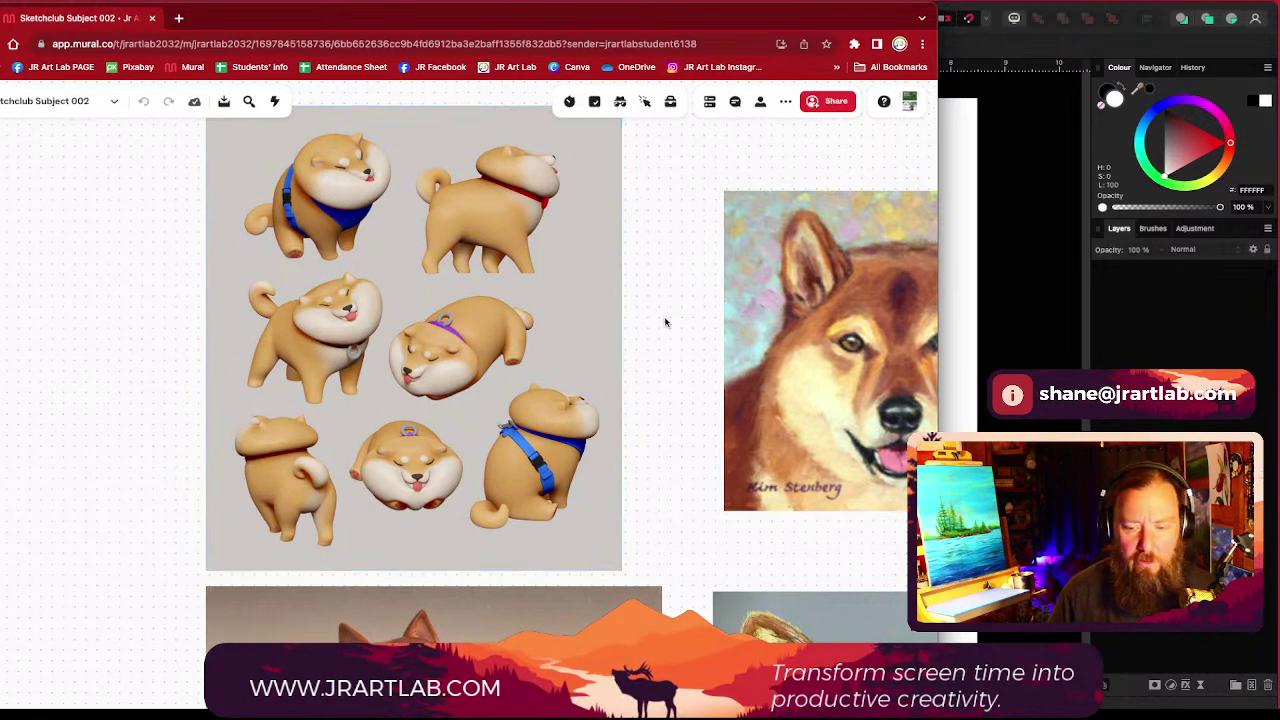
Step: Look over the Shiba Inu reference images, including the sitting dog on black and the reclining dog painting
{"action": "mouse_move", "coordinate": [666, 322]}
{"action": "left_mouse_down"}
{"action": "mouse_move", "coordinate": [609, 320]}
{"action": "mouse_move", "coordinate": [589, 349]}
{"action": "mouse_move", "coordinate": [480, 258]}
{"action": "mouse_move", "coordinate": [354, 251]}
{"action": "left_mouse_up"}
{"action": "scroll", "coordinate": [602, 318], "scroll_direction": "down", "scroll_amount": 3}
{"action": "scroll", "coordinate": [593, 318], "scroll_direction": "down", "scroll_amount": 2}
{"action": "scroll", "coordinate": [355, 252], "scroll_direction": "down", "scroll_amount": 1}
{"action": "scroll", "coordinate": [355, 252], "scroll_direction": "right", "scroll_amount": 1}
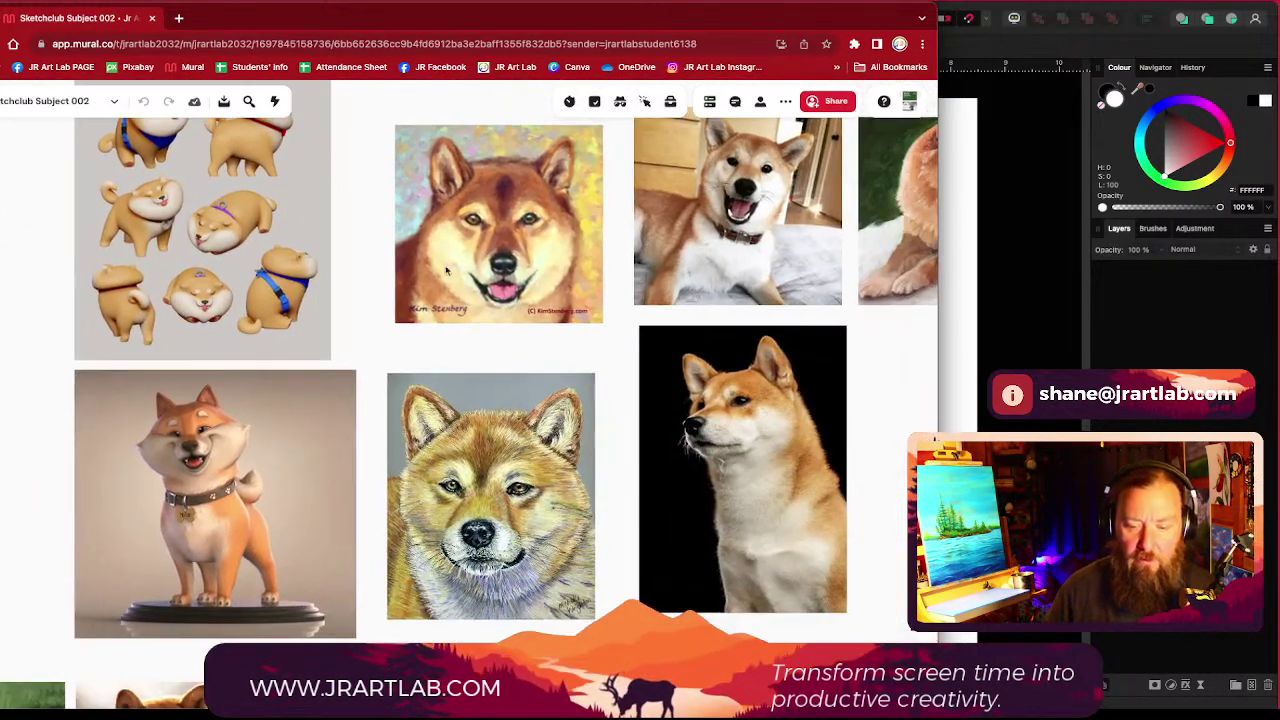
{"action": "left_click", "coordinate": [779, 429]}
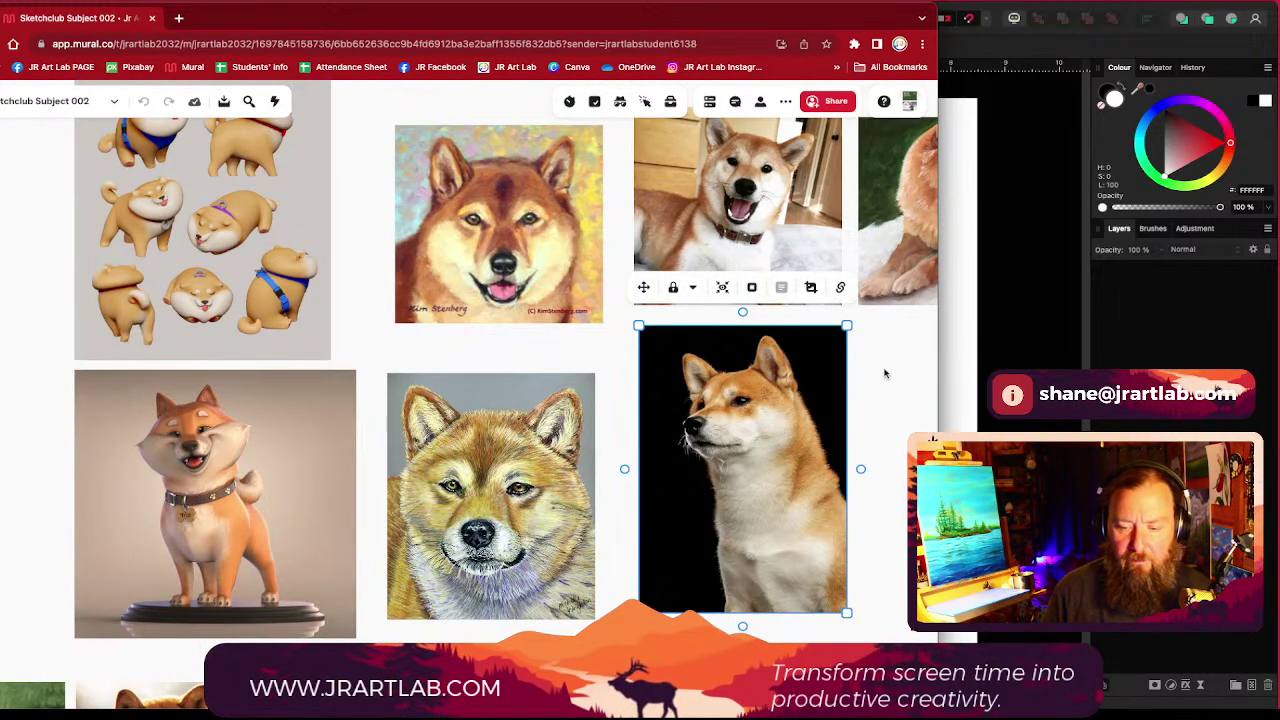
{"action": "left_click_drag", "start_coordinate": [884, 374], "coordinate": [608, 422]}
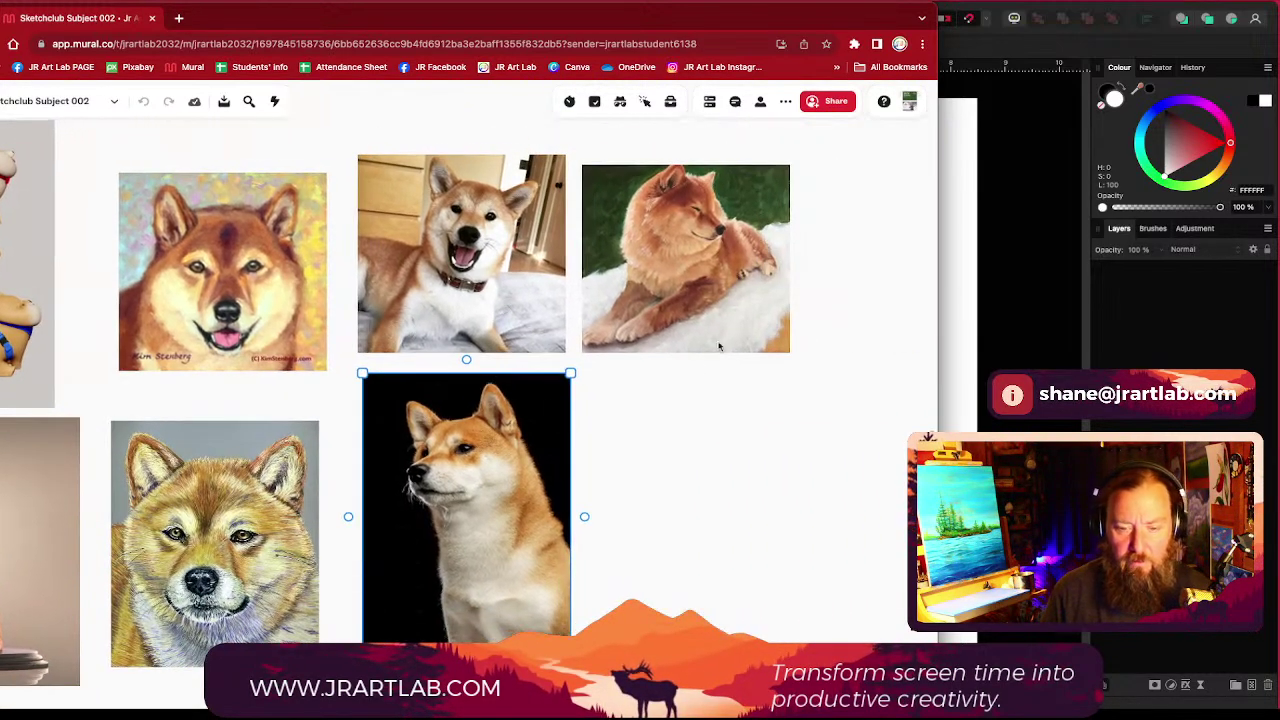
{"action": "left_click", "coordinate": [722, 267]}
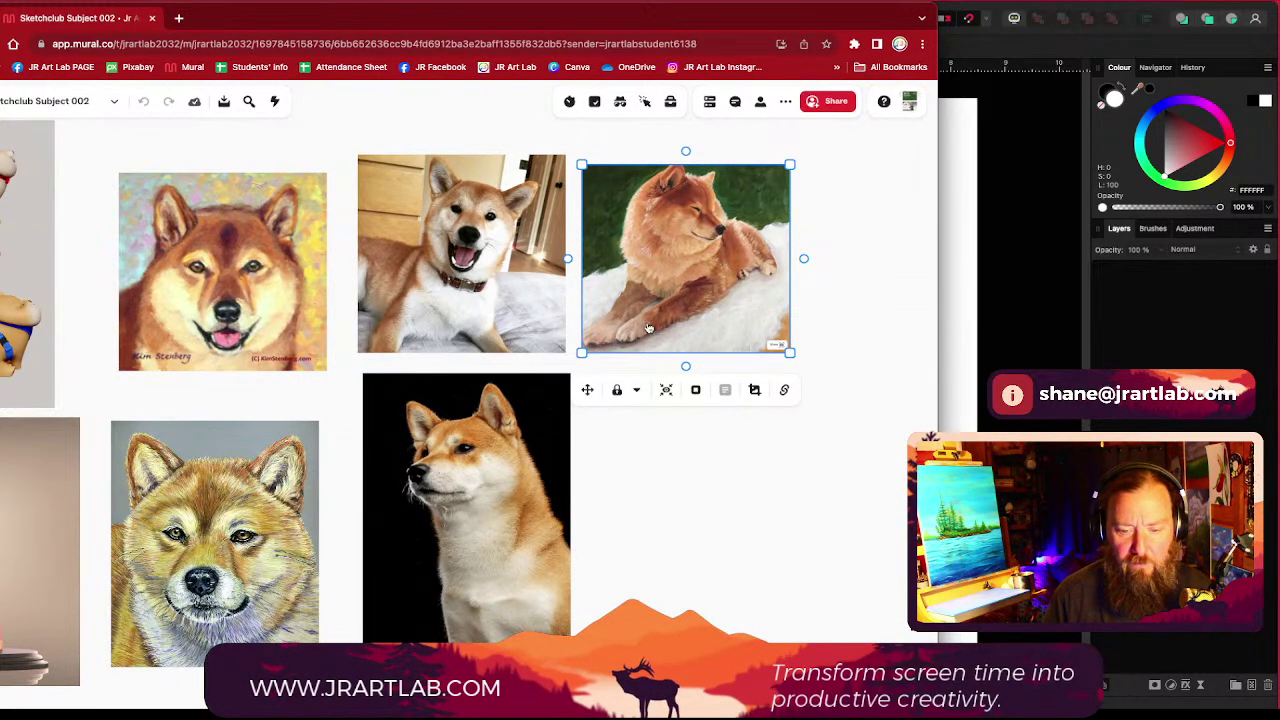
{"action": "left_click_drag", "start_coordinate": [637, 441], "coordinate": [760, 506]}
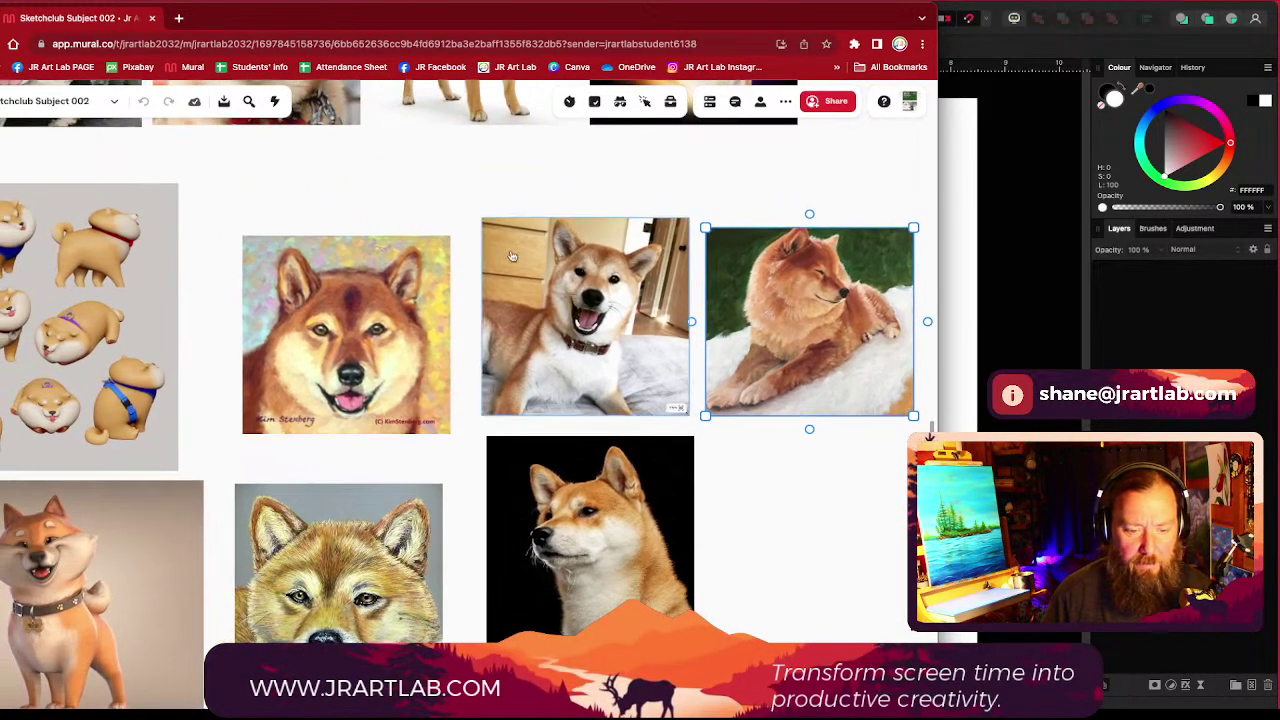
{"action": "scroll", "coordinate": [546, 363], "scroll_direction": "up", "scroll_amount": 3}
{"action": "scroll", "coordinate": [546, 363], "scroll_direction": "left", "scroll_amount": 2}
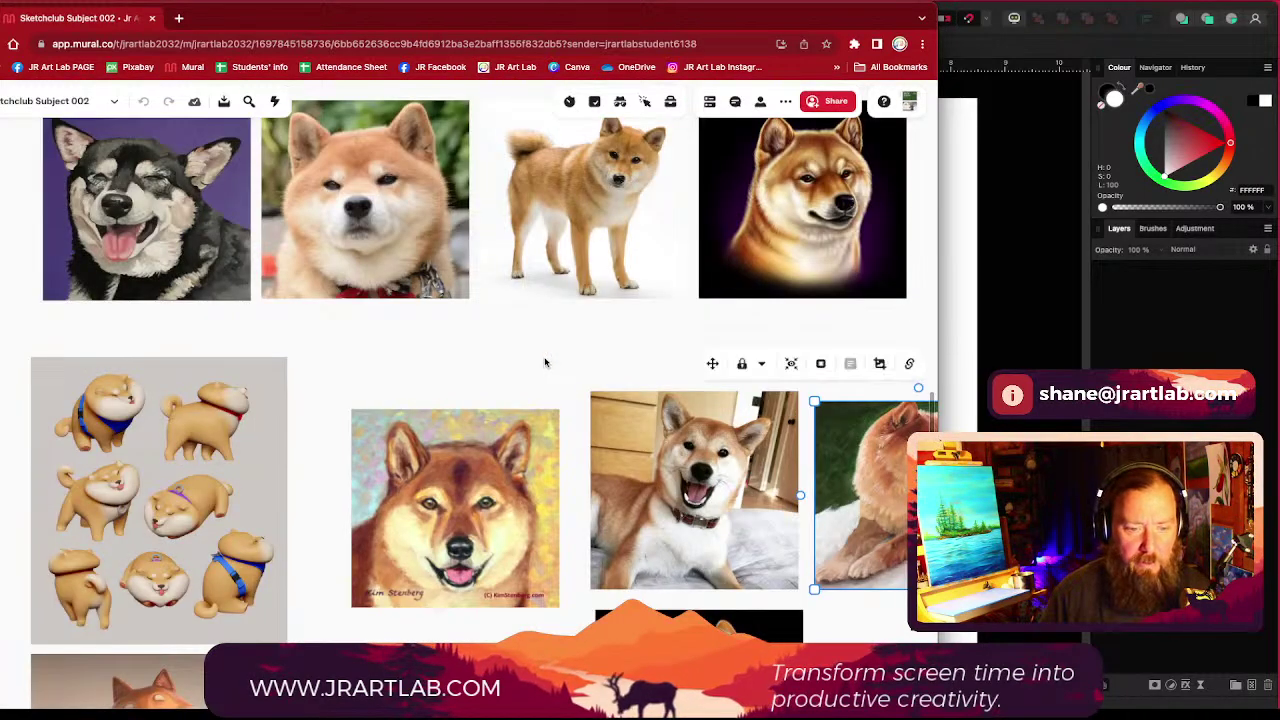
{"action": "scroll", "coordinate": [532, 364], "scroll_direction": "down", "scroll_amount": 5}
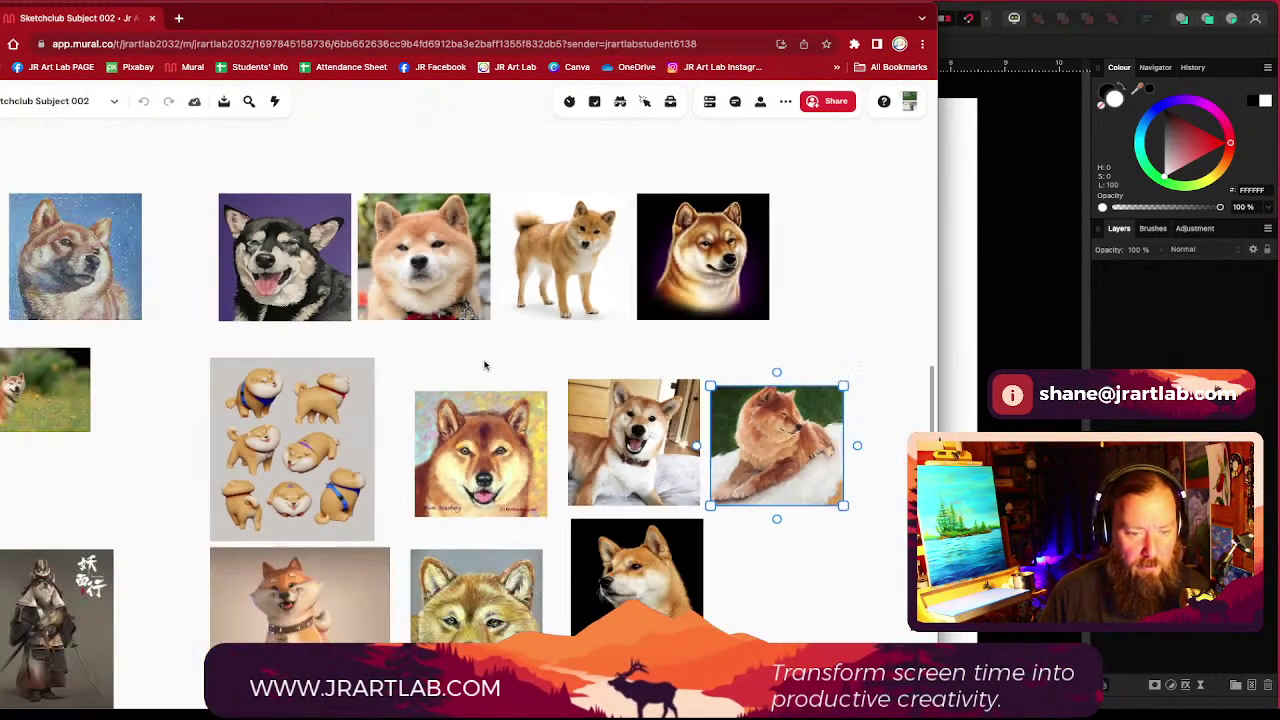
{"action": "scroll", "coordinate": [484, 276], "scroll_direction": "down", "scroll_amount": 2}
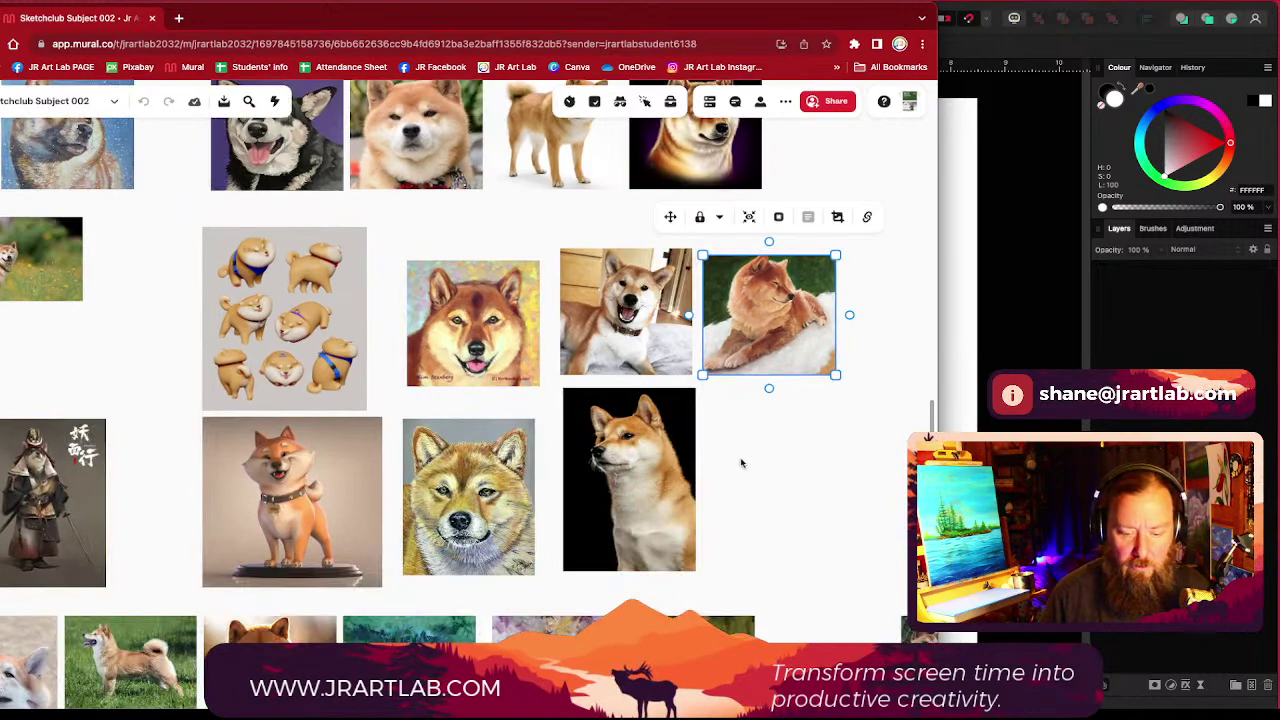
{"action": "scroll", "coordinate": [748, 440], "scroll_direction": "down", "scroll_amount": 2}
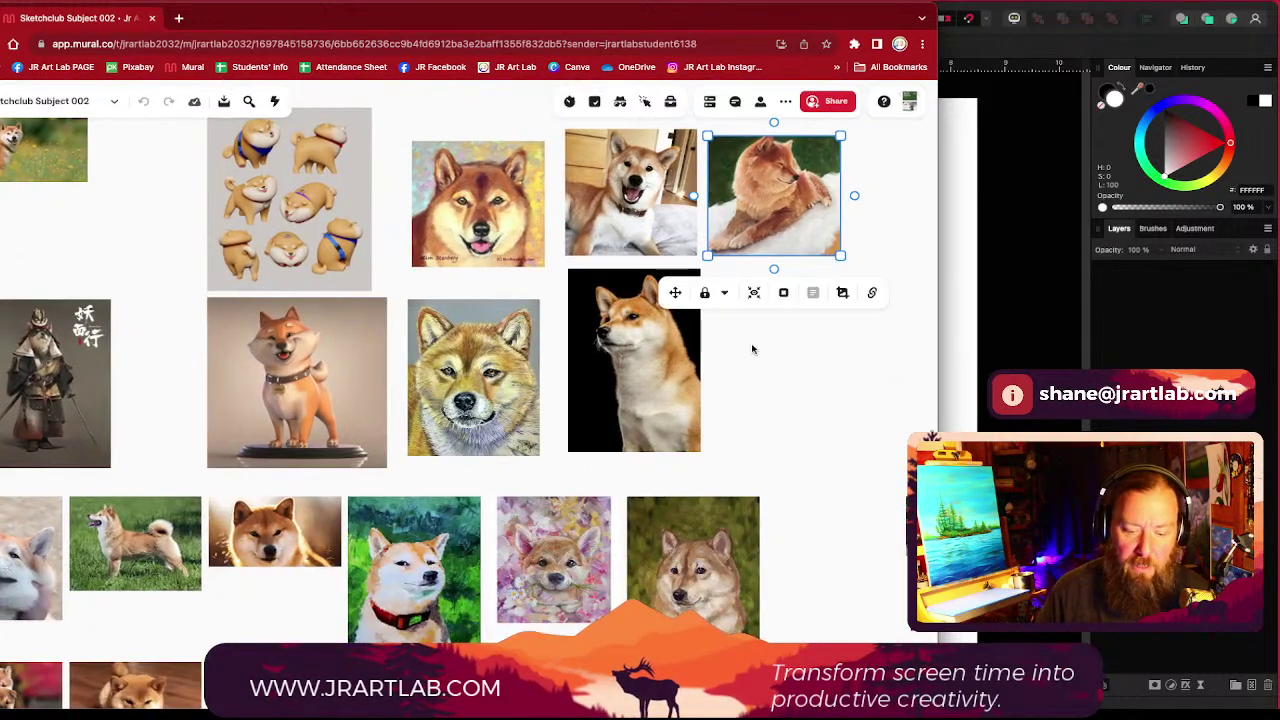
Step: Examine the painted Shiba with the red collar on a green background and the images around it
{"action": "left_click_drag", "start_coordinate": [752, 364], "coordinate": [730, 240]}
{"action": "left_click_drag", "start_coordinate": [767, 444], "coordinate": [747, 421]}
{"action": "left_click", "coordinate": [369, 421]}
{"action": "scroll", "coordinate": [369, 421], "scroll_direction": "up", "scroll_amount": 5}
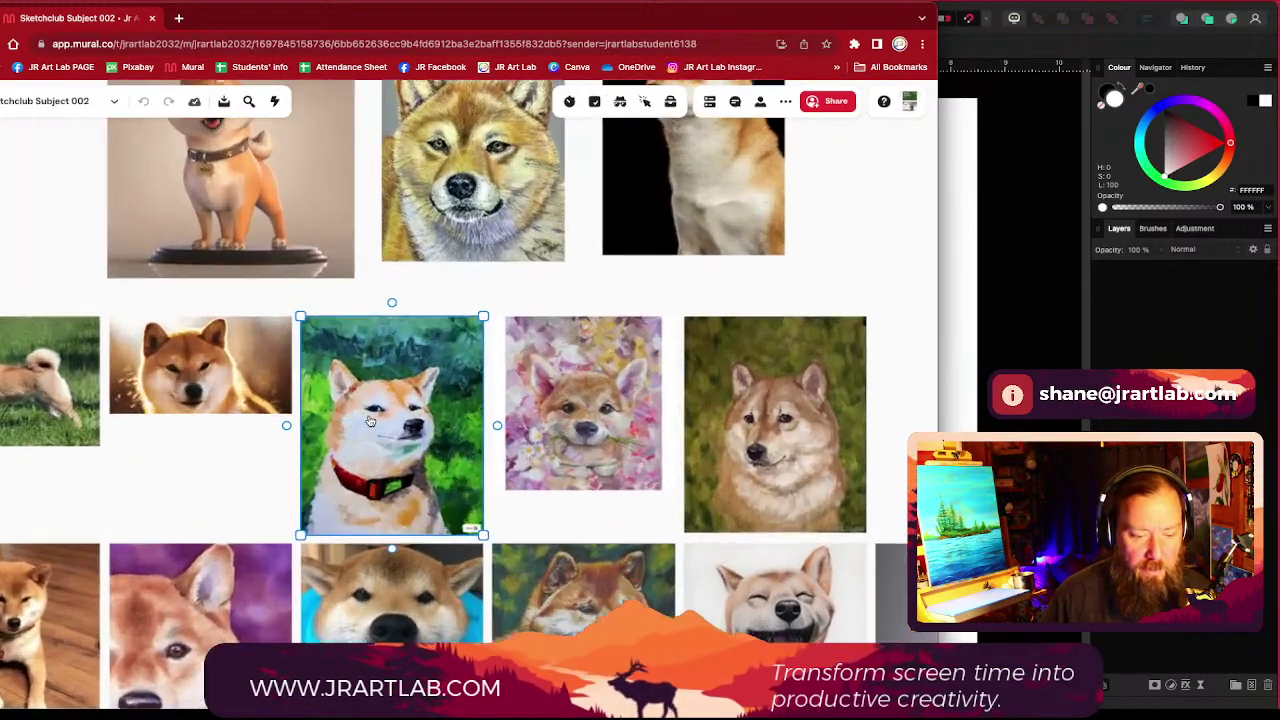
{"action": "scroll", "coordinate": [369, 421], "scroll_direction": "up", "scroll_amount": 2}
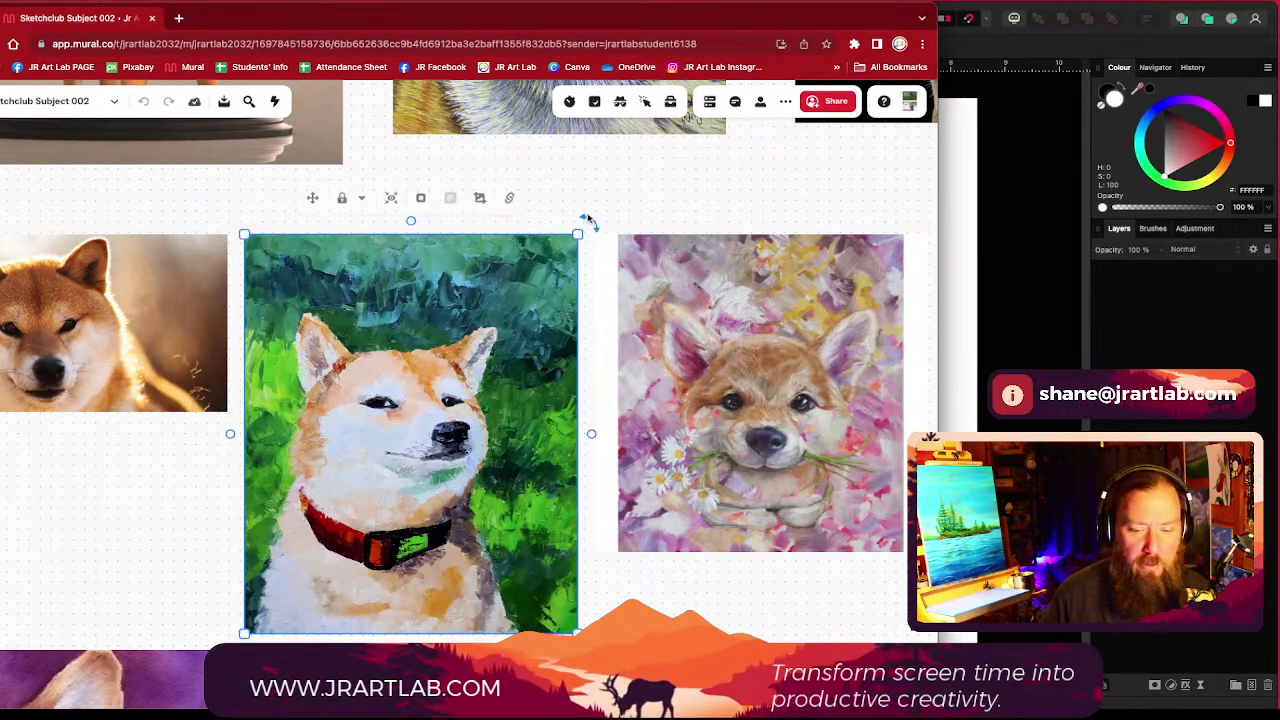
{"action": "mouse_move", "coordinate": [587, 218]}
{"action": "left_mouse_down"}
{"action": "mouse_move", "coordinate": [550, 205]}
{"action": "mouse_move", "coordinate": [500, 214]}
{"action": "mouse_move", "coordinate": [593, 230]}
{"action": "left_mouse_up"}
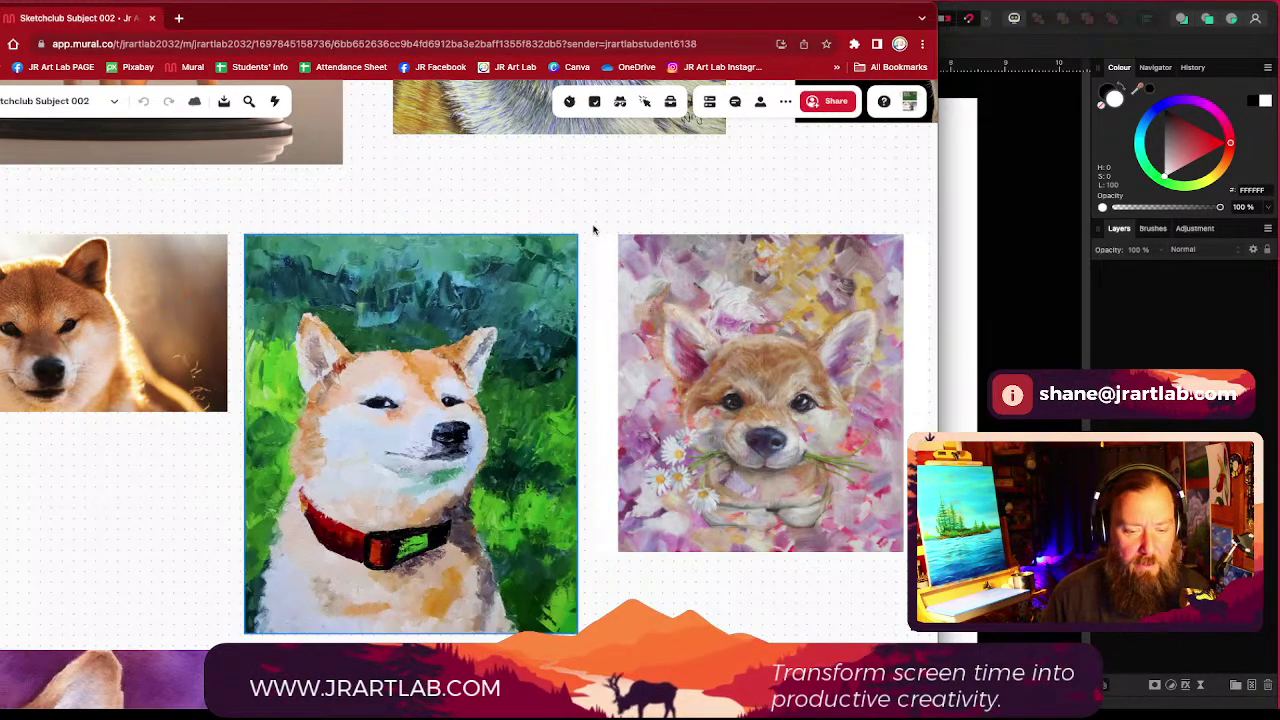
{"action": "scroll", "coordinate": [667, 213], "scroll_direction": "down", "scroll_amount": 4}
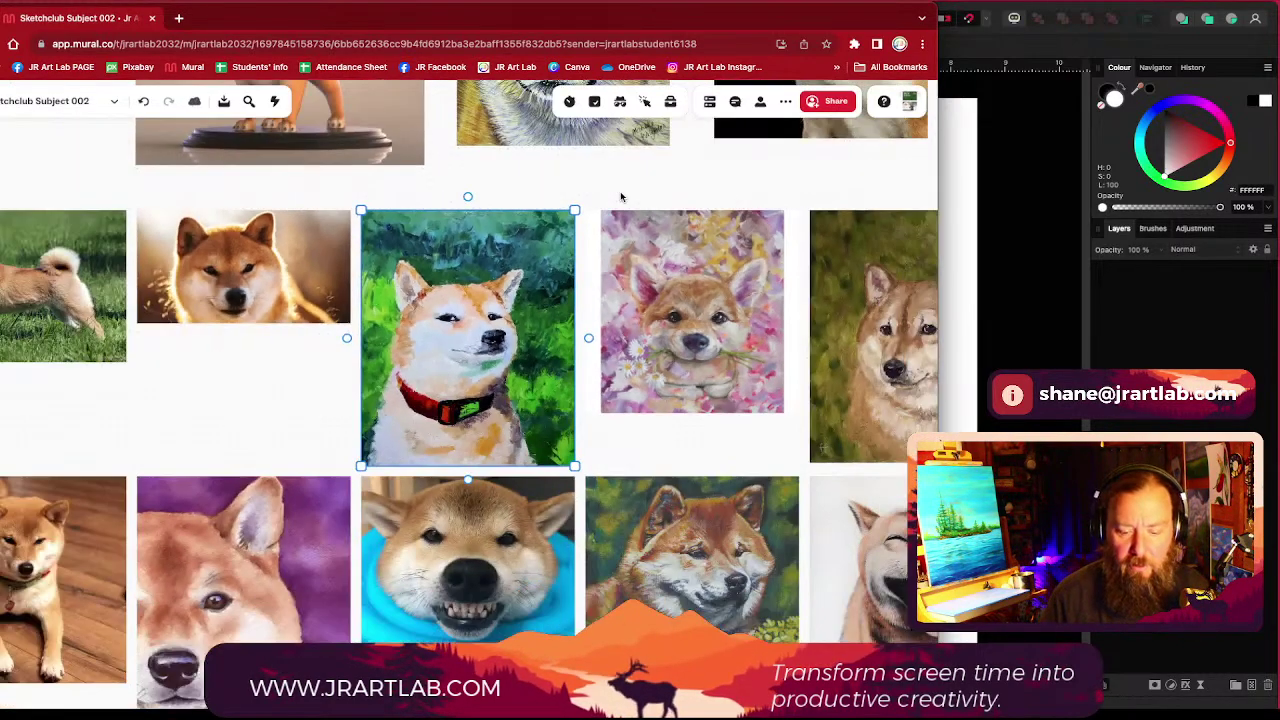
{"action": "scroll", "coordinate": [640, 415], "scroll_direction": "down", "scroll_amount": 3}
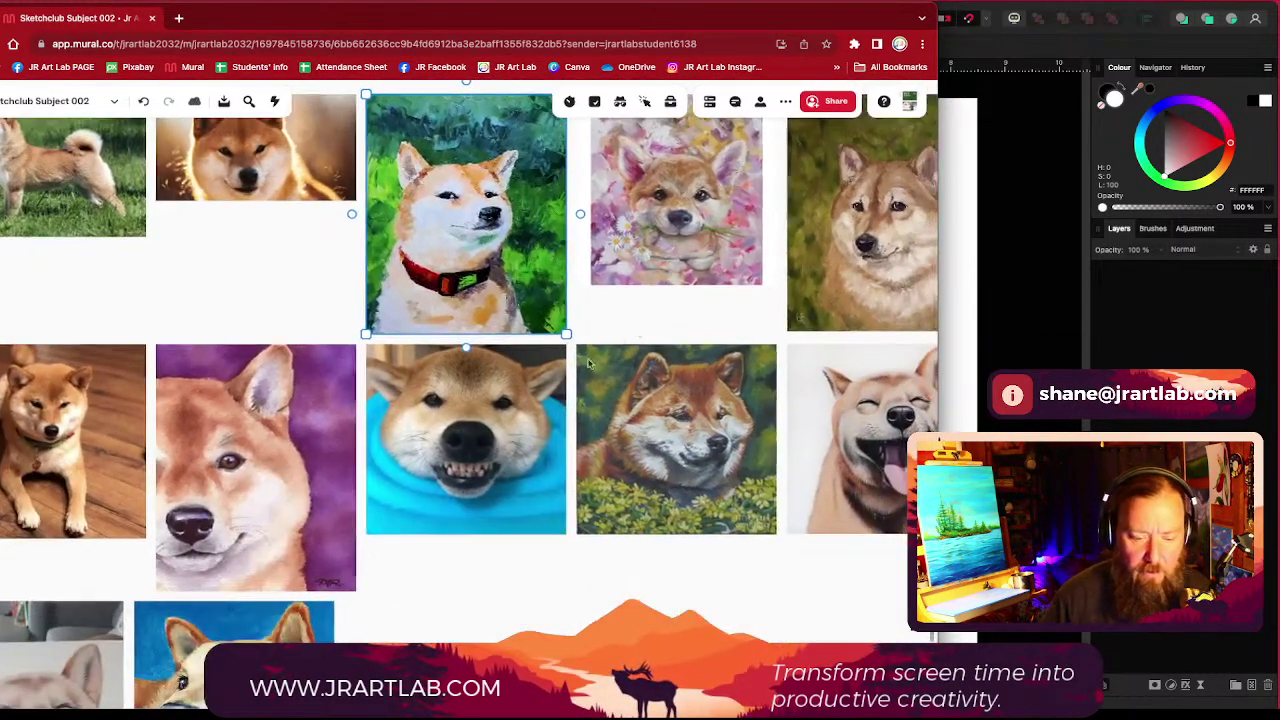
{"action": "scroll", "coordinate": [476, 453], "scroll_direction": "down", "scroll_amount": 2}
{"action": "scroll", "coordinate": [600, 450], "scroll_direction": "up", "scroll_amount": 3}
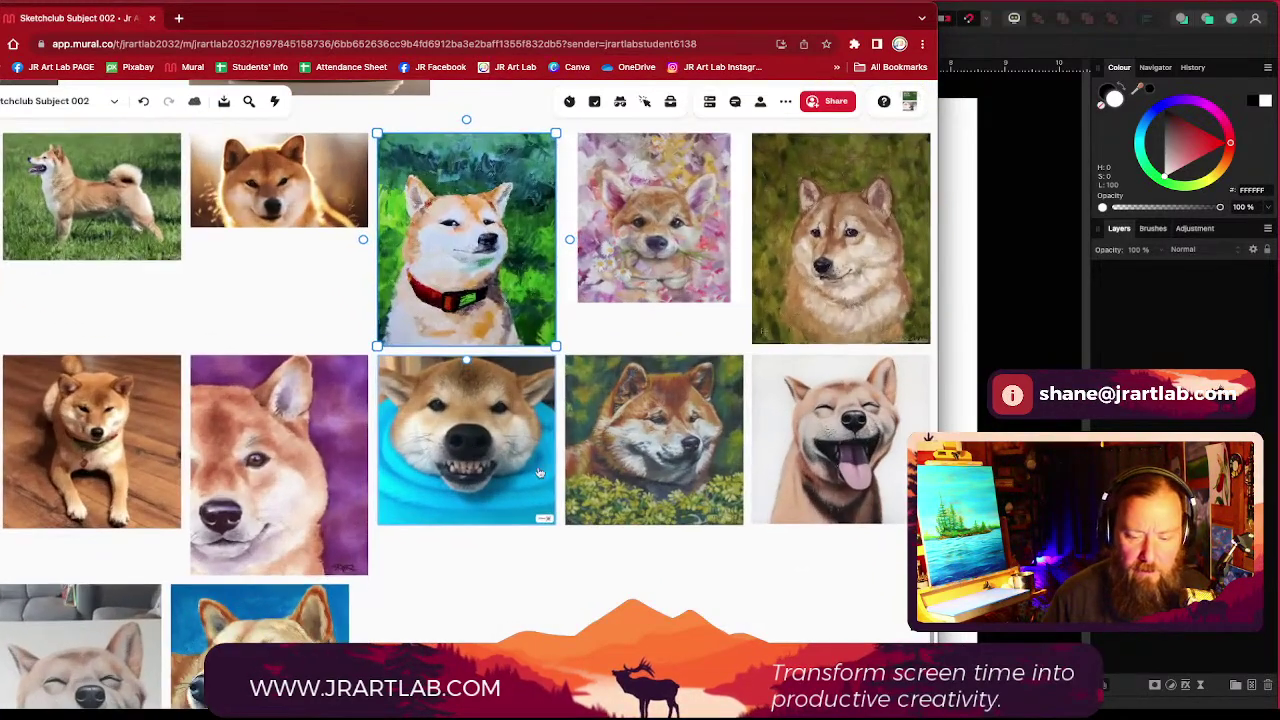
Step: Move the painted Shiba among yellow flowers to the empty area below the reference collection
{"action": "left_click", "coordinate": [664, 450]}
{"action": "scroll", "coordinate": [664, 450], "scroll_direction": "up", "scroll_amount": 5}
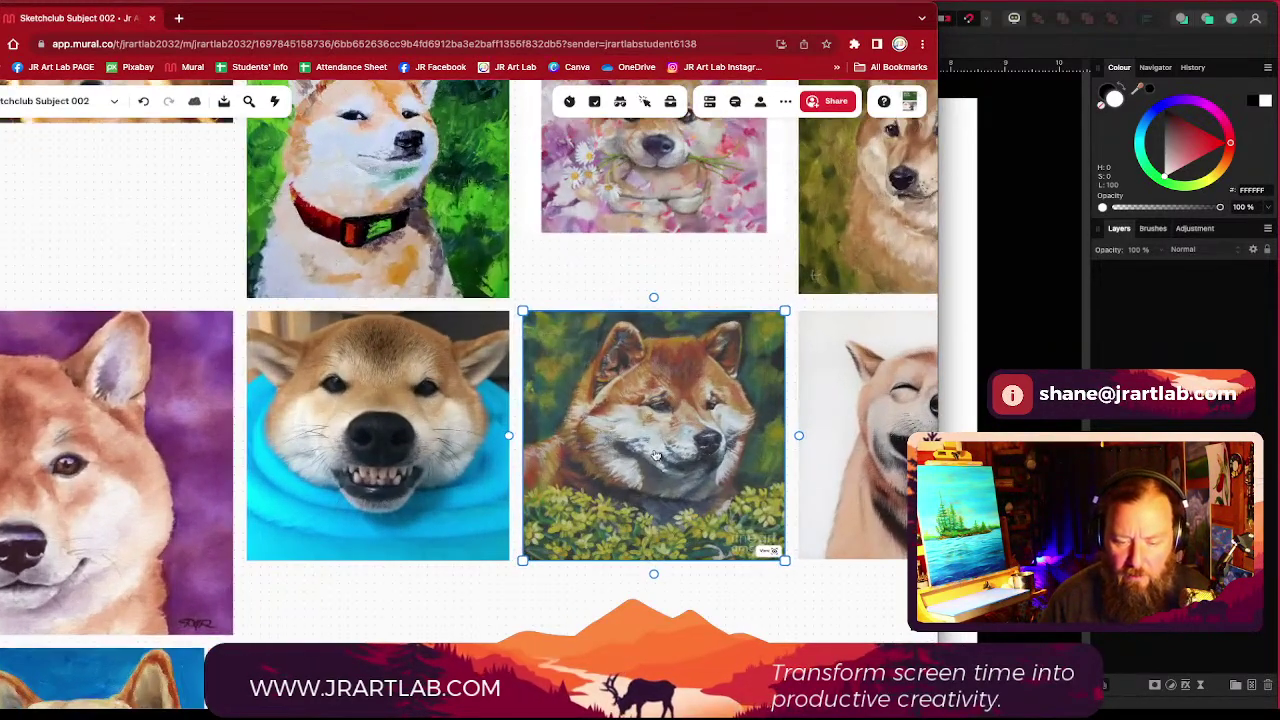
{"action": "scroll", "coordinate": [655, 455], "scroll_direction": "down", "scroll_amount": 10}
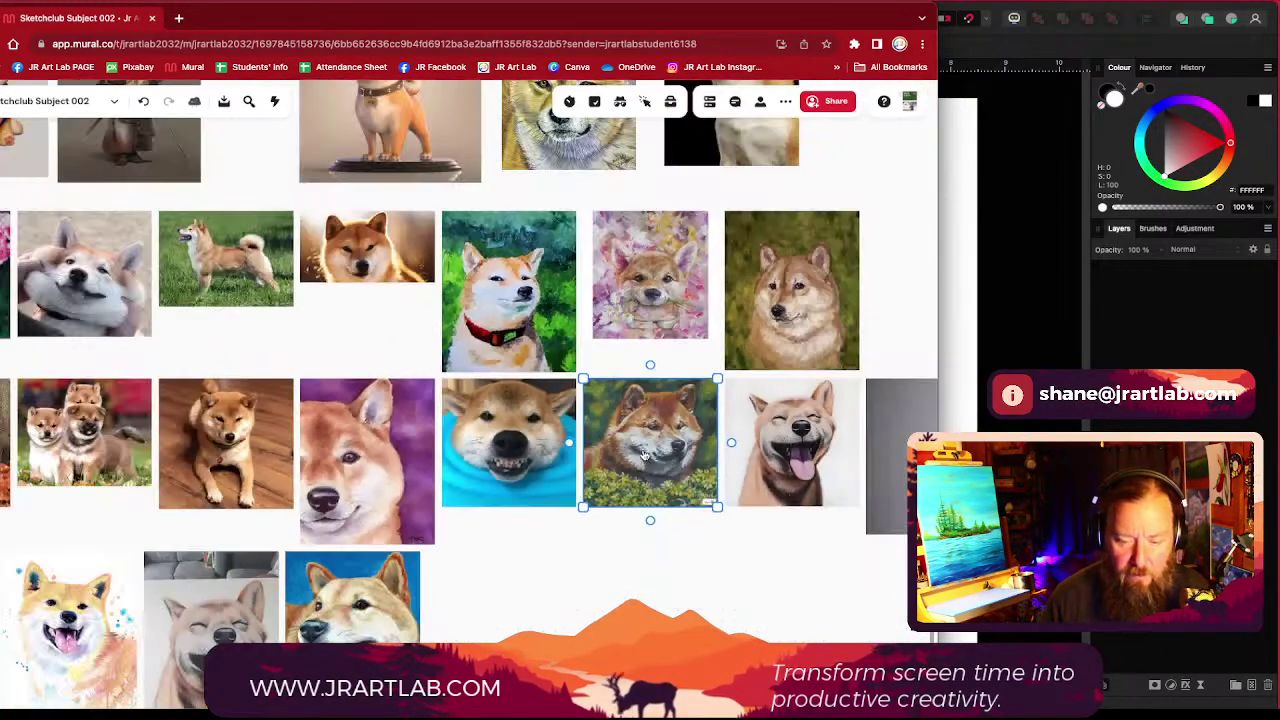
{"action": "scroll", "coordinate": [643, 455], "scroll_direction": "down", "scroll_amount": 3}
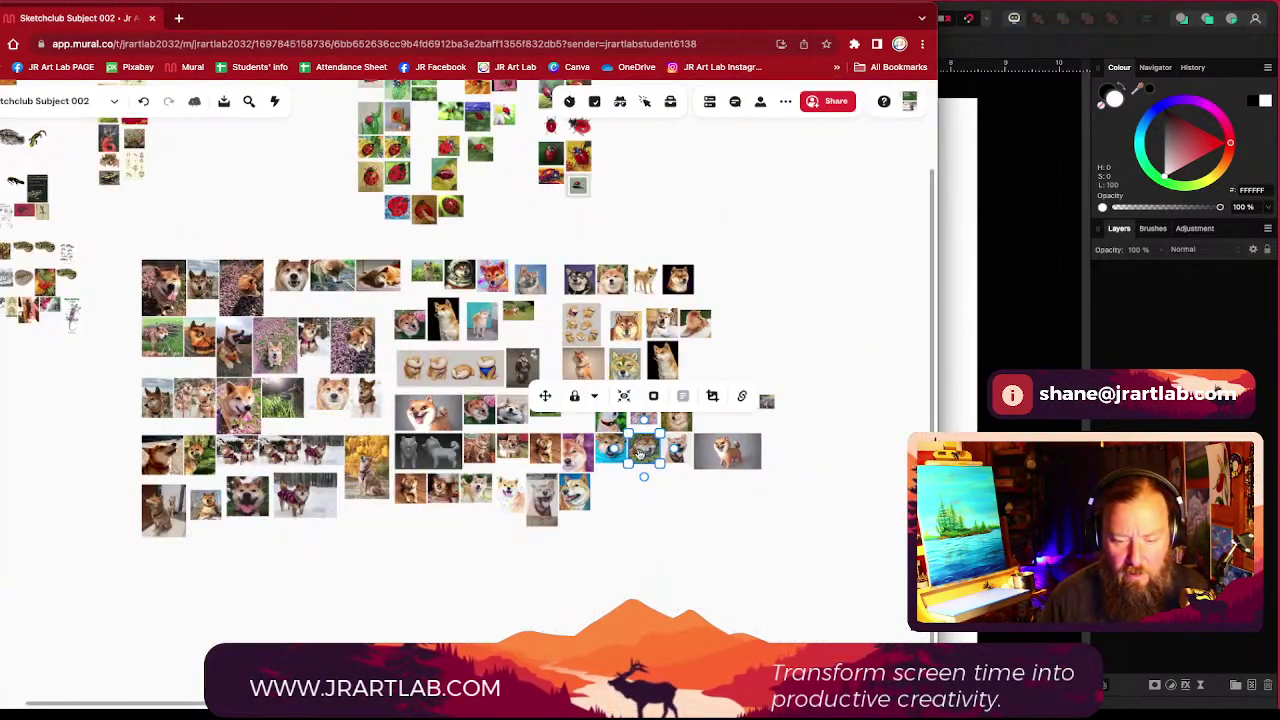
{"action": "left_click_drag", "start_coordinate": [643, 452], "coordinate": [249, 603]}
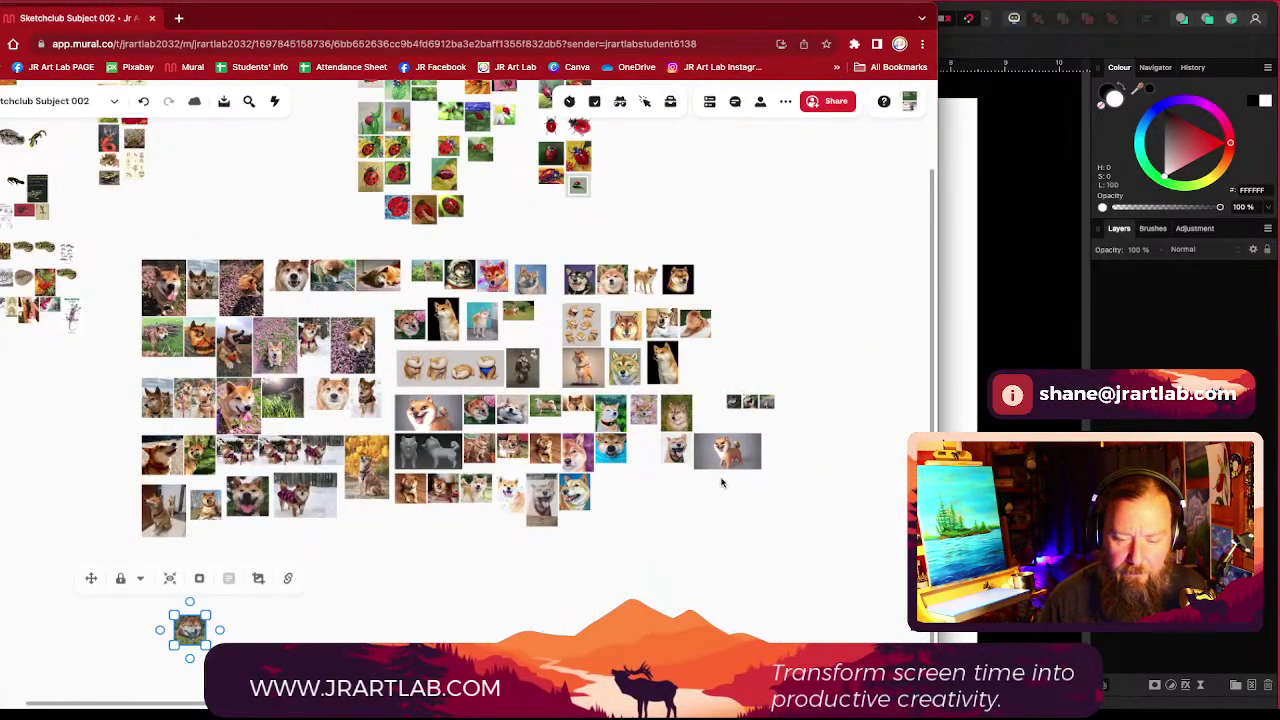
Step: Move the open-mouthed Shiba painting with the blue background to the empty area below the collection
{"action": "scroll", "coordinate": [721, 482], "scroll_direction": "up", "scroll_amount": 8}
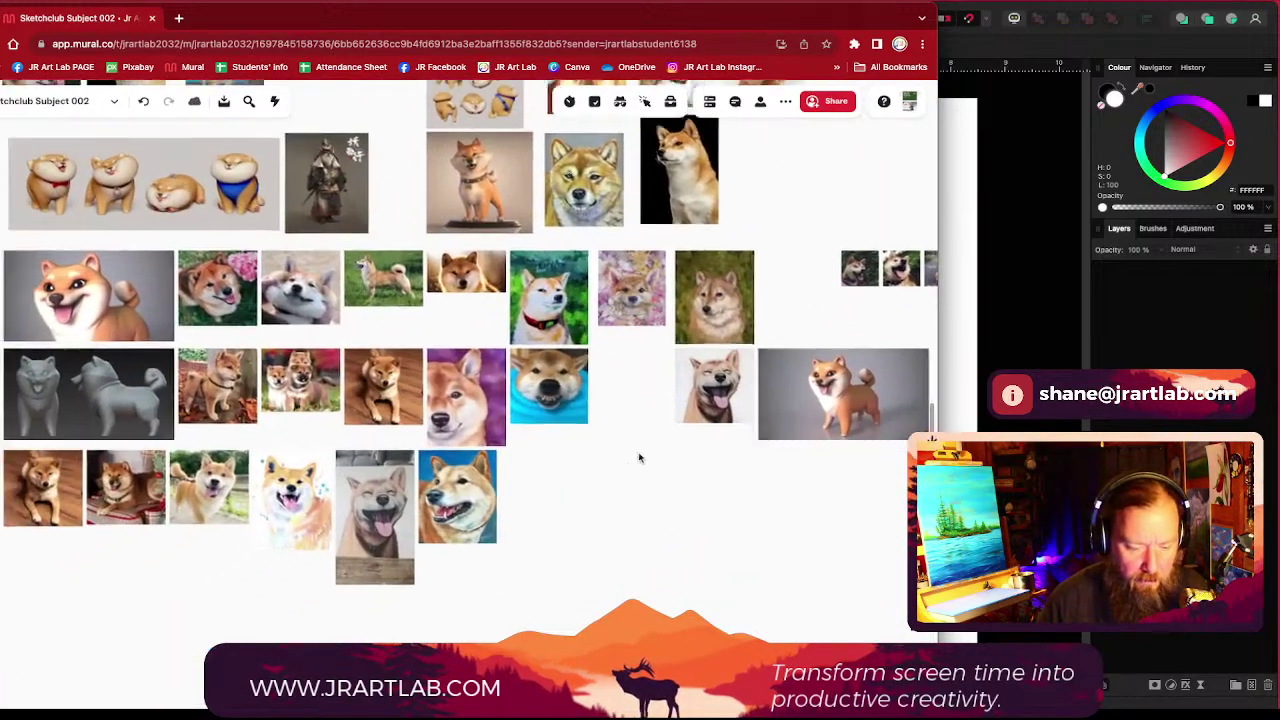
{"action": "scroll", "coordinate": [640, 458], "scroll_direction": "up", "scroll_amount": 4}
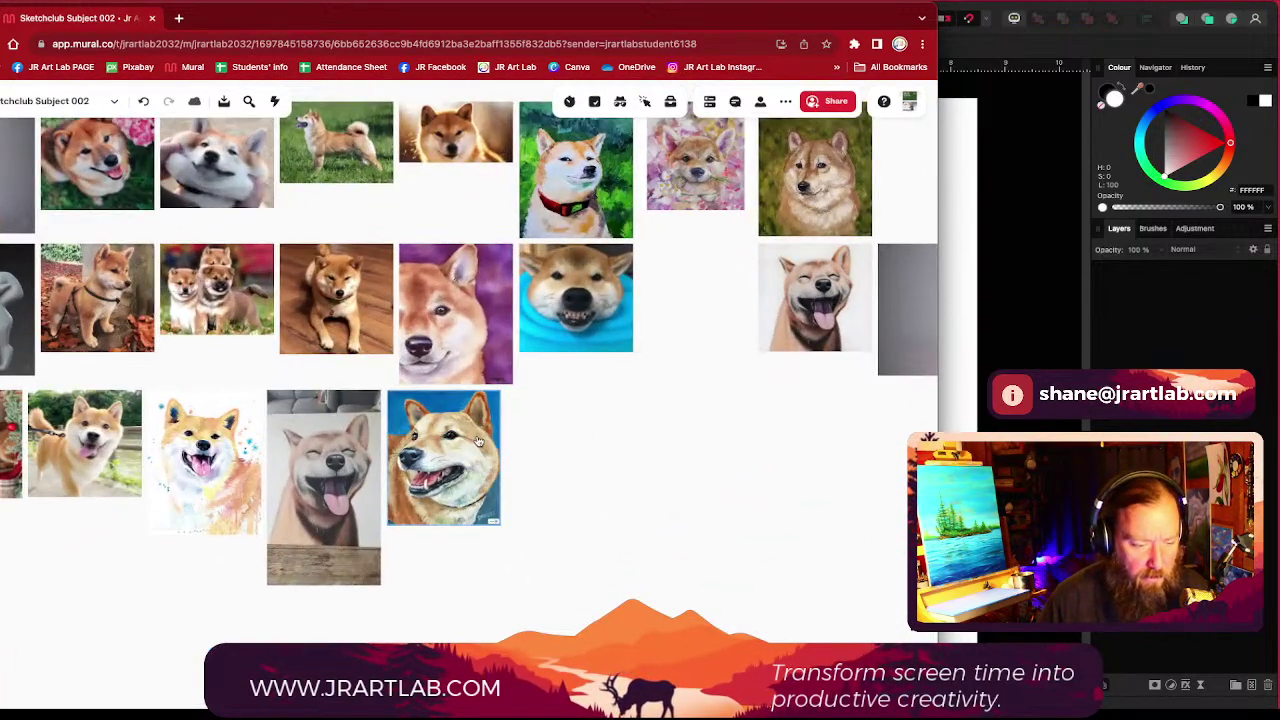
{"action": "left_click", "coordinate": [478, 441]}
{"action": "scroll", "coordinate": [589, 449], "scroll_direction": "down", "scroll_amount": 3}
{"action": "scroll", "coordinate": [589, 449], "scroll_direction": "left", "scroll_amount": 3}
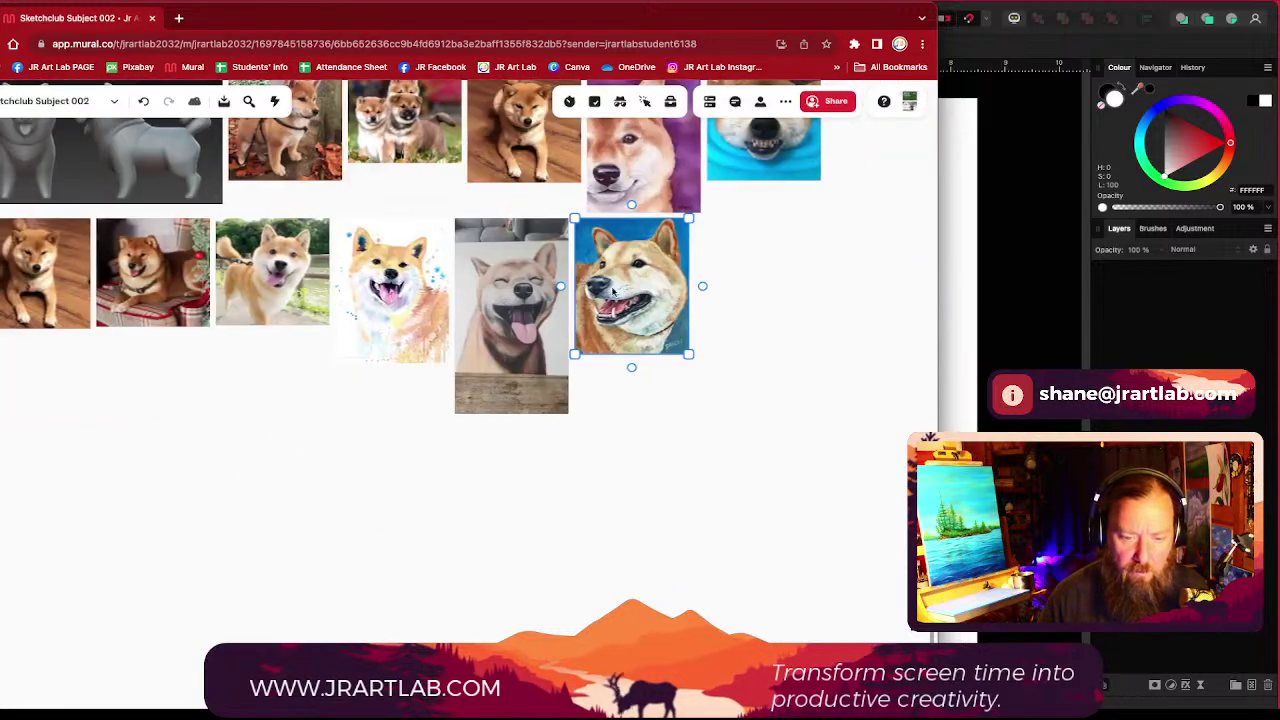
{"action": "mouse_move", "coordinate": [613, 290]}
{"action": "left_mouse_down"}
{"action": "mouse_move", "coordinate": [155, 486]}
{"action": "mouse_move", "coordinate": [42, 586]}
{"action": "left_mouse_up"}
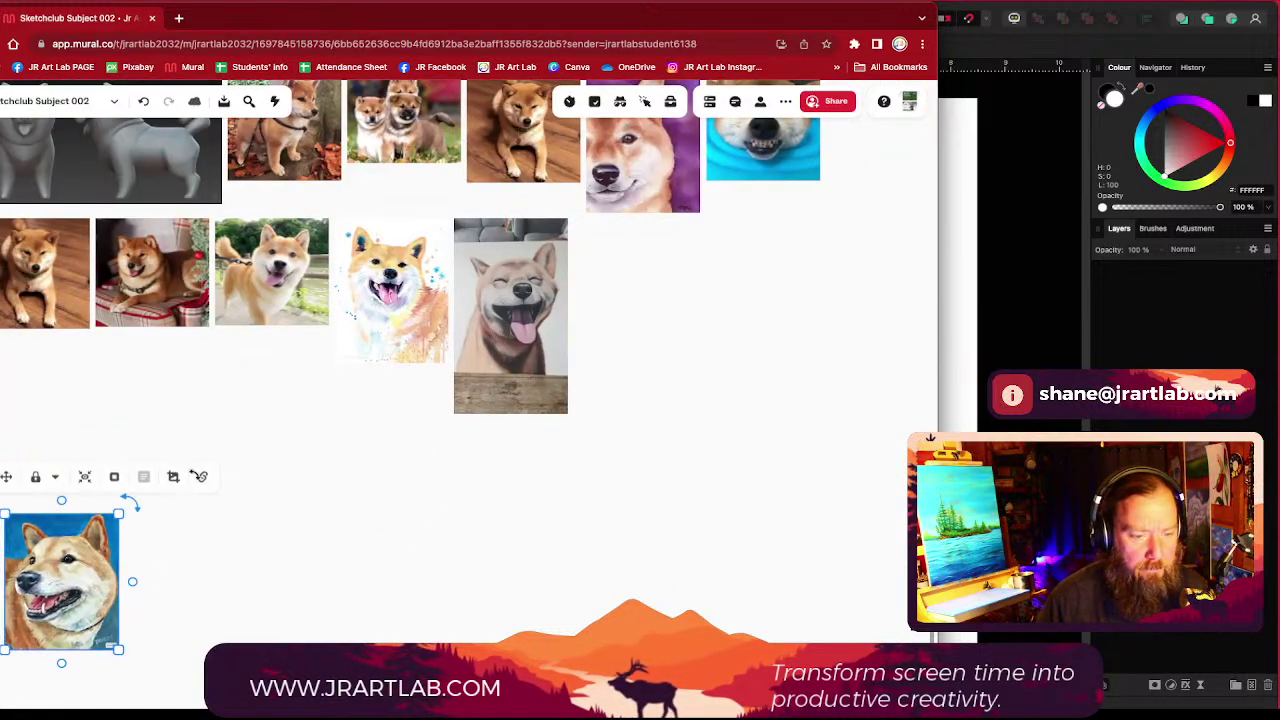
Step: Move the grey 3D sculpt image of two Shibas below the blue-background painting
{"action": "scroll", "coordinate": [663, 309], "scroll_direction": "up", "scroll_amount": 3}
{"action": "scroll", "coordinate": [663, 309], "scroll_direction": "left", "scroll_amount": 4}
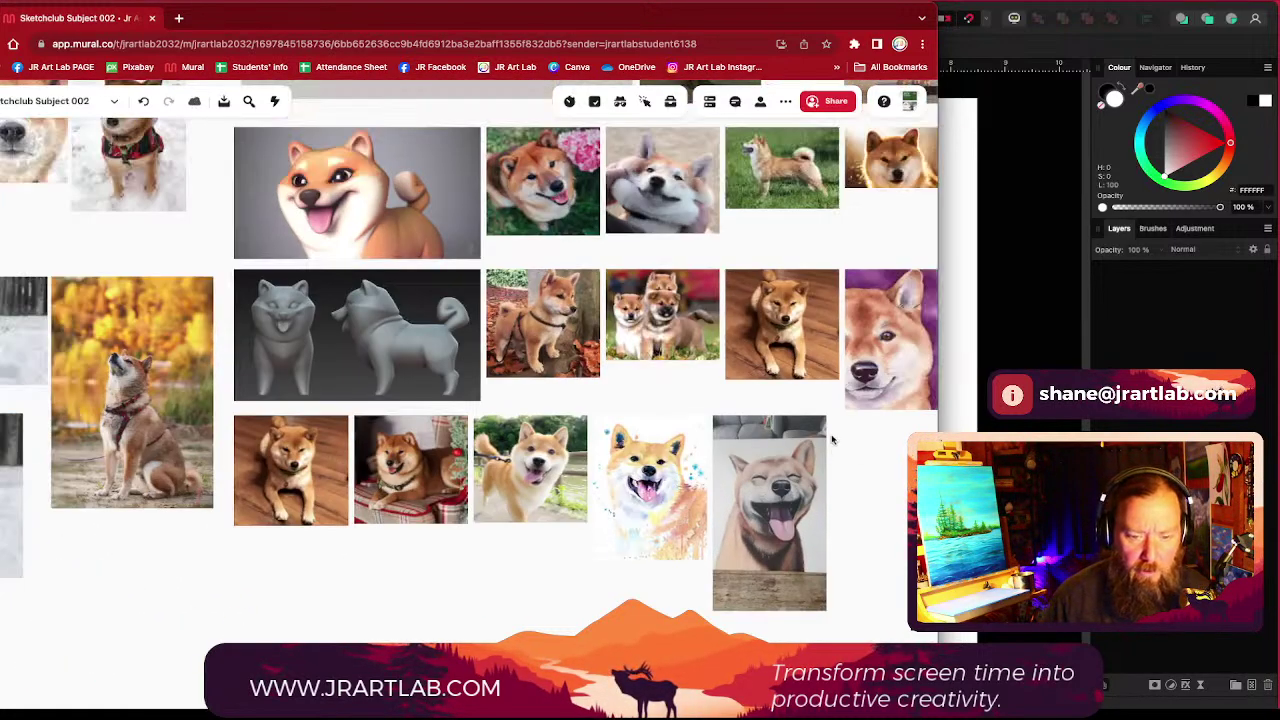
{"action": "left_click_drag", "start_coordinate": [286, 352], "coordinate": [261, 588]}
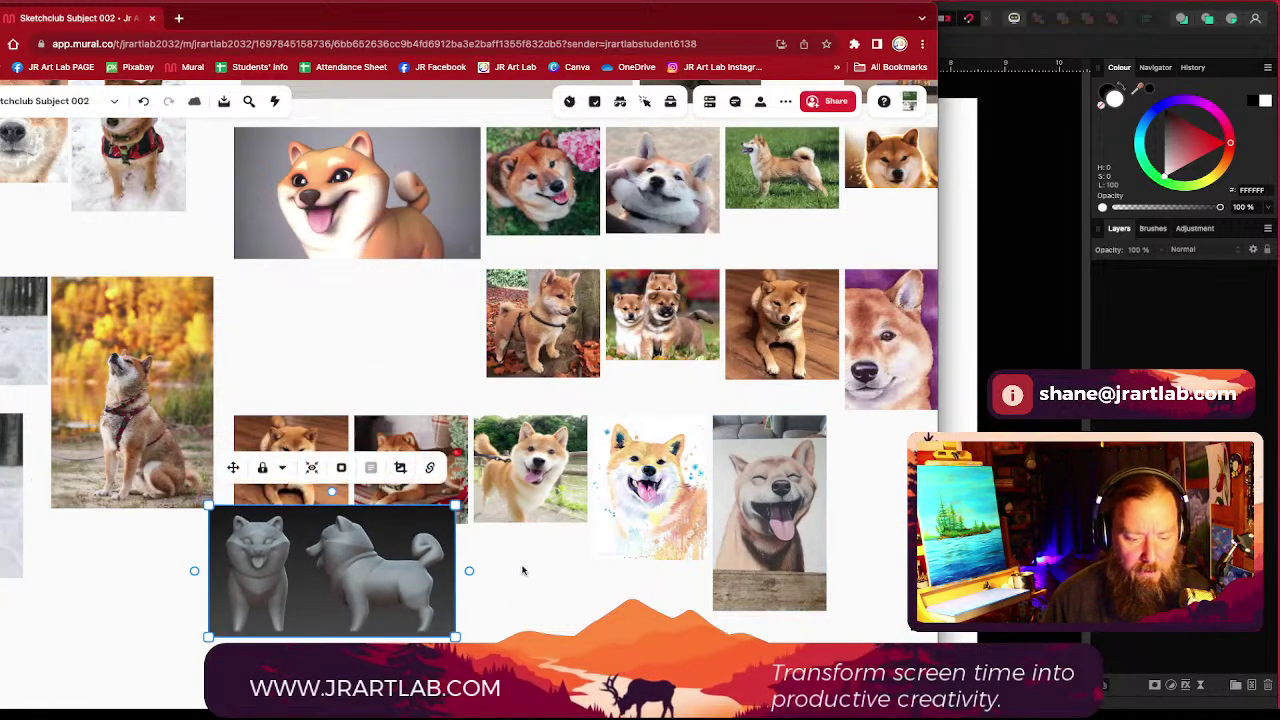
{"action": "scroll", "coordinate": [472, 590], "scroll_direction": "down", "scroll_amount": 5}
{"action": "mouse_move", "coordinate": [373, 112]}
{"action": "left_mouse_down"}
{"action": "mouse_move", "coordinate": [365, 603]}
{"action": "mouse_move", "coordinate": [314, 509]}
{"action": "left_mouse_up"}
{"action": "mouse_move", "coordinate": [500, 429]}
{"action": "left_mouse_down"}
{"action": "mouse_move", "coordinate": [763, 491]}
{"action": "mouse_move", "coordinate": [798, 476]}
{"action": "left_mouse_up"}
{"action": "scroll", "coordinate": [734, 494], "scroll_direction": "right", "scroll_amount": 3}
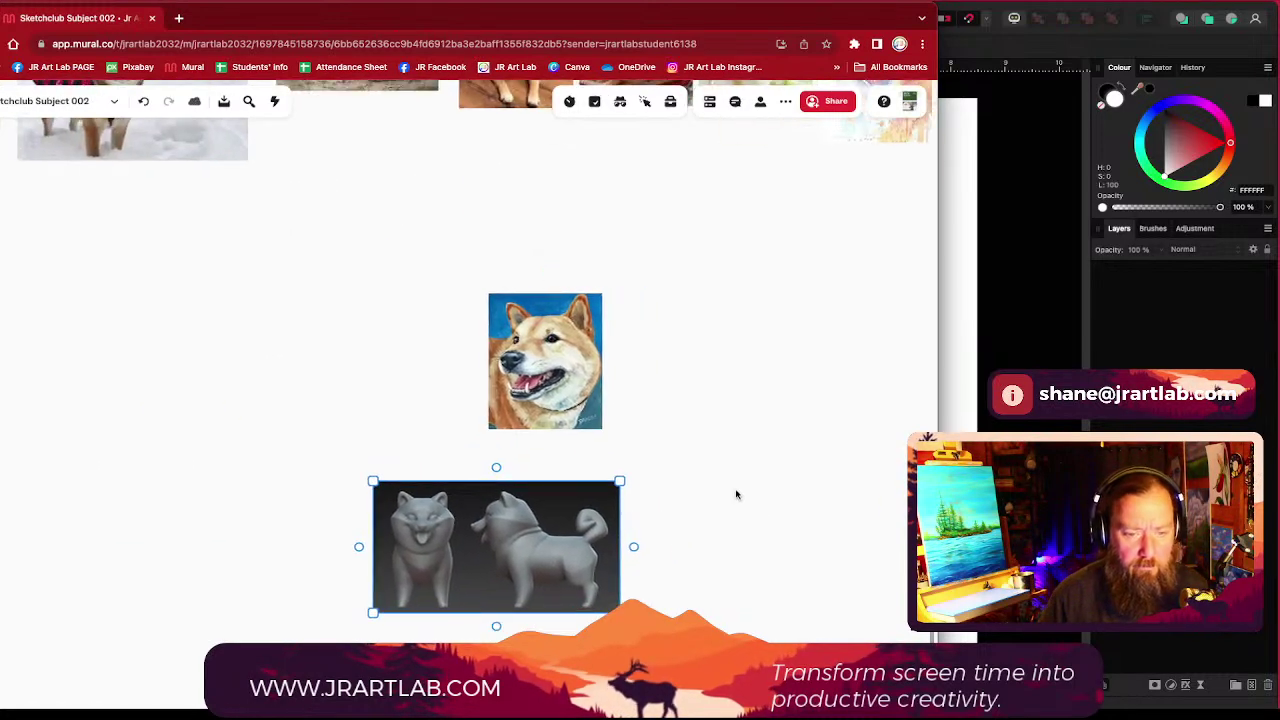
Step: Place the yellow-flower Shiba painting beside the blue-background painting, above the grey sculpt image
{"action": "scroll", "coordinate": [734, 494], "scroll_direction": "down", "scroll_amount": 3}
{"action": "left_click_drag", "start_coordinate": [112, 533], "coordinate": [547, 427]}
{"action": "left_click_drag", "start_coordinate": [693, 424], "coordinate": [491, 422]}
{"action": "left_click_drag", "start_coordinate": [522, 317], "coordinate": [464, 445]}
{"action": "scroll", "coordinate": [403, 276], "scroll_direction": "up", "scroll_amount": 1}
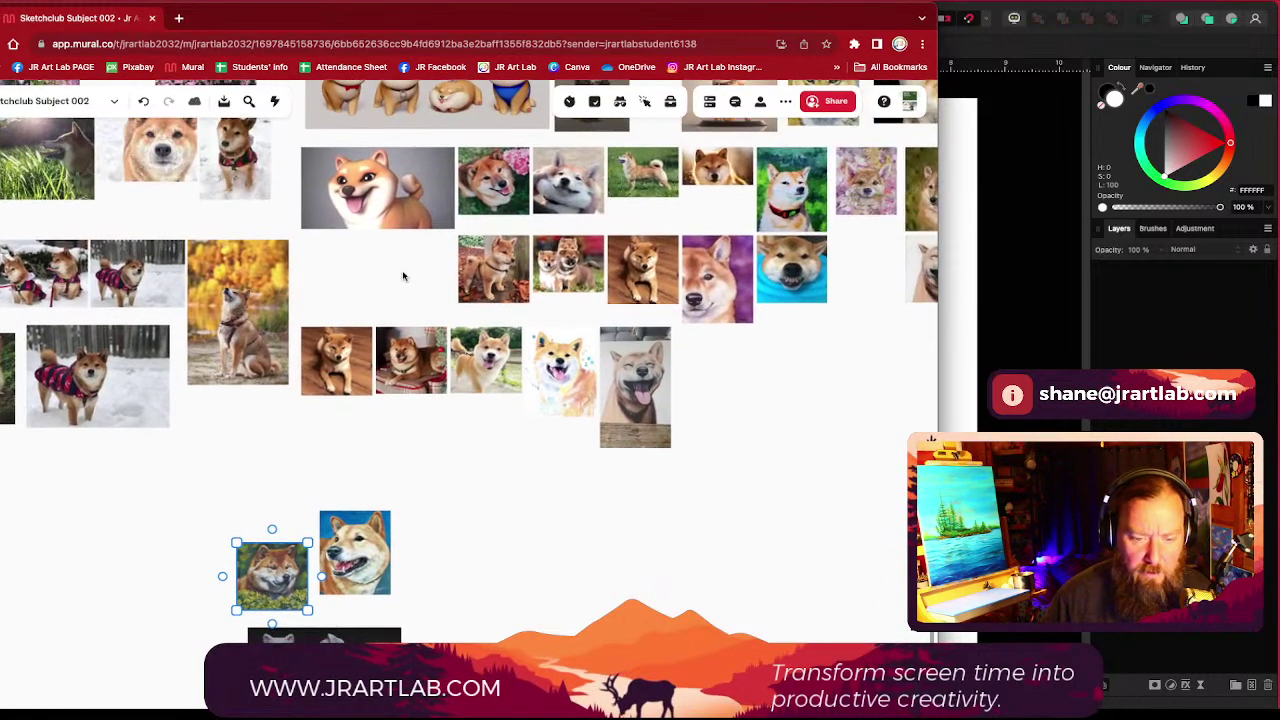
Step: Move the photo of the smiling Shiba beside pink flowers down to the group of chosen references
{"action": "left_click_drag", "start_coordinate": [391, 258], "coordinate": [368, 330]}
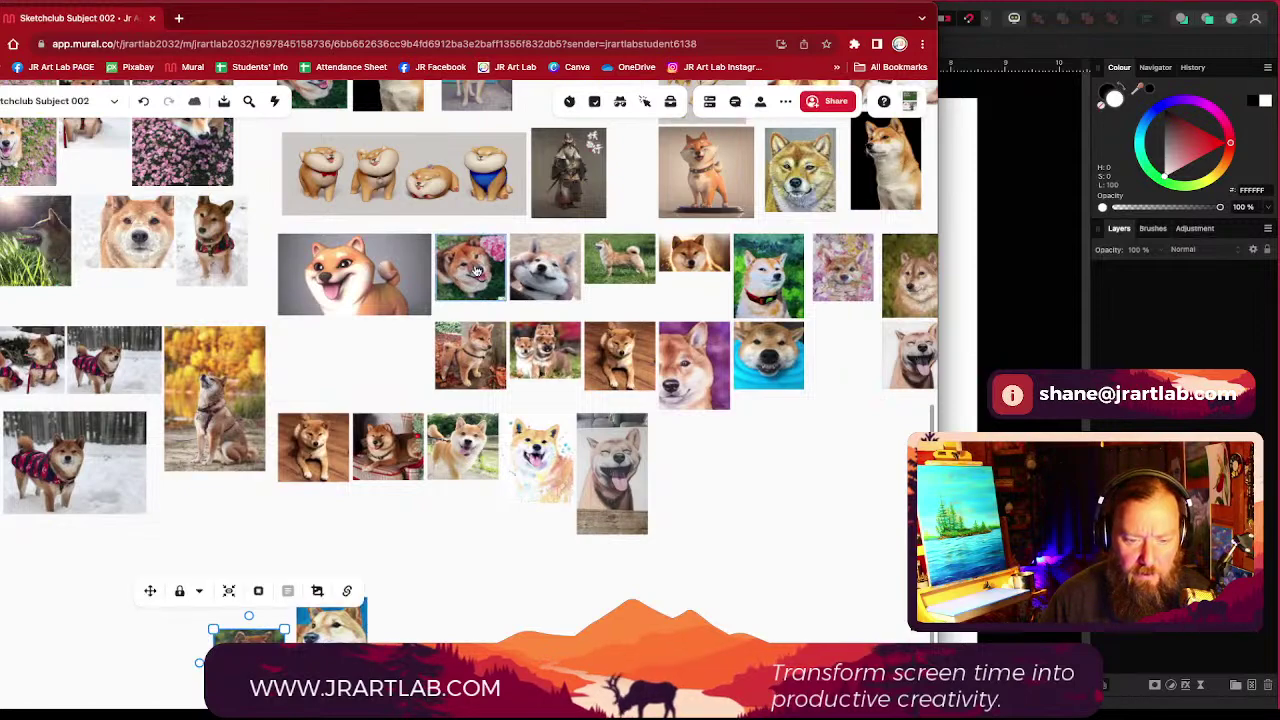
{"action": "scroll", "coordinate": [476, 270], "scroll_direction": "up", "scroll_amount": 5}
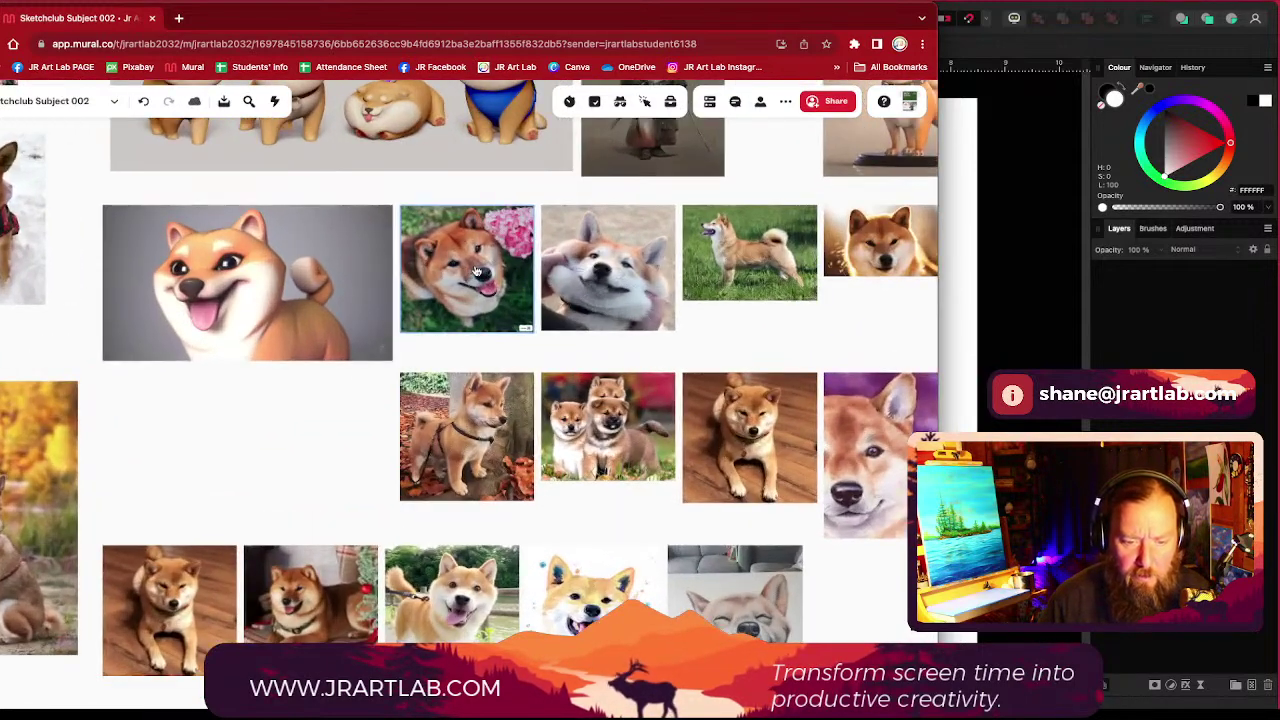
{"action": "scroll", "coordinate": [476, 270], "scroll_direction": "up", "scroll_amount": 4}
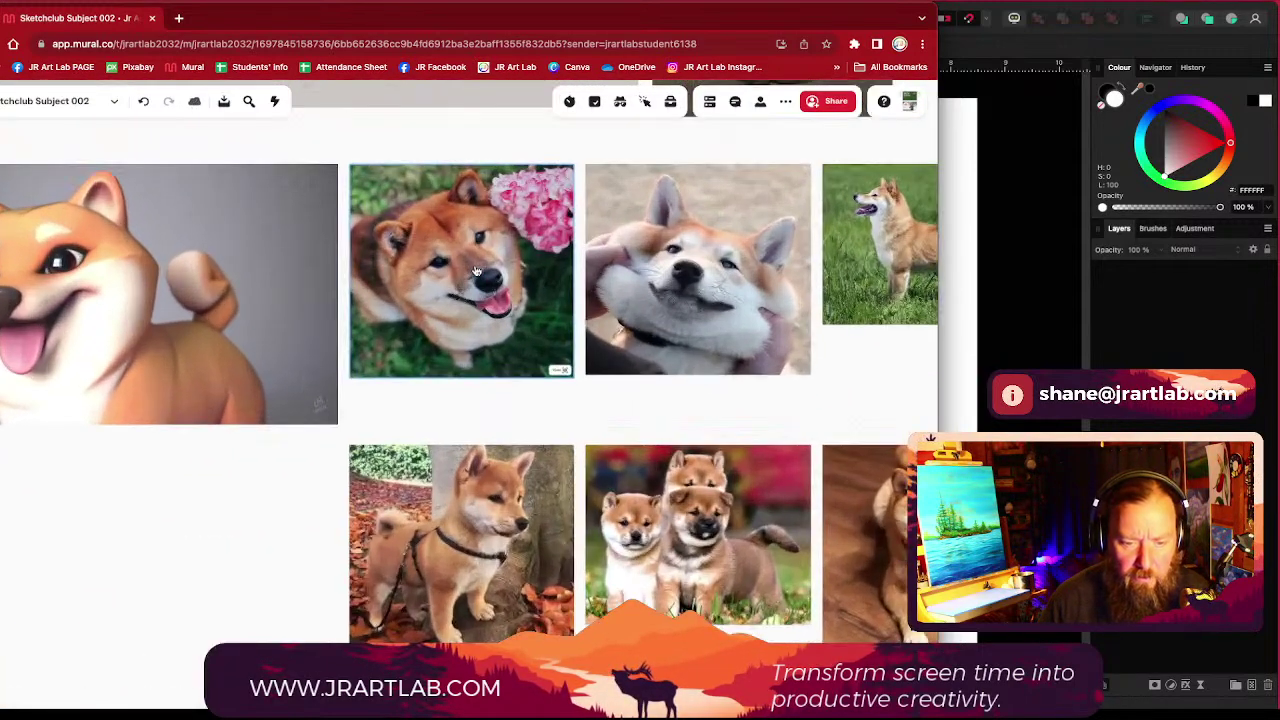
{"action": "scroll", "coordinate": [476, 270], "scroll_direction": "down", "scroll_amount": 10}
{"action": "left_click_drag", "start_coordinate": [476, 270], "coordinate": [404, 666]}
{"action": "left_click_drag", "start_coordinate": [354, 379], "coordinate": [370, 543]}
{"action": "scroll", "coordinate": [564, 273], "scroll_direction": "up", "scroll_amount": 1}
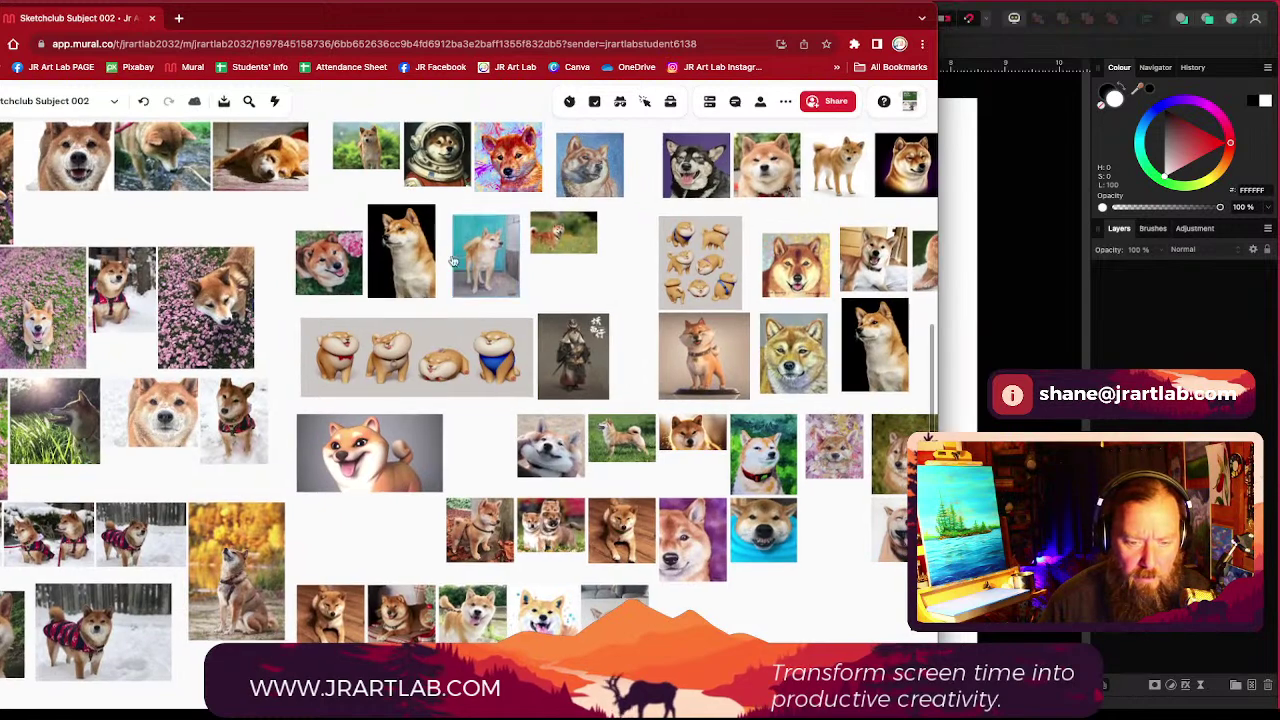
Step: Examine the paint-splattered Shiba portrait and the Shiba in an astronaut suit up close
{"action": "scroll", "coordinate": [546, 286], "scroll_direction": "up", "scroll_amount": 5}
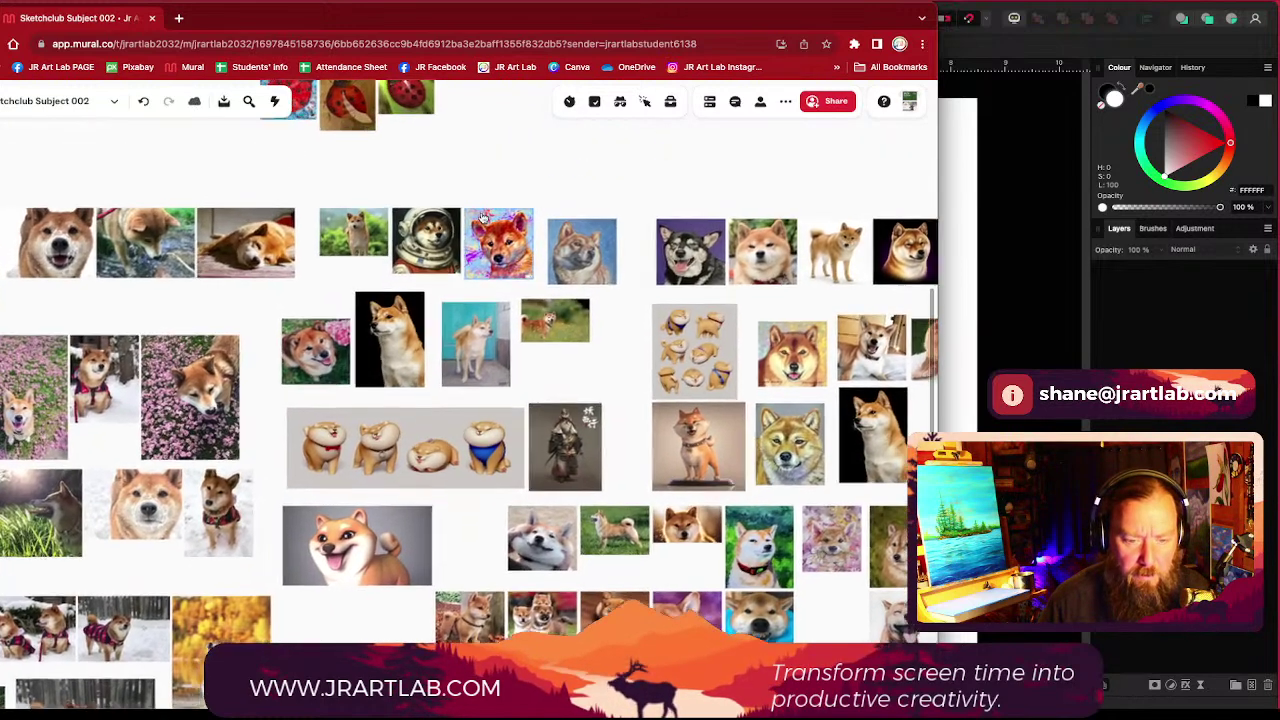
{"action": "scroll", "coordinate": [481, 217], "scroll_direction": "up", "scroll_amount": 5}
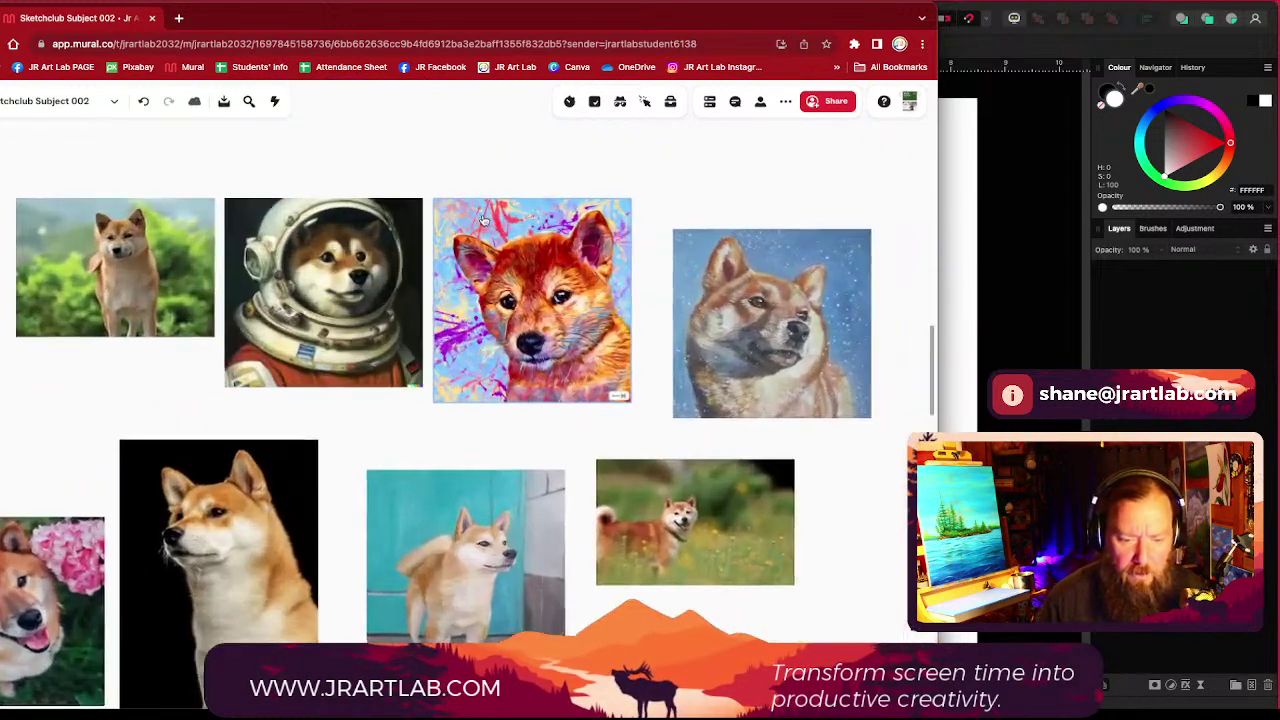
{"action": "scroll", "coordinate": [578, 330], "scroll_direction": "down", "scroll_amount": 5}
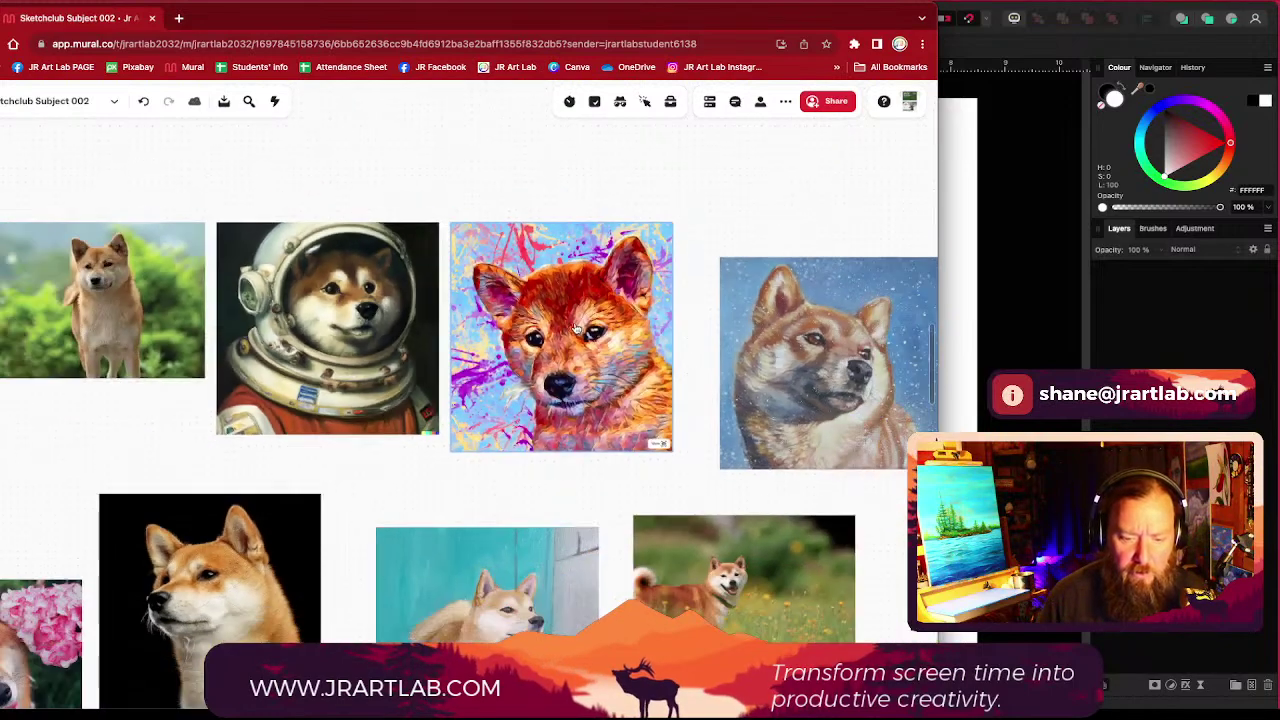
{"action": "scroll", "coordinate": [577, 329], "scroll_direction": "up", "scroll_amount": 4}
{"action": "scroll", "coordinate": [576, 328], "scroll_direction": "up", "scroll_amount": 4}
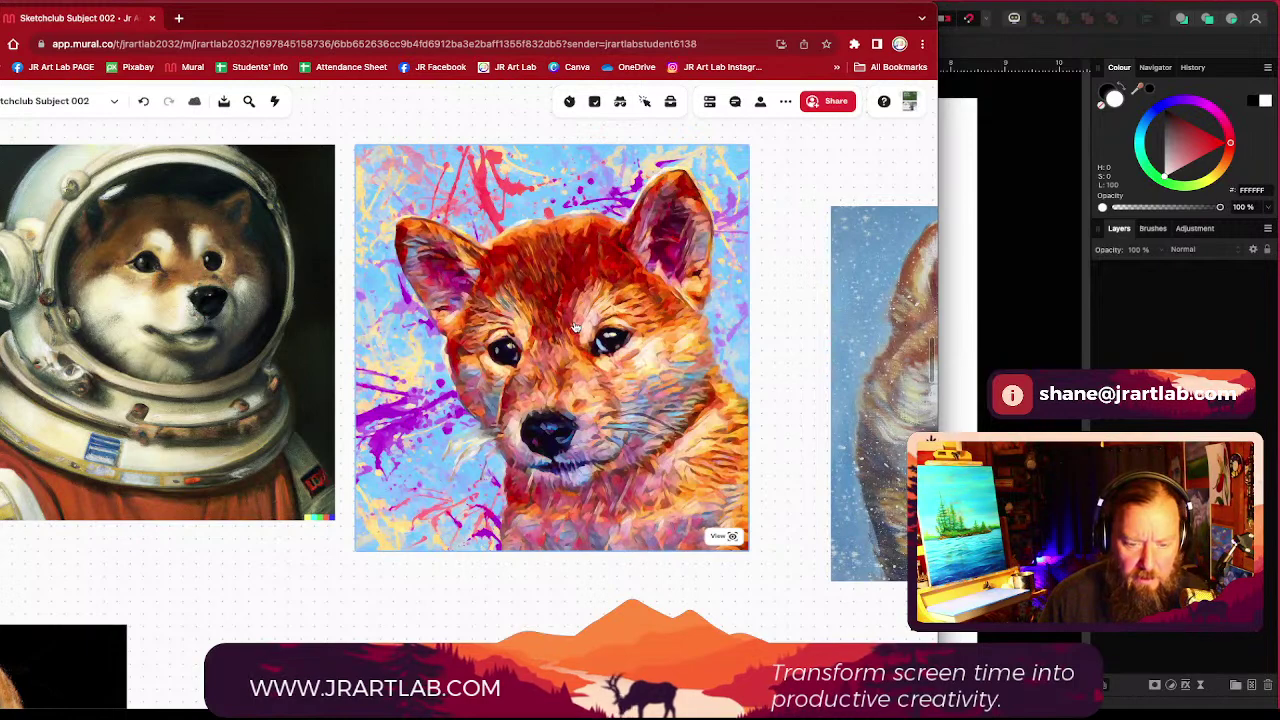
{"action": "scroll", "coordinate": [576, 328], "scroll_direction": "down", "scroll_amount": 3}
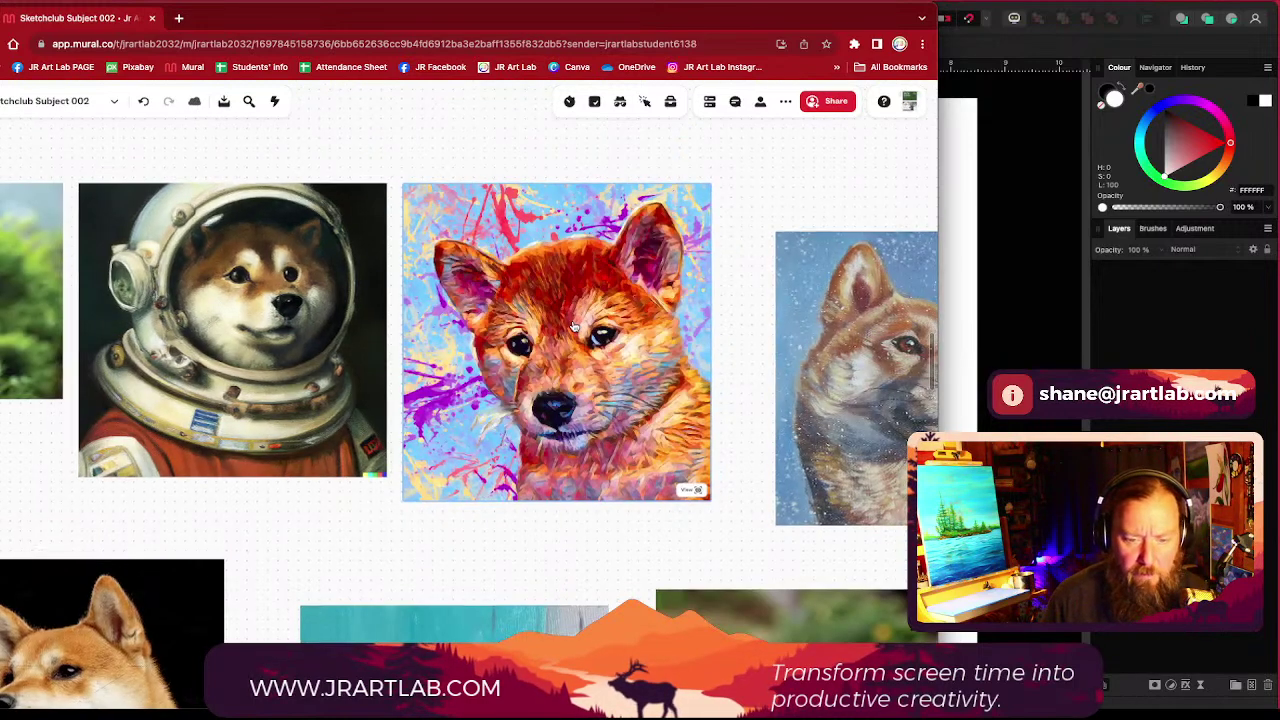
{"action": "scroll", "coordinate": [560, 326], "scroll_direction": "up", "scroll_amount": 4}
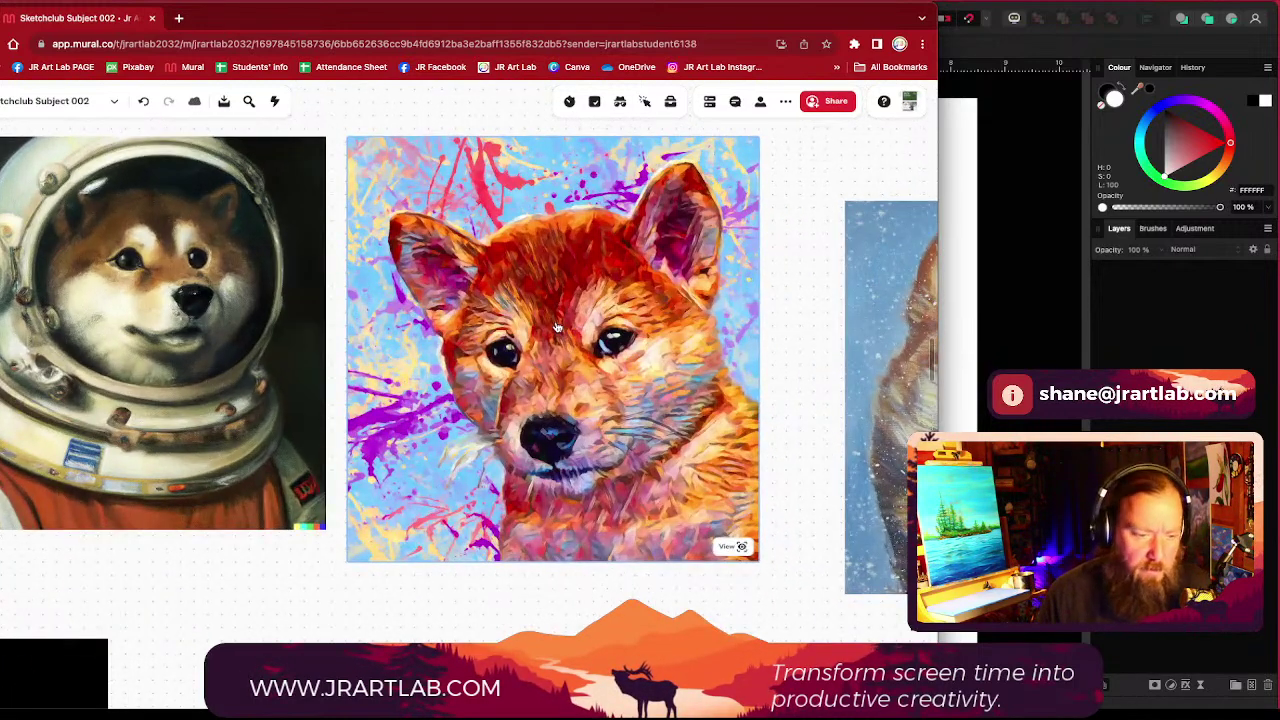
{"action": "scroll", "coordinate": [557, 328], "scroll_direction": "down", "scroll_amount": 5}
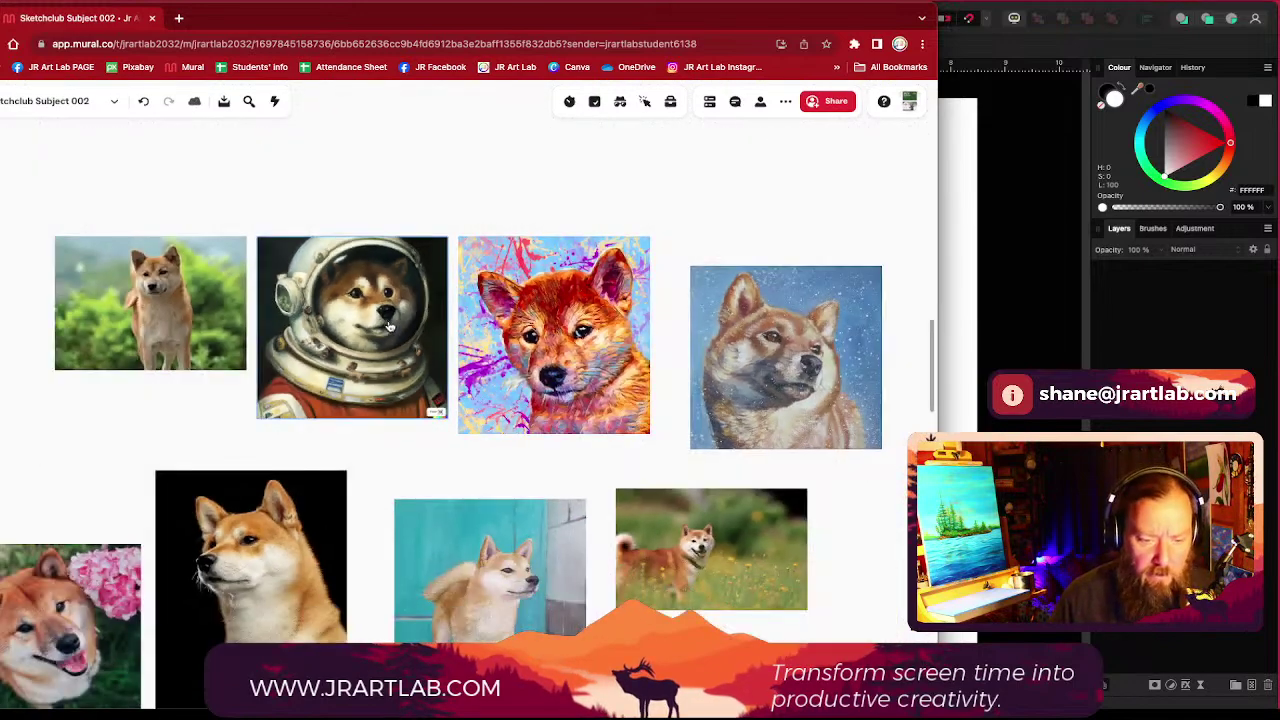
{"action": "scroll", "coordinate": [390, 326], "scroll_direction": "up", "scroll_amount": 5}
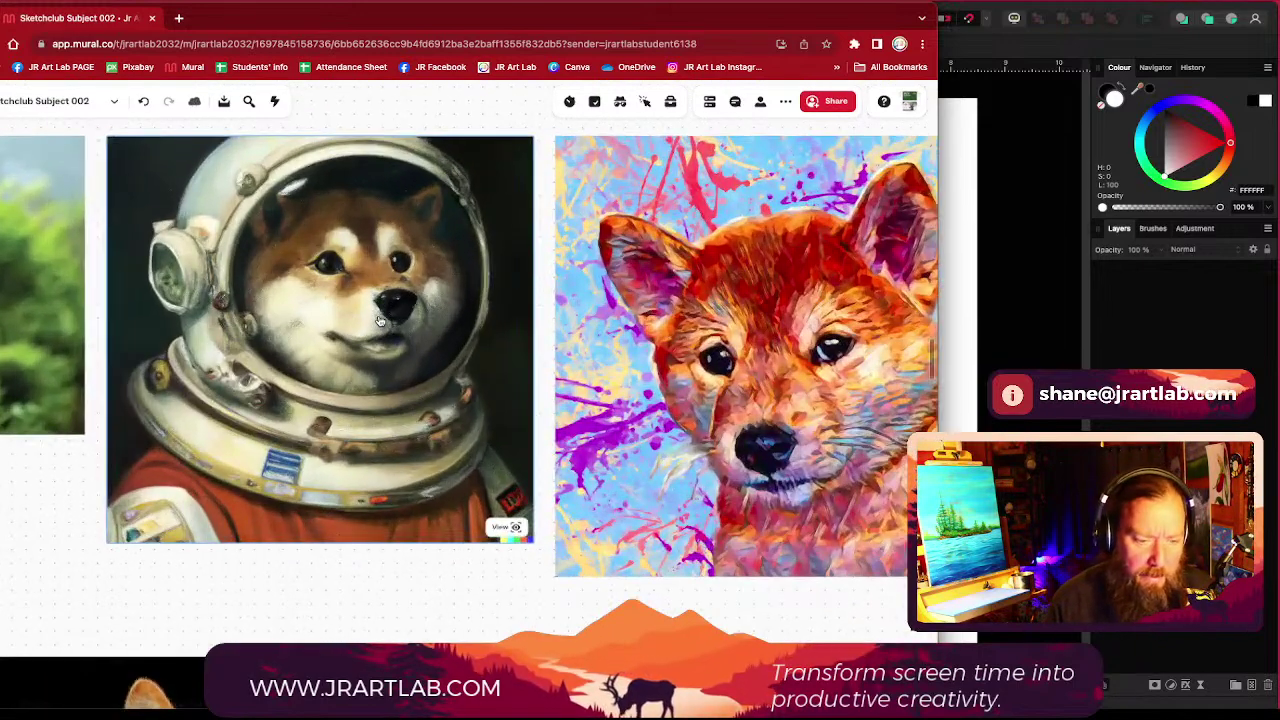
{"action": "scroll", "coordinate": [285, 291], "scroll_direction": "down", "scroll_amount": 6}
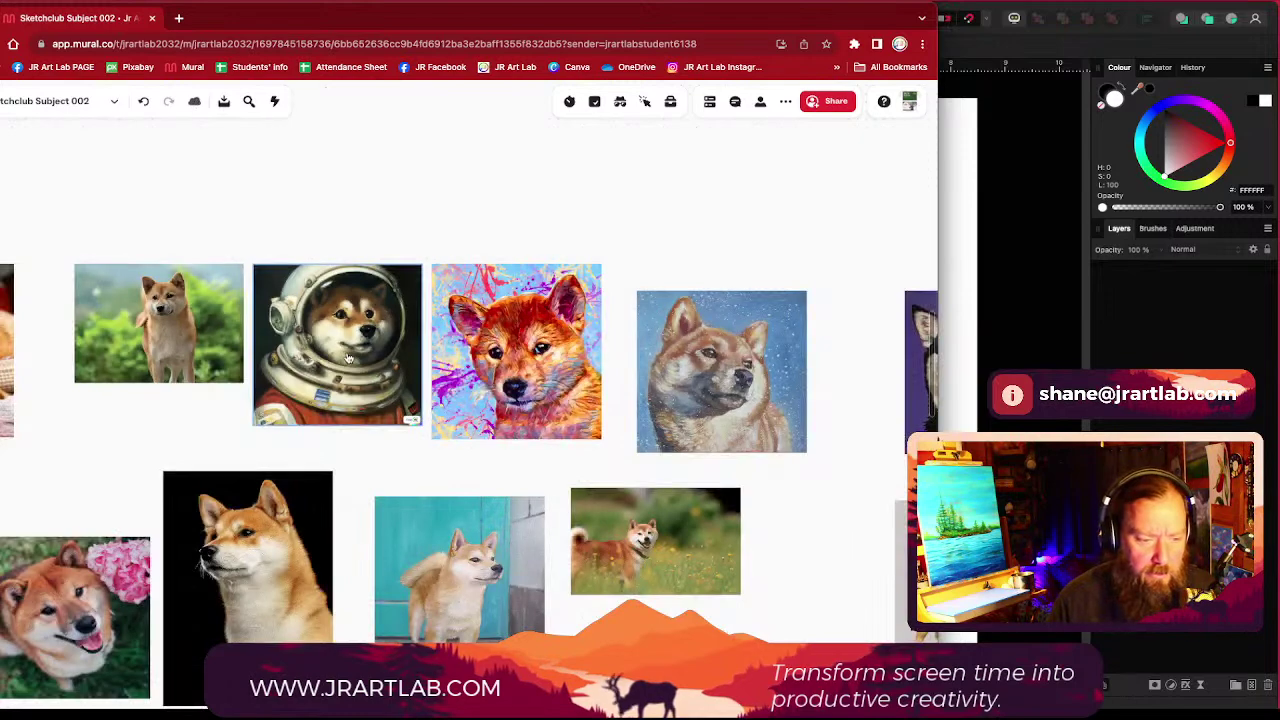
Step: Move the snowy blue Shiba painting and the astronaut Shiba painting down to the group of chosen references
{"action": "scroll", "coordinate": [558, 372], "scroll_direction": "down", "scroll_amount": 5}
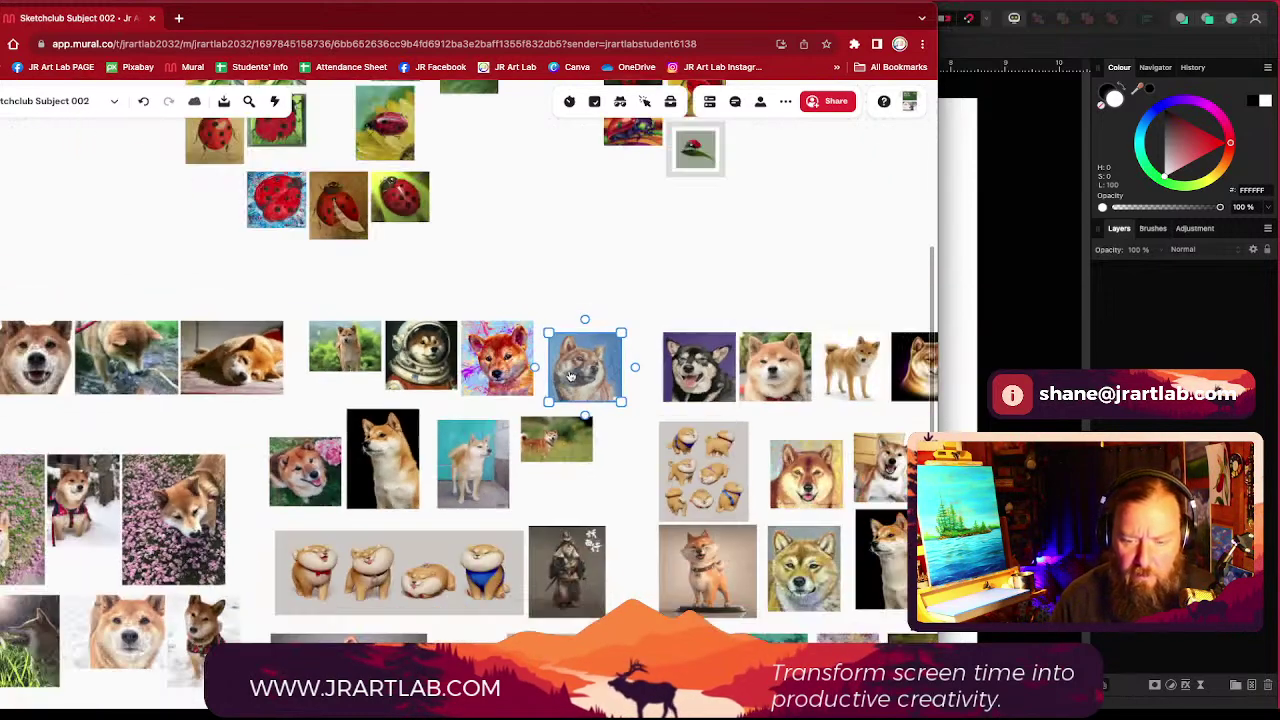
{"action": "left_click_drag", "start_coordinate": [597, 437], "coordinate": [570, 336]}
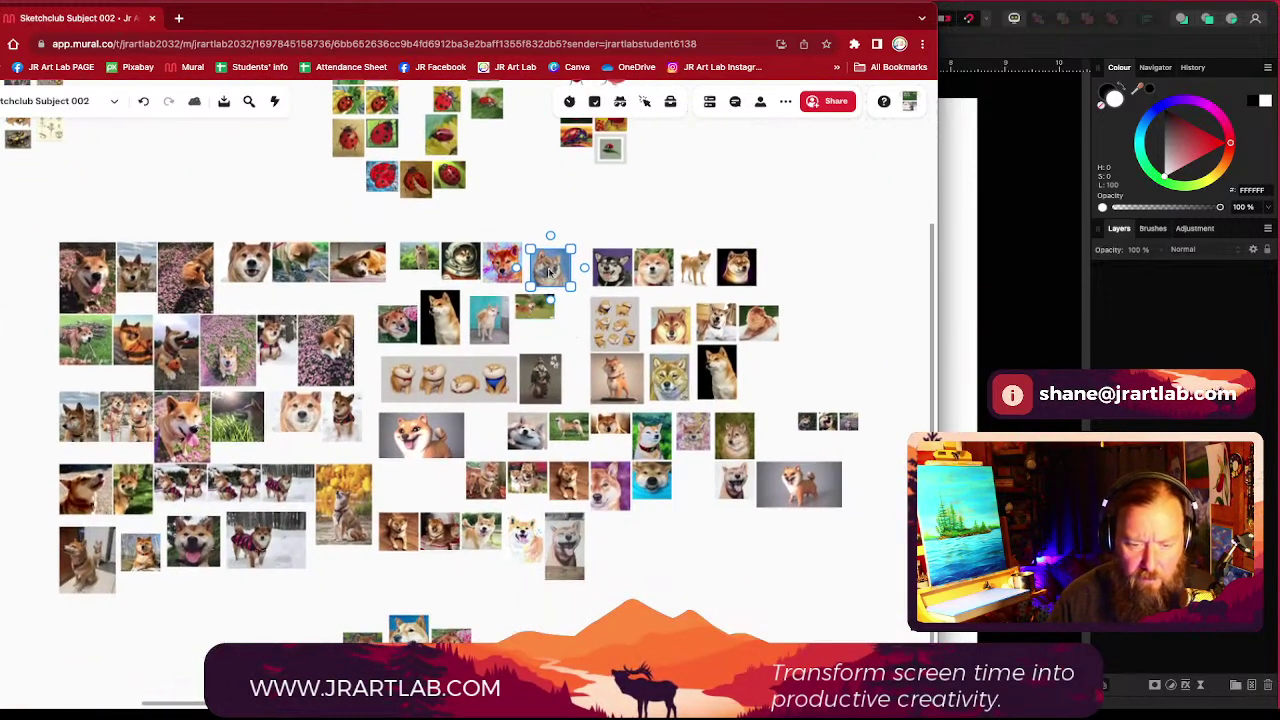
{"action": "key", "text": "BackSpace"}
{"action": "left_click_drag", "start_coordinate": [490, 325], "coordinate": [489, 320]}
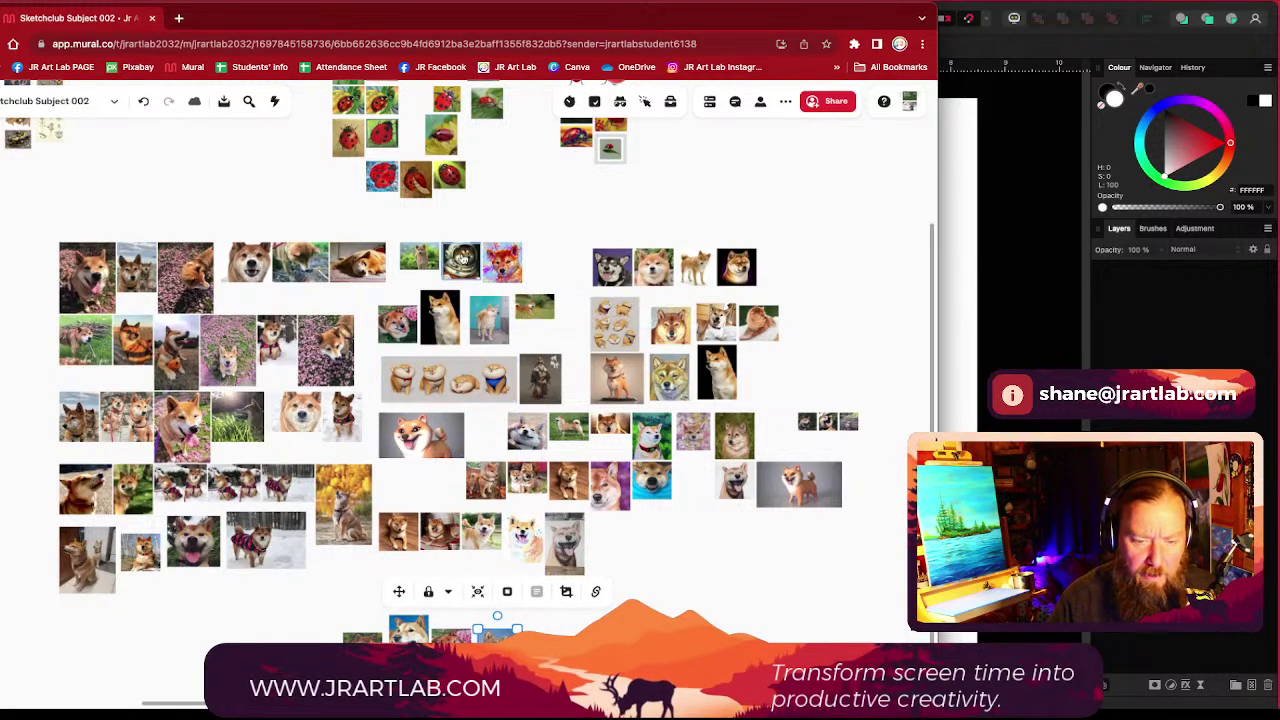
{"action": "left_click_drag", "start_coordinate": [462, 258], "coordinate": [532, 524]}
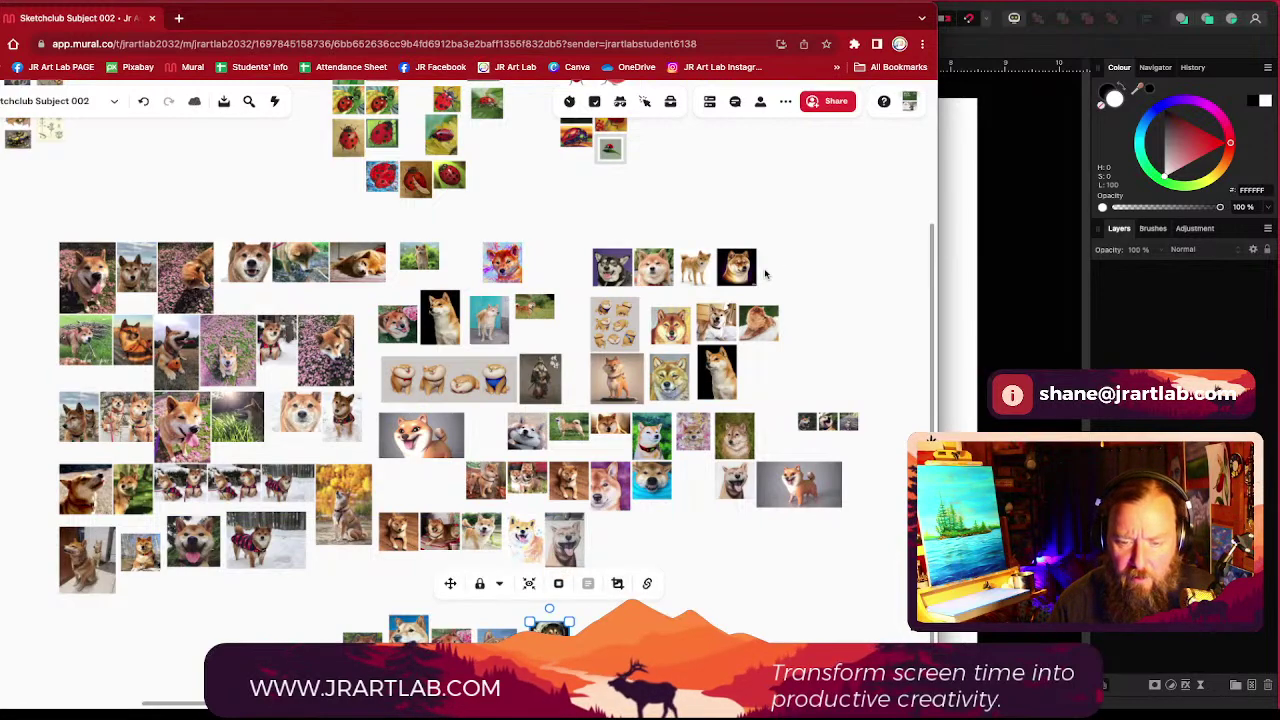
Step: Examine the glowing Shiba portrait on black, the white-background photo and the laughing black dog on purple
{"action": "scroll", "coordinate": [765, 273], "scroll_direction": "up", "scroll_amount": 10}
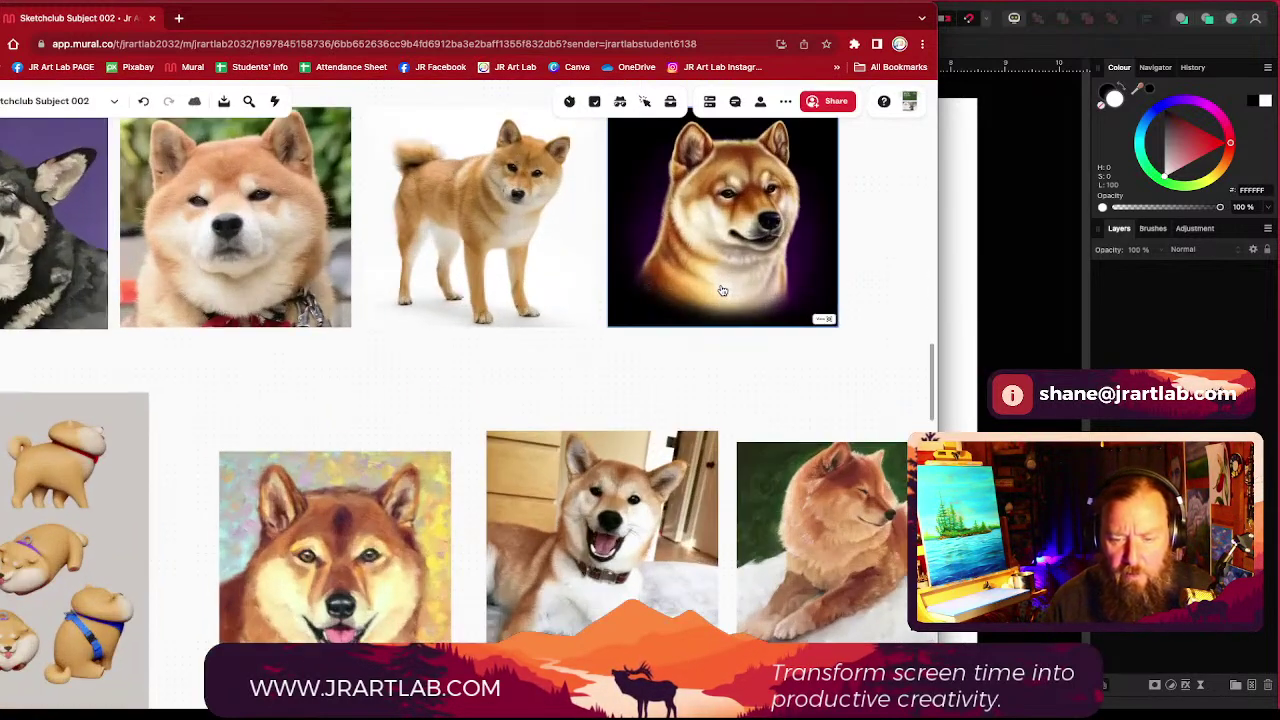
{"action": "scroll", "coordinate": [722, 290], "scroll_direction": "up", "scroll_amount": 2}
{"action": "scroll", "coordinate": [884, 216], "scroll_direction": "up", "scroll_amount": 2}
{"action": "left_click", "coordinate": [730, 214]}
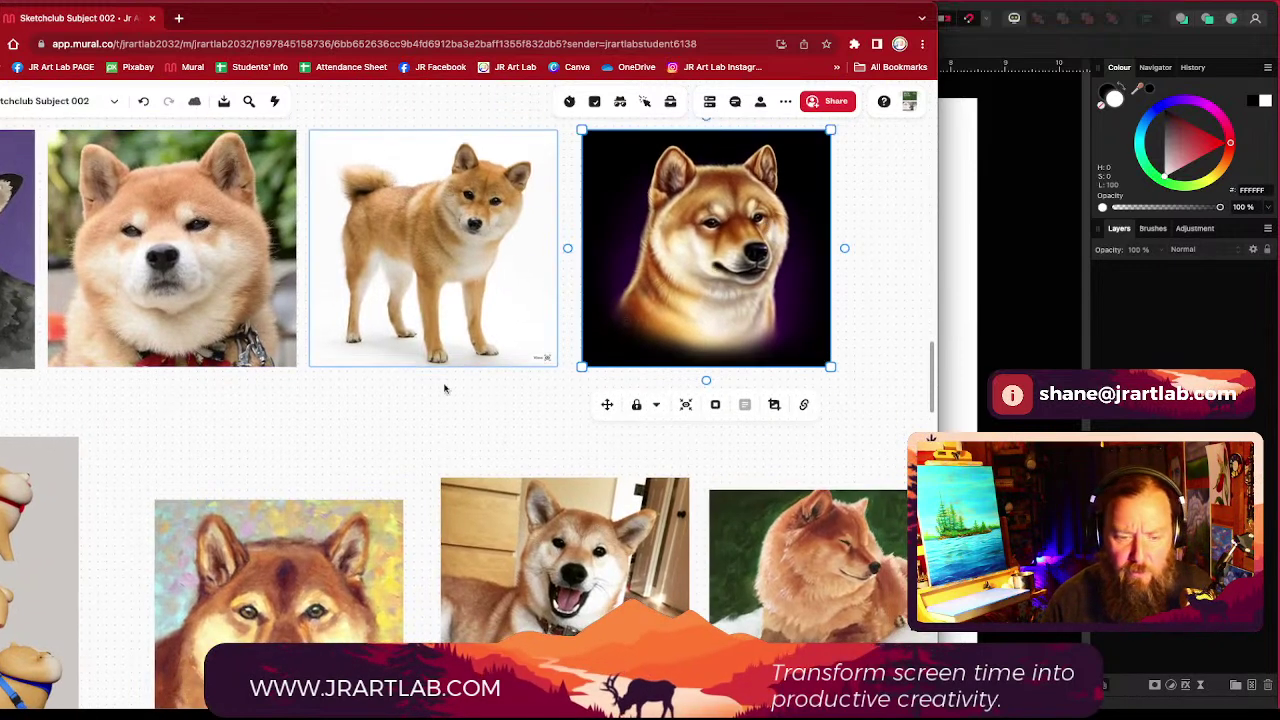
{"action": "scroll", "coordinate": [443, 389], "scroll_direction": "left", "scroll_amount": 5}
{"action": "scroll", "coordinate": [556, 395], "scroll_direction": "left", "scroll_amount": 3}
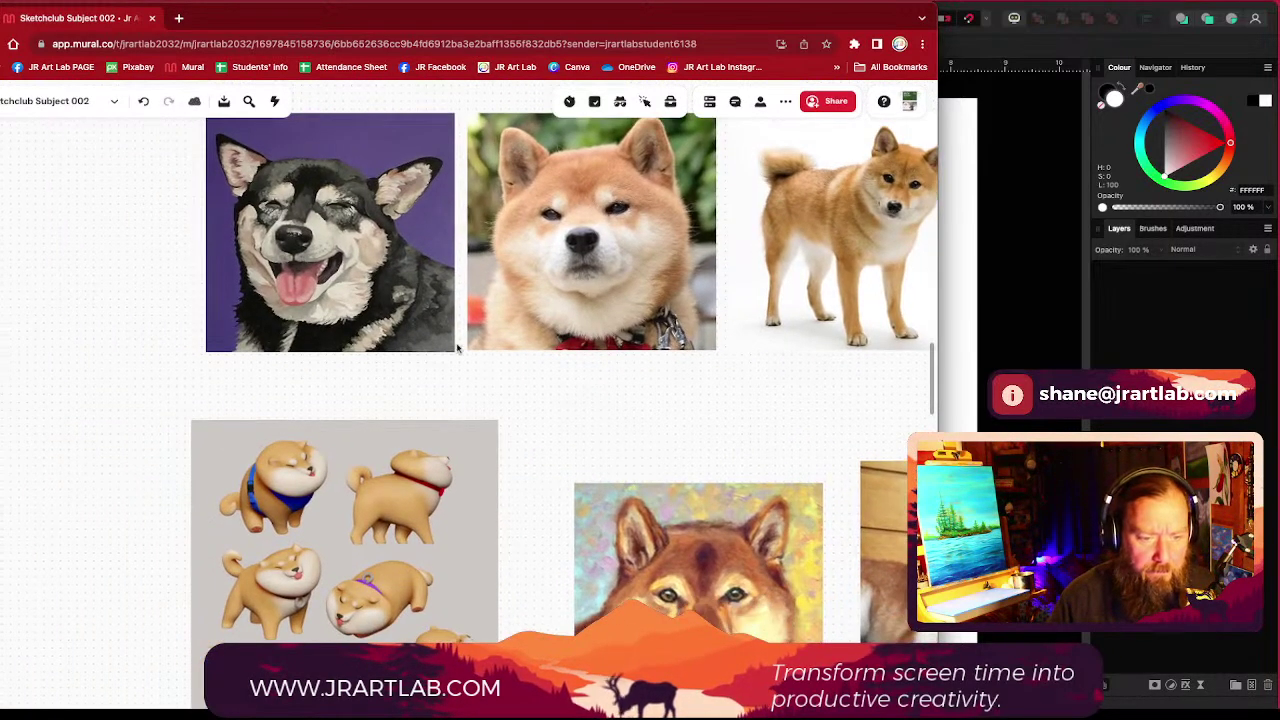
{"action": "scroll", "coordinate": [517, 363], "scroll_direction": "left", "scroll_amount": 7}
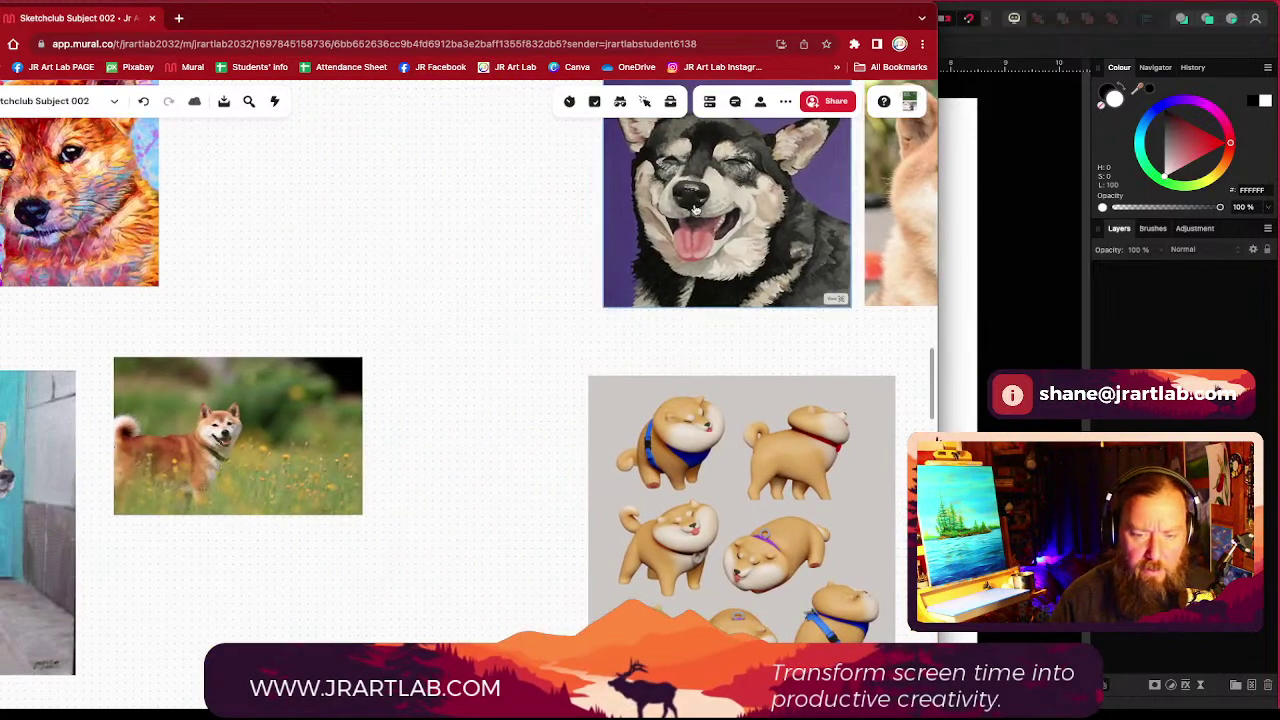
{"action": "left_click_drag", "start_coordinate": [222, 308], "coordinate": [120, 453]}
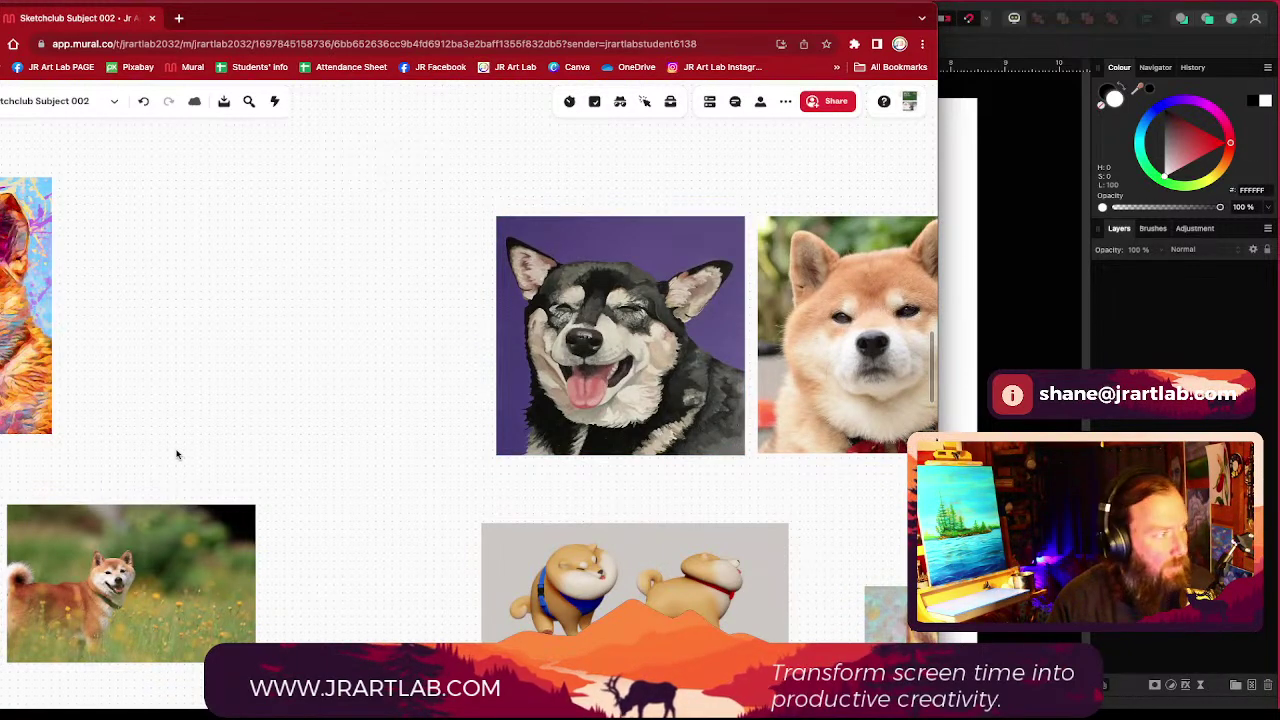
{"action": "left_click_drag", "start_coordinate": [176, 455], "coordinate": [364, 427]}
{"action": "left_click_drag", "start_coordinate": [179, 443], "coordinate": [600, 338]}
{"action": "left_click_drag", "start_coordinate": [172, 319], "coordinate": [720, 335]}
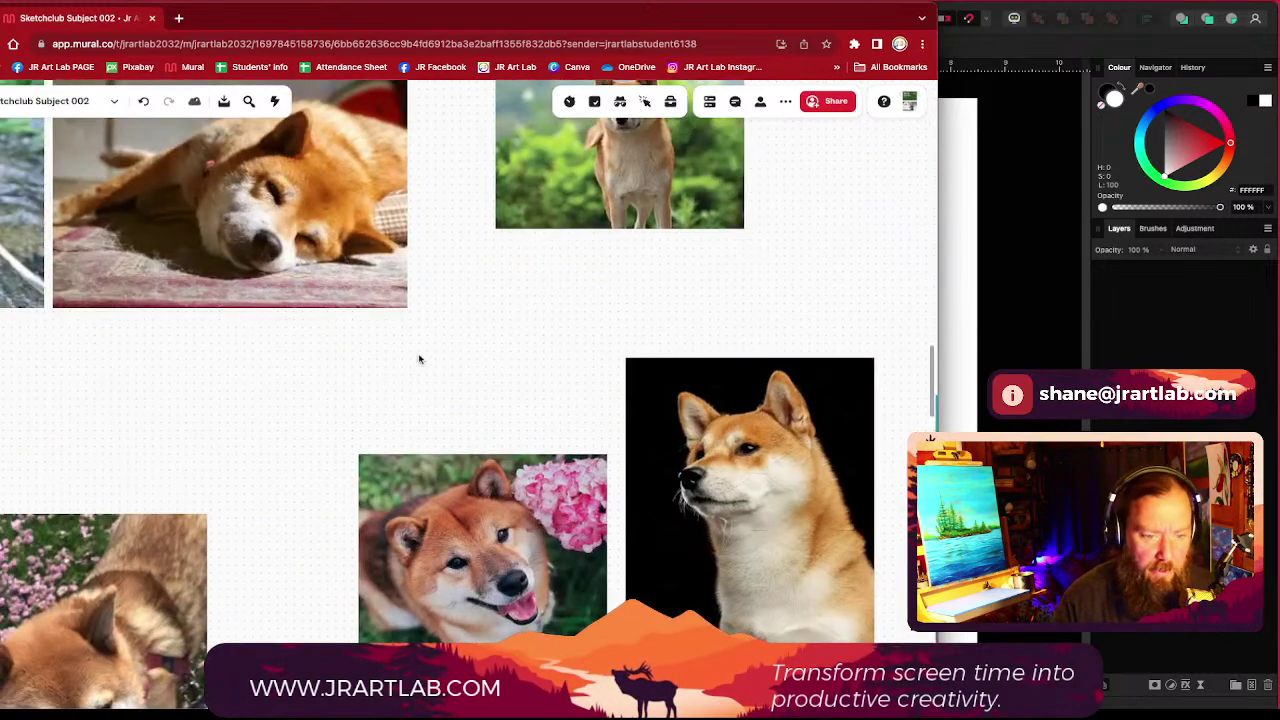
Step: Examine the upper row of Shiba photos: the resting dog, the stream, the snowy face and the flower bed
{"action": "scroll", "coordinate": [397, 420], "scroll_direction": "up", "scroll_amount": 2}
{"action": "scroll", "coordinate": [397, 420], "scroll_direction": "down", "scroll_amount": 3}
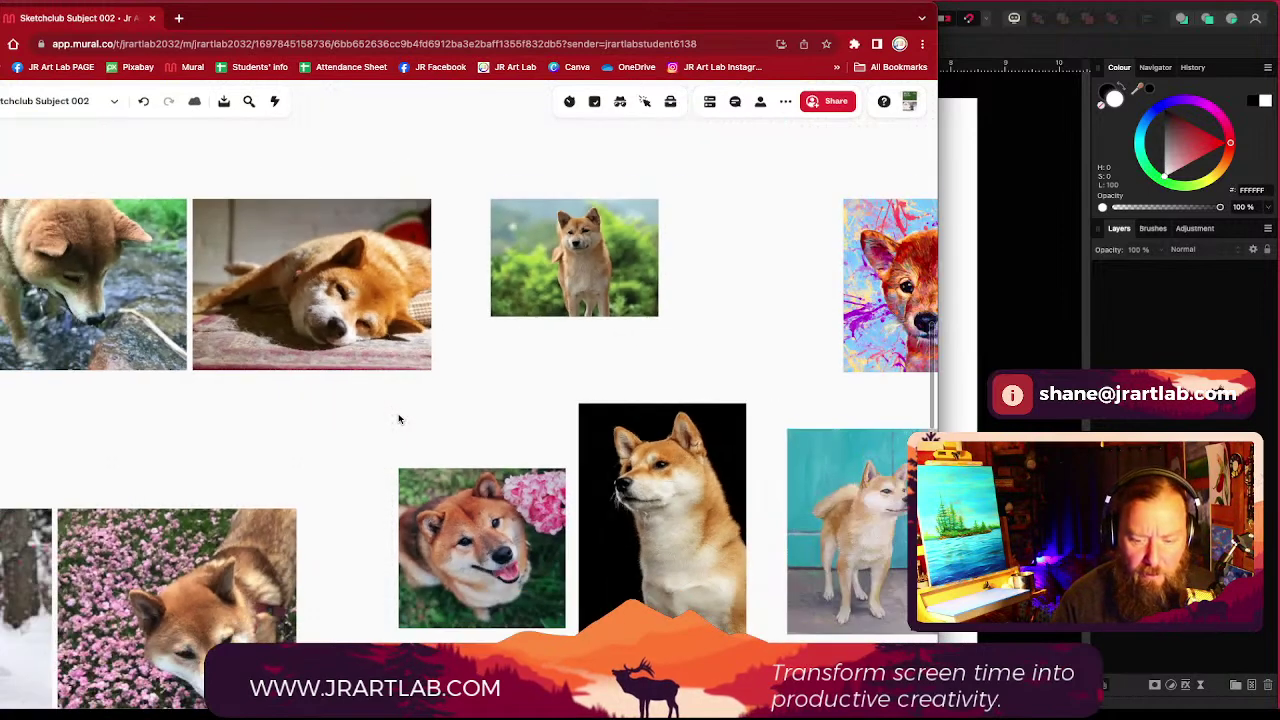
{"action": "scroll", "coordinate": [386, 402], "scroll_direction": "left", "scroll_amount": 5}
{"action": "scroll", "coordinate": [386, 402], "scroll_direction": "down", "scroll_amount": 2}
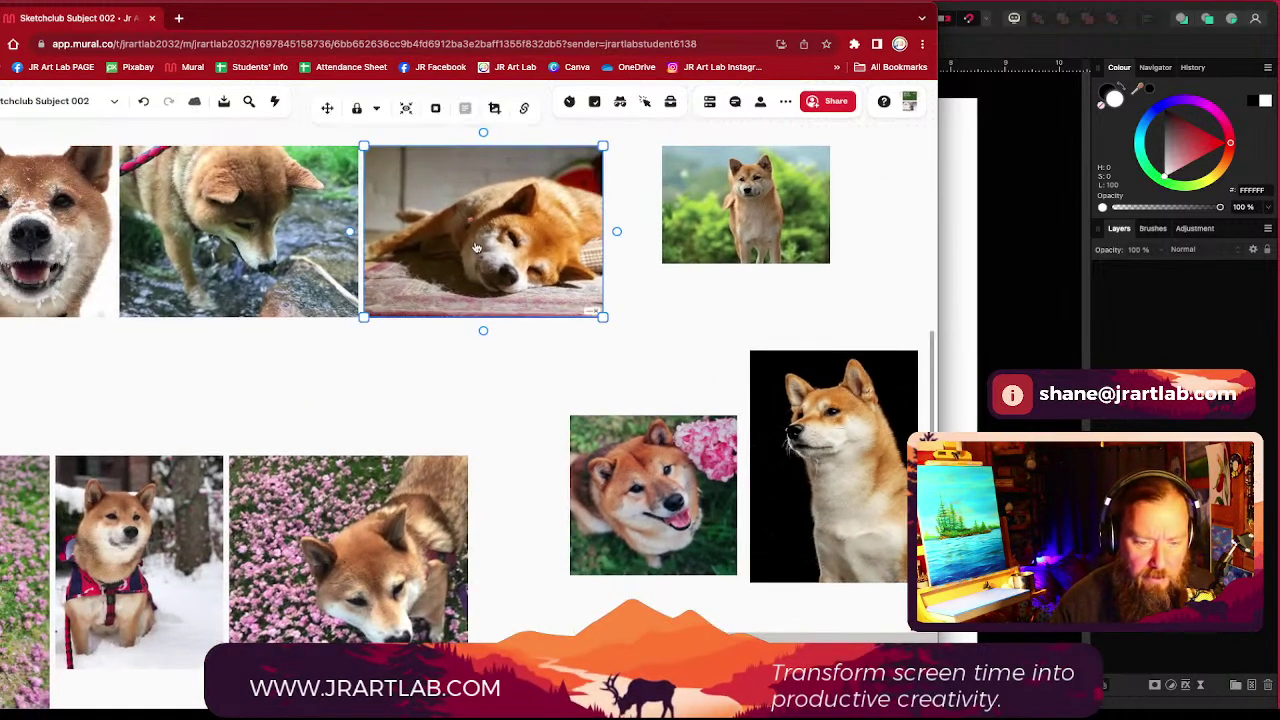
{"action": "scroll", "coordinate": [362, 355], "scroll_direction": "left", "scroll_amount": 4}
{"action": "scroll", "coordinate": [362, 355], "scroll_direction": "up", "scroll_amount": 2}
{"action": "left_click", "coordinate": [410, 343]}
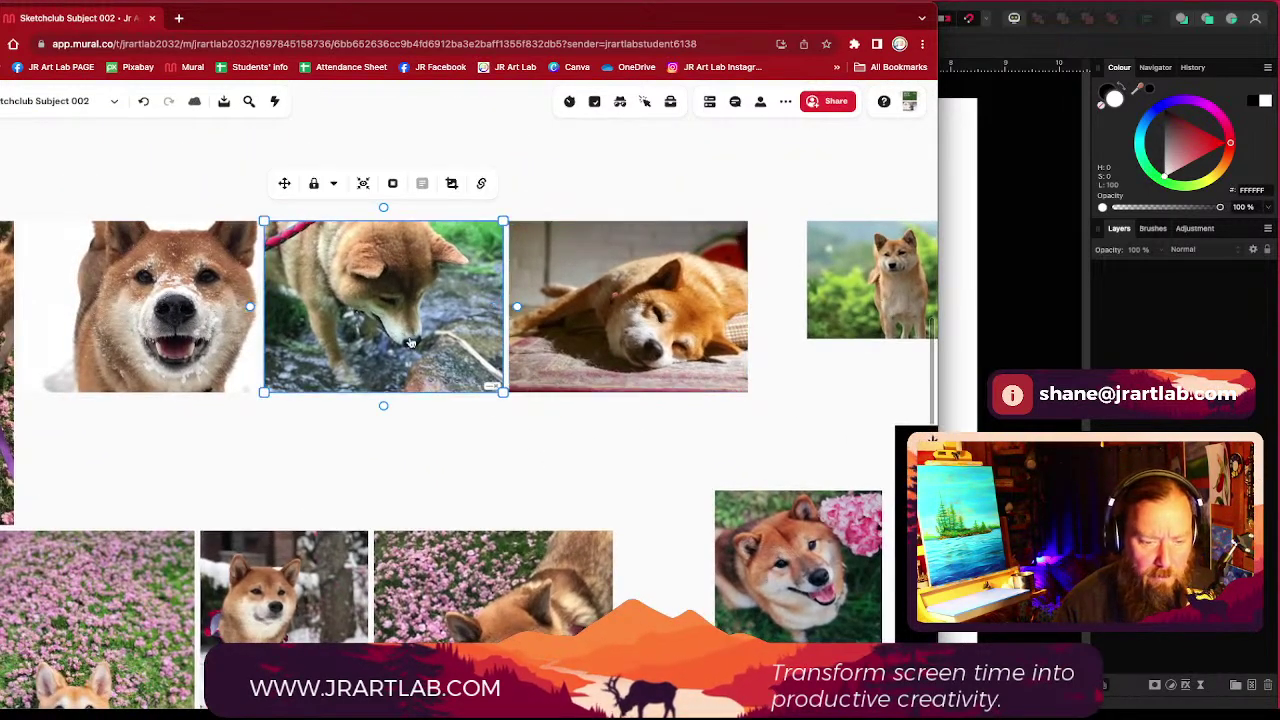
{"action": "scroll", "coordinate": [265, 435], "scroll_direction": "left", "scroll_amount": 5}
{"action": "left_click", "coordinate": [340, 370]}
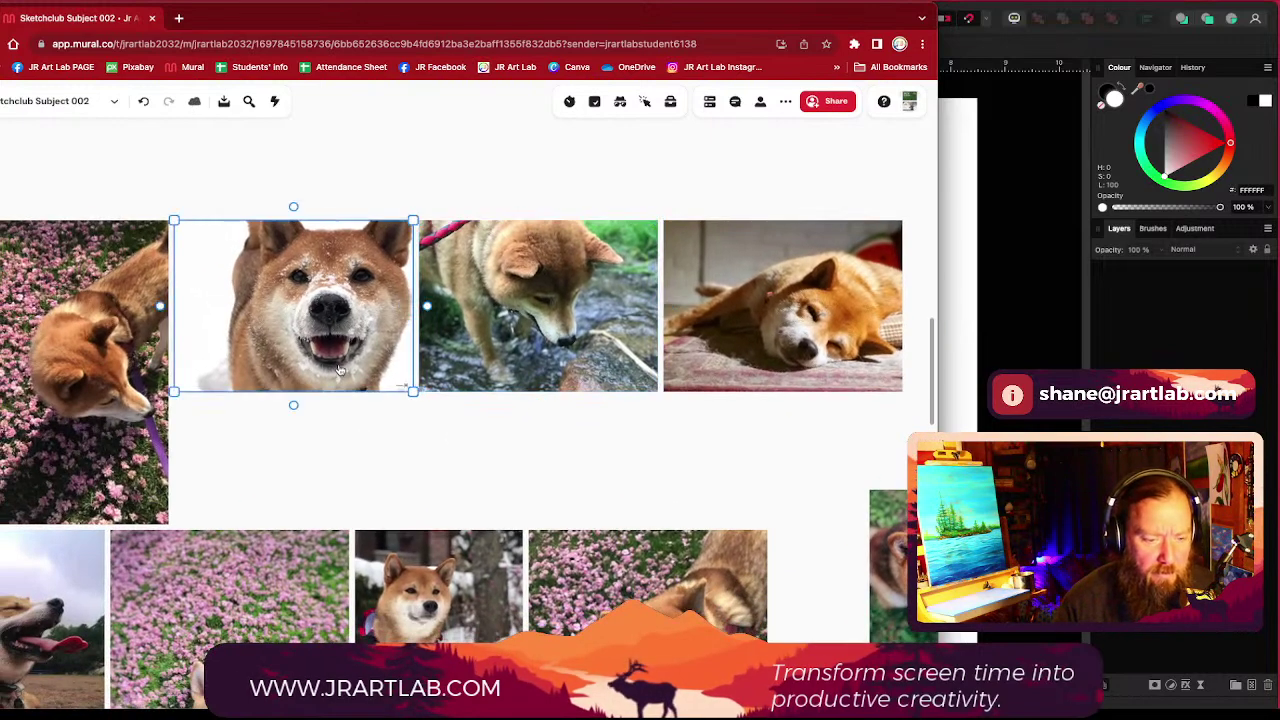
{"action": "scroll", "coordinate": [437, 406], "scroll_direction": "left", "scroll_amount": 7}
{"action": "scroll", "coordinate": [437, 406], "scroll_direction": "down", "scroll_amount": 2}
{"action": "left_click", "coordinate": [331, 331]}
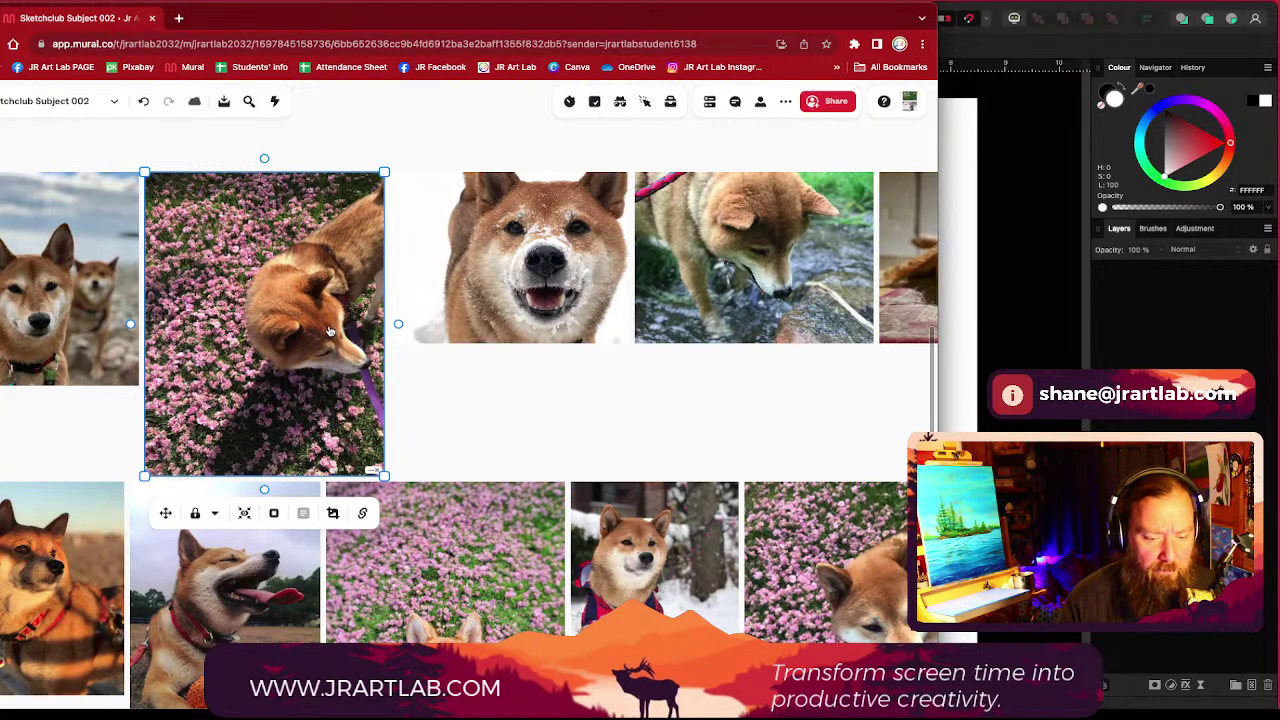
Step: Move the photo of the Shiba looking up from the pink flower field to the empty area below the collection
{"action": "scroll", "coordinate": [525, 407], "scroll_direction": "down", "scroll_amount": 4}
{"action": "scroll", "coordinate": [525, 407], "scroll_direction": "right", "scroll_amount": 2}
{"action": "left_click", "coordinate": [376, 530]}
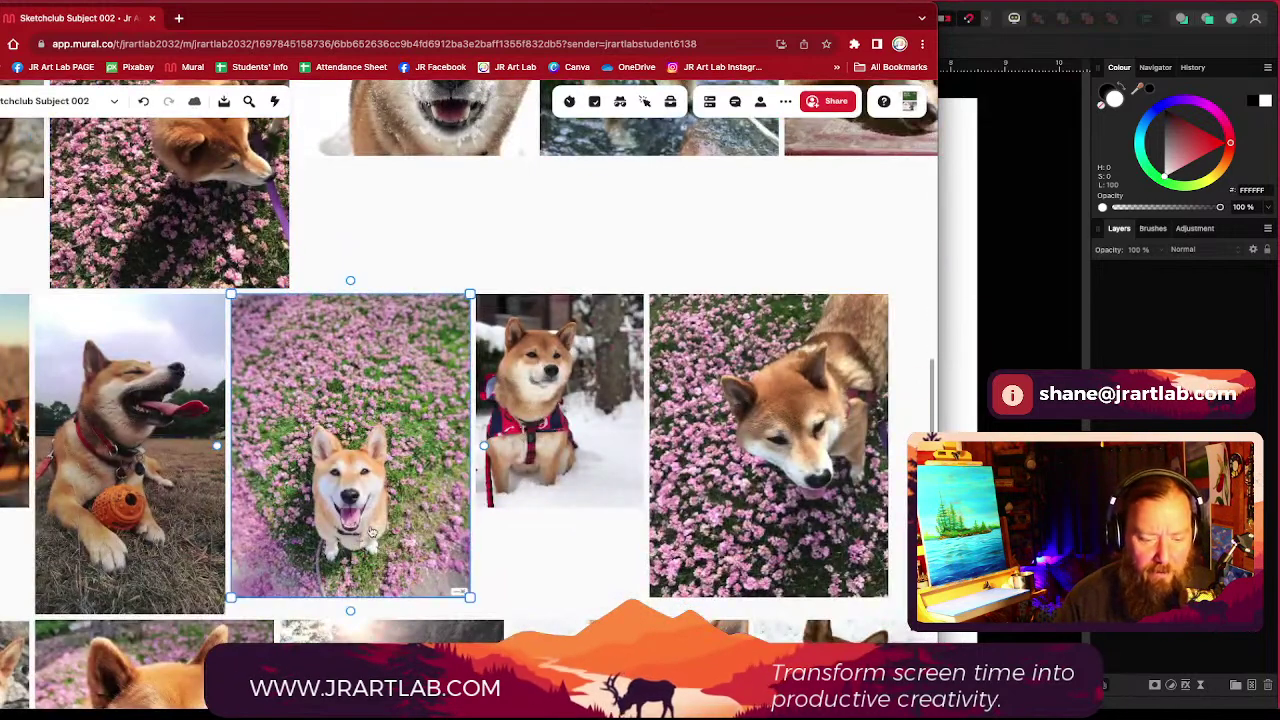
{"action": "scroll", "coordinate": [376, 530], "scroll_direction": "up", "scroll_amount": 1}
{"action": "scroll", "coordinate": [376, 530], "scroll_direction": "up", "scroll_amount": 3}
{"action": "scroll", "coordinate": [380, 527], "scroll_direction": "up", "scroll_amount": 3}
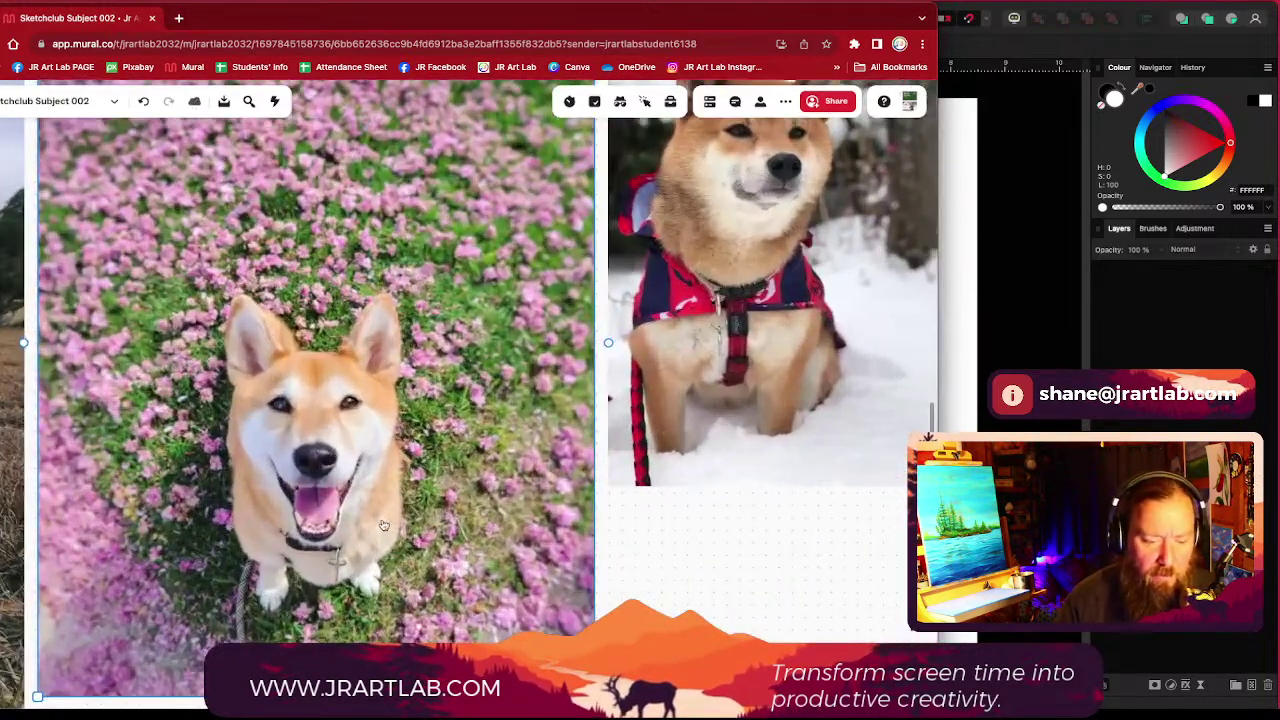
{"action": "scroll", "coordinate": [383, 525], "scroll_direction": "down", "scroll_amount": 15}
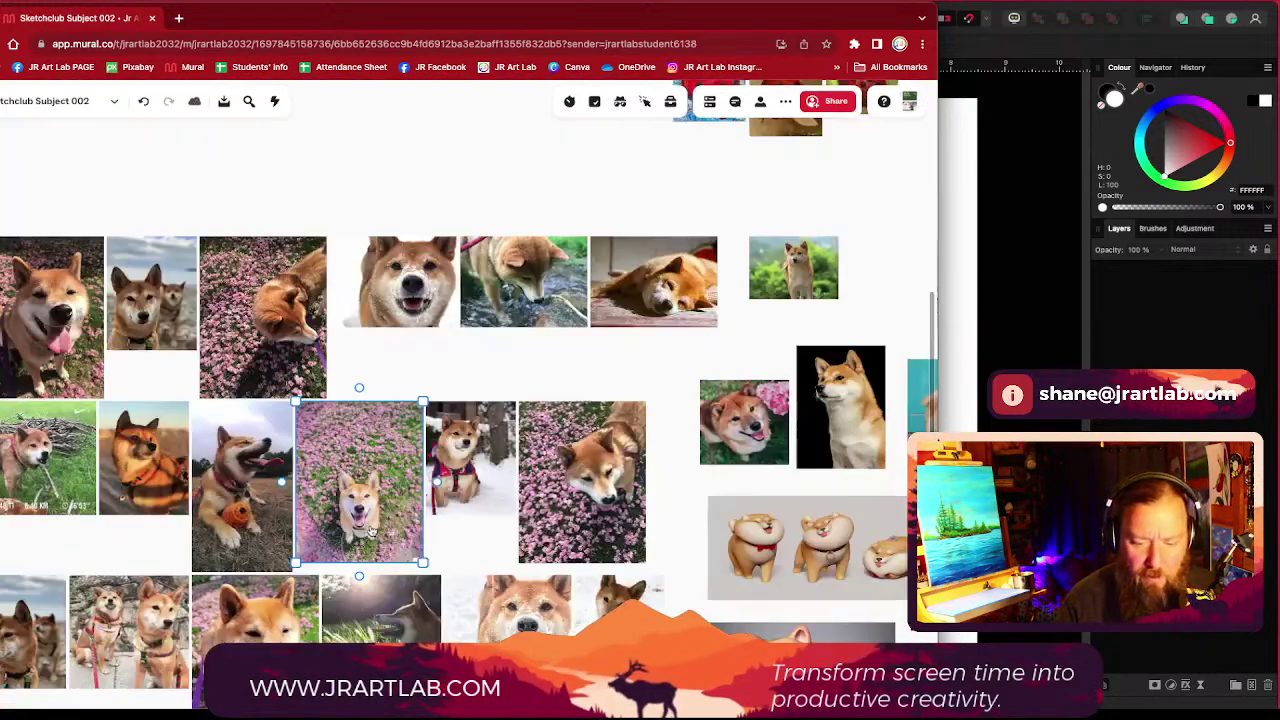
{"action": "scroll", "coordinate": [388, 543], "scroll_direction": "down", "scroll_amount": 5}
{"action": "scroll", "coordinate": [388, 543], "scroll_direction": "right", "scroll_amount": 1}
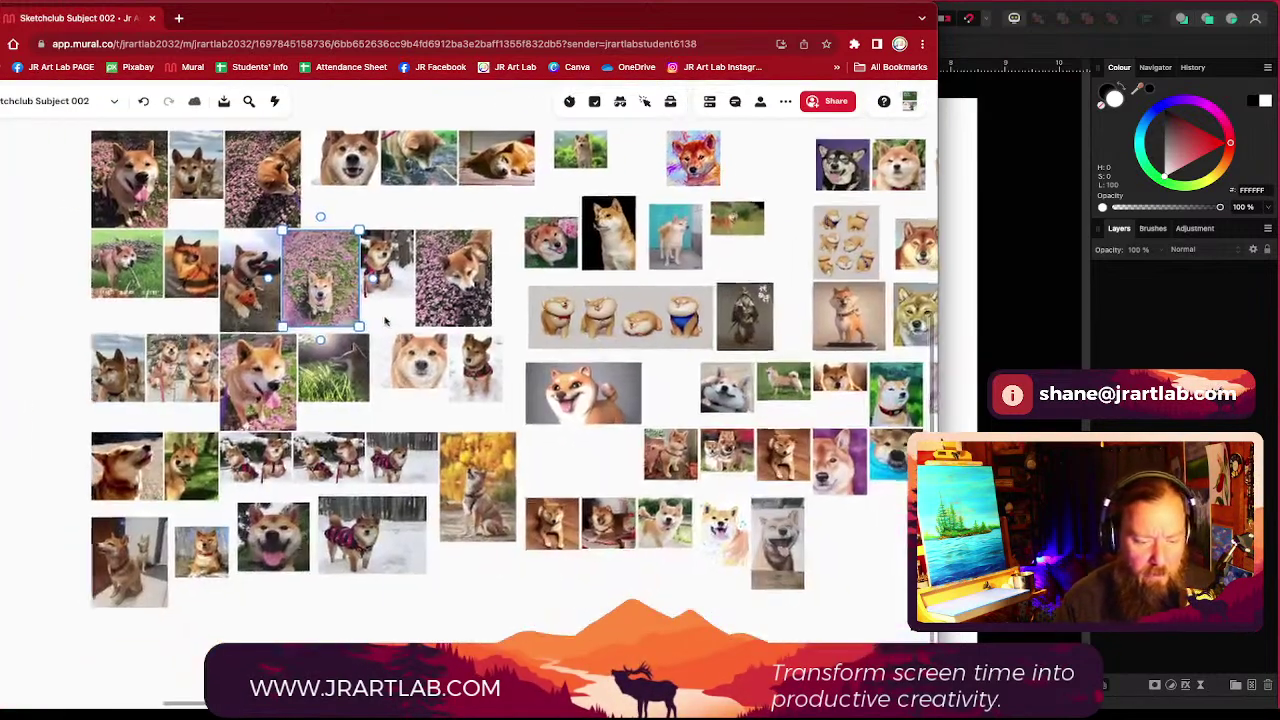
{"action": "left_click_drag", "start_coordinate": [345, 308], "coordinate": [321, 670]}
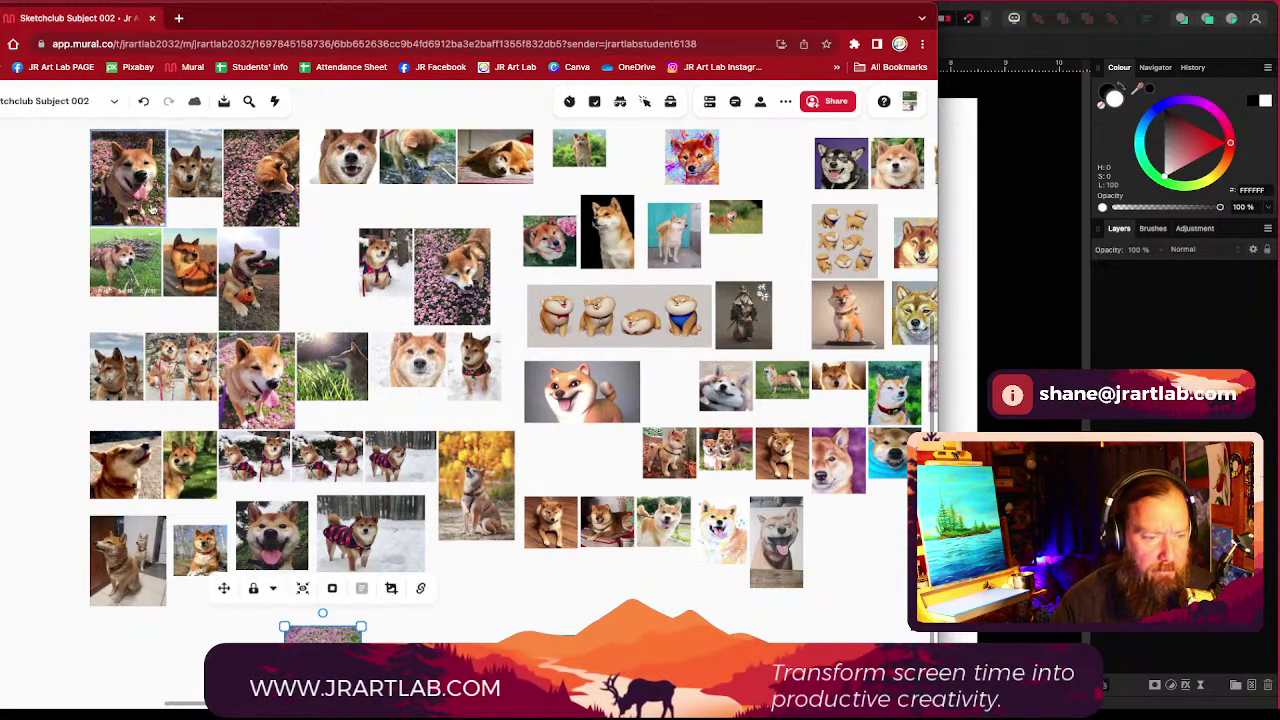
Step: Move the sunlit Shiba photo with shadow stripes on its coat down beside the flower-field photo in the group of chosen references
{"action": "scroll", "coordinate": [150, 208], "scroll_direction": "up", "scroll_amount": 5}
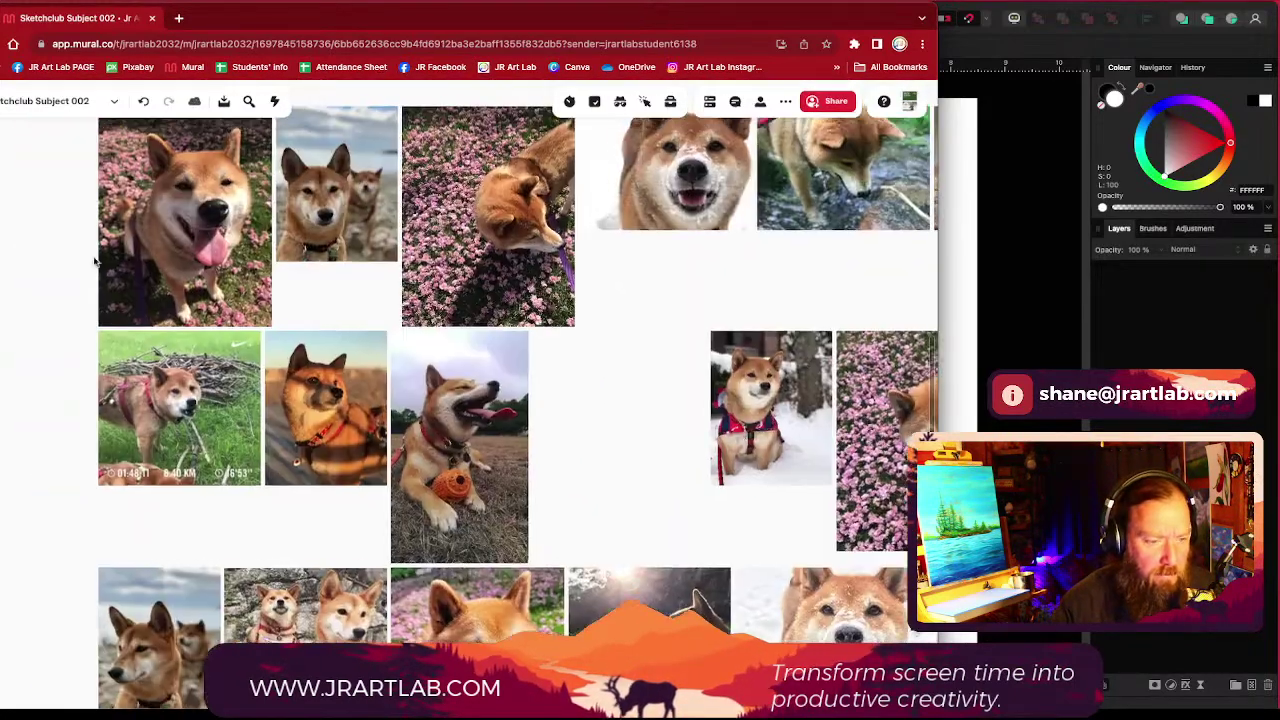
{"action": "scroll", "coordinate": [177, 337], "scroll_direction": "up", "scroll_amount": 5}
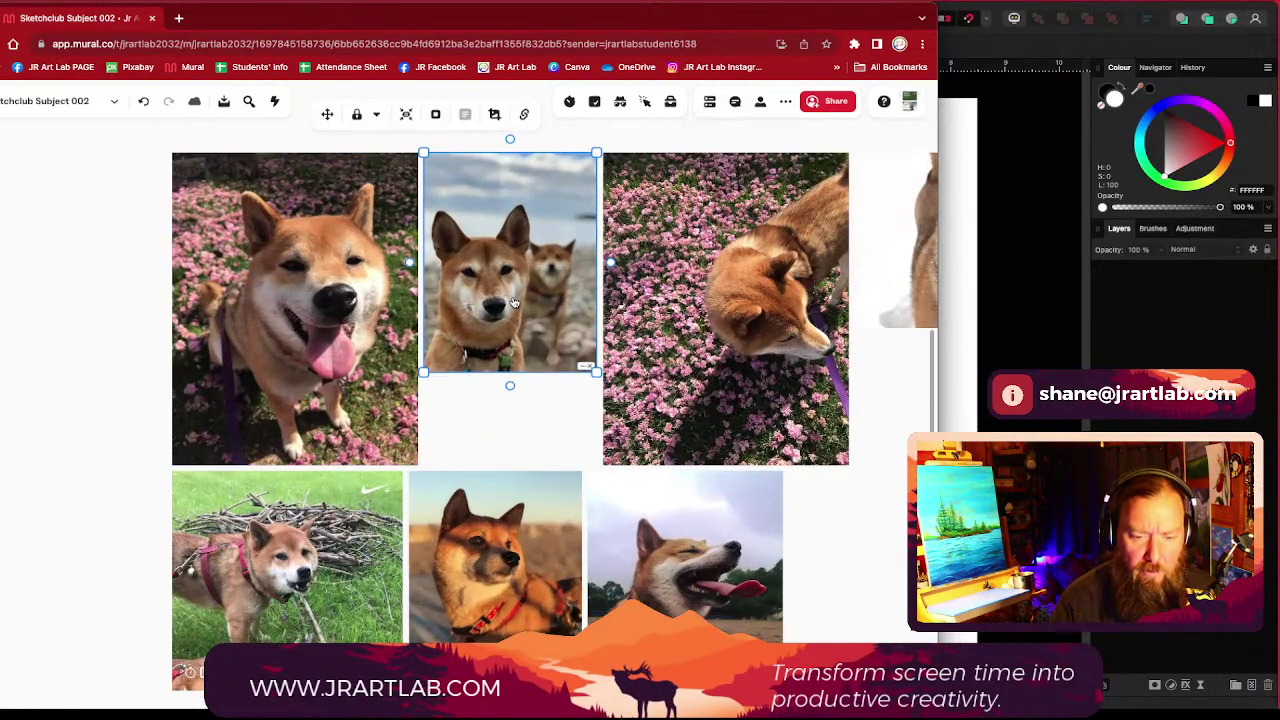
{"action": "scroll", "coordinate": [263, 341], "scroll_direction": "down", "scroll_amount": 1}
{"action": "left_click", "coordinate": [268, 306]}
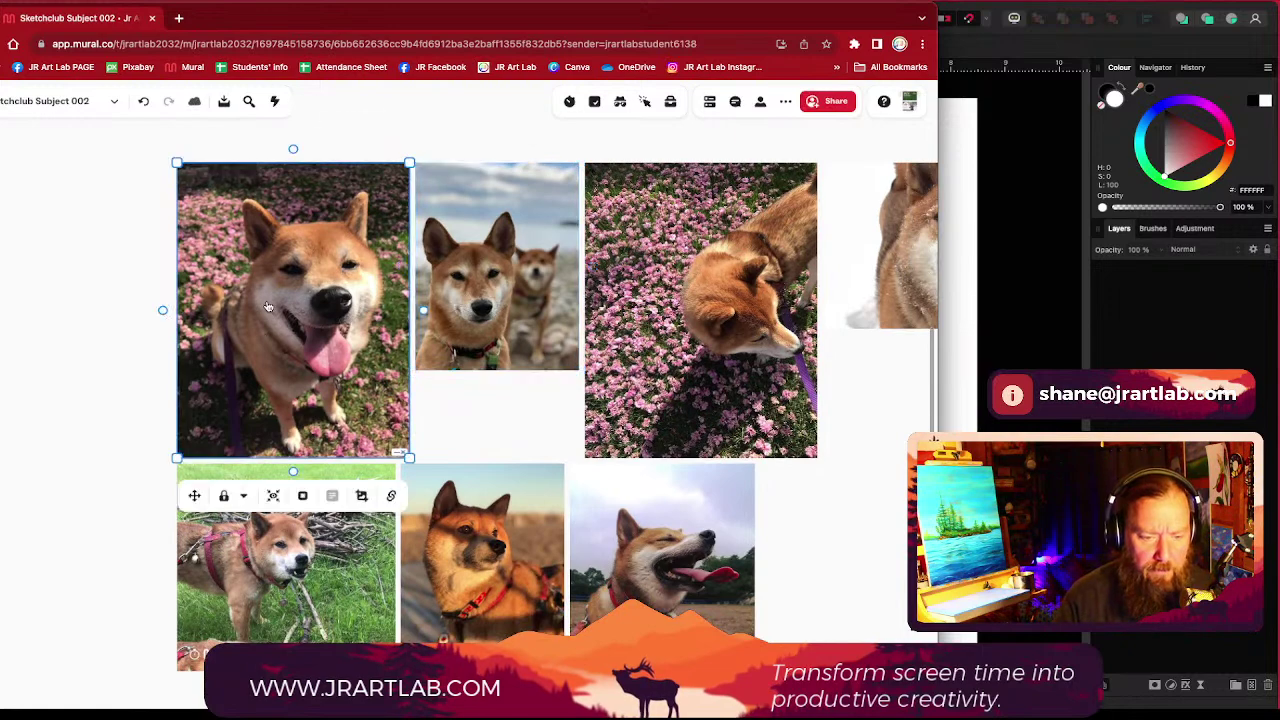
{"action": "scroll", "coordinate": [285, 305], "scroll_direction": "down", "scroll_amount": 4}
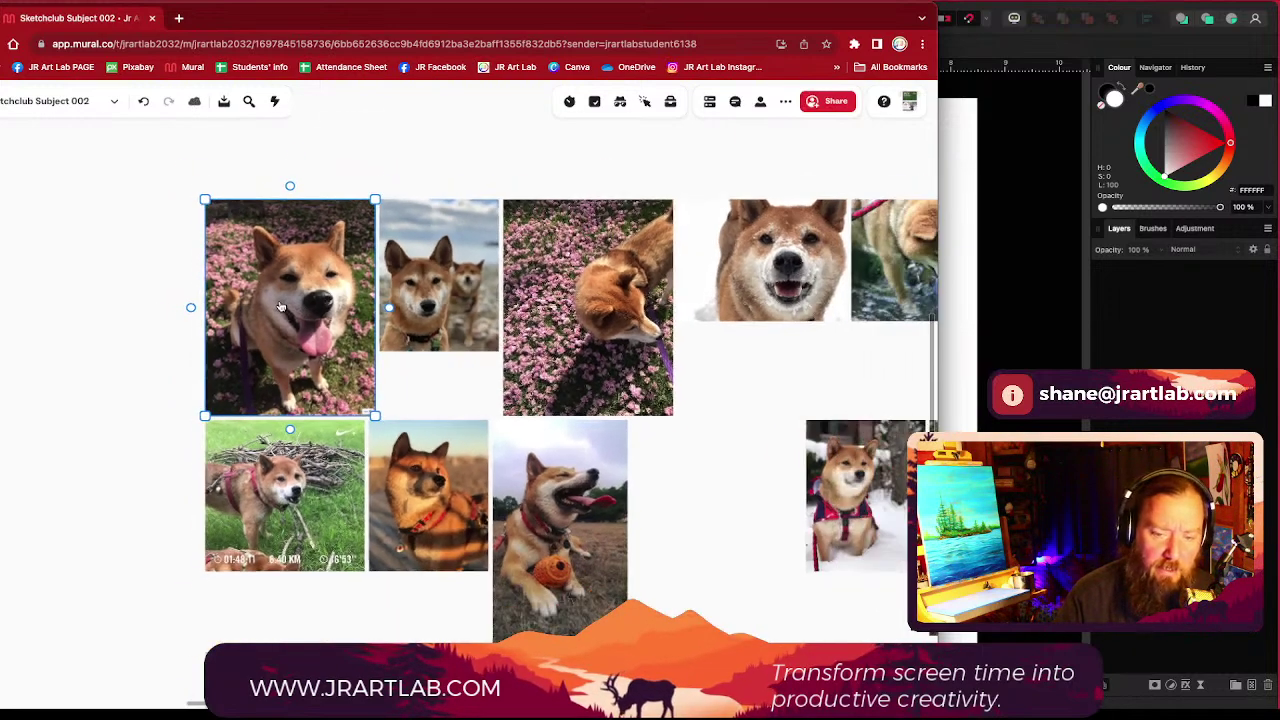
{"action": "scroll", "coordinate": [280, 307], "scroll_direction": "down", "scroll_amount": 3}
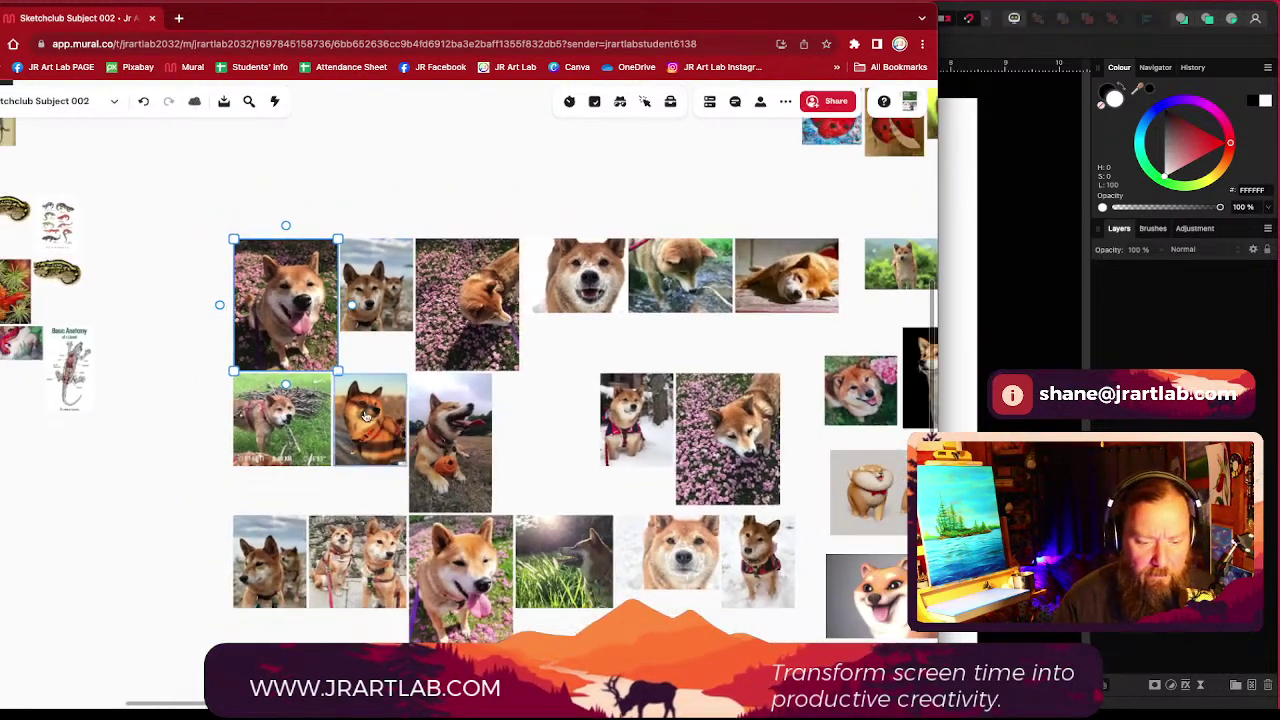
{"action": "scroll", "coordinate": [370, 413], "scroll_direction": "up", "scroll_amount": 4}
{"action": "scroll", "coordinate": [370, 413], "scroll_direction": "up", "scroll_amount": 5}
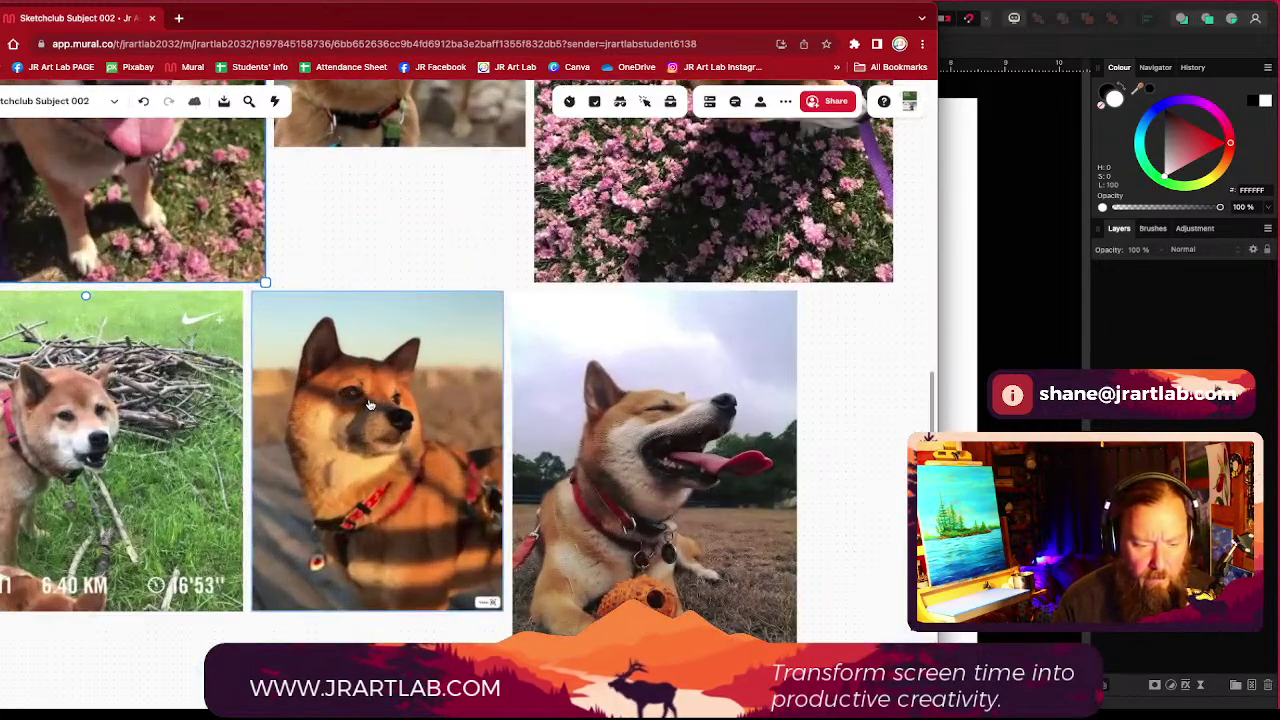
{"action": "left_click", "coordinate": [384, 416]}
{"action": "scroll", "coordinate": [390, 413], "scroll_direction": "down", "scroll_amount": 6}
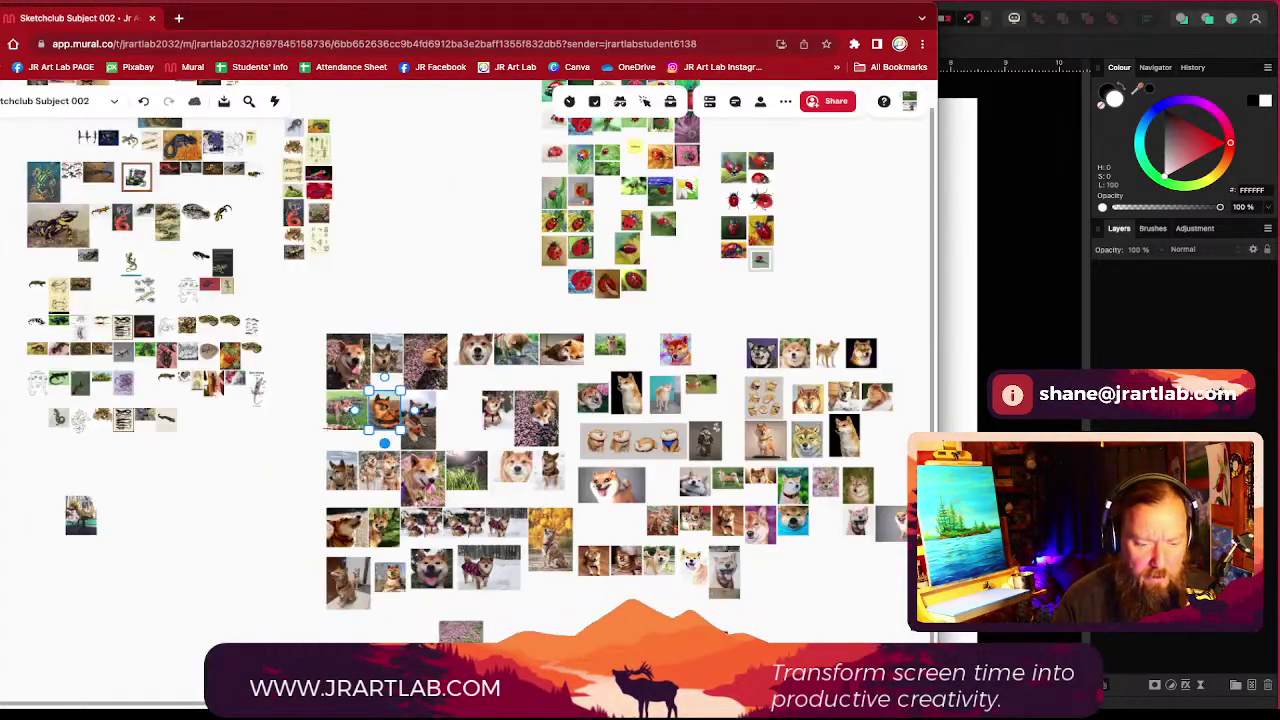
{"action": "left_click_drag", "start_coordinate": [378, 411], "coordinate": [446, 580]}
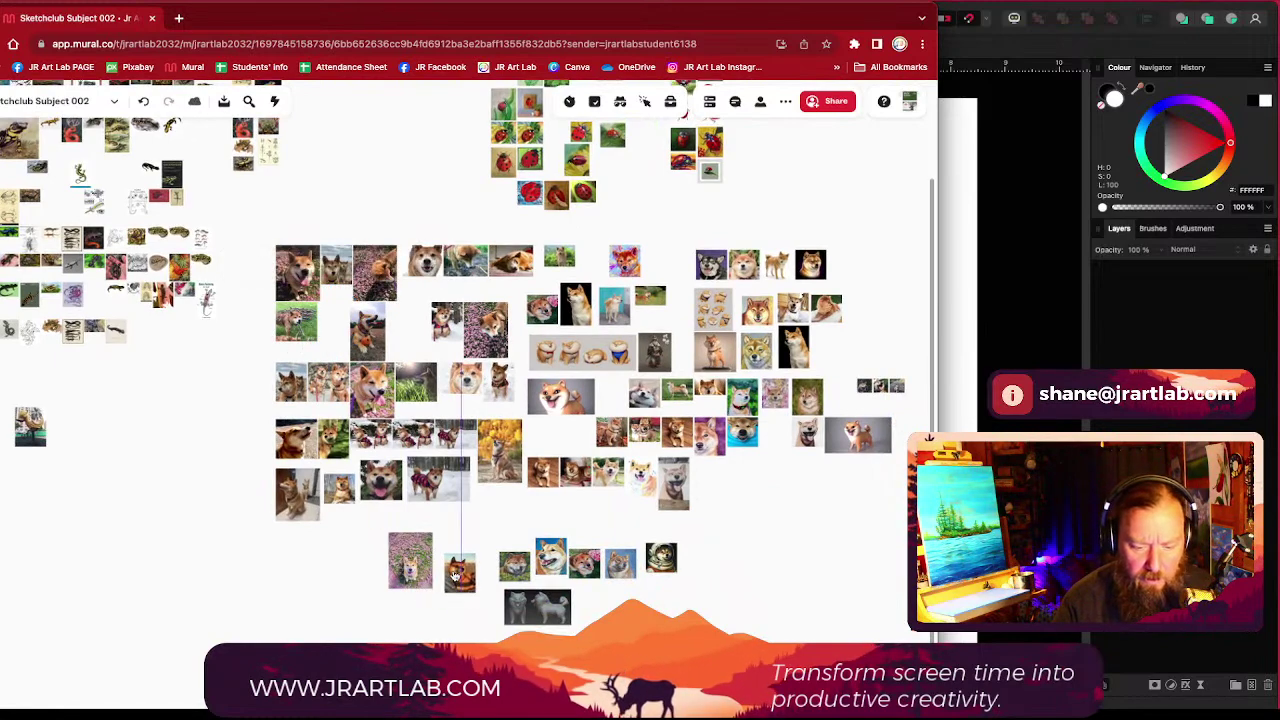
Step: Shift the photo of the Shiba with the orange ball closer to the photo of the Shiba by the stick pile
{"action": "scroll", "coordinate": [368, 333], "scroll_direction": "up", "scroll_amount": 10}
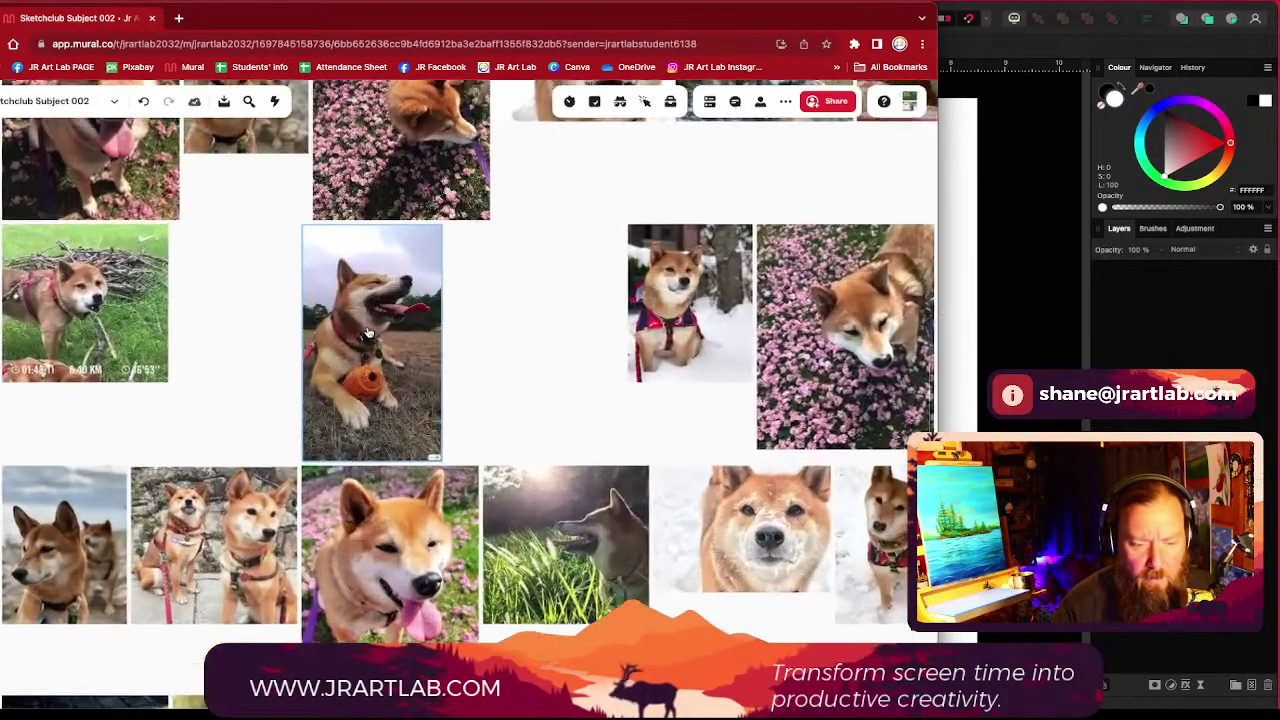
{"action": "scroll", "coordinate": [368, 333], "scroll_direction": "up", "scroll_amount": 1}
{"action": "left_click", "coordinate": [368, 333]}
{"action": "left_click_drag", "start_coordinate": [368, 333], "coordinate": [249, 316]}
{"action": "left_click", "coordinate": [568, 328]}
{"action": "left_click", "coordinate": [254, 320]}
Step: Move the photo of the harnessed Shiba sitting in snow by a tree down next to the chosen flower-field photo
{"action": "left_click", "coordinate": [712, 300]}
{"action": "scroll", "coordinate": [450, 330], "scroll_direction": "right", "scroll_amount": 4}
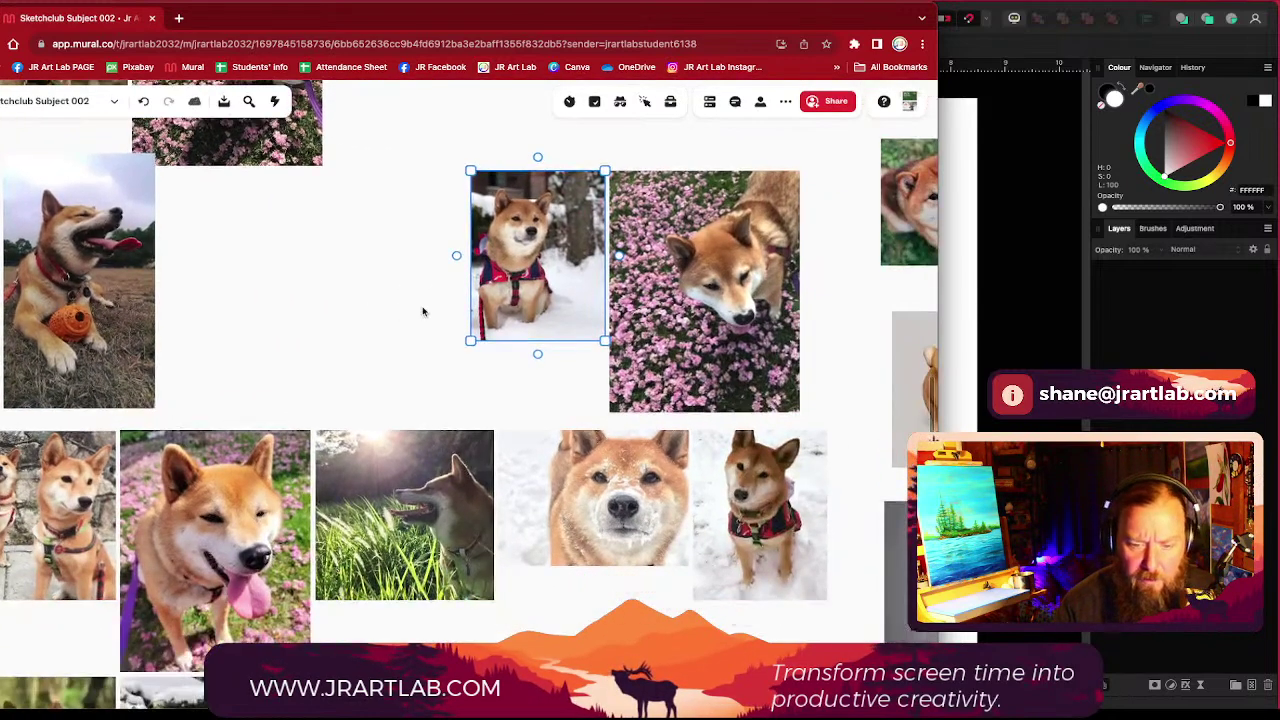
{"action": "scroll", "coordinate": [450, 312], "scroll_direction": "down", "scroll_amount": 10}
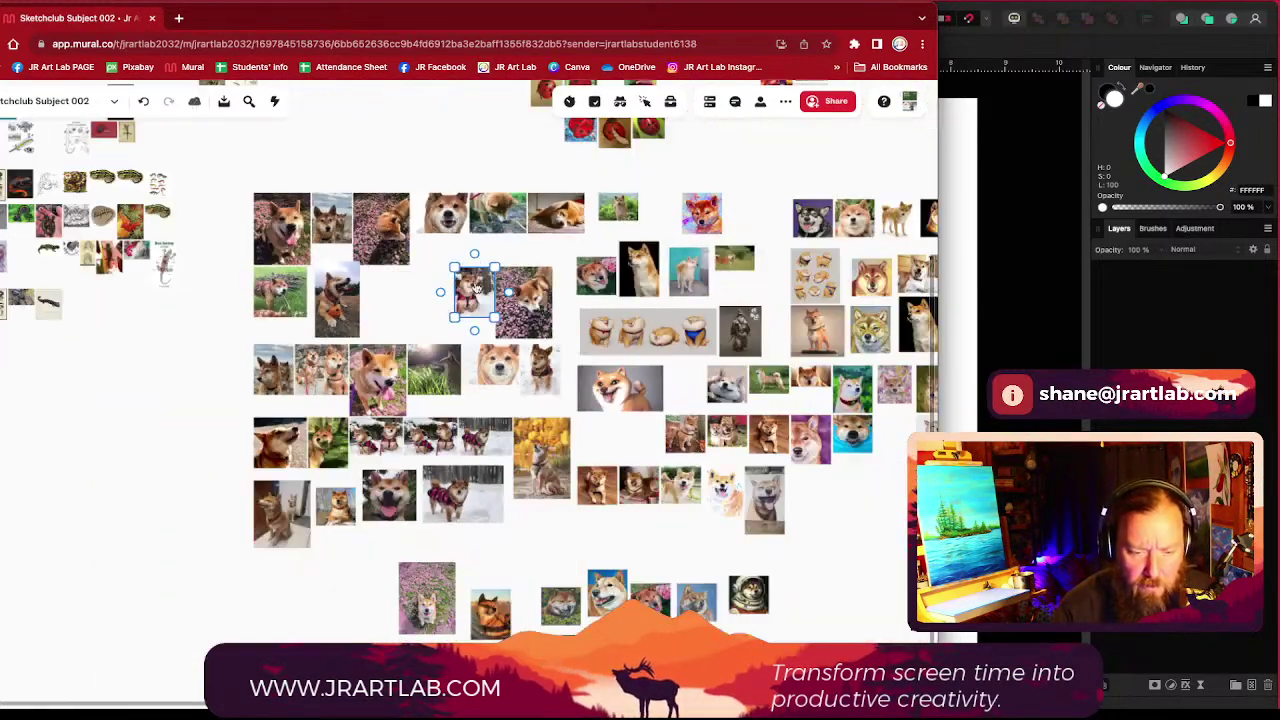
{"action": "left_click_drag", "start_coordinate": [476, 287], "coordinate": [377, 580]}
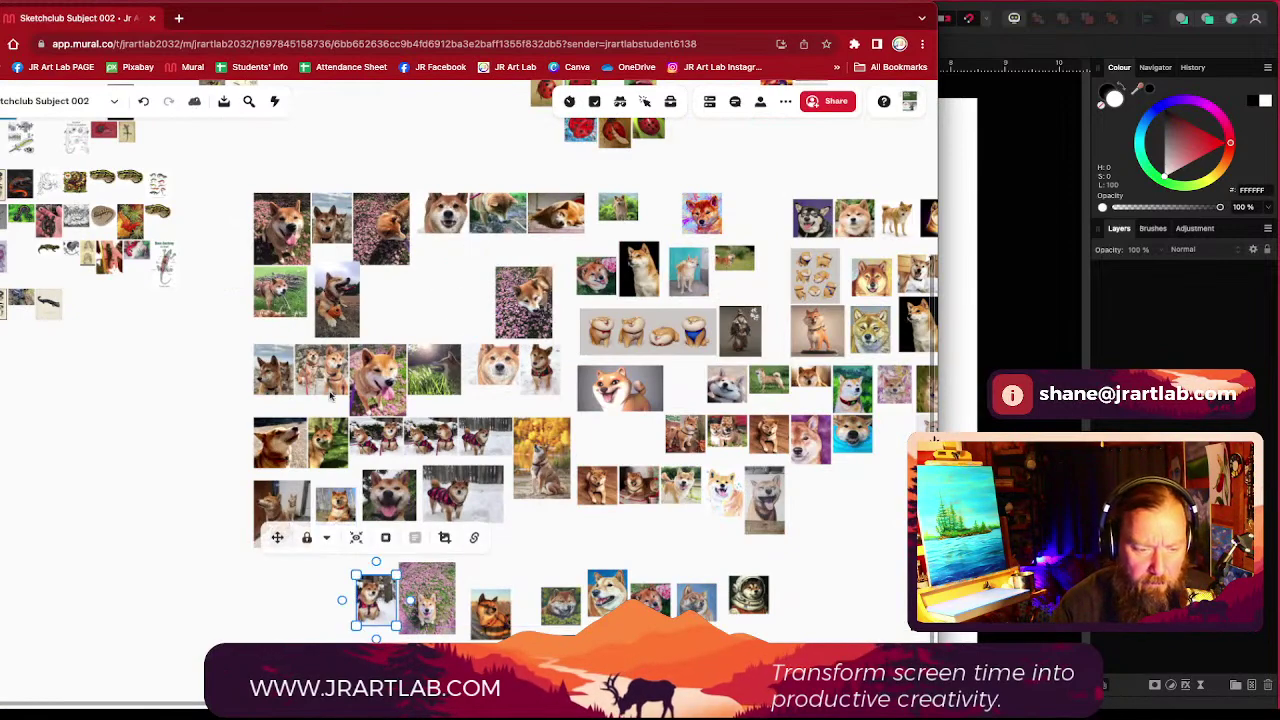
Step: Move the squinting Shiba photo with its tongue out over pink flowers below the snow photo in the chosen group
{"action": "scroll", "coordinate": [330, 395], "scroll_direction": "up", "scroll_amount": 10}
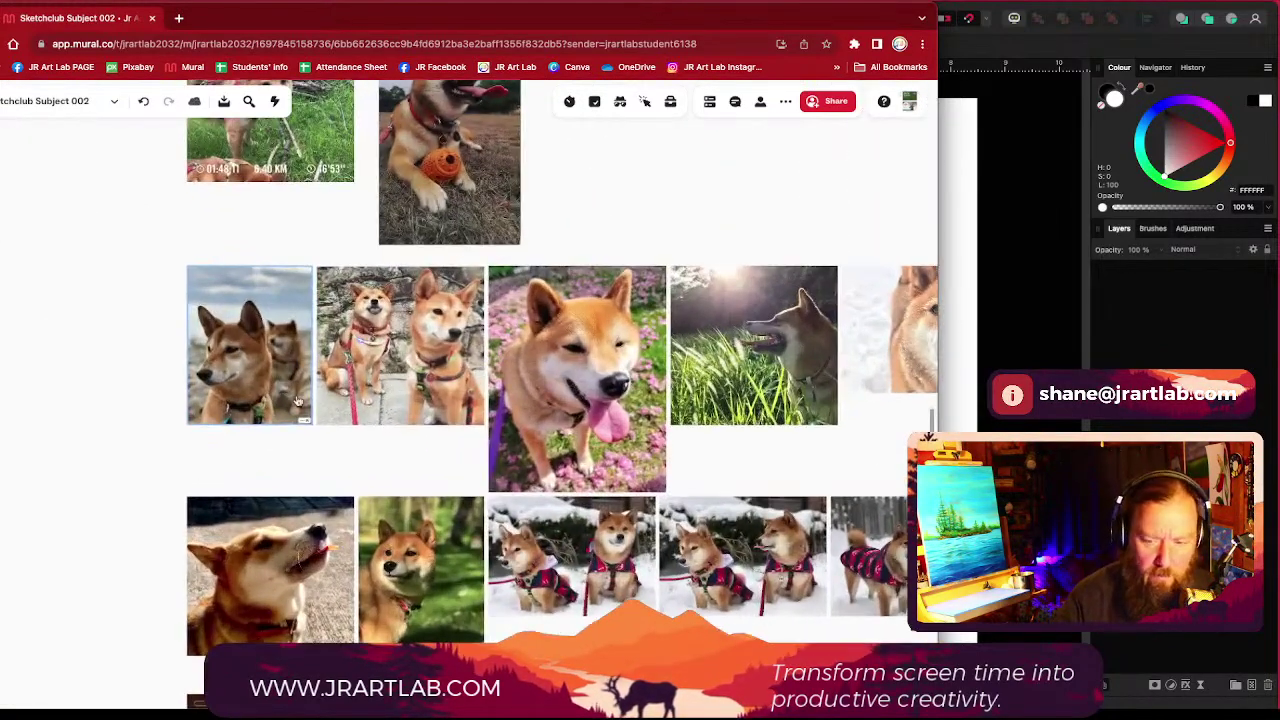
{"action": "left_click_drag", "start_coordinate": [334, 462], "coordinate": [286, 456]}
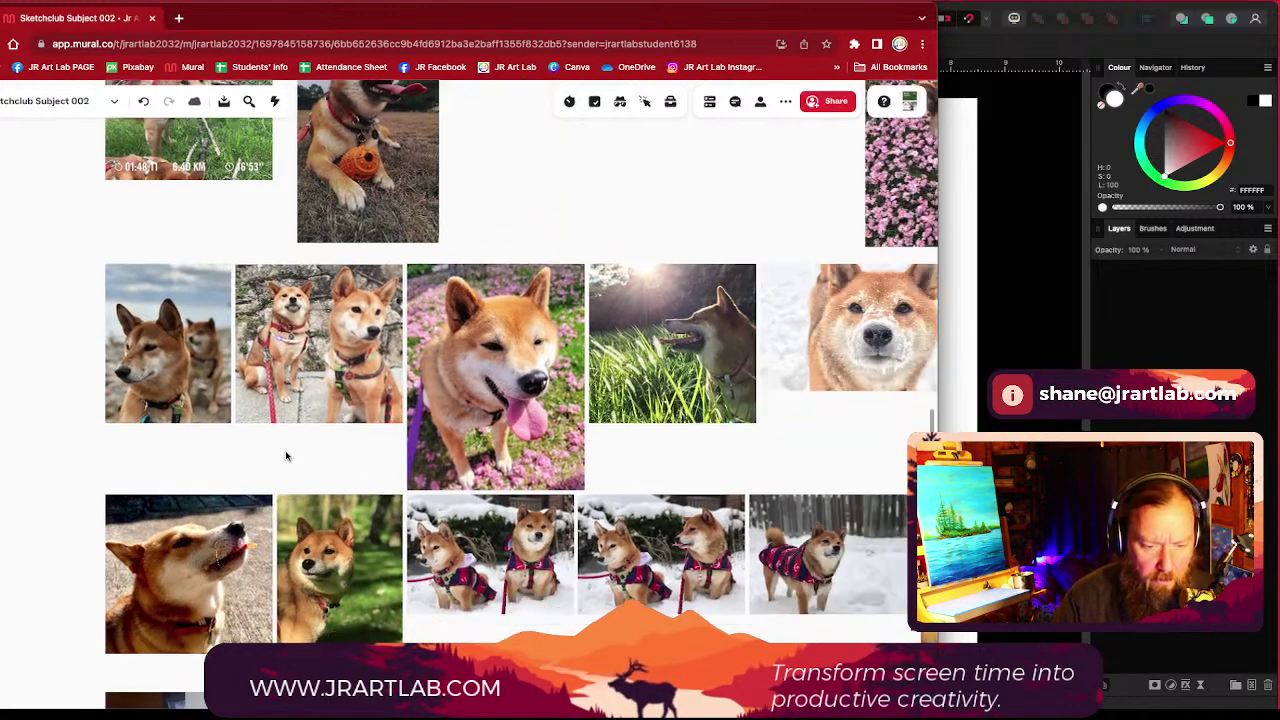
{"action": "scroll", "coordinate": [312, 384], "scroll_direction": "up", "scroll_amount": 2}
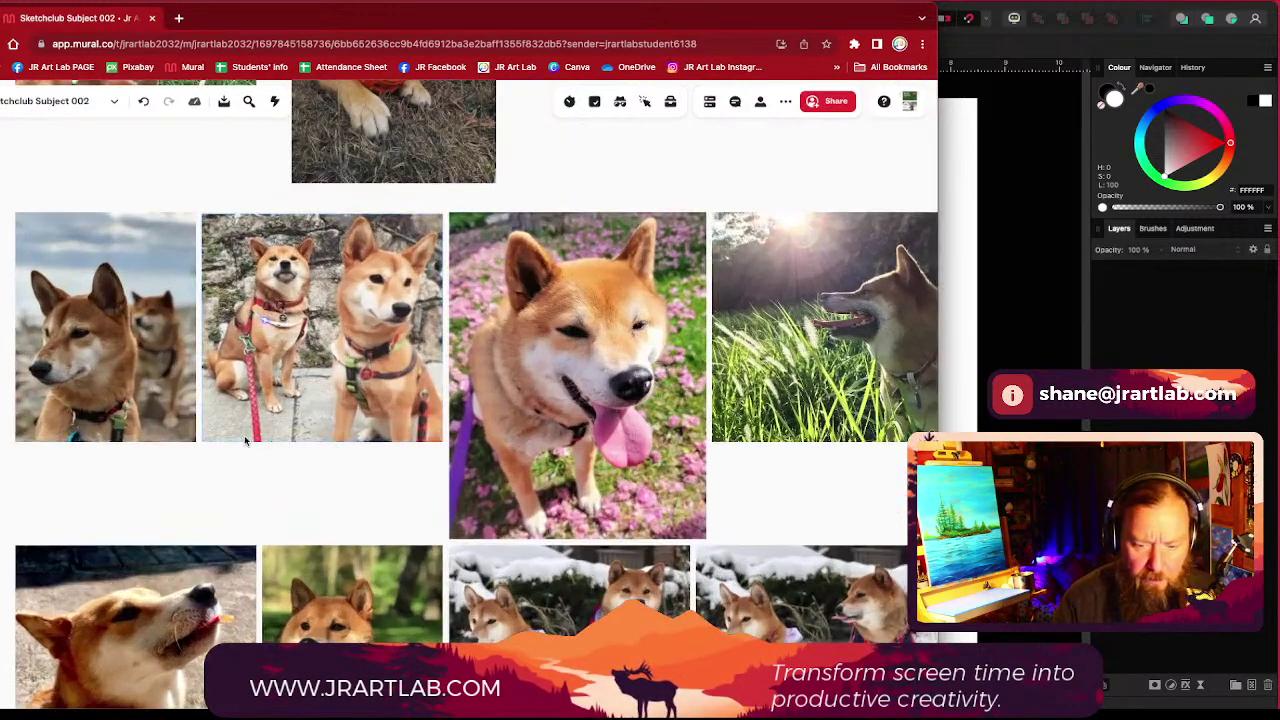
{"action": "scroll", "coordinate": [245, 440], "scroll_direction": "right", "scroll_amount": 2}
{"action": "left_click", "coordinate": [575, 390]}
{"action": "scroll", "coordinate": [575, 390], "scroll_direction": "down", "scroll_amount": 5}
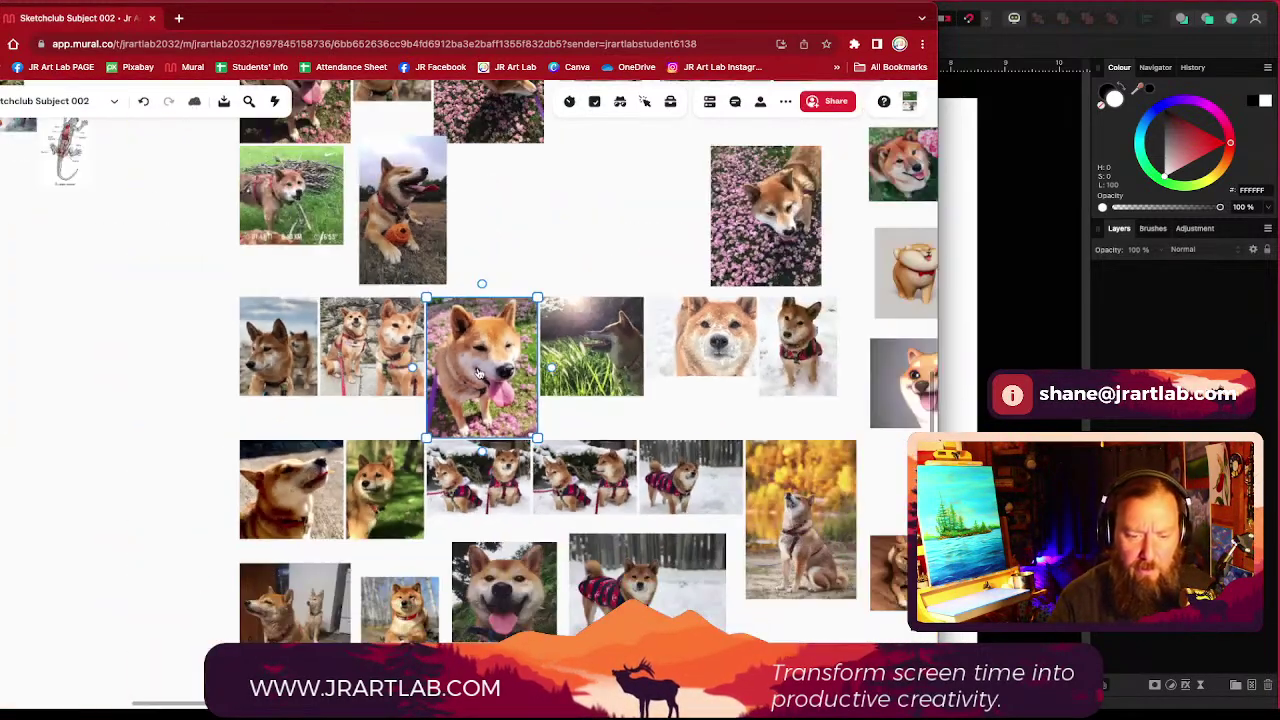
{"action": "scroll", "coordinate": [478, 372], "scroll_direction": "down", "scroll_amount": 5}
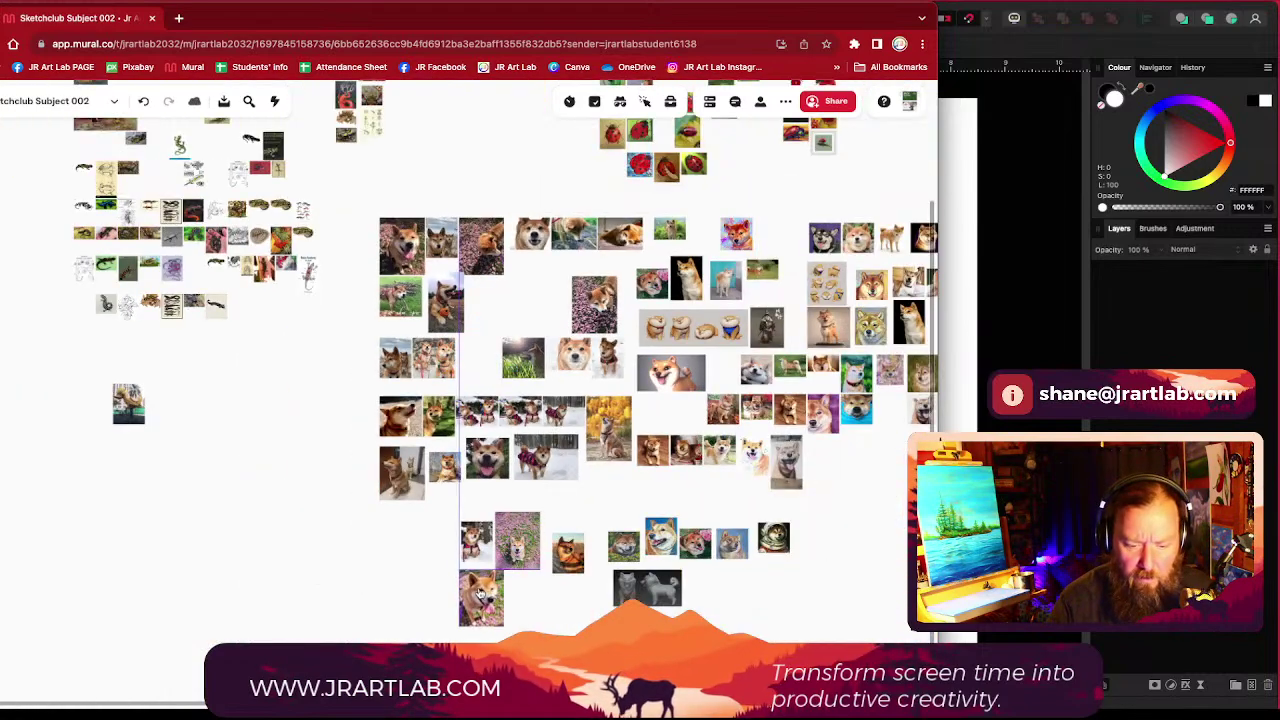
Step: Move the backlit Shiba profile in tall grass down beside the harnessed snow Shiba in the chosen group
{"action": "scroll", "coordinate": [527, 378], "scroll_direction": "up", "scroll_amount": 10}
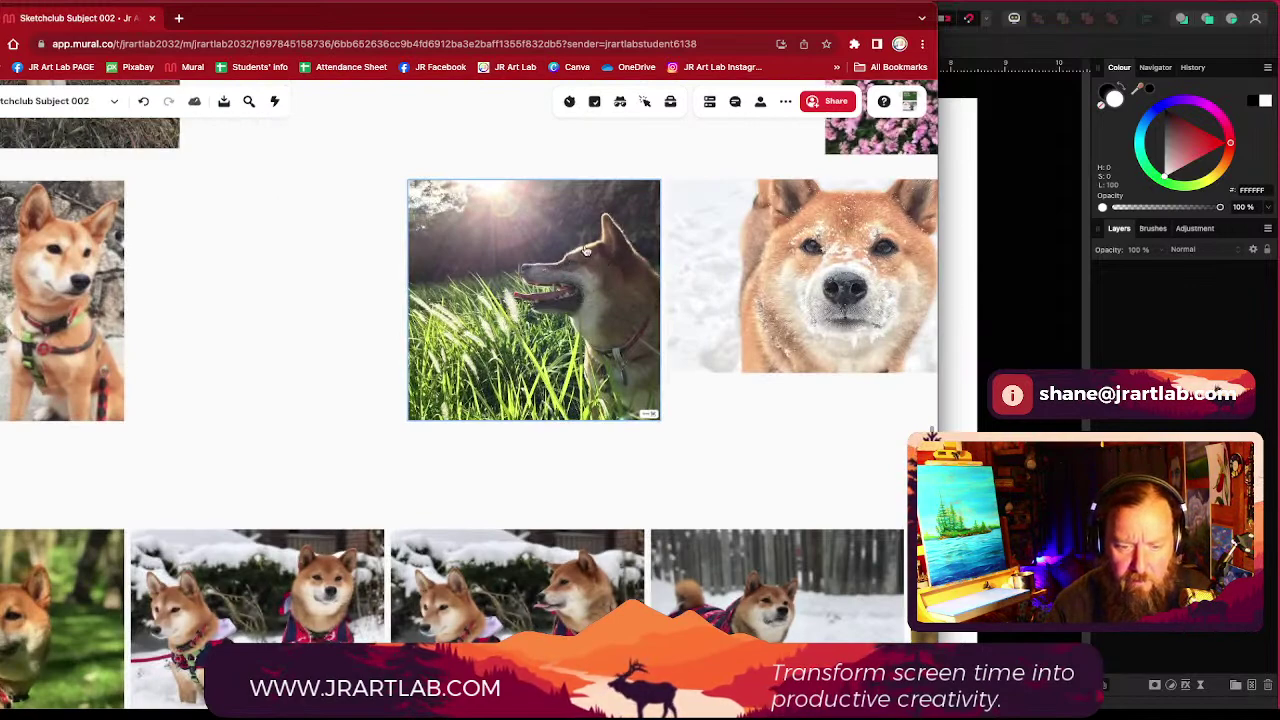
{"action": "scroll", "coordinate": [543, 372], "scroll_direction": "down", "scroll_amount": 5}
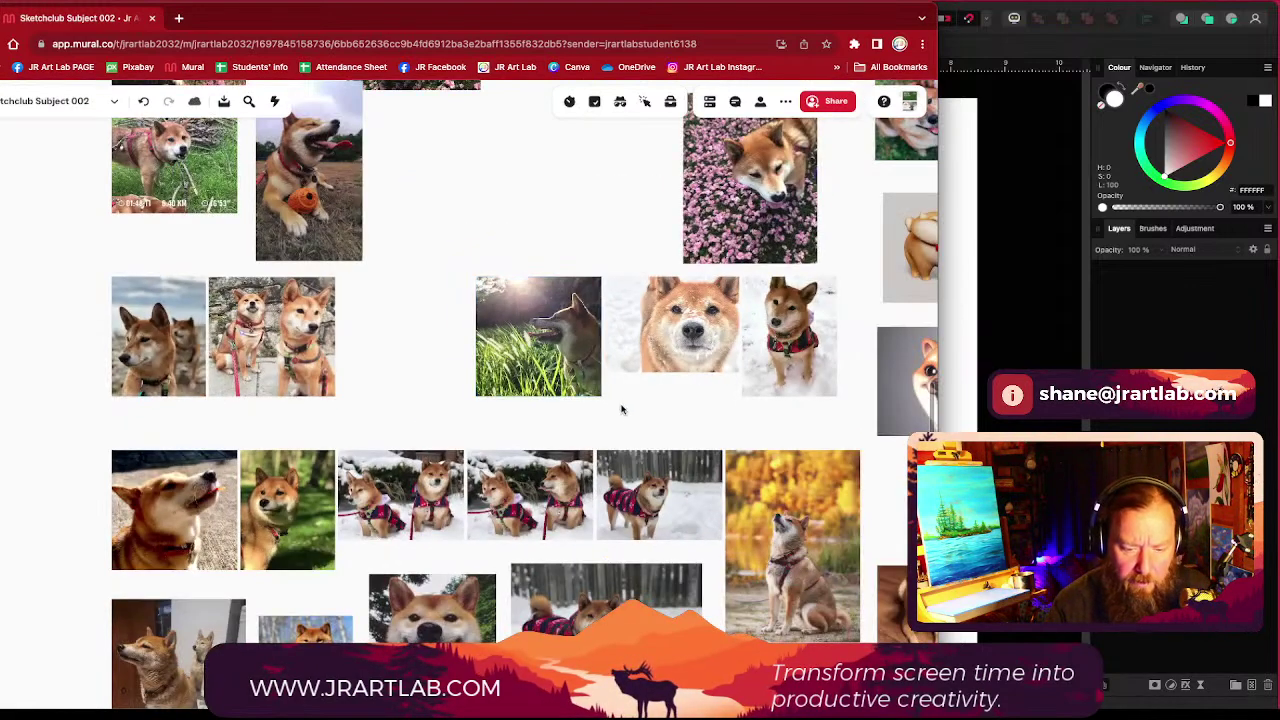
{"action": "scroll", "coordinate": [592, 320], "scroll_direction": "down", "scroll_amount": 2}
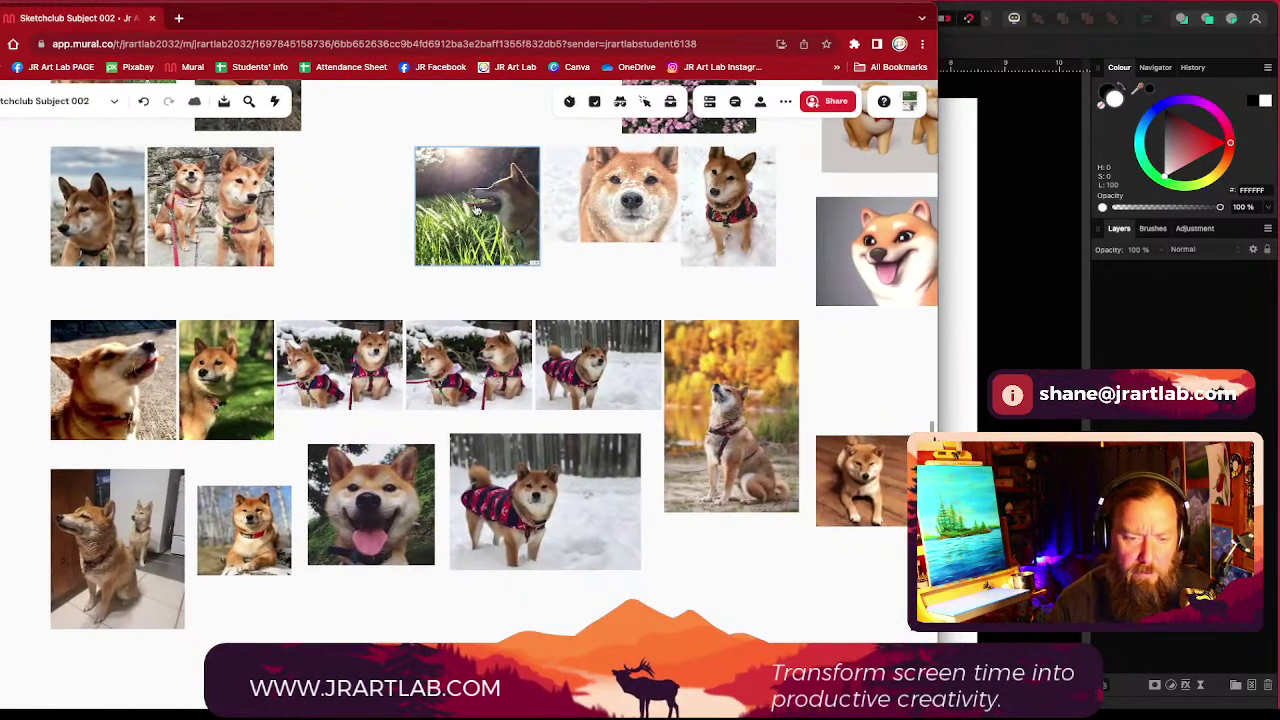
{"action": "left_click_drag", "start_coordinate": [476, 208], "coordinate": [222, 708]}
{"action": "scroll", "coordinate": [297, 581], "scroll_direction": "down", "scroll_amount": 1}
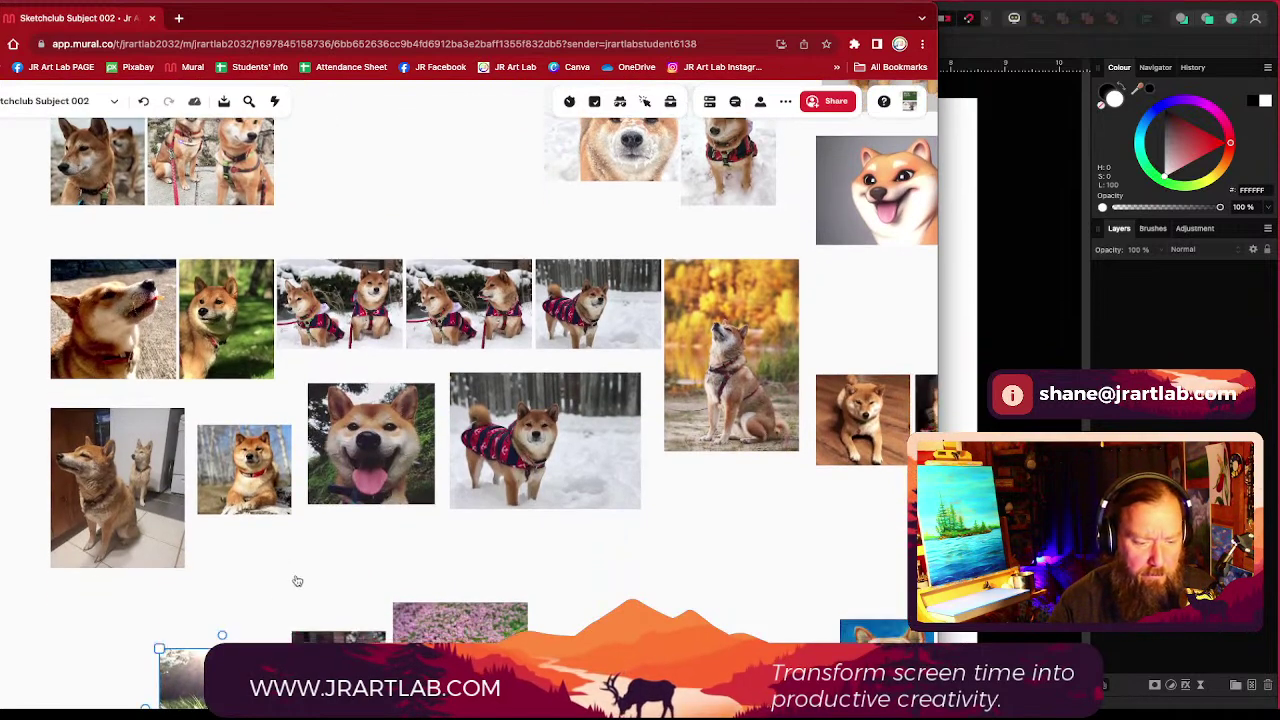
Step: Move the large photo of the coat-wearing Shiba standing in snow to the outer end of the chosen row, beside the backlit profile
{"action": "left_click", "coordinate": [573, 462]}
{"action": "scroll", "coordinate": [610, 540], "scroll_direction": "down", "scroll_amount": 3}
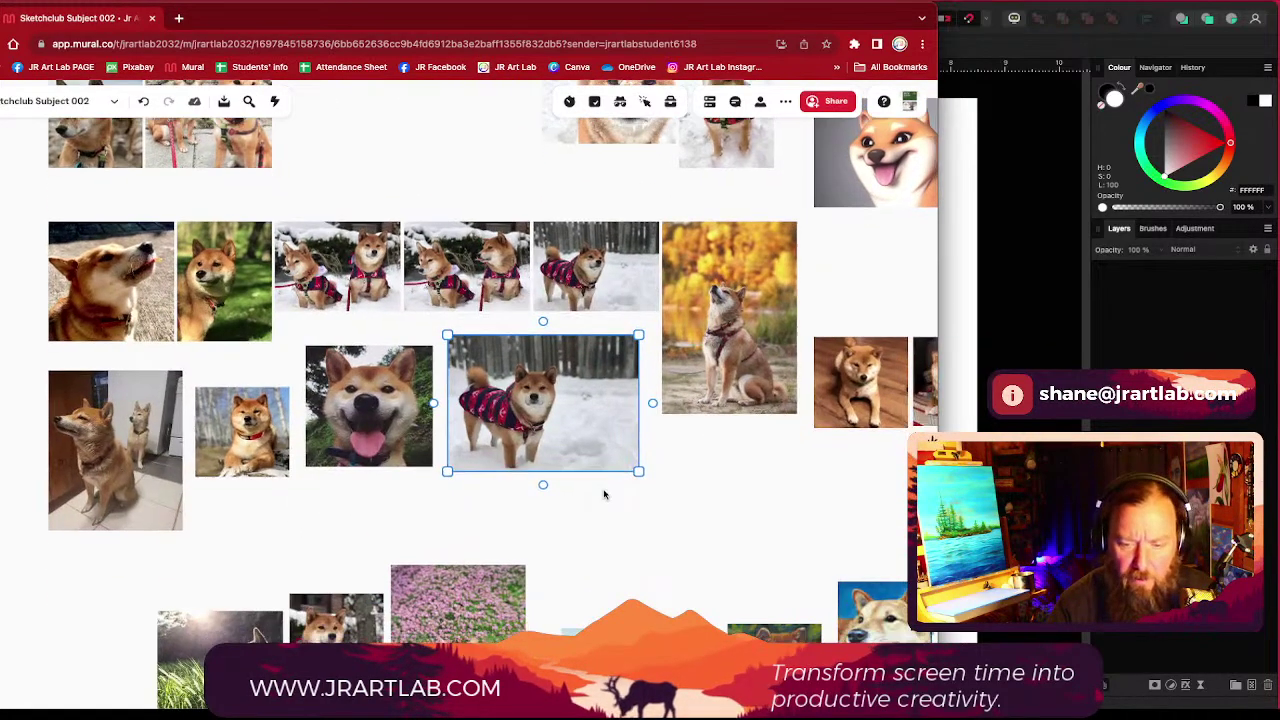
{"action": "left_click_drag", "start_coordinate": [524, 376], "coordinate": [62, 620]}
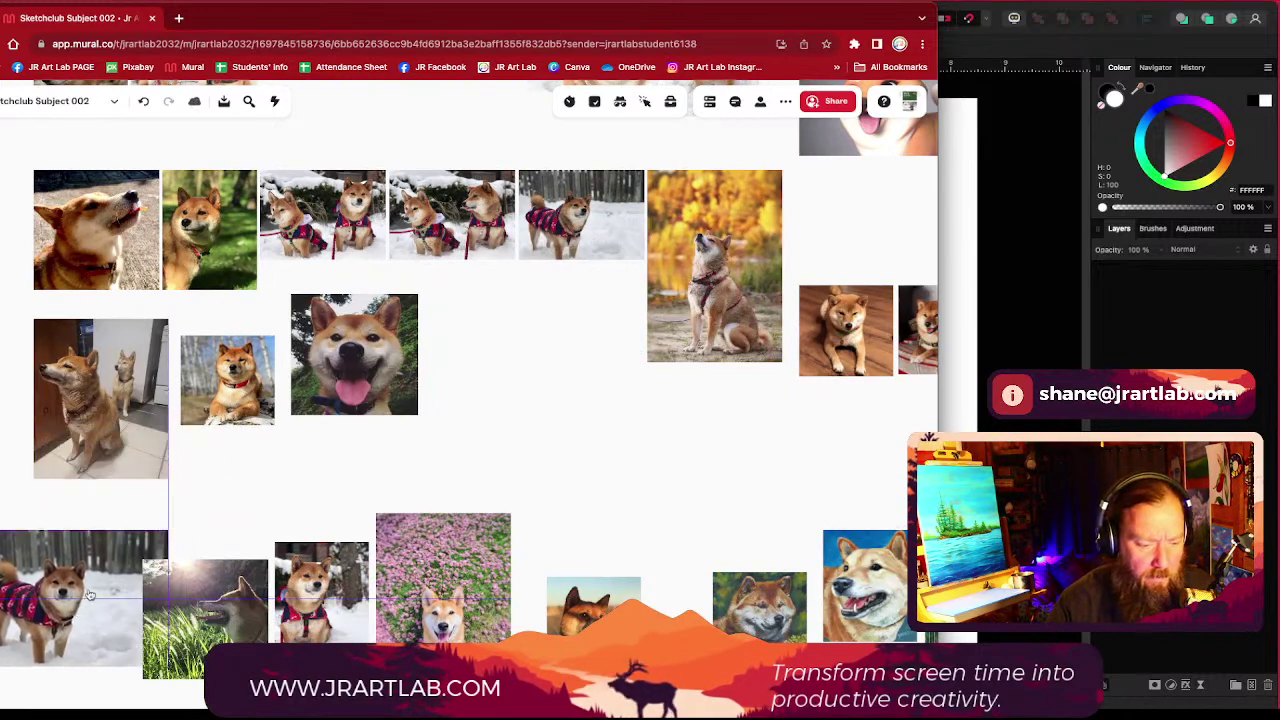
Step: Examine the photo of the two coat-wearing Shibas in snow and the neighbouring one of a Shiba by the wooden fence
{"action": "scroll", "coordinate": [550, 350], "scroll_direction": "up", "scroll_amount": 3}
{"action": "scroll", "coordinate": [561, 395], "scroll_direction": "up", "scroll_amount": 10}
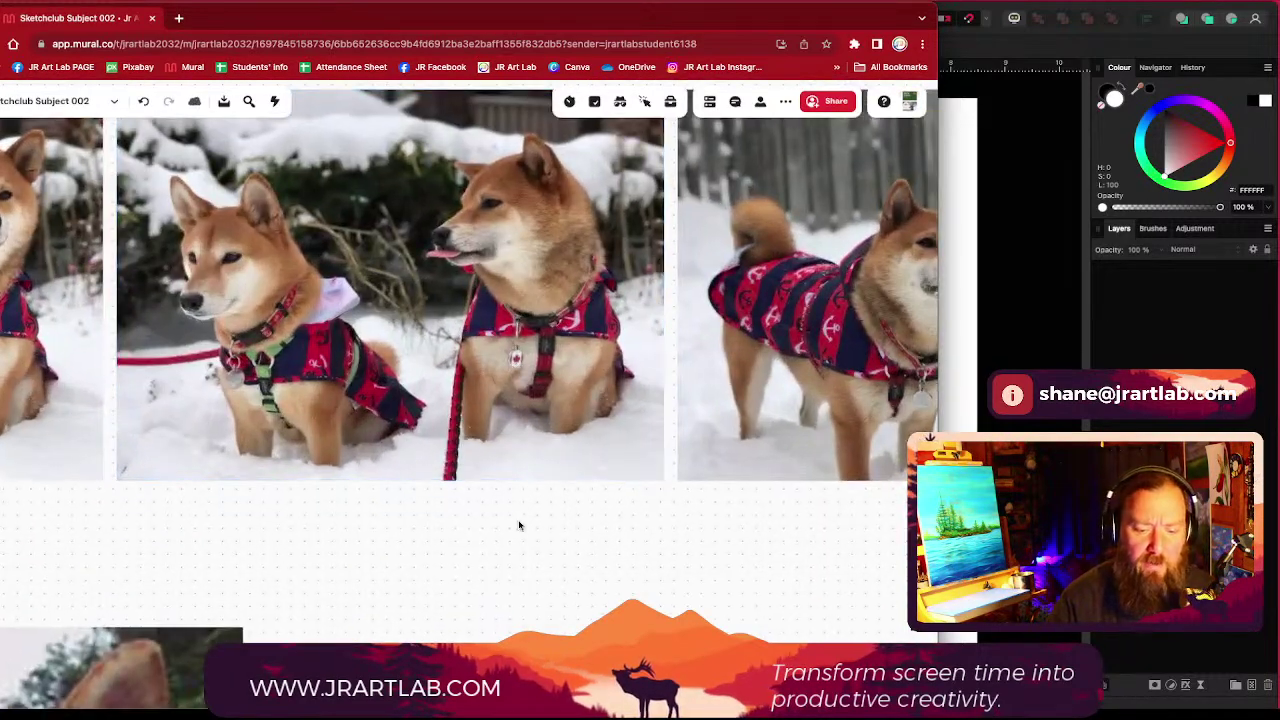
{"action": "scroll", "coordinate": [522, 545], "scroll_direction": "up", "scroll_amount": 2}
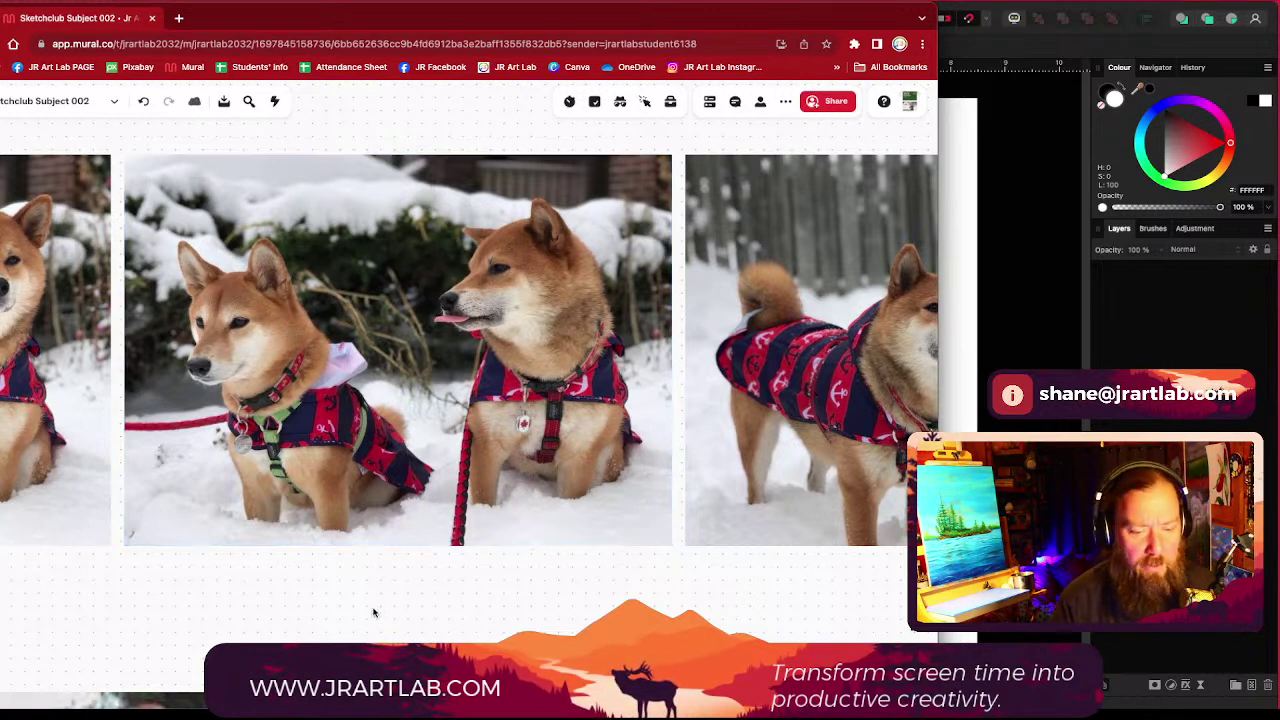
{"action": "left_click_drag", "start_coordinate": [541, 610], "coordinate": [471, 594]}
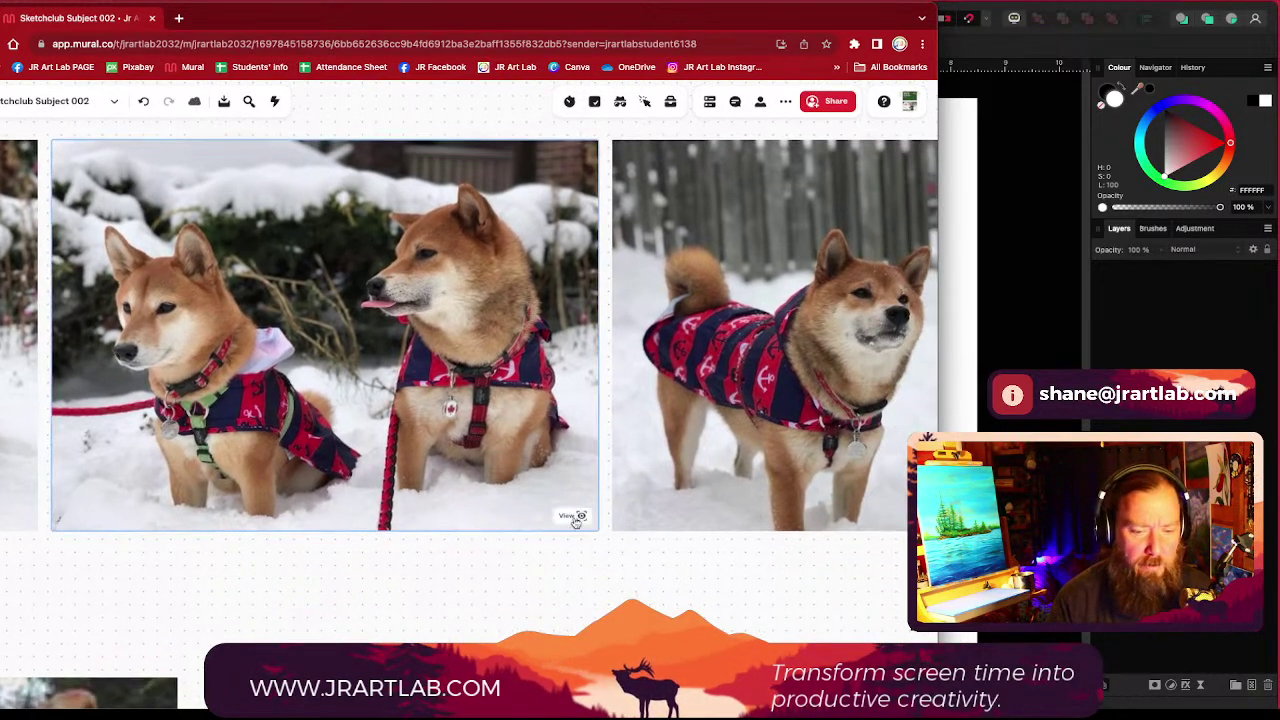
{"action": "left_click_drag", "start_coordinate": [586, 559], "coordinate": [685, 549]}
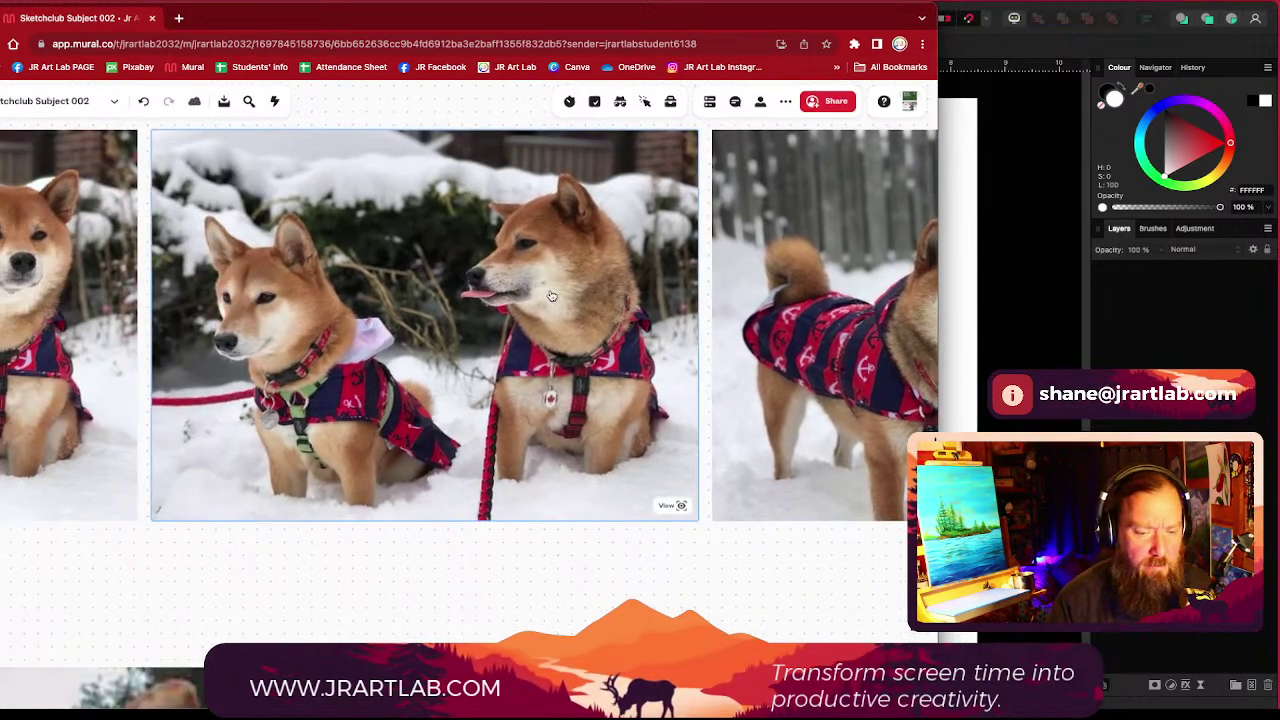
{"action": "left_click_drag", "start_coordinate": [577, 600], "coordinate": [291, 551]}
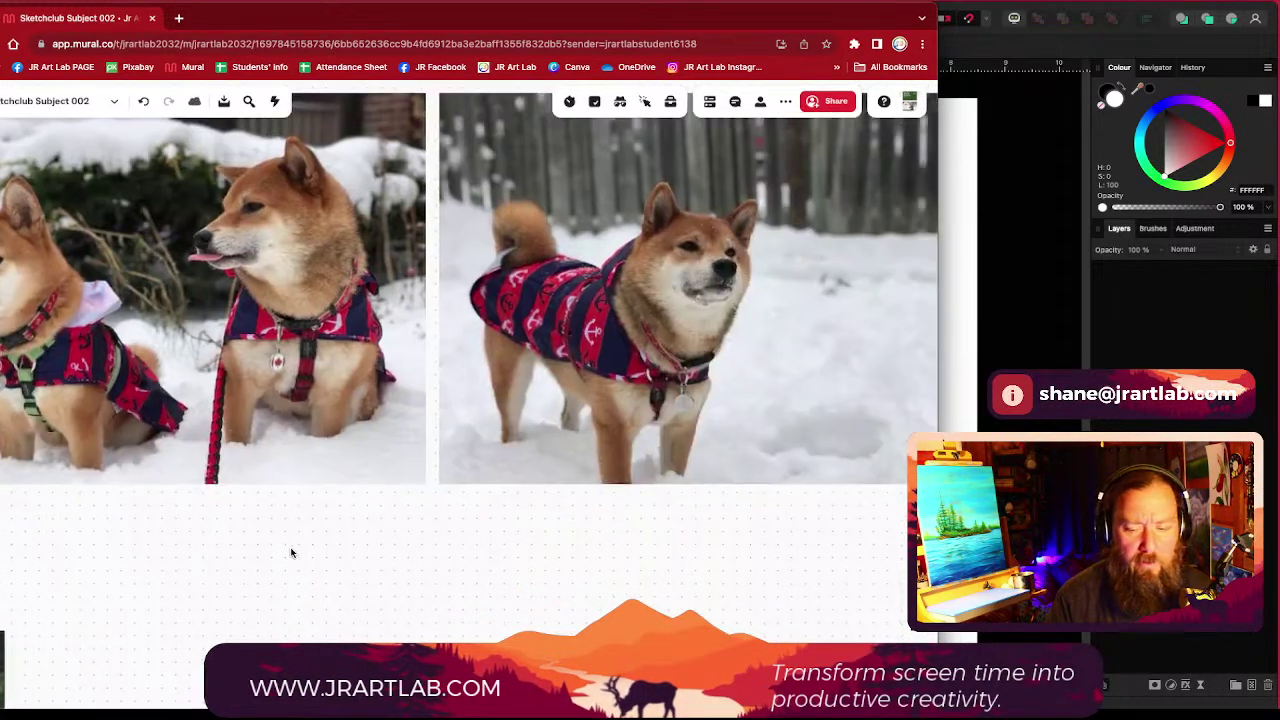
{"action": "scroll", "coordinate": [577, 523], "scroll_direction": "down", "scroll_amount": 3}
{"action": "scroll", "coordinate": [598, 545], "scroll_direction": "right", "scroll_amount": 3}
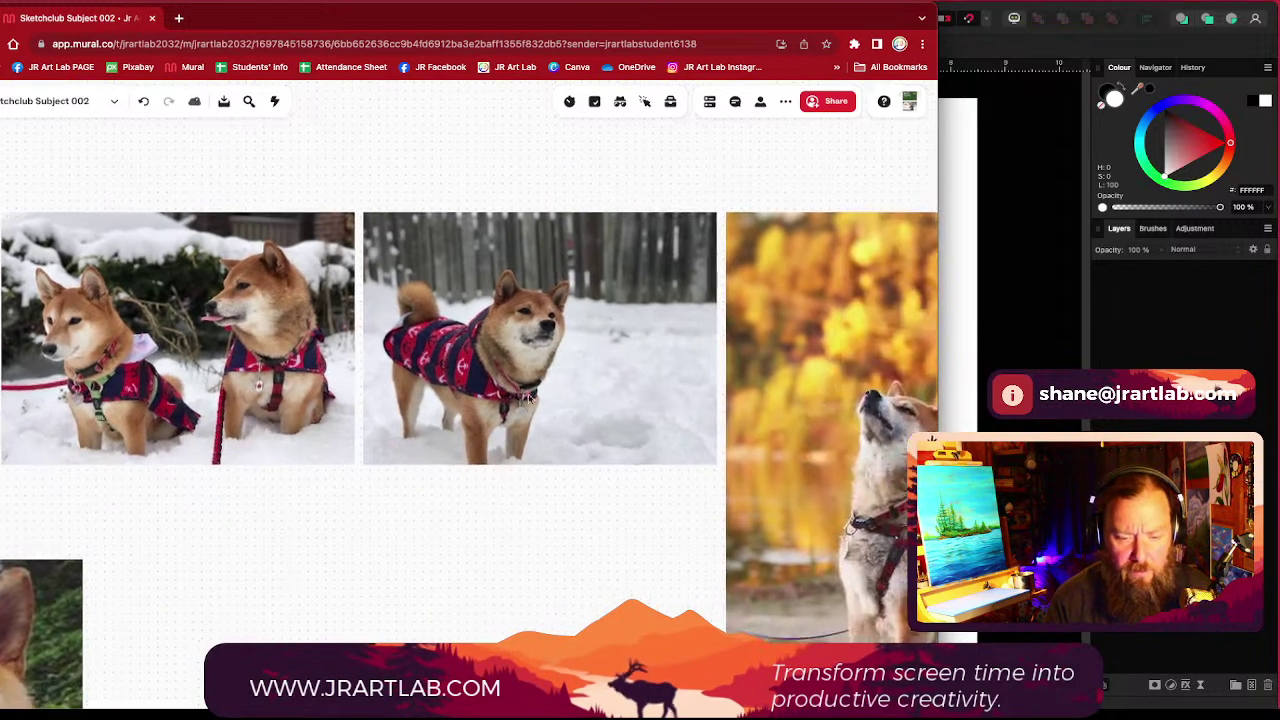
{"action": "left_click_drag", "start_coordinate": [405, 532], "coordinate": [447, 385]}
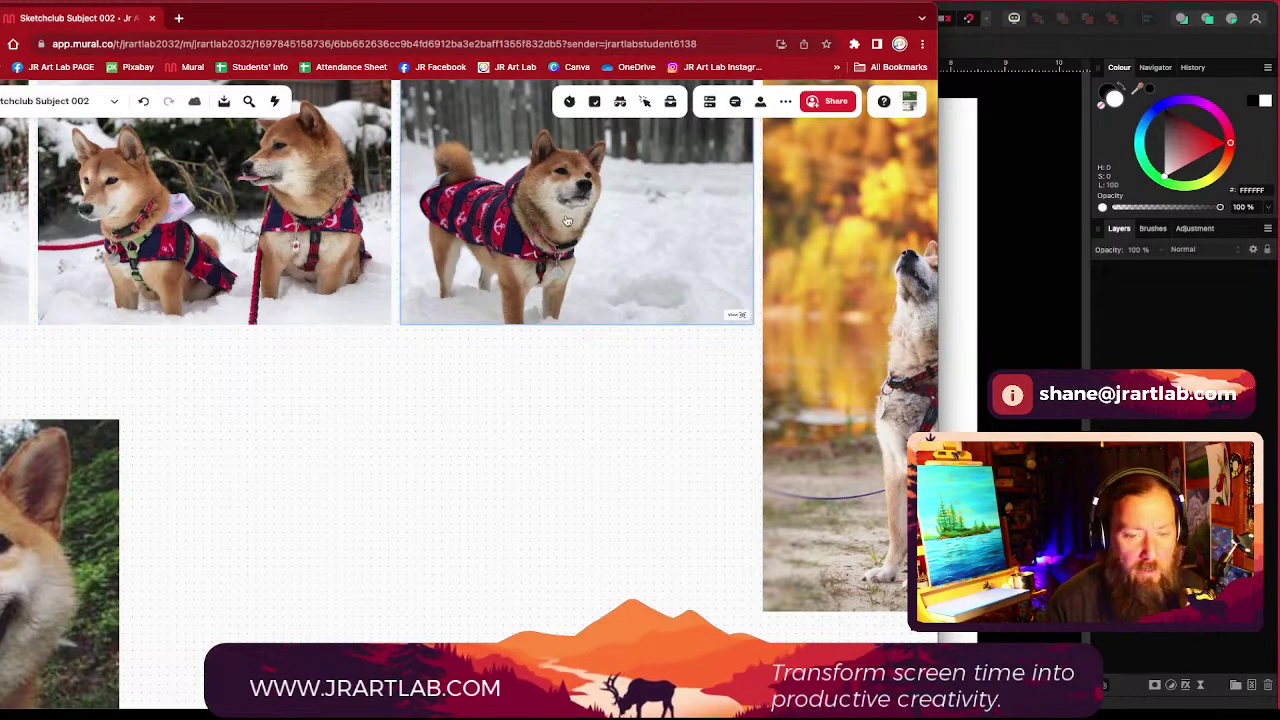
{"action": "scroll", "coordinate": [567, 220], "scroll_direction": "up", "scroll_amount": 5}
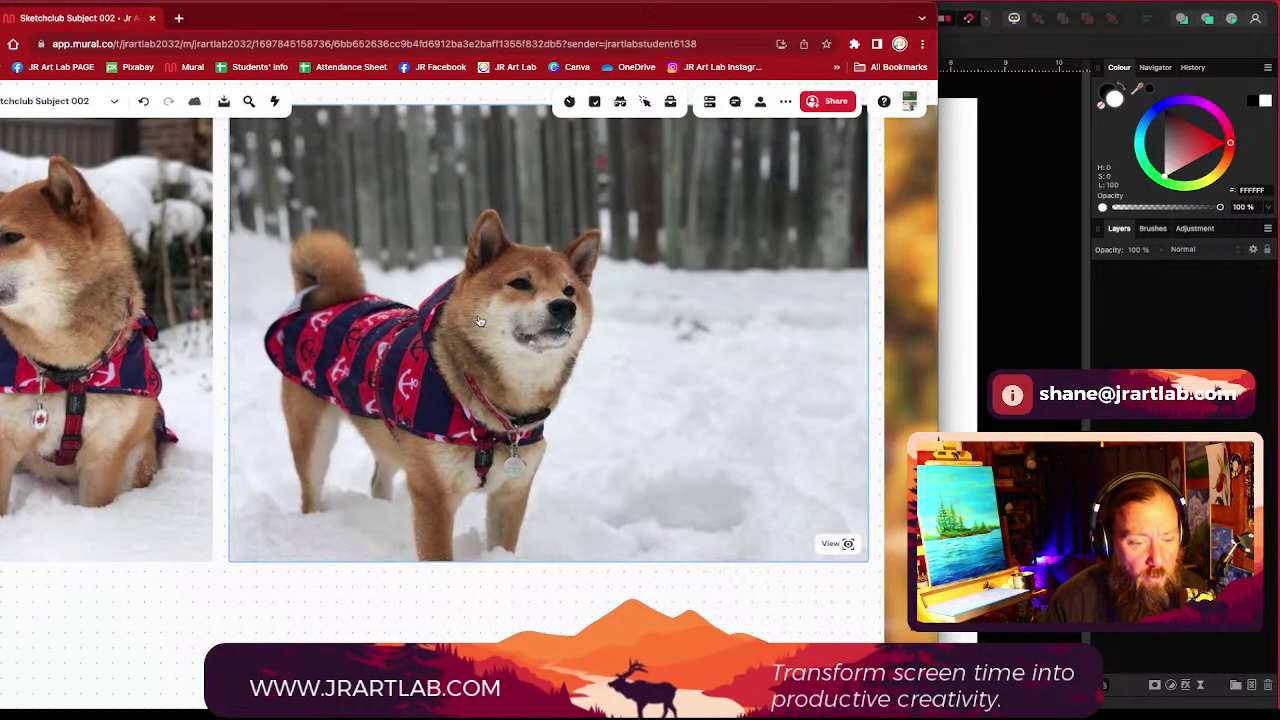
{"action": "left_click_drag", "start_coordinate": [329, 534], "coordinate": [282, 572]}
{"action": "scroll", "coordinate": [429, 443], "scroll_direction": "down", "scroll_amount": 4}
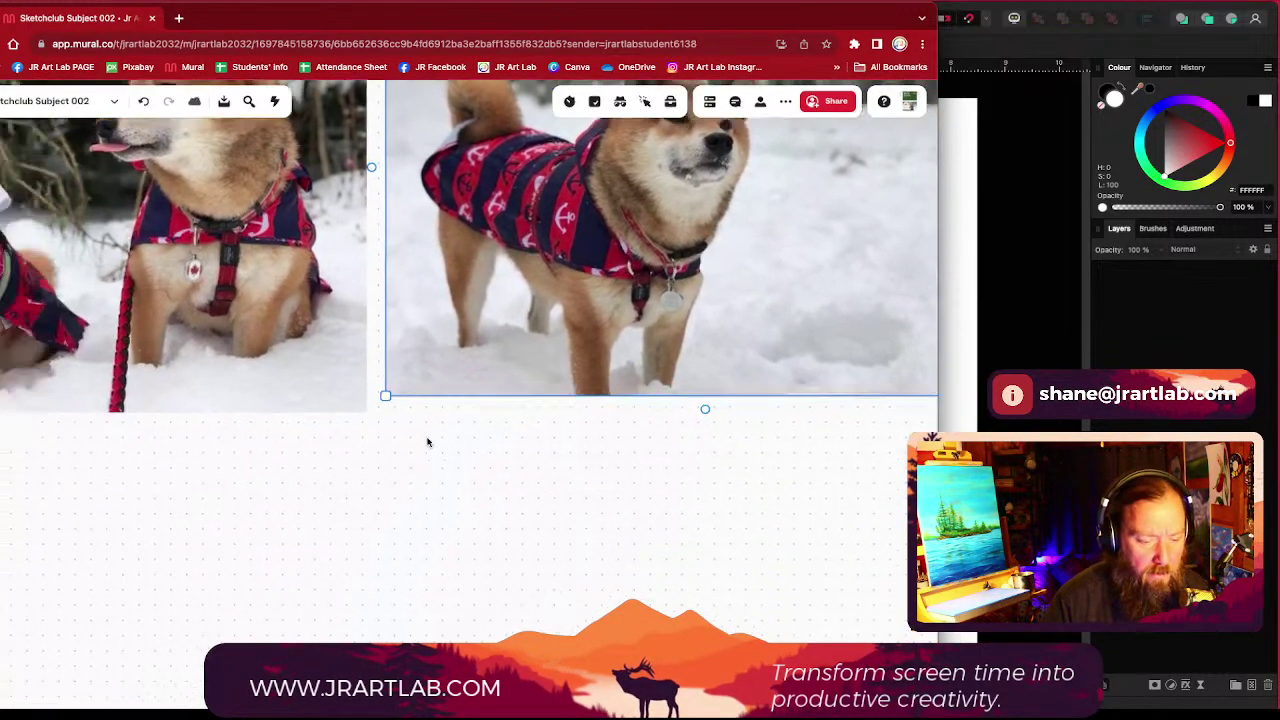
Step: Examine the close-up of the smiling Shiba with its tongue out and the neighbouring photo of the red-collared Shiba lying on a birch log
{"action": "scroll", "coordinate": [337, 384], "scroll_direction": "up", "scroll_amount": 3}
{"action": "scroll", "coordinate": [337, 384], "scroll_direction": "up", "scroll_amount": 10}
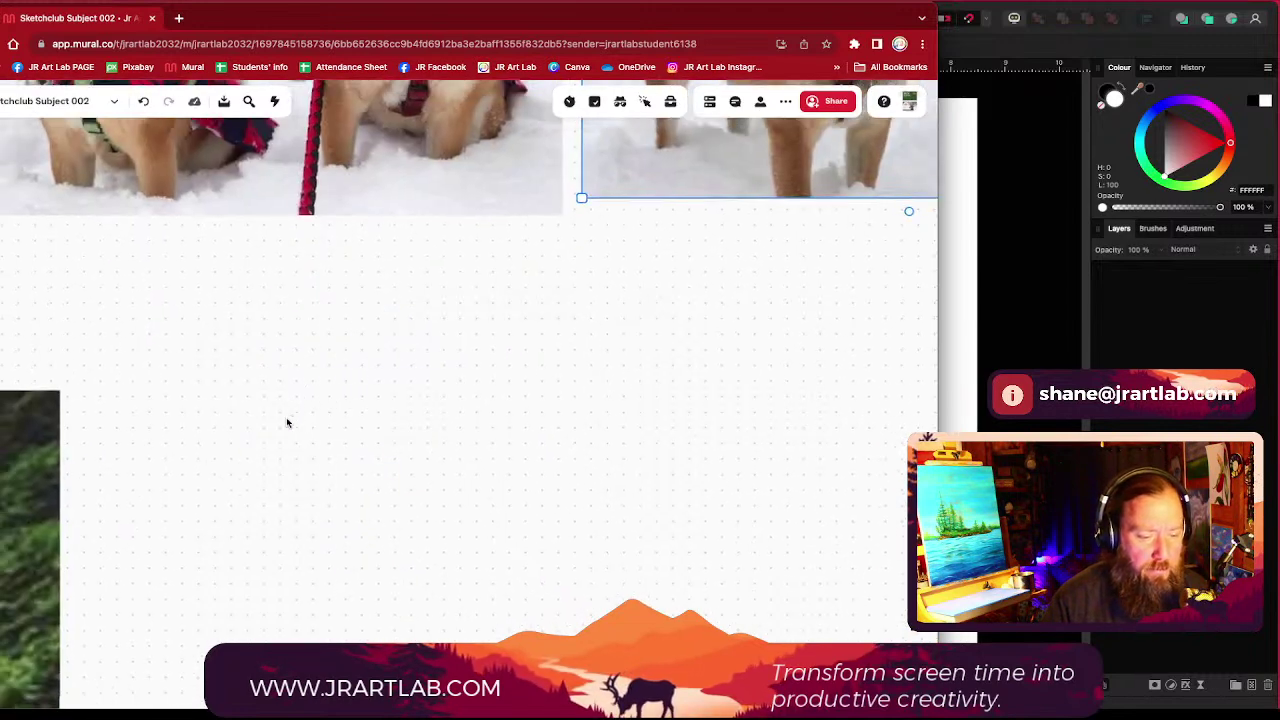
{"action": "scroll", "coordinate": [450, 401], "scroll_direction": "left", "scroll_amount": 5}
{"action": "scroll", "coordinate": [460, 397], "scroll_direction": "down", "scroll_amount": 2}
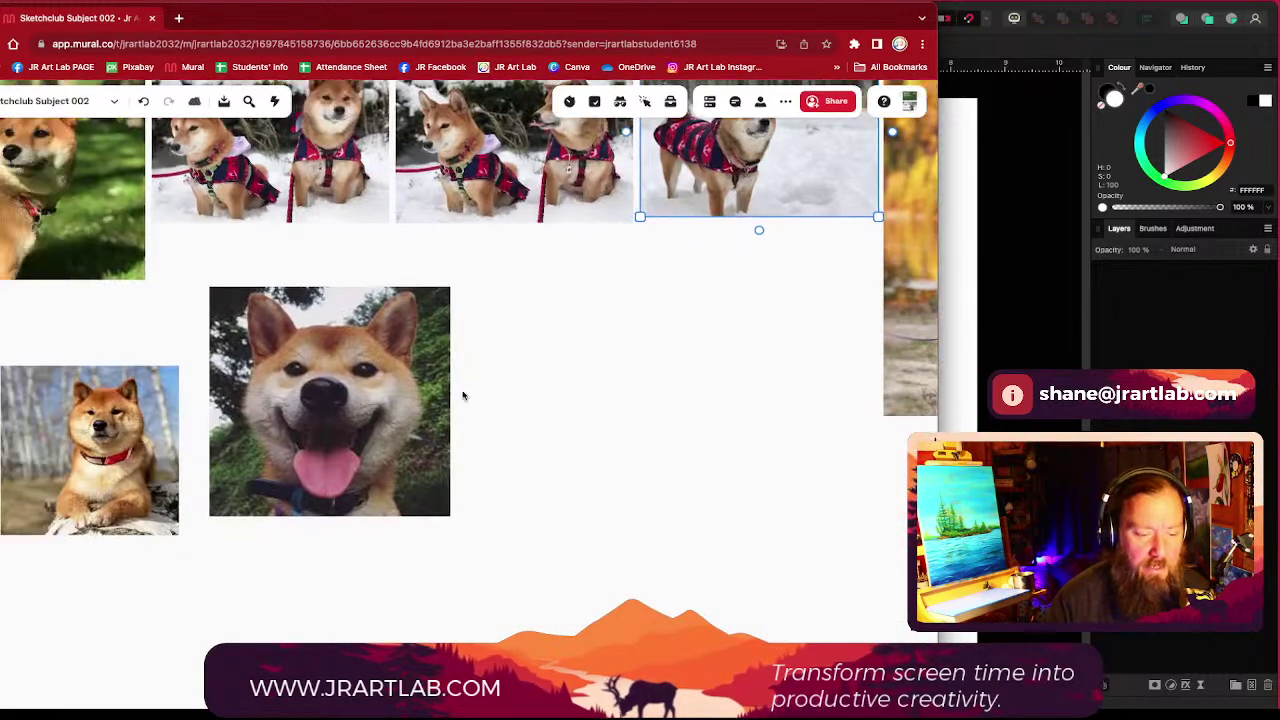
{"action": "scroll", "coordinate": [350, 418], "scroll_direction": "down", "scroll_amount": 3}
{"action": "scroll", "coordinate": [350, 418], "scroll_direction": "up", "scroll_amount": 4}
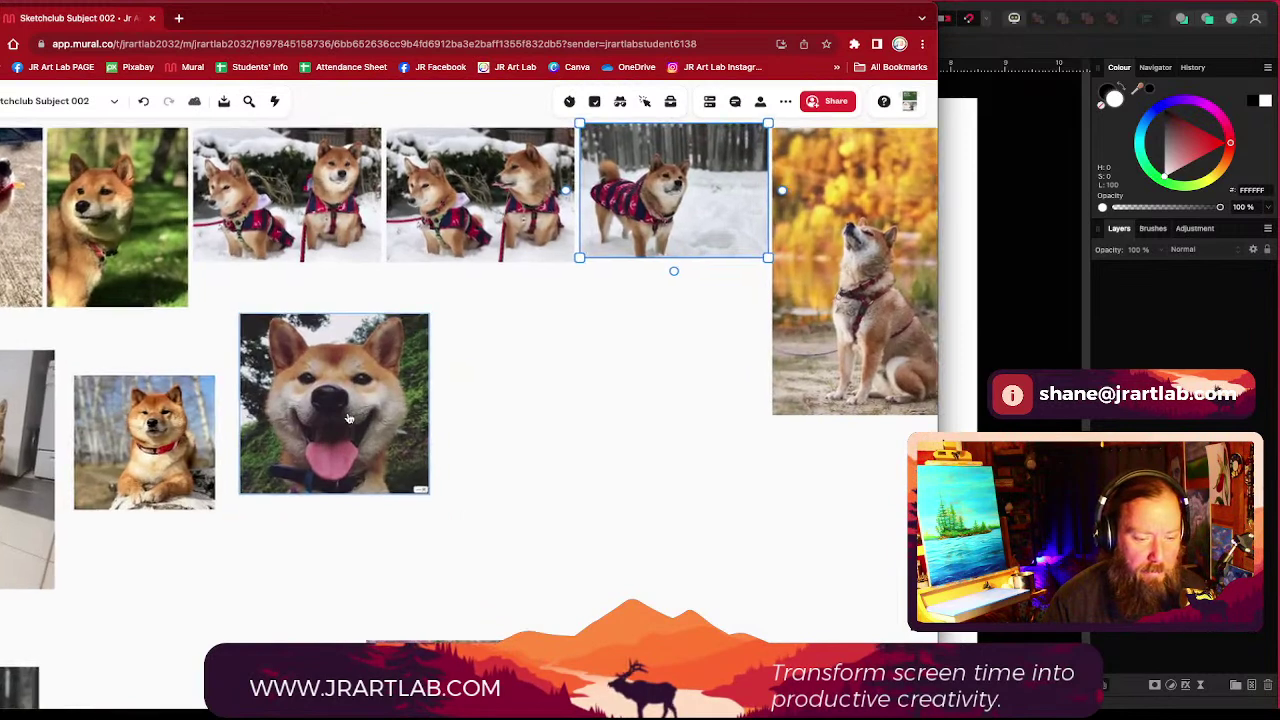
{"action": "scroll", "coordinate": [350, 418], "scroll_direction": "up", "scroll_amount": 3}
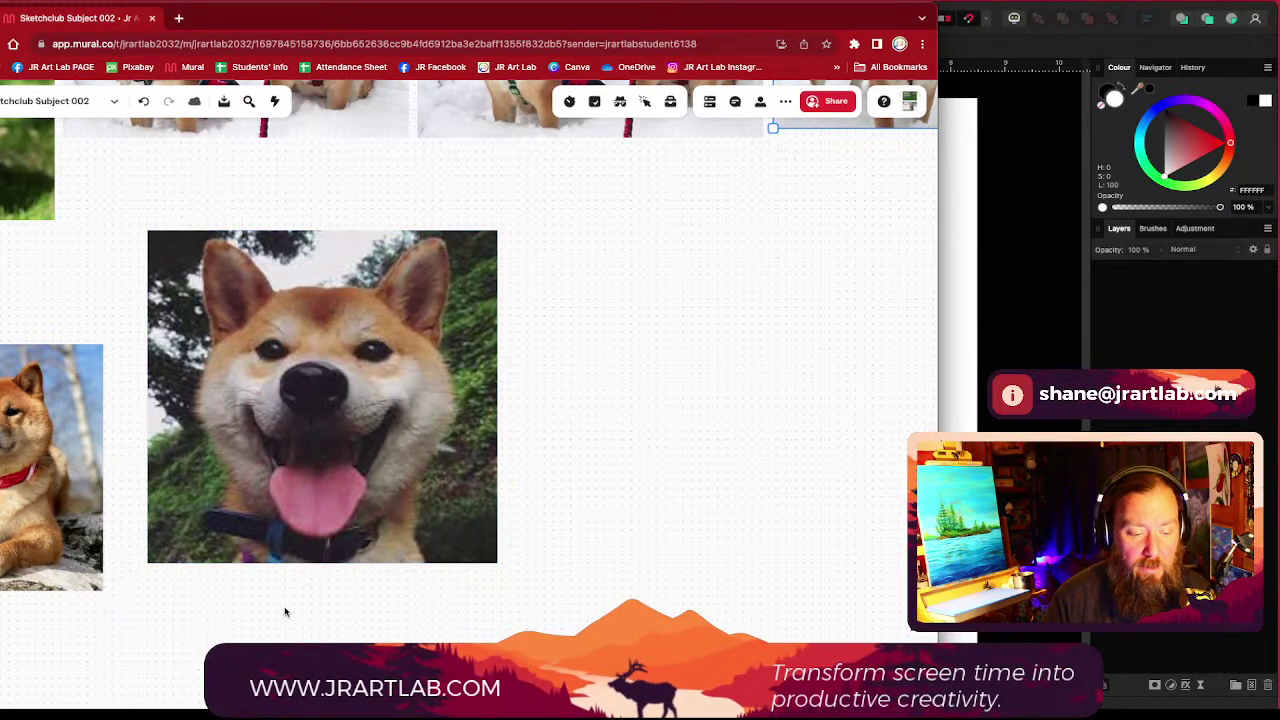
{"action": "left_click_drag", "start_coordinate": [285, 612], "coordinate": [443, 517]}
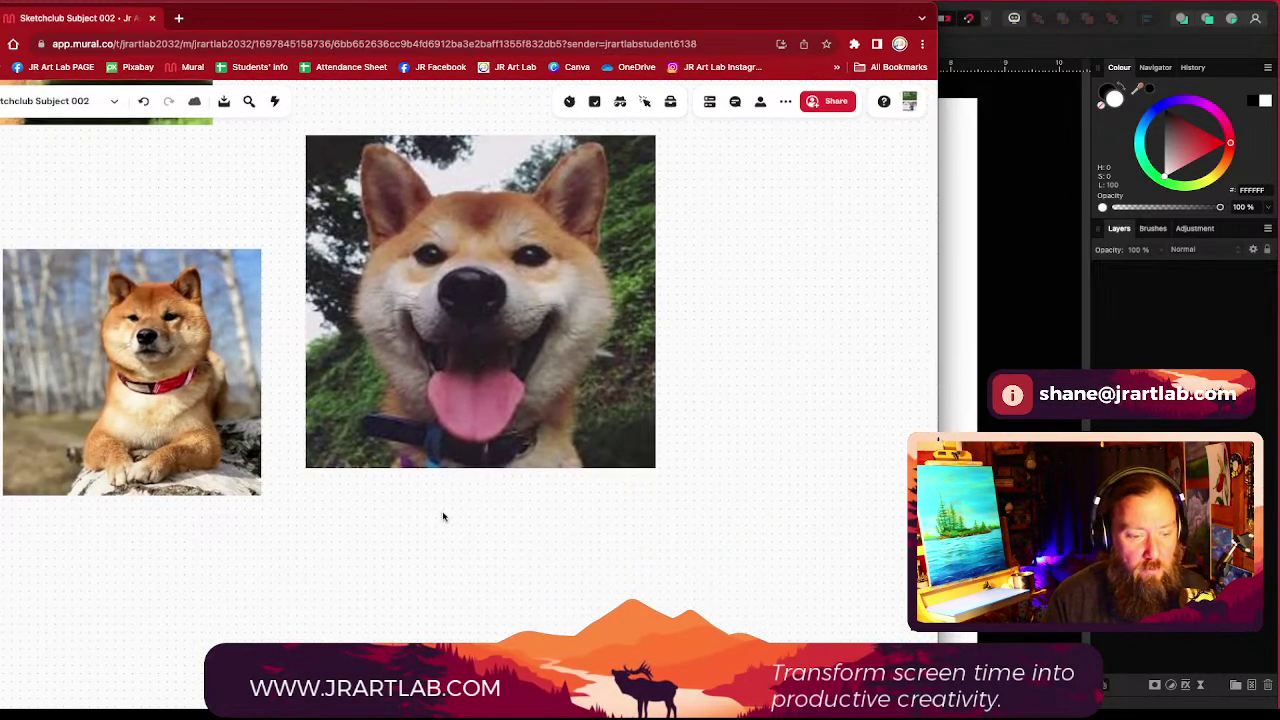
{"action": "left_click_drag", "start_coordinate": [341, 557], "coordinate": [758, 456]}
{"action": "left_click_drag", "start_coordinate": [566, 488], "coordinate": [449, 529]}
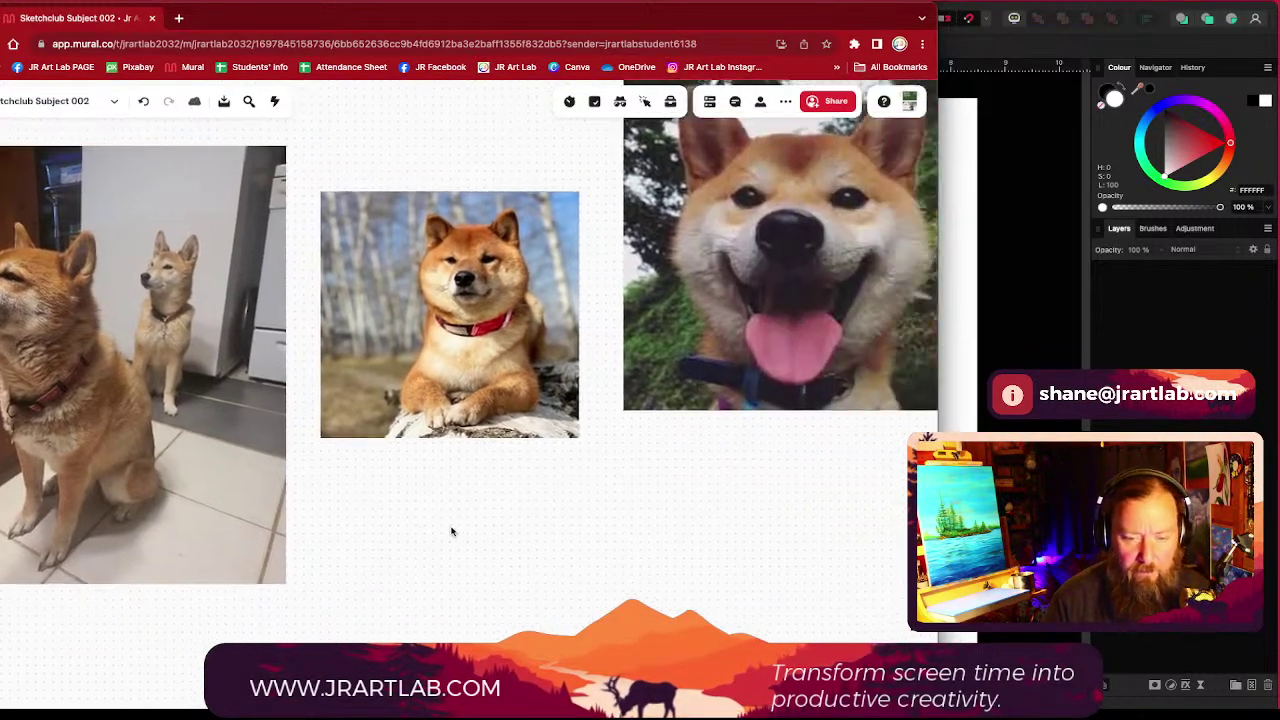
{"action": "left_click_drag", "start_coordinate": [886, 457], "coordinate": [607, 525]}
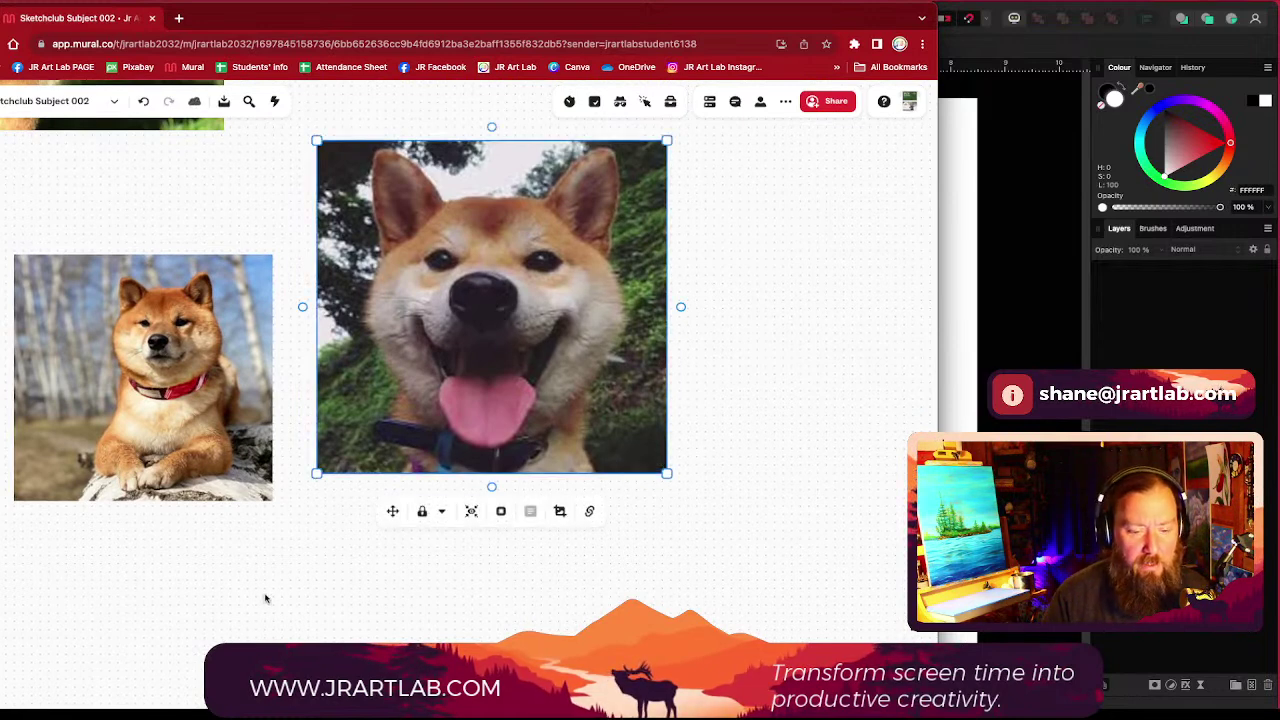
{"action": "left_click_drag", "start_coordinate": [367, 563], "coordinate": [617, 395]}
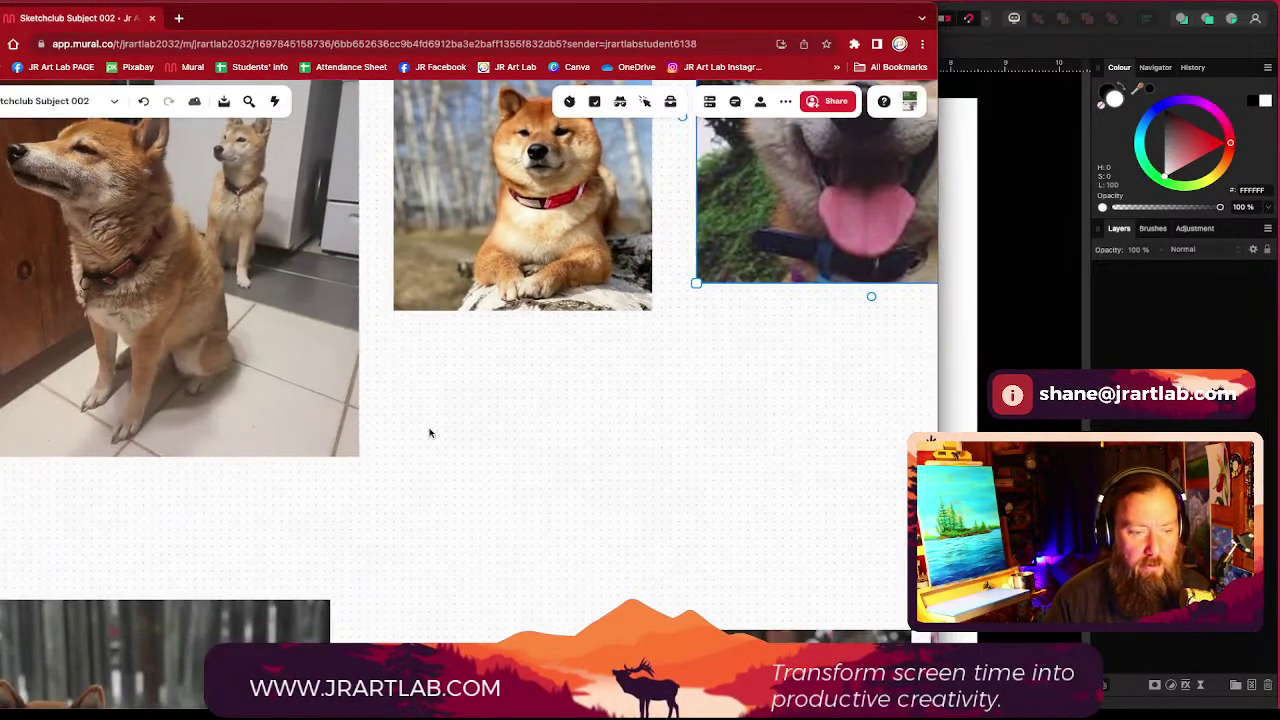
{"action": "left_click_drag", "start_coordinate": [480, 488], "coordinate": [554, 209]}
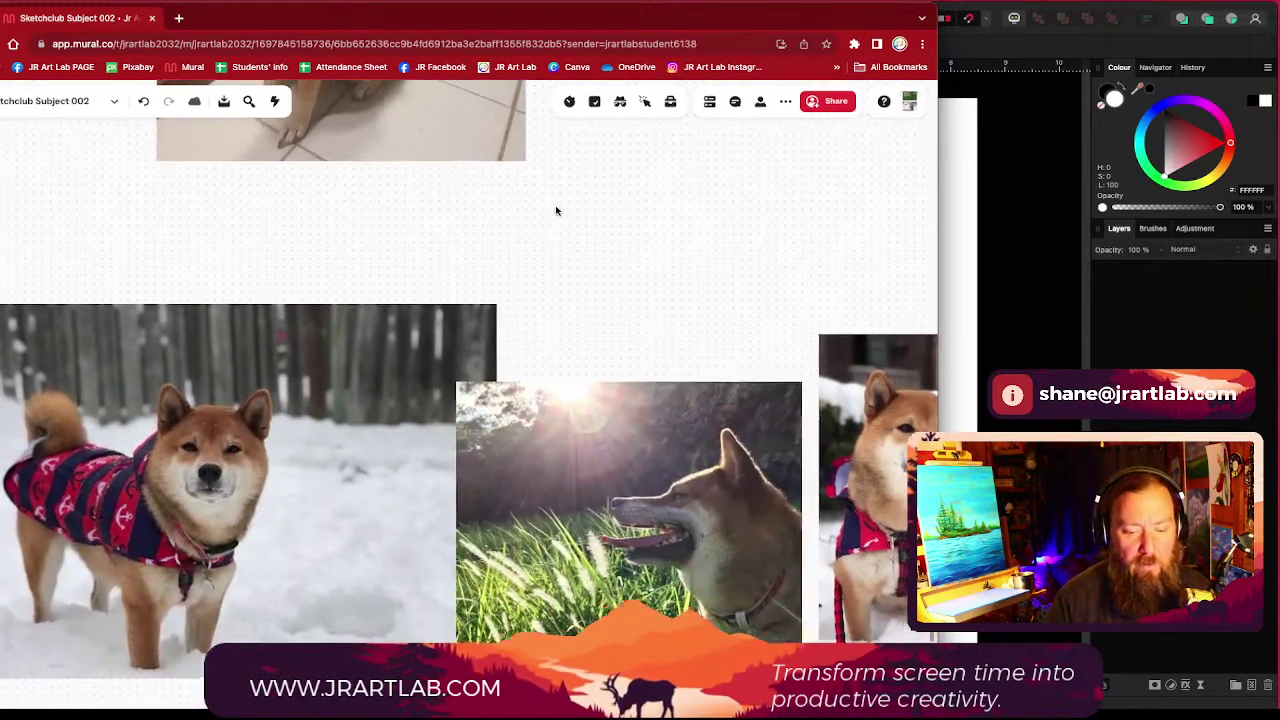
Step: Move the photo of the coat-wearing Shiba standing in snow below the backlit profile, beside the squinting Shiba in the chosen group
{"action": "left_click_drag", "start_coordinate": [347, 321], "coordinate": [279, 387]}
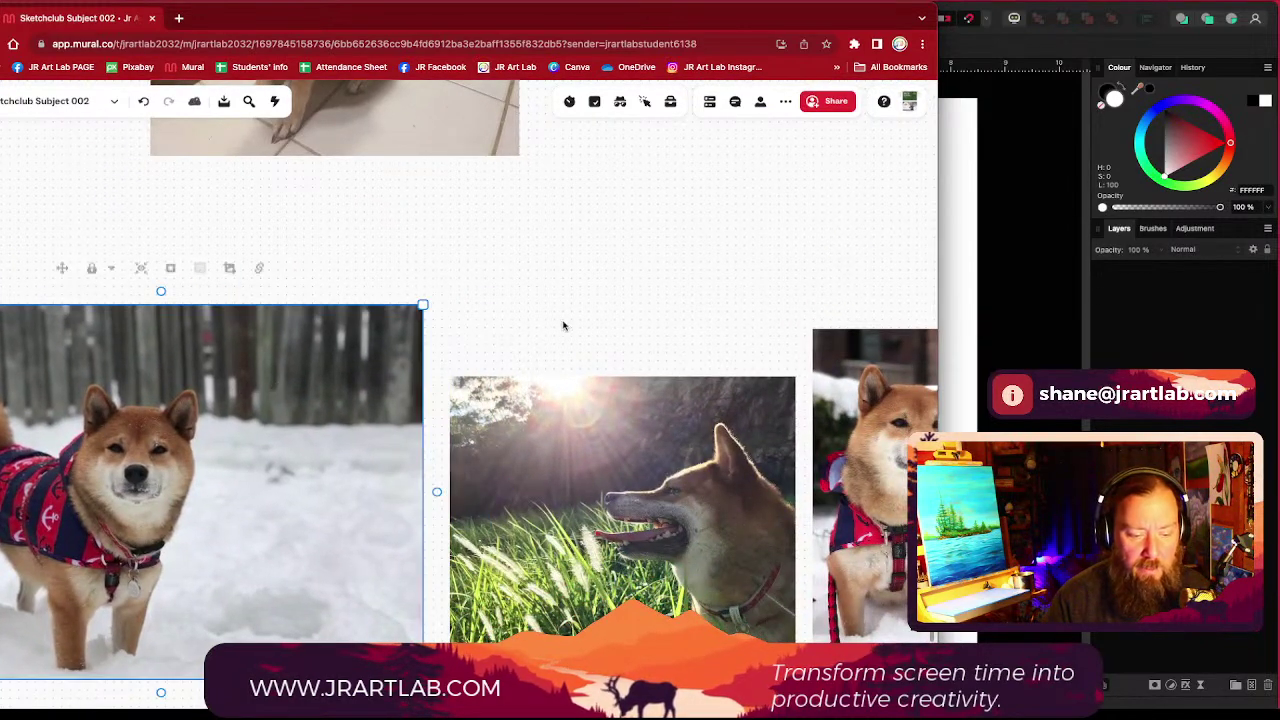
{"action": "scroll", "coordinate": [520, 190], "scroll_direction": "down", "scroll_amount": 5}
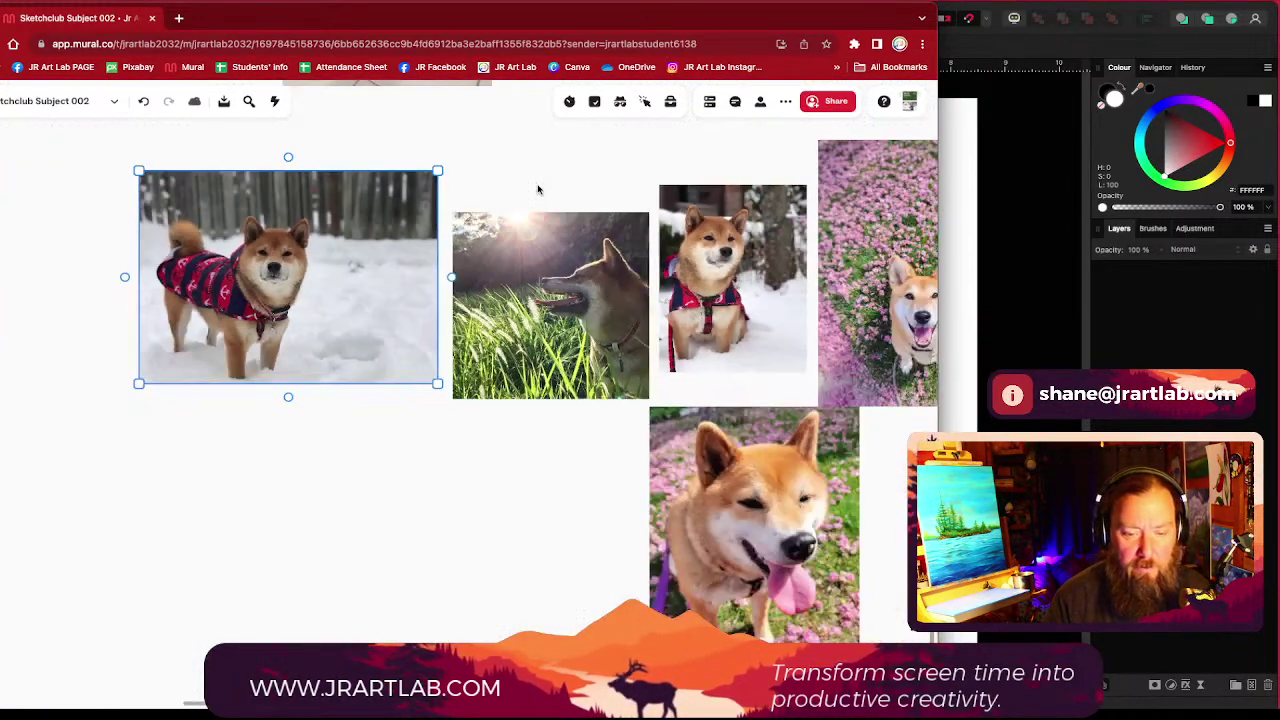
{"action": "scroll", "coordinate": [537, 189], "scroll_direction": "down", "scroll_amount": 2}
{"action": "left_click_drag", "start_coordinate": [388, 253], "coordinate": [548, 441]}
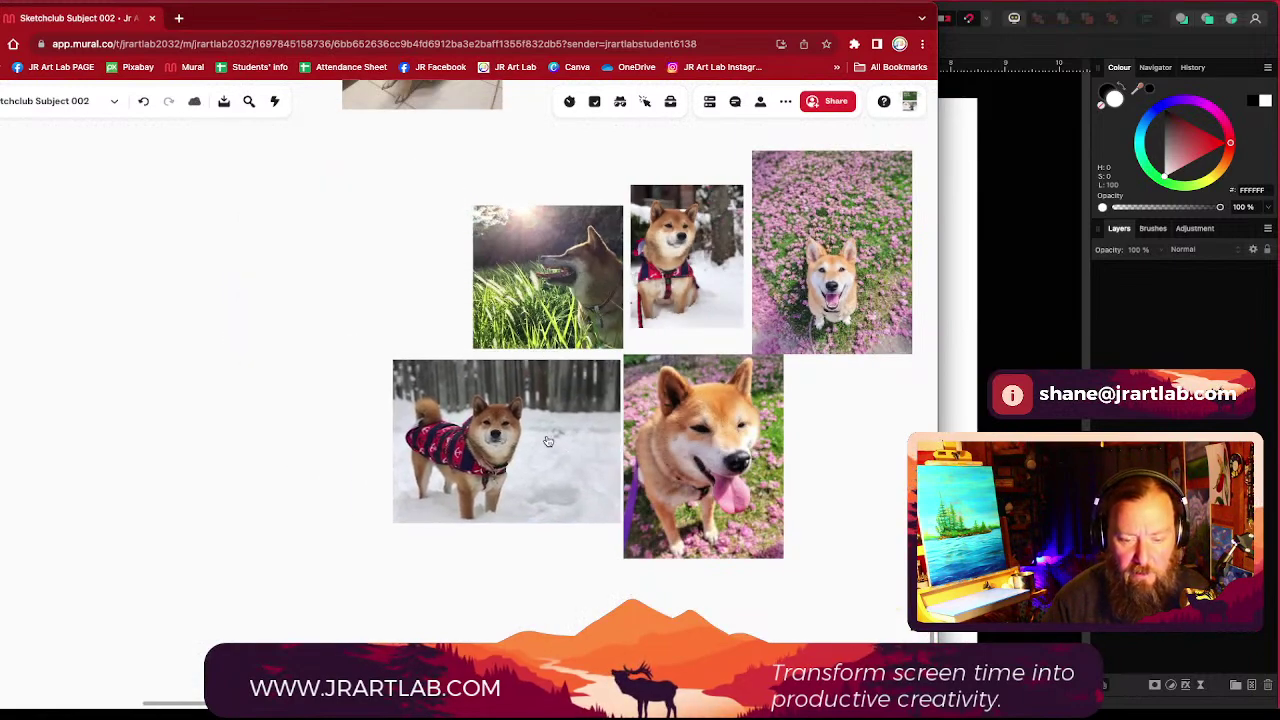
Step: Move the photo of the Shiba sitting before yellow autumn foliage down into the chosen group, beside the squinting Shiba
{"action": "left_click_drag", "start_coordinate": [411, 260], "coordinate": [131, 572]}
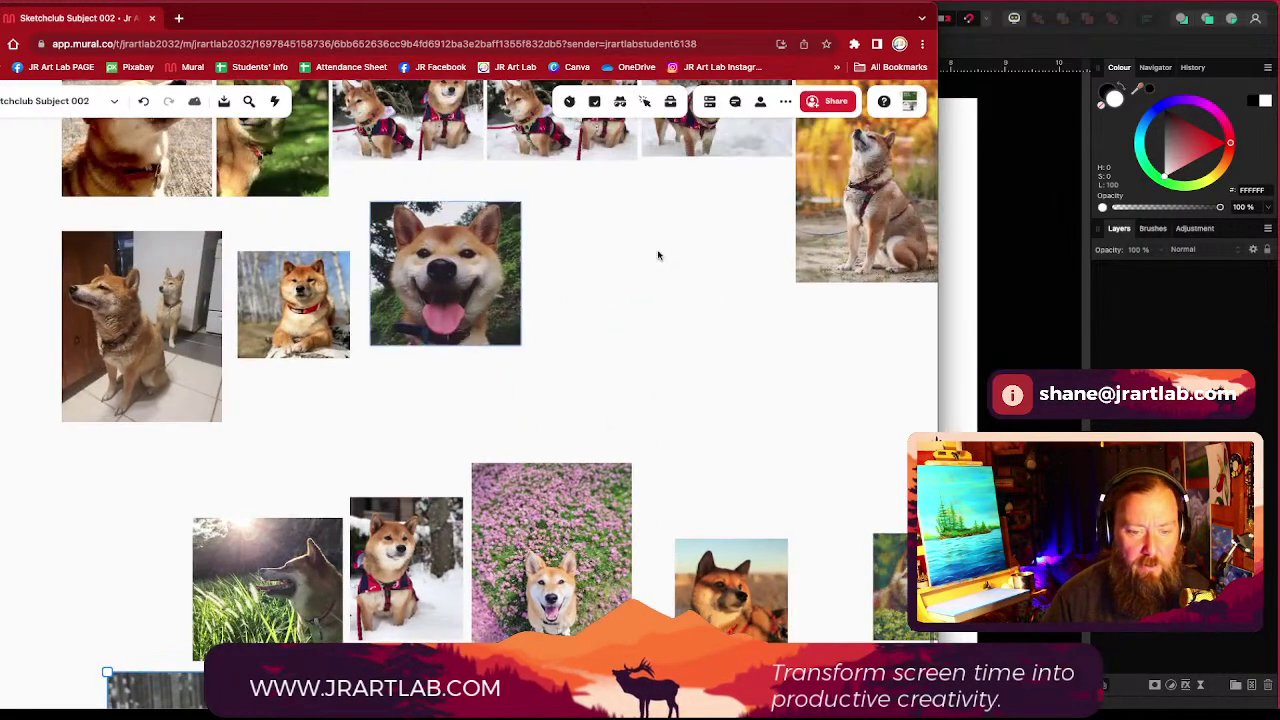
{"action": "left_click_drag", "start_coordinate": [657, 251], "coordinate": [627, 299]}
{"action": "scroll", "coordinate": [627, 299], "scroll_direction": "up", "scroll_amount": 1}
{"action": "scroll", "coordinate": [627, 299], "scroll_direction": "right", "scroll_amount": 1}
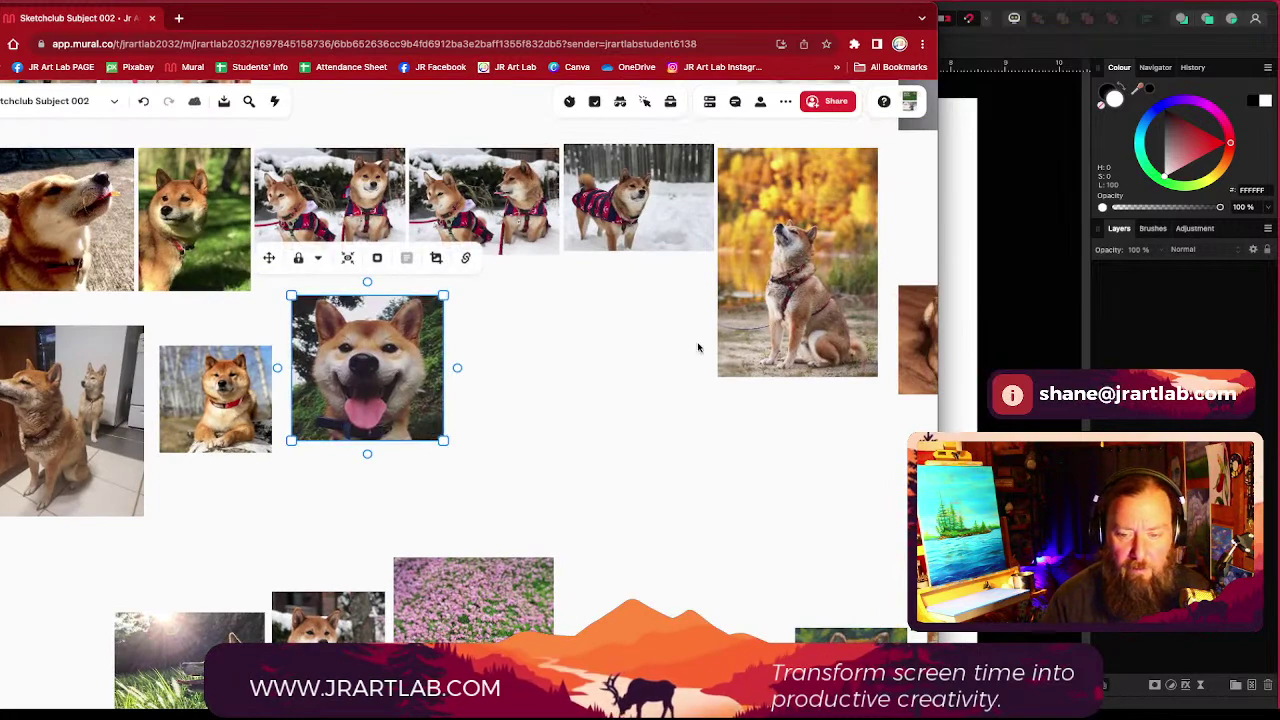
{"action": "left_click_drag", "start_coordinate": [722, 347], "coordinate": [577, 471]}
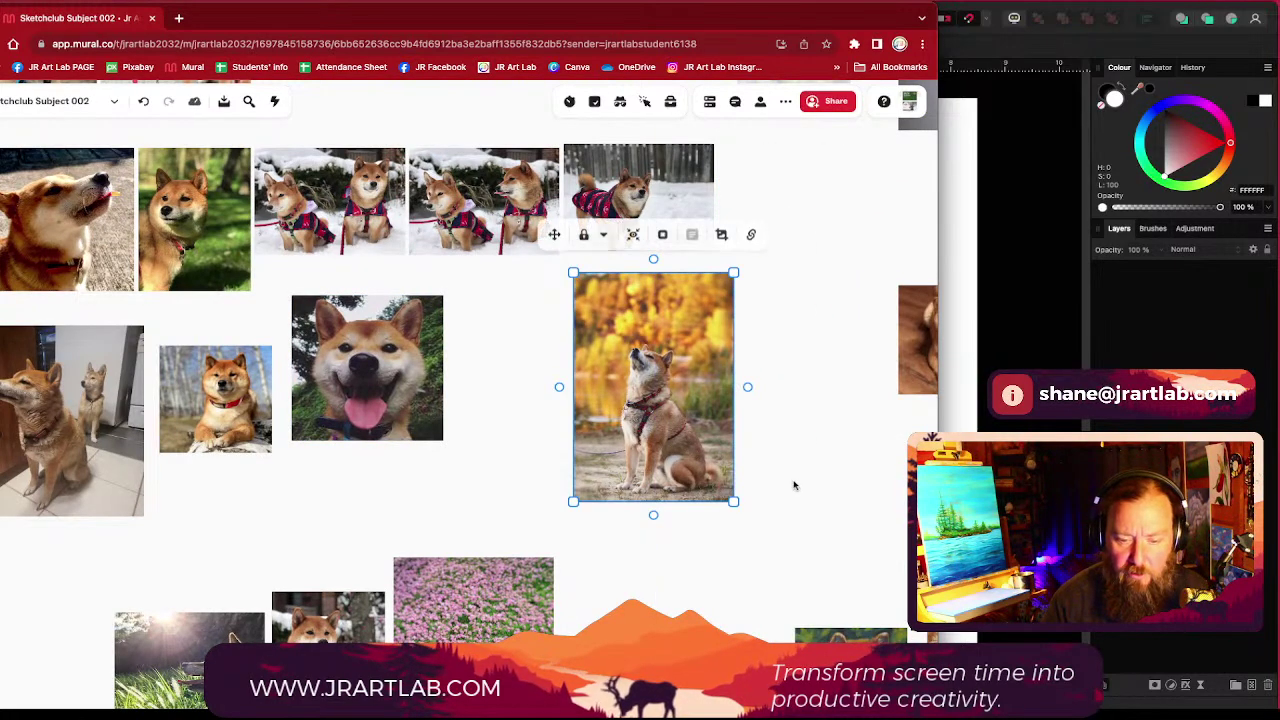
{"action": "left_click_drag", "start_coordinate": [756, 481], "coordinate": [634, 274]}
{"action": "left_click_drag", "start_coordinate": [577, 240], "coordinate": [469, 697]}
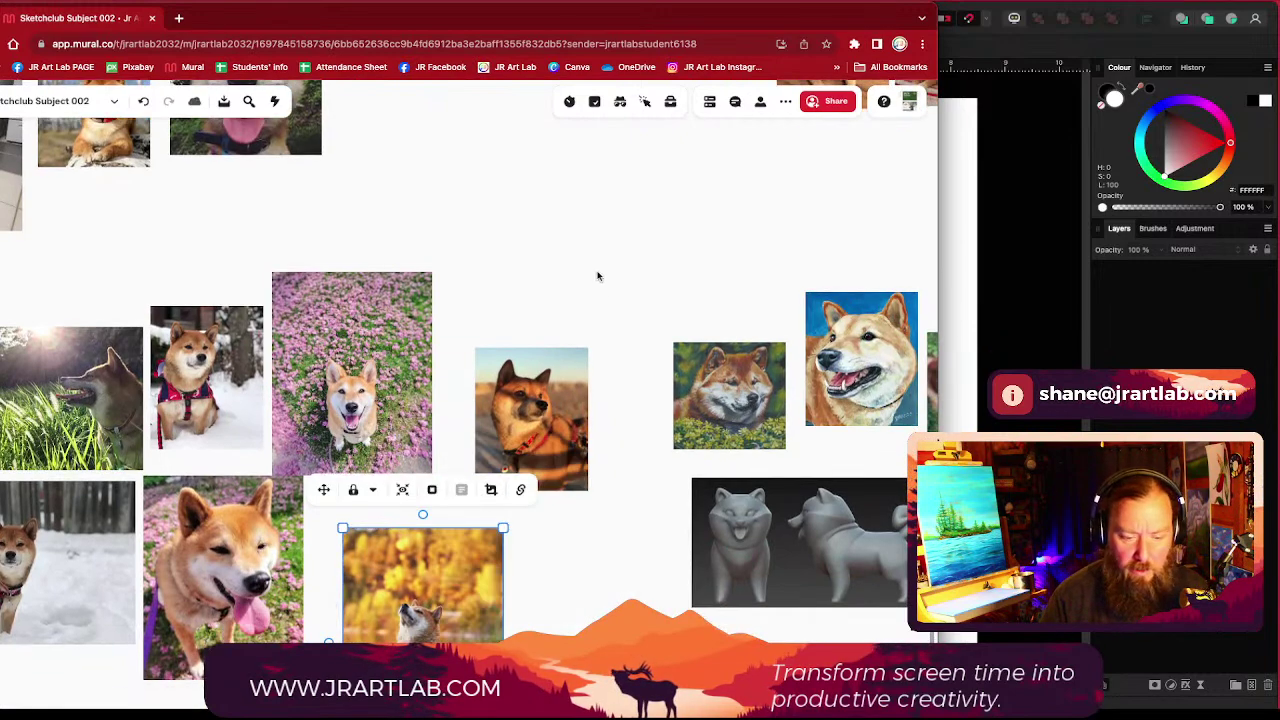
Step: Select the three small photos of the Shiba by green bushes and on a road, and move them into the gap near the smiling close-up
{"action": "left_click_drag", "start_coordinate": [642, 201], "coordinate": [372, 517]}
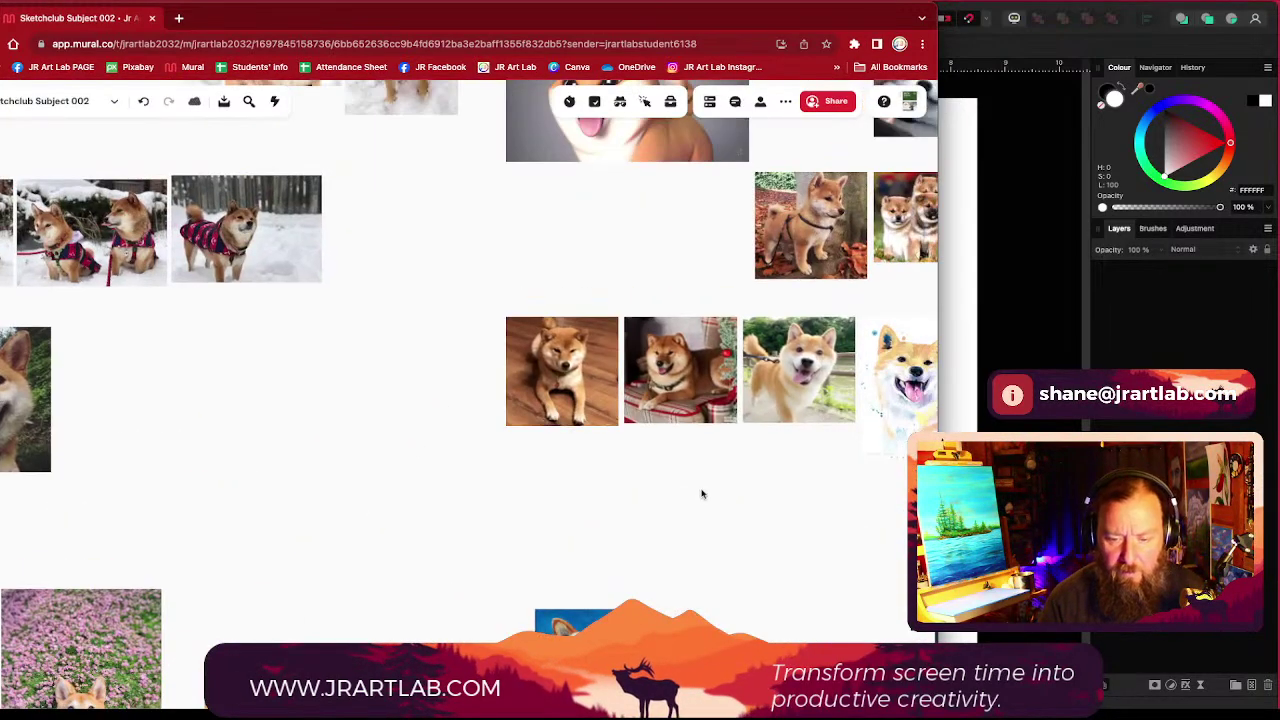
{"action": "scroll", "coordinate": [702, 494], "scroll_direction": "right", "scroll_amount": 5}
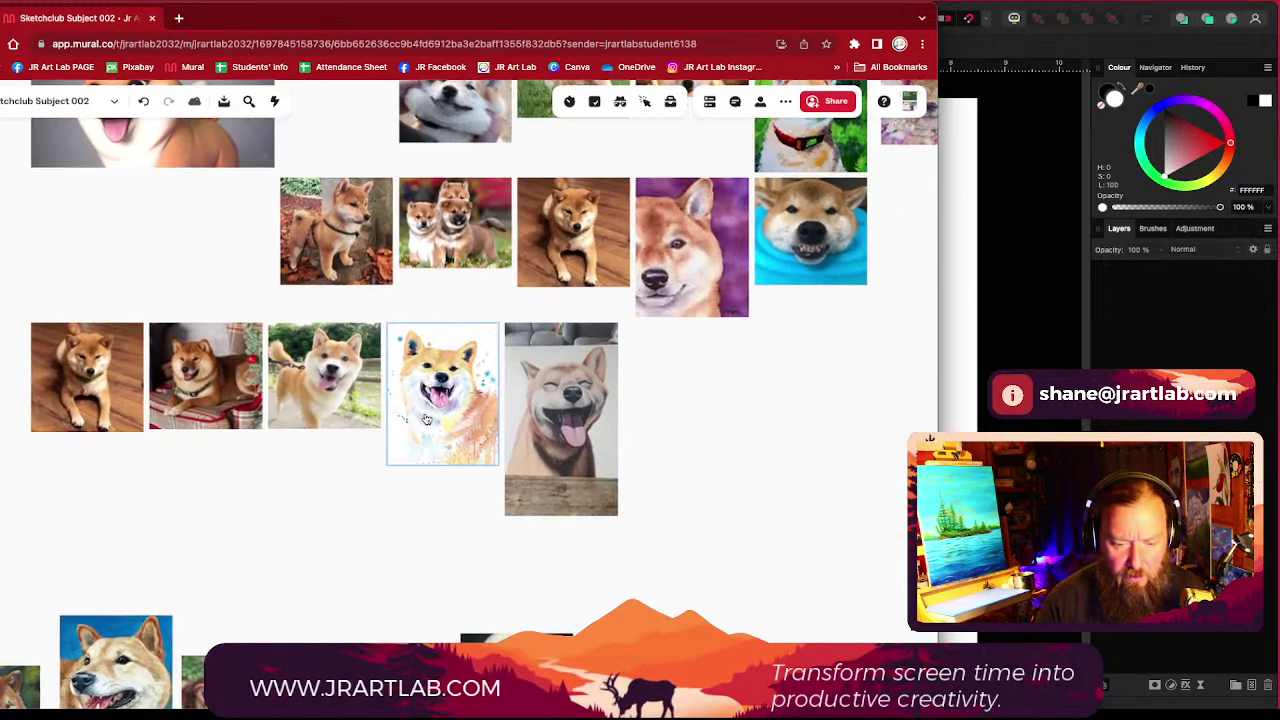
{"action": "scroll", "coordinate": [426, 418], "scroll_direction": "up", "scroll_amount": 5}
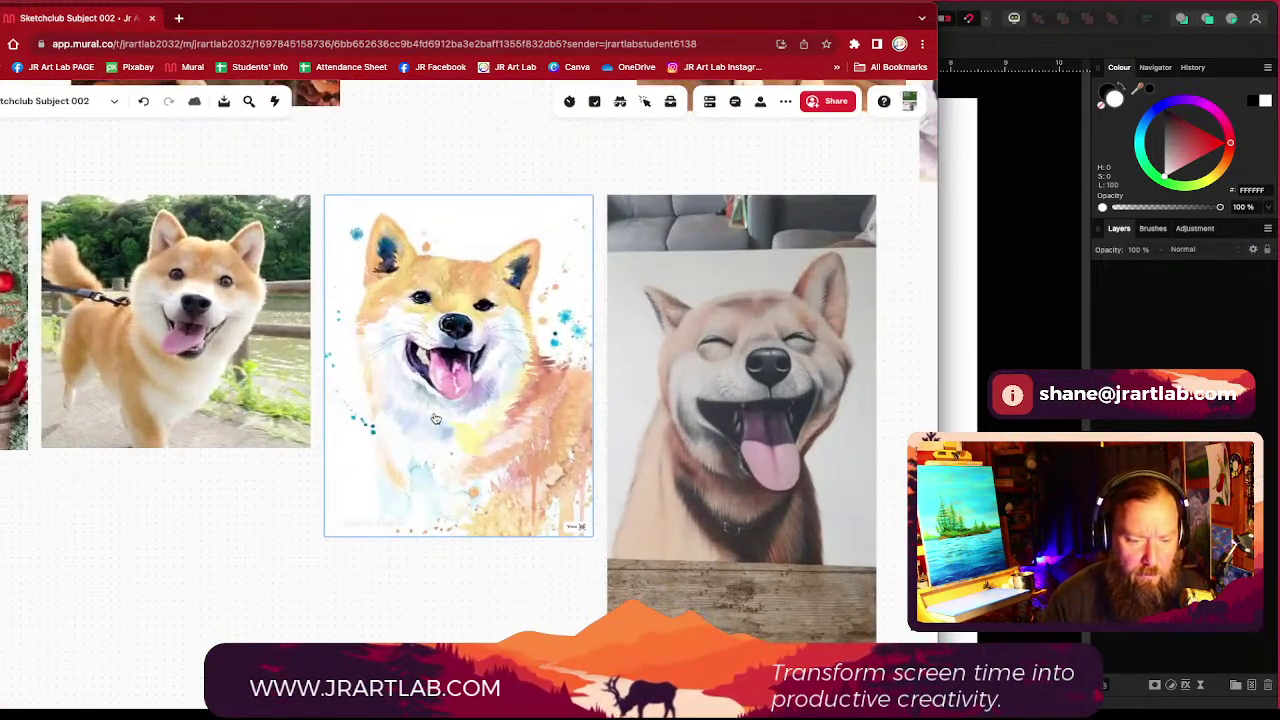
{"action": "scroll", "coordinate": [435, 418], "scroll_direction": "down", "scroll_amount": 8}
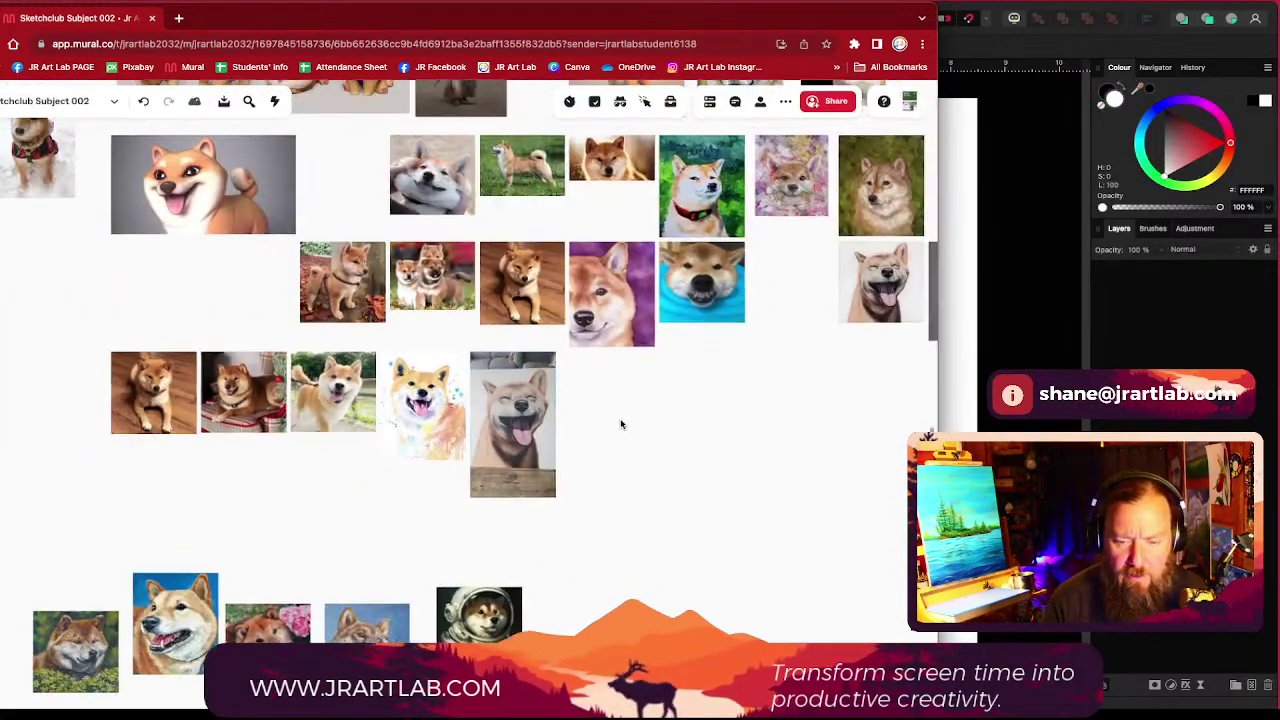
{"action": "left_click_drag", "start_coordinate": [620, 425], "coordinate": [422, 433]}
{"action": "left_click_drag", "start_coordinate": [705, 433], "coordinate": [574, 443]}
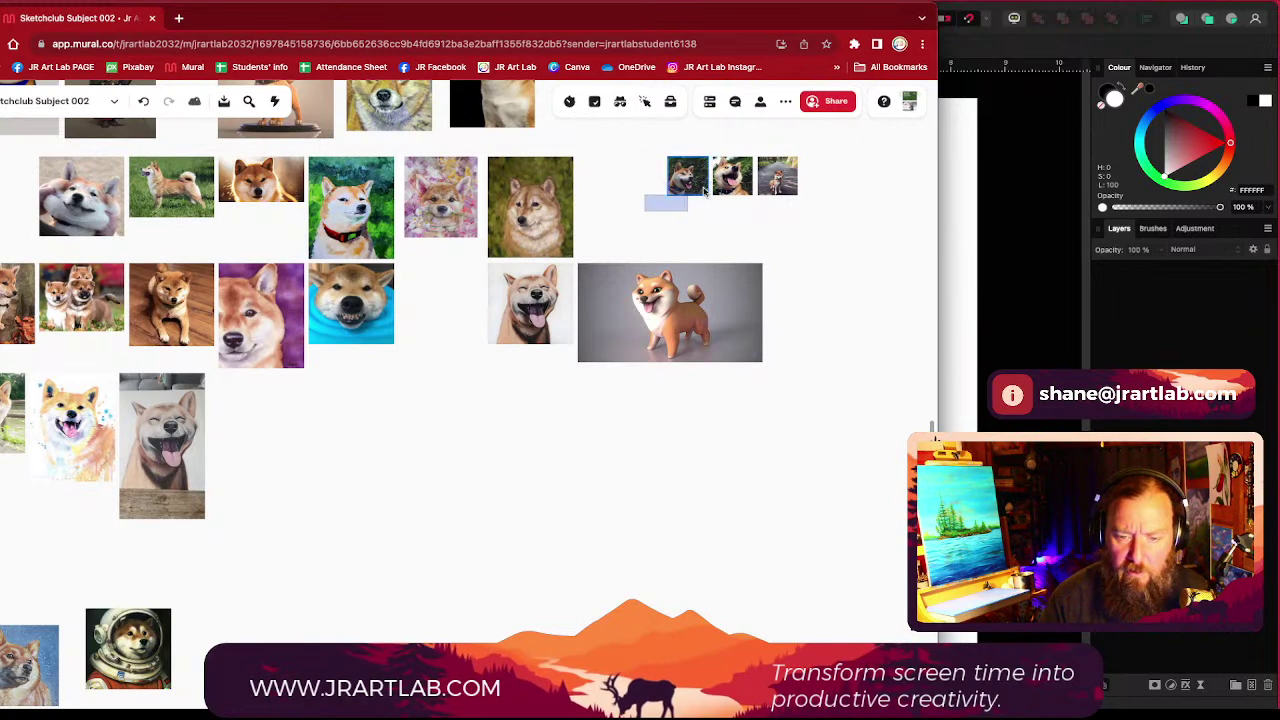
{"action": "left_click", "coordinate": [790, 165]}
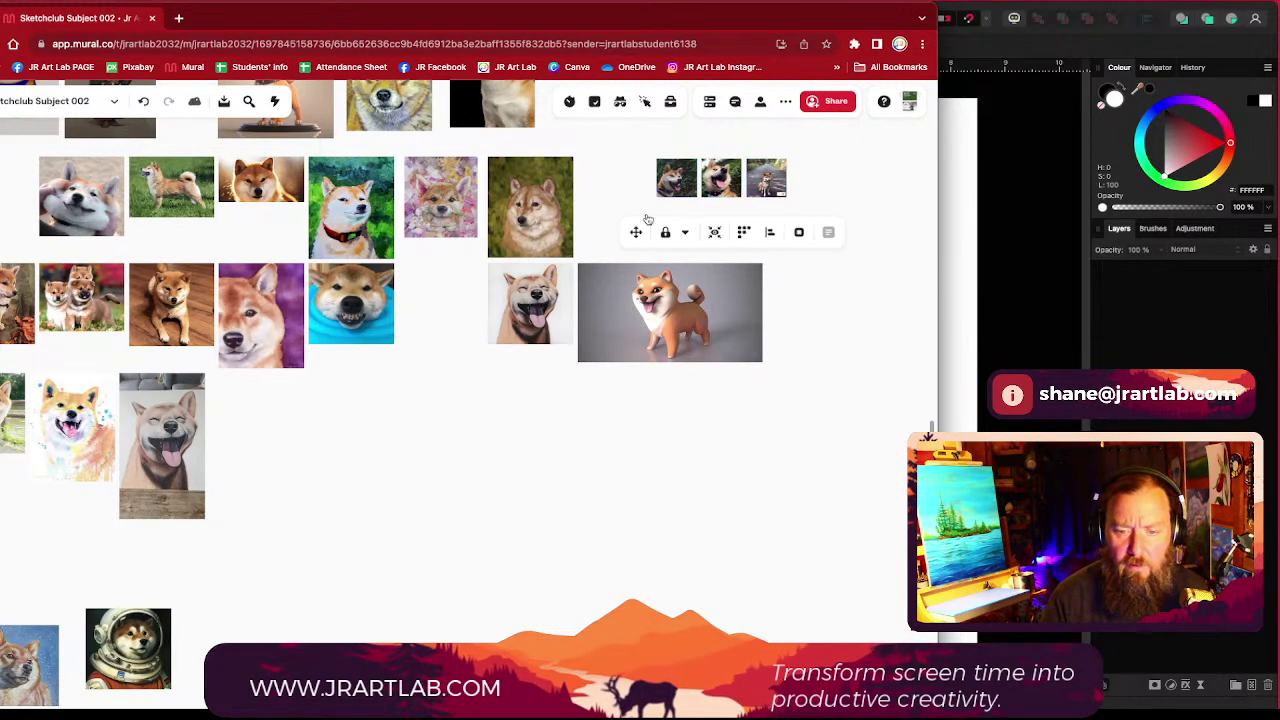
{"action": "left_click_drag", "start_coordinate": [750, 218], "coordinate": [371, 484]}
{"action": "left_click_drag", "start_coordinate": [312, 515], "coordinate": [820, 265]}
{"action": "left_click_drag", "start_coordinate": [815, 187], "coordinate": [38, 257]}
{"action": "scroll", "coordinate": [322, 283], "scroll_direction": "left", "scroll_amount": 5}
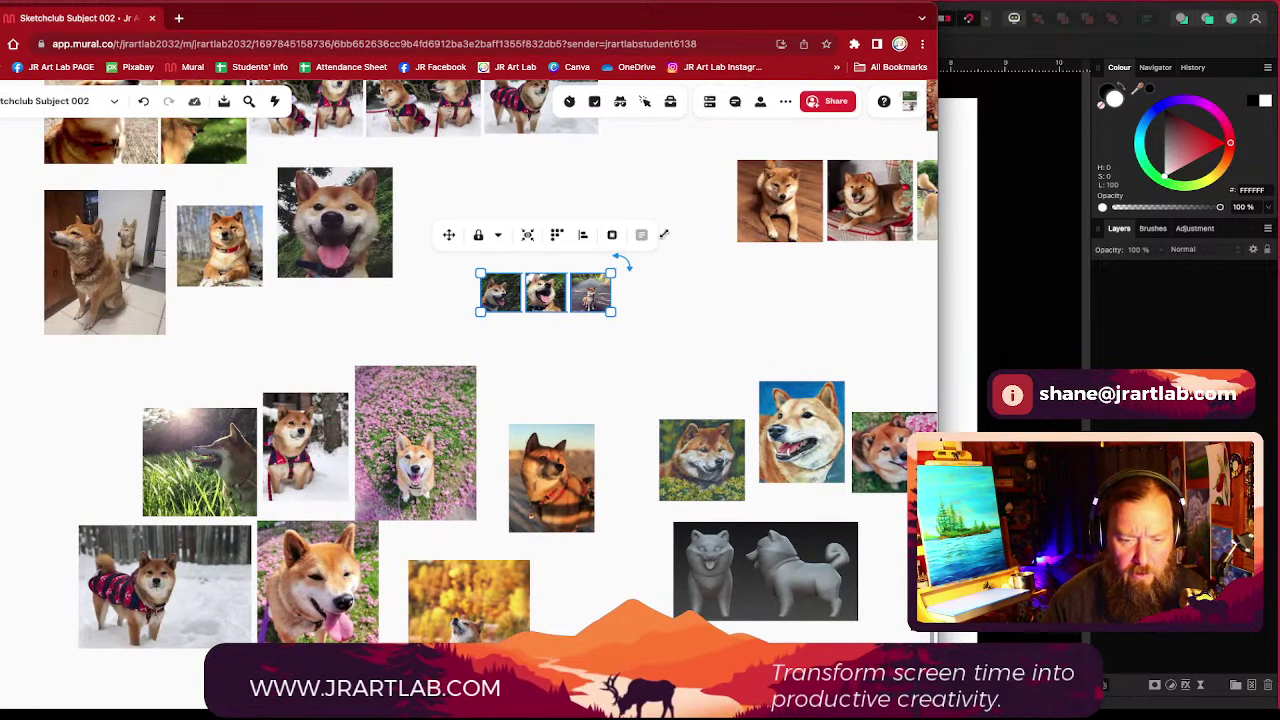
Step: Enlarge the three small photos together and line them up directly beside the smiling Shiba close-up
{"action": "left_click_drag", "start_coordinate": [612, 272], "coordinate": [766, 122]}
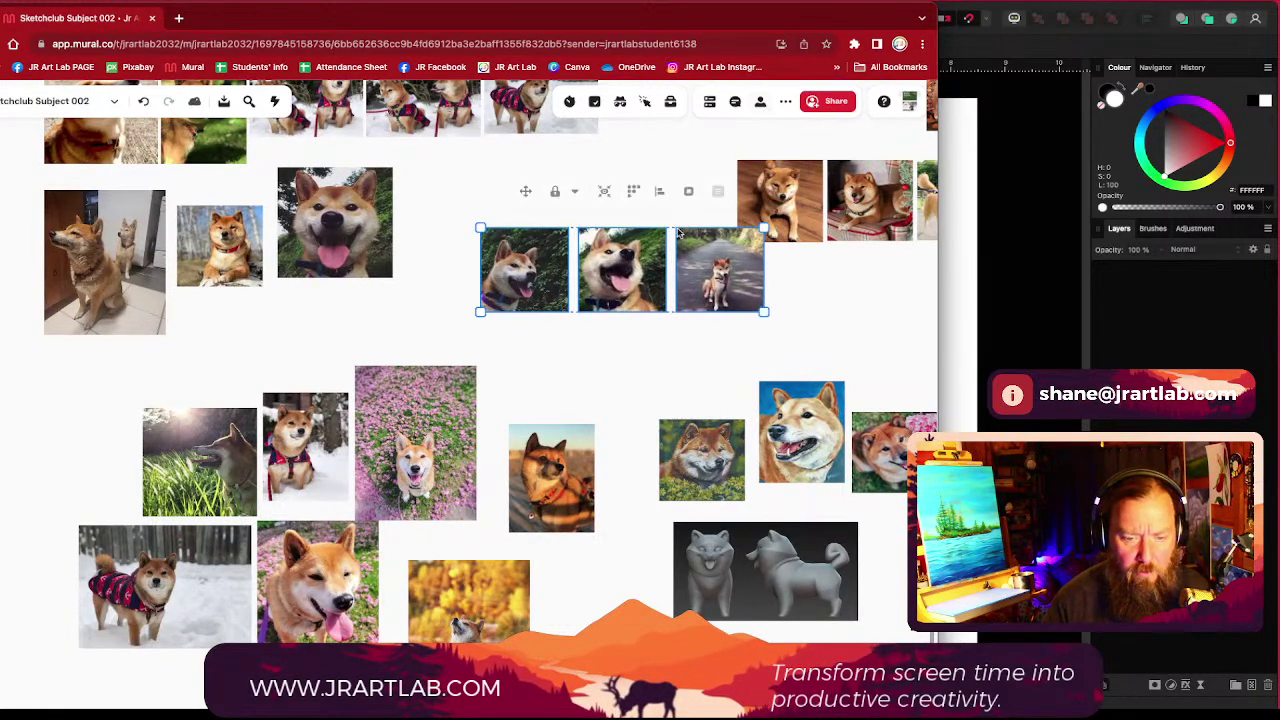
{"action": "left_click_drag", "start_coordinate": [678, 233], "coordinate": [599, 173]}
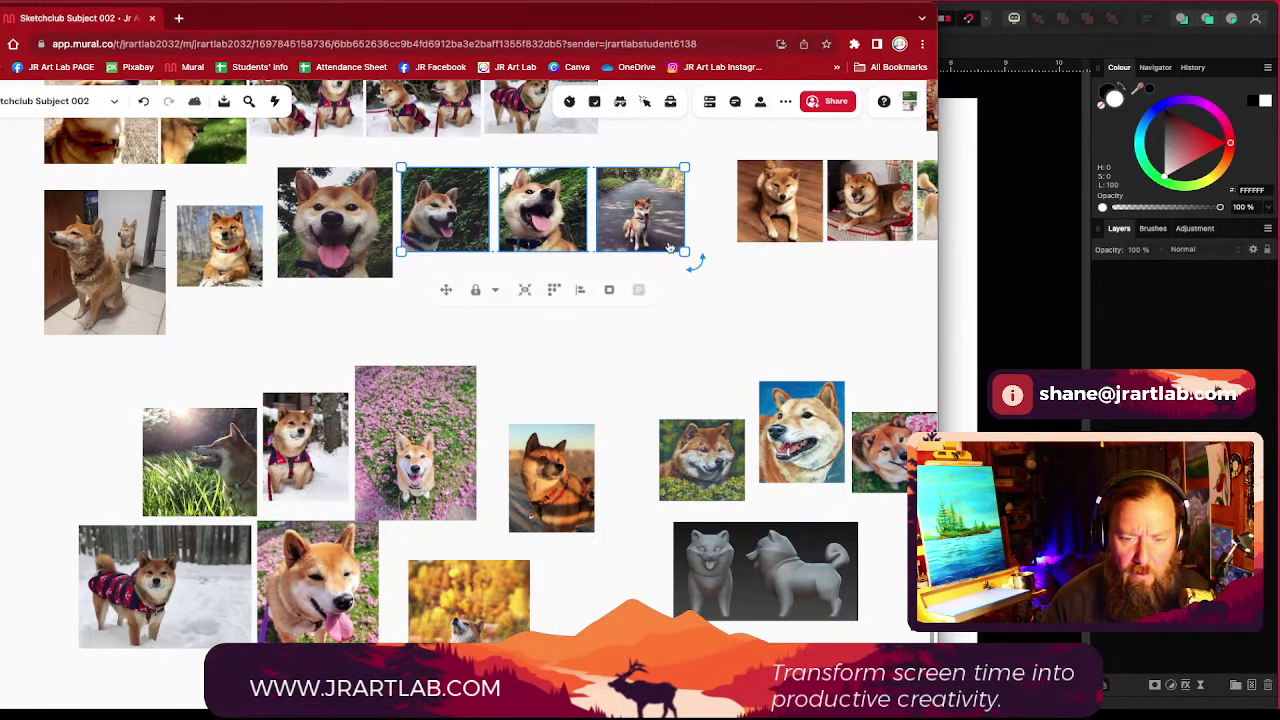
{"action": "left_click_drag", "start_coordinate": [684, 250], "coordinate": [731, 280]}
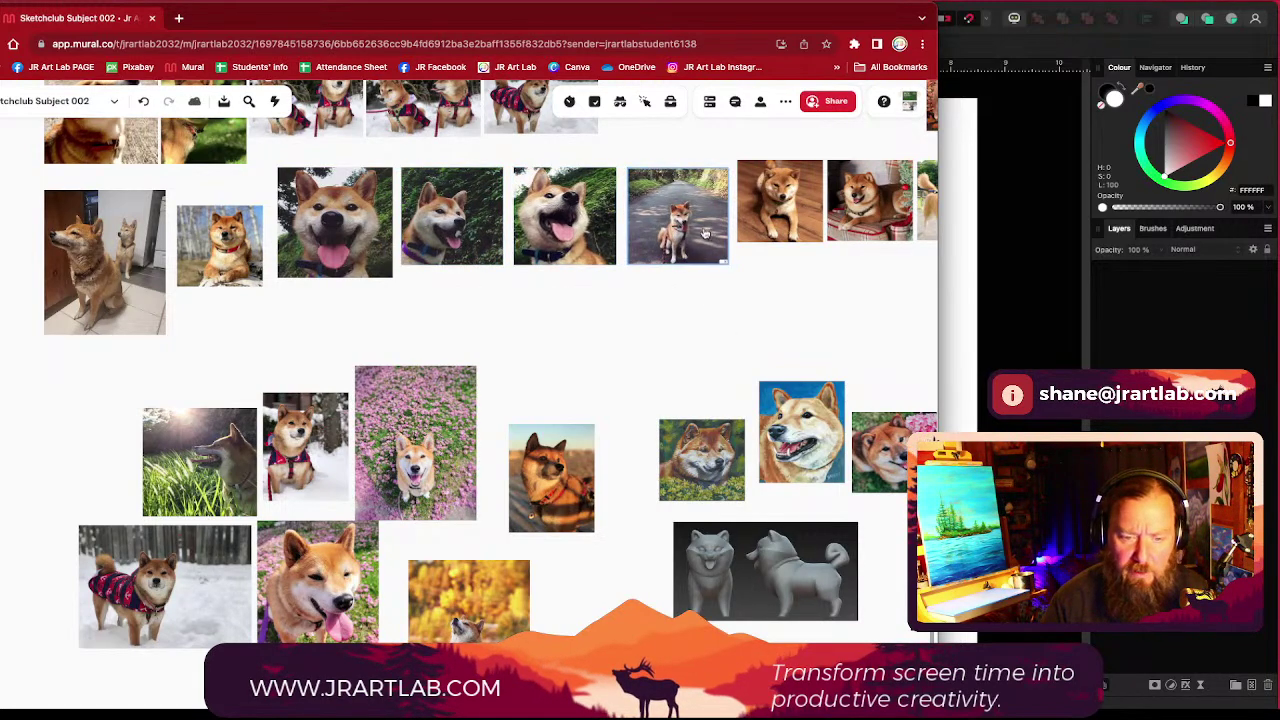
Step: Move the photo of the Shiba sitting on the forest road underneath the first of the two green-bush portraits
{"action": "scroll", "coordinate": [482, 233], "scroll_direction": "up", "scroll_amount": 5}
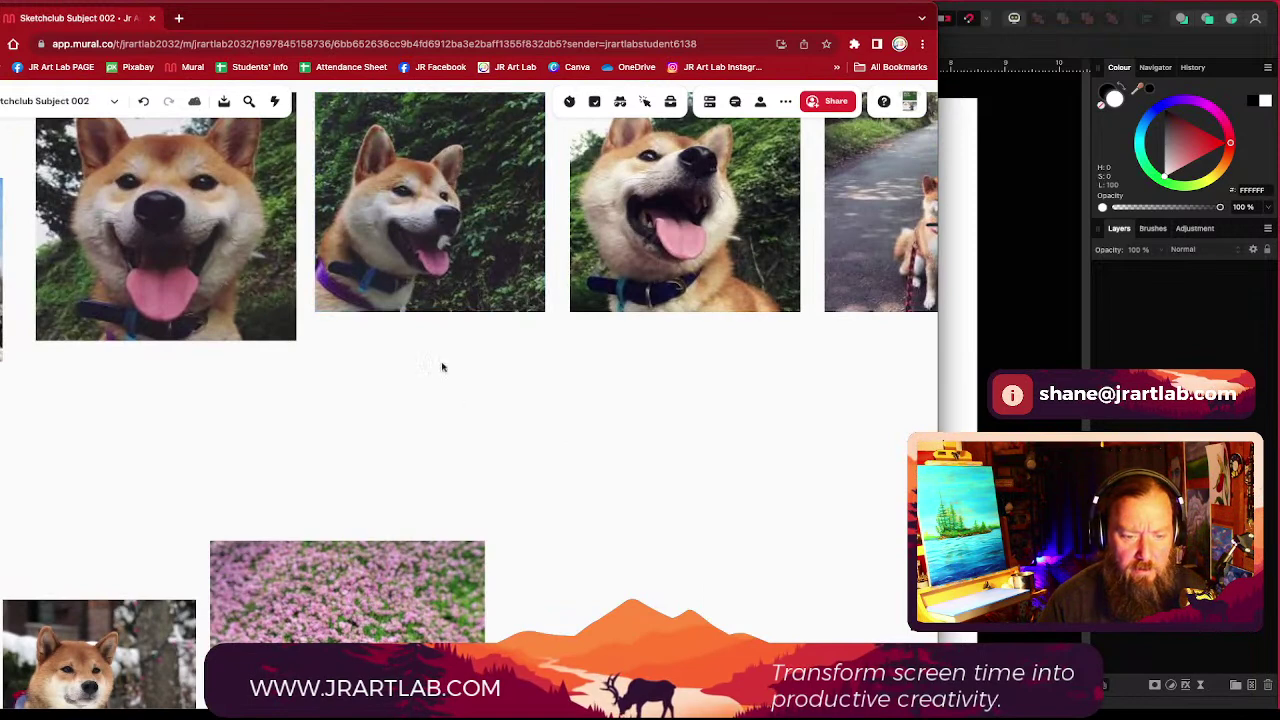
{"action": "scroll", "coordinate": [440, 363], "scroll_direction": "up", "scroll_amount": 2}
{"action": "scroll", "coordinate": [463, 436], "scroll_direction": "up", "scroll_amount": 2}
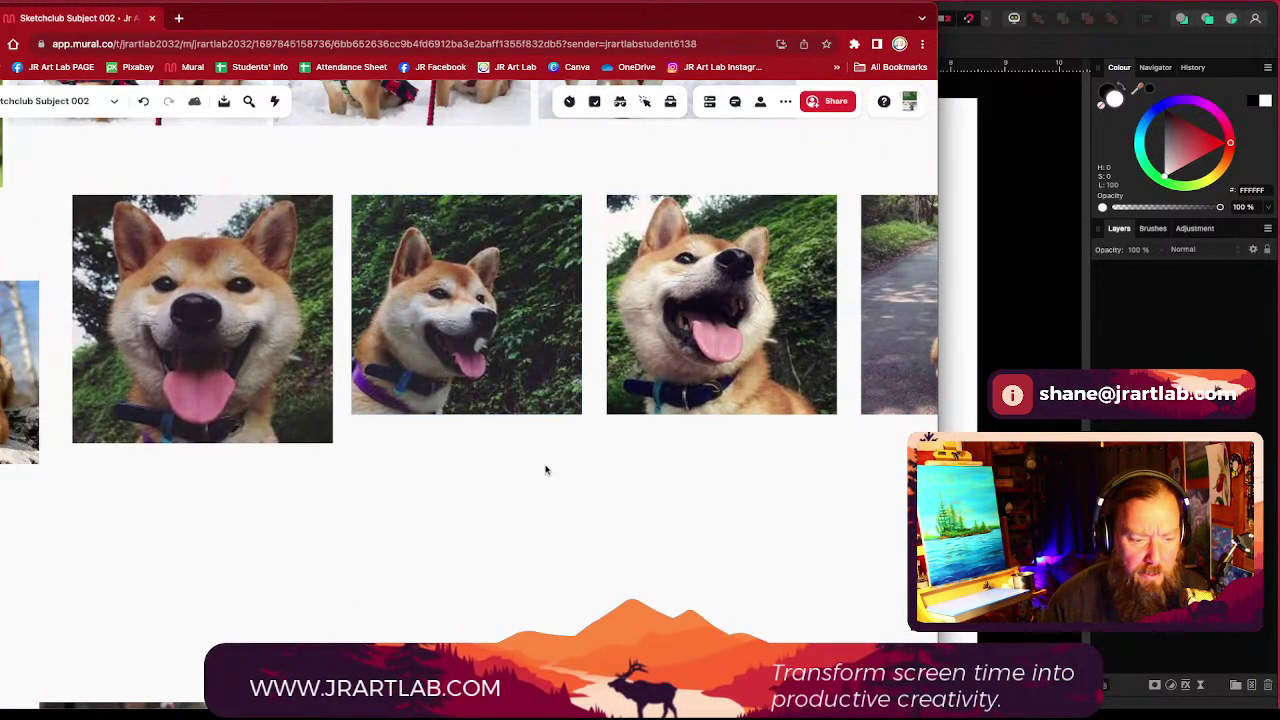
{"action": "scroll", "coordinate": [546, 470], "scroll_direction": "down", "scroll_amount": 3}
{"action": "left_click_drag", "start_coordinate": [866, 285], "coordinate": [356, 495]}
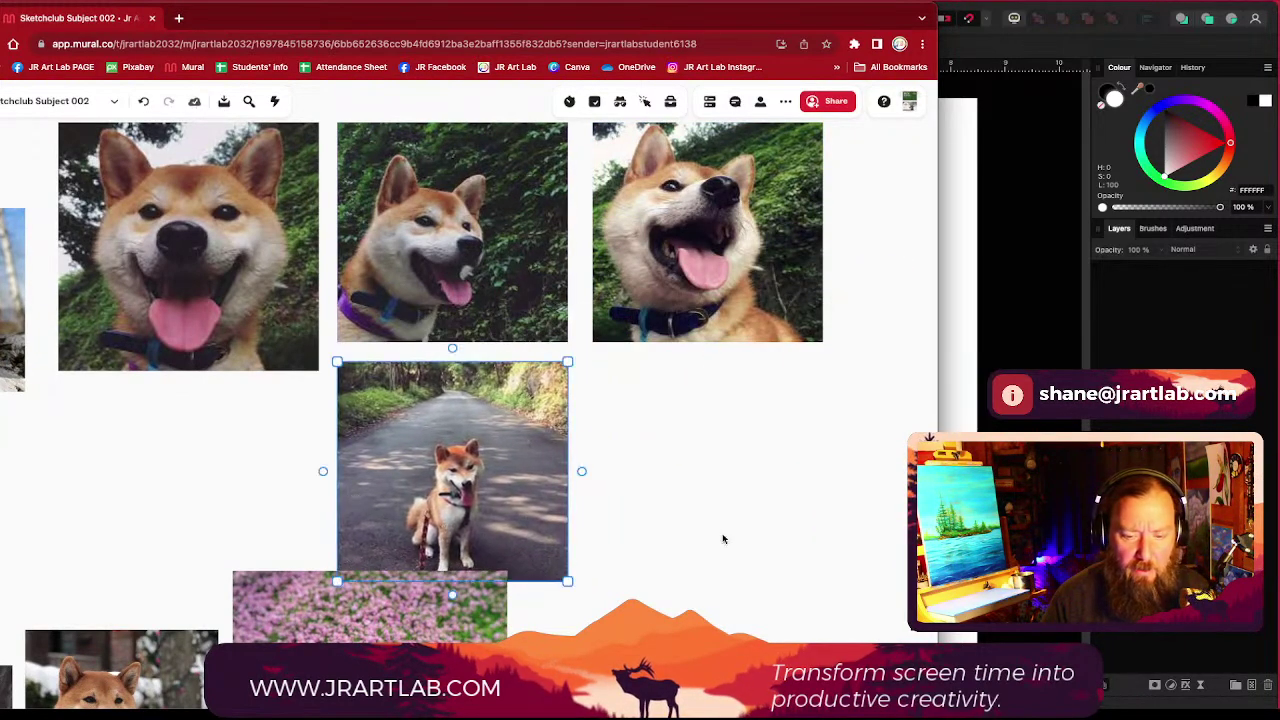
Step: Shift the photo of the Shiba looking up from the pink flowers slightly down, clear of the forest road photo
{"action": "scroll", "coordinate": [723, 539], "scroll_direction": "down", "scroll_amount": 3}
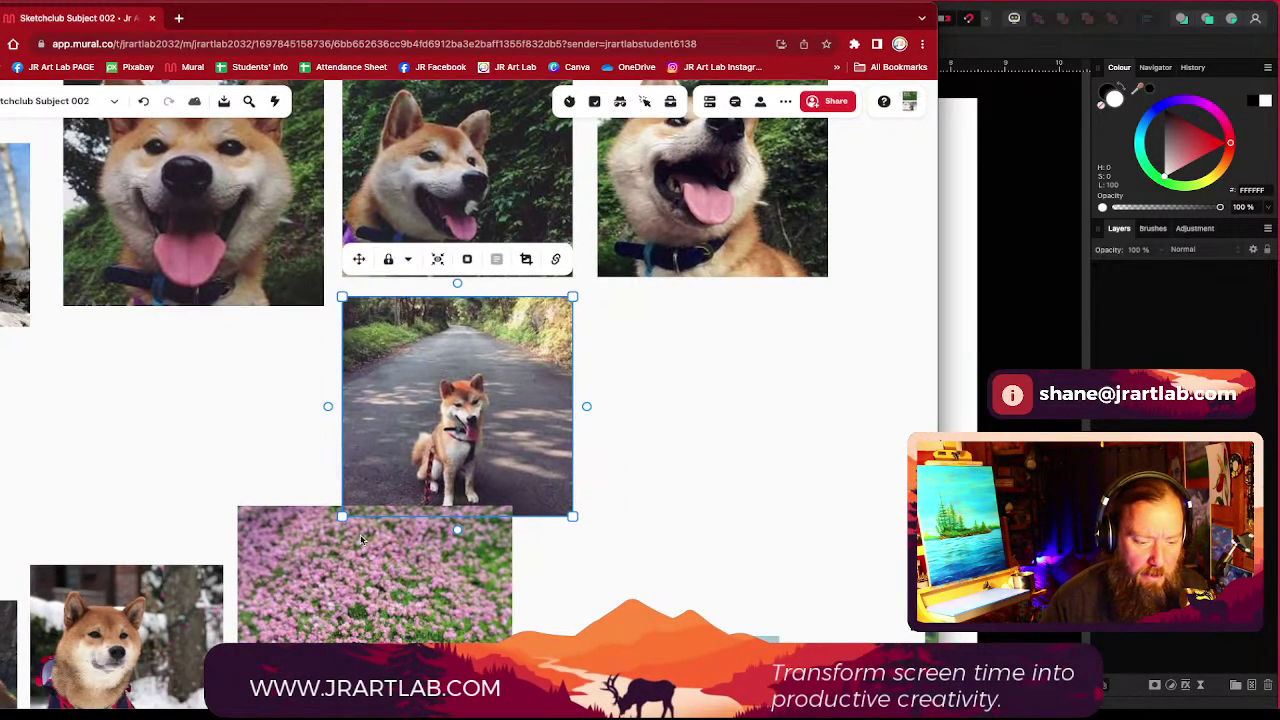
{"action": "scroll", "coordinate": [580, 500], "scroll_direction": "down", "scroll_amount": 10}
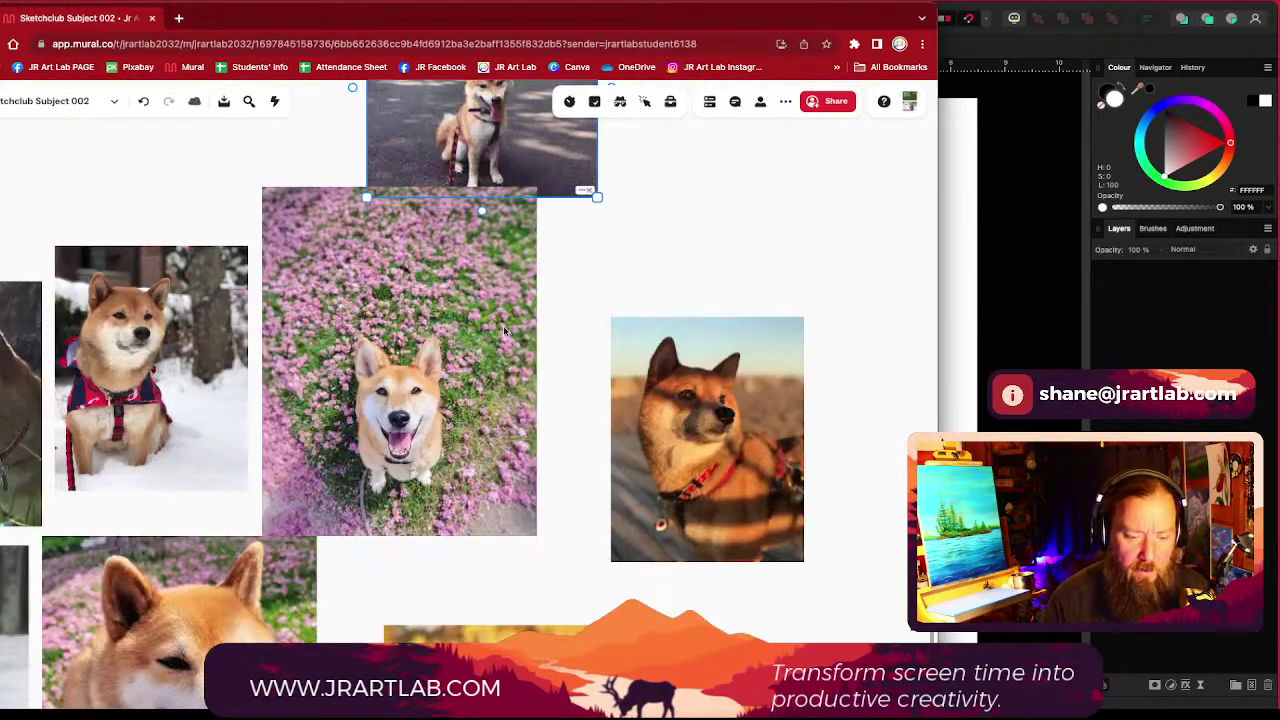
{"action": "left_click_drag", "start_coordinate": [504, 330], "coordinate": [521, 362]}
{"action": "scroll", "coordinate": [446, 571], "scroll_direction": "down", "scroll_amount": 1}
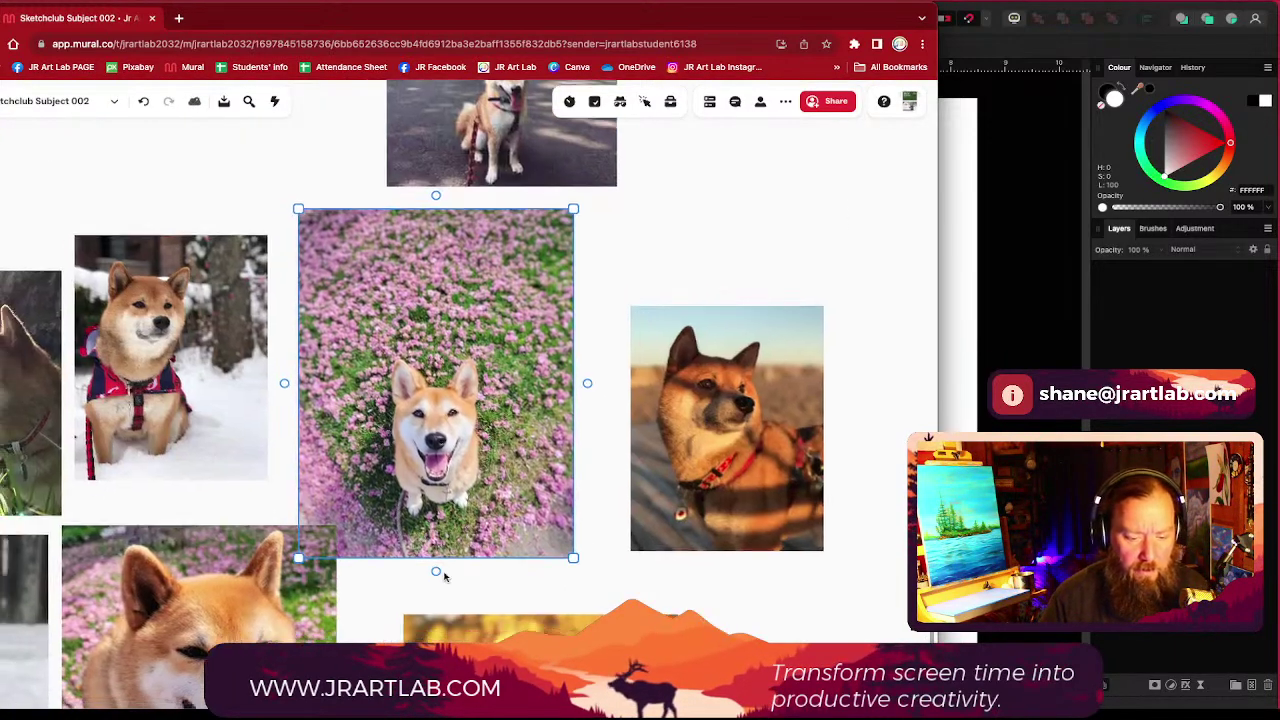
{"action": "scroll", "coordinate": [638, 270], "scroll_direction": "down", "scroll_amount": 3}
{"action": "scroll", "coordinate": [638, 270], "scroll_direction": "down", "scroll_amount": 2}
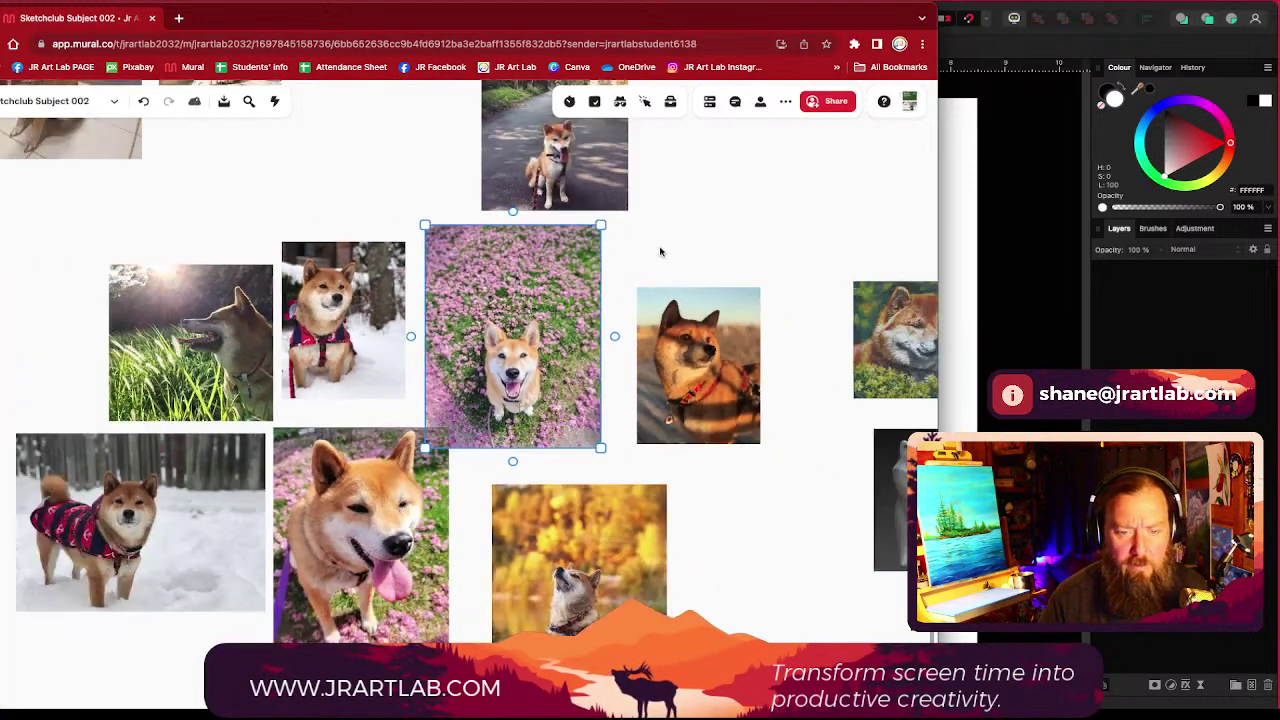
{"action": "scroll", "coordinate": [663, 251], "scroll_direction": "up", "scroll_amount": 2}
{"action": "scroll", "coordinate": [271, 287], "scroll_direction": "up", "scroll_amount": 3}
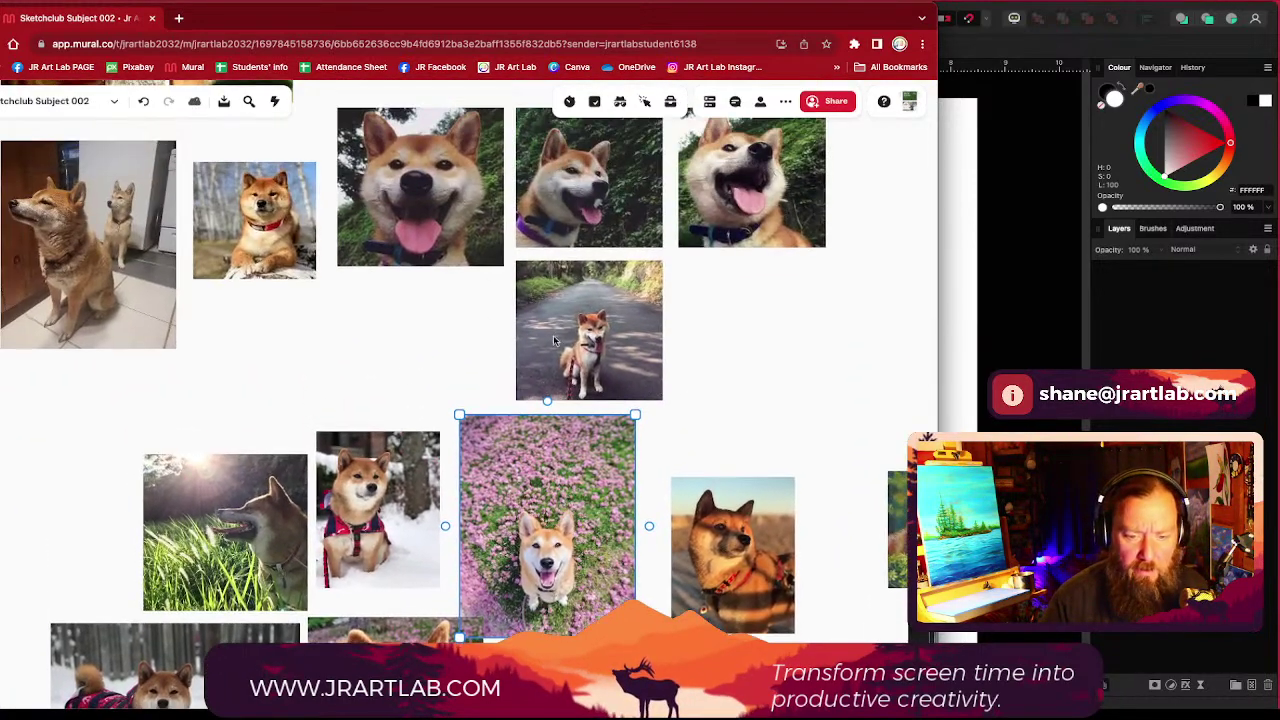
{"action": "scroll", "coordinate": [698, 407], "scroll_direction": "up", "scroll_amount": 3}
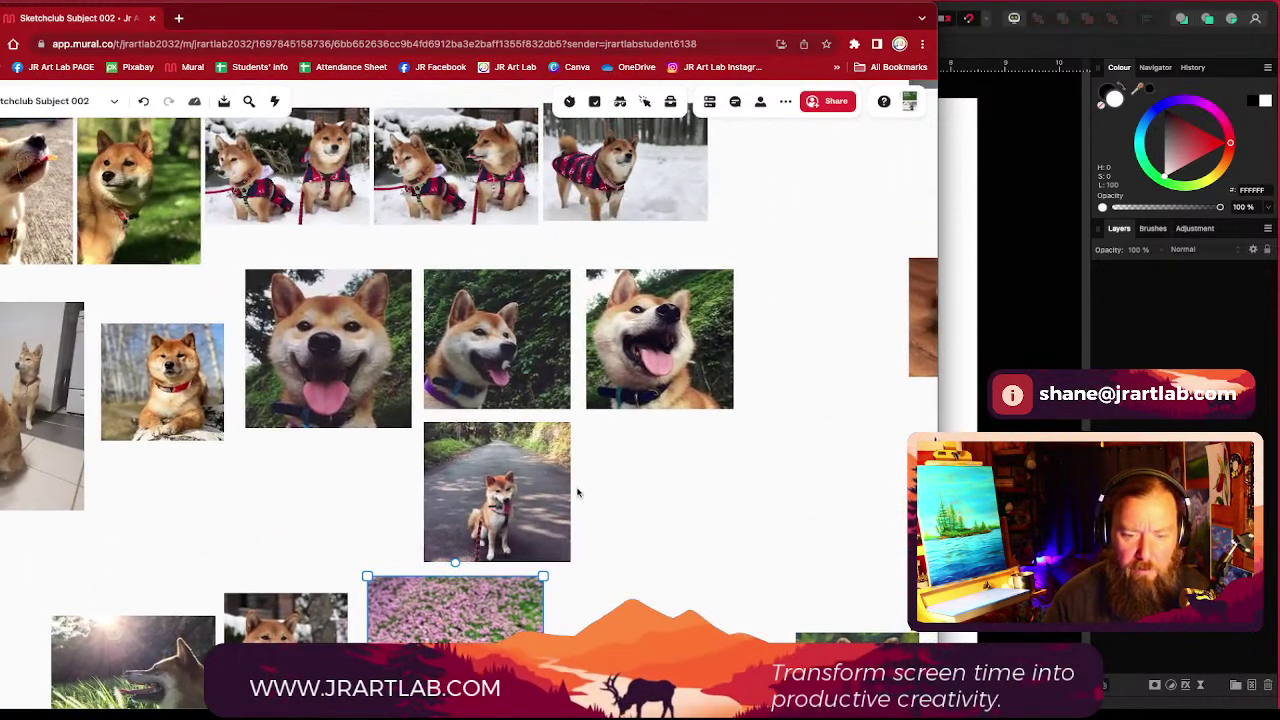
Step: Move the forest road photo up beside the snow photos, and bring the photo of the Shiba on brown fabric closer to the green-bush portraits
{"action": "left_click", "coordinate": [580, 491]}
{"action": "left_click_drag", "start_coordinate": [580, 491], "coordinate": [862, 257]}
{"action": "left_click_drag", "start_coordinate": [922, 358], "coordinate": [773, 383]}
{"action": "left_click_drag", "start_coordinate": [629, 496], "coordinate": [727, 424]}
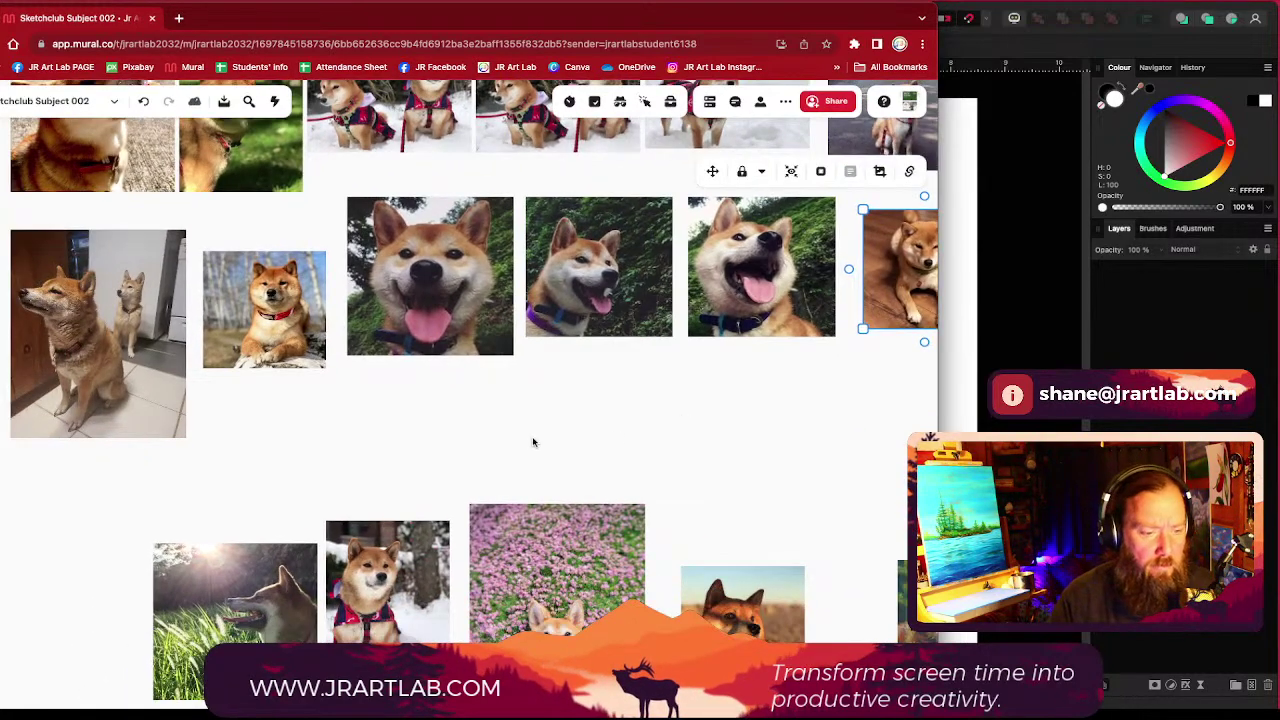
Step: Move the grey 3D model render of the Shiba beside the photo of the Shiba sitting in front of autumn trees
{"action": "scroll", "coordinate": [532, 442], "scroll_direction": "down", "scroll_amount": 3}
{"action": "left_click_drag", "start_coordinate": [531, 443], "coordinate": [470, 169]}
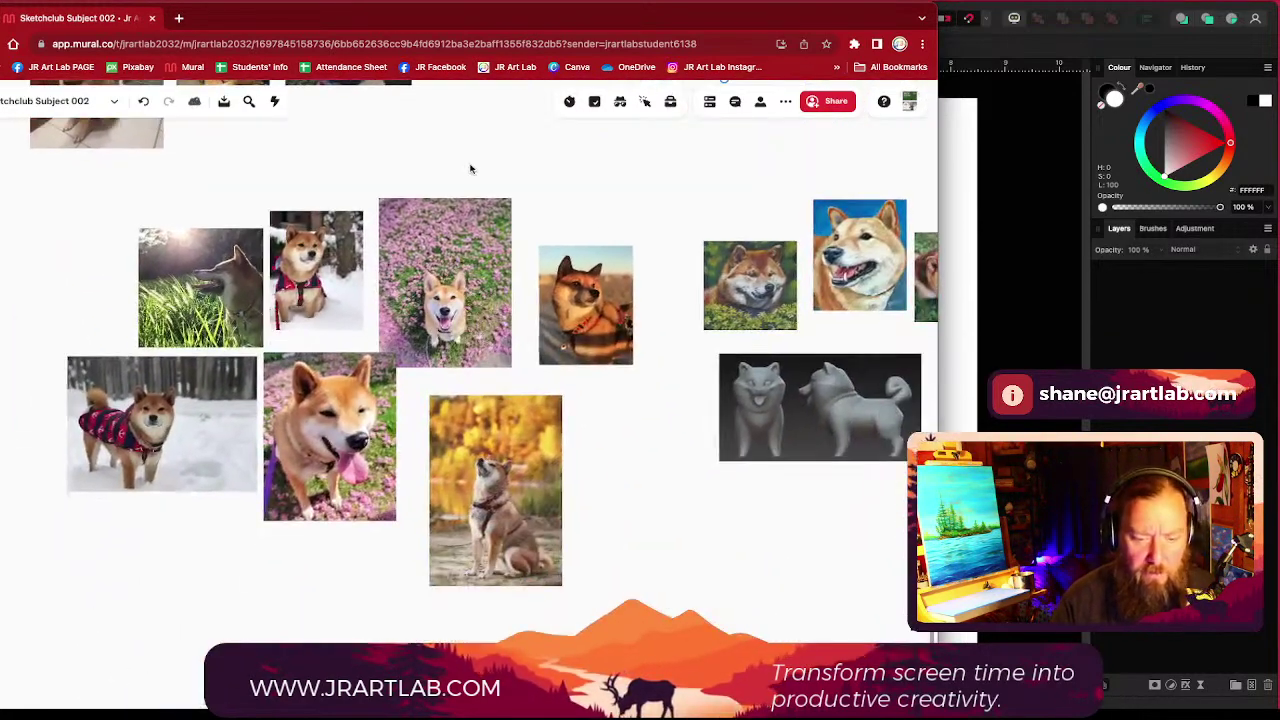
{"action": "left_click_drag", "start_coordinate": [794, 410], "coordinate": [652, 448]}
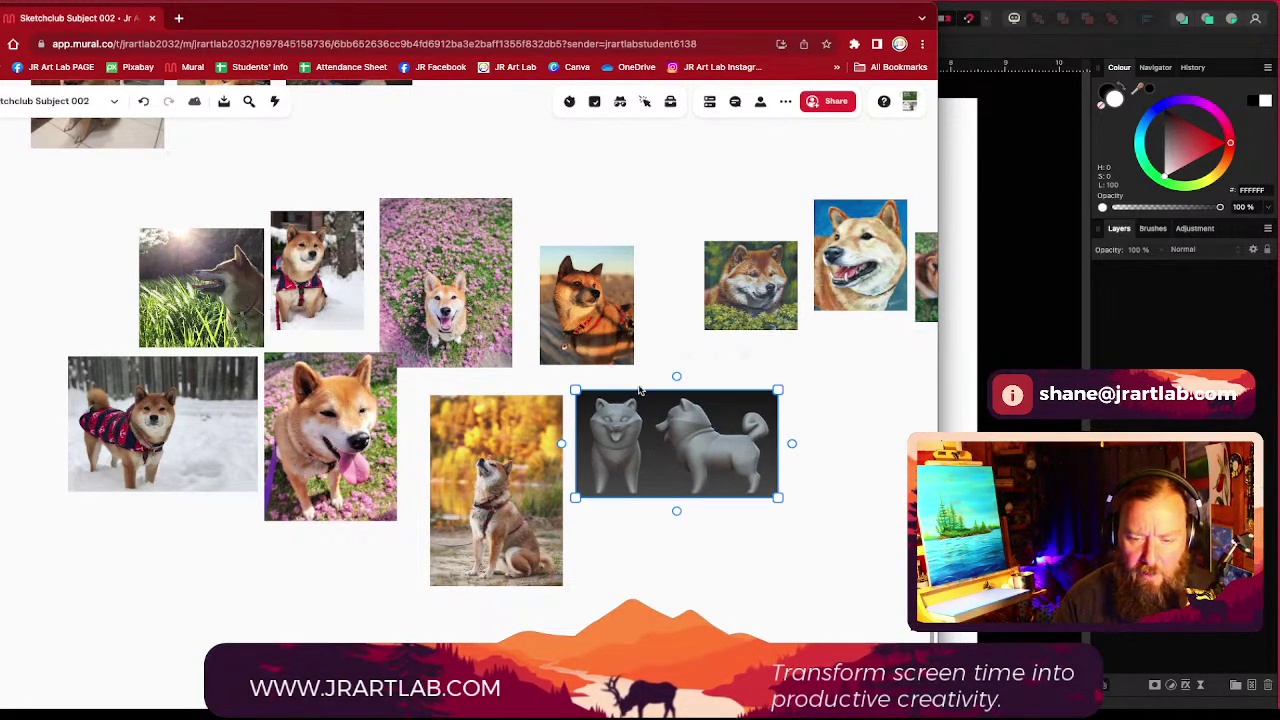
Step: Fit the shrunken pink-flower close-up and the autumn photo under the upper row, and enlarge the sunset beach photo beside it to about 971 × 1295 px
{"action": "left_click_drag", "start_coordinate": [520, 434], "coordinate": [493, 418]}
{"action": "left_click_drag", "start_coordinate": [412, 412], "coordinate": [358, 440]}
{"action": "left_click_drag", "start_coordinate": [393, 540], "coordinate": [371, 516]}
{"action": "left_click_drag", "start_coordinate": [324, 481], "coordinate": [400, 470]}
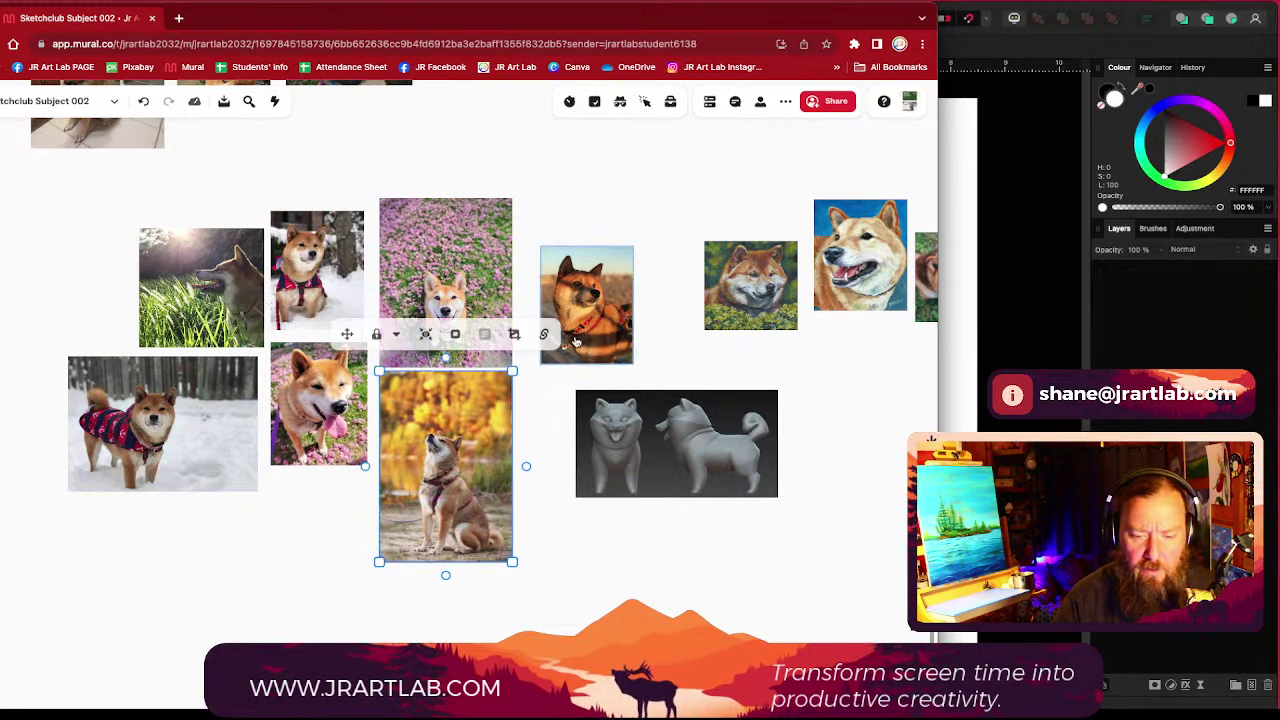
{"action": "left_click_drag", "start_coordinate": [568, 342], "coordinate": [549, 345]}
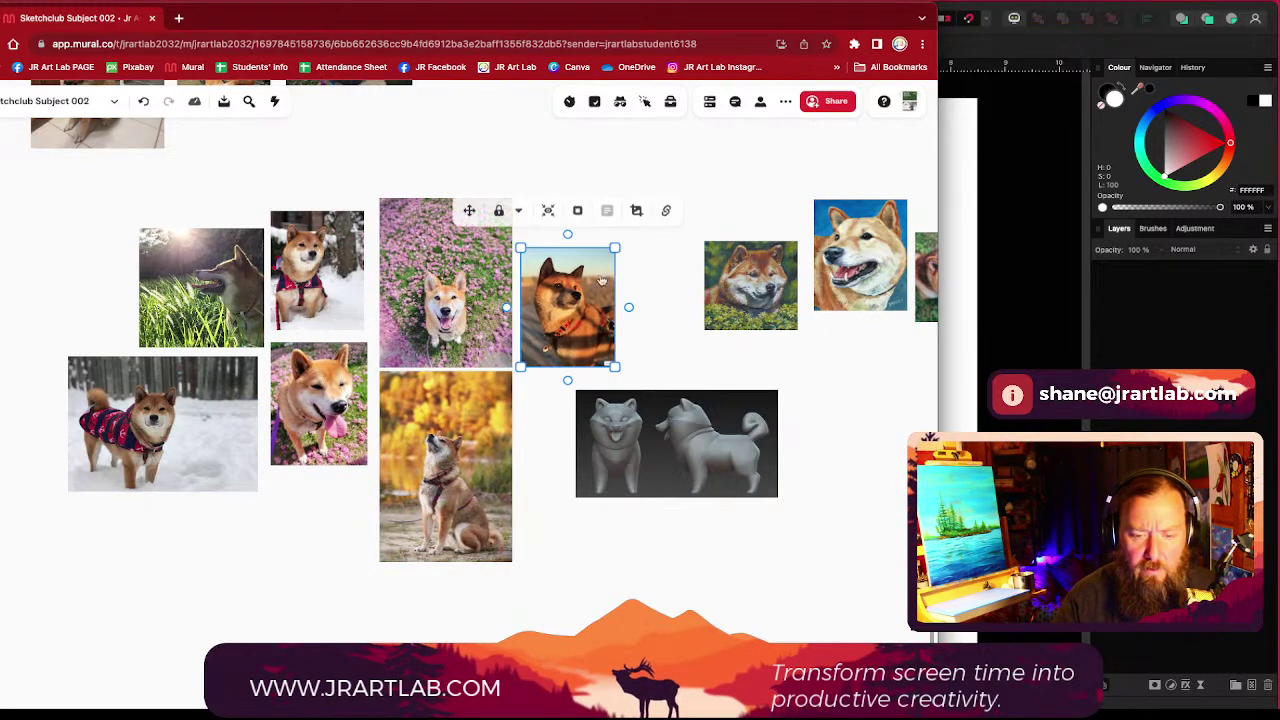
{"action": "left_click_drag", "start_coordinate": [613, 249], "coordinate": [661, 209]}
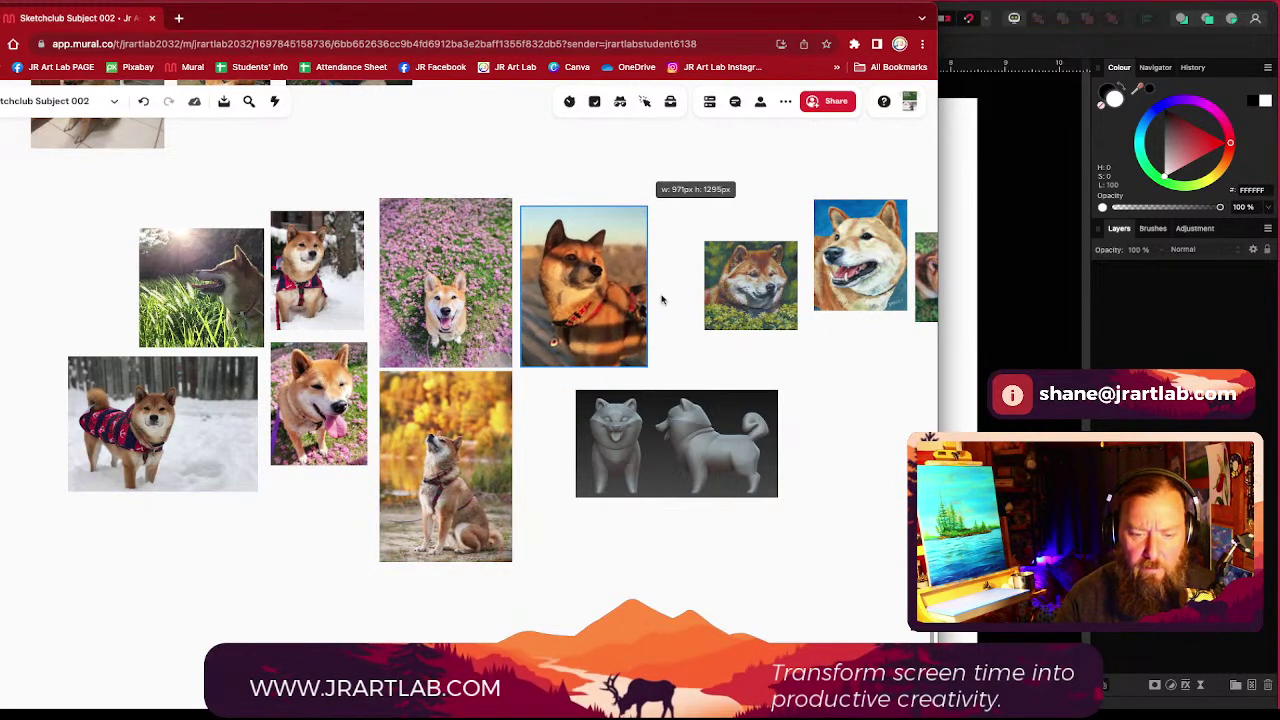
Step: Move the grey 3D render, the green-garden painting and the open-mouthed blue-background painting into the space below the photo cluster
{"action": "left_click_drag", "start_coordinate": [650, 428], "coordinate": [180, 546]}
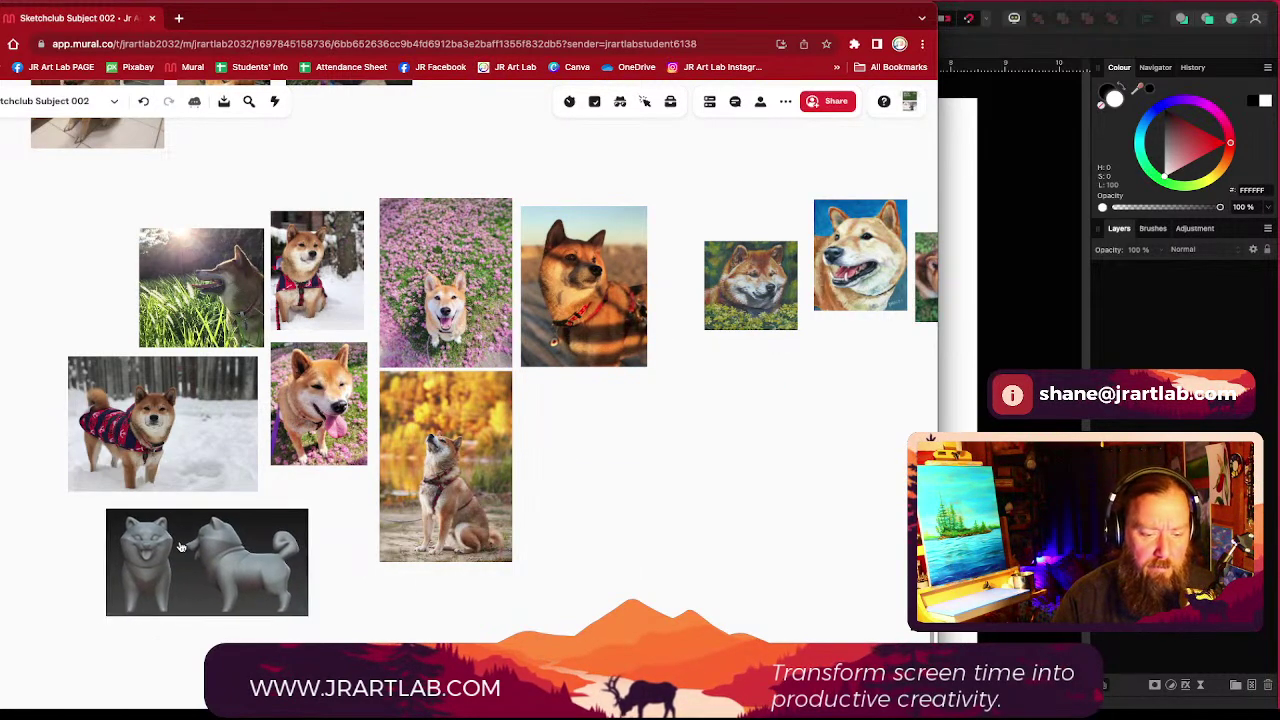
{"action": "mouse_move", "coordinate": [750, 290]}
{"action": "left_mouse_down"}
{"action": "mouse_move", "coordinate": [606, 553]}
{"action": "mouse_move", "coordinate": [399, 630]}
{"action": "left_mouse_up"}
{"action": "left_click_drag", "start_coordinate": [511, 627], "coordinate": [545, 503]}
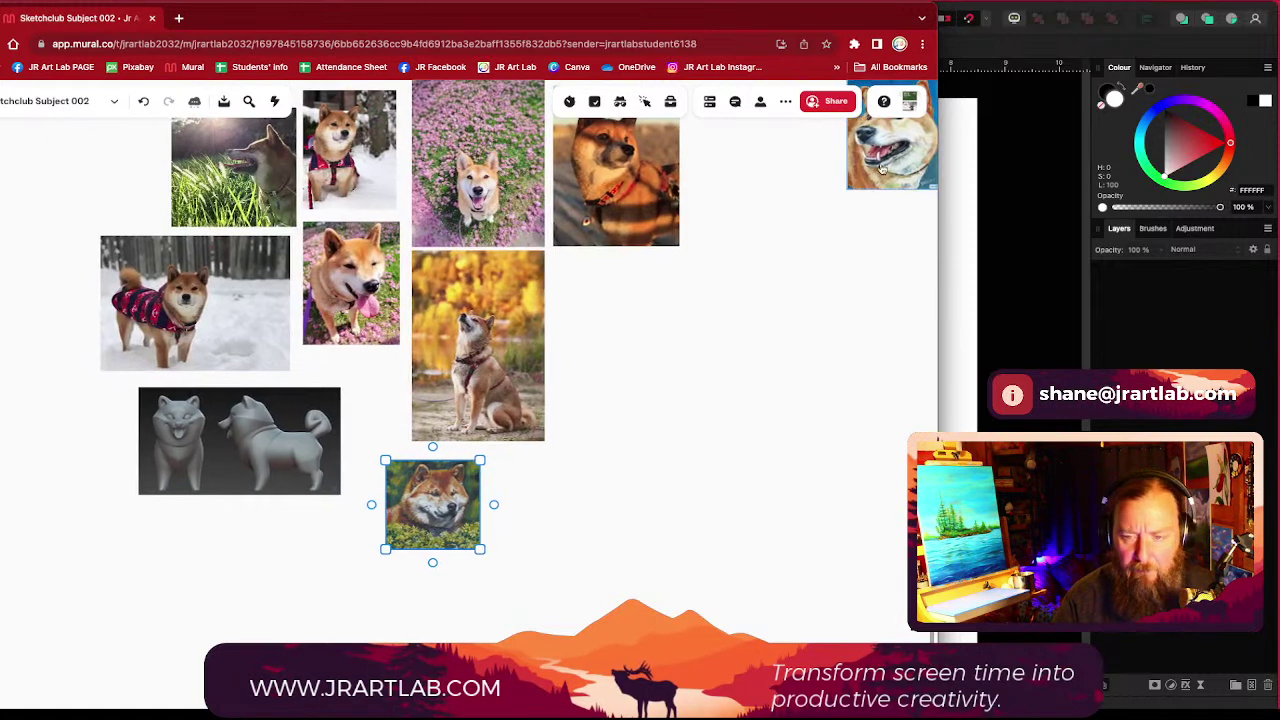
{"action": "mouse_move", "coordinate": [880, 168]}
{"action": "left_mouse_down"}
{"action": "mouse_move", "coordinate": [441, 551]}
{"action": "mouse_move", "coordinate": [335, 598]}
{"action": "mouse_move", "coordinate": [264, 587]}
{"action": "left_mouse_up"}
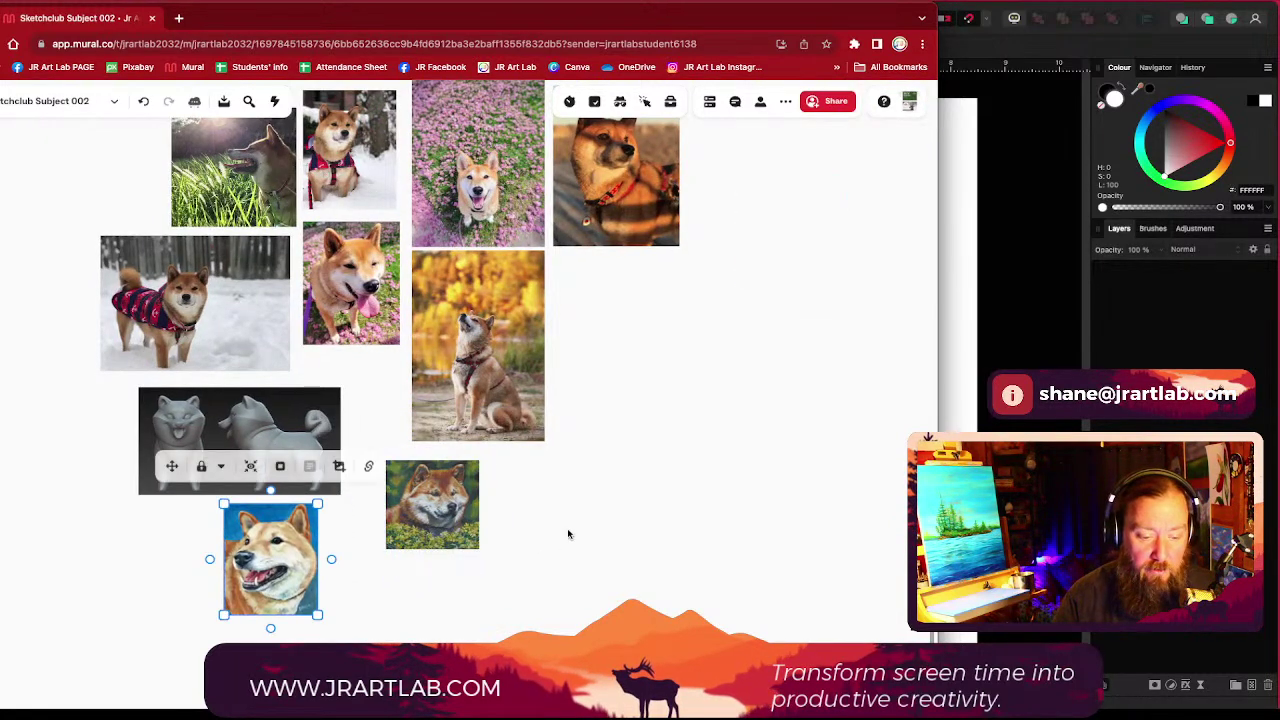
Step: Place the snowy blue painted portrait directly under the sunset beach photo and enlarge it to the same width
{"action": "left_click_drag", "start_coordinate": [635, 490], "coordinate": [369, 501]}
{"action": "scroll", "coordinate": [529, 451], "scroll_direction": "down", "scroll_amount": 3}
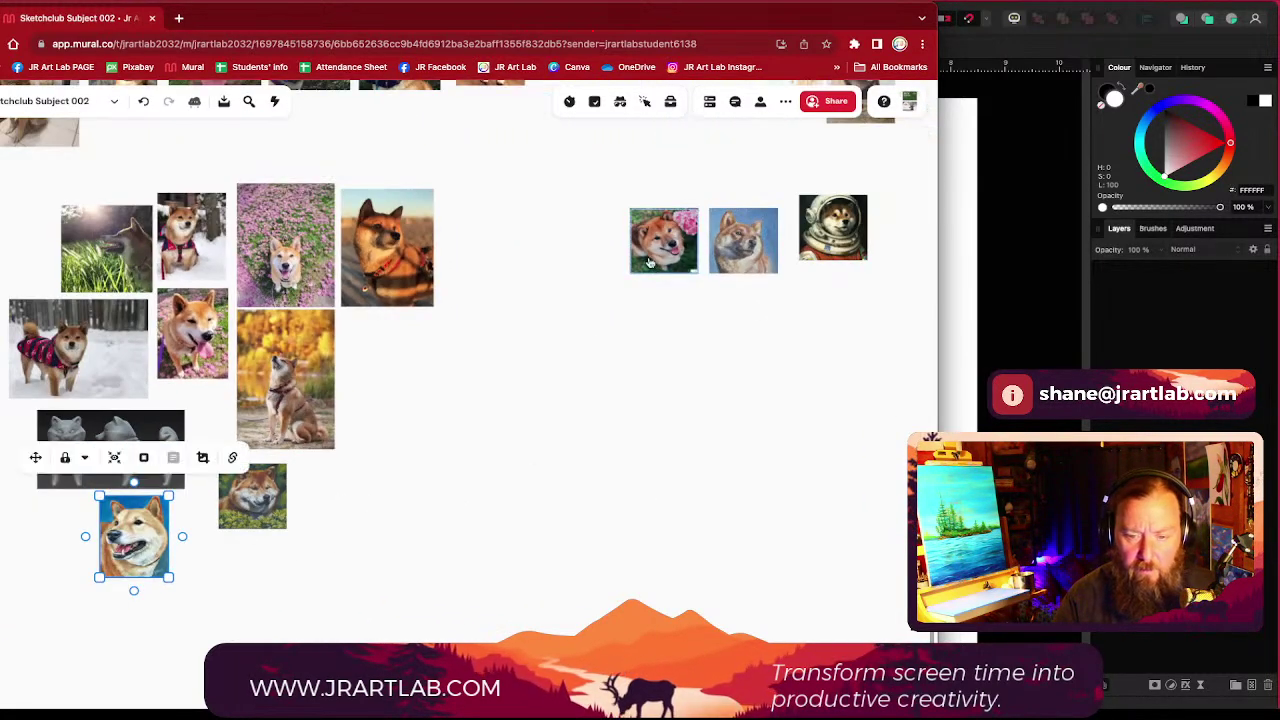
{"action": "left_click_drag", "start_coordinate": [743, 242], "coordinate": [455, 427]}
{"action": "left_click", "coordinate": [377, 349]}
{"action": "left_click_drag", "start_coordinate": [440, 418], "coordinate": [433, 403]}
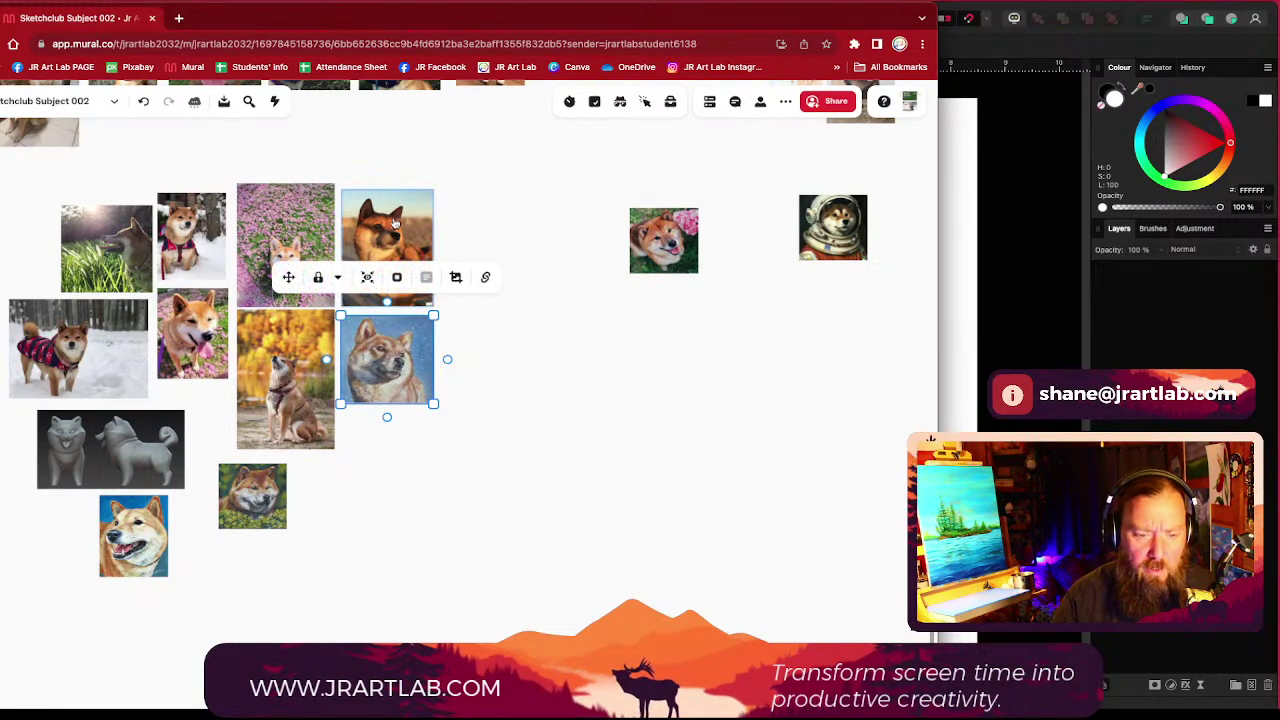
{"action": "left_click", "coordinate": [398, 226]}
{"action": "left_click", "coordinate": [404, 366]}
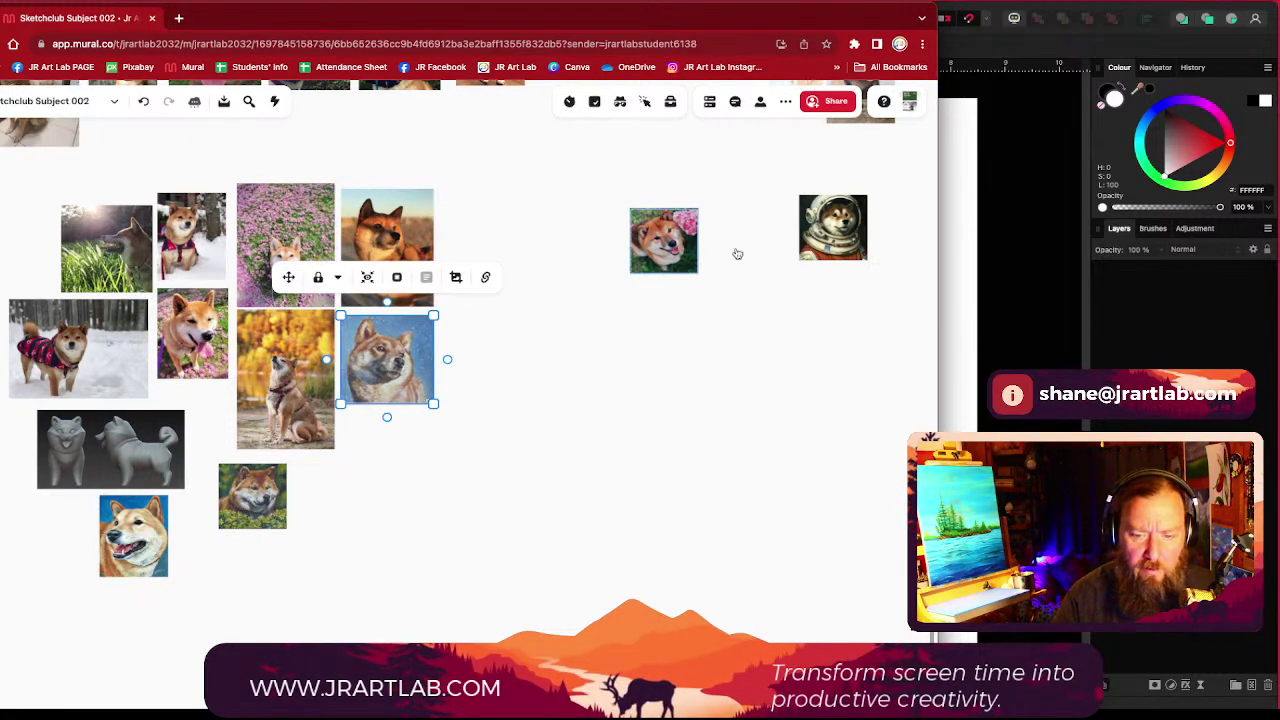
Step: Bring the astronaut Shiba down beside the blue-background painting, and enlarge the green-garden painting underneath the snowy blue portrait
{"action": "left_click_drag", "start_coordinate": [822, 236], "coordinate": [216, 582]}
{"action": "left_click_drag", "start_coordinate": [269, 464], "coordinate": [384, 434]}
{"action": "mouse_move", "coordinate": [420, 488]}
{"action": "left_mouse_down"}
{"action": "mouse_move", "coordinate": [446, 512]}
{"action": "mouse_move", "coordinate": [436, 500]}
{"action": "left_mouse_up"}
Step: Replace the autumn photo under the pink-flower photo with the enlarged pink-blossom Shiba image, and put the standing plaid-coat snow photo beneath it
{"action": "left_click_drag", "start_coordinate": [673, 236], "coordinate": [338, 527]}
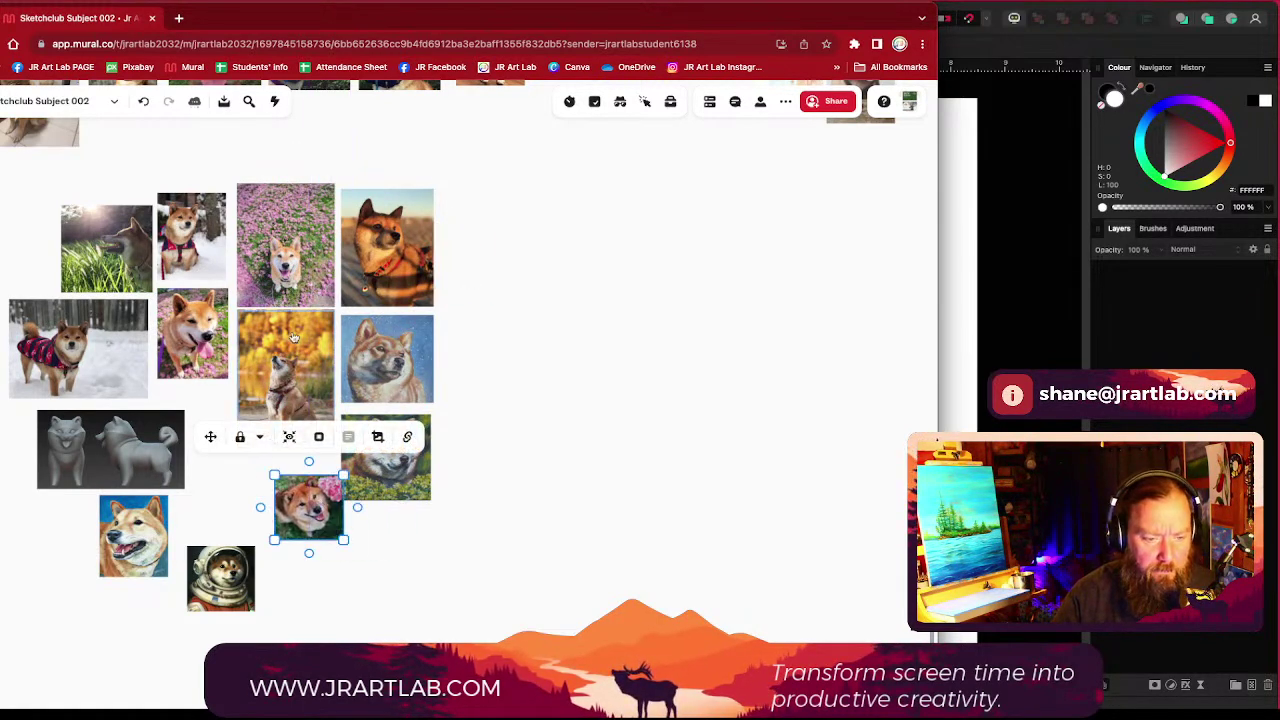
{"action": "left_click_drag", "start_coordinate": [285, 397], "coordinate": [15, 581]}
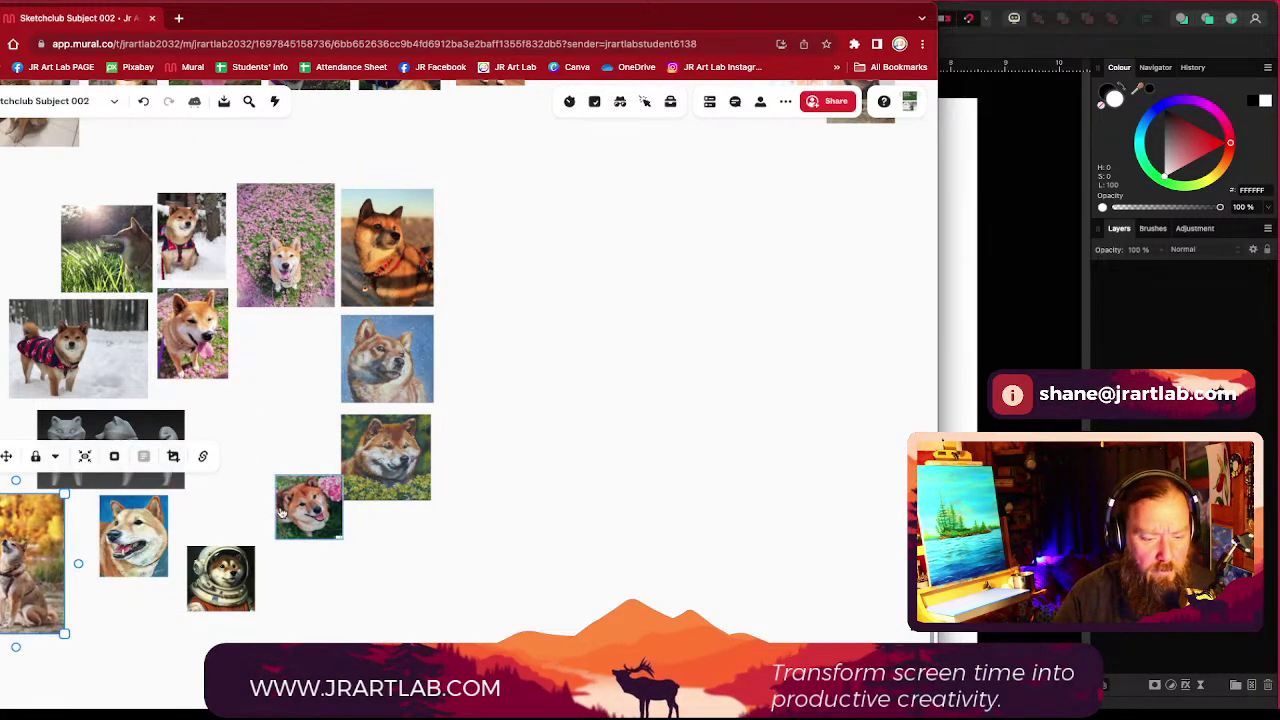
{"action": "left_click_drag", "start_coordinate": [294, 516], "coordinate": [297, 474]}
{"action": "left_click", "coordinate": [248, 485]}
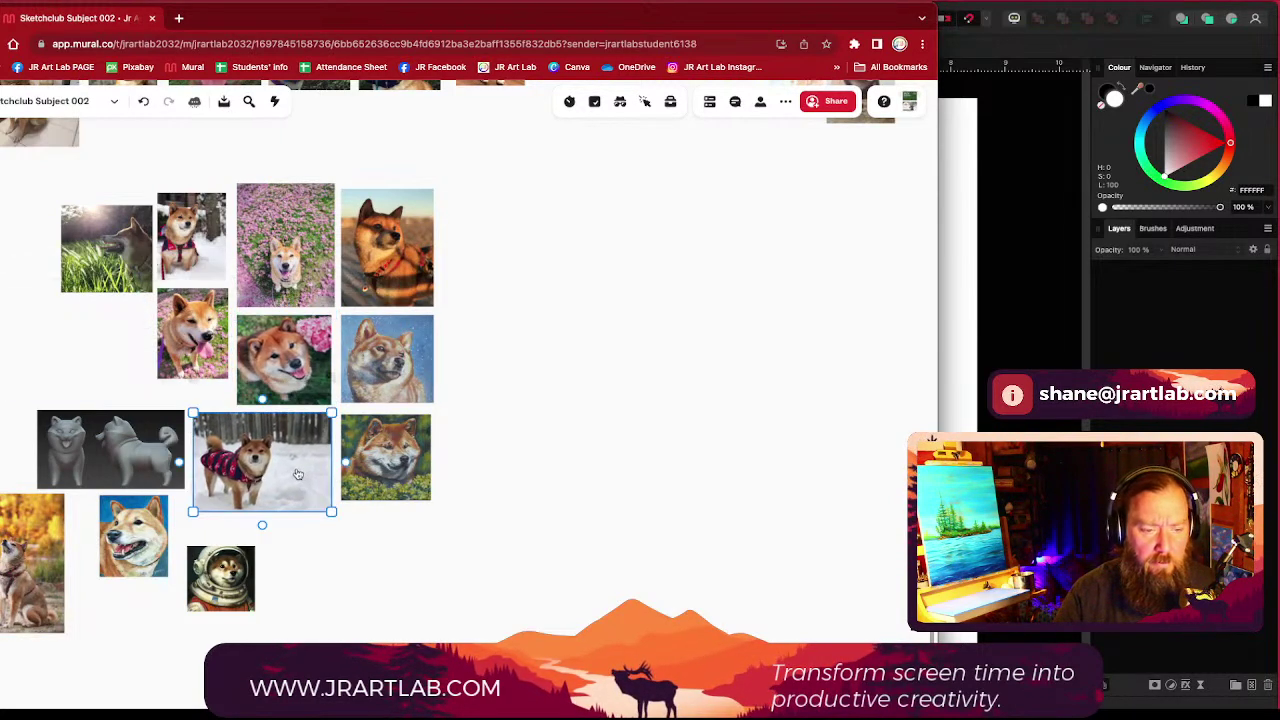
Step: Move the photo of the Shiba sitting in snow below the green-garden painting and enlarge it to the column's width
{"action": "left_click_drag", "start_coordinate": [202, 233], "coordinate": [399, 560]}
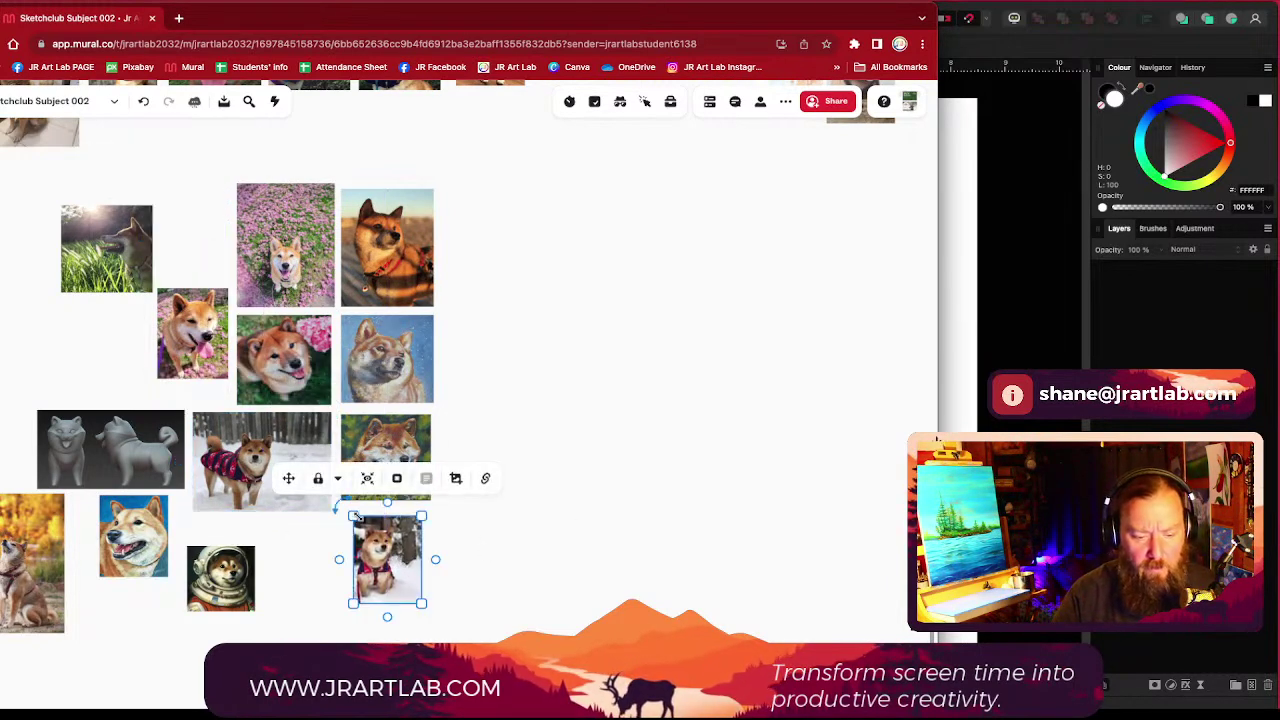
{"action": "mouse_move", "coordinate": [355, 515]}
{"action": "left_mouse_down"}
{"action": "mouse_move", "coordinate": [322, 508]}
{"action": "mouse_move", "coordinate": [352, 514]}
{"action": "mouse_move", "coordinate": [345, 506]}
{"action": "left_mouse_up"}
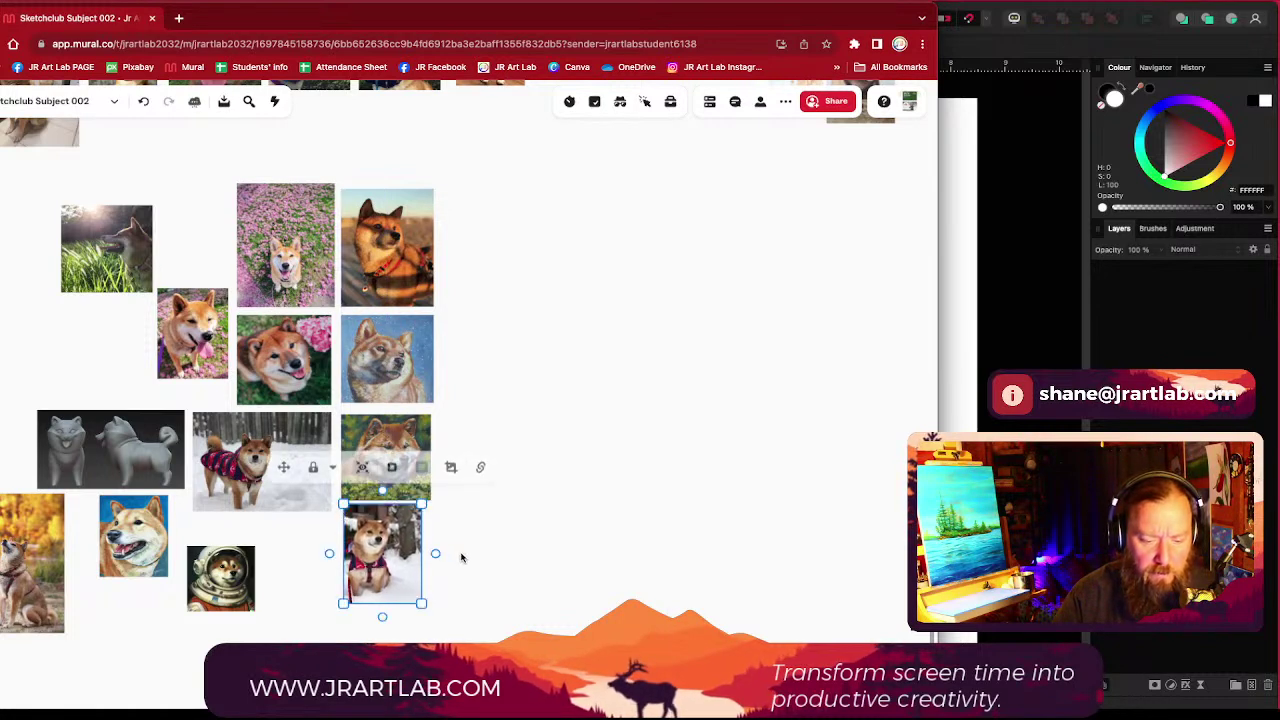
{"action": "left_click", "coordinate": [423, 608]}
{"action": "left_click", "coordinate": [407, 589]}
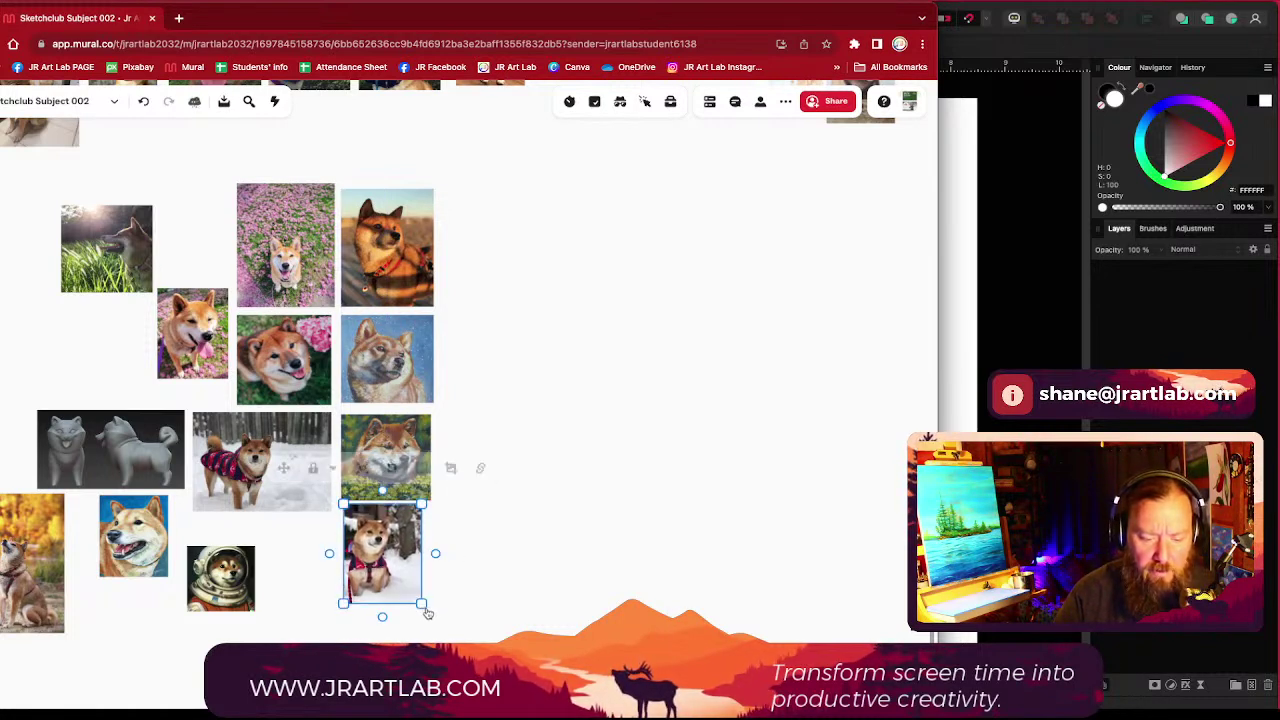
{"action": "left_click_drag", "start_coordinate": [413, 585], "coordinate": [413, 591]}
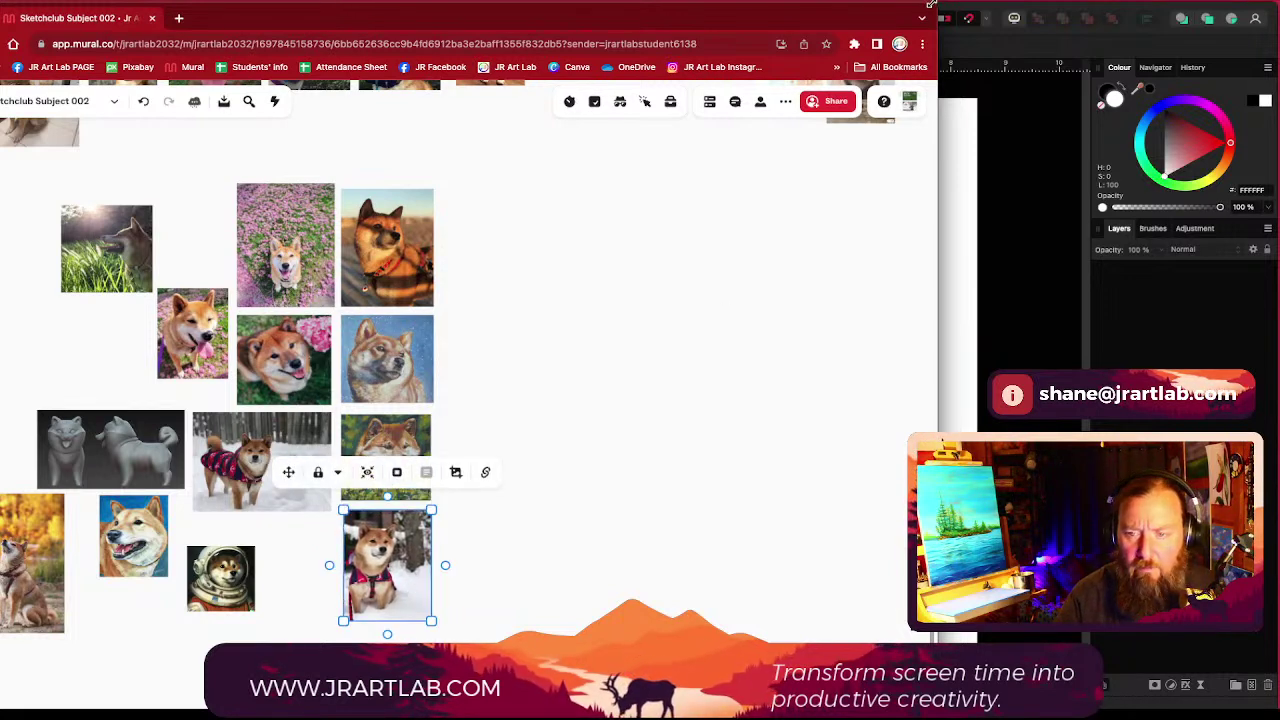
Step: Narrow the browser window to uncover the drawing canvas, and pull the grassy profile photo and the astronaut Shiba in against the cluster
{"action": "left_click_drag", "start_coordinate": [866, 7], "coordinate": [492, 12]}
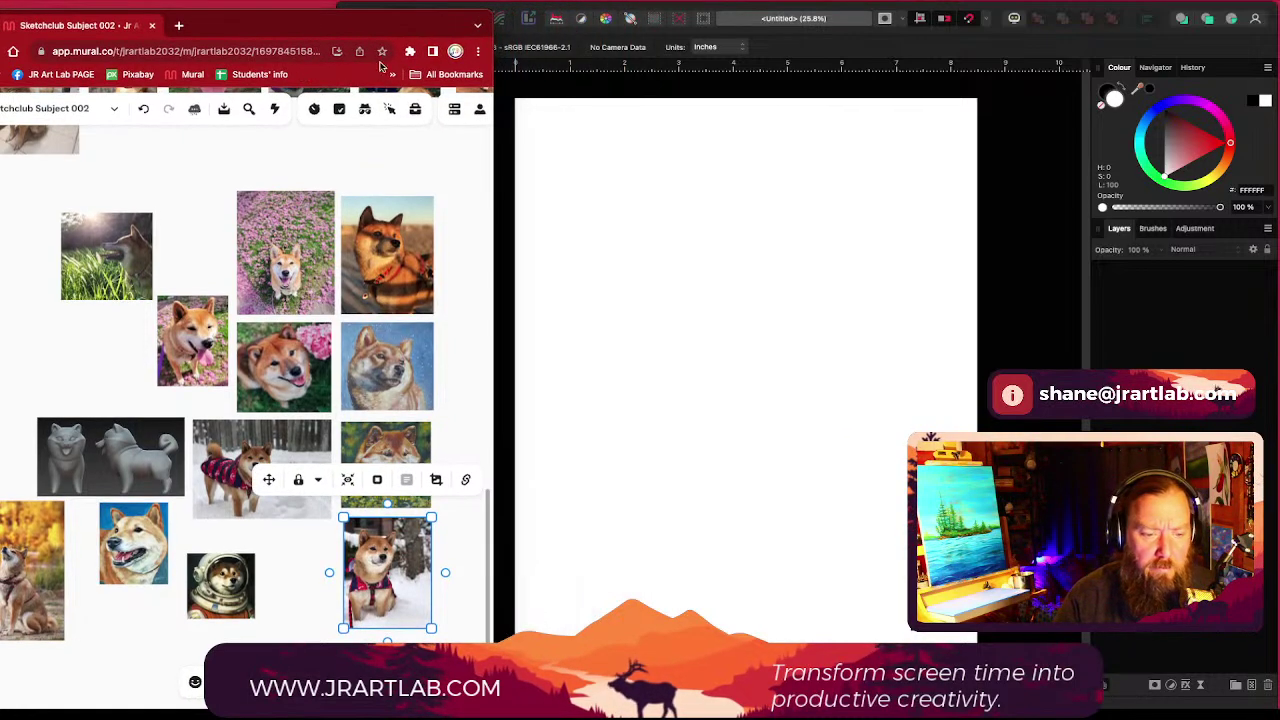
{"action": "left_click_drag", "start_coordinate": [120, 261], "coordinate": [187, 243]}
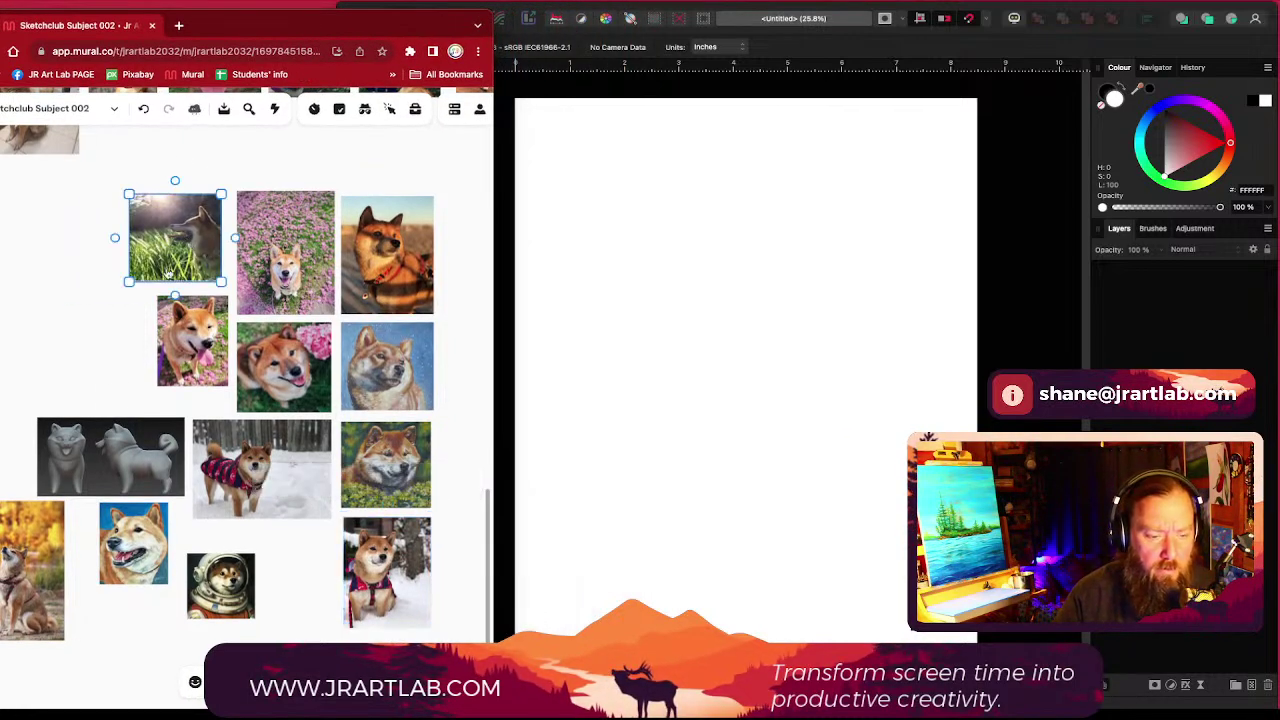
{"action": "left_click_drag", "start_coordinate": [220, 585], "coordinate": [110, 317]}
Step: Move the grey 3D render under the plaid-coat snow photo, with the autumn photo beside it and the blue-background painting above the autumn photo
{"action": "left_click_drag", "start_coordinate": [117, 446], "coordinate": [266, 555]}
{"action": "left_click", "coordinate": [136, 542]}
{"action": "left_click_drag", "start_coordinate": [136, 542], "coordinate": [147, 430]}
{"action": "left_click", "coordinate": [29, 553]}
{"action": "left_click_drag", "start_coordinate": [29, 553], "coordinate": [145, 537]}
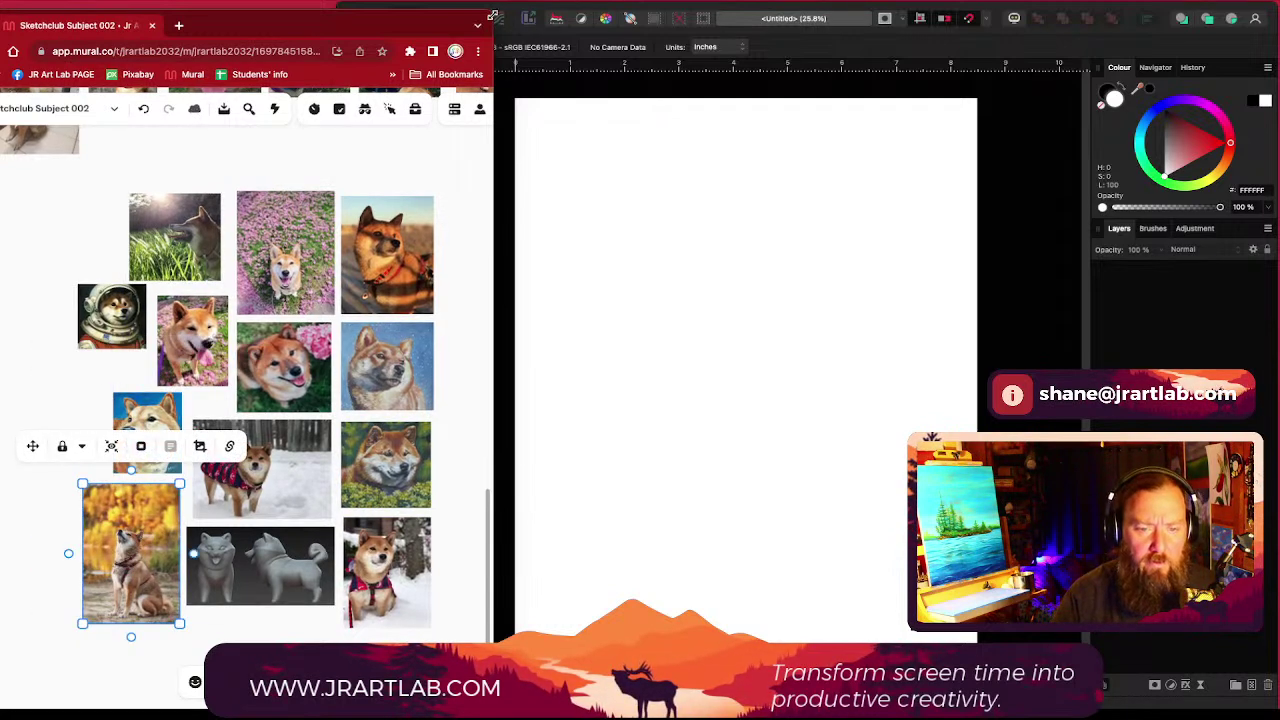
Step: Narrow the browser window further so it ends just past the outer column of reference images
{"action": "left_click_drag", "start_coordinate": [492, 16], "coordinate": [442, 9]}
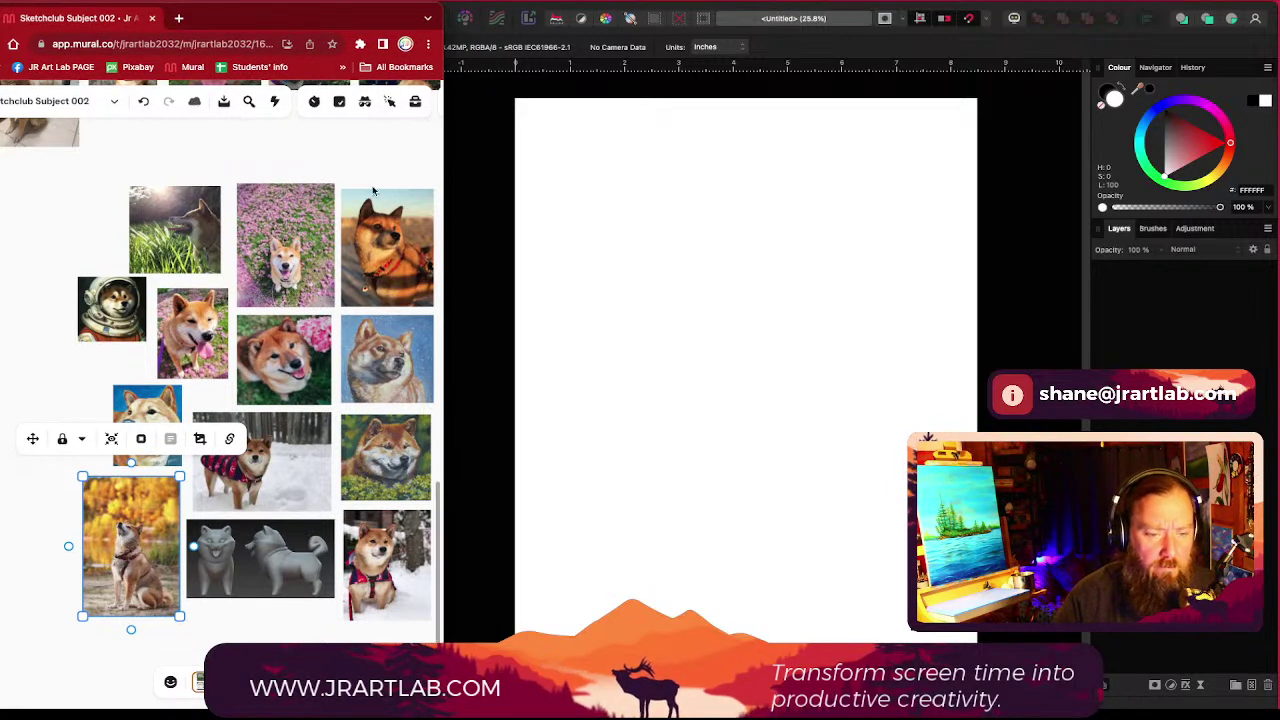
{"action": "left_click_drag", "start_coordinate": [366, 171], "coordinate": [291, 157]}
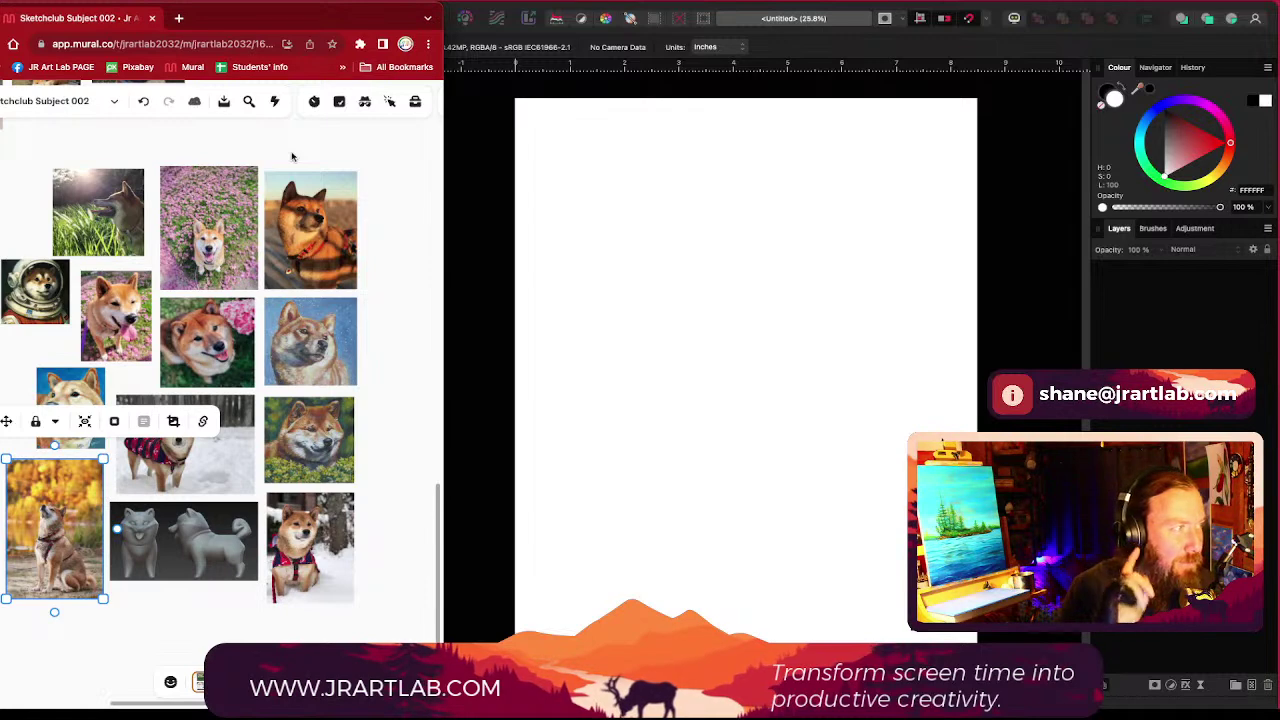
Step: Switch to Affinity Photo and add four empty groups to the blank document, then select the lowest one
{"action": "left_click", "coordinate": [661, 71]}
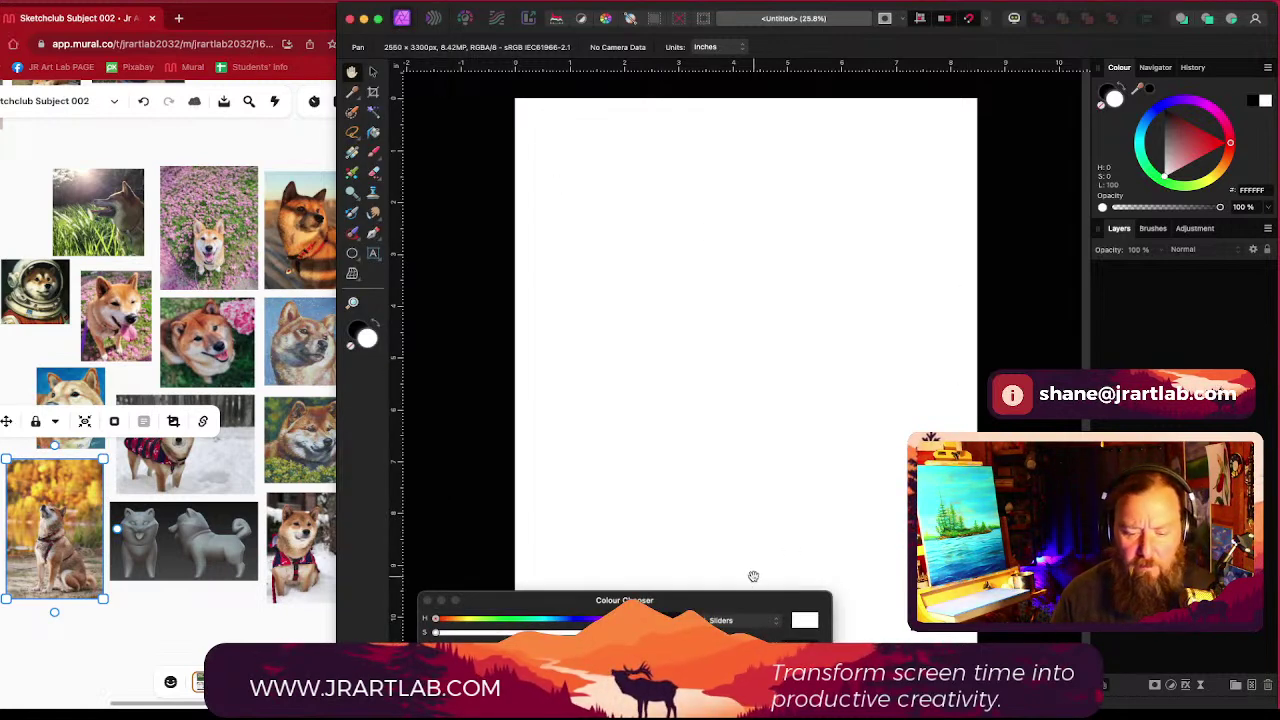
{"action": "left_click", "coordinate": [1237, 687]}
{"action": "left_click", "coordinate": [1235, 686]}
{"action": "left_click", "coordinate": [1235, 686]}
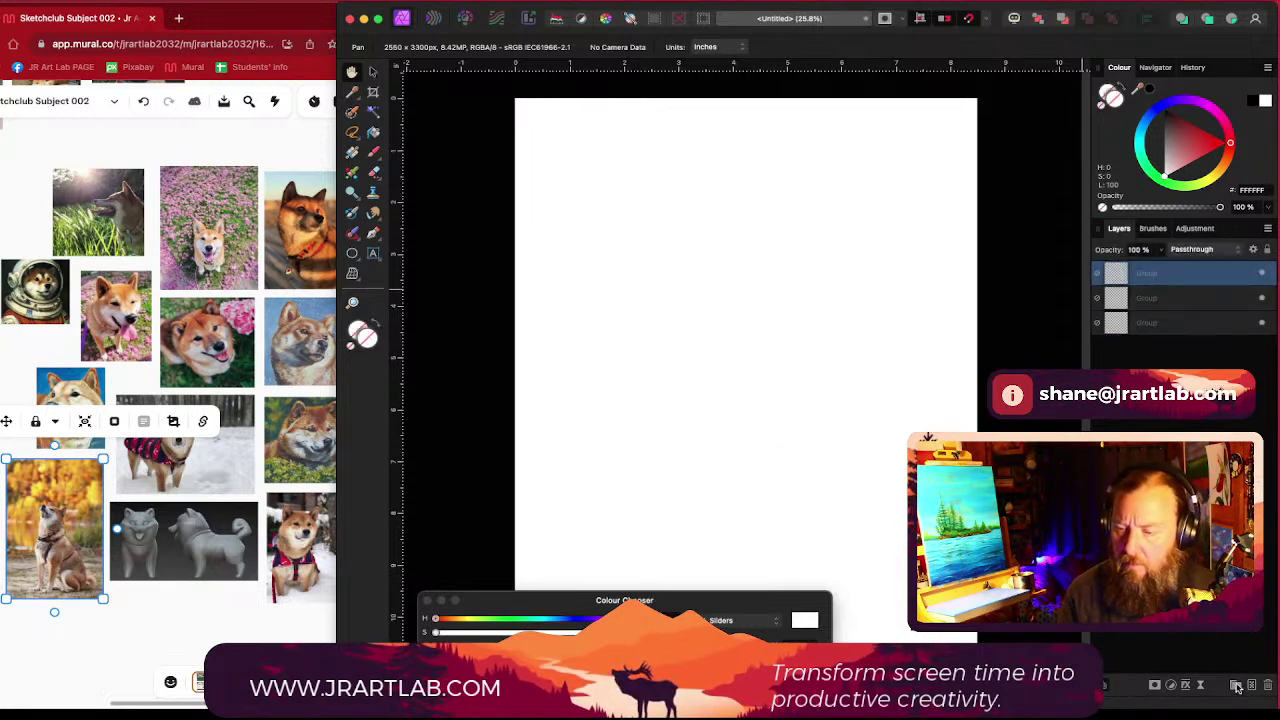
{"action": "left_click", "coordinate": [1235, 686]}
{"action": "left_click", "coordinate": [1149, 356]}
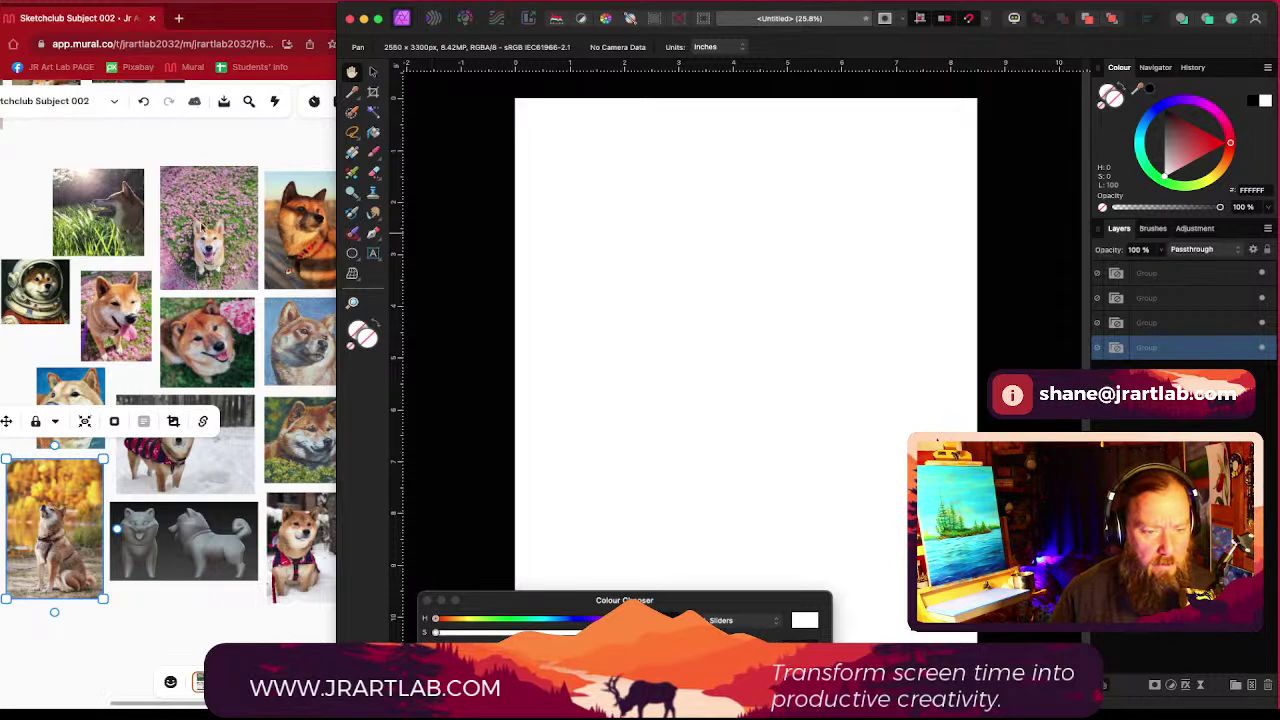
Step: Switch back to the mural, narrow its window clear of the drawing tools, and frame the sunset beach photo and the snowy blue portrait
{"action": "left_click", "coordinate": [271, 158]}
{"action": "left_click_drag", "start_coordinate": [266, 153], "coordinate": [174, 166]}
{"action": "scroll", "coordinate": [209, 197], "scroll_direction": "up", "scroll_amount": 2}
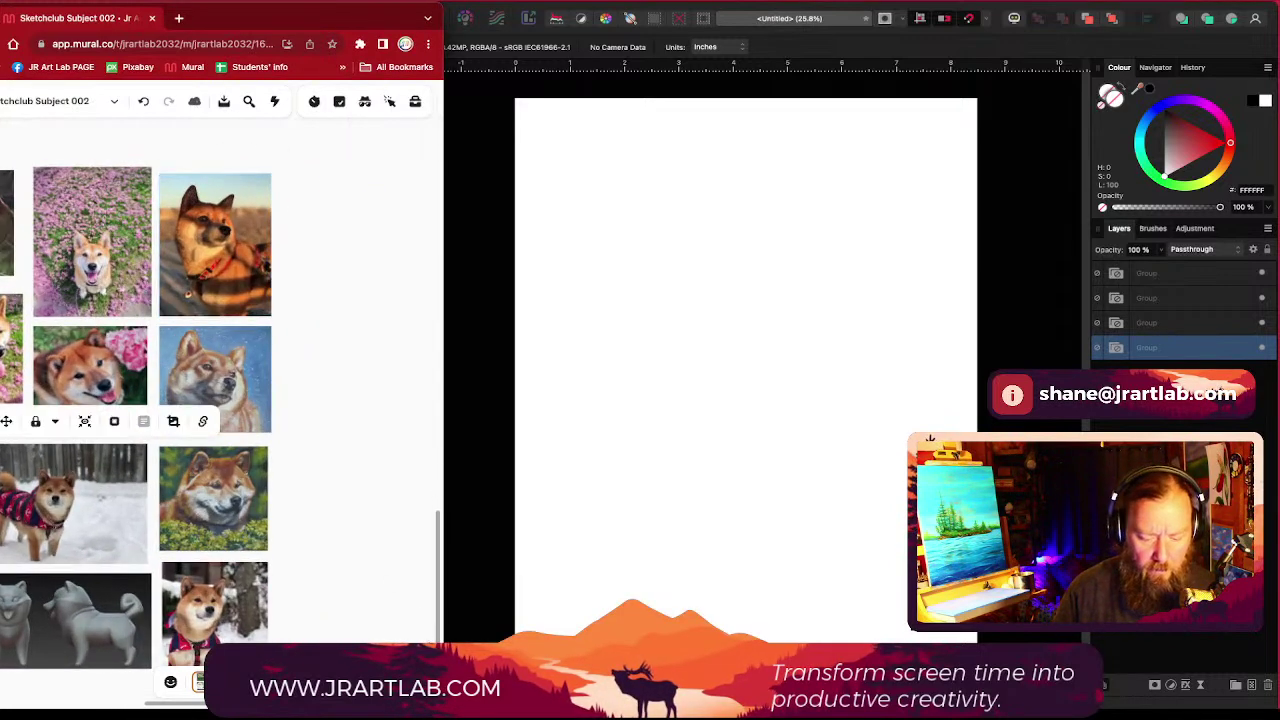
{"action": "left_click_drag", "start_coordinate": [443, 611], "coordinate": [366, 611]}
{"action": "left_click_drag", "start_coordinate": [371, 70], "coordinate": [341, 72]}
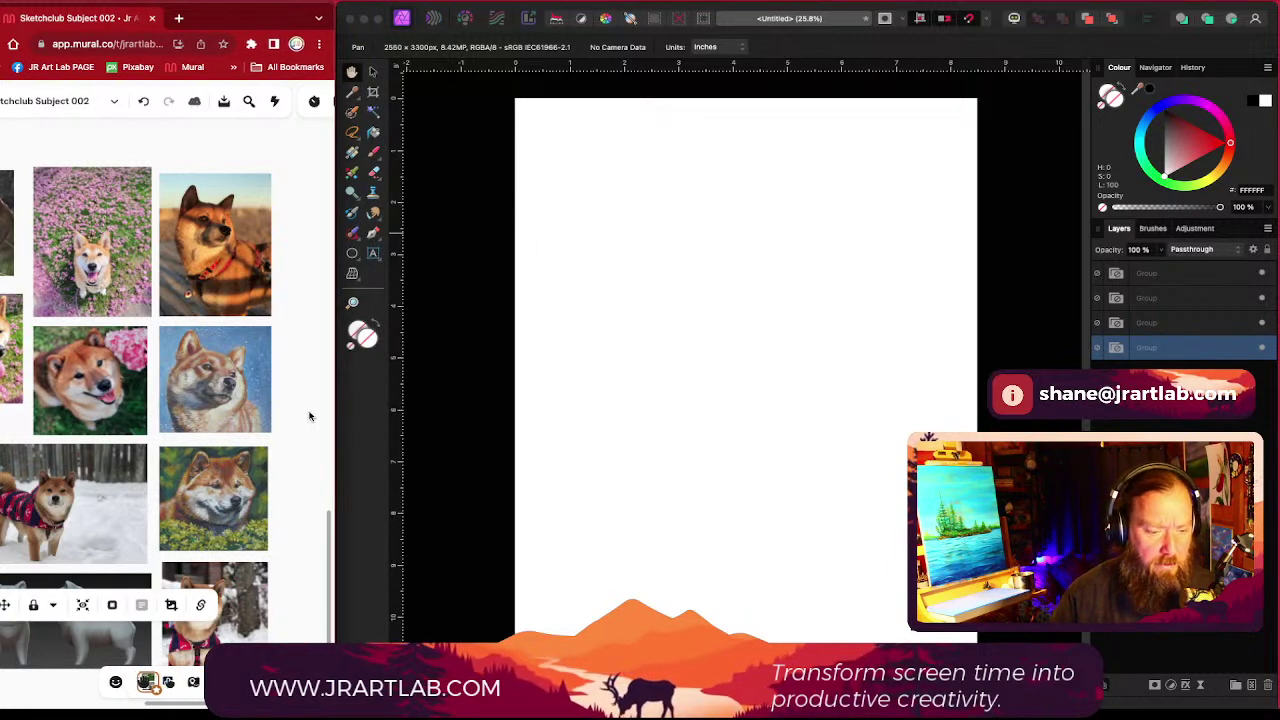
{"action": "scroll", "coordinate": [280, 370], "scroll_direction": "up", "scroll_amount": 5}
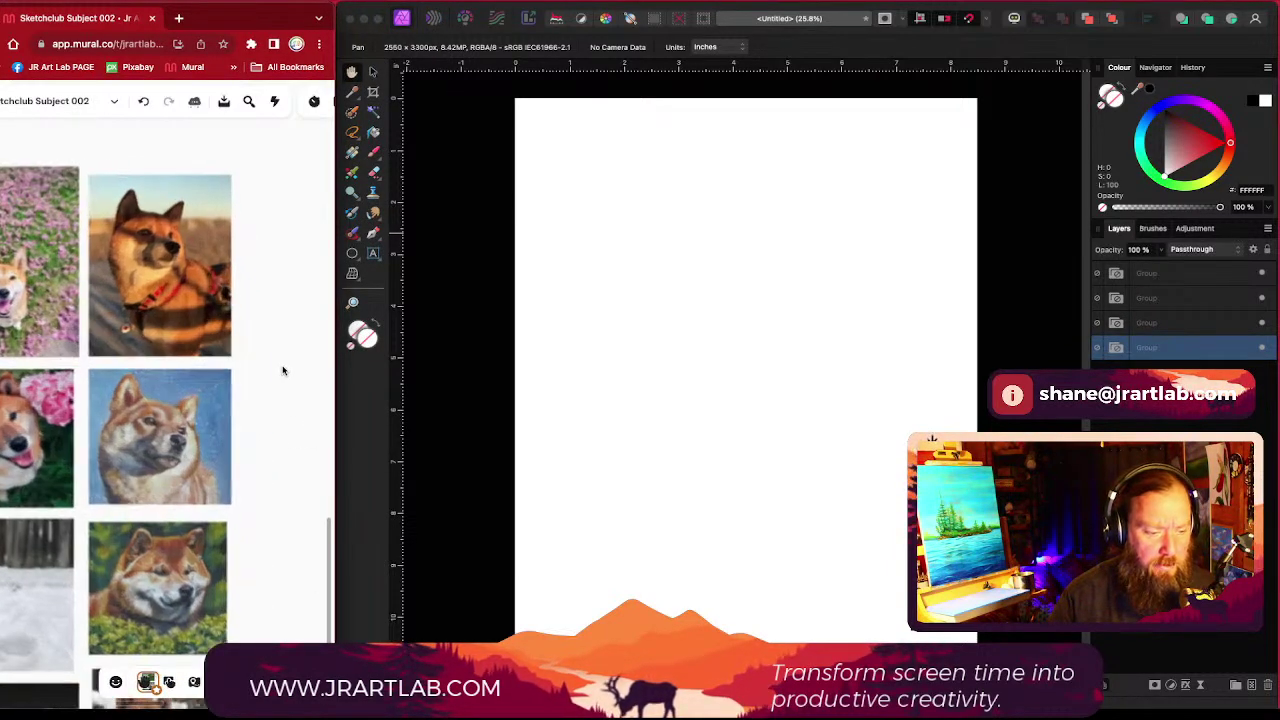
{"action": "scroll", "coordinate": [289, 417], "scroll_direction": "up", "scroll_amount": 3}
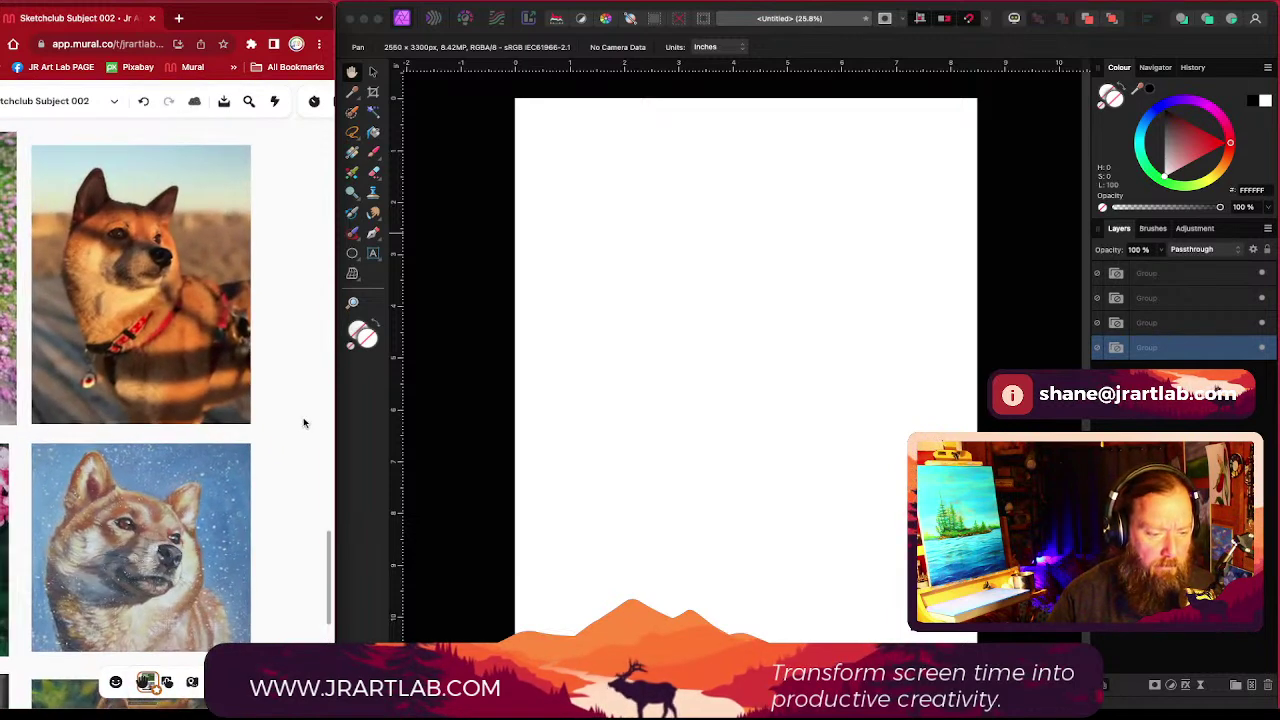
{"action": "scroll", "coordinate": [295, 446], "scroll_direction": "up", "scroll_amount": 2}
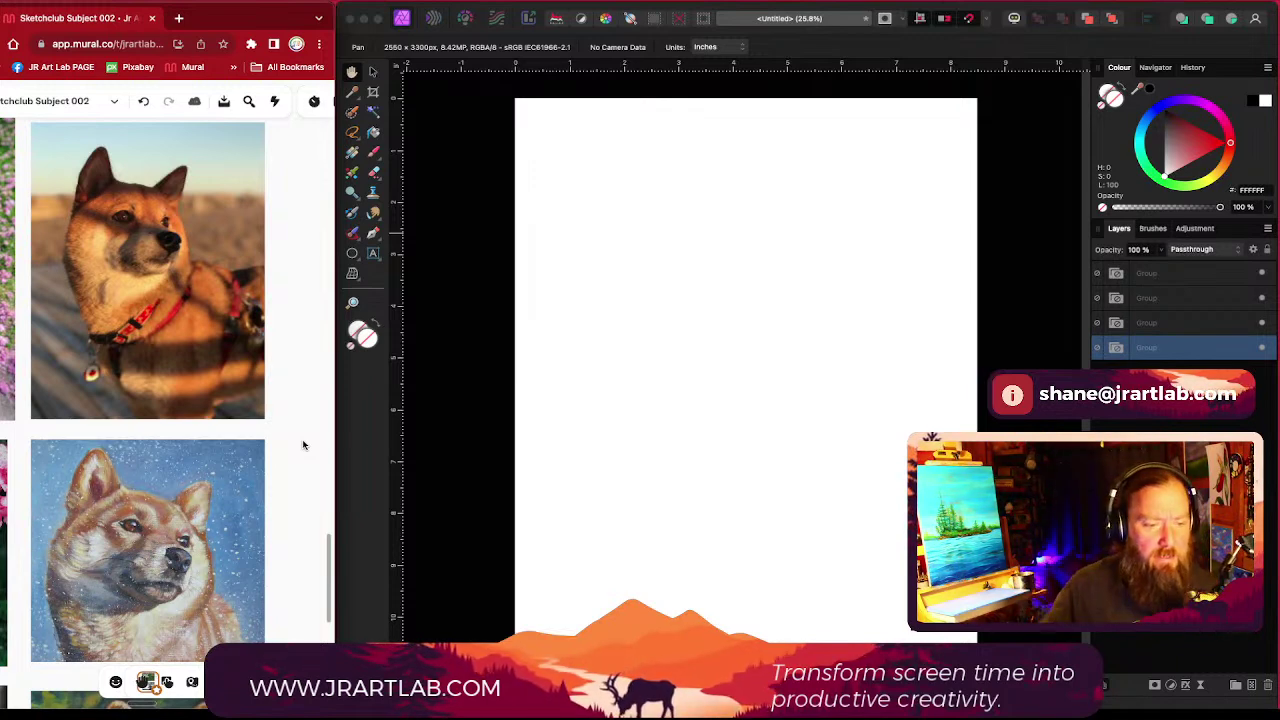
Step: Return to Affinity Photo, reposition the blank page, and delete the extra empty groups starting with the lowest one
{"action": "left_click", "coordinate": [617, 555]}
{"action": "scroll", "coordinate": [760, 412], "scroll_direction": "up", "scroll_amount": 2}
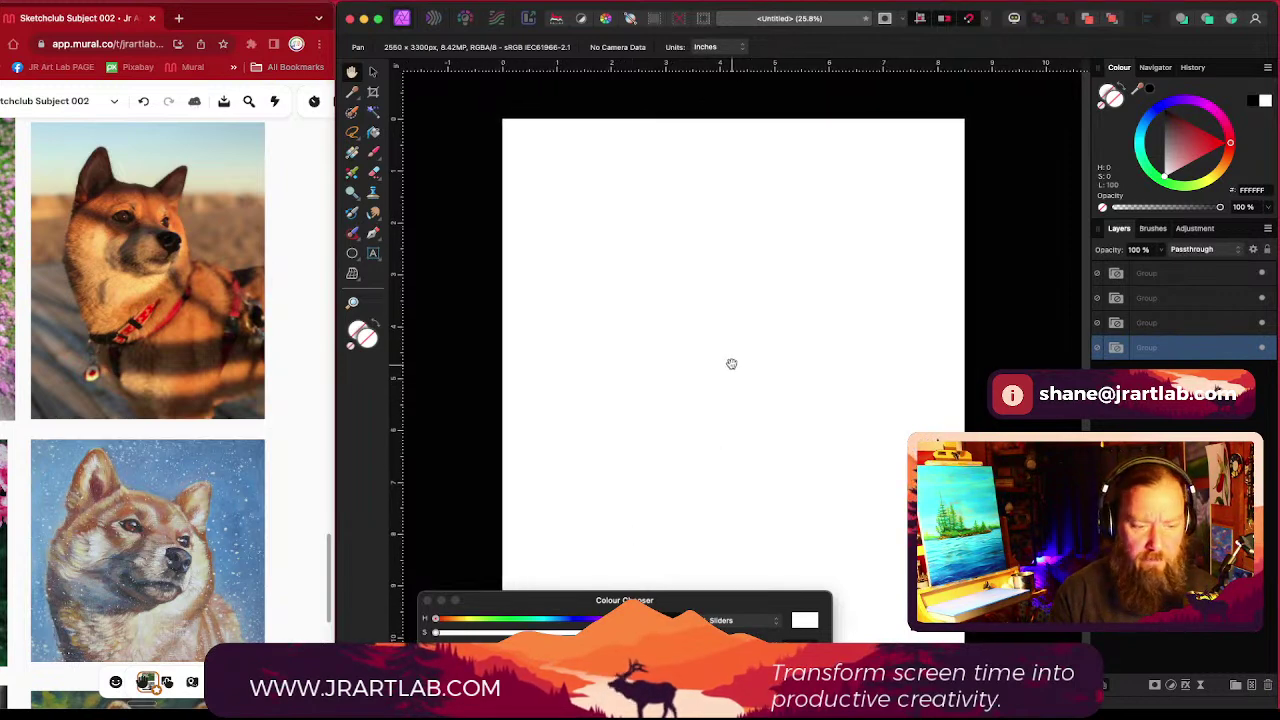
{"action": "left_click_drag", "start_coordinate": [731, 363], "coordinate": [728, 359]}
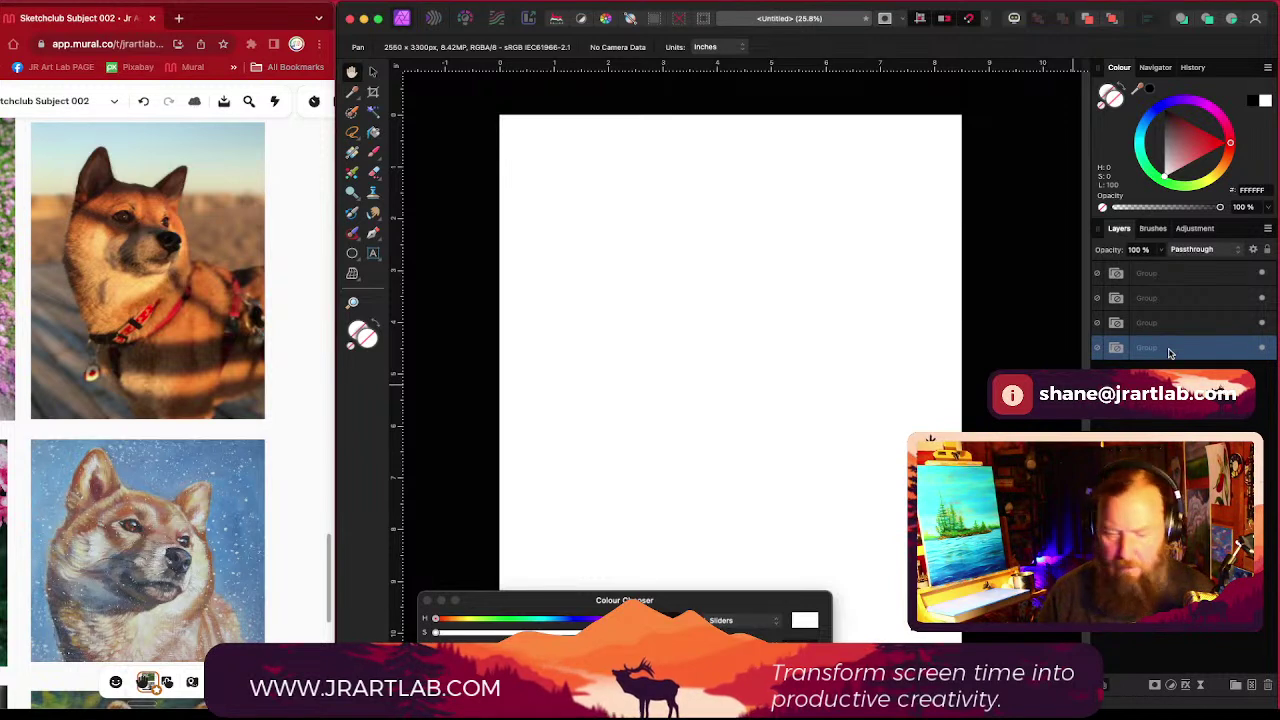
{"action": "key", "text": "Delete"}
{"action": "key", "text": "Delete"}
{"action": "key", "text": "Delete"}
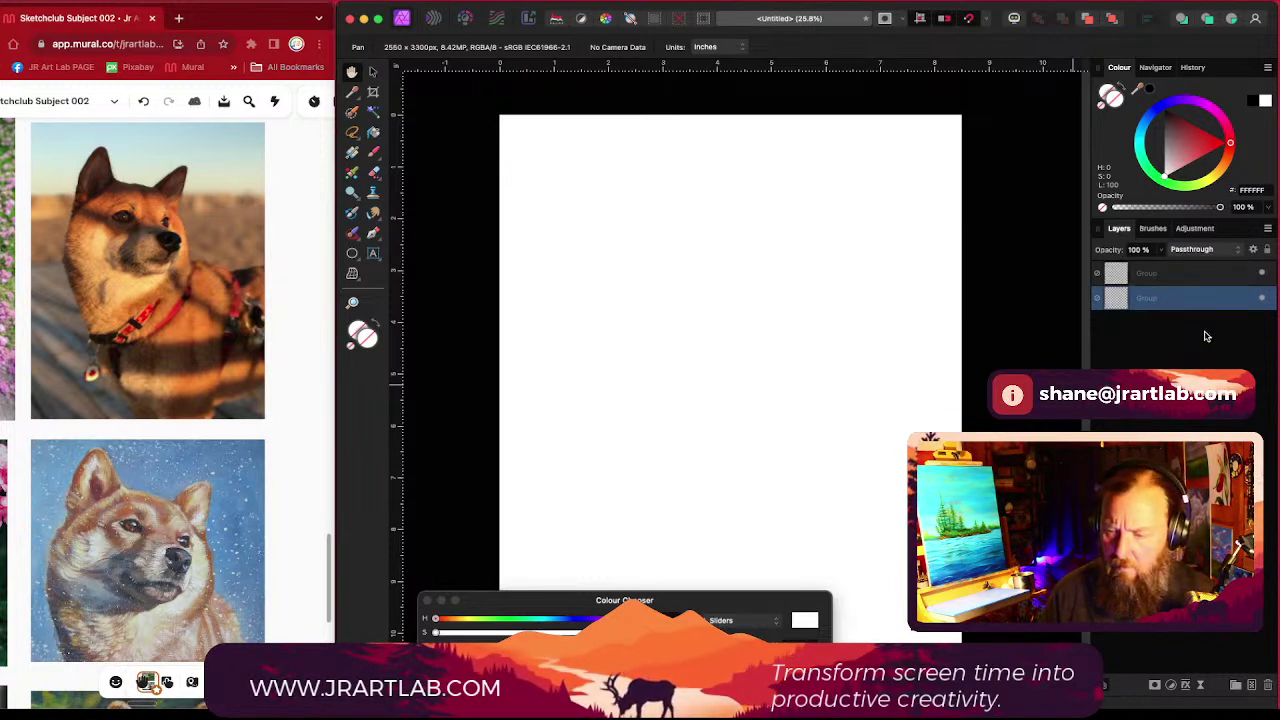
Step: Delete the remaining empty groups and create a new 8.5 × 11 in document at 300 DPI
{"action": "key", "text": "Delete"}
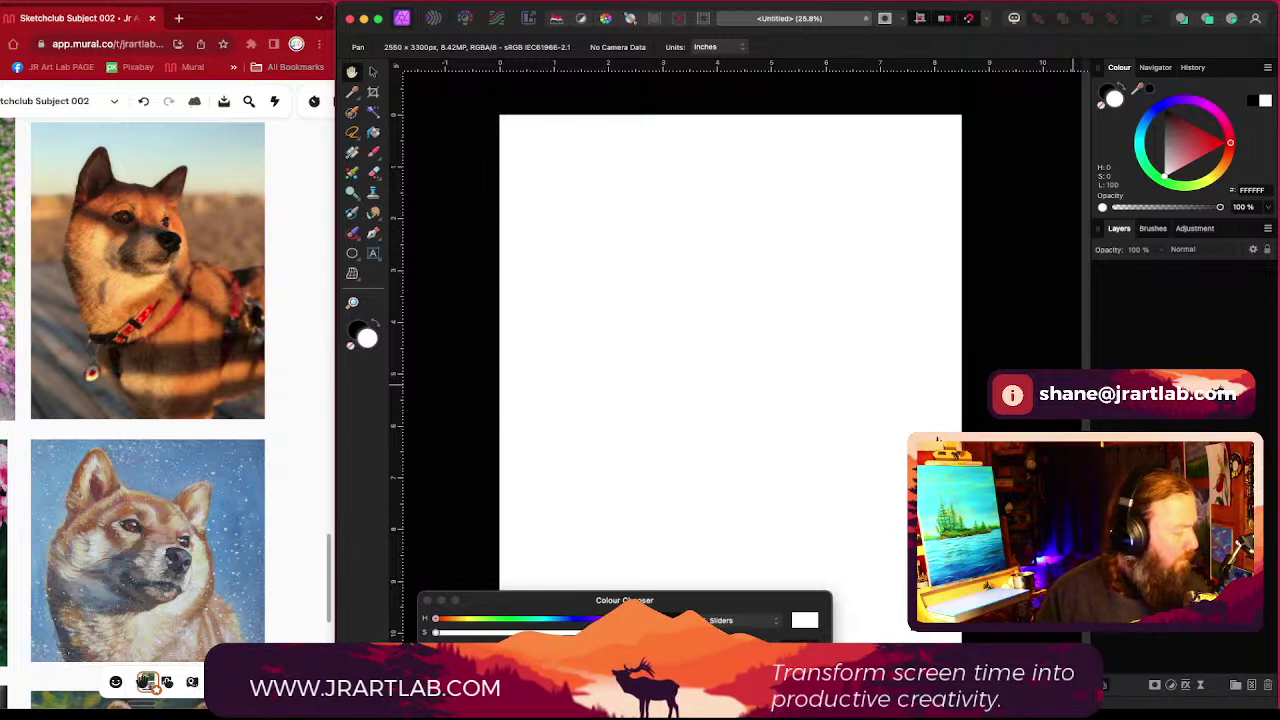
{"action": "key", "text": "super+n"}
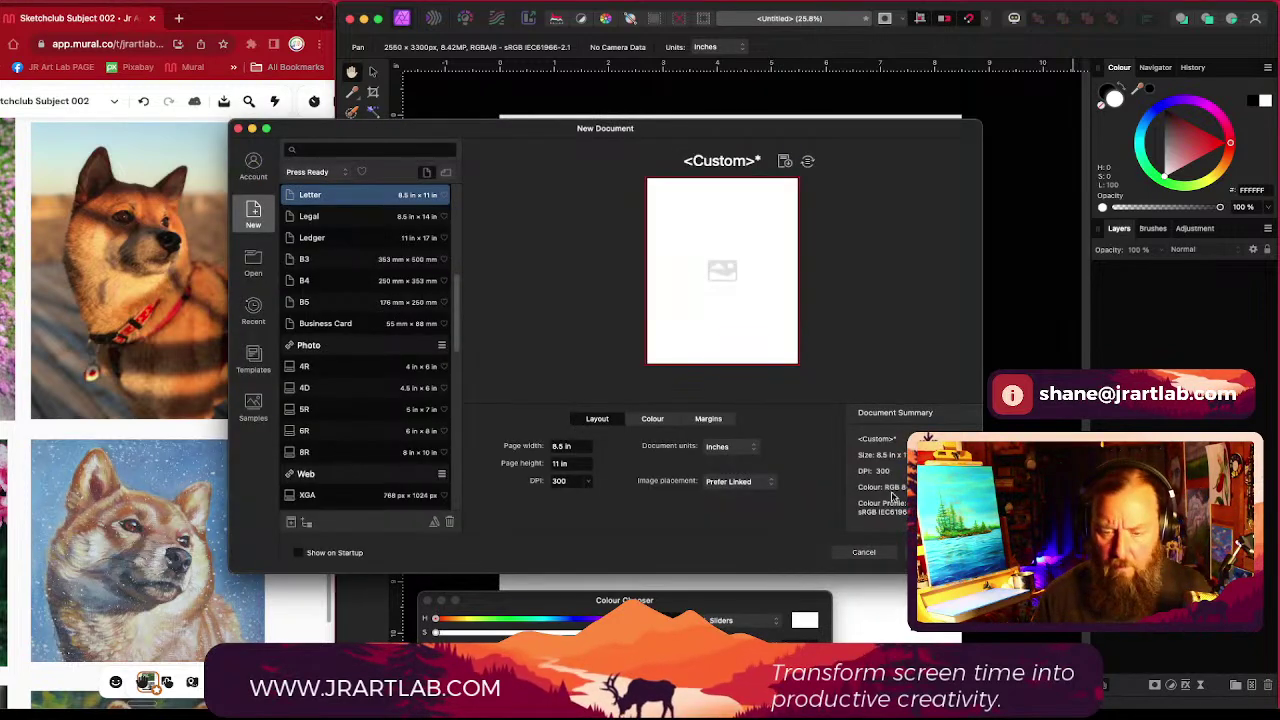
{"action": "left_click", "coordinate": [862, 554]}
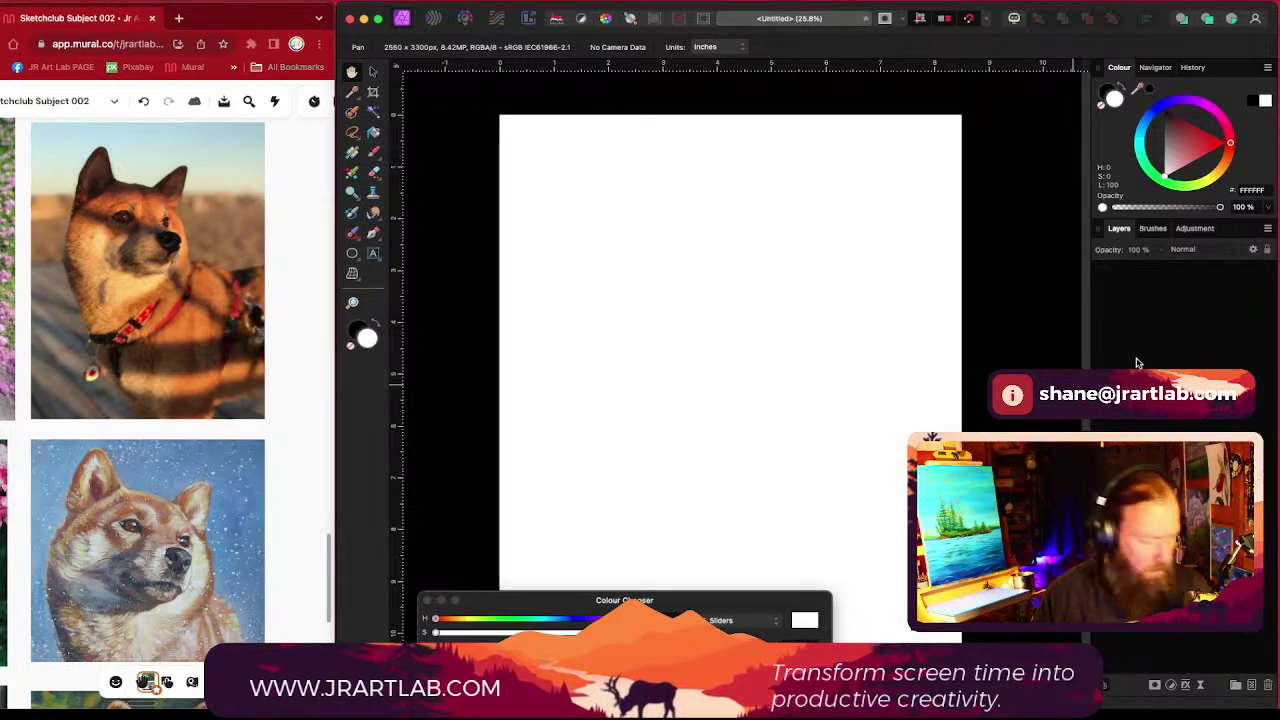
{"action": "key", "text": "super+n"}
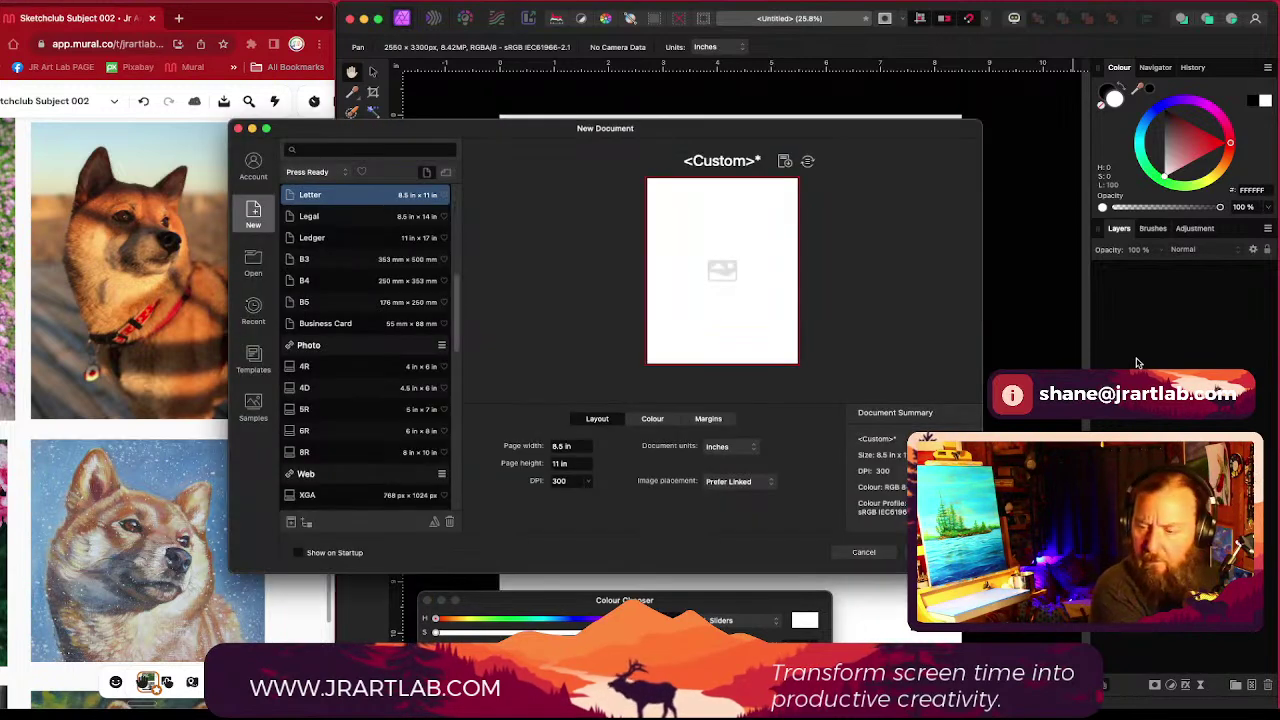
{"action": "key", "text": "Return"}
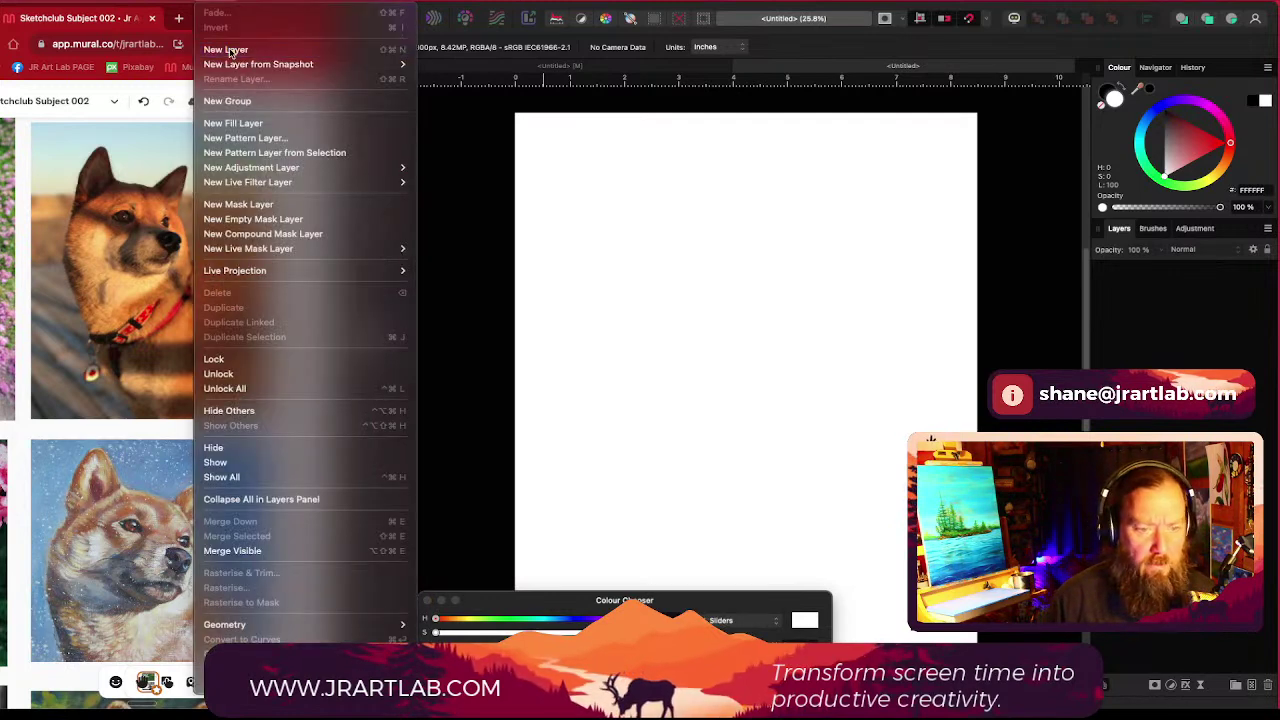
Step: Add six empty pixel layers to the new document and select the lowest one
{"action": "left_click", "coordinate": [230, 48]}
{"action": "left_click", "coordinate": [1129, 640]}
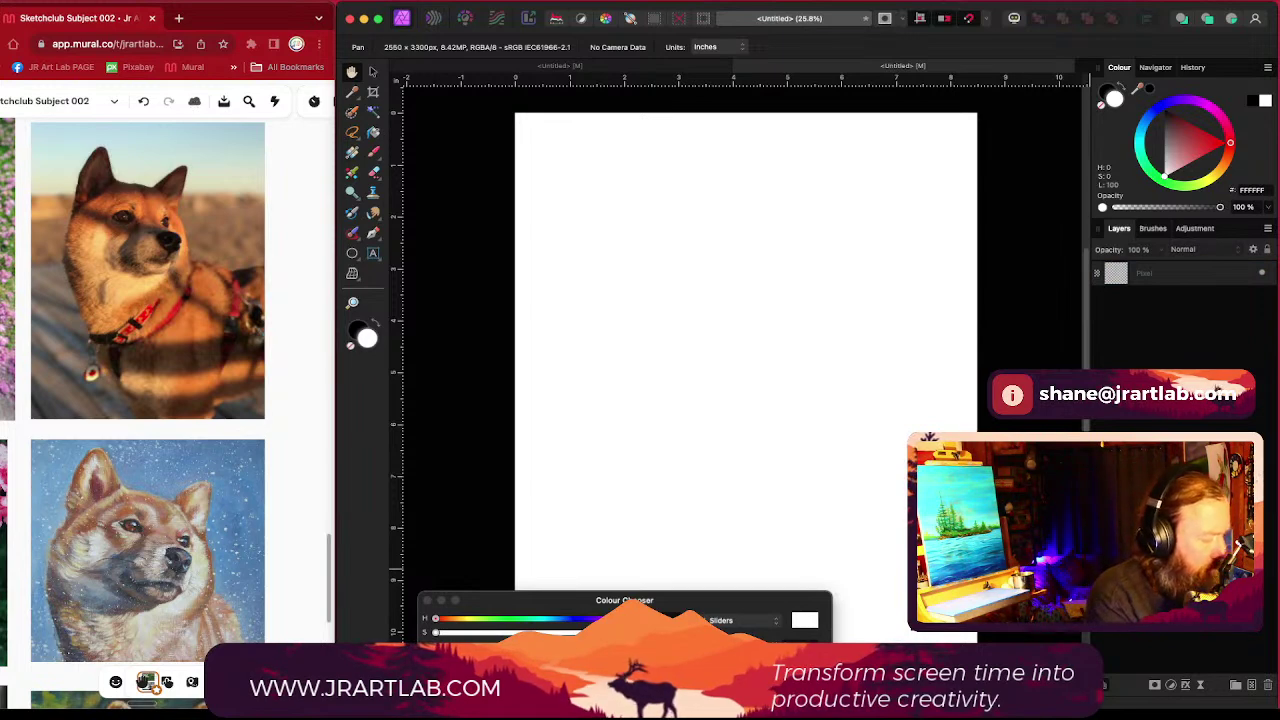
{"action": "key", "text": "super+shift+n"}
{"action": "key", "text": "super+shift+n"}
{"action": "key", "text": "super+shift+n"}
{"action": "key", "text": "super+shift+n"}
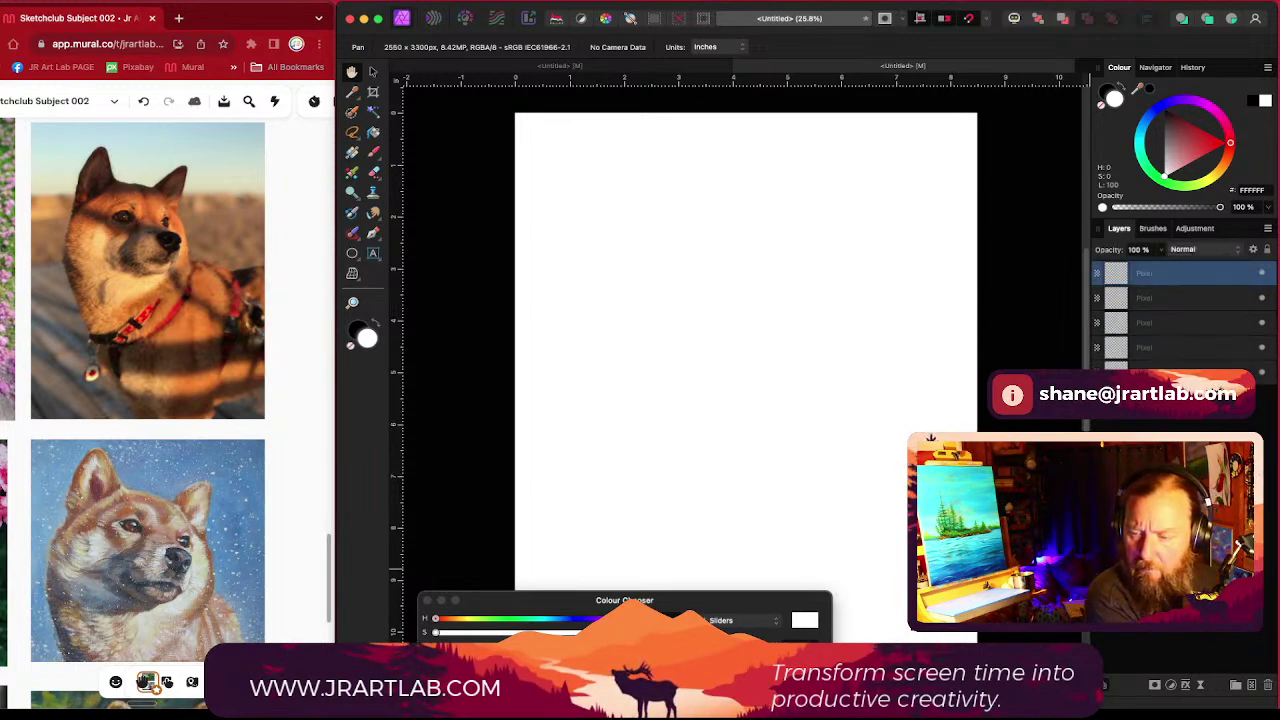
{"action": "left_click", "coordinate": [1108, 660]}
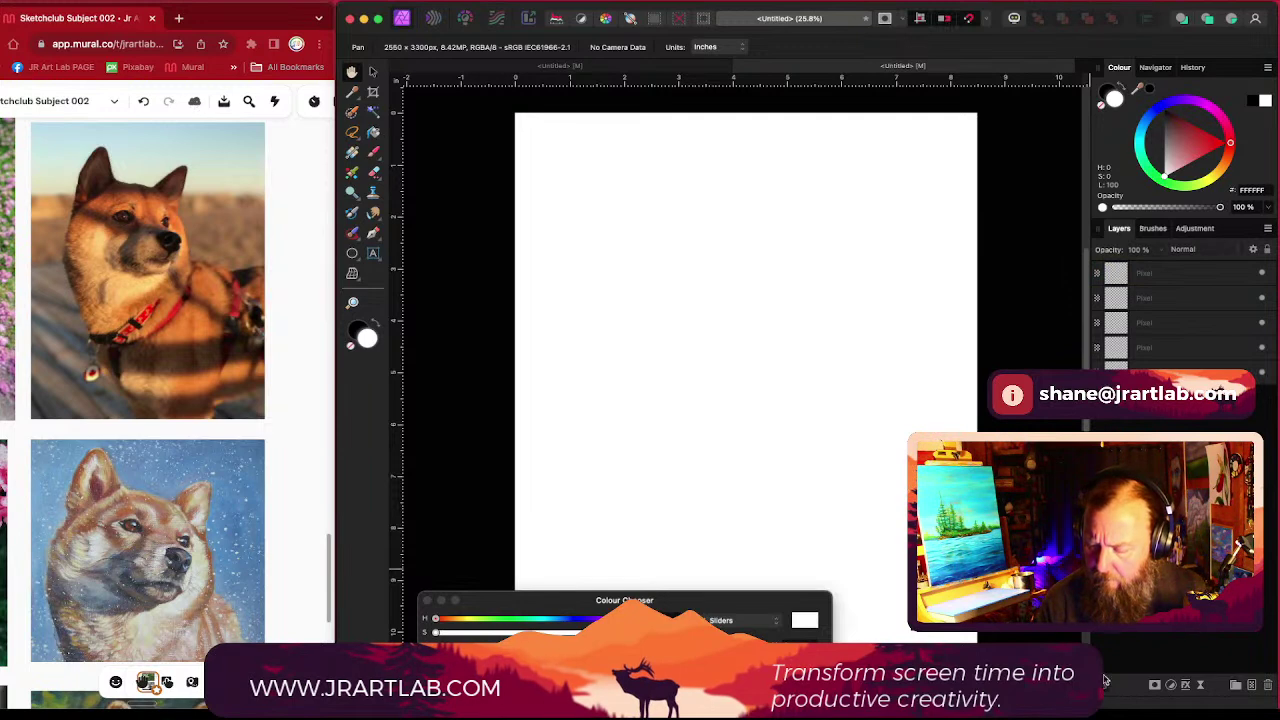
{"action": "left_click", "coordinate": [1170, 374]}
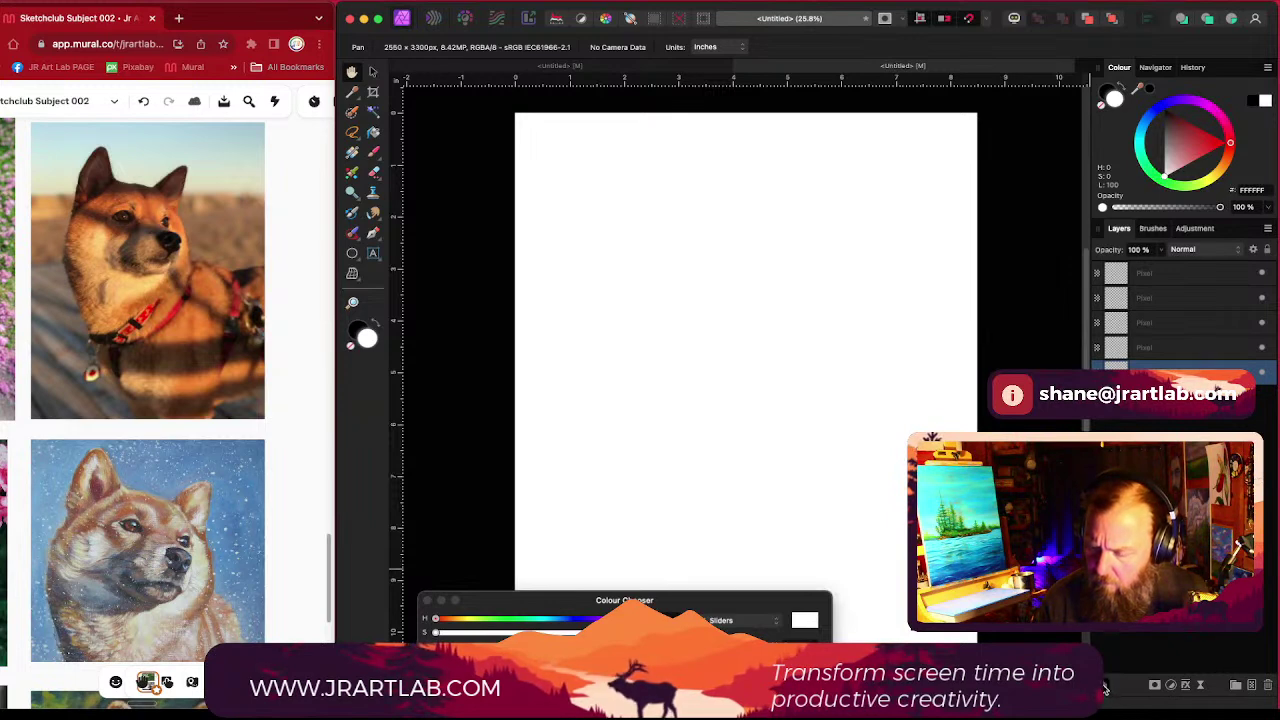
{"action": "left_click", "coordinate": [1254, 688]}
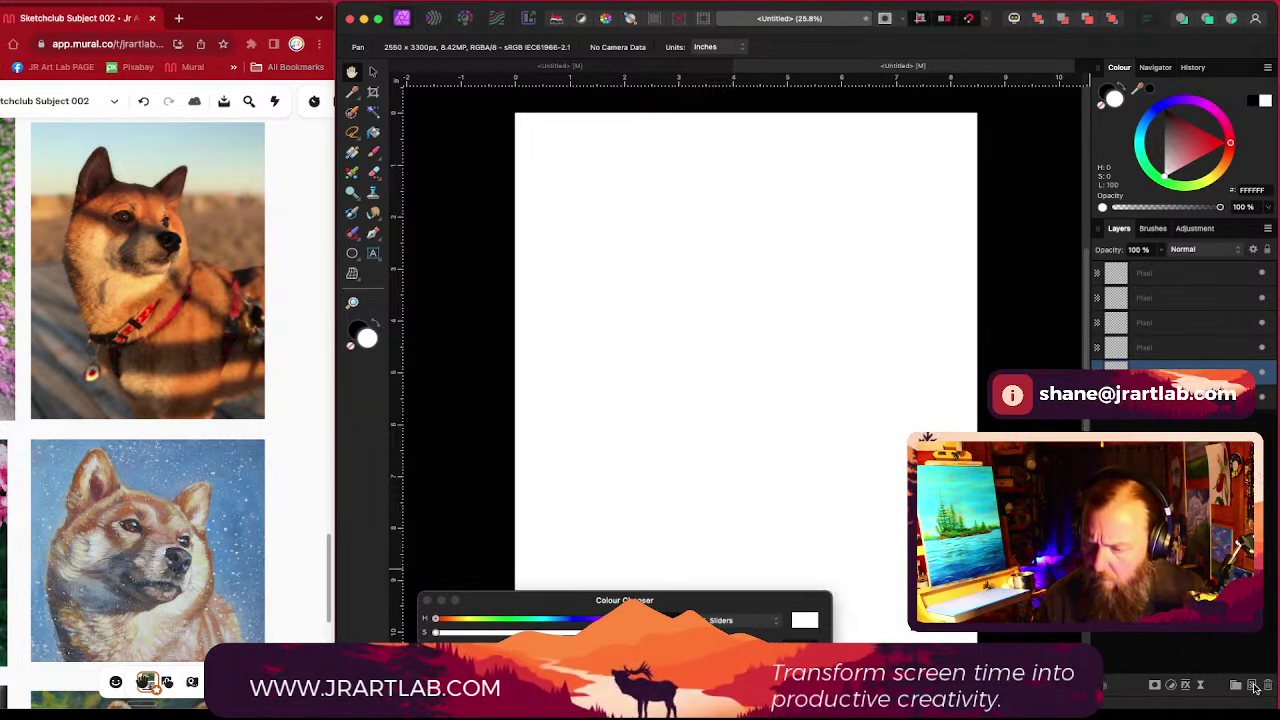
{"action": "left_click", "coordinate": [1163, 276]}
{"action": "left_click", "coordinate": [1163, 397]}
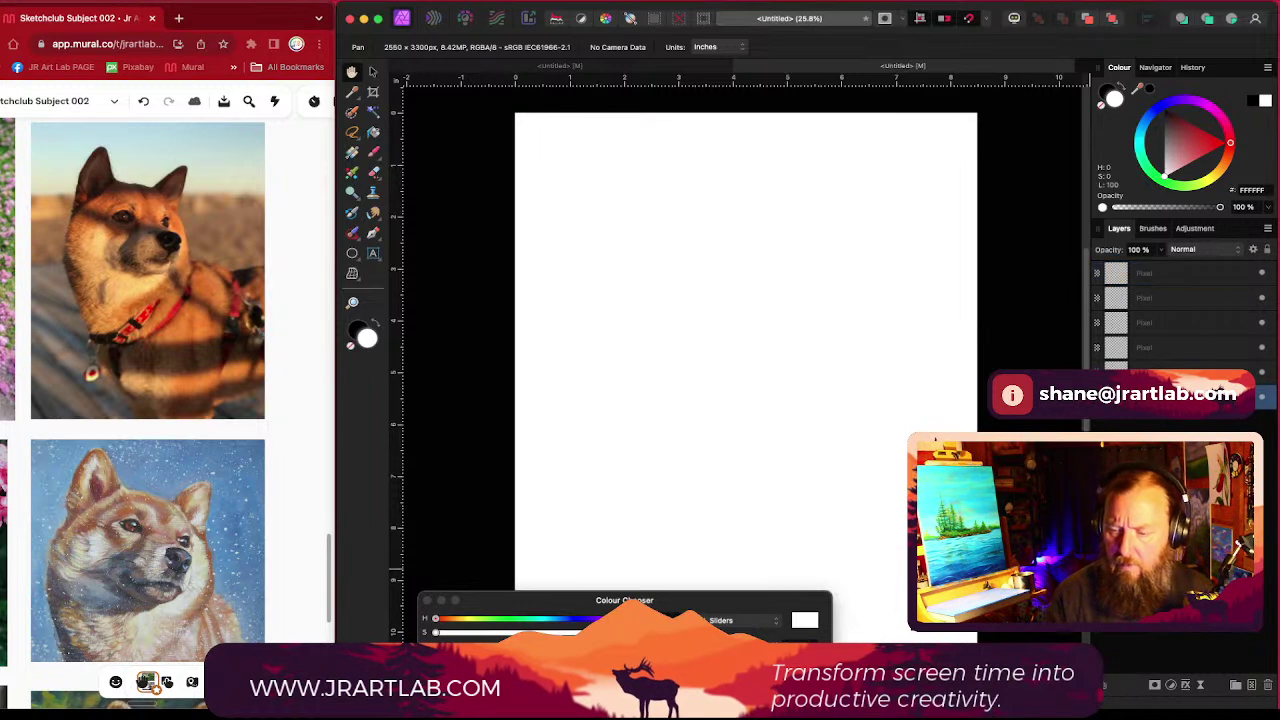
Step: Set the Paint Brush to bright blue 00B6FF, try a wavy test stroke mid-page, and undo it
{"action": "left_click_drag", "start_coordinate": [537, 326], "coordinate": [539, 329]}
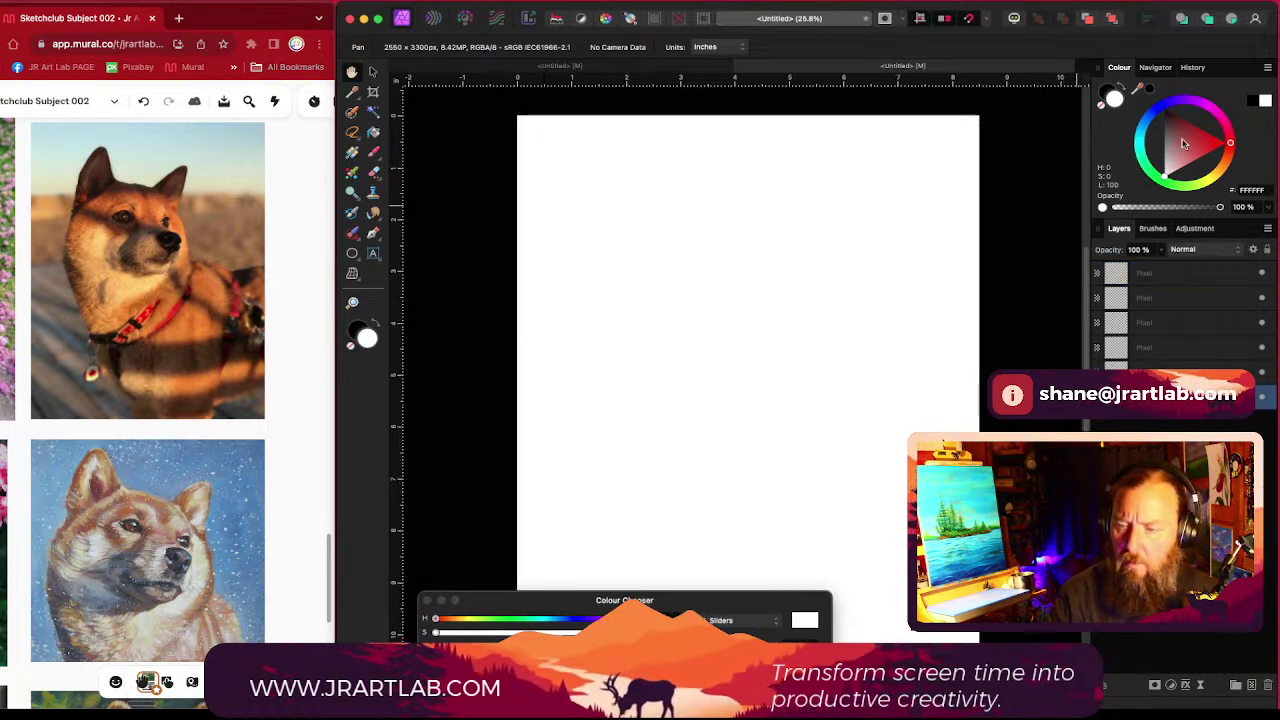
{"action": "left_click_drag", "start_coordinate": [656, 218], "coordinate": [636, 208]}
{"action": "left_click", "coordinate": [375, 156]}
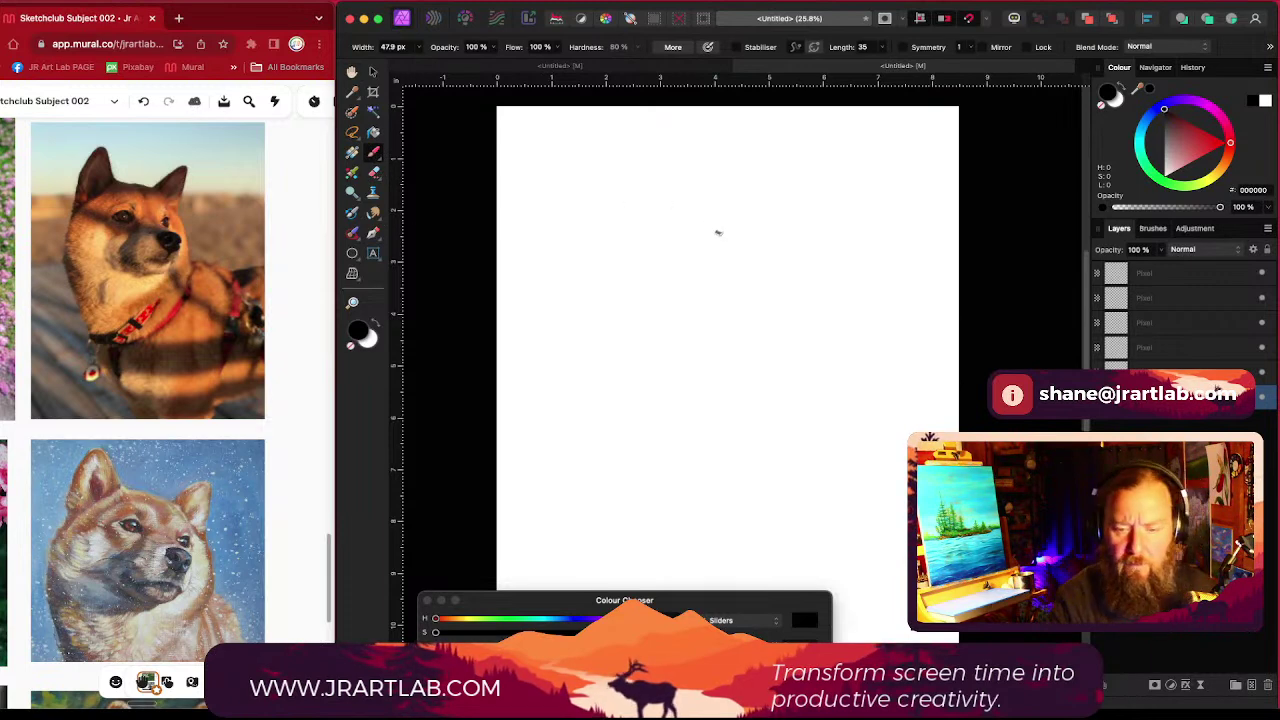
{"action": "left_click", "coordinate": [1143, 146]}
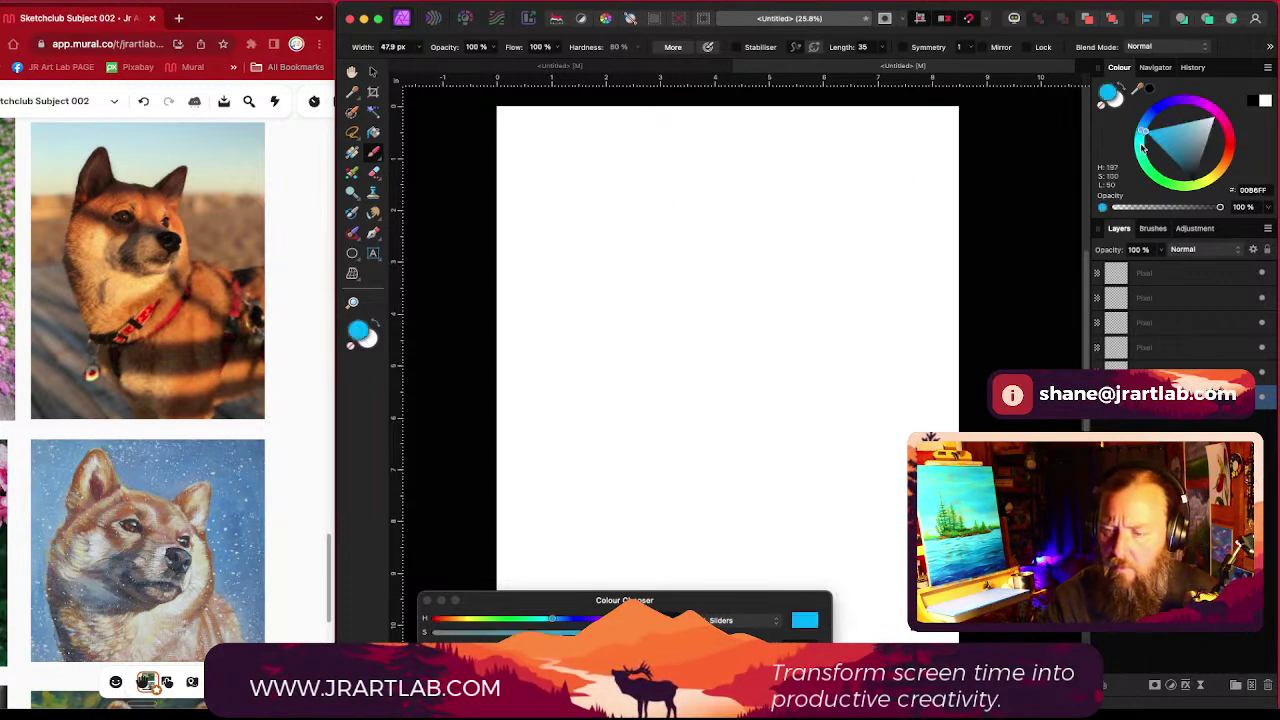
{"action": "left_click", "coordinate": [1152, 228]}
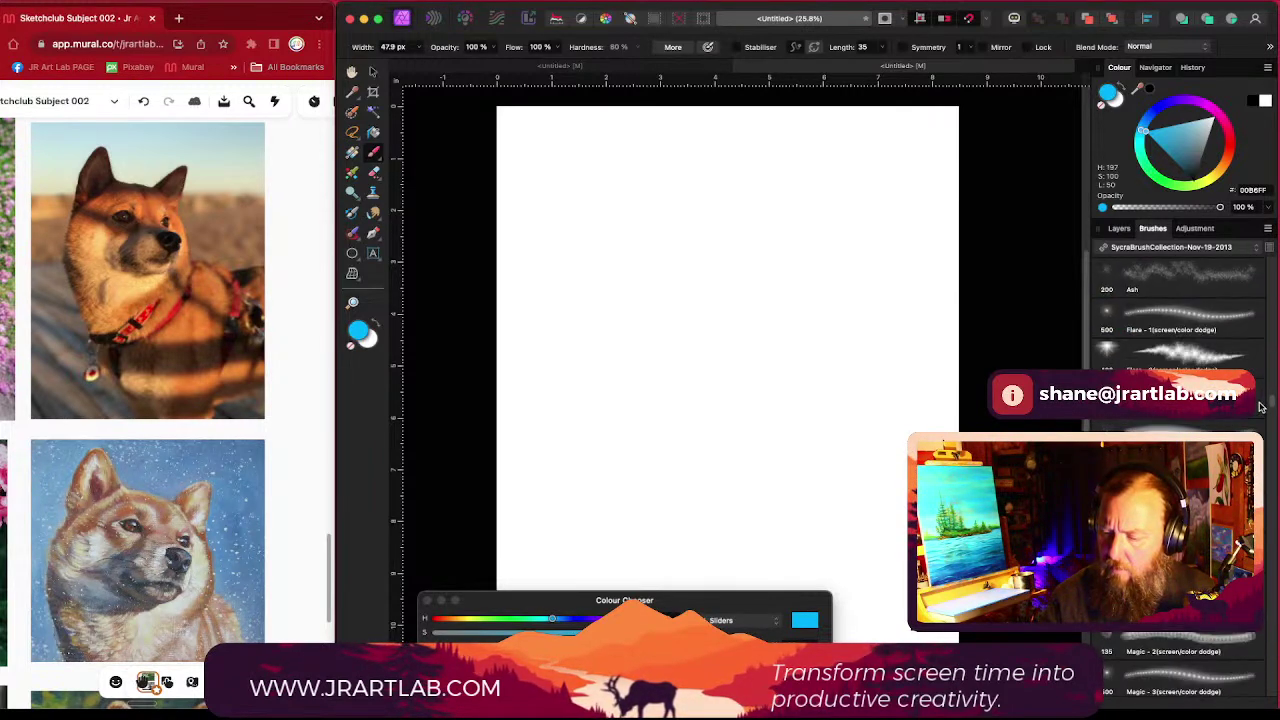
{"action": "scroll", "coordinate": [1261, 410], "scroll_direction": "down", "scroll_amount": 10}
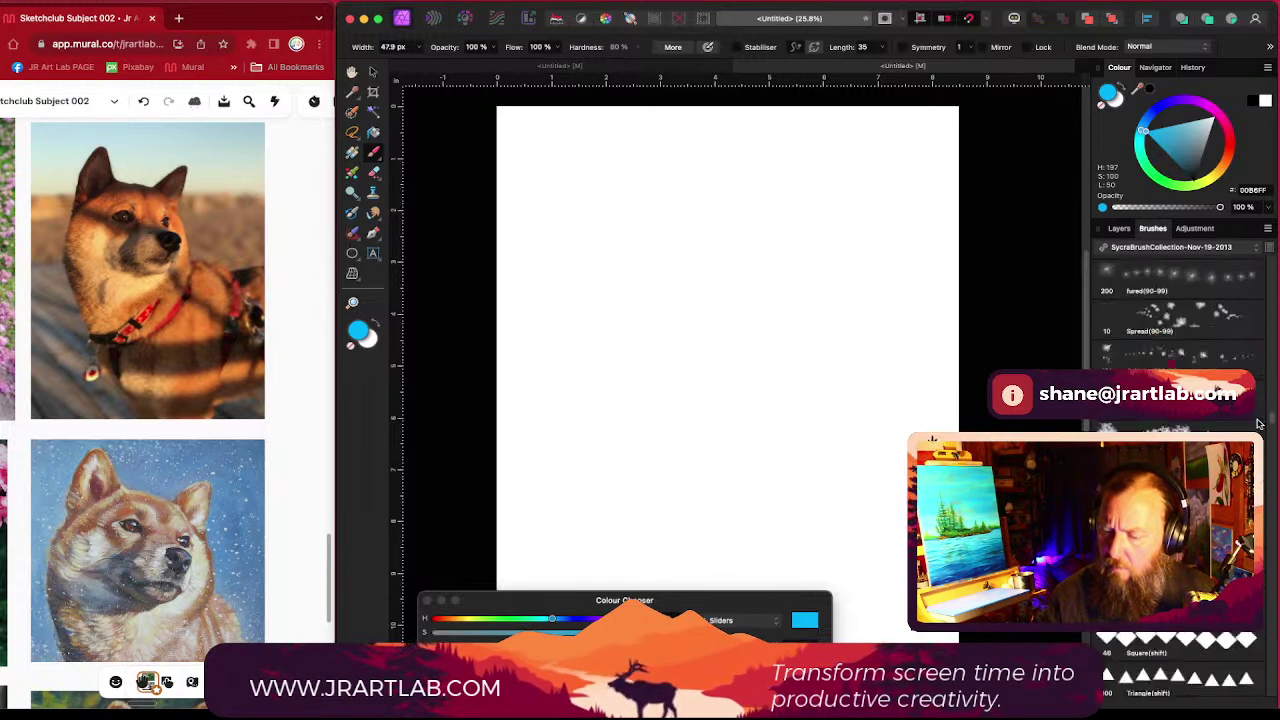
{"action": "scroll", "coordinate": [1258, 427], "scroll_direction": "down", "scroll_amount": 5}
{"action": "left_click_drag", "start_coordinate": [705, 275], "coordinate": [752, 408]}
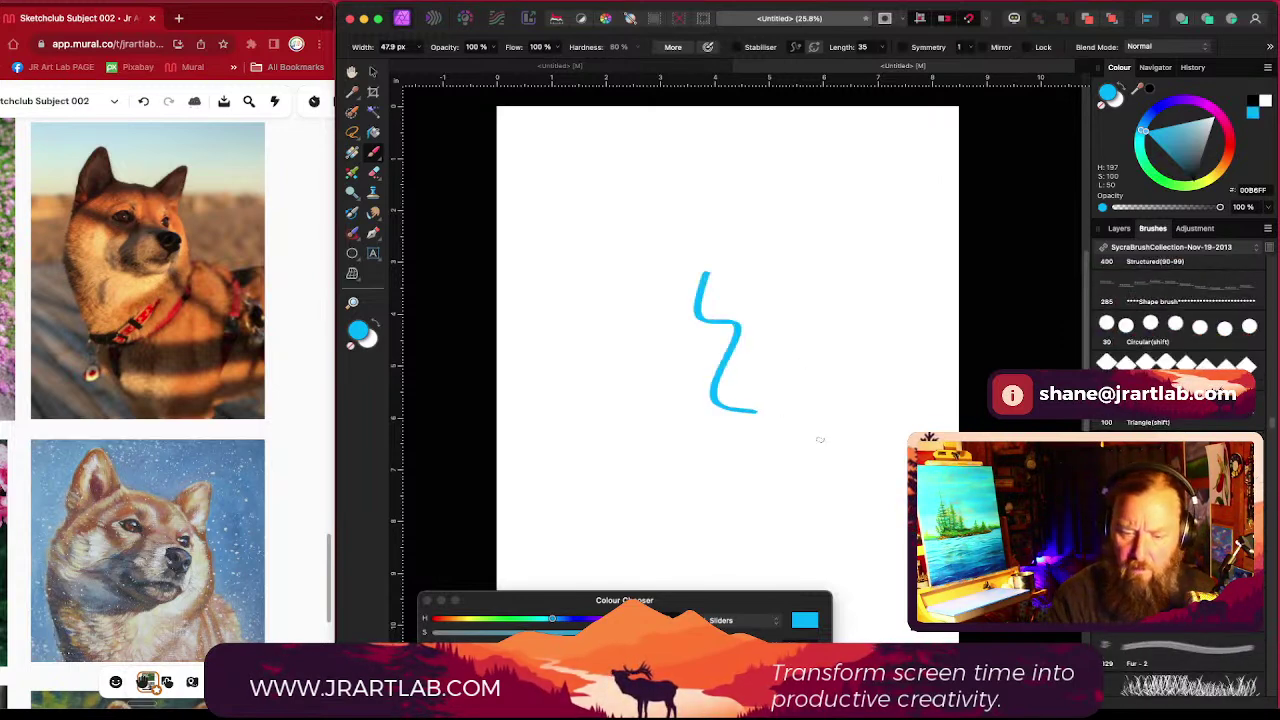
{"action": "key", "text": "super+z"}
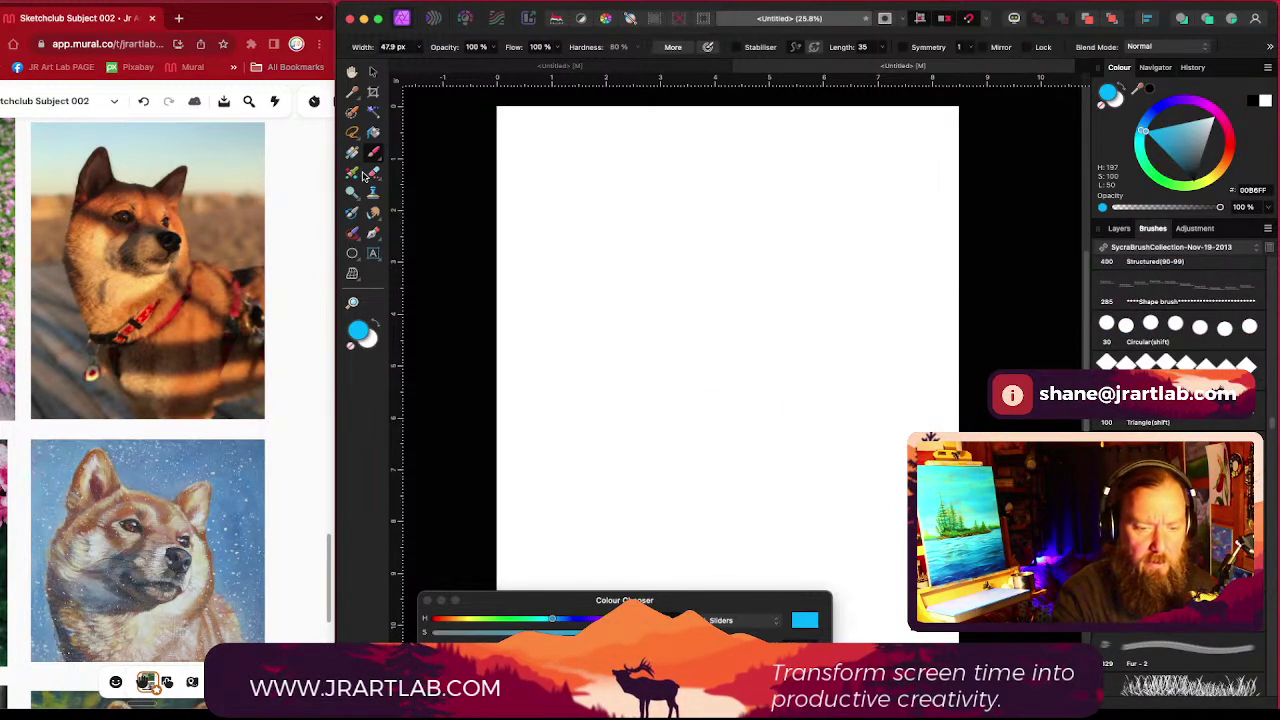
Step: Paint vertical strokes near the page's upper corner, muting the blue to 3DA0C7 and darkening it to 387892 along the way
{"action": "left_click_drag", "start_coordinate": [571, 165], "coordinate": [569, 222]}
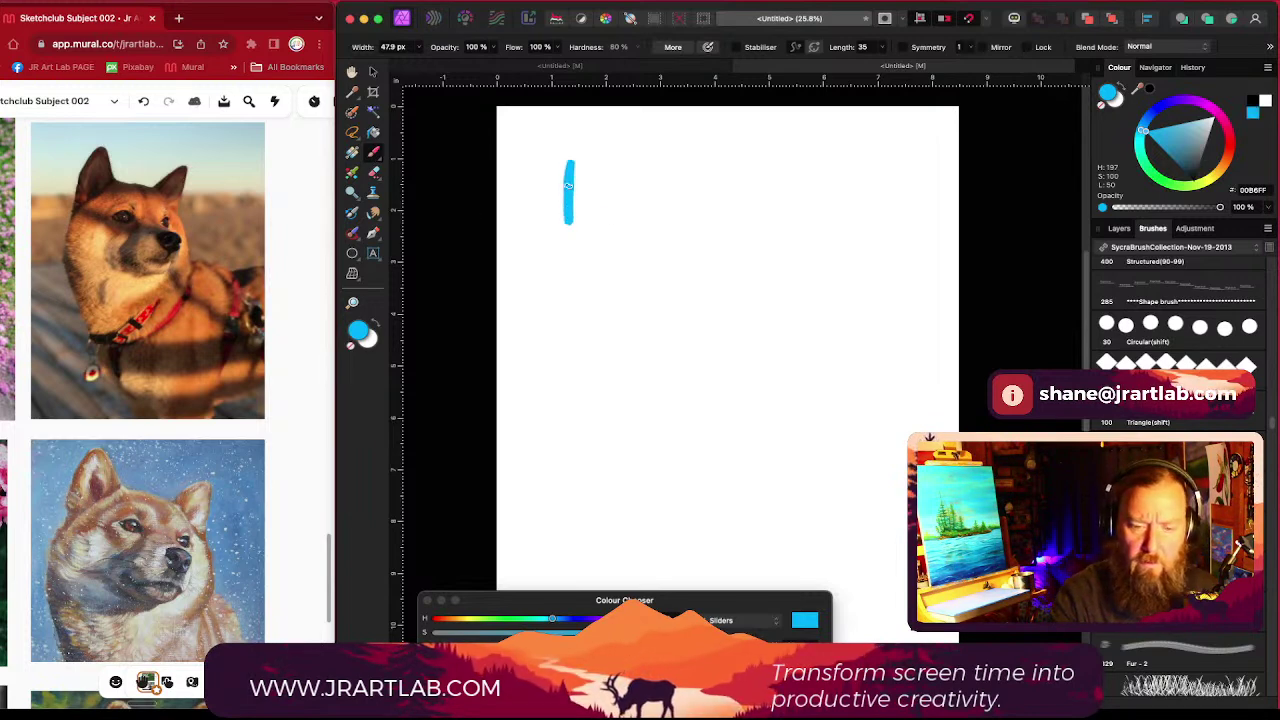
{"action": "left_click_drag", "start_coordinate": [1165, 137], "coordinate": [1174, 142]}
{"action": "mouse_move", "coordinate": [567, 165]}
{"action": "left_mouse_down"}
{"action": "mouse_move", "coordinate": [585, 228]}
{"action": "mouse_move", "coordinate": [602, 157]}
{"action": "mouse_move", "coordinate": [601, 226]}
{"action": "left_mouse_up"}
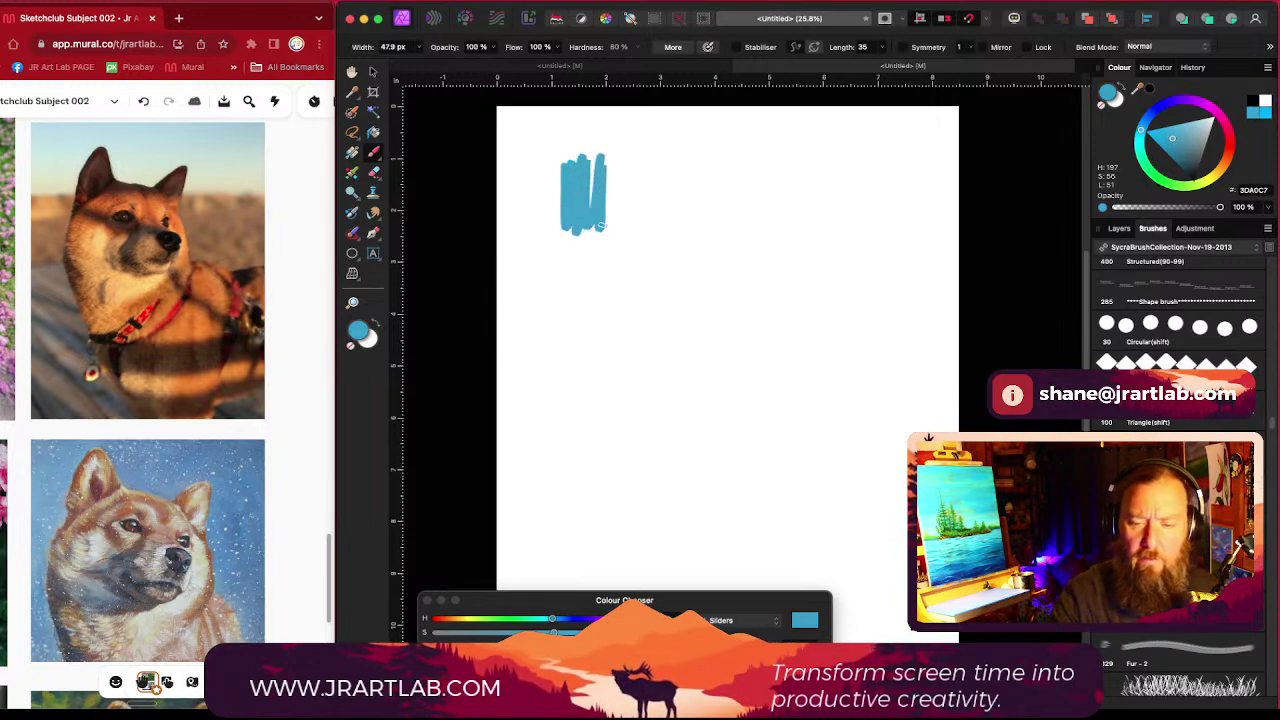
{"action": "left_click_drag", "start_coordinate": [1193, 142], "coordinate": [1181, 148]}
{"action": "left_click_drag", "start_coordinate": [616, 168], "coordinate": [608, 248]}
{"action": "mouse_move", "coordinate": [566, 195]}
{"action": "left_mouse_down"}
{"action": "mouse_move", "coordinate": [580, 268]}
{"action": "mouse_move", "coordinate": [606, 285]}
{"action": "left_mouse_up"}
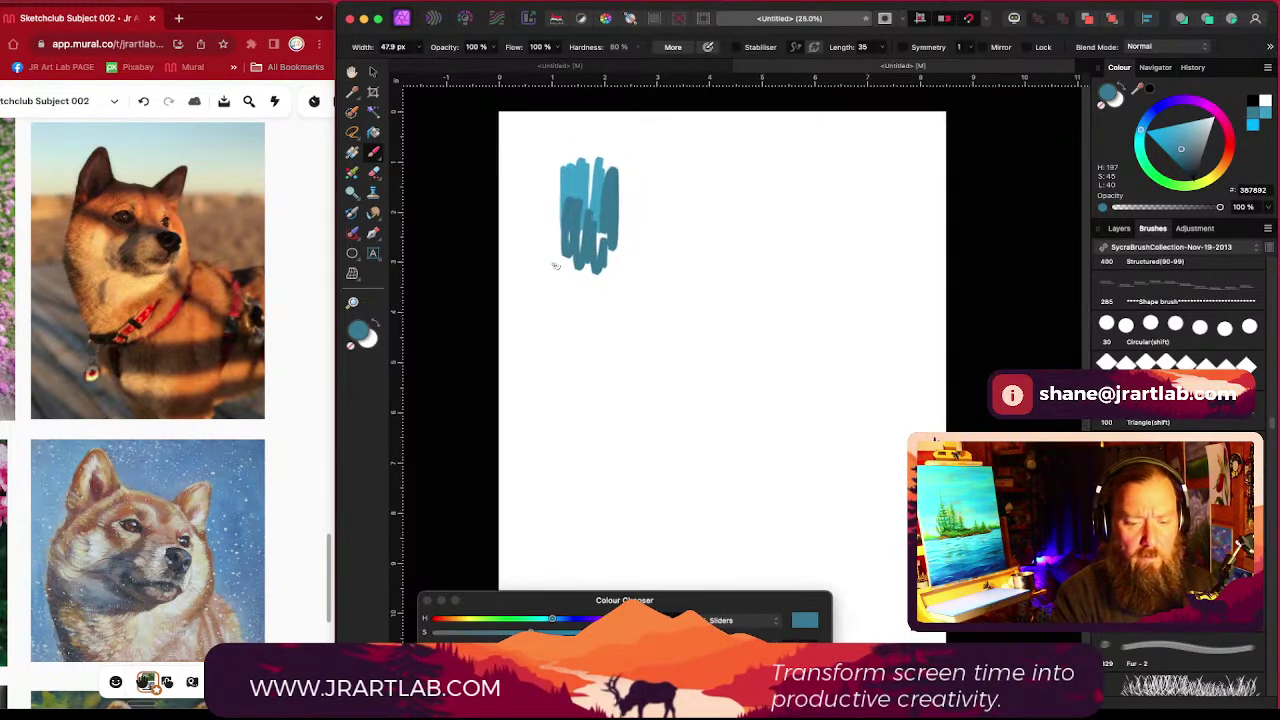
Step: Enlarge the brush to 223 px and lower its flow to 27%, extending the dark blue patch with broad strokes
{"action": "scroll", "coordinate": [553, 262], "scroll_direction": "up", "scroll_amount": 2}
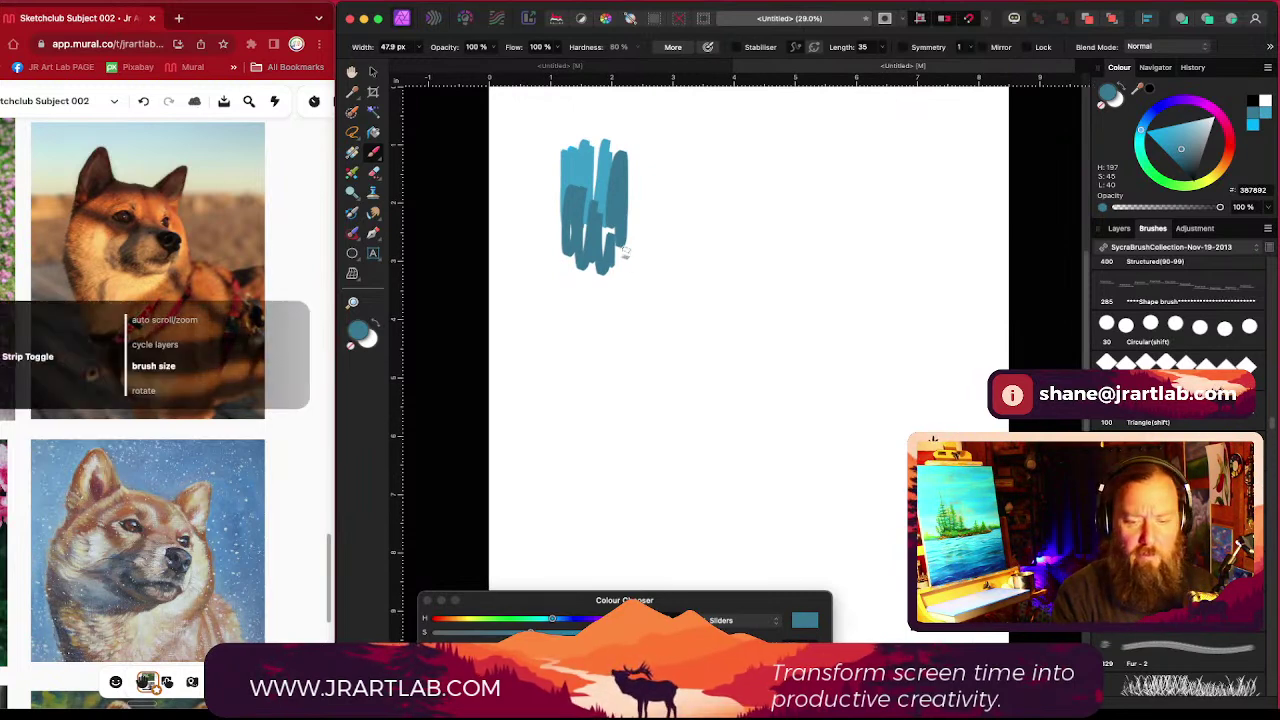
{"action": "mouse_move", "coordinate": [623, 237]}
{"action": "left_mouse_down"}
{"action": "mouse_move", "coordinate": [655, 197]}
{"action": "mouse_move", "coordinate": [689, 280]}
{"action": "left_mouse_up"}
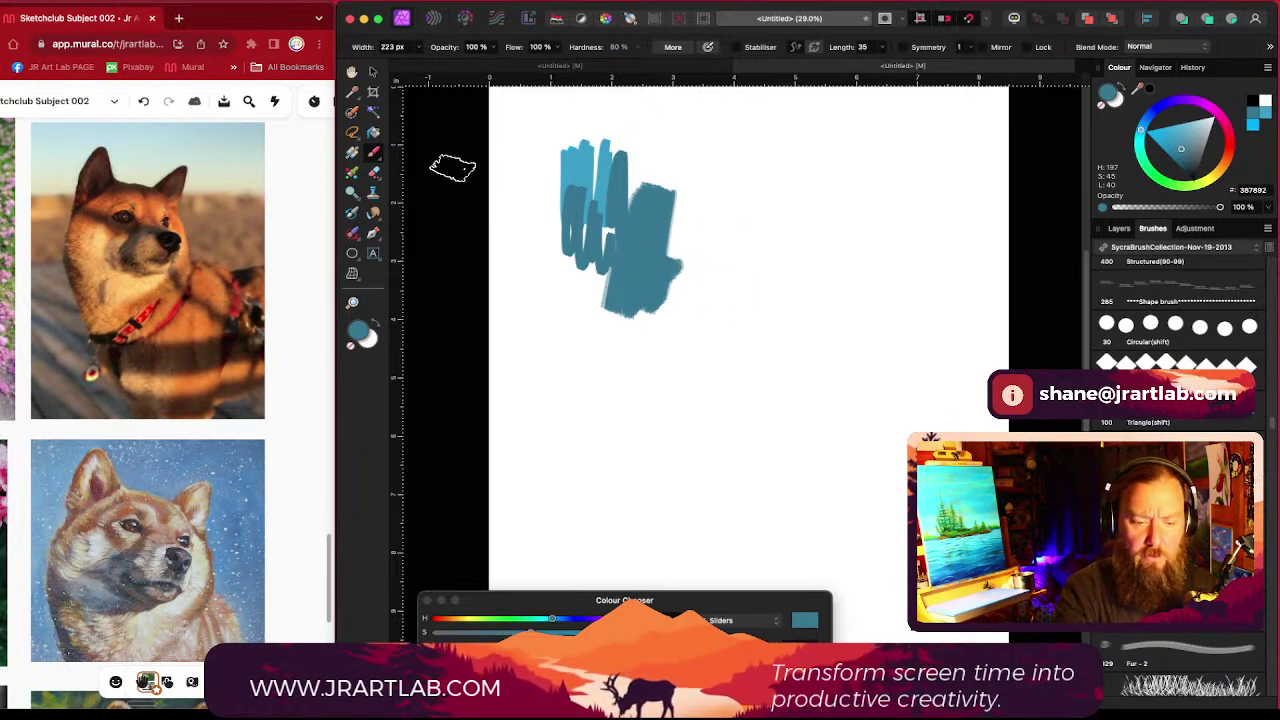
{"action": "left_click", "coordinate": [558, 49]}
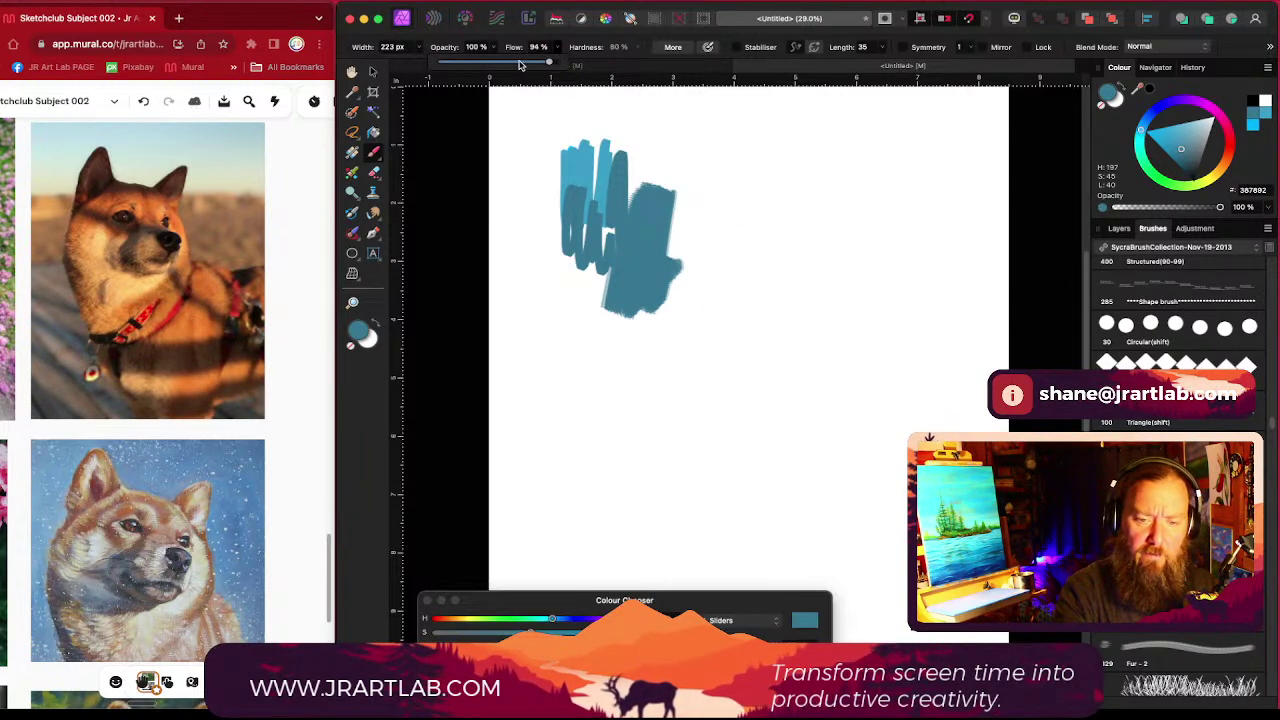
{"action": "left_click_drag", "start_coordinate": [535, 124], "coordinate": [470, 124]}
{"action": "mouse_move", "coordinate": [655, 330]}
{"action": "left_mouse_down"}
{"action": "mouse_move", "coordinate": [686, 257]}
{"action": "mouse_move", "coordinate": [723, 251]}
{"action": "mouse_move", "coordinate": [686, 177]}
{"action": "mouse_move", "coordinate": [650, 142]}
{"action": "mouse_move", "coordinate": [620, 272]}
{"action": "mouse_move", "coordinate": [572, 300]}
{"action": "mouse_move", "coordinate": [625, 375]}
{"action": "mouse_move", "coordinate": [706, 357]}
{"action": "mouse_move", "coordinate": [728, 268]}
{"action": "left_mouse_up"}
Step: Paint a broad dark blue rectangular outline around the patch, overlapping its edges and extending below one lower corner
{"action": "mouse_move", "coordinate": [555, 140]}
{"action": "left_mouse_down"}
{"action": "mouse_move", "coordinate": [630, 132]}
{"action": "mouse_move", "coordinate": [868, 145]}
{"action": "left_mouse_up"}
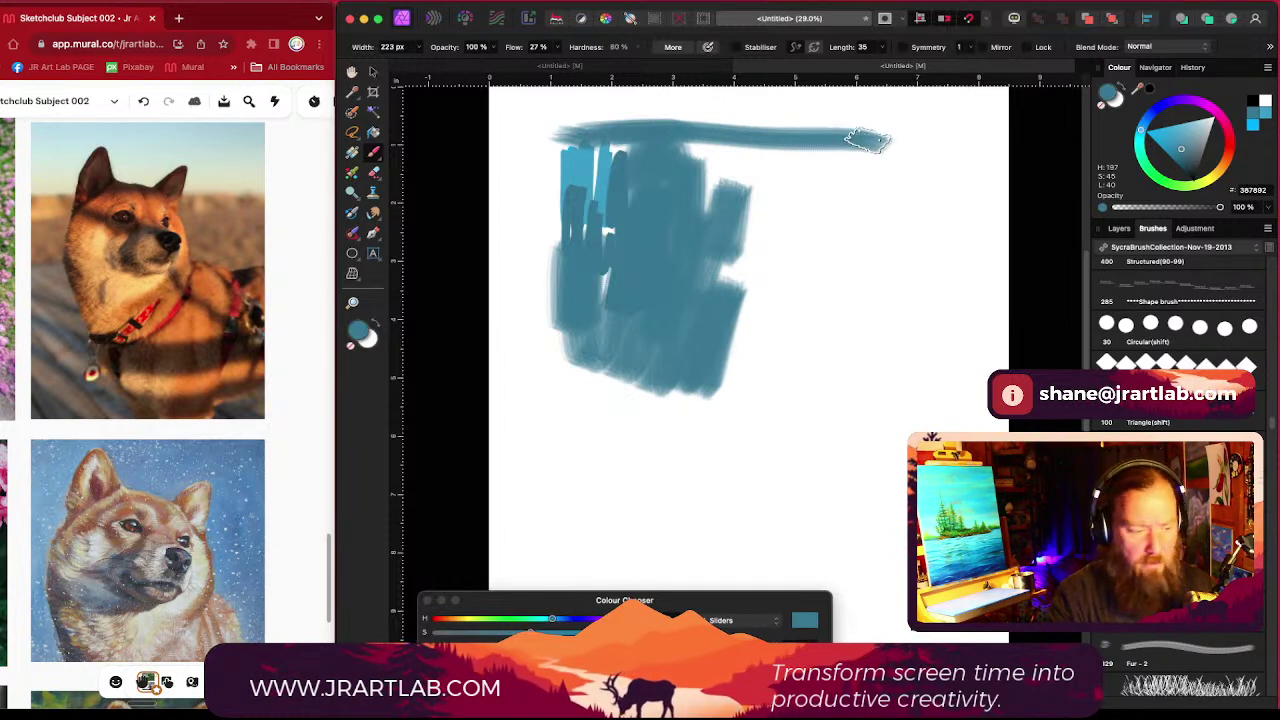
{"action": "mouse_move", "coordinate": [670, 150]}
{"action": "left_mouse_down"}
{"action": "mouse_move", "coordinate": [874, 146]}
{"action": "mouse_move", "coordinate": [670, 225]}
{"action": "left_mouse_up"}
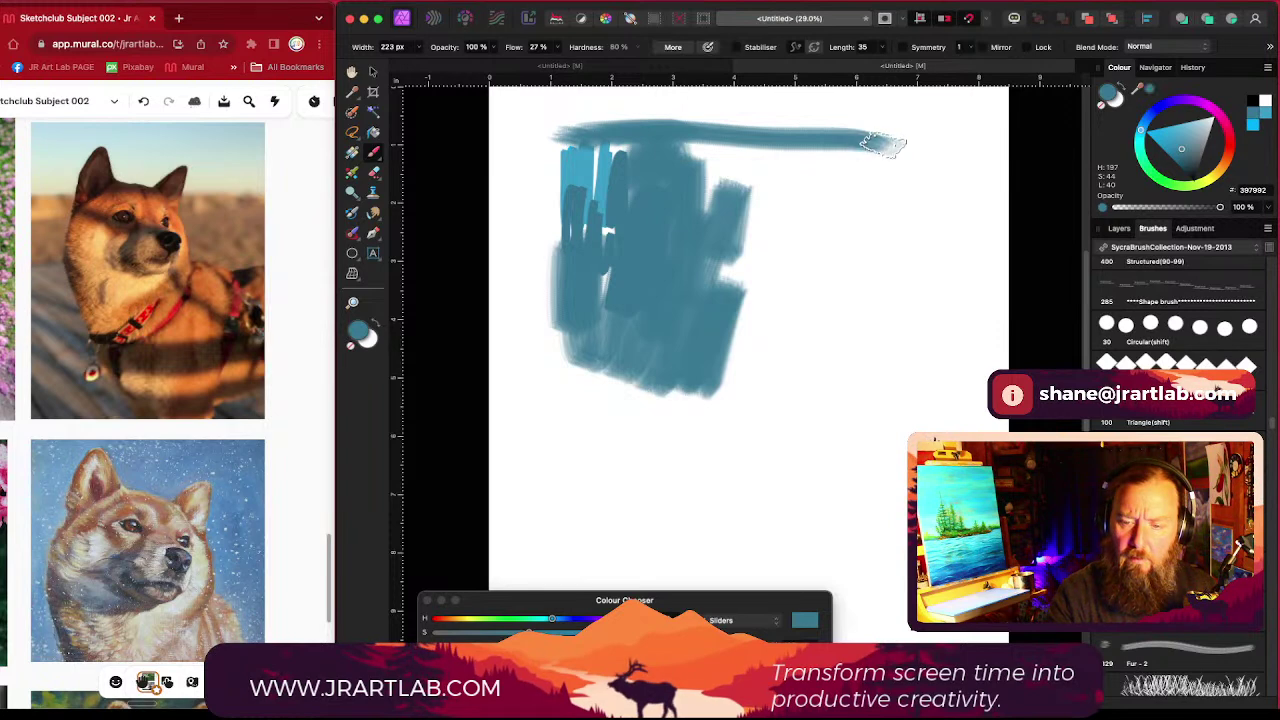
{"action": "mouse_move", "coordinate": [882, 145]}
{"action": "left_mouse_down"}
{"action": "mouse_move", "coordinate": [896, 415]}
{"action": "mouse_move", "coordinate": [883, 366]}
{"action": "mouse_move", "coordinate": [884, 388]}
{"action": "left_mouse_up"}
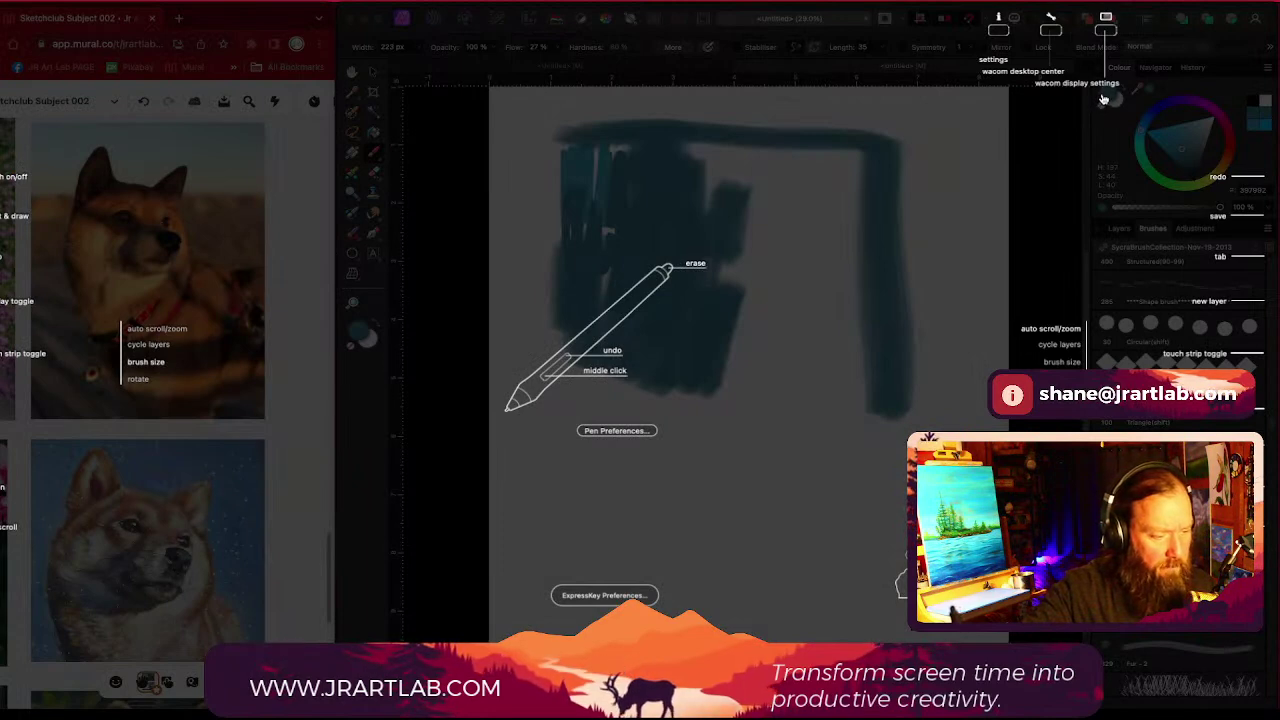
{"action": "left_click", "coordinate": [1104, 98]}
{"action": "left_click_drag", "start_coordinate": [880, 143], "coordinate": [880, 418]}
{"action": "left_click_drag", "start_coordinate": [558, 406], "coordinate": [886, 408]}
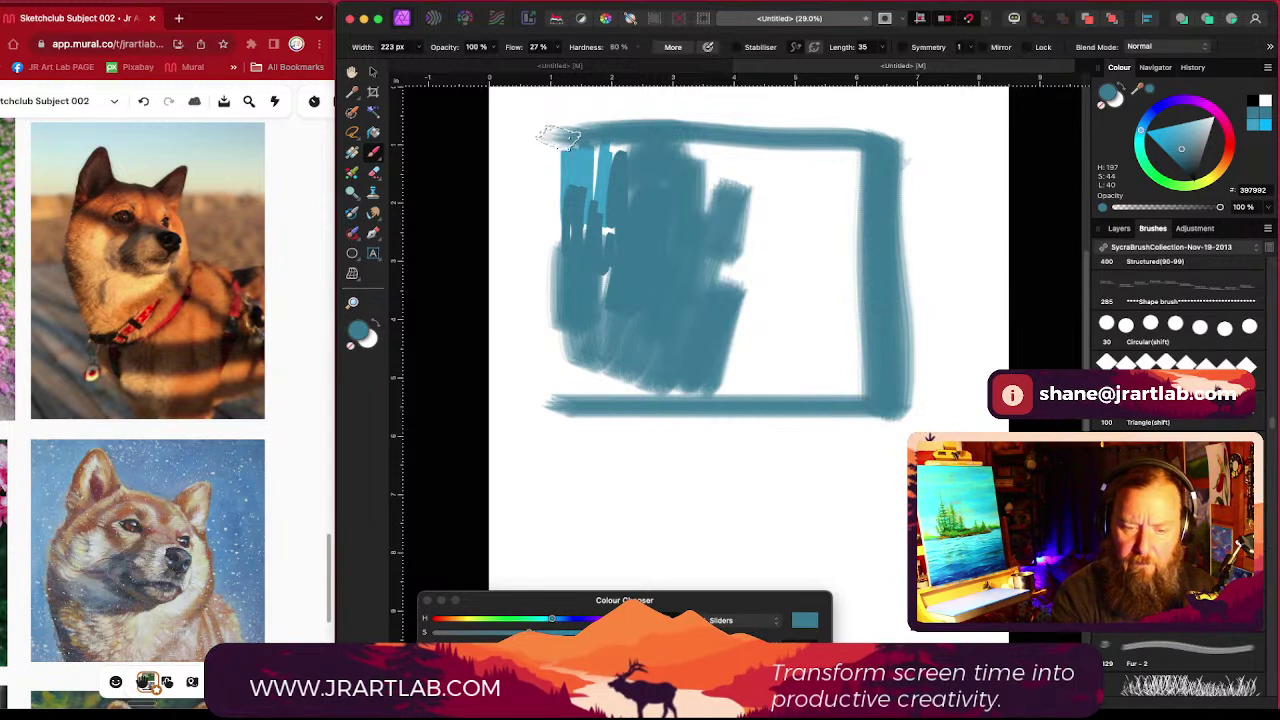
{"action": "mouse_move", "coordinate": [558, 138]}
{"action": "left_mouse_down"}
{"action": "mouse_move", "coordinate": [566, 487]}
{"action": "mouse_move", "coordinate": [560, 429]}
{"action": "mouse_move", "coordinate": [586, 449]}
{"action": "mouse_move", "coordinate": [571, 480]}
{"action": "mouse_move", "coordinate": [600, 484]}
{"action": "left_mouse_up"}
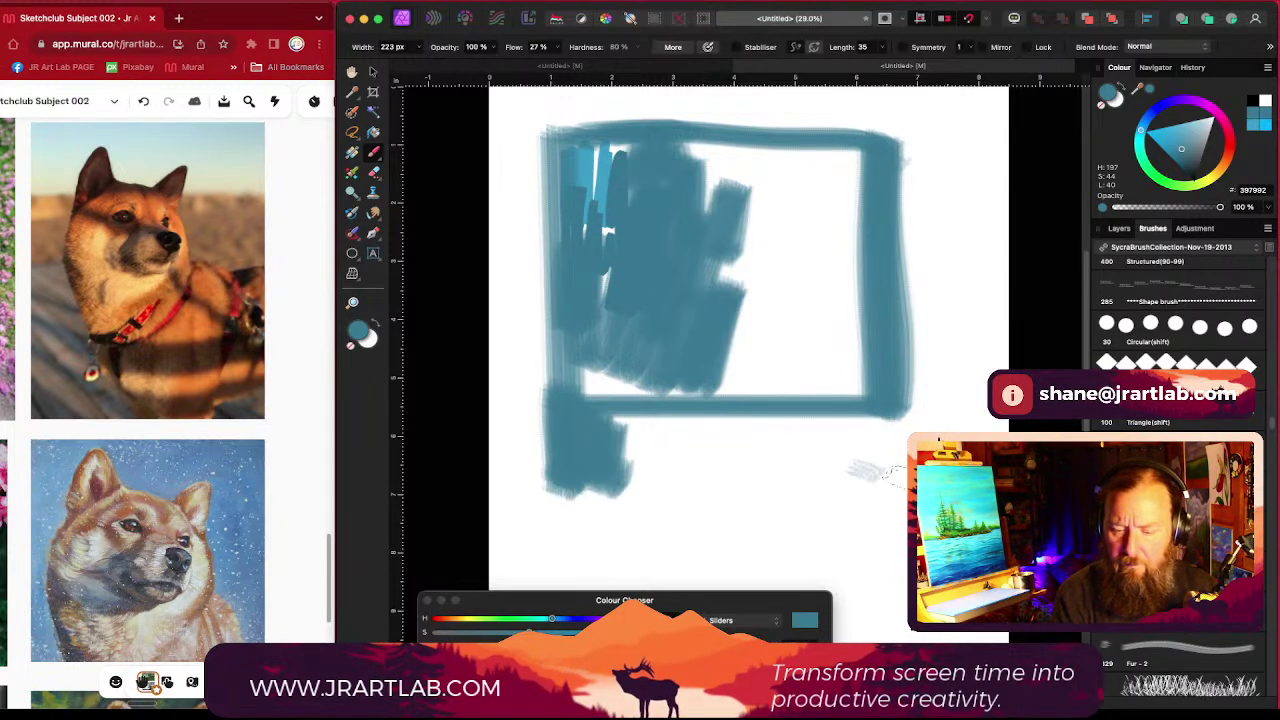
Step: Fill the outline solidly with dark blue and extend it downward into a background block about 6 by 7 in
{"action": "left_click", "coordinate": [890, 478], "text": "shift"}
{"action": "mouse_move", "coordinate": [890, 446]}
{"action": "left_mouse_down"}
{"action": "mouse_move", "coordinate": [880, 415]}
{"action": "mouse_move", "coordinate": [840, 466]}
{"action": "mouse_move", "coordinate": [834, 430]}
{"action": "mouse_move", "coordinate": [776, 469]}
{"action": "mouse_move", "coordinate": [757, 423]}
{"action": "mouse_move", "coordinate": [734, 417]}
{"action": "mouse_move", "coordinate": [665, 469]}
{"action": "mouse_move", "coordinate": [608, 418]}
{"action": "mouse_move", "coordinate": [696, 472]}
{"action": "mouse_move", "coordinate": [790, 473]}
{"action": "mouse_move", "coordinate": [725, 467]}
{"action": "mouse_move", "coordinate": [677, 422]}
{"action": "mouse_move", "coordinate": [834, 414]}
{"action": "left_mouse_up"}
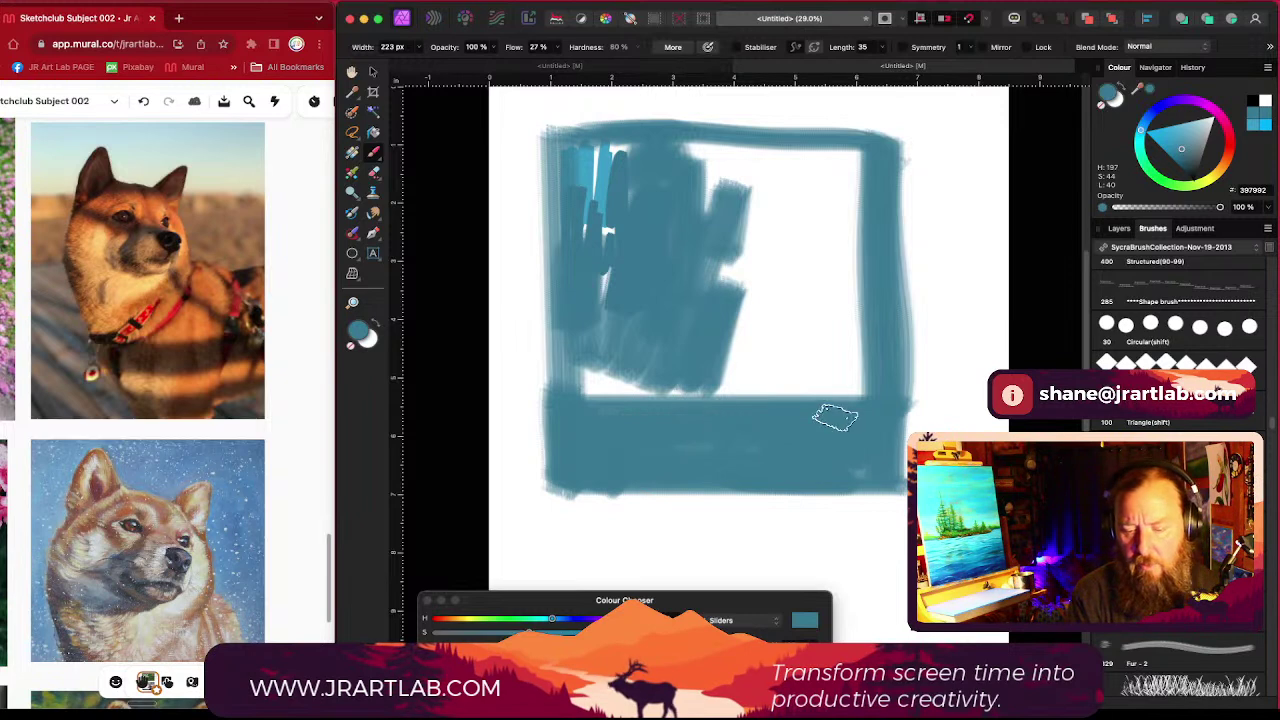
{"action": "mouse_move", "coordinate": [600, 243]}
{"action": "left_mouse_down"}
{"action": "mouse_move", "coordinate": [596, 378]}
{"action": "mouse_move", "coordinate": [591, 150]}
{"action": "mouse_move", "coordinate": [617, 147]}
{"action": "mouse_move", "coordinate": [629, 283]}
{"action": "mouse_move", "coordinate": [657, 358]}
{"action": "mouse_move", "coordinate": [597, 324]}
{"action": "mouse_move", "coordinate": [577, 387]}
{"action": "mouse_move", "coordinate": [619, 181]}
{"action": "mouse_move", "coordinate": [661, 147]}
{"action": "mouse_move", "coordinate": [695, 161]}
{"action": "mouse_move", "coordinate": [682, 192]}
{"action": "mouse_move", "coordinate": [677, 390]}
{"action": "mouse_move", "coordinate": [691, 413]}
{"action": "mouse_move", "coordinate": [831, 340]}
{"action": "mouse_move", "coordinate": [829, 363]}
{"action": "mouse_move", "coordinate": [858, 381]}
{"action": "mouse_move", "coordinate": [855, 356]}
{"action": "mouse_move", "coordinate": [768, 413]}
{"action": "mouse_move", "coordinate": [740, 397]}
{"action": "mouse_move", "coordinate": [710, 155]}
{"action": "mouse_move", "coordinate": [842, 172]}
{"action": "mouse_move", "coordinate": [840, 158]}
{"action": "mouse_move", "coordinate": [858, 159]}
{"action": "mouse_move", "coordinate": [880, 128]}
{"action": "mouse_move", "coordinate": [563, 129]}
{"action": "mouse_move", "coordinate": [567, 144]}
{"action": "mouse_move", "coordinate": [695, 189]}
{"action": "mouse_move", "coordinate": [725, 224]}
{"action": "mouse_move", "coordinate": [720, 206]}
{"action": "mouse_move", "coordinate": [761, 193]}
{"action": "mouse_move", "coordinate": [802, 154]}
{"action": "mouse_move", "coordinate": [822, 240]}
{"action": "mouse_move", "coordinate": [837, 191]}
{"action": "mouse_move", "coordinate": [855, 194]}
{"action": "mouse_move", "coordinate": [844, 265]}
{"action": "mouse_move", "coordinate": [860, 282]}
{"action": "mouse_move", "coordinate": [829, 283]}
{"action": "mouse_move", "coordinate": [836, 224]}
{"action": "mouse_move", "coordinate": [817, 212]}
{"action": "mouse_move", "coordinate": [710, 263]}
{"action": "mouse_move", "coordinate": [767, 325]}
{"action": "left_mouse_up"}
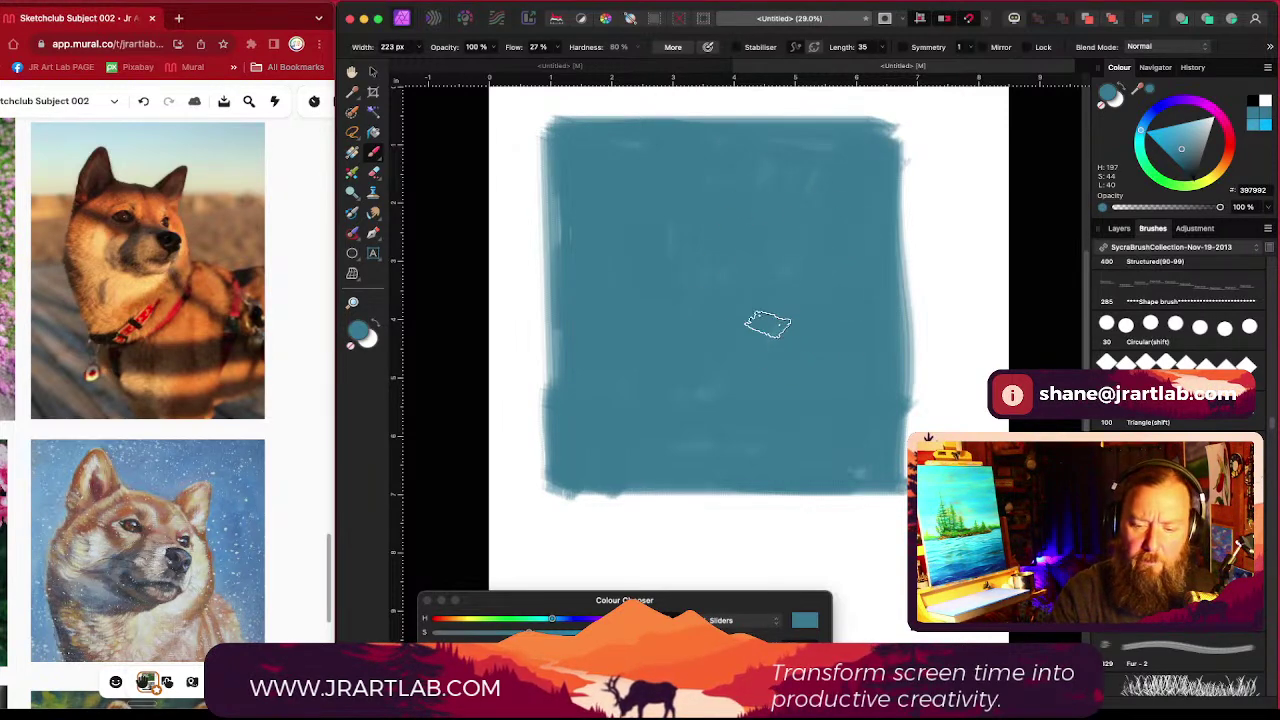
{"action": "mouse_move", "coordinate": [871, 129]}
{"action": "left_mouse_down"}
{"action": "mouse_move", "coordinate": [885, 449]}
{"action": "mouse_move", "coordinate": [903, 151]}
{"action": "mouse_move", "coordinate": [897, 138]}
{"action": "mouse_move", "coordinate": [893, 470]}
{"action": "left_mouse_up"}
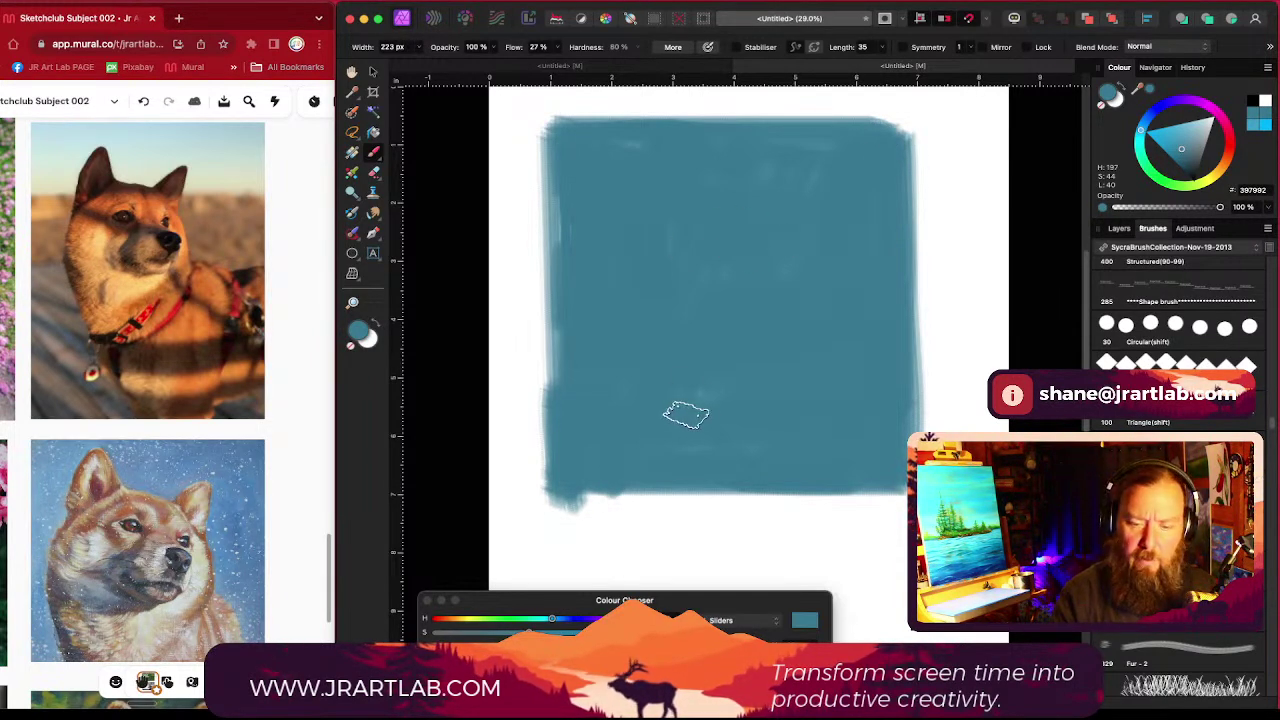
{"action": "mouse_move", "coordinate": [571, 491]}
{"action": "left_mouse_down"}
{"action": "mouse_move", "coordinate": [569, 527]}
{"action": "mouse_move", "coordinate": [607, 492]}
{"action": "mouse_move", "coordinate": [616, 522]}
{"action": "mouse_move", "coordinate": [574, 538]}
{"action": "mouse_move", "coordinate": [565, 522]}
{"action": "mouse_move", "coordinate": [896, 527]}
{"action": "mouse_move", "coordinate": [890, 479]}
{"action": "mouse_move", "coordinate": [826, 516]}
{"action": "mouse_move", "coordinate": [879, 505]}
{"action": "mouse_move", "coordinate": [850, 510]}
{"action": "mouse_move", "coordinate": [832, 492]}
{"action": "mouse_move", "coordinate": [713, 522]}
{"action": "mouse_move", "coordinate": [645, 497]}
{"action": "left_mouse_up"}
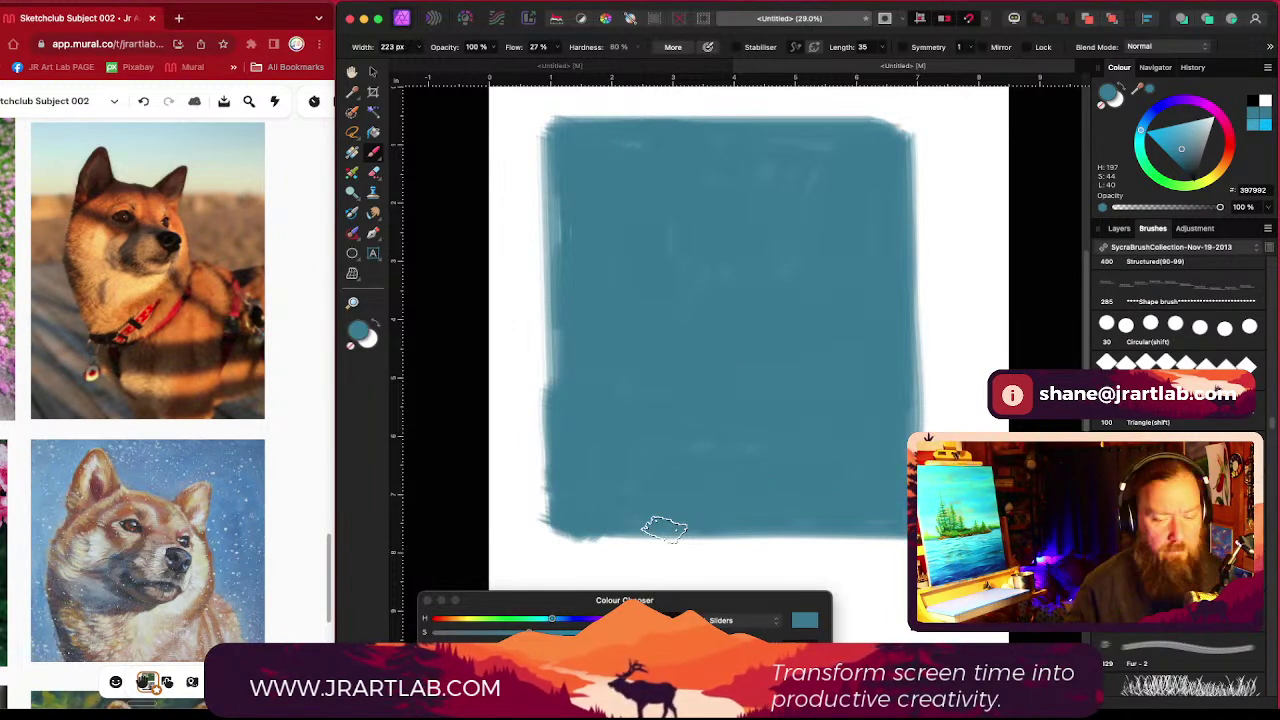
{"action": "scroll", "coordinate": [763, 351], "scroll_direction": "right", "scroll_amount": 1}
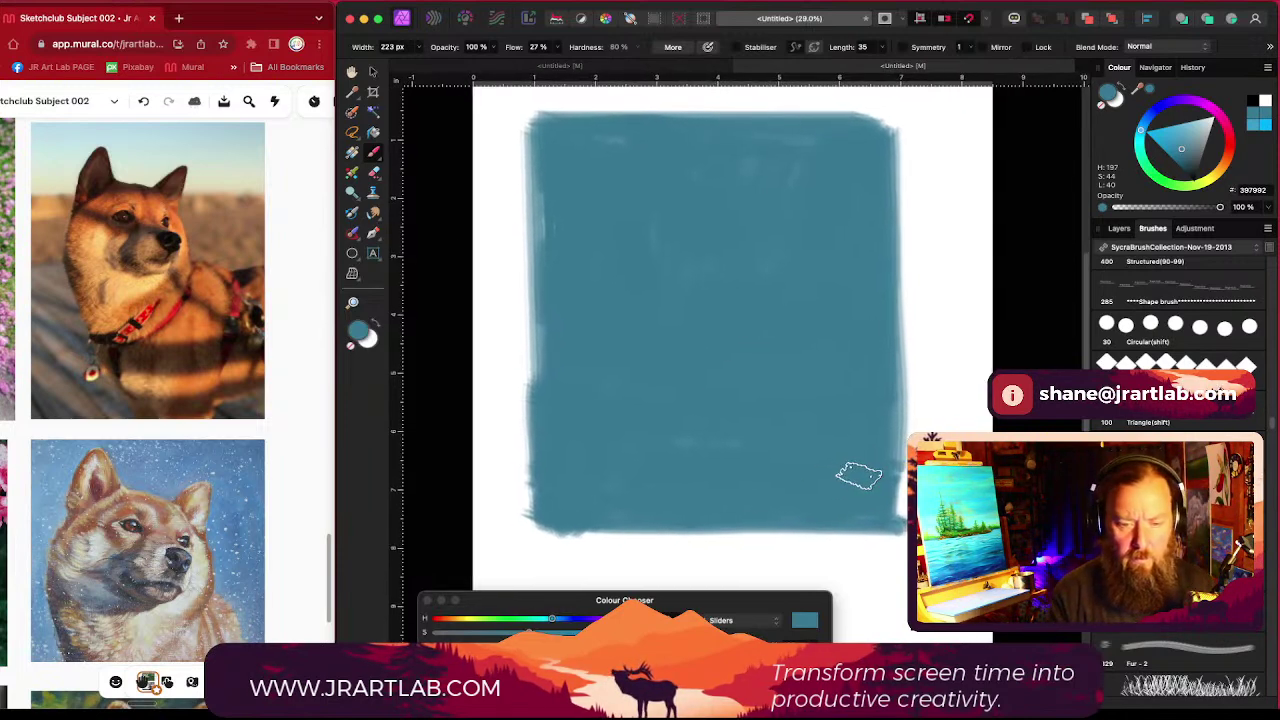
{"action": "scroll", "coordinate": [688, 299], "scroll_direction": "left", "scroll_amount": 1}
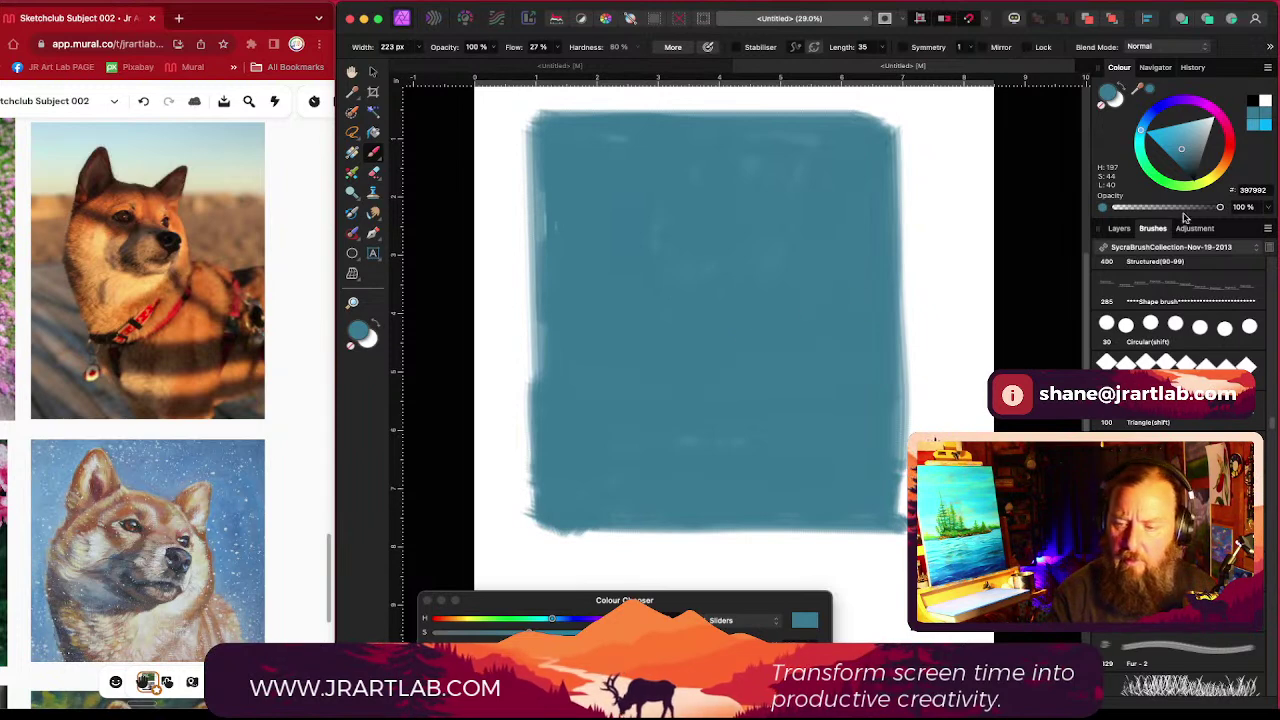
Step: Paint a brighter blue band (3D9DC3) horizontally across the upper middle of the dark blue block
{"action": "left_click", "coordinate": [1175, 142]}
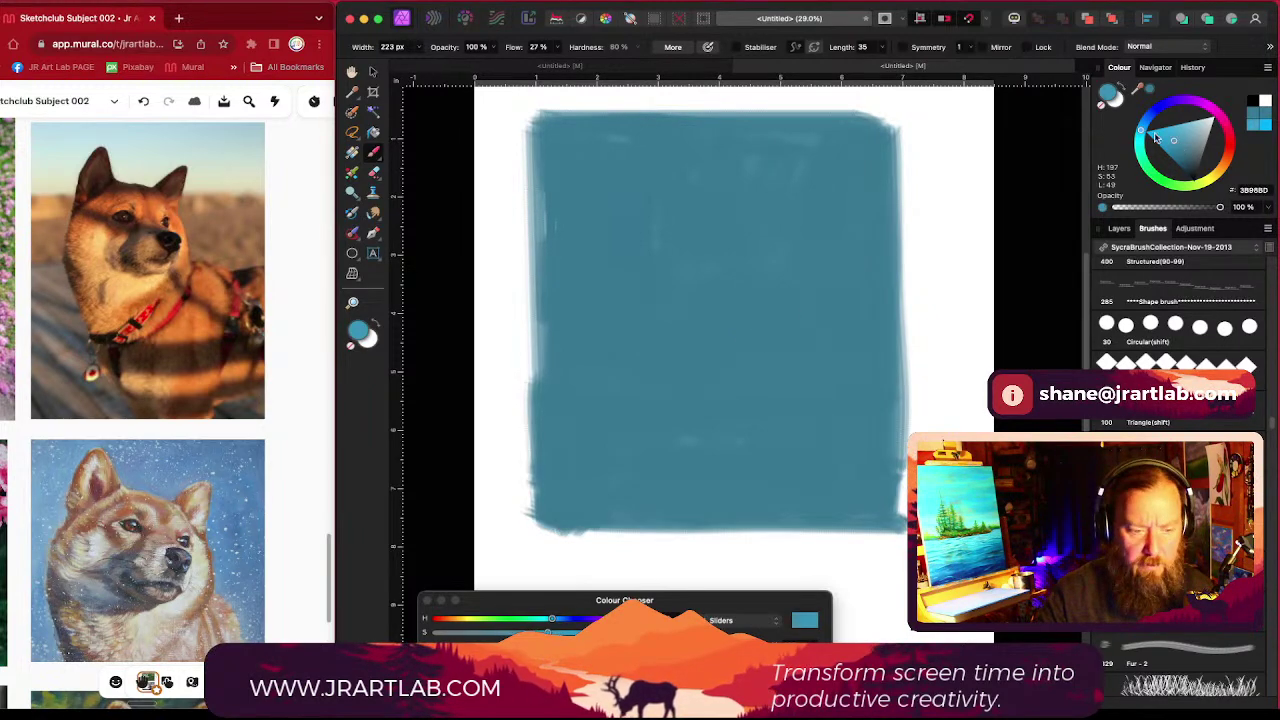
{"action": "mouse_move", "coordinate": [571, 263]}
{"action": "left_mouse_down"}
{"action": "mouse_move", "coordinate": [611, 261]}
{"action": "mouse_move", "coordinate": [632, 288]}
{"action": "mouse_move", "coordinate": [763, 277]}
{"action": "mouse_move", "coordinate": [821, 241]}
{"action": "mouse_move", "coordinate": [852, 285]}
{"action": "mouse_move", "coordinate": [877, 288]}
{"action": "mouse_move", "coordinate": [554, 281]}
{"action": "mouse_move", "coordinate": [549, 292]}
{"action": "mouse_move", "coordinate": [559, 270]}
{"action": "mouse_move", "coordinate": [621, 285]}
{"action": "left_mouse_up"}
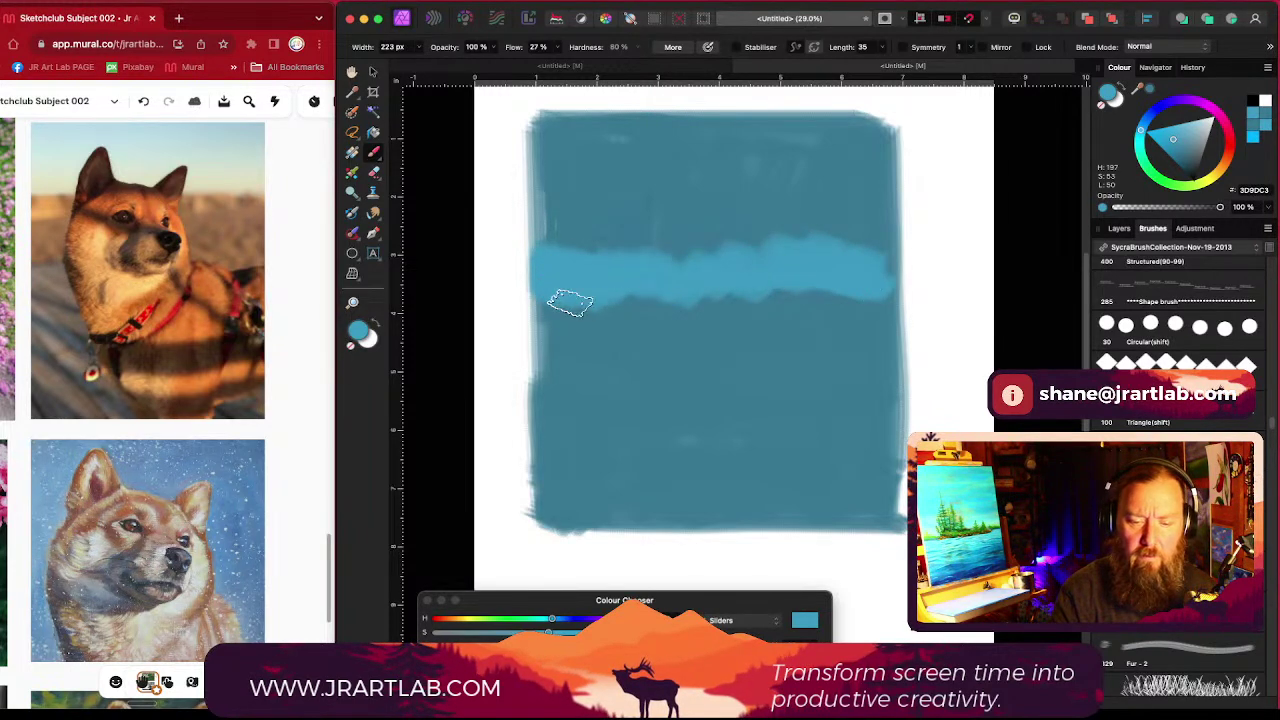
{"action": "left_click_drag", "start_coordinate": [548, 228], "coordinate": [600, 251]}
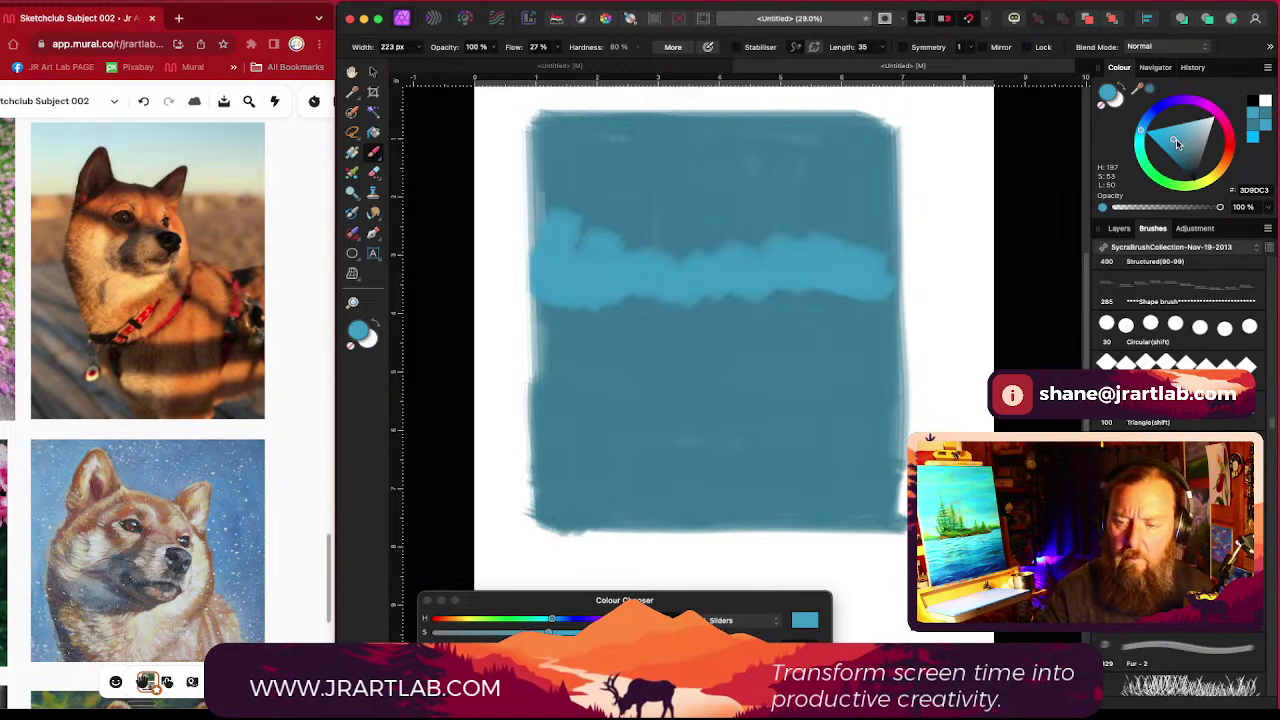
{"action": "left_click_drag", "start_coordinate": [1177, 141], "coordinate": [1190, 131]}
{"action": "mouse_move", "coordinate": [572, 289]}
{"action": "left_mouse_down"}
{"action": "mouse_move", "coordinate": [605, 276]}
{"action": "mouse_move", "coordinate": [655, 291]}
{"action": "mouse_move", "coordinate": [711, 281]}
{"action": "mouse_move", "coordinate": [681, 288]}
{"action": "mouse_move", "coordinate": [758, 275]}
{"action": "left_mouse_up"}
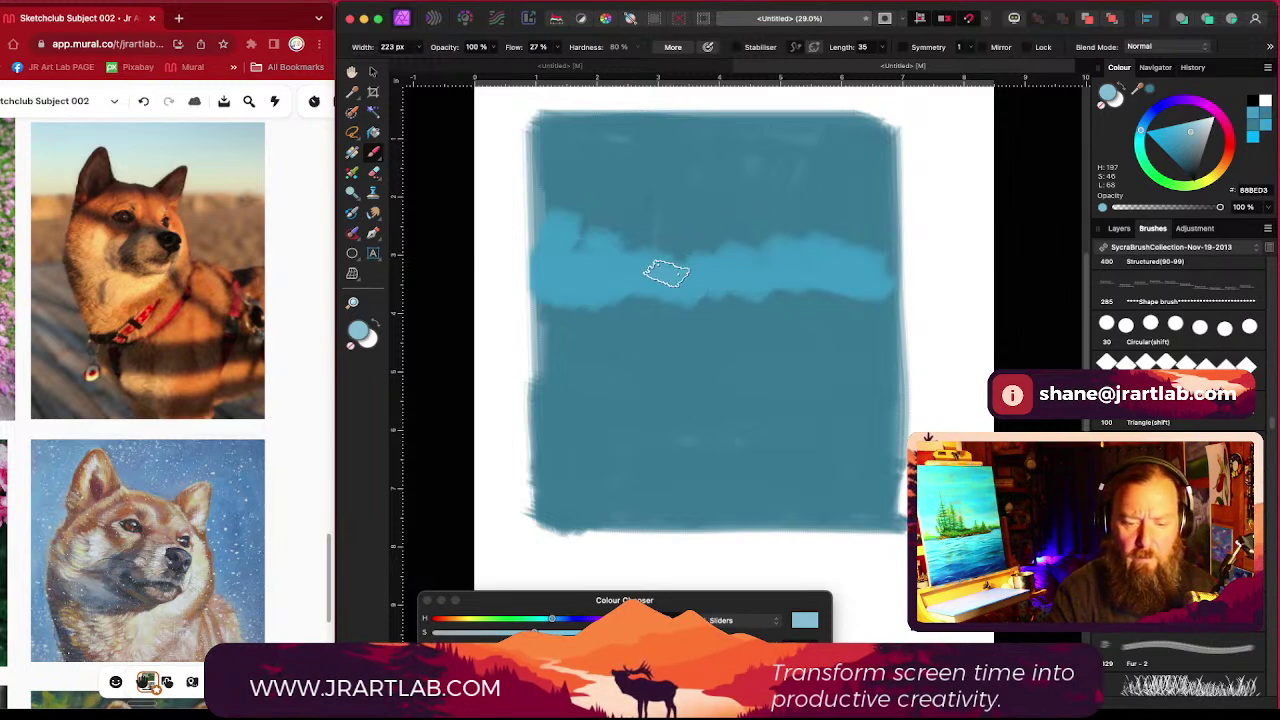
{"action": "mouse_move", "coordinate": [596, 280]}
{"action": "left_mouse_down"}
{"action": "mouse_move", "coordinate": [594, 251]}
{"action": "mouse_move", "coordinate": [620, 271]}
{"action": "mouse_move", "coordinate": [599, 240]}
{"action": "left_mouse_up"}
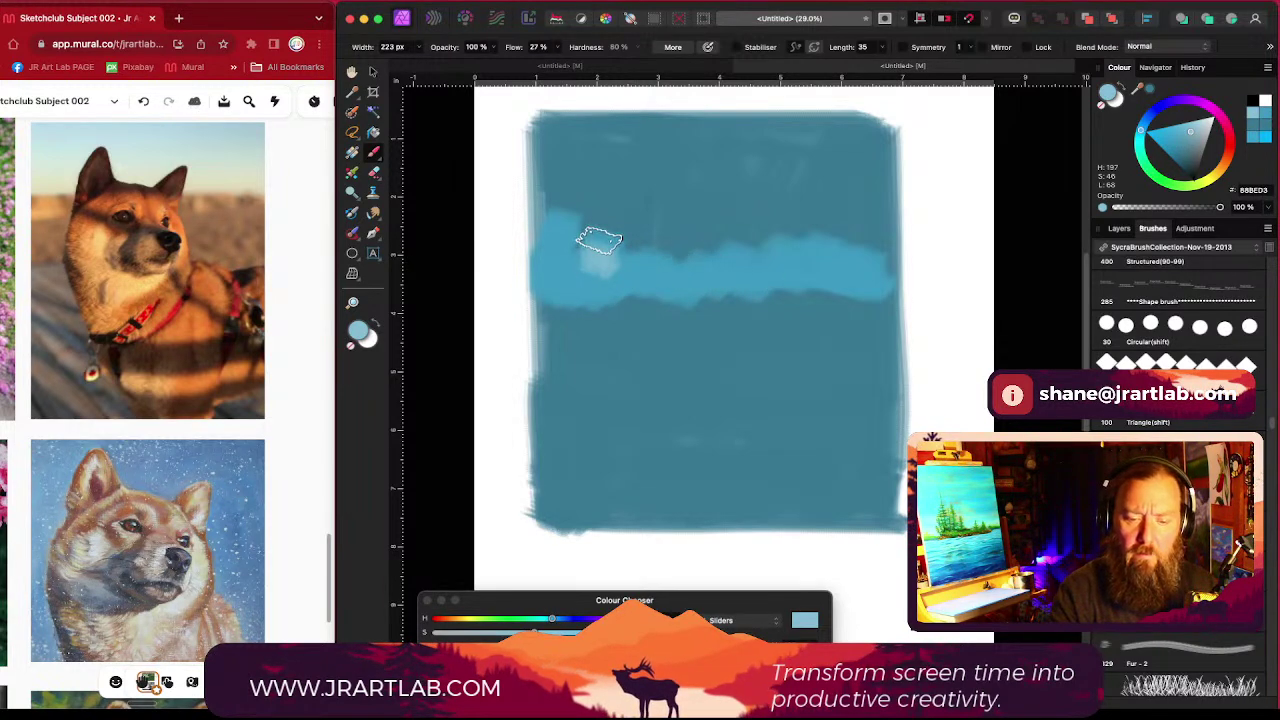
{"action": "key", "text": "super+z"}
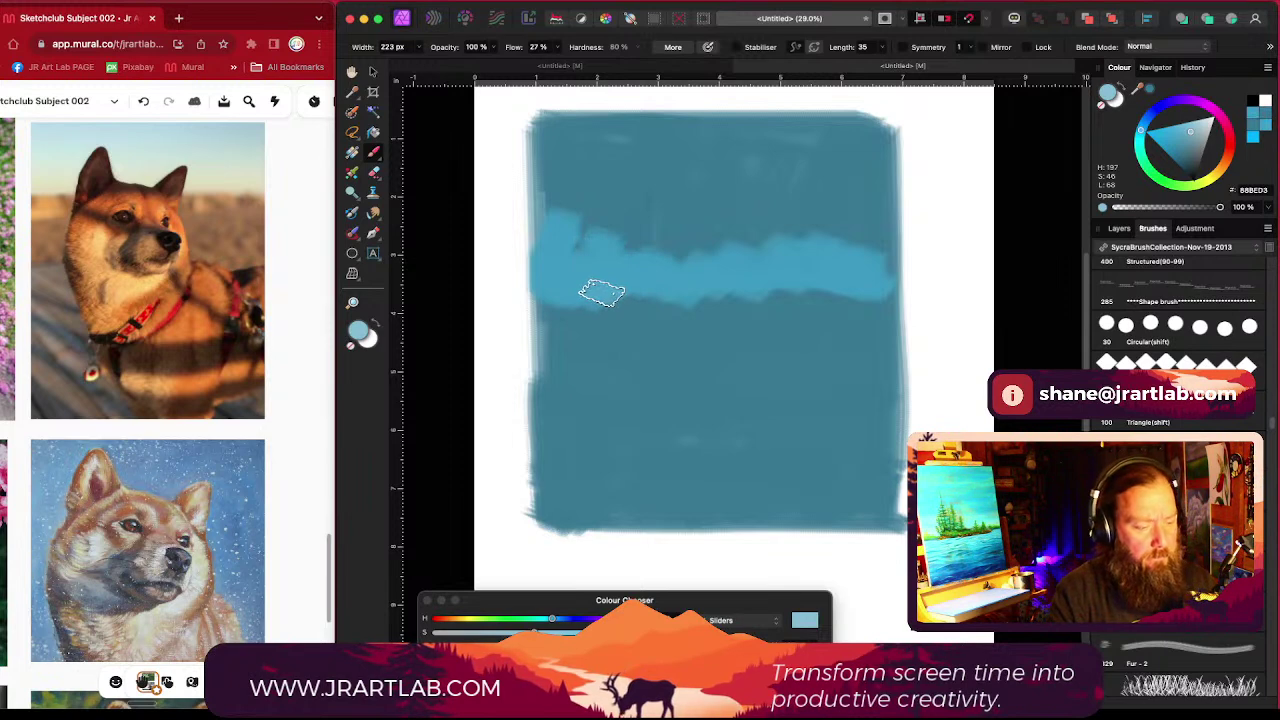
Step: Sample the band's blue (3D9DC3) from the canvas and thicken the band upward across its full width
{"action": "scroll", "coordinate": [601, 293], "scroll_direction": "up", "scroll_amount": 2}
{"action": "scroll", "coordinate": [601, 295], "scroll_direction": "down", "scroll_amount": 2}
{"action": "left_click", "coordinate": [610, 261], "text": "alt"}
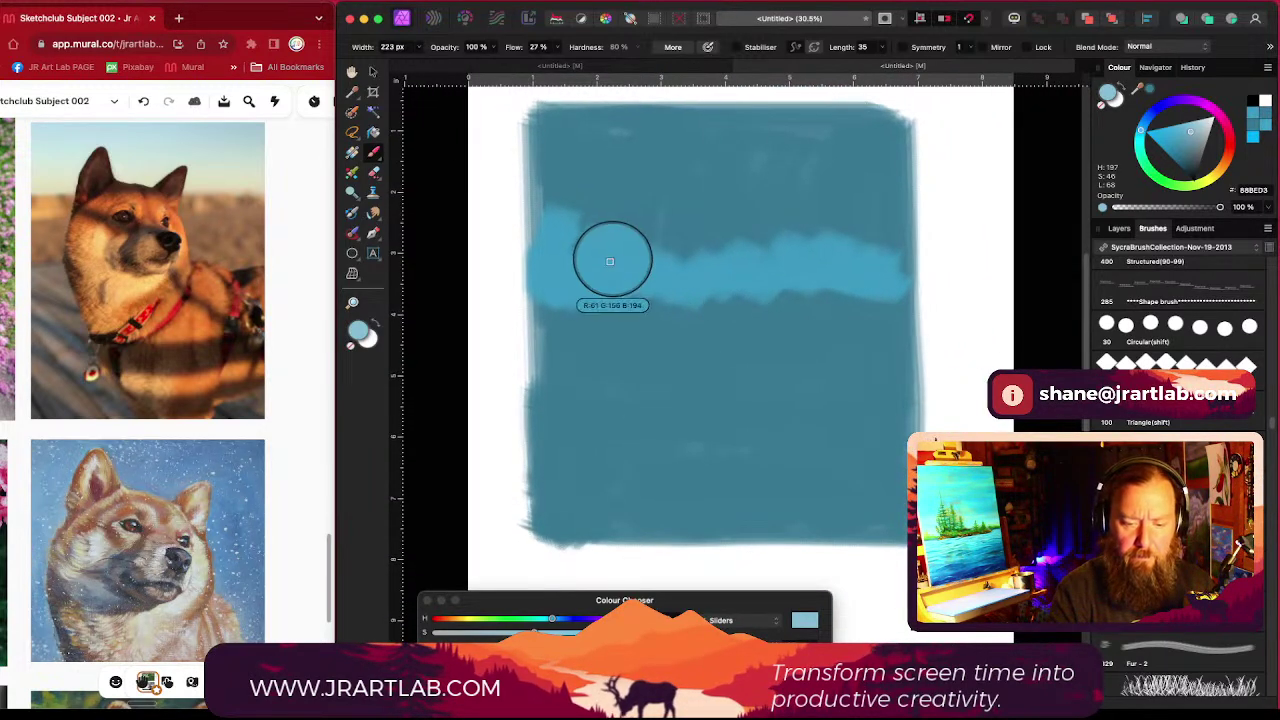
{"action": "left_click", "coordinate": [609, 264], "text": "alt"}
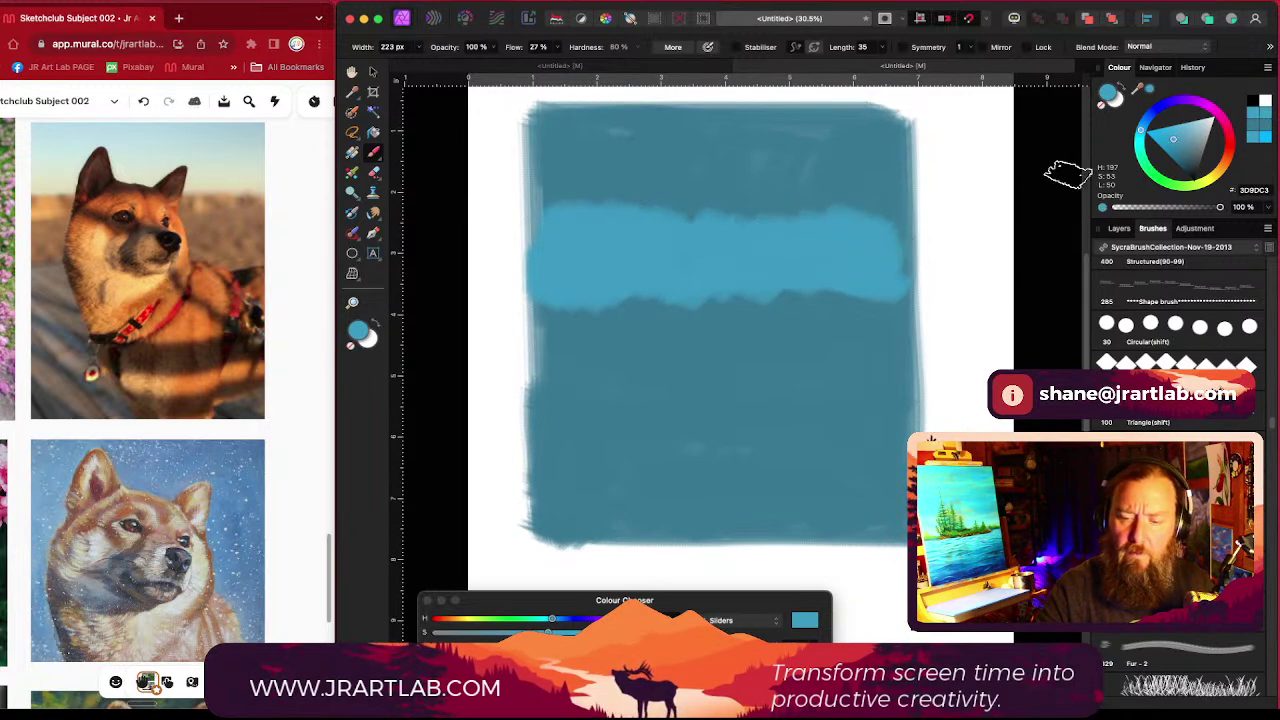
Step: Lighten the blue to 79B6CD and paint a thin pale strip along the band's lower edge, undoing the first misplaced stroke
{"action": "left_click", "coordinate": [1187, 133]}
{"action": "mouse_move", "coordinate": [520, 196]}
{"action": "left_mouse_down"}
{"action": "mouse_move", "coordinate": [549, 224]}
{"action": "mouse_move", "coordinate": [615, 167]}
{"action": "mouse_move", "coordinate": [642, 207]}
{"action": "mouse_move", "coordinate": [686, 212]}
{"action": "left_mouse_up"}
{"action": "key", "text": "super+z"}
{"action": "mouse_move", "coordinate": [545, 302]}
{"action": "left_mouse_down"}
{"action": "mouse_move", "coordinate": [613, 311]}
{"action": "mouse_move", "coordinate": [848, 310]}
{"action": "left_mouse_up"}
{"action": "mouse_move", "coordinate": [632, 307]}
{"action": "left_mouse_down"}
{"action": "mouse_move", "coordinate": [880, 298]}
{"action": "mouse_move", "coordinate": [857, 300]}
{"action": "left_mouse_up"}
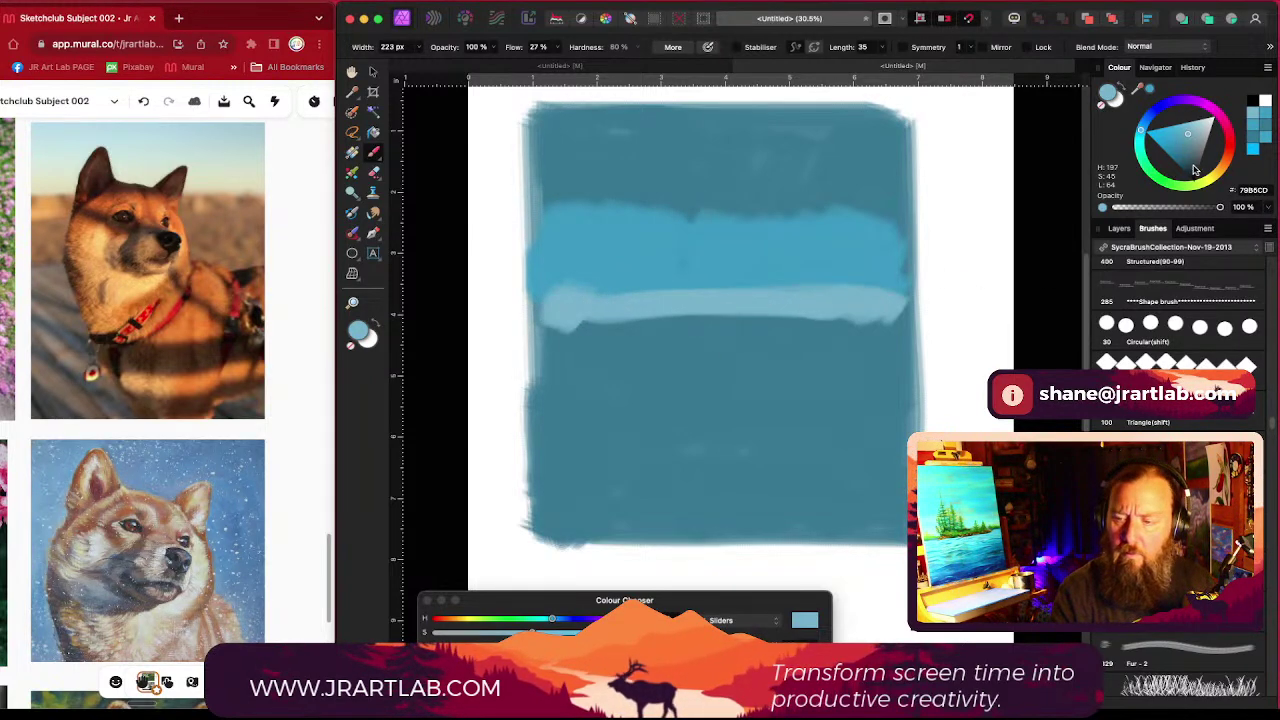
Step: Switch to tan CDB079 and paint a sand band beneath the pale blue strip, greying the colour to BAB2A1 along the way
{"action": "left_click", "coordinate": [1223, 175]}
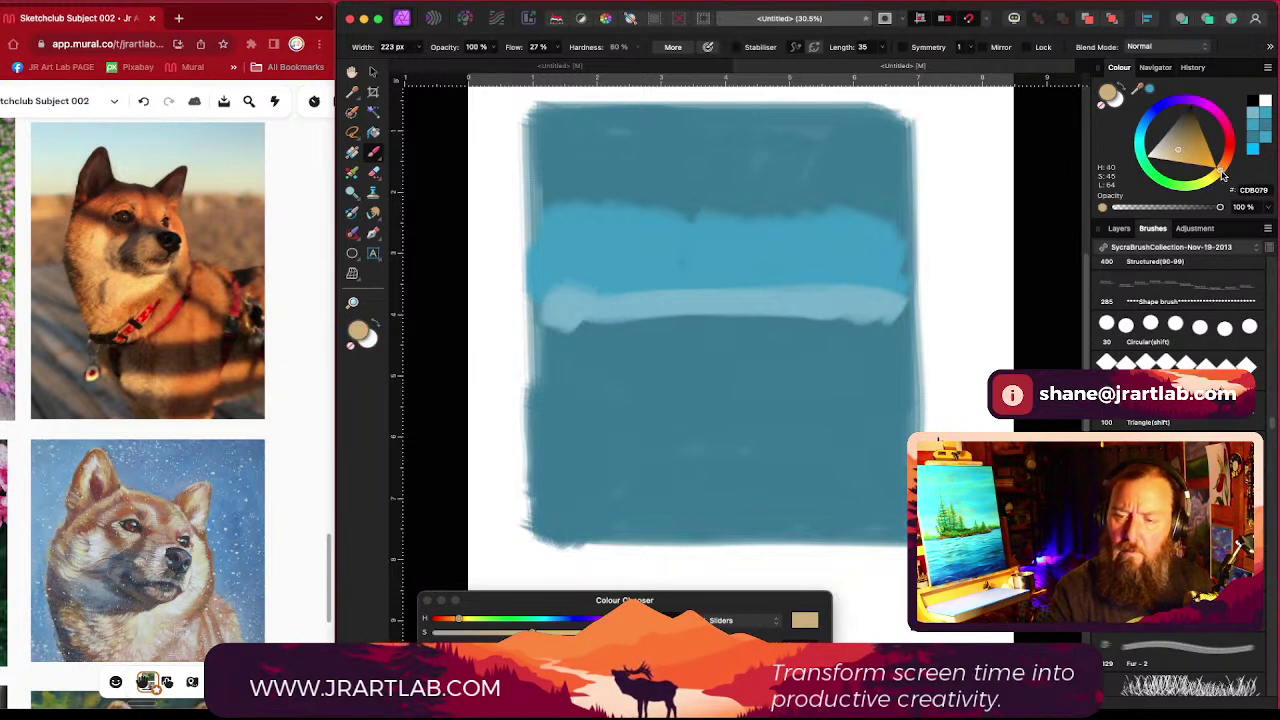
{"action": "scroll", "coordinate": [866, 303], "scroll_direction": "up", "scroll_amount": 1}
{"action": "mouse_move", "coordinate": [703, 362]}
{"action": "left_mouse_down"}
{"action": "mouse_move", "coordinate": [610, 344]}
{"action": "mouse_move", "coordinate": [556, 379]}
{"action": "mouse_move", "coordinate": [547, 357]}
{"action": "mouse_move", "coordinate": [774, 360]}
{"action": "mouse_move", "coordinate": [571, 346]}
{"action": "mouse_move", "coordinate": [689, 346]}
{"action": "mouse_move", "coordinate": [618, 364]}
{"action": "mouse_move", "coordinate": [601, 375]}
{"action": "mouse_move", "coordinate": [627, 388]}
{"action": "mouse_move", "coordinate": [600, 391]}
{"action": "mouse_move", "coordinate": [764, 375]}
{"action": "mouse_move", "coordinate": [588, 389]}
{"action": "mouse_move", "coordinate": [813, 348]}
{"action": "mouse_move", "coordinate": [710, 345]}
{"action": "mouse_move", "coordinate": [814, 335]}
{"action": "mouse_move", "coordinate": [887, 345]}
{"action": "left_mouse_up"}
{"action": "left_click", "coordinate": [1166, 147]}
{"action": "left_click", "coordinate": [1168, 150]}
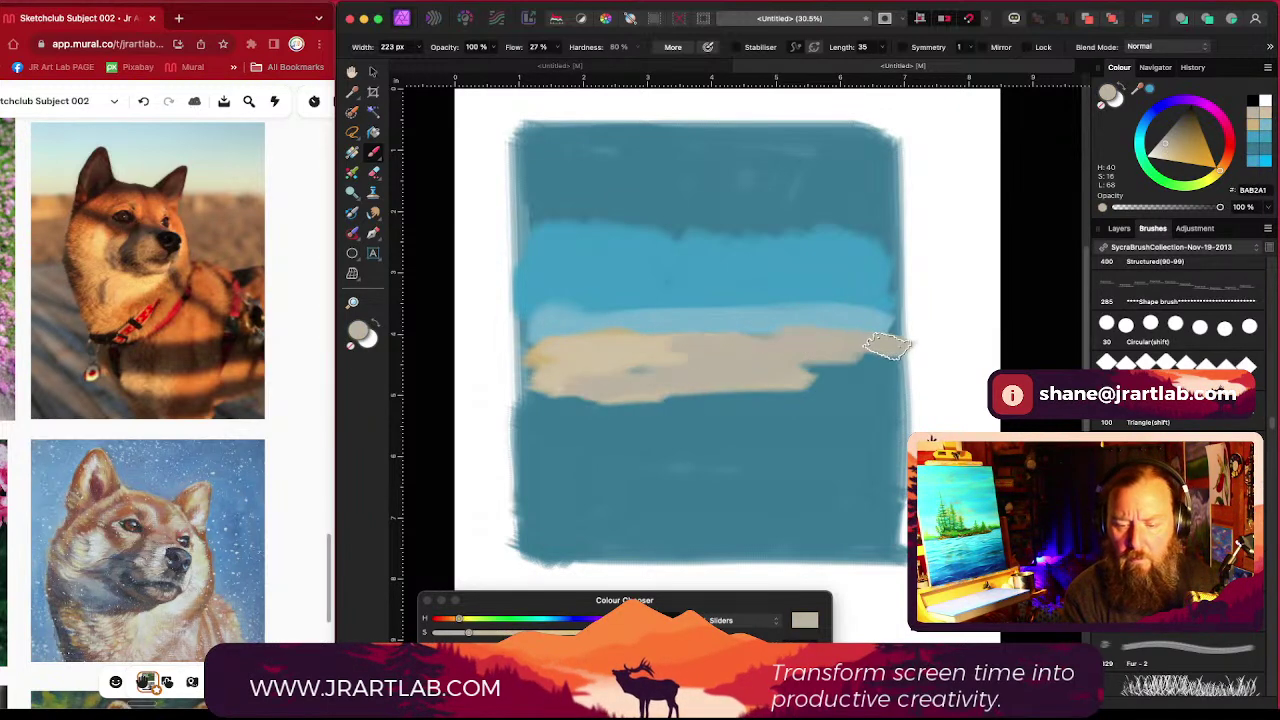
Step: Extend the sand downward with pale sand strokes in D8C6A3, reaching down one side of the lower block
{"action": "left_click", "coordinate": [1166, 152]}
{"action": "mouse_move", "coordinate": [760, 362]}
{"action": "left_mouse_down"}
{"action": "mouse_move", "coordinate": [549, 385]}
{"action": "mouse_move", "coordinate": [538, 414]}
{"action": "mouse_move", "coordinate": [894, 403]}
{"action": "mouse_move", "coordinate": [840, 376]}
{"action": "mouse_move", "coordinate": [860, 367]}
{"action": "mouse_move", "coordinate": [564, 405]}
{"action": "mouse_move", "coordinate": [544, 496]}
{"action": "mouse_move", "coordinate": [622, 417]}
{"action": "mouse_move", "coordinate": [609, 470]}
{"action": "mouse_move", "coordinate": [670, 513]}
{"action": "left_mouse_up"}
{"action": "mouse_move", "coordinate": [700, 455]}
{"action": "left_mouse_down"}
{"action": "mouse_move", "coordinate": [640, 470]}
{"action": "mouse_move", "coordinate": [690, 425]}
{"action": "mouse_move", "coordinate": [680, 490]}
{"action": "left_mouse_up"}
Step: Cover the remaining lower blue area with grey-beige B8AF9F strokes
{"action": "left_click", "coordinate": [1166, 150]}
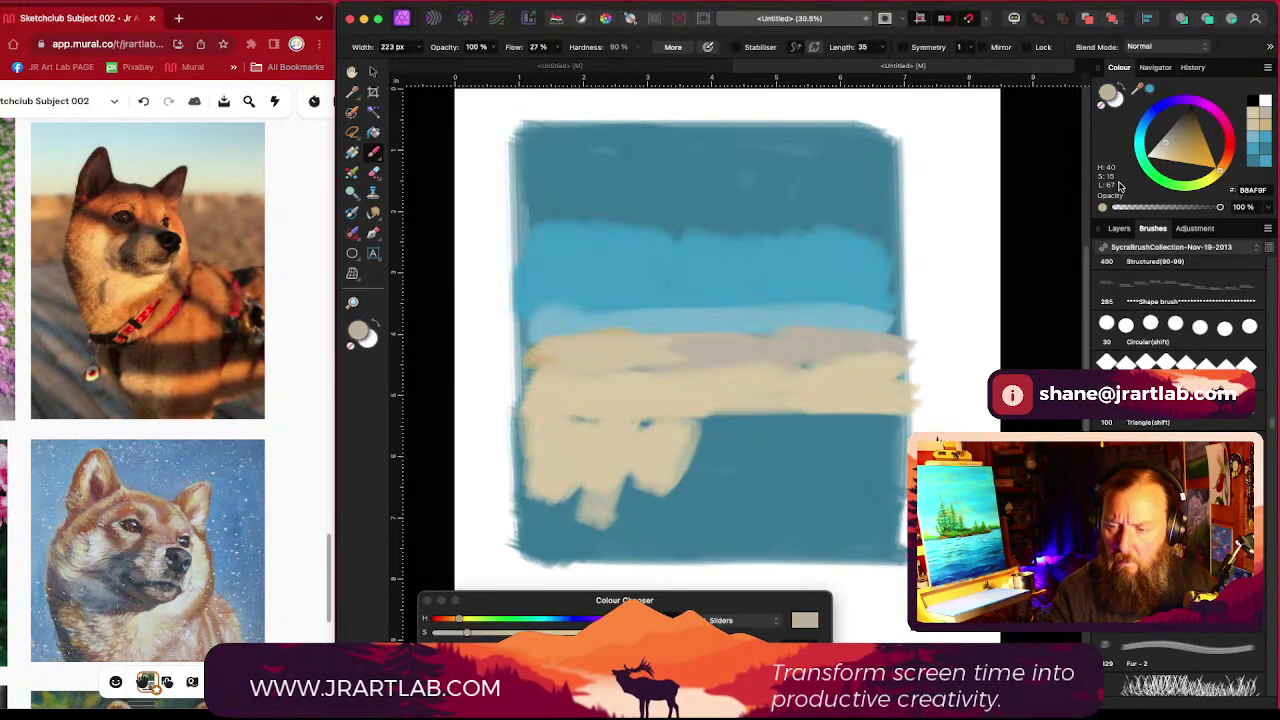
{"action": "mouse_move", "coordinate": [715, 440]}
{"action": "left_mouse_down"}
{"action": "mouse_move", "coordinate": [663, 467]}
{"action": "mouse_move", "coordinate": [617, 454]}
{"action": "mouse_move", "coordinate": [605, 424]}
{"action": "mouse_move", "coordinate": [541, 527]}
{"action": "mouse_move", "coordinate": [665, 511]}
{"action": "mouse_move", "coordinate": [744, 477]}
{"action": "mouse_move", "coordinate": [726, 524]}
{"action": "mouse_move", "coordinate": [727, 481]}
{"action": "mouse_move", "coordinate": [757, 415]}
{"action": "mouse_move", "coordinate": [746, 414]}
{"action": "mouse_move", "coordinate": [709, 479]}
{"action": "mouse_move", "coordinate": [753, 489]}
{"action": "mouse_move", "coordinate": [829, 427]}
{"action": "mouse_move", "coordinate": [840, 456]}
{"action": "mouse_move", "coordinate": [813, 522]}
{"action": "mouse_move", "coordinate": [859, 499]}
{"action": "mouse_move", "coordinate": [880, 446]}
{"action": "mouse_move", "coordinate": [800, 413]}
{"action": "mouse_move", "coordinate": [701, 446]}
{"action": "mouse_move", "coordinate": [660, 420]}
{"action": "left_mouse_up"}
{"action": "mouse_move", "coordinate": [829, 497]}
{"action": "left_mouse_down"}
{"action": "mouse_move", "coordinate": [632, 543]}
{"action": "mouse_move", "coordinate": [621, 534]}
{"action": "mouse_move", "coordinate": [818, 532]}
{"action": "mouse_move", "coordinate": [797, 472]}
{"action": "mouse_move", "coordinate": [876, 411]}
{"action": "left_mouse_up"}
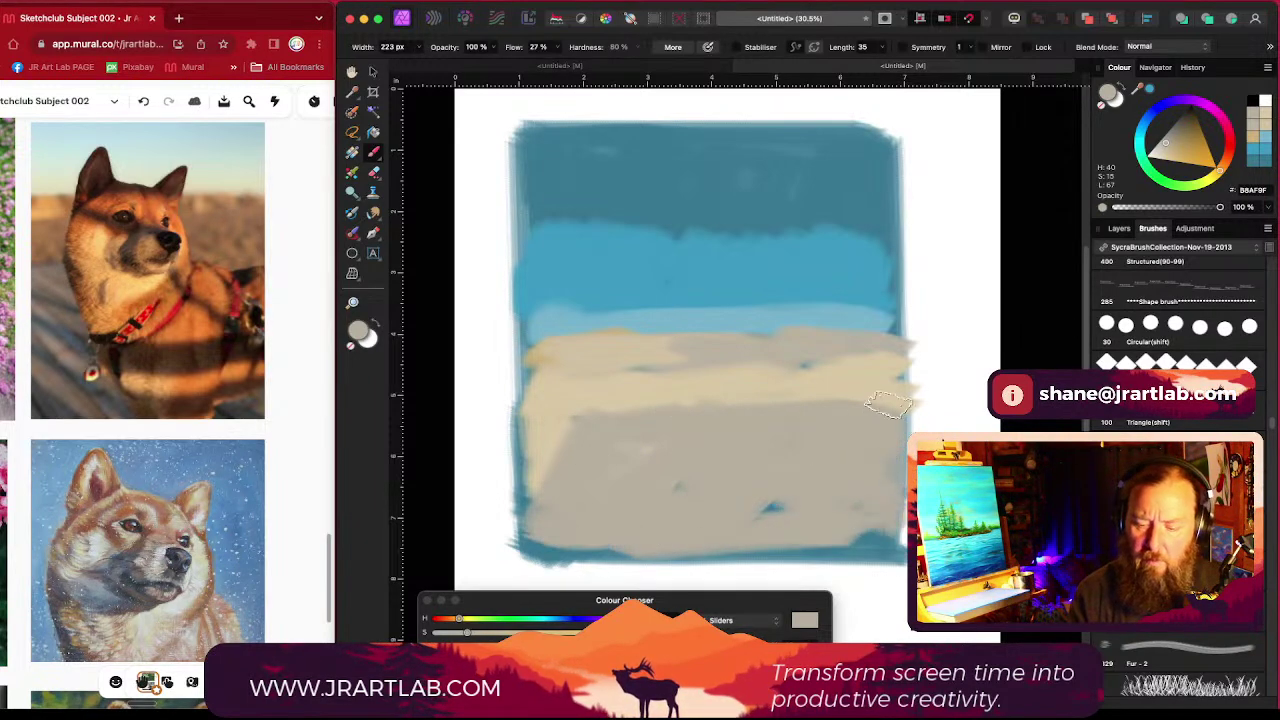
Step: Sample the pale sand D8C6A3 and brush it over the grey-beige areas, leaving irregular patches of both tones
{"action": "left_click", "coordinate": [855, 367], "text": "alt"}
{"action": "mouse_move", "coordinate": [855, 367]}
{"action": "left_mouse_down"}
{"action": "mouse_move", "coordinate": [797, 399]}
{"action": "mouse_move", "coordinate": [678, 420]}
{"action": "mouse_move", "coordinate": [598, 472]}
{"action": "mouse_move", "coordinate": [606, 427]}
{"action": "mouse_move", "coordinate": [583, 448]}
{"action": "mouse_move", "coordinate": [635, 506]}
{"action": "mouse_move", "coordinate": [746, 448]}
{"action": "mouse_move", "coordinate": [783, 462]}
{"action": "mouse_move", "coordinate": [847, 428]}
{"action": "left_mouse_up"}
{"action": "left_click_drag", "start_coordinate": [652, 355], "coordinate": [807, 350]}
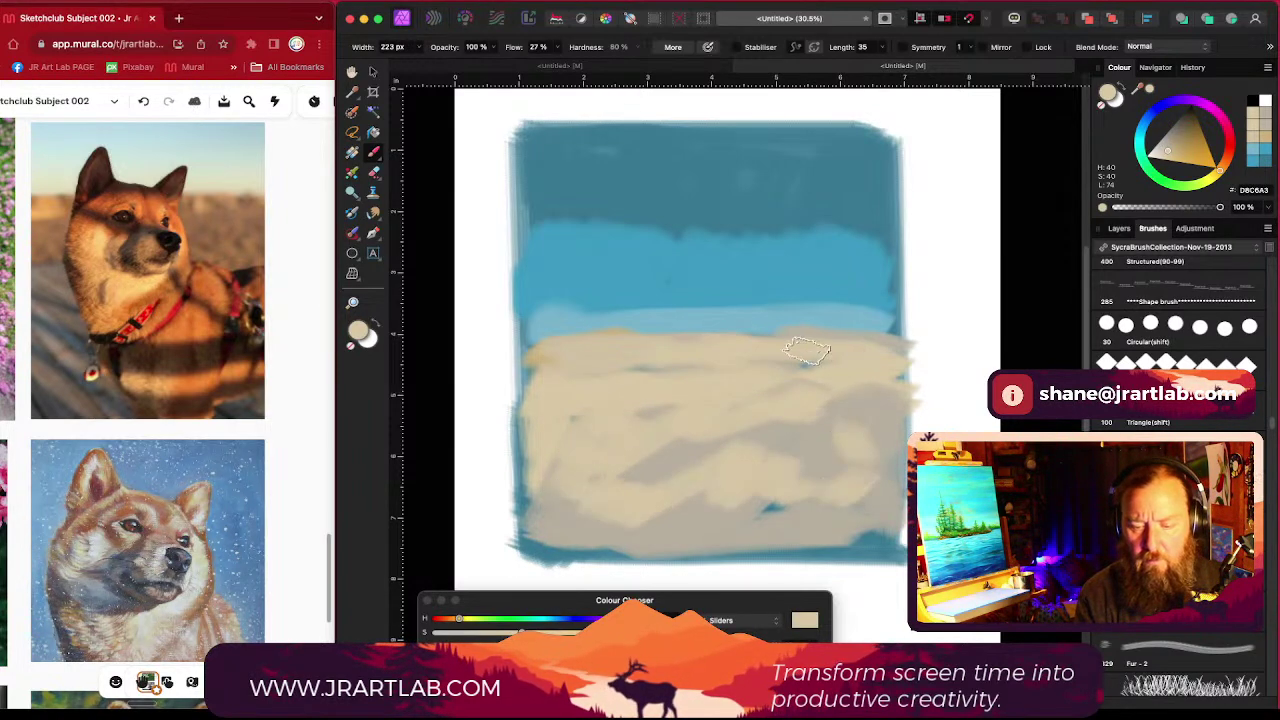
{"action": "mouse_move", "coordinate": [578, 366]}
{"action": "left_mouse_down"}
{"action": "mouse_move", "coordinate": [538, 486]}
{"action": "mouse_move", "coordinate": [539, 368]}
{"action": "mouse_move", "coordinate": [544, 515]}
{"action": "left_mouse_up"}
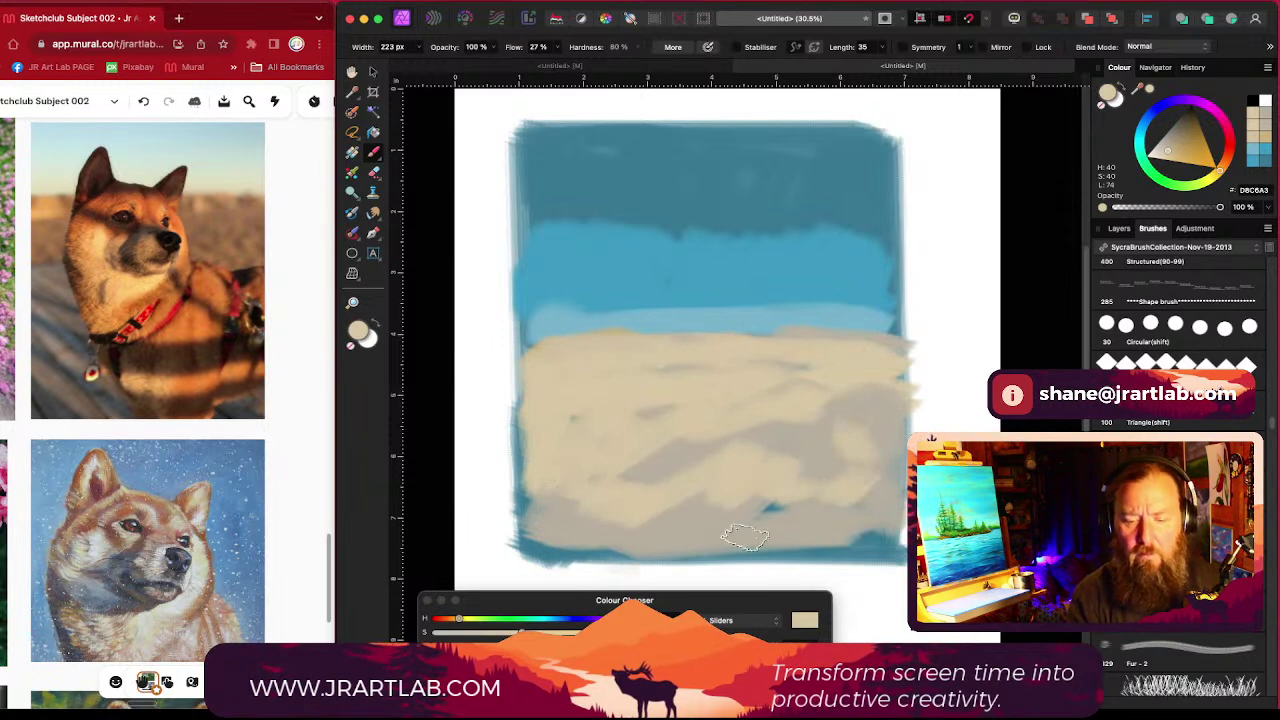
{"action": "mouse_move", "coordinate": [745, 536]}
{"action": "left_mouse_down"}
{"action": "mouse_move", "coordinate": [862, 505]}
{"action": "mouse_move", "coordinate": [885, 483]}
{"action": "mouse_move", "coordinate": [793, 529]}
{"action": "mouse_move", "coordinate": [752, 525]}
{"action": "left_mouse_up"}
Step: Sample the grey-beige B7AF9F, reduce the brush to 51.7 px and scribble small ripple marks in the sand
{"action": "left_click", "coordinate": [706, 529], "text": "alt"}
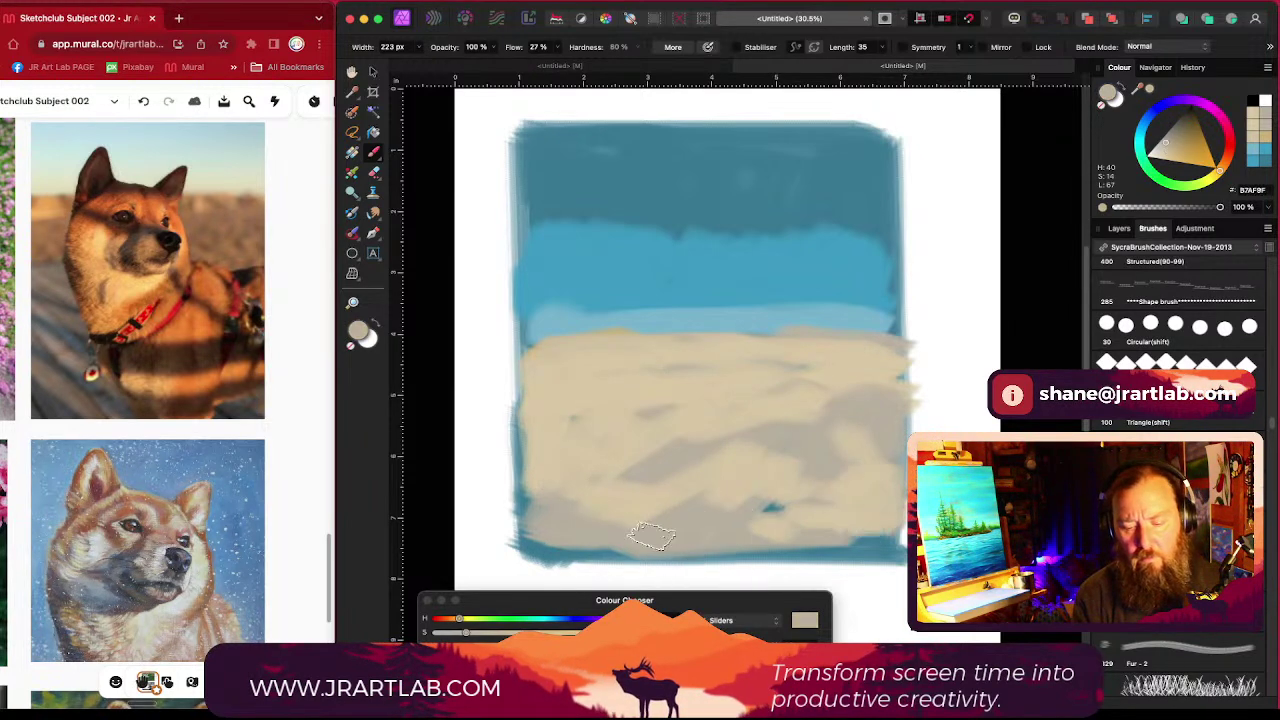
{"action": "key", "text": "["}
{"action": "key", "text": "["}
{"action": "key", "text": "["}
{"action": "key", "text": "["}
{"action": "key", "text": "["}
{"action": "left_click_drag", "start_coordinate": [606, 450], "coordinate": [580, 462]}
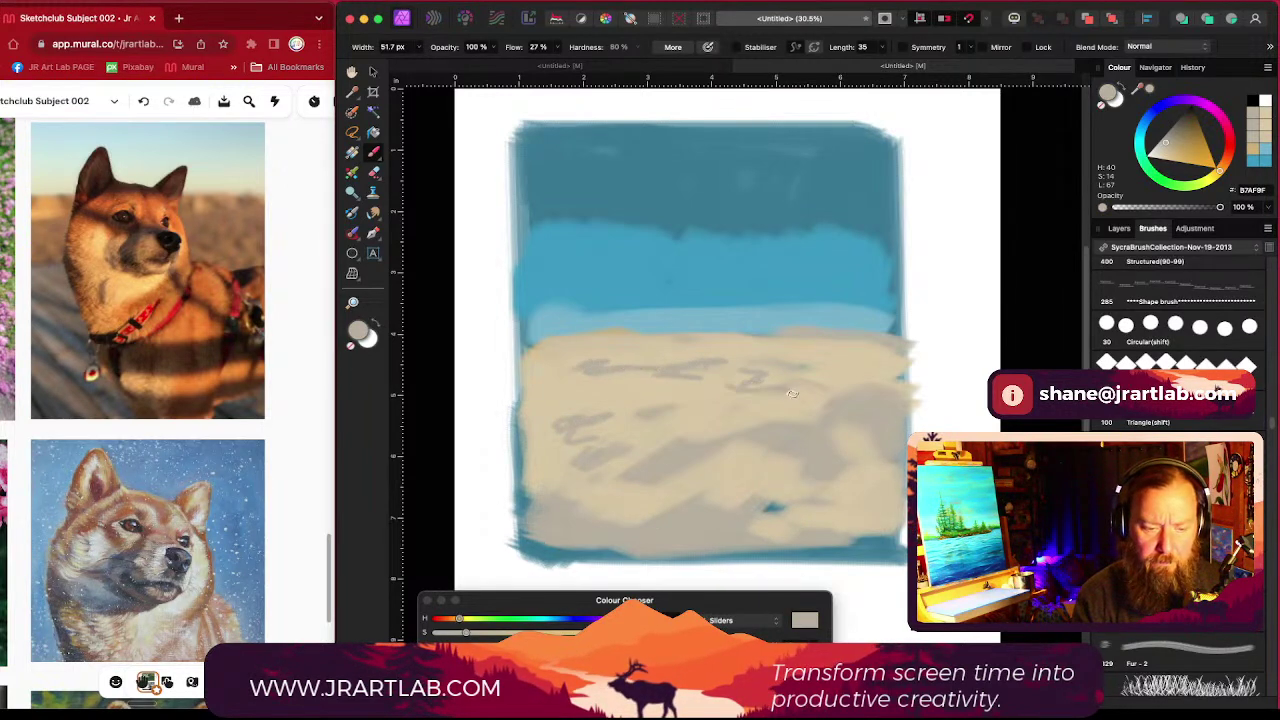
Step: Add short shadow dashes in darker 7D7666 across the sand and soften them with the mixer brush
{"action": "left_click_drag", "start_coordinate": [1178, 141], "coordinate": [1175, 130]}
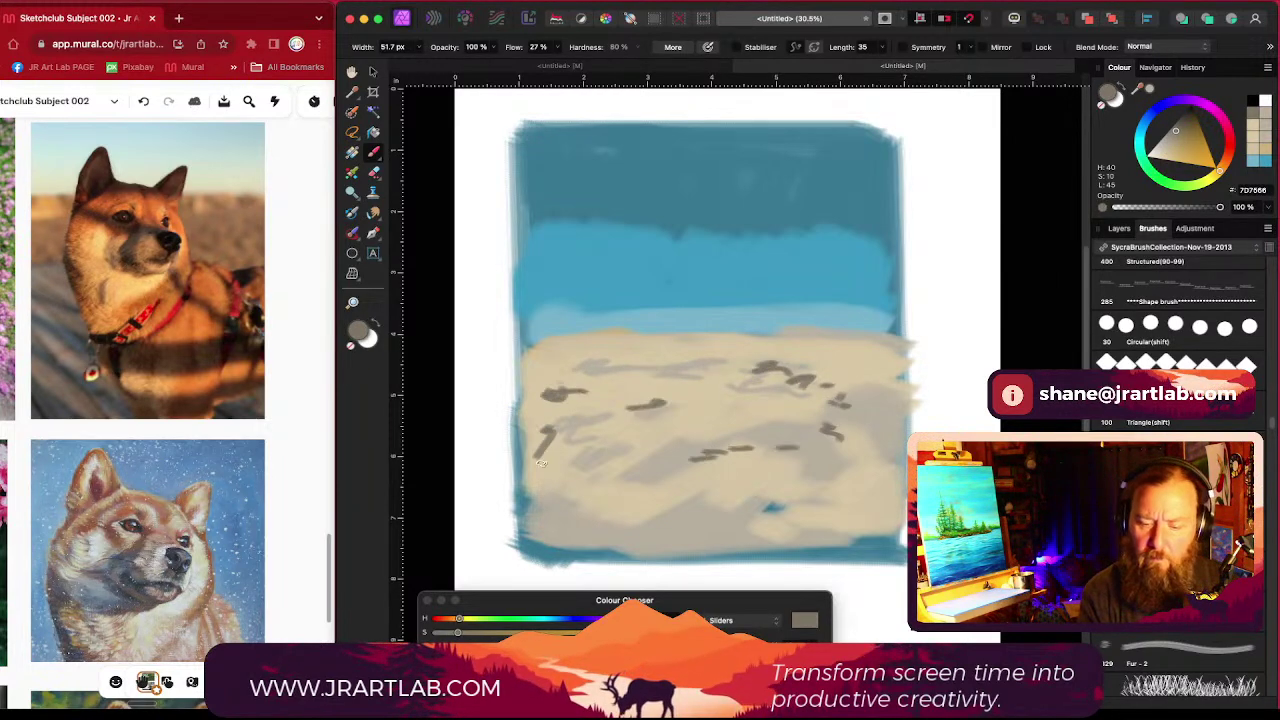
{"action": "left_click", "coordinate": [352, 172]}
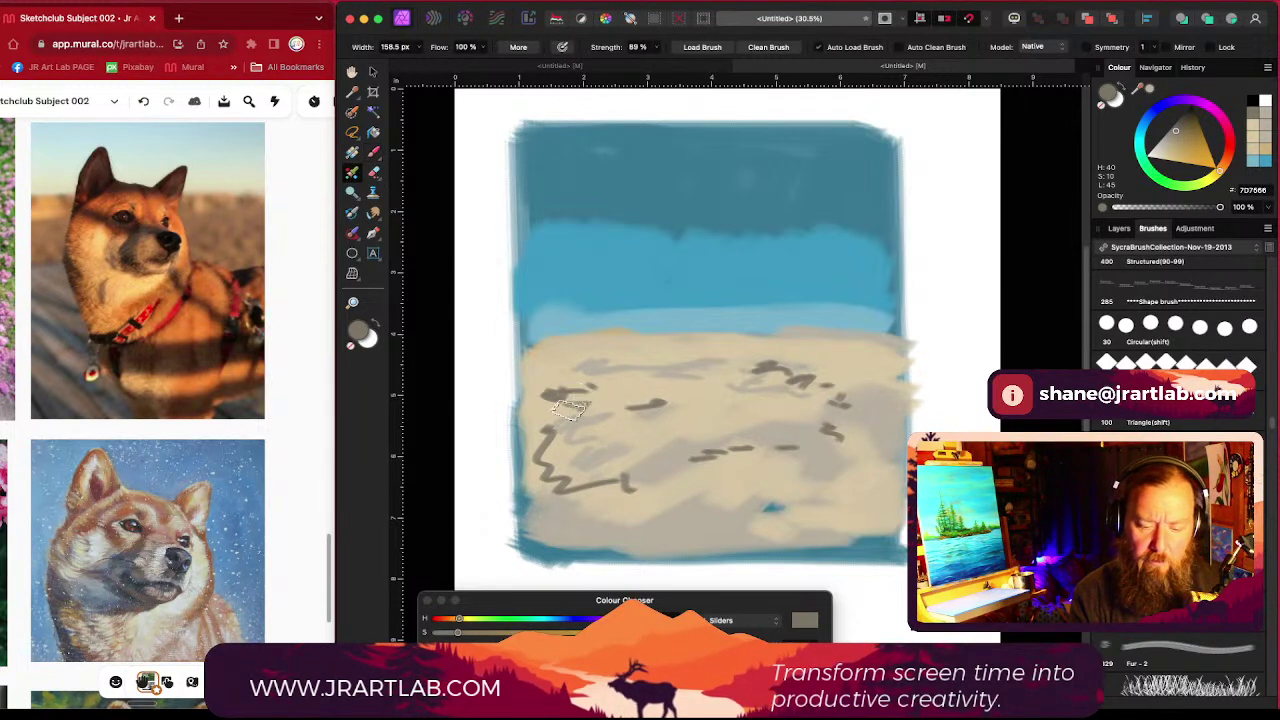
{"action": "left_click", "coordinate": [562, 393], "text": "alt"}
{"action": "left_click_drag", "start_coordinate": [560, 396], "coordinate": [579, 396]}
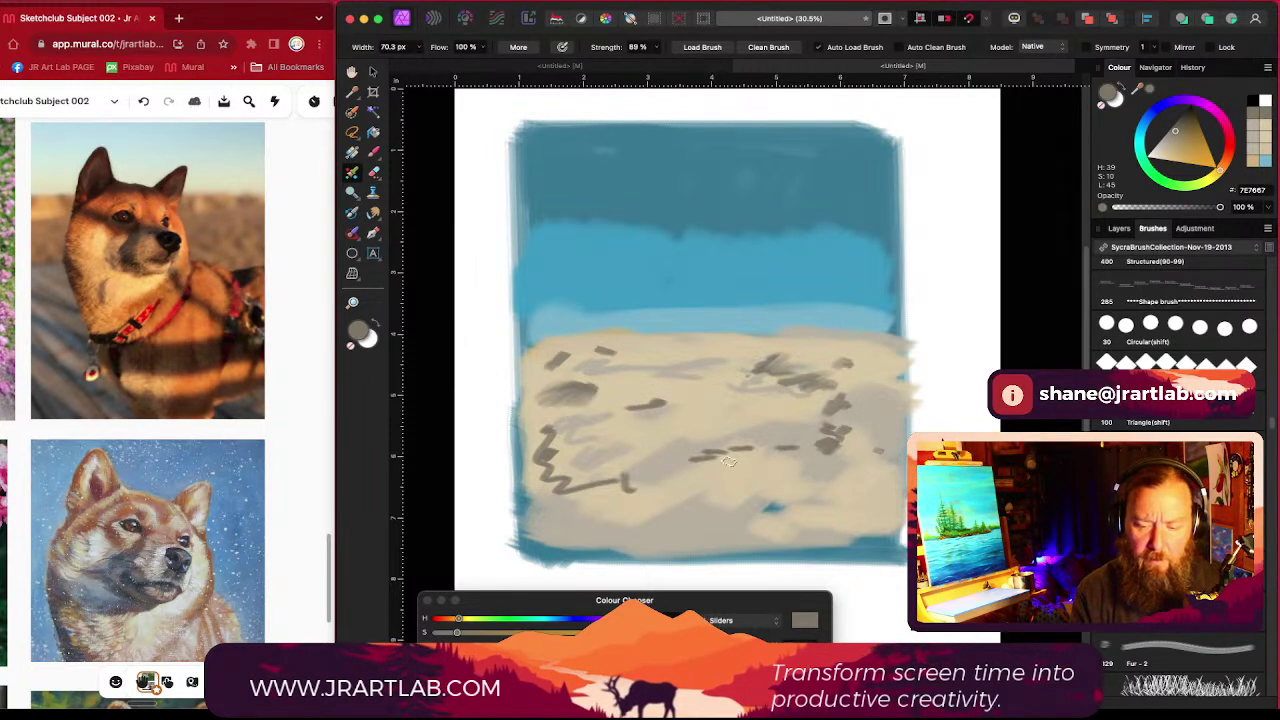
Step: Darken the colour to 524C3F, paint a straight edge across the lower sand and fill below it with a 278.2 px brush
{"action": "left_click_drag", "start_coordinate": [1179, 126], "coordinate": [1183, 126]}
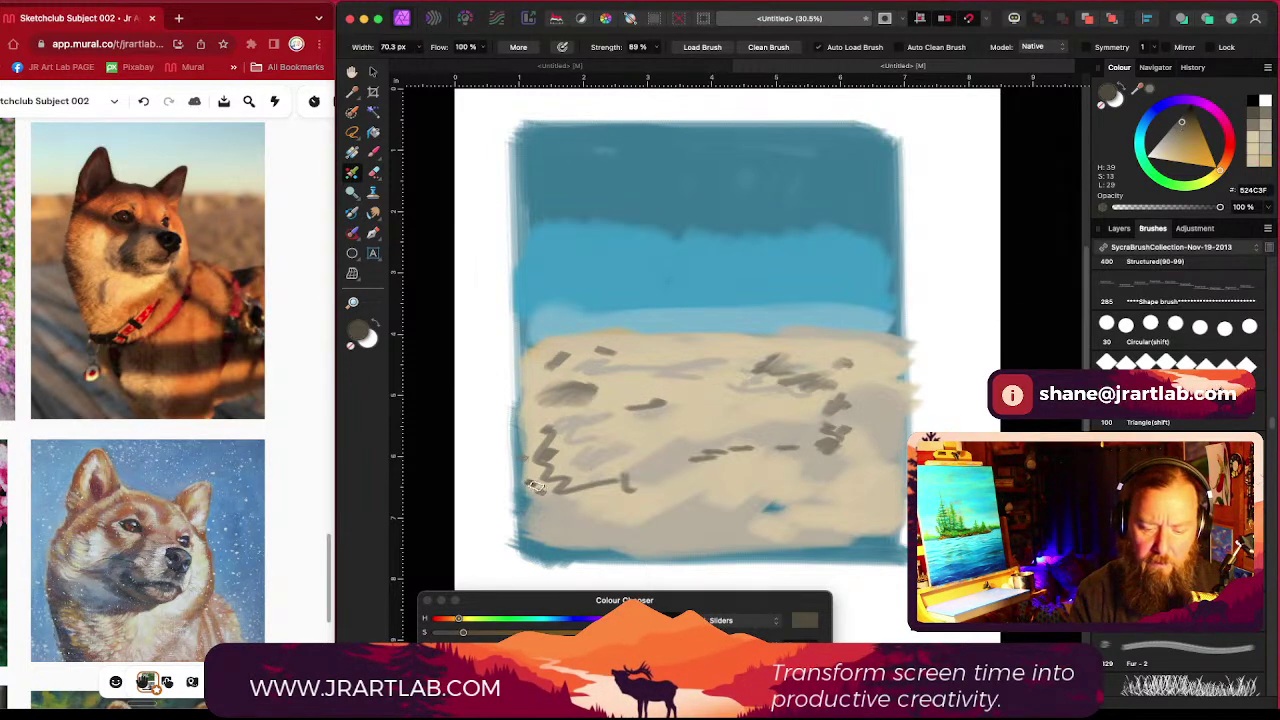
{"action": "left_click_drag", "start_coordinate": [530, 484], "coordinate": [895, 483]}
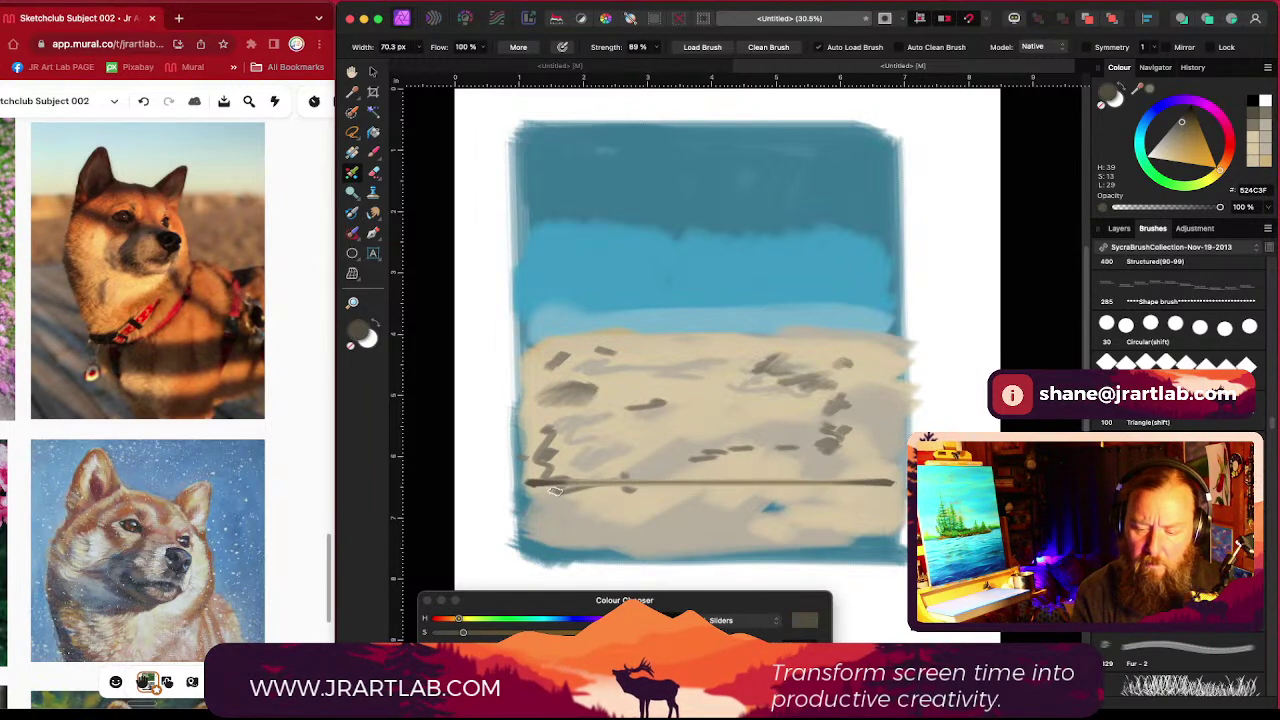
{"action": "mouse_move", "coordinate": [528, 486]}
{"action": "left_mouse_down"}
{"action": "mouse_move", "coordinate": [544, 528]}
{"action": "mouse_move", "coordinate": [535, 508]}
{"action": "mouse_move", "coordinate": [572, 544]}
{"action": "mouse_move", "coordinate": [539, 507]}
{"action": "mouse_move", "coordinate": [550, 511]}
{"action": "mouse_move", "coordinate": [543, 487]}
{"action": "mouse_move", "coordinate": [564, 509]}
{"action": "mouse_move", "coordinate": [634, 501]}
{"action": "mouse_move", "coordinate": [560, 503]}
{"action": "mouse_move", "coordinate": [564, 536]}
{"action": "mouse_move", "coordinate": [649, 504]}
{"action": "mouse_move", "coordinate": [571, 506]}
{"action": "mouse_move", "coordinate": [583, 502]}
{"action": "mouse_move", "coordinate": [698, 502]}
{"action": "mouse_move", "coordinate": [638, 518]}
{"action": "mouse_move", "coordinate": [653, 534]}
{"action": "mouse_move", "coordinate": [688, 531]}
{"action": "mouse_move", "coordinate": [635, 509]}
{"action": "mouse_move", "coordinate": [721, 503]}
{"action": "mouse_move", "coordinate": [670, 497]}
{"action": "mouse_move", "coordinate": [850, 495]}
{"action": "mouse_move", "coordinate": [712, 512]}
{"action": "mouse_move", "coordinate": [862, 511]}
{"action": "mouse_move", "coordinate": [731, 530]}
{"action": "mouse_move", "coordinate": [797, 528]}
{"action": "mouse_move", "coordinate": [752, 538]}
{"action": "mouse_move", "coordinate": [591, 542]}
{"action": "mouse_move", "coordinate": [546, 557]}
{"action": "mouse_move", "coordinate": [885, 566]}
{"action": "mouse_move", "coordinate": [630, 555]}
{"action": "mouse_move", "coordinate": [730, 552]}
{"action": "mouse_move", "coordinate": [639, 561]}
{"action": "mouse_move", "coordinate": [704, 550]}
{"action": "mouse_move", "coordinate": [618, 553]}
{"action": "mouse_move", "coordinate": [570, 525]}
{"action": "mouse_move", "coordinate": [563, 547]}
{"action": "mouse_move", "coordinate": [566, 559]}
{"action": "mouse_move", "coordinate": [603, 557]}
{"action": "mouse_move", "coordinate": [848, 532]}
{"action": "mouse_move", "coordinate": [873, 517]}
{"action": "mouse_move", "coordinate": [875, 567]}
{"action": "mouse_move", "coordinate": [855, 556]}
{"action": "mouse_move", "coordinate": [818, 568]}
{"action": "mouse_move", "coordinate": [630, 558]}
{"action": "mouse_move", "coordinate": [557, 534]}
{"action": "mouse_move", "coordinate": [612, 578]}
{"action": "mouse_move", "coordinate": [849, 583]}
{"action": "mouse_move", "coordinate": [834, 514]}
{"action": "mouse_move", "coordinate": [580, 497]}
{"action": "mouse_move", "coordinate": [819, 505]}
{"action": "left_mouse_up"}
{"action": "key", "text": "bracketright"}
{"action": "key", "text": "bracketright"}
{"action": "key", "text": "bracketright"}
{"action": "key", "text": "bracketright"}
{"action": "key", "text": "bracketright"}
{"action": "key", "text": "bracketright"}
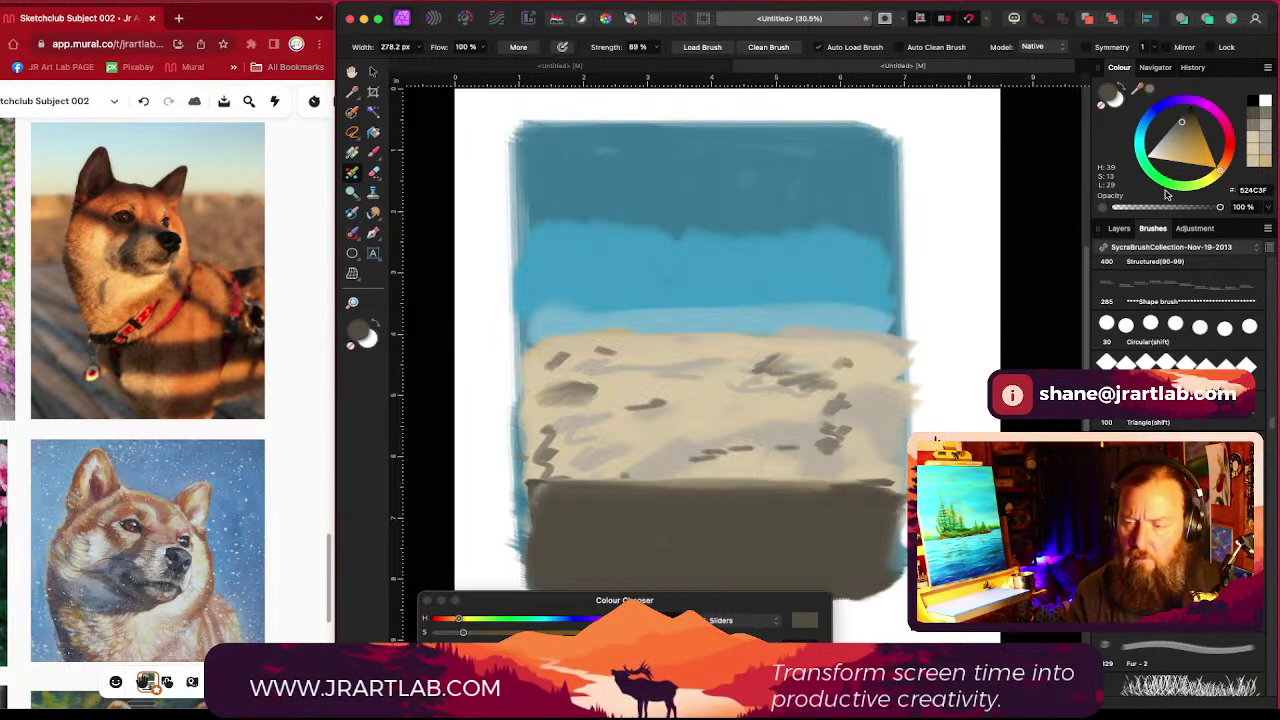
Step: Lighten the colour to 8D7E64, reduce the brush to 123.4 px and paint the first slanted plank on the dark brown band
{"action": "left_click_drag", "start_coordinate": [1182, 123], "coordinate": [1178, 135]}
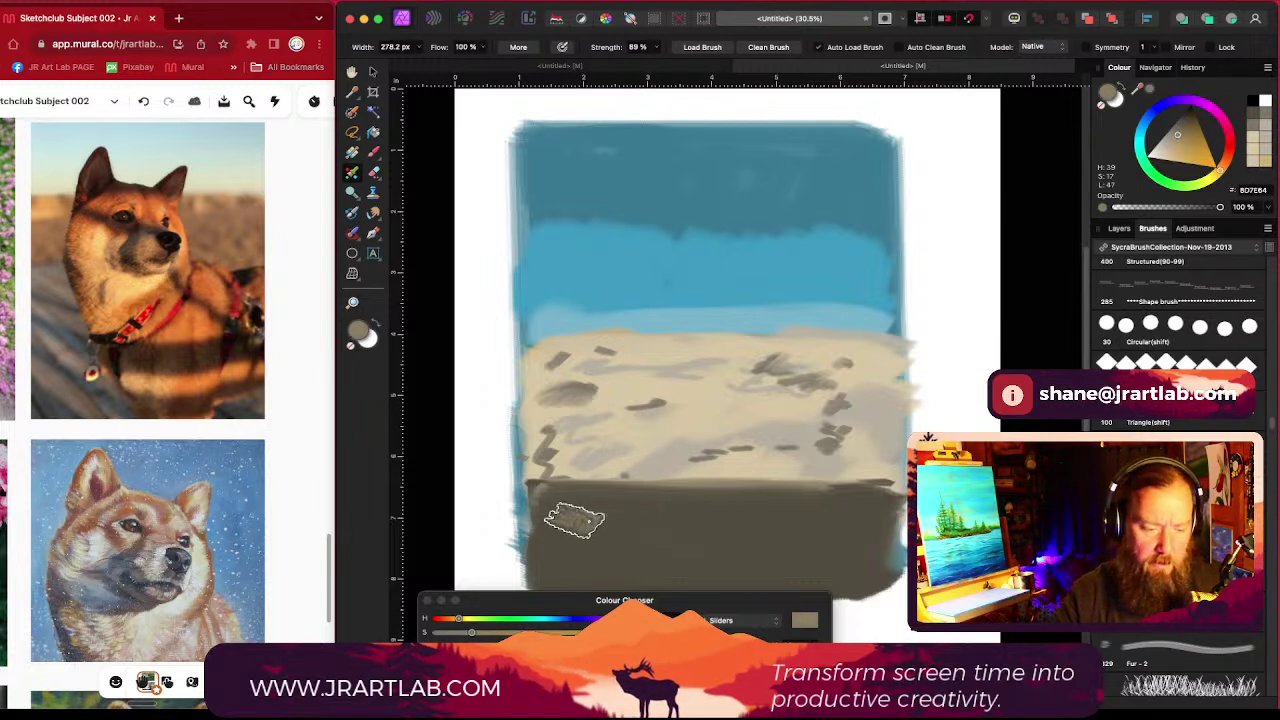
{"action": "key", "text": "["}
{"action": "key", "text": "["}
{"action": "key", "text": "["}
{"action": "key", "text": "["}
{"action": "key", "text": "["}
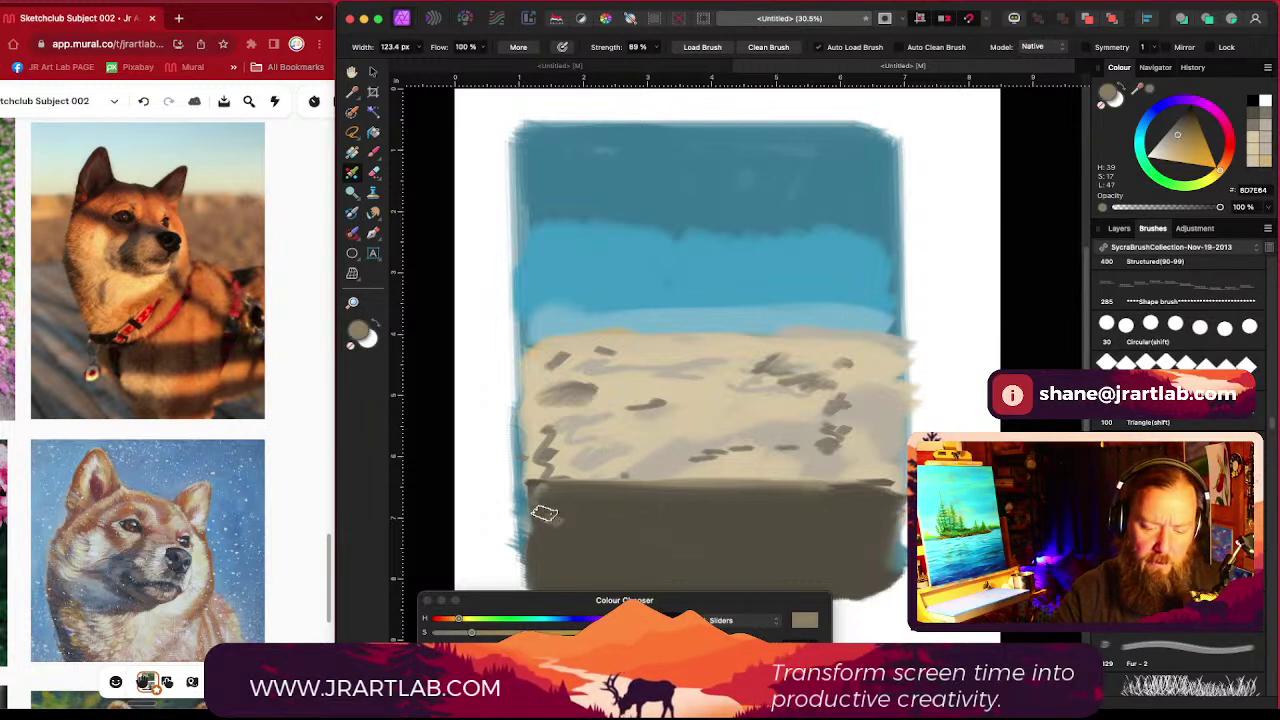
{"action": "left_click_drag", "start_coordinate": [542, 509], "coordinate": [576, 585]}
Step: Continue the slanted plank strokes across the whole dark brown band, undoing two bad strokes and leaving dark gaps between planks
{"action": "mouse_move", "coordinate": [570, 500]}
{"action": "left_mouse_down"}
{"action": "mouse_move", "coordinate": [607, 573]}
{"action": "mouse_move", "coordinate": [595, 508]}
{"action": "mouse_move", "coordinate": [578, 512]}
{"action": "mouse_move", "coordinate": [619, 589]}
{"action": "mouse_move", "coordinate": [576, 517]}
{"action": "mouse_move", "coordinate": [613, 597]}
{"action": "mouse_move", "coordinate": [600, 503]}
{"action": "mouse_move", "coordinate": [651, 587]}
{"action": "mouse_move", "coordinate": [602, 495]}
{"action": "mouse_move", "coordinate": [647, 596]}
{"action": "mouse_move", "coordinate": [602, 506]}
{"action": "mouse_move", "coordinate": [653, 583]}
{"action": "mouse_move", "coordinate": [635, 502]}
{"action": "mouse_move", "coordinate": [614, 496]}
{"action": "mouse_move", "coordinate": [646, 513]}
{"action": "mouse_move", "coordinate": [639, 498]}
{"action": "mouse_move", "coordinate": [685, 596]}
{"action": "mouse_move", "coordinate": [668, 537]}
{"action": "mouse_move", "coordinate": [698, 588]}
{"action": "mouse_move", "coordinate": [675, 503]}
{"action": "mouse_move", "coordinate": [738, 598]}
{"action": "mouse_move", "coordinate": [697, 501]}
{"action": "mouse_move", "coordinate": [733, 566]}
{"action": "mouse_move", "coordinate": [732, 513]}
{"action": "mouse_move", "coordinate": [713, 498]}
{"action": "mouse_move", "coordinate": [778, 602]}
{"action": "mouse_move", "coordinate": [726, 502]}
{"action": "mouse_move", "coordinate": [787, 598]}
{"action": "mouse_move", "coordinate": [734, 516]}
{"action": "mouse_move", "coordinate": [777, 549]}
{"action": "left_mouse_up"}
{"action": "left_click_drag", "start_coordinate": [759, 506], "coordinate": [804, 578]}
{"action": "key", "text": "super+z"}
{"action": "key", "text": "super+z"}
{"action": "mouse_move", "coordinate": [776, 519]}
{"action": "left_mouse_down"}
{"action": "mouse_move", "coordinate": [700, 413]}
{"action": "mouse_move", "coordinate": [759, 508]}
{"action": "left_mouse_up"}
{"action": "mouse_move", "coordinate": [700, 426]}
{"action": "left_mouse_down"}
{"action": "mouse_move", "coordinate": [755, 515]}
{"action": "mouse_move", "coordinate": [712, 420]}
{"action": "mouse_move", "coordinate": [765, 426]}
{"action": "mouse_move", "coordinate": [750, 418]}
{"action": "mouse_move", "coordinate": [778, 478]}
{"action": "mouse_move", "coordinate": [746, 414]}
{"action": "mouse_move", "coordinate": [777, 486]}
{"action": "mouse_move", "coordinate": [768, 467]}
{"action": "mouse_move", "coordinate": [811, 423]}
{"action": "mouse_move", "coordinate": [830, 508]}
{"action": "mouse_move", "coordinate": [809, 414]}
{"action": "mouse_move", "coordinate": [837, 457]}
{"action": "mouse_move", "coordinate": [834, 429]}
{"action": "mouse_move", "coordinate": [843, 468]}
{"action": "left_mouse_up"}
{"action": "mouse_move", "coordinate": [470, 468]}
{"action": "left_mouse_down"}
{"action": "mouse_move", "coordinate": [488, 491]}
{"action": "mouse_move", "coordinate": [478, 482]}
{"action": "left_mouse_up"}
{"action": "left_click_drag", "start_coordinate": [784, 505], "coordinate": [806, 511]}
Step: Reduce the brush to 54.8 px and paint slanted highlights in lighter A2957C along the planks
{"action": "key", "text": "bracketleft"}
{"action": "key", "text": "bracketleft"}
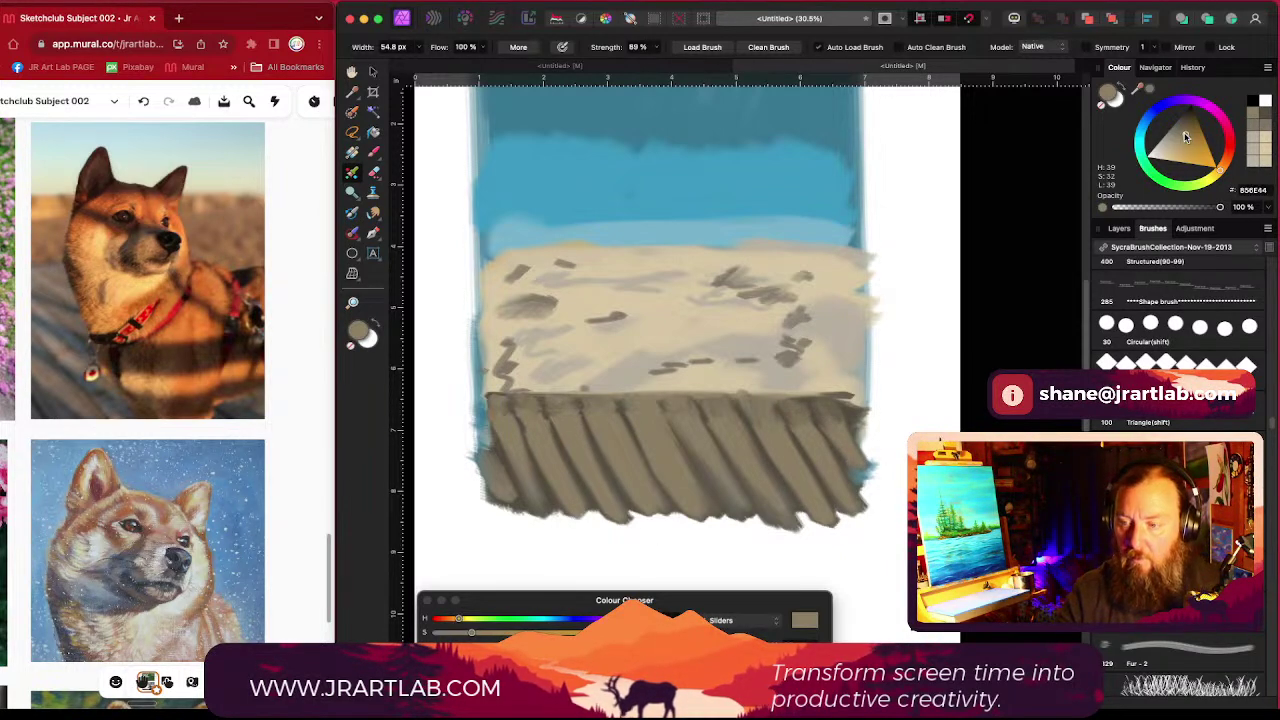
{"action": "left_click", "coordinate": [610, 430], "text": "alt"}
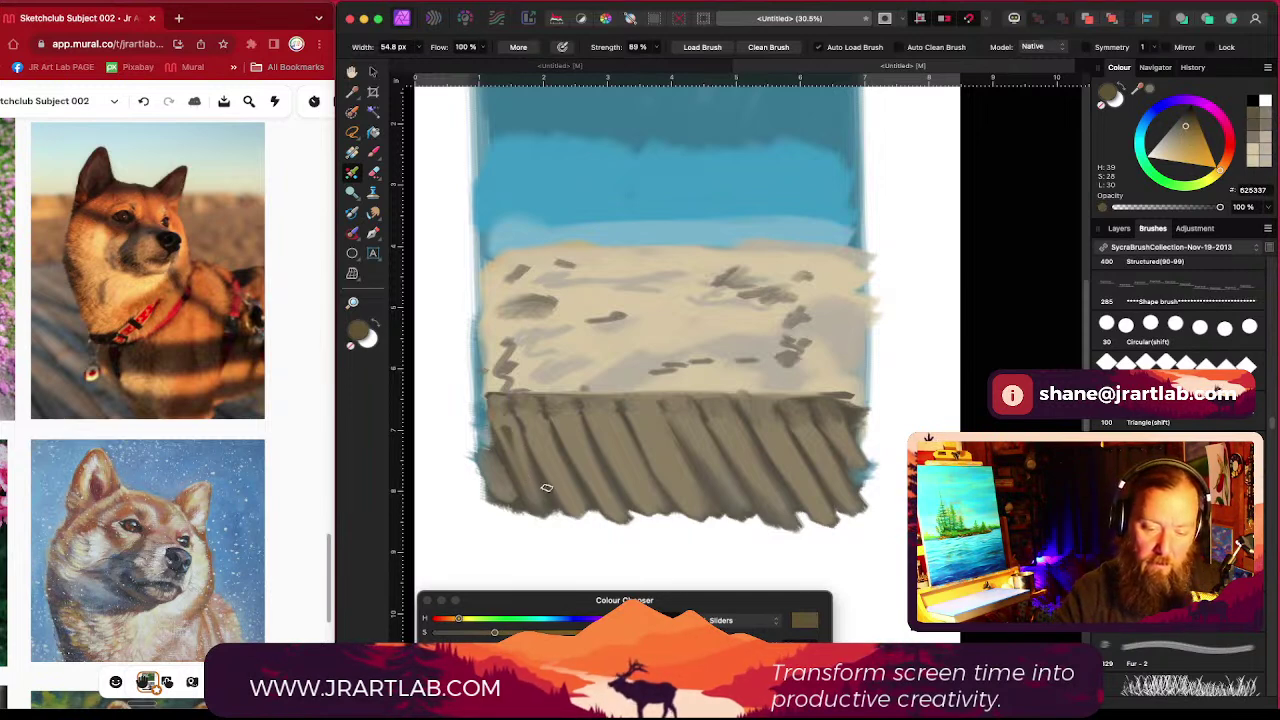
{"action": "left_click_drag", "start_coordinate": [1180, 138], "coordinate": [1173, 138]}
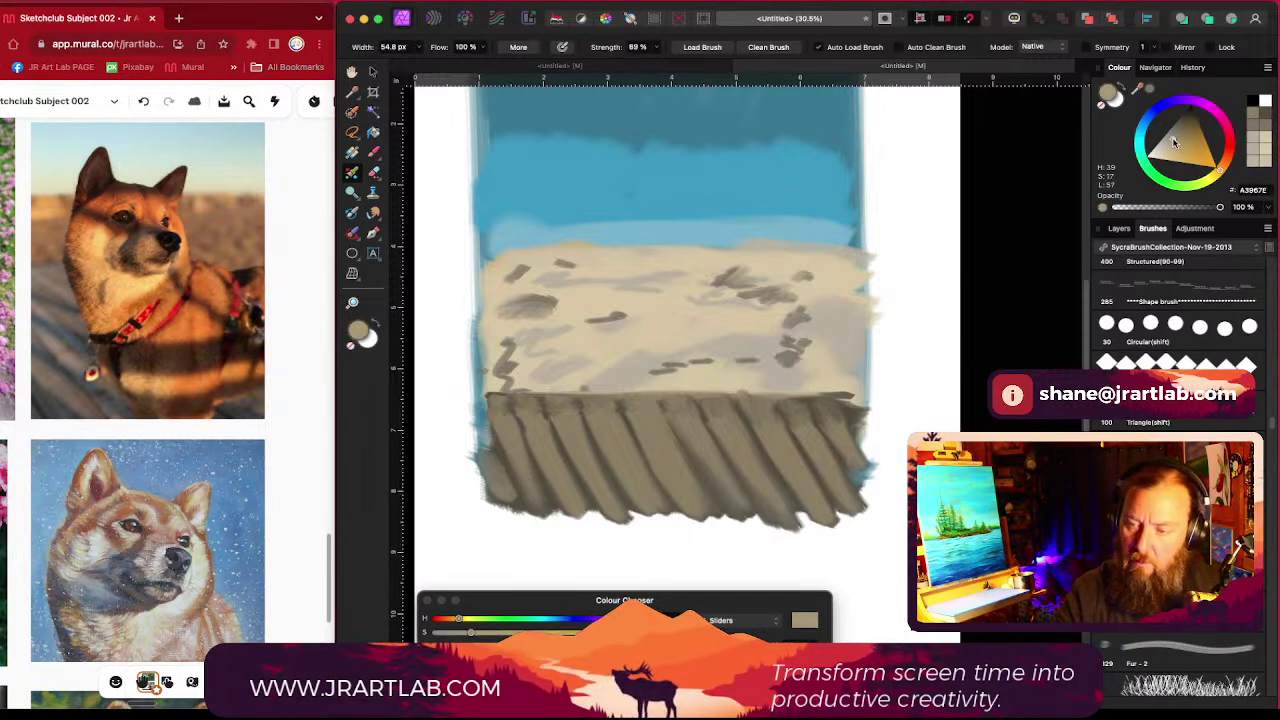
{"action": "left_click_drag", "start_coordinate": [518, 432], "coordinate": [535, 499]}
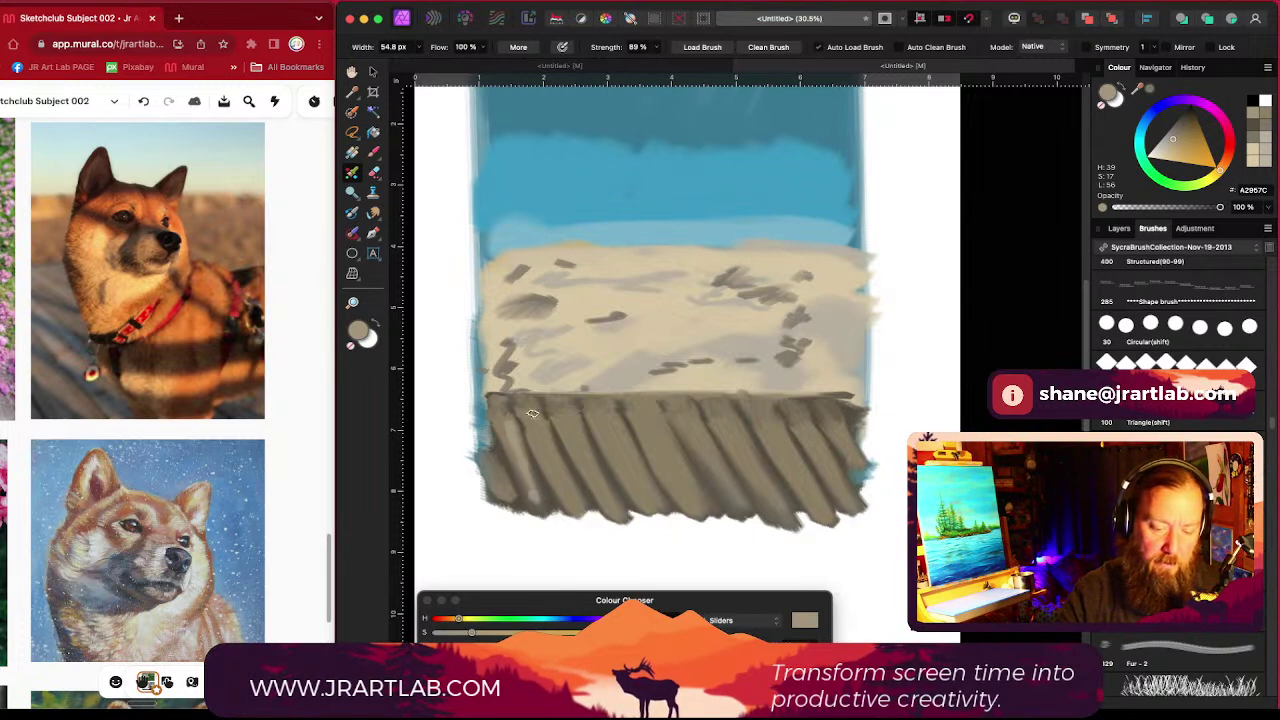
{"action": "left_click_drag", "start_coordinate": [533, 413], "coordinate": [555, 472]}
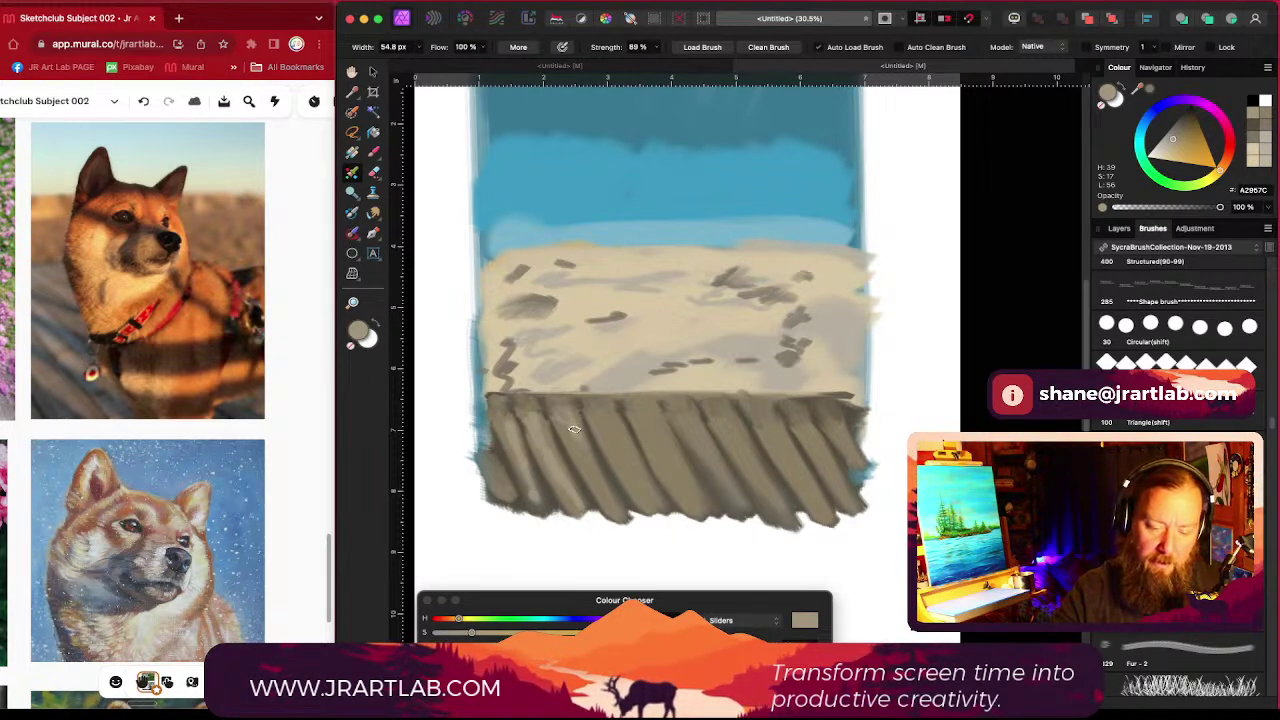
{"action": "left_click_drag", "start_coordinate": [564, 414], "coordinate": [620, 518]}
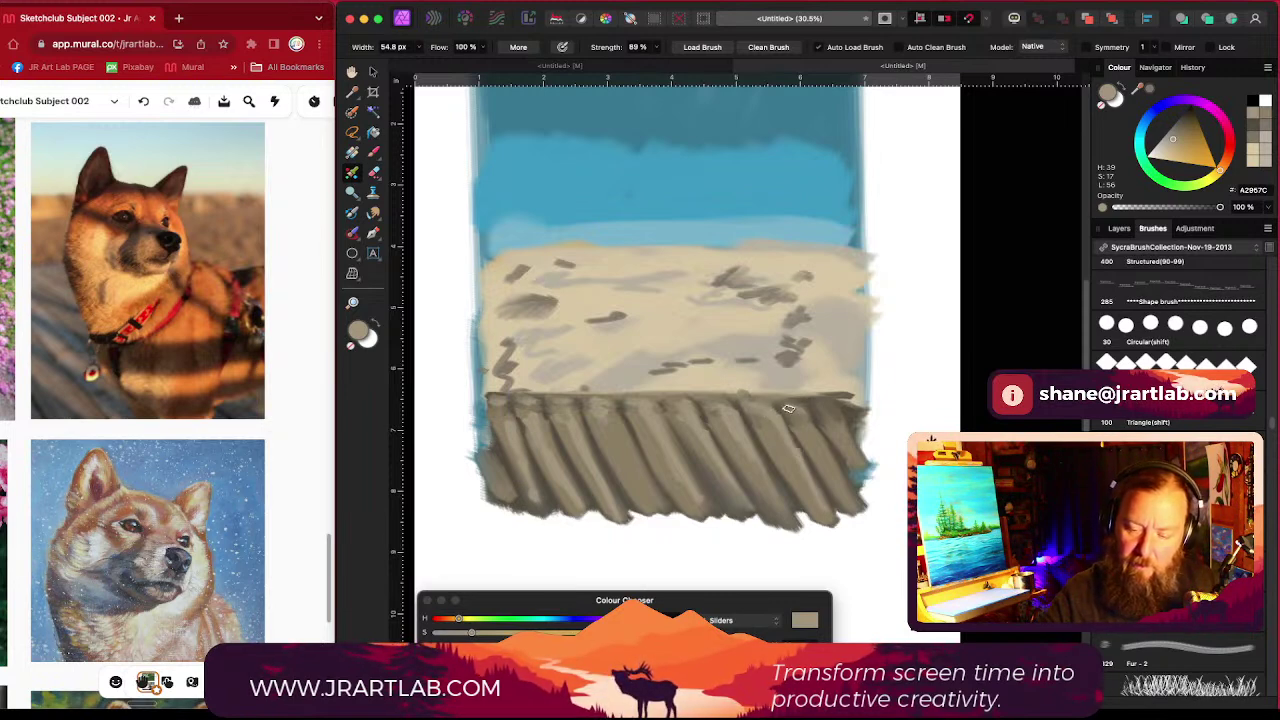
{"action": "left_click_drag", "start_coordinate": [805, 410], "coordinate": [850, 492]}
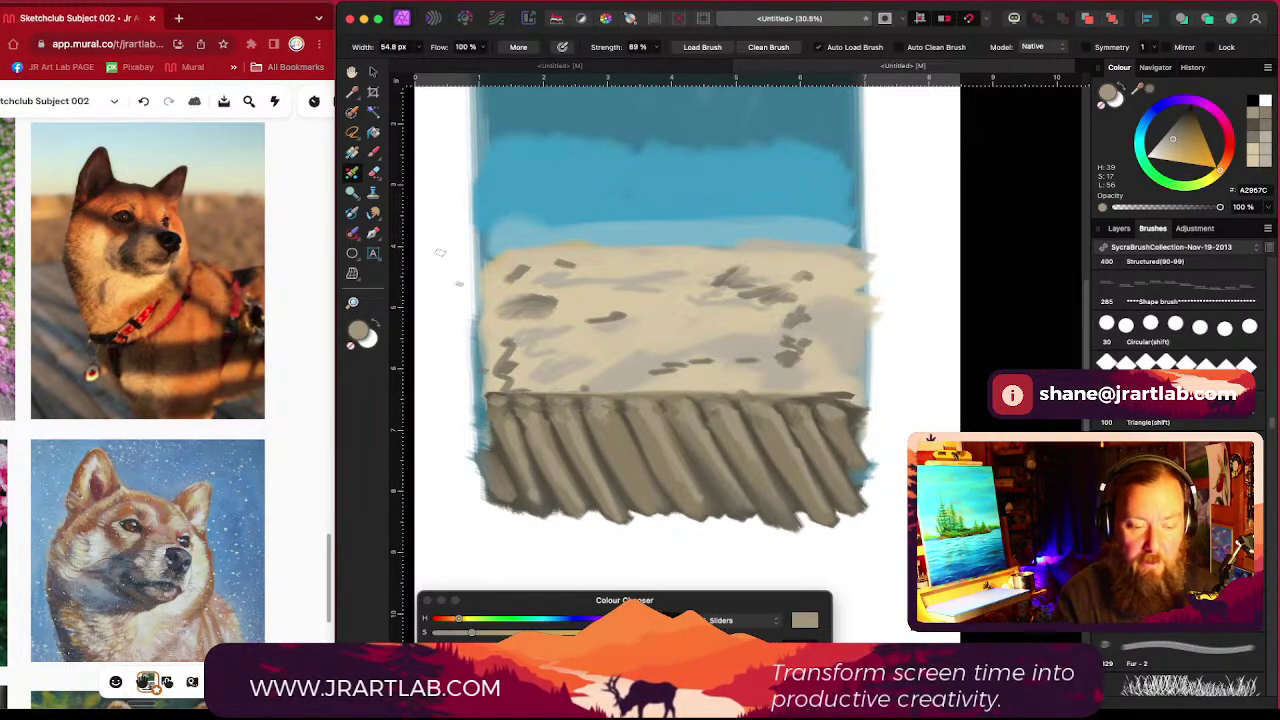
Step: Sample the light sand colour D8C6A3 and soften the dark marks across the left half of the sand
{"action": "scroll", "coordinate": [582, 321], "scroll_direction": "left", "scroll_amount": 1}
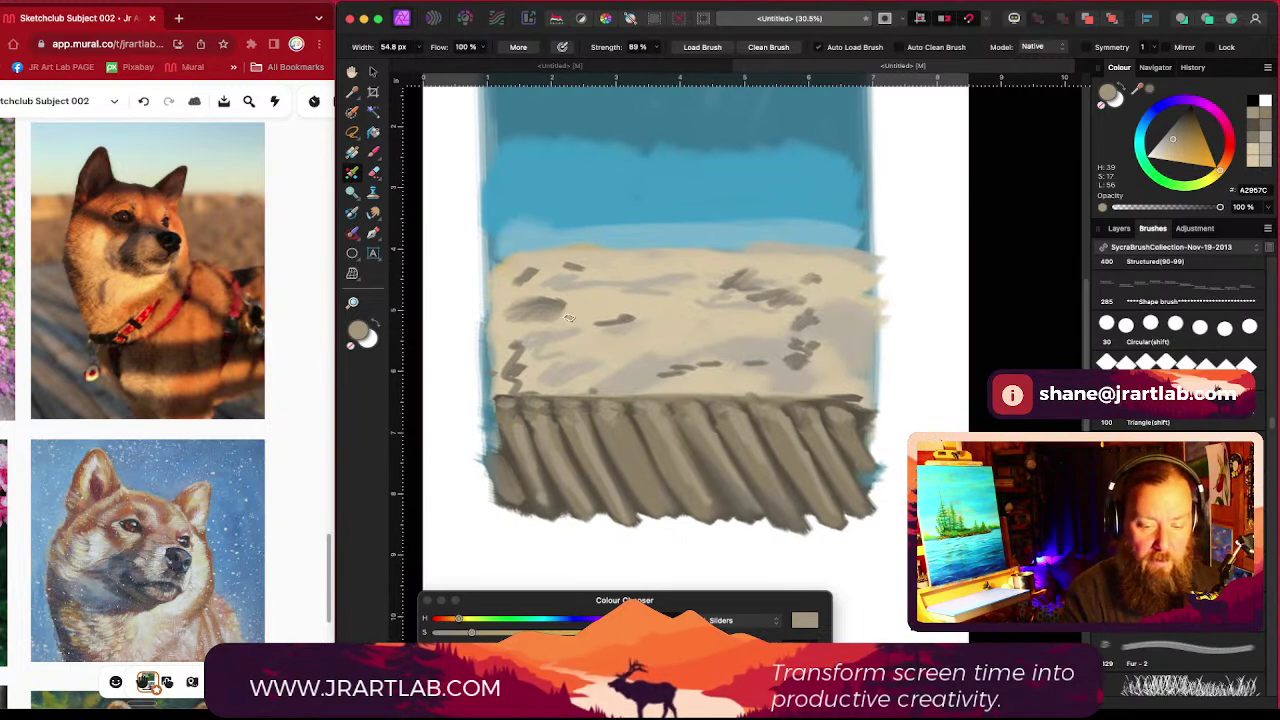
{"action": "left_click", "coordinate": [570, 300], "text": "alt"}
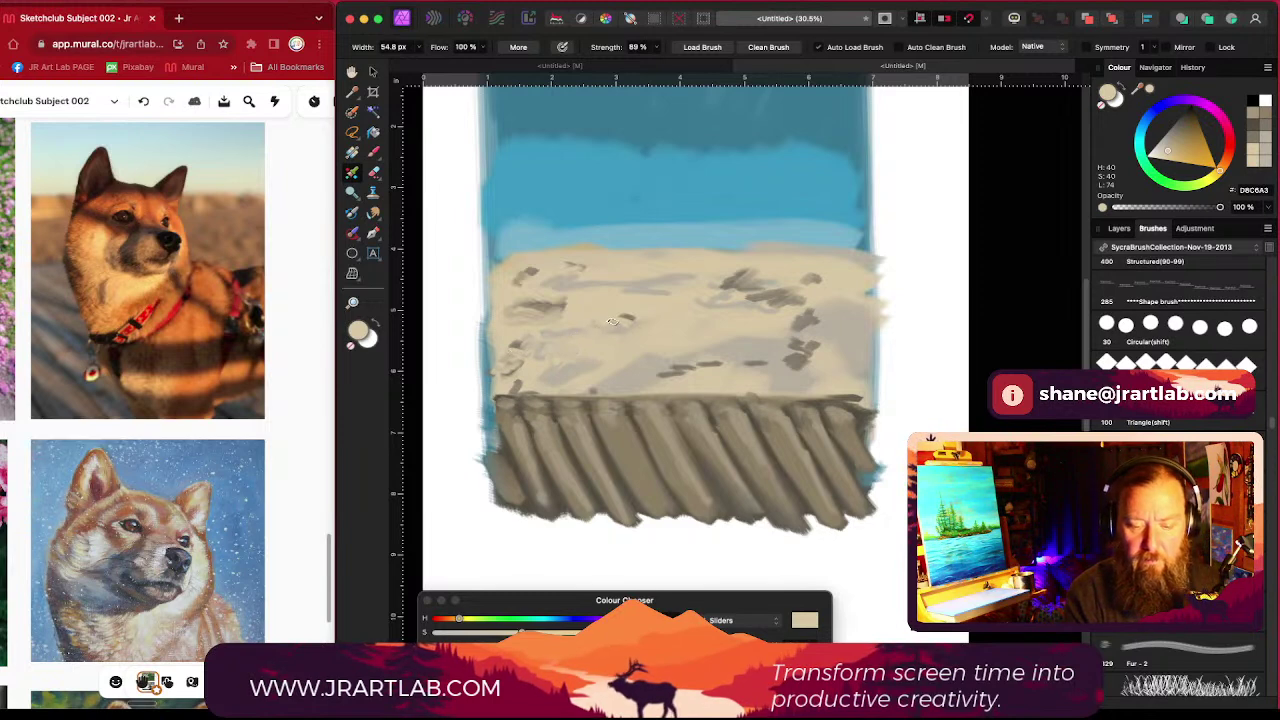
Step: Smudge the dark marks on the right half of the sand with the Soft Round brush, enlarging it up to 417.3 px
{"action": "left_click", "coordinate": [373, 214]}
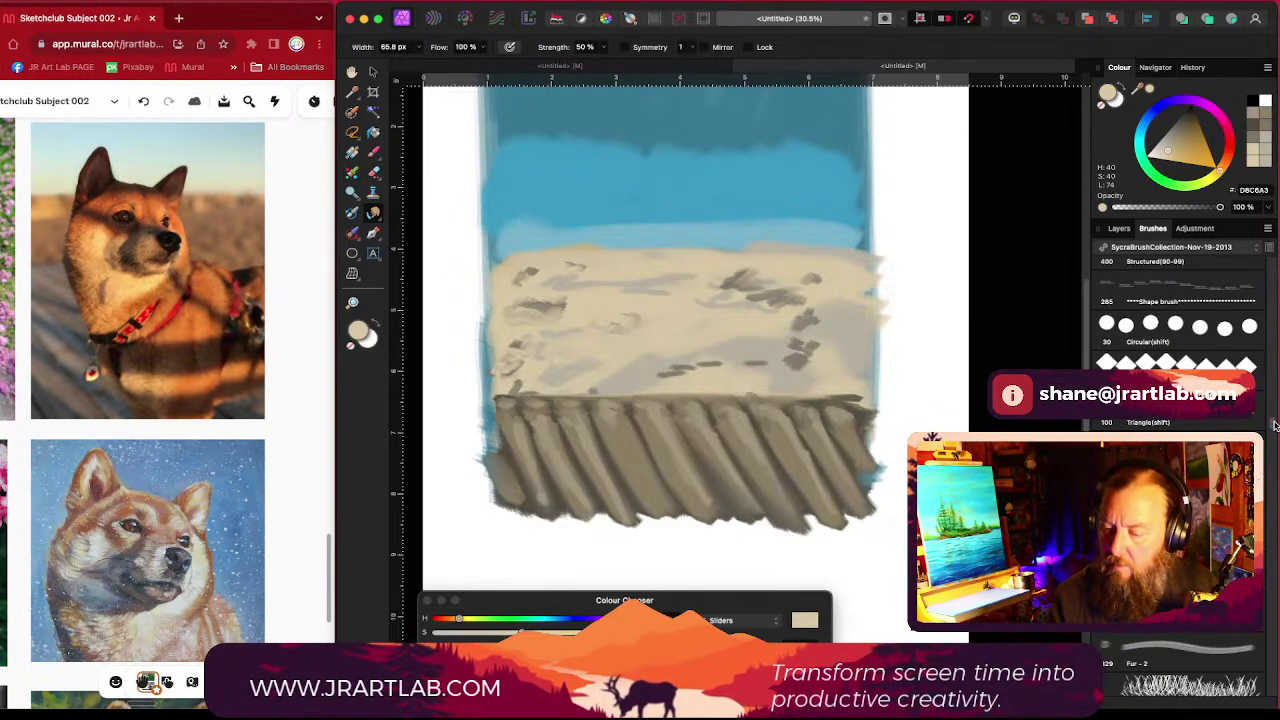
{"action": "left_click_drag", "start_coordinate": [1272, 424], "coordinate": [1257, 208]}
{"action": "left_click", "coordinate": [1198, 281]}
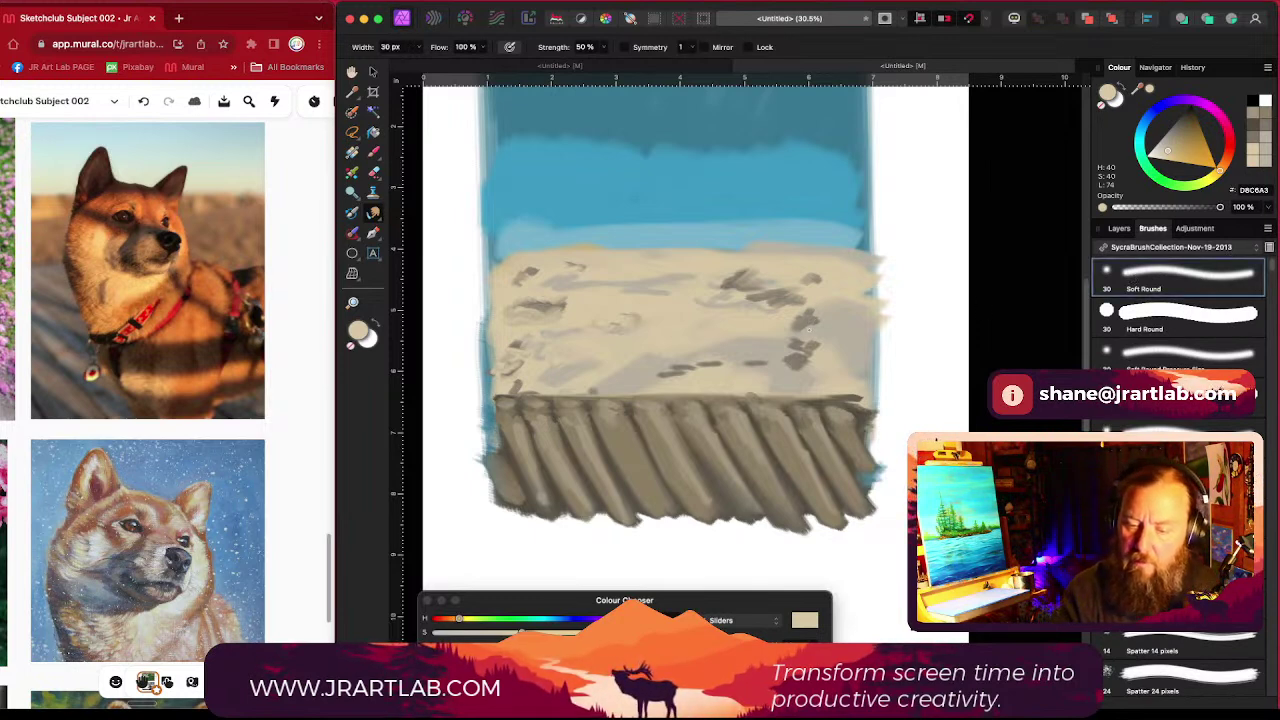
{"action": "key", "text": "bracketright"}
{"action": "key", "text": "bracketright"}
{"action": "key", "text": "bracketright"}
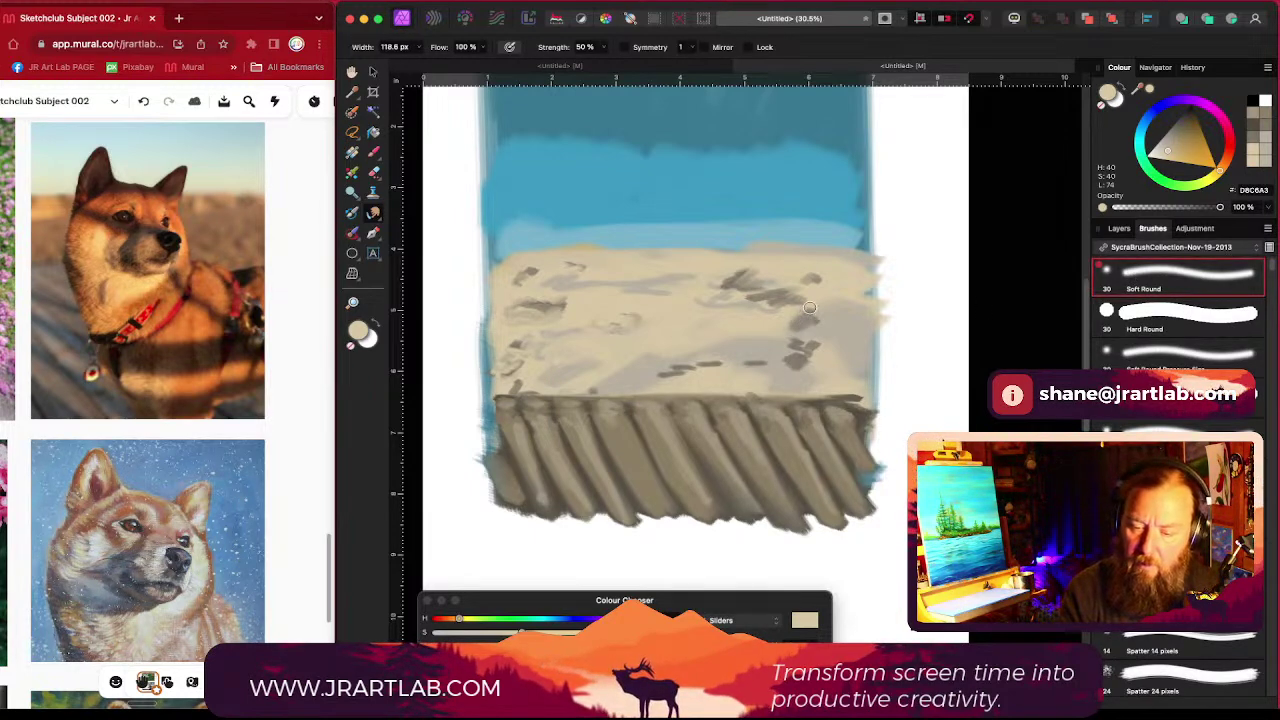
{"action": "key", "text": "bracketright"}
{"action": "key", "text": "bracketright"}
{"action": "key", "text": "bracketright"}
{"action": "key", "text": "bracketright"}
{"action": "key", "text": "bracketright"}
{"action": "key", "text": "bracketright"}
{"action": "key", "text": "bracketright"}
{"action": "key", "text": "bracketright"}
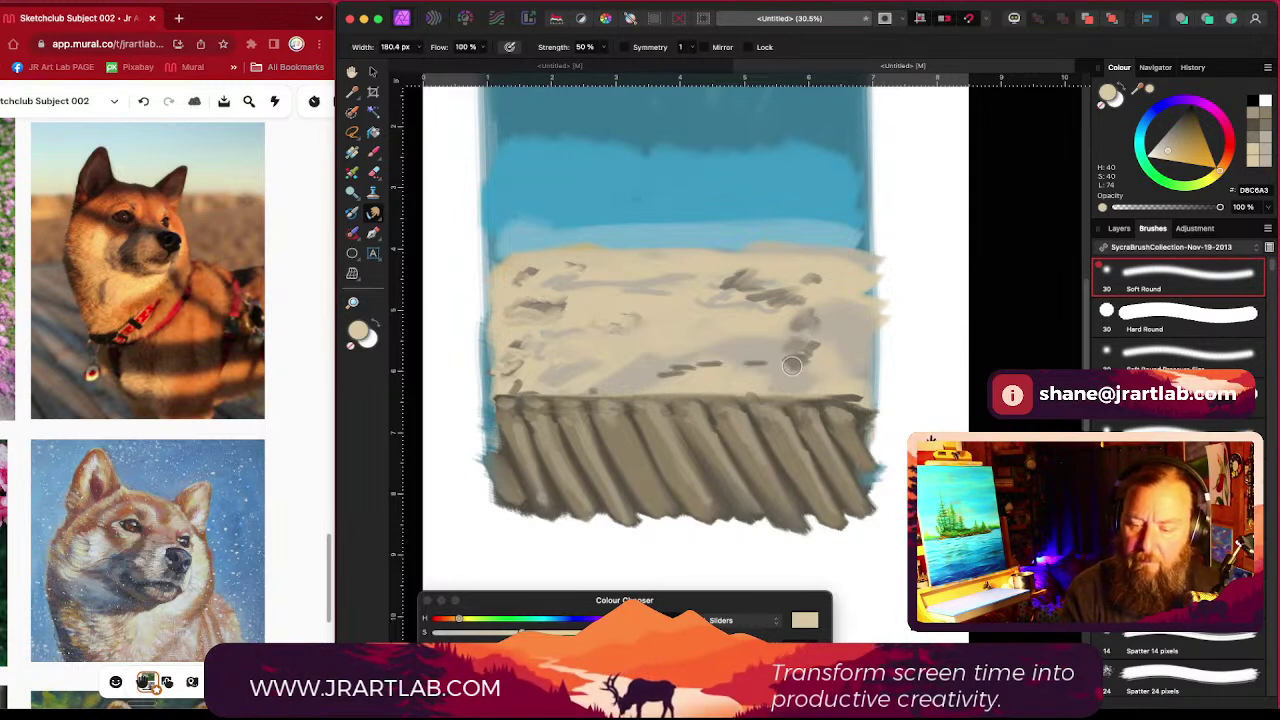
{"action": "mouse_move", "coordinate": [752, 367]}
{"action": "left_mouse_down"}
{"action": "mouse_move", "coordinate": [696, 367]}
{"action": "mouse_move", "coordinate": [757, 353]}
{"action": "mouse_move", "coordinate": [788, 309]}
{"action": "mouse_move", "coordinate": [732, 289]}
{"action": "left_mouse_up"}
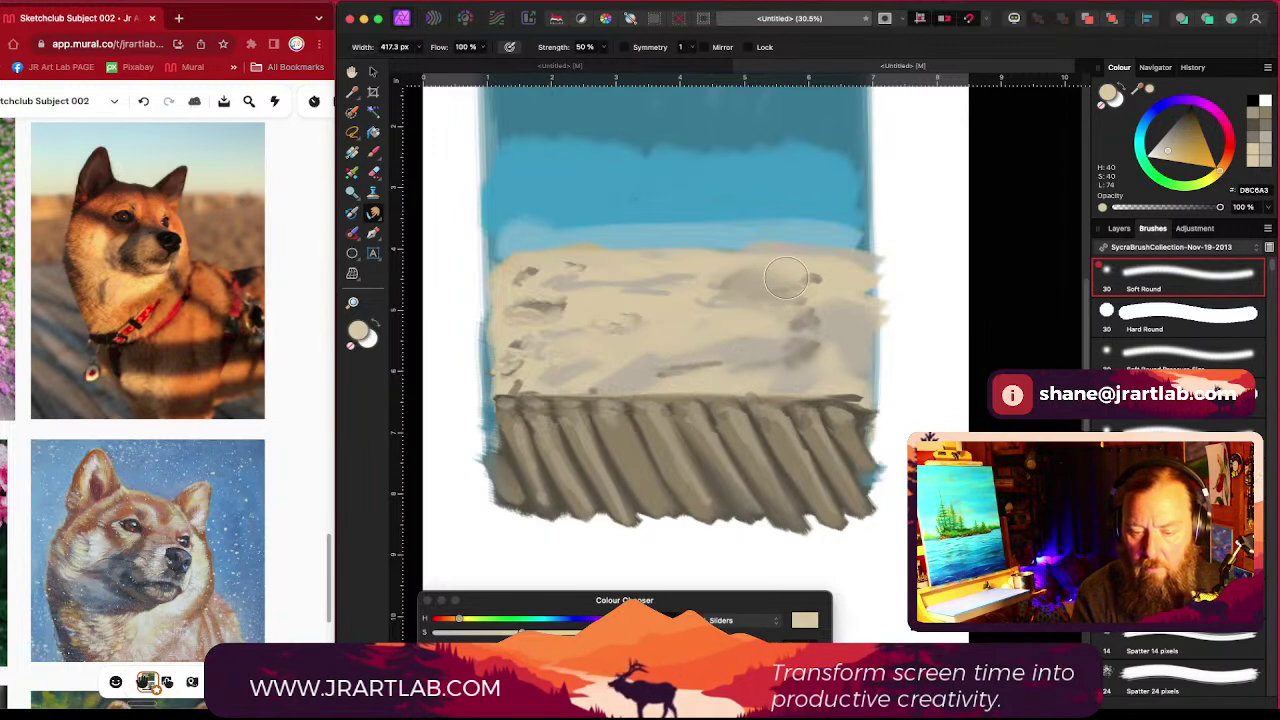
Step: Reduce the smudge brush to 157.4 px and blend the remaining dark marks into soft streaks across the whole sand area
{"action": "key", "text": "bracketleft"}
{"action": "key", "text": "bracketleft"}
{"action": "key", "text": "bracketleft"}
{"action": "key", "text": "bracketleft"}
{"action": "key", "text": "bracketleft"}
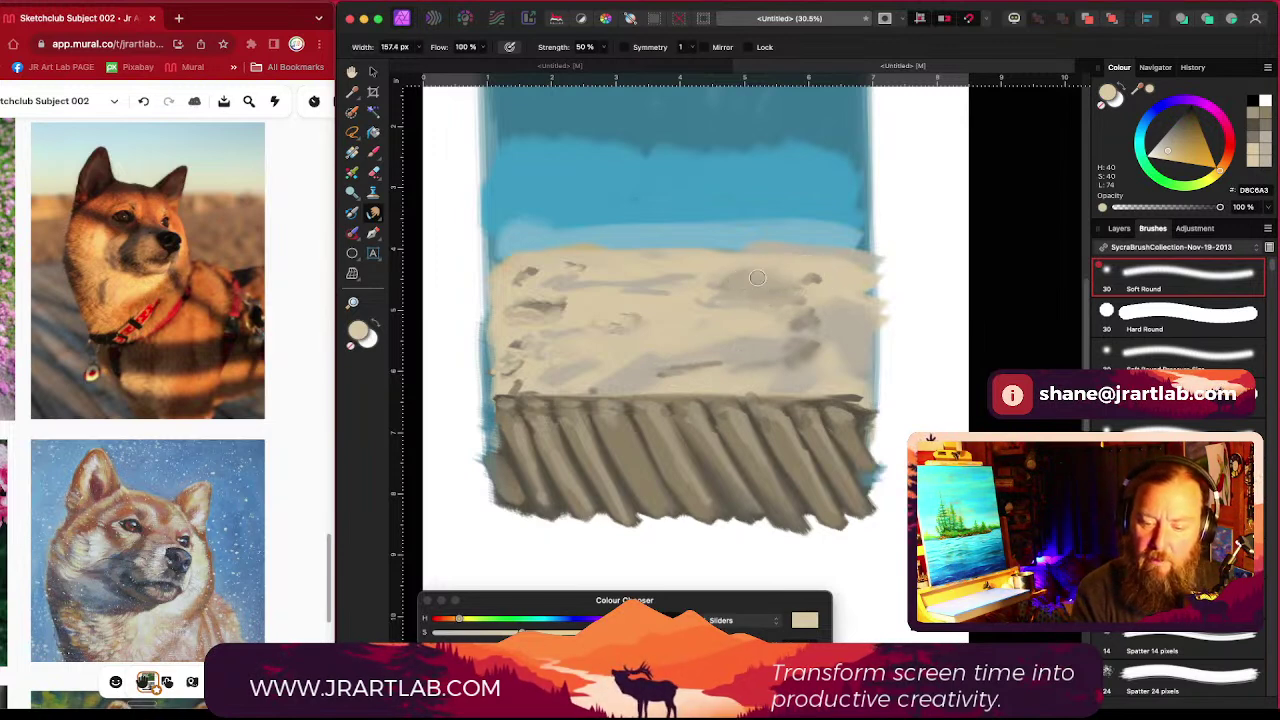
{"action": "scroll", "coordinate": [818, 302], "scroll_direction": "right", "scroll_amount": 1}
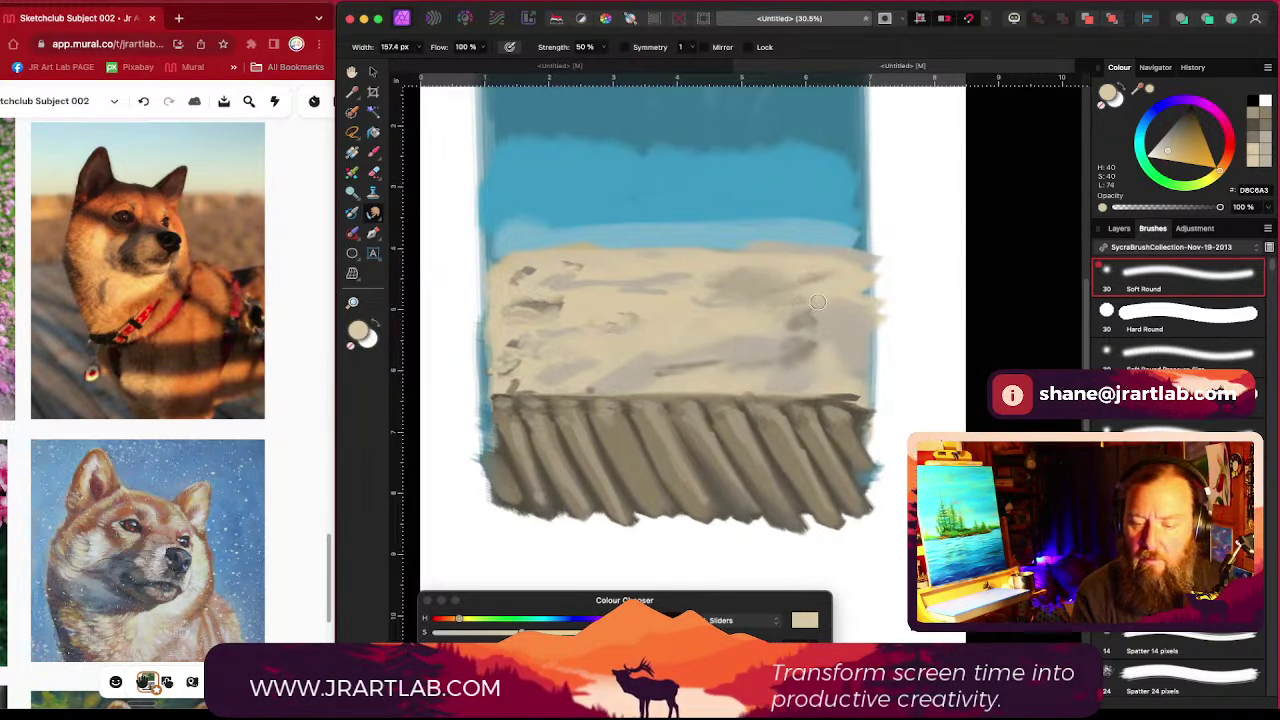
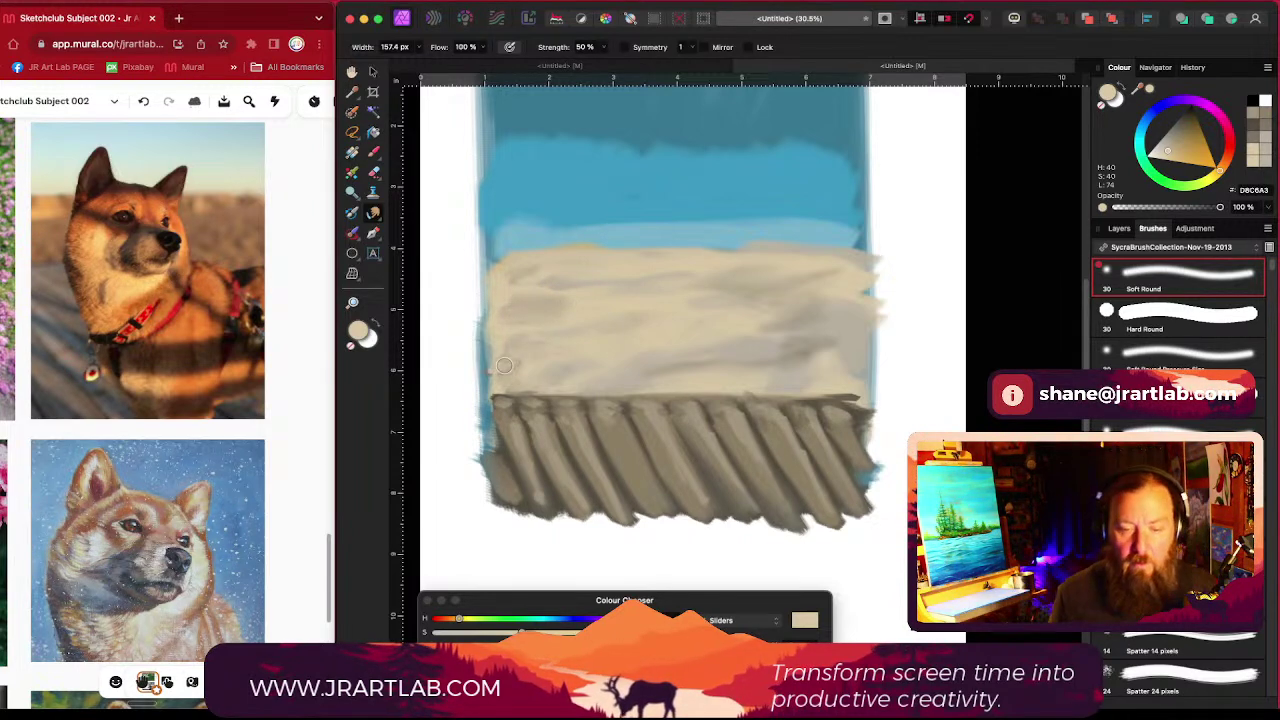
Step: Enlarge the smudge brush to 391.1 px and blend the dark, mid and light blue bands of the sky into a gradient
{"action": "scroll", "coordinate": [789, 368], "scroll_direction": "up", "scroll_amount": 2}
{"action": "scroll", "coordinate": [789, 368], "scroll_direction": "up", "scroll_amount": 3}
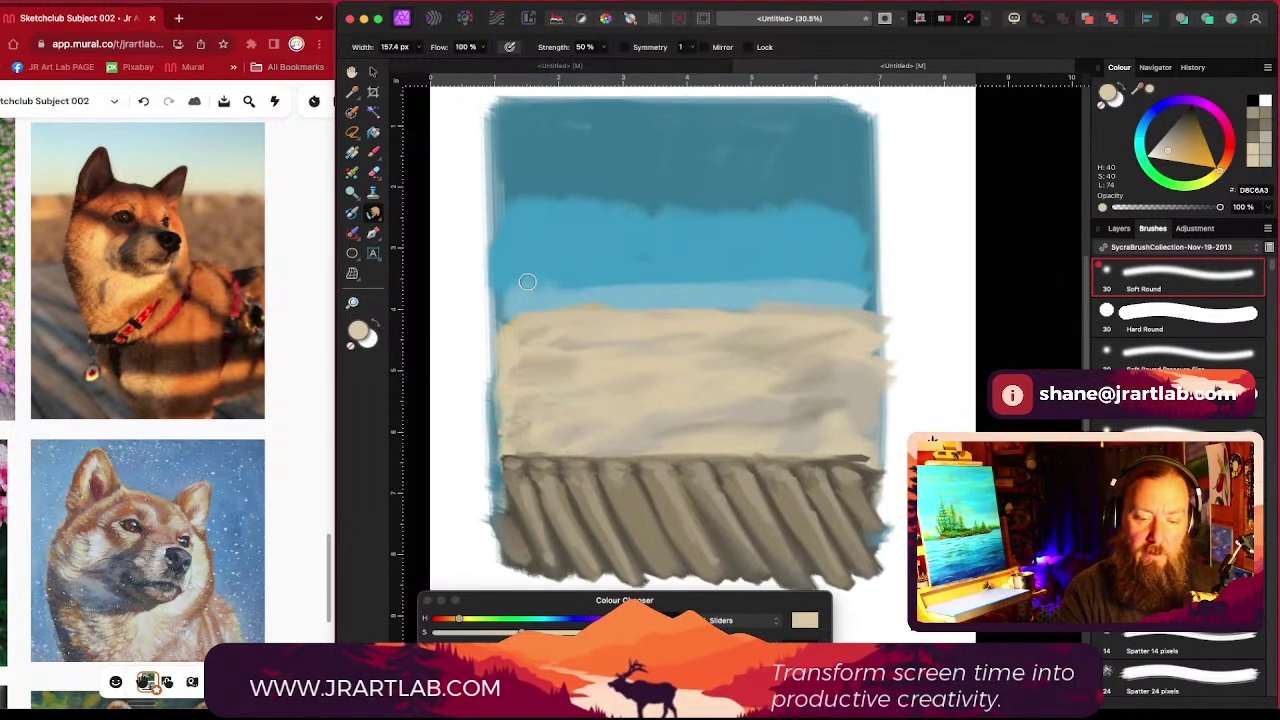
{"action": "key", "text": "]"}
{"action": "key", "text": "]"}
{"action": "key", "text": "]"}
{"action": "key", "text": "]"}
{"action": "key", "text": "]"}
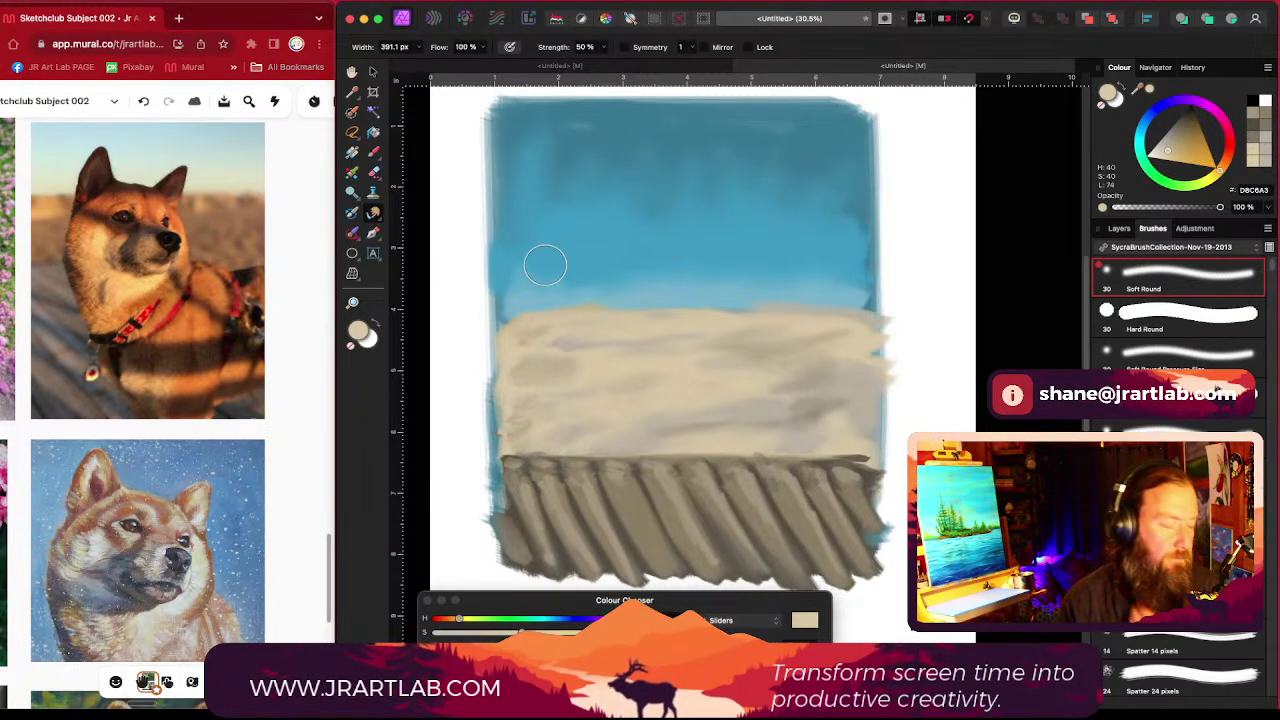
Step: Select the pixel layer directly above the painted background layer
{"action": "scroll", "coordinate": [545, 265], "scroll_direction": "up", "scroll_amount": 1}
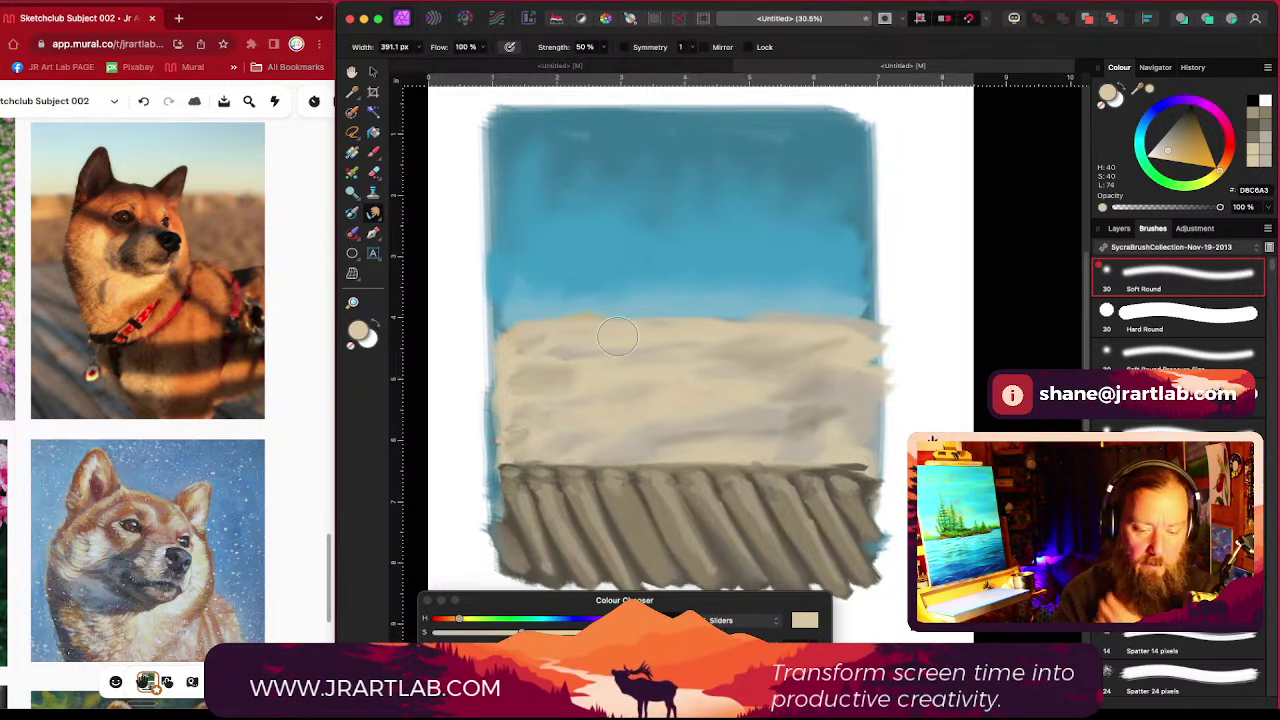
{"action": "scroll", "coordinate": [846, 352], "scroll_direction": "up", "scroll_amount": 1}
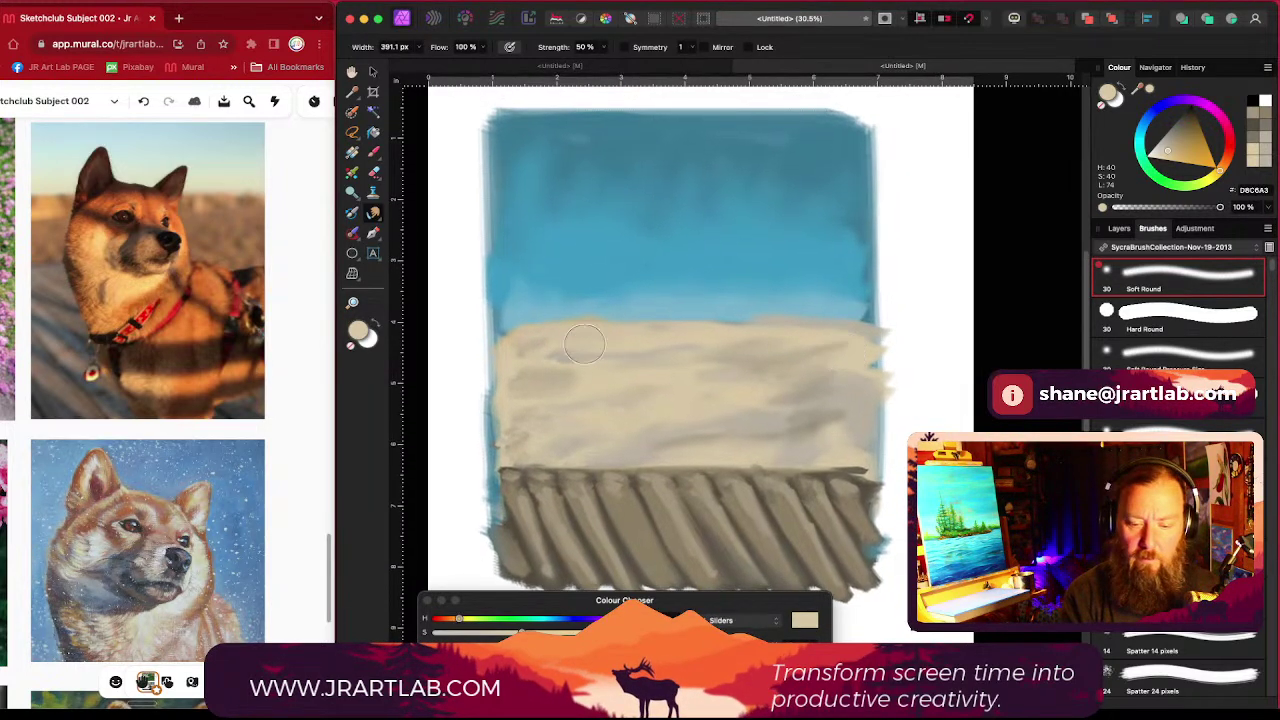
{"action": "scroll", "coordinate": [670, 377], "scroll_direction": "down", "scroll_amount": 3}
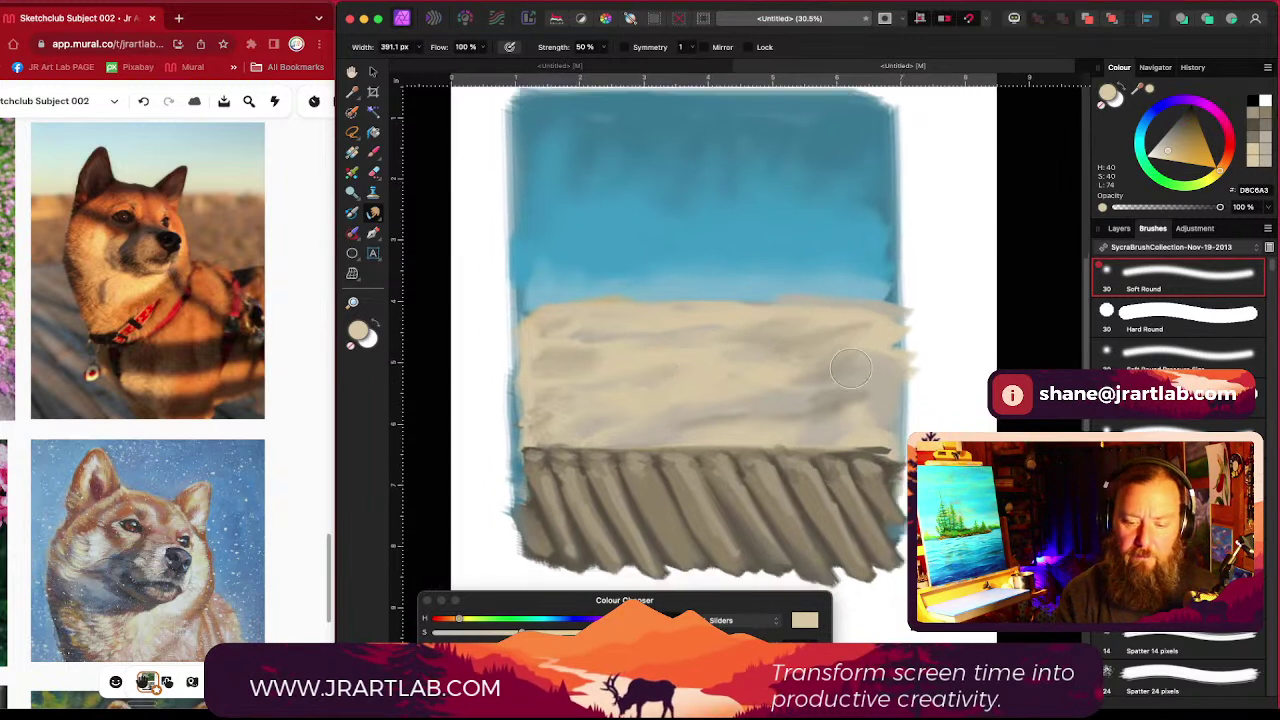
{"action": "left_click", "coordinate": [1119, 228]}
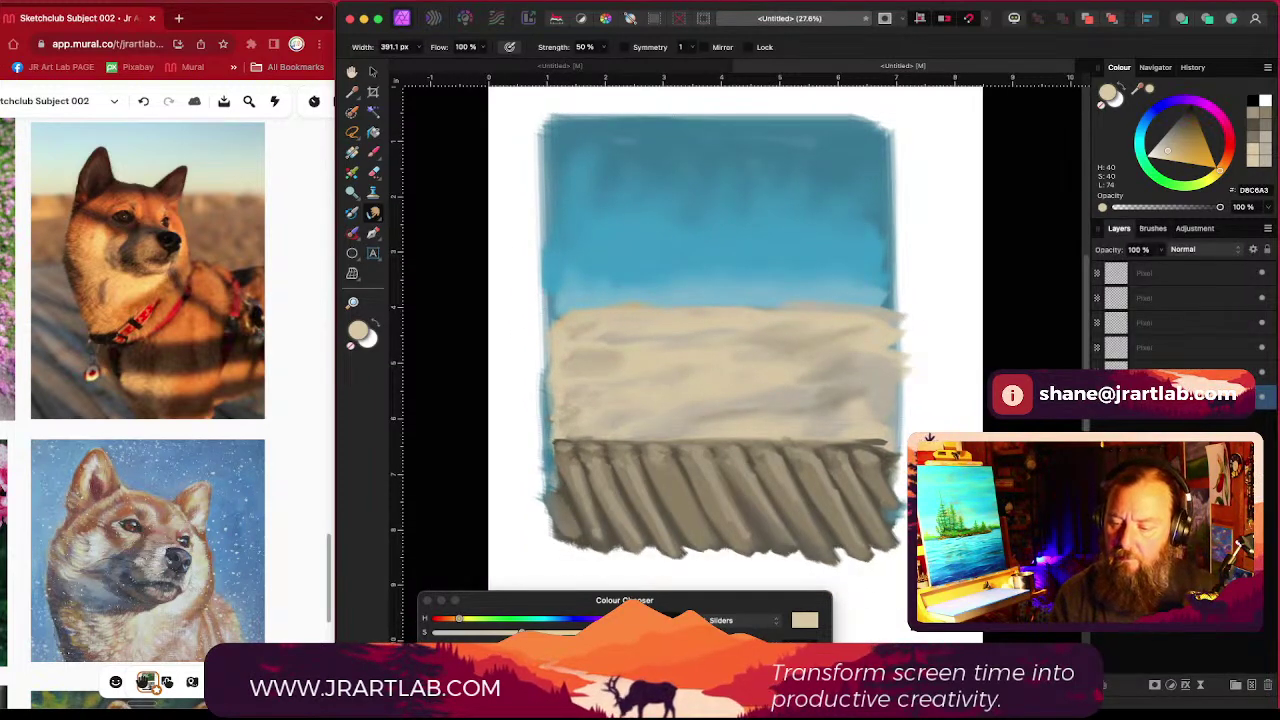
{"action": "left_click", "coordinate": [1192, 372]}
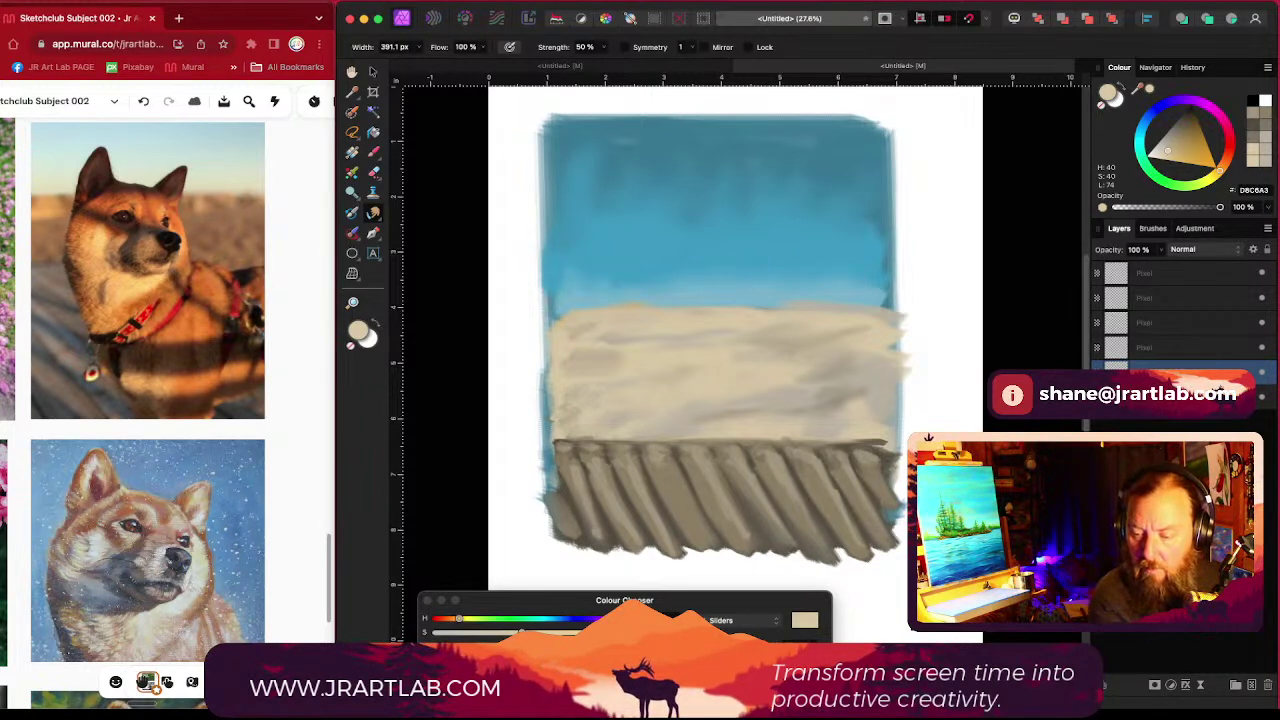
{"action": "left_click", "coordinate": [1221, 394]}
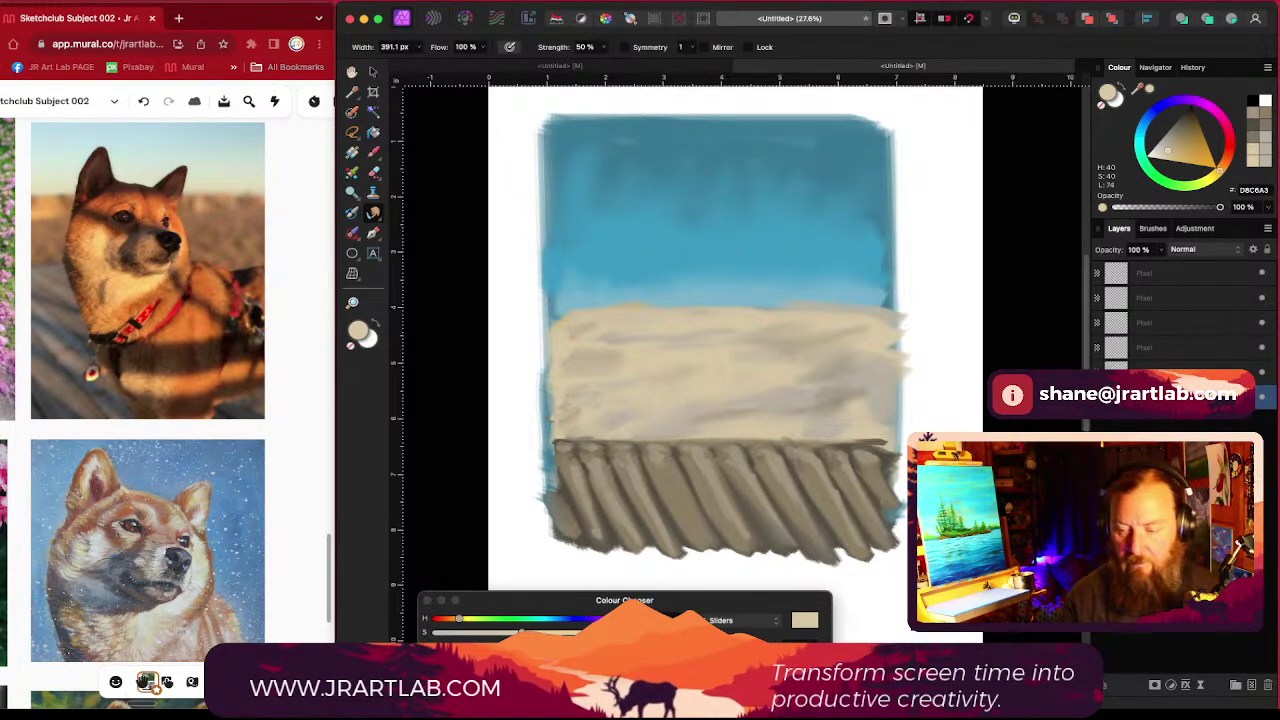
{"action": "left_click", "coordinate": [1221, 371]}
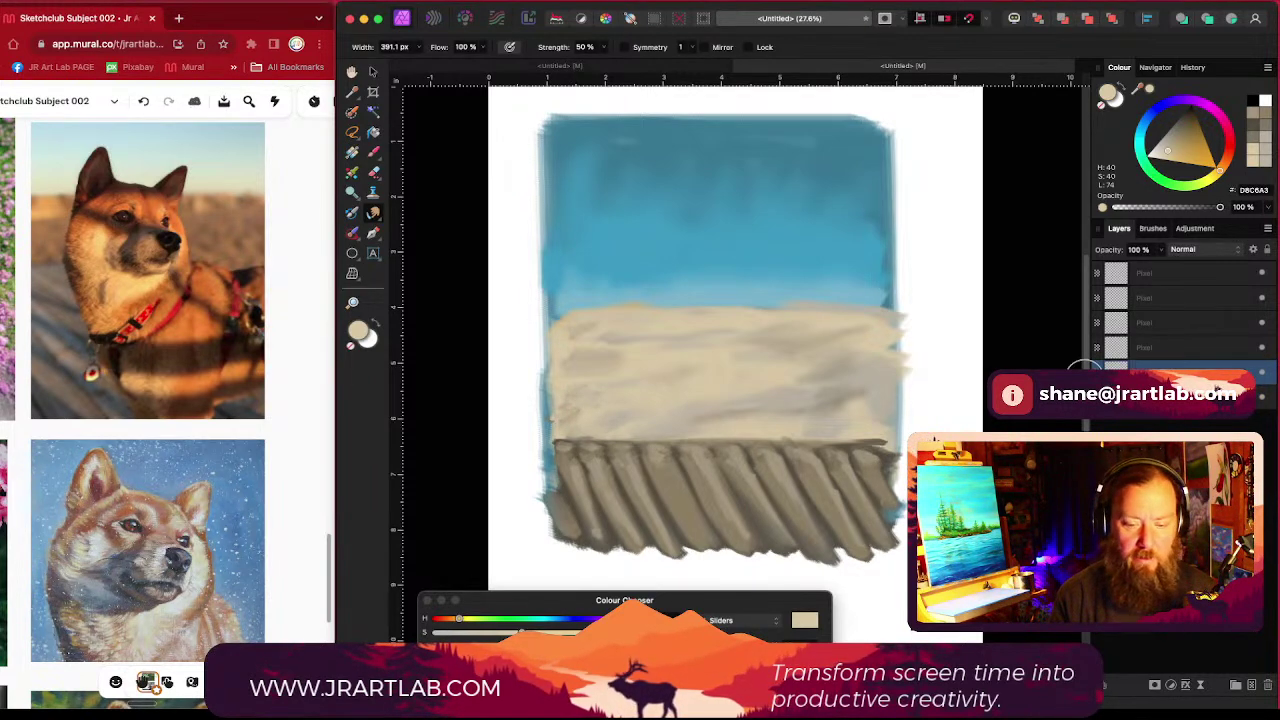
Step: Set the colour to ochre D3961F and reduce the smudge brush to 147.5 px, keeping the layer above the background selected
{"action": "left_click", "coordinate": [280, 512]}
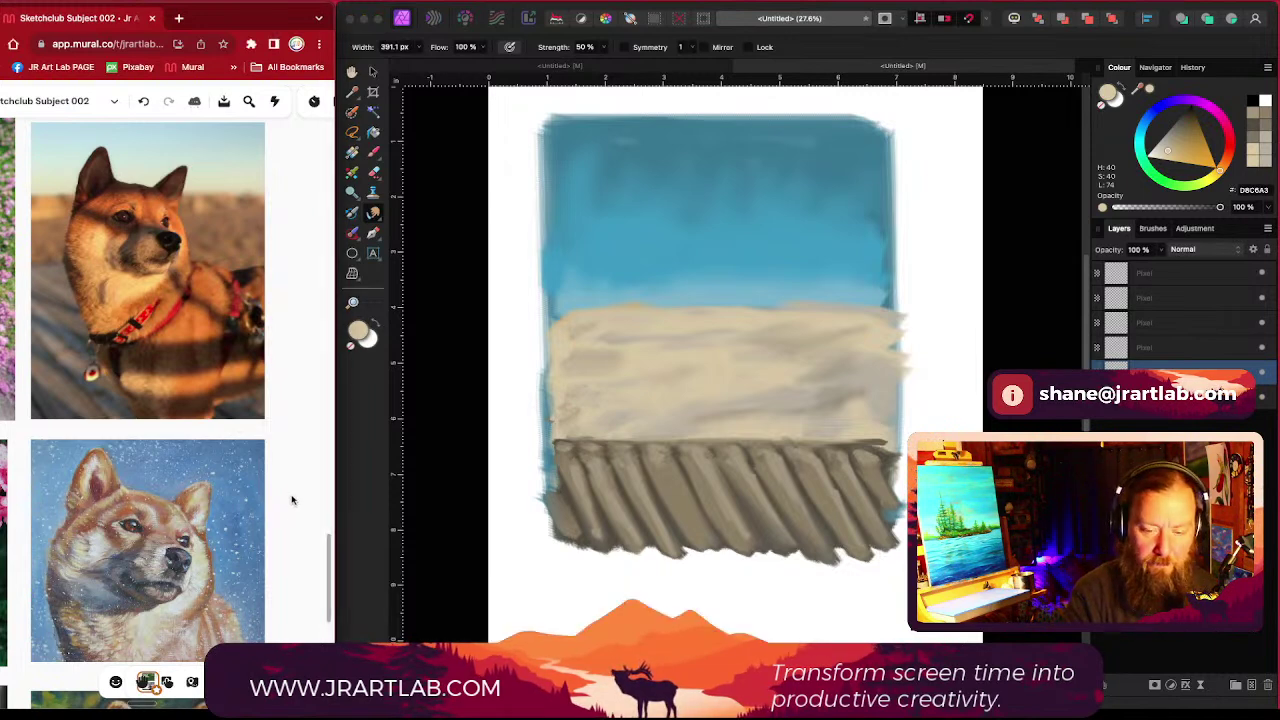
{"action": "left_click_drag", "start_coordinate": [291, 497], "coordinate": [290, 473]}
{"action": "left_click_drag", "start_coordinate": [800, 399], "coordinate": [757, 406]}
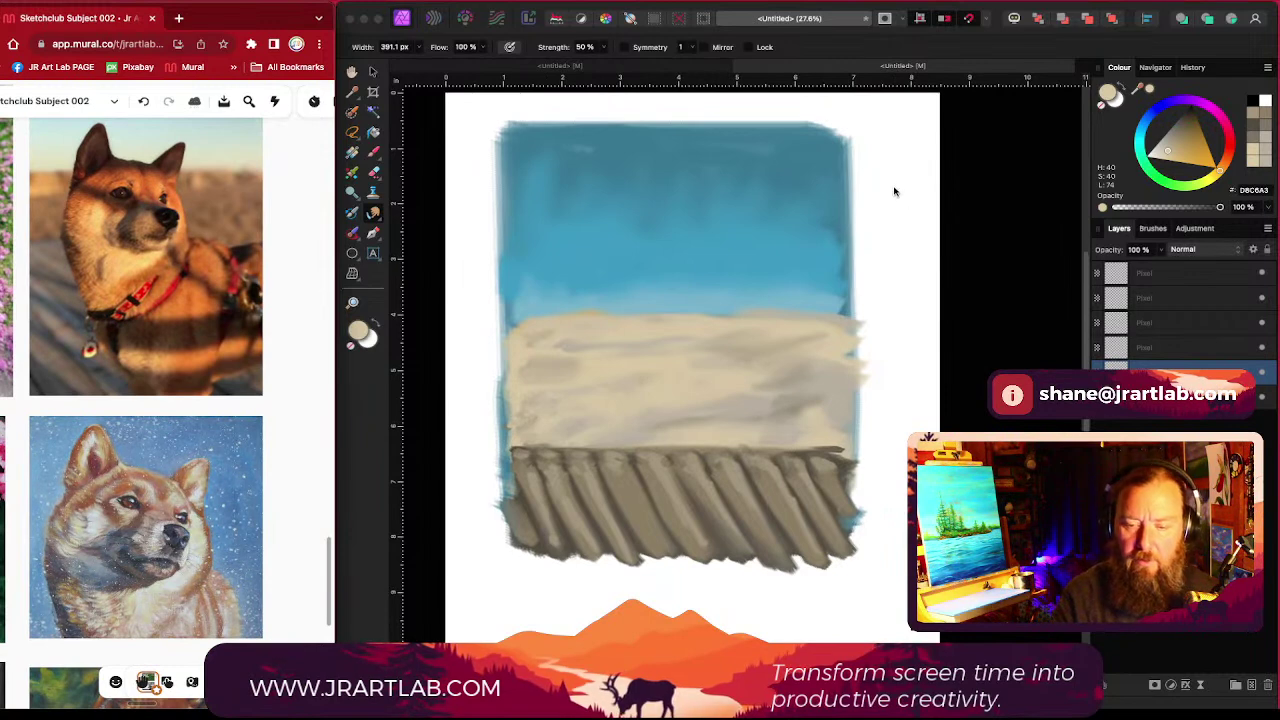
{"action": "left_click", "coordinate": [1198, 158]}
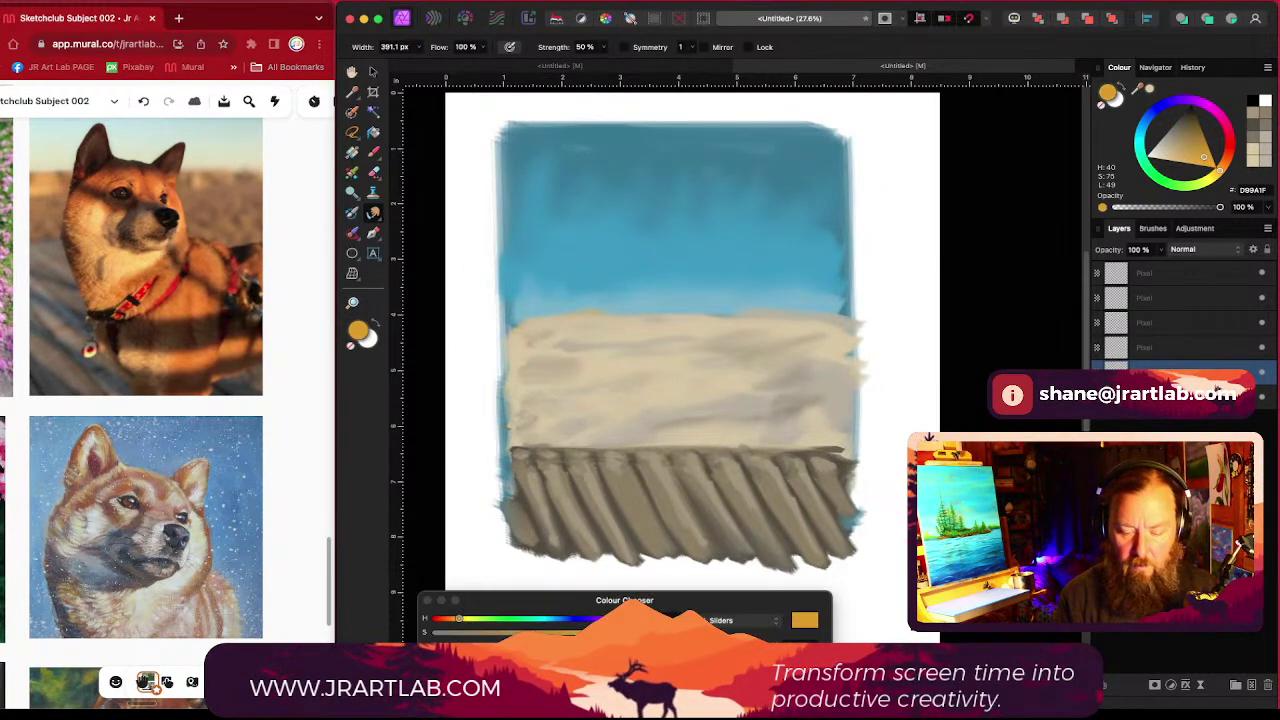
{"action": "key", "text": "bracketleft"}
{"action": "key", "text": "bracketleft"}
{"action": "key", "text": "bracketleft"}
{"action": "key", "text": "bracketleft"}
{"action": "key", "text": "bracketleft"}
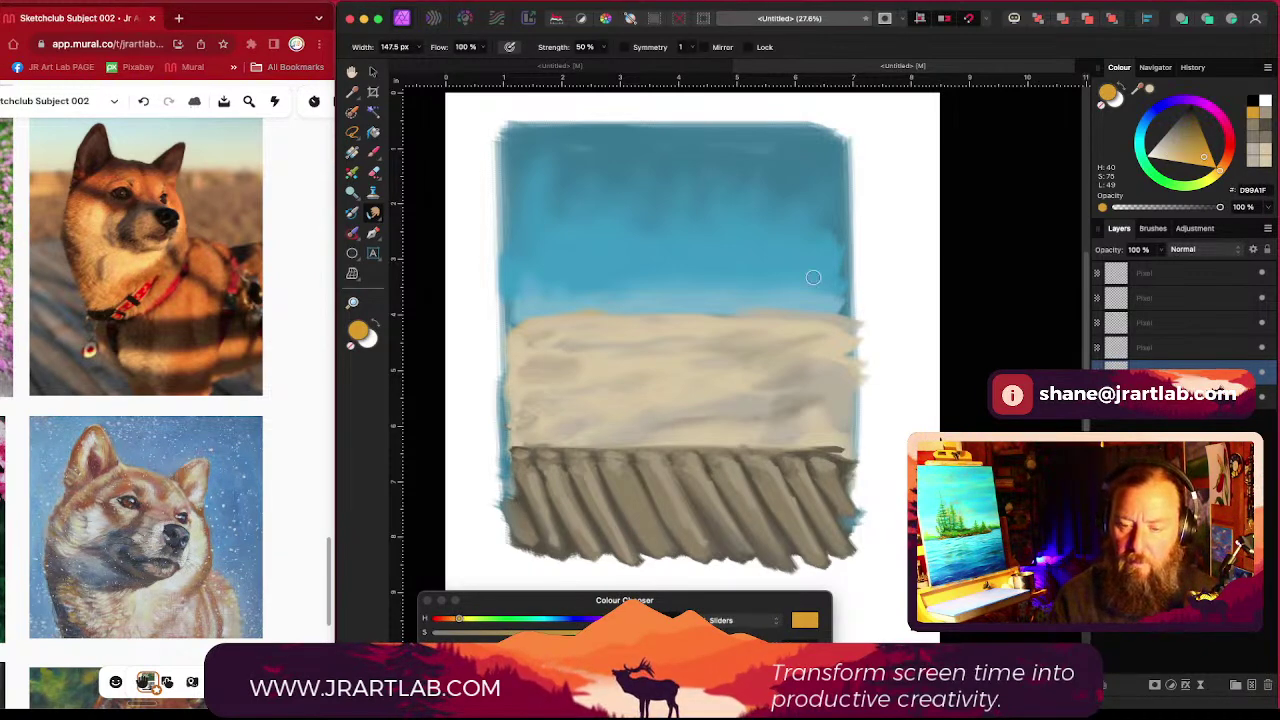
{"action": "left_click", "coordinate": [1203, 155]}
{"action": "left_click", "coordinate": [1203, 155]}
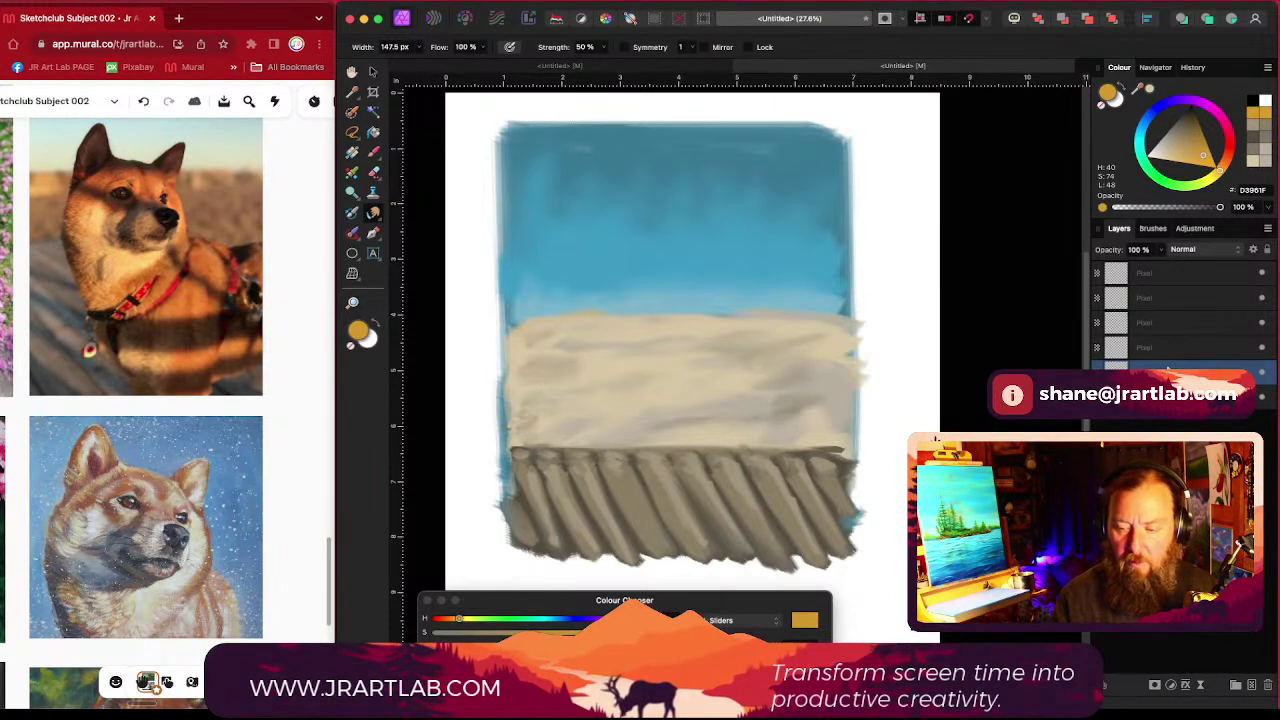
{"action": "left_click", "coordinate": [1167, 349]}
{"action": "left_click", "coordinate": [1167, 368]}
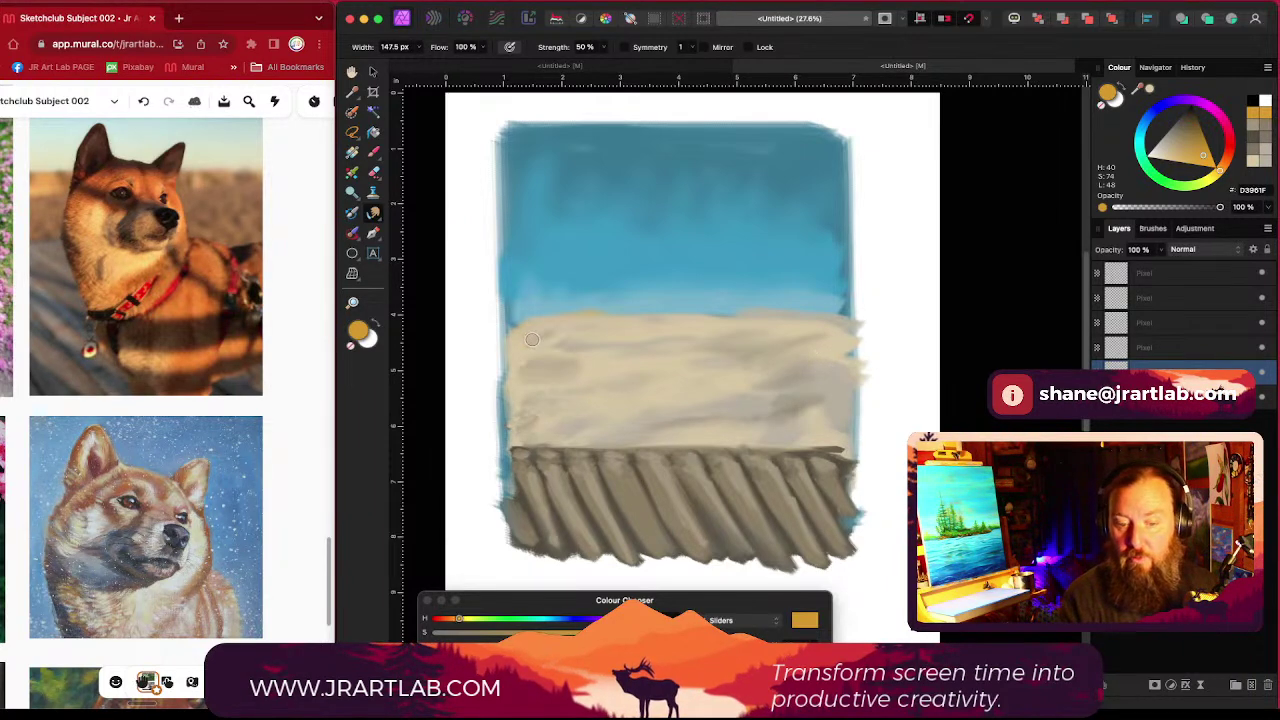
Step: Switch to the Paint Mixer Brush and paint an orange E98418 swatch on the white margin beside the sky
{"action": "left_click", "coordinate": [352, 172]}
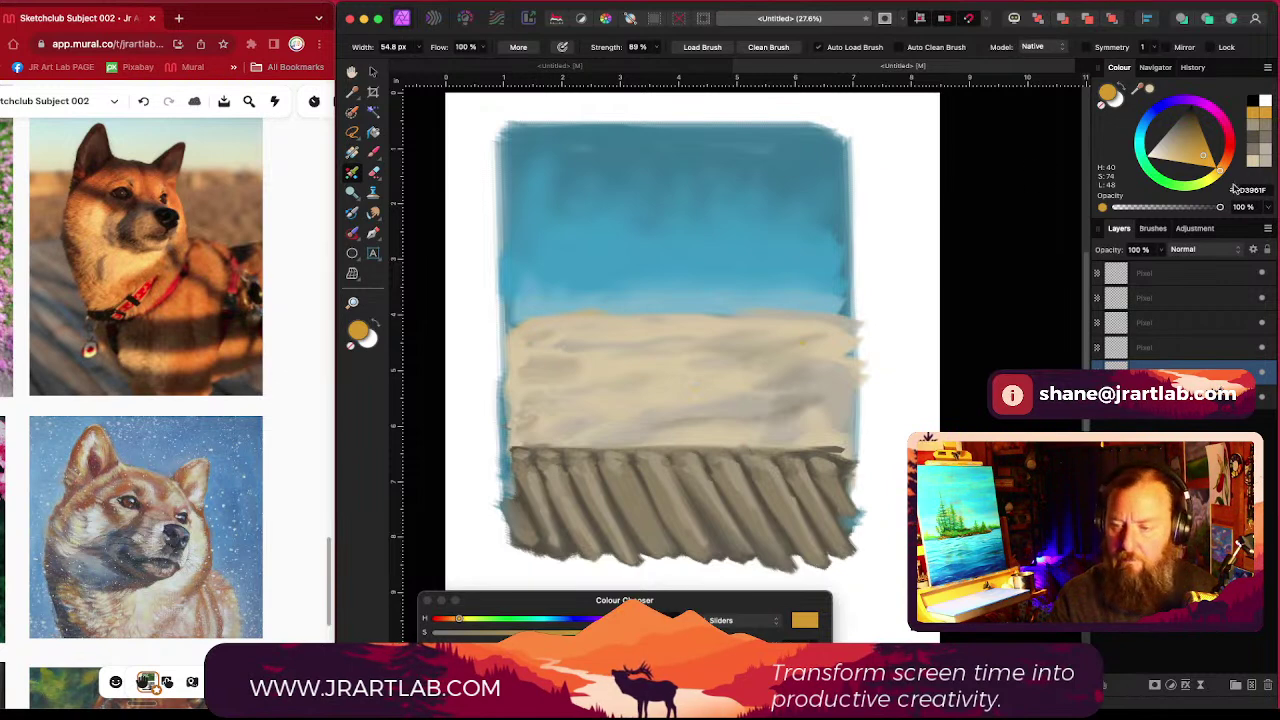
{"action": "left_click_drag", "start_coordinate": [1205, 158], "coordinate": [1223, 166]}
{"action": "left_click_drag", "start_coordinate": [888, 214], "coordinate": [891, 232]}
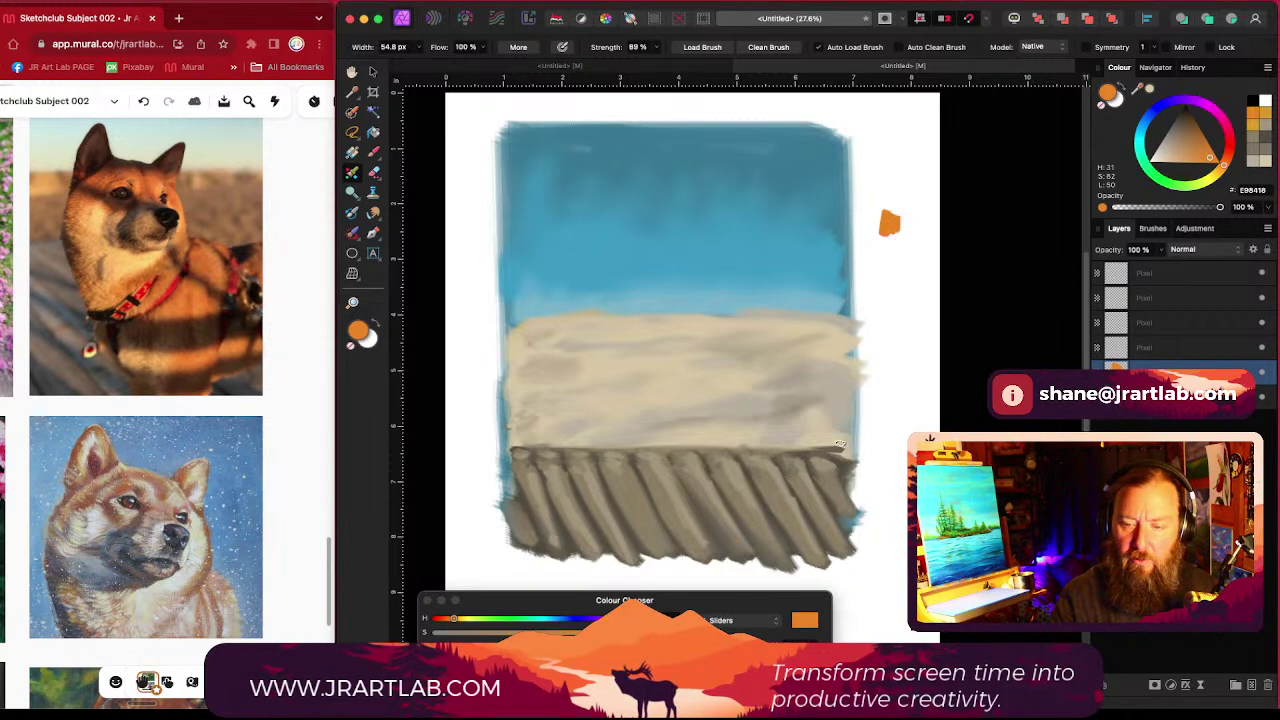
Step: Darken the colour to brown 97632C and paint a swatch below the orange one, undoing a dab placed above it
{"action": "left_click", "coordinate": [1192, 136]}
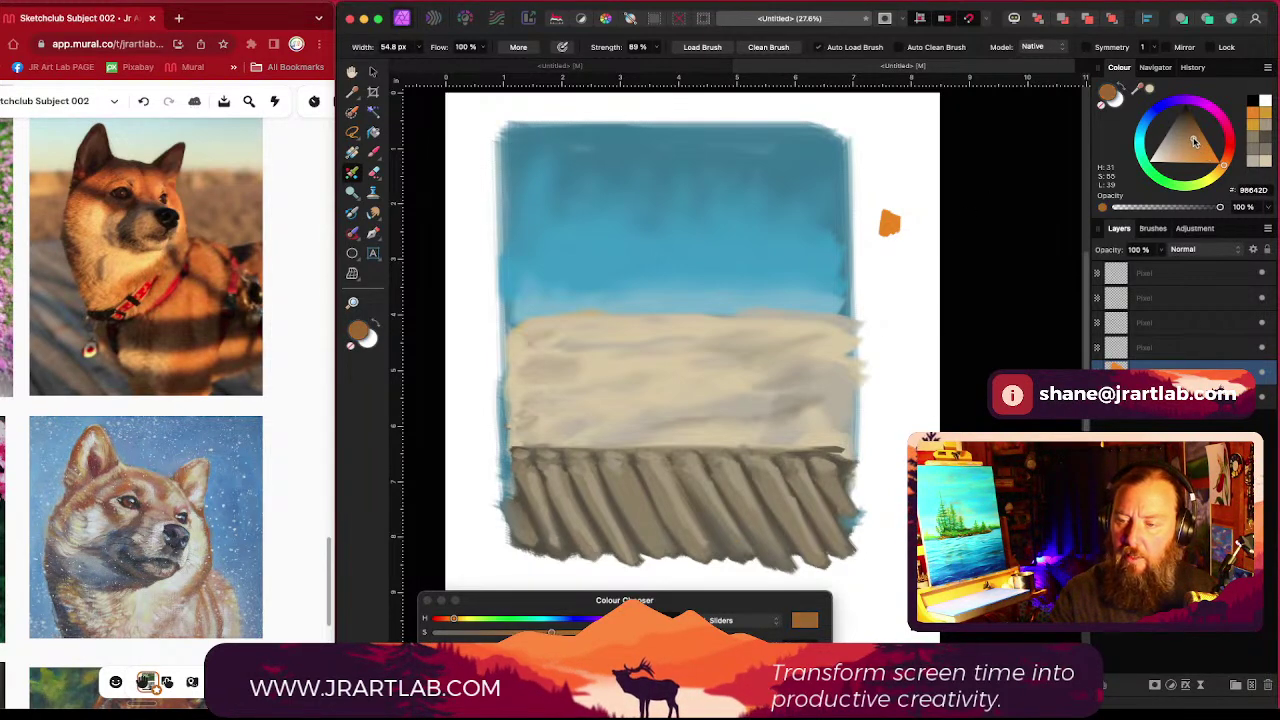
{"action": "left_click", "coordinate": [1194, 139]}
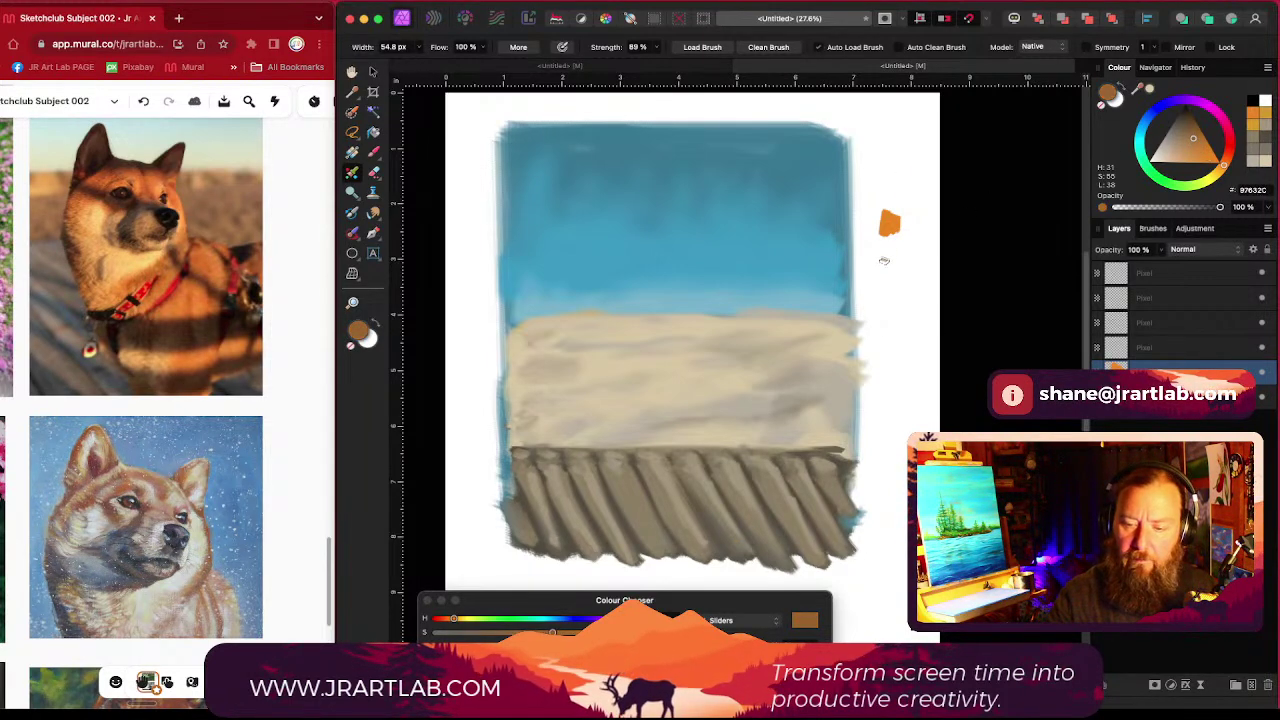
{"action": "left_click", "coordinate": [885, 182]}
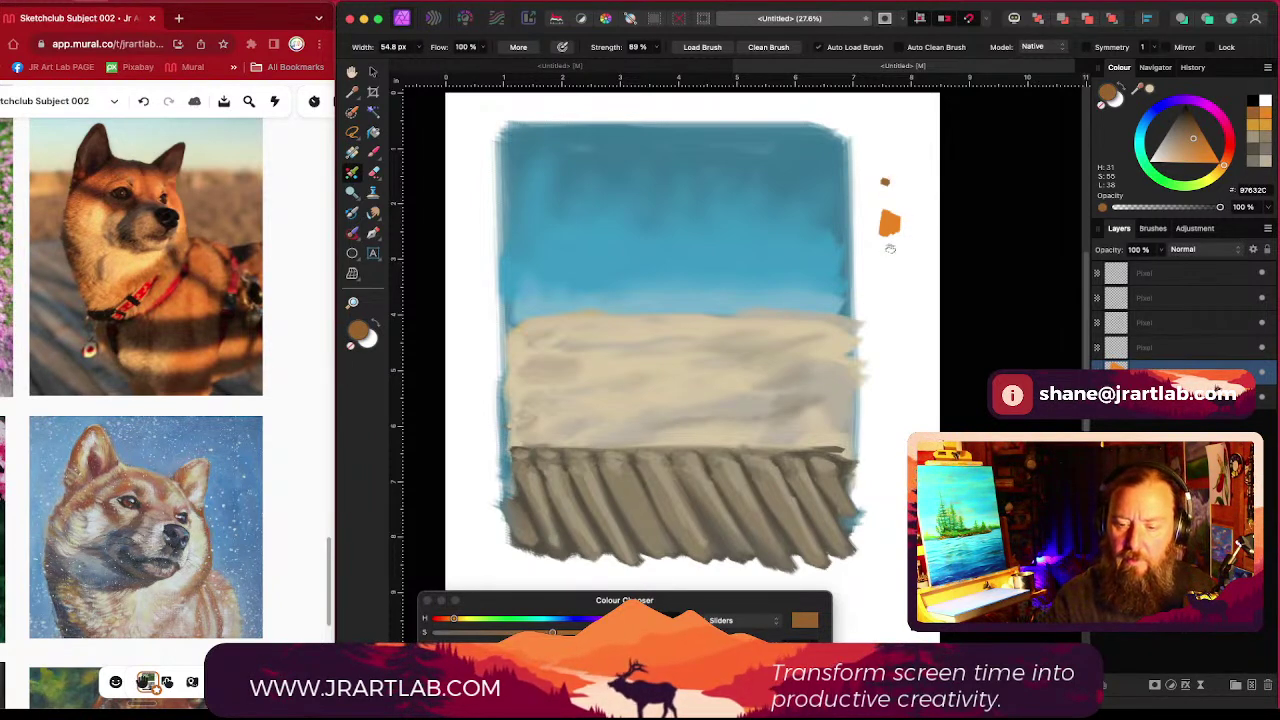
{"action": "key", "text": "super+z"}
{"action": "left_click_drag", "start_coordinate": [885, 251], "coordinate": [886, 258]}
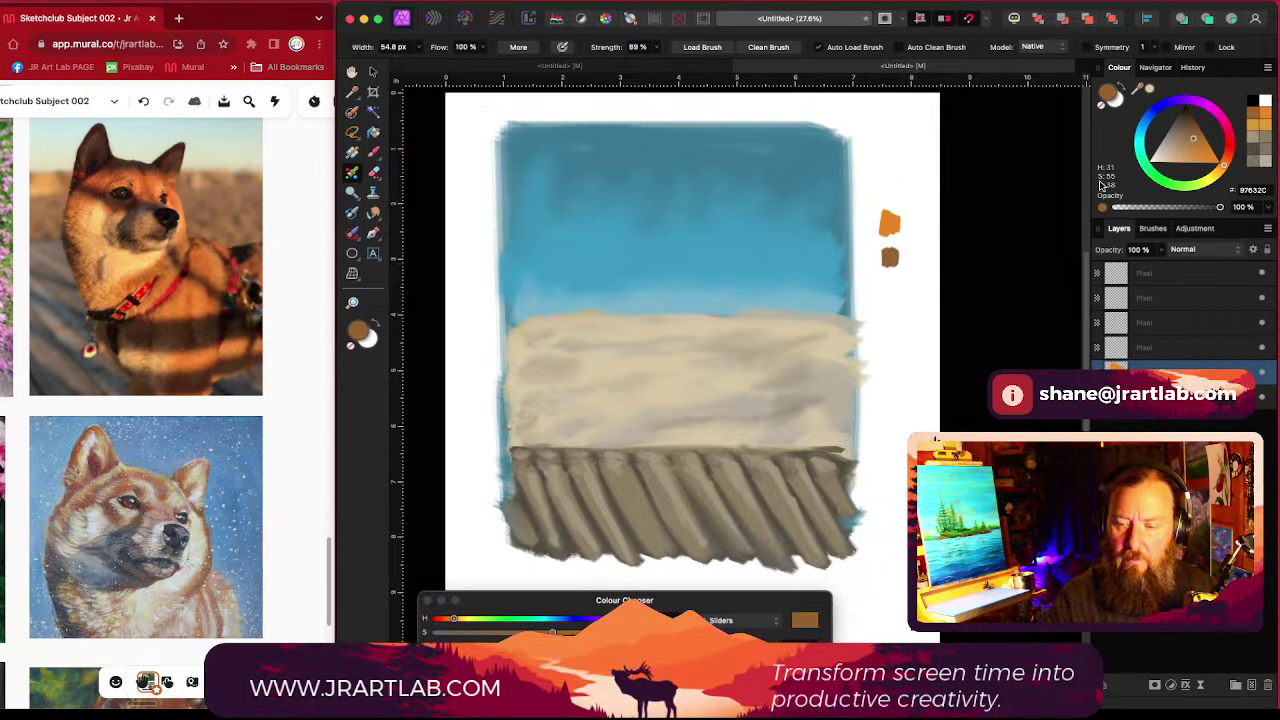
Step: Change the colour to dark reddish brown 4E271A and paint a swatch below the brown one
{"action": "left_click", "coordinate": [1182, 122]}
{"action": "left_click_drag", "start_coordinate": [1224, 165], "coordinate": [1231, 154]}
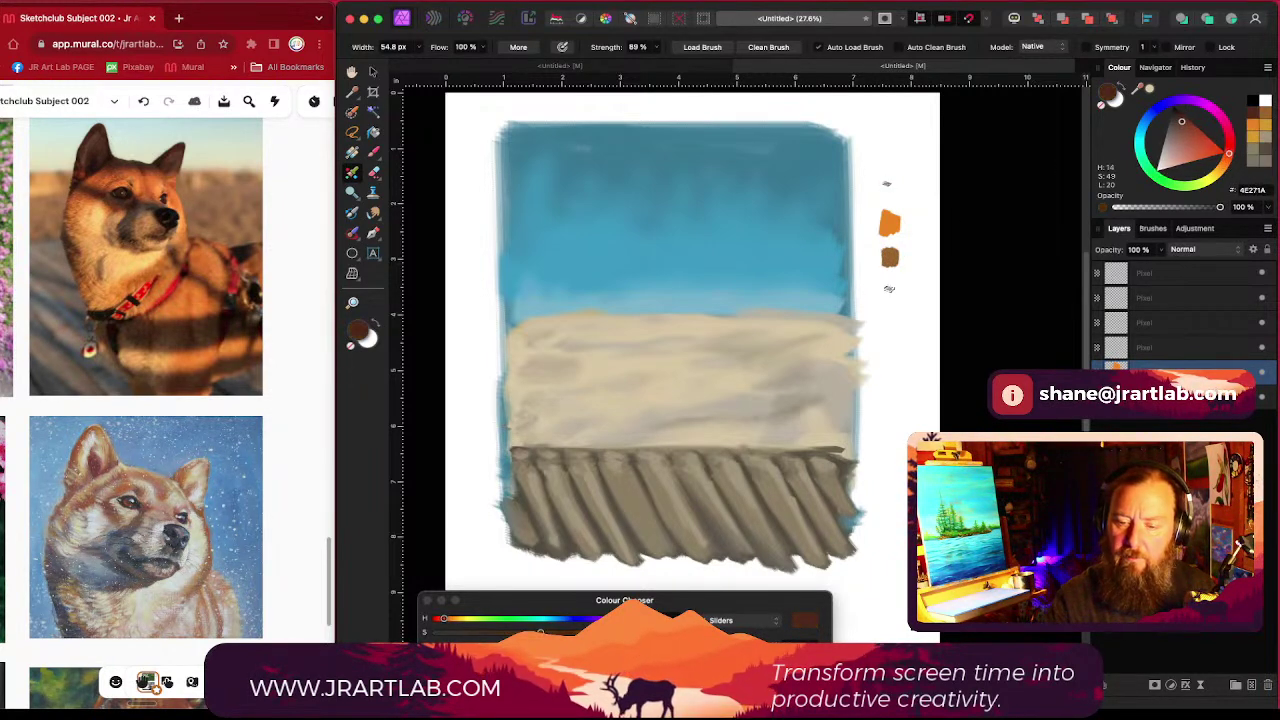
{"action": "left_click_drag", "start_coordinate": [888, 289], "coordinate": [889, 290]}
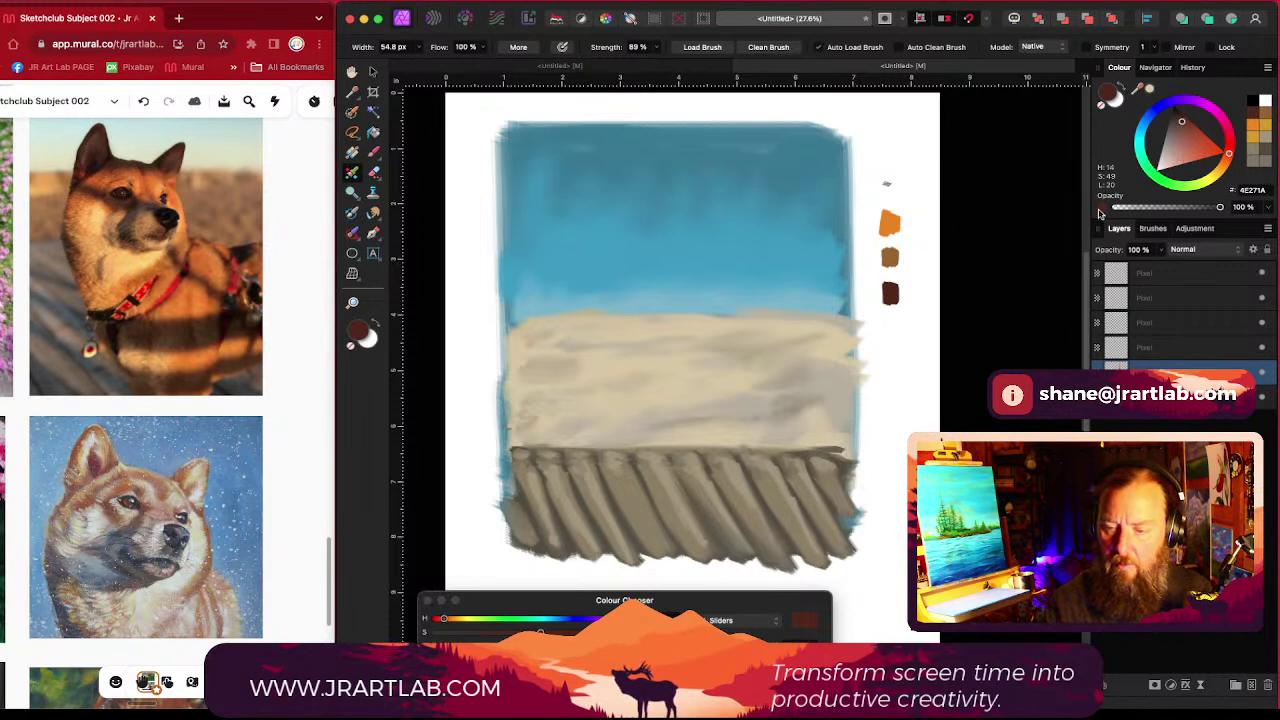
Step: Resample the orange swatch, lighten it to peach FFCC95 and paint a swatch below the dark brown, undoing the first try
{"action": "left_click_drag", "start_coordinate": [1099, 213], "coordinate": [890, 222]}
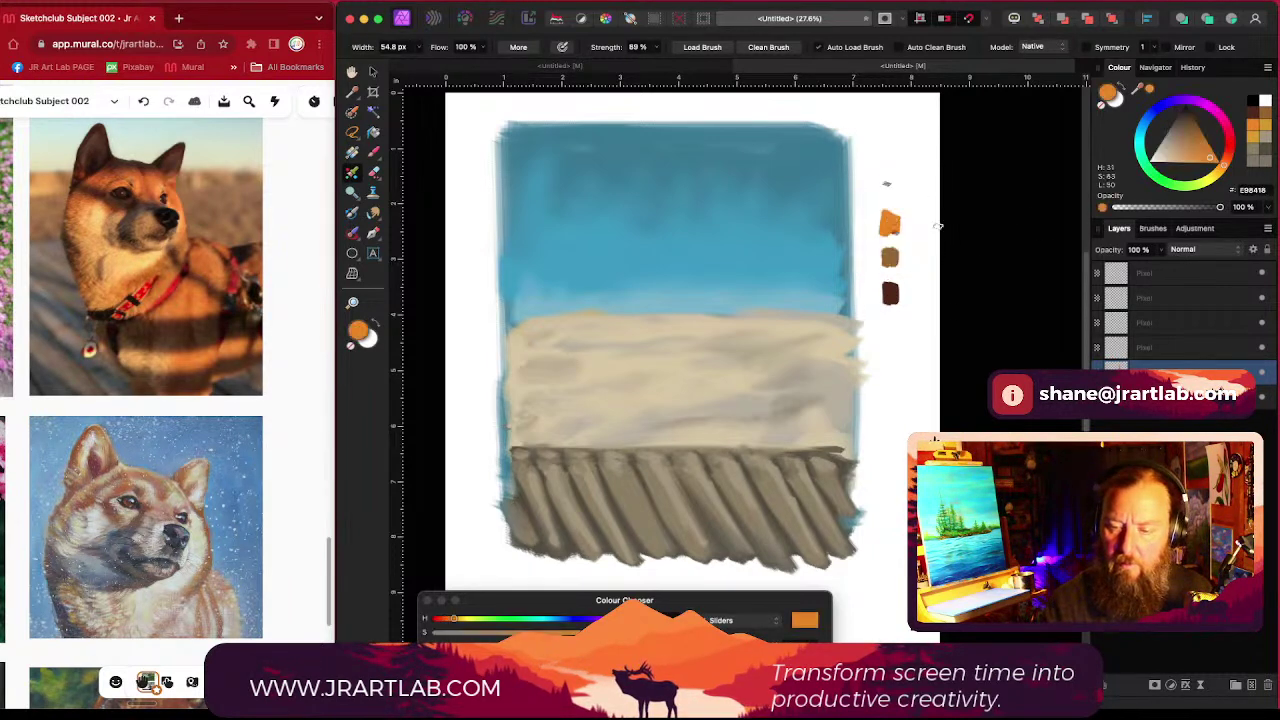
{"action": "left_click", "coordinate": [1174, 158]}
{"action": "mouse_move", "coordinate": [886, 318]}
{"action": "left_mouse_down"}
{"action": "mouse_move", "coordinate": [888, 334]}
{"action": "mouse_move", "coordinate": [896, 325]}
{"action": "left_mouse_up"}
{"action": "key", "text": "super+z"}
{"action": "left_click_drag", "start_coordinate": [1173, 156], "coordinate": [1177, 165]}
{"action": "left_click_drag", "start_coordinate": [886, 318], "coordinate": [891, 334]}
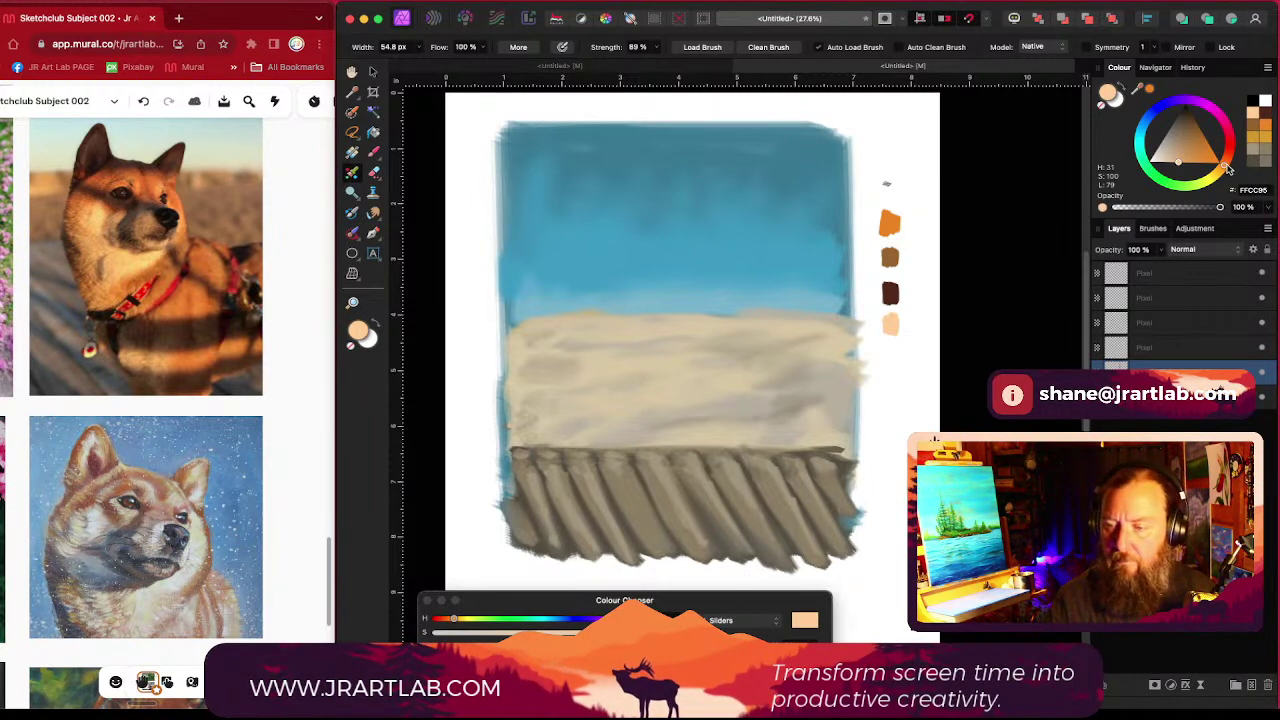
{"action": "left_click_drag", "start_coordinate": [1230, 172], "coordinate": [1231, 160]}
{"action": "mouse_move", "coordinate": [884, 321]}
{"action": "left_mouse_down"}
{"action": "mouse_move", "coordinate": [906, 310]}
{"action": "mouse_move", "coordinate": [913, 330]}
{"action": "left_mouse_up"}
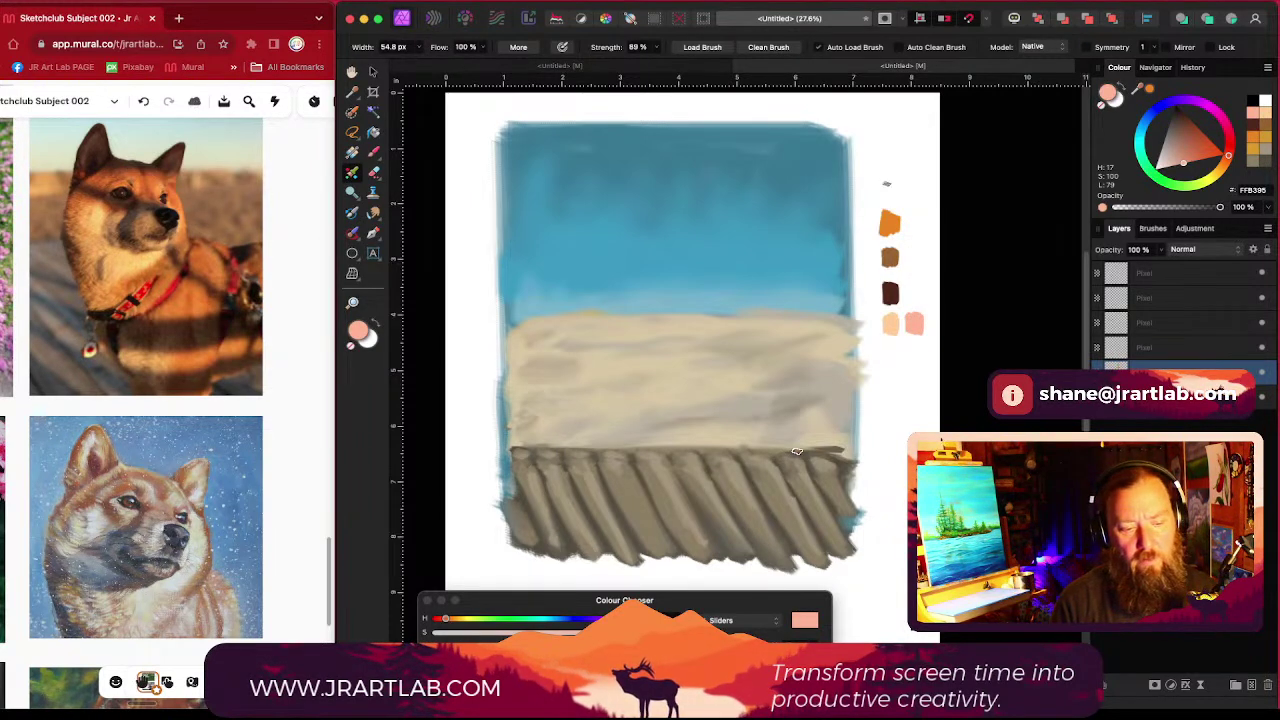
{"action": "key", "text": "super+z"}
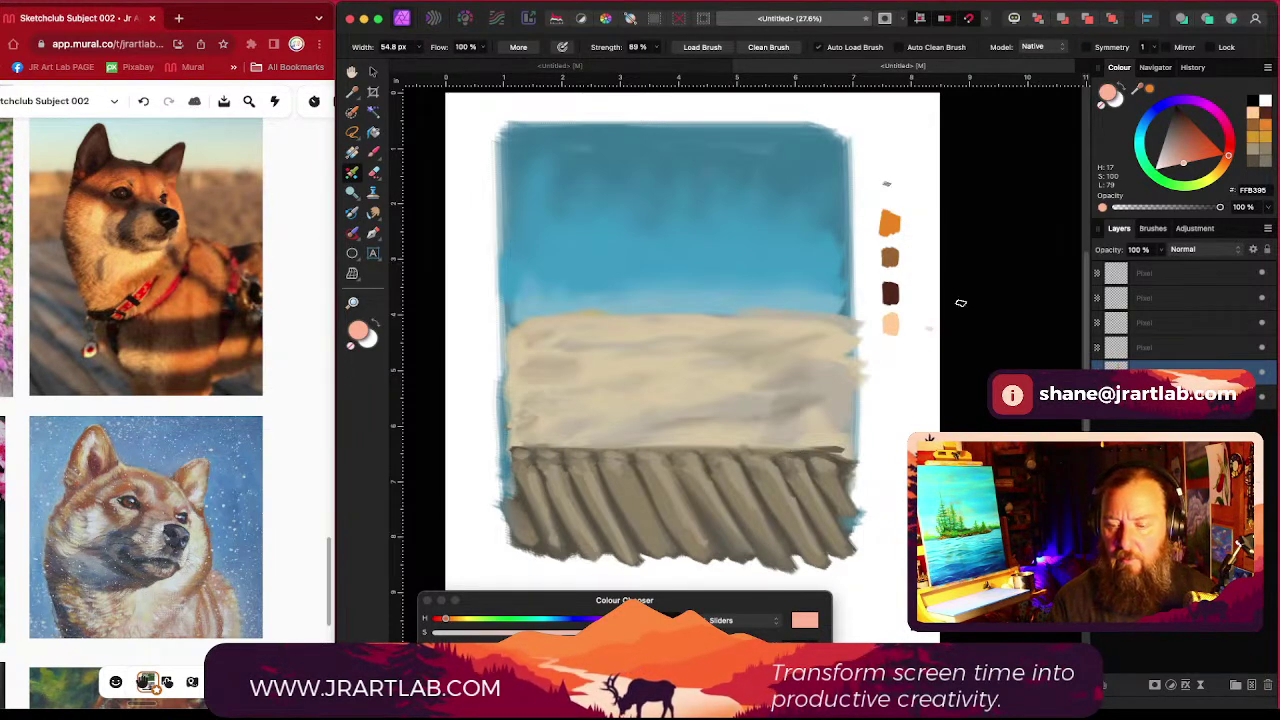
Step: Paint a pale yellow FFE795 swatch beside the peach one and an off-white E2DBC4 swatch below the yellow
{"action": "left_click_drag", "start_coordinate": [1228, 156], "coordinate": [1201, 186]}
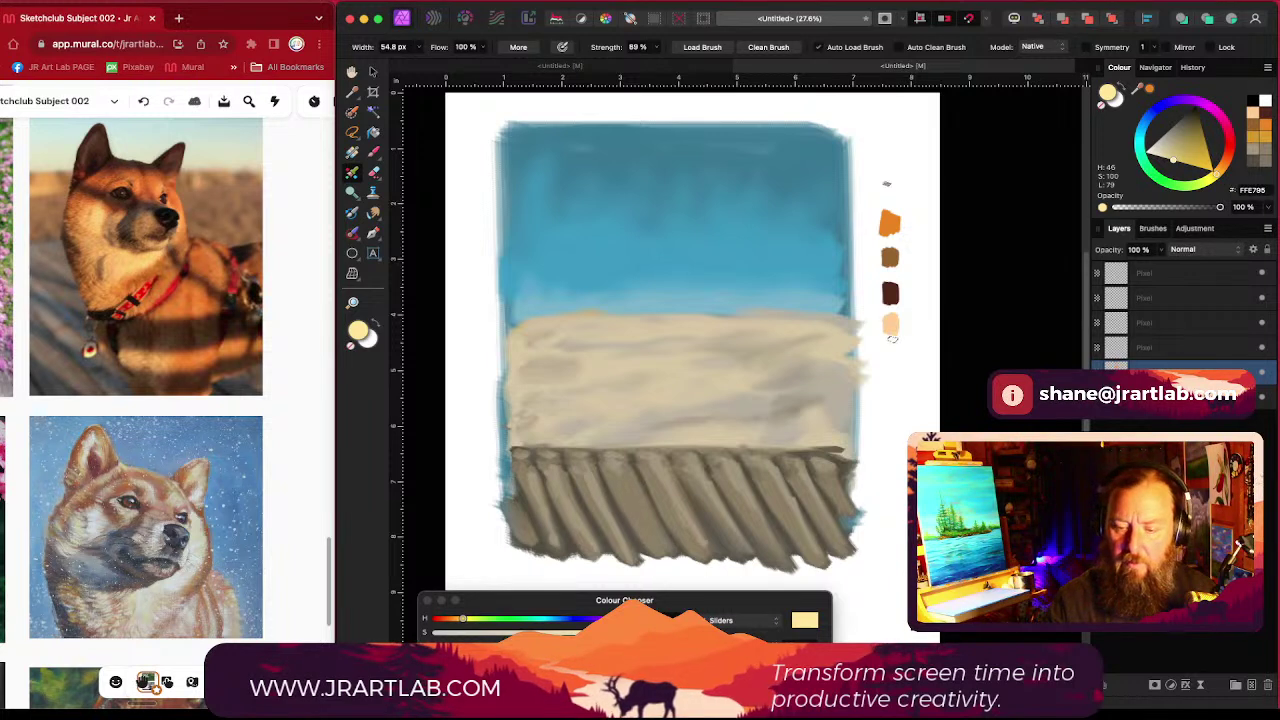
{"action": "left_click_drag", "start_coordinate": [908, 319], "coordinate": [917, 330]}
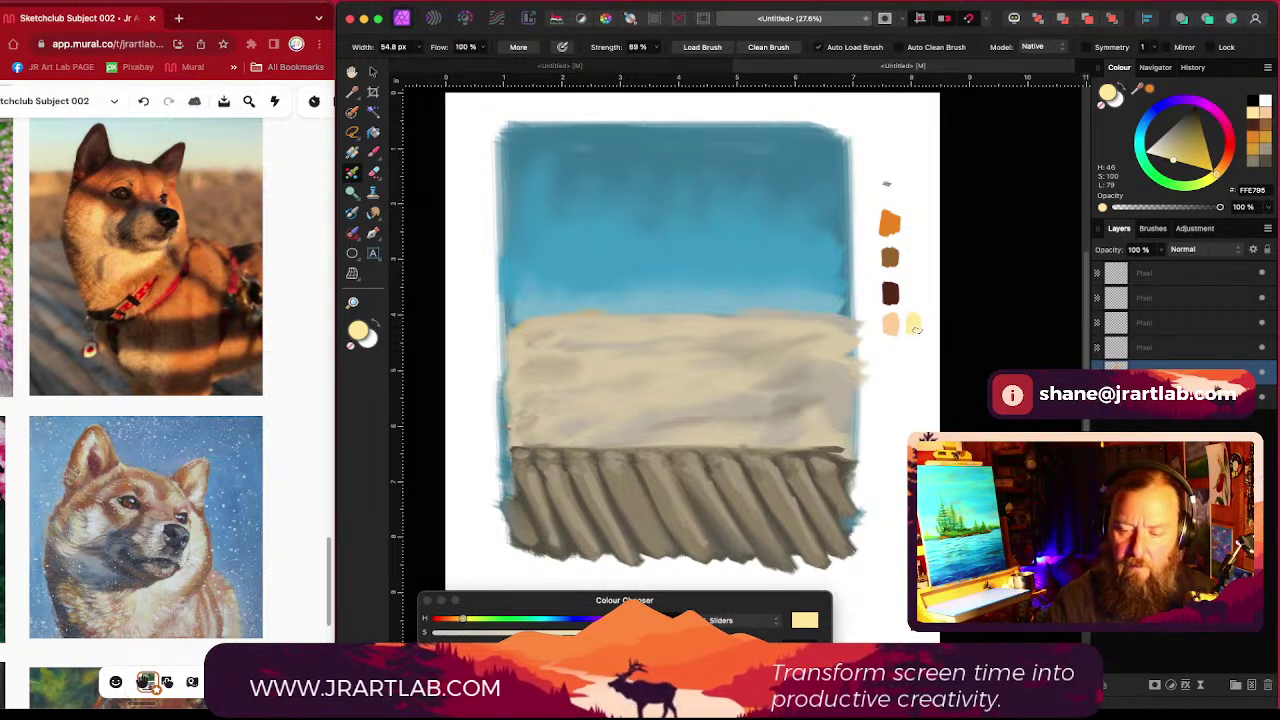
{"action": "left_click", "coordinate": [849, 379], "text": "alt"}
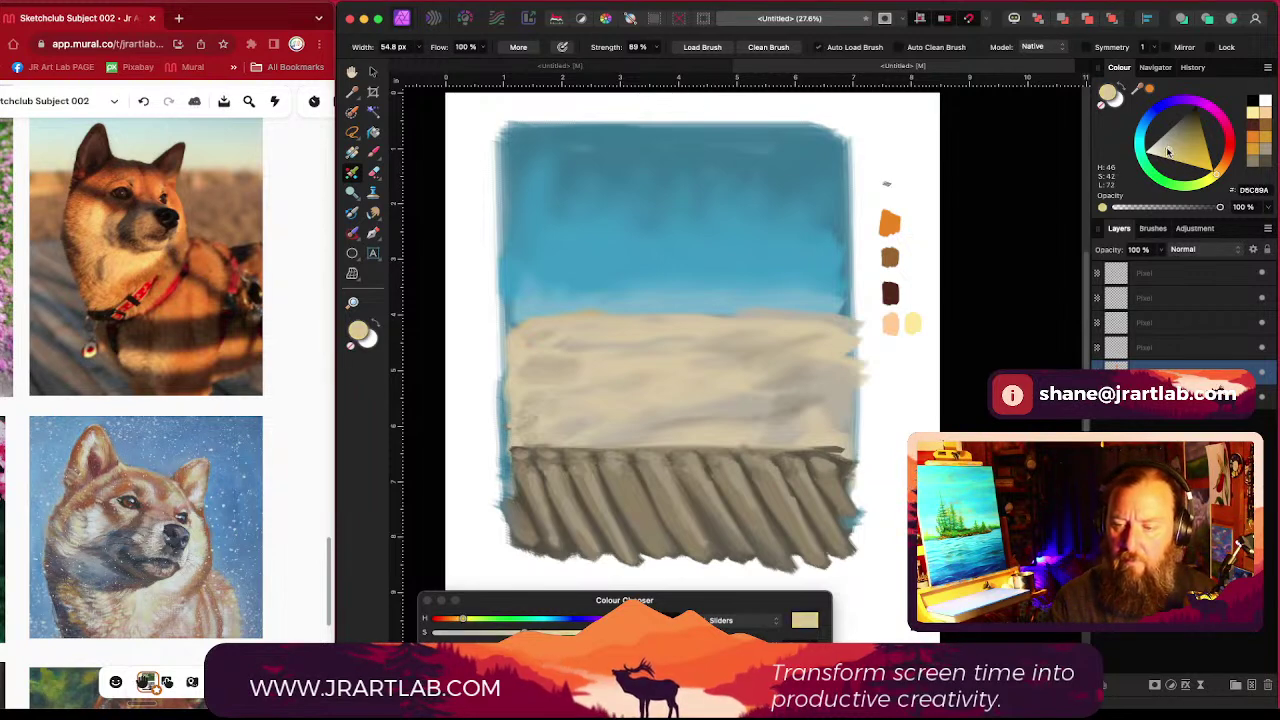
{"action": "left_click", "coordinate": [887, 357], "text": "alt"}
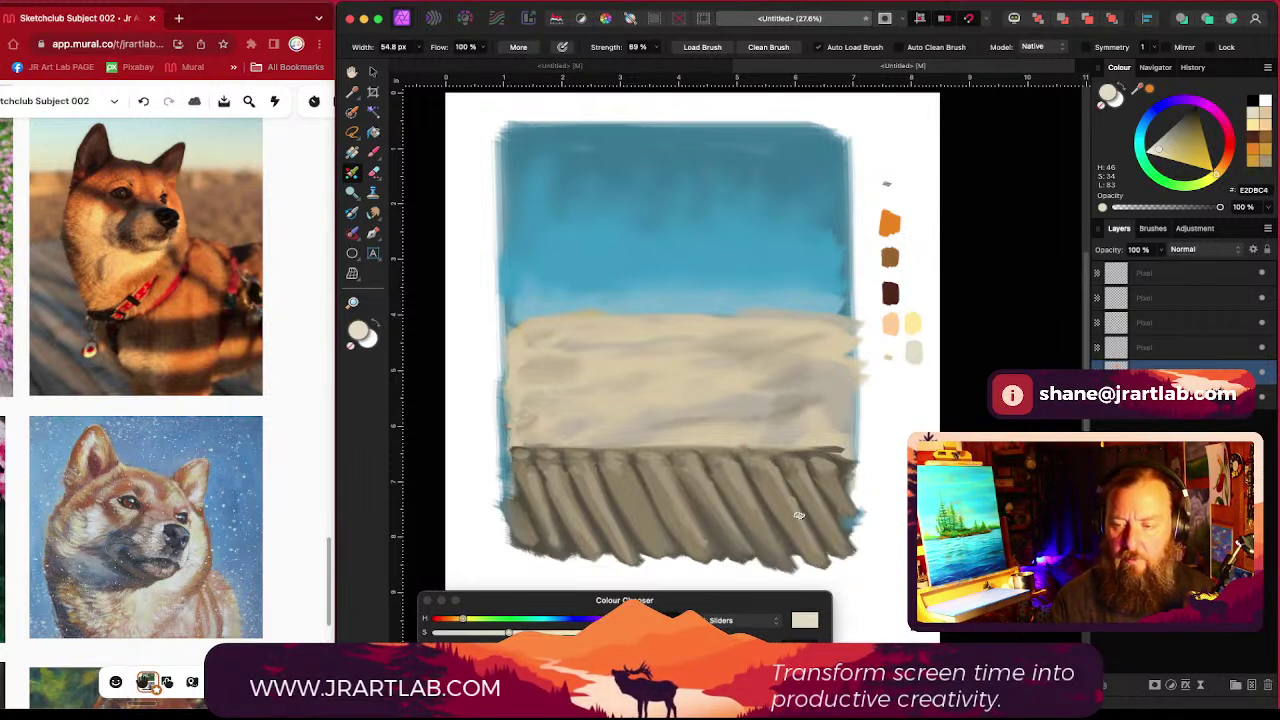
Step: Move the blank pixel layer above the palette layer to the bottom of the layer stack and flood-fill it with grey 909090
{"action": "left_click", "coordinate": [1172, 397]}
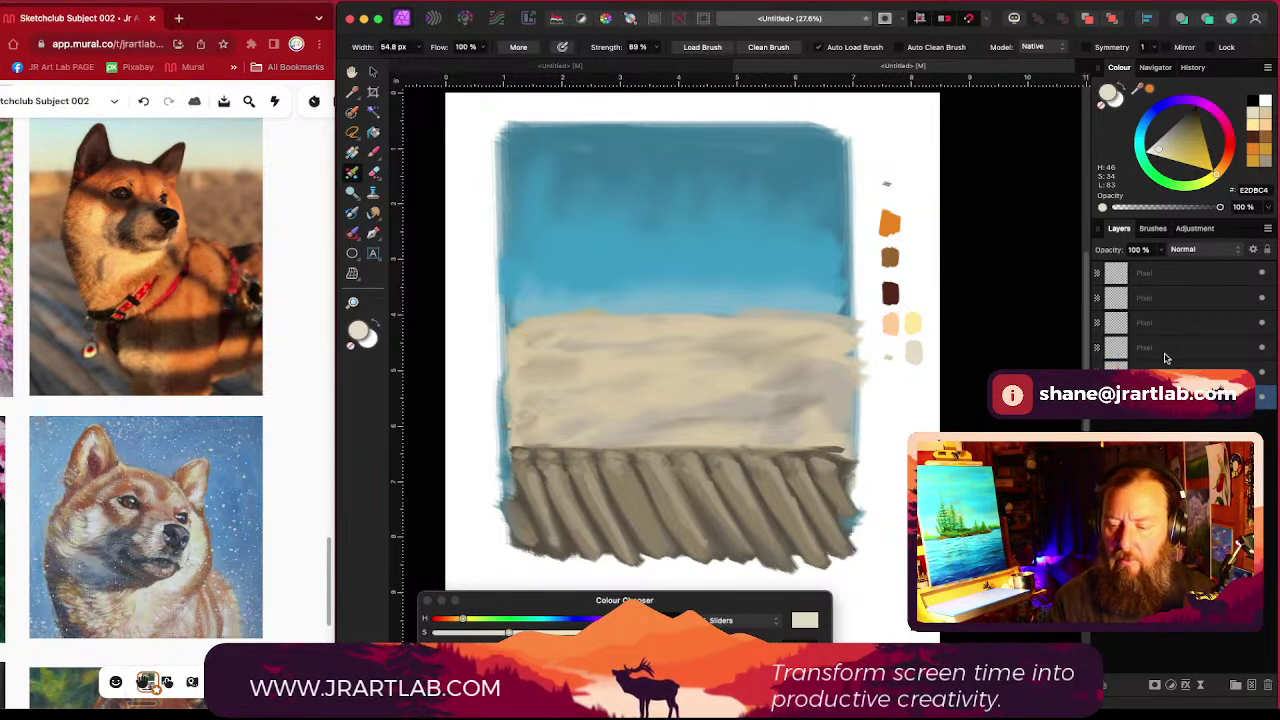
{"action": "left_click", "coordinate": [1166, 350]}
{"action": "left_click_drag", "start_coordinate": [1161, 353], "coordinate": [1170, 405]}
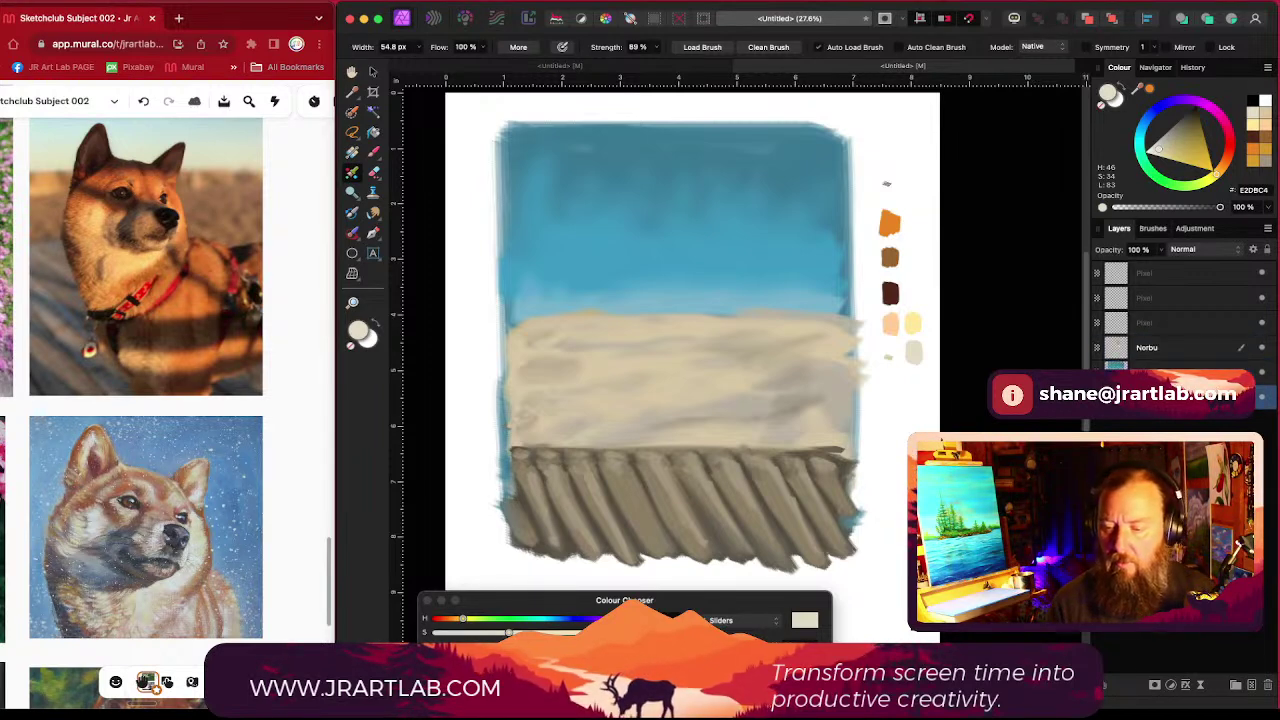
{"action": "left_click", "coordinate": [373, 133]}
{"action": "left_click", "coordinate": [1174, 141]}
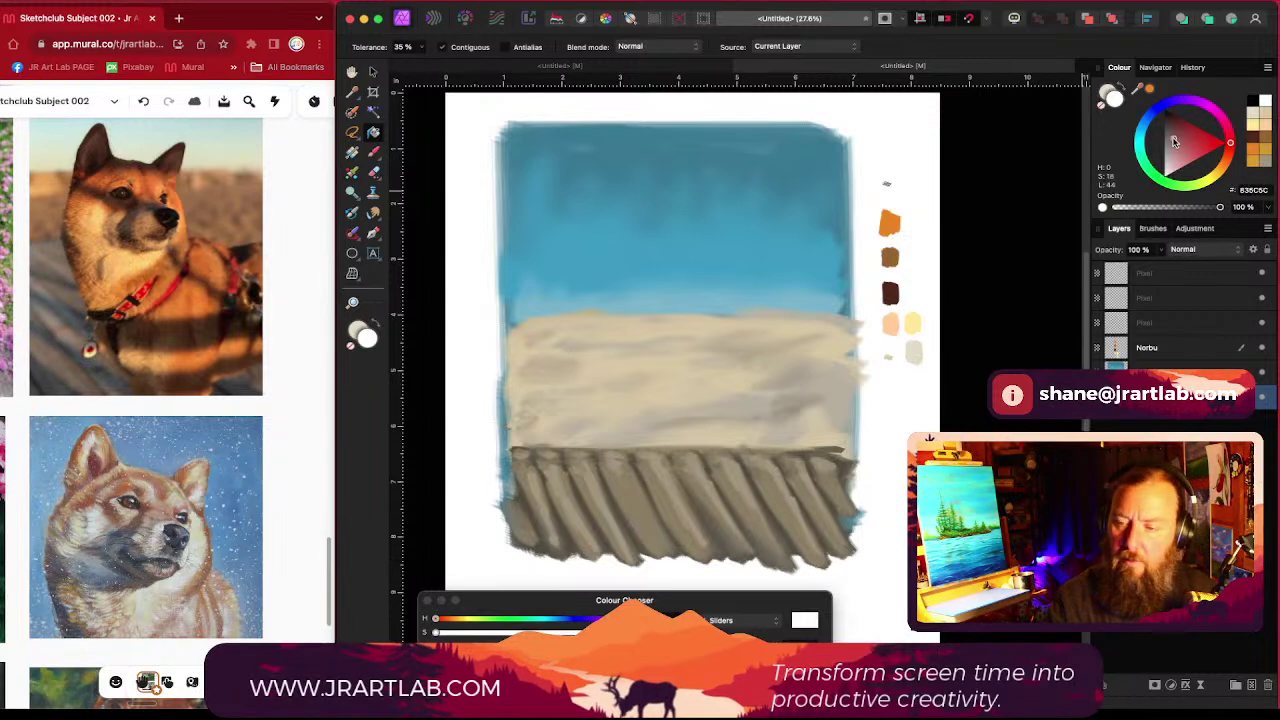
{"action": "left_click", "coordinate": [1163, 147]}
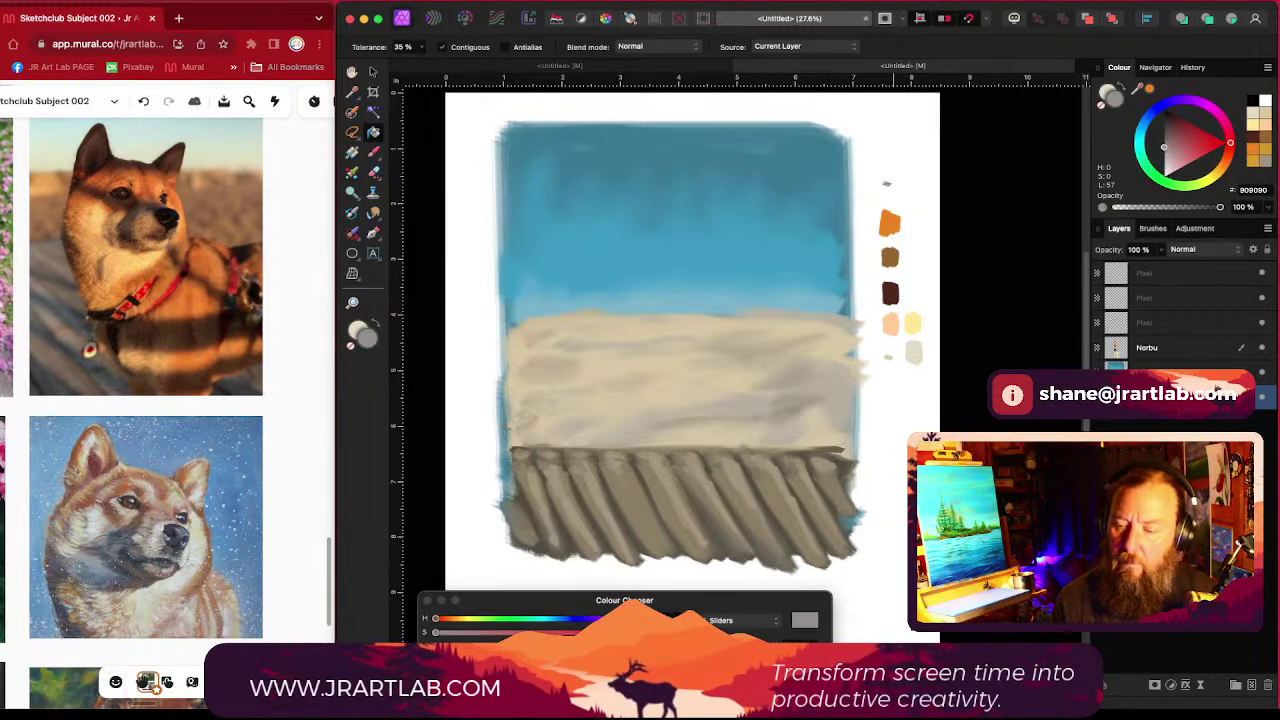
{"action": "left_click", "coordinate": [886, 183]}
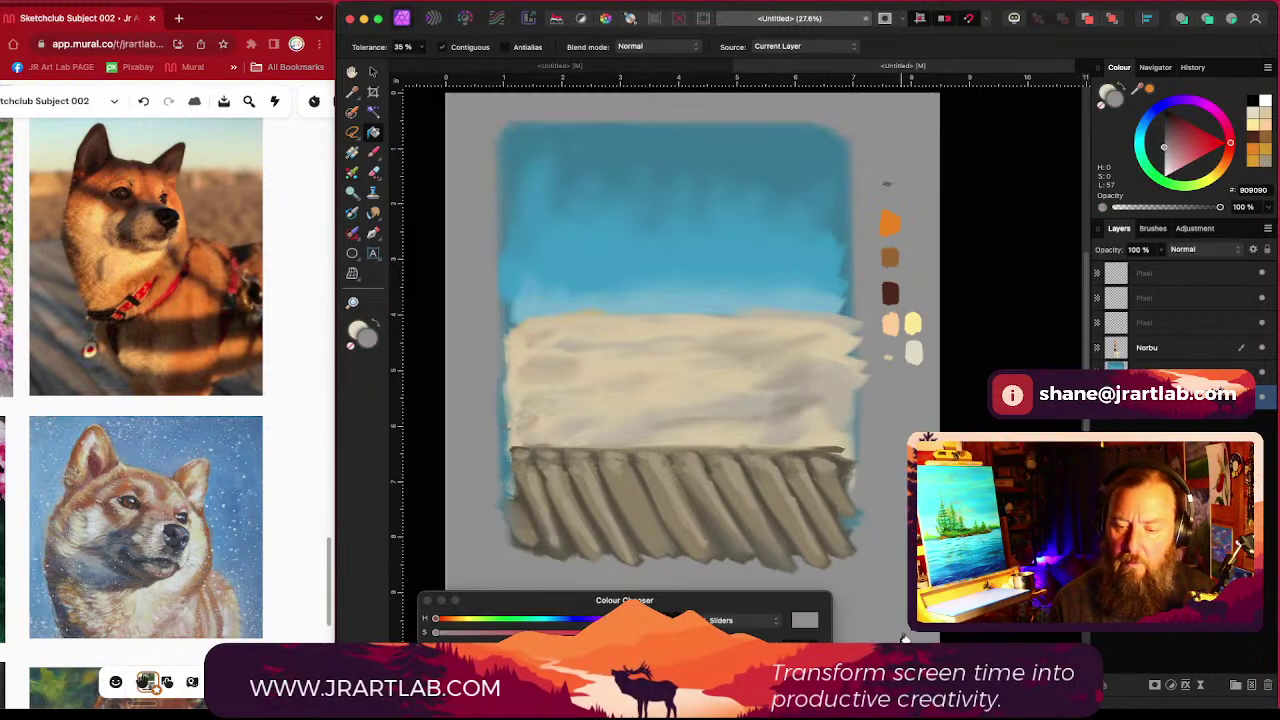
Step: Refill the bottom layer with darker grey 595959 and lighten the fill colour to 6B6B6B
{"action": "left_click", "coordinate": [1164, 133]}
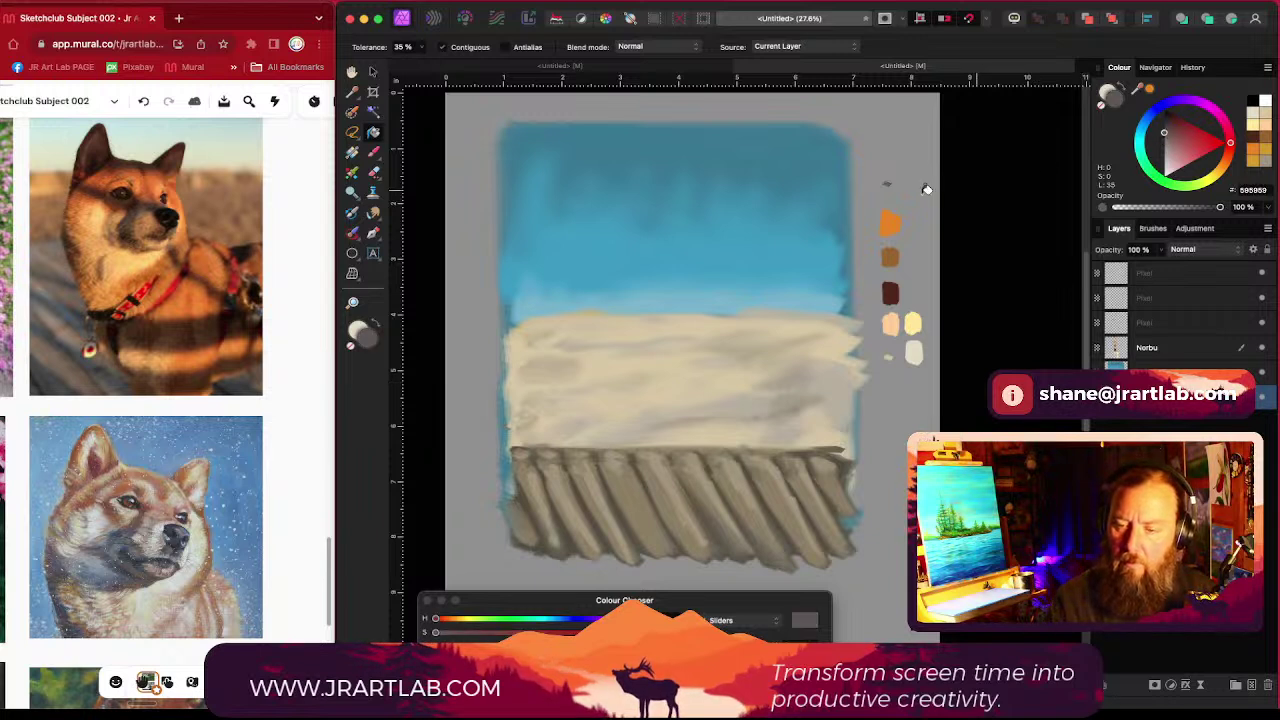
{"action": "left_click", "coordinate": [899, 632]}
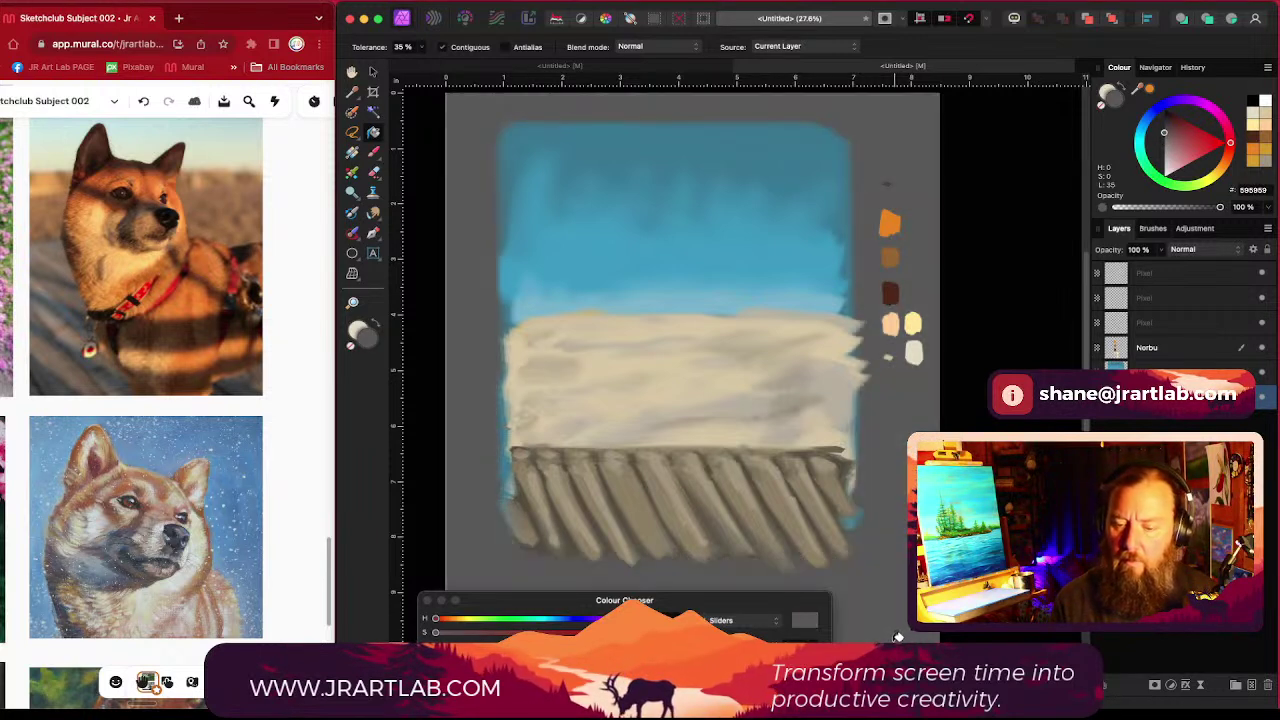
{"action": "left_click", "coordinate": [1165, 136]}
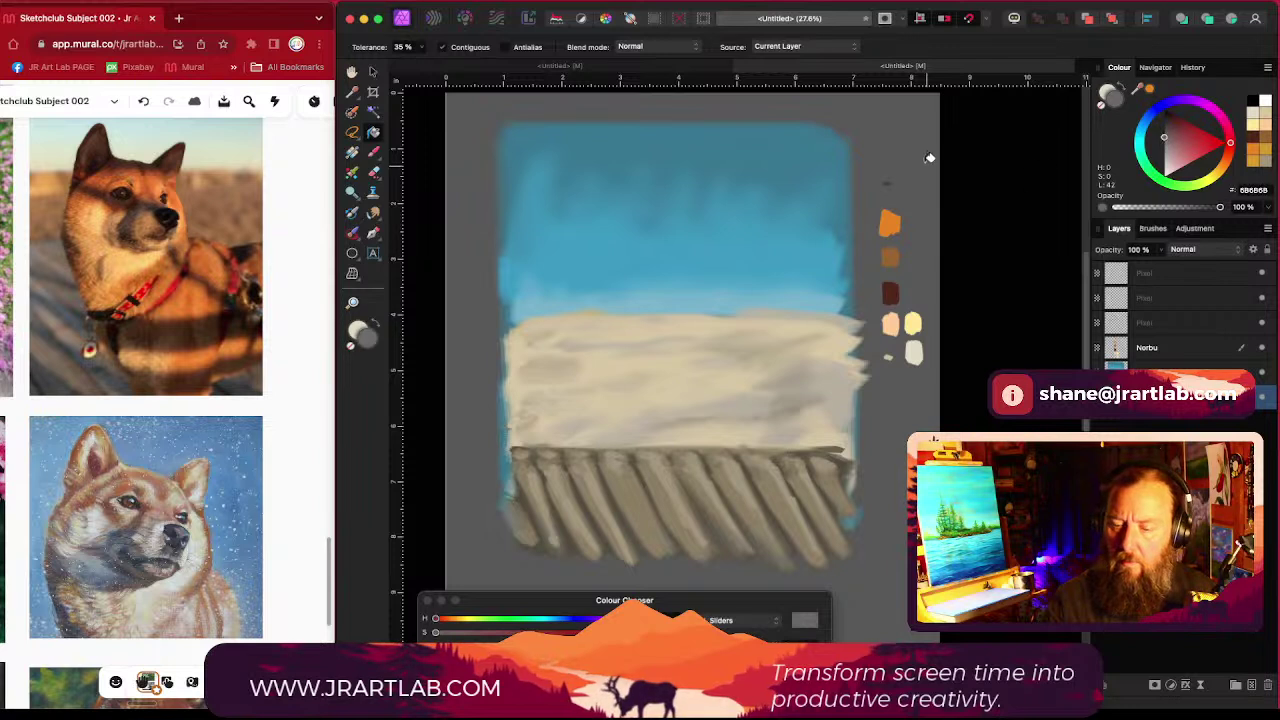
Step: Erase the stray dab beneath the peach swatch on the Norbu layer
{"action": "left_click", "coordinate": [929, 436]}
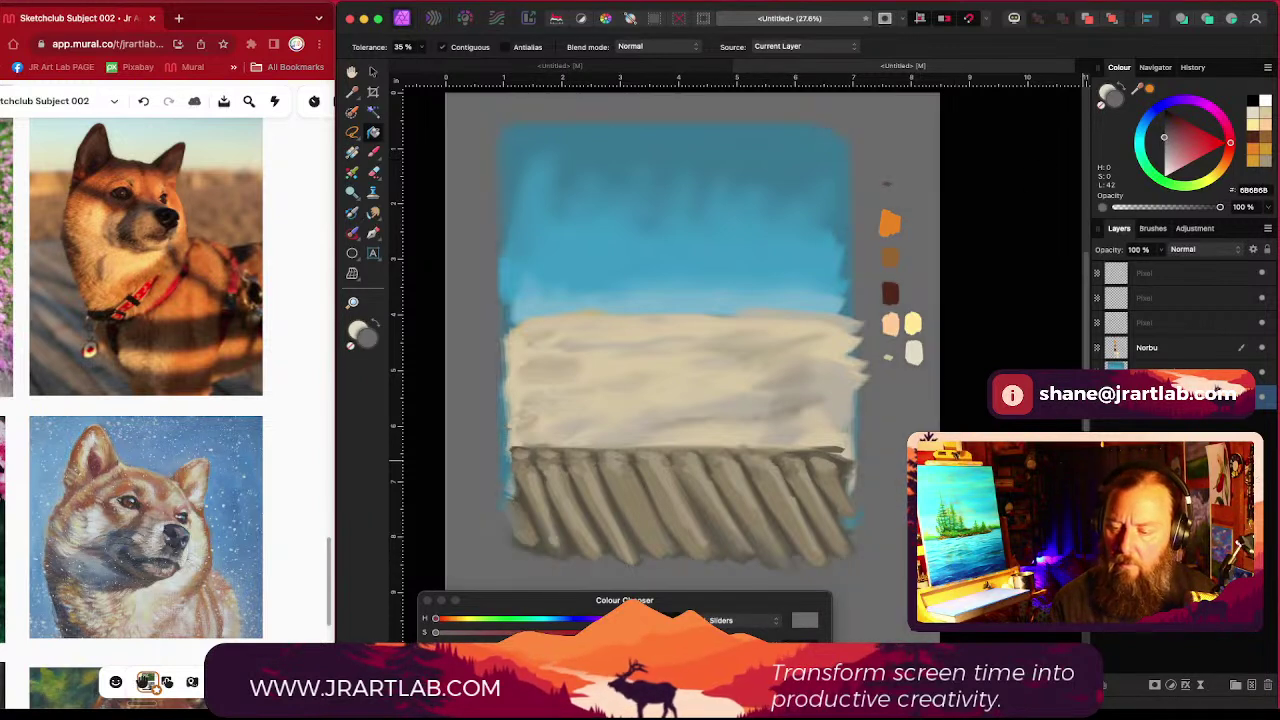
{"action": "left_click", "coordinate": [1160, 348]}
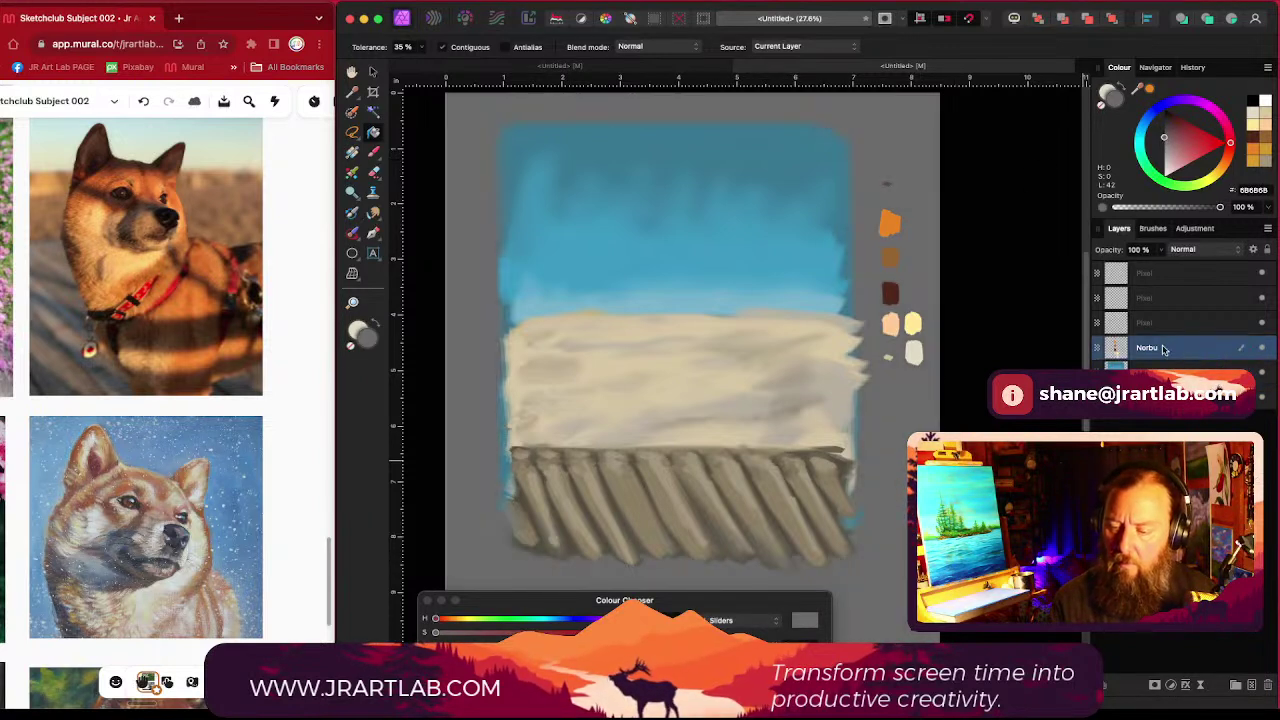
{"action": "left_click", "coordinate": [373, 152]}
{"action": "left_click", "coordinate": [896, 358], "text": "alt"}
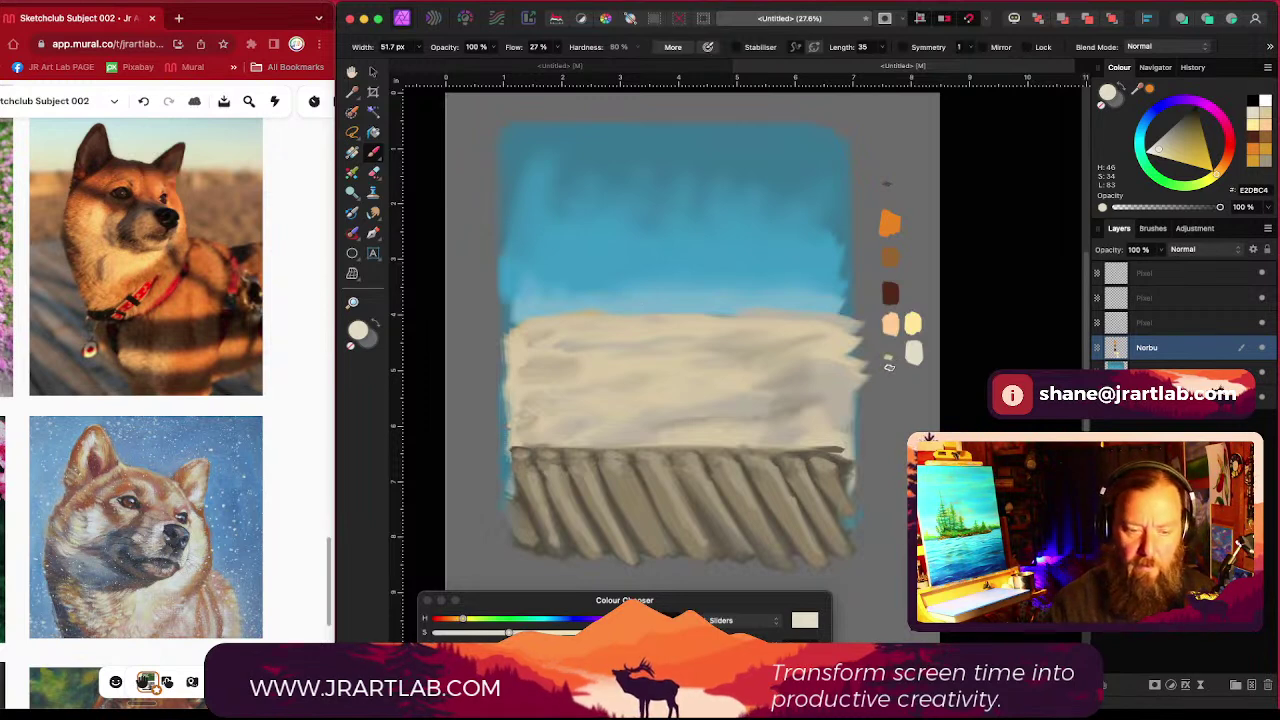
{"action": "left_click", "coordinate": [373, 172]}
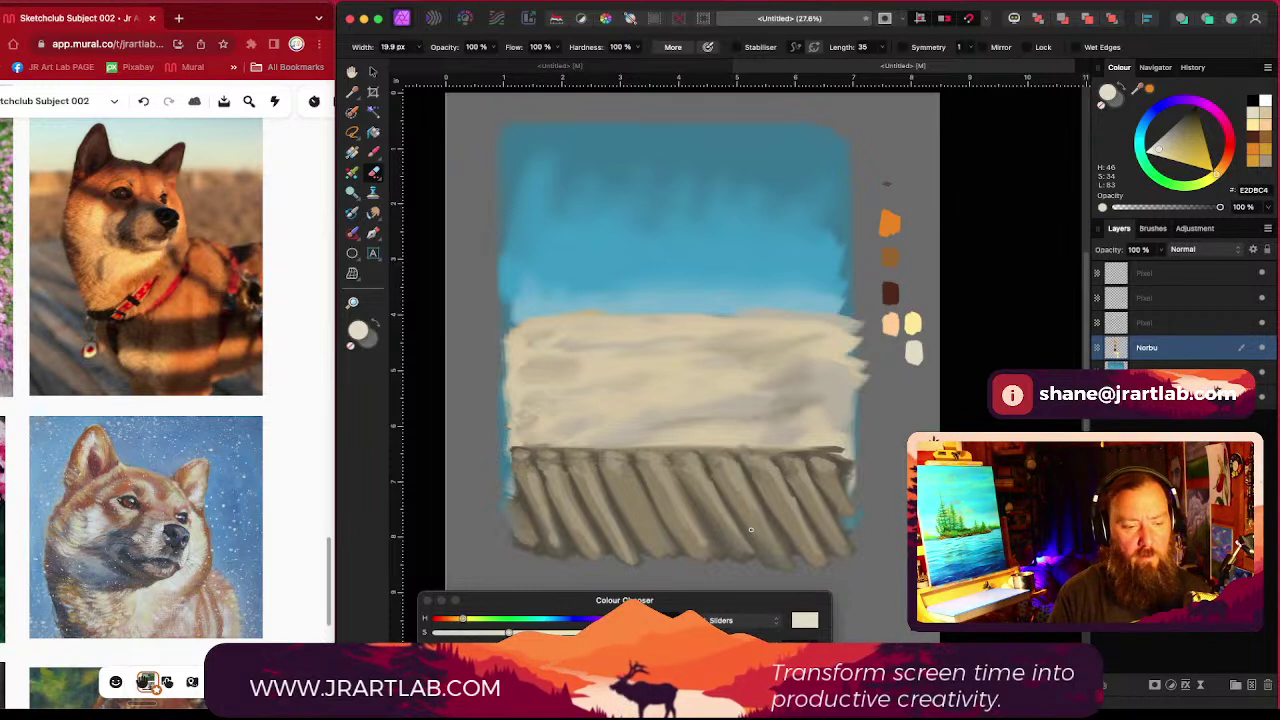
Step: Mix a bright red (#EE451E) and paint it with the mixer brush as a swatch beside the orange one
{"action": "left_click", "coordinate": [1228, 155]}
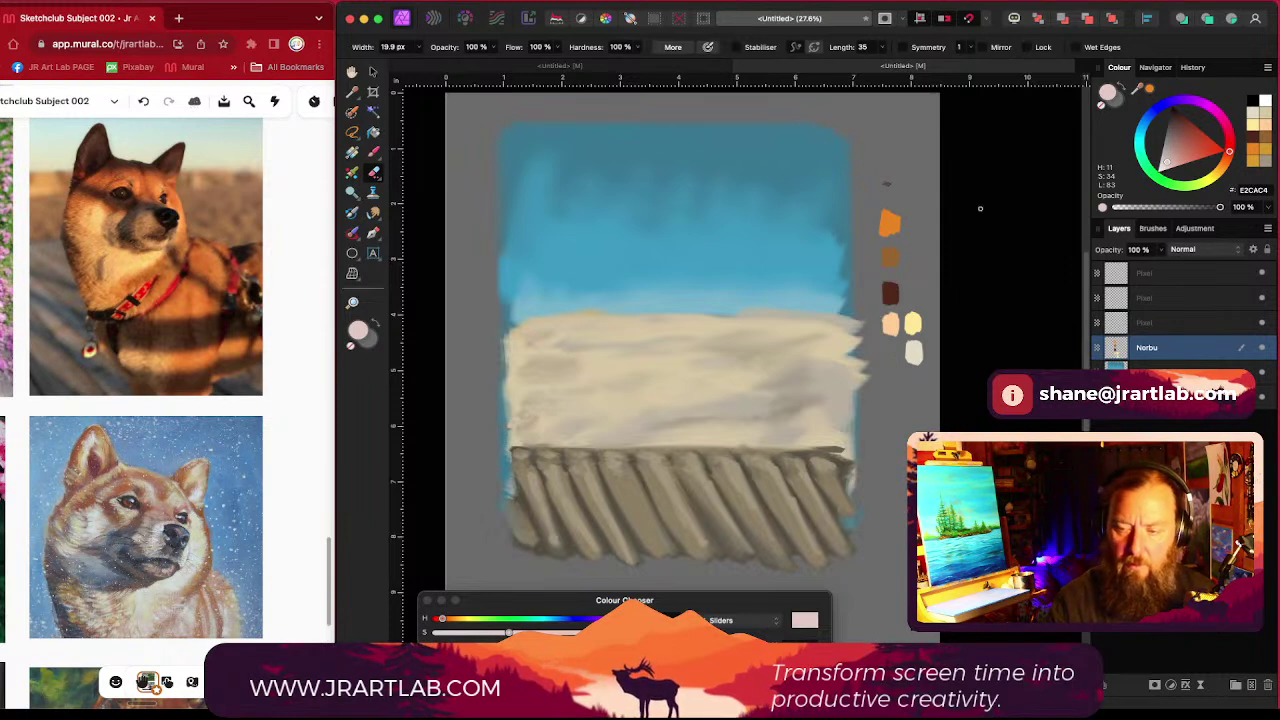
{"action": "left_click", "coordinate": [1213, 151]}
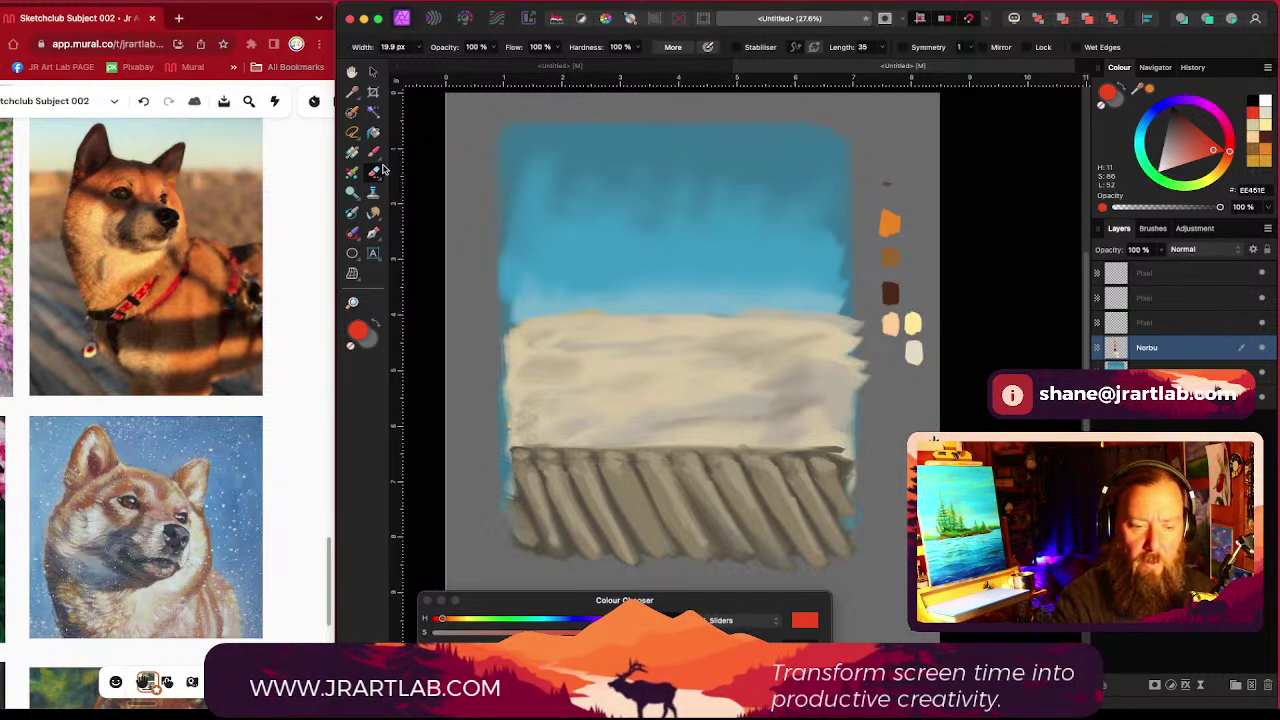
{"action": "left_click", "coordinate": [352, 172]}
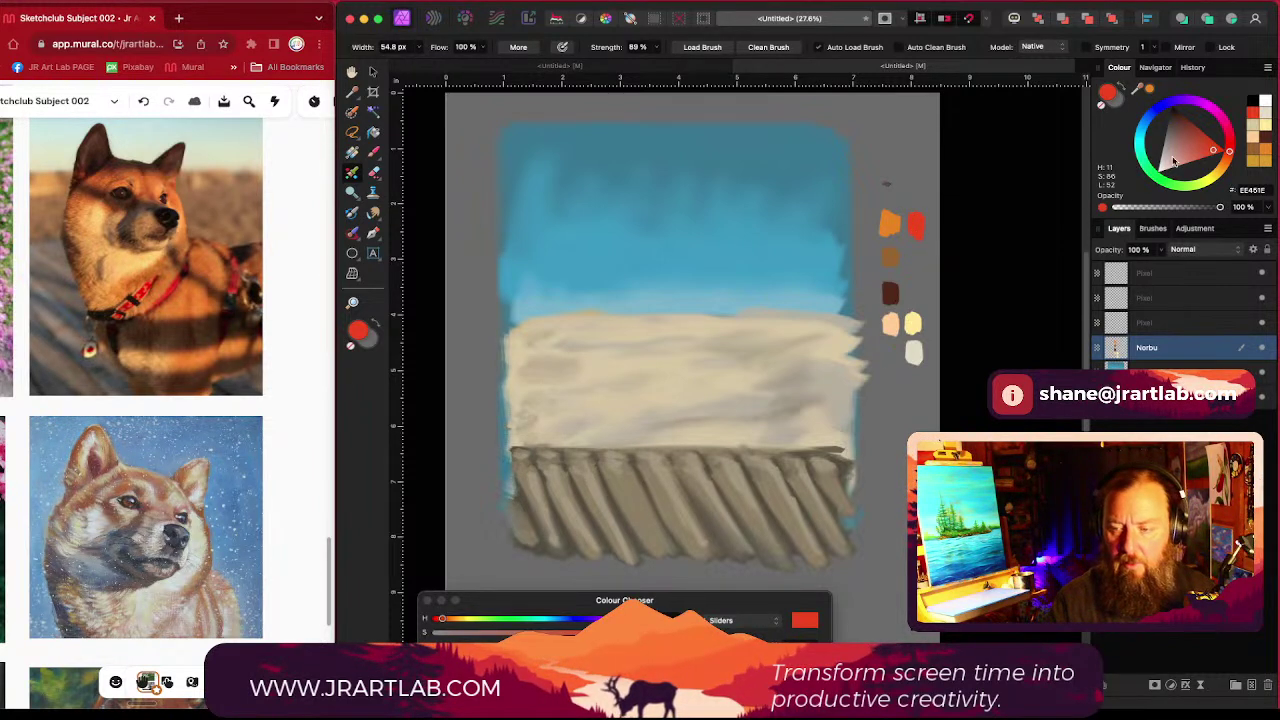
Step: Paint a coral swatch (H 11, S 74, L 62) above the red one and a pale pink swatch (#E7C8C0) above that
{"action": "left_click_drag", "start_coordinate": [1205, 155], "coordinate": [1196, 153]}
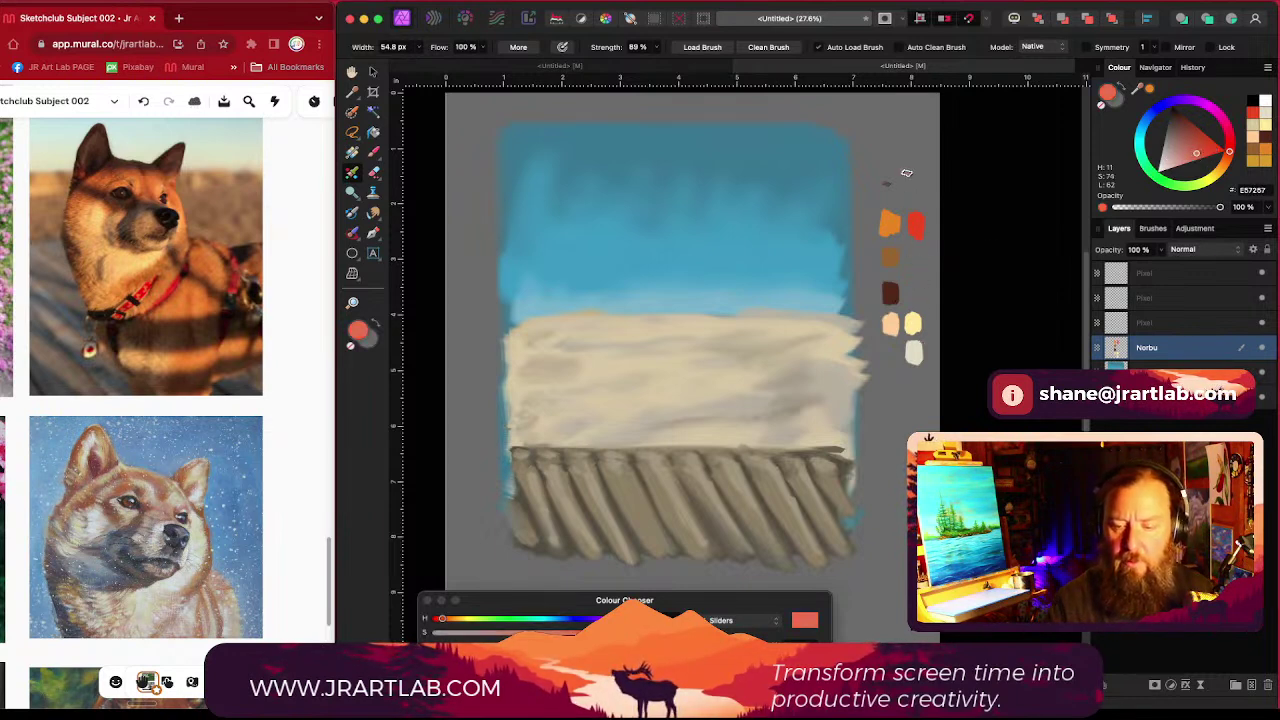
{"action": "left_click_drag", "start_coordinate": [912, 190], "coordinate": [915, 193]}
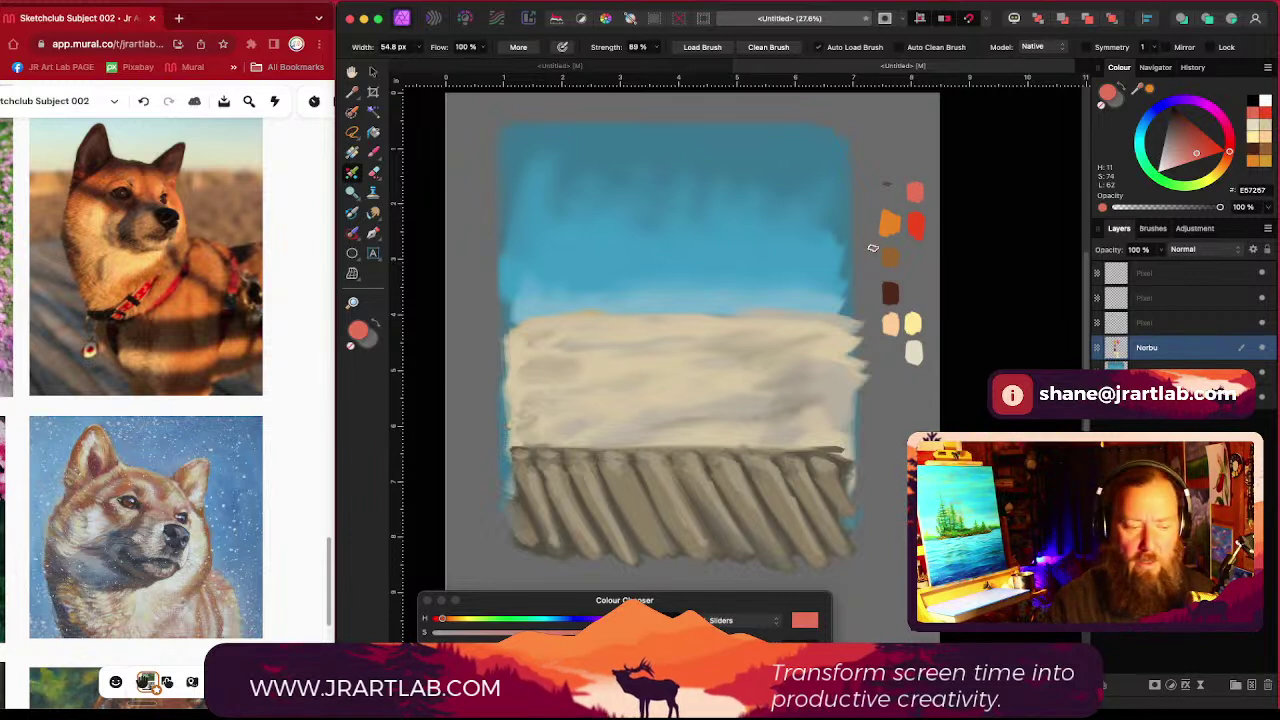
{"action": "left_click", "coordinate": [1175, 160]}
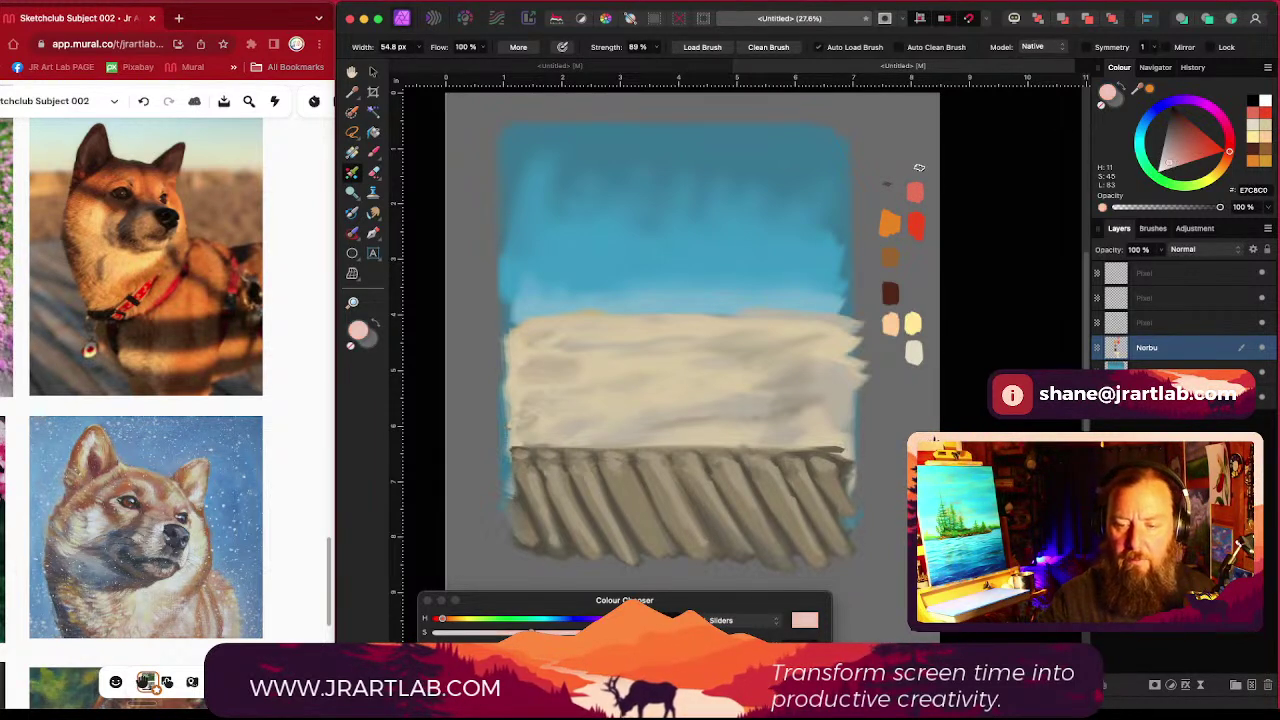
{"action": "left_click_drag", "start_coordinate": [912, 163], "coordinate": [911, 158]}
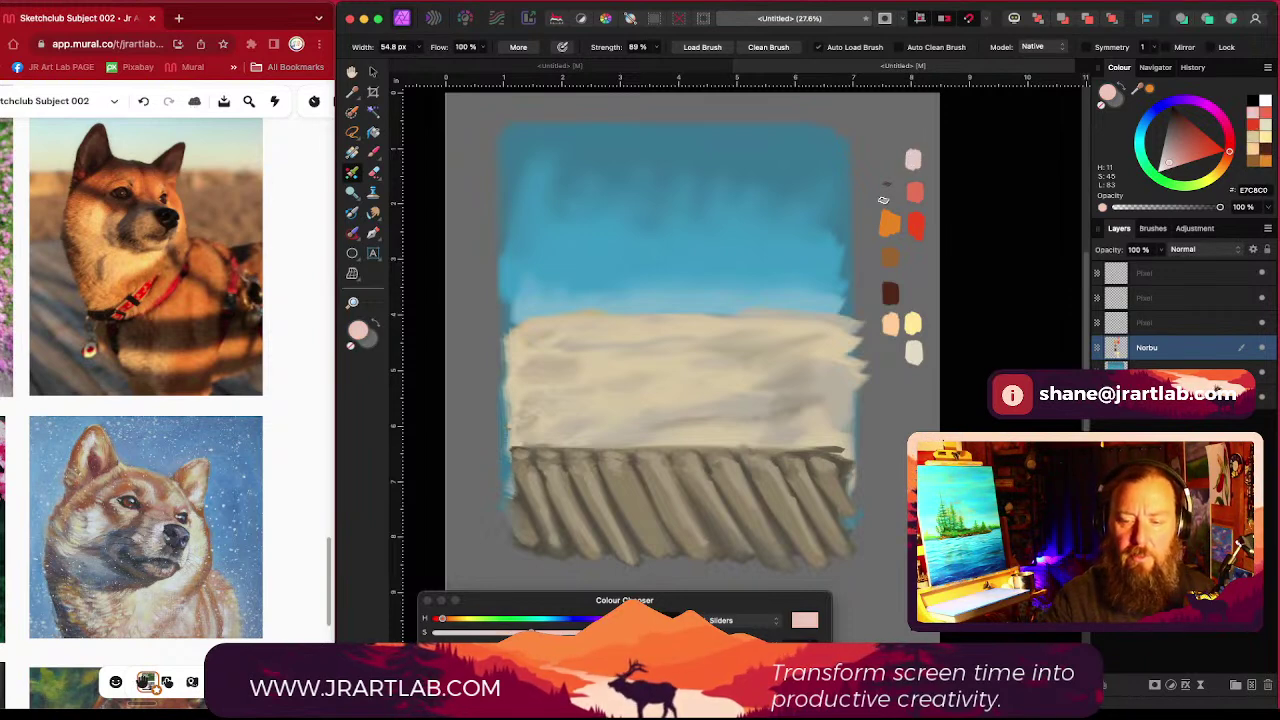
{"action": "key", "text": "b"}
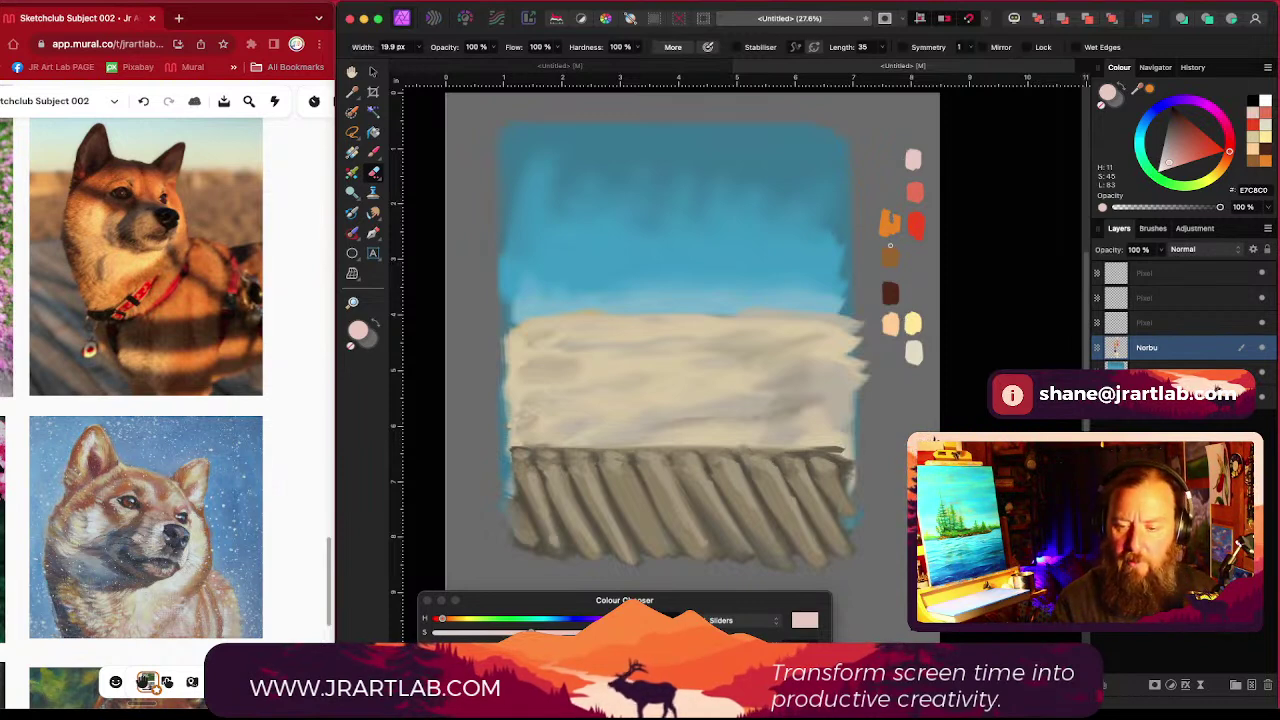
{"action": "scroll", "coordinate": [893, 234], "scroll_direction": "up", "scroll_amount": 2}
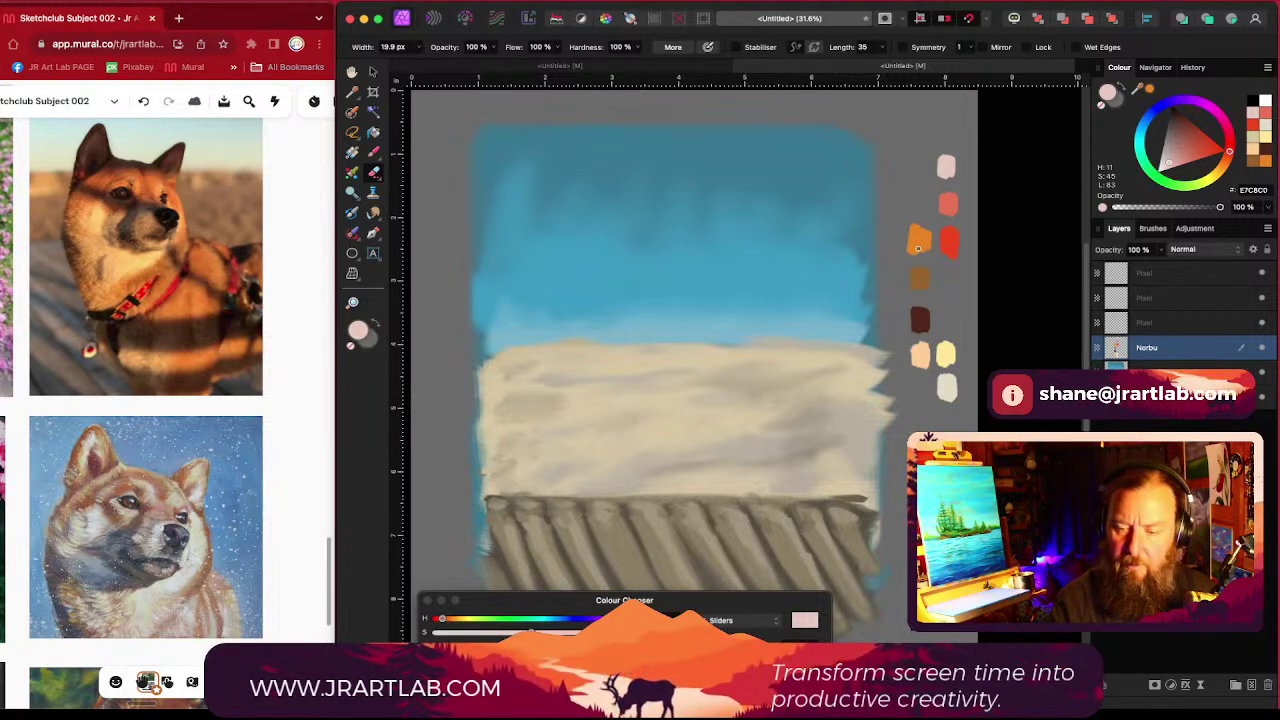
{"action": "scroll", "coordinate": [918, 248], "scroll_direction": "up", "scroll_amount": 1}
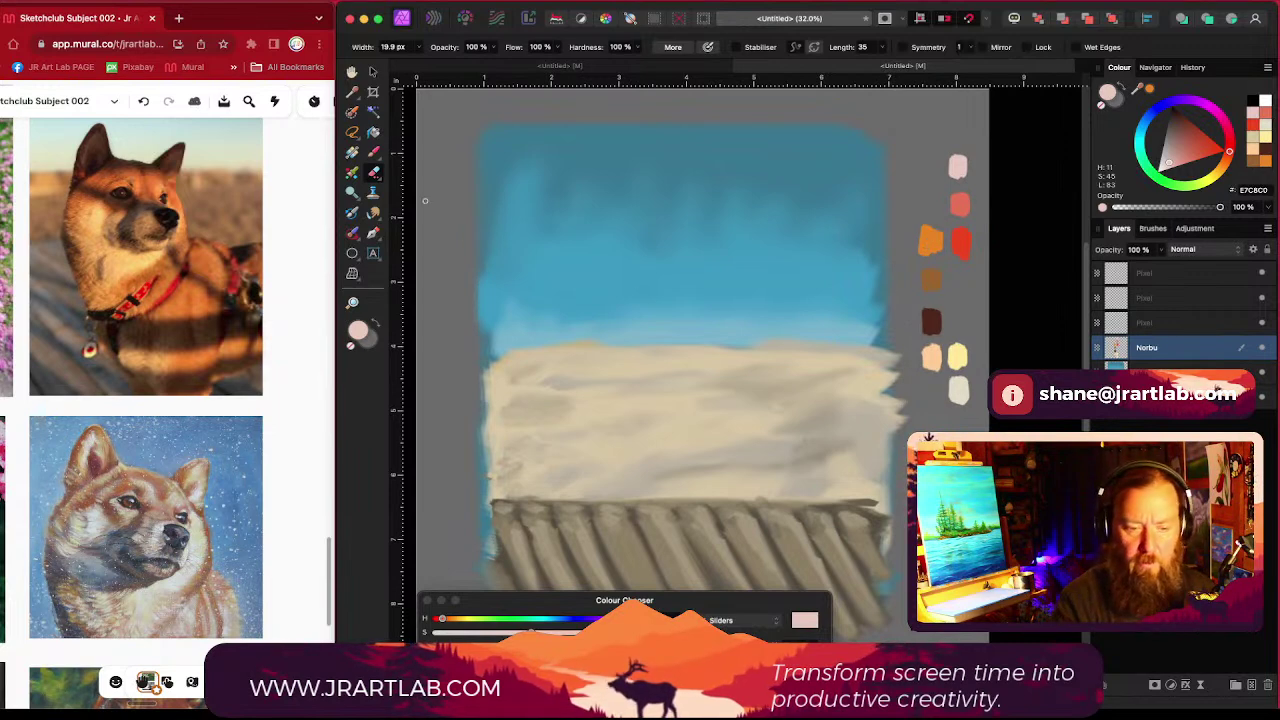
Step: Sample the orange swatch, shift its hue to golden yellow (H 44), and paint a mixer-brush swatch above the orange one
{"action": "left_click", "coordinate": [353, 174]}
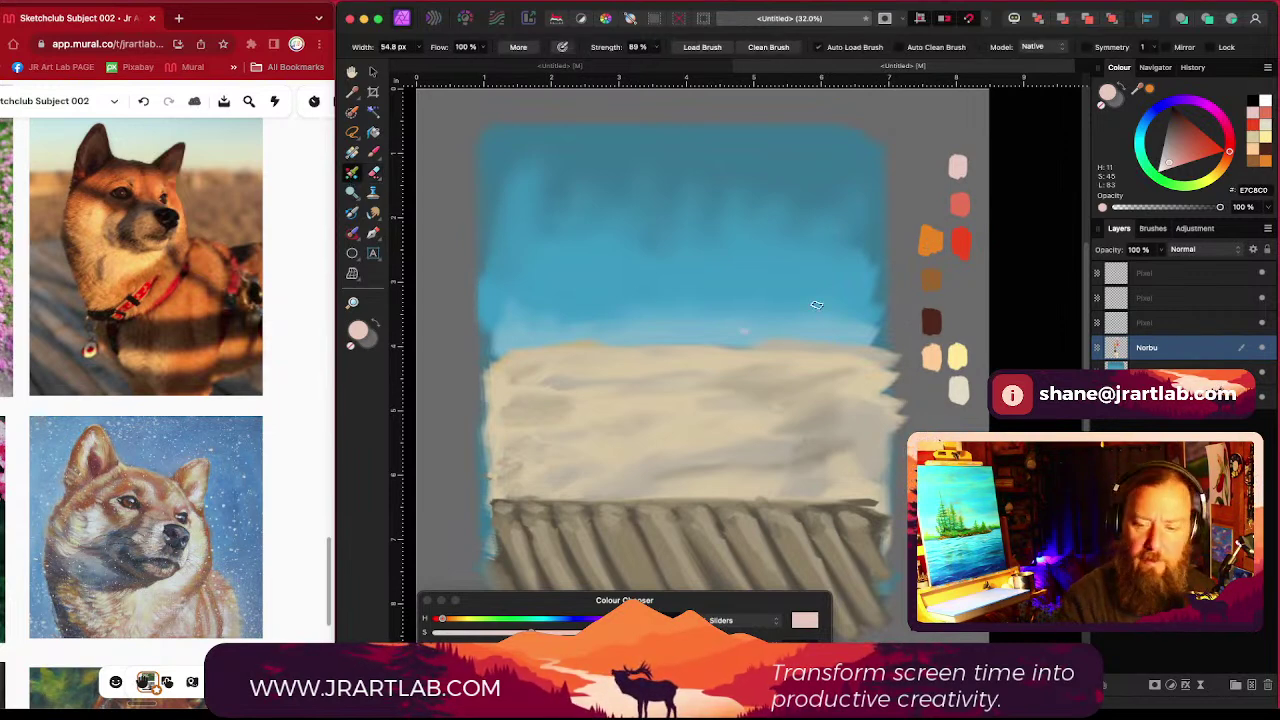
{"action": "left_click_drag", "start_coordinate": [934, 243], "coordinate": [933, 239]}
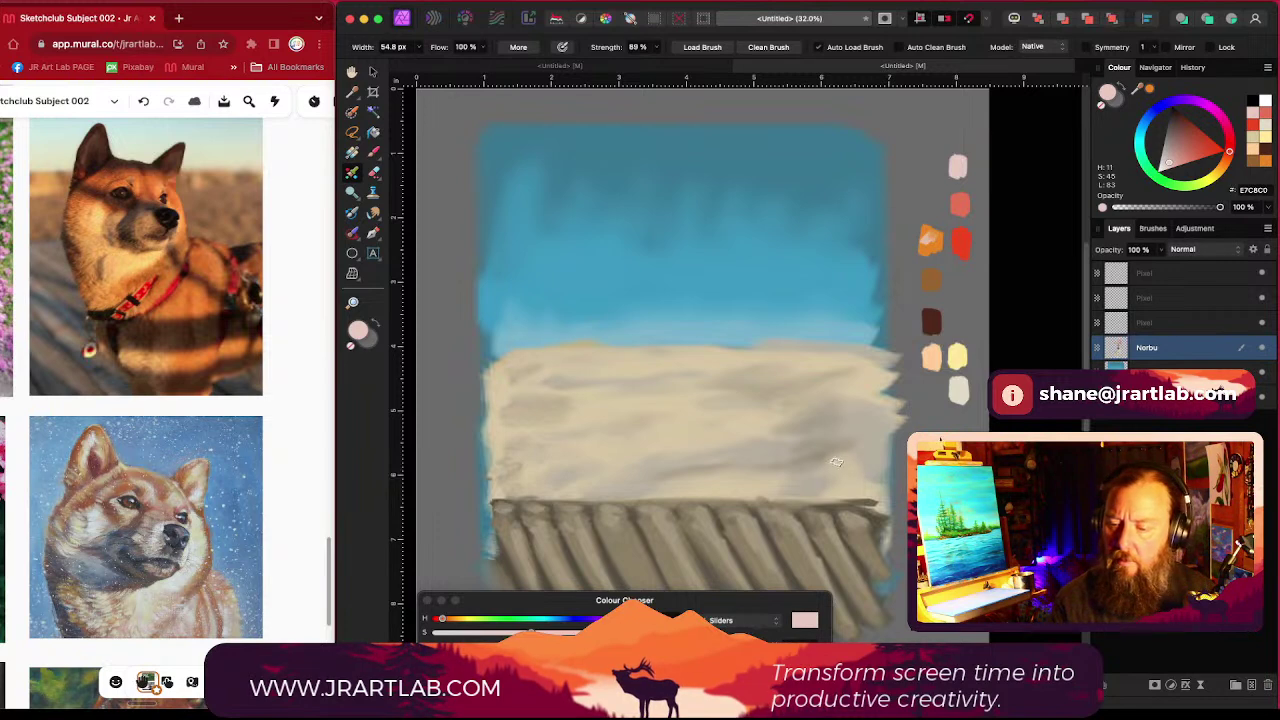
{"action": "left_click", "coordinate": [930, 241], "text": "alt"}
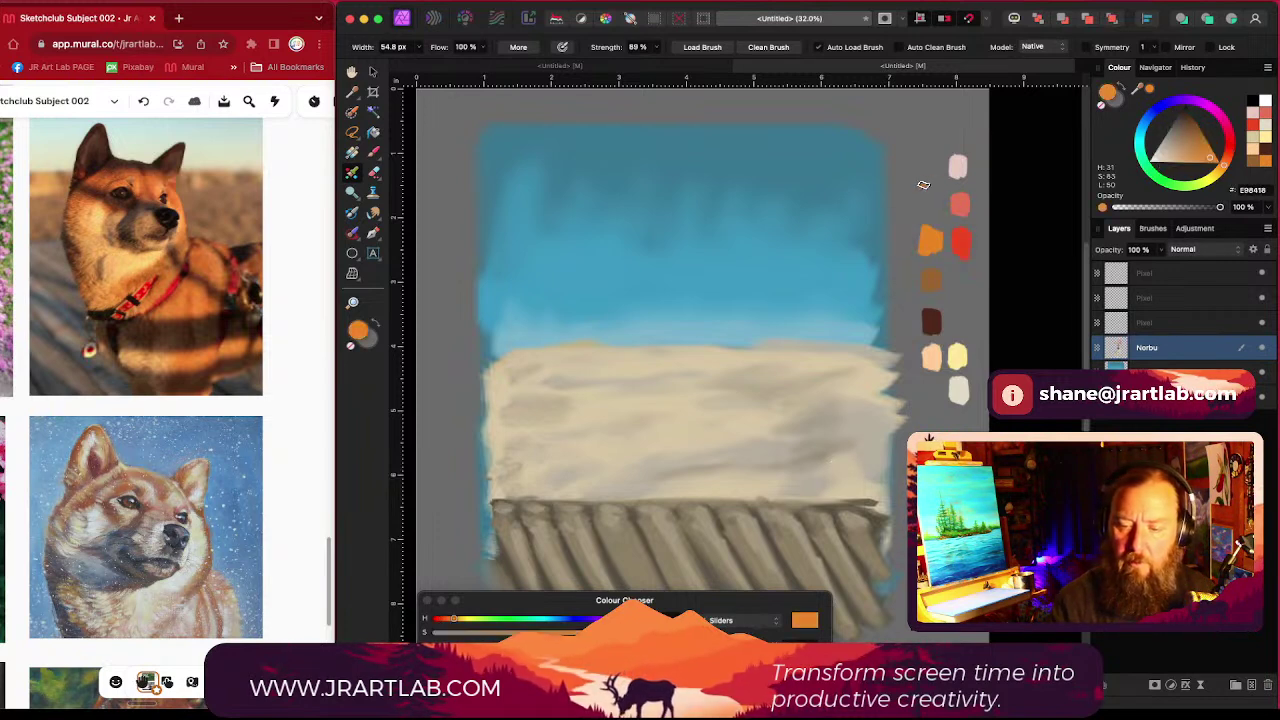
{"action": "left_click_drag", "start_coordinate": [1227, 168], "coordinate": [1220, 176]}
{"action": "left_click_drag", "start_coordinate": [922, 201], "coordinate": [918, 206]}
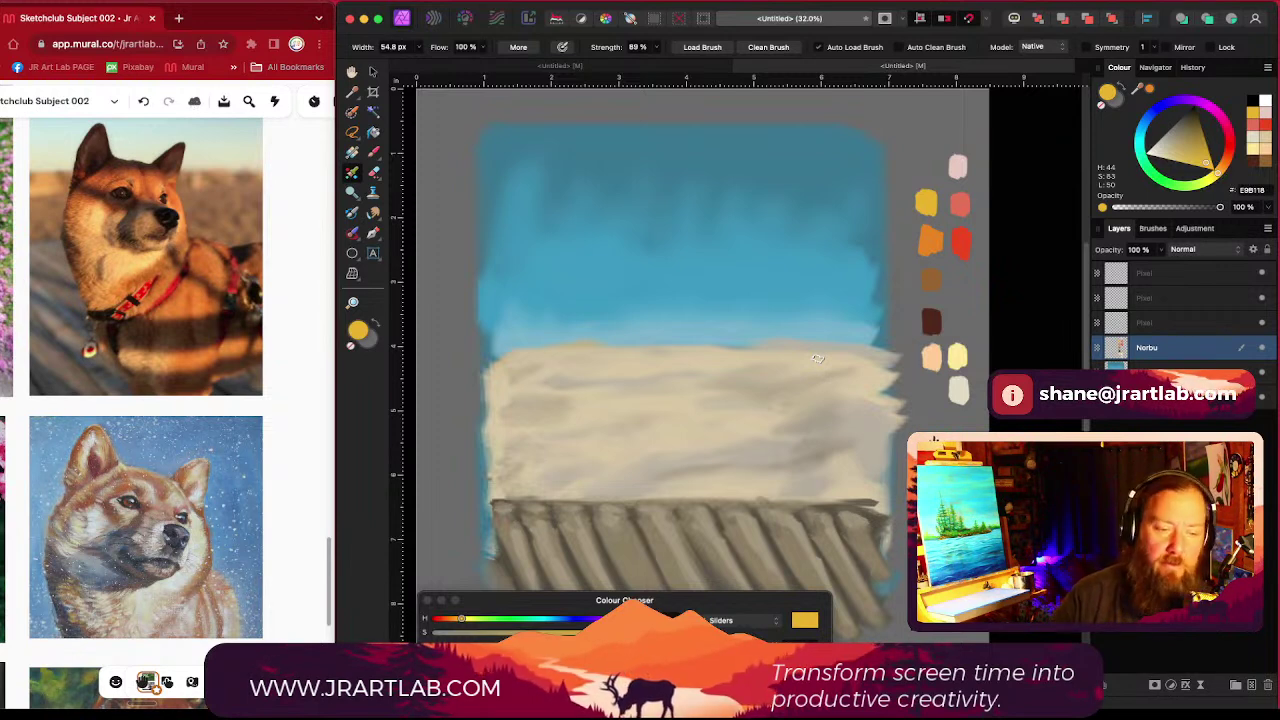
Step: Paint a dark olive swatch (#3F3418) below the peach one and a charcoal swatch (#363229) beneath it
{"action": "left_click", "coordinate": [1192, 120]}
{"action": "left_click_drag", "start_coordinate": [1192, 120], "coordinate": [1193, 120]}
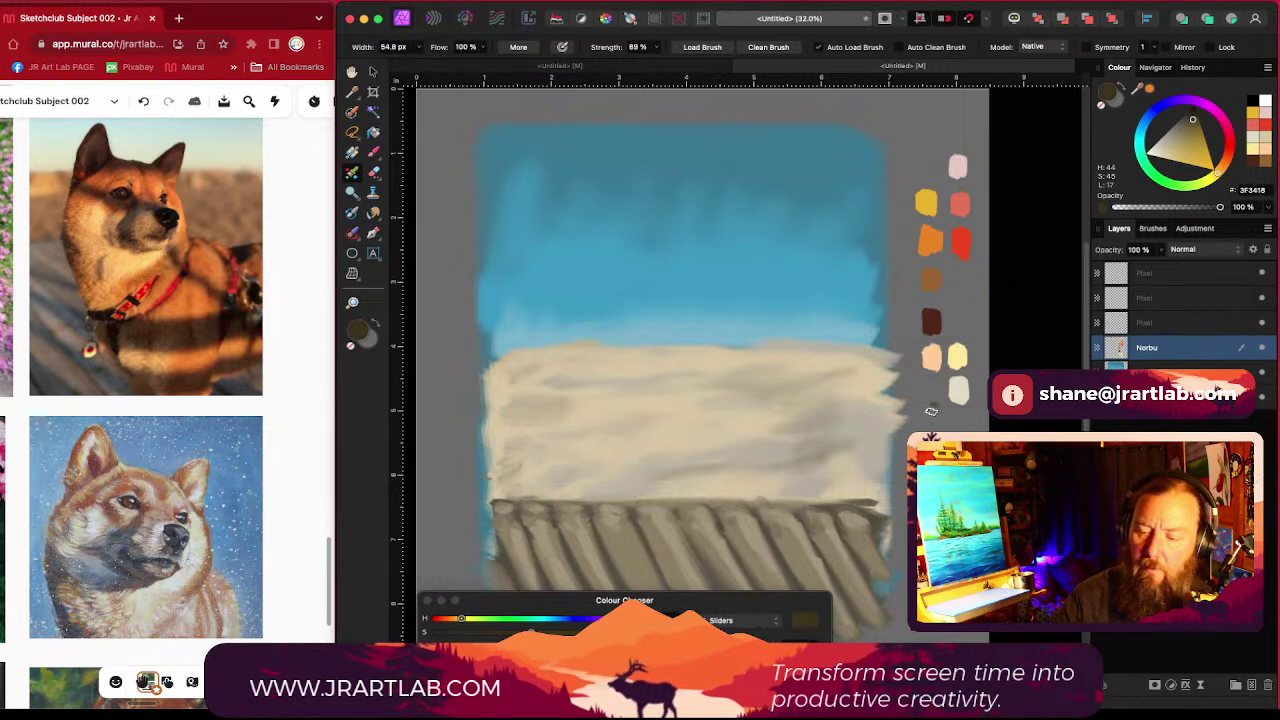
{"action": "mouse_move", "coordinate": [931, 410]}
{"action": "left_mouse_down"}
{"action": "mouse_move", "coordinate": [930, 394]}
{"action": "mouse_move", "coordinate": [927, 408]}
{"action": "left_mouse_up"}
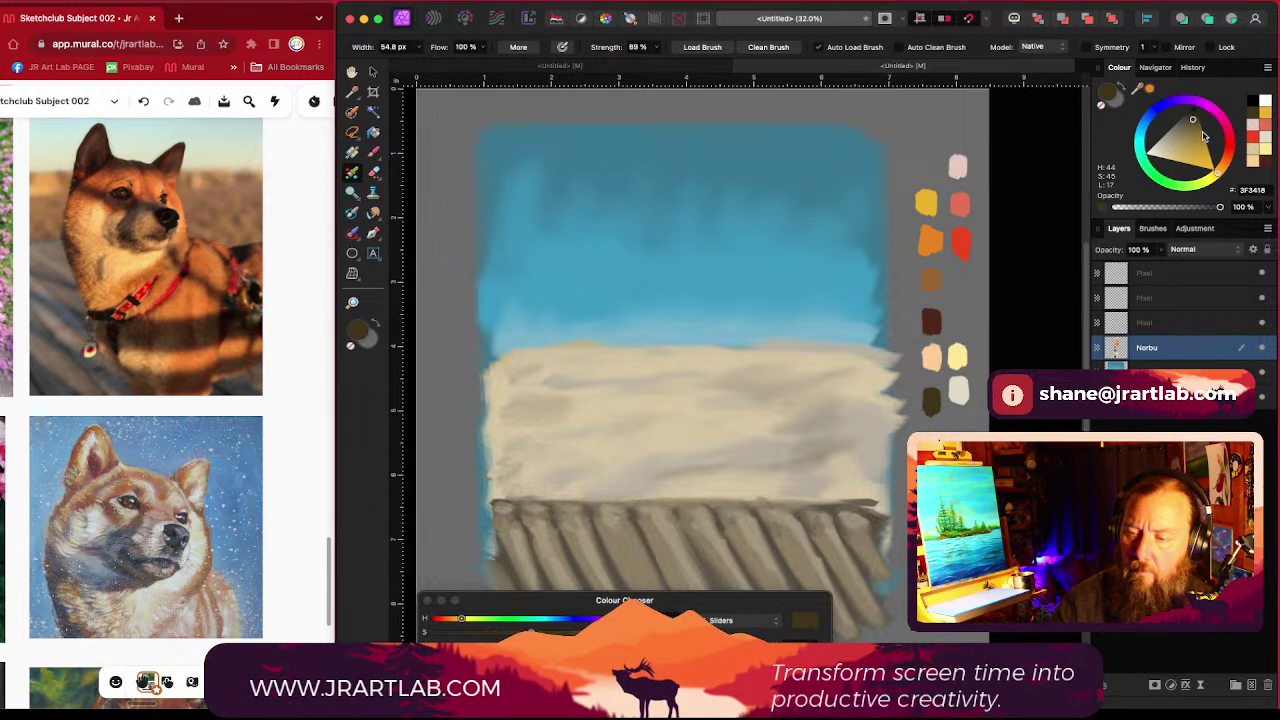
{"action": "left_click_drag", "start_coordinate": [1193, 121], "coordinate": [1187, 117]}
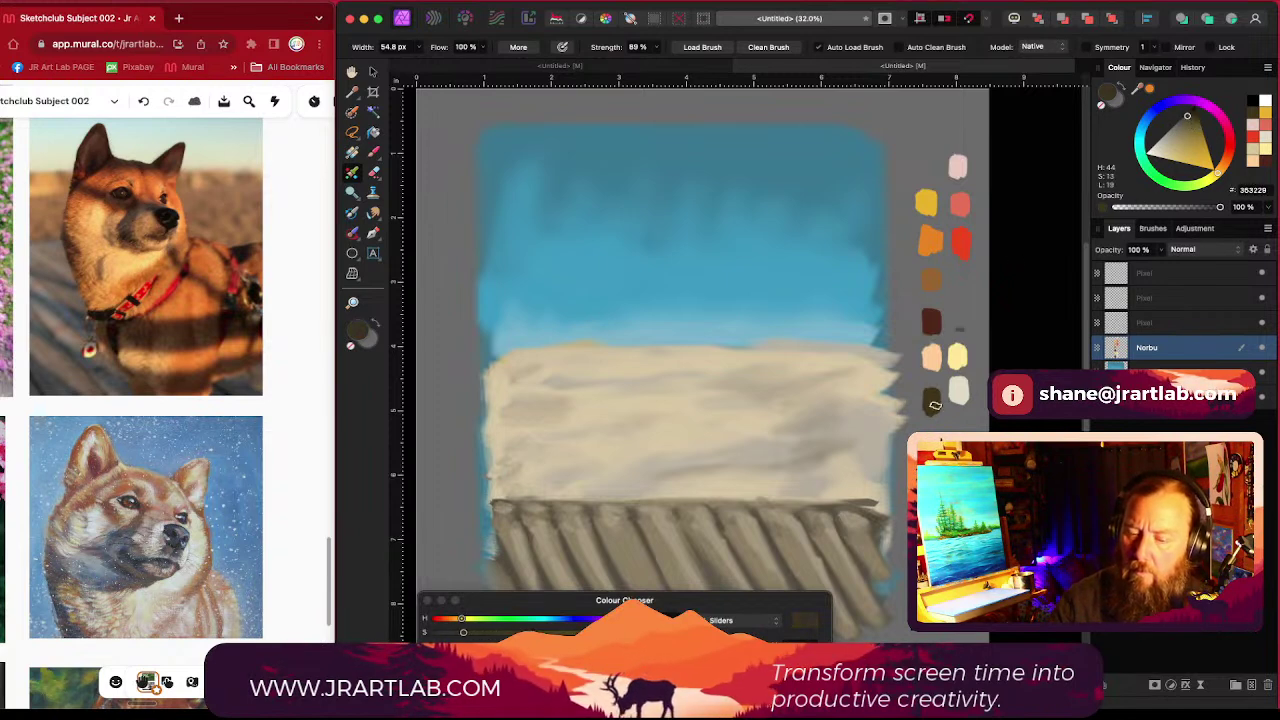
{"action": "left_click", "coordinate": [934, 404]}
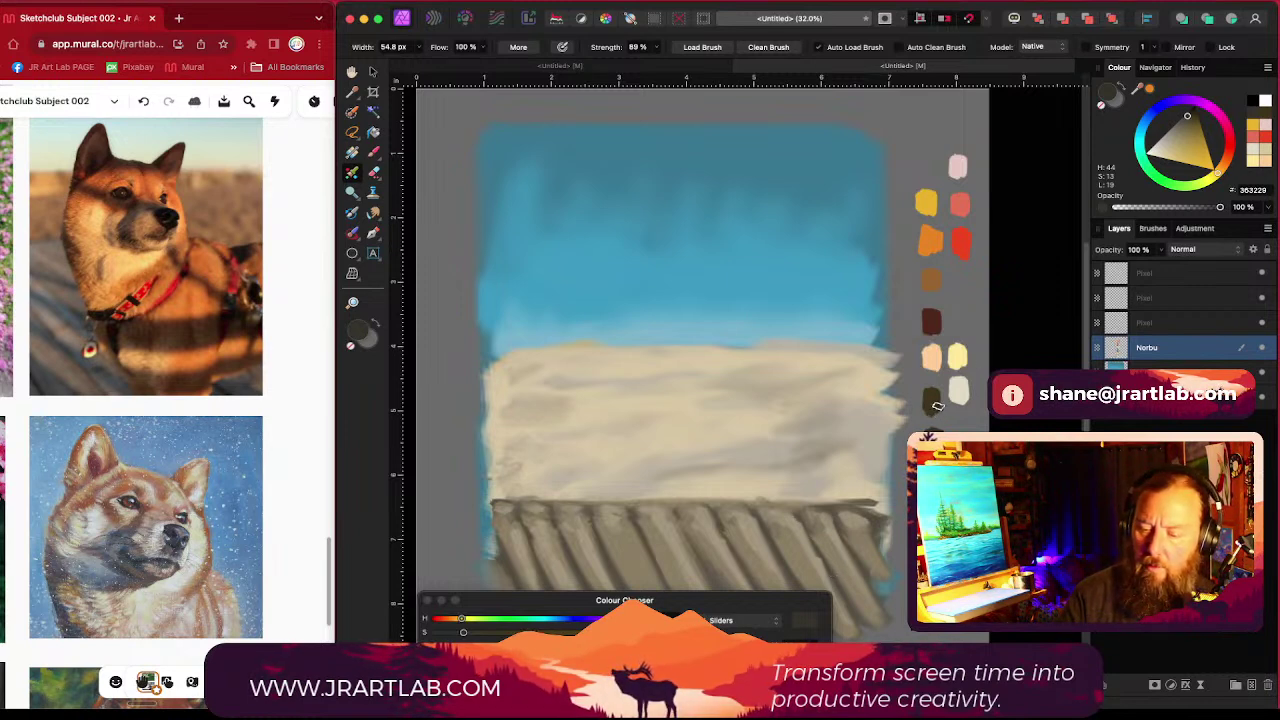
Step: Derive a muted dark brown (H 19, S 25, L 19) from the brown swatch and paint it beside the dark red-brown swatch
{"action": "left_click", "coordinate": [933, 320], "text": "alt"}
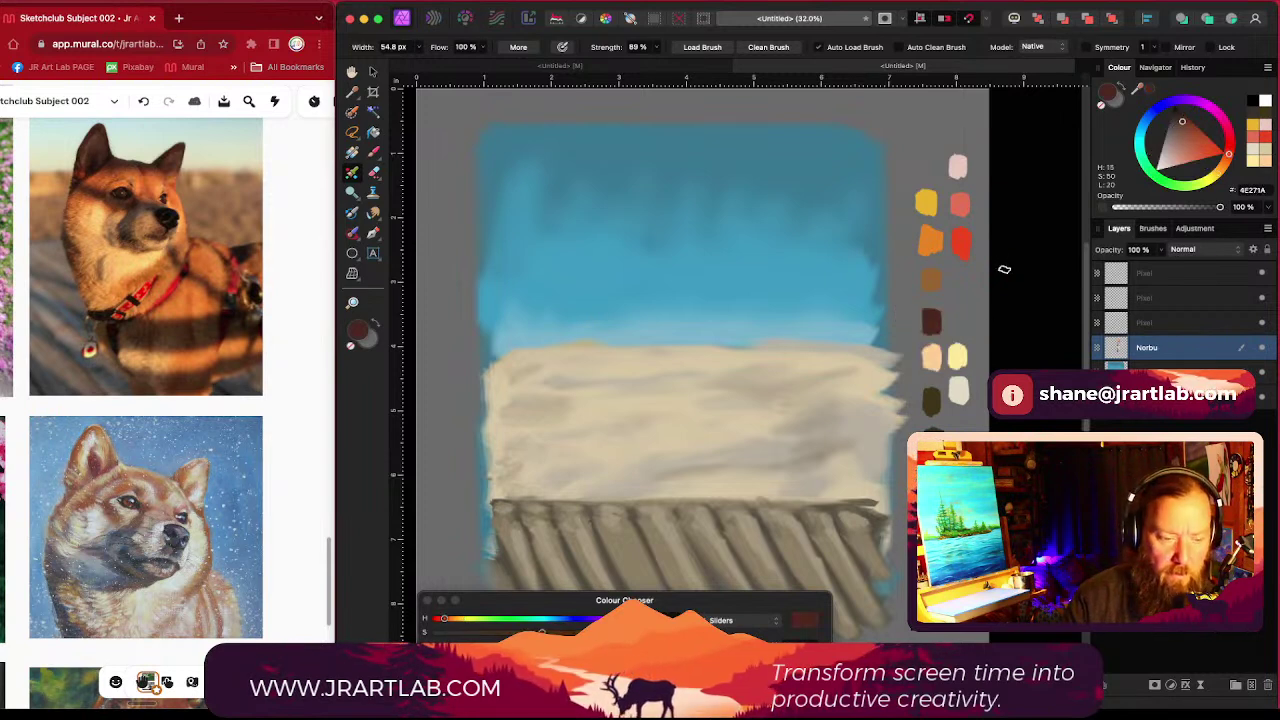
{"action": "scroll", "coordinate": [995, 272], "scroll_direction": "down", "scroll_amount": 3}
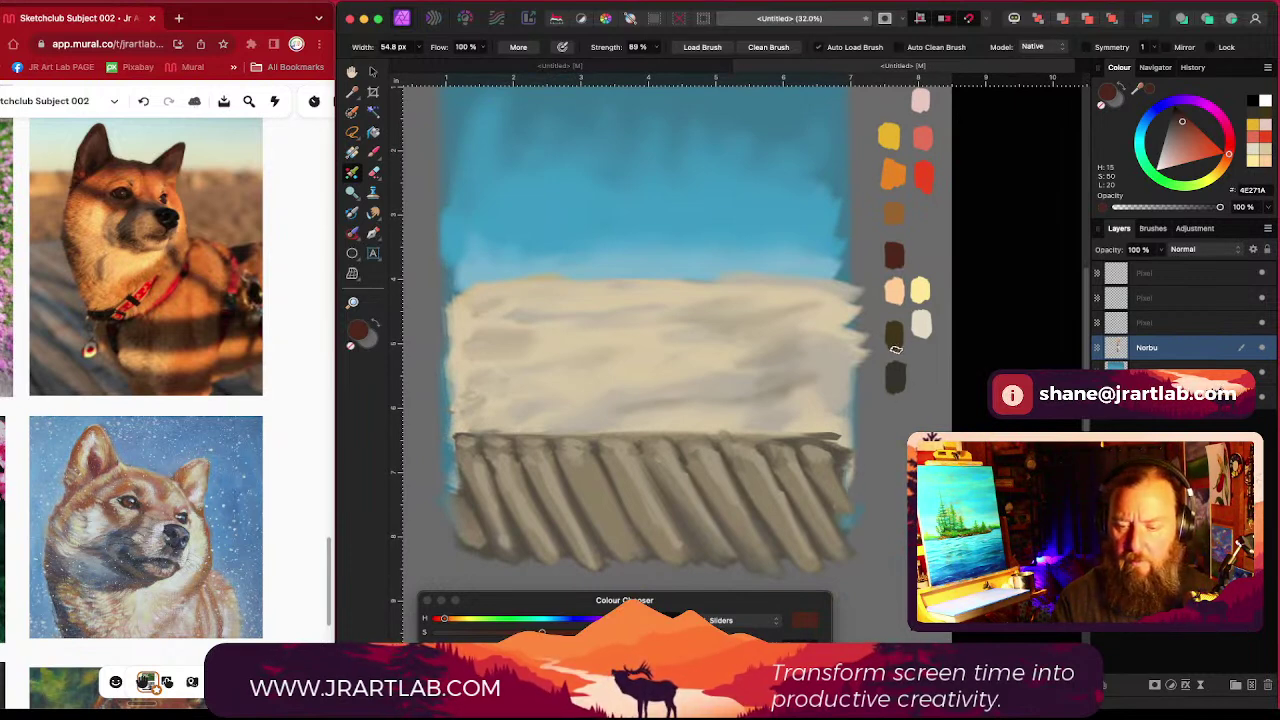
{"action": "left_click", "coordinate": [894, 212], "text": "alt"}
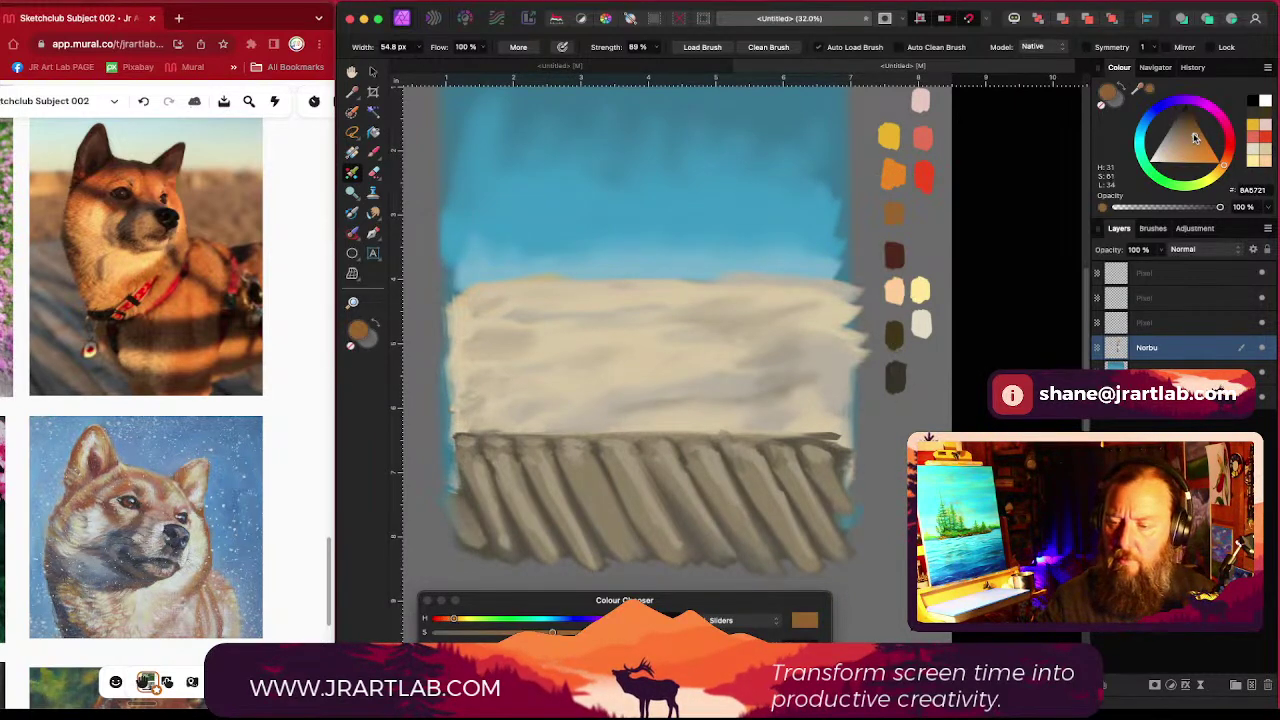
{"action": "left_click_drag", "start_coordinate": [1194, 138], "coordinate": [1183, 118]}
{"action": "left_click", "coordinate": [918, 232]}
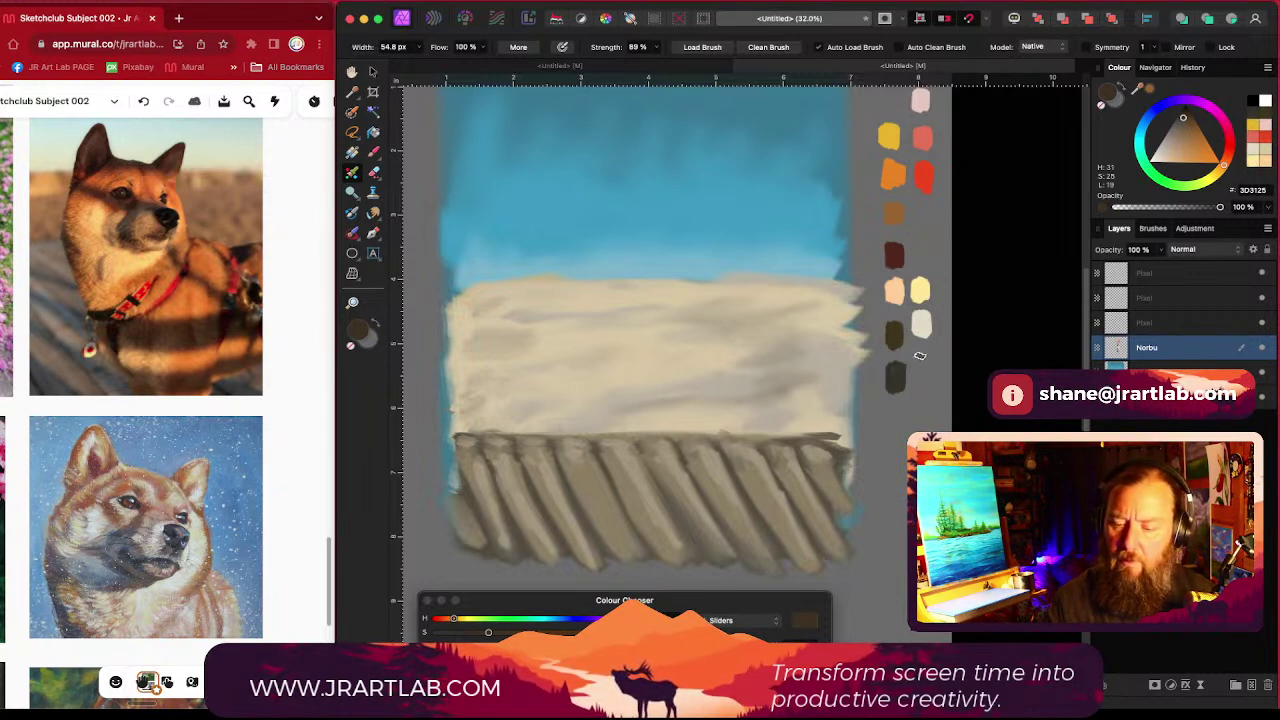
{"action": "left_click_drag", "start_coordinate": [1224, 165], "coordinate": [1228, 157]}
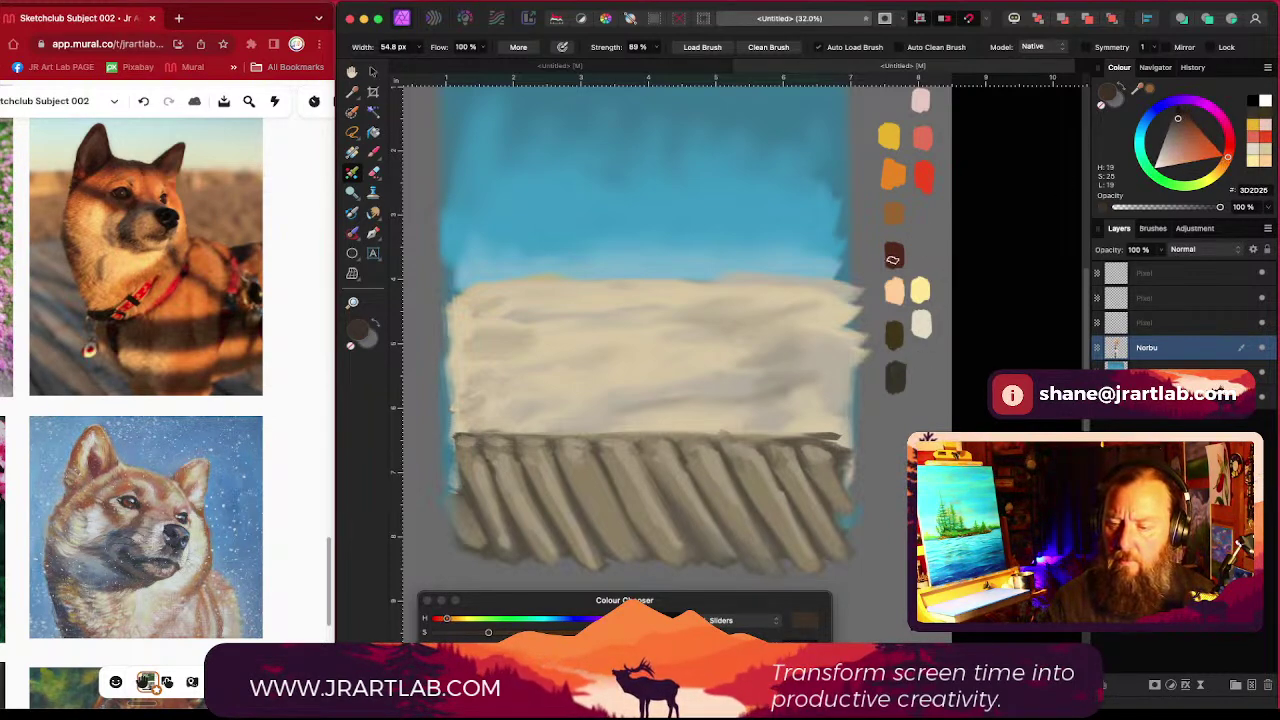
{"action": "left_click", "coordinate": [920, 240]}
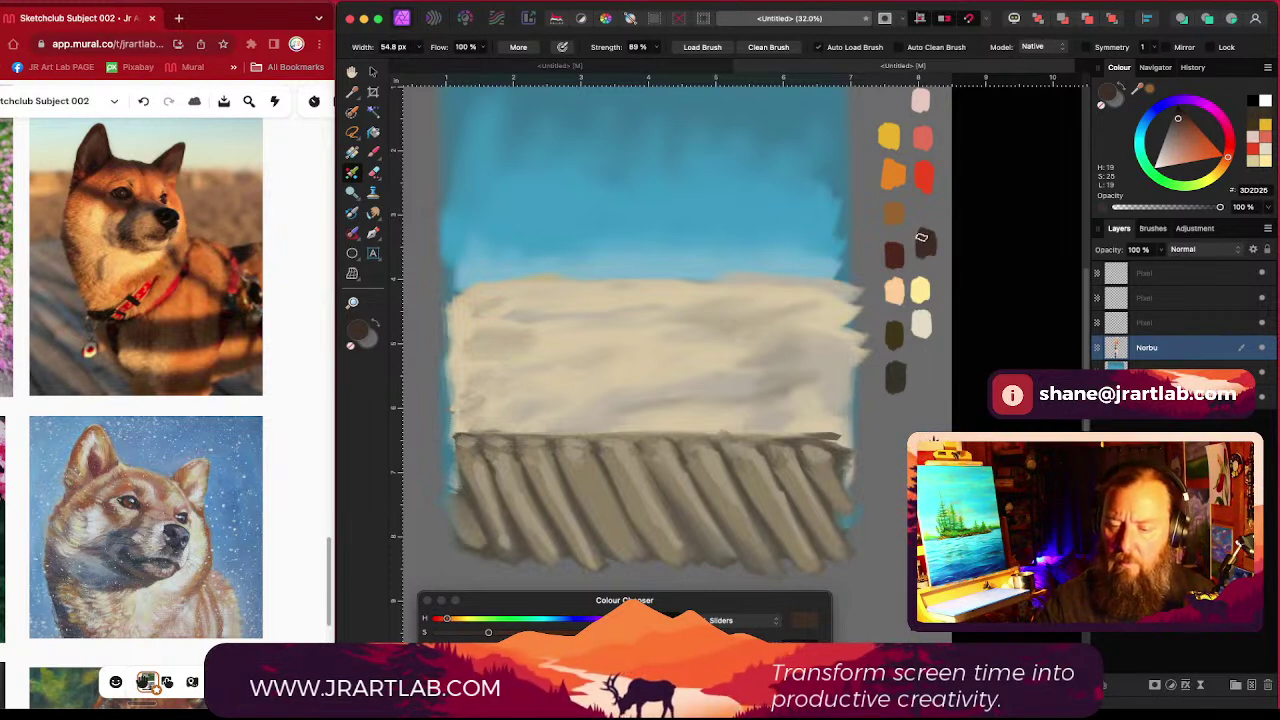
Step: Rename the Norbu swatch layer as palette and move it to the top of the layer stack
{"action": "scroll", "coordinate": [827, 398], "scroll_direction": "down", "scroll_amount": 3}
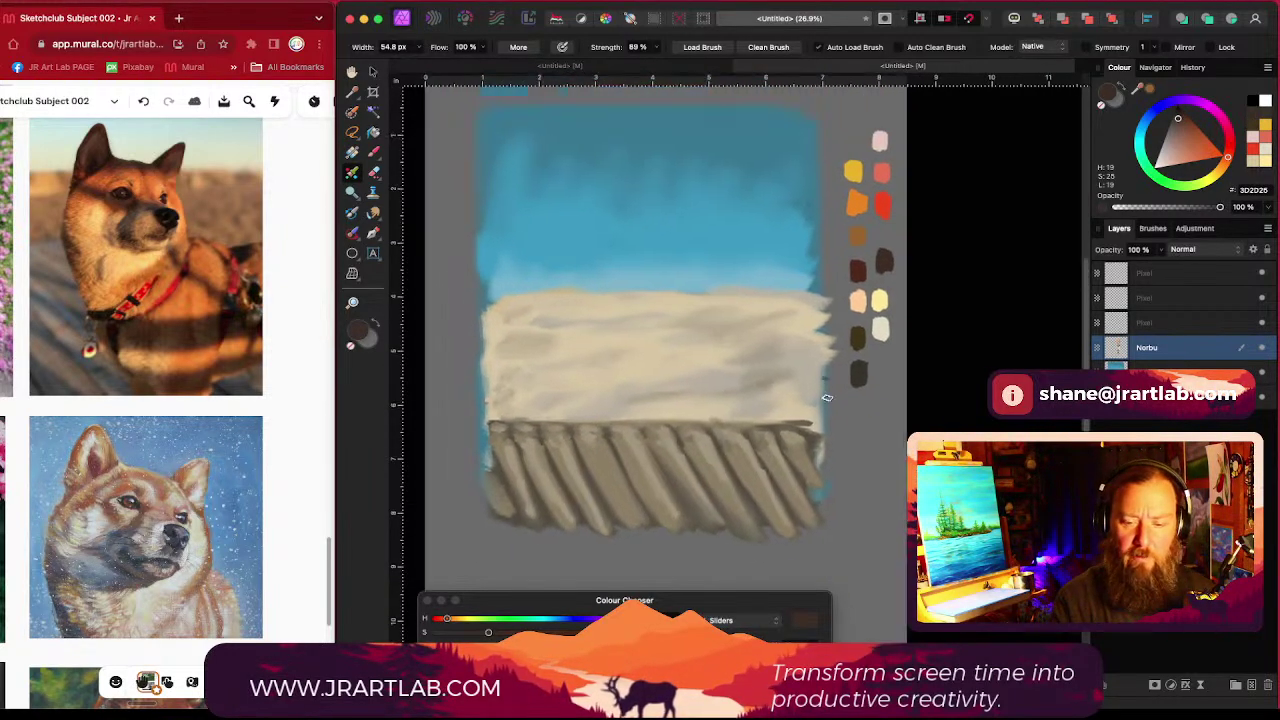
{"action": "scroll", "coordinate": [827, 398], "scroll_direction": "up", "scroll_amount": 2}
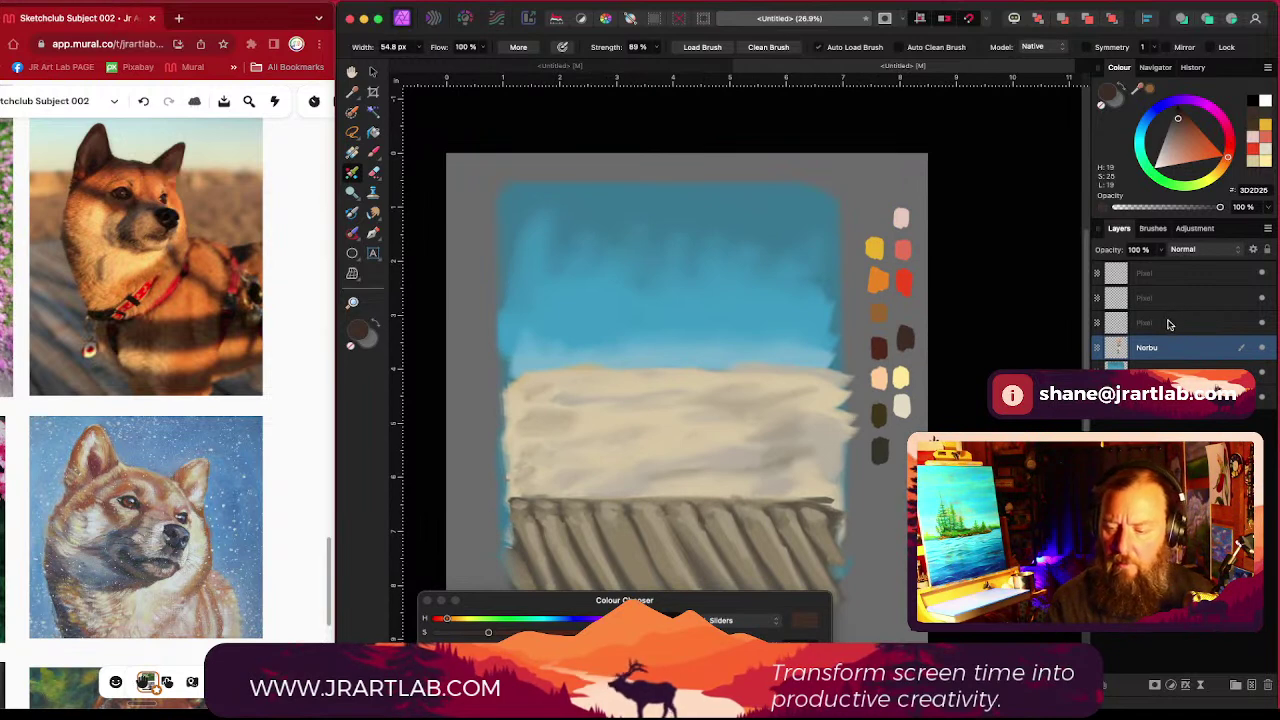
{"action": "left_click", "coordinate": [1168, 323]}
{"action": "double_click", "coordinate": [1147, 347]}
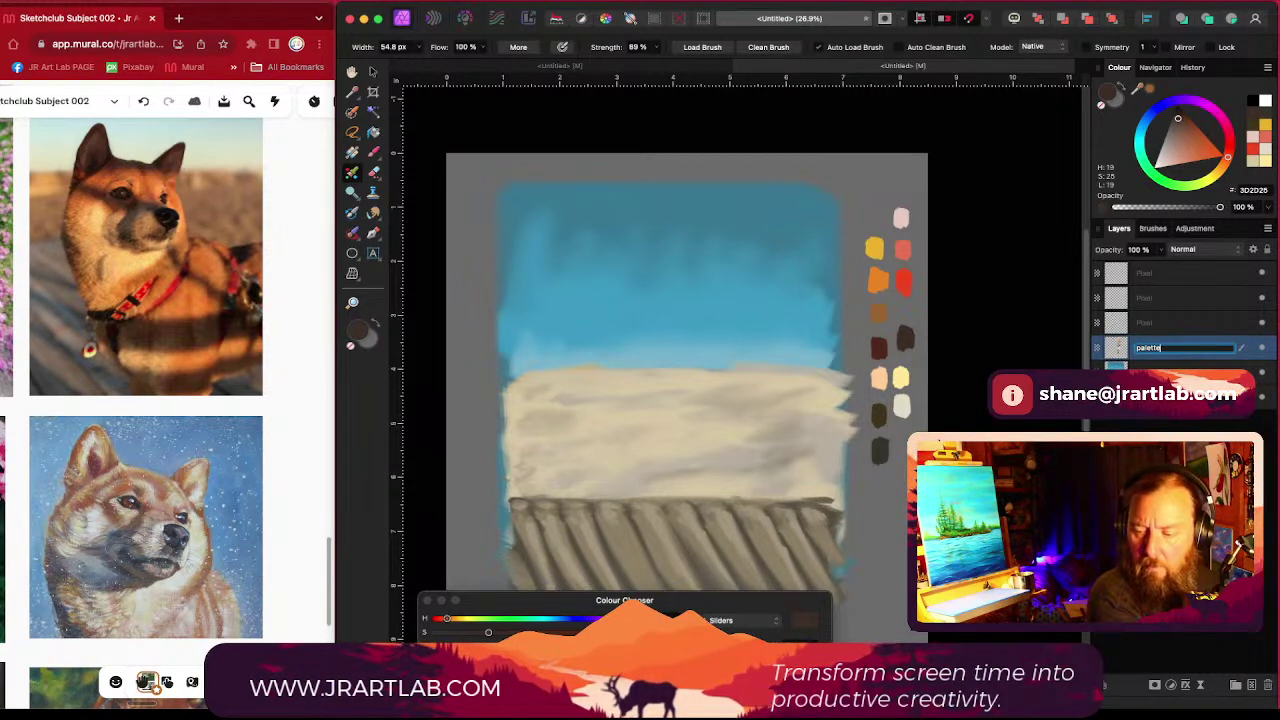
{"action": "key", "text": "Return"}
{"action": "left_click_drag", "start_coordinate": [1142, 346], "coordinate": [1118, 270]}
Step: Rename the empty pixel layer directly above the sky and ground painting as norbu
{"action": "left_click", "coordinate": [1149, 350]}
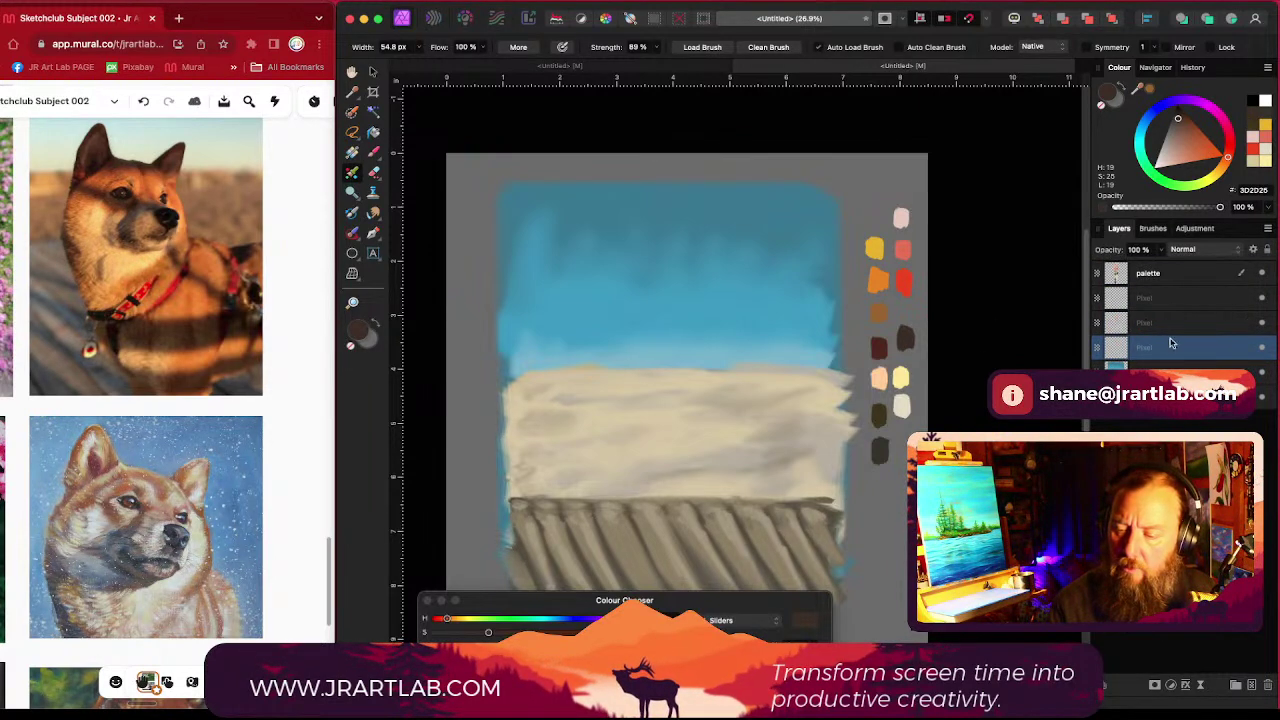
{"action": "left_click", "coordinate": [1150, 368]}
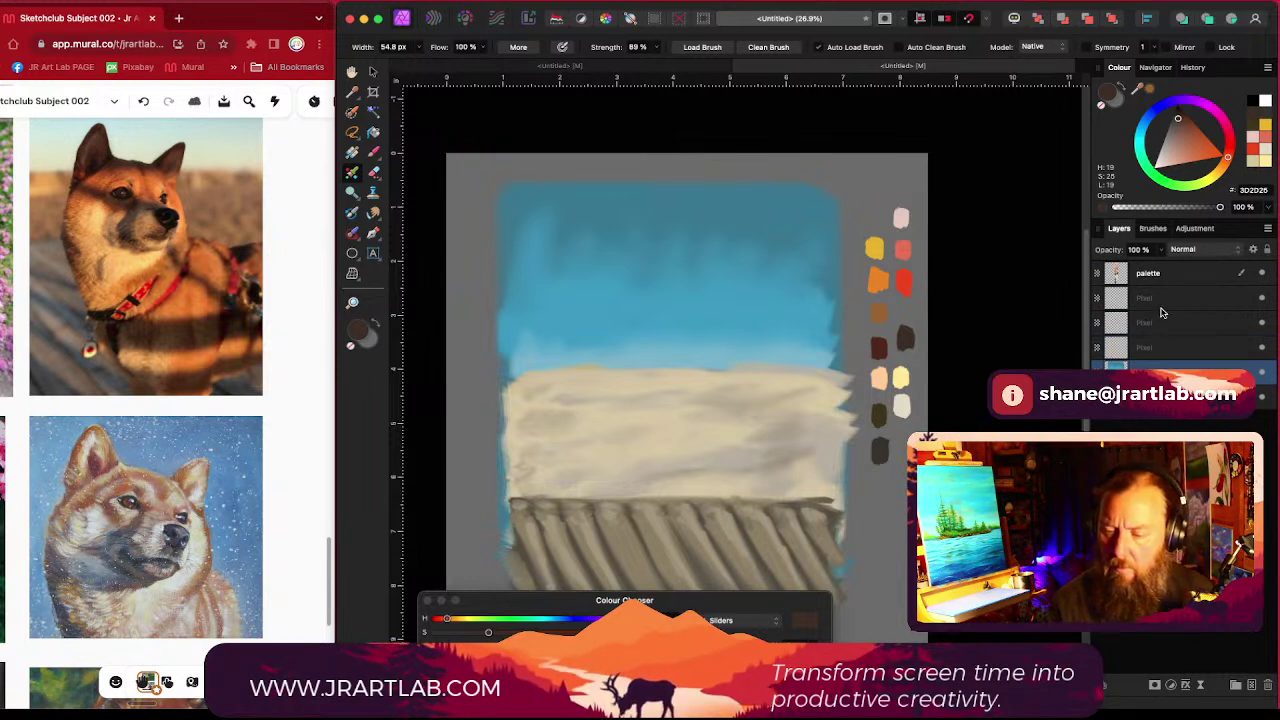
{"action": "double_click", "coordinate": [1163, 347]}
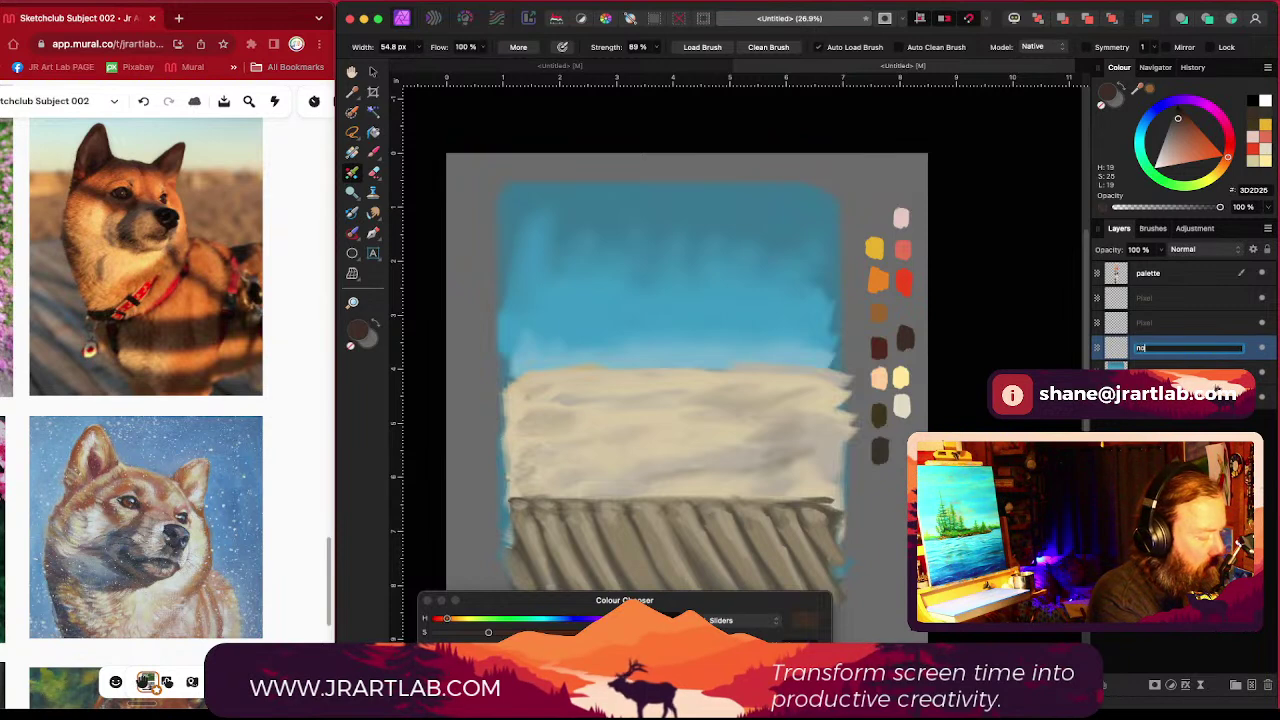
{"action": "type", "text": "norbu"}
{"action": "key", "text": "Return"}
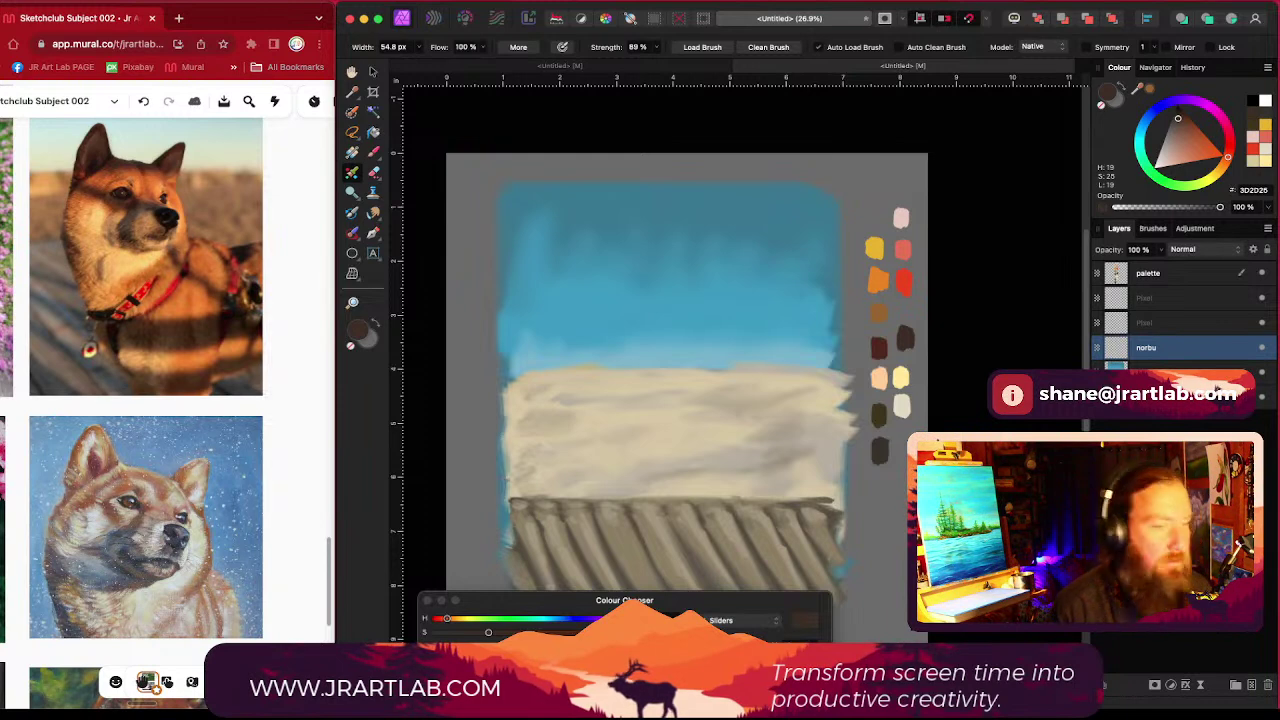
{"action": "scroll", "coordinate": [780, 484], "scroll_direction": "down", "scroll_amount": 8}
{"action": "scroll", "coordinate": [778, 402], "scroll_direction": "up", "scroll_amount": 6}
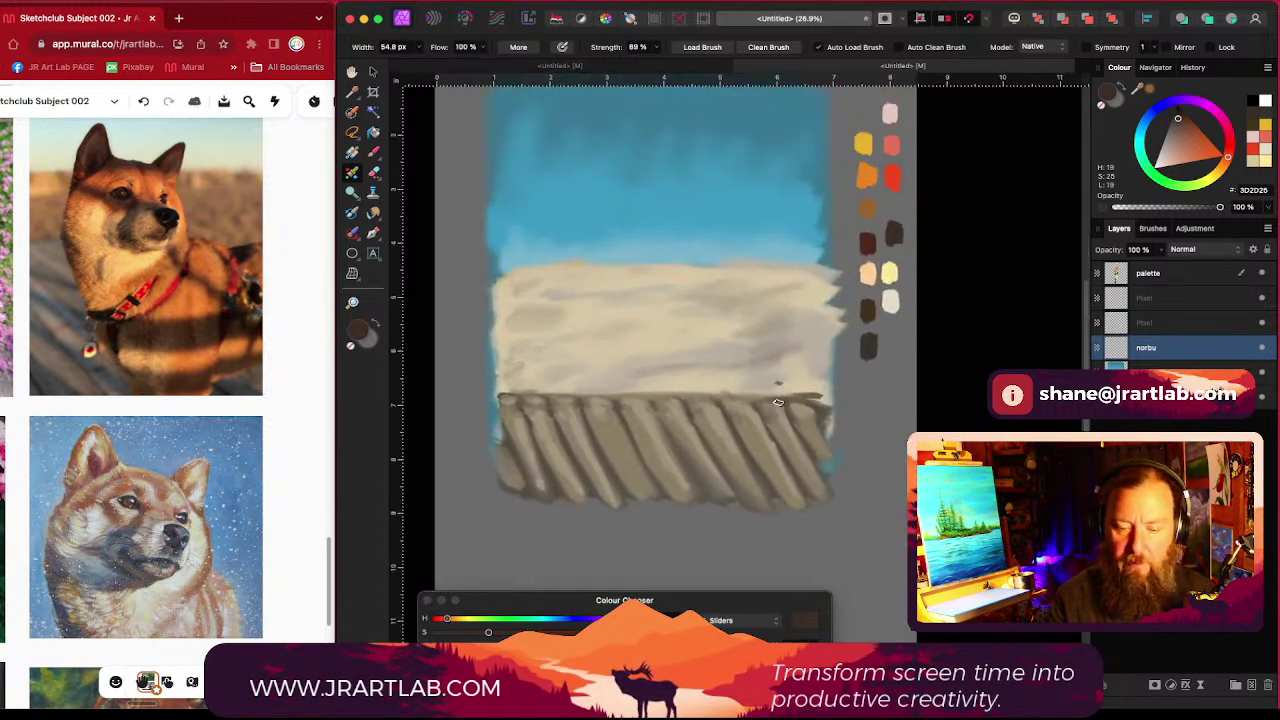
{"action": "scroll", "coordinate": [778, 401], "scroll_direction": "up", "scroll_amount": 2}
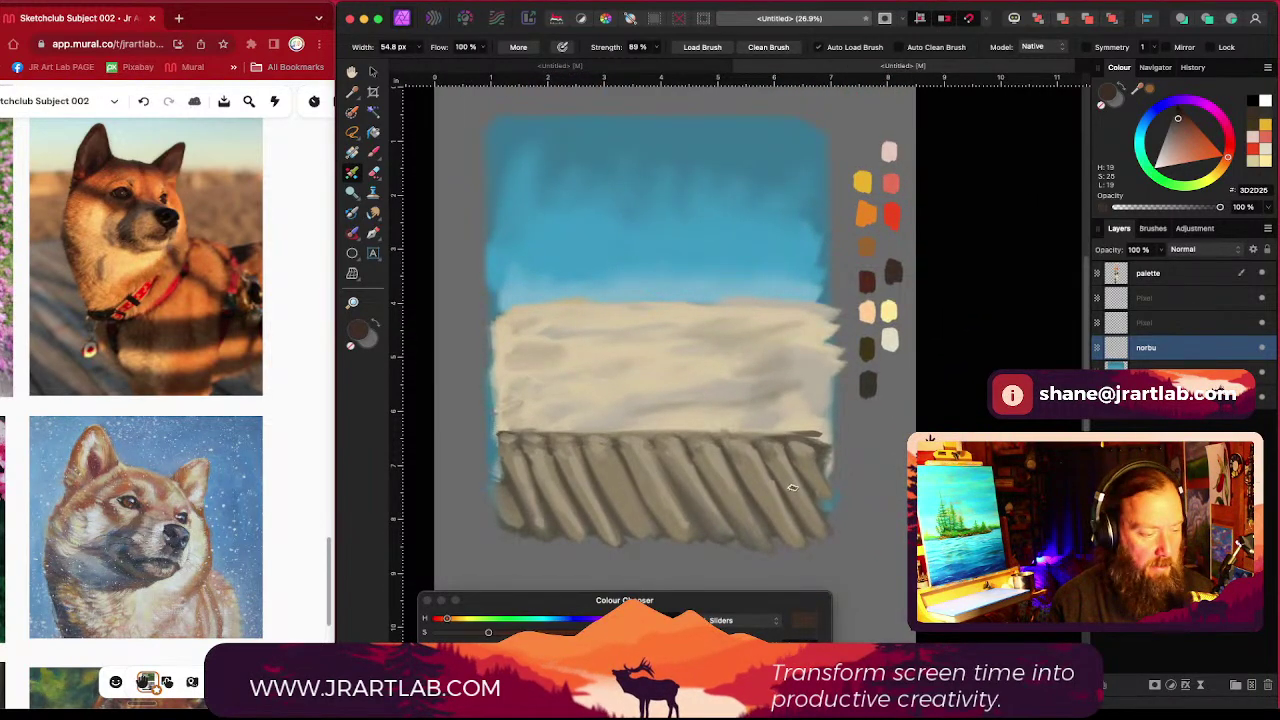
{"action": "scroll", "coordinate": [776, 405], "scroll_direction": "up", "scroll_amount": 1}
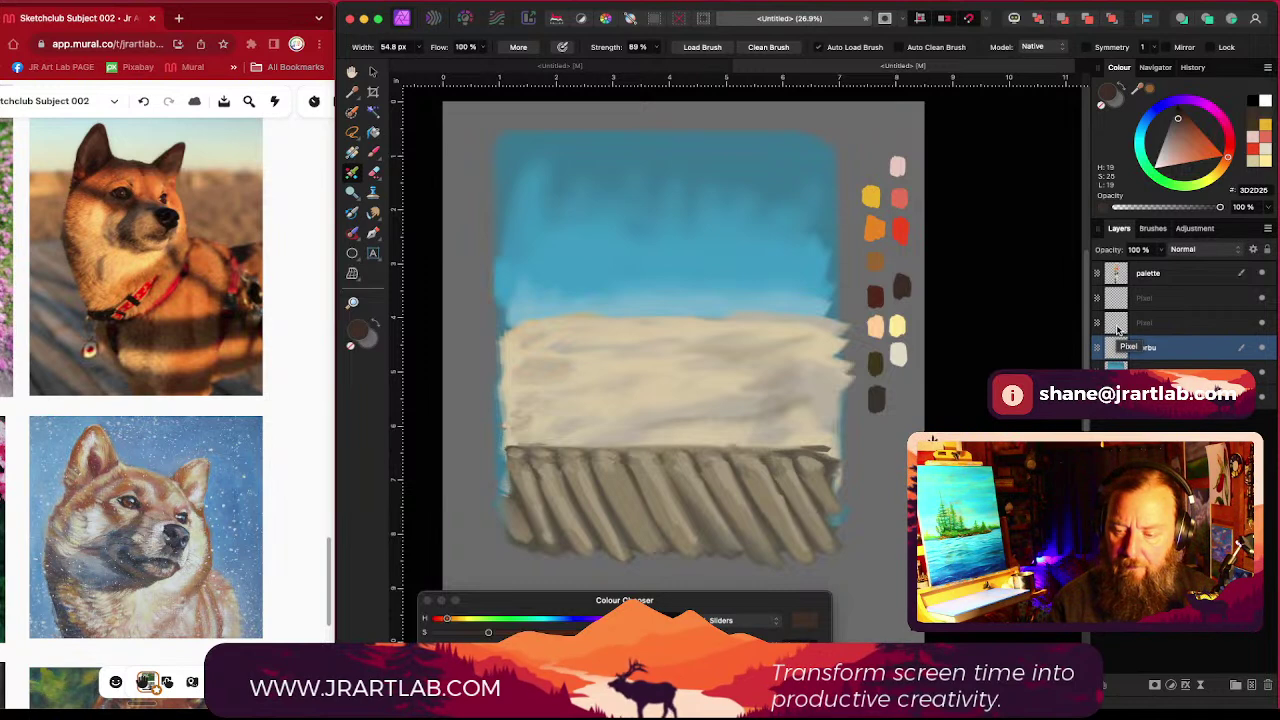
{"action": "scroll", "coordinate": [871, 225], "scroll_direction": "left", "scroll_amount": 1}
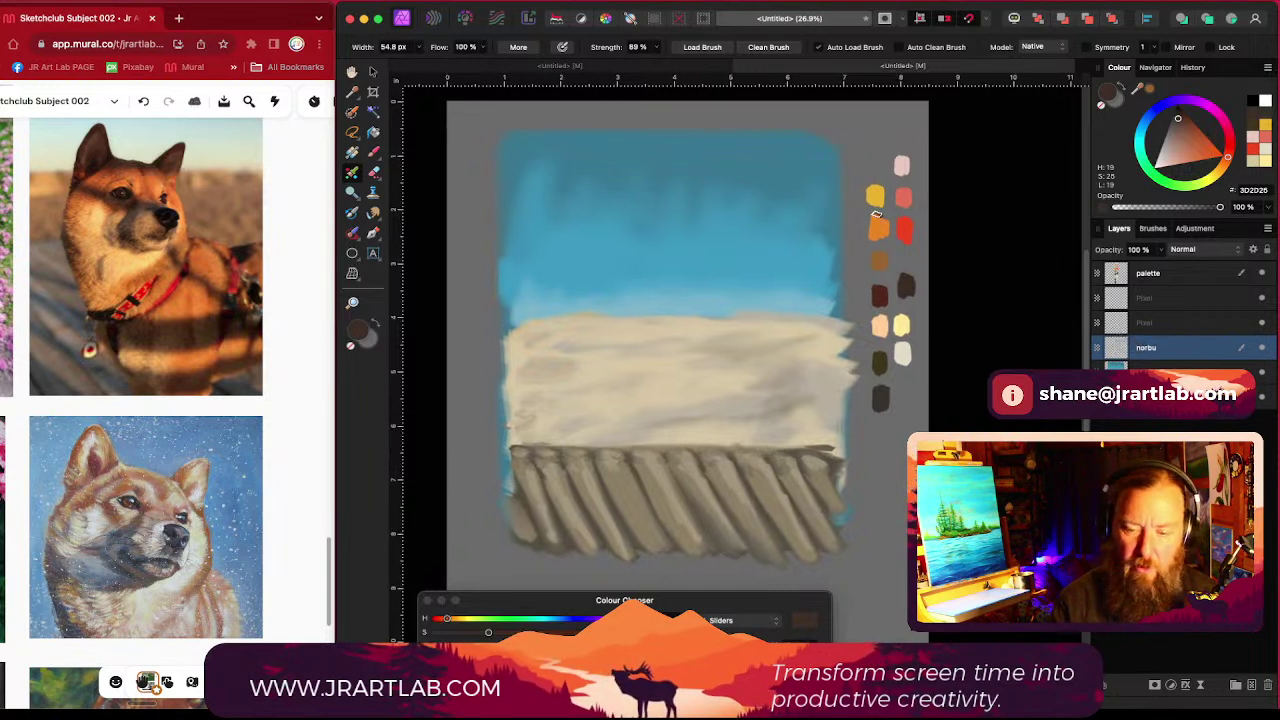
{"action": "left_click_drag", "start_coordinate": [907, 154], "coordinate": [884, 190]}
{"action": "key", "text": "super+z"}
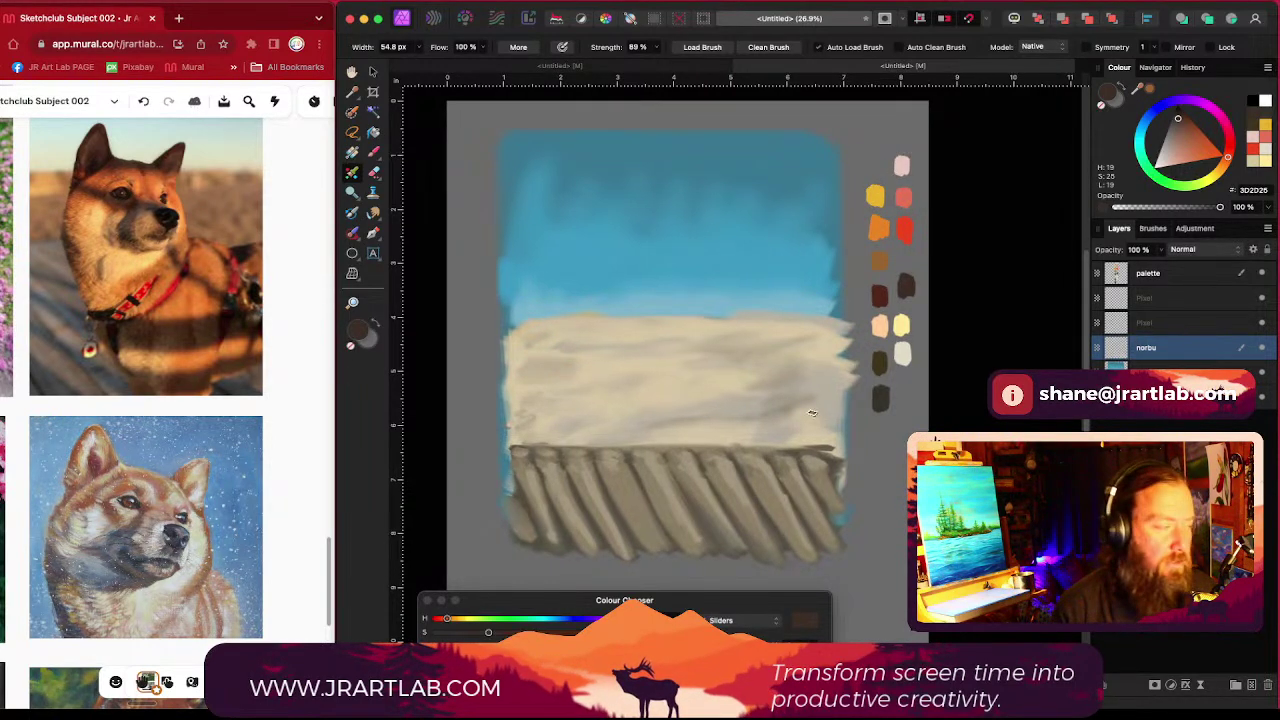
Step: Paint the dog's head outline in dark brown on the norbu layer, with both ears, the forehead, cheek, neck and jaw line
{"action": "scroll", "coordinate": [857, 437], "scroll_direction": "up", "scroll_amount": 1}
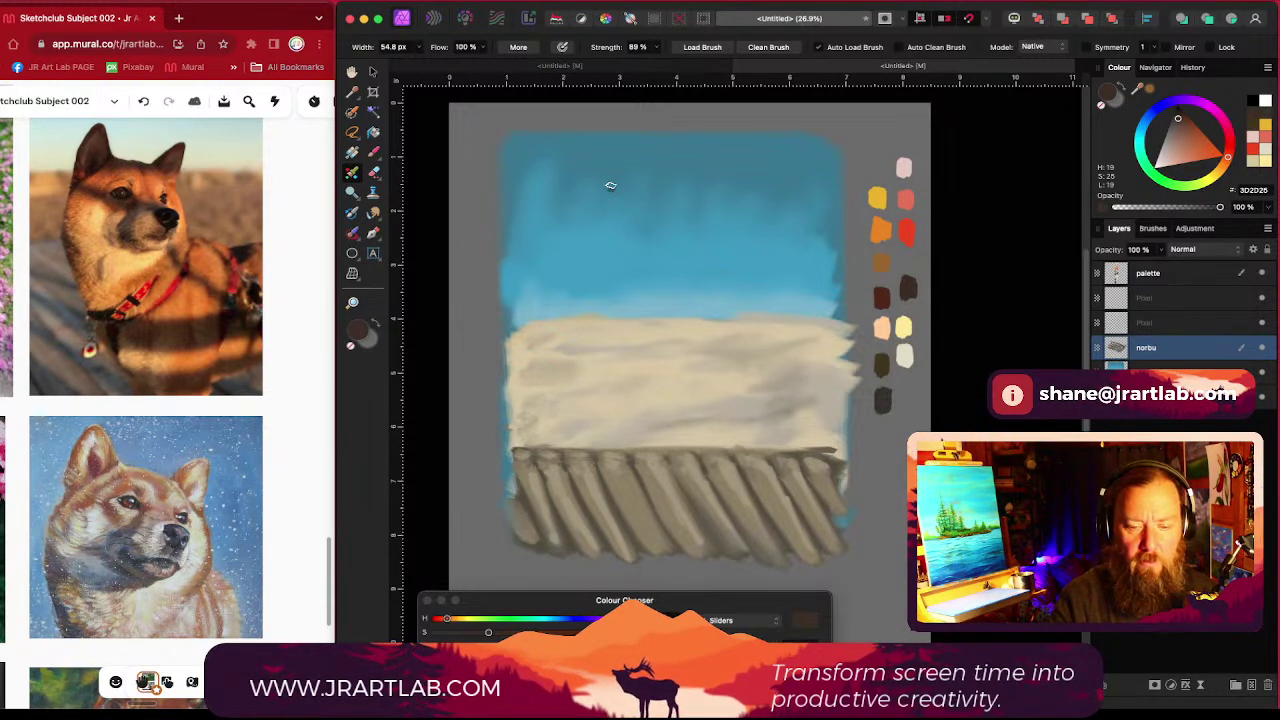
{"action": "mouse_move", "coordinate": [595, 219]}
{"action": "left_mouse_down"}
{"action": "mouse_move", "coordinate": [609, 185]}
{"action": "mouse_move", "coordinate": [617, 209]}
{"action": "mouse_move", "coordinate": [611, 196]}
{"action": "mouse_move", "coordinate": [604, 217]}
{"action": "mouse_move", "coordinate": [669, 225]}
{"action": "mouse_move", "coordinate": [603, 213]}
{"action": "mouse_move", "coordinate": [588, 241]}
{"action": "mouse_move", "coordinate": [613, 220]}
{"action": "mouse_move", "coordinate": [613, 240]}
{"action": "mouse_move", "coordinate": [612, 215]}
{"action": "mouse_move", "coordinate": [622, 241]}
{"action": "mouse_move", "coordinate": [628, 222]}
{"action": "mouse_move", "coordinate": [650, 246]}
{"action": "mouse_move", "coordinate": [701, 207]}
{"action": "mouse_move", "coordinate": [704, 231]}
{"action": "mouse_move", "coordinate": [699, 214]}
{"action": "mouse_move", "coordinate": [697, 252]}
{"action": "left_mouse_up"}
{"action": "mouse_move", "coordinate": [585, 252]}
{"action": "left_mouse_down"}
{"action": "mouse_move", "coordinate": [568, 291]}
{"action": "mouse_move", "coordinate": [581, 345]}
{"action": "mouse_move", "coordinate": [566, 296]}
{"action": "mouse_move", "coordinate": [605, 396]}
{"action": "left_mouse_up"}
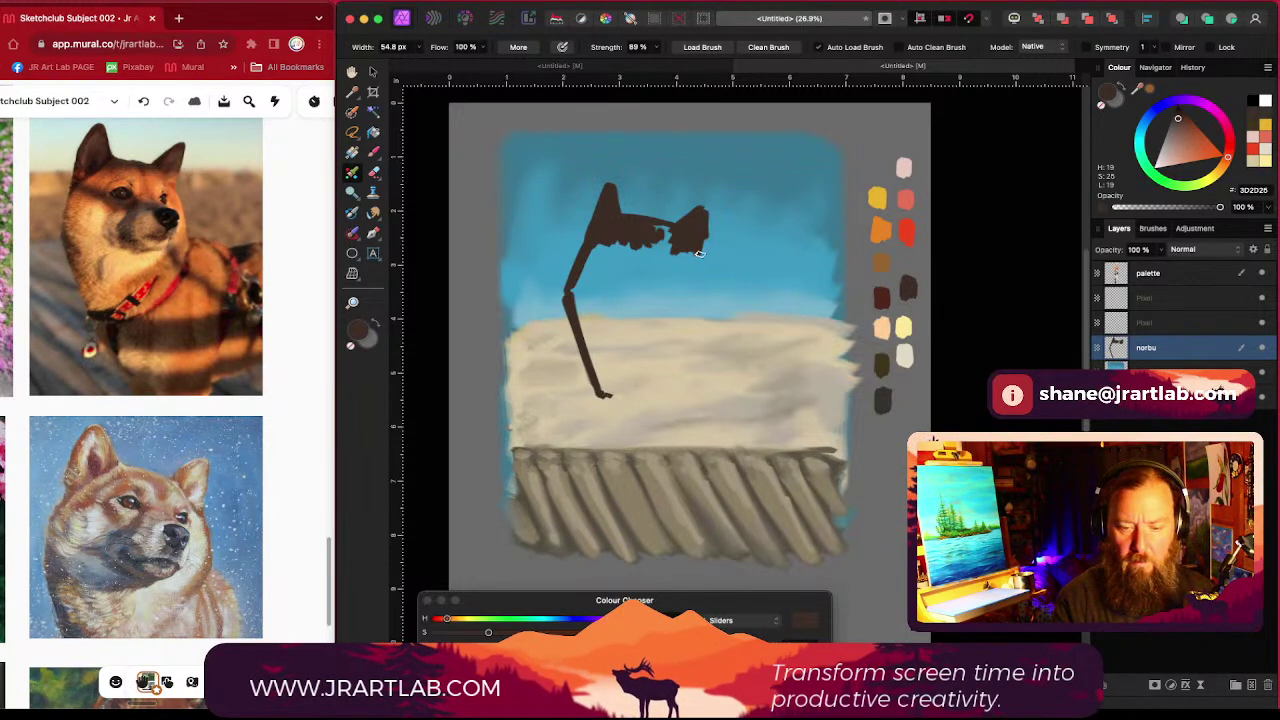
{"action": "left_click_drag", "start_coordinate": [700, 251], "coordinate": [706, 318]}
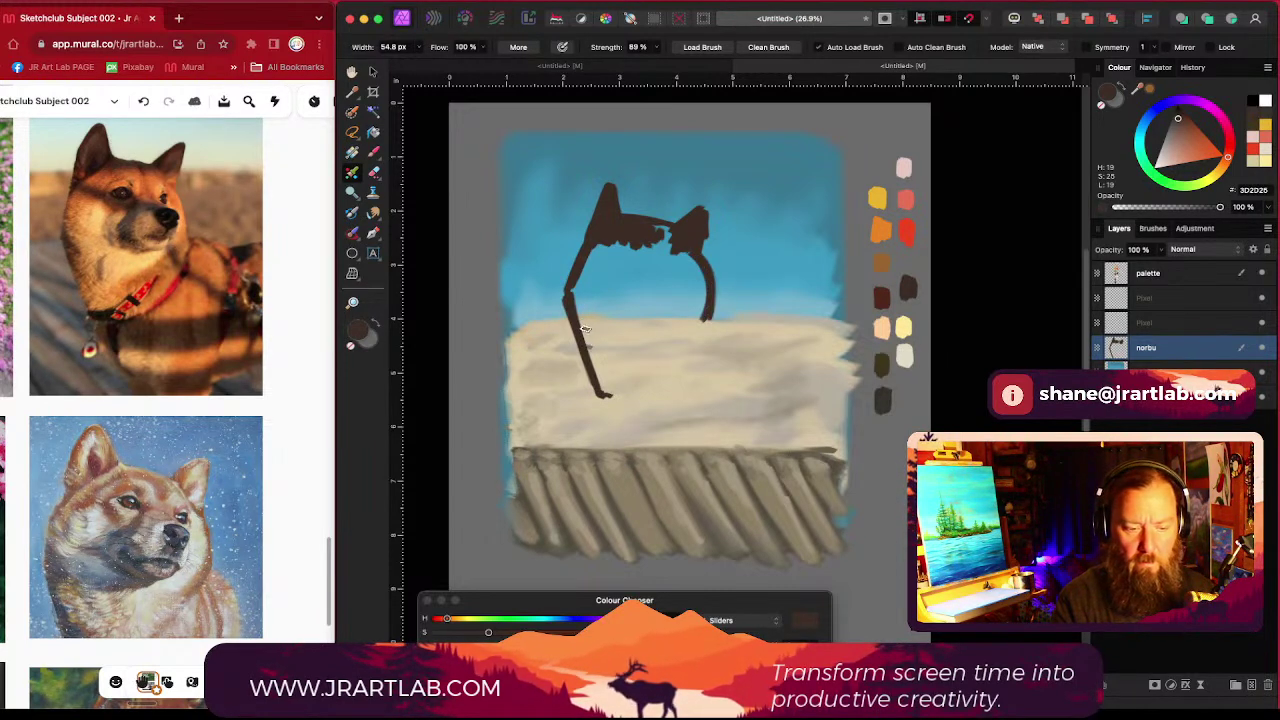
{"action": "left_click_drag", "start_coordinate": [572, 296], "coordinate": [602, 322]}
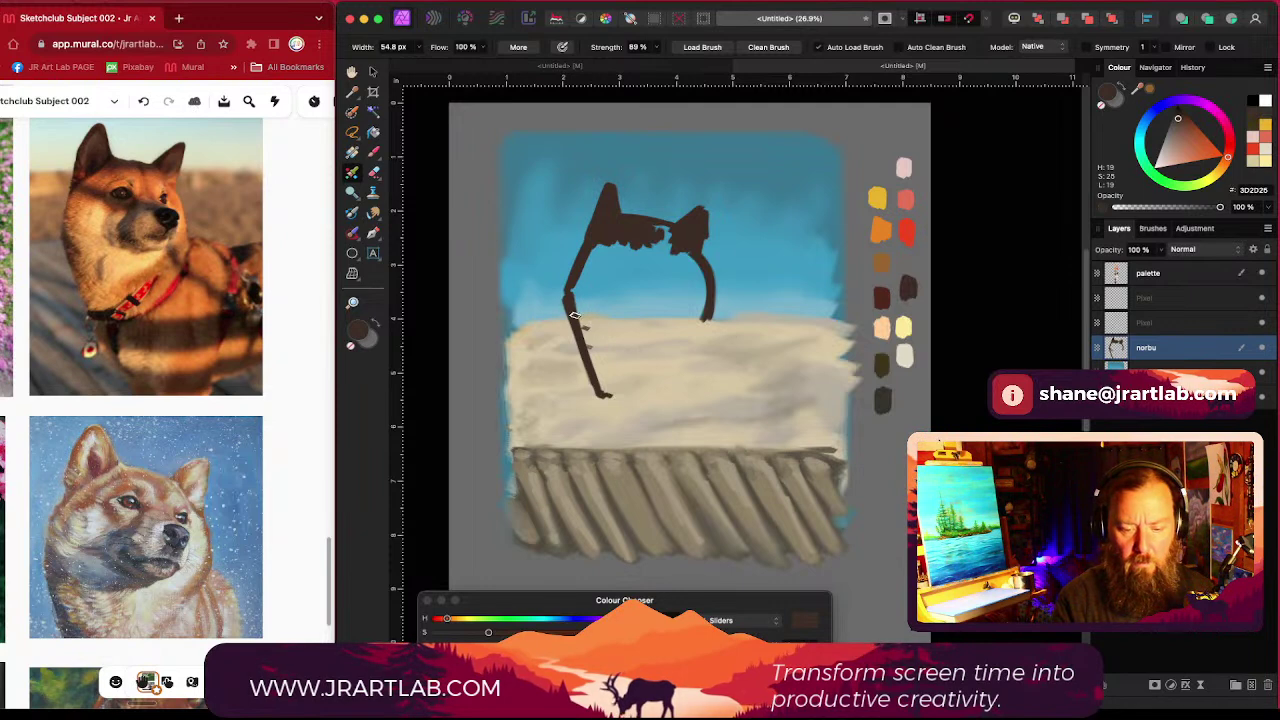
{"action": "left_click_drag", "start_coordinate": [572, 312], "coordinate": [628, 338]}
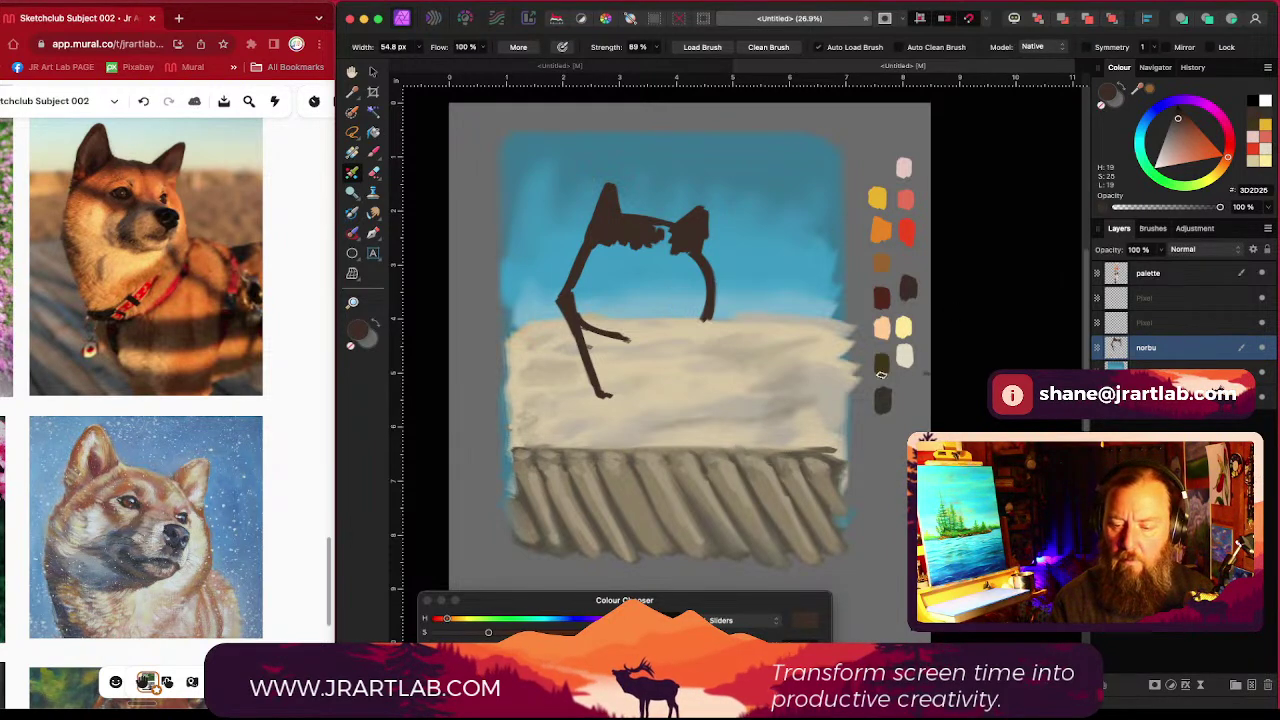
Step: Sample the charcoal swatch (#363229) and block in the dog's nose and both eyes
{"action": "left_click", "coordinate": [878, 412], "text": "shift"}
{"action": "key", "text": "super+z"}
{"action": "left_click_drag", "start_coordinate": [881, 368], "coordinate": [889, 393]}
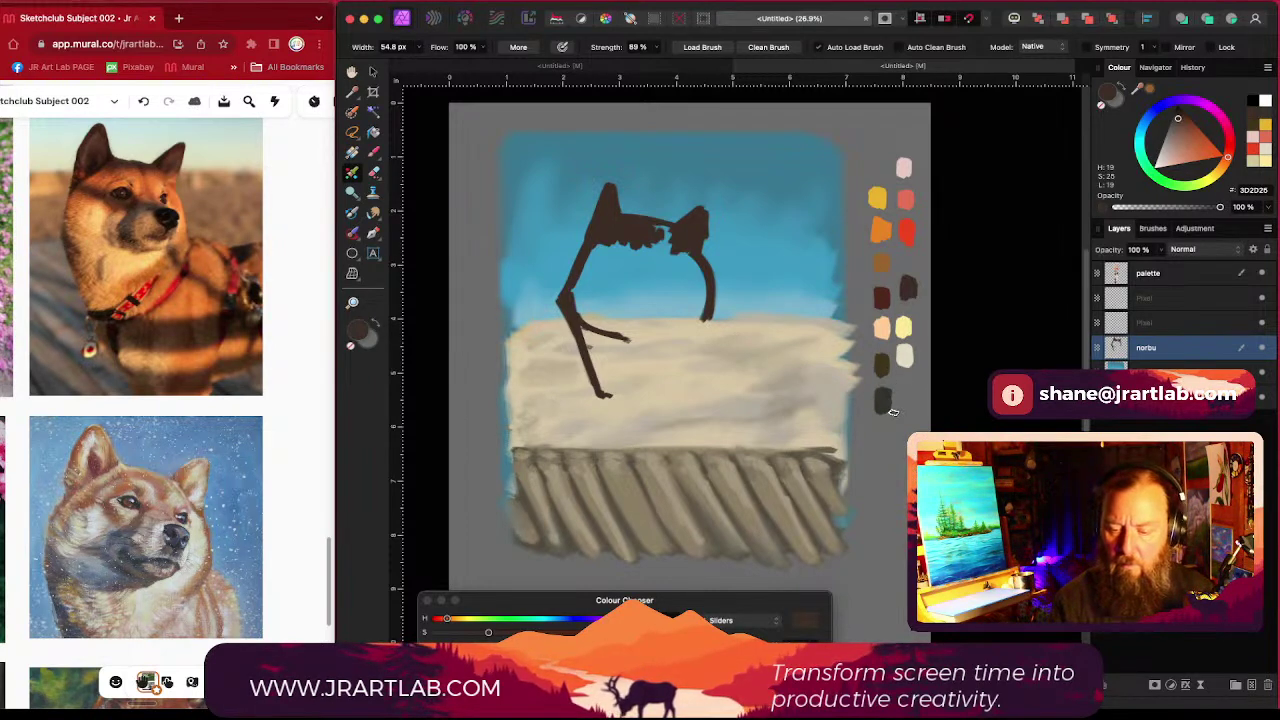
{"action": "left_click", "coordinate": [882, 400], "text": "alt"}
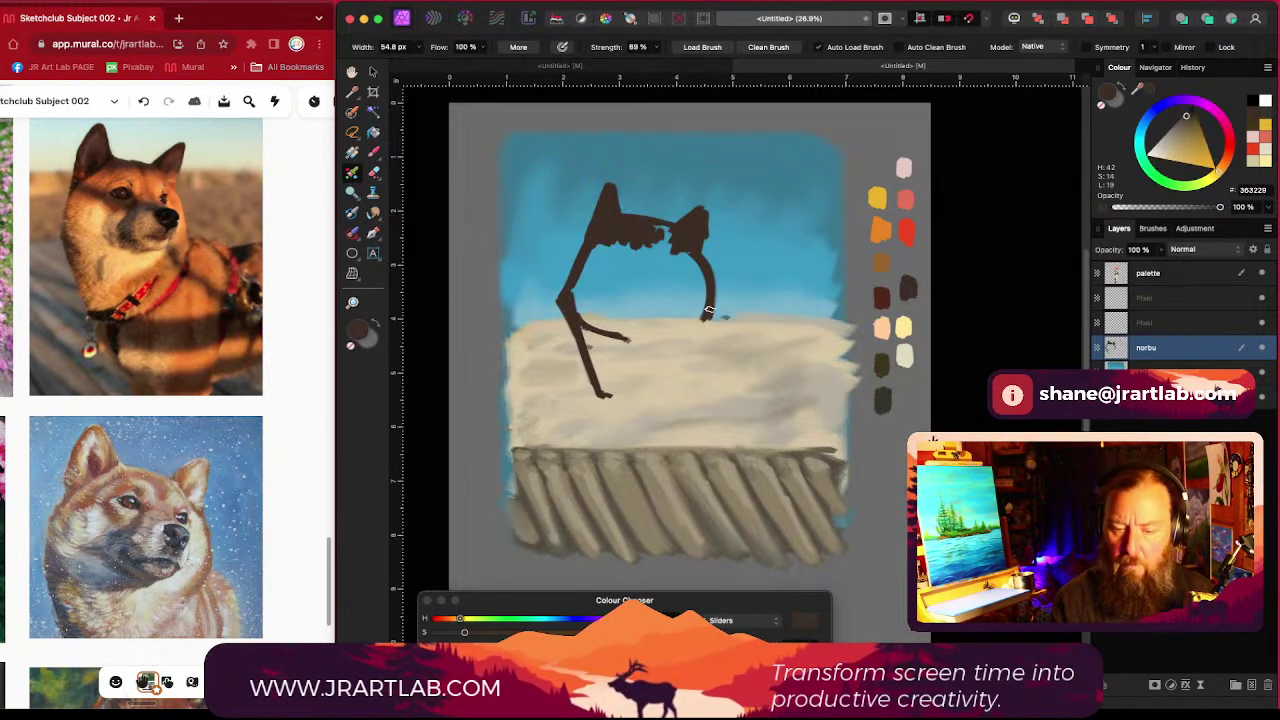
{"action": "left_click_drag", "start_coordinate": [677, 296], "coordinate": [675, 306]}
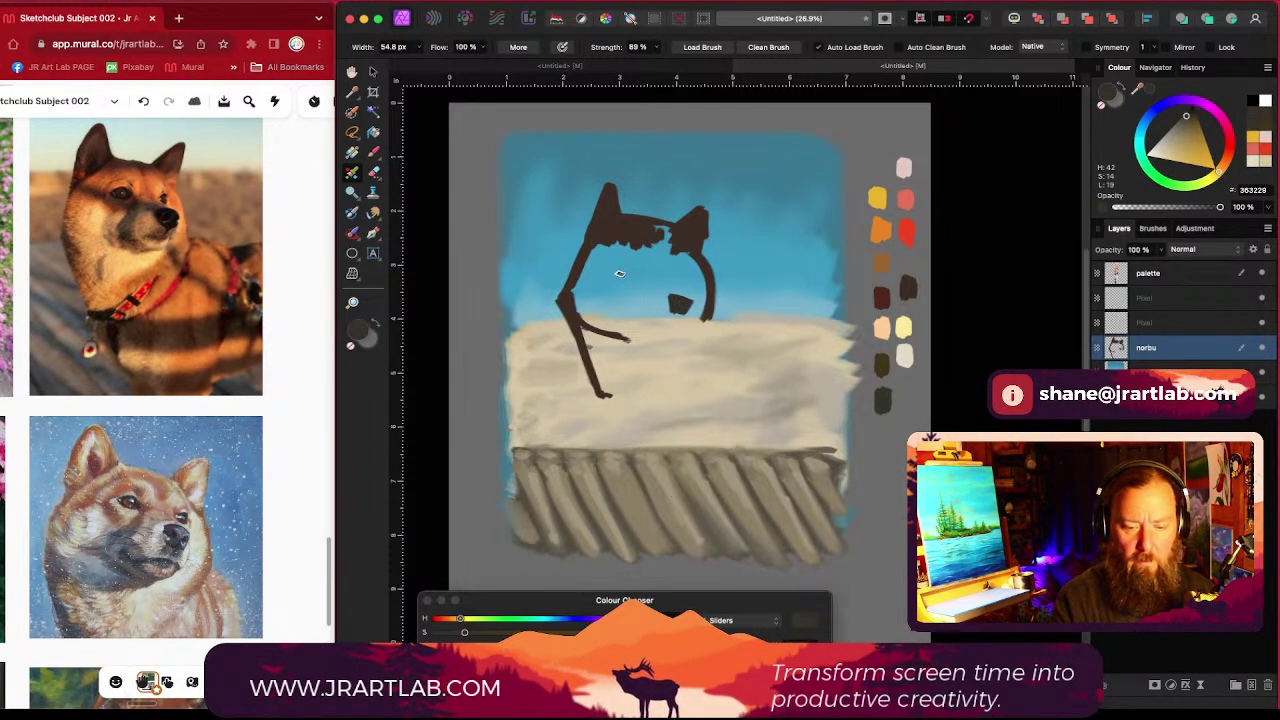
{"action": "left_click_drag", "start_coordinate": [621, 270], "coordinate": [617, 276]}
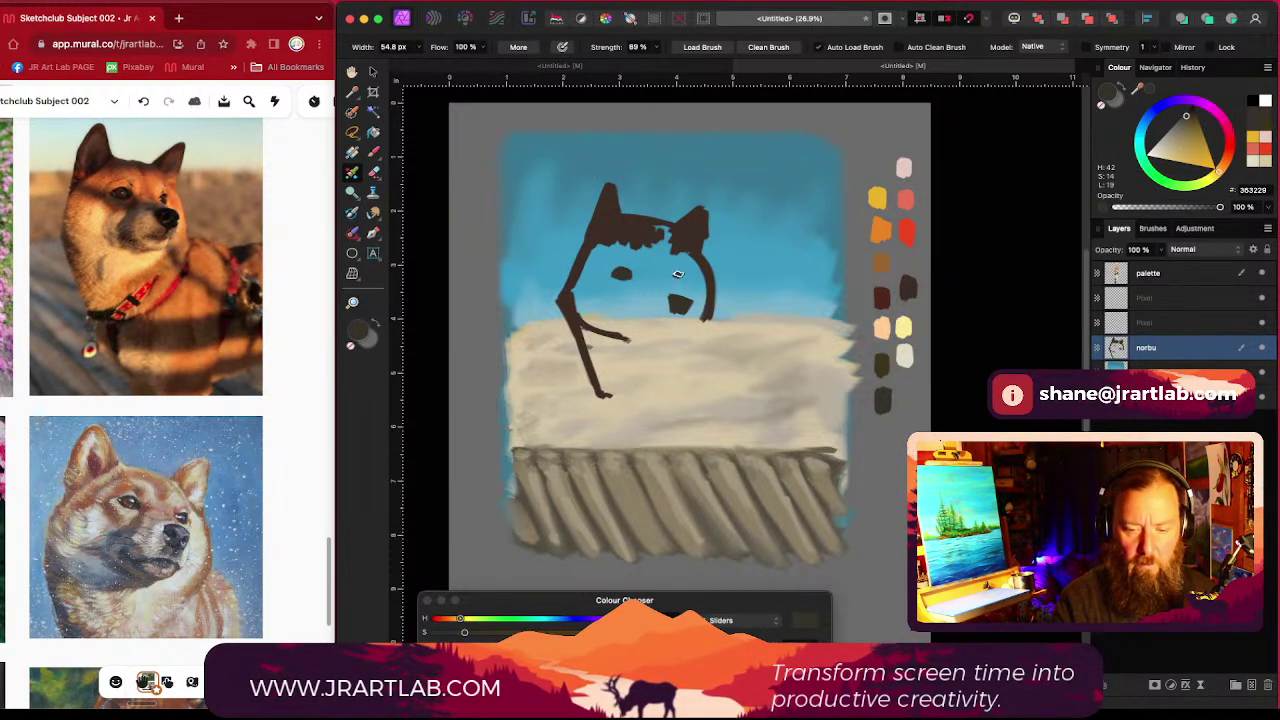
{"action": "left_click", "coordinate": [678, 273]}
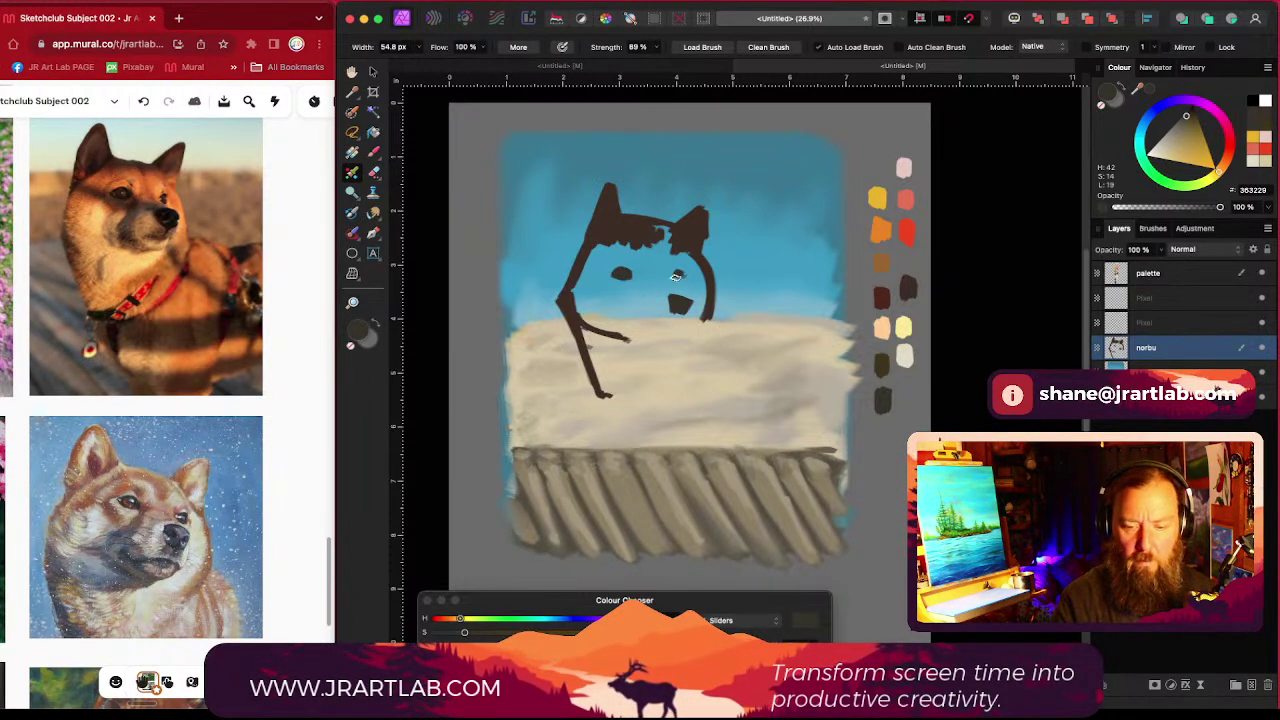
Step: Sample the dark brown from the forehead and paint the shadow patches around the near eye, cheek and side of the muzzle
{"action": "left_click", "coordinate": [651, 230], "text": "alt"}
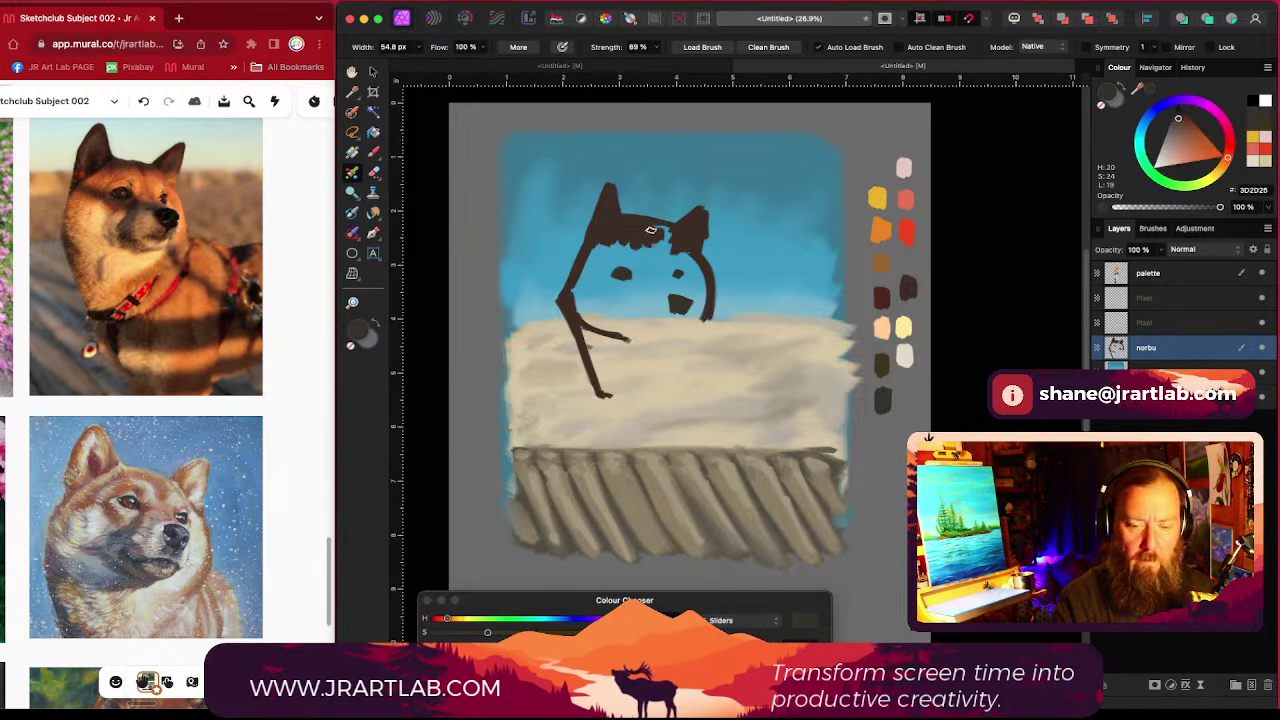
{"action": "mouse_move", "coordinate": [616, 255]}
{"action": "left_mouse_down"}
{"action": "mouse_move", "coordinate": [606, 276]}
{"action": "mouse_move", "coordinate": [634, 264]}
{"action": "mouse_move", "coordinate": [642, 280]}
{"action": "mouse_move", "coordinate": [606, 288]}
{"action": "mouse_move", "coordinate": [632, 292]}
{"action": "mouse_move", "coordinate": [672, 268]}
{"action": "mouse_move", "coordinate": [670, 280]}
{"action": "mouse_move", "coordinate": [604, 310]}
{"action": "mouse_move", "coordinate": [602, 262]}
{"action": "mouse_move", "coordinate": [590, 270]}
{"action": "mouse_move", "coordinate": [608, 242]}
{"action": "left_mouse_up"}
{"action": "left_click", "coordinate": [598, 232], "text": "alt"}
{"action": "left_click", "coordinate": [612, 222], "text": "alt"}
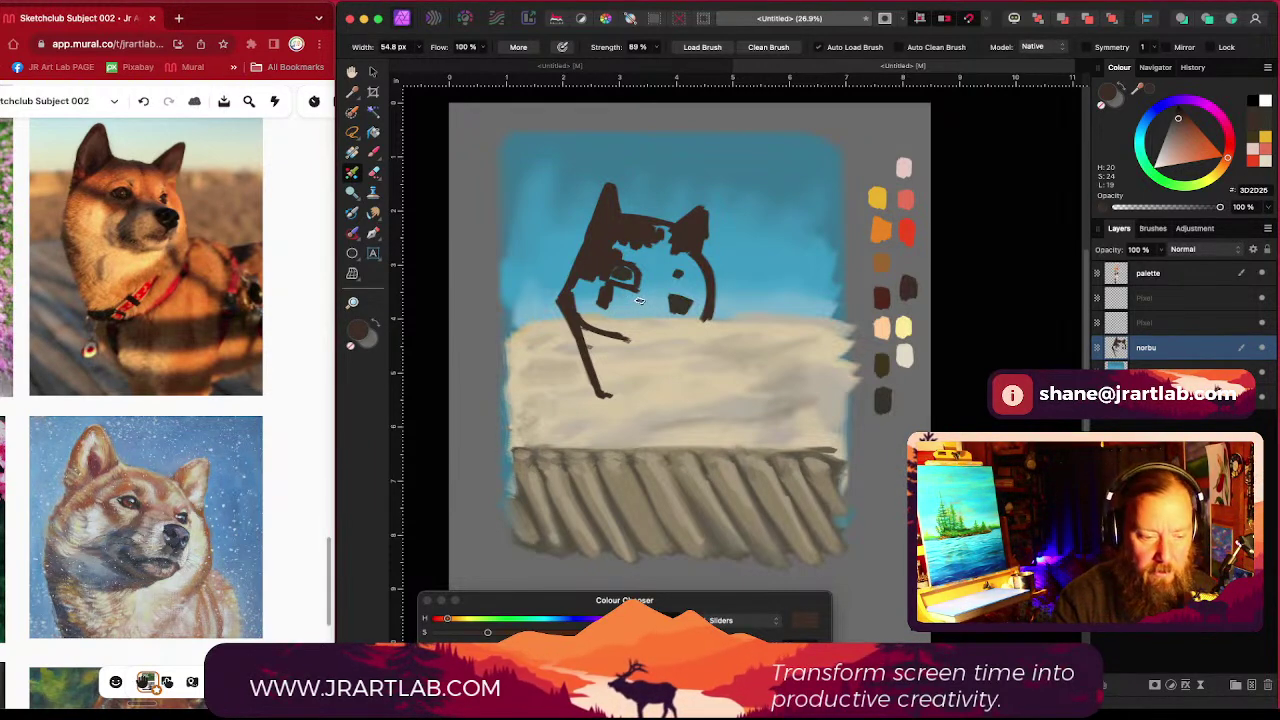
{"action": "mouse_move", "coordinate": [631, 302]}
{"action": "left_mouse_down"}
{"action": "mouse_move", "coordinate": [624, 320]}
{"action": "mouse_move", "coordinate": [632, 311]}
{"action": "left_mouse_up"}
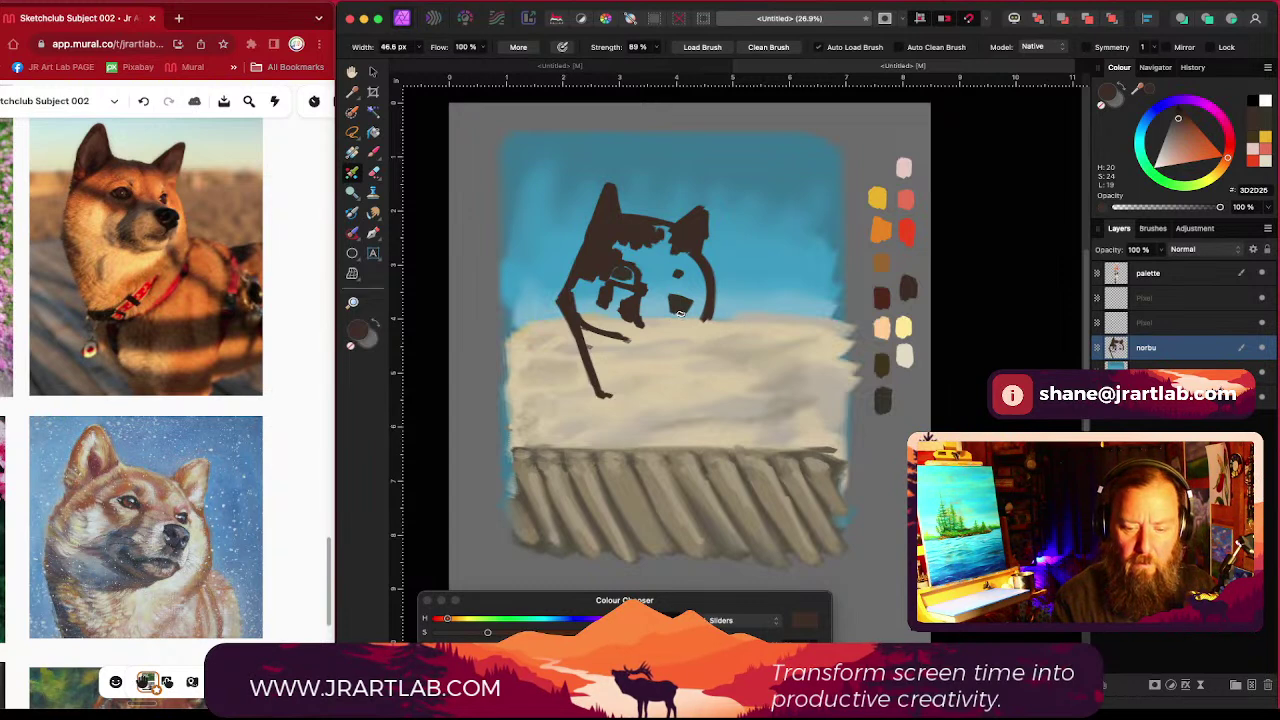
Step: Reduce the brush width to 17.6 px and draw thin mouth and chin lines below the nose
{"action": "key", "text": "bracketleft"}
{"action": "key", "text": "bracketleft"}
{"action": "key", "text": "bracketleft"}
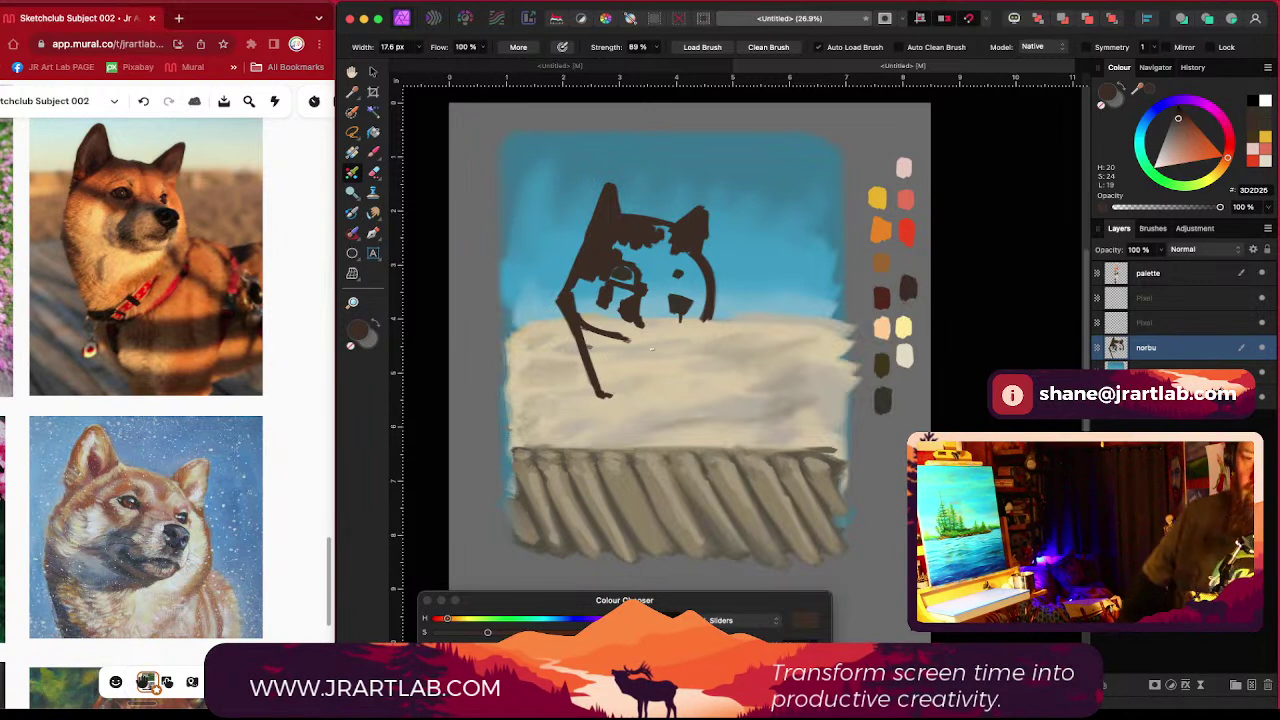
{"action": "scroll", "coordinate": [691, 425], "scroll_direction": "up", "scroll_amount": 1}
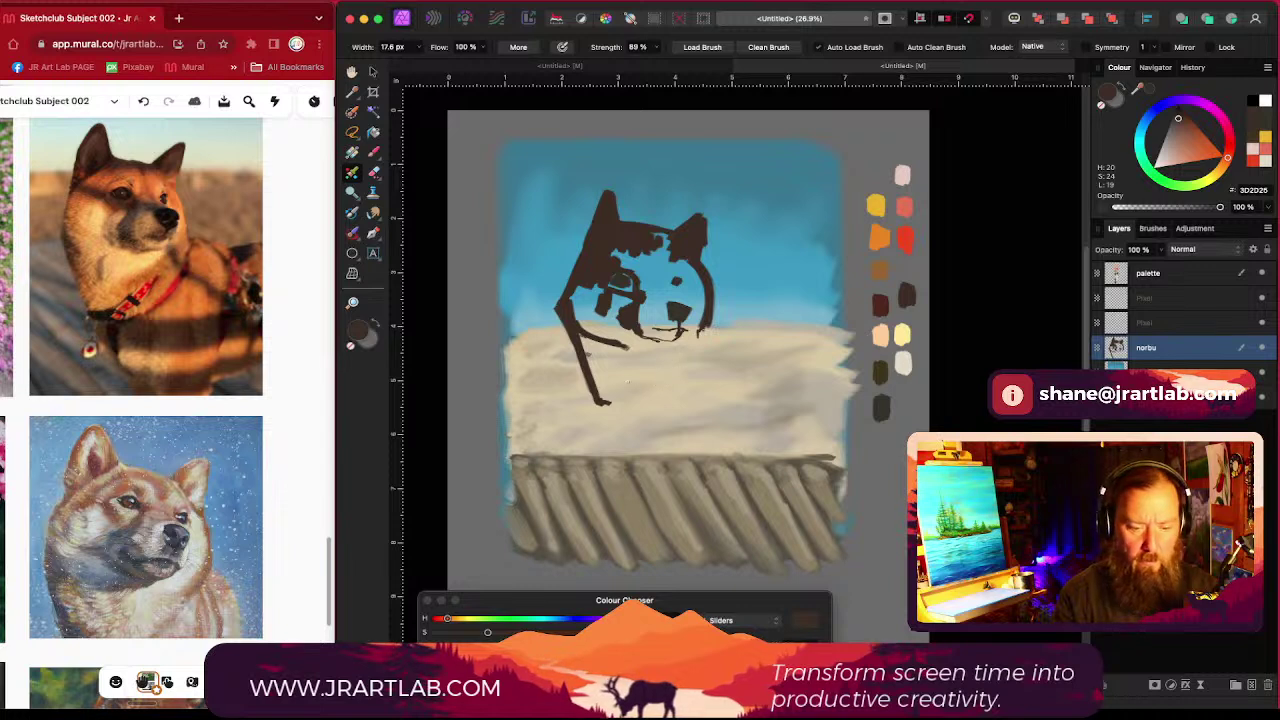
Step: Set the brush width to 40.7 px and extend the chest line down into the outer edge of the front leg over the planks
{"action": "left_click_drag", "start_coordinate": [610, 423], "coordinate": [621, 453]}
{"action": "key", "text": "bracketright"}
{"action": "key", "text": "super+z"}
{"action": "key", "text": "super+z"}
{"action": "key", "text": "super+z"}
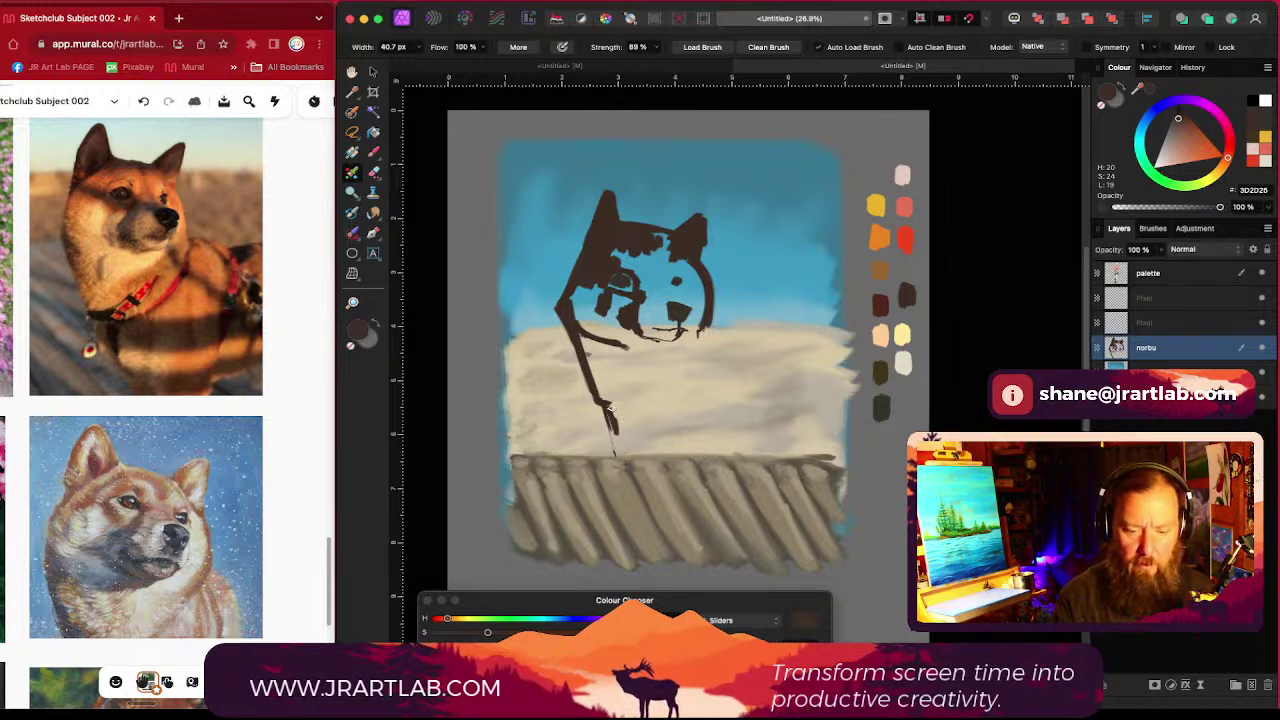
{"action": "left_click_drag", "start_coordinate": [610, 415], "coordinate": [626, 463]}
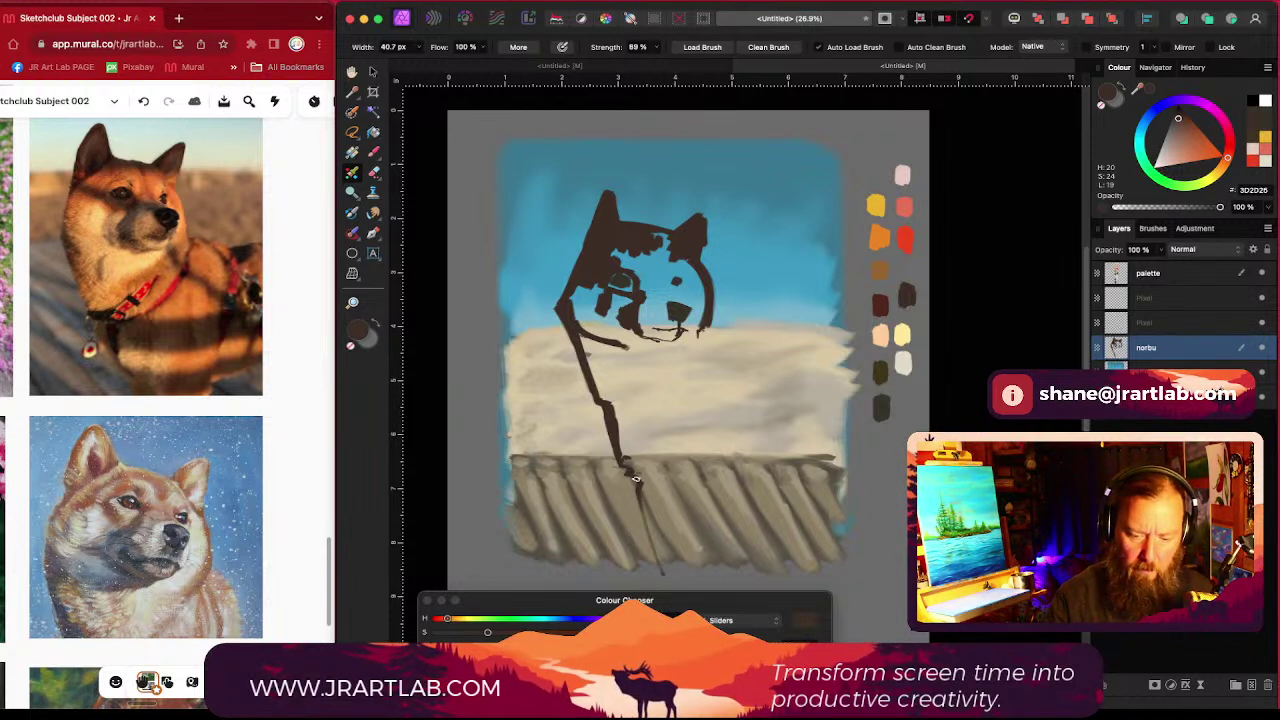
{"action": "left_click_drag", "start_coordinate": [652, 495], "coordinate": [657, 552]}
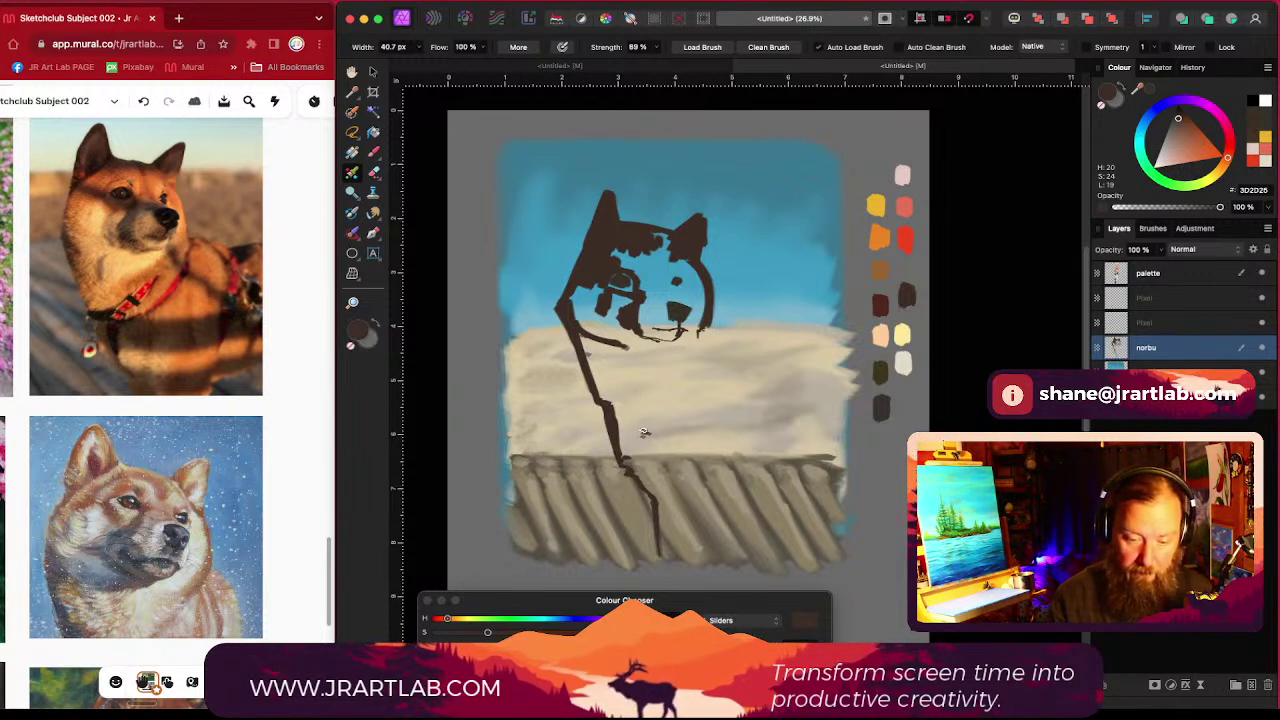
Step: Draw a jagged chest fur line running into the front leg's inner edge, plus the curved outline of the other front leg
{"action": "left_click_drag", "start_coordinate": [644, 432], "coordinate": [656, 490]}
{"action": "key", "text": "super+z"}
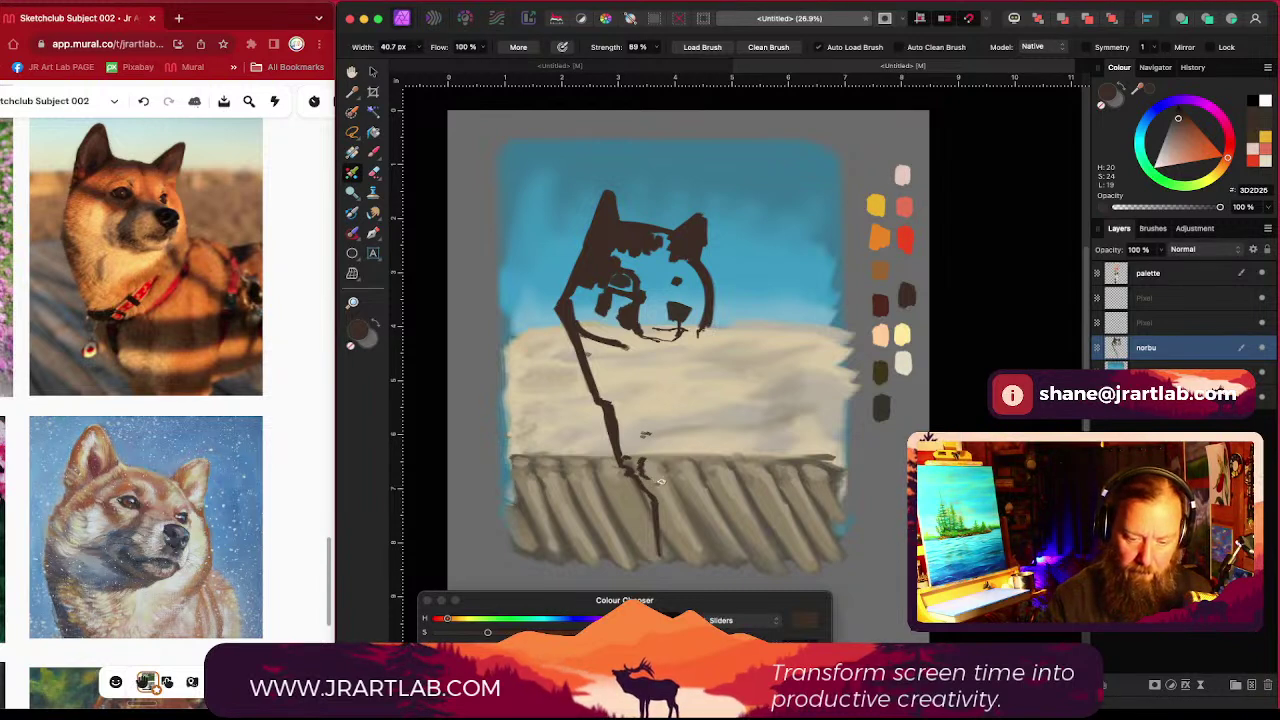
{"action": "key", "text": "super+z"}
{"action": "left_click_drag", "start_coordinate": [645, 437], "coordinate": [676, 496]}
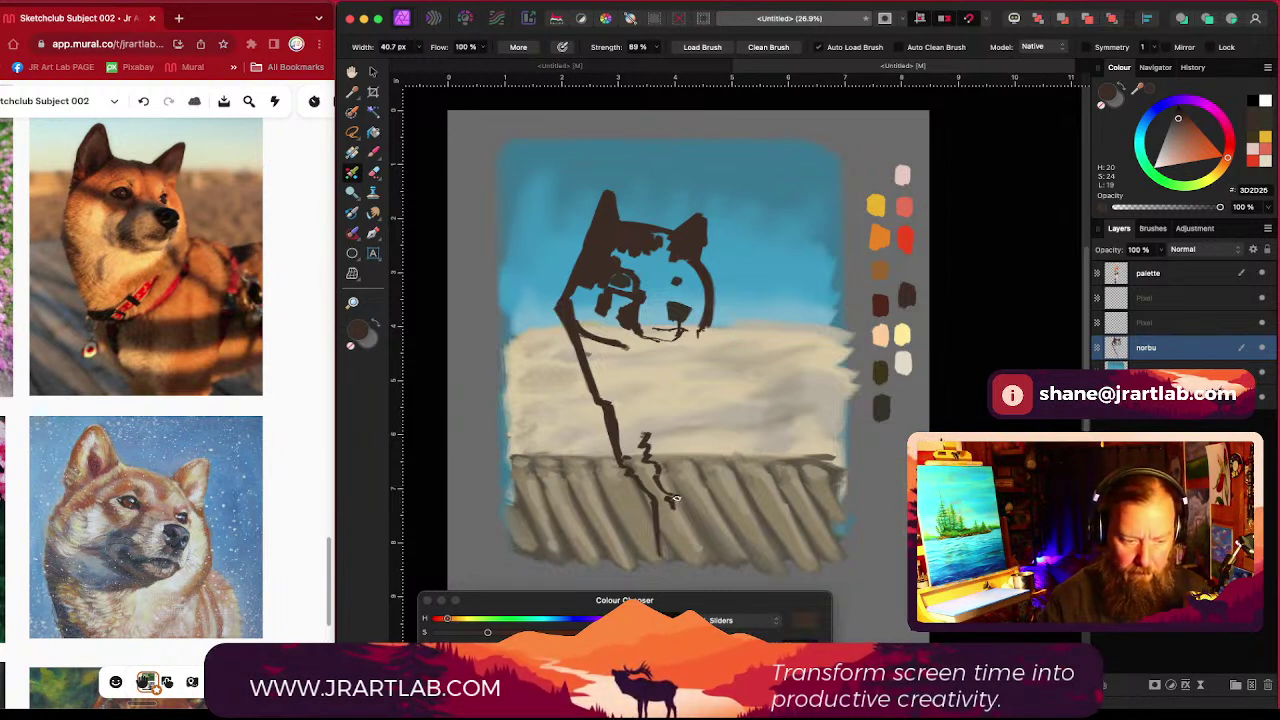
{"action": "left_click_drag", "start_coordinate": [676, 496], "coordinate": [683, 556]}
{"action": "mouse_move", "coordinate": [722, 498]}
{"action": "left_mouse_down"}
{"action": "mouse_move", "coordinate": [713, 541]}
{"action": "mouse_move", "coordinate": [747, 435]}
{"action": "mouse_move", "coordinate": [733, 498]}
{"action": "left_mouse_up"}
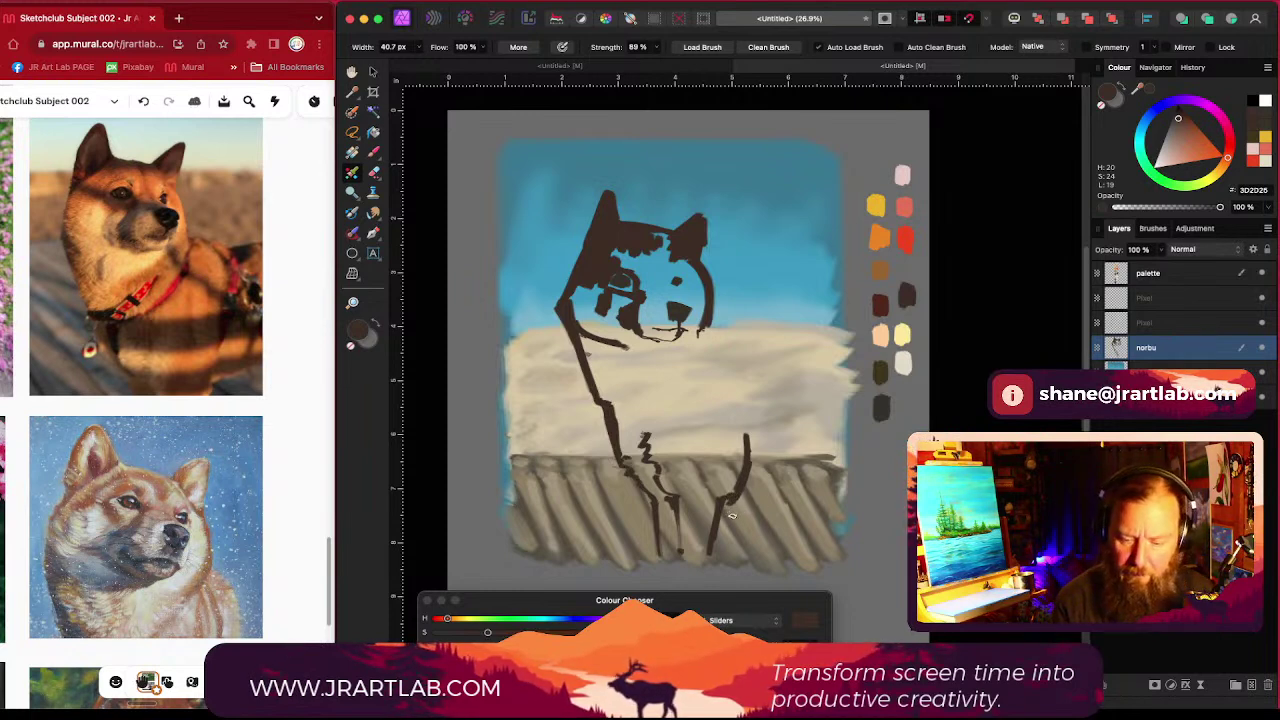
Step: Draw the belly line from the rear of the front leg and a dipping back line from the neck, both to the painting's edge
{"action": "left_click_drag", "start_coordinate": [722, 515], "coordinate": [853, 490]}
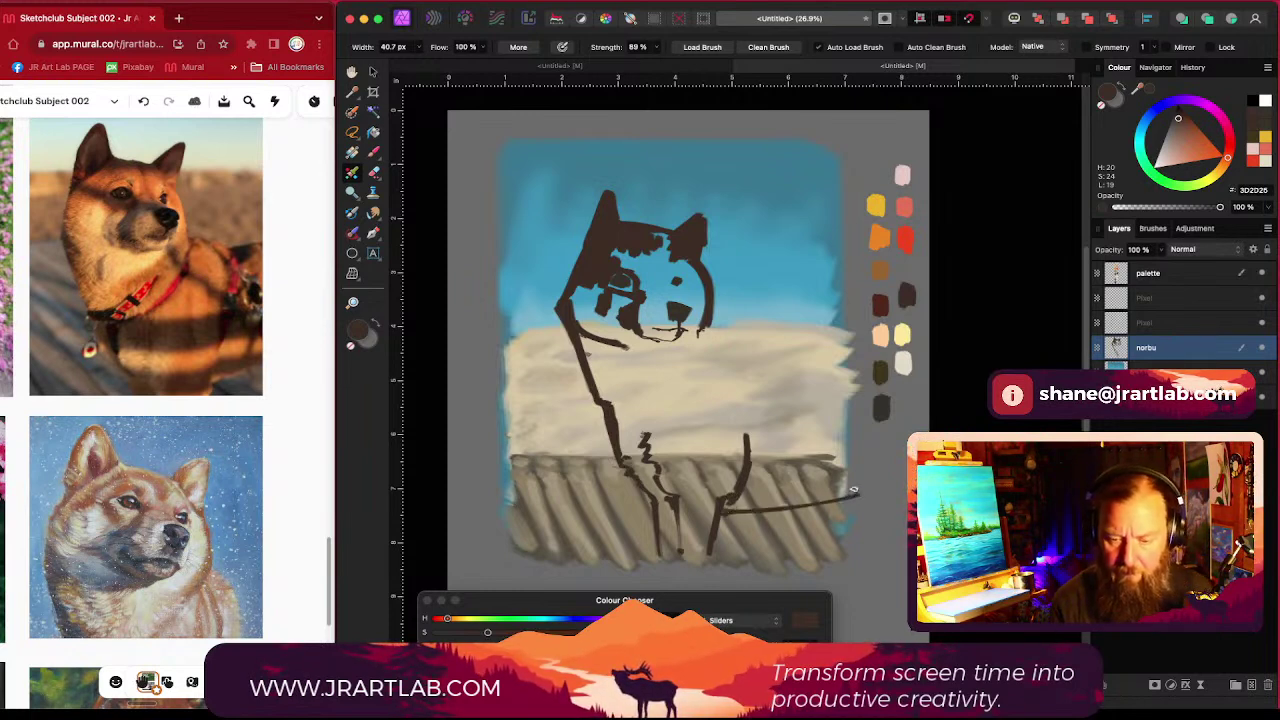
{"action": "mouse_move", "coordinate": [698, 336]}
{"action": "left_mouse_down"}
{"action": "mouse_move", "coordinate": [712, 352]}
{"action": "mouse_move", "coordinate": [830, 332]}
{"action": "left_mouse_up"}
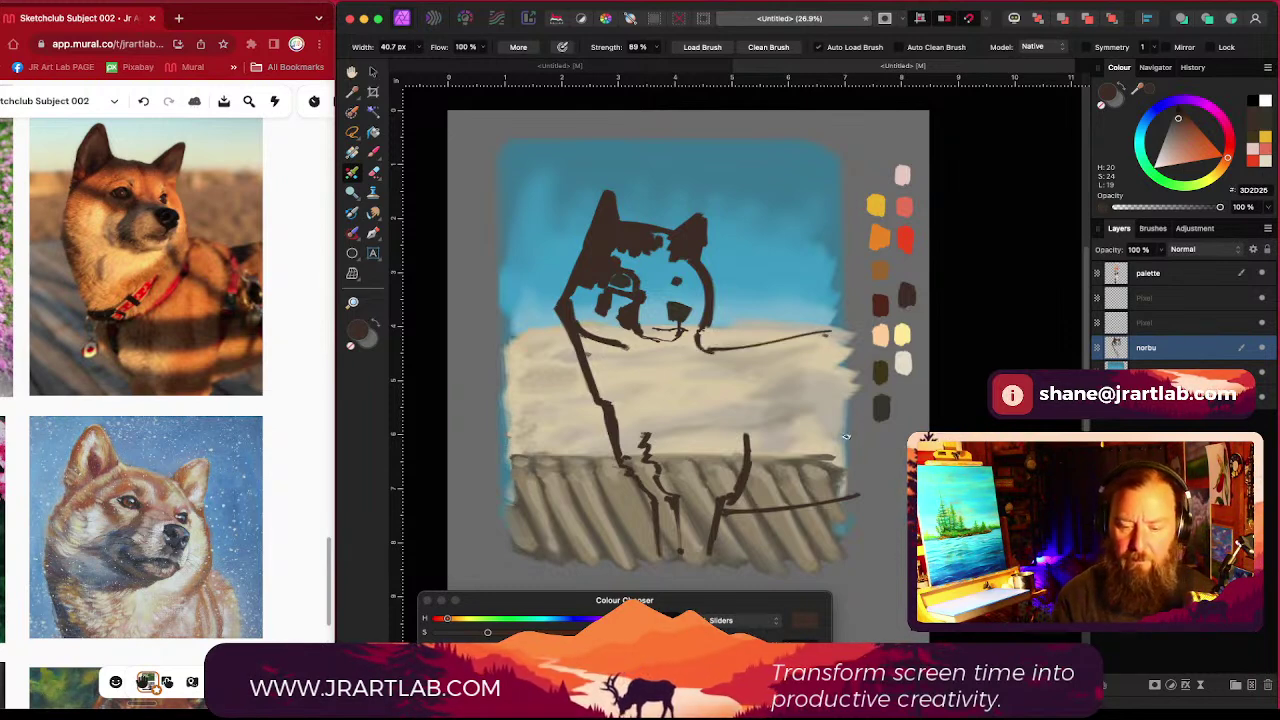
{"action": "scroll", "coordinate": [778, 508], "scroll_direction": "up", "scroll_amount": 1}
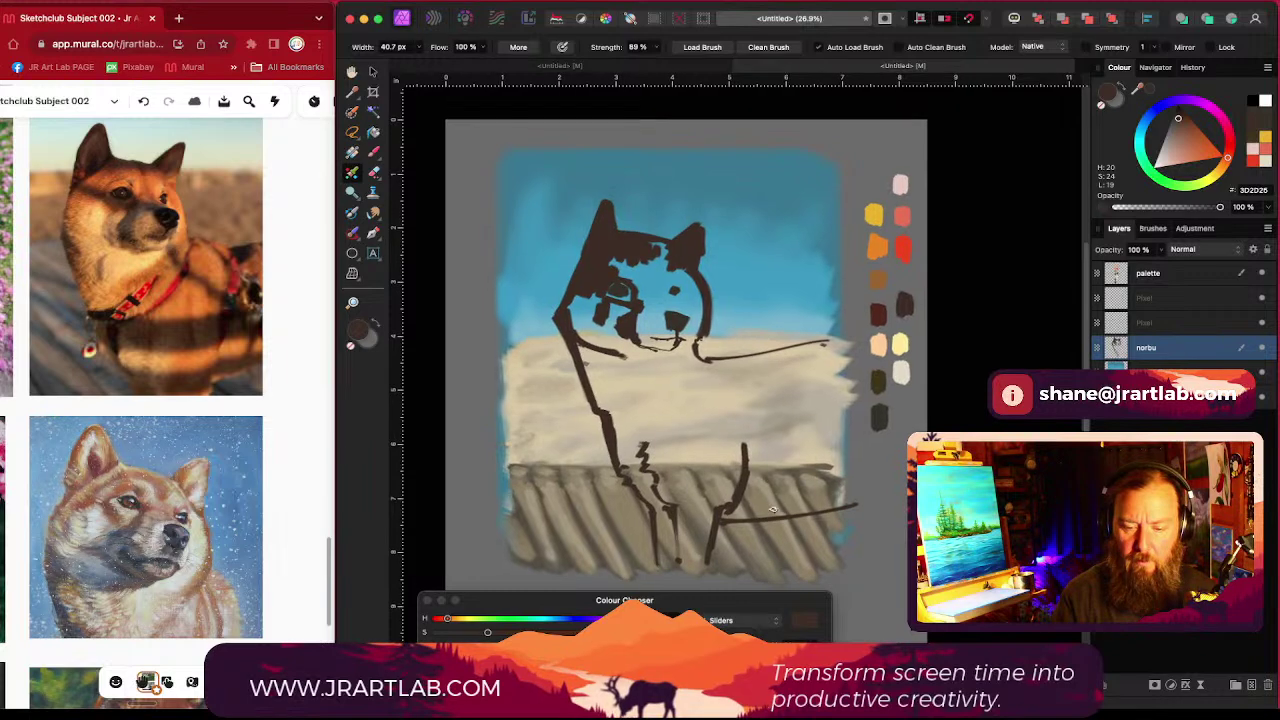
{"action": "key", "text": "super+z"}
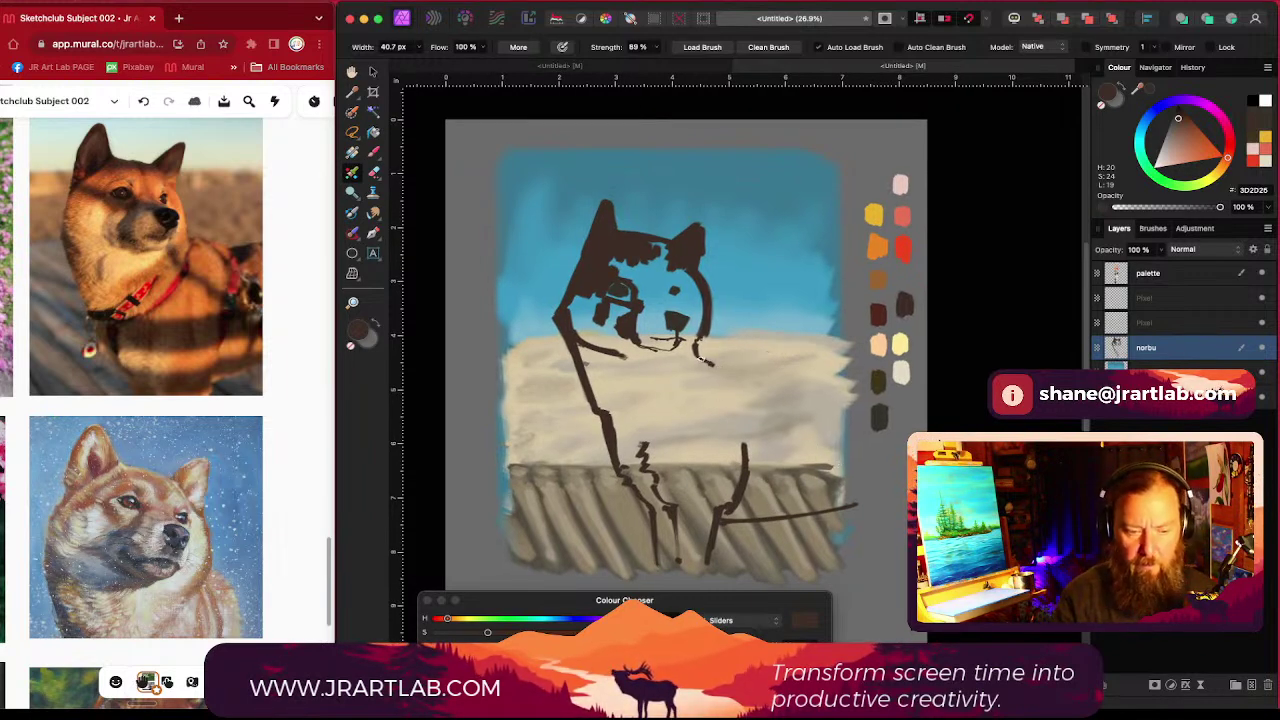
{"action": "mouse_move", "coordinate": [704, 362]}
{"action": "left_mouse_down"}
{"action": "mouse_move", "coordinate": [765, 379]}
{"action": "mouse_move", "coordinate": [752, 380]}
{"action": "mouse_move", "coordinate": [848, 375]}
{"action": "left_mouse_up"}
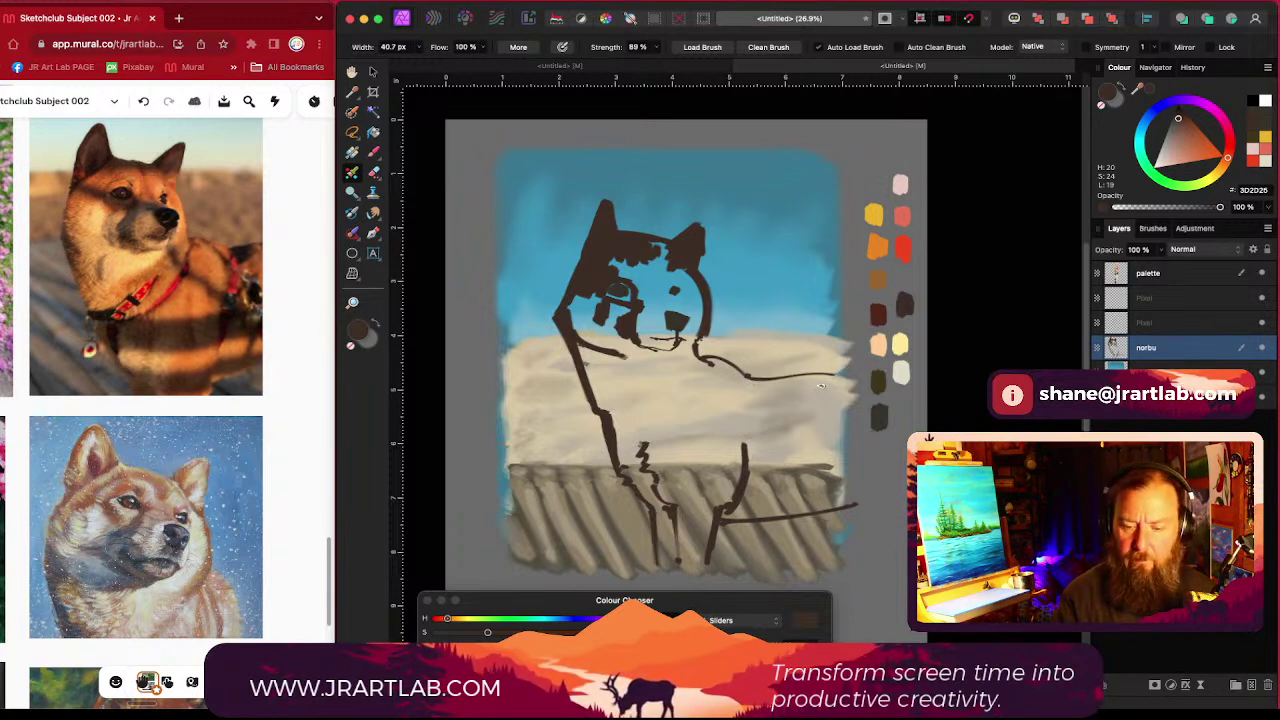
{"action": "left_click_drag", "start_coordinate": [760, 378], "coordinate": [848, 375]}
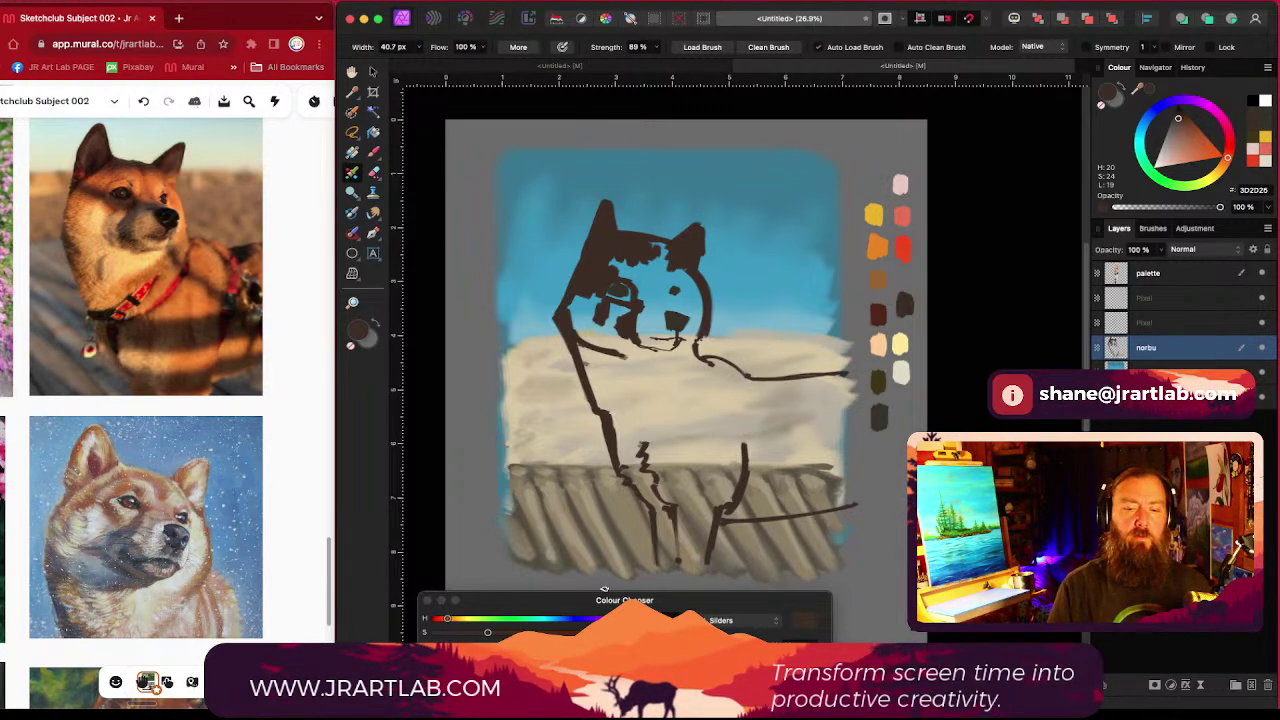
Step: Enlarge the brush to 80.1 px and fill dark brown shadows on the flank above the belly line and on the forehead
{"action": "key", "text": "]"}
{"action": "key", "text": "]"}
{"action": "key", "text": "]"}
{"action": "left_click_drag", "start_coordinate": [642, 310], "coordinate": [610, 246]}
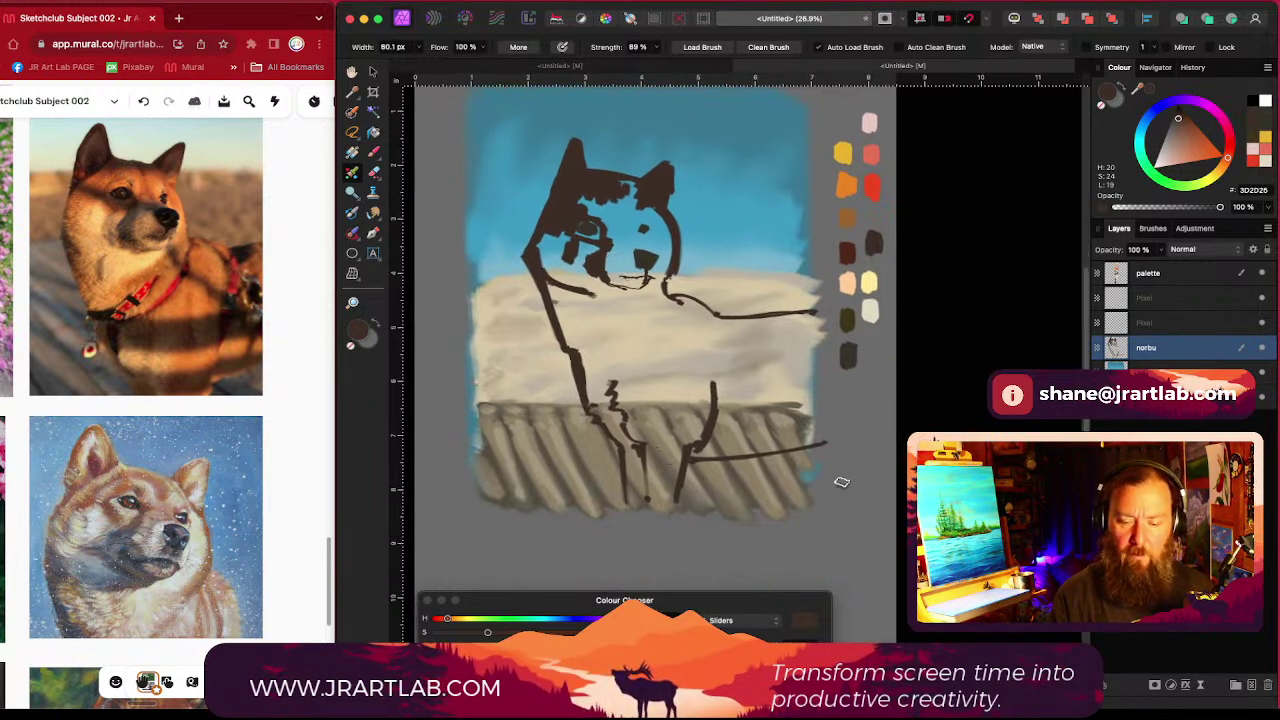
{"action": "mouse_move", "coordinate": [811, 428]}
{"action": "left_mouse_down"}
{"action": "mouse_move", "coordinate": [766, 433]}
{"action": "mouse_move", "coordinate": [768, 368]}
{"action": "mouse_move", "coordinate": [728, 365]}
{"action": "mouse_move", "coordinate": [710, 441]}
{"action": "mouse_move", "coordinate": [720, 430]}
{"action": "mouse_move", "coordinate": [700, 446]}
{"action": "mouse_move", "coordinate": [720, 428]}
{"action": "mouse_move", "coordinate": [724, 450]}
{"action": "mouse_move", "coordinate": [700, 456]}
{"action": "mouse_move", "coordinate": [776, 445]}
{"action": "mouse_move", "coordinate": [781, 426]}
{"action": "mouse_move", "coordinate": [770, 440]}
{"action": "left_mouse_up"}
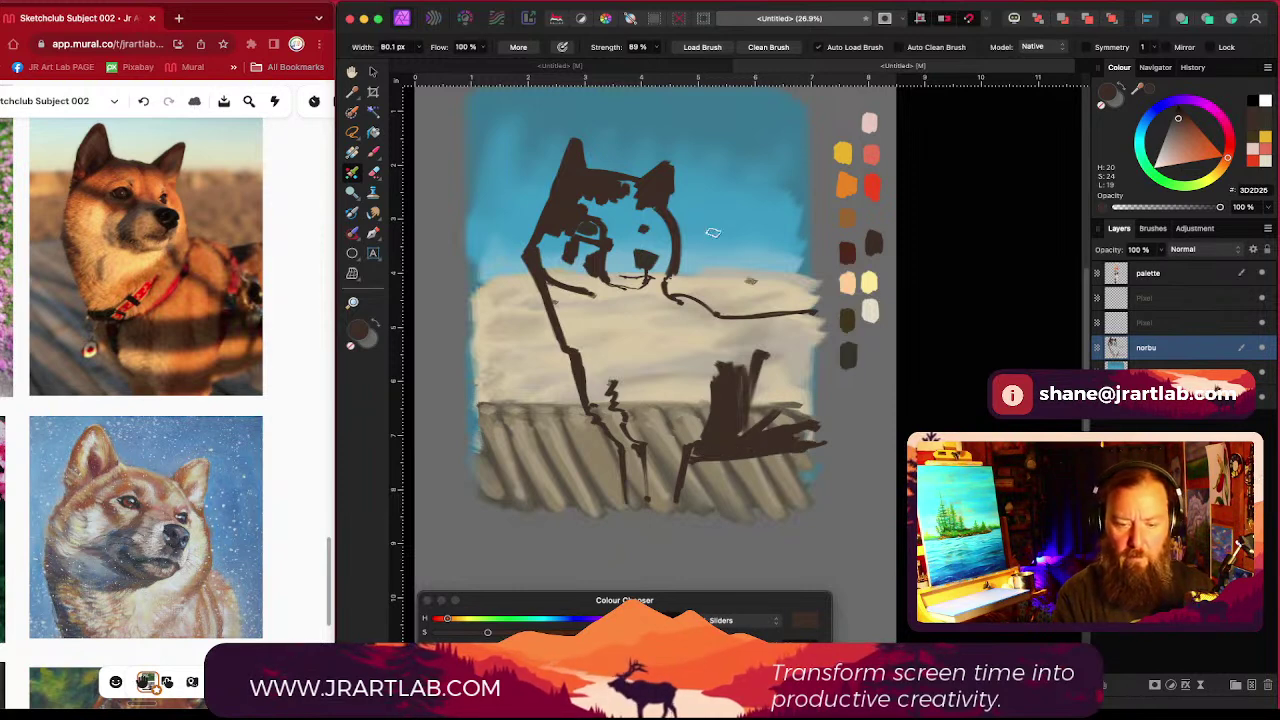
{"action": "mouse_move", "coordinate": [640, 196]}
{"action": "left_mouse_down"}
{"action": "mouse_move", "coordinate": [604, 212]}
{"action": "mouse_move", "coordinate": [614, 202]}
{"action": "left_mouse_up"}
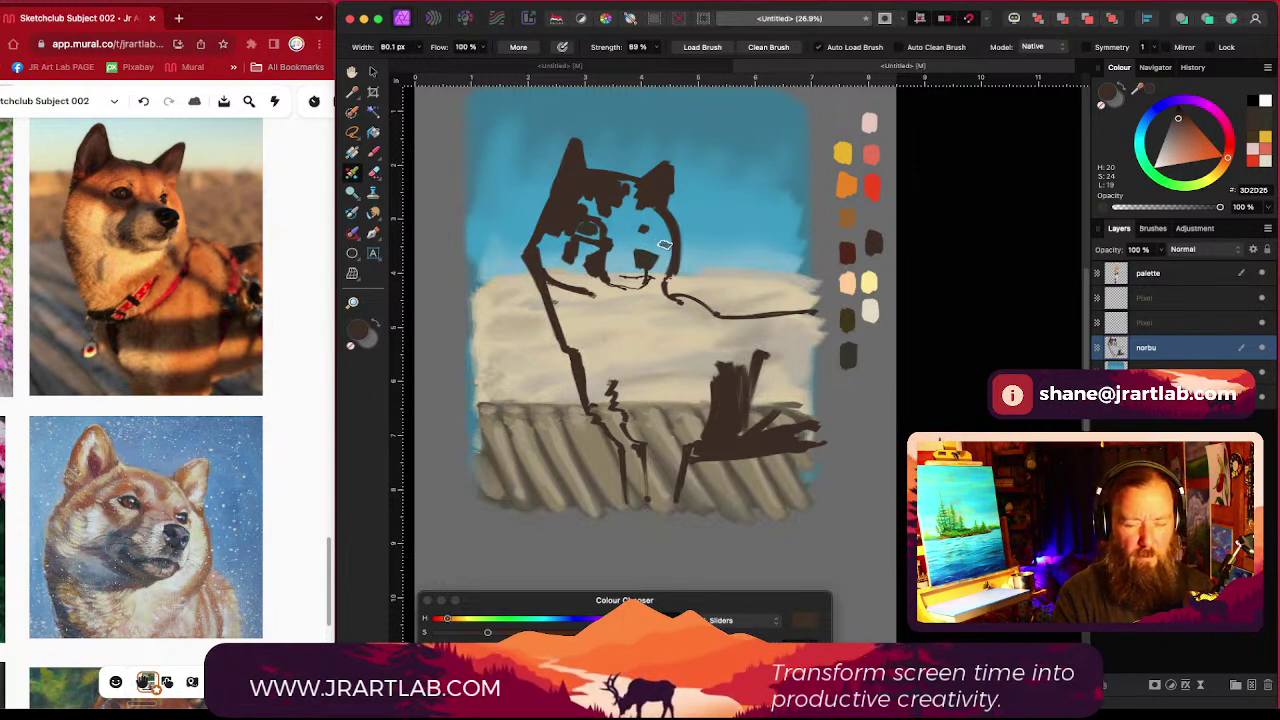
Step: Set the brush width to 35.5 px and draw a vertical line closing the dog's rear between the back and belly lines
{"action": "left_click_drag", "start_coordinate": [665, 245], "coordinate": [657, 234]}
{"action": "key", "text": "["}
{"action": "key", "text": "["}
{"action": "key", "text": "["}
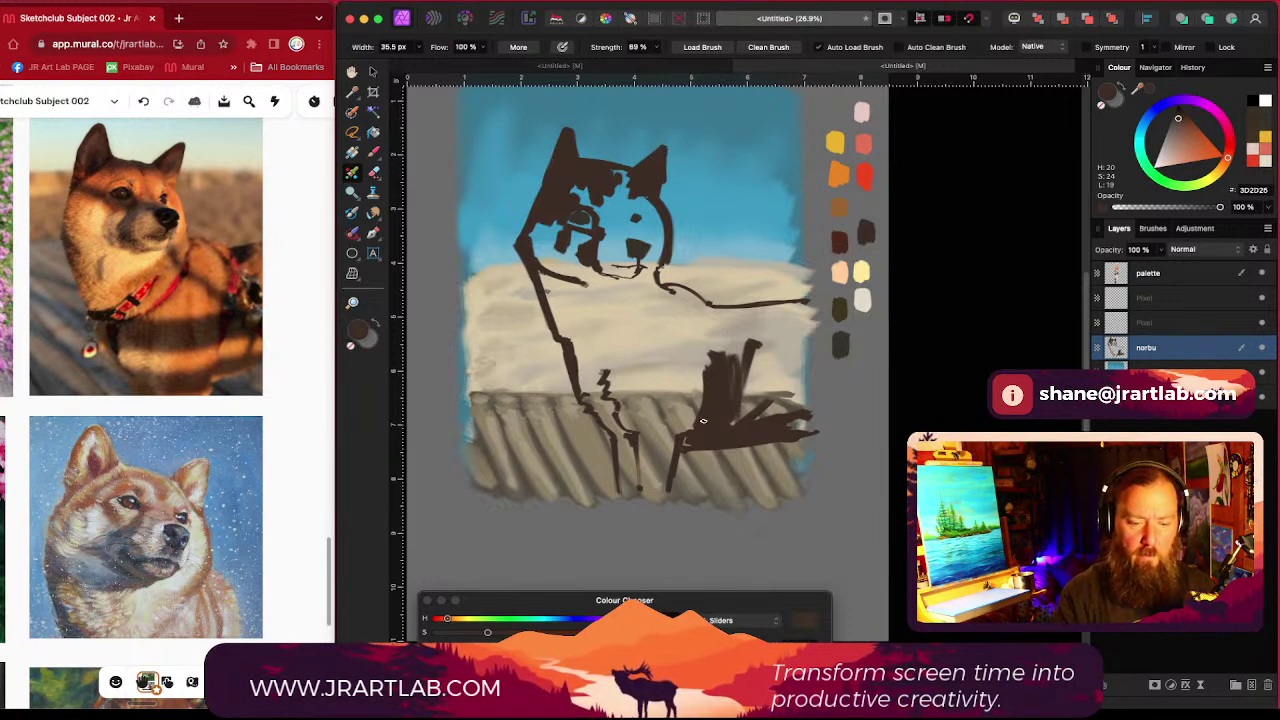
{"action": "left_click_drag", "start_coordinate": [809, 300], "coordinate": [803, 419]}
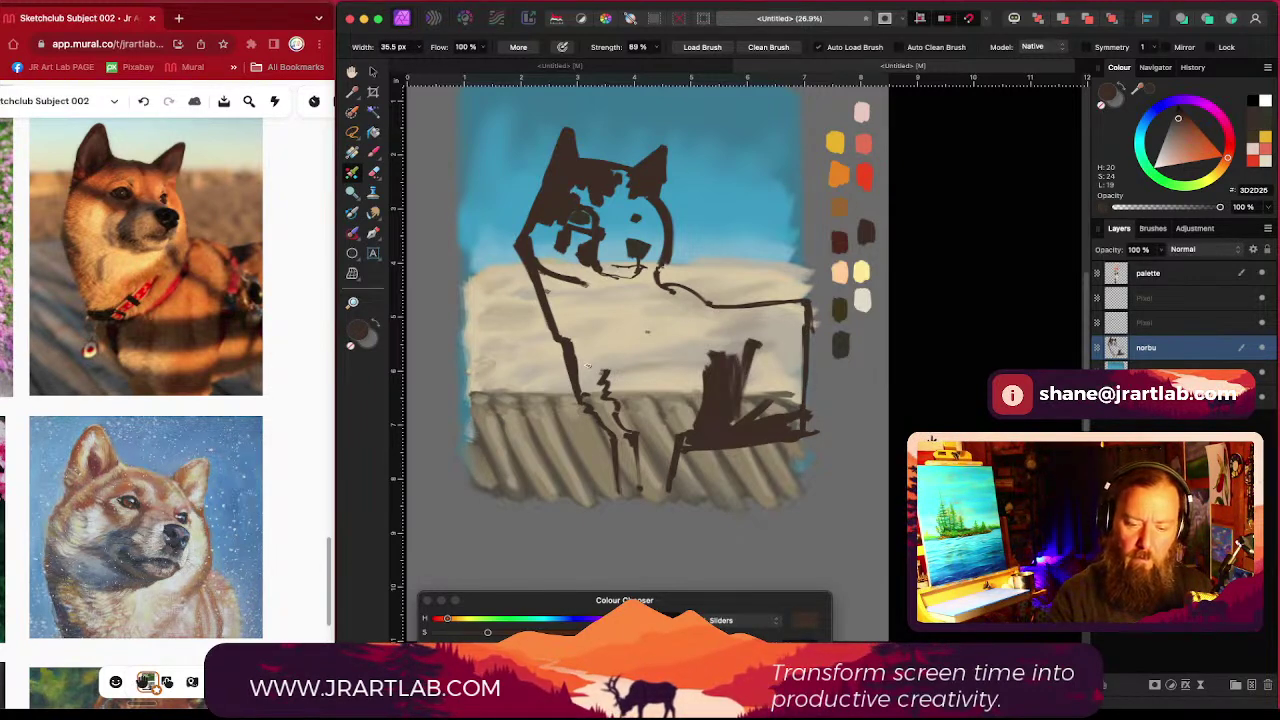
Step: Draw an arched shoulder outline over the front leg and extend the jagged chest fur line upward
{"action": "mouse_move", "coordinate": [571, 352]}
{"action": "left_mouse_down"}
{"action": "mouse_move", "coordinate": [584, 319]}
{"action": "mouse_move", "coordinate": [621, 307]}
{"action": "mouse_move", "coordinate": [662, 339]}
{"action": "mouse_move", "coordinate": [678, 391]}
{"action": "mouse_move", "coordinate": [667, 420]}
{"action": "left_mouse_up"}
{"action": "left_click_drag", "start_coordinate": [658, 334], "coordinate": [676, 432]}
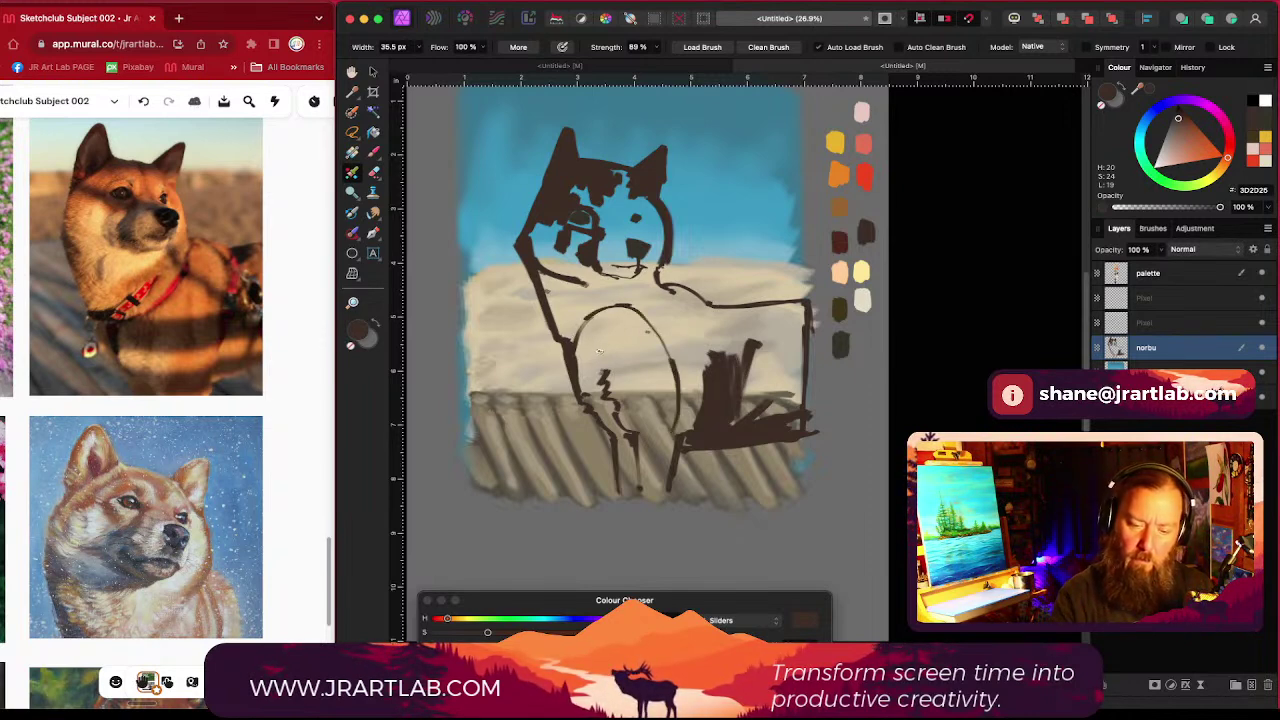
{"action": "left_click_drag", "start_coordinate": [594, 350], "coordinate": [609, 388]}
Step: Draw a straighter back line to the painting's edge and fill the body below it dark brown with a 218.7 px brush
{"action": "left_click_drag", "start_coordinate": [614, 302], "coordinate": [830, 304]}
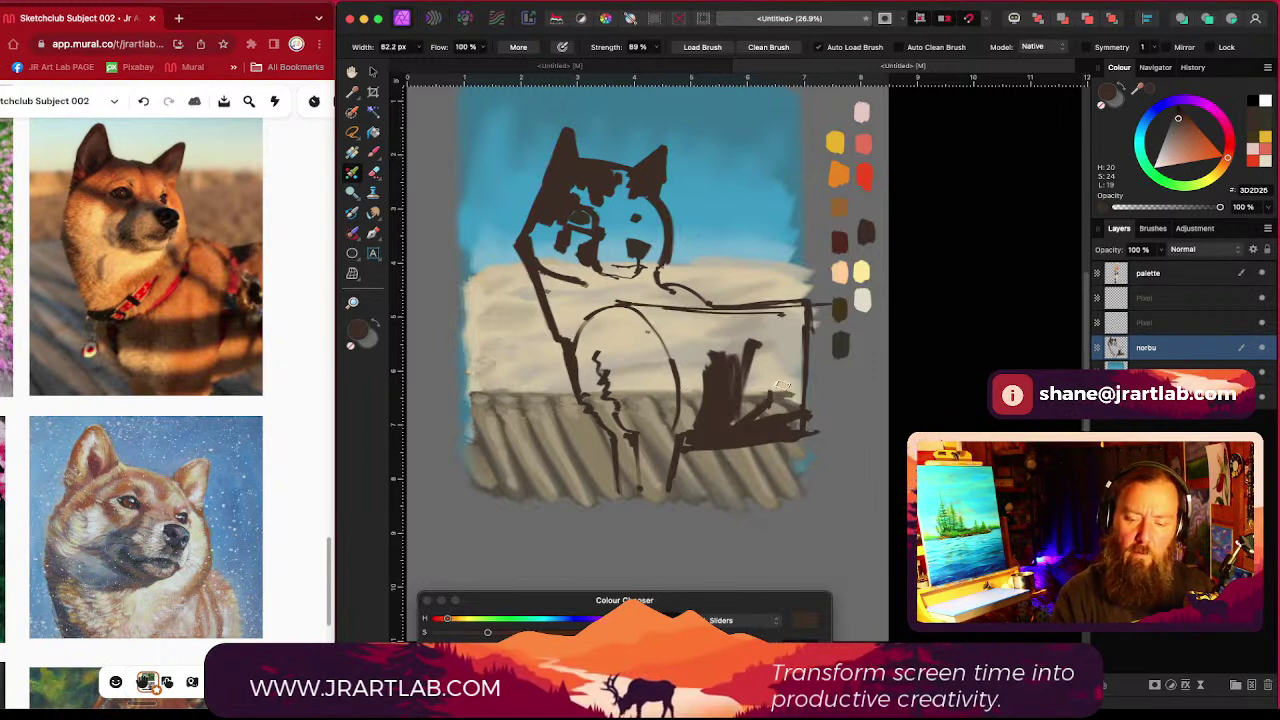
{"action": "mouse_move", "coordinate": [780, 385]}
{"action": "left_mouse_down"}
{"action": "mouse_move", "coordinate": [740, 372]}
{"action": "mouse_move", "coordinate": [685, 385]}
{"action": "mouse_move", "coordinate": [665, 325]}
{"action": "mouse_move", "coordinate": [770, 355]}
{"action": "mouse_move", "coordinate": [780, 378]}
{"action": "mouse_move", "coordinate": [830, 376]}
{"action": "left_mouse_up"}
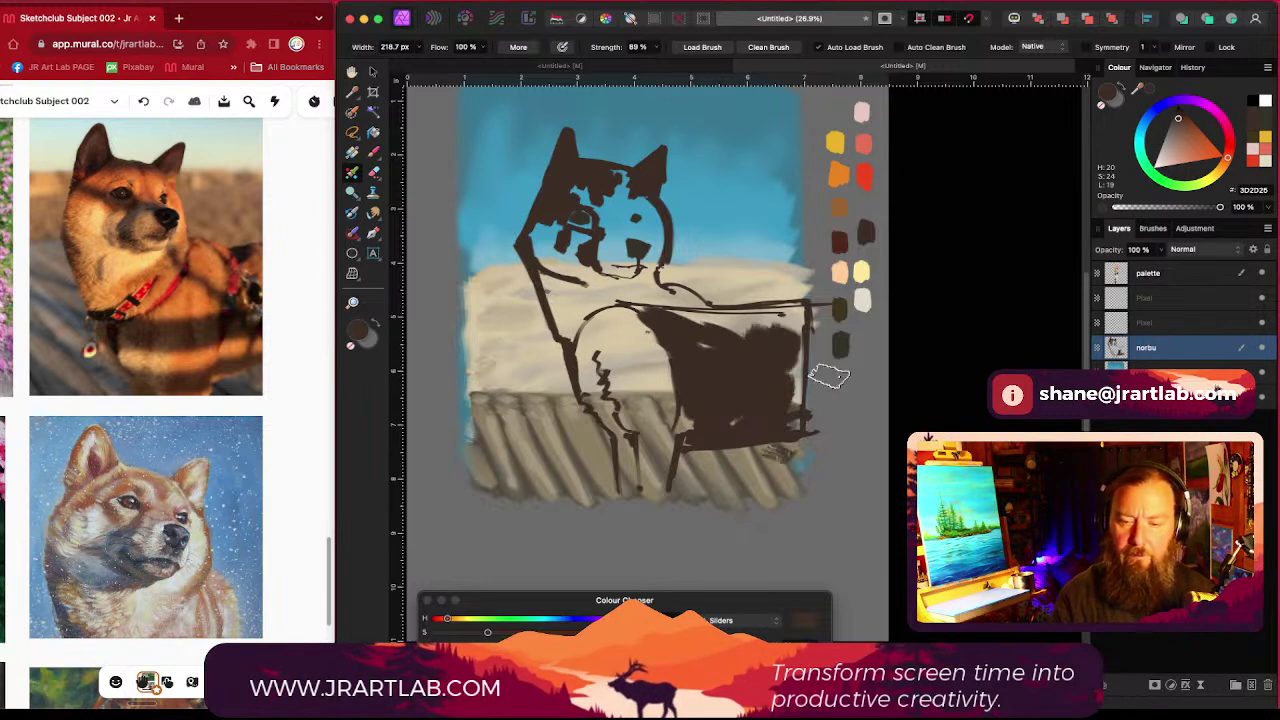
Step: Sample the pale yellow palette swatch and paint light fur along the jagged chest line with a 59.6 px brush
{"action": "left_click", "coordinate": [861, 268], "text": "alt"}
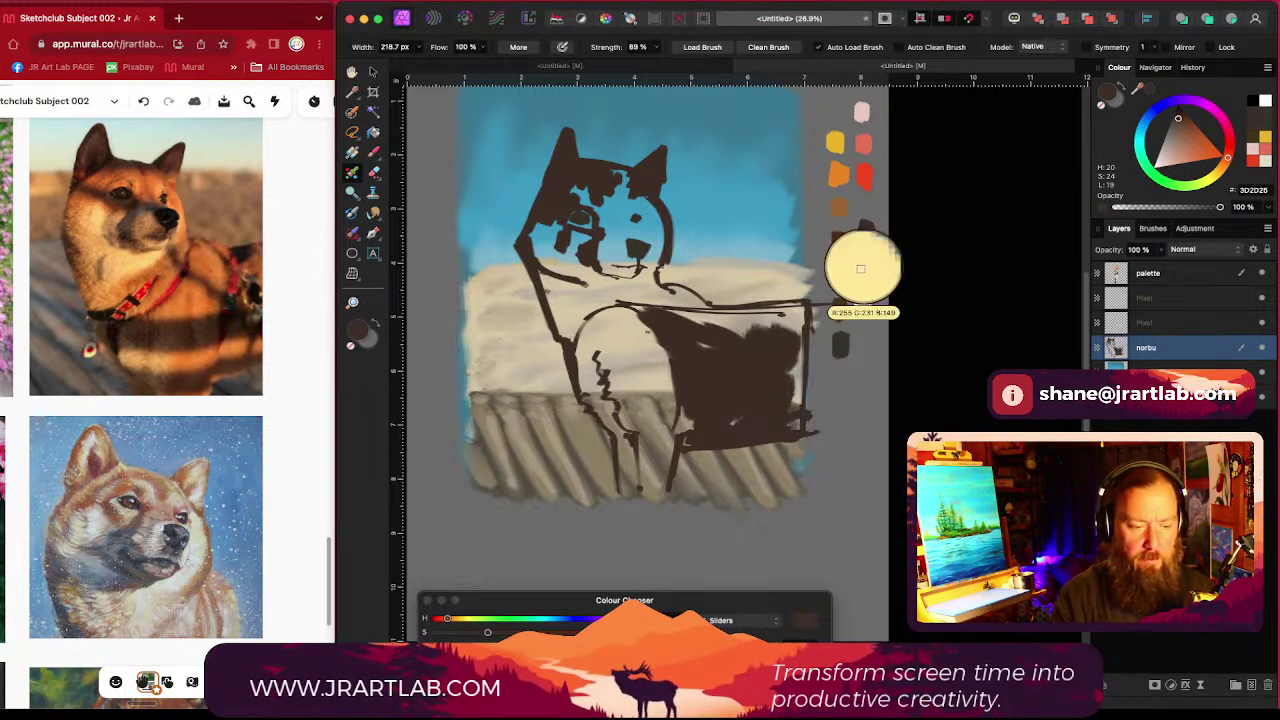
{"action": "key", "text": "["}
{"action": "key", "text": "["}
{"action": "key", "text": "["}
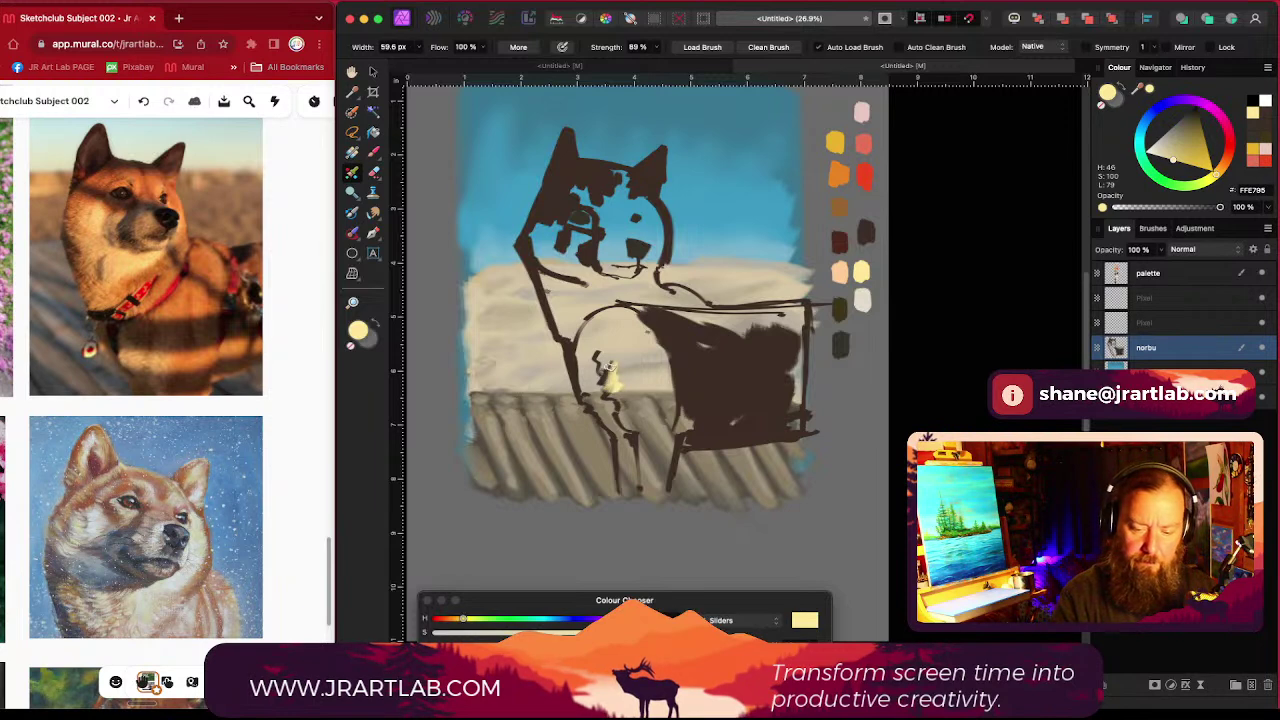
{"action": "left_click_drag", "start_coordinate": [608, 372], "coordinate": [624, 418]}
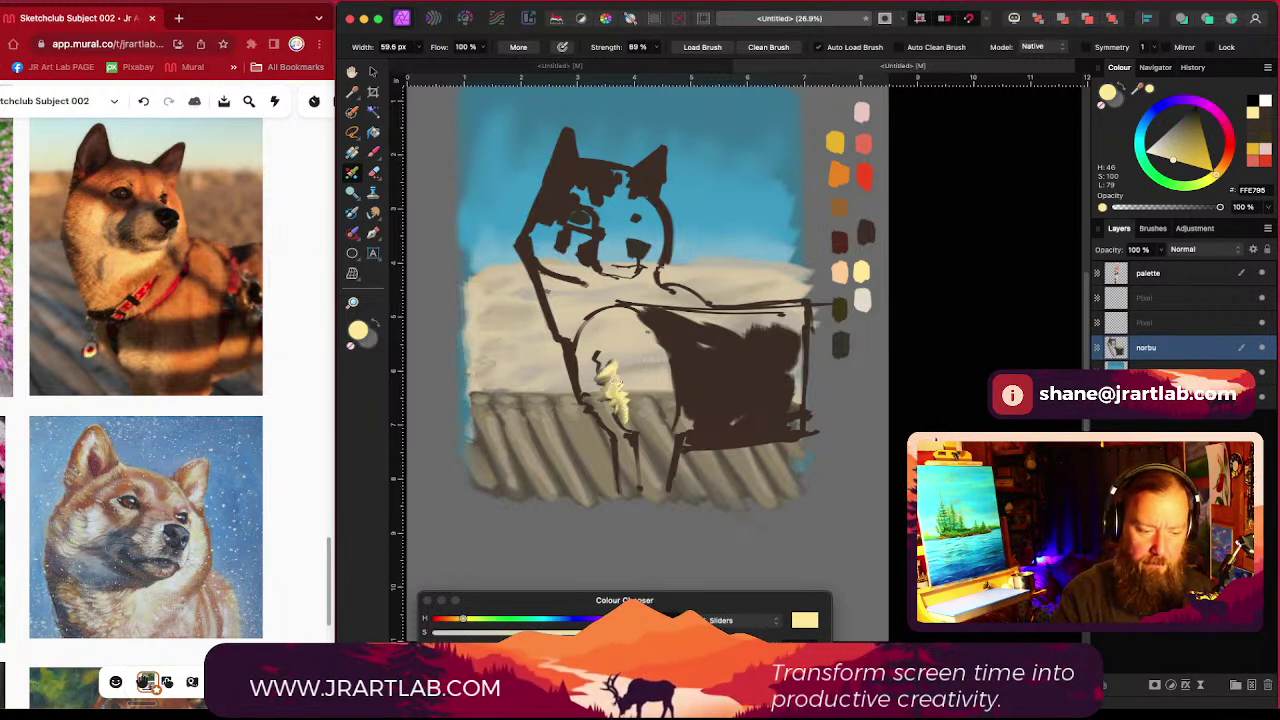
Step: Block in the near cheek in pale yellow and shade the side of the neck with sampled dark brown
{"action": "mouse_move", "coordinate": [584, 278]}
{"action": "left_mouse_down"}
{"action": "mouse_move", "coordinate": [568, 267]}
{"action": "mouse_move", "coordinate": [572, 240]}
{"action": "mouse_move", "coordinate": [595, 262]}
{"action": "mouse_move", "coordinate": [583, 250]}
{"action": "mouse_move", "coordinate": [581, 262]}
{"action": "left_mouse_up"}
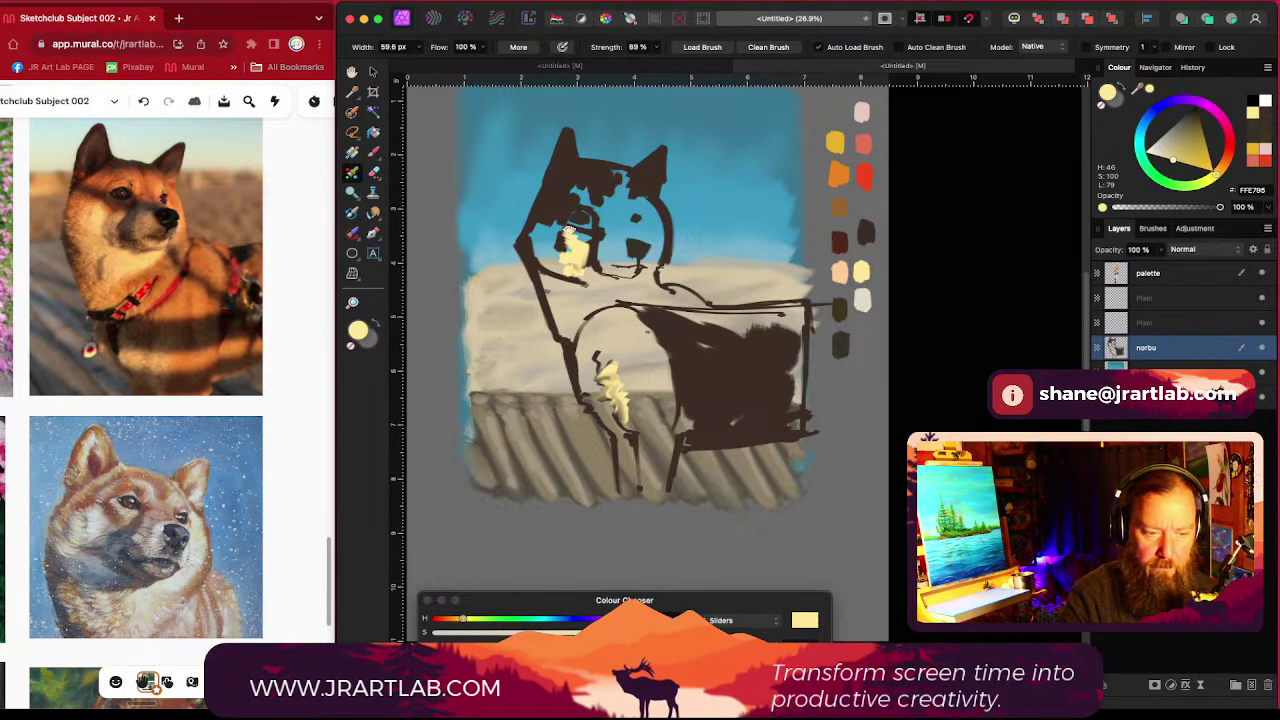
{"action": "mouse_move", "coordinate": [566, 229]}
{"action": "left_mouse_down"}
{"action": "mouse_move", "coordinate": [560, 268]}
{"action": "mouse_move", "coordinate": [554, 217]}
{"action": "mouse_move", "coordinate": [577, 215]}
{"action": "mouse_move", "coordinate": [561, 190]}
{"action": "mouse_move", "coordinate": [536, 256]}
{"action": "mouse_move", "coordinate": [566, 273]}
{"action": "mouse_move", "coordinate": [553, 274]}
{"action": "mouse_move", "coordinate": [562, 289]}
{"action": "mouse_move", "coordinate": [548, 272]}
{"action": "mouse_move", "coordinate": [566, 334]}
{"action": "mouse_move", "coordinate": [578, 285]}
{"action": "left_mouse_up"}
{"action": "left_click", "coordinate": [553, 207], "text": "alt"}
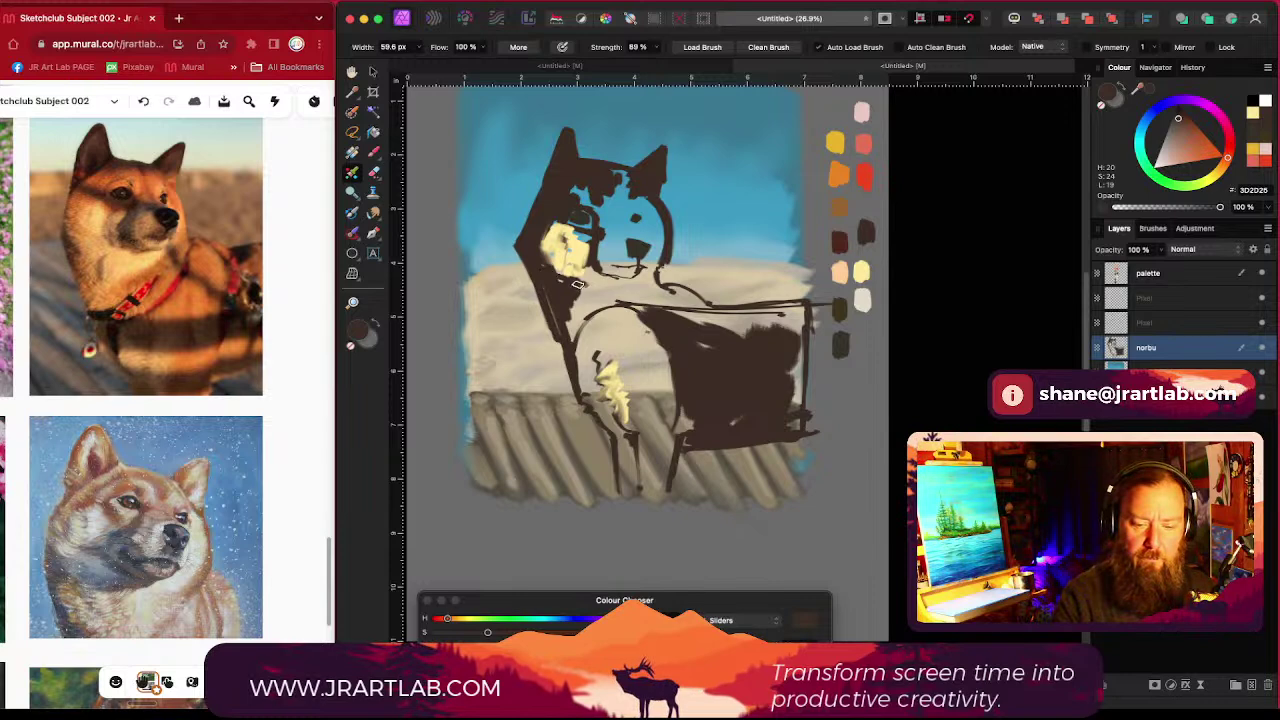
Step: Sample the orange palette swatch and paint orange fur across the forehead above the near eye, reducing the brush to 36.6 px
{"action": "left_click", "coordinate": [840, 176], "text": "alt"}
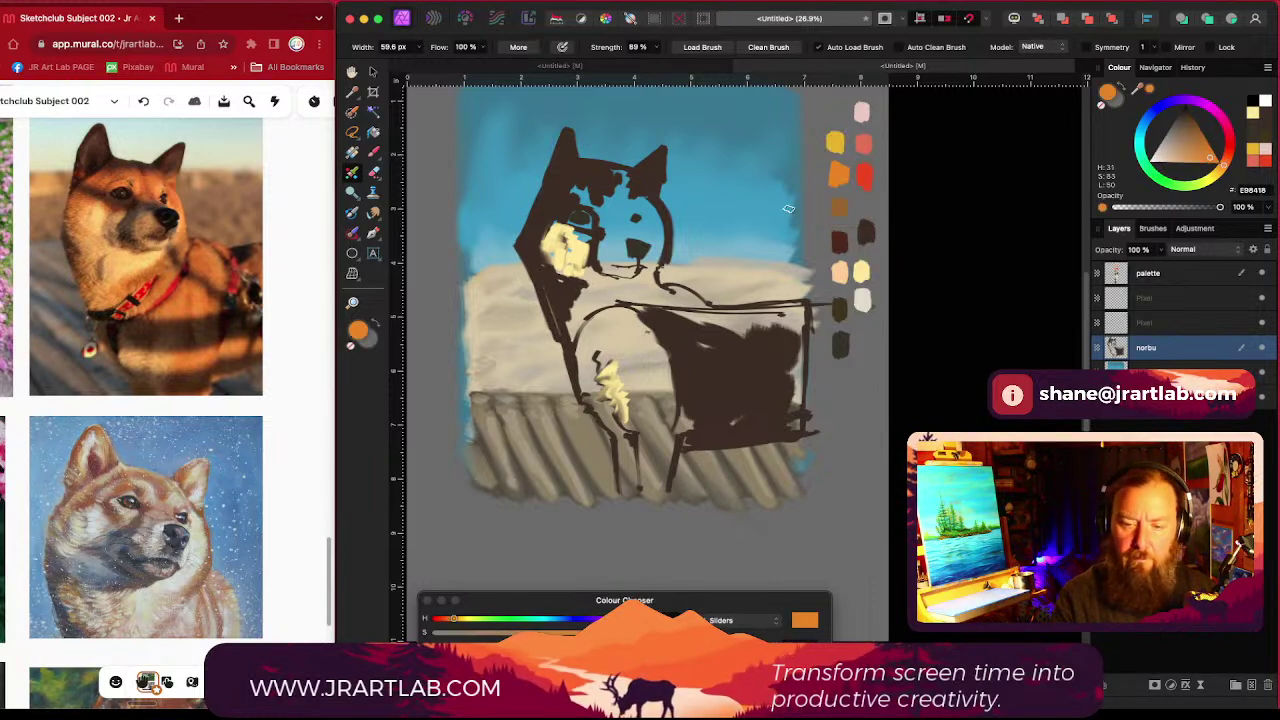
{"action": "mouse_move", "coordinate": [610, 210]}
{"action": "left_mouse_down"}
{"action": "mouse_move", "coordinate": [575, 186]}
{"action": "mouse_move", "coordinate": [563, 194]}
{"action": "mouse_move", "coordinate": [613, 178]}
{"action": "mouse_move", "coordinate": [583, 187]}
{"action": "mouse_move", "coordinate": [619, 200]}
{"action": "left_mouse_up"}
{"action": "key", "text": "bracketleft"}
{"action": "key", "text": "bracketleft"}
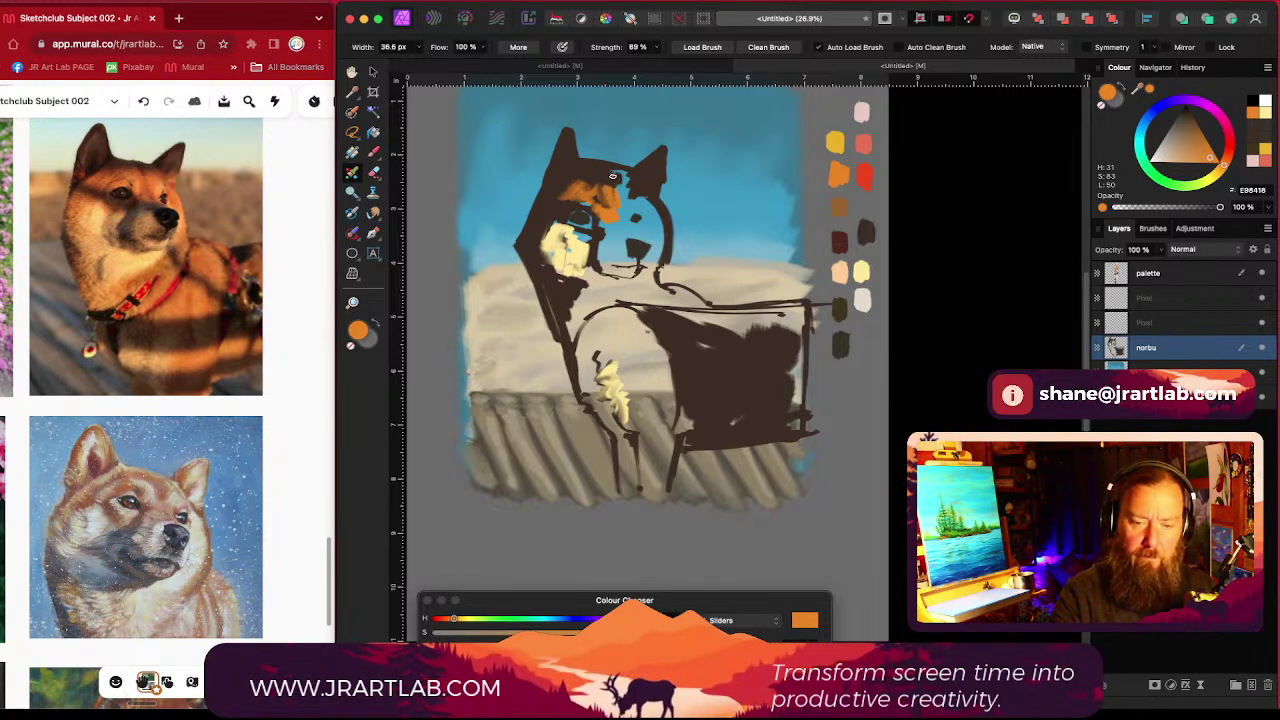
Step: Touch up the brow with sampled dark brown at 31.1 px and paint the far side of the face in sampled orange
{"action": "left_click", "coordinate": [590, 207], "text": "alt"}
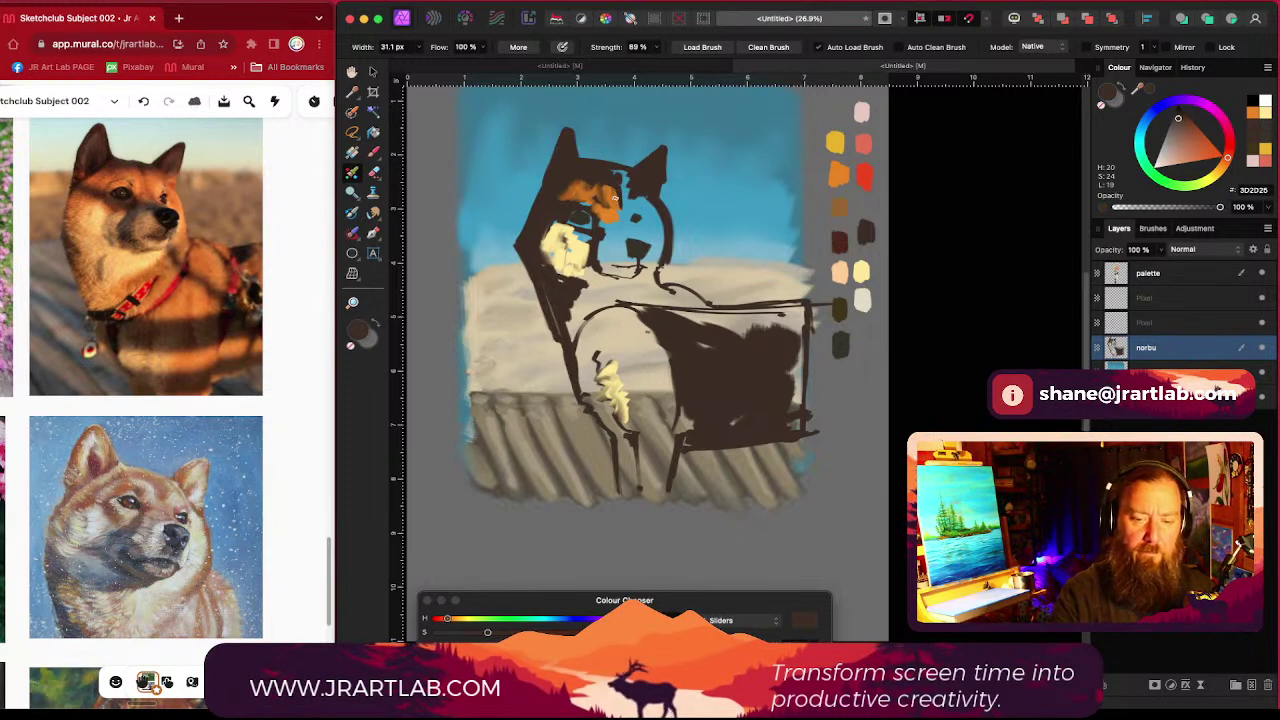
{"action": "left_click", "coordinate": [614, 202], "text": "alt"}
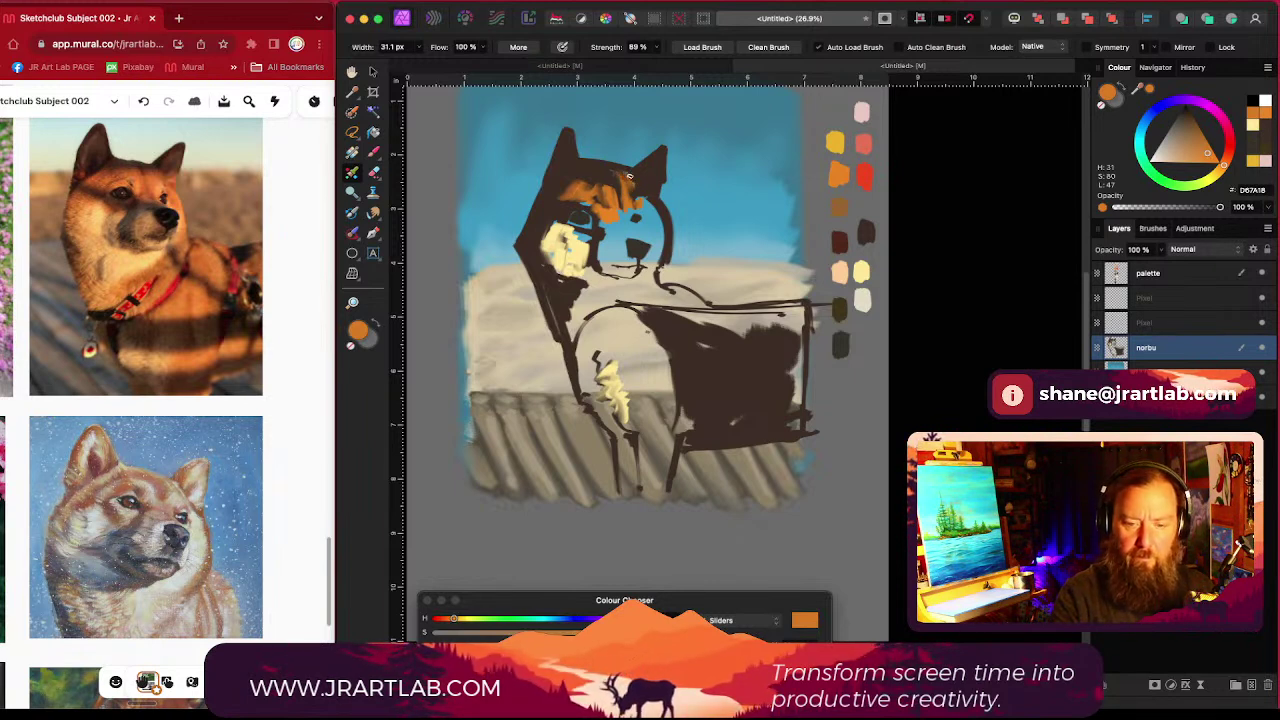
{"action": "mouse_move", "coordinate": [630, 174]}
{"action": "left_mouse_down"}
{"action": "mouse_move", "coordinate": [665, 248]}
{"action": "mouse_move", "coordinate": [630, 228]}
{"action": "mouse_move", "coordinate": [621, 213]}
{"action": "mouse_move", "coordinate": [633, 205]}
{"action": "mouse_move", "coordinate": [634, 228]}
{"action": "mouse_move", "coordinate": [680, 226]}
{"action": "mouse_move", "coordinate": [645, 235]}
{"action": "mouse_move", "coordinate": [645, 217]}
{"action": "mouse_move", "coordinate": [656, 268]}
{"action": "left_mouse_up"}
Step: Enlarge the brush to 82.7 px, sample the cheek's pale yellow and block in the muzzle beside the nose
{"action": "key", "text": "bracketright"}
{"action": "key", "text": "bracketright"}
{"action": "key", "text": "bracketright"}
{"action": "key", "text": "bracketright"}
{"action": "key", "text": "bracketright"}
{"action": "key", "text": "bracketright"}
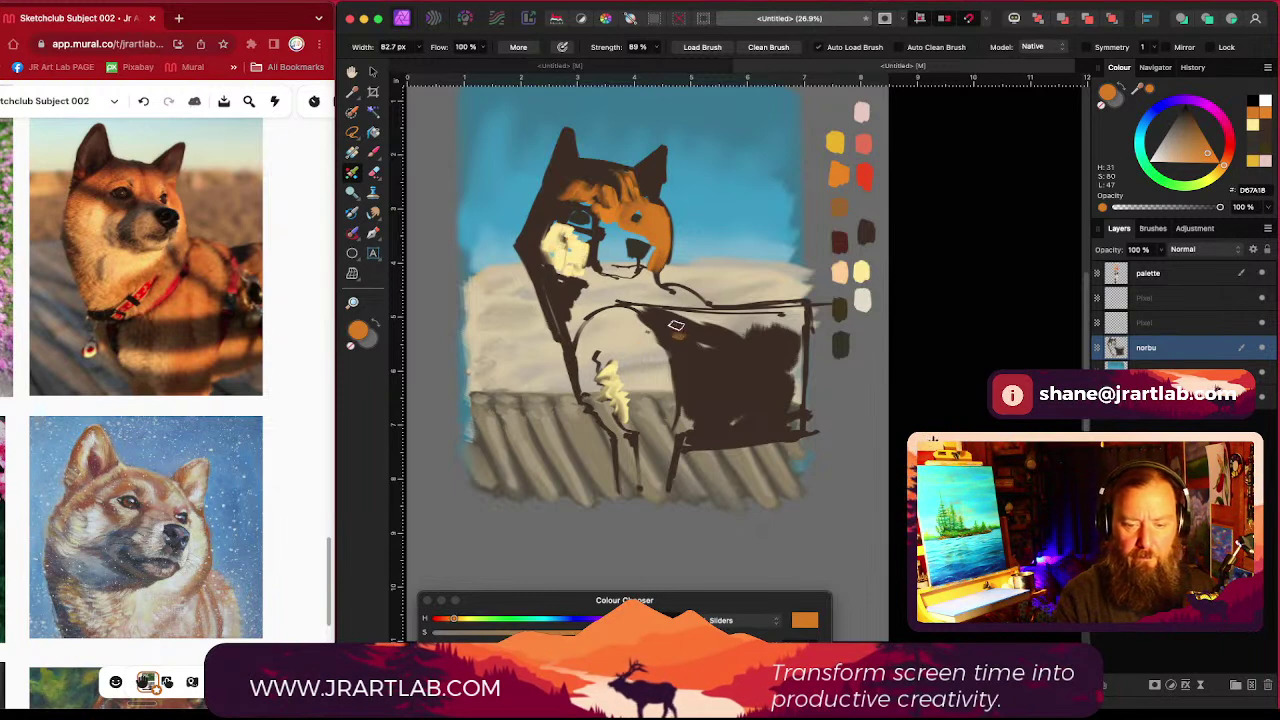
{"action": "left_click", "coordinate": [578, 246], "text": "alt"}
{"action": "mouse_move", "coordinate": [618, 240]}
{"action": "left_mouse_down"}
{"action": "mouse_move", "coordinate": [612, 252]}
{"action": "mouse_move", "coordinate": [628, 236]}
{"action": "left_mouse_up"}
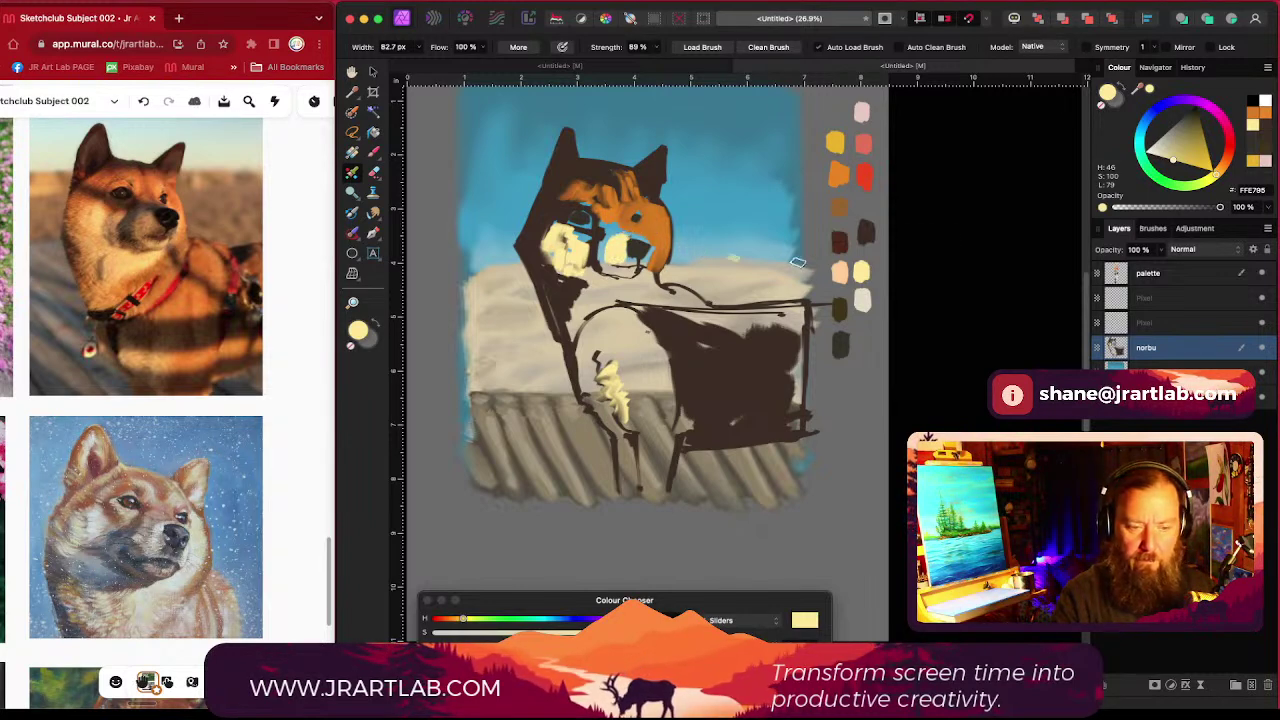
Step: Paint around the nose and mouth in muted cream DDD1A7, reducing the brush to 36.7 px, and finish the muzzle with sampled yellow F9E597
{"action": "left_click", "coordinate": [1167, 152]}
{"action": "left_click_drag", "start_coordinate": [1167, 152], "coordinate": [1166, 149]}
{"action": "left_click_drag", "start_coordinate": [620, 234], "coordinate": [642, 240]}
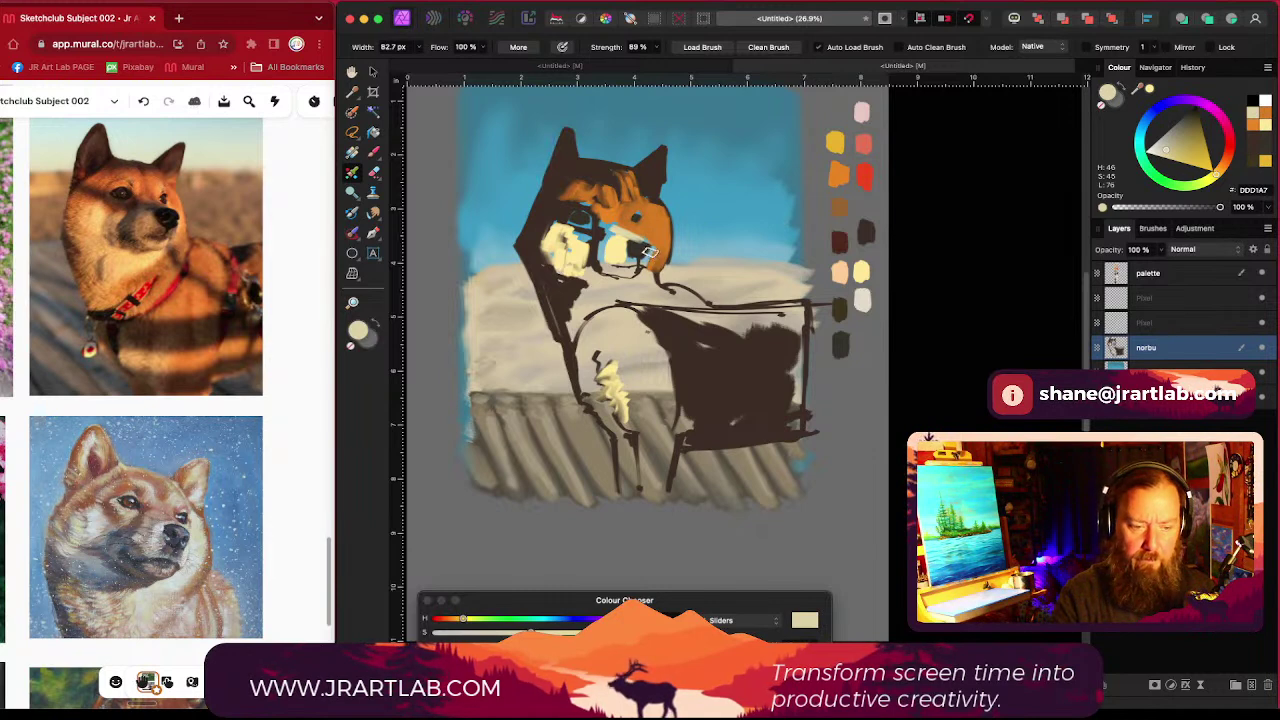
{"action": "key", "text": "bracketleft"}
{"action": "key", "text": "bracketleft"}
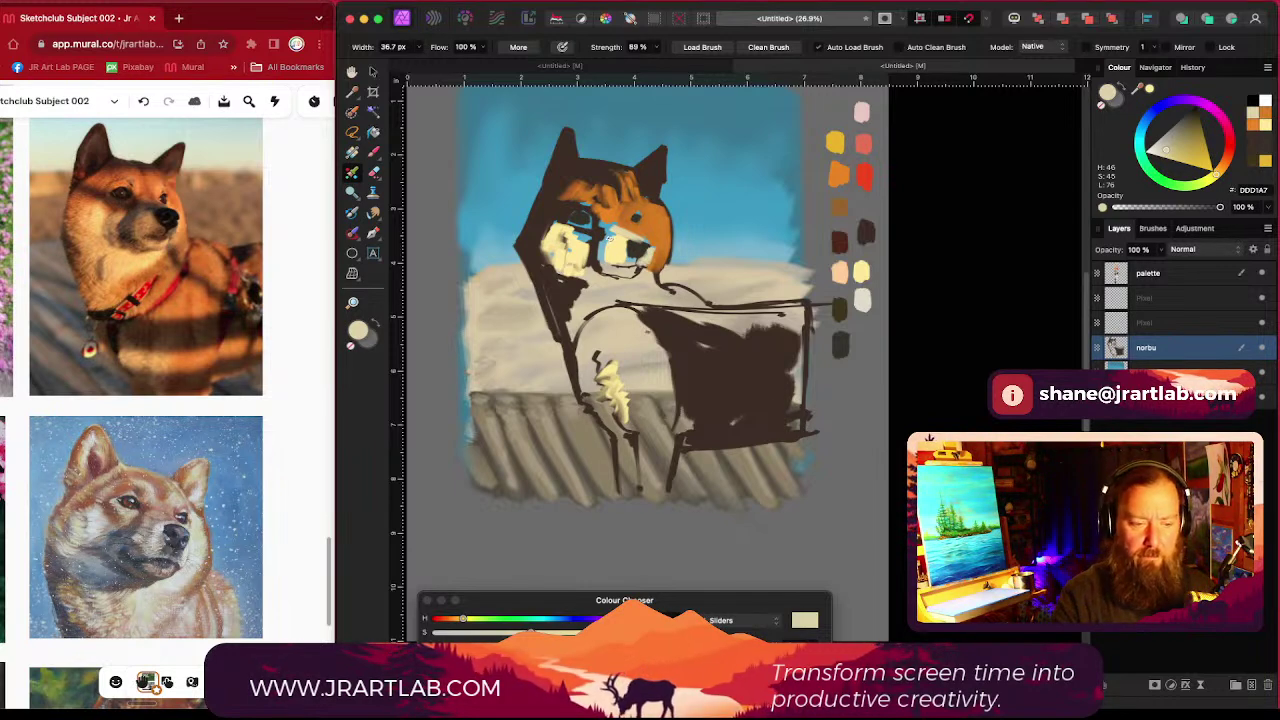
{"action": "left_click", "coordinate": [609, 238], "text": "alt"}
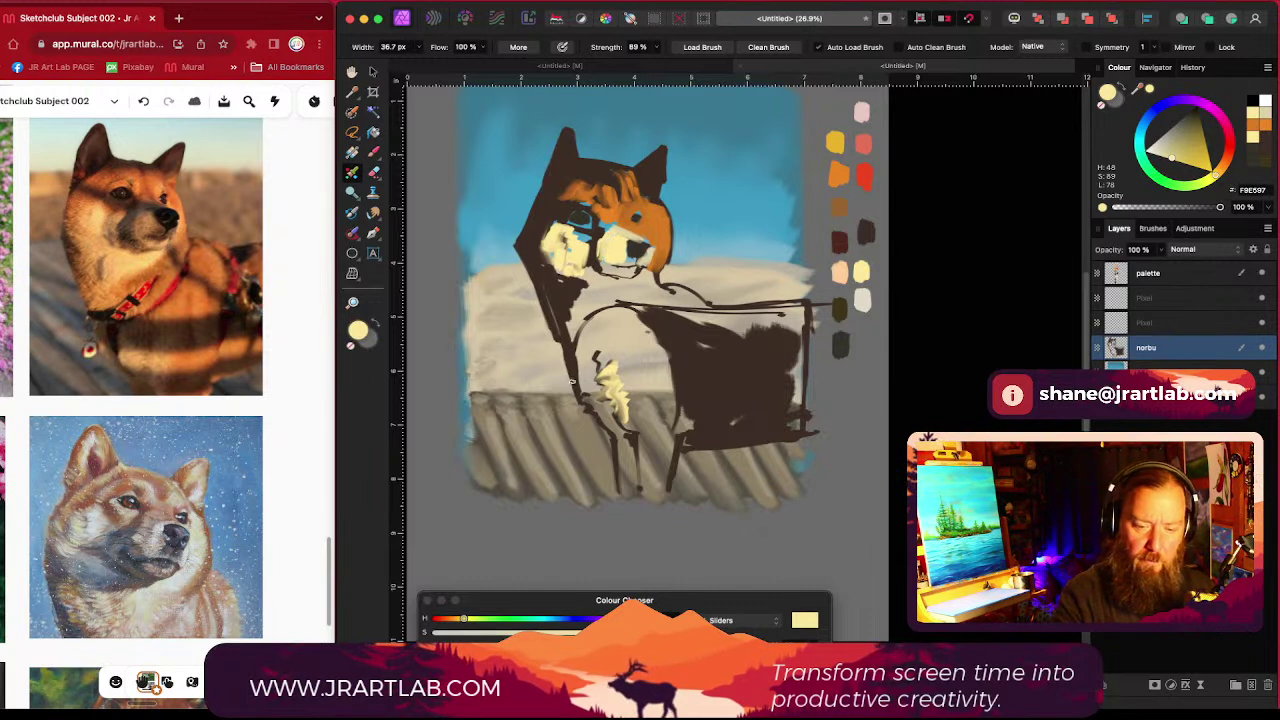
Step: Sample the cheek's pale yellow FFE795 and fill the throat fur below the jaw with a 64.2 px brush
{"action": "left_click", "coordinate": [593, 300], "text": "alt"}
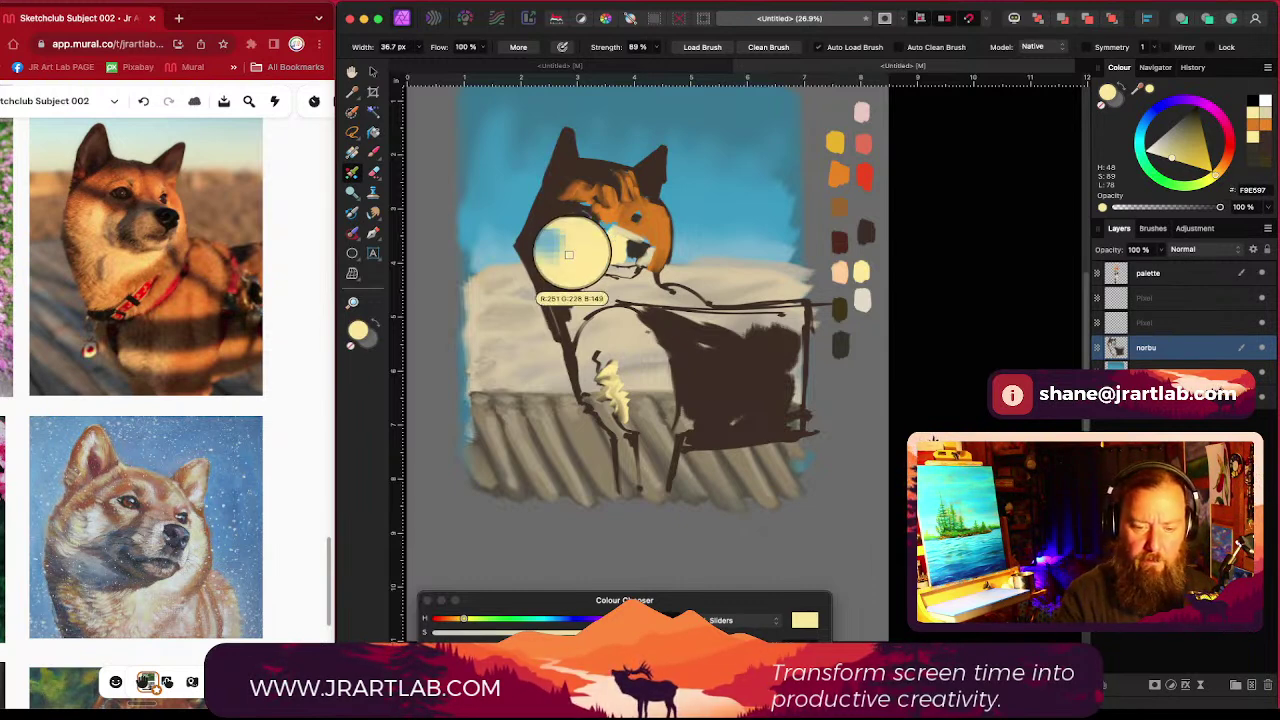
{"action": "key", "text": "bracketright"}
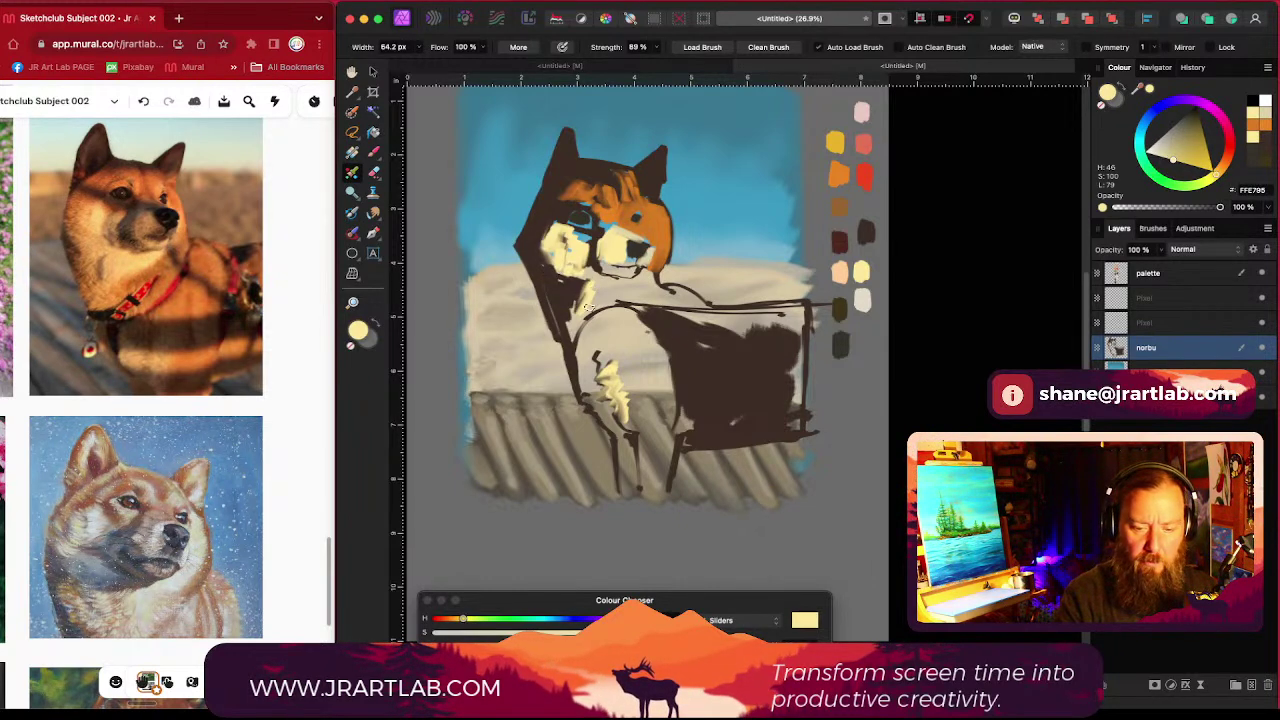
{"action": "key", "text": "bracketright"}
{"action": "mouse_move", "coordinate": [607, 287]}
{"action": "left_mouse_down"}
{"action": "mouse_move", "coordinate": [601, 306]}
{"action": "mouse_move", "coordinate": [631, 287]}
{"action": "mouse_move", "coordinate": [570, 332]}
{"action": "mouse_move", "coordinate": [628, 288]}
{"action": "left_mouse_up"}
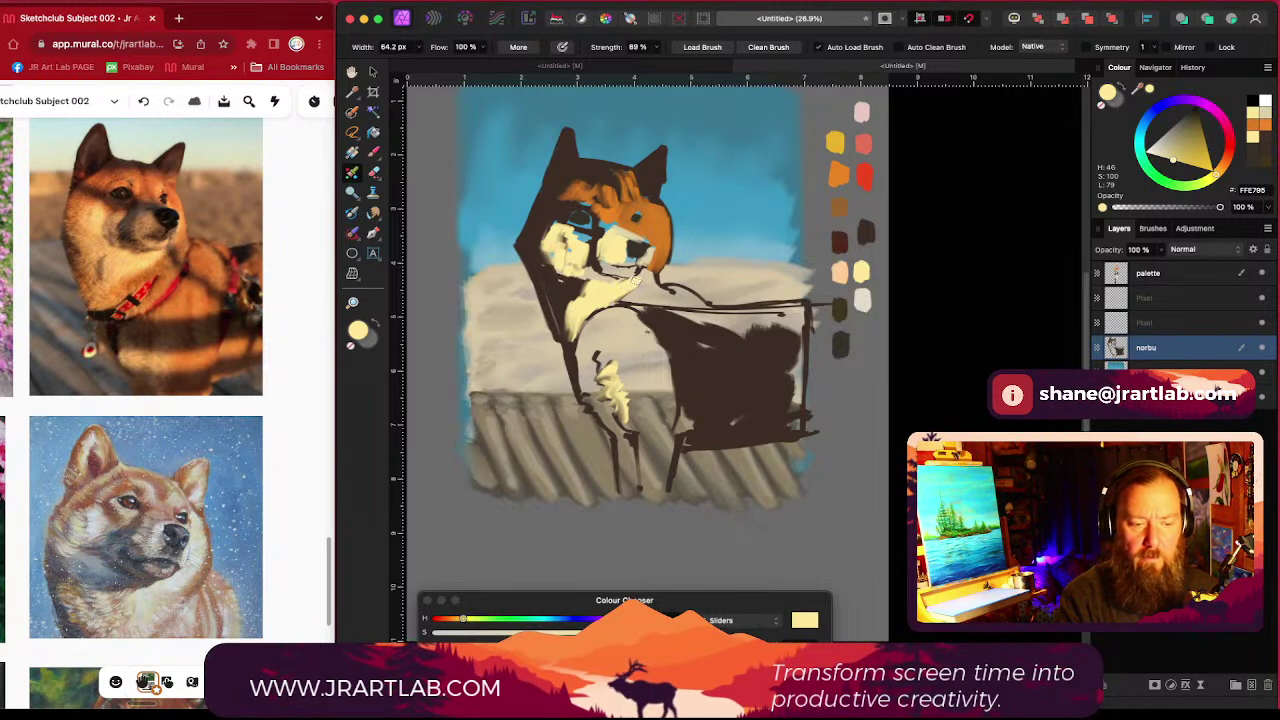
Step: Block in the lower chest and front legs in pale yellow, starting with a 24.2 px brush and enlarging it to 56 px
{"action": "key", "text": "bracketleft"}
{"action": "key", "text": "bracketleft"}
{"action": "key", "text": "bracketleft"}
{"action": "key", "text": "bracketleft"}
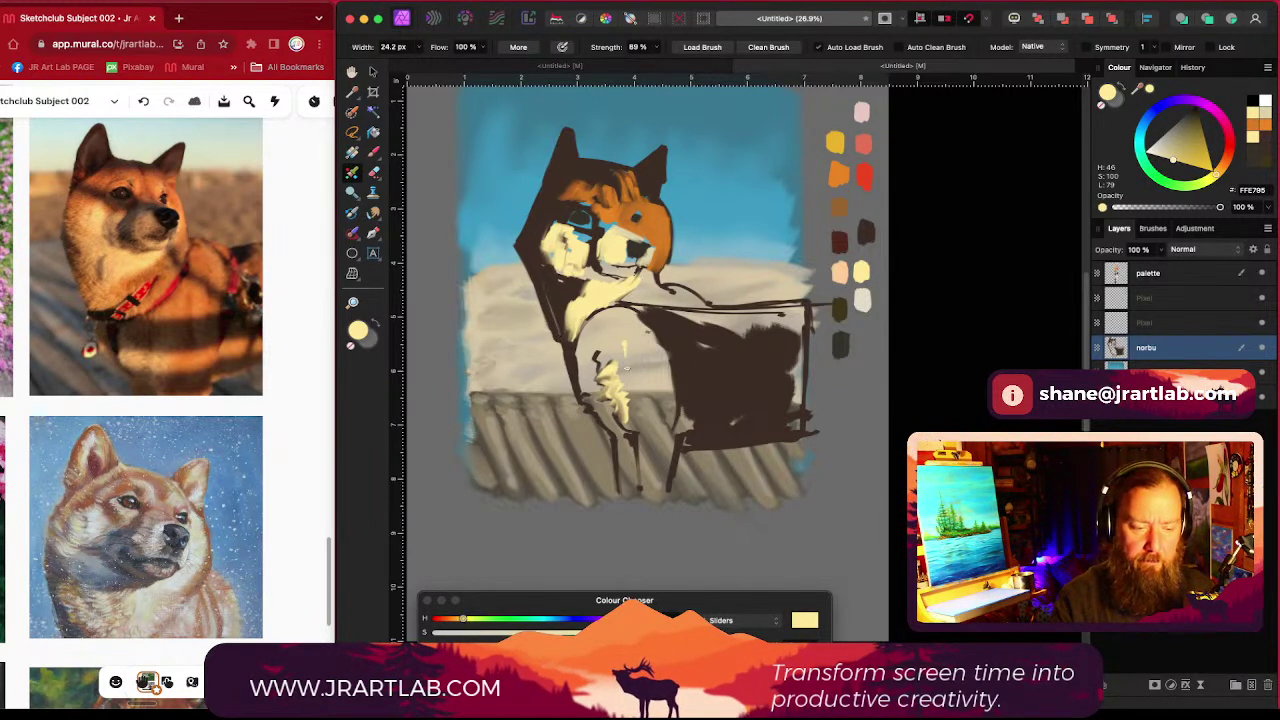
{"action": "key", "text": "bracketright"}
{"action": "key", "text": "bracketright"}
{"action": "mouse_move", "coordinate": [624, 372]}
{"action": "left_mouse_down"}
{"action": "mouse_move", "coordinate": [632, 423]}
{"action": "mouse_move", "coordinate": [590, 372]}
{"action": "left_mouse_up"}
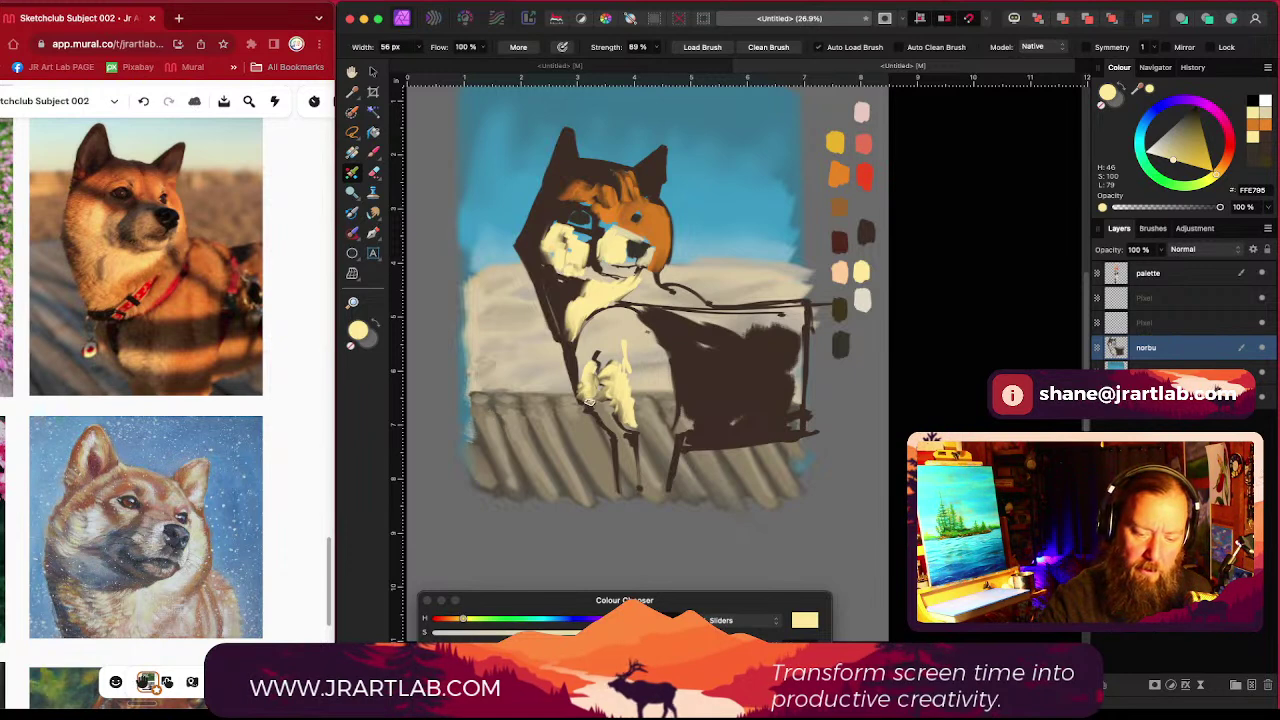
{"action": "mouse_move", "coordinate": [600, 408]}
{"action": "left_mouse_down"}
{"action": "mouse_move", "coordinate": [645, 442]}
{"action": "mouse_move", "coordinate": [644, 455]}
{"action": "mouse_move", "coordinate": [636, 424]}
{"action": "mouse_move", "coordinate": [646, 455]}
{"action": "mouse_move", "coordinate": [619, 435]}
{"action": "mouse_move", "coordinate": [638, 500]}
{"action": "left_mouse_up"}
Step: Shade the front legs and lower chest with tan C3B174 and the warmer tan C39E74
{"action": "left_click_drag", "start_coordinate": [1183, 165], "coordinate": [1177, 147]}
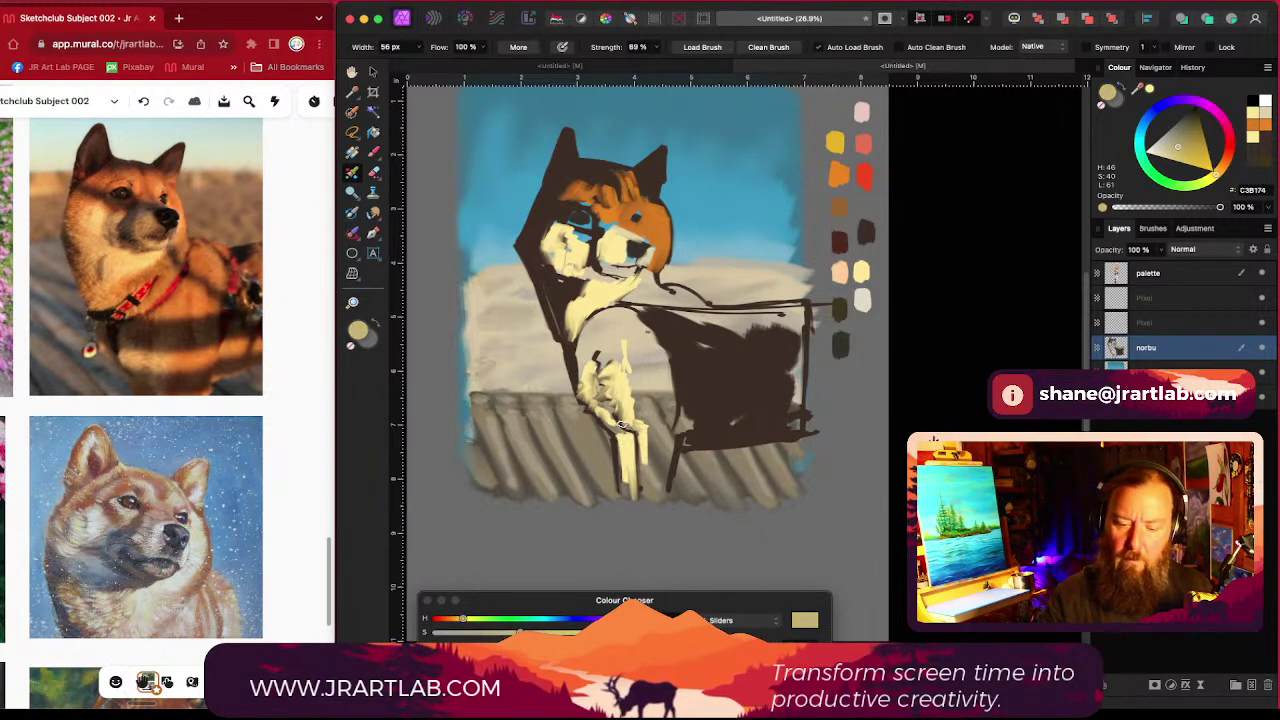
{"action": "mouse_move", "coordinate": [643, 452]}
{"action": "left_mouse_down"}
{"action": "mouse_move", "coordinate": [646, 434]}
{"action": "mouse_move", "coordinate": [647, 450]}
{"action": "mouse_move", "coordinate": [622, 449]}
{"action": "left_mouse_up"}
{"action": "left_click_drag", "start_coordinate": [1216, 175], "coordinate": [1224, 166]}
{"action": "mouse_move", "coordinate": [642, 440]}
{"action": "left_mouse_down"}
{"action": "mouse_move", "coordinate": [650, 478]}
{"action": "mouse_move", "coordinate": [630, 446]}
{"action": "mouse_move", "coordinate": [634, 460]}
{"action": "left_mouse_up"}
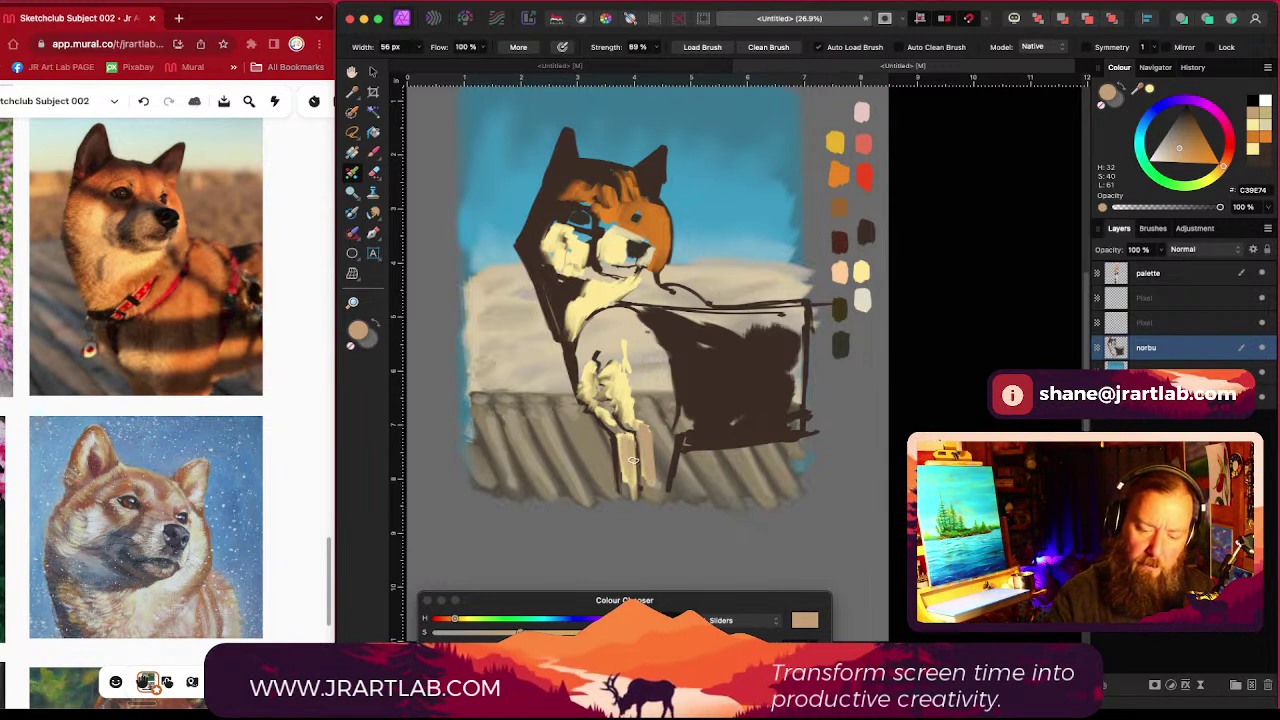
{"action": "mouse_move", "coordinate": [607, 412]}
{"action": "left_mouse_down"}
{"action": "mouse_move", "coordinate": [591, 374]}
{"action": "mouse_move", "coordinate": [620, 365]}
{"action": "mouse_move", "coordinate": [606, 372]}
{"action": "mouse_move", "coordinate": [622, 376]}
{"action": "mouse_move", "coordinate": [633, 418]}
{"action": "left_mouse_up"}
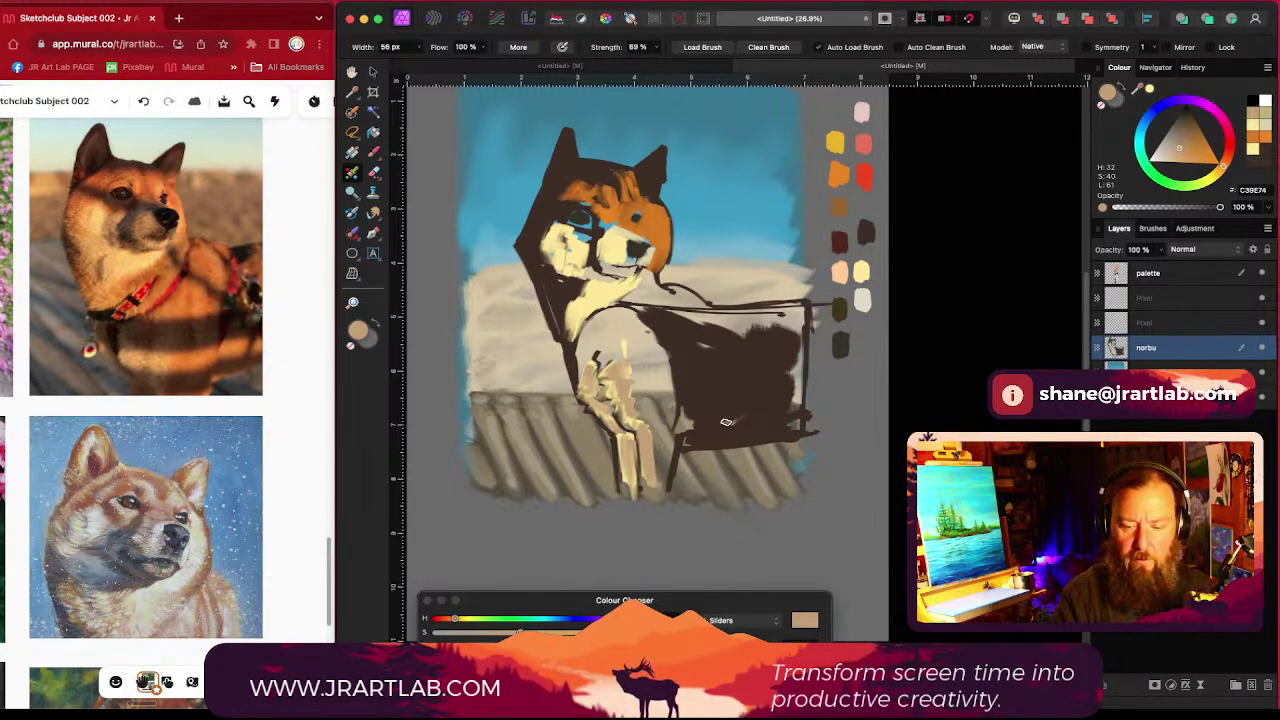
Step: Sample the body's dark brown and fill the shoulder, upper front leg and remaining body gaps, enlarging the brush to 139.2 px
{"action": "left_click", "coordinate": [698, 392], "text": "alt"}
{"action": "mouse_move", "coordinate": [690, 338]}
{"action": "left_mouse_down"}
{"action": "mouse_move", "coordinate": [592, 331]}
{"action": "mouse_move", "coordinate": [583, 350]}
{"action": "mouse_move", "coordinate": [602, 325]}
{"action": "mouse_move", "coordinate": [604, 342]}
{"action": "mouse_move", "coordinate": [617, 330]}
{"action": "mouse_move", "coordinate": [615, 341]}
{"action": "mouse_move", "coordinate": [598, 331]}
{"action": "mouse_move", "coordinate": [633, 331]}
{"action": "mouse_move", "coordinate": [607, 313]}
{"action": "mouse_move", "coordinate": [582, 341]}
{"action": "mouse_move", "coordinate": [626, 345]}
{"action": "mouse_move", "coordinate": [630, 329]}
{"action": "mouse_move", "coordinate": [672, 376]}
{"action": "mouse_move", "coordinate": [640, 348]}
{"action": "mouse_move", "coordinate": [655, 379]}
{"action": "mouse_move", "coordinate": [676, 329]}
{"action": "mouse_move", "coordinate": [715, 417]}
{"action": "left_mouse_up"}
{"action": "key", "text": "bracketright"}
{"action": "key", "text": "bracketright"}
{"action": "key", "text": "bracketright"}
{"action": "key", "text": "bracketright"}
{"action": "scroll", "coordinate": [790, 391], "scroll_direction": "down", "scroll_amount": 3}
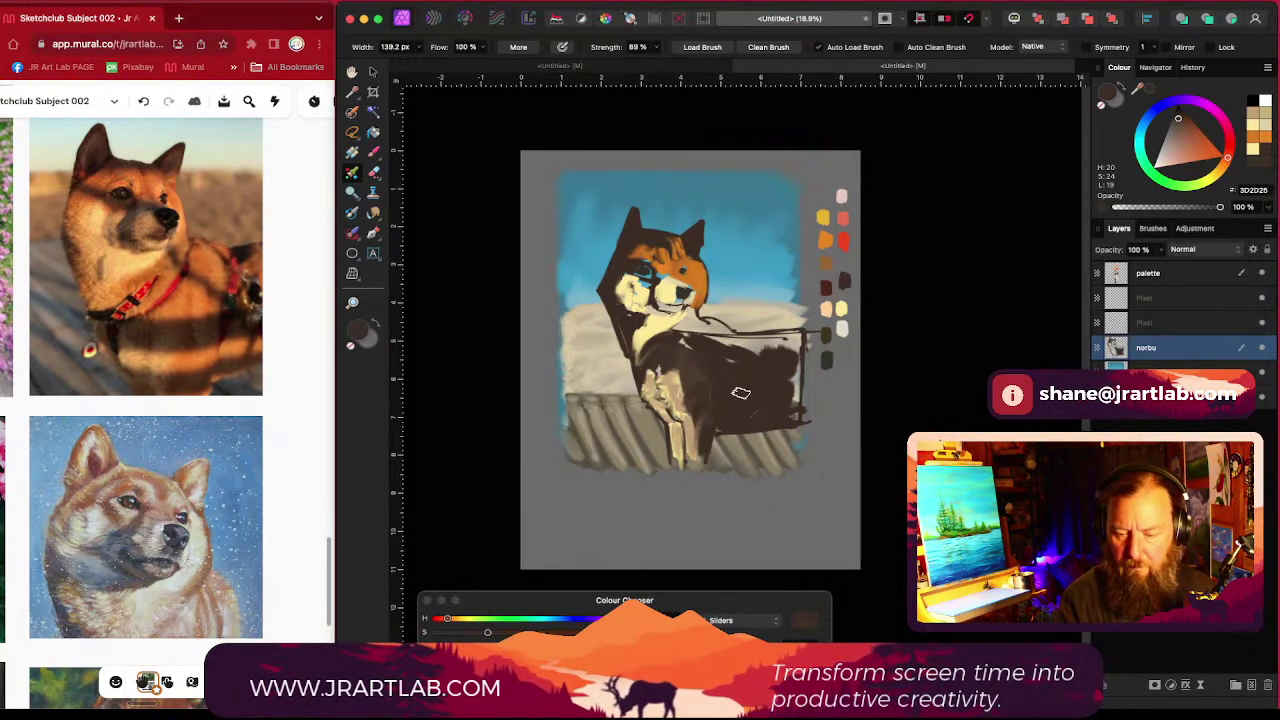
{"action": "mouse_move", "coordinate": [689, 336]}
{"action": "left_mouse_down"}
{"action": "mouse_move", "coordinate": [722, 334]}
{"action": "mouse_move", "coordinate": [697, 320]}
{"action": "mouse_move", "coordinate": [670, 335]}
{"action": "mouse_move", "coordinate": [740, 348]}
{"action": "mouse_move", "coordinate": [686, 342]}
{"action": "mouse_move", "coordinate": [789, 376]}
{"action": "mouse_move", "coordinate": [775, 346]}
{"action": "mouse_move", "coordinate": [792, 340]}
{"action": "mouse_move", "coordinate": [795, 358]}
{"action": "left_mouse_up"}
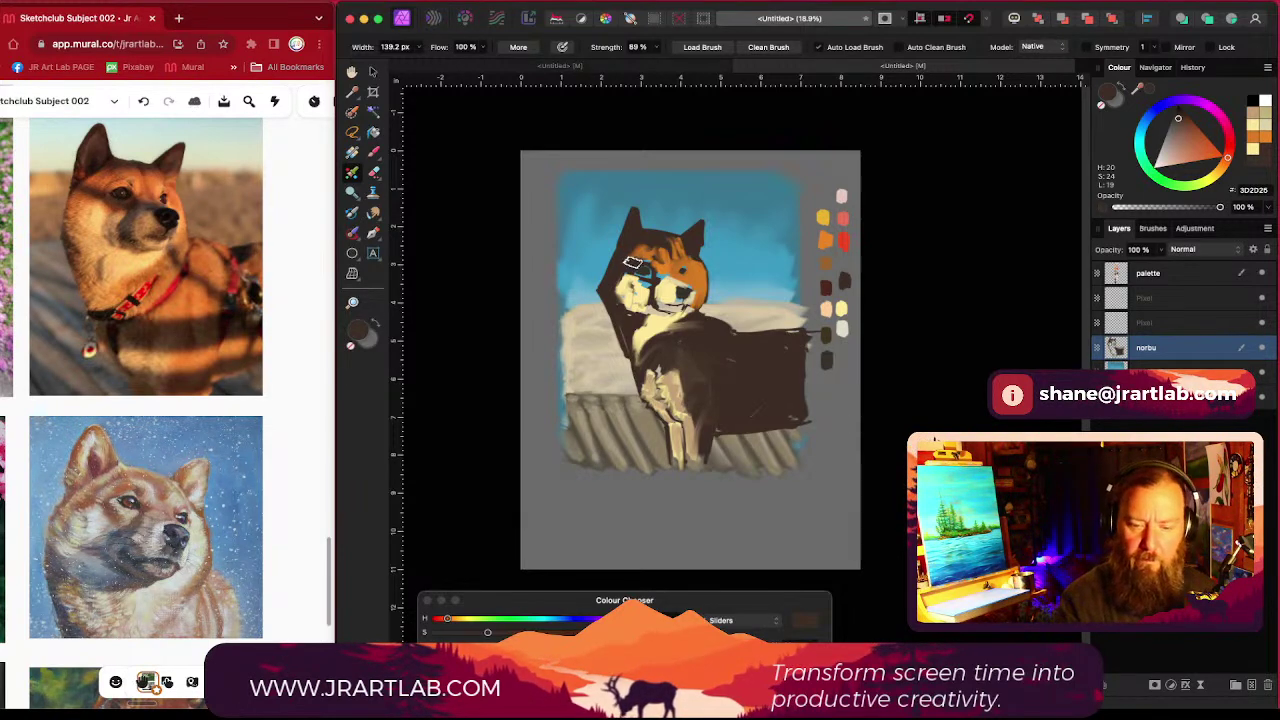
Step: Set the brush width to 61.8 px, round off the back of the neck and cover the blue gaps around the near eye
{"action": "key", "text": "["}
{"action": "key", "text": "["}
{"action": "key", "text": "["}
{"action": "key", "text": "["}
{"action": "key", "text": "["}
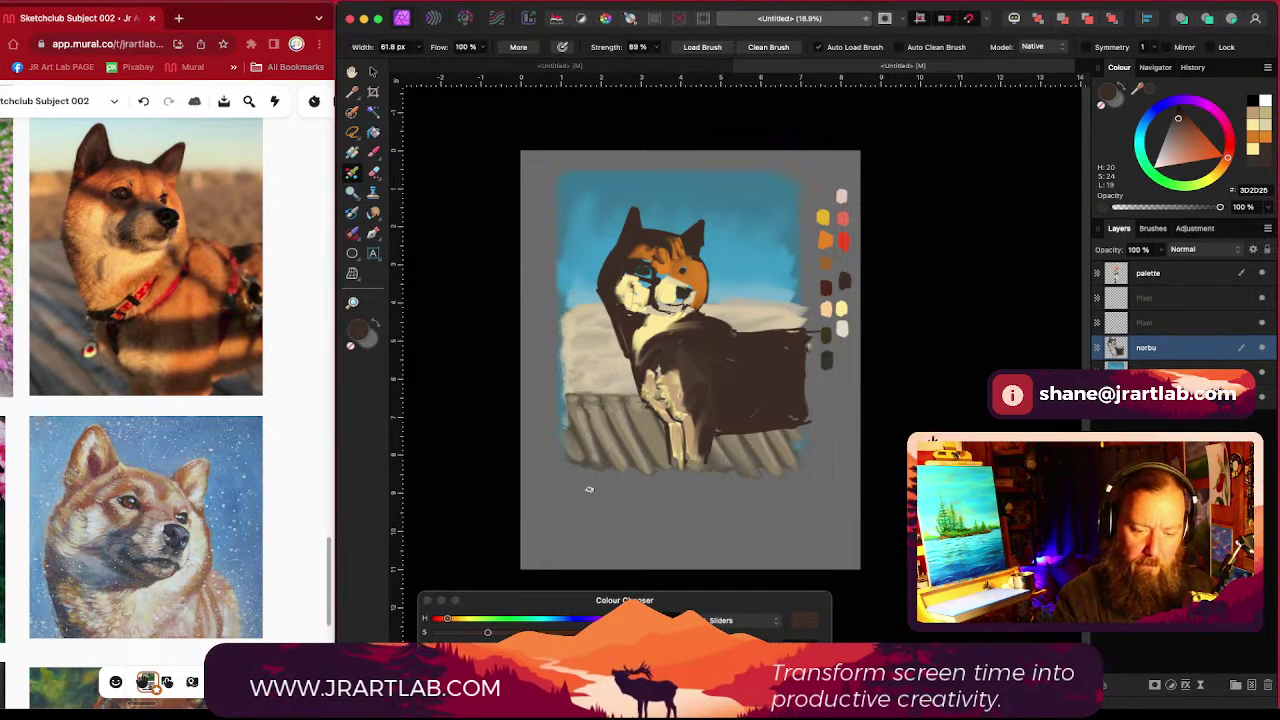
{"action": "scroll", "coordinate": [776, 356], "scroll_direction": "up", "scroll_amount": 1}
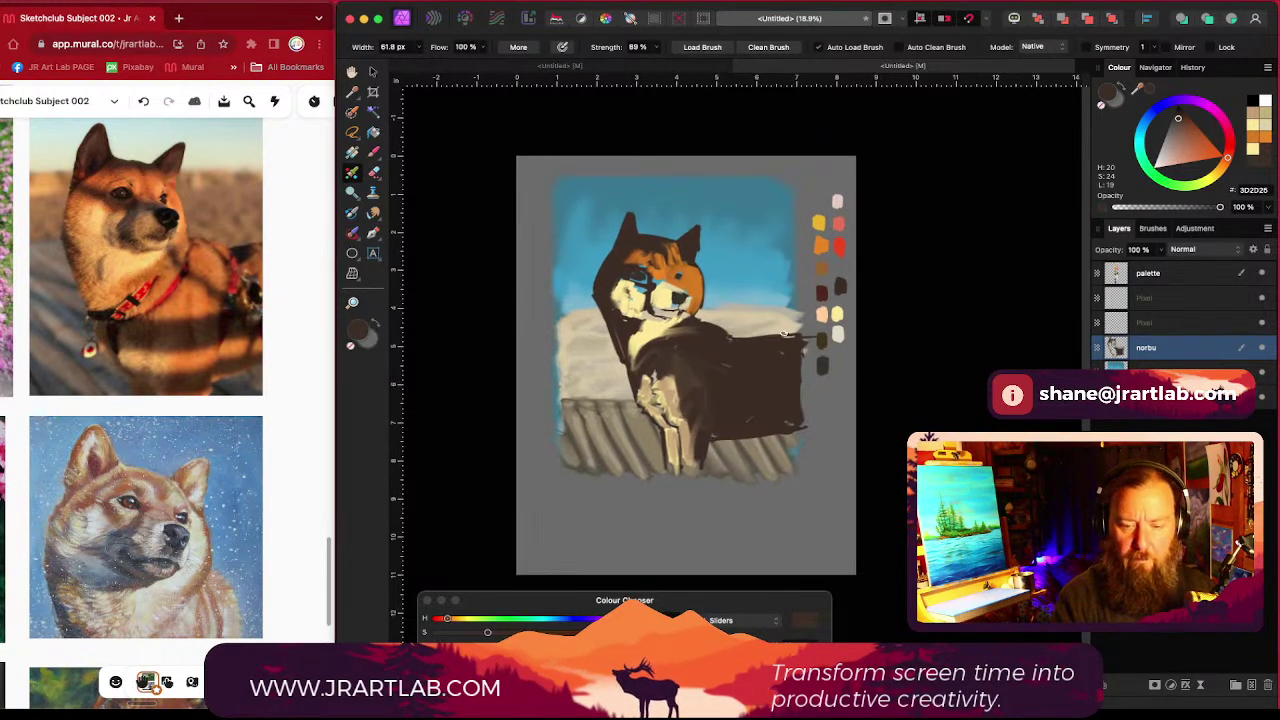
{"action": "scroll", "coordinate": [785, 334], "scroll_direction": "up", "scroll_amount": 2}
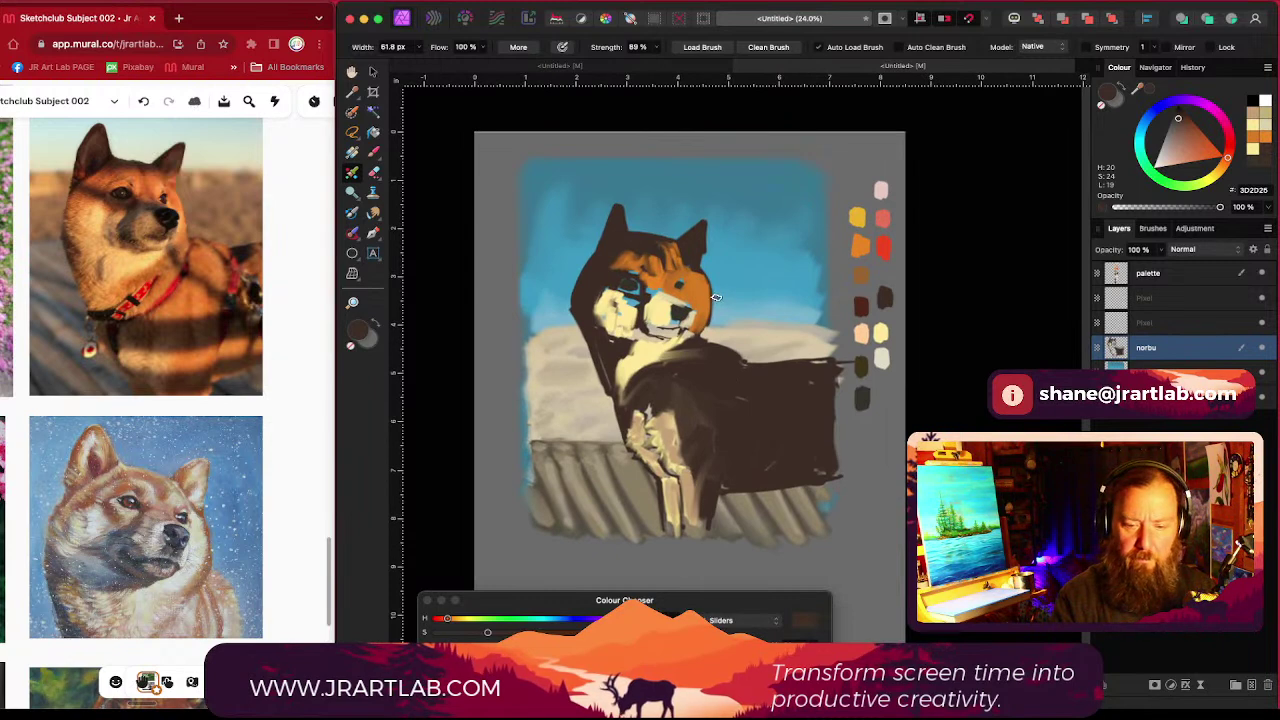
{"action": "scroll", "coordinate": [716, 298], "scroll_direction": "up", "scroll_amount": 2}
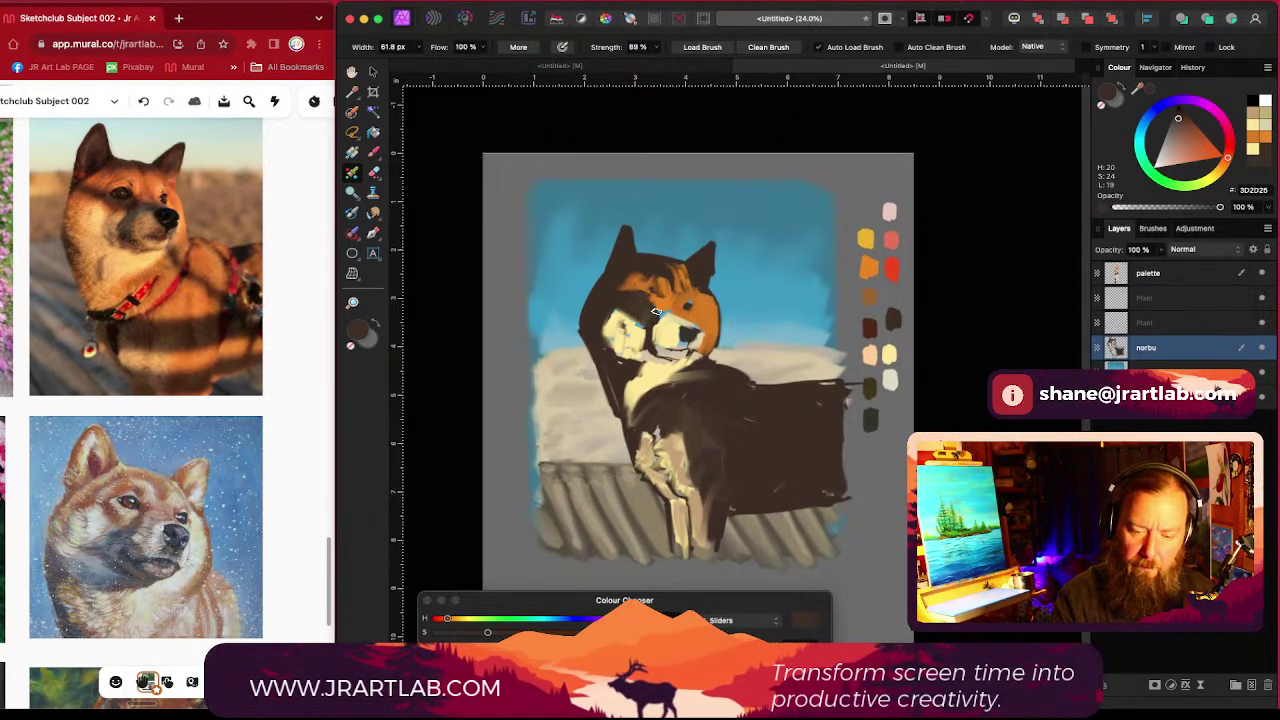
{"action": "left_click", "coordinate": [737, 357]}
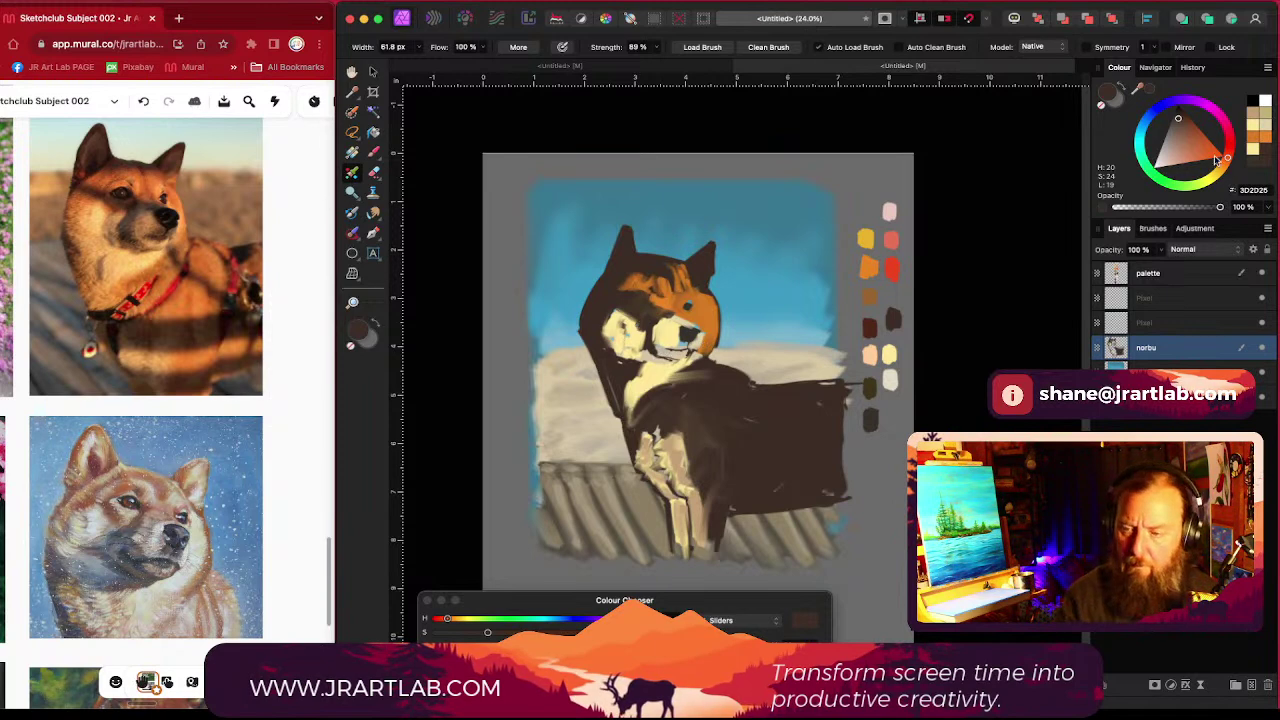
Step: Darken the brown to near-black 150B07 and detail the near eye, nose and mouth line with a 12.2 px brush
{"action": "left_click_drag", "start_coordinate": [1180, 121], "coordinate": [1182, 117]}
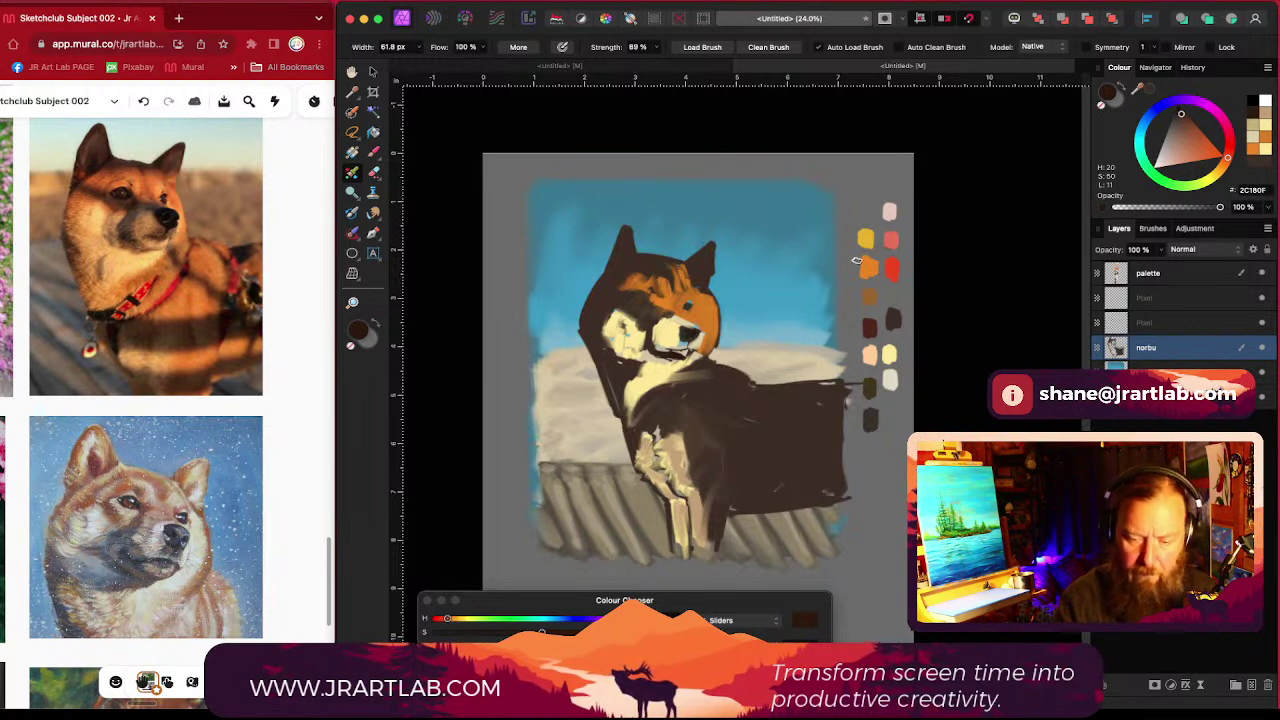
{"action": "left_click", "coordinate": [450, 645]}
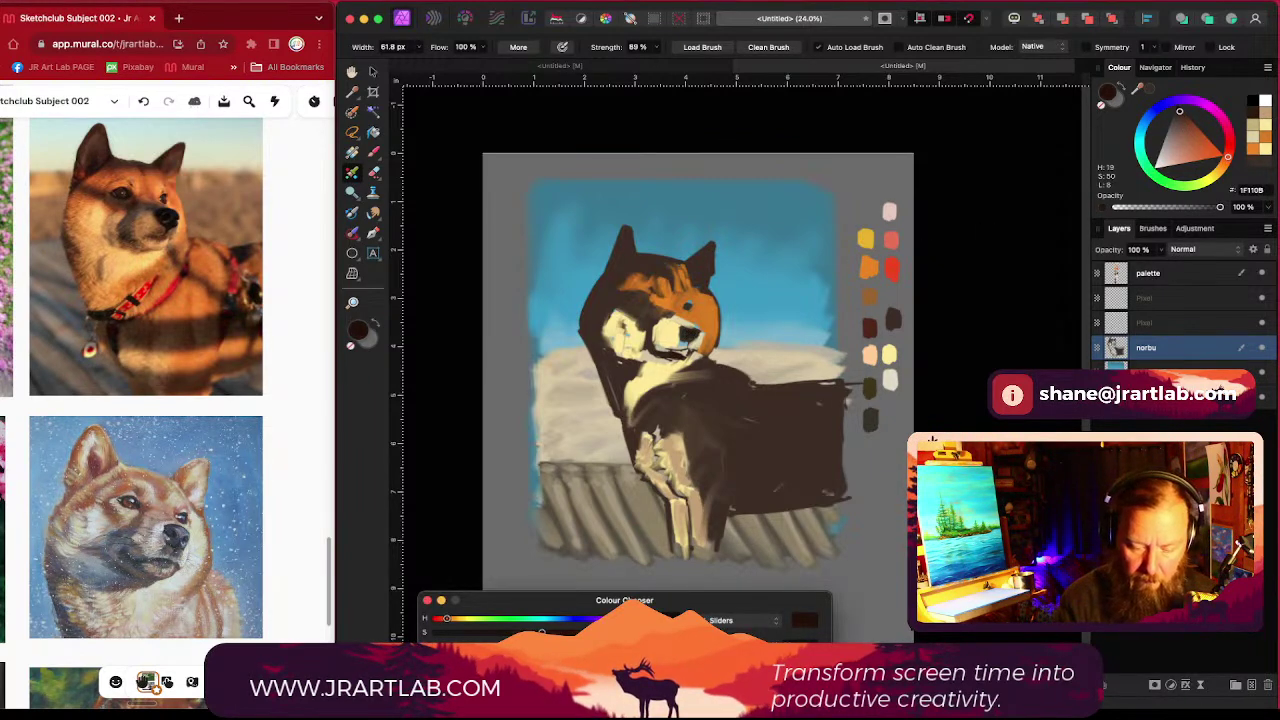
{"action": "left_click_drag", "start_coordinate": [450, 645], "coordinate": [443, 645]}
{"action": "mouse_move", "coordinate": [690, 332]}
{"action": "left_mouse_down"}
{"action": "mouse_move", "coordinate": [802, 364]}
{"action": "mouse_move", "coordinate": [871, 223]}
{"action": "left_mouse_up"}
{"action": "key", "text": "bracketleft"}
{"action": "key", "text": "bracketleft"}
{"action": "key", "text": "bracketleft"}
{"action": "key", "text": "bracketleft"}
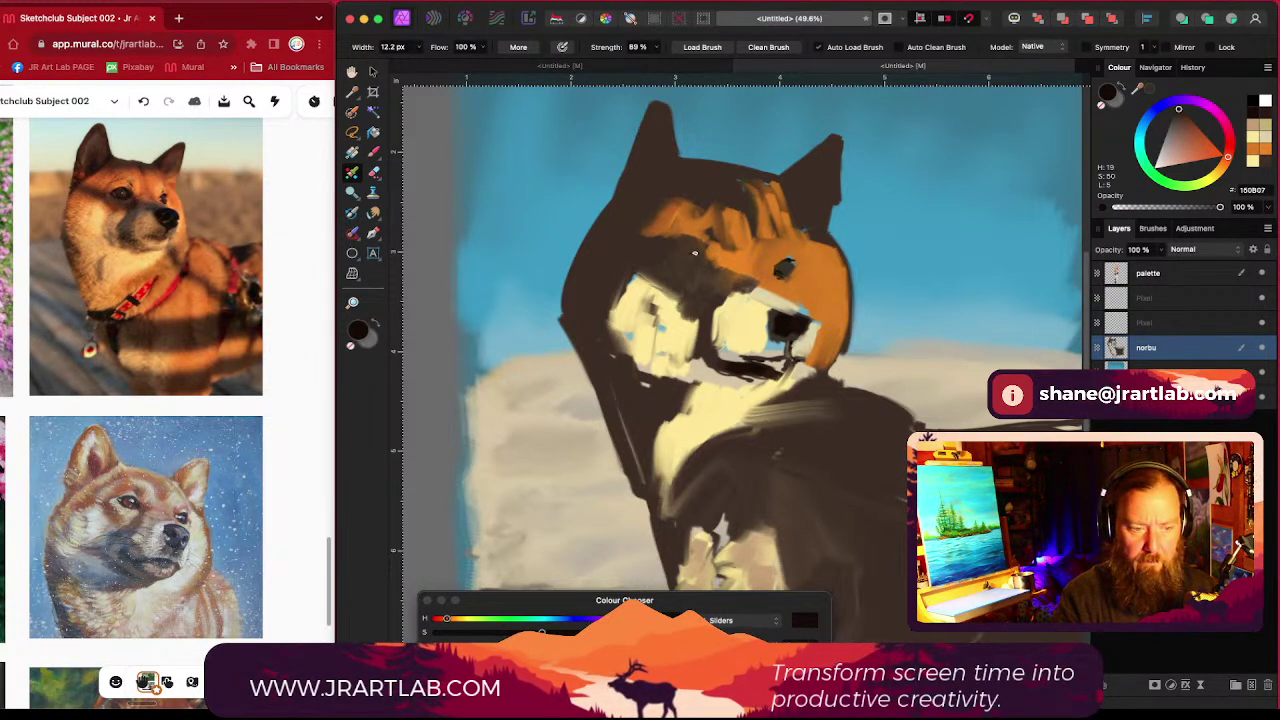
{"action": "scroll", "coordinate": [848, 437], "scroll_direction": "down", "scroll_amount": 5}
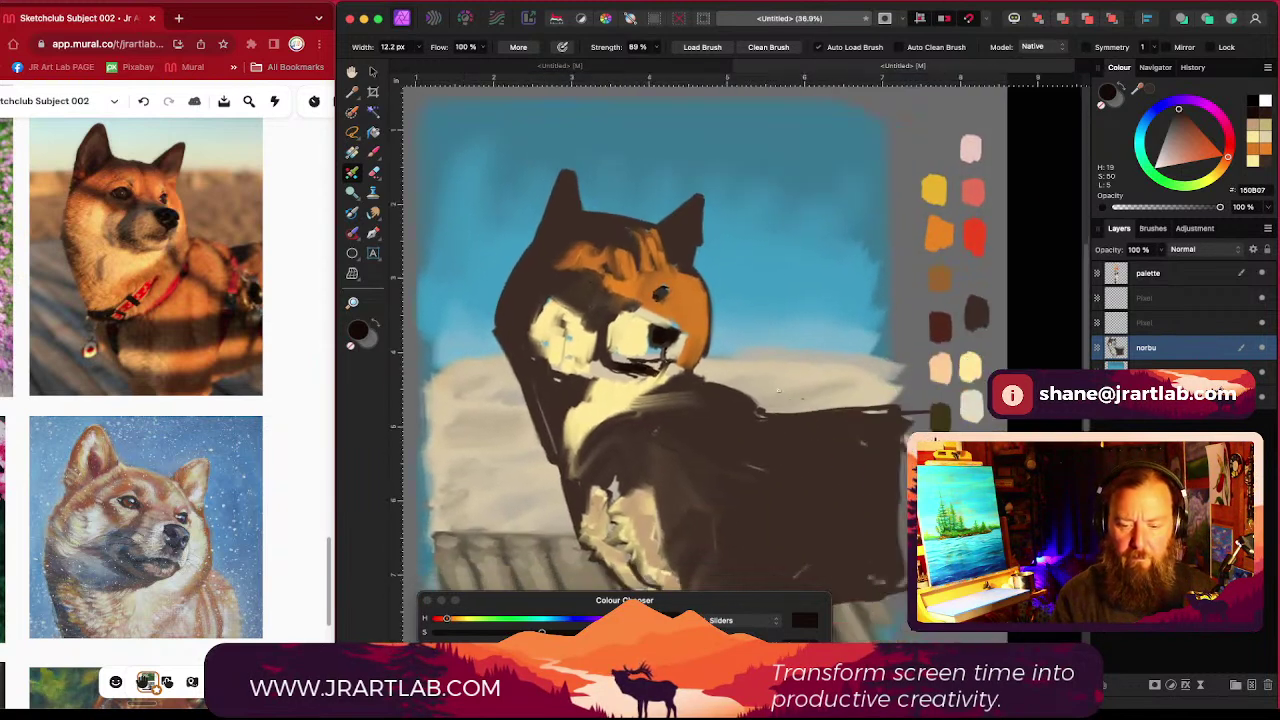
{"action": "left_click_drag", "start_coordinate": [875, 427], "coordinate": [825, 389]}
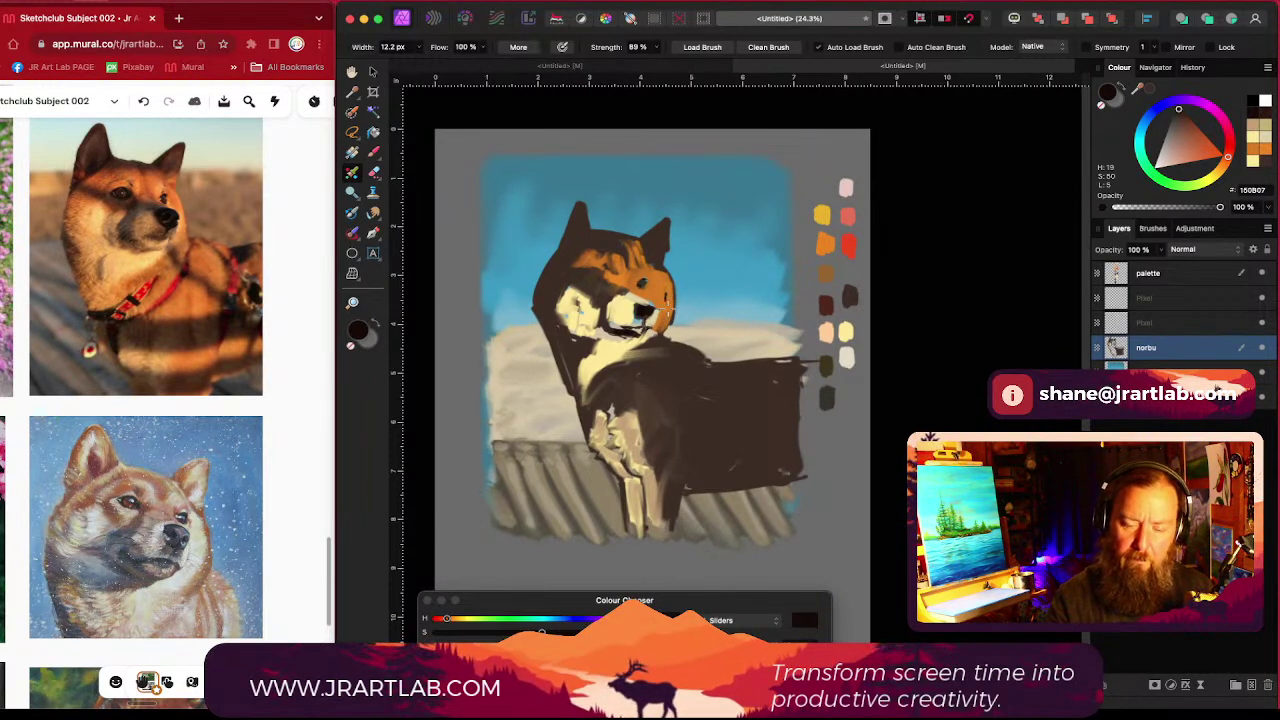
Step: Sample the face's orange D67A18 and block in the lower cheek, back and upper flank, starting with a 56.6 px brush
{"action": "scroll", "coordinate": [665, 308], "scroll_direction": "up", "scroll_amount": 2}
{"action": "key", "text": "alt"}
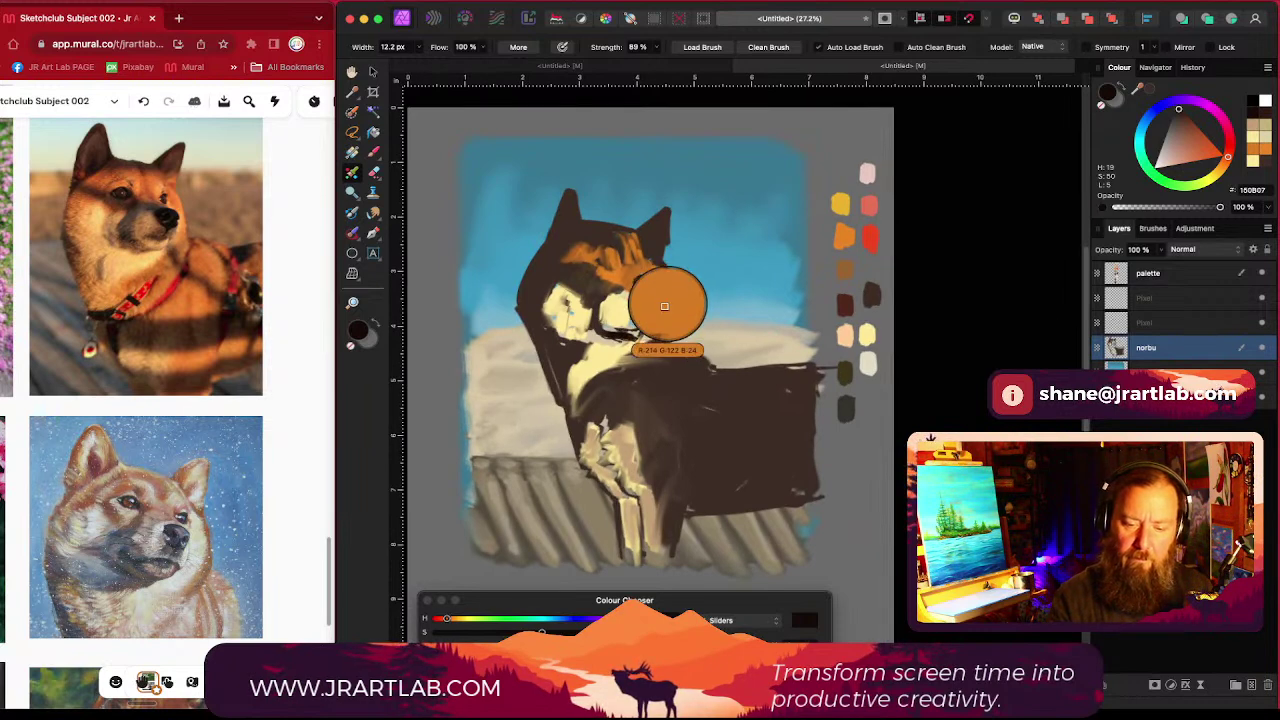
{"action": "left_click", "coordinate": [664, 306], "text": "alt"}
{"action": "key", "text": "bracketright"}
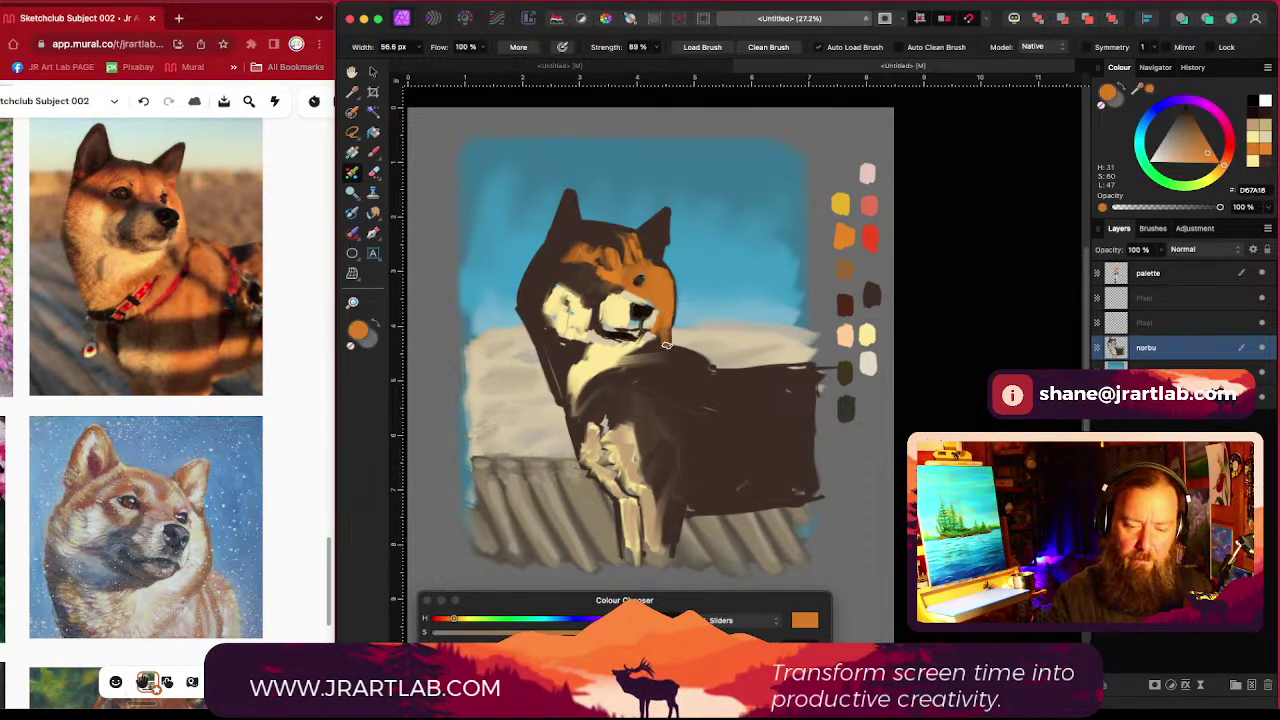
{"action": "left_click_drag", "start_coordinate": [666, 345], "coordinate": [661, 352]}
{"action": "mouse_move", "coordinate": [688, 380]}
{"action": "left_mouse_down"}
{"action": "mouse_move", "coordinate": [722, 381]}
{"action": "mouse_move", "coordinate": [687, 397]}
{"action": "mouse_move", "coordinate": [711, 380]}
{"action": "mouse_move", "coordinate": [707, 410]}
{"action": "mouse_move", "coordinate": [698, 371]}
{"action": "mouse_move", "coordinate": [713, 379]}
{"action": "mouse_move", "coordinate": [711, 401]}
{"action": "mouse_move", "coordinate": [728, 399]}
{"action": "mouse_move", "coordinate": [714, 429]}
{"action": "mouse_move", "coordinate": [698, 379]}
{"action": "mouse_move", "coordinate": [702, 412]}
{"action": "mouse_move", "coordinate": [735, 400]}
{"action": "mouse_move", "coordinate": [724, 382]}
{"action": "mouse_move", "coordinate": [741, 375]}
{"action": "mouse_move", "coordinate": [683, 353]}
{"action": "mouse_move", "coordinate": [691, 401]}
{"action": "mouse_move", "coordinate": [715, 414]}
{"action": "mouse_move", "coordinate": [679, 364]}
{"action": "mouse_move", "coordinate": [708, 397]}
{"action": "mouse_move", "coordinate": [717, 371]}
{"action": "mouse_move", "coordinate": [735, 392]}
{"action": "mouse_move", "coordinate": [767, 376]}
{"action": "mouse_move", "coordinate": [740, 379]}
{"action": "mouse_move", "coordinate": [809, 367]}
{"action": "mouse_move", "coordinate": [769, 370]}
{"action": "mouse_move", "coordinate": [804, 392]}
{"action": "mouse_move", "coordinate": [791, 420]}
{"action": "mouse_move", "coordinate": [814, 383]}
{"action": "mouse_move", "coordinate": [816, 401]}
{"action": "mouse_move", "coordinate": [798, 386]}
{"action": "mouse_move", "coordinate": [770, 410]}
{"action": "mouse_move", "coordinate": [763, 390]}
{"action": "mouse_move", "coordinate": [753, 442]}
{"action": "left_mouse_up"}
{"action": "key", "text": "bracketright"}
{"action": "key", "text": "bracketright"}
{"action": "key", "text": "bracketright"}
{"action": "key", "text": "bracketright"}
{"action": "key", "text": "bracketright"}
{"action": "key", "text": "bracketright"}
{"action": "mouse_move", "coordinate": [763, 390]}
{"action": "left_mouse_down"}
{"action": "mouse_move", "coordinate": [730, 440]}
{"action": "mouse_move", "coordinate": [768, 395]}
{"action": "mouse_move", "coordinate": [790, 400]}
{"action": "mouse_move", "coordinate": [785, 455]}
{"action": "mouse_move", "coordinate": [712, 470]}
{"action": "mouse_move", "coordinate": [712, 435]}
{"action": "mouse_move", "coordinate": [693, 428]}
{"action": "left_mouse_up"}
{"action": "key", "text": "bracketleft"}
{"action": "key", "text": "bracketleft"}
{"action": "key", "text": "bracketleft"}
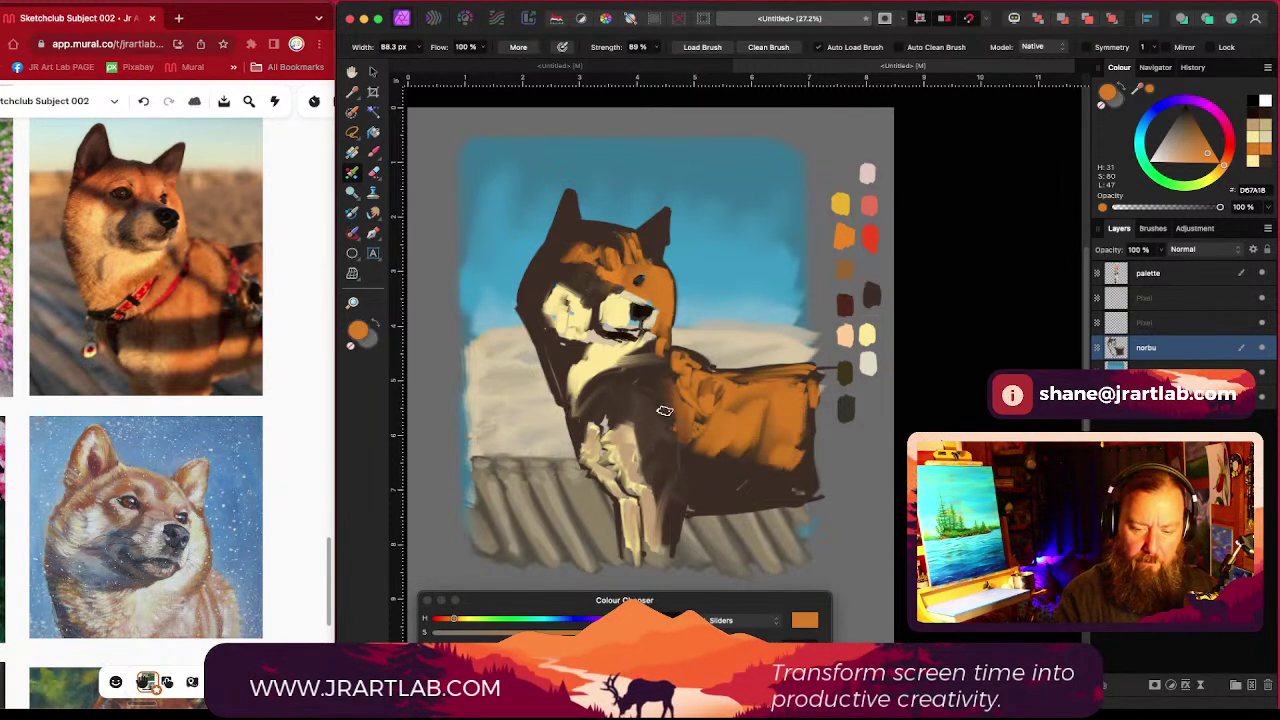
Step: Extend the orange over the shoulder, lower flank and forehead at 101.5 px, using darker A36624 and an orange sampled from the forehead
{"action": "key", "text": "bracketright"}
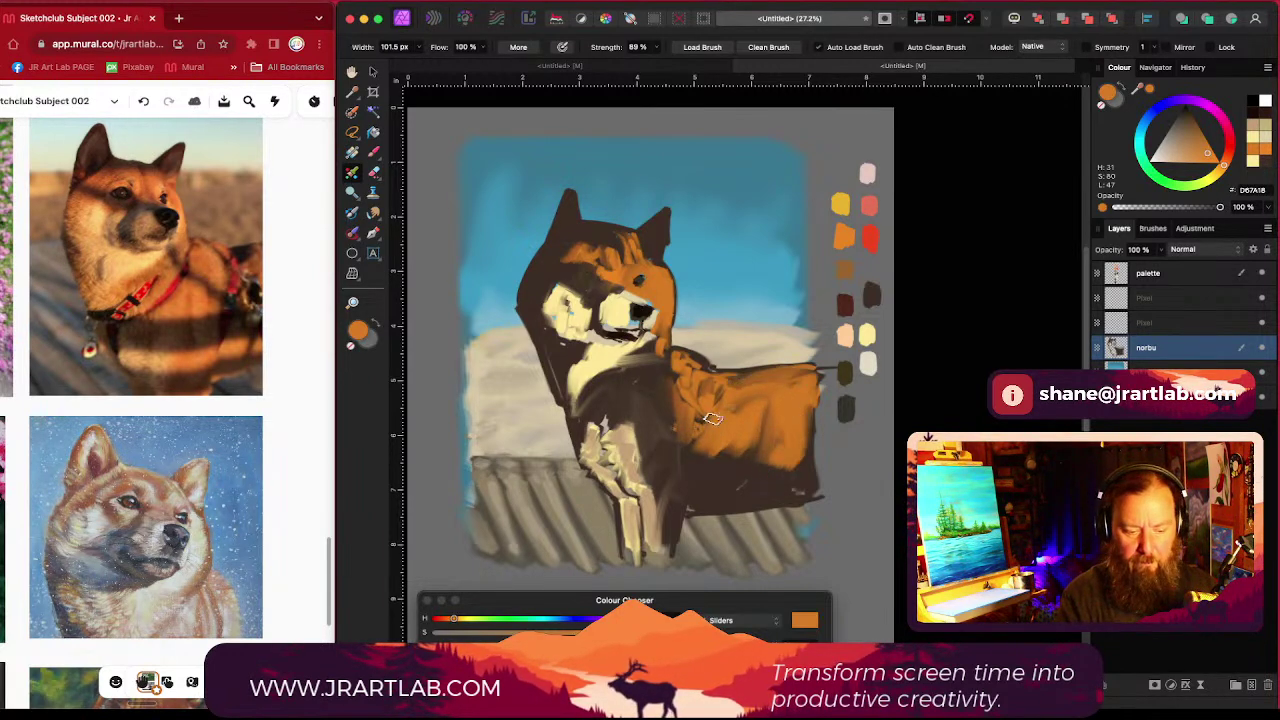
{"action": "mouse_move", "coordinate": [678, 371]}
{"action": "left_mouse_down"}
{"action": "mouse_move", "coordinate": [613, 381]}
{"action": "mouse_move", "coordinate": [640, 378]}
{"action": "mouse_move", "coordinate": [648, 391]}
{"action": "left_mouse_up"}
{"action": "mouse_move", "coordinate": [645, 393]}
{"action": "left_mouse_down"}
{"action": "mouse_move", "coordinate": [592, 416]}
{"action": "mouse_move", "coordinate": [630, 386]}
{"action": "mouse_move", "coordinate": [647, 405]}
{"action": "mouse_move", "coordinate": [619, 419]}
{"action": "mouse_move", "coordinate": [677, 403]}
{"action": "mouse_move", "coordinate": [668, 450]}
{"action": "mouse_move", "coordinate": [658, 445]}
{"action": "mouse_move", "coordinate": [698, 472]}
{"action": "mouse_move", "coordinate": [716, 458]}
{"action": "mouse_move", "coordinate": [798, 469]}
{"action": "mouse_move", "coordinate": [815, 440]}
{"action": "mouse_move", "coordinate": [737, 480]}
{"action": "left_mouse_up"}
{"action": "left_click", "coordinate": [1197, 141]}
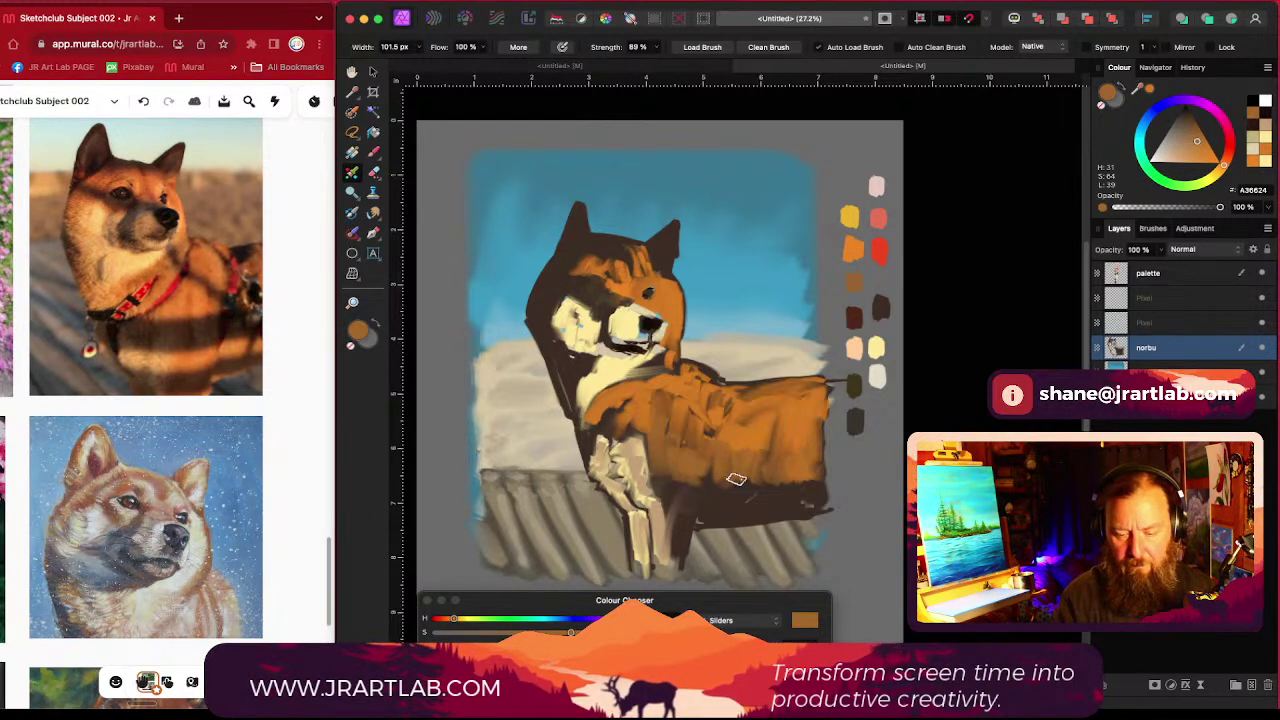
{"action": "left_click", "coordinate": [604, 270], "text": "alt"}
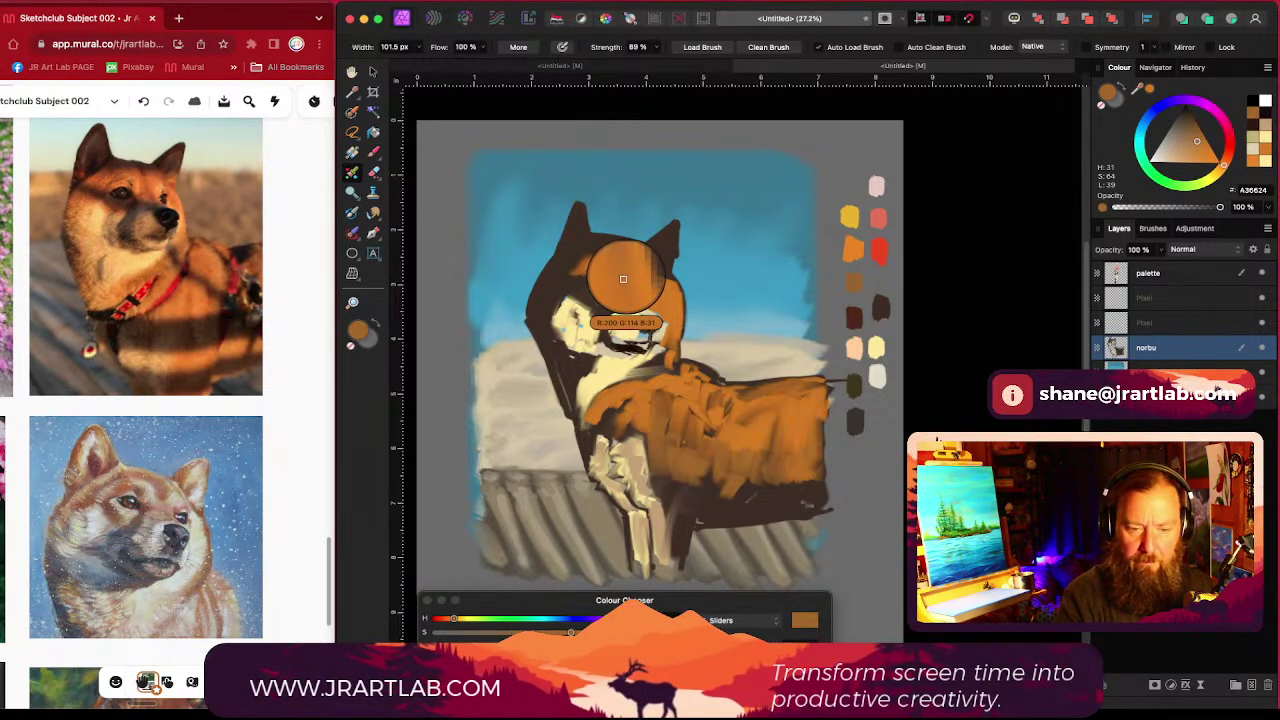
{"action": "mouse_move", "coordinate": [599, 264]}
{"action": "left_mouse_down"}
{"action": "mouse_move", "coordinate": [606, 245]}
{"action": "mouse_move", "coordinate": [632, 252]}
{"action": "mouse_move", "coordinate": [564, 264]}
{"action": "left_mouse_up"}
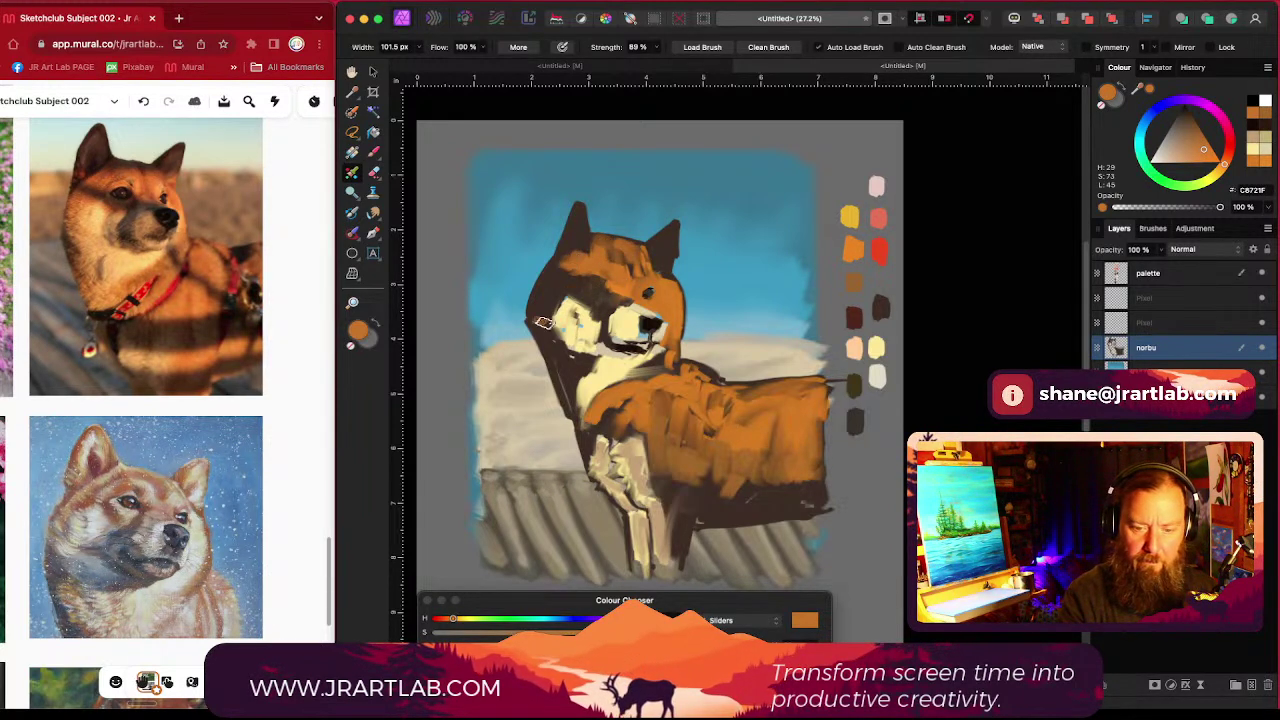
Step: Sample a dark brown, darken it to 14100D and paint the inner ears, reducing the brush to 23.5 px
{"action": "left_click", "coordinate": [648, 323], "text": "alt"}
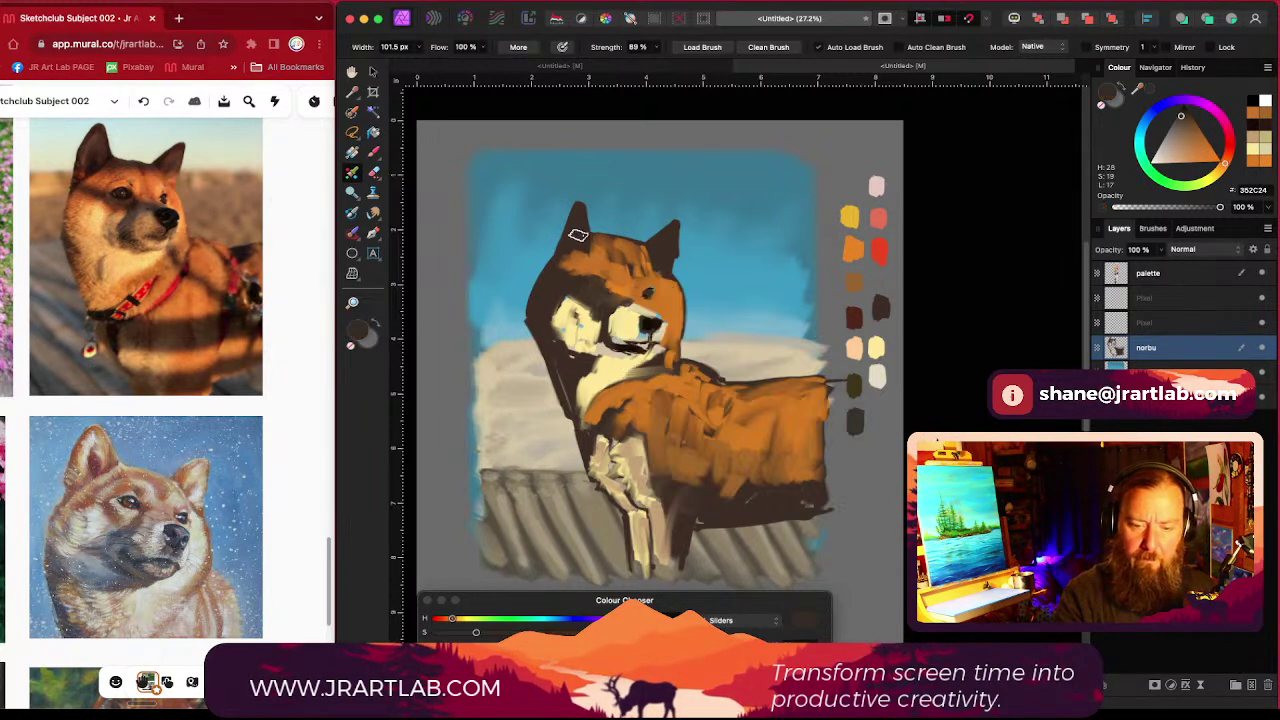
{"action": "key", "text": "bracketleft"}
{"action": "key", "text": "bracketleft"}
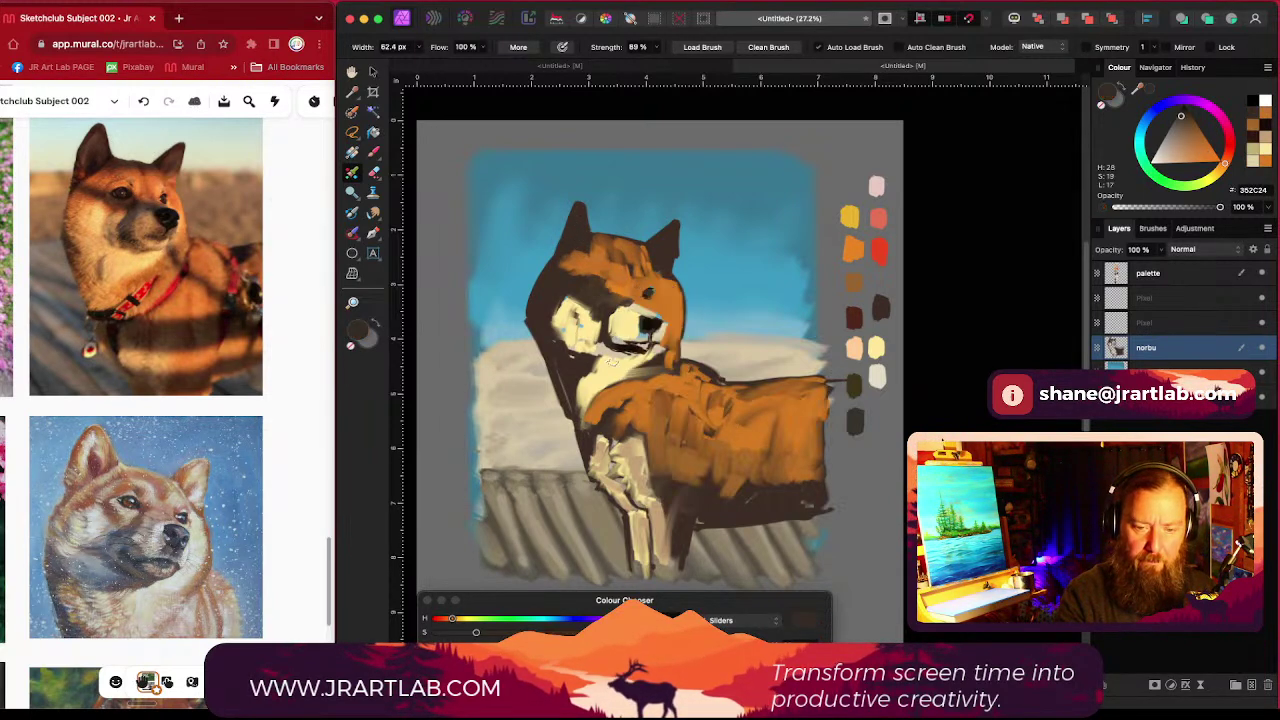
{"action": "left_click_drag", "start_coordinate": [472, 646], "coordinate": [454, 646]}
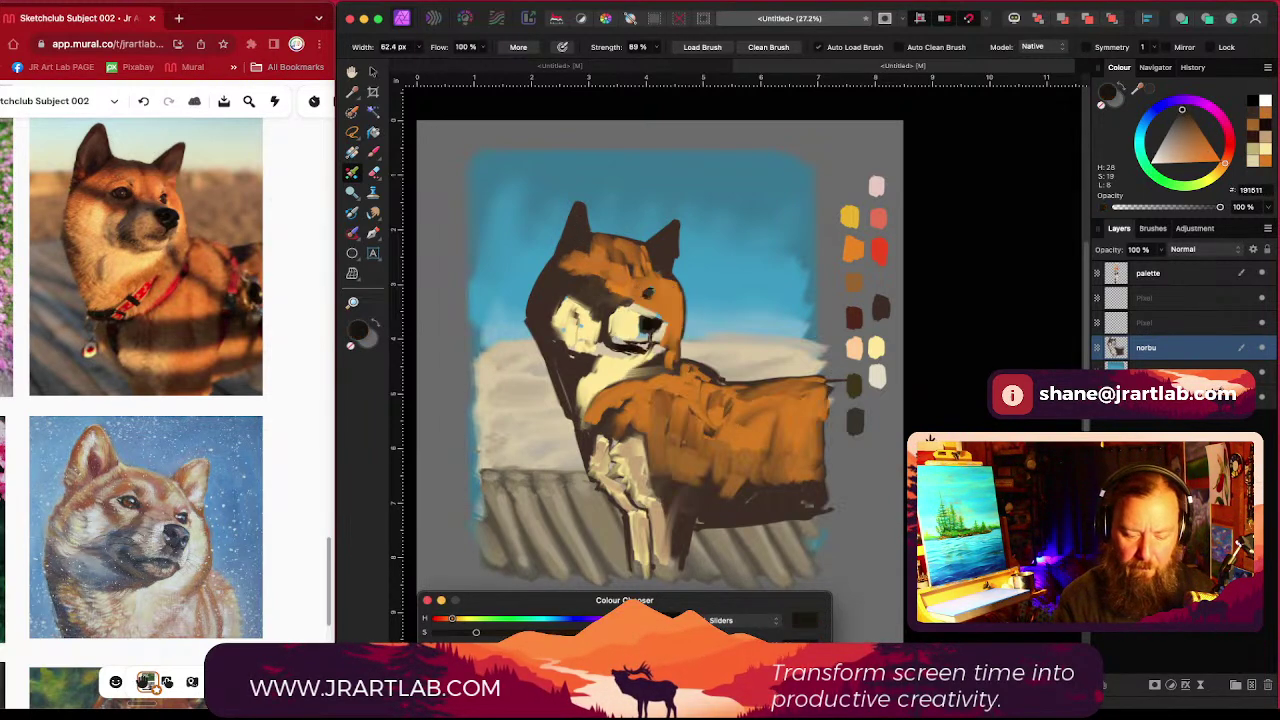
{"action": "left_click_drag", "start_coordinate": [580, 230], "coordinate": [577, 234]}
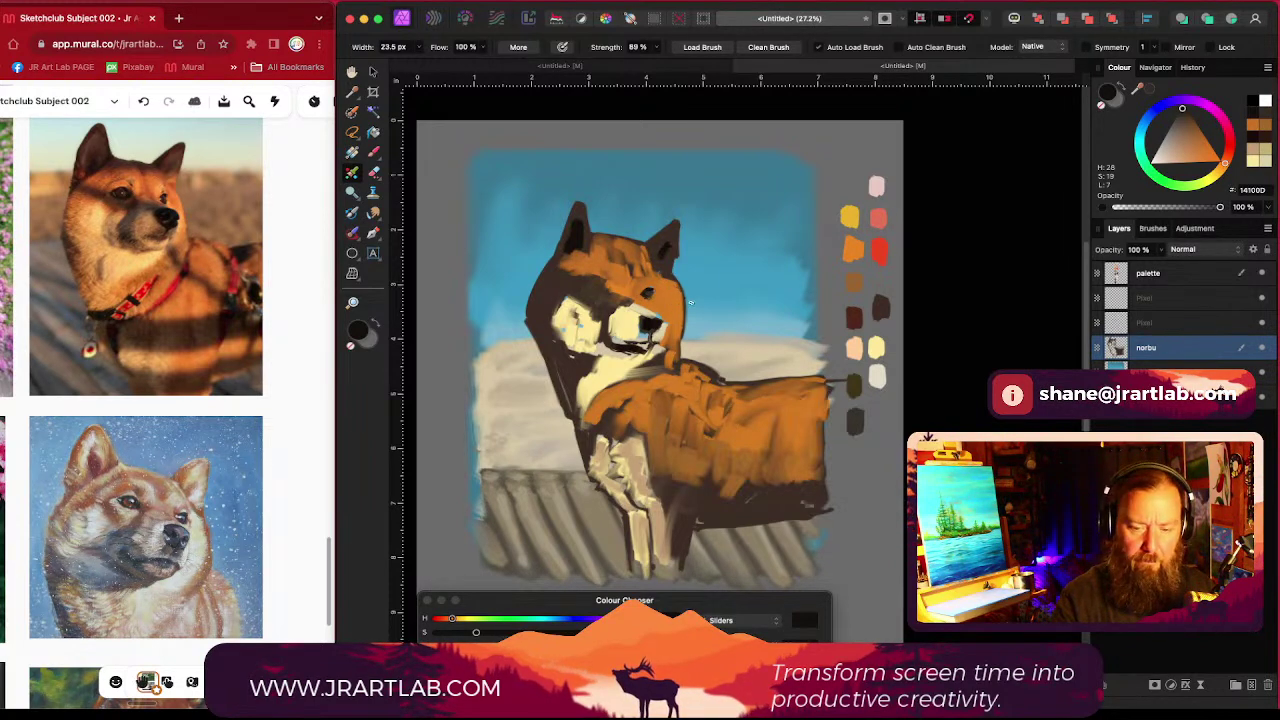
Step: Erase small notches along the head and neck outline with a 19.9 px eraser to suggest a furry edge
{"action": "key", "text": "b"}
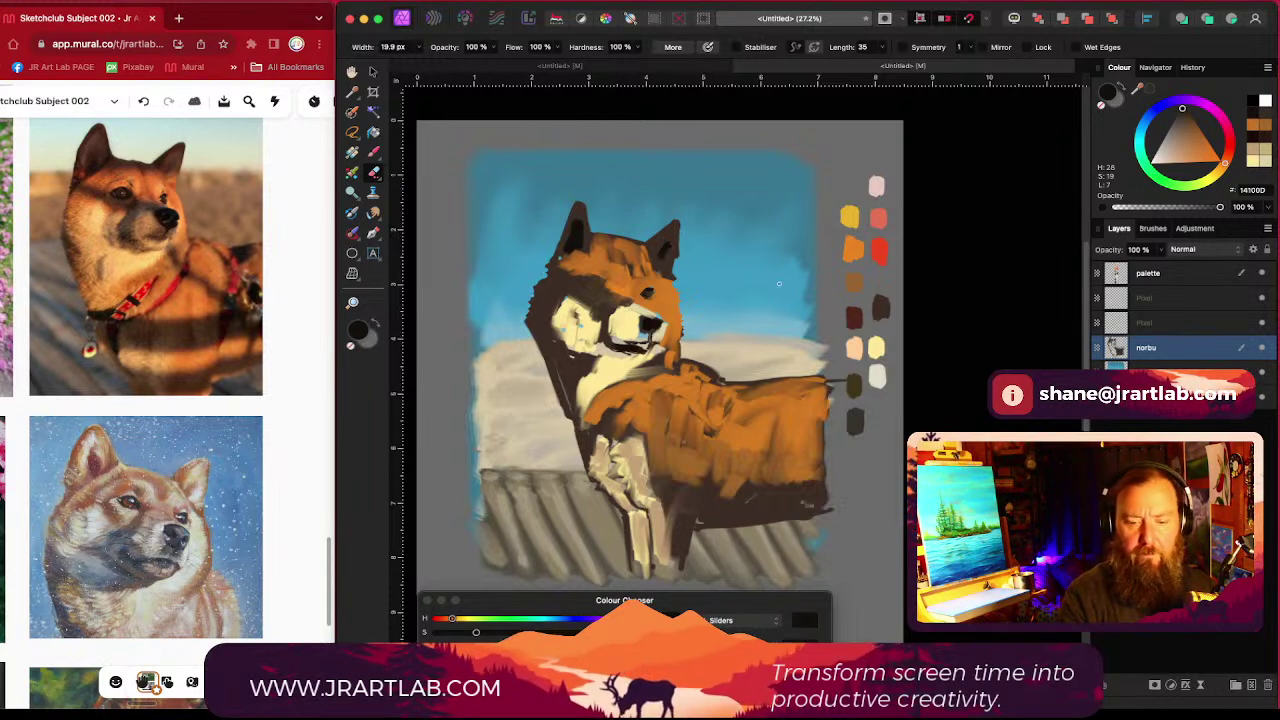
{"action": "scroll", "coordinate": [944, 375], "scroll_direction": "down", "scroll_amount": 3}
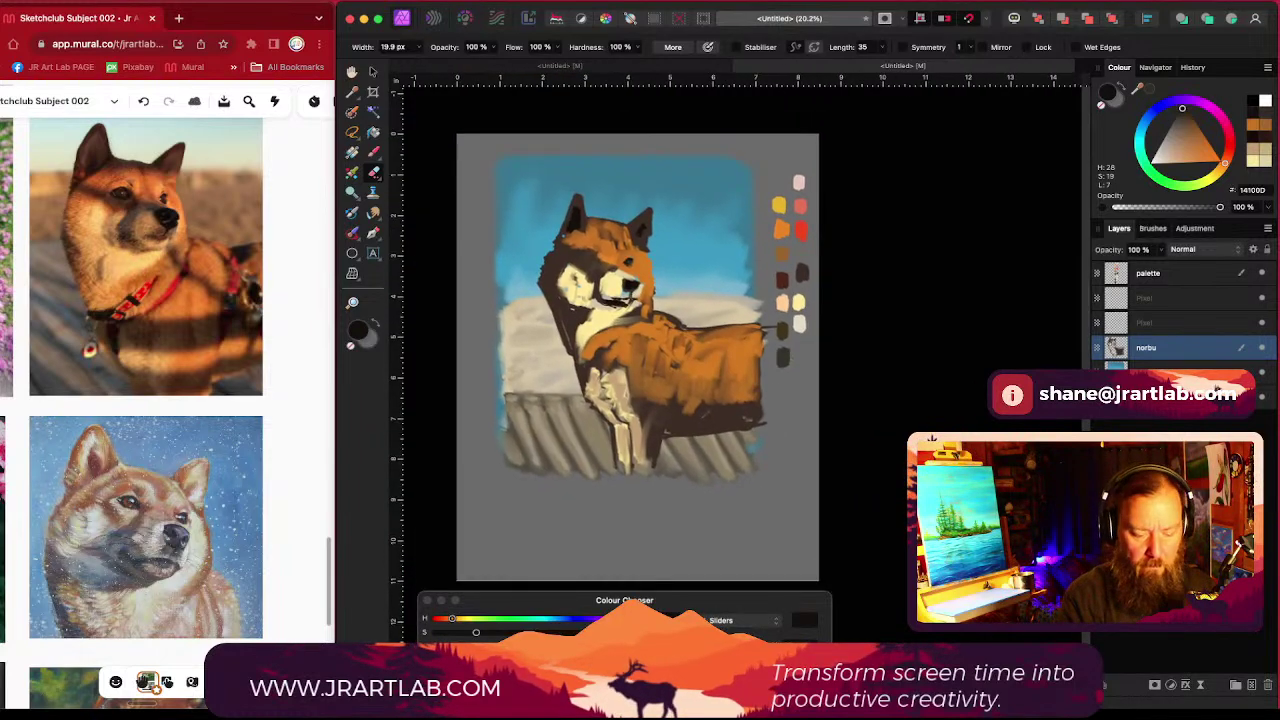
Step: Reframe the Shiba references on the Mural board, and set the painting's colour to pale lilac C3B0CA
{"action": "left_click", "coordinate": [222, 682]}
{"action": "left_click", "coordinate": [222, 682]}
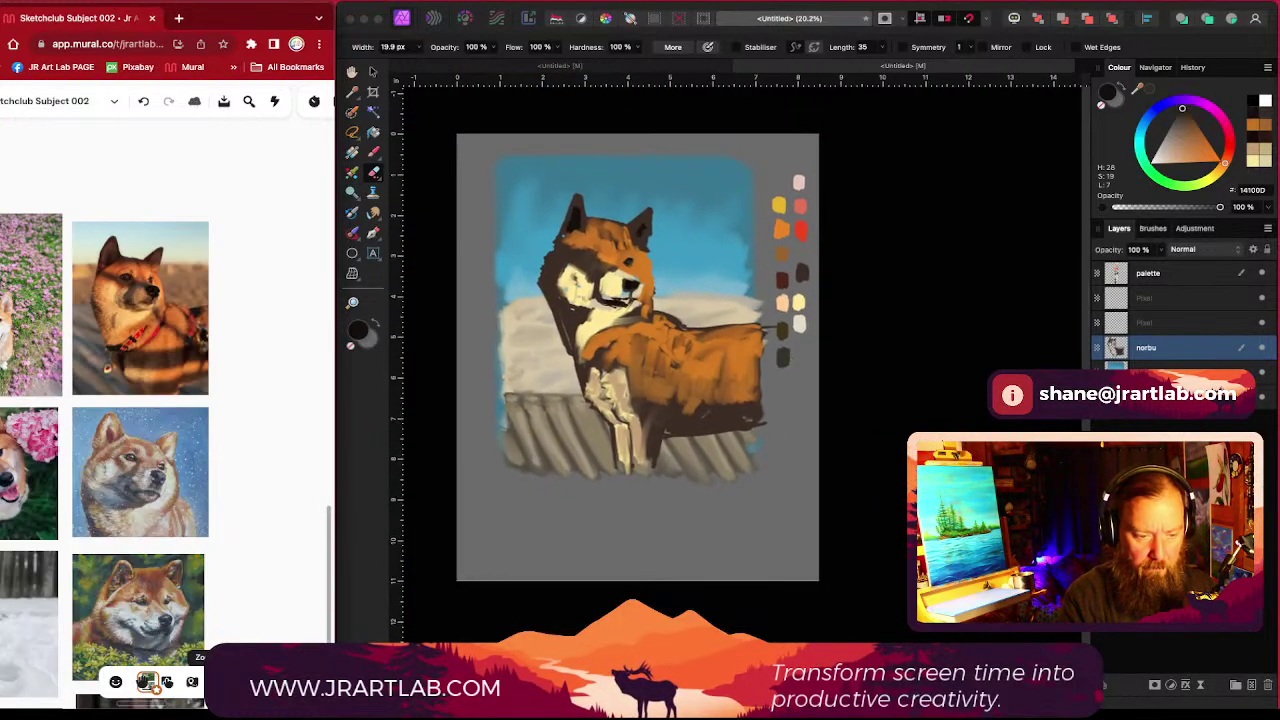
{"action": "scroll", "coordinate": [117, 380], "scroll_direction": "up", "scroll_amount": 5}
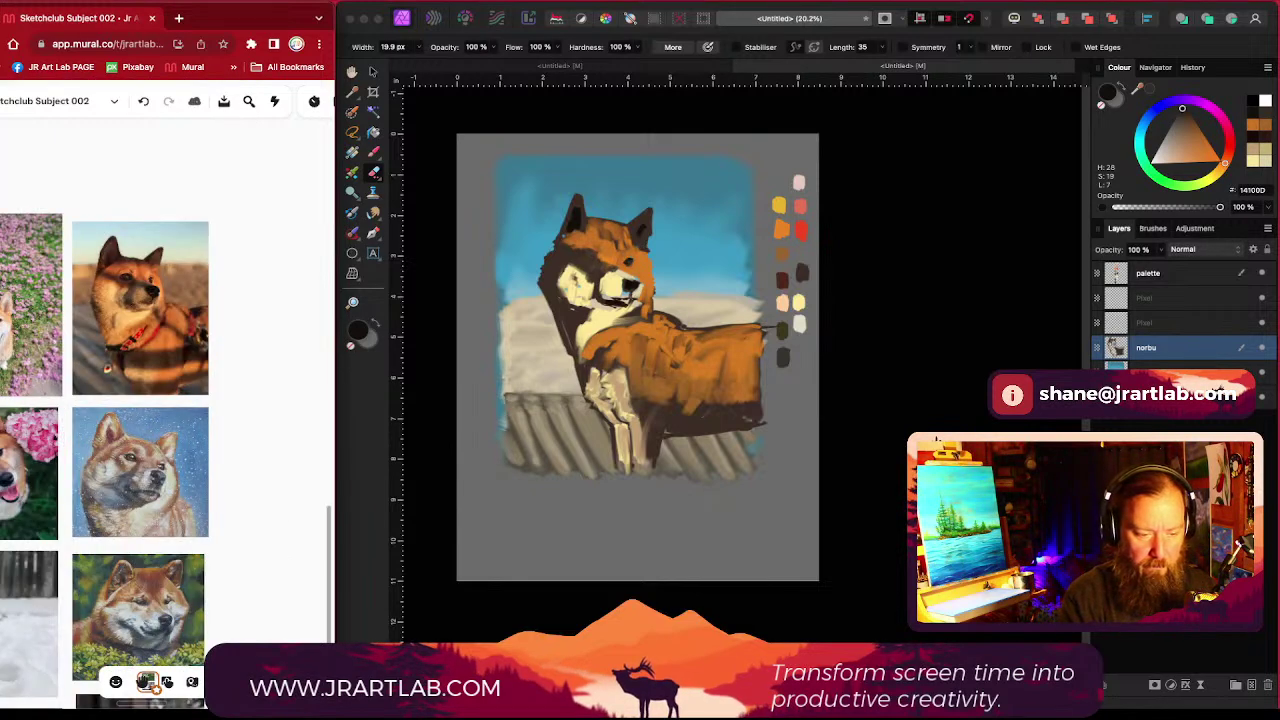
{"action": "left_click_drag", "start_coordinate": [296, 525], "coordinate": [294, 386]}
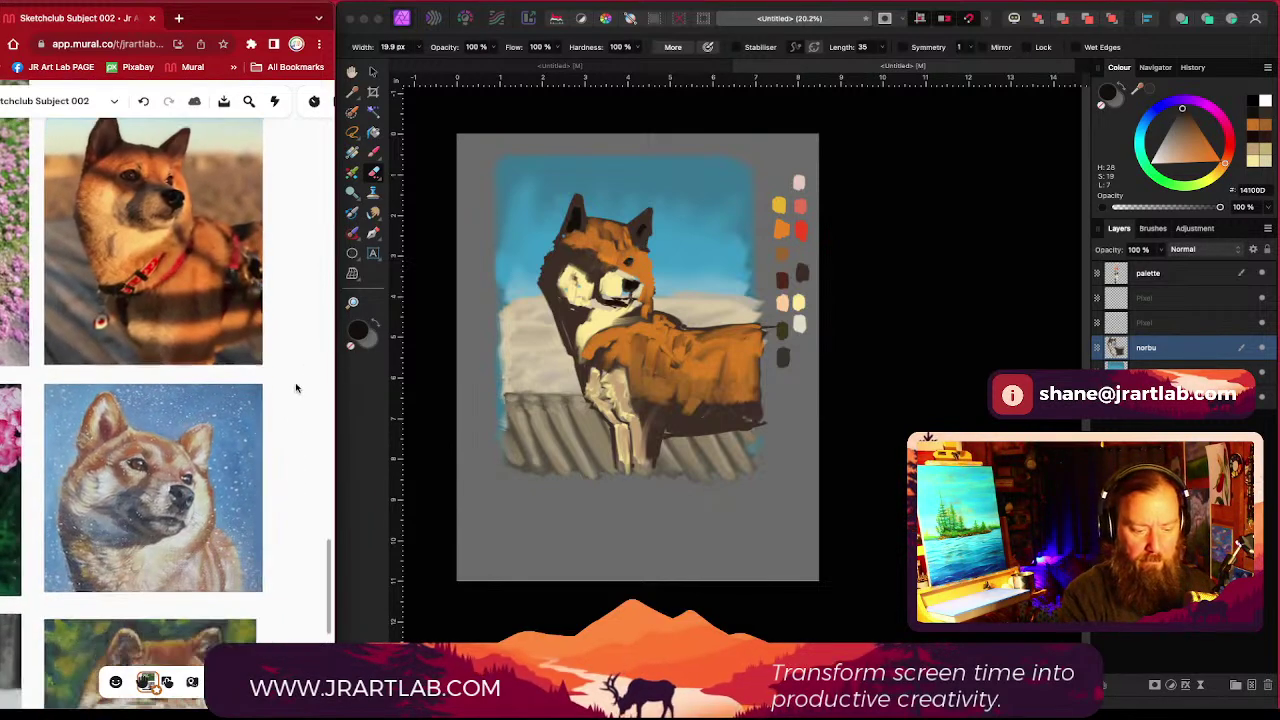
{"action": "scroll", "coordinate": [786, 449], "scroll_direction": "up", "scroll_amount": 2}
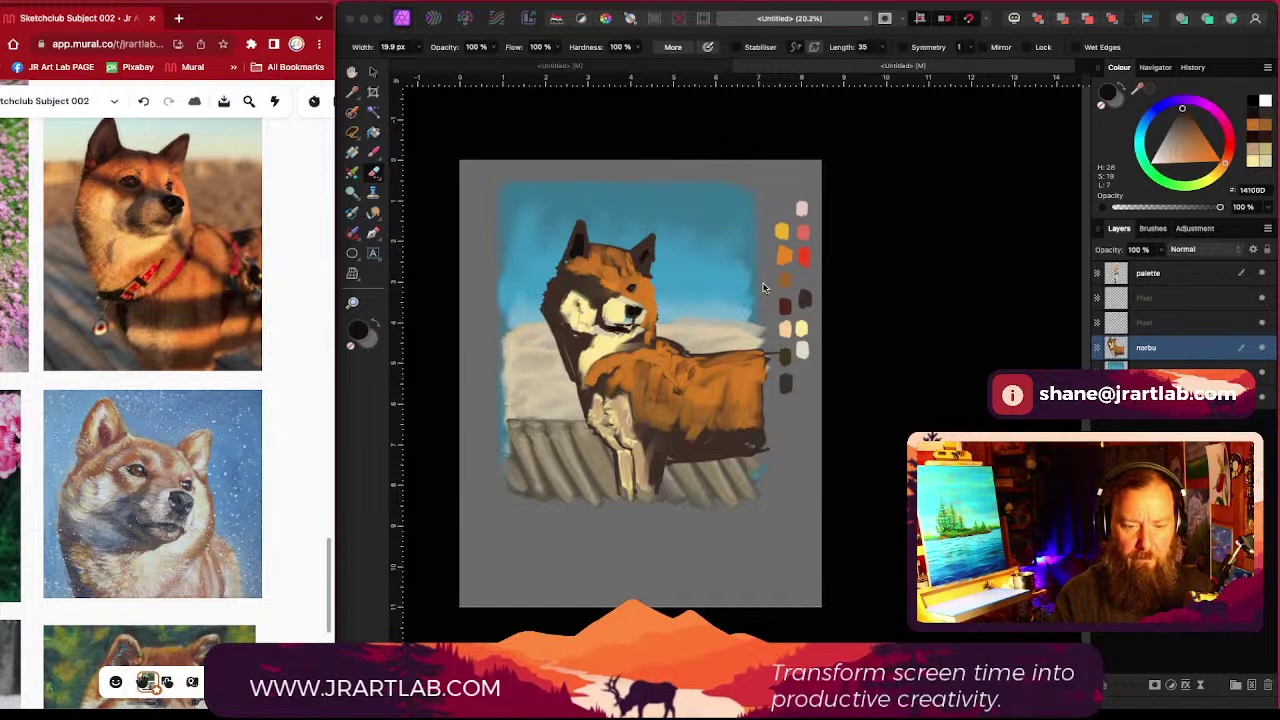
{"action": "scroll", "coordinate": [763, 288], "scroll_direction": "up", "scroll_amount": 5}
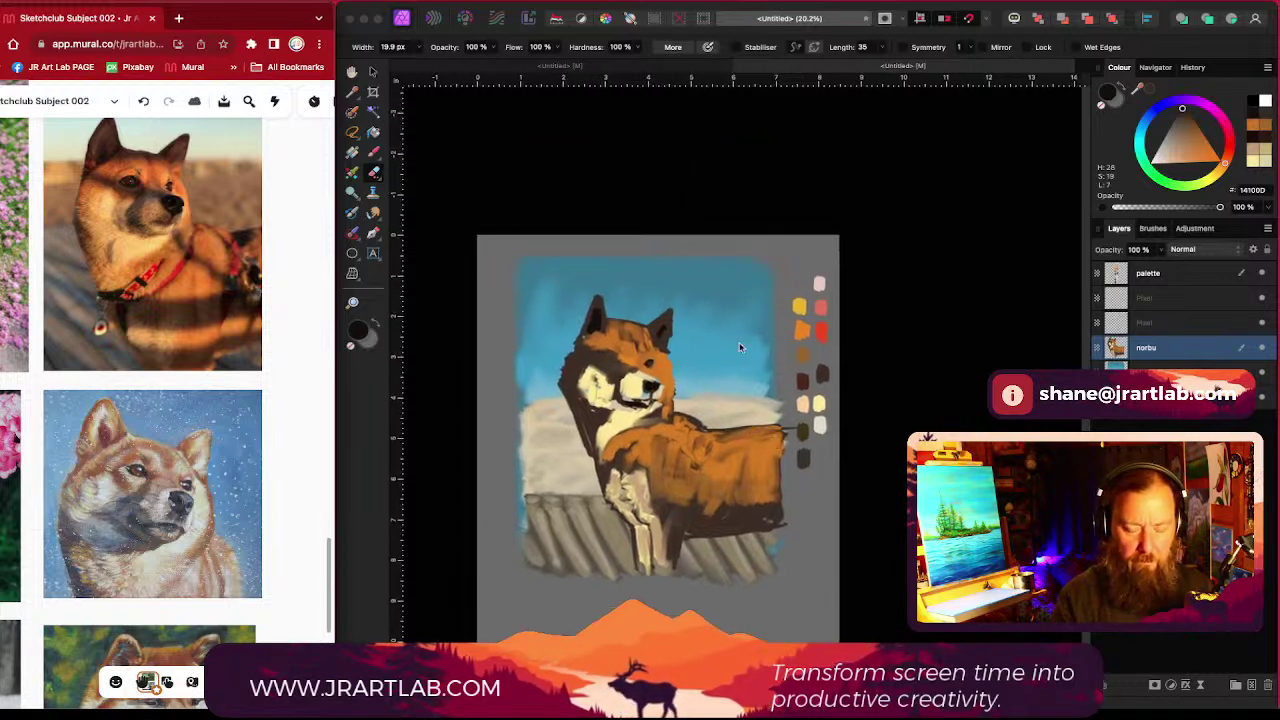
{"action": "left_click", "coordinate": [659, 392], "text": "alt"}
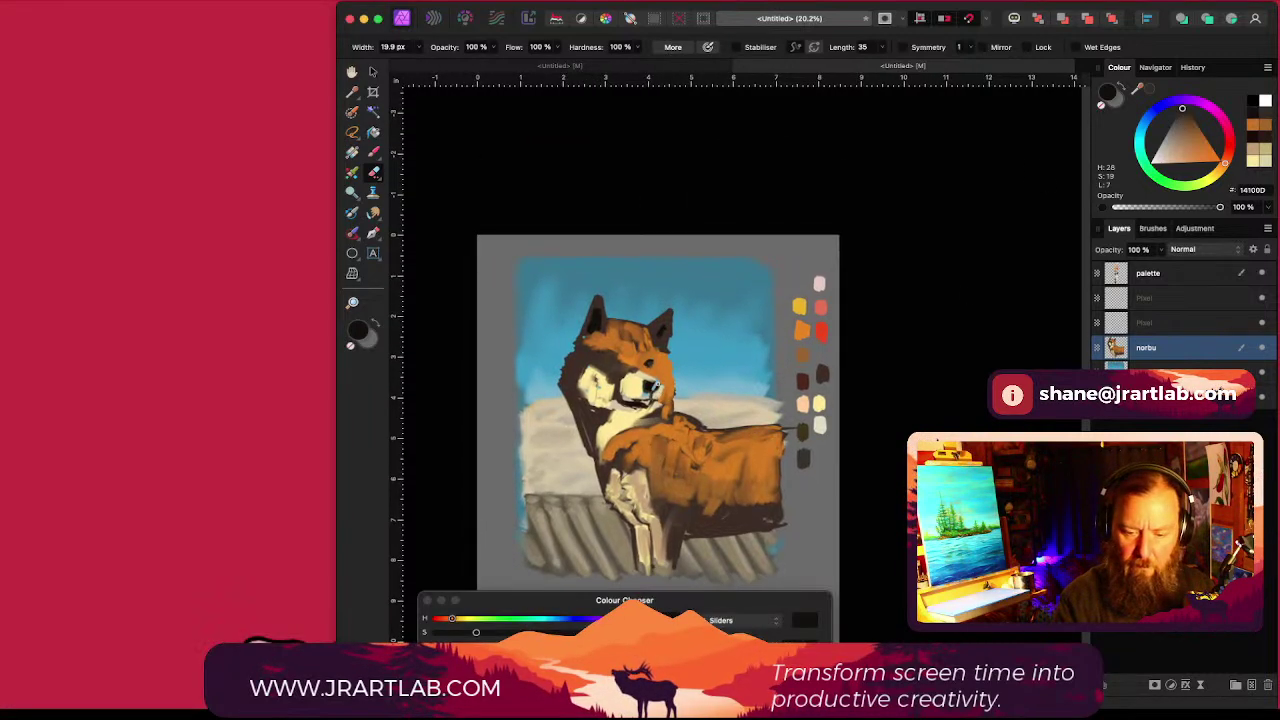
{"action": "left_click", "coordinate": [612, 618]}
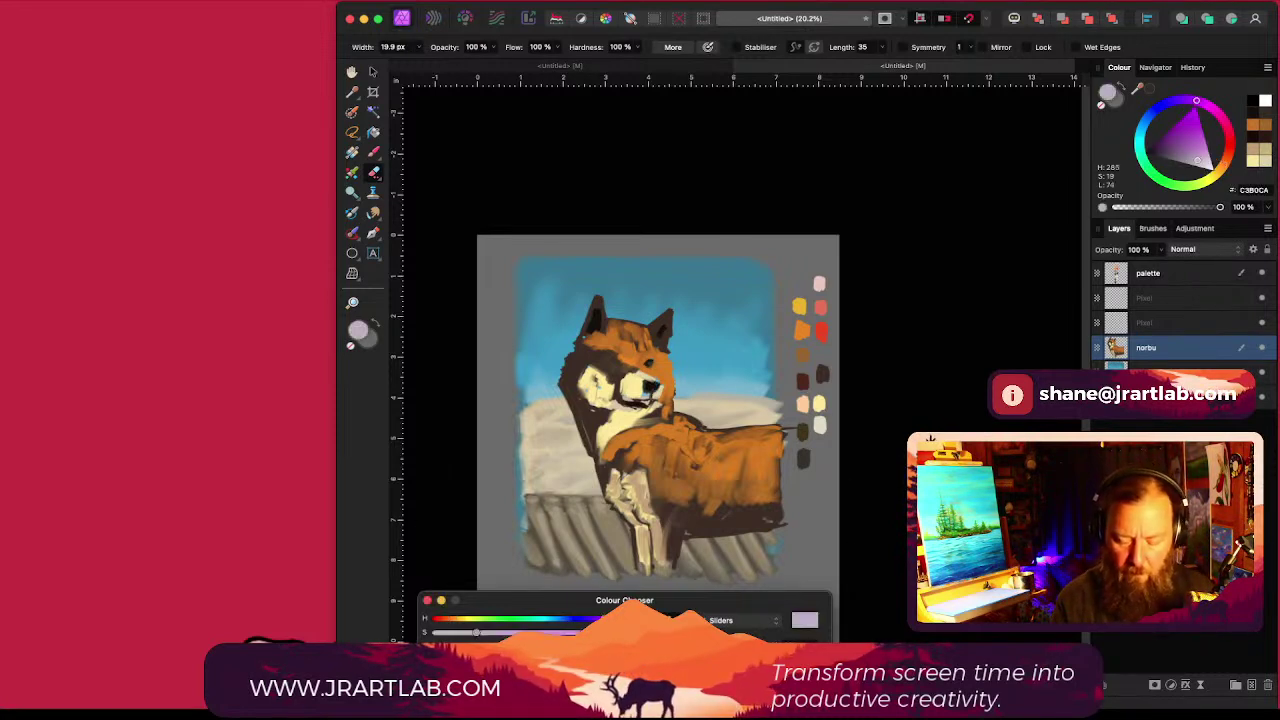
Step: Bring the Chrome reference board back, show the whole sunlit Shiba photo and compare it with the painting
{"action": "mouse_move", "coordinate": [640, 715]}
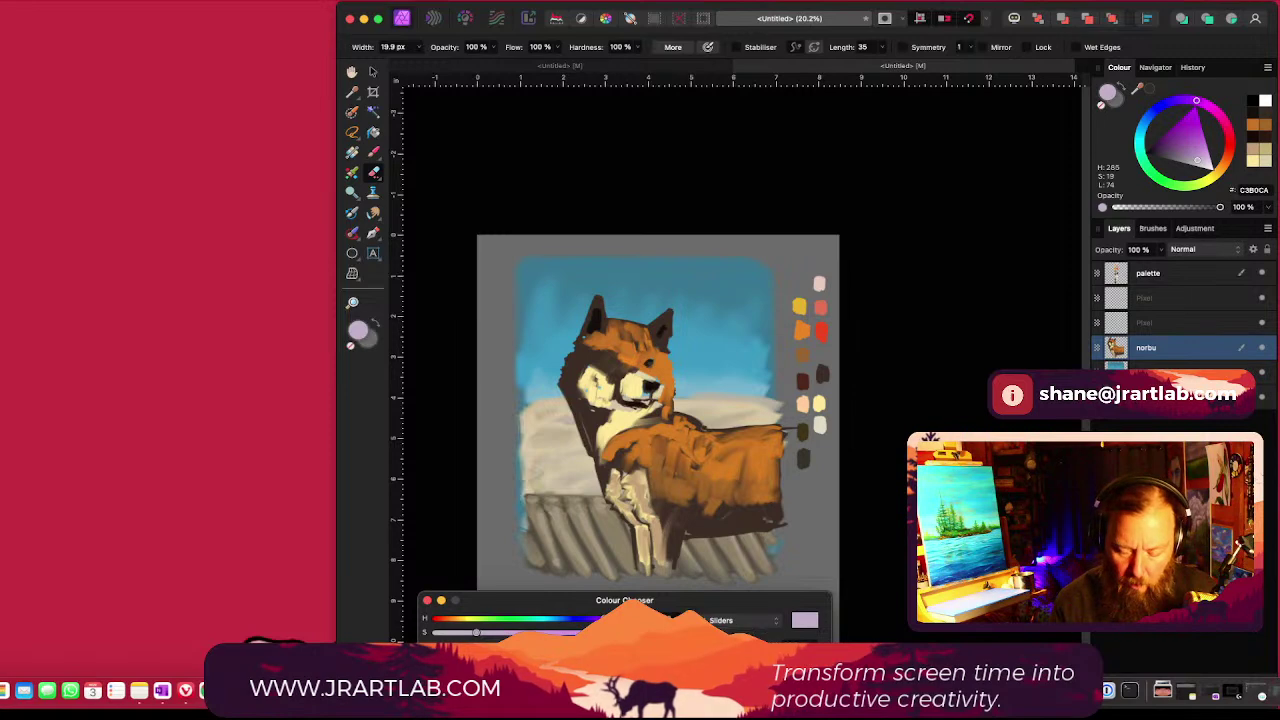
{"action": "left_click", "coordinate": [249, 690]}
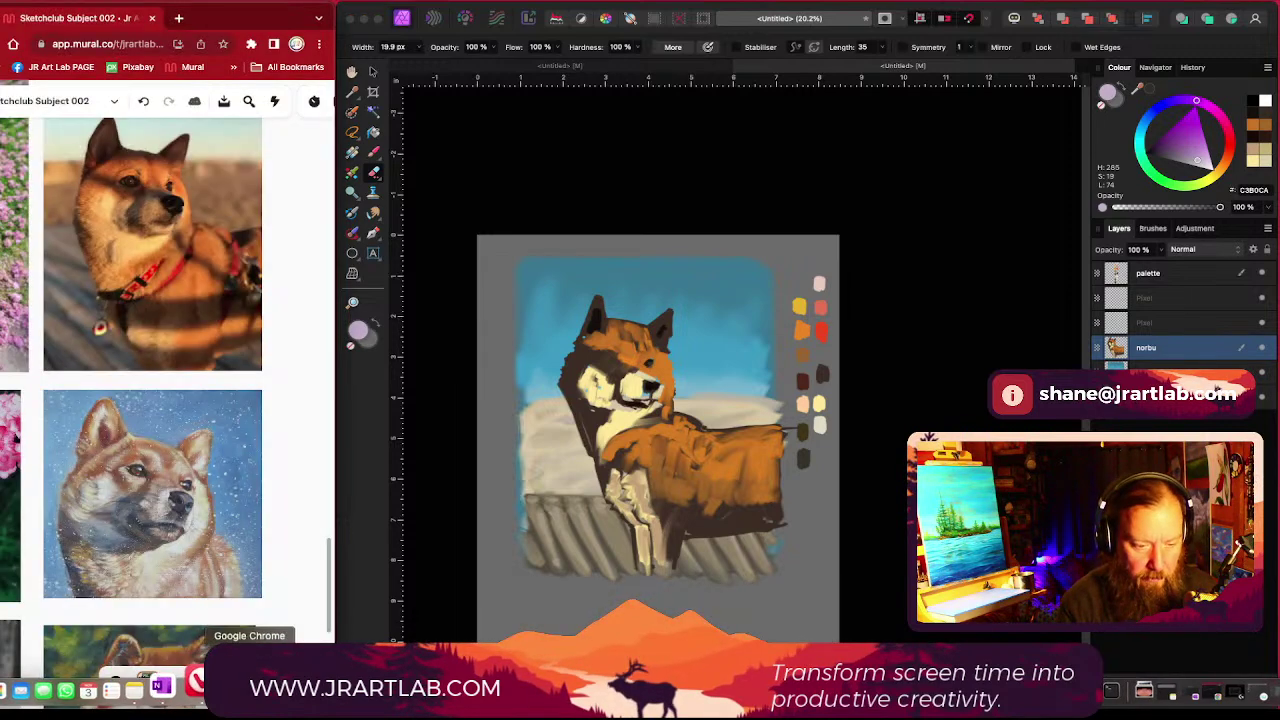
{"action": "left_click_drag", "start_coordinate": [301, 365], "coordinate": [303, 428]}
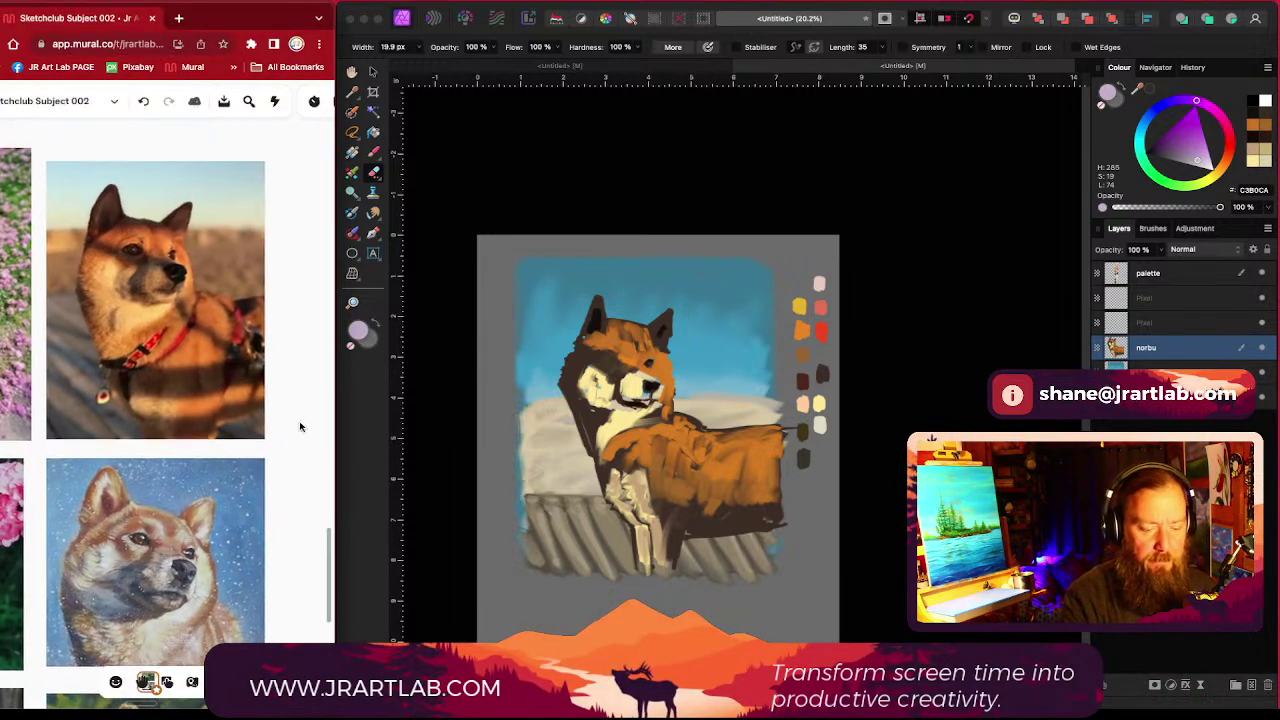
{"action": "left_click", "coordinate": [652, 422]}
{"action": "scroll", "coordinate": [672, 280], "scroll_direction": "up", "scroll_amount": 3}
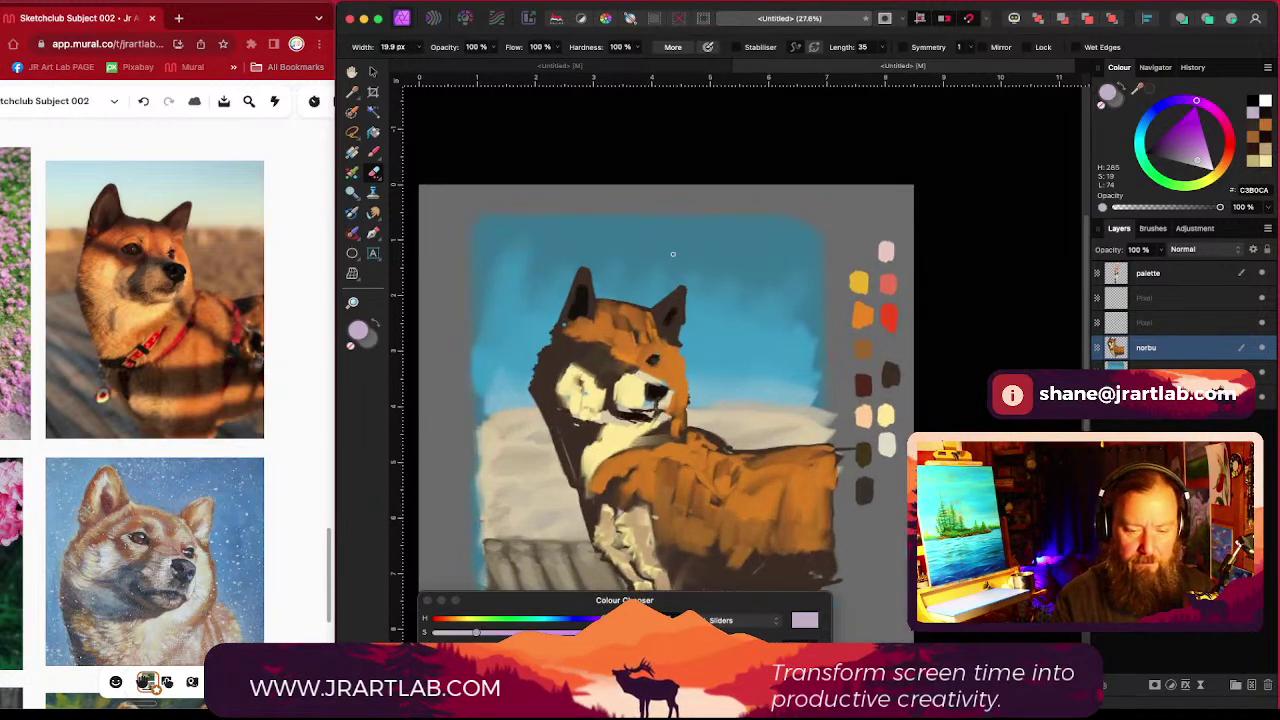
{"action": "scroll", "coordinate": [674, 252], "scroll_direction": "left", "scroll_amount": 2}
{"action": "scroll", "coordinate": [815, 394], "scroll_direction": "down", "scroll_amount": 5}
{"action": "left_click_drag", "start_coordinate": [815, 394], "coordinate": [723, 328]}
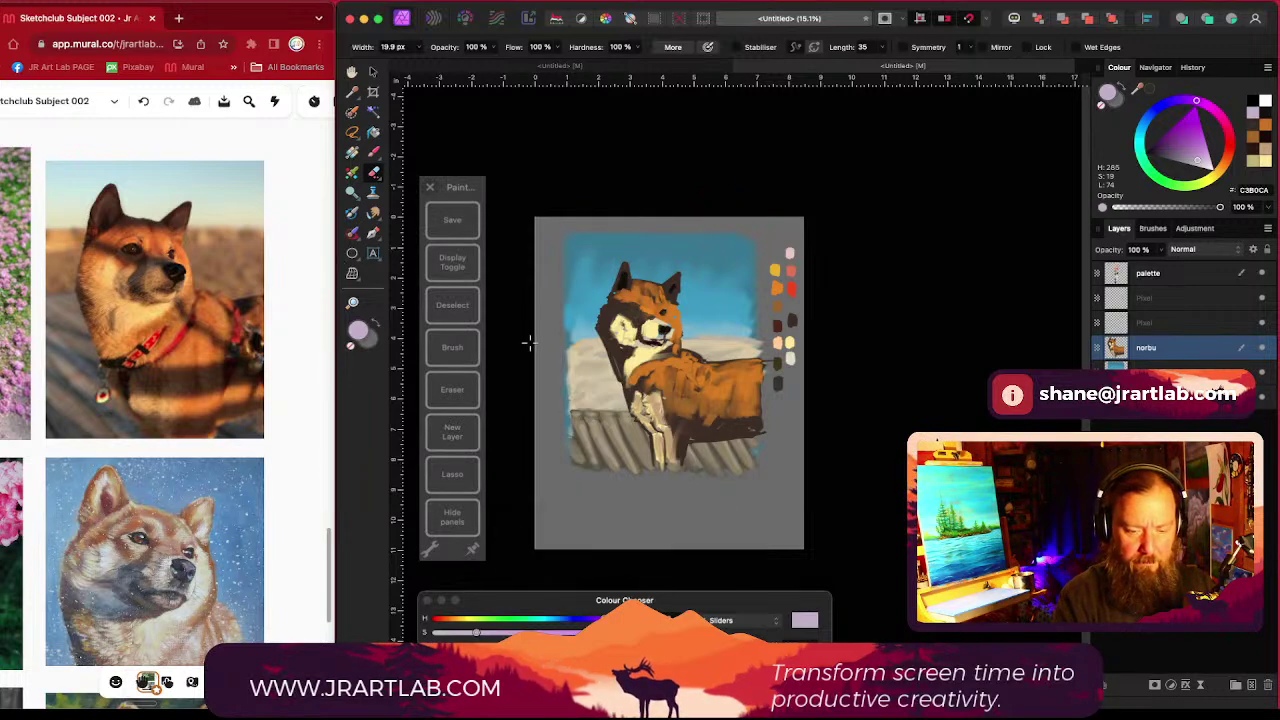
Step: Activate the Paint Brush and save the painting as Norbu.afphoto in the SketchclubPaintings folder
{"action": "left_click", "coordinate": [464, 343]}
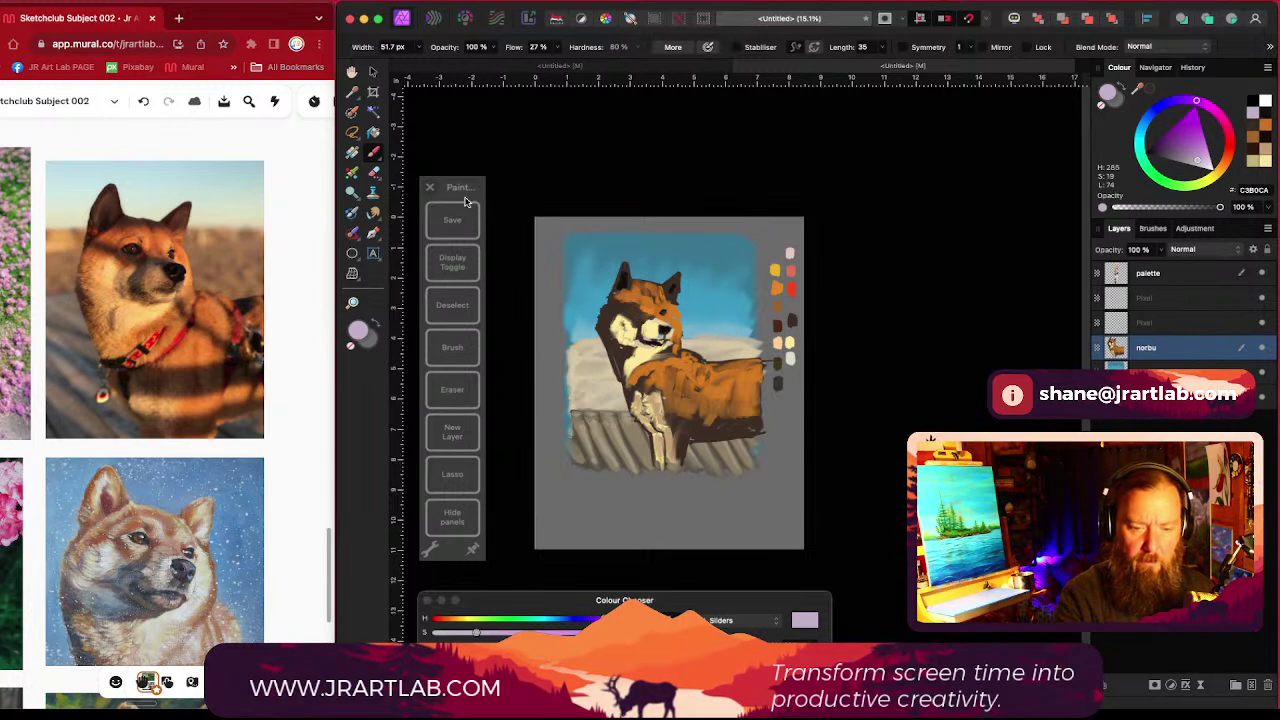
{"action": "left_click", "coordinate": [459, 220]}
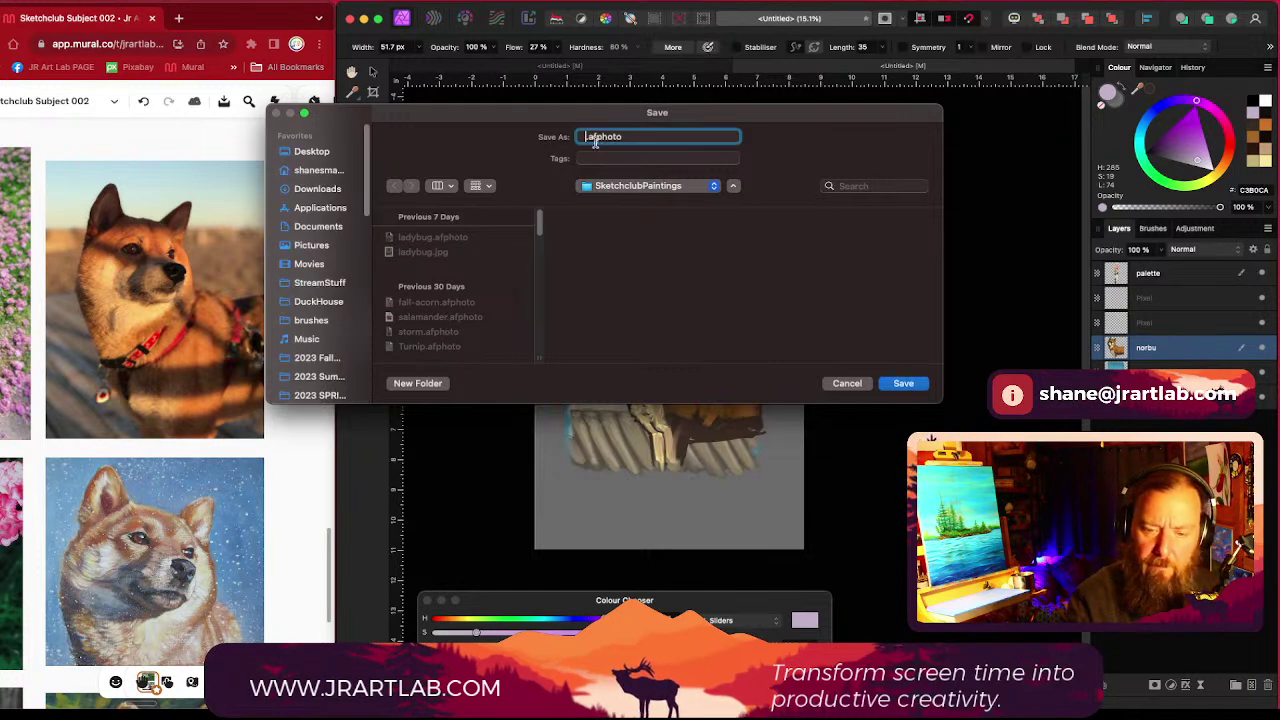
{"action": "key", "text": "BackSpace"}
{"action": "type", "text": "Norbu"}
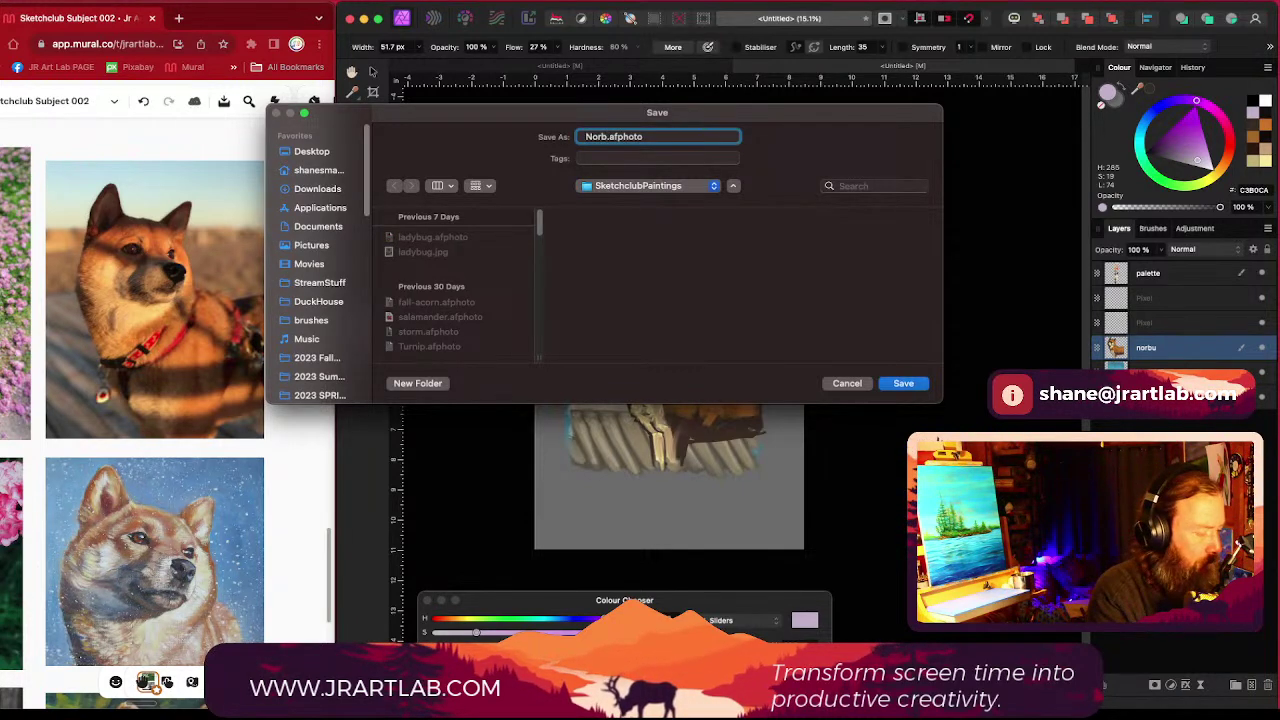
{"action": "key", "text": "Return"}
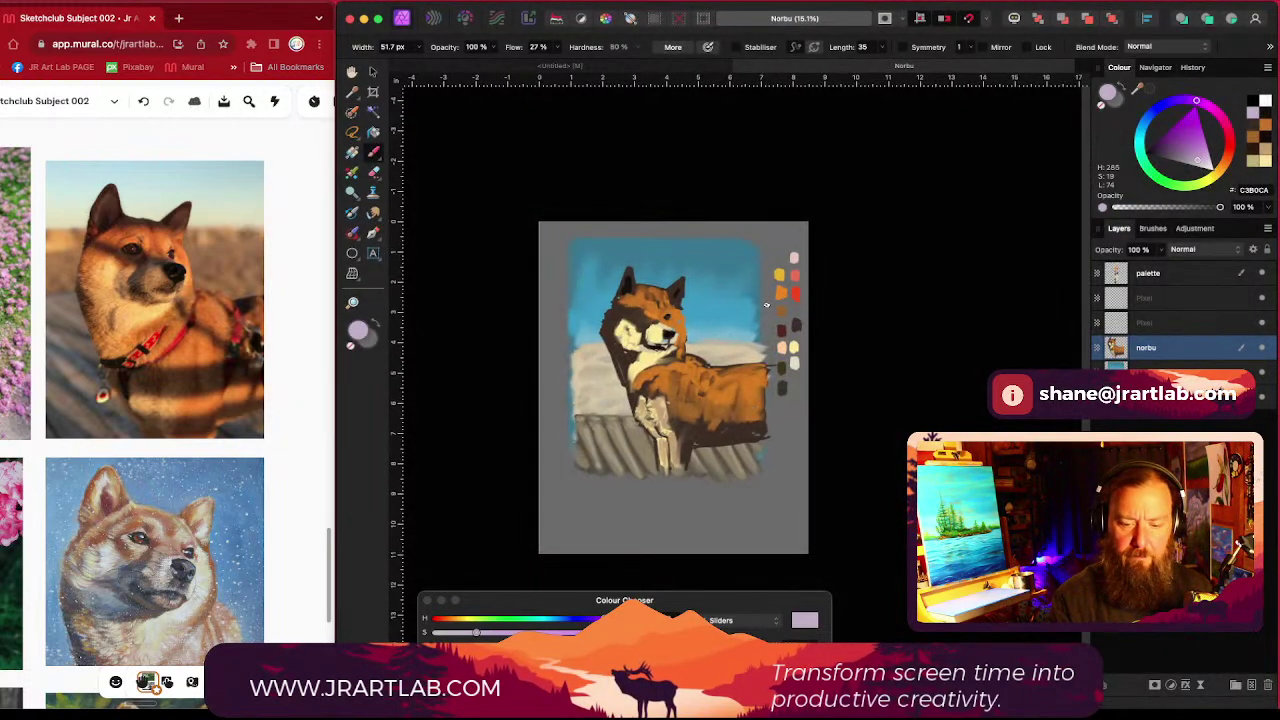
{"action": "left_click_drag", "start_coordinate": [714, 342], "coordinate": [738, 355]}
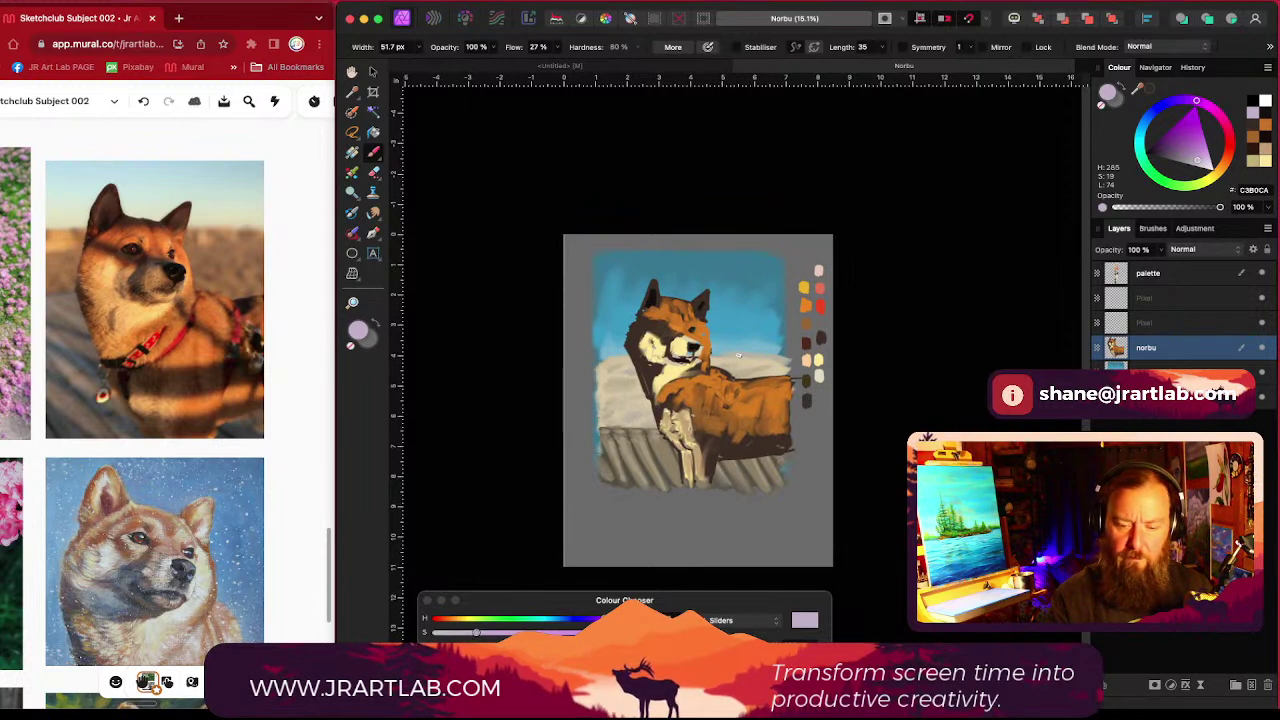
Step: Bring up the tablet's on-screen paint controls, close the system preferences window and choose the brush
{"action": "left_click", "coordinate": [732, 415]}
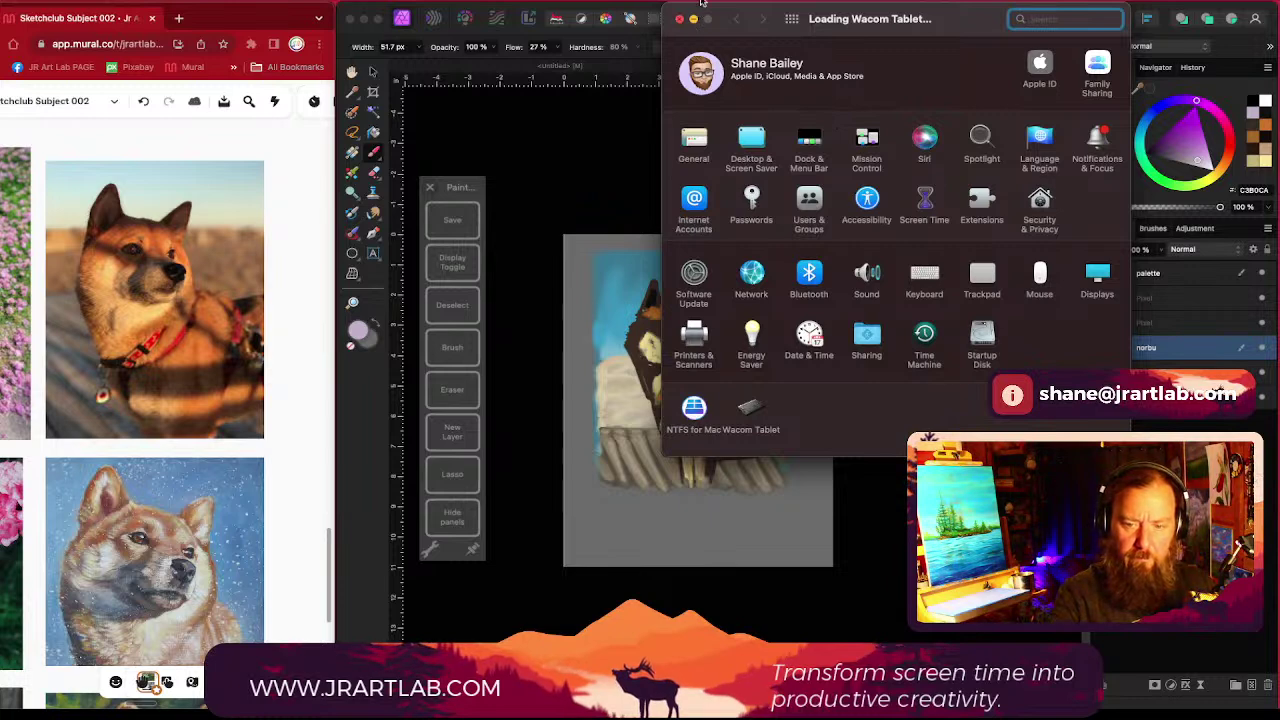
{"action": "left_click", "coordinate": [679, 19]}
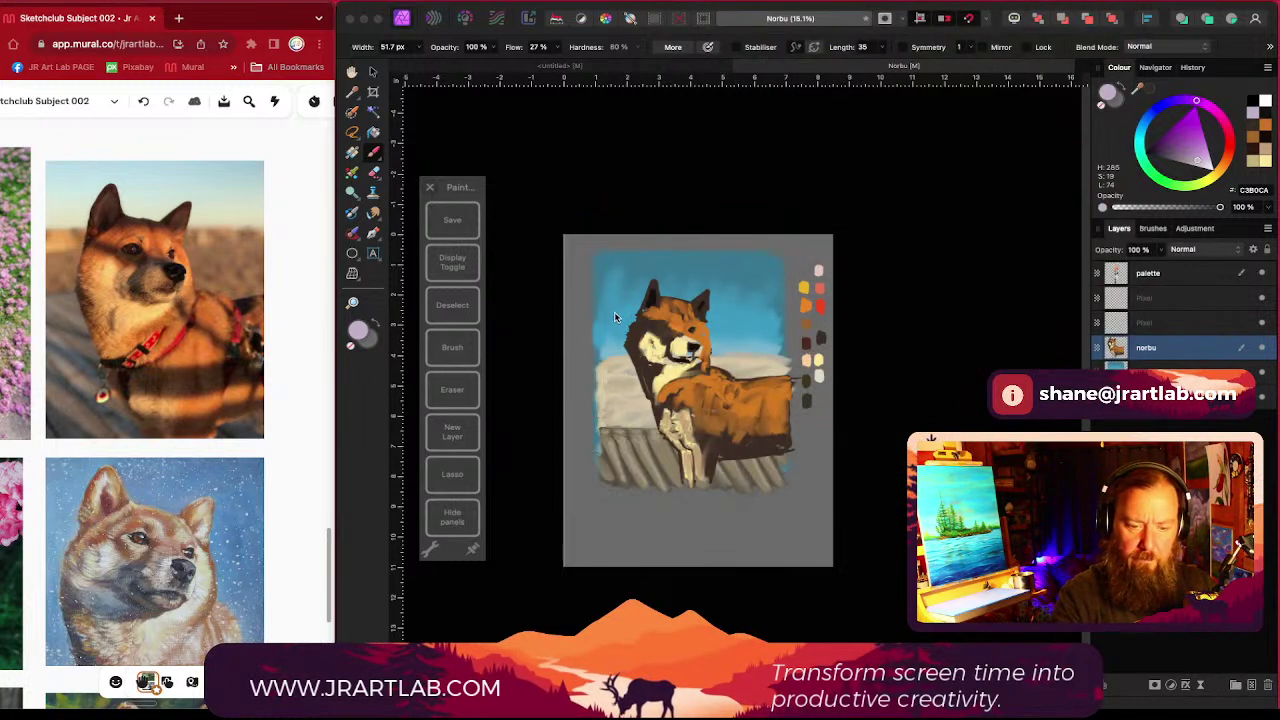
{"action": "left_click", "coordinate": [463, 346]}
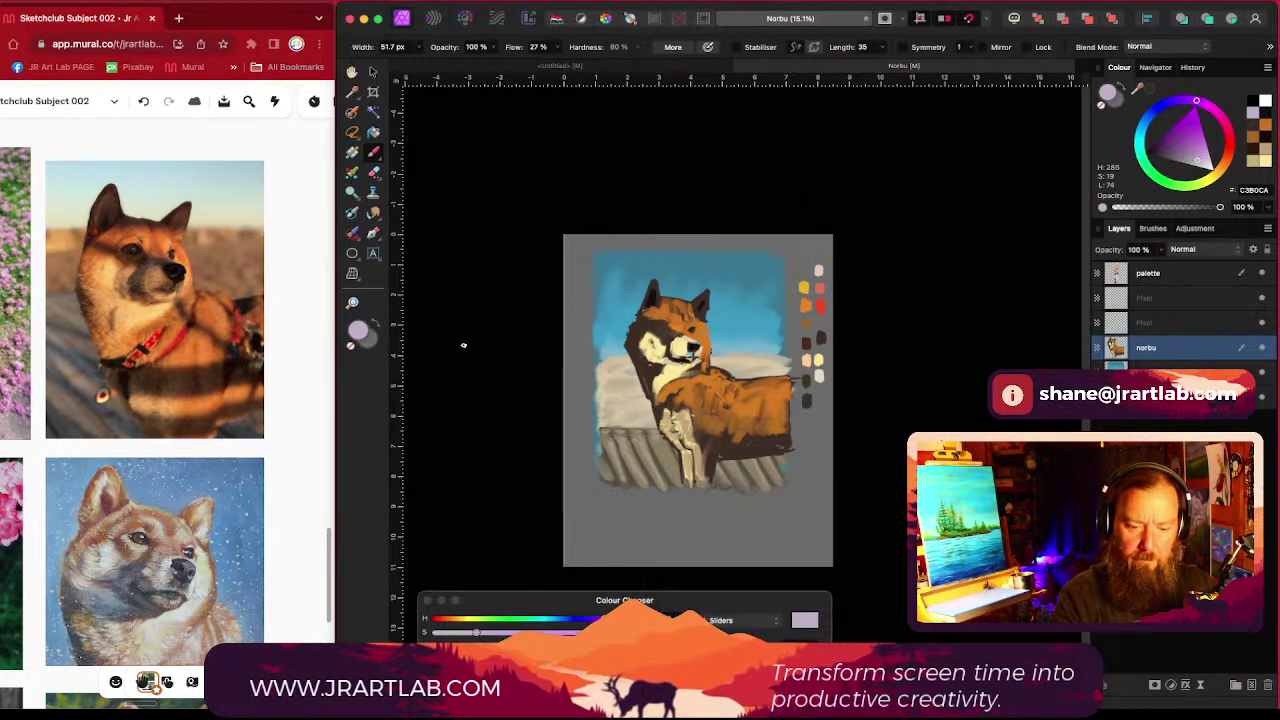
{"action": "left_click_drag", "start_coordinate": [580, 502], "coordinate": [565, 523]}
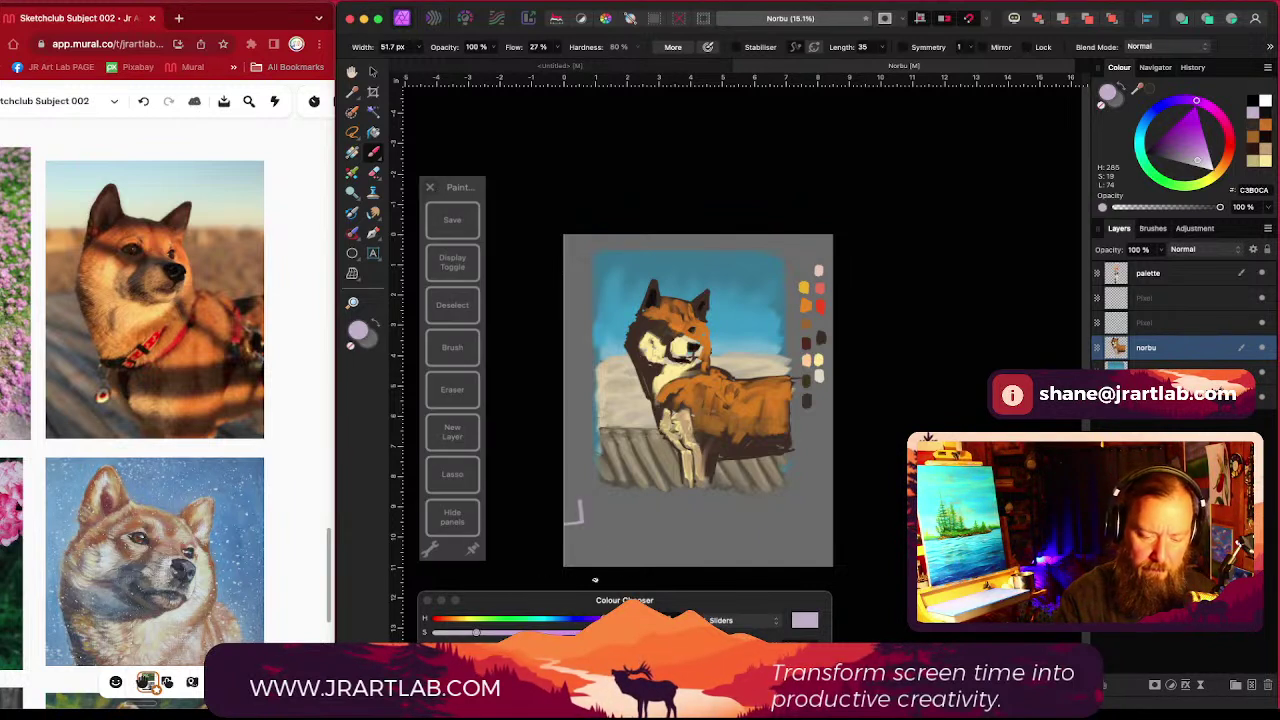
{"action": "scroll", "coordinate": [715, 413], "scroll_direction": "down", "scroll_amount": 3}
{"action": "left_click_drag", "start_coordinate": [852, 421], "coordinate": [754, 355]}
{"action": "left_click_drag", "start_coordinate": [829, 431], "coordinate": [737, 397]}
{"action": "left_click_drag", "start_coordinate": [796, 423], "coordinate": [702, 394]}
{"action": "scroll", "coordinate": [743, 374], "scroll_direction": "up", "scroll_amount": 3}
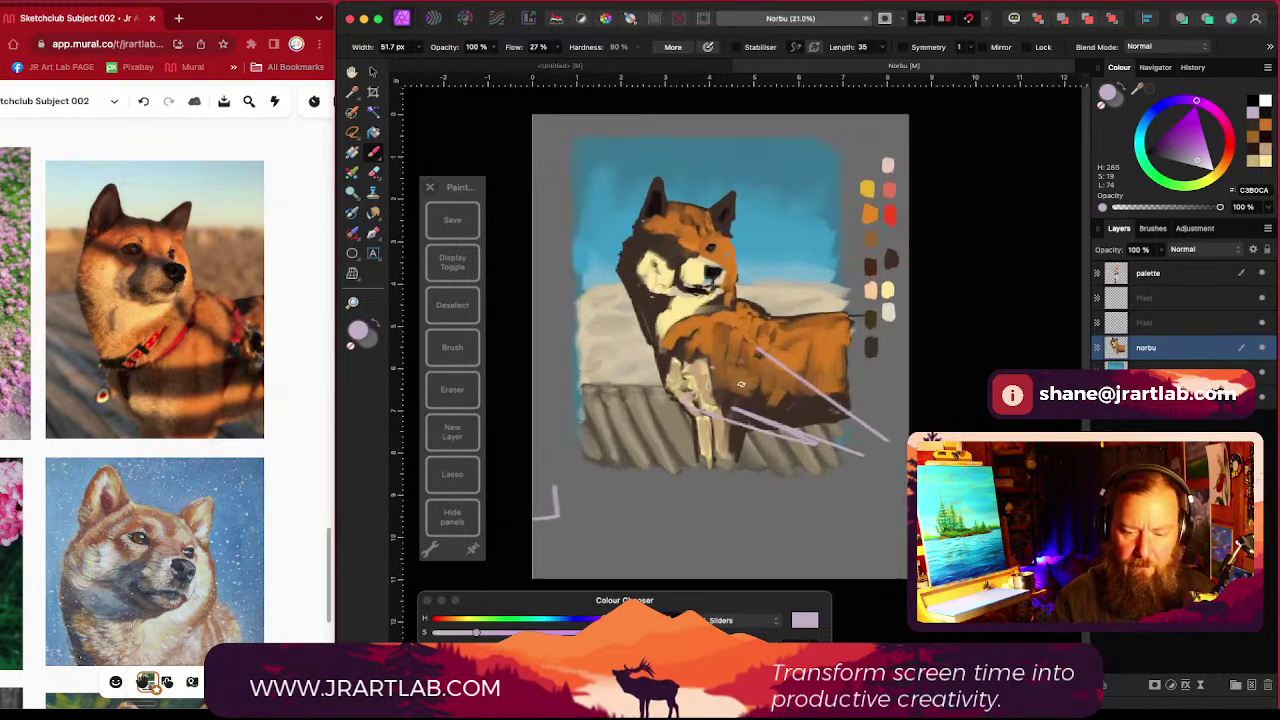
{"action": "key", "text": "super+z"}
{"action": "key", "text": "super+z"}
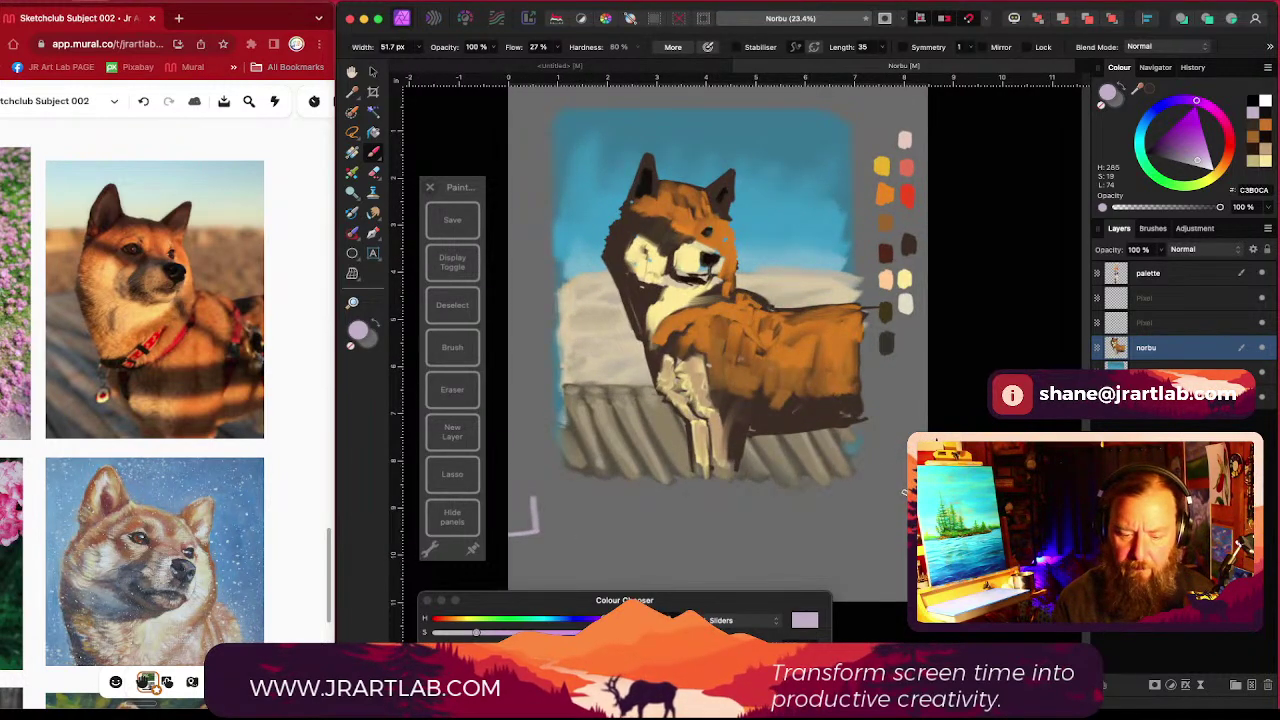
{"action": "key", "text": "super+z"}
{"action": "scroll", "coordinate": [834, 410], "scroll_direction": "up", "scroll_amount": 2}
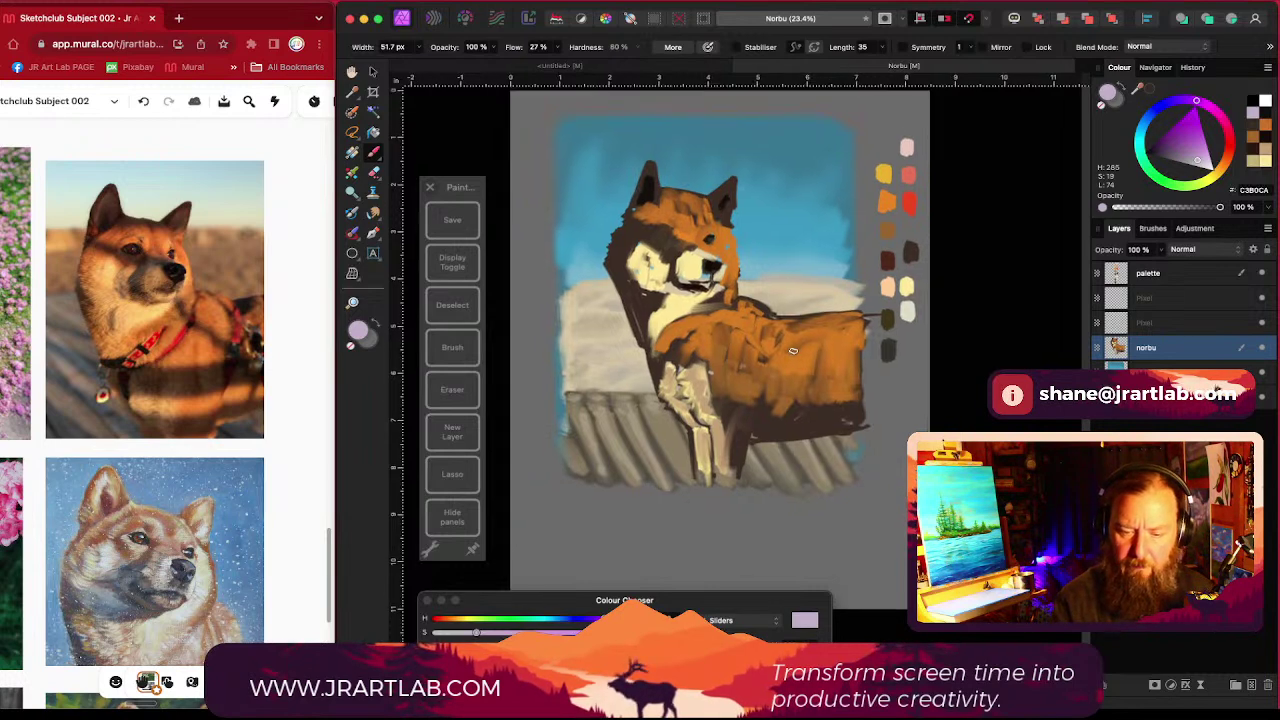
{"action": "scroll", "coordinate": [798, 470], "scroll_direction": "left", "scroll_amount": 2}
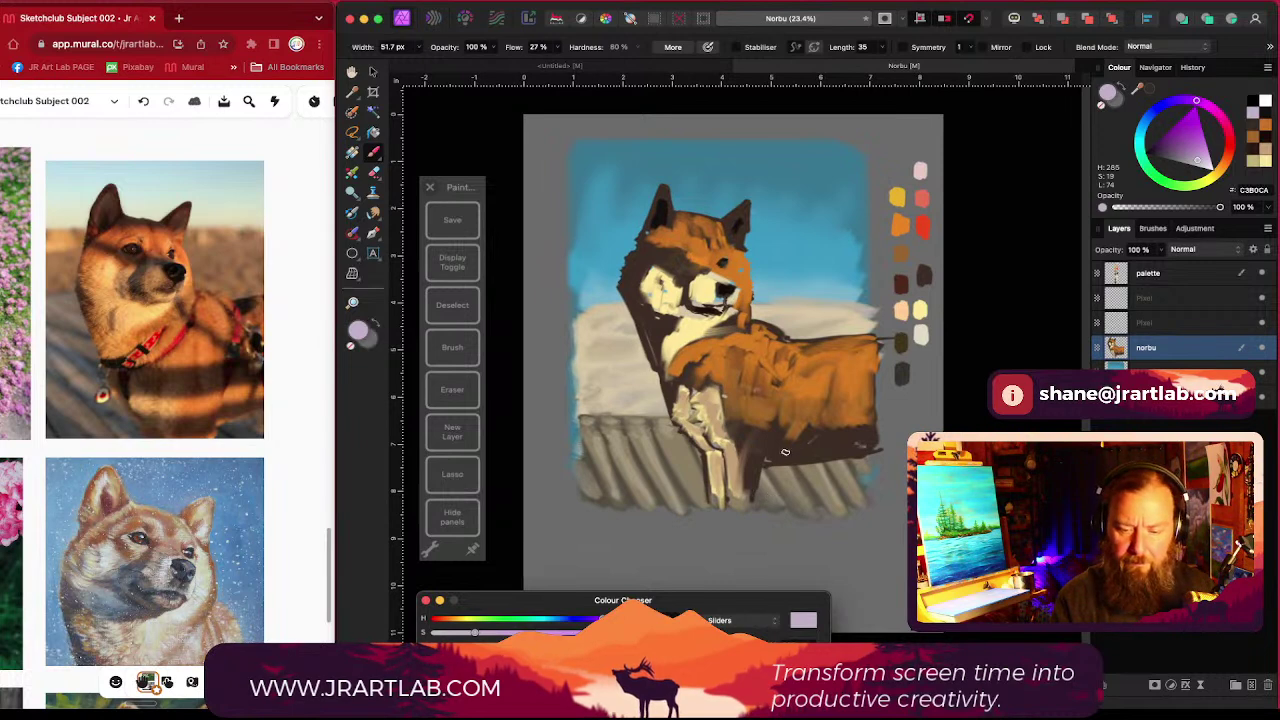
Step: Pin the on-screen paint controls so they stay open, and test switching between brush and eraser, finishing on the brush
{"action": "left_click", "coordinate": [466, 350]}
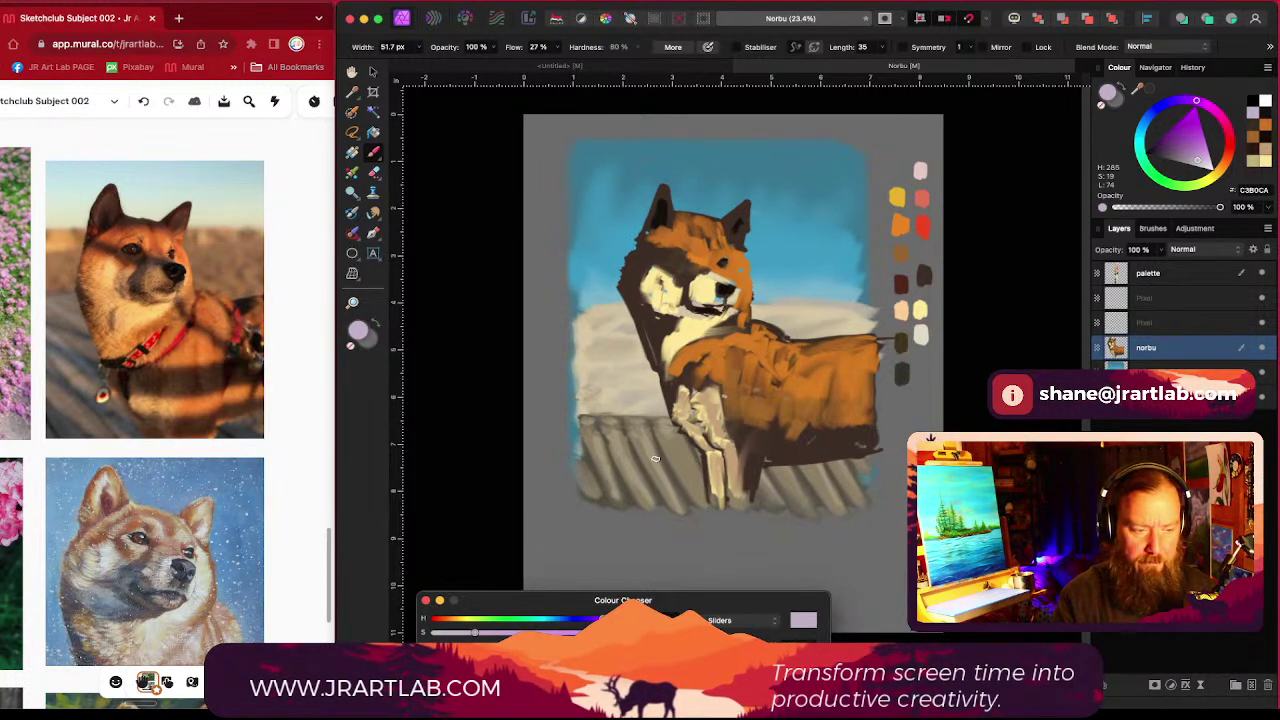
{"action": "key", "text": "F1"}
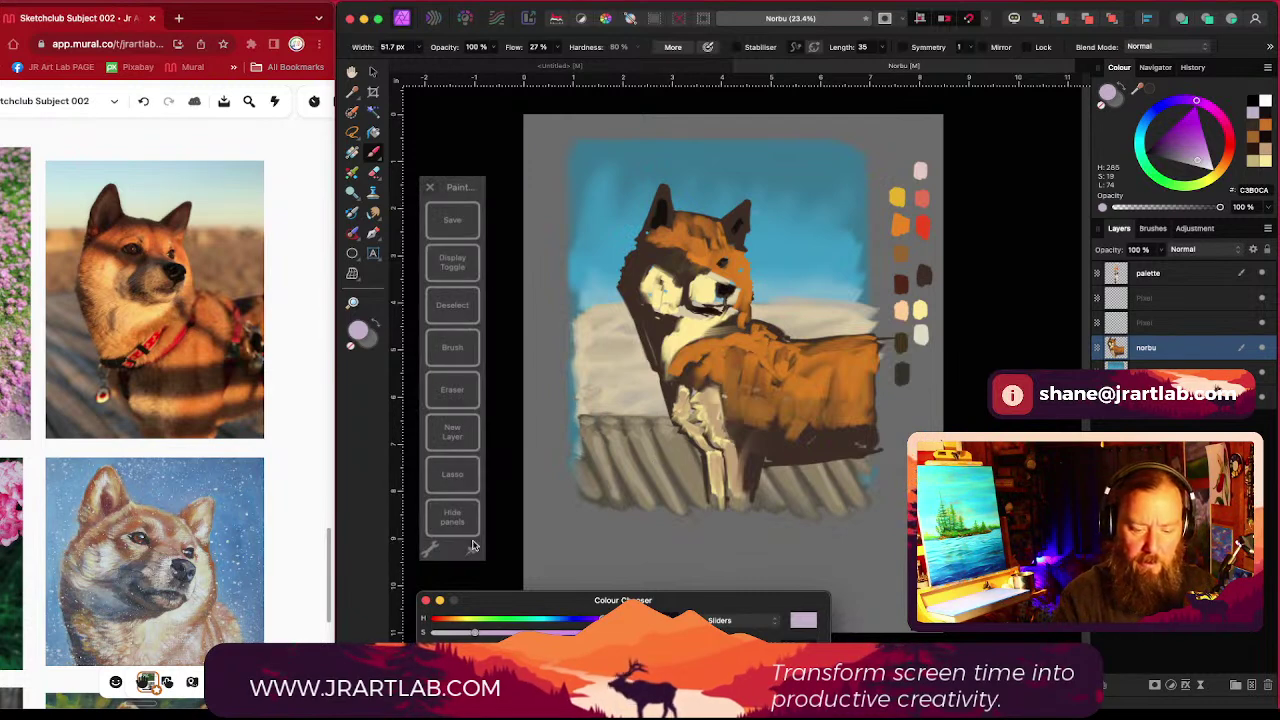
{"action": "left_click", "coordinate": [464, 344]}
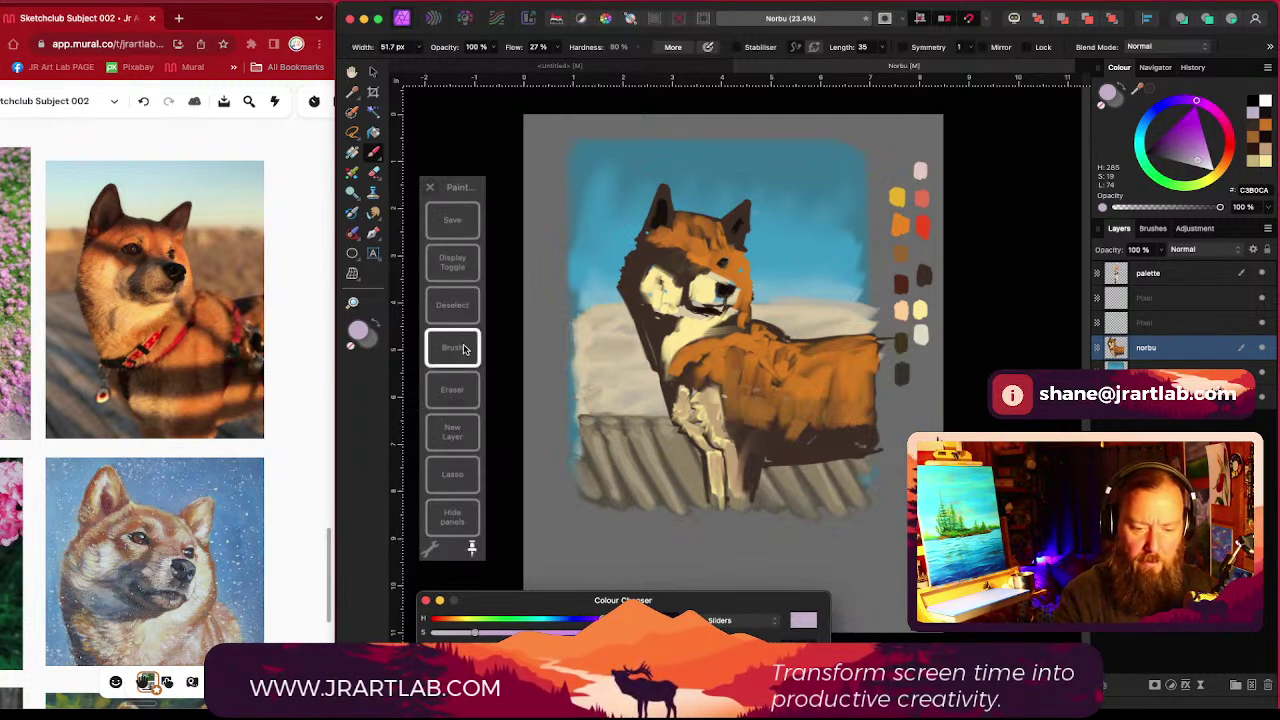
{"action": "left_click", "coordinate": [455, 389]}
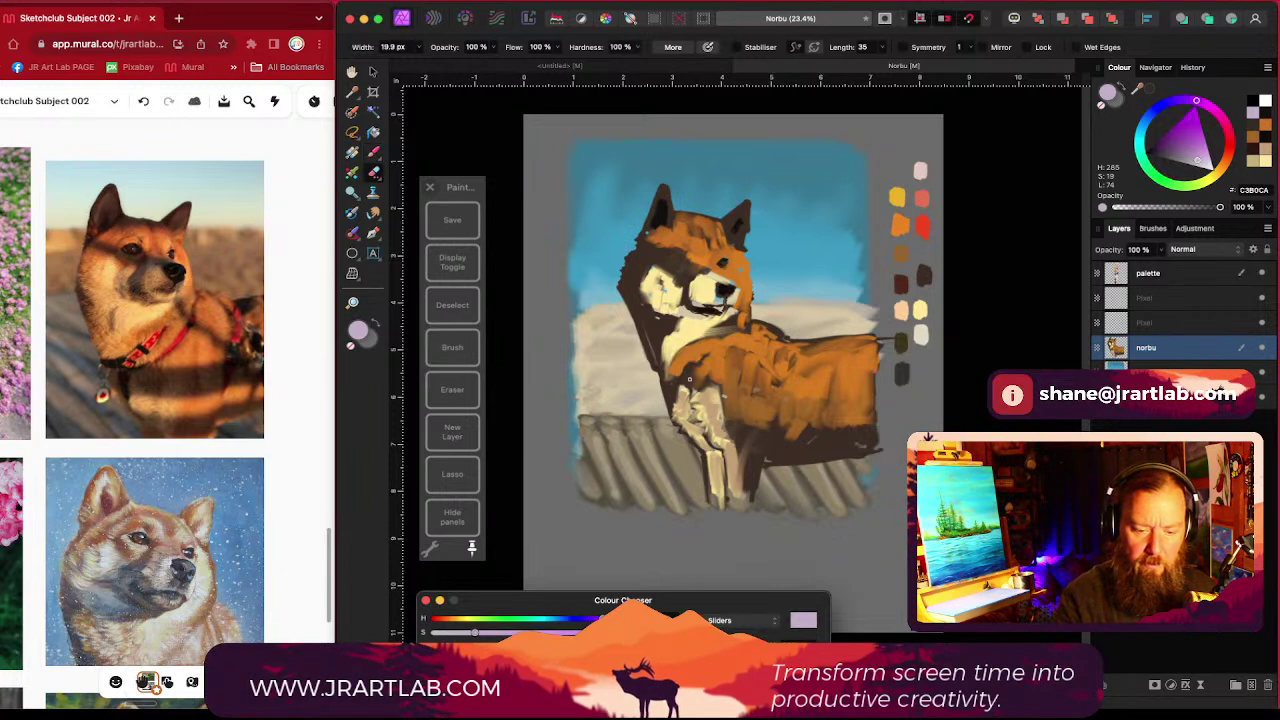
{"action": "left_click", "coordinate": [478, 352]}
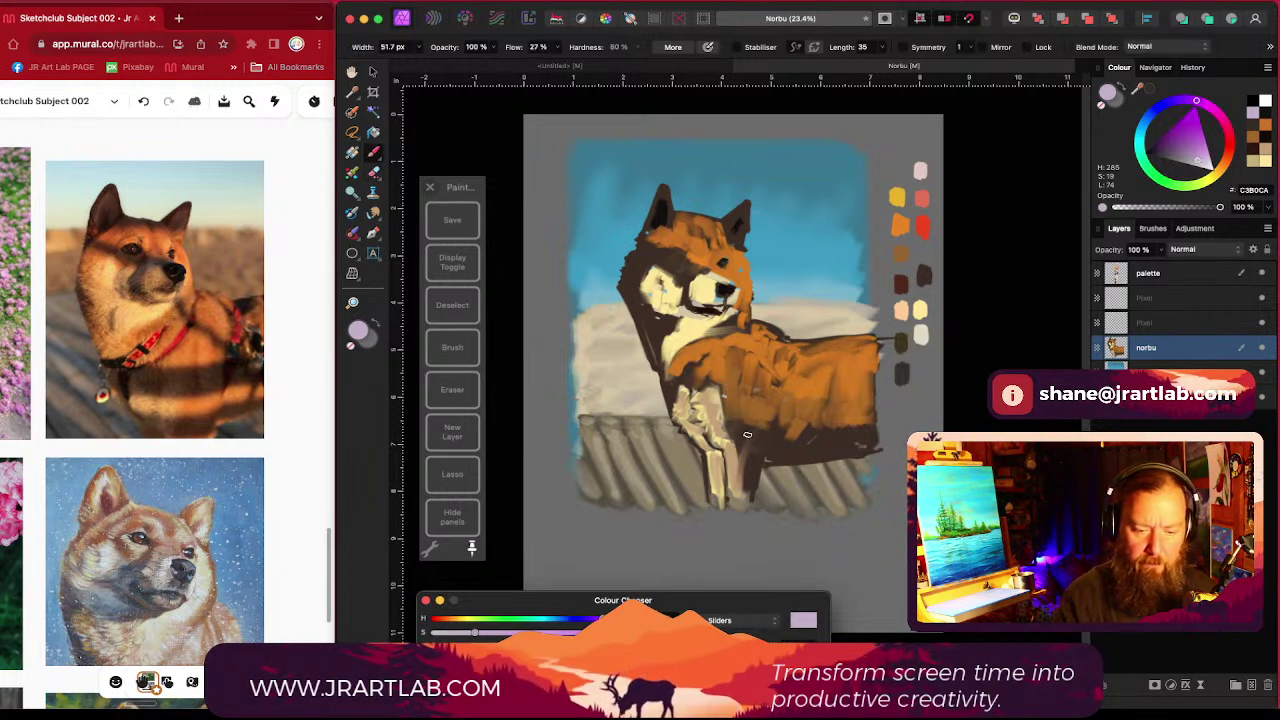
{"action": "left_click", "coordinate": [464, 387]}
{"action": "left_click", "coordinate": [464, 336]}
{"action": "scroll", "coordinate": [776, 424], "scroll_direction": "up", "scroll_amount": 1}
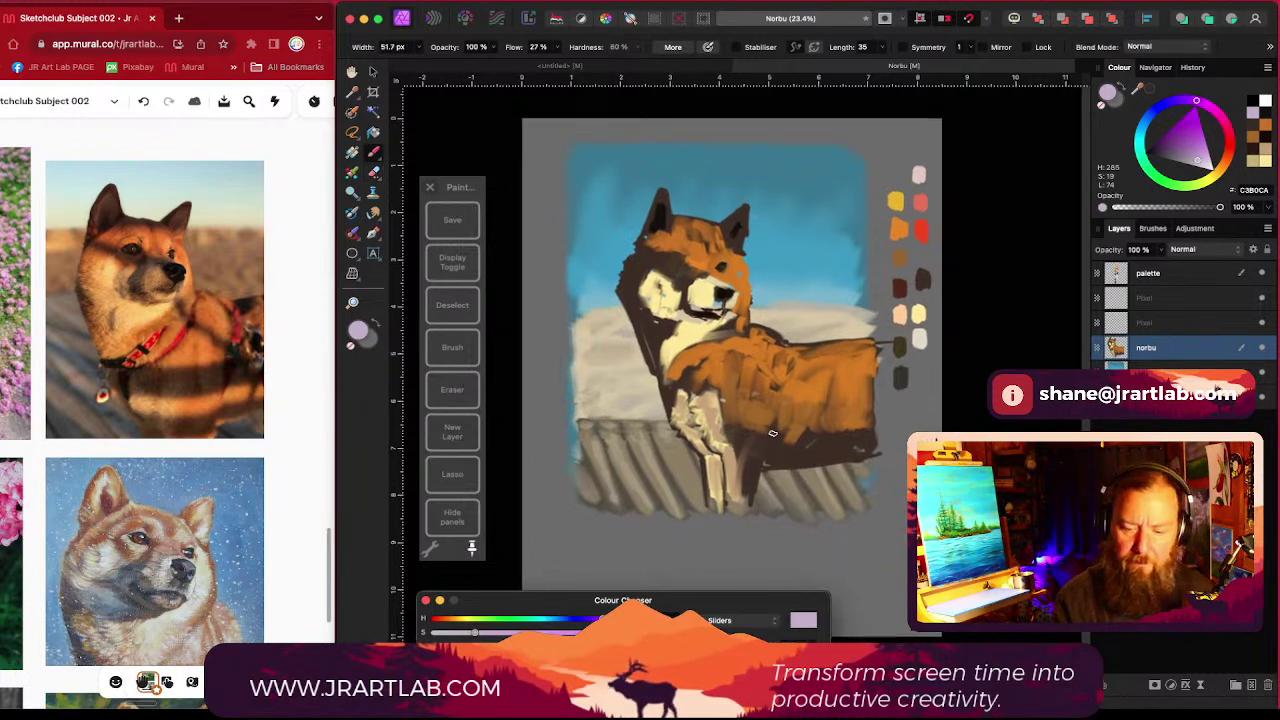
{"action": "scroll", "coordinate": [620, 422], "scroll_direction": "down", "scroll_amount": 3}
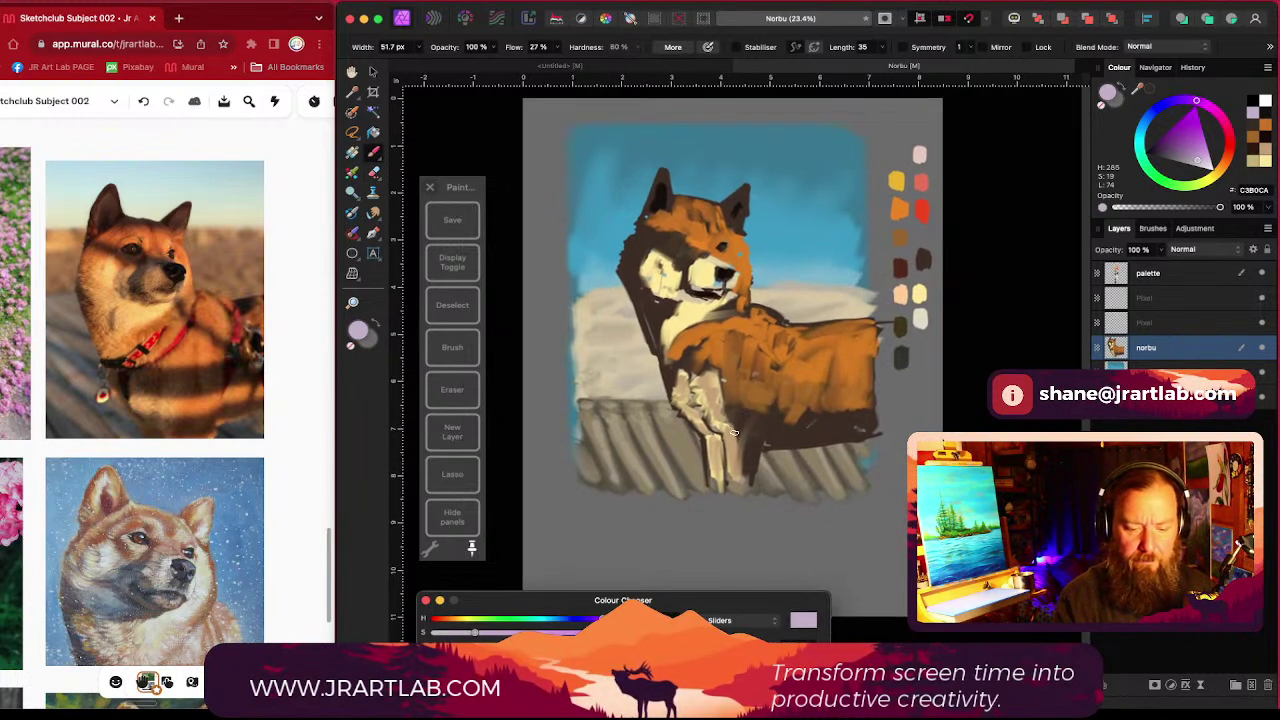
{"action": "scroll", "coordinate": [652, 288], "scroll_direction": "up", "scroll_amount": 2}
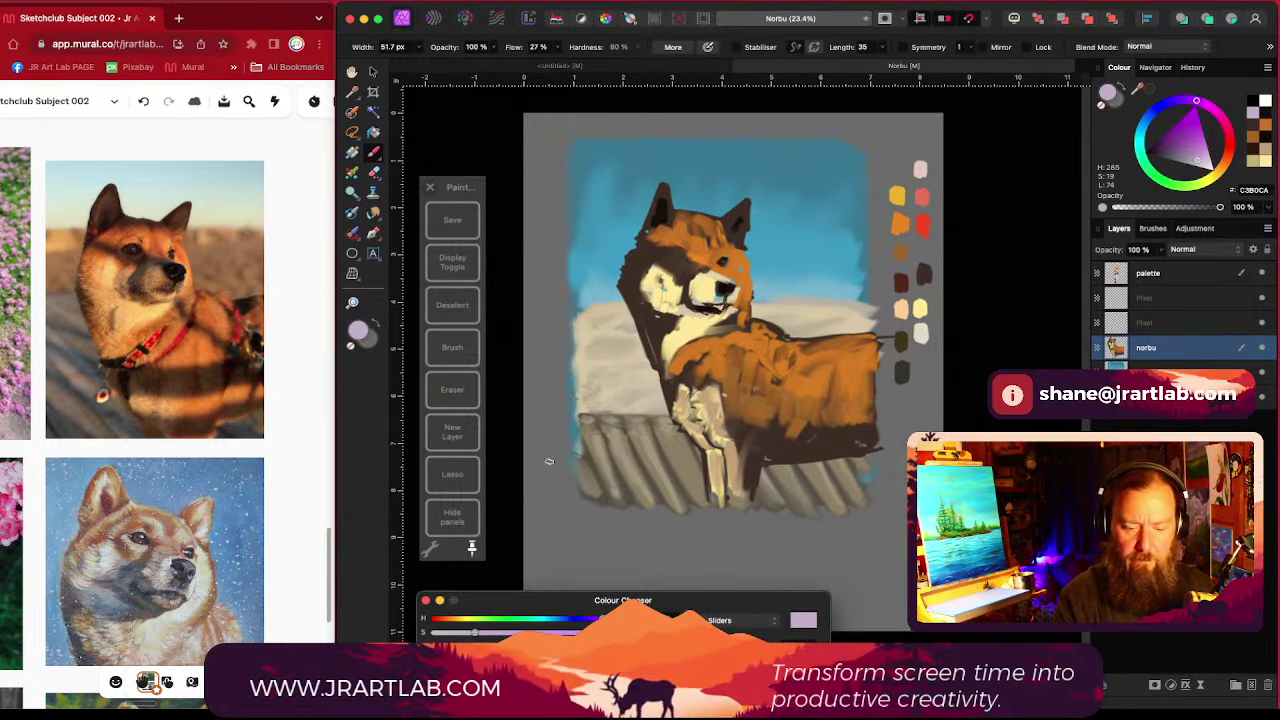
Step: Paint the dark side of the dog's head with sampled orange C7701D and the upper neck with muted brown 7E5B39
{"action": "left_click", "coordinate": [688, 246], "text": "alt"}
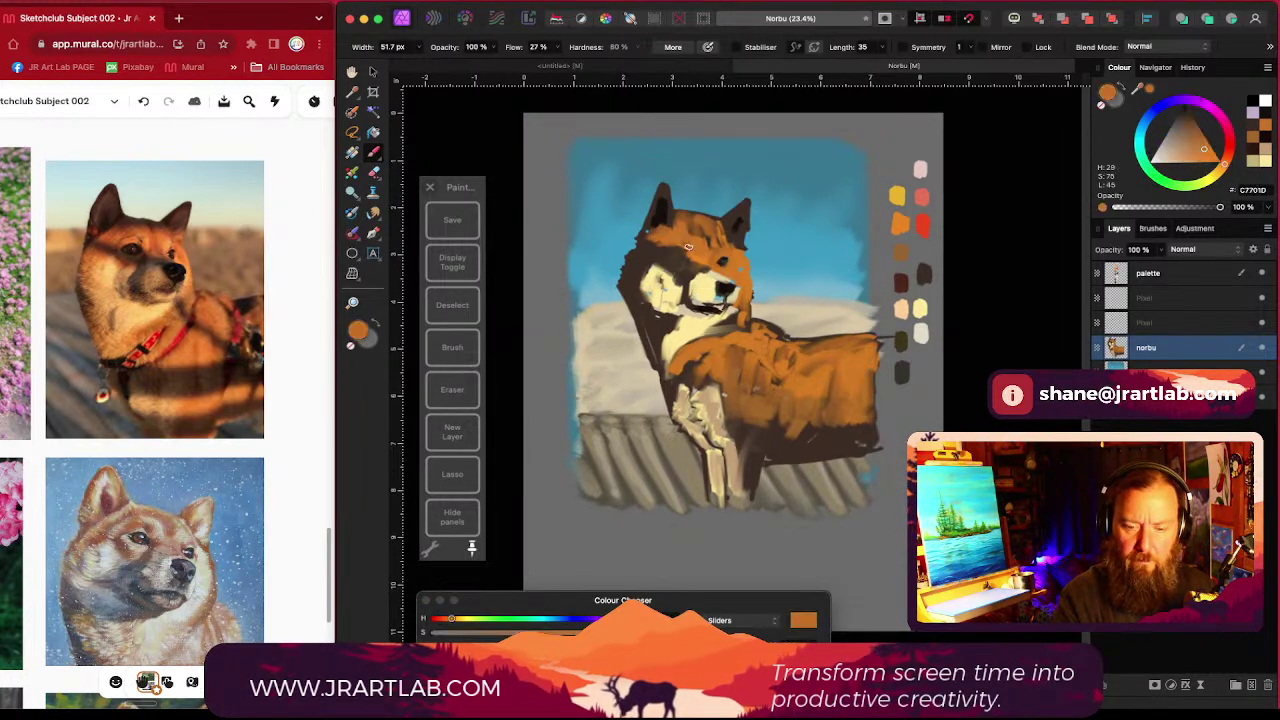
{"action": "mouse_move", "coordinate": [638, 270]}
{"action": "left_mouse_down"}
{"action": "mouse_move", "coordinate": [628, 275]}
{"action": "mouse_move", "coordinate": [662, 244]}
{"action": "mouse_move", "coordinate": [658, 258]}
{"action": "mouse_move", "coordinate": [696, 262]}
{"action": "mouse_move", "coordinate": [682, 275]}
{"action": "mouse_move", "coordinate": [703, 267]}
{"action": "left_mouse_up"}
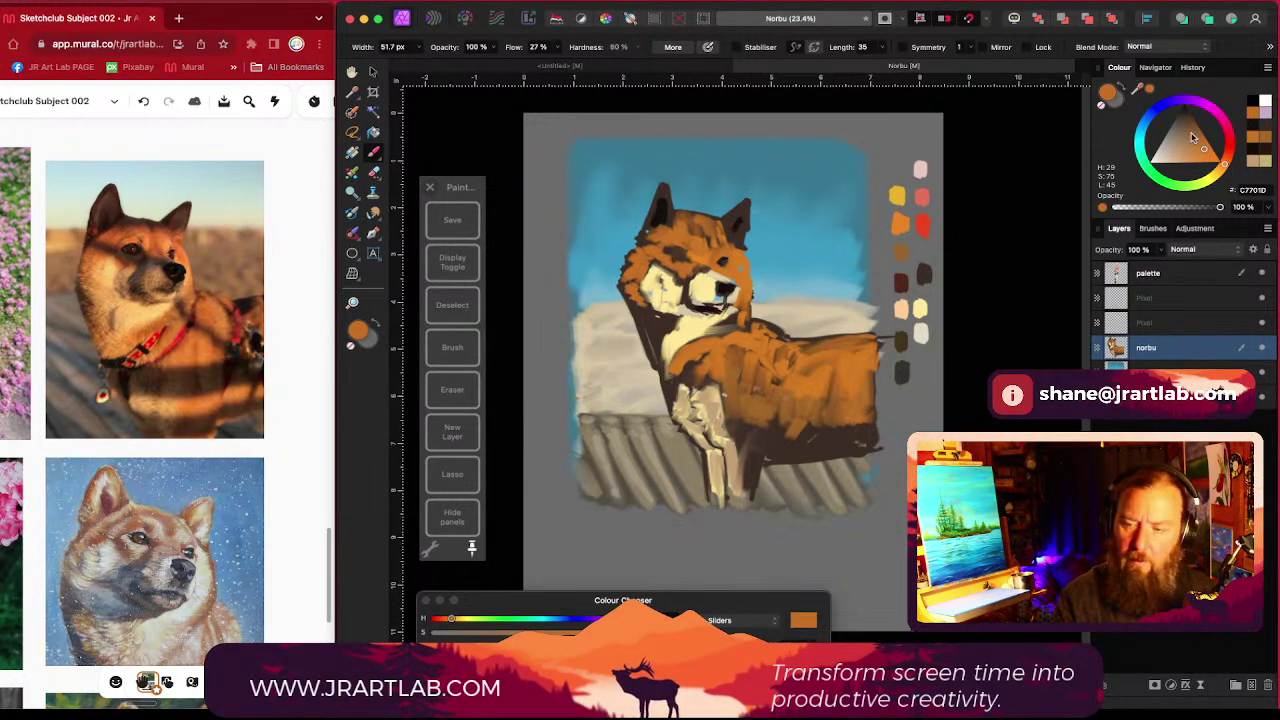
{"action": "left_click_drag", "start_coordinate": [1204, 140], "coordinate": [1185, 132]}
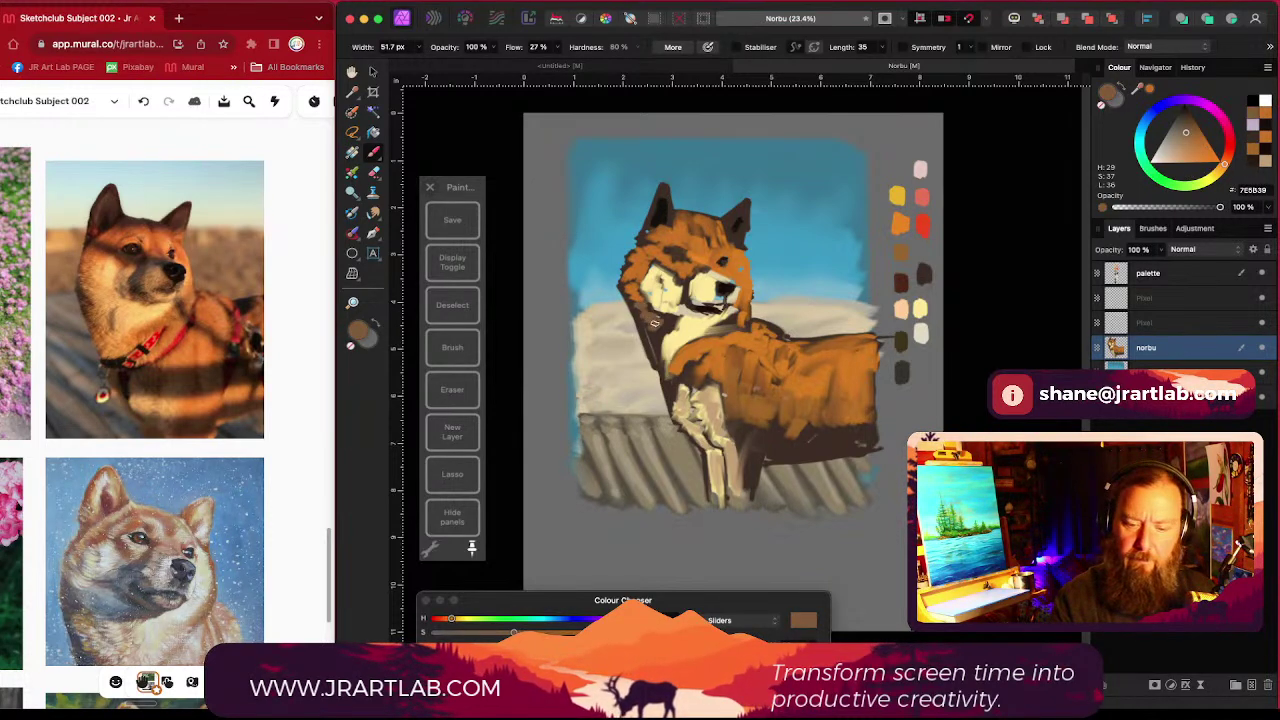
Step: Paint the insides of both ears in grey-brown 625244 with a 22.9 px brush, undoing the last stray stroke
{"action": "left_click", "coordinate": [1188, 133]}
{"action": "left_click_drag", "start_coordinate": [1188, 133], "coordinate": [1179, 126]}
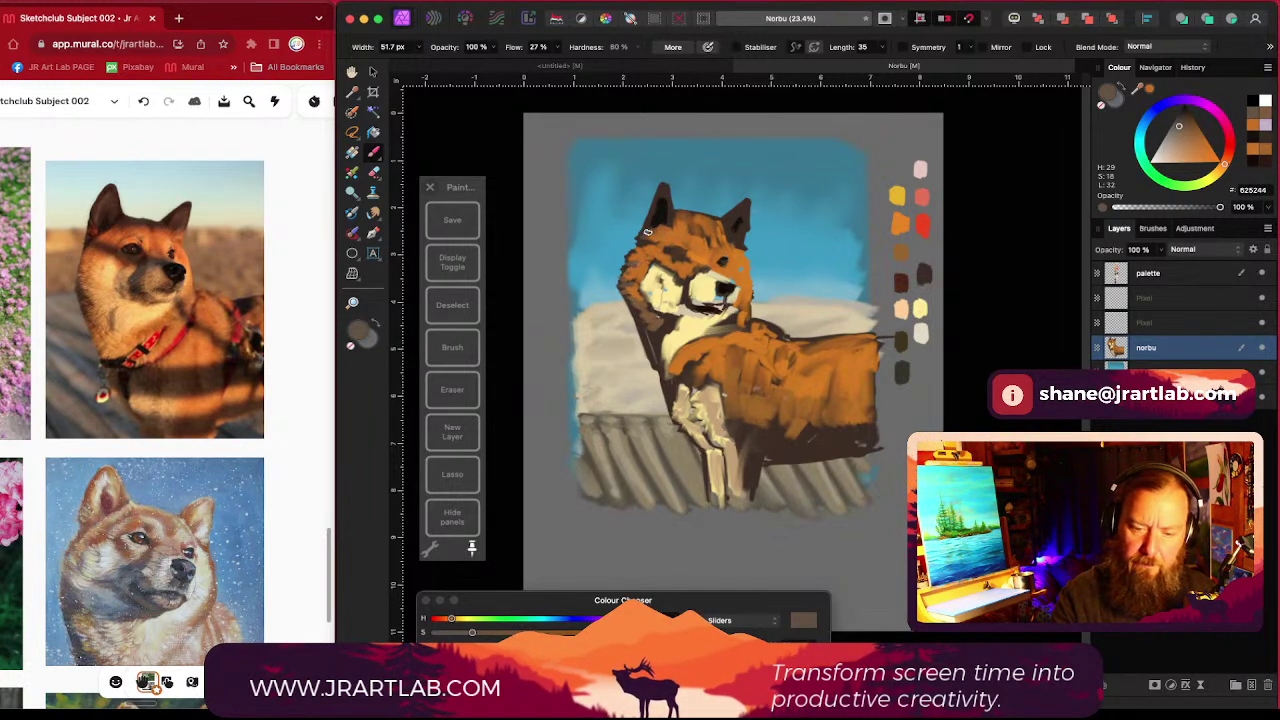
{"action": "key", "text": "["}
{"action": "key", "text": "["}
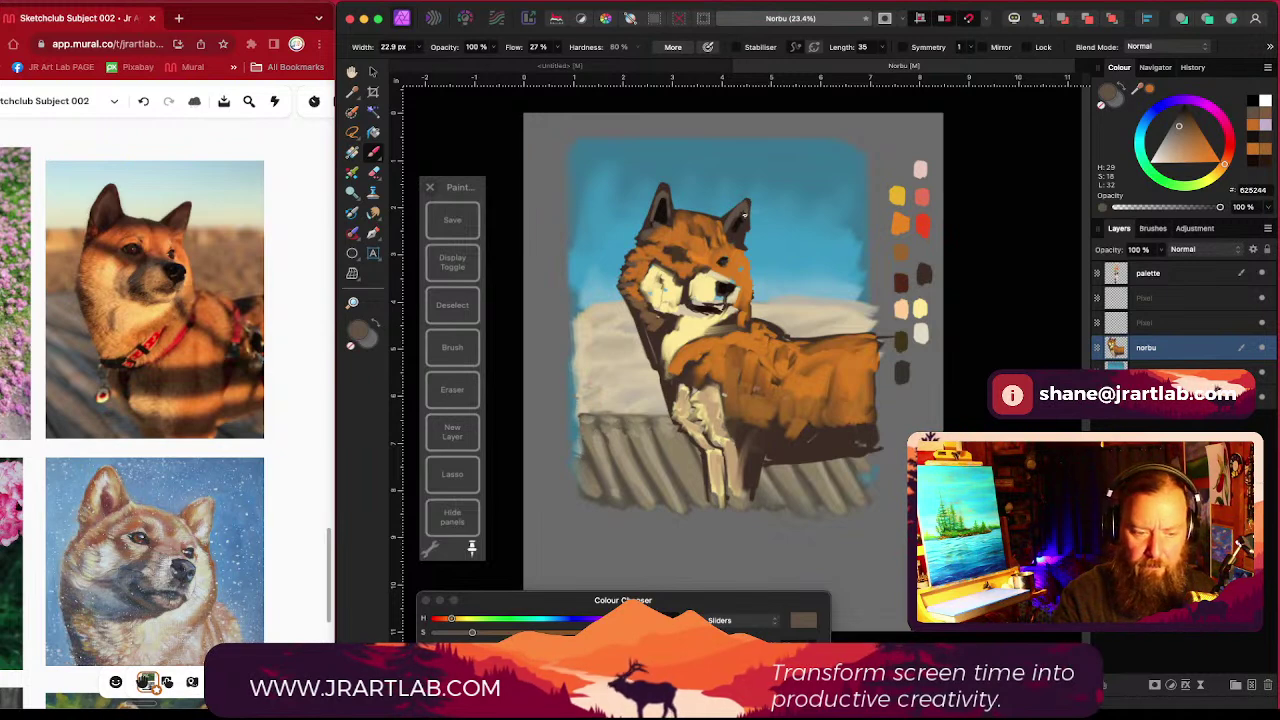
{"action": "key", "text": "ctrl+z"}
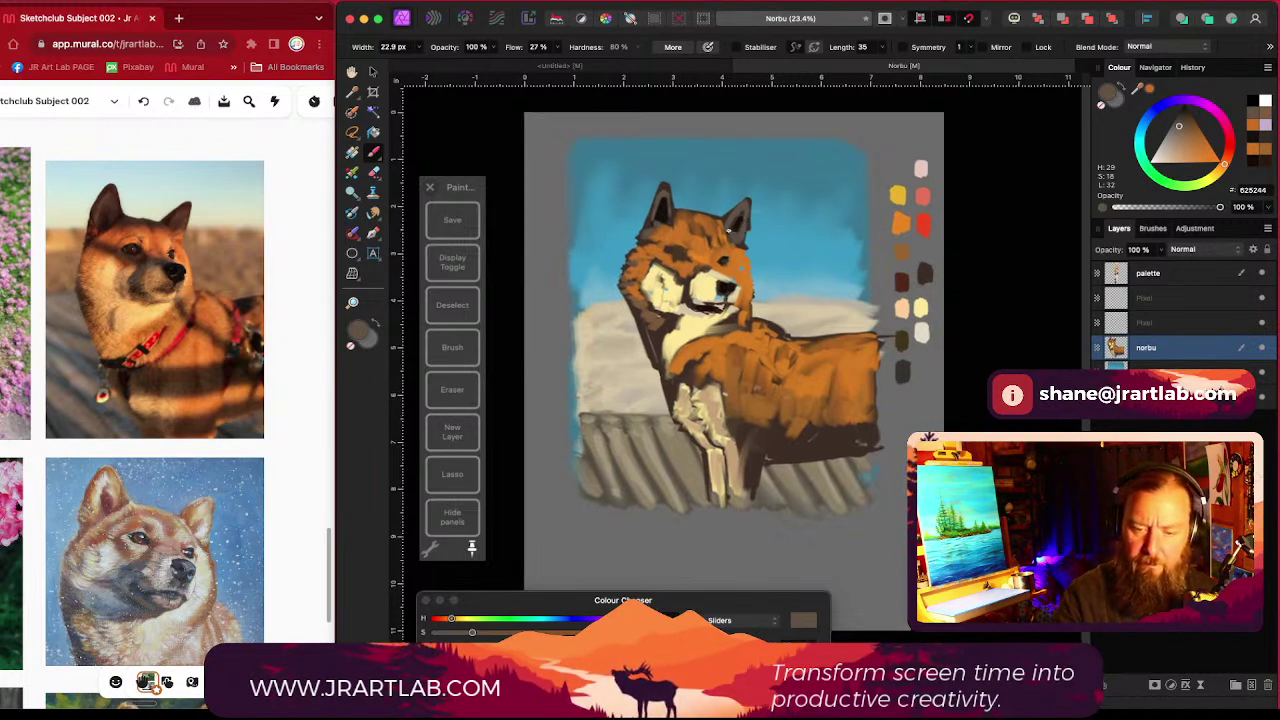
Step: Touch up the eye and nose area in near-black 150B07, and add a 61 px swatch of that colour to the palette layer
{"action": "left_click_drag", "start_coordinate": [727, 256], "coordinate": [720, 286]}
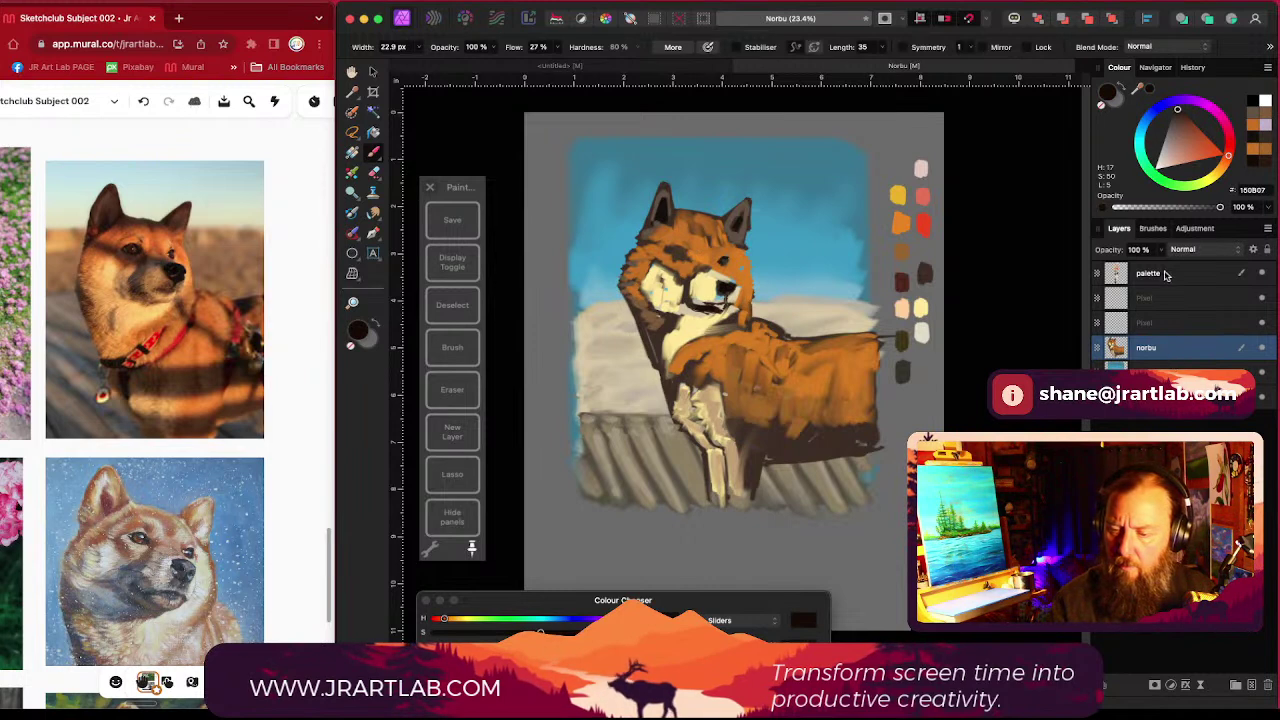
{"action": "left_click", "coordinate": [1166, 276]}
{"action": "key", "text": "]"}
{"action": "key", "text": "]"}
{"action": "left_click_drag", "start_coordinate": [926, 362], "coordinate": [924, 370]}
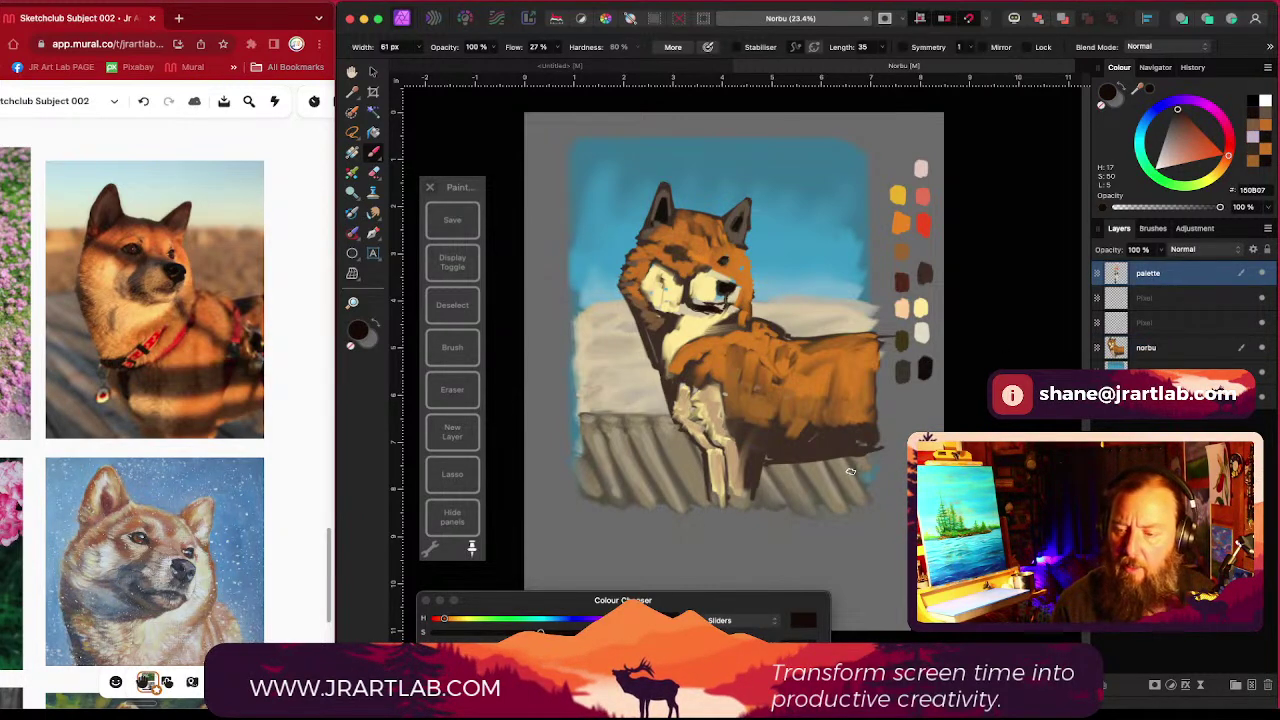
Step: Try a near-black stroke across the dog's back on the norbu layer, undo it and sample the body's orange D47818
{"action": "left_click", "coordinate": [1164, 345]}
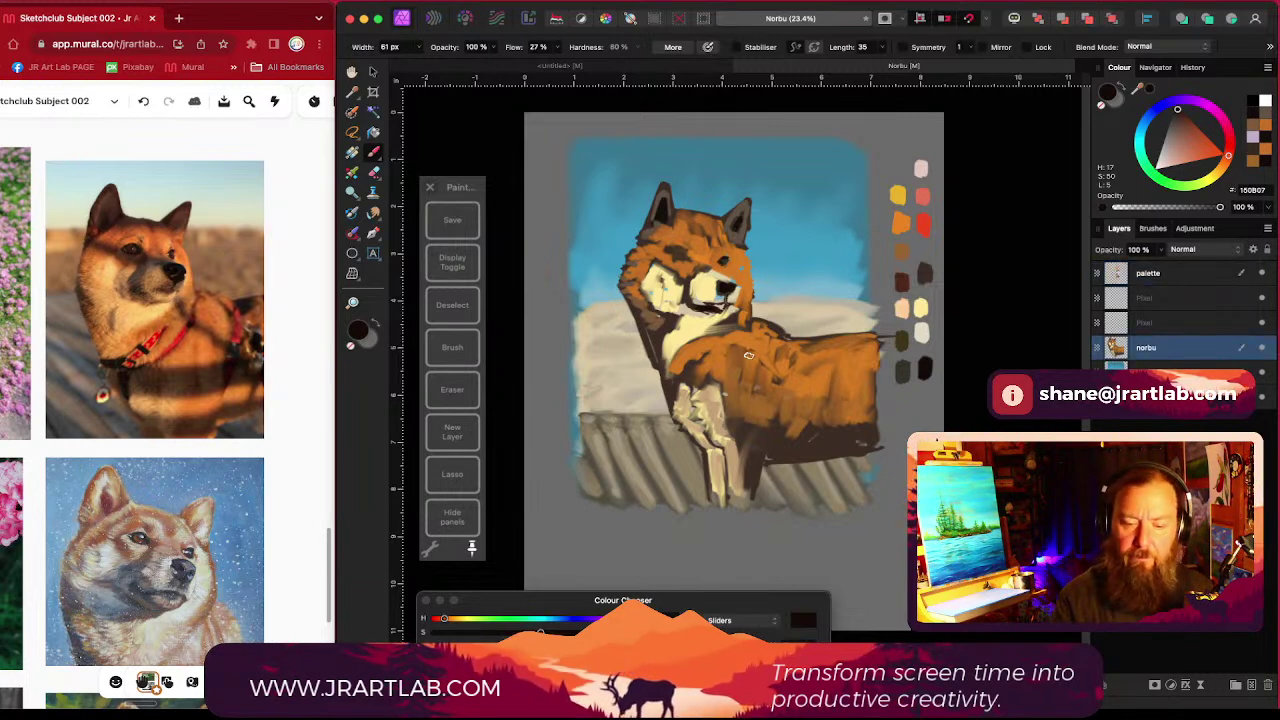
{"action": "scroll", "coordinate": [778, 343], "scroll_direction": "right", "scroll_amount": 1}
{"action": "scroll", "coordinate": [767, 382], "scroll_direction": "up", "scroll_amount": 1}
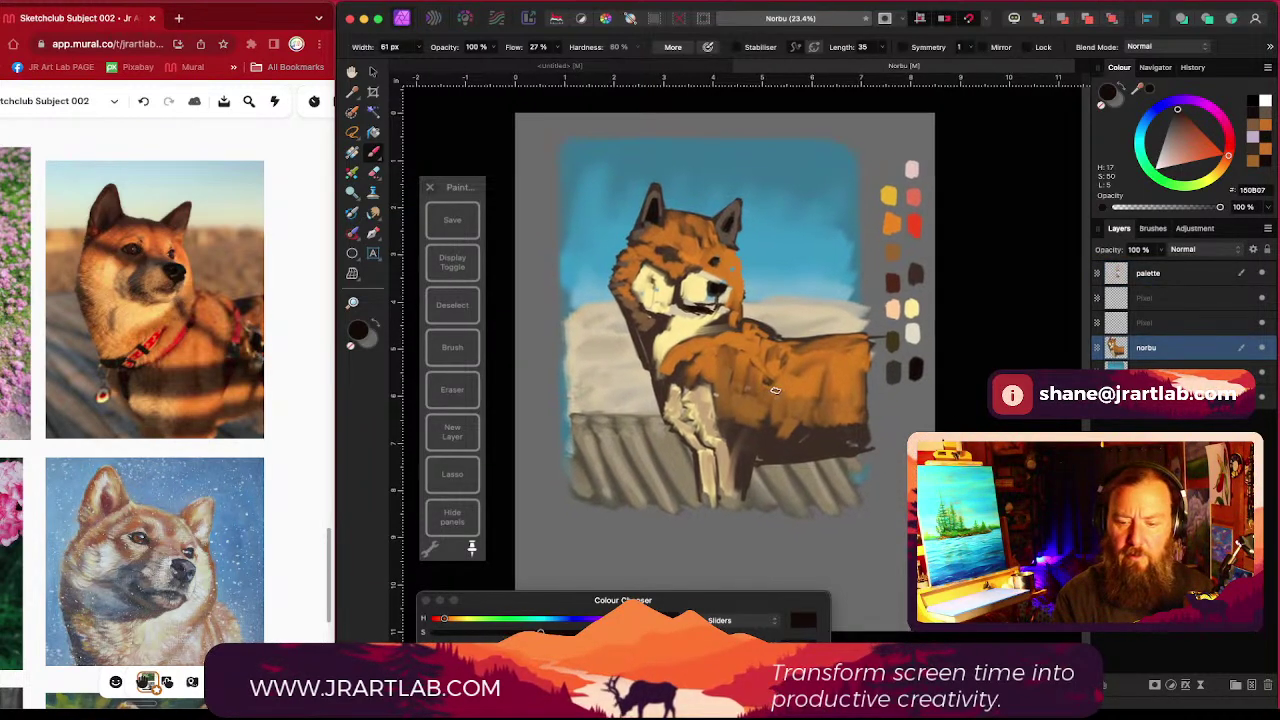
{"action": "left_click_drag", "start_coordinate": [813, 336], "coordinate": [834, 380]}
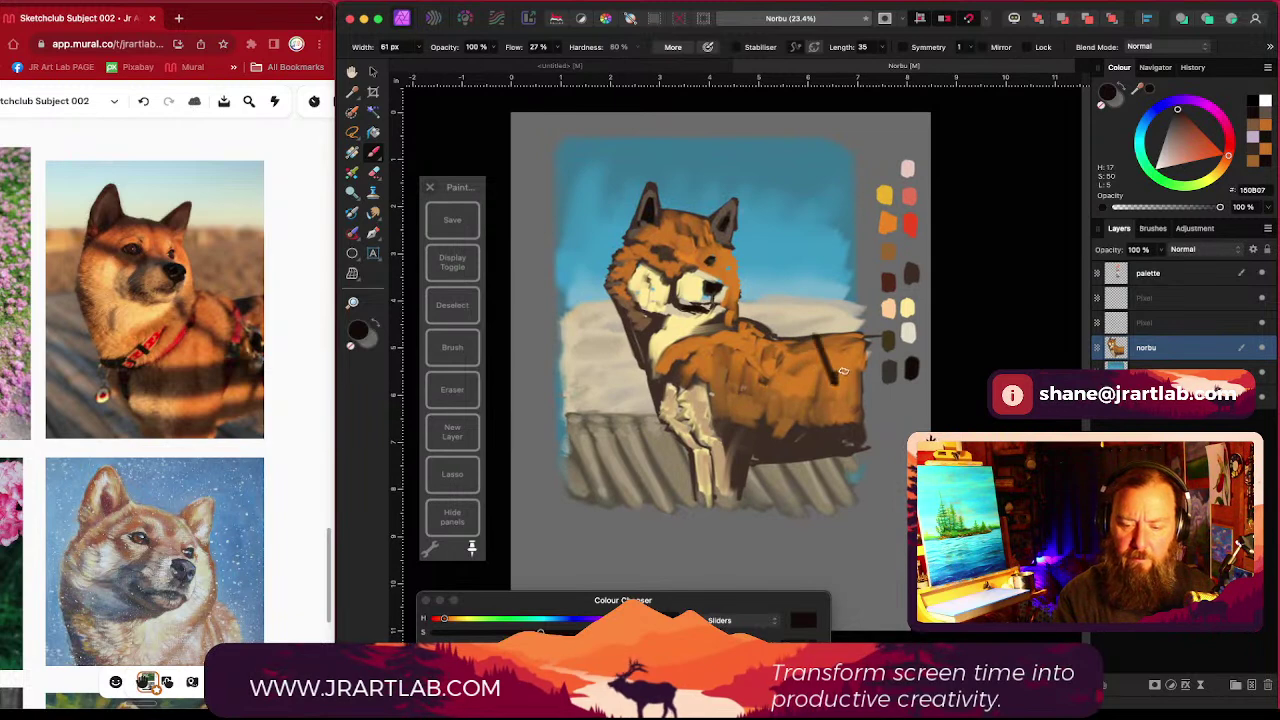
{"action": "key", "text": "super+z"}
{"action": "left_click", "coordinate": [830, 372], "text": "alt"}
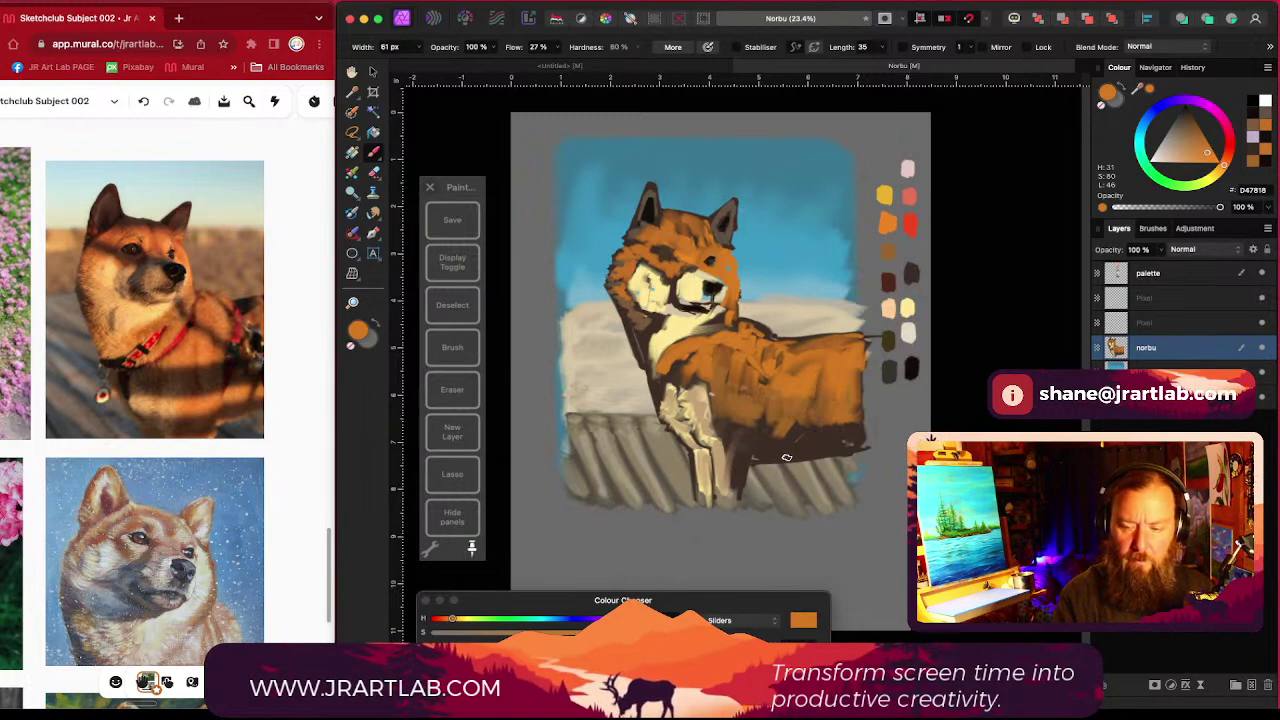
Step: Delete the two empty pixel layers between the palette and norbu layers
{"action": "left_click", "coordinate": [1150, 323]}
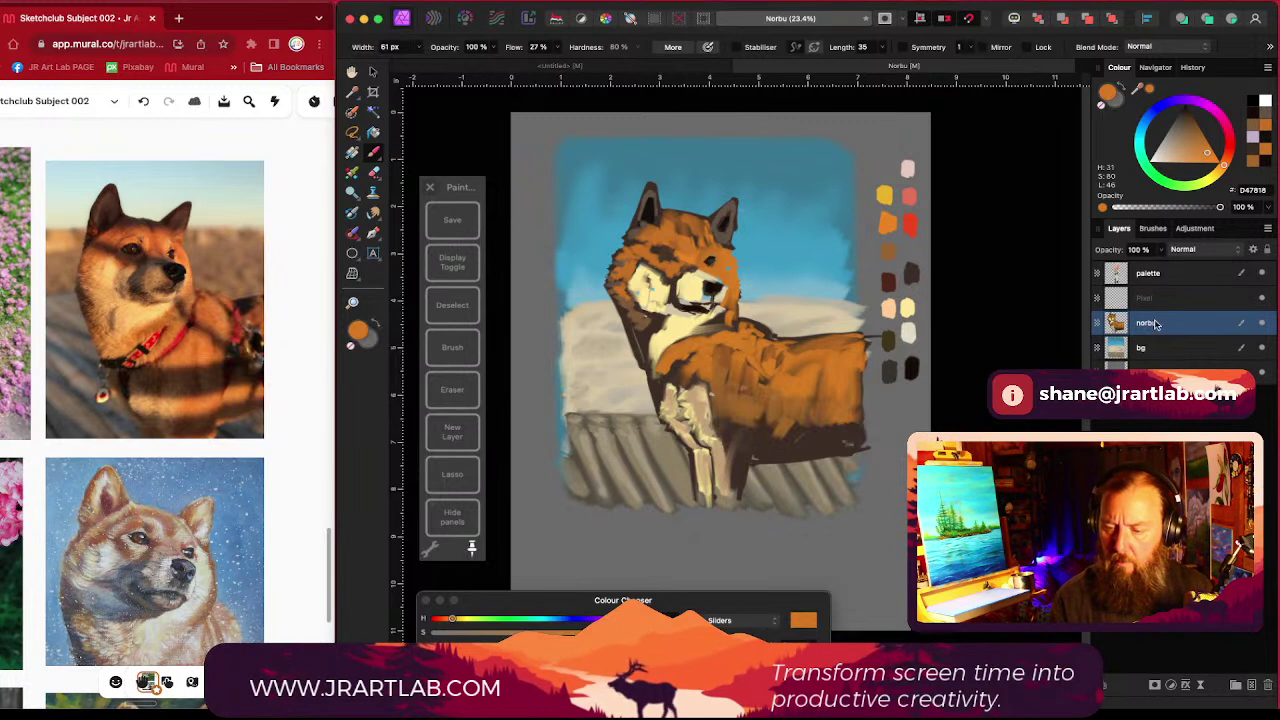
{"action": "left_click", "coordinate": [1267, 688]}
{"action": "left_click", "coordinate": [1267, 688]}
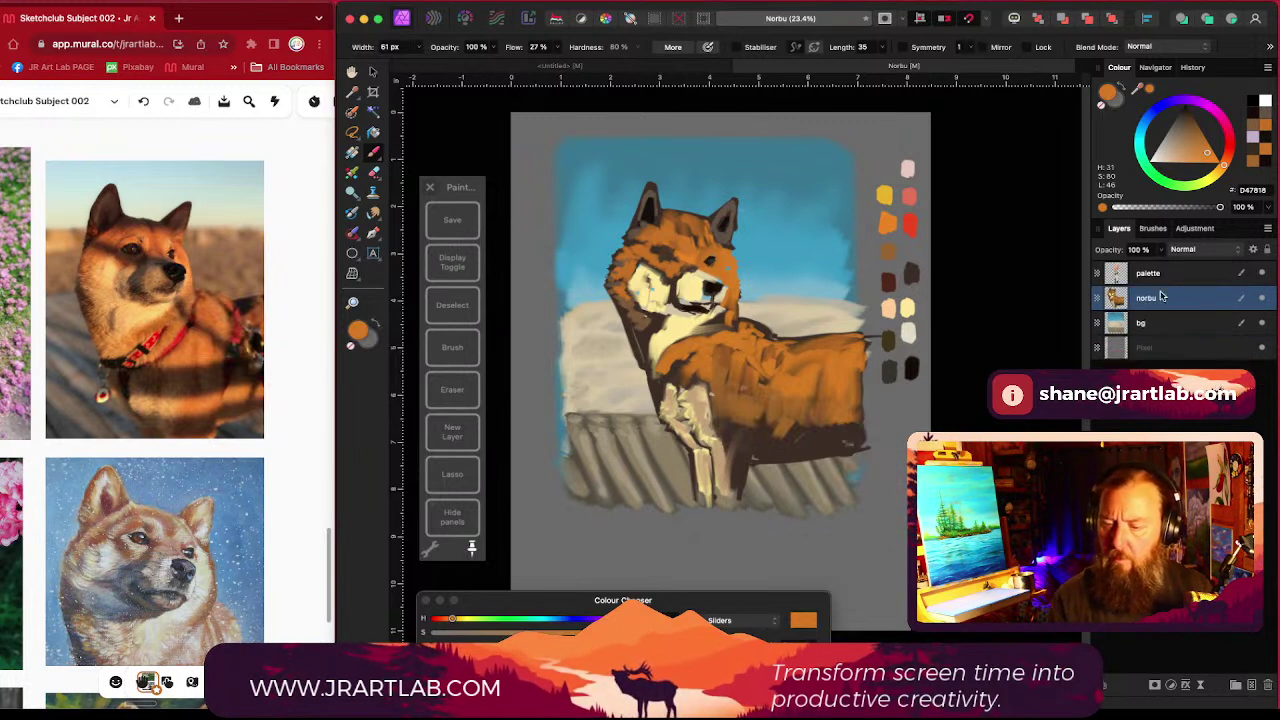
Step: Sample pale yellow FFE795 and dab it onto the dog's pale throat fur on the norbu layer
{"action": "scroll", "coordinate": [816, 394], "scroll_direction": "up", "scroll_amount": 1}
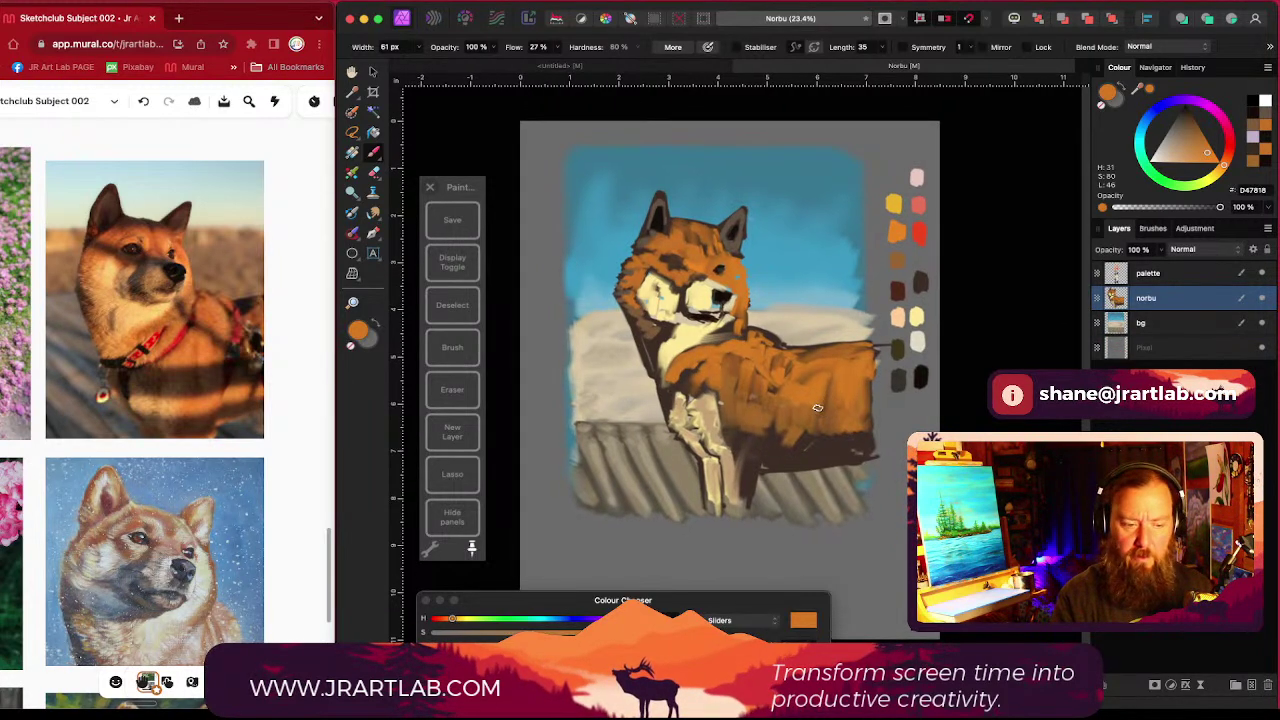
{"action": "scroll", "coordinate": [838, 390], "scroll_direction": "down", "scroll_amount": 4}
{"action": "scroll", "coordinate": [764, 440], "scroll_direction": "right", "scroll_amount": 3}
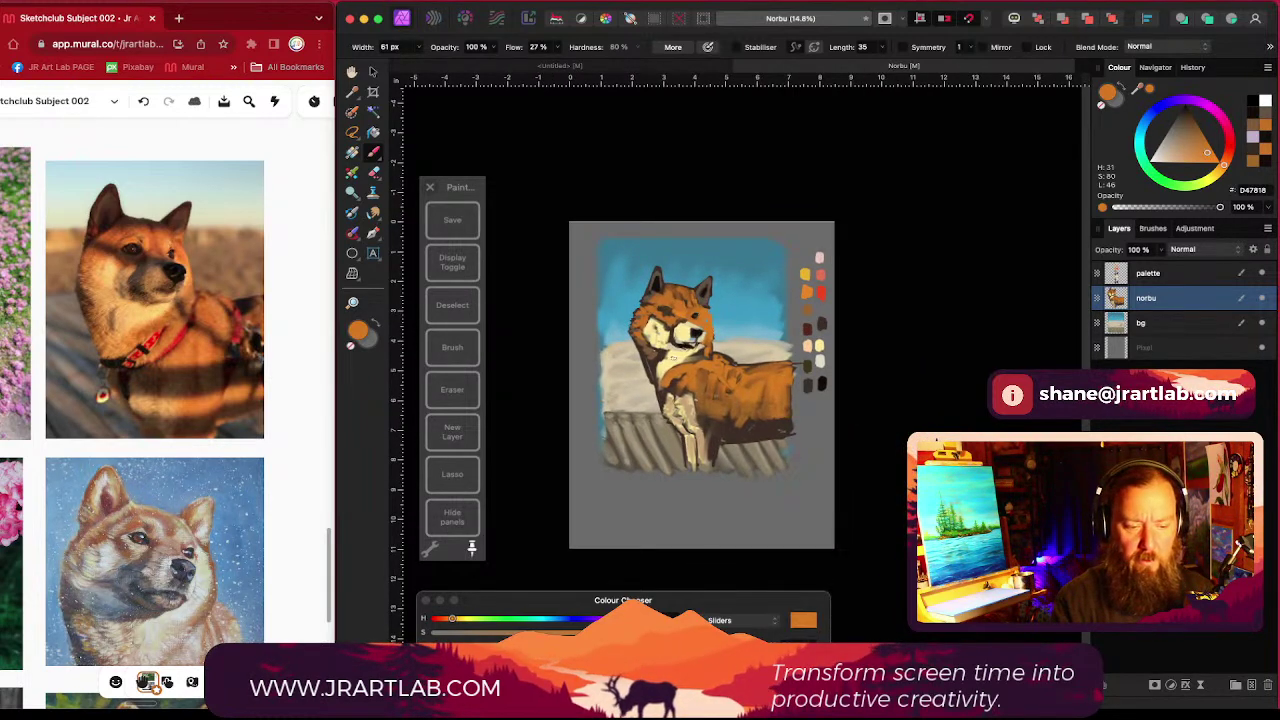
{"action": "left_click", "coordinate": [692, 388], "text": "alt"}
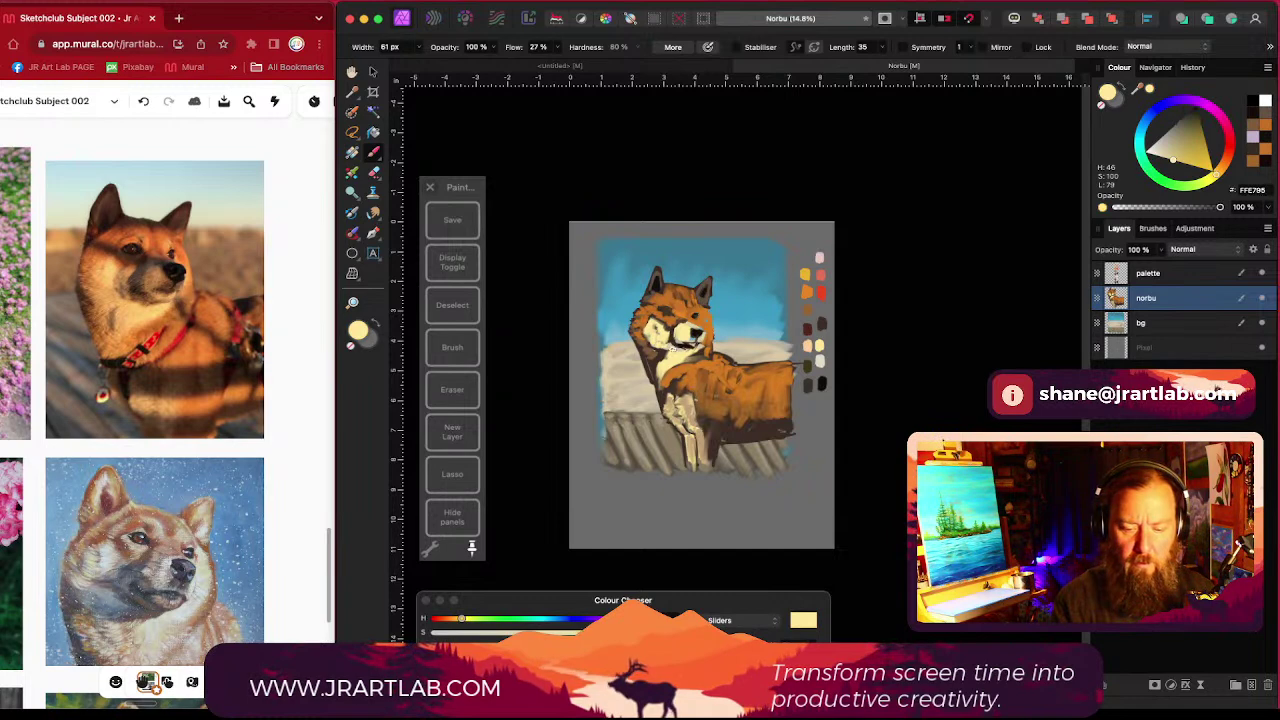
{"action": "left_click_drag", "start_coordinate": [673, 349], "coordinate": [675, 347]}
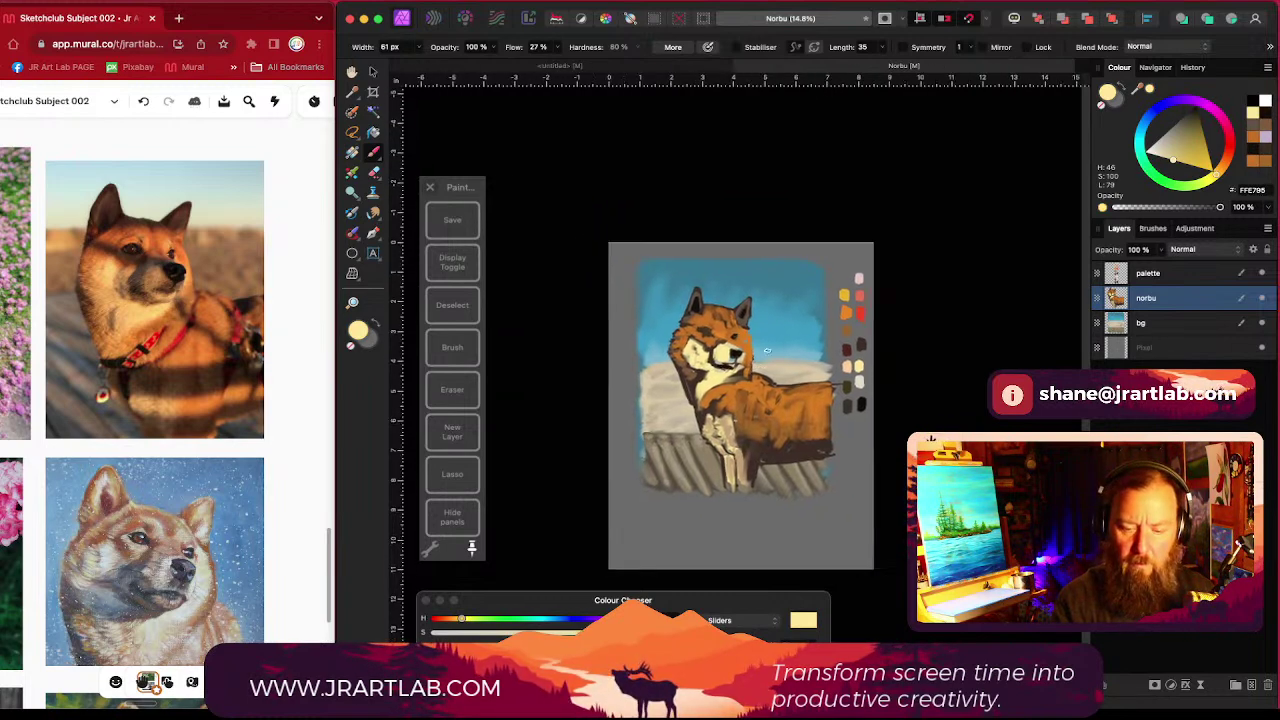
Step: Sample dark brown 2F2215, touch up the dog's eye and brow markings with a 27.1 px brush, and darken the colour to 140F09
{"action": "scroll", "coordinate": [712, 344], "scroll_direction": "up", "scroll_amount": 5}
{"action": "left_click", "coordinate": [738, 312], "text": "alt"}
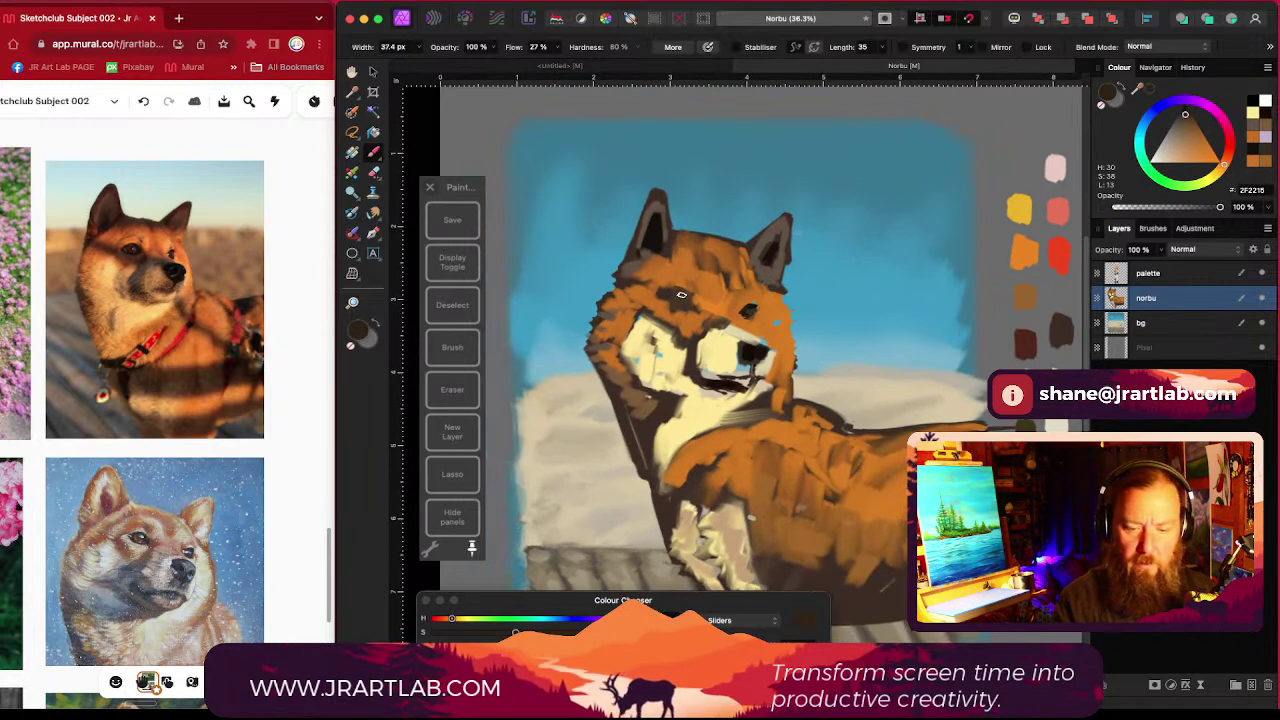
{"action": "scroll", "coordinate": [679, 293], "scroll_direction": "down", "scroll_amount": 4}
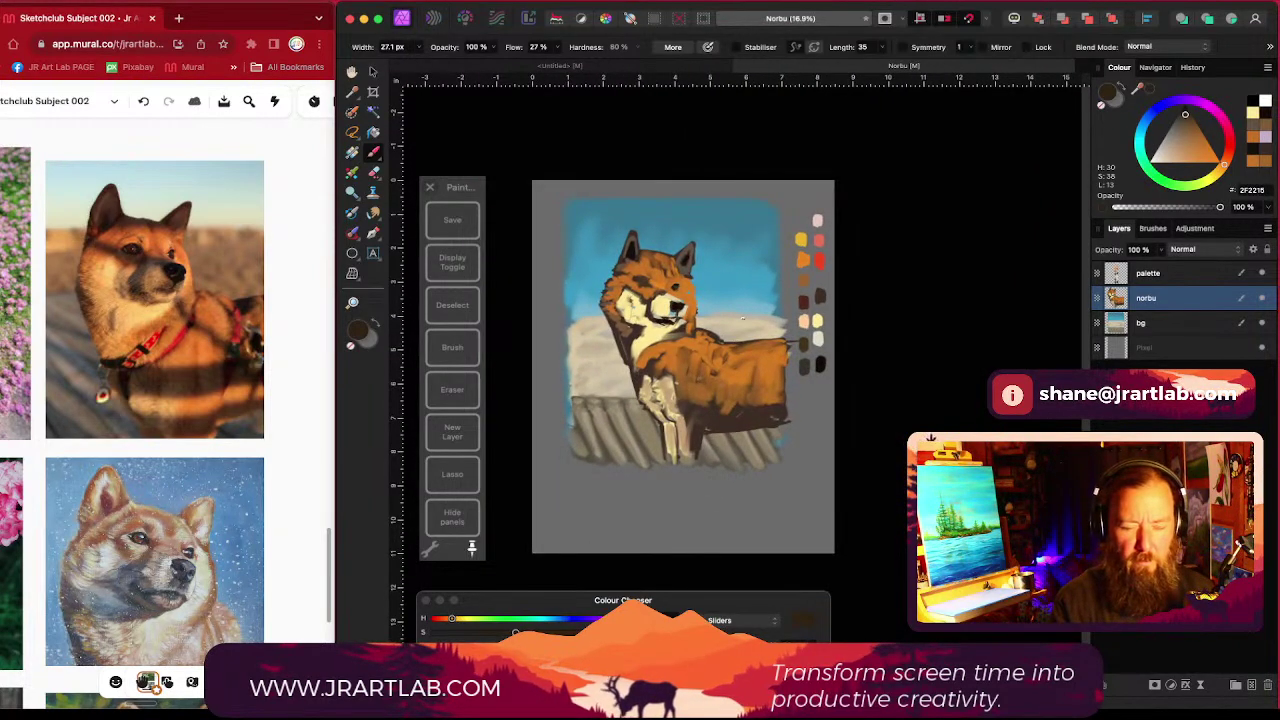
{"action": "left_click", "coordinate": [643, 280]}
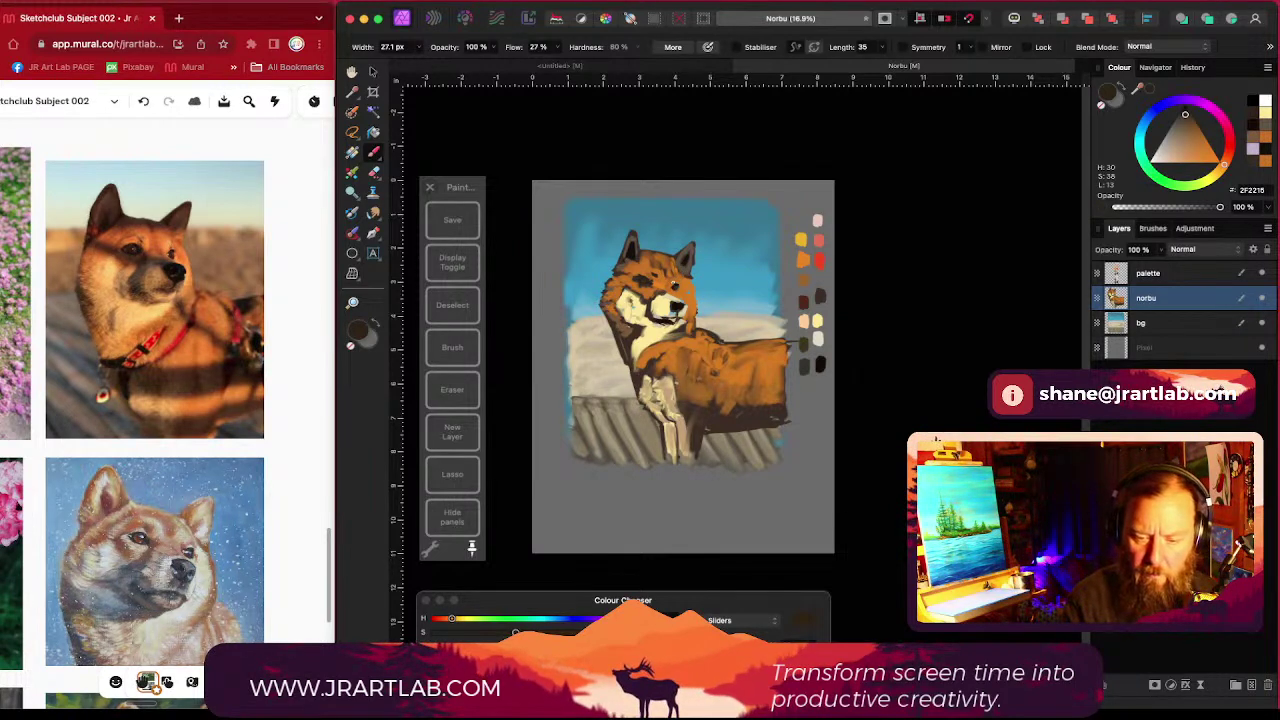
{"action": "left_click_drag", "start_coordinate": [673, 379], "coordinate": [705, 404]}
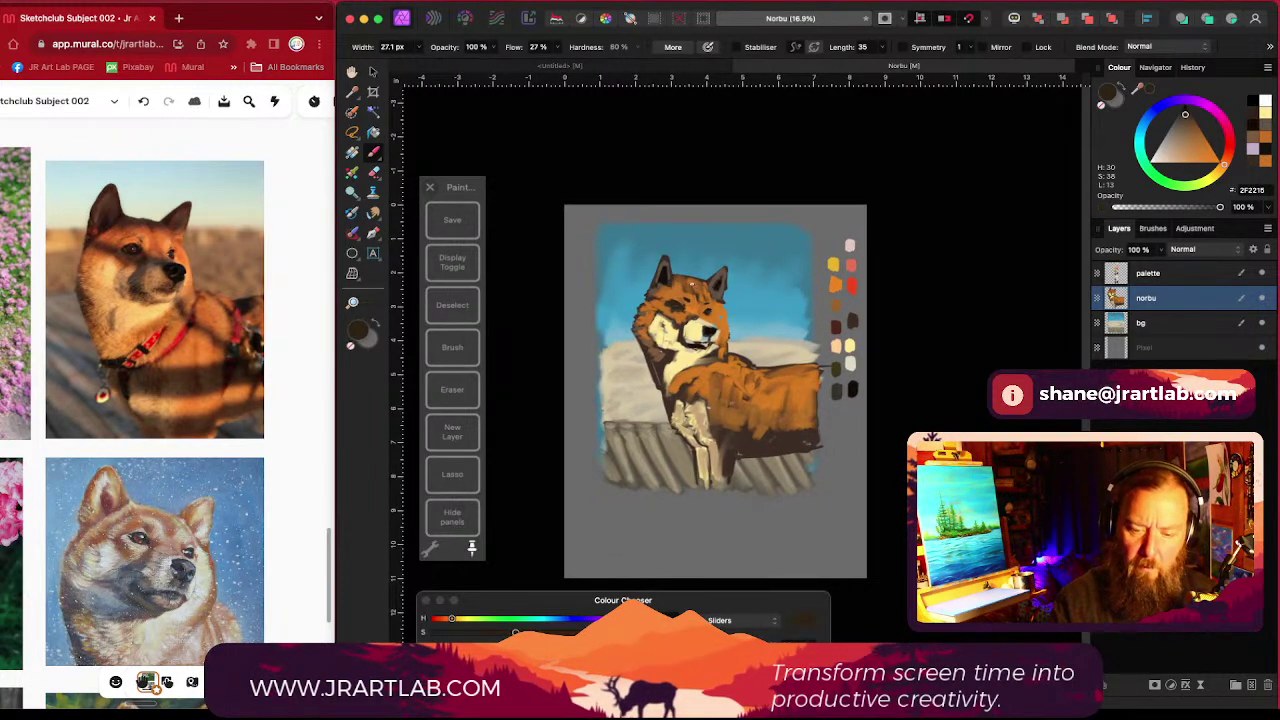
{"action": "scroll", "coordinate": [698, 296], "scroll_direction": "down", "scroll_amount": 2}
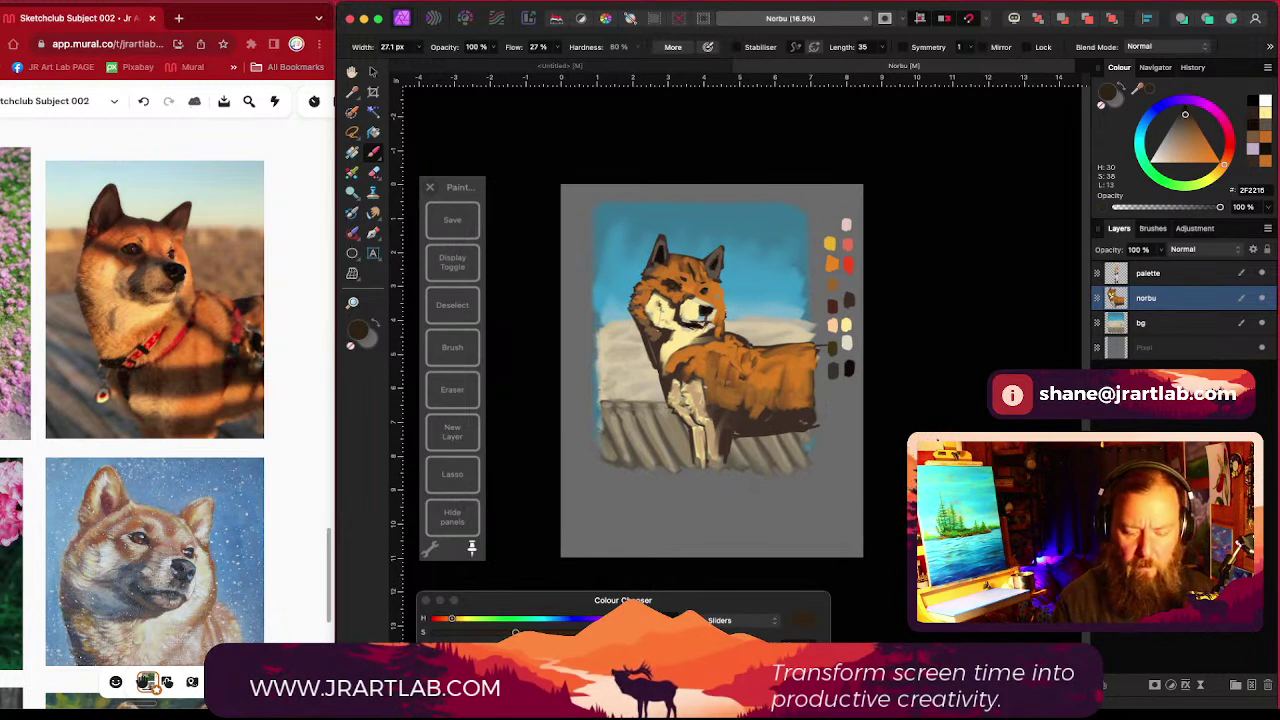
{"action": "left_click_drag", "start_coordinate": [462, 646], "coordinate": [447, 646]}
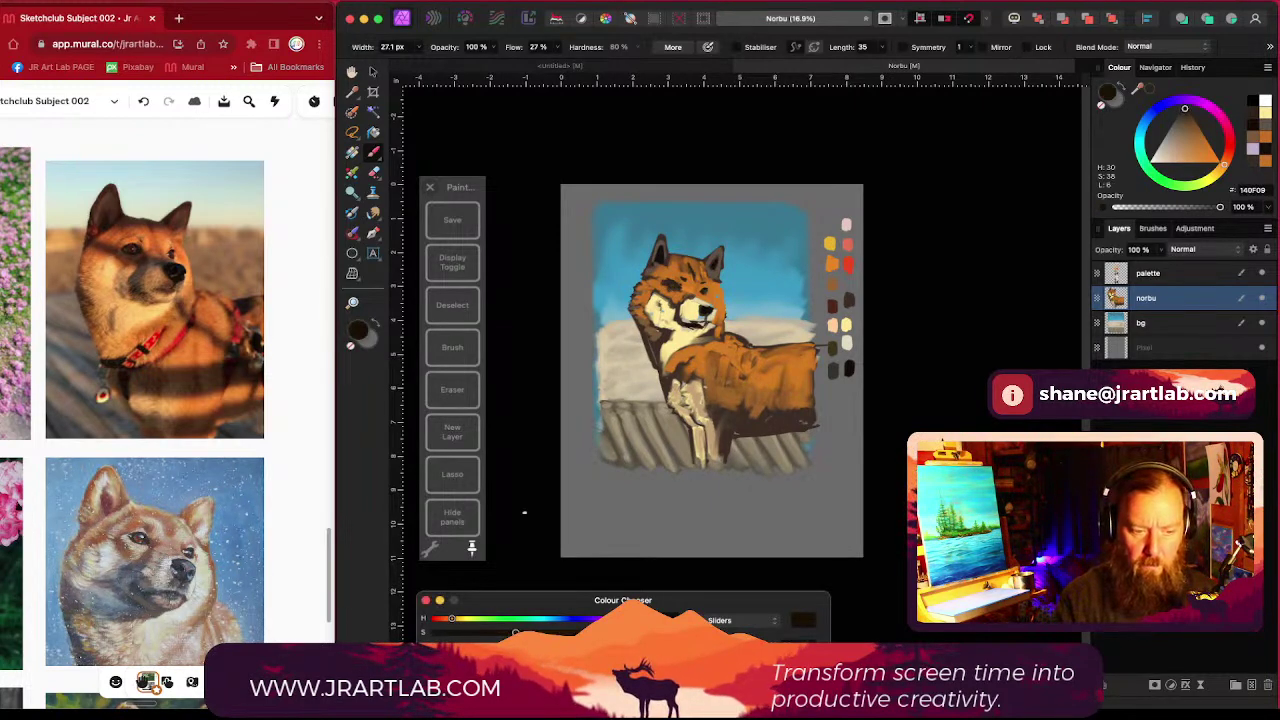
Step: Sample the red palette swatch, darken it to 5C2B1F and paint both of the dog's irises, reducing the brush to 12 px
{"action": "scroll", "coordinate": [720, 335], "scroll_direction": "up", "scroll_amount": 4}
{"action": "left_click_drag", "start_coordinate": [692, 296], "coordinate": [810, 422]}
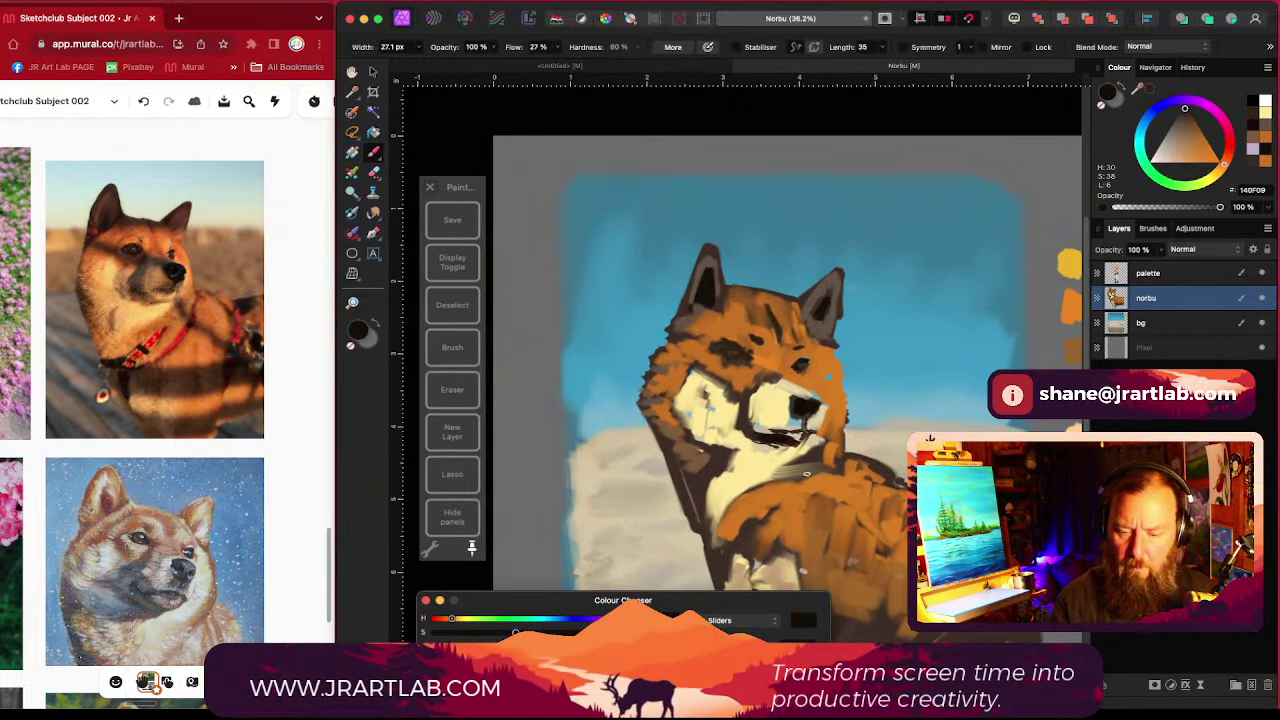
{"action": "left_click_drag", "start_coordinate": [806, 474], "coordinate": [791, 453]}
{"action": "left_click_drag", "start_coordinate": [1036, 317], "coordinate": [905, 356]}
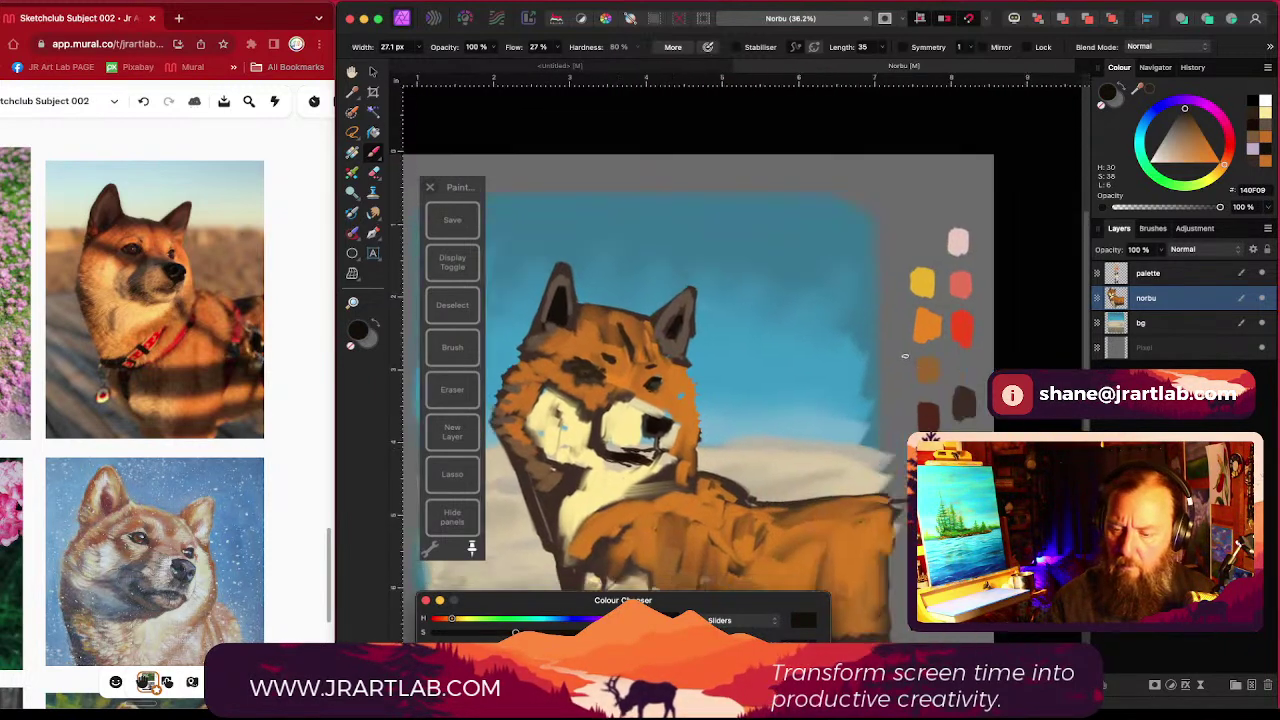
{"action": "scroll", "coordinate": [905, 355], "scroll_direction": "down", "scroll_amount": 2}
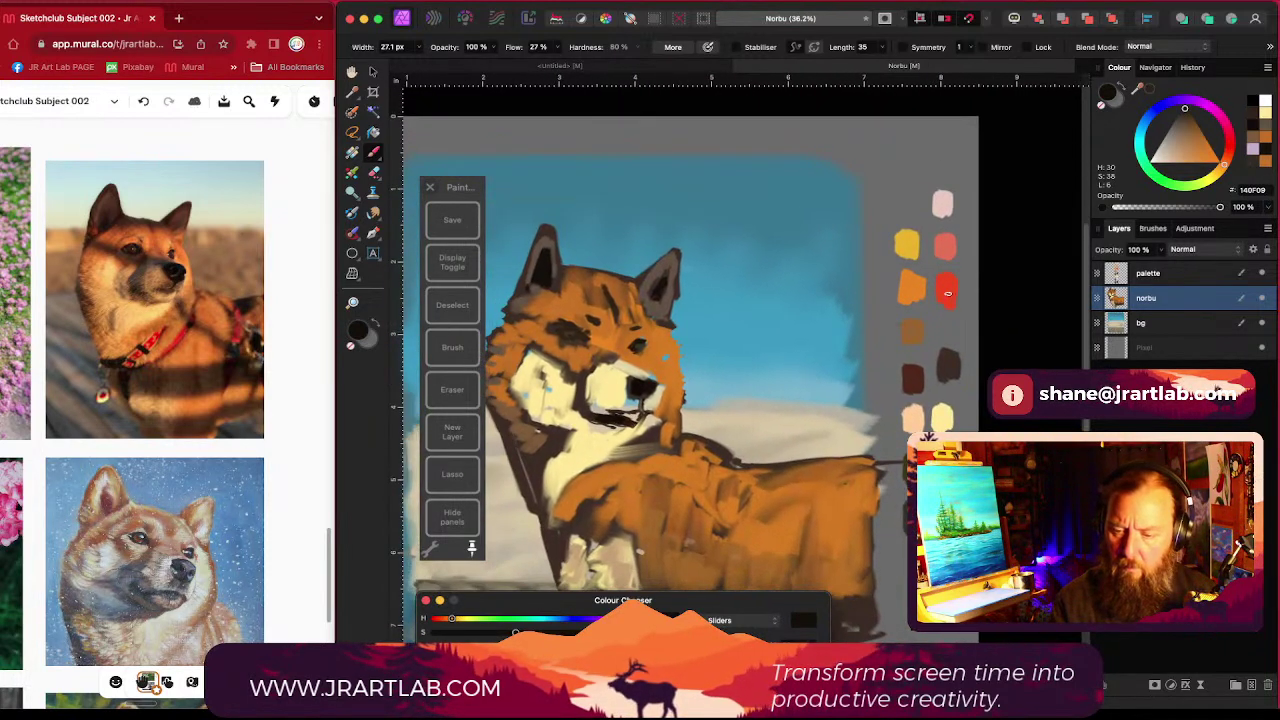
{"action": "left_click", "coordinate": [950, 295], "text": "alt"}
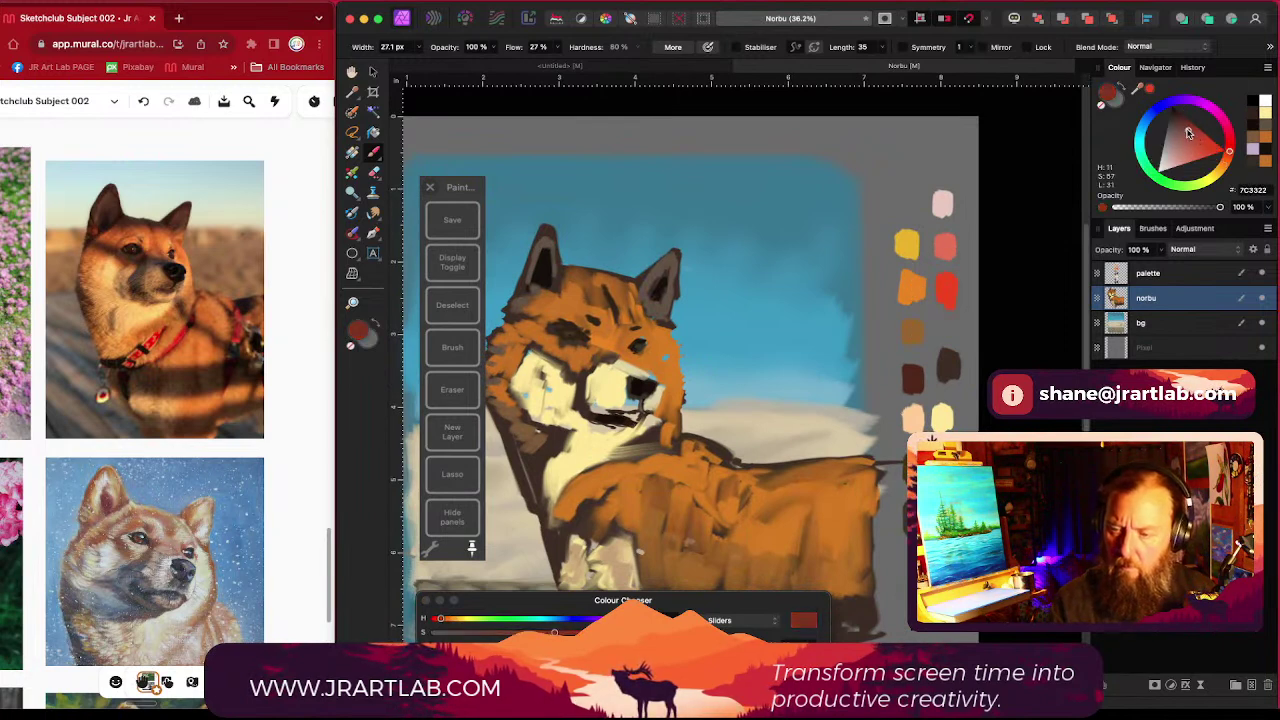
{"action": "left_click_drag", "start_coordinate": [1203, 147], "coordinate": [1182, 124]}
{"action": "scroll", "coordinate": [665, 331], "scroll_direction": "up", "scroll_amount": 2}
{"action": "scroll", "coordinate": [665, 331], "scroll_direction": "left", "scroll_amount": 2}
{"action": "scroll", "coordinate": [665, 331], "scroll_direction": "up", "scroll_amount": 5}
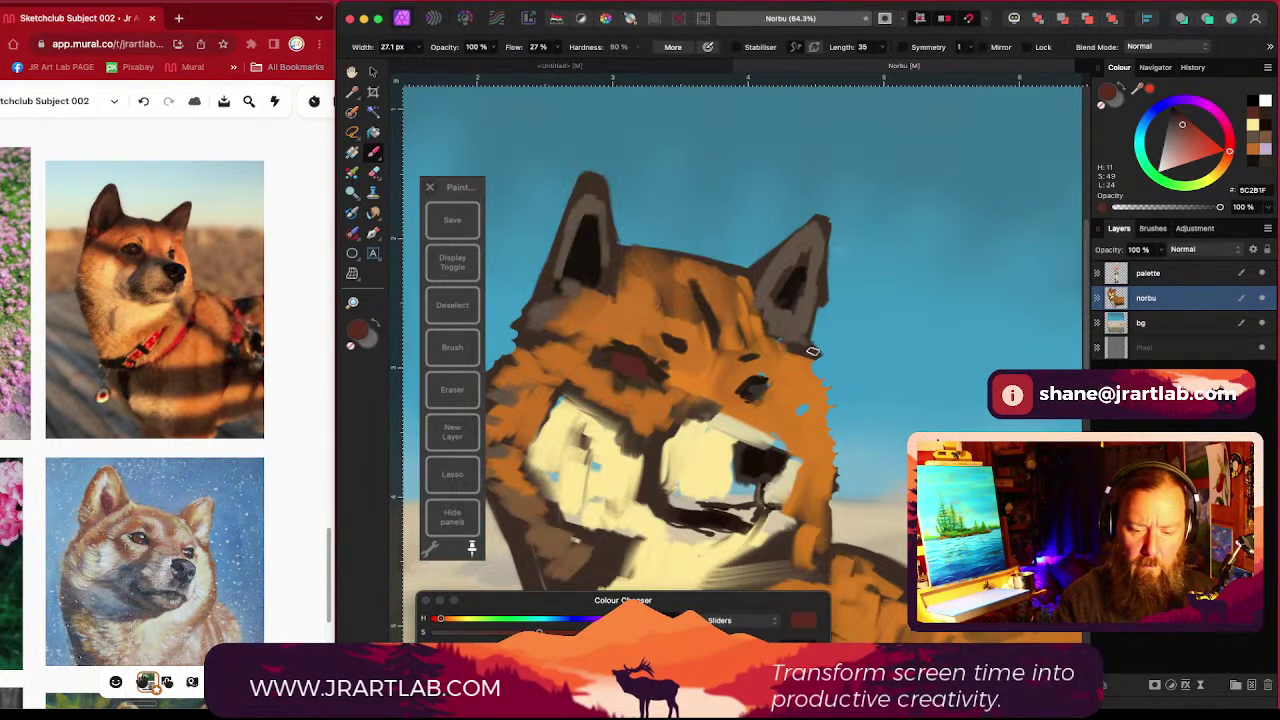
{"action": "key", "text": "bracketleft"}
{"action": "key", "text": "bracketleft"}
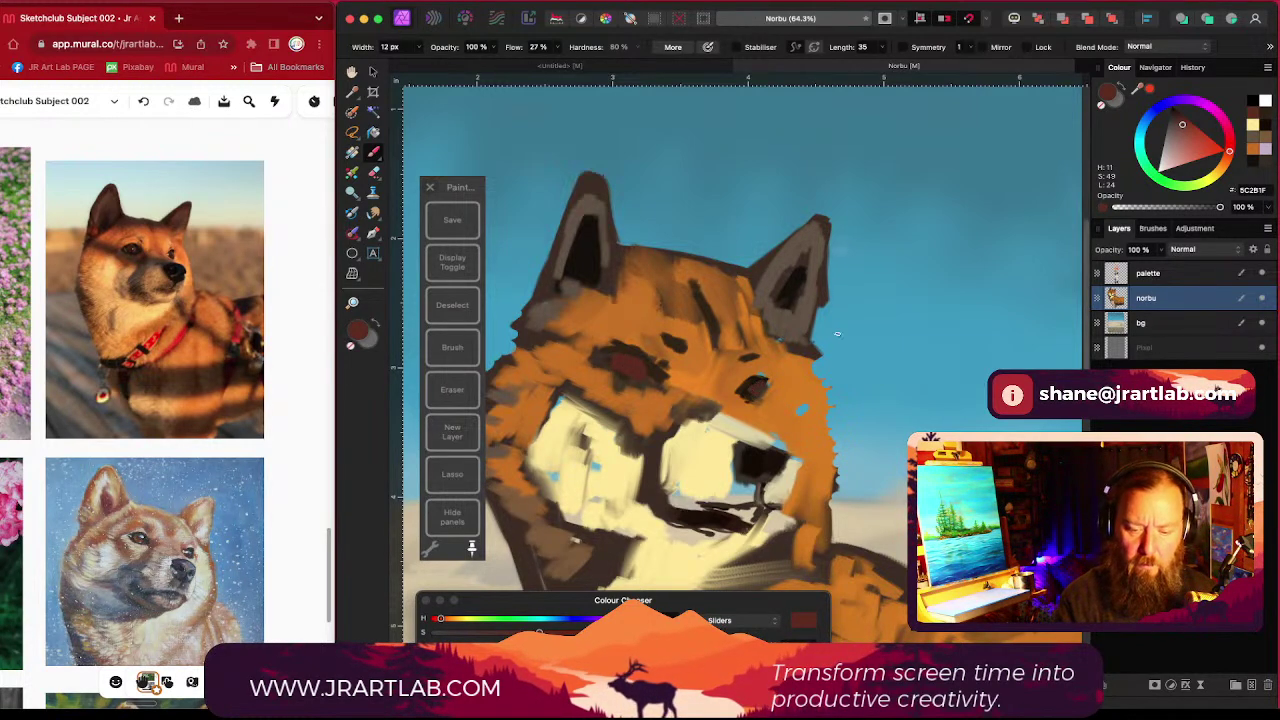
Step: Dab light grey CFCFCF highlights into the dog's eyes and paint the pupils in near-black 200D09
{"action": "left_click_drag", "start_coordinate": [1188, 142], "coordinate": [1160, 159]}
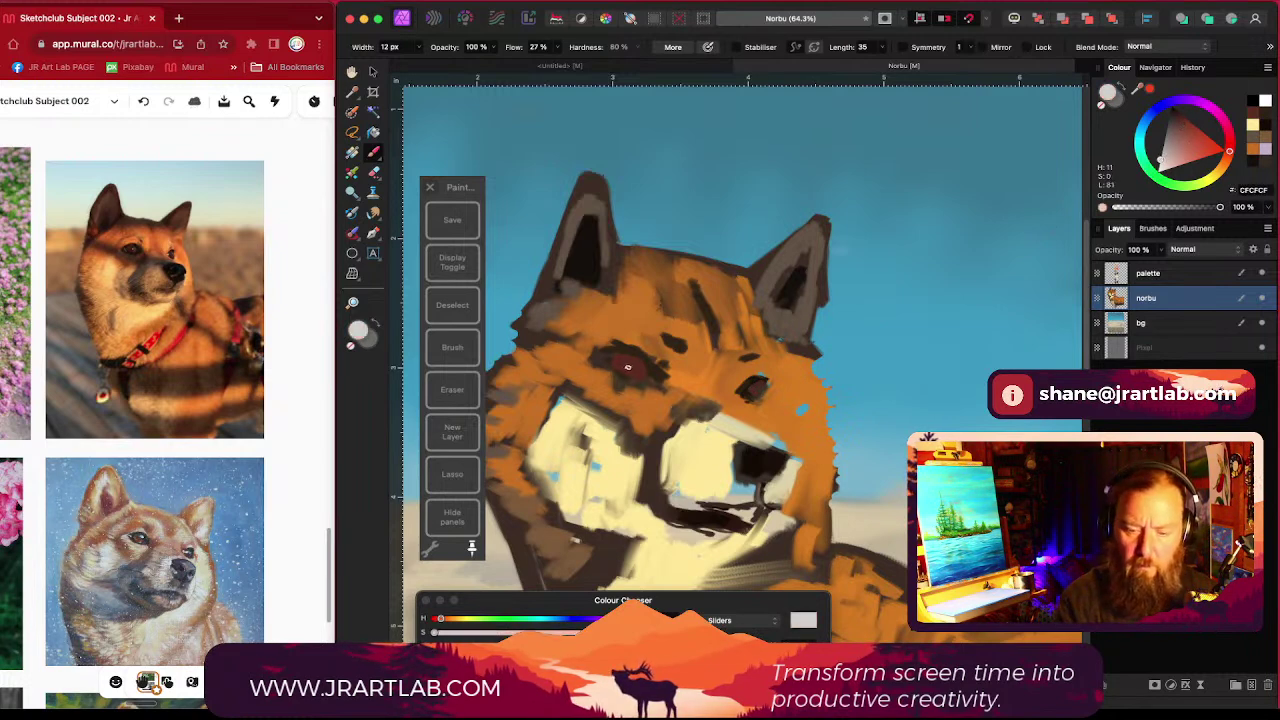
{"action": "left_click", "coordinate": [637, 367]}
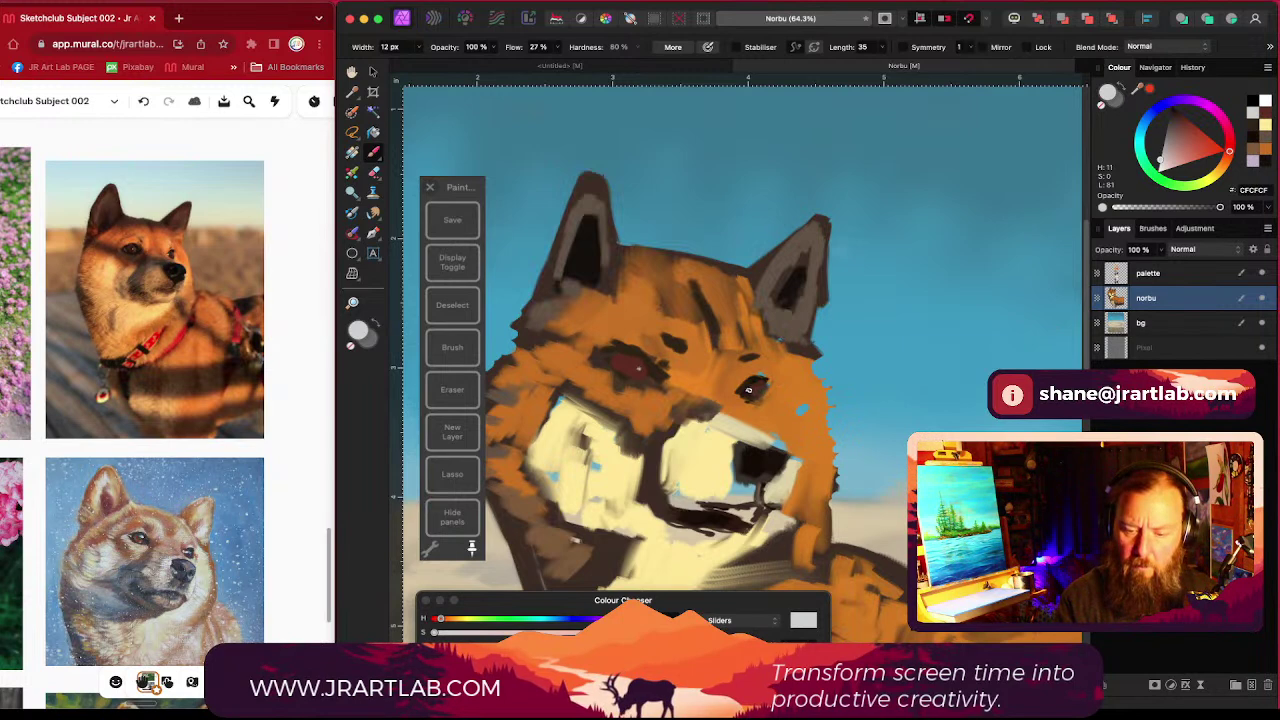
{"action": "left_click_drag", "start_coordinate": [1170, 142], "coordinate": [1176, 112]}
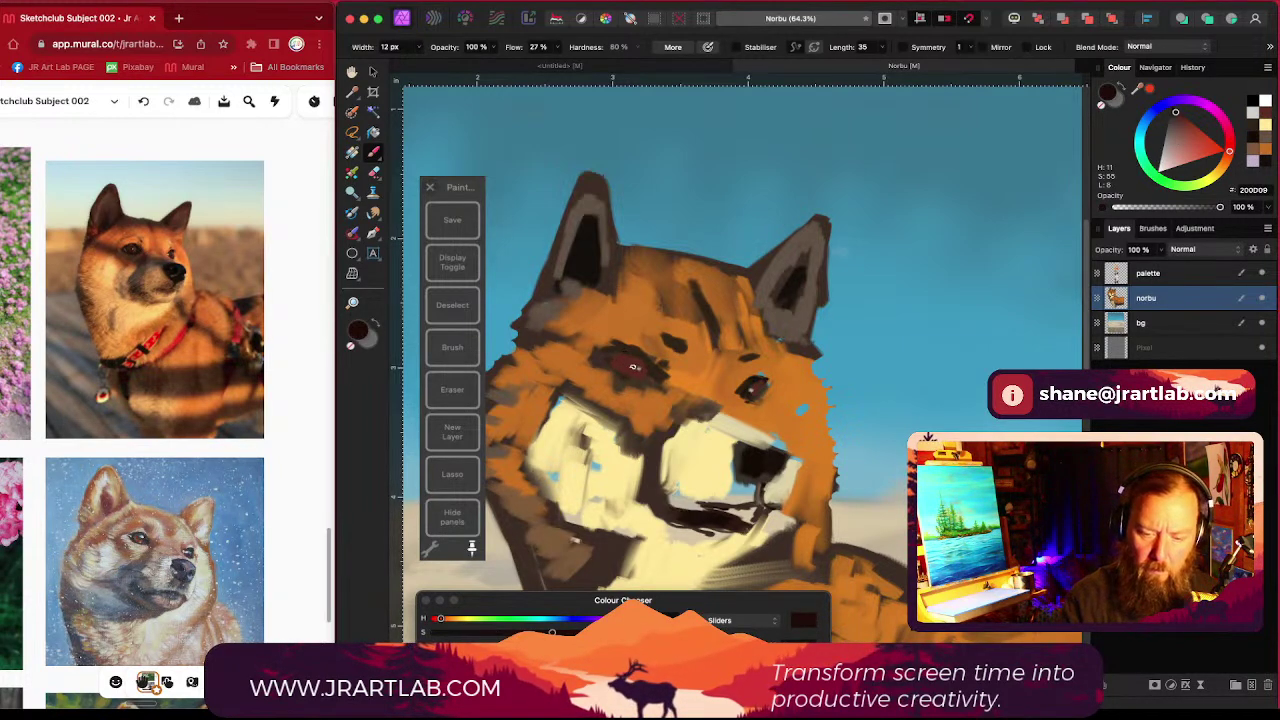
{"action": "left_click", "coordinate": [631, 366]}
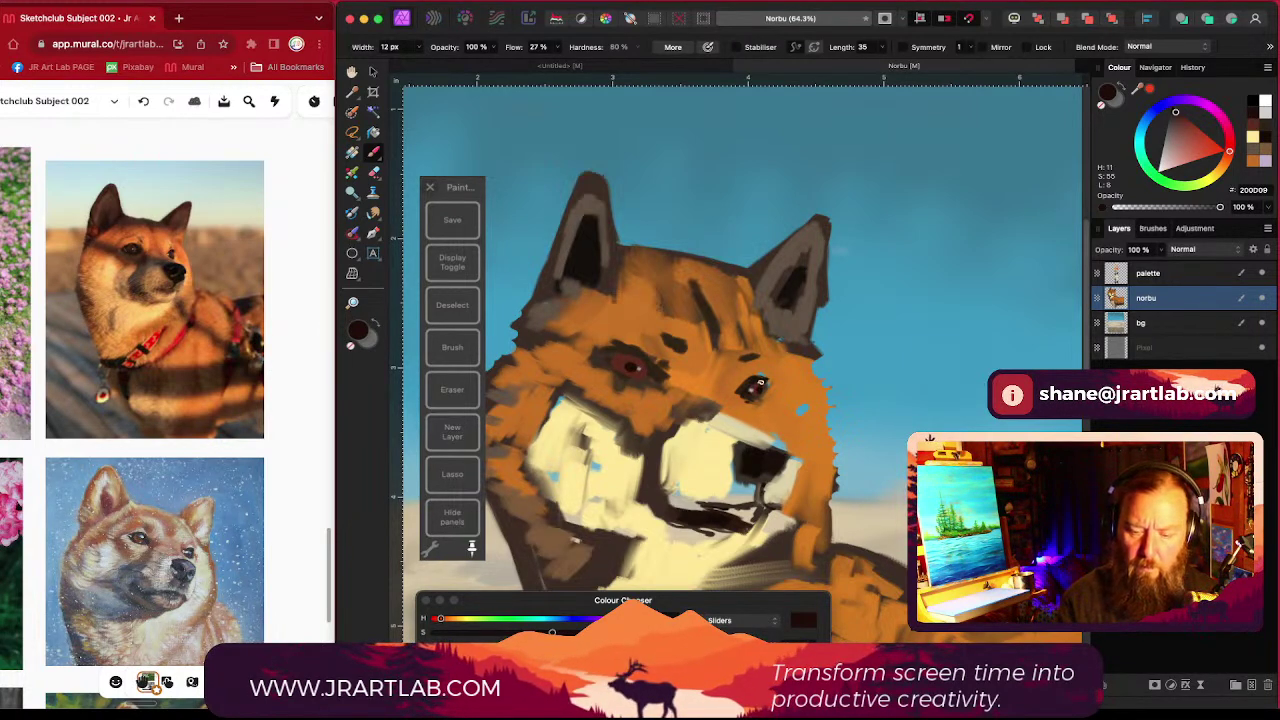
Step: Sample the muzzle fur, mute the colour to grey-beige ACA799 and paint the whites in the corners of the dog's eyes
{"action": "scroll", "coordinate": [835, 430], "scroll_direction": "down", "scroll_amount": 5}
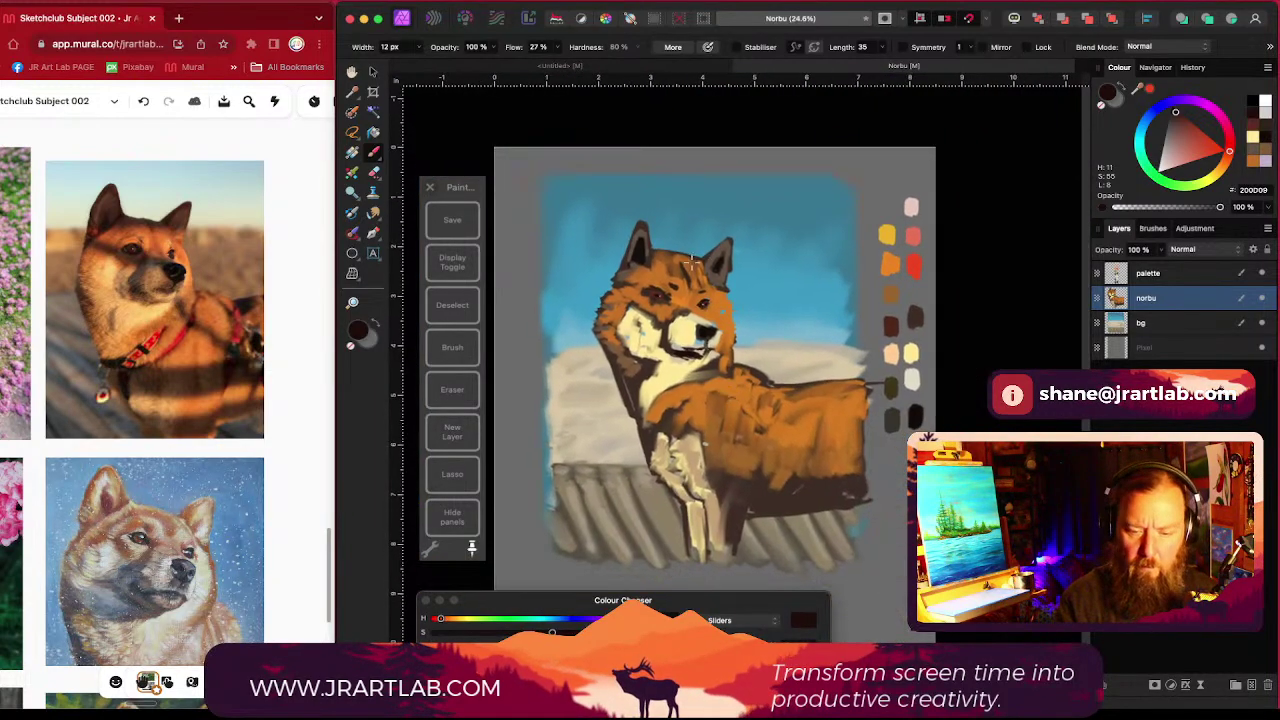
{"action": "scroll", "coordinate": [717, 330], "scroll_direction": "up", "scroll_amount": 5}
{"action": "left_click_drag", "start_coordinate": [717, 330], "coordinate": [731, 348]}
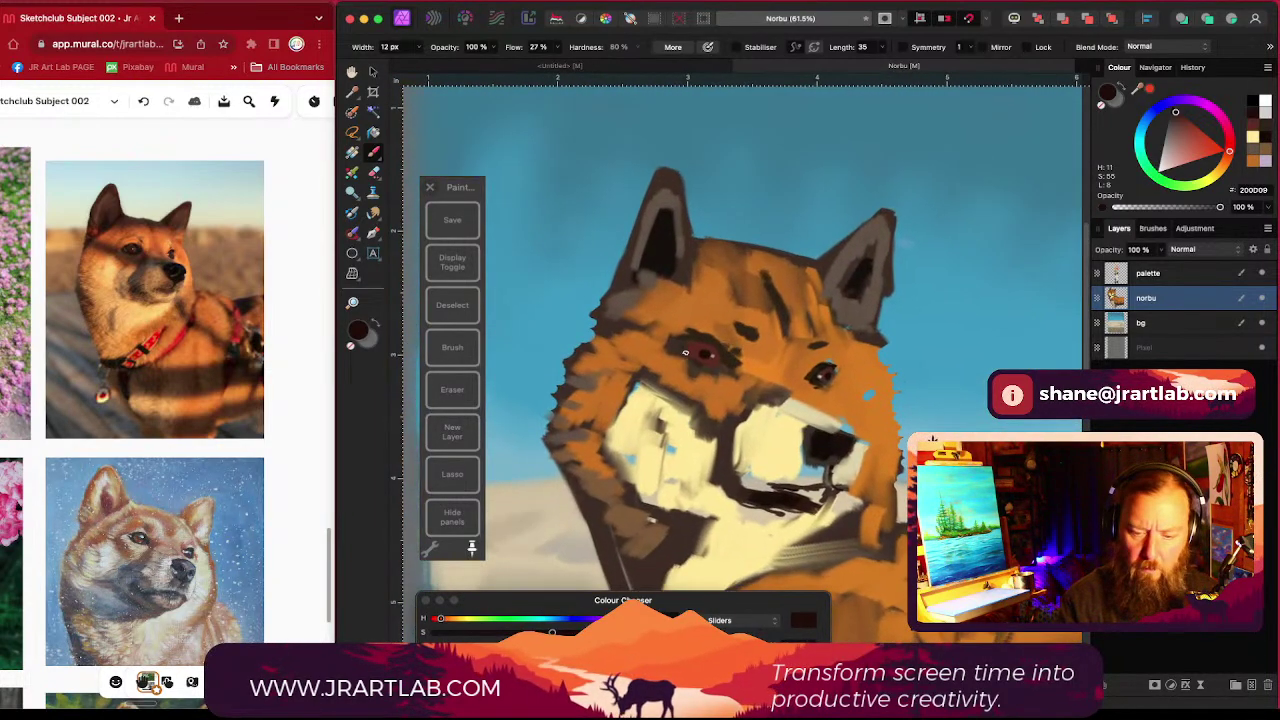
{"action": "left_click", "coordinate": [696, 440], "text": "alt"}
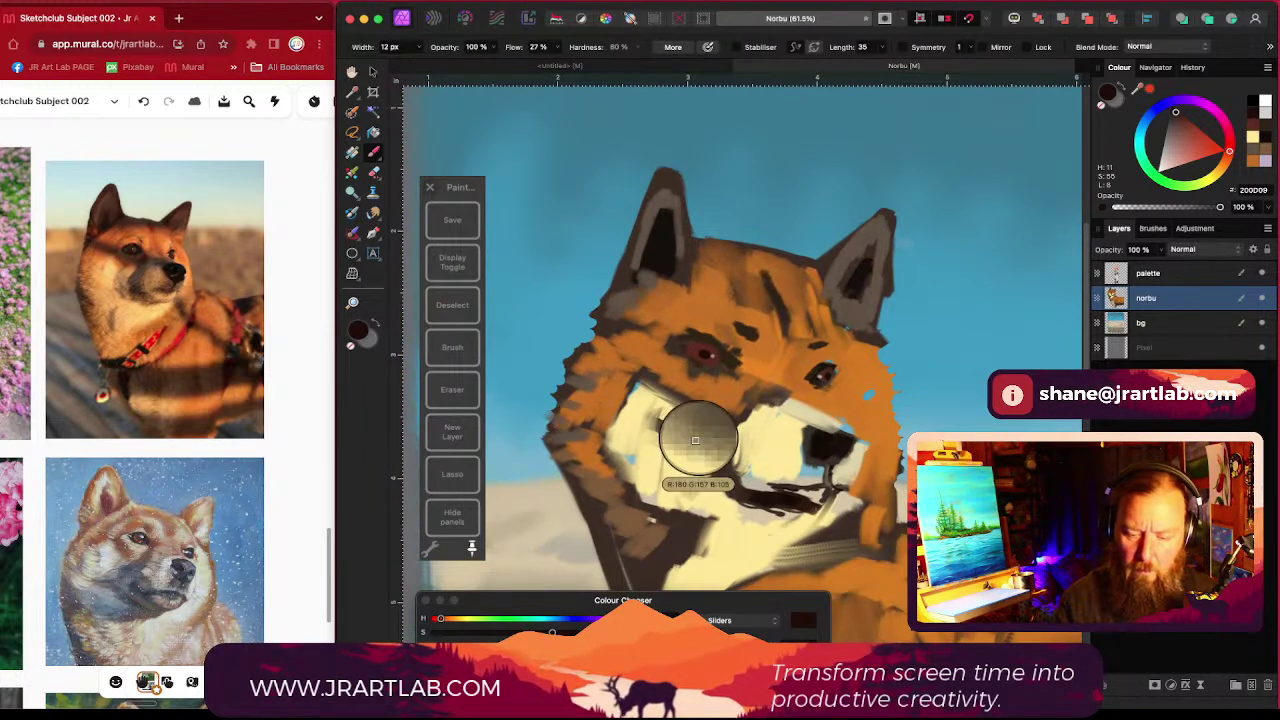
{"action": "left_click_drag", "start_coordinate": [1174, 155], "coordinate": [1168, 141]}
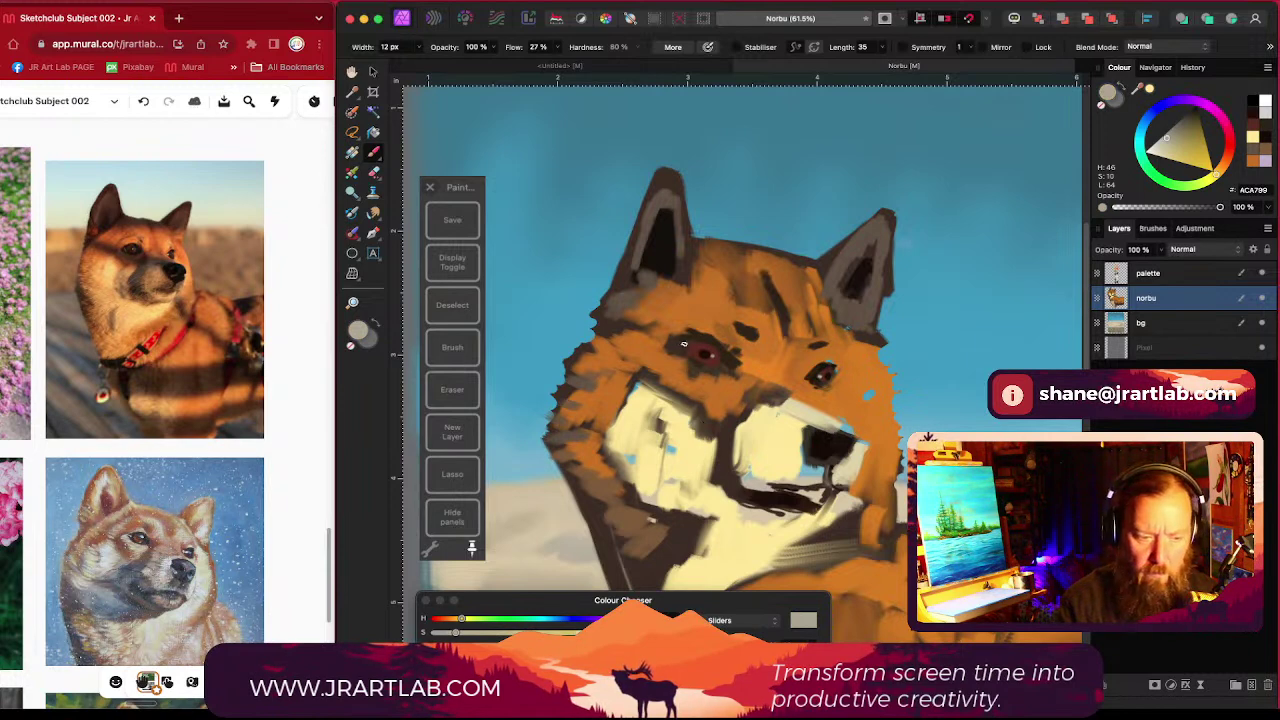
{"action": "left_click_drag", "start_coordinate": [678, 349], "coordinate": [685, 352]}
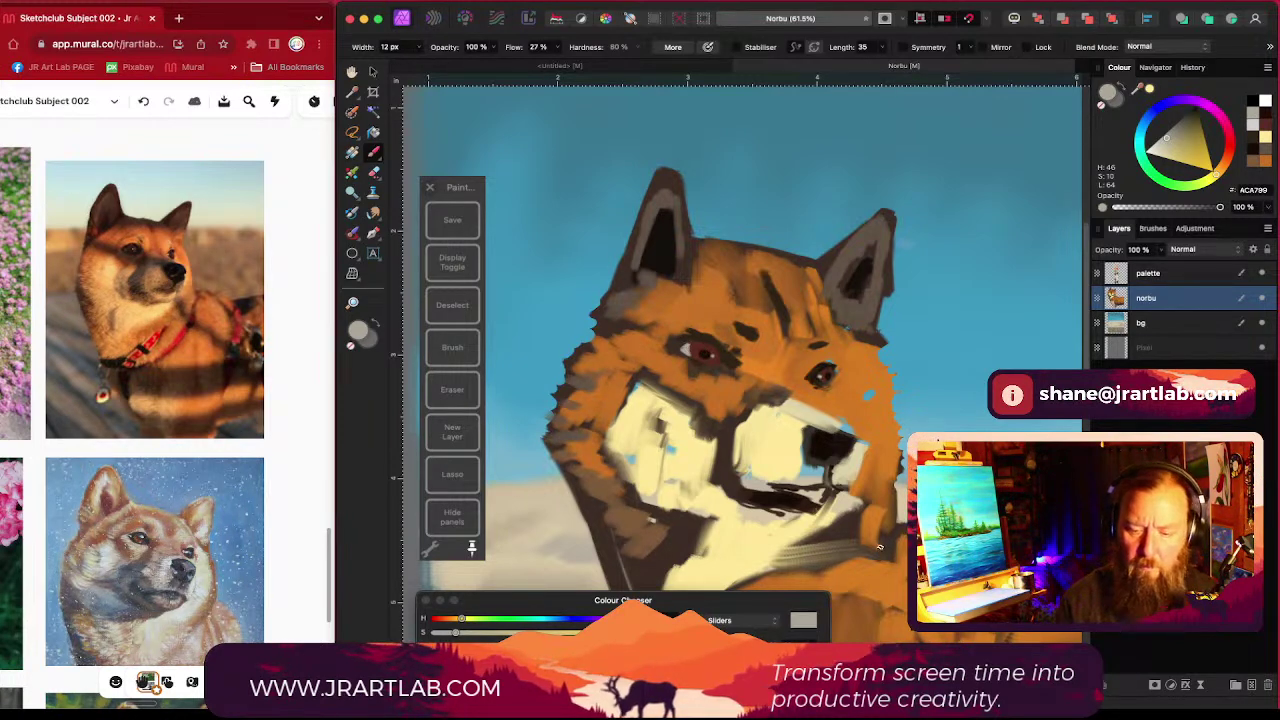
{"action": "scroll", "coordinate": [873, 472], "scroll_direction": "up", "scroll_amount": 1}
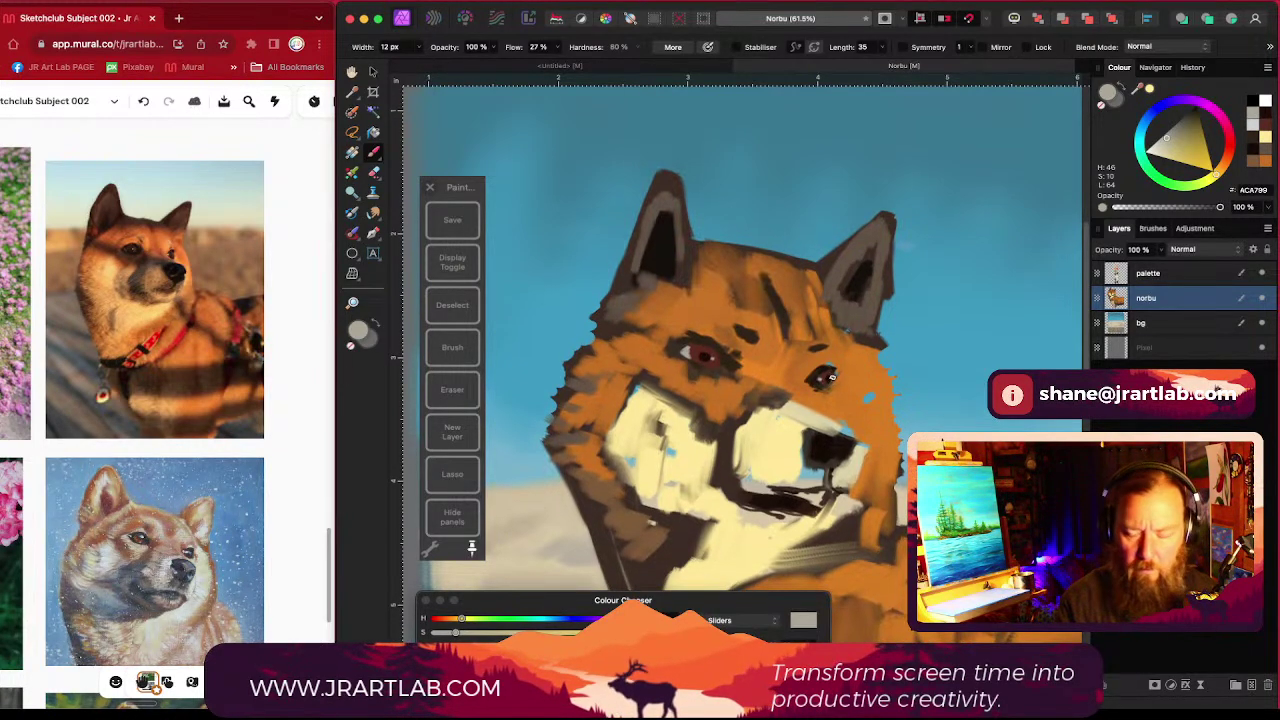
Step: Refine the far eye's iris in sampled brown 4A281E and clean up the surrounding fur in sampled orange C6701B
{"action": "left_click", "coordinate": [815, 370], "text": "alt"}
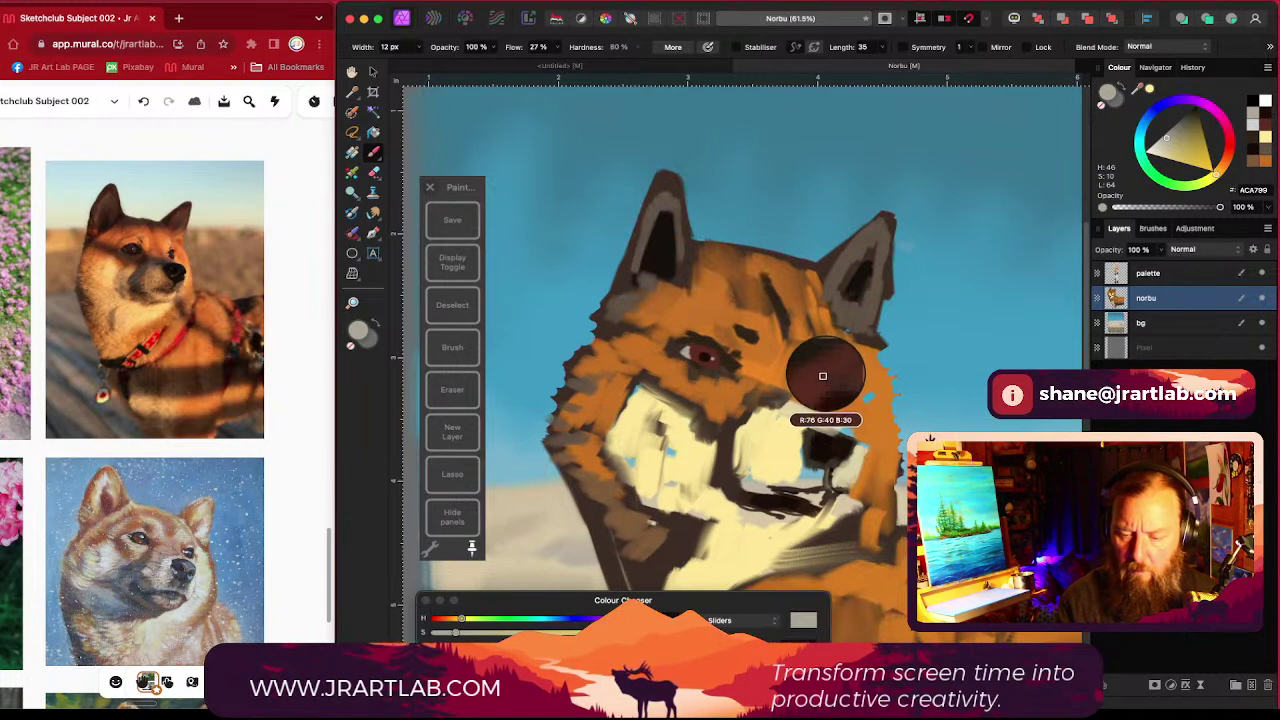
{"action": "scroll", "coordinate": [816, 341], "scroll_direction": "up", "scroll_amount": 3}
{"action": "left_click_drag", "start_coordinate": [816, 341], "coordinate": [813, 368]}
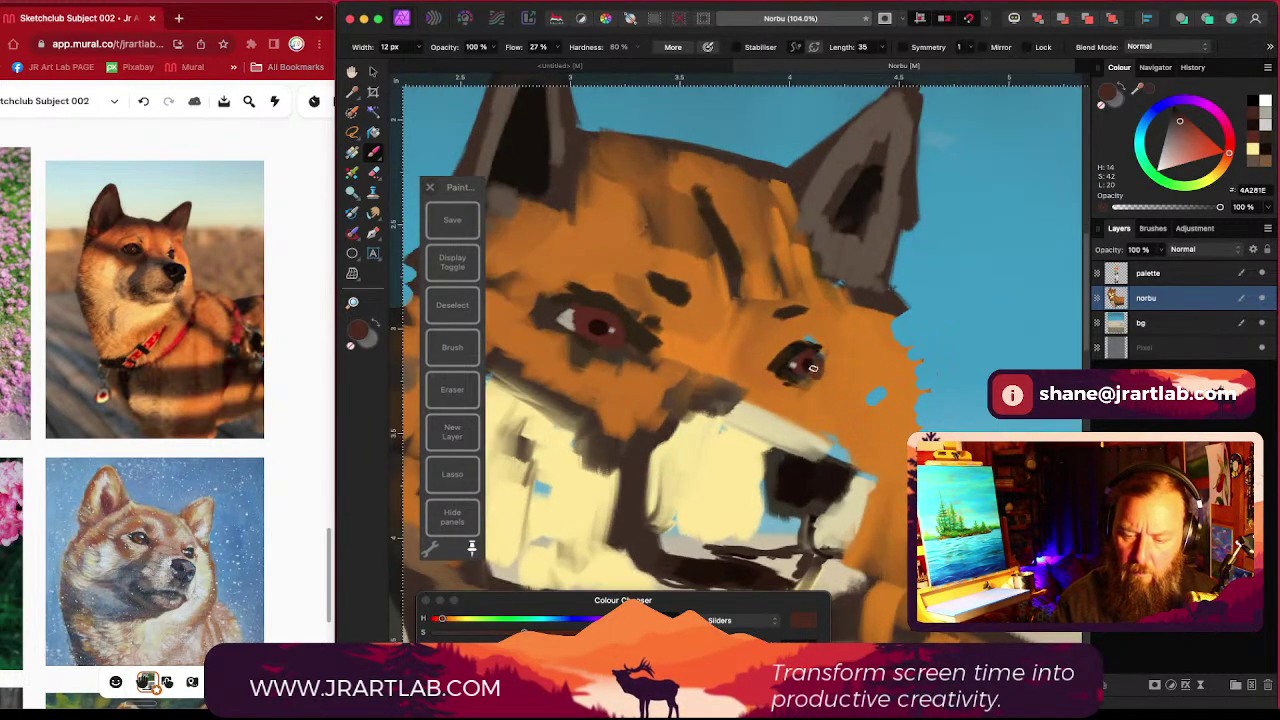
{"action": "left_click", "coordinate": [812, 330], "text": "alt"}
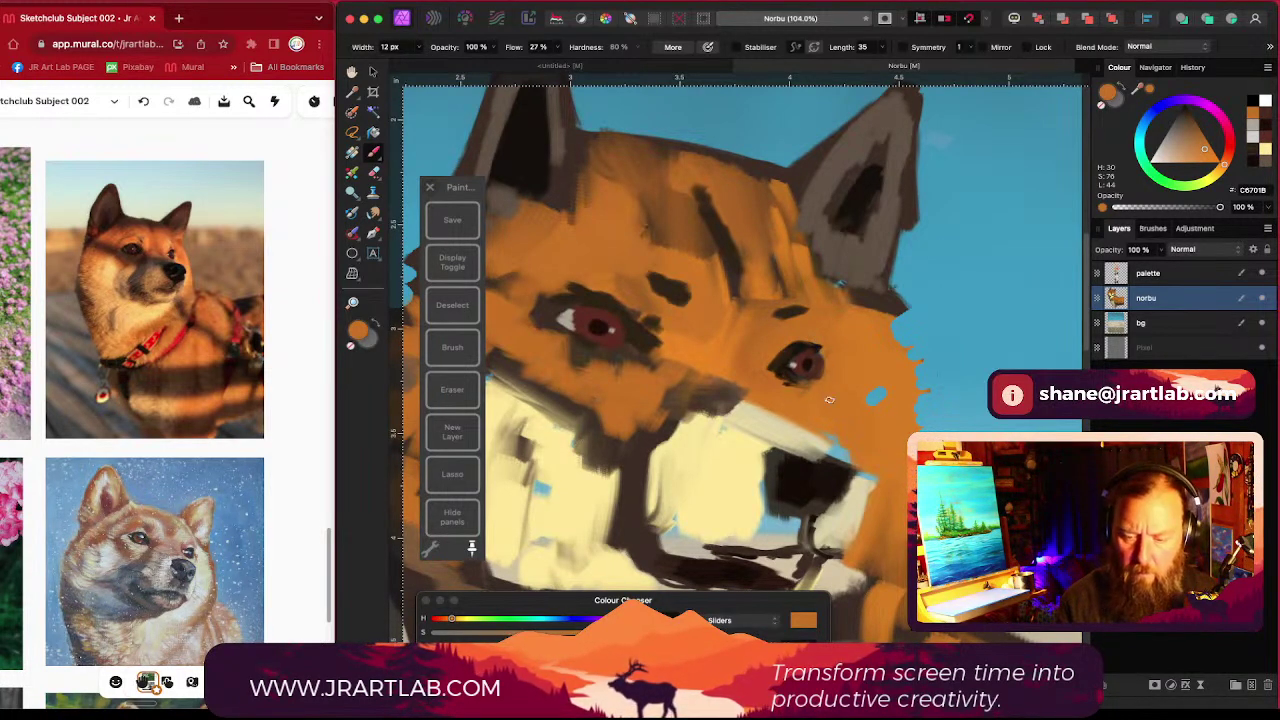
{"action": "scroll", "coordinate": [816, 396], "scroll_direction": "down", "scroll_amount": 3}
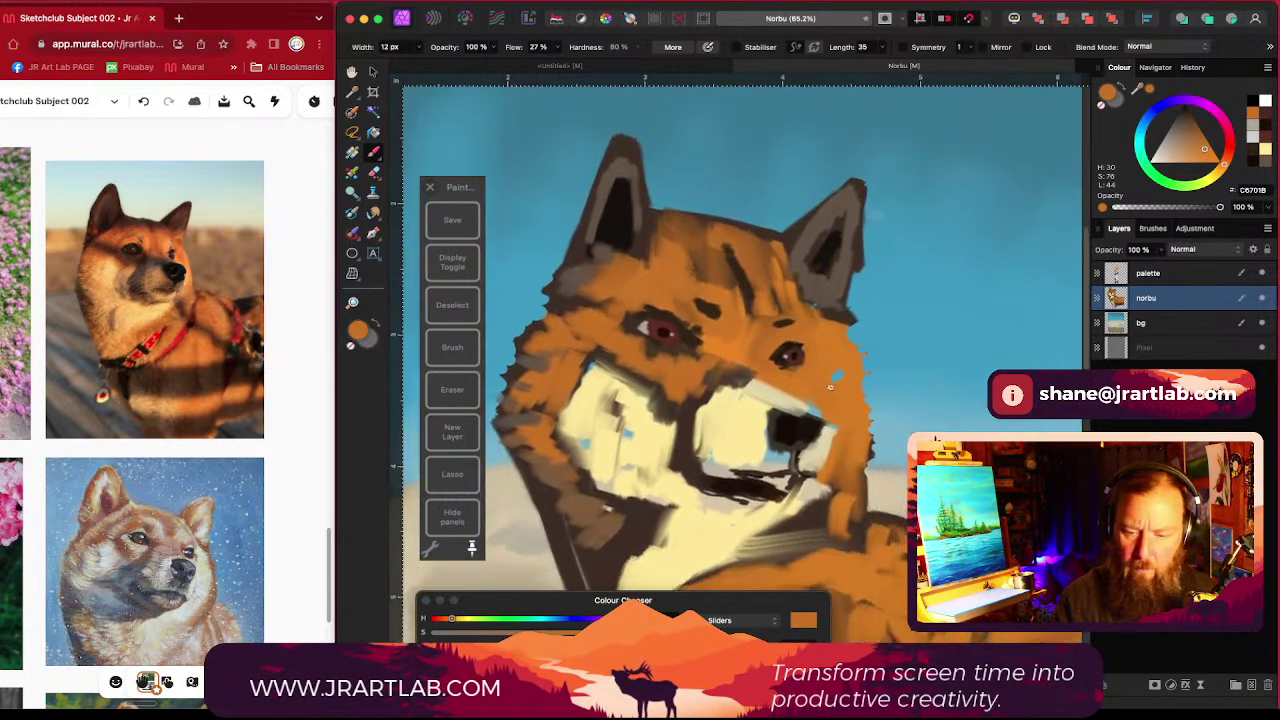
{"action": "scroll", "coordinate": [800, 350], "scroll_direction": "down", "scroll_amount": 3}
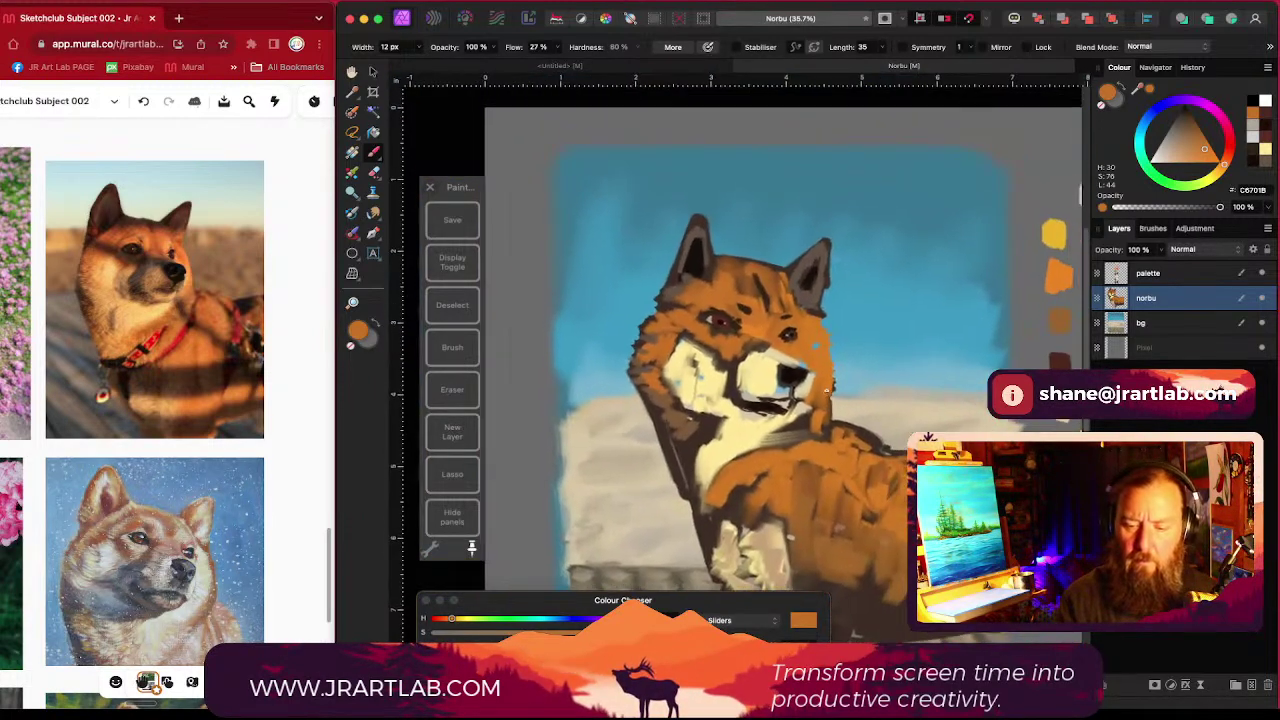
{"action": "scroll", "coordinate": [848, 340], "scroll_direction": "up", "scroll_amount": 3}
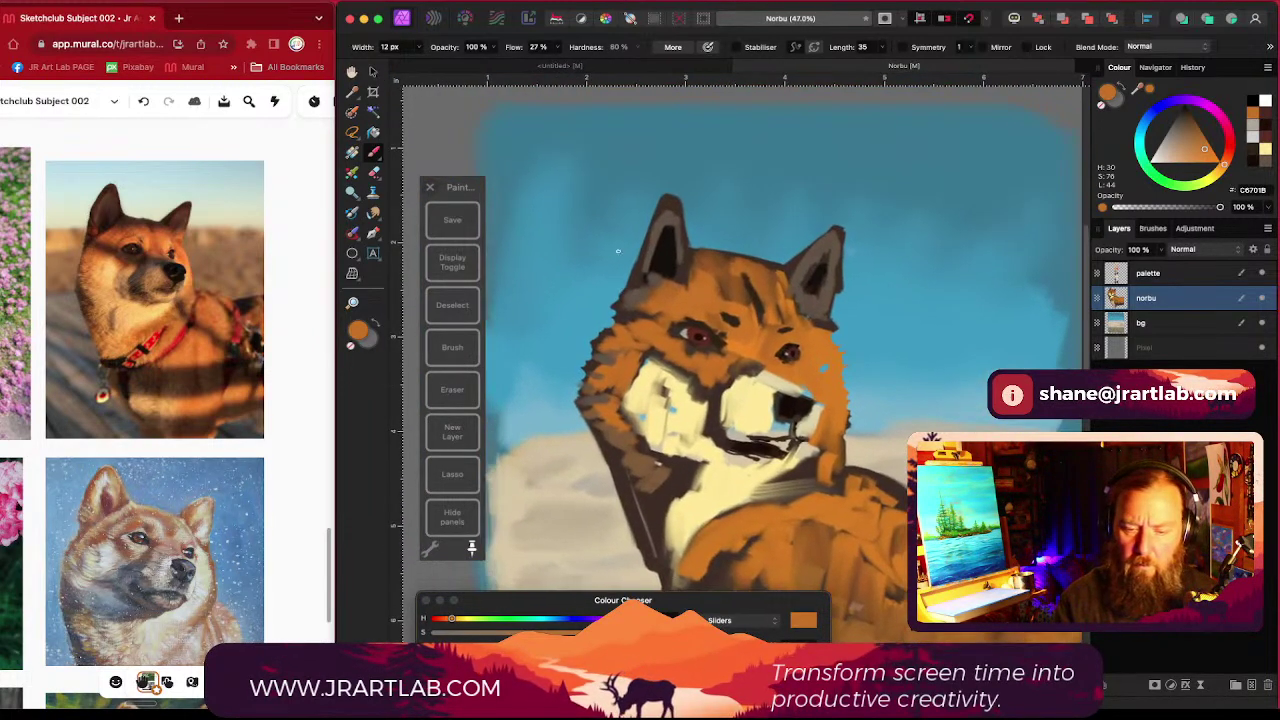
Step: Lasso the dog's far eye, adjust its position slightly with the Move tool, and deselect it
{"action": "left_click", "coordinate": [463, 464]}
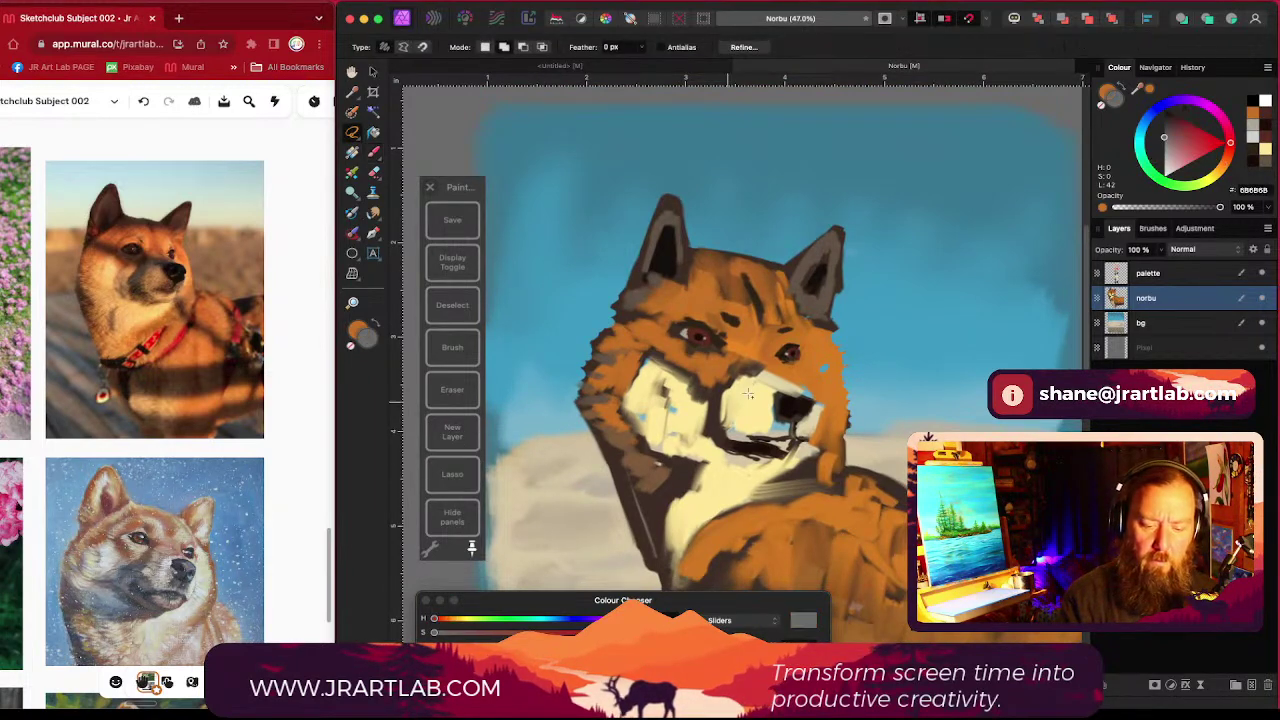
{"action": "mouse_move", "coordinate": [790, 337]}
{"action": "left_mouse_down"}
{"action": "mouse_move", "coordinate": [769, 359]}
{"action": "mouse_move", "coordinate": [791, 374]}
{"action": "mouse_move", "coordinate": [791, 339]}
{"action": "left_mouse_up"}
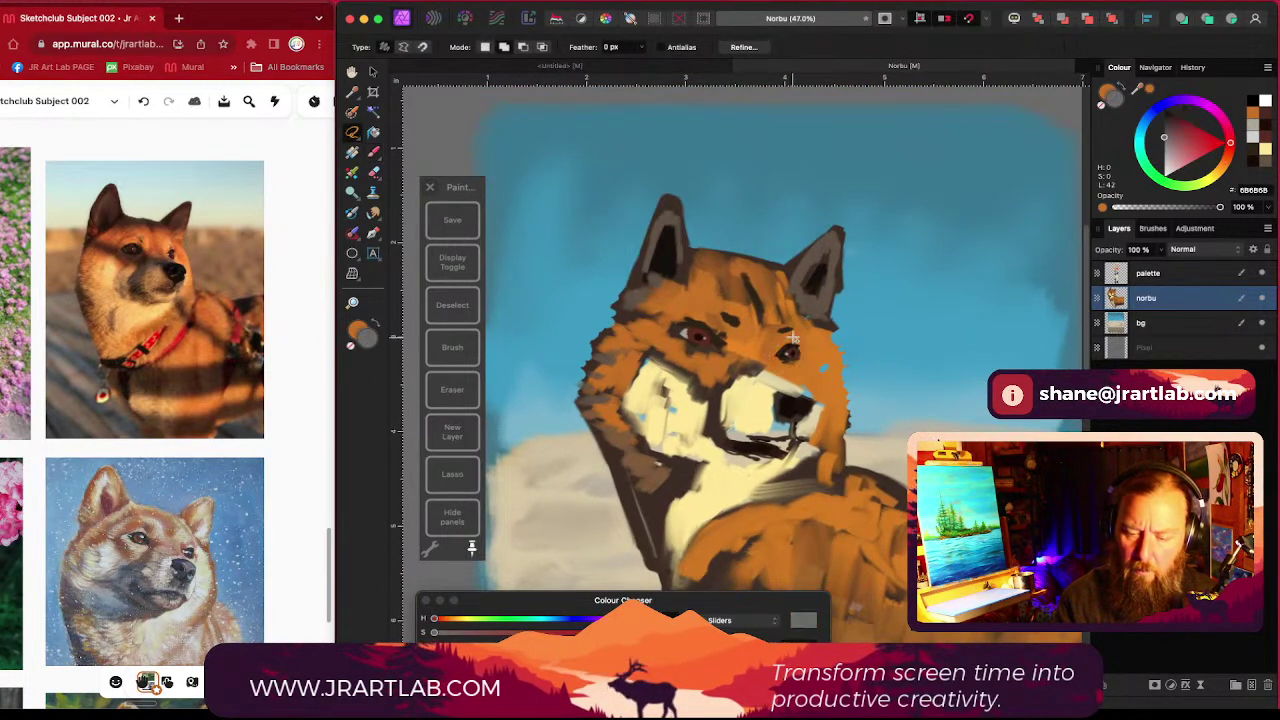
{"action": "left_click_drag", "start_coordinate": [457, 187], "coordinate": [376, 74]}
{"action": "left_click", "coordinate": [374, 72]}
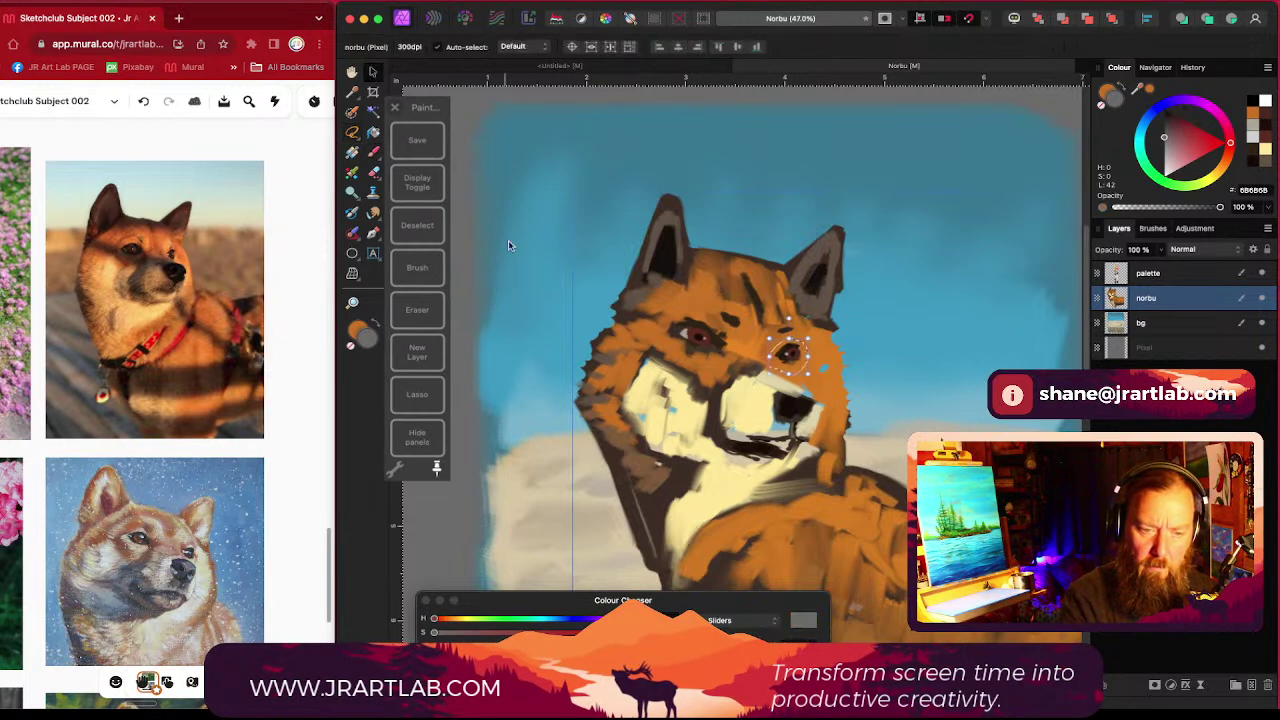
{"action": "left_click_drag", "start_coordinate": [790, 373], "coordinate": [782, 379]}
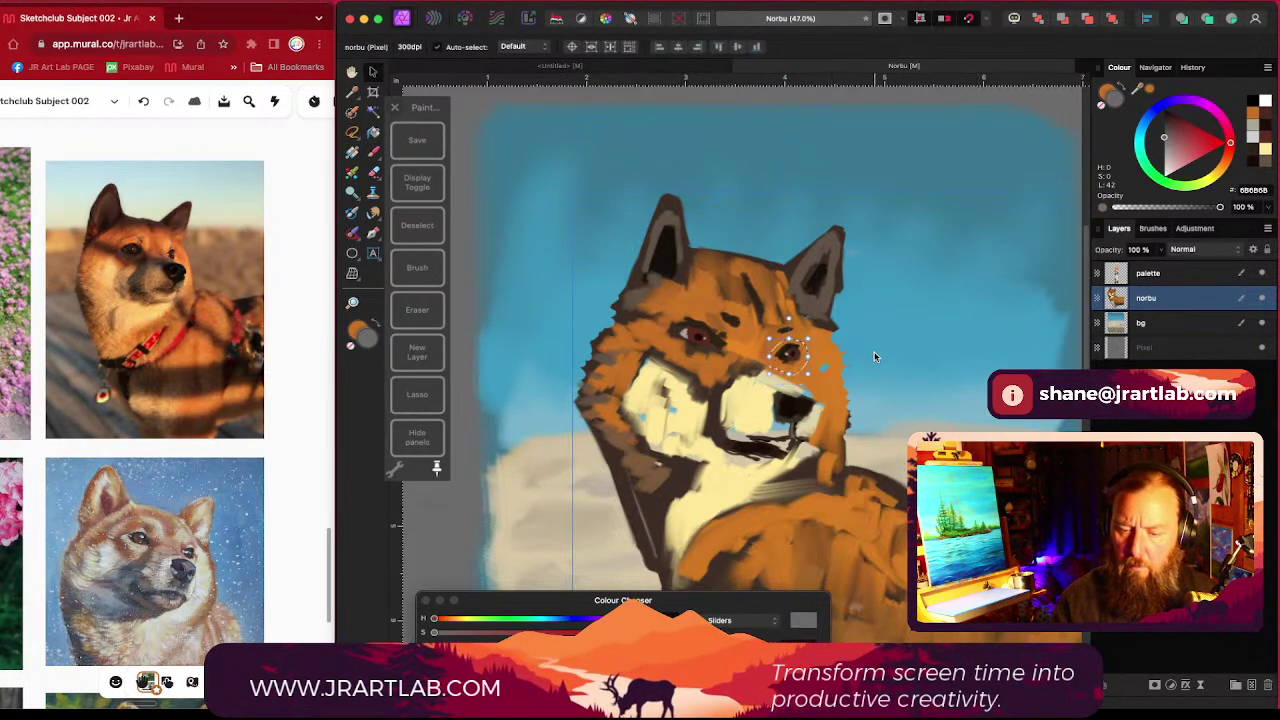
{"action": "scroll", "coordinate": [846, 400], "scroll_direction": "up", "scroll_amount": 5}
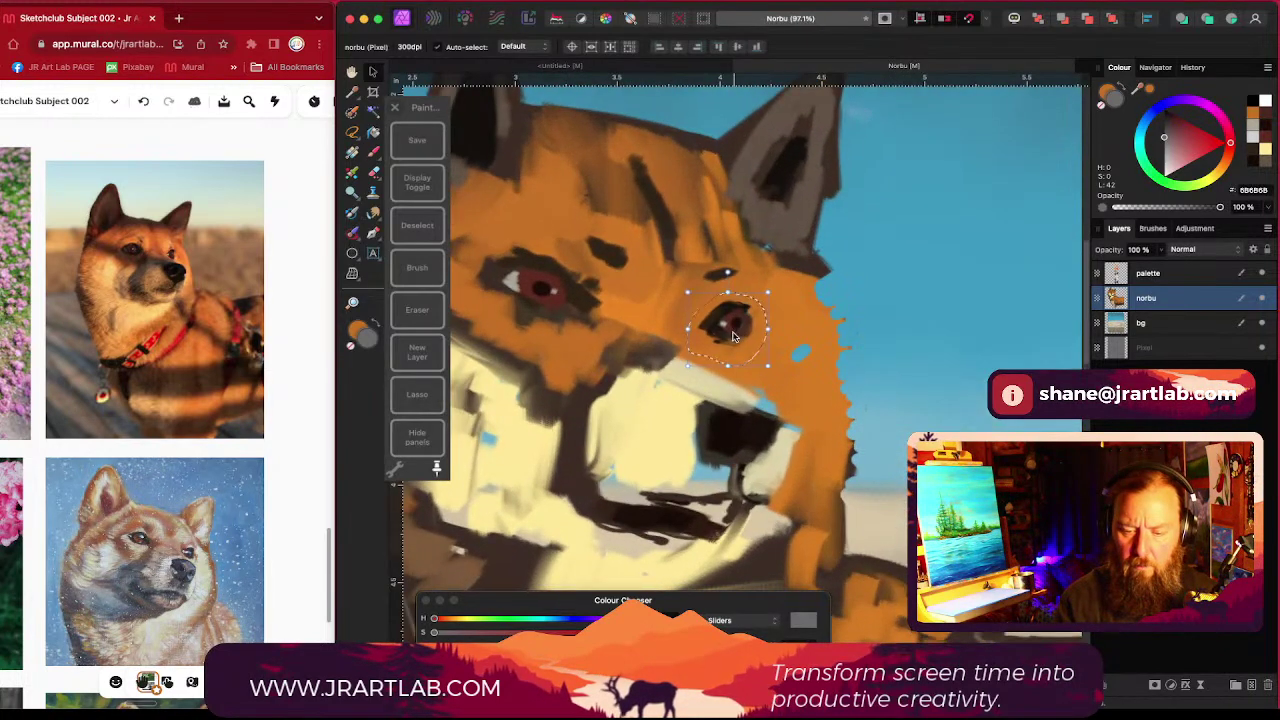
{"action": "mouse_move", "coordinate": [742, 323]}
{"action": "left_mouse_down"}
{"action": "mouse_move", "coordinate": [727, 351]}
{"action": "mouse_move", "coordinate": [739, 330]}
{"action": "left_mouse_up"}
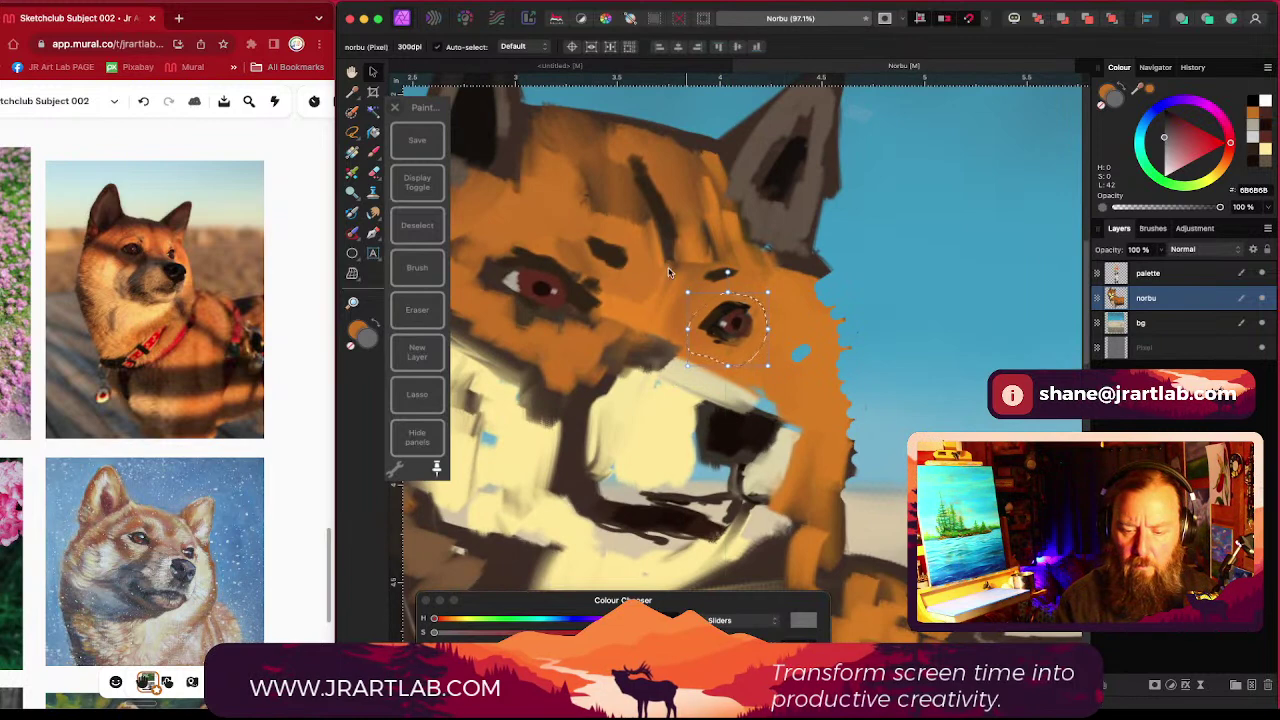
{"action": "left_click", "coordinate": [687, 19]}
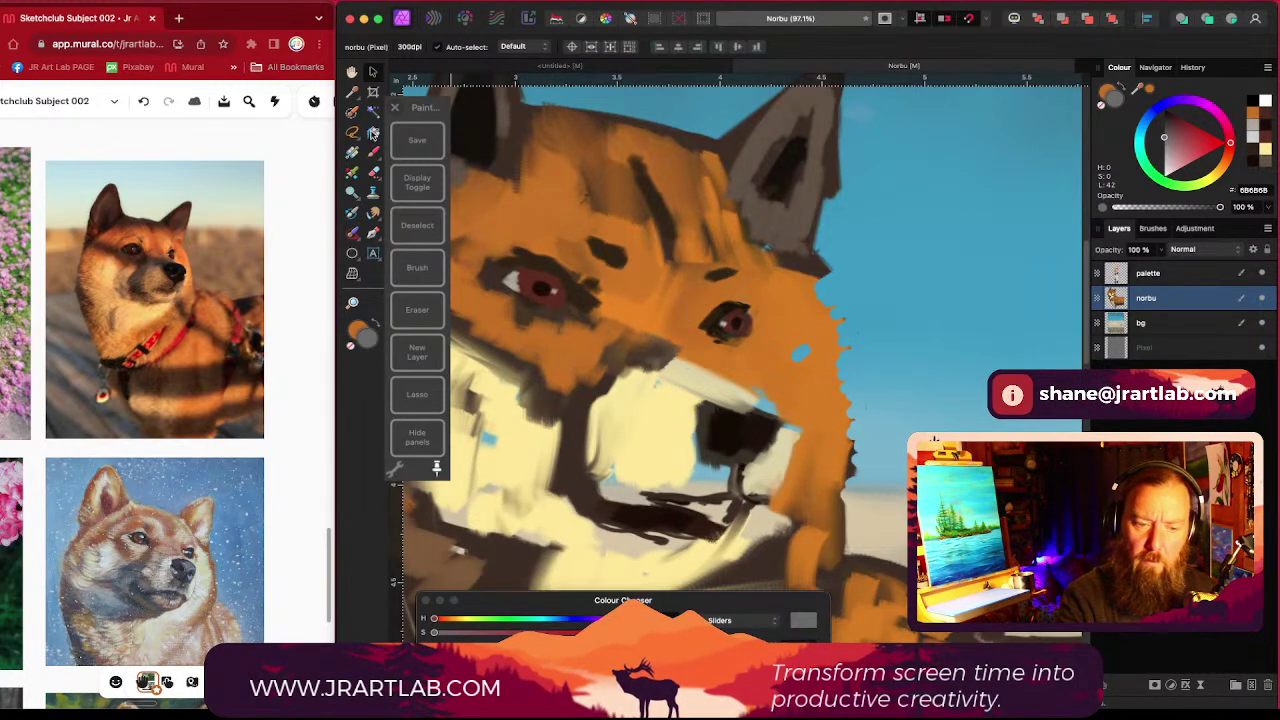
{"action": "left_click", "coordinate": [417, 182]}
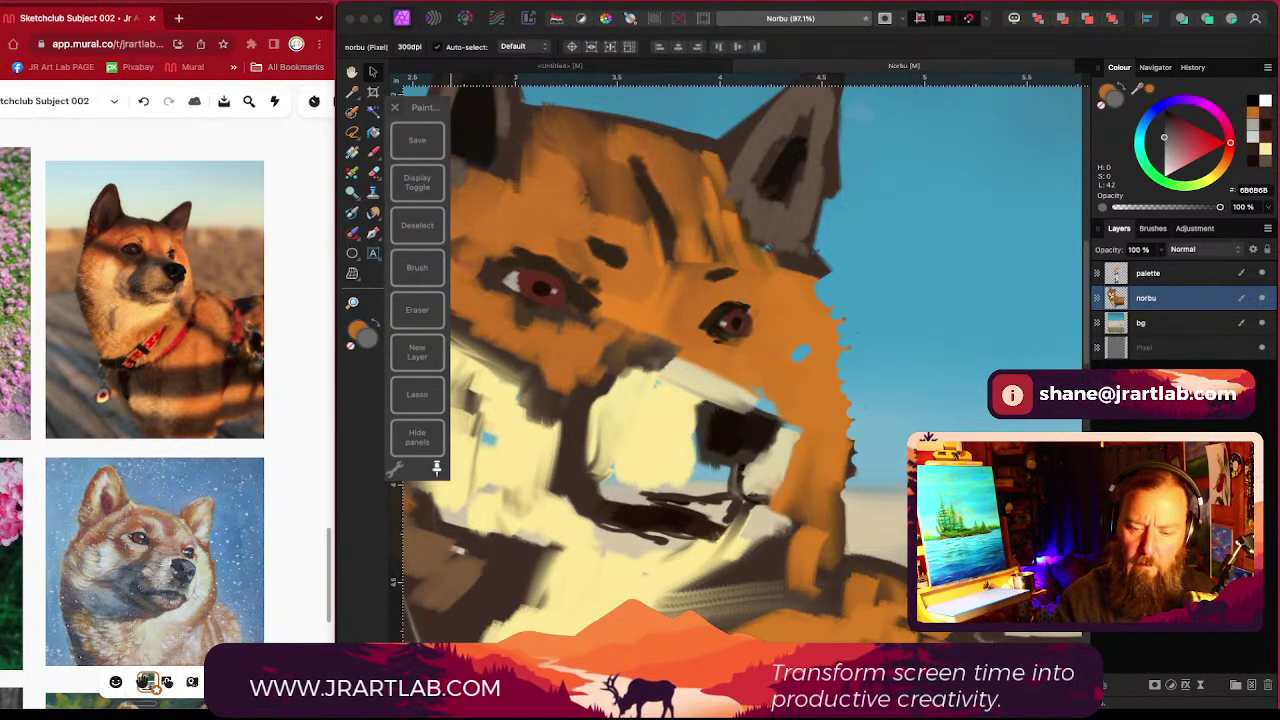
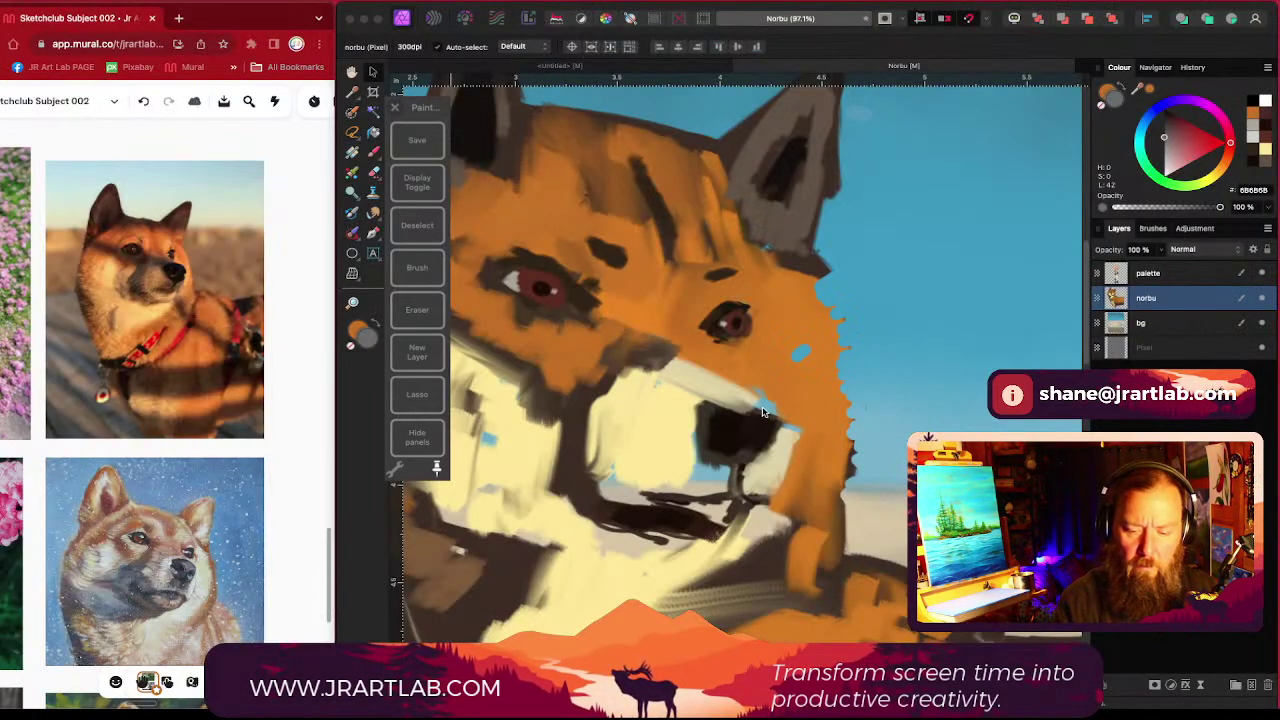
{"action": "left_click", "coordinate": [914, 218]}
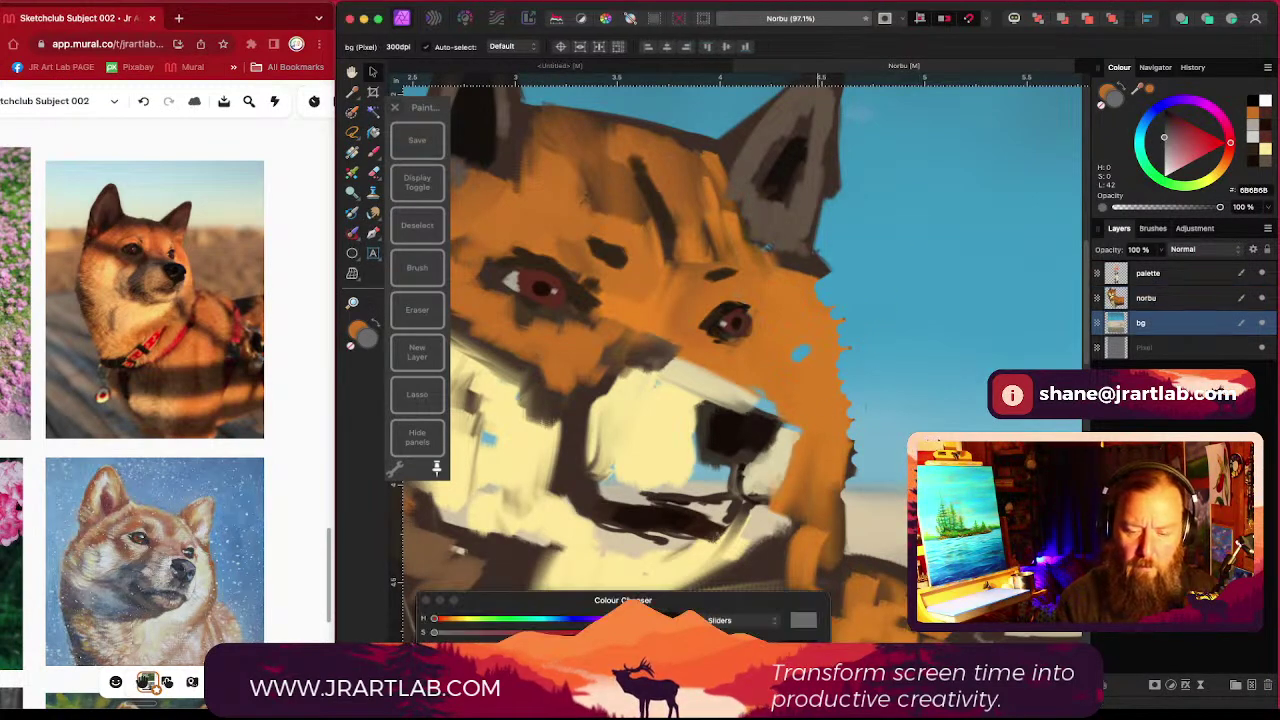
{"action": "left_click_drag", "start_coordinate": [735, 315], "coordinate": [750, 337]}
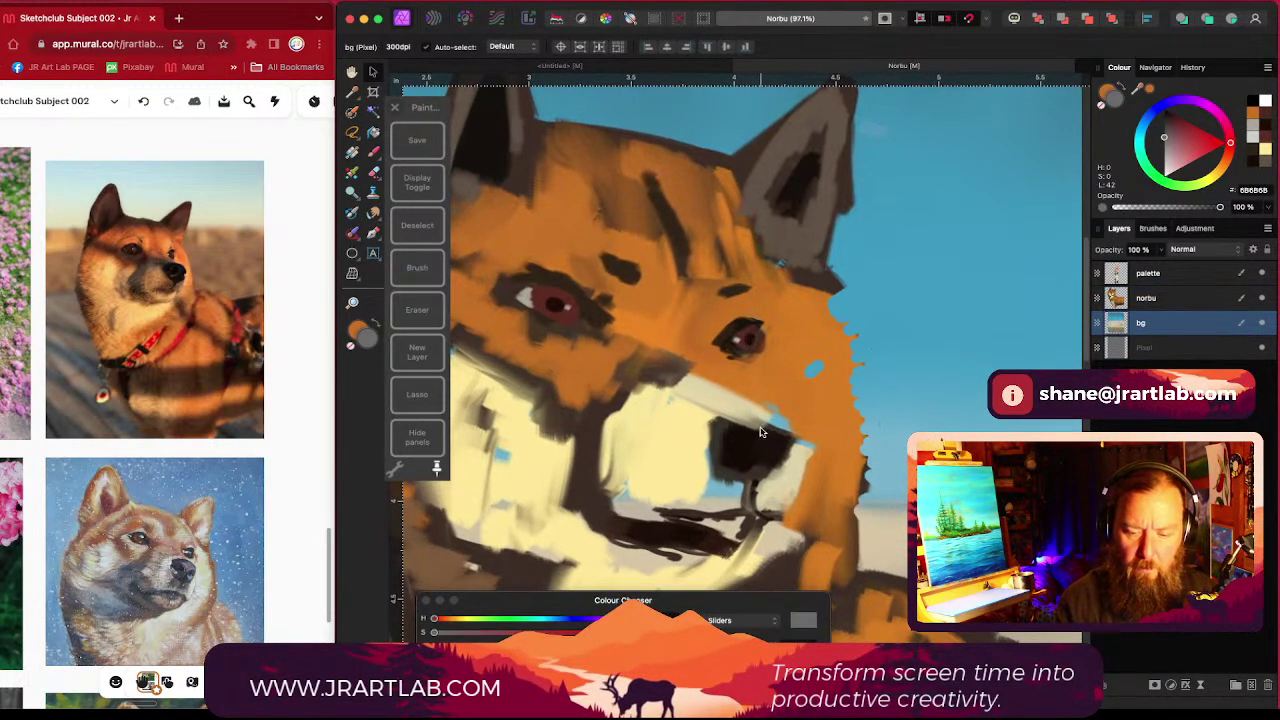
{"action": "left_click_drag", "start_coordinate": [760, 432], "coordinate": [815, 387]}
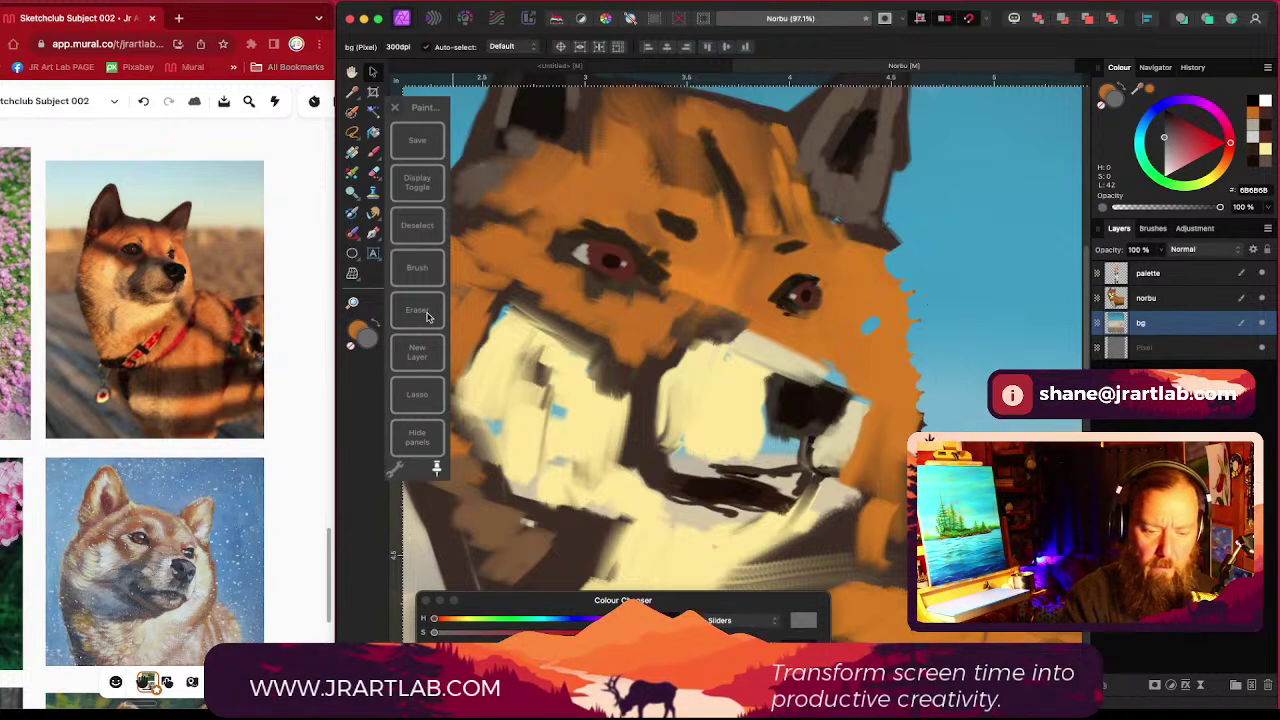
{"action": "left_click", "coordinate": [426, 390]}
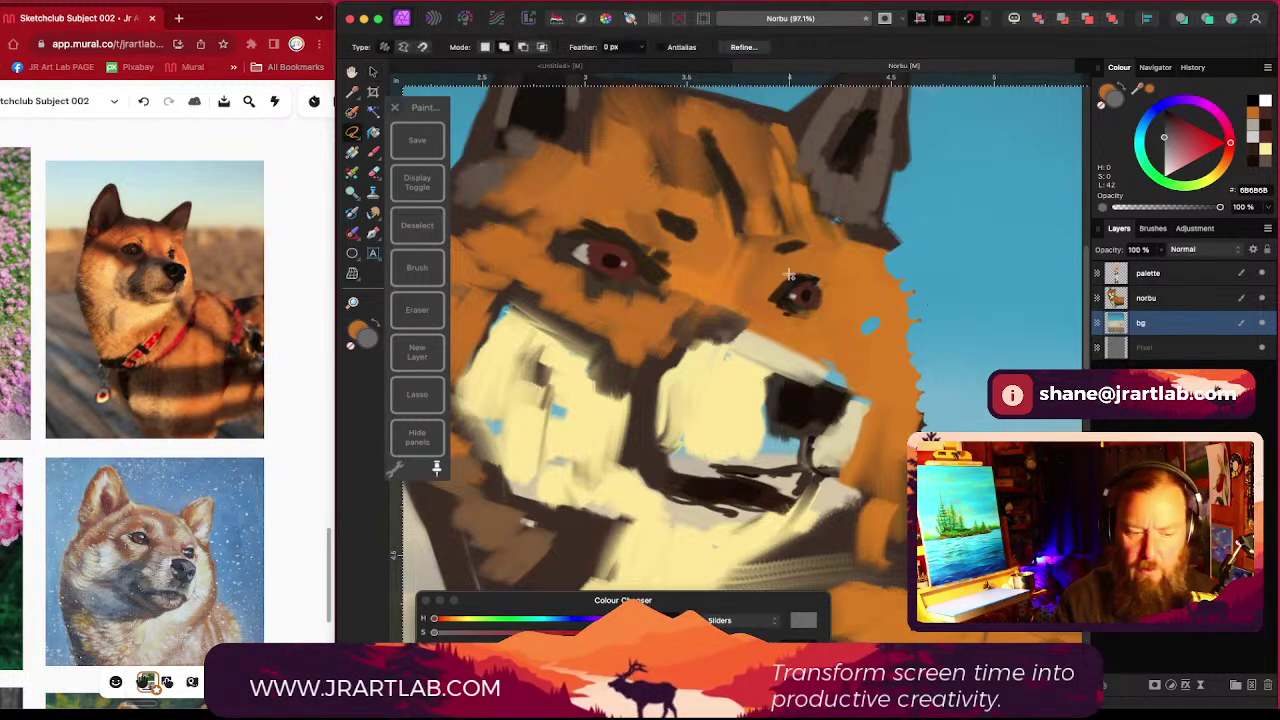
{"action": "mouse_move", "coordinate": [792, 274]}
{"action": "left_mouse_down"}
{"action": "mouse_move", "coordinate": [768, 300]}
{"action": "mouse_move", "coordinate": [800, 318]}
{"action": "mouse_move", "coordinate": [824, 298]}
{"action": "mouse_move", "coordinate": [815, 277]}
{"action": "mouse_move", "coordinate": [794, 275]}
{"action": "left_mouse_up"}
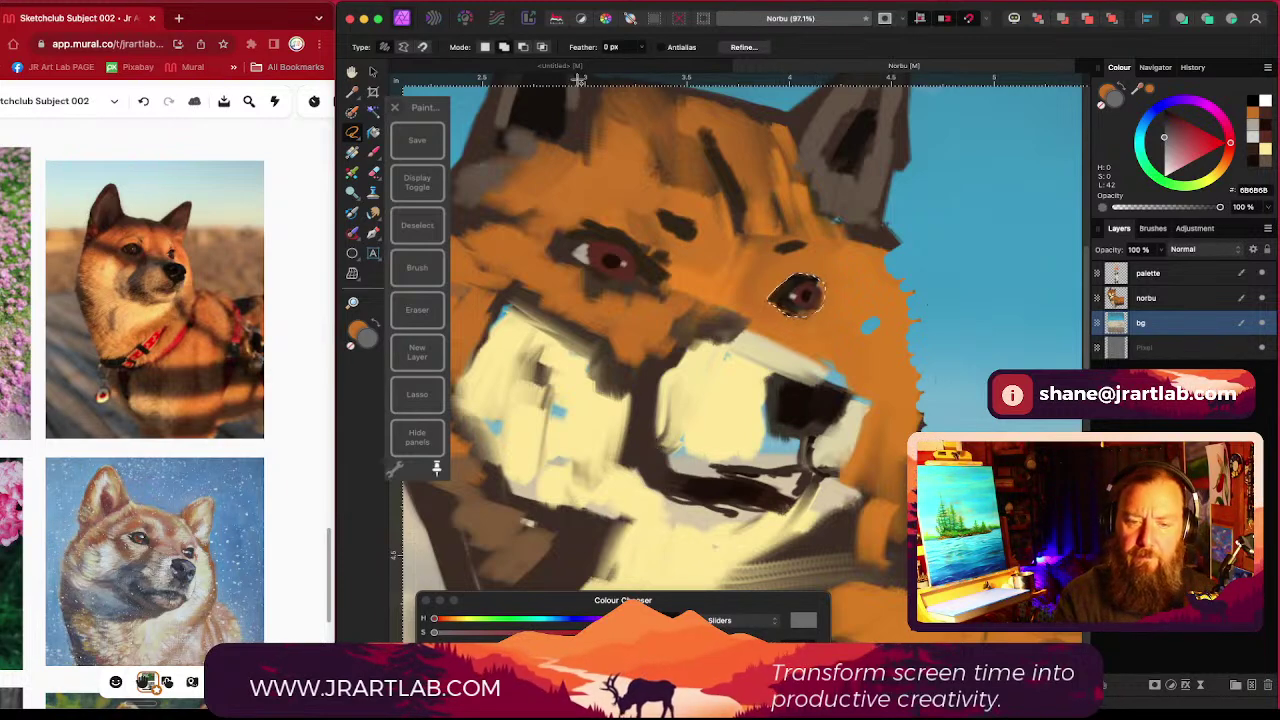
{"action": "left_click", "coordinate": [373, 73]}
{"action": "key", "text": "super+d"}
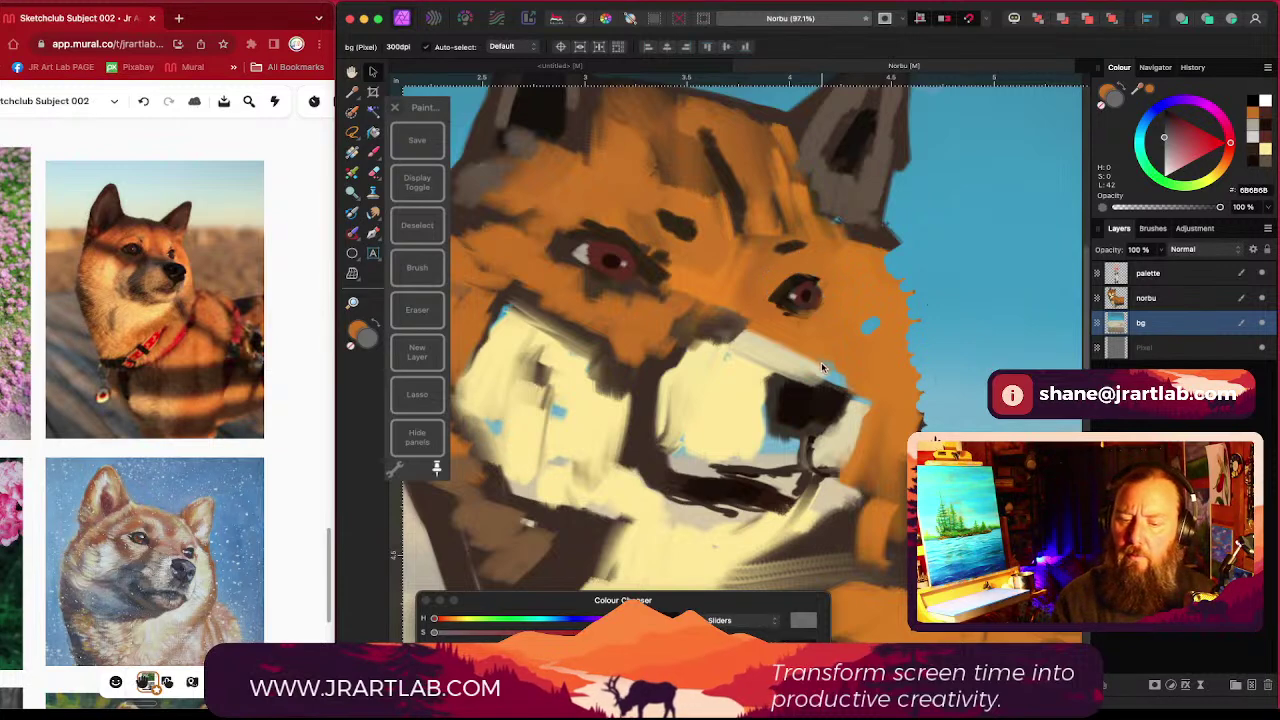
Step: Try to reposition the dog's far eye on the norbu layer with a lasso selection, and undo the last move
{"action": "left_click", "coordinate": [1130, 299]}
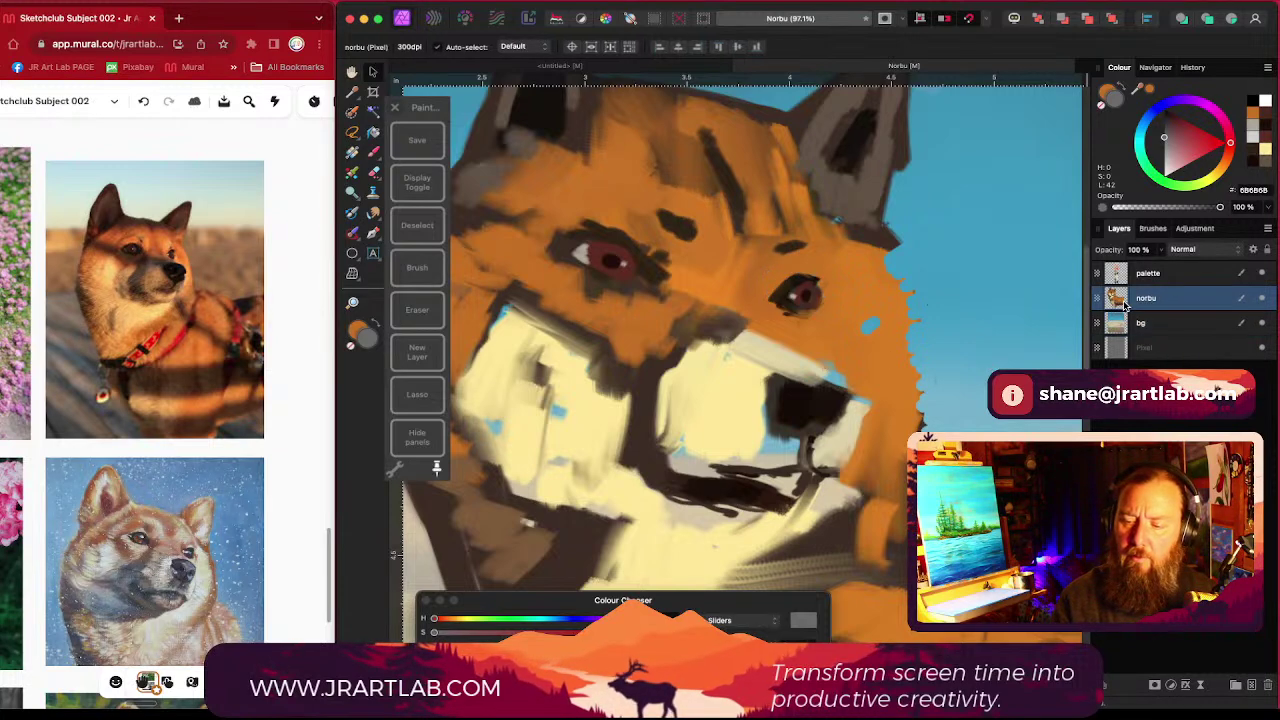
{"action": "left_click", "coordinate": [428, 309]}
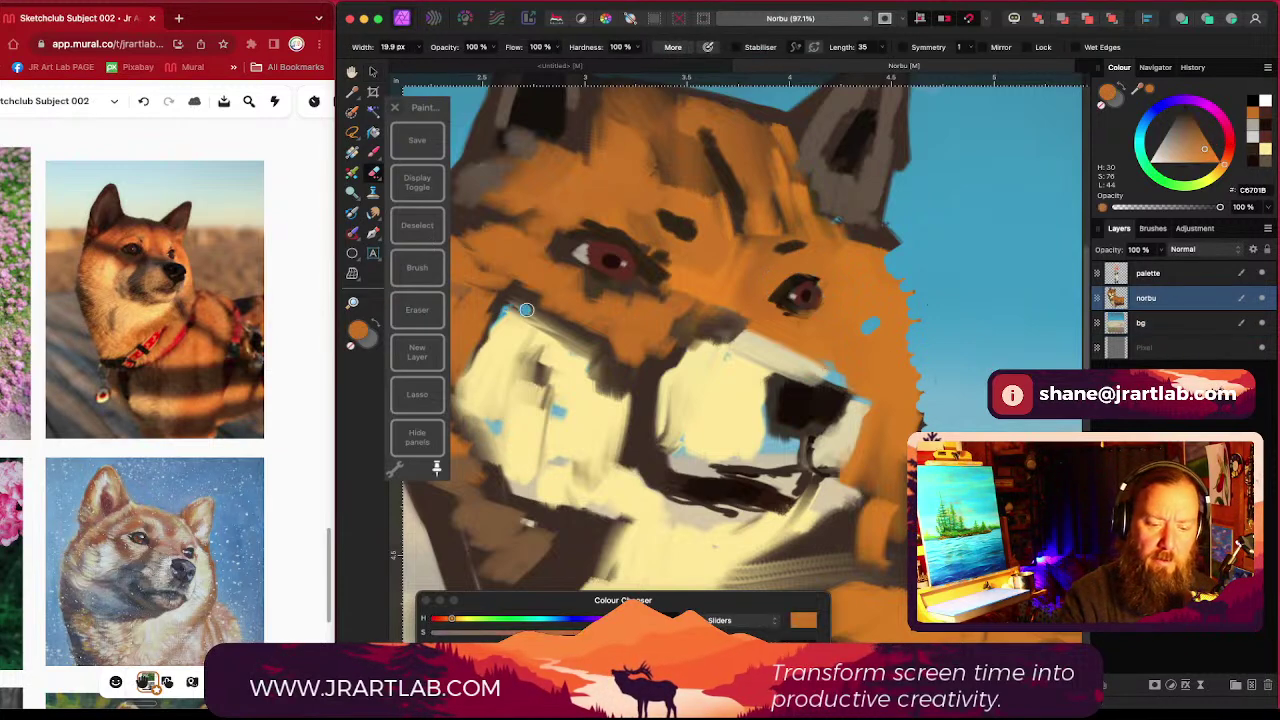
{"action": "left_click", "coordinate": [429, 395]}
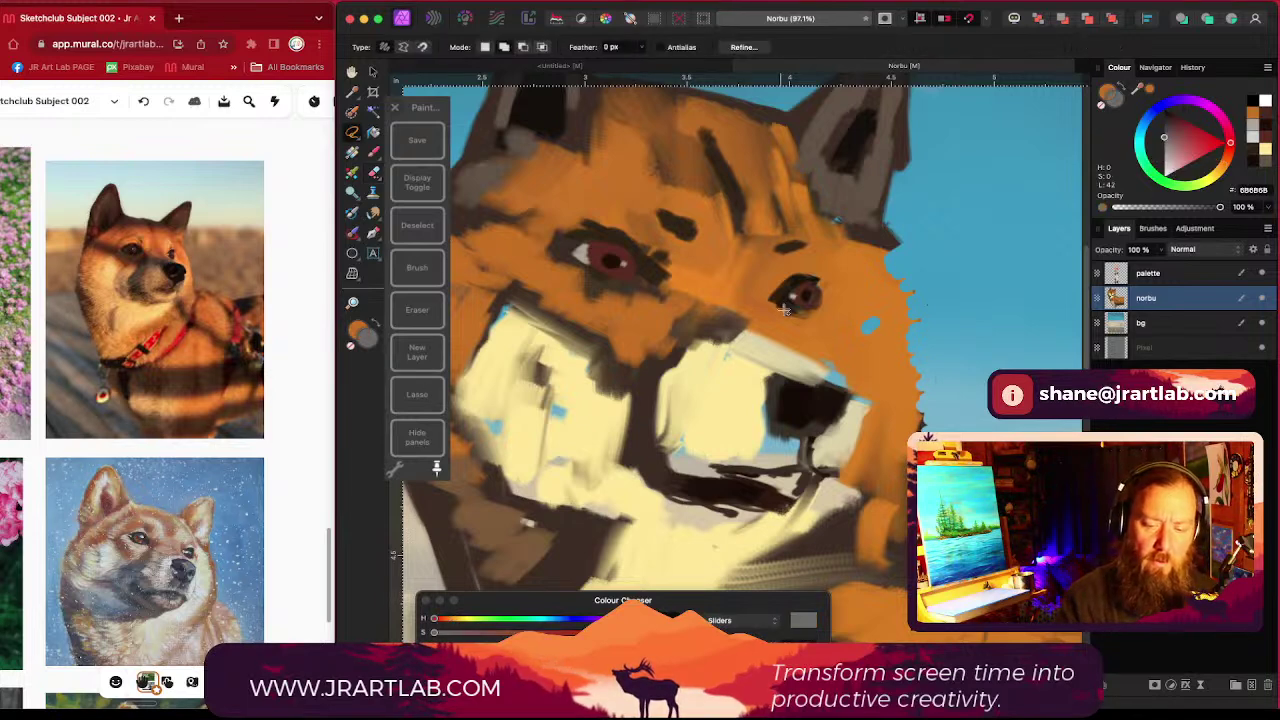
{"action": "mouse_move", "coordinate": [789, 278]}
{"action": "left_mouse_down"}
{"action": "mouse_move", "coordinate": [770, 302]}
{"action": "mouse_move", "coordinate": [817, 311]}
{"action": "mouse_move", "coordinate": [820, 282]}
{"action": "mouse_move", "coordinate": [789, 277]}
{"action": "left_mouse_up"}
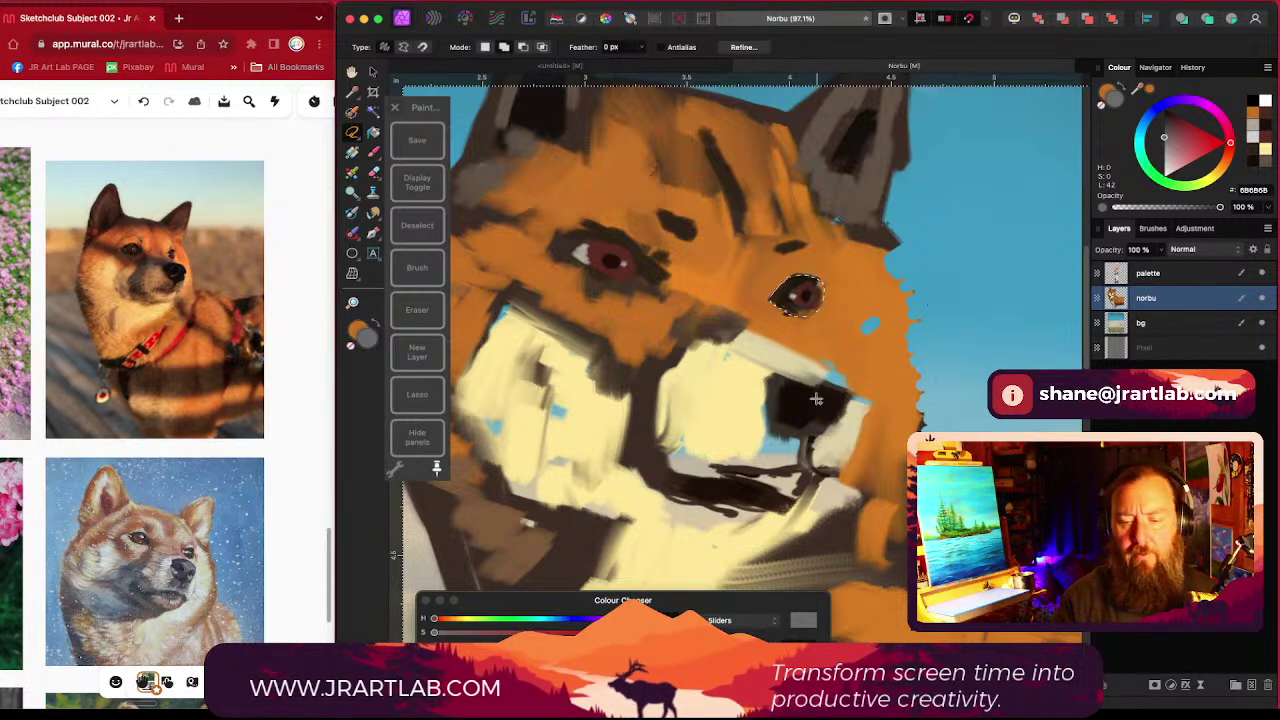
{"action": "scroll", "coordinate": [875, 440], "scroll_direction": "down", "scroll_amount": 6}
{"action": "left_click_drag", "start_coordinate": [866, 476], "coordinate": [798, 414]}
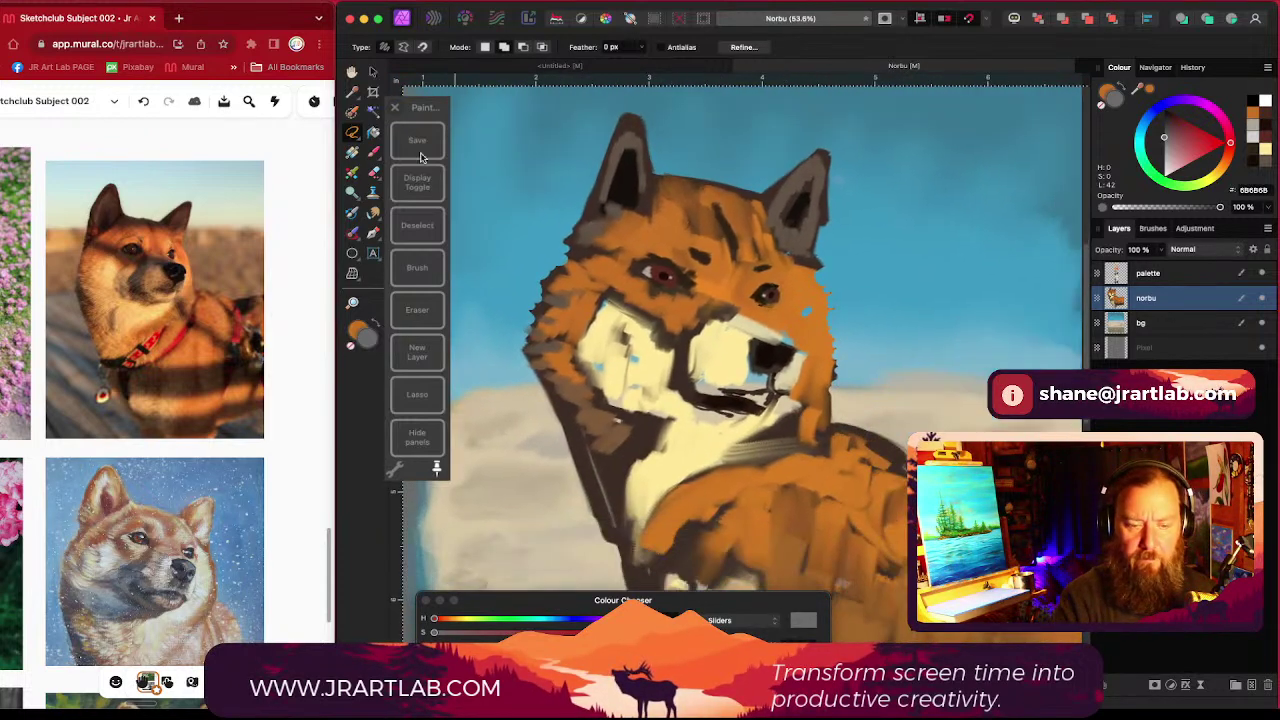
{"action": "left_click", "coordinate": [372, 74]}
{"action": "scroll", "coordinate": [862, 493], "scroll_direction": "down", "scroll_amount": 6}
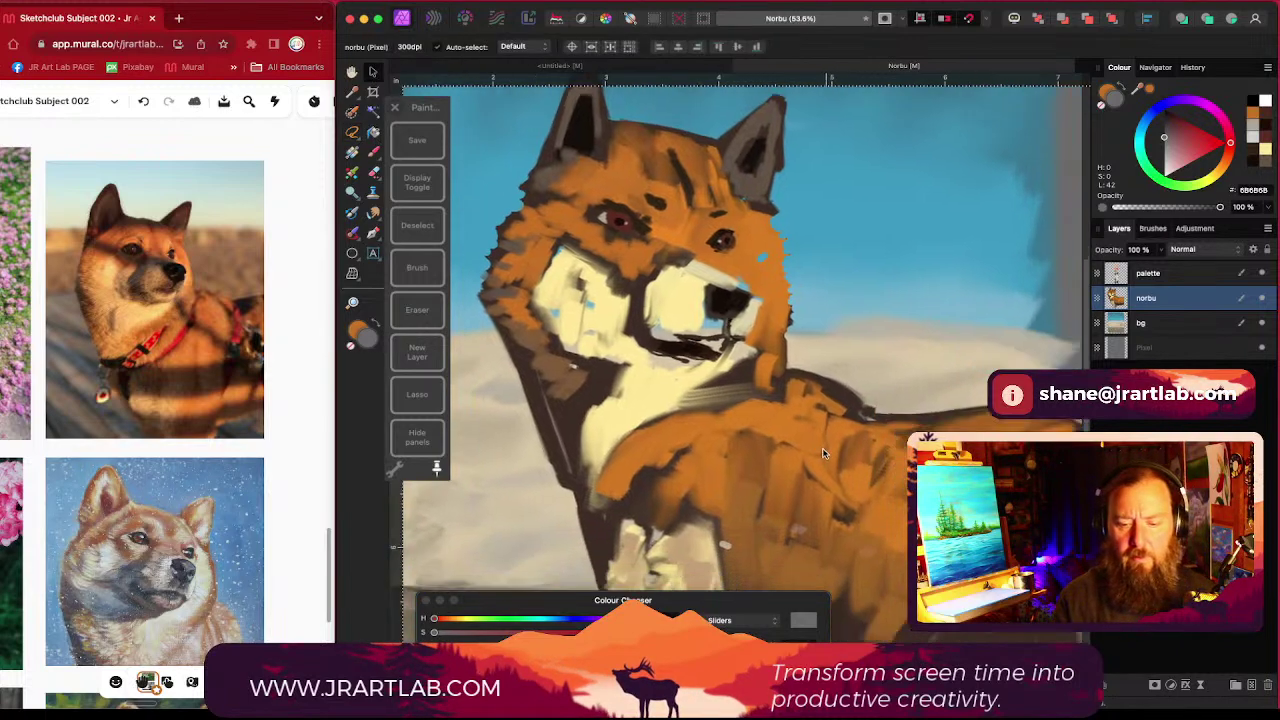
{"action": "scroll", "coordinate": [860, 493], "scroll_direction": "right", "scroll_amount": 2}
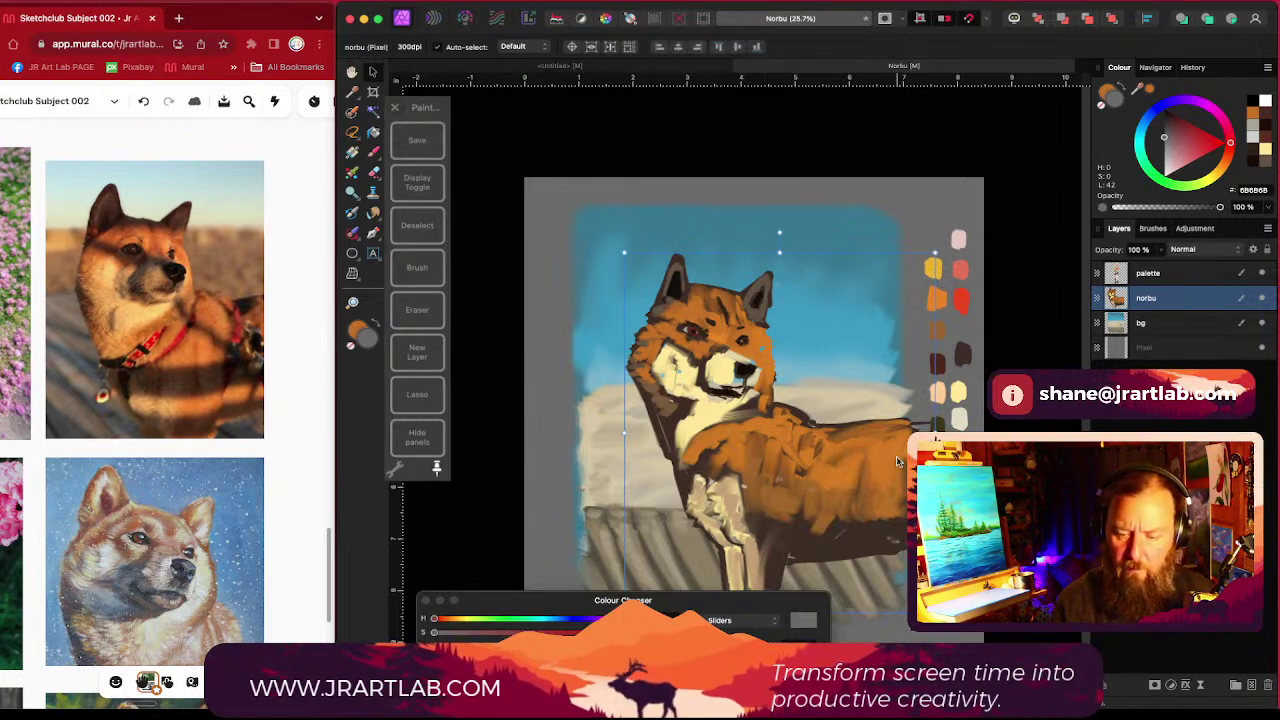
{"action": "left_click_drag", "start_coordinate": [897, 461], "coordinate": [897, 474]}
{"action": "key", "text": "super+z"}
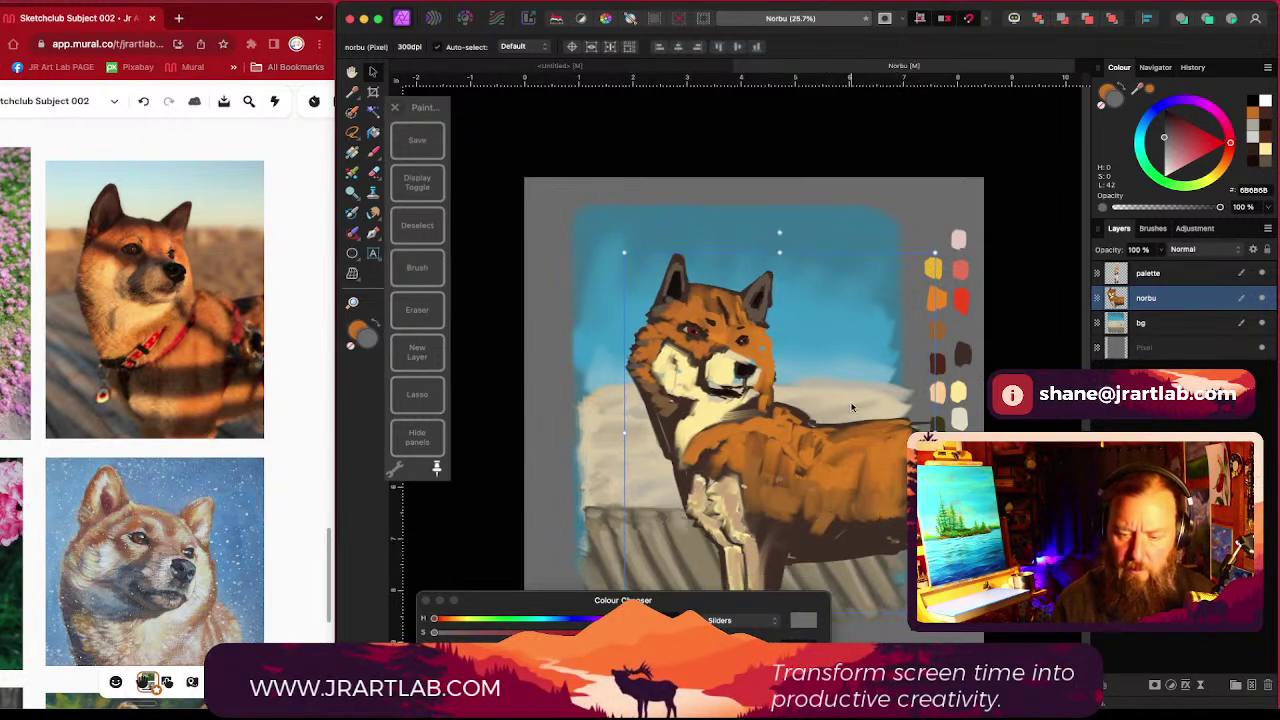
Step: Lasso closely around the dog's far eye on the norbu layer and activate the Move tool
{"action": "scroll", "coordinate": [845, 330], "scroll_direction": "up", "scroll_amount": 5}
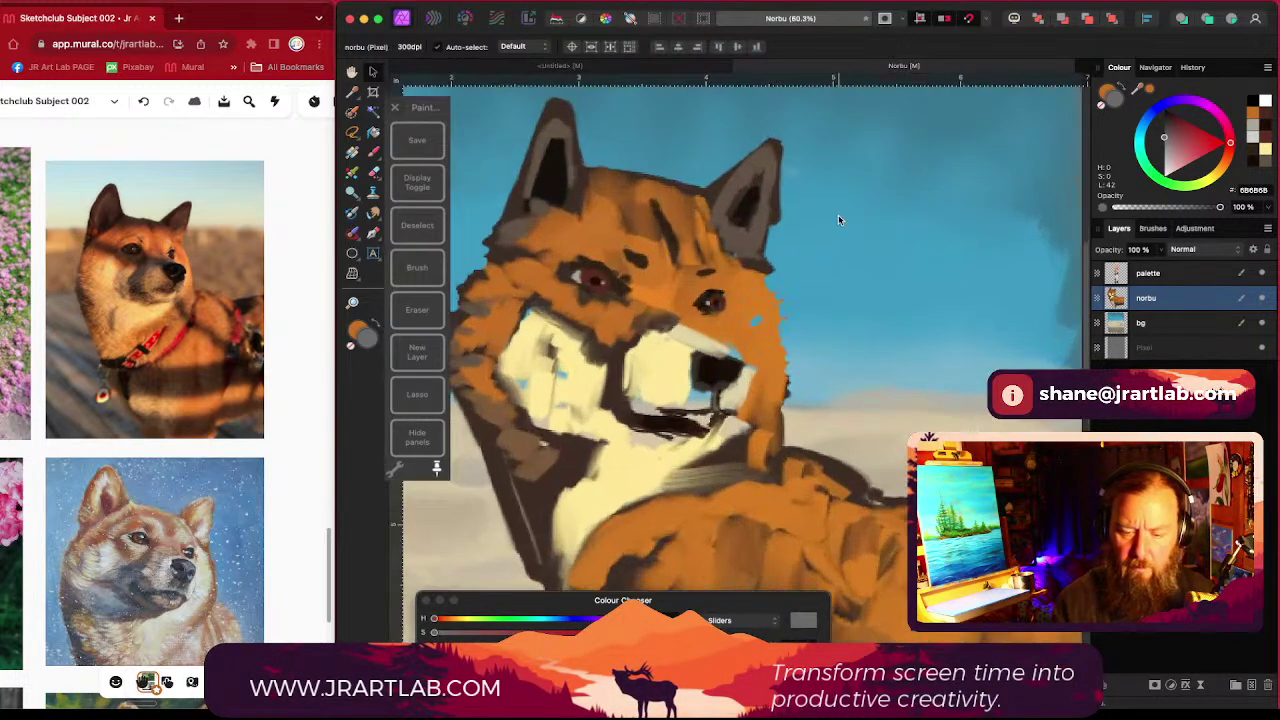
{"action": "left_click", "coordinate": [352, 132]}
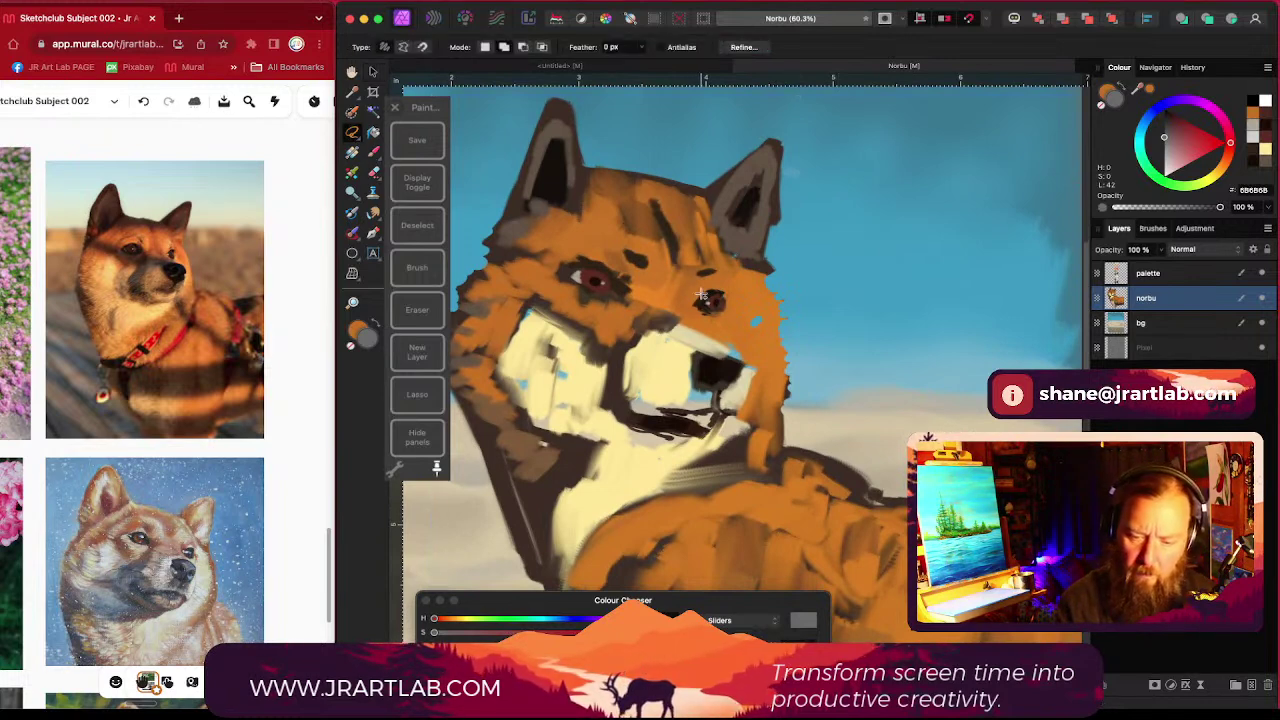
{"action": "mouse_move", "coordinate": [702, 296]}
{"action": "left_mouse_down"}
{"action": "mouse_move", "coordinate": [697, 310]}
{"action": "mouse_move", "coordinate": [725, 310]}
{"action": "mouse_move", "coordinate": [719, 288]}
{"action": "mouse_move", "coordinate": [702, 302]}
{"action": "left_mouse_up"}
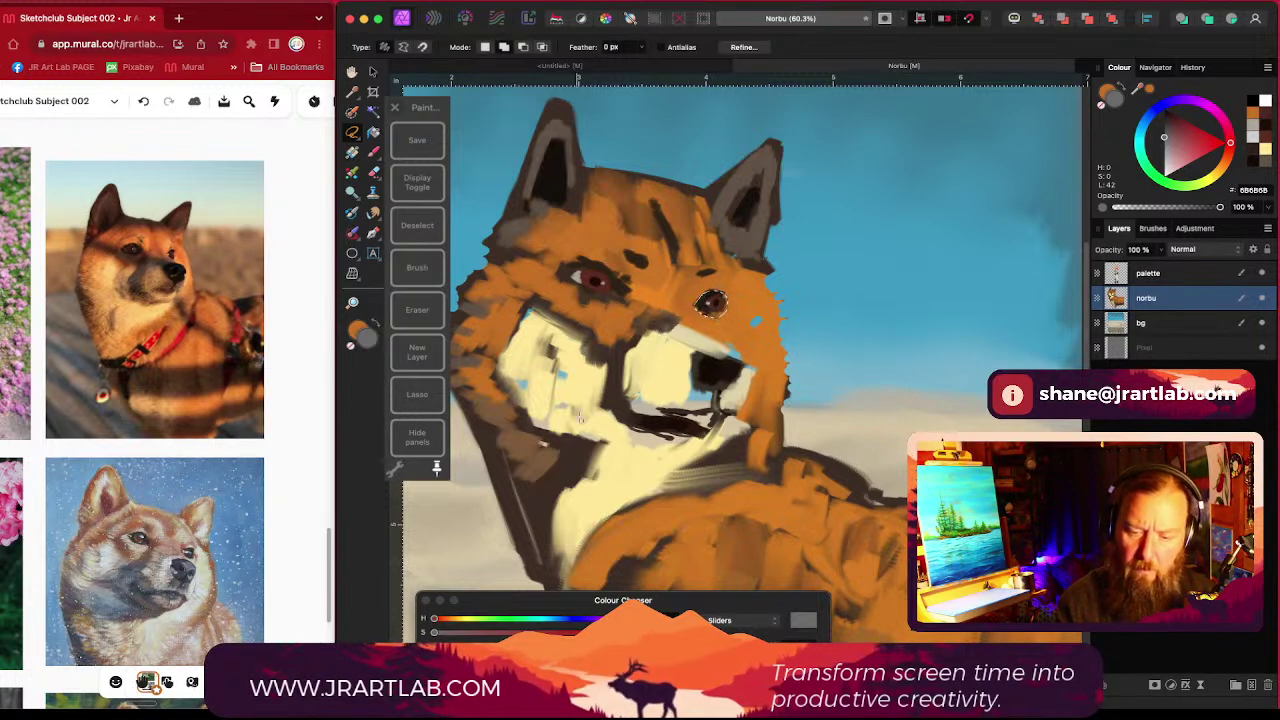
{"action": "key", "text": "v"}
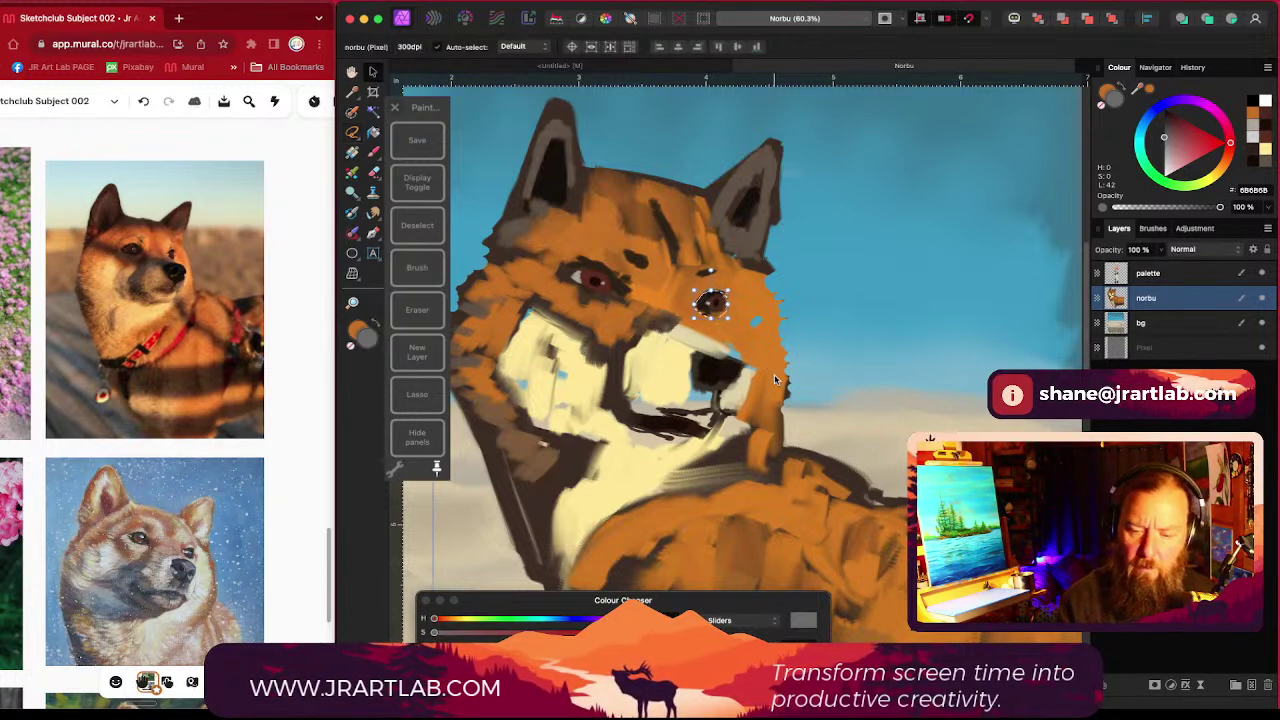
{"action": "left_click", "coordinate": [811, 434]}
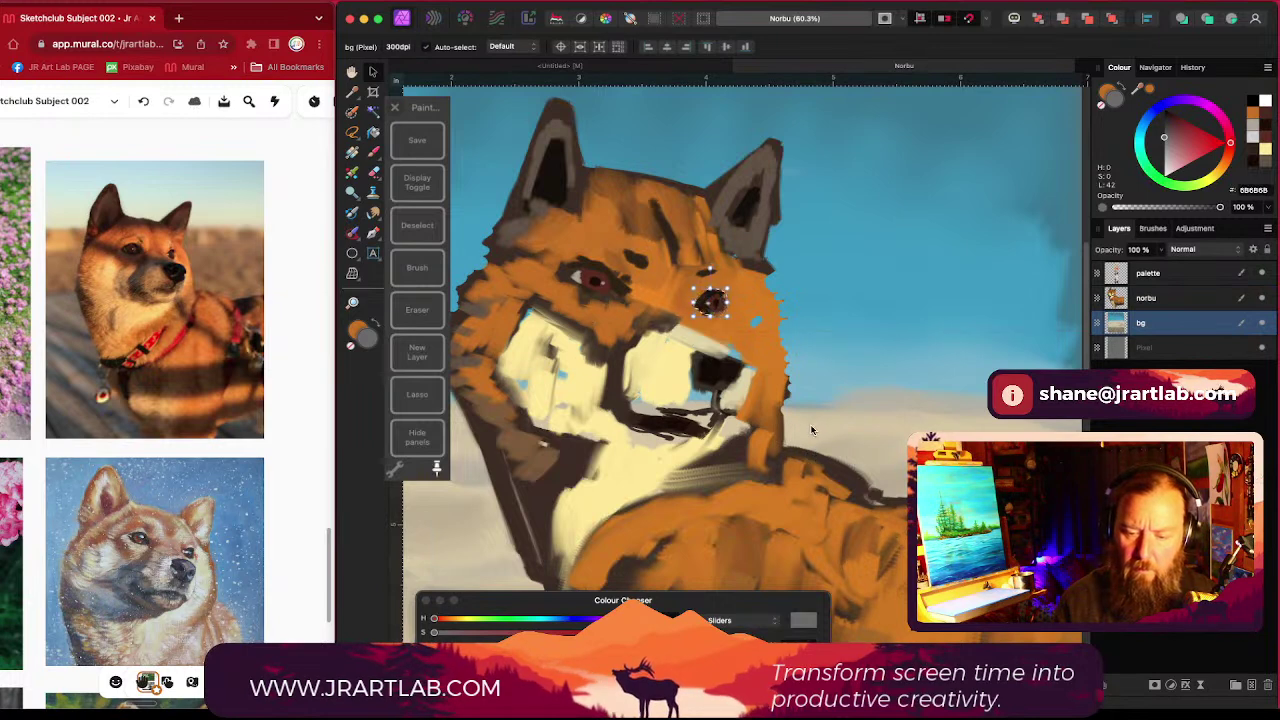
{"action": "left_click", "coordinate": [1150, 298]}
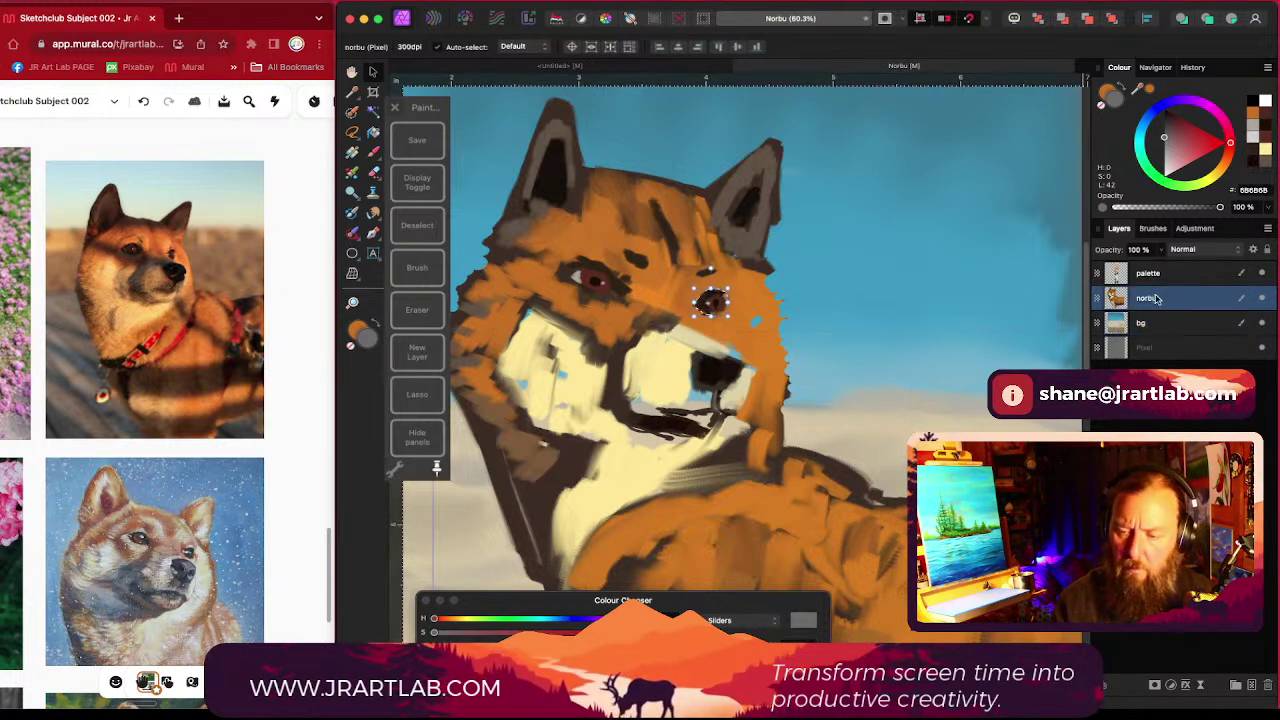
{"action": "key", "text": "Escape"}
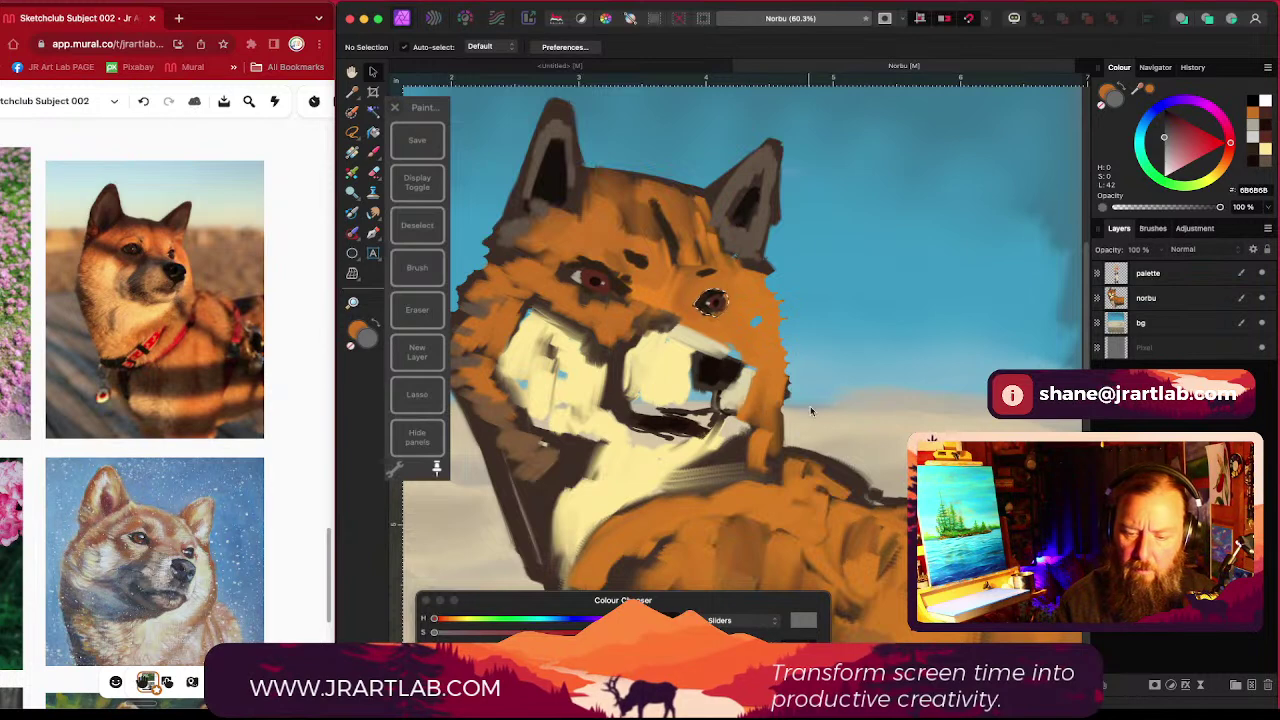
{"action": "left_click", "coordinate": [710, 300]}
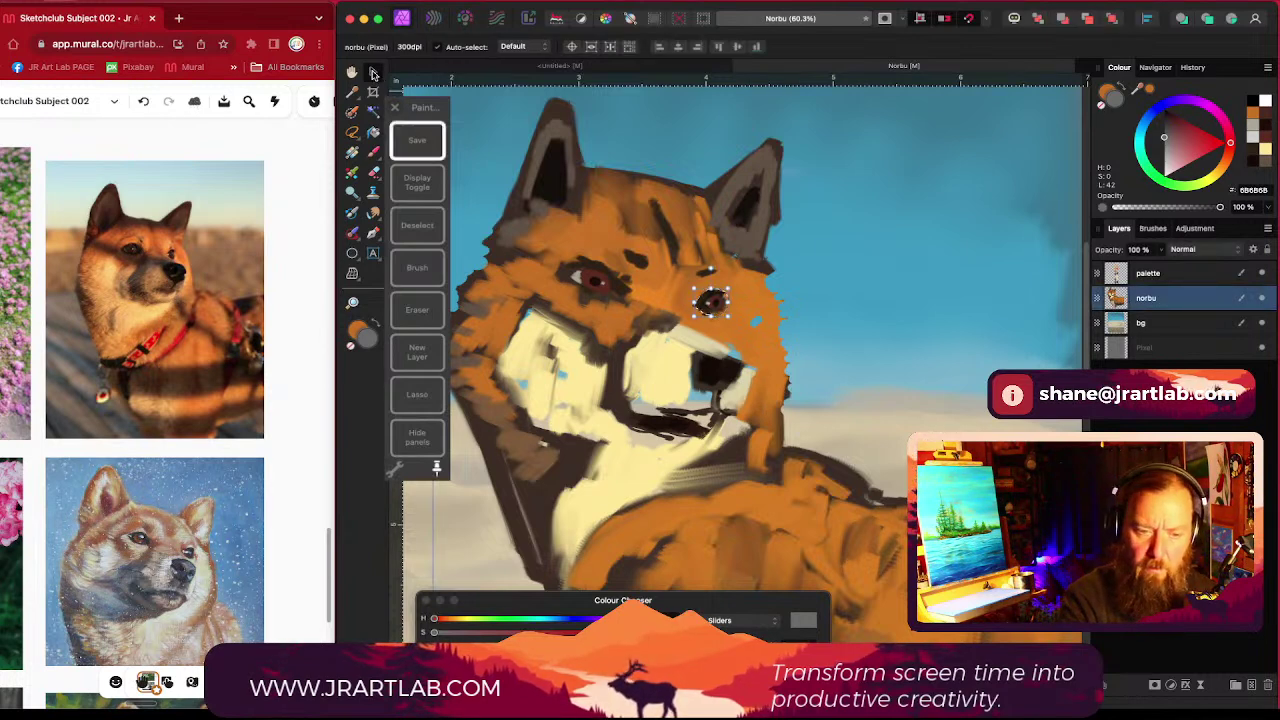
{"action": "left_click", "coordinate": [814, 314]}
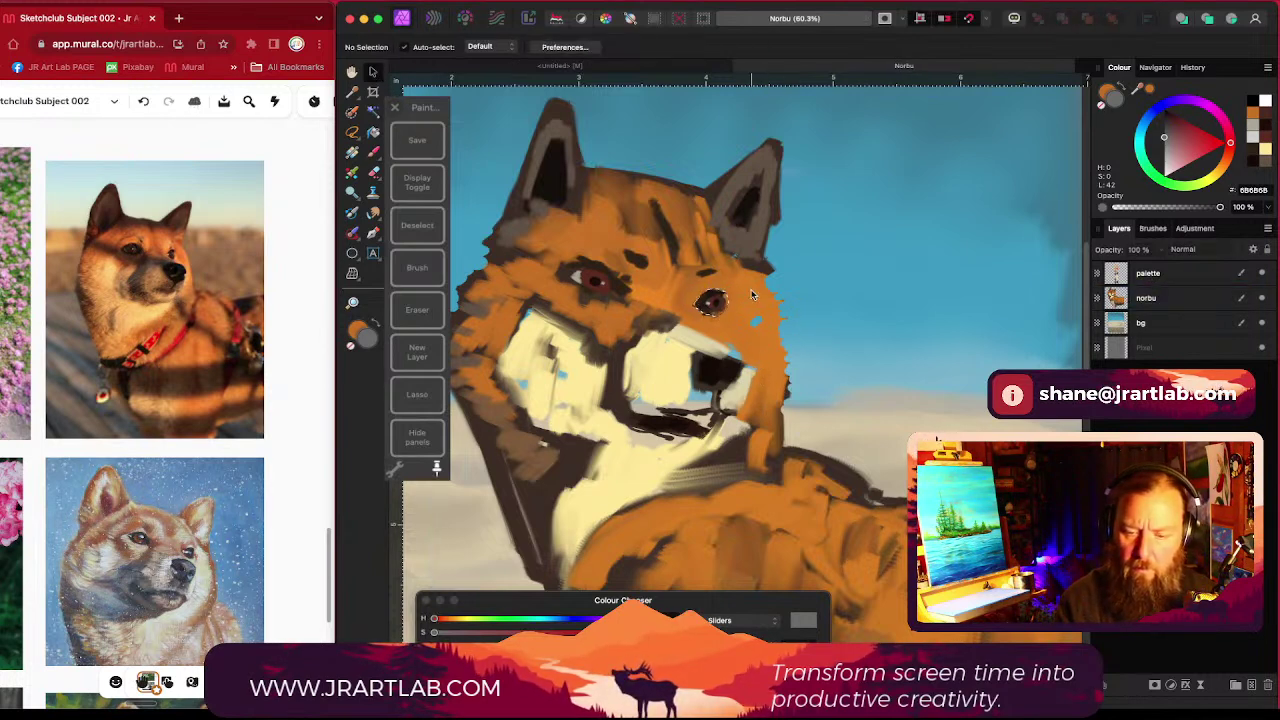
{"action": "left_click", "coordinate": [712, 298]}
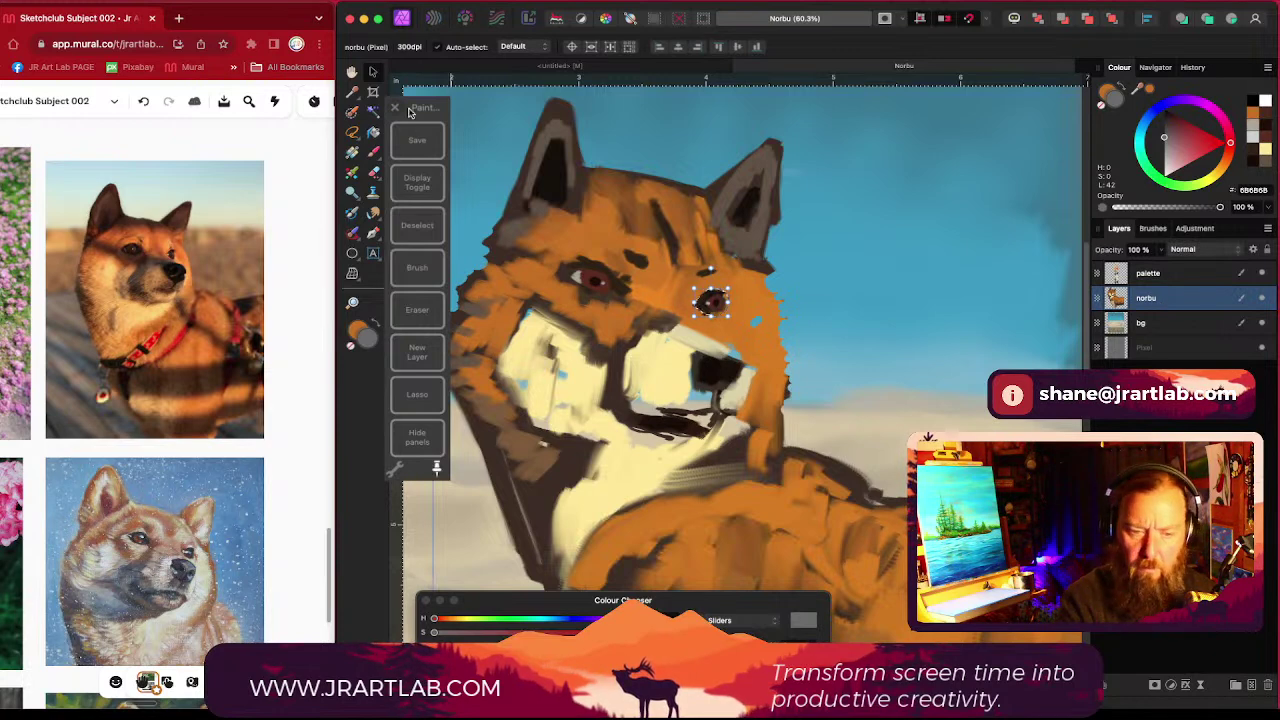
Step: Move the lassoed far eye, nudge it into its final place below the brow mark, and deselect it
{"action": "left_click_drag", "start_coordinate": [712, 300], "coordinate": [713, 316]}
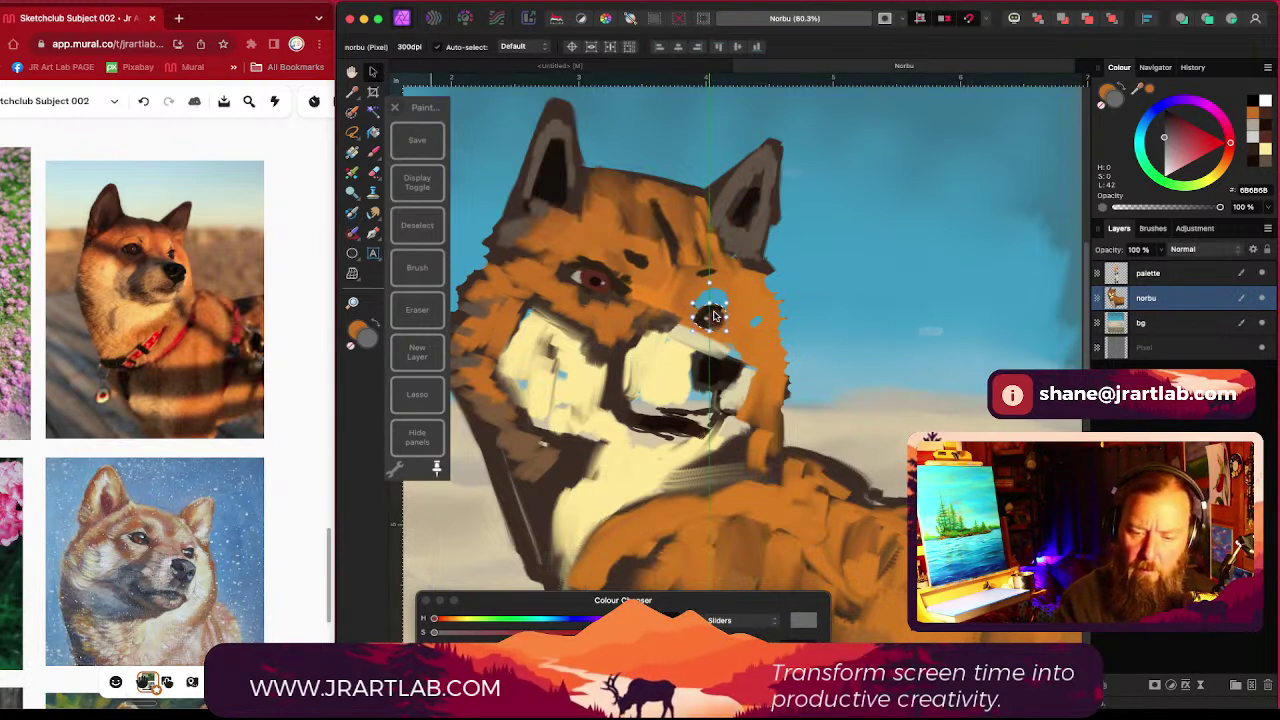
{"action": "scroll", "coordinate": [884, 446], "scroll_direction": "down", "scroll_amount": 5}
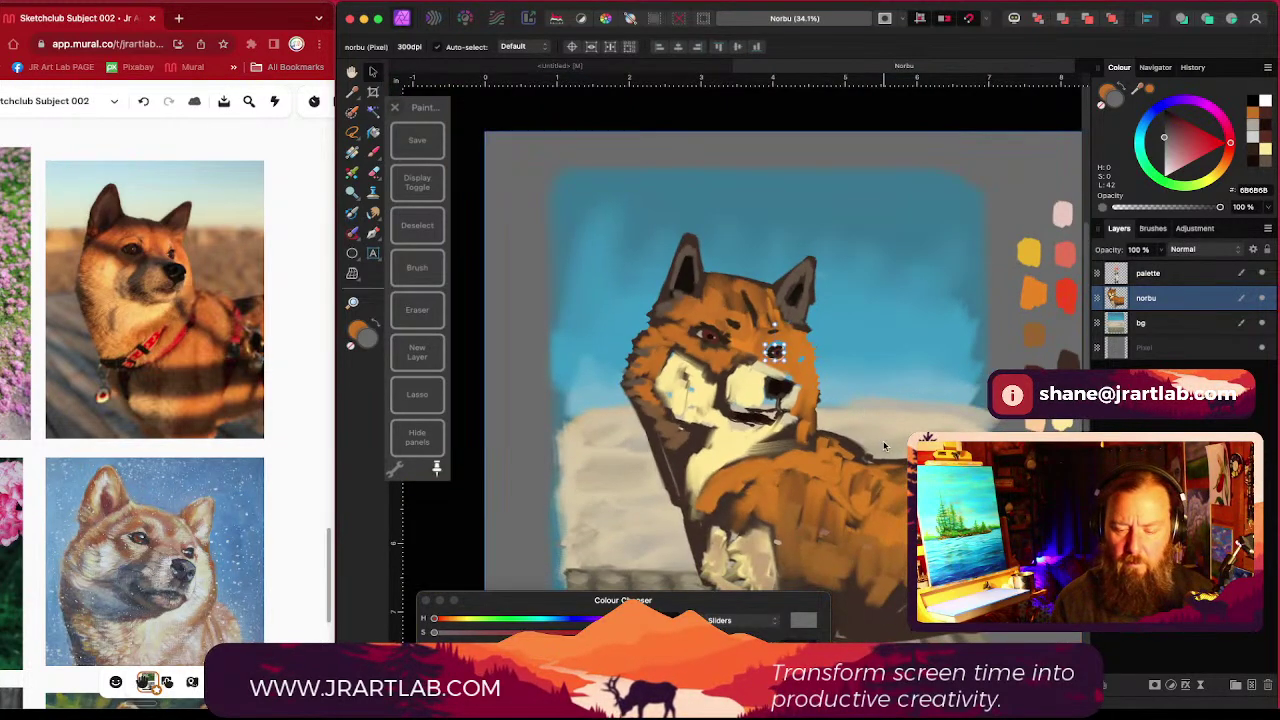
{"action": "left_click_drag", "start_coordinate": [781, 352], "coordinate": [770, 358]}
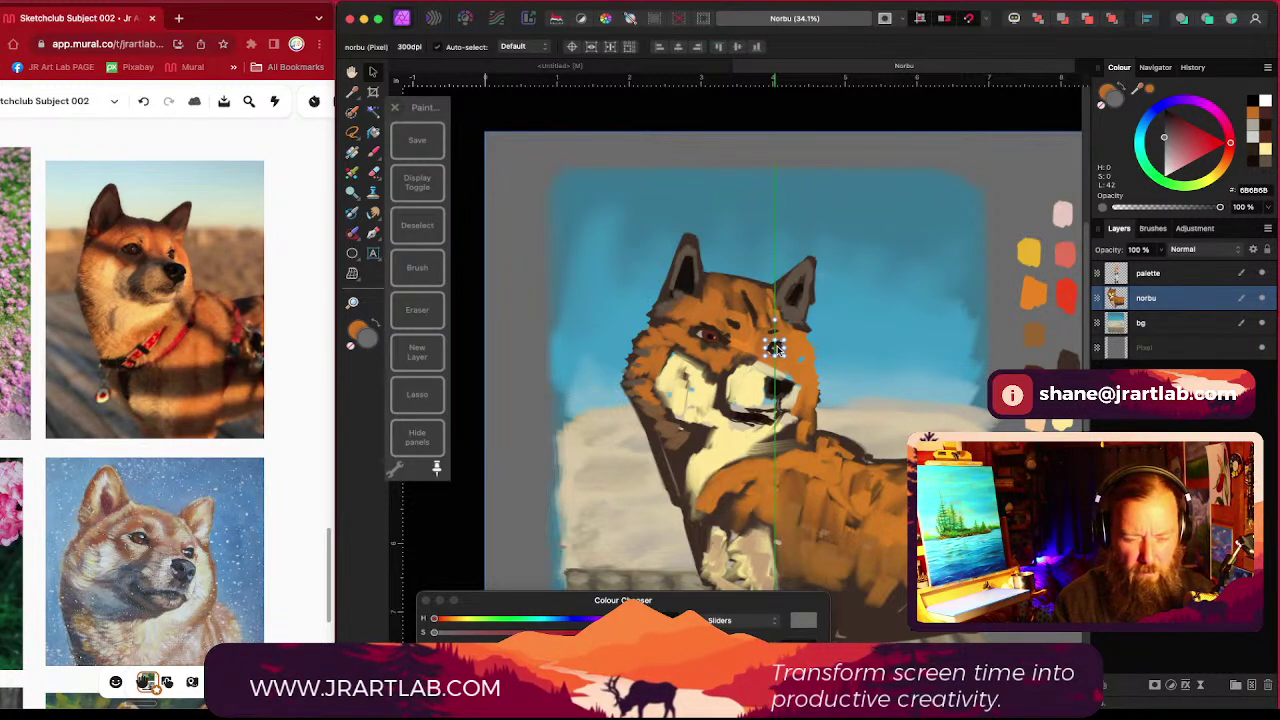
{"action": "left_click_drag", "start_coordinate": [777, 349], "coordinate": [778, 349]}
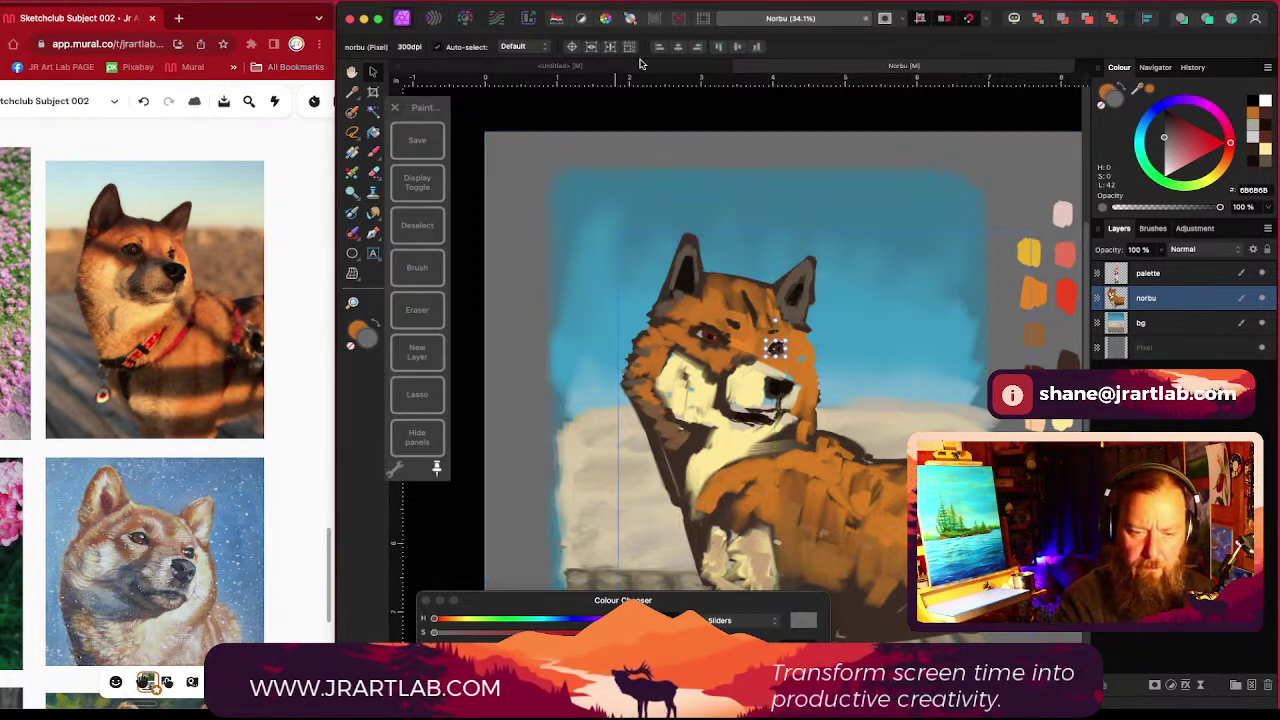
{"action": "left_click", "coordinate": [679, 17]}
{"action": "scroll", "coordinate": [903, 287], "scroll_direction": "up", "scroll_amount": 5}
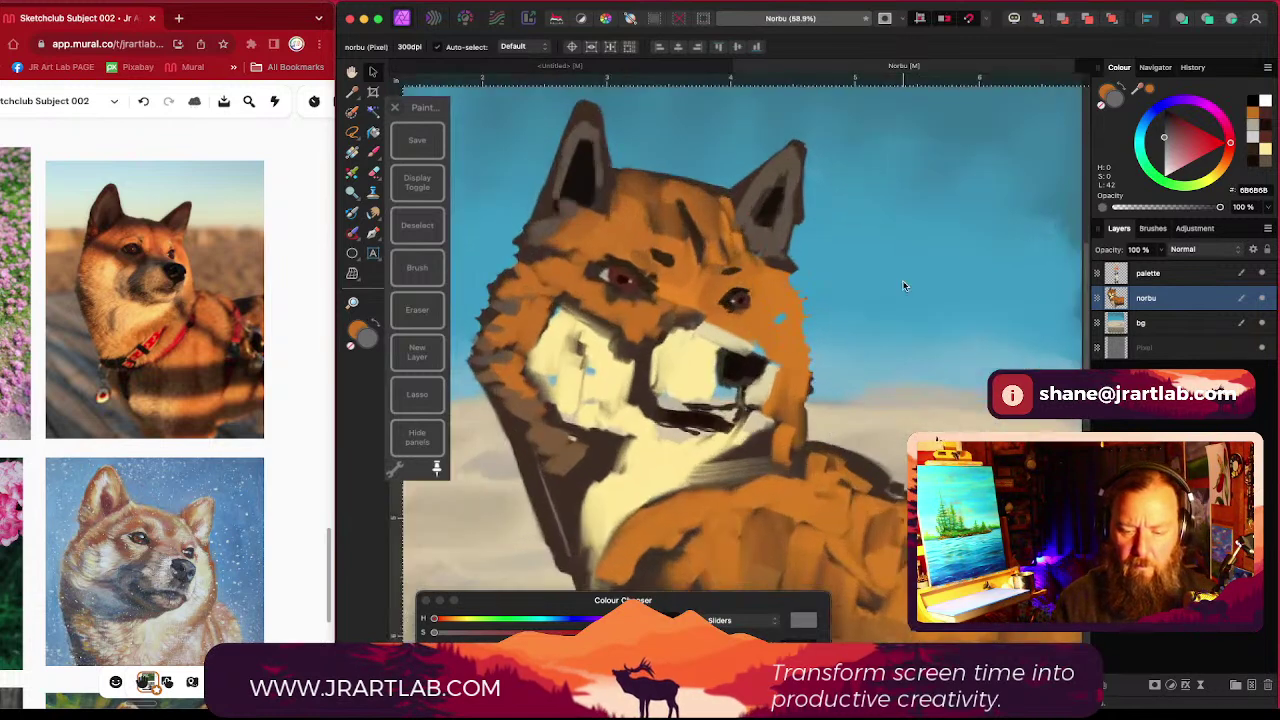
{"action": "scroll", "coordinate": [883, 387], "scroll_direction": "down", "scroll_amount": 6}
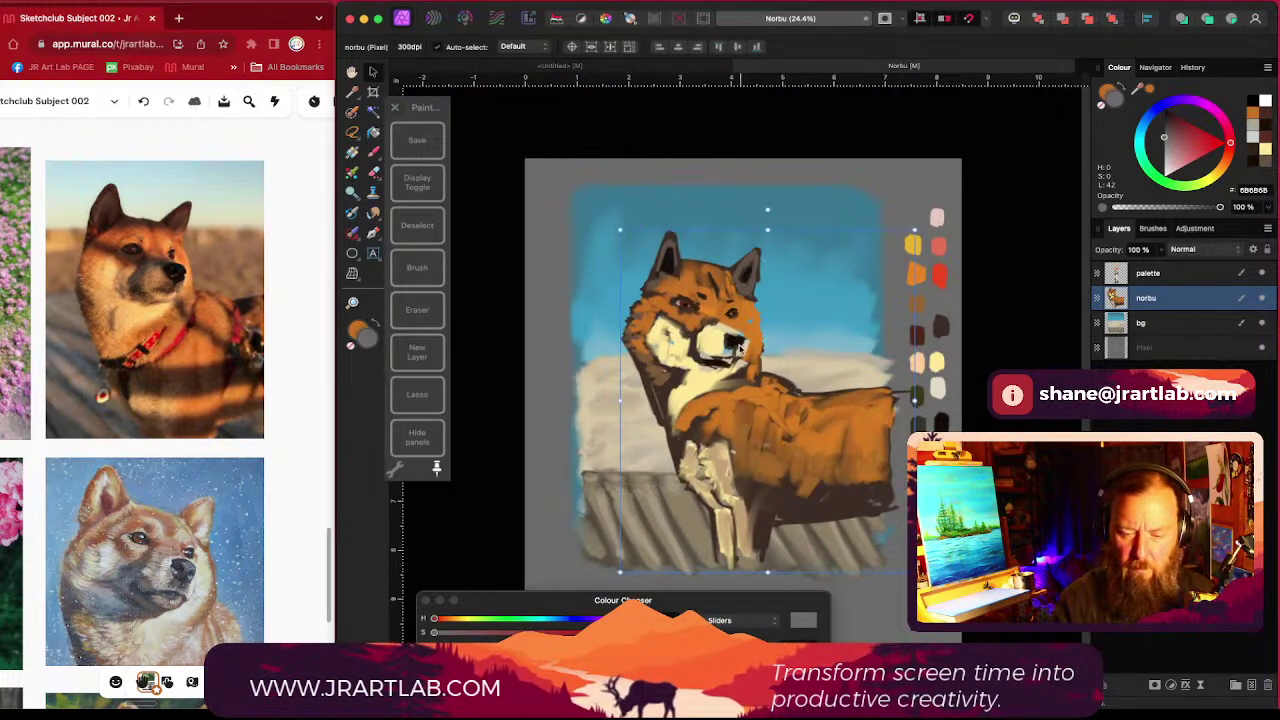
{"action": "scroll", "coordinate": [737, 341], "scroll_direction": "up", "scroll_amount": 1}
{"action": "key", "text": "v"}
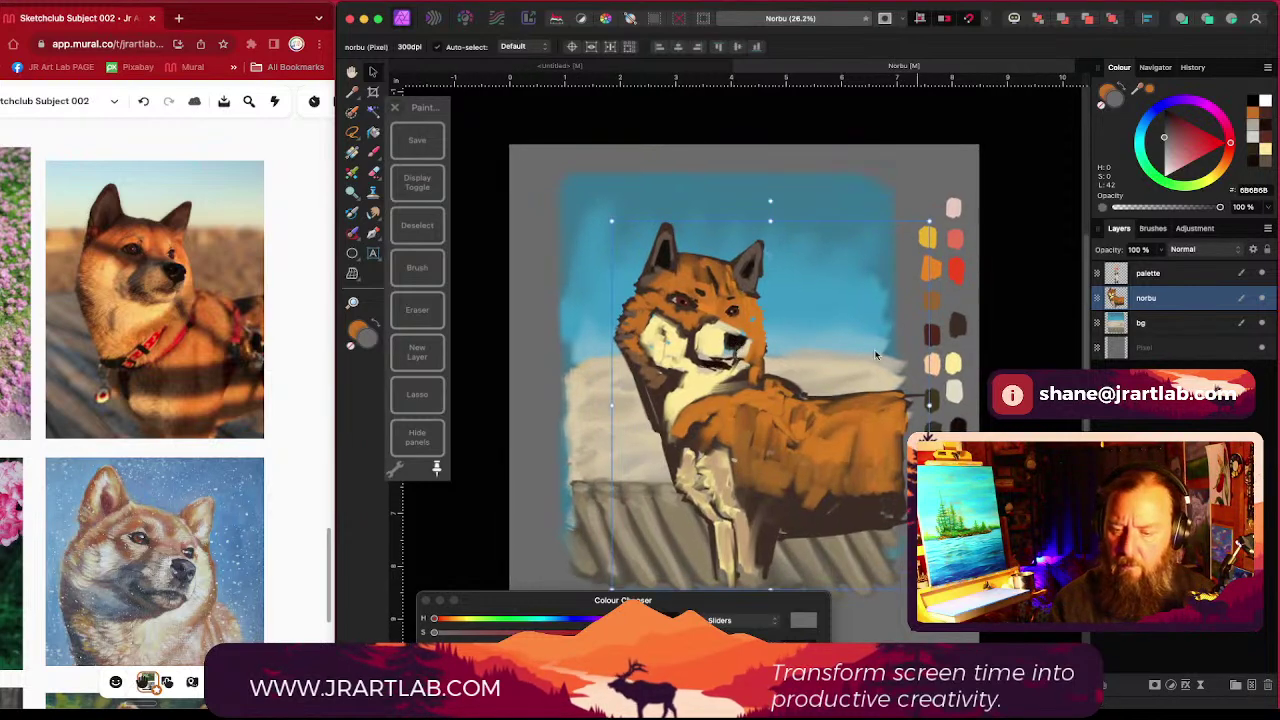
Step: With the mixer brush on the norbu layer, sample the nose's near-black and darken and reshape the dog's nose
{"action": "left_click_drag", "start_coordinate": [425, 101], "coordinate": [455, 109]}
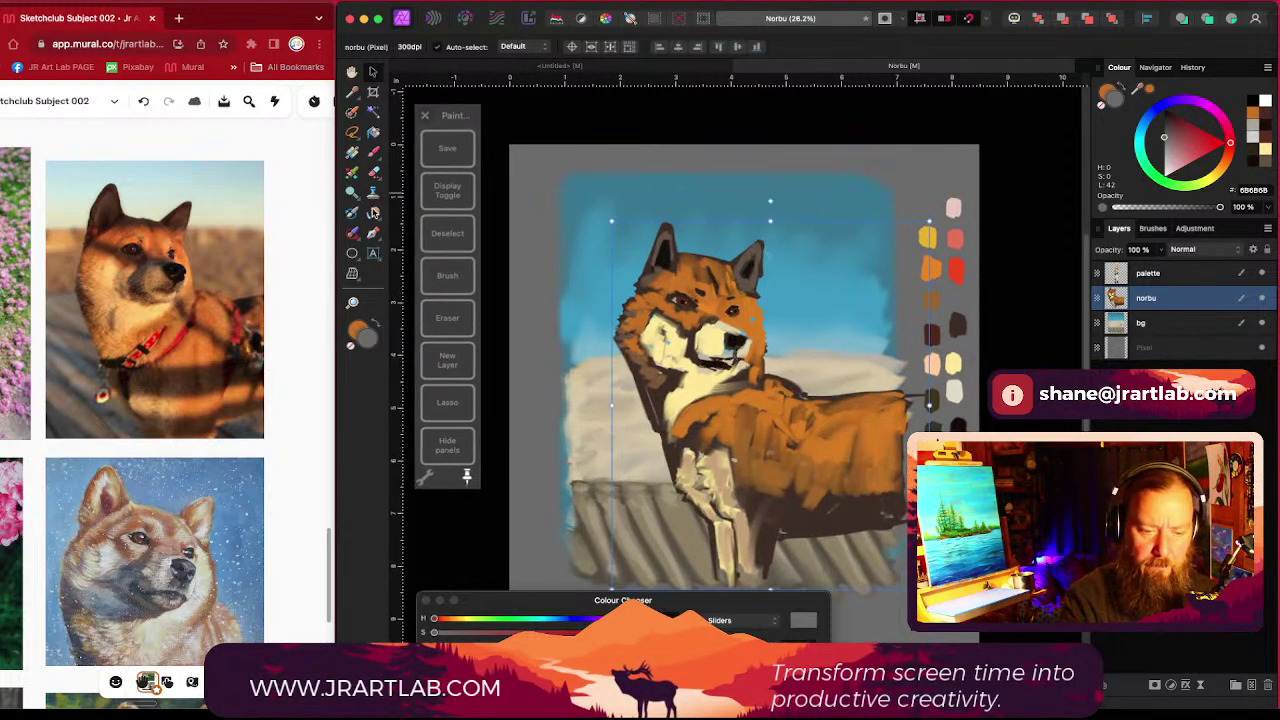
{"action": "left_click", "coordinate": [447, 276]}
{"action": "left_click", "coordinate": [352, 172]}
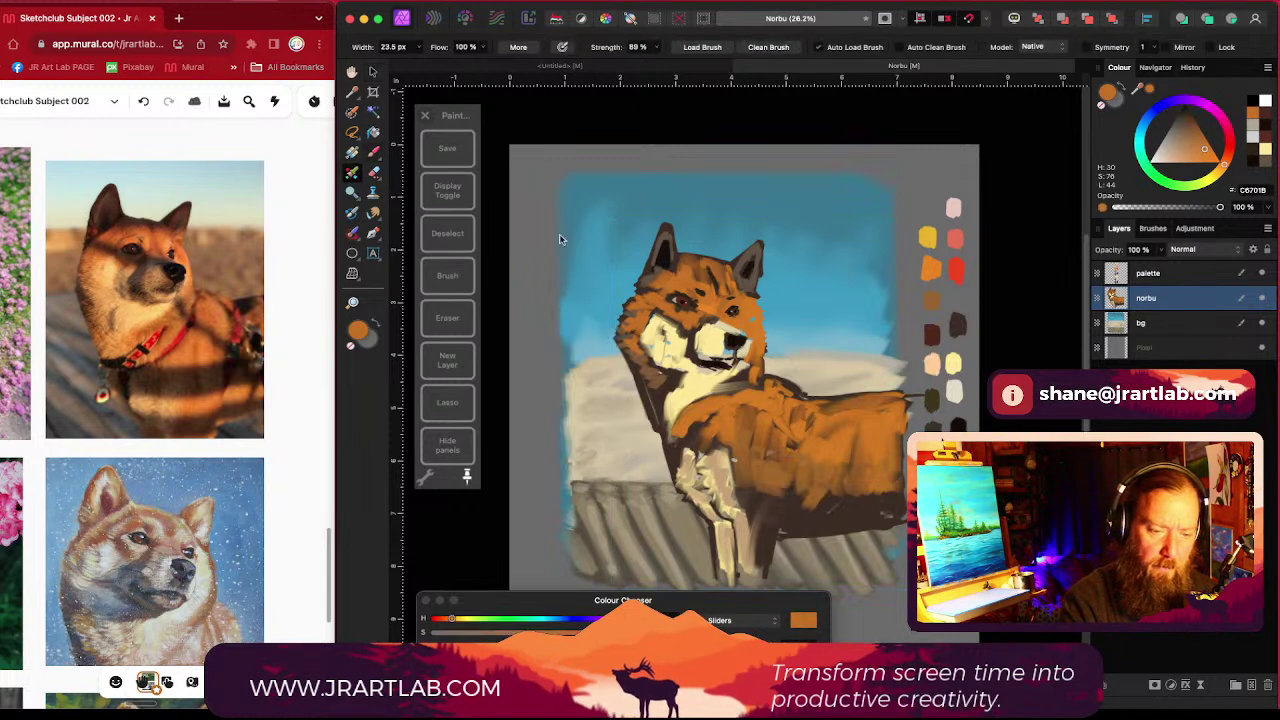
{"action": "left_click", "coordinate": [736, 336], "text": "alt"}
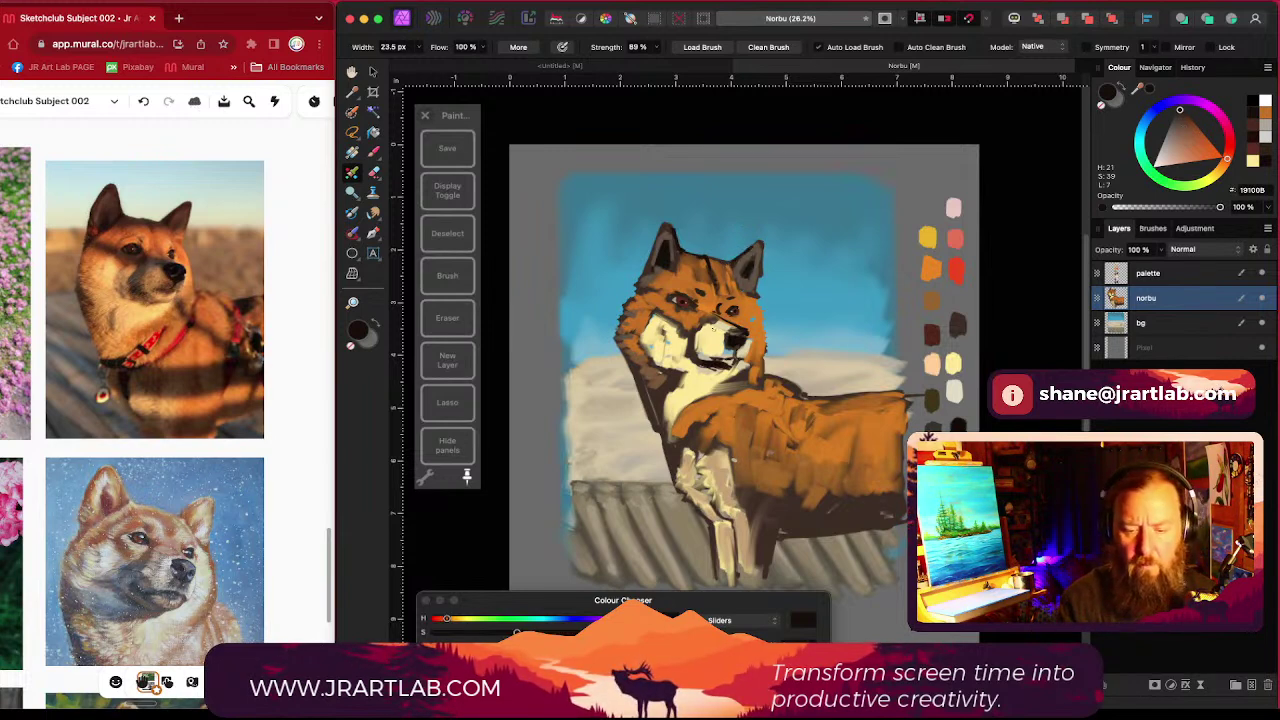
Step: Shade the pale muzzle with sampled cream and darker grey-brown #524E3F, adding small strokes around the whiskers and mouth
{"action": "left_click", "coordinate": [719, 328], "text": "alt"}
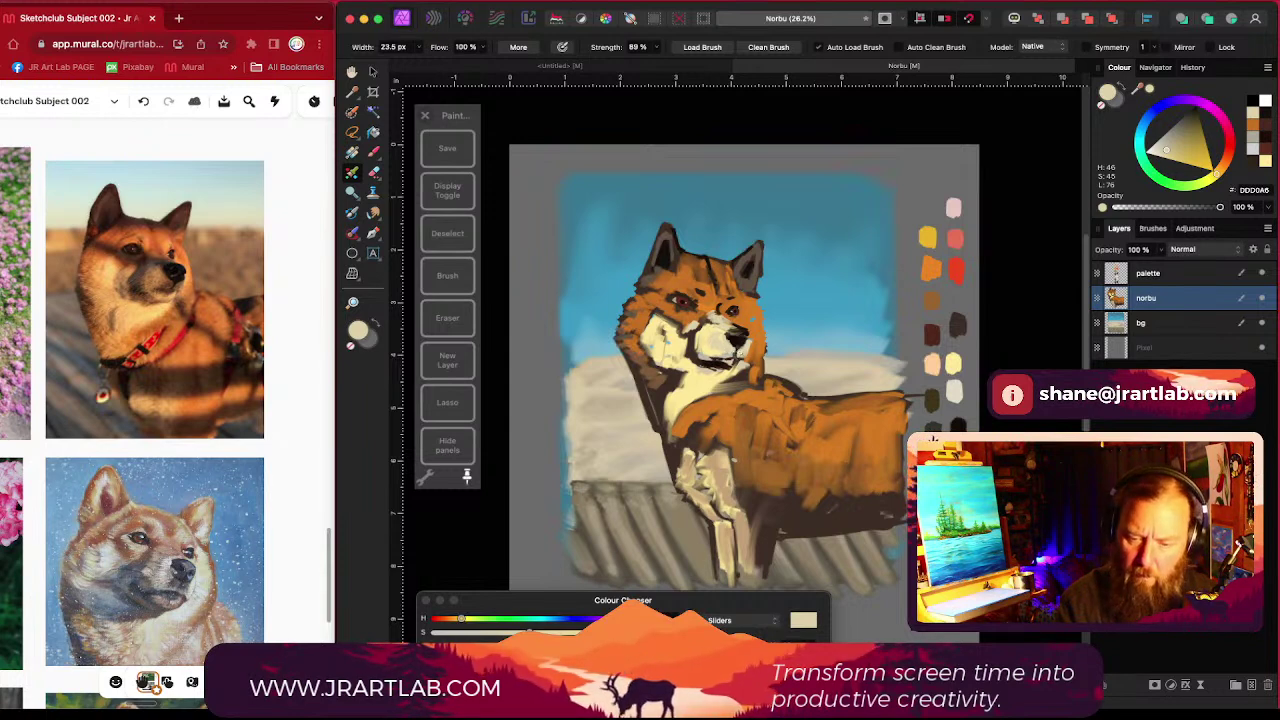
{"action": "left_click_drag", "start_coordinate": [1180, 148], "coordinate": [1178, 131]}
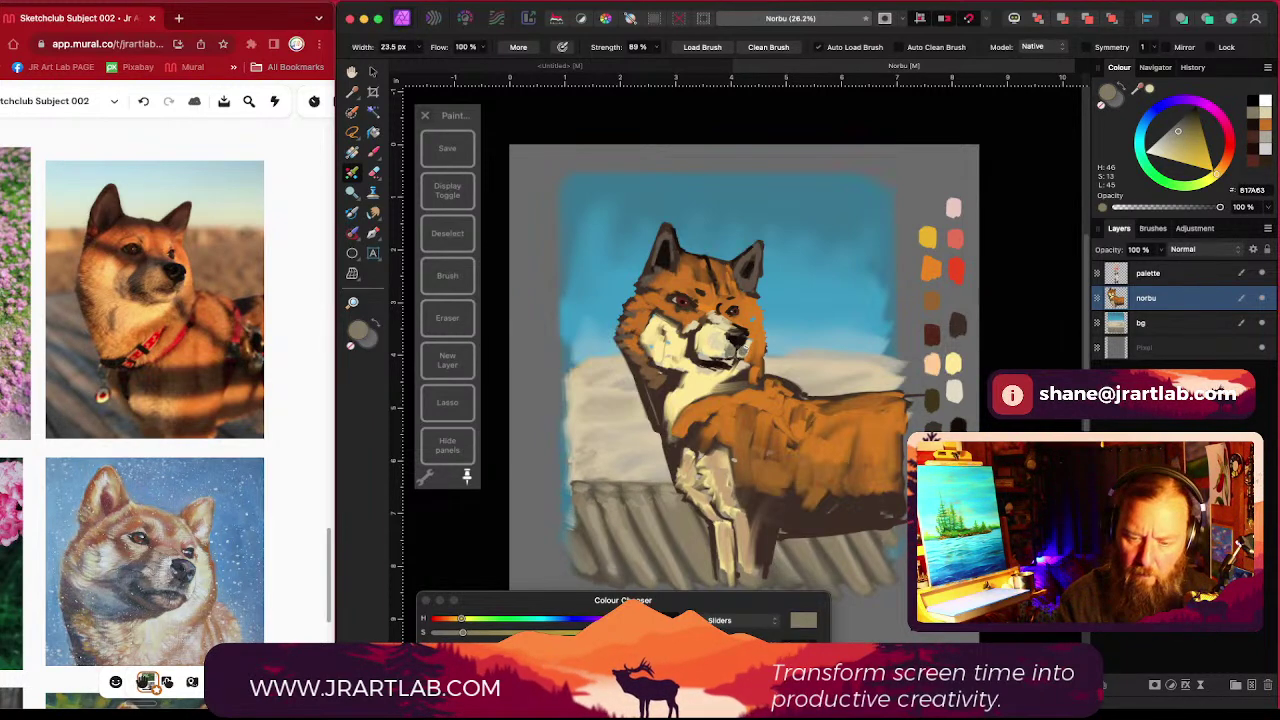
{"action": "left_click_drag", "start_coordinate": [1178, 131], "coordinate": [1184, 122]}
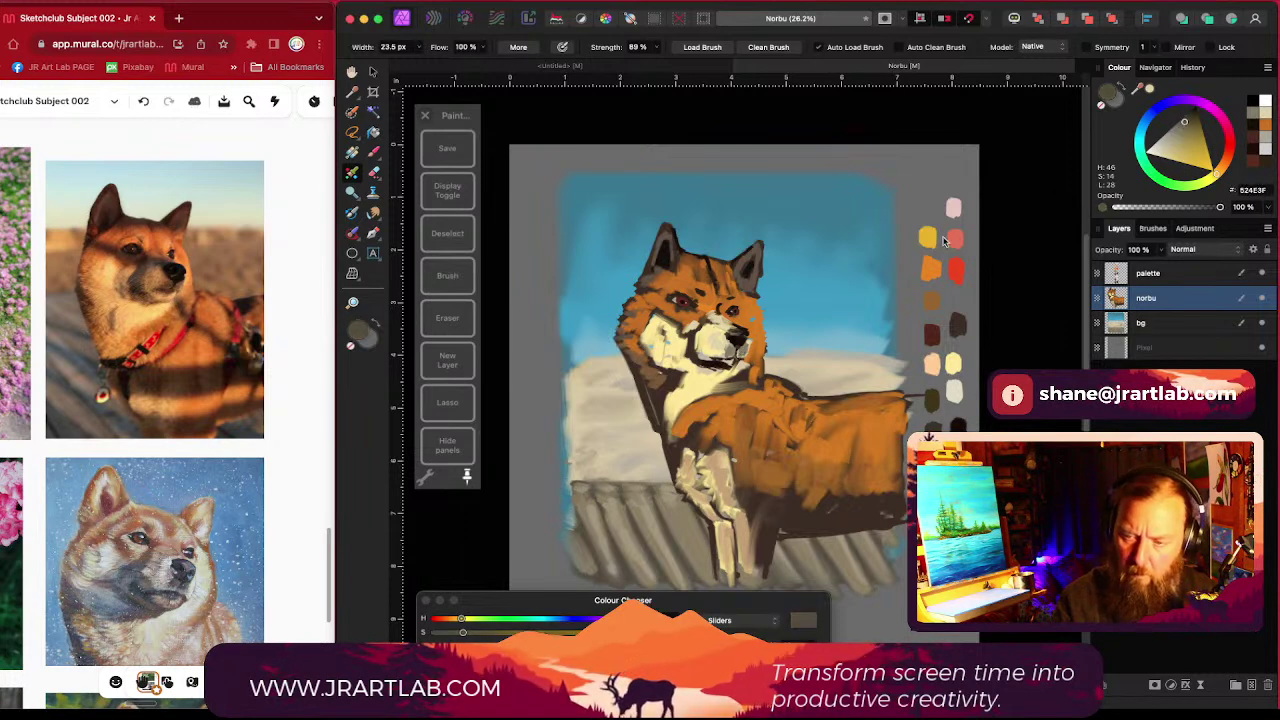
{"action": "left_click_drag", "start_coordinate": [739, 351], "coordinate": [741, 354]}
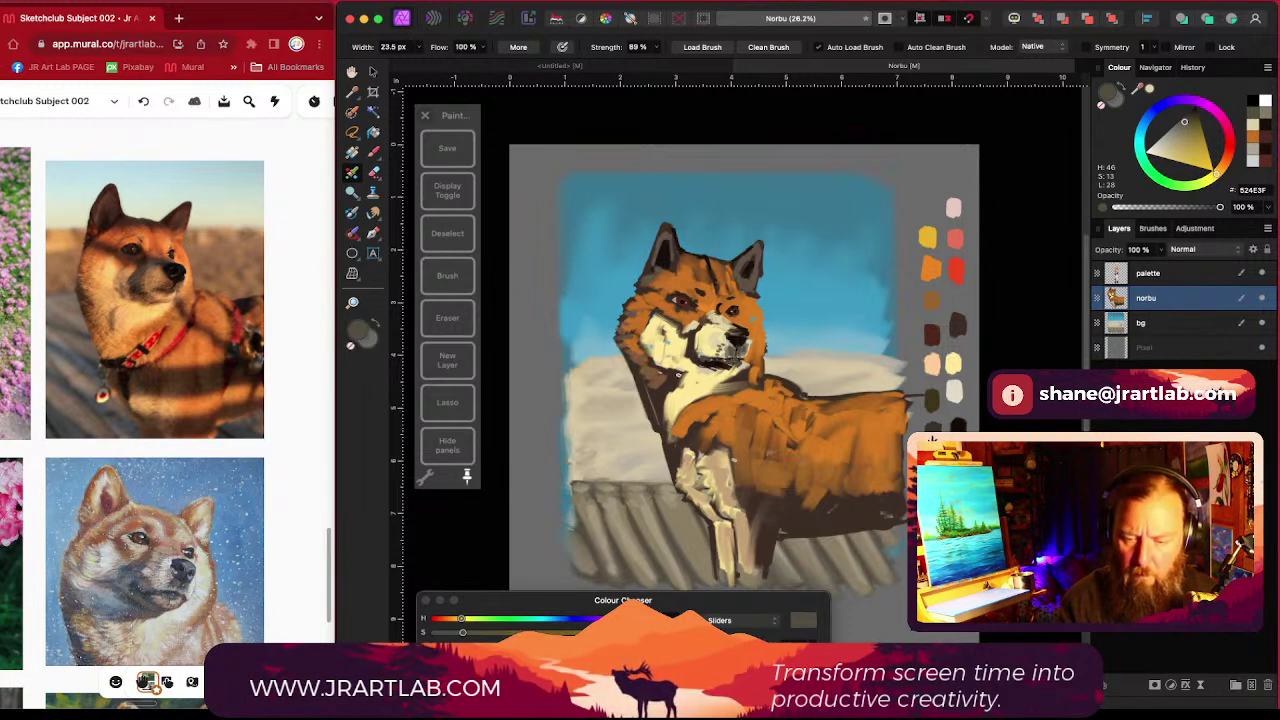
{"action": "left_click", "coordinate": [680, 337], "text": "alt"}
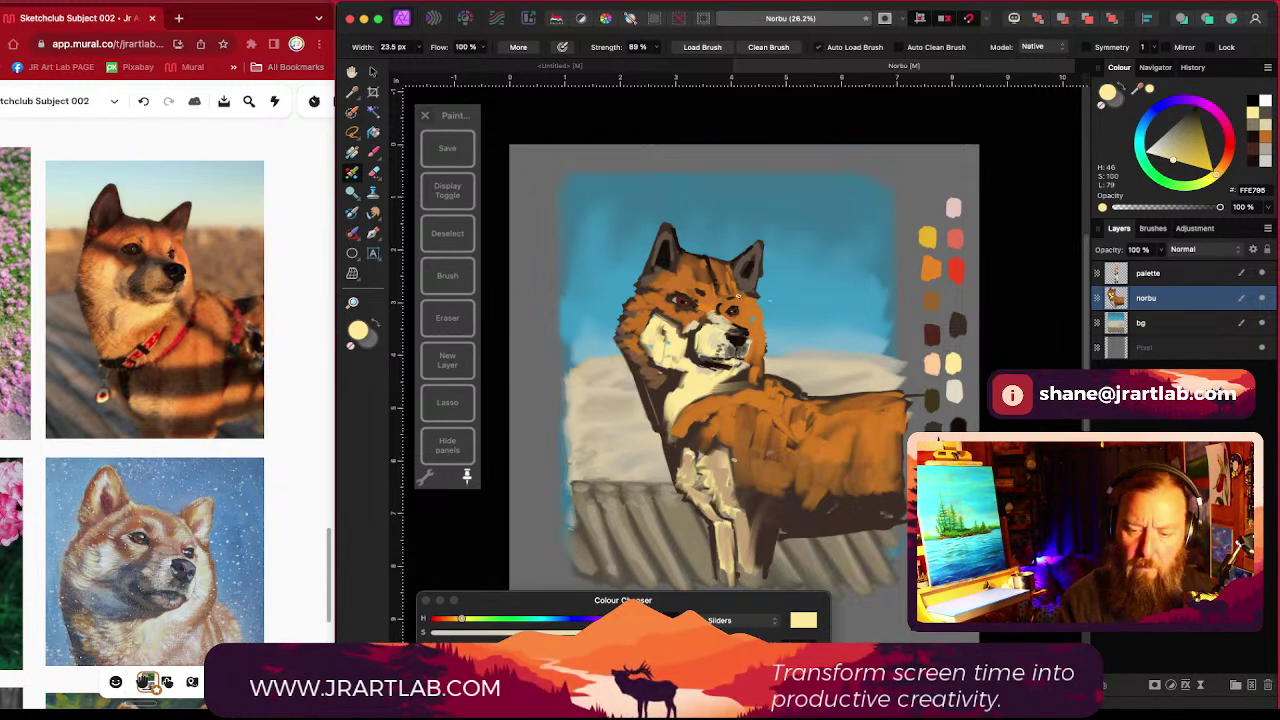
Step: Refine the near eye's rim and white with dark brown, grey and orange colours sampled from around it
{"action": "scroll", "coordinate": [734, 296], "scroll_direction": "up", "scroll_amount": 5}
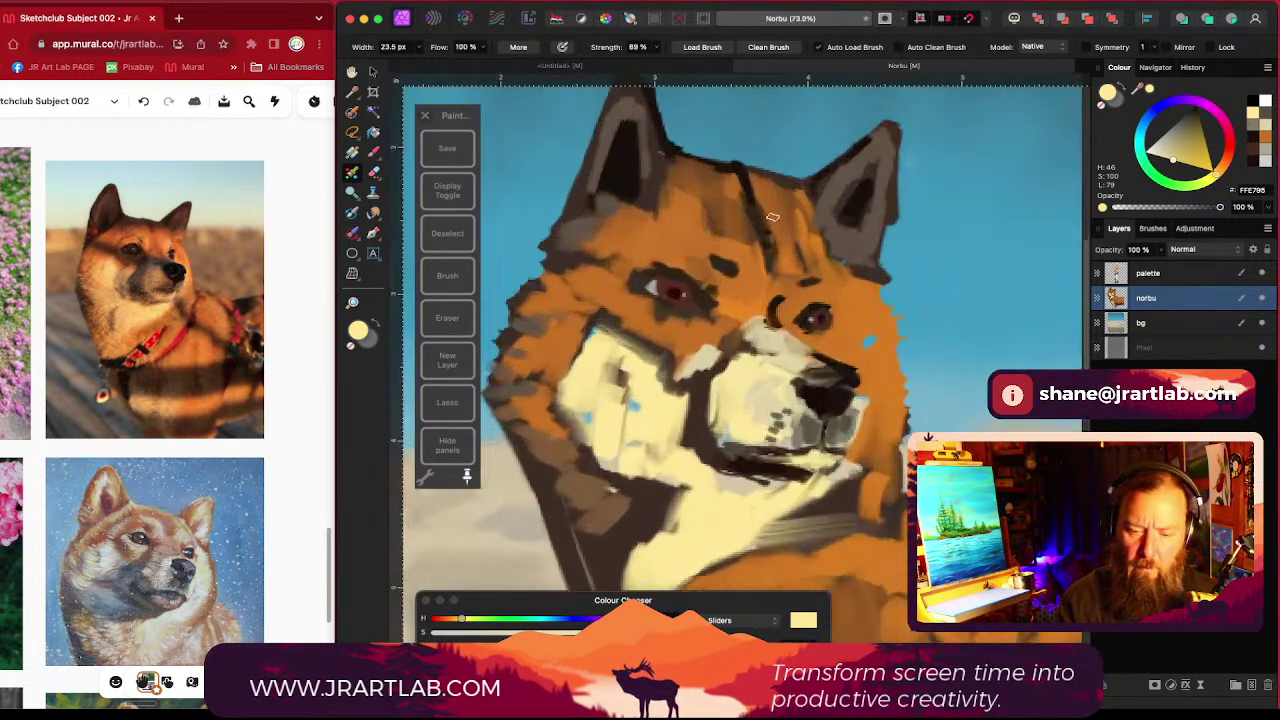
{"action": "scroll", "coordinate": [679, 313], "scroll_direction": "up", "scroll_amount": 2}
{"action": "left_click_drag", "start_coordinate": [679, 313], "coordinate": [701, 352]}
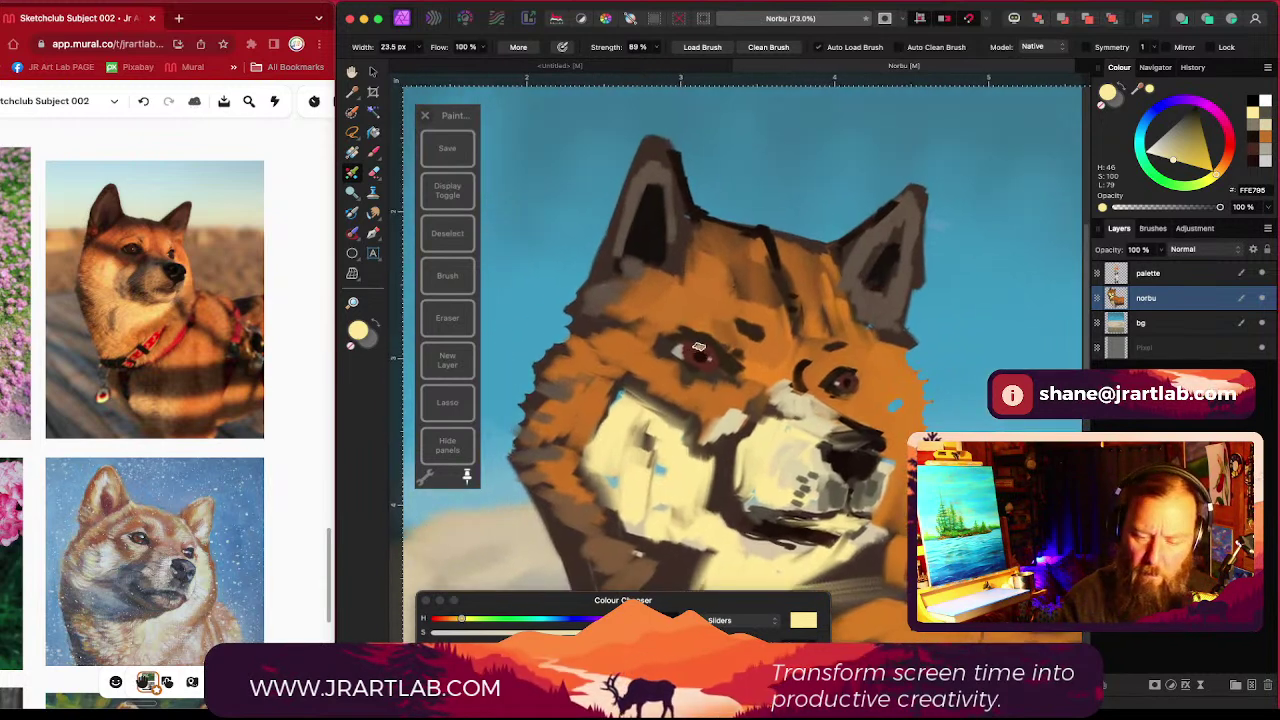
{"action": "left_click", "coordinate": [692, 347], "text": "alt"}
{"action": "left_click", "coordinate": [700, 340], "text": "alt"}
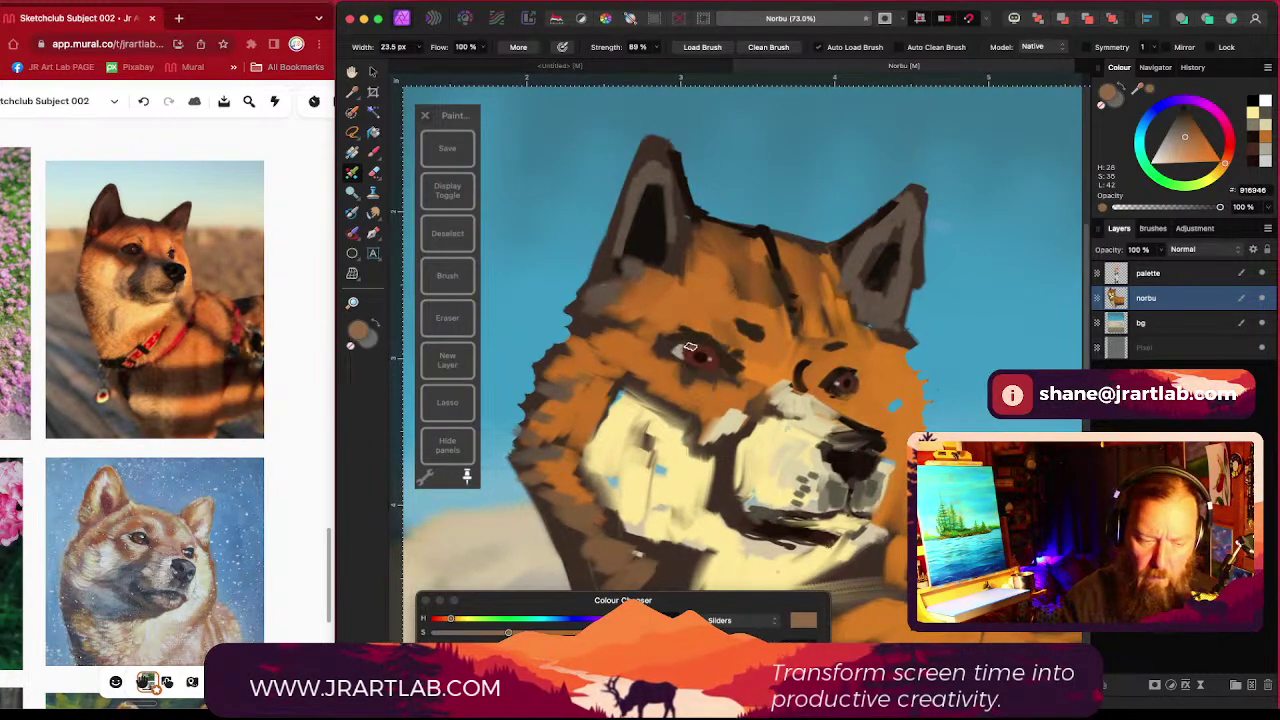
{"action": "left_click_drag", "start_coordinate": [689, 345], "coordinate": [663, 352]}
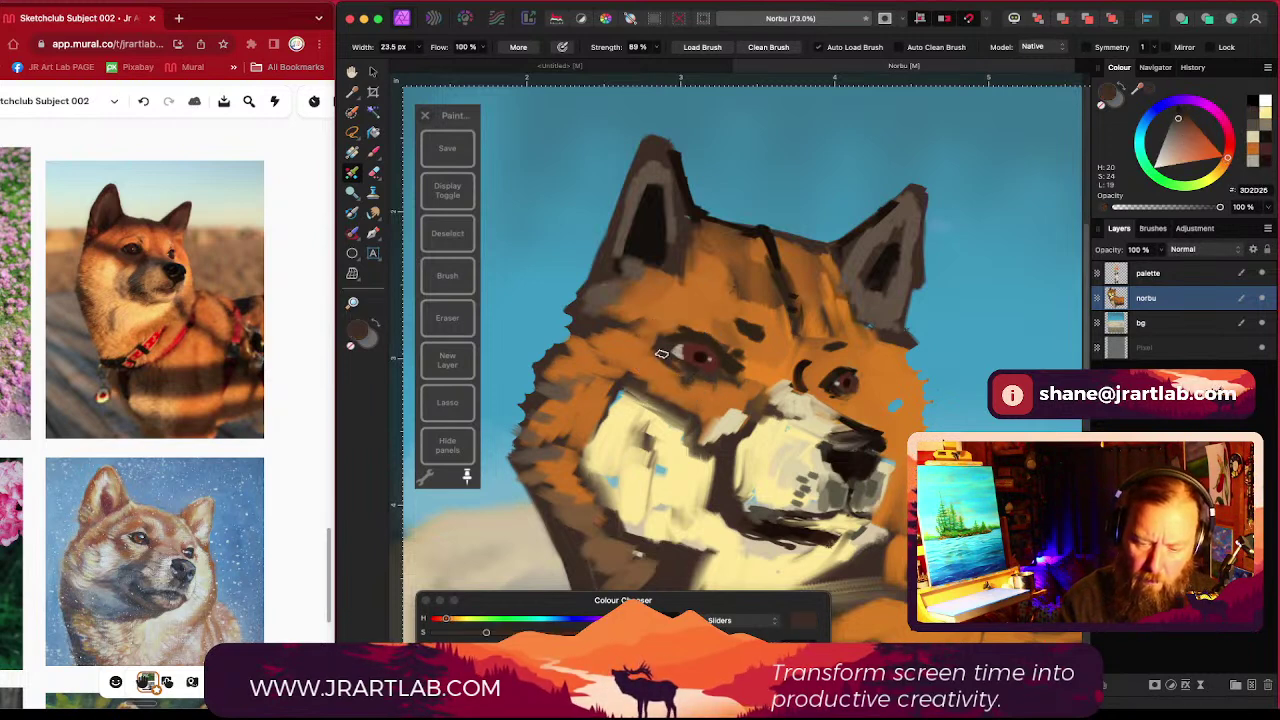
{"action": "left_click", "coordinate": [670, 352], "text": "alt"}
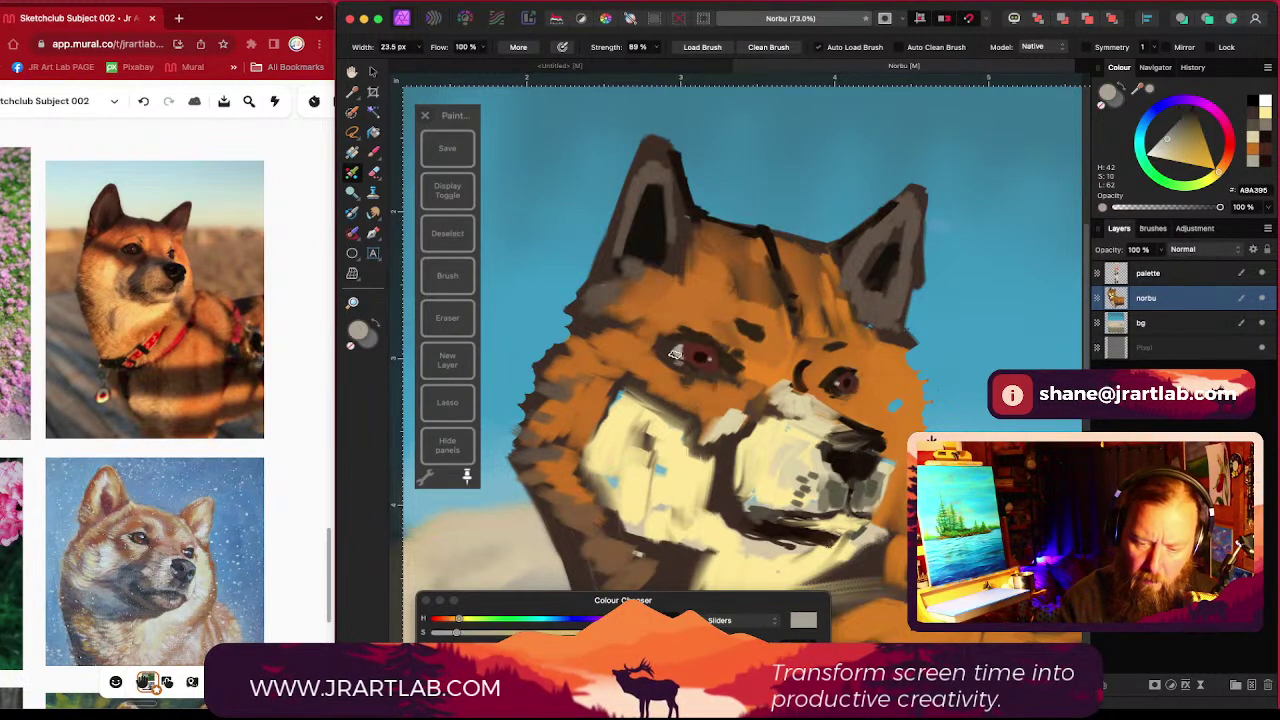
{"action": "left_click", "coordinate": [682, 340], "text": "alt"}
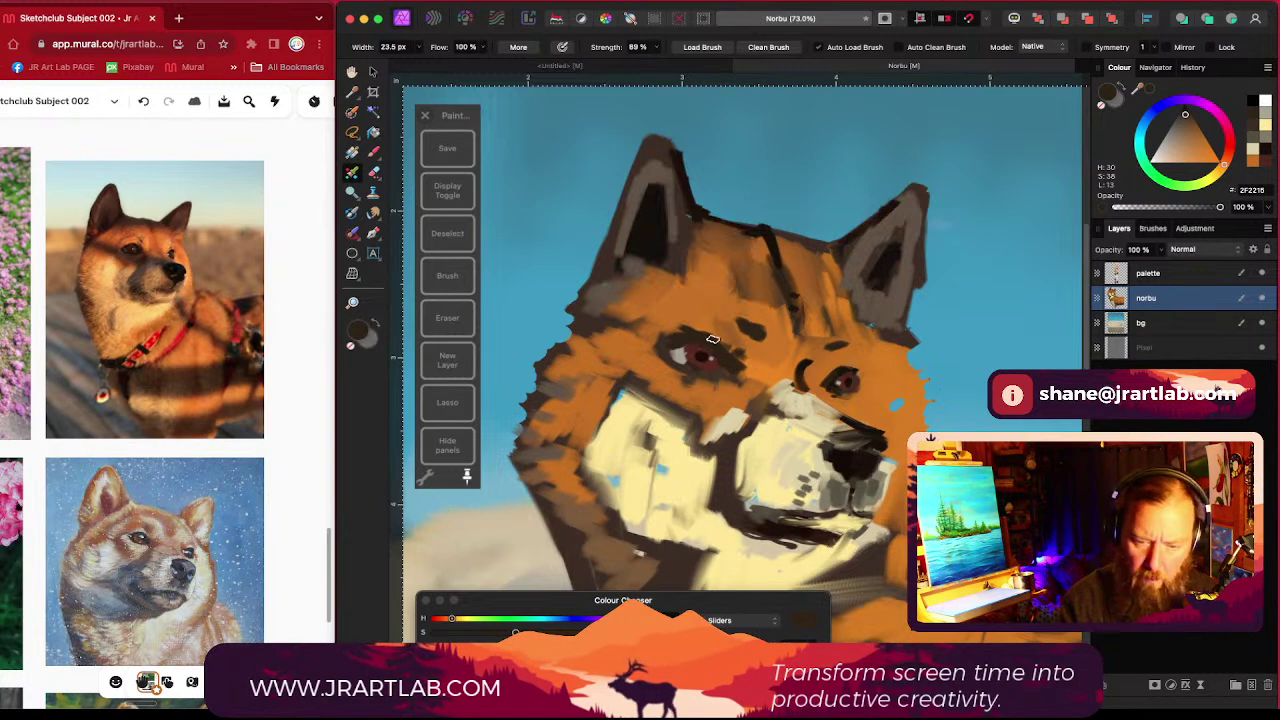
{"action": "left_click", "coordinate": [703, 333], "text": "alt"}
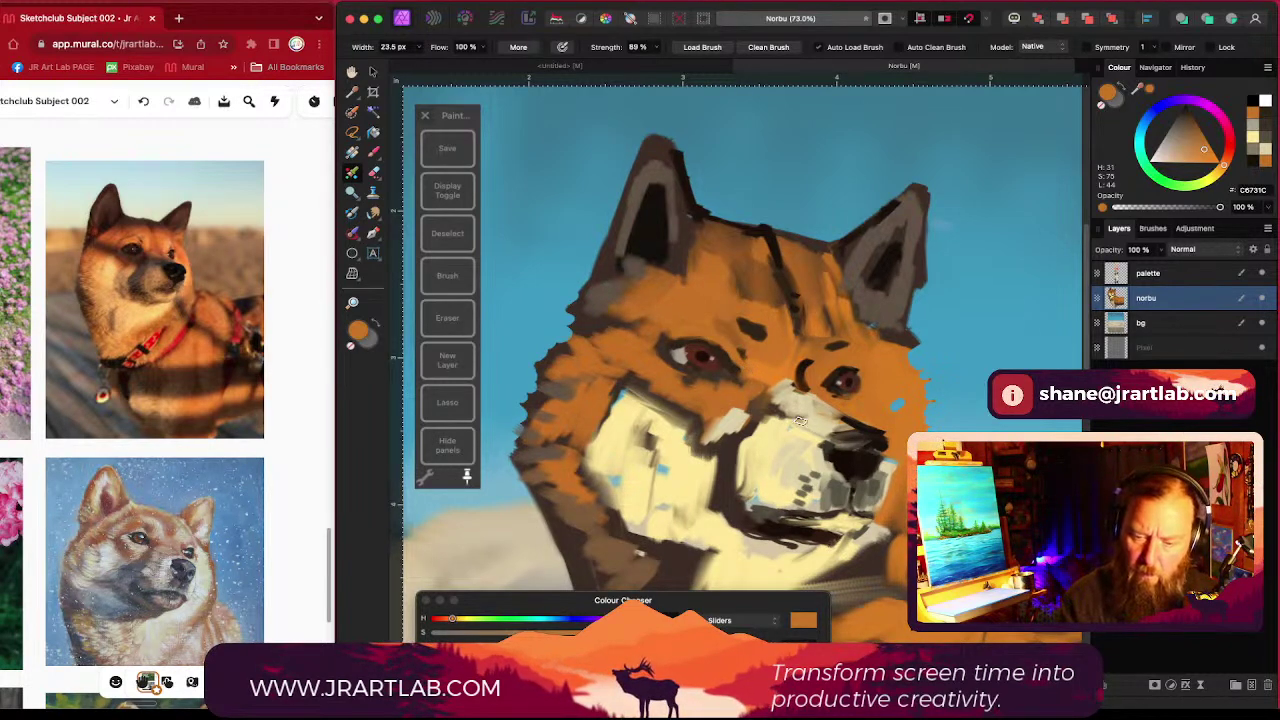
Step: Sample the dark brown brow mark and paint a thin brow stroke above each of the dog's eyes
{"action": "left_click", "coordinate": [753, 330], "text": "alt"}
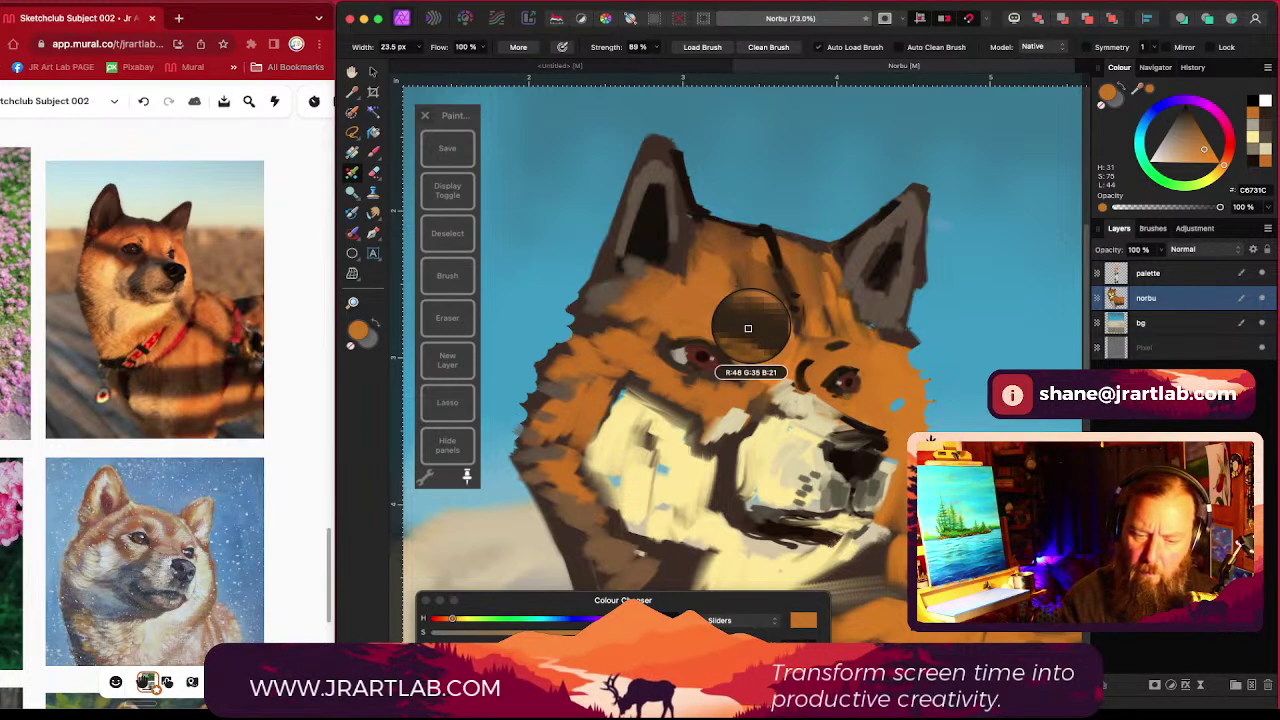
{"action": "left_click_drag", "start_coordinate": [723, 311], "coordinate": [686, 312]}
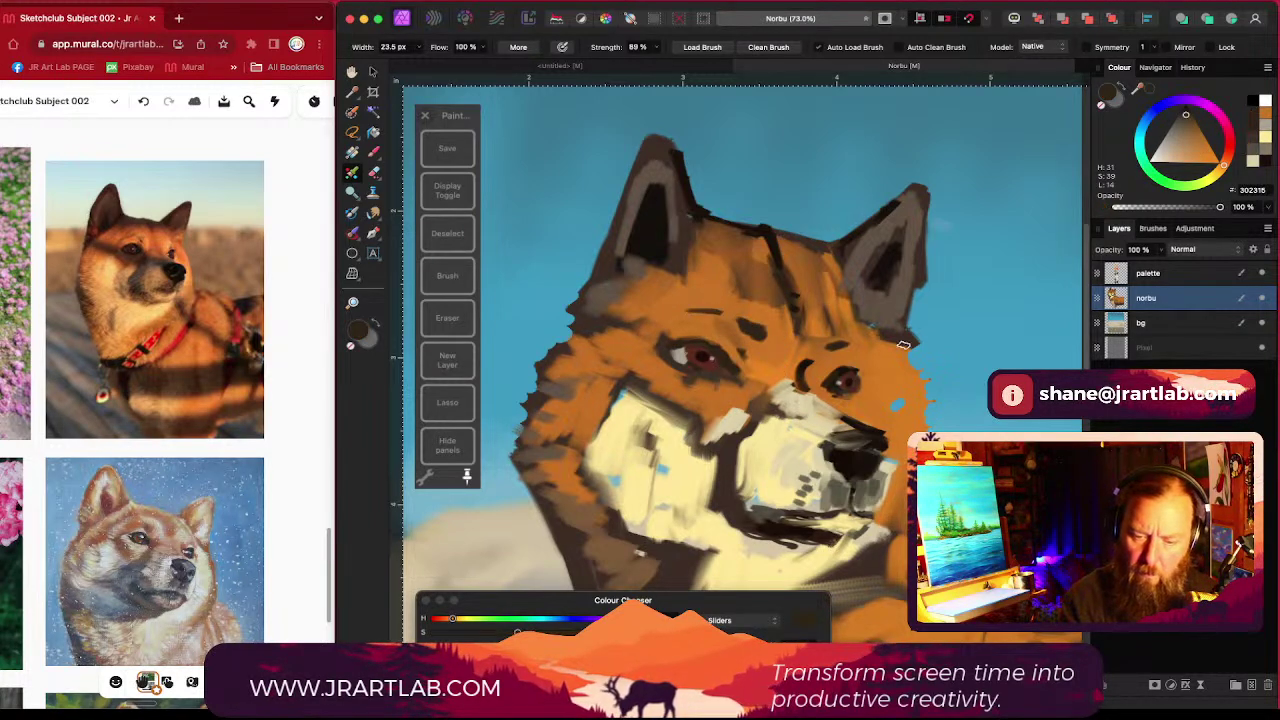
{"action": "mouse_move", "coordinate": [904, 346]}
{"action": "left_mouse_down"}
{"action": "mouse_move", "coordinate": [862, 346]}
{"action": "mouse_move", "coordinate": [888, 346]}
{"action": "left_mouse_up"}
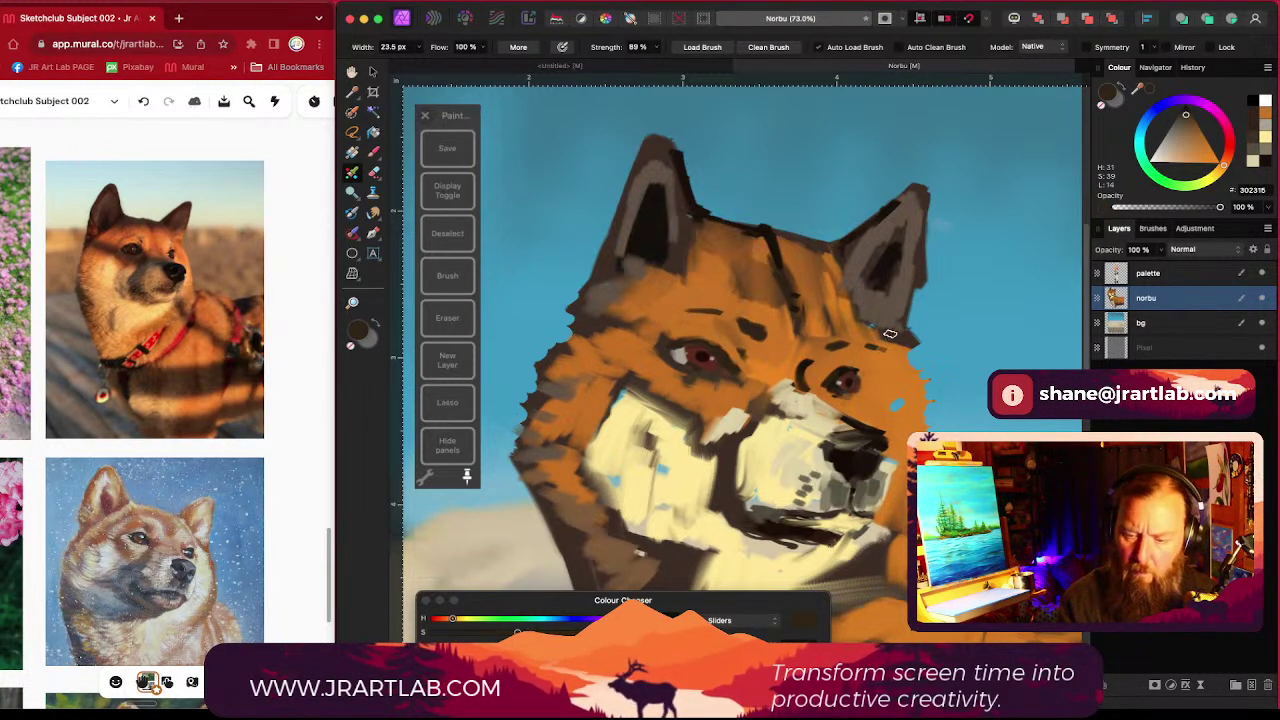
Step: Sample pale beige #DCCFA4 from the face and paint it broadly over the near cheek with an enlarged brush
{"action": "scroll", "coordinate": [885, 392], "scroll_direction": "down", "scroll_amount": 3}
{"action": "left_click_drag", "start_coordinate": [916, 430], "coordinate": [865, 375]}
{"action": "key", "text": "super+plus"}
{"action": "key", "text": "super+plus"}
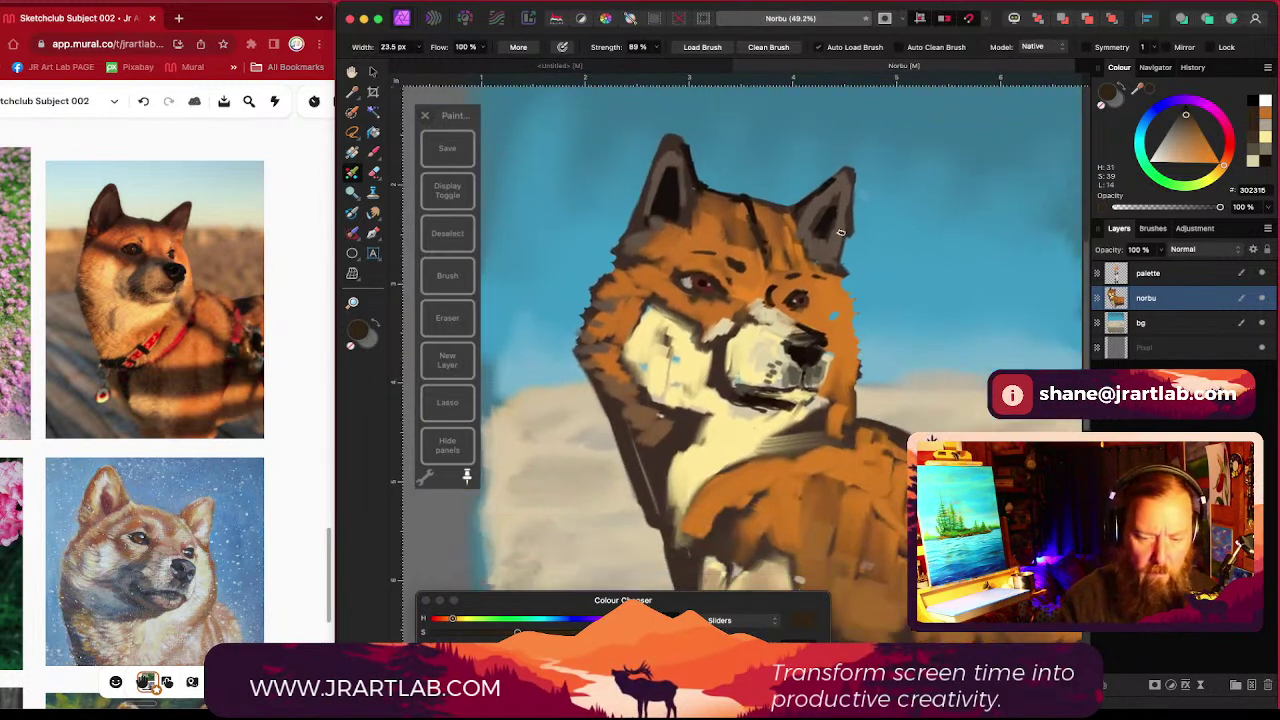
{"action": "left_click", "coordinate": [703, 320], "text": "alt"}
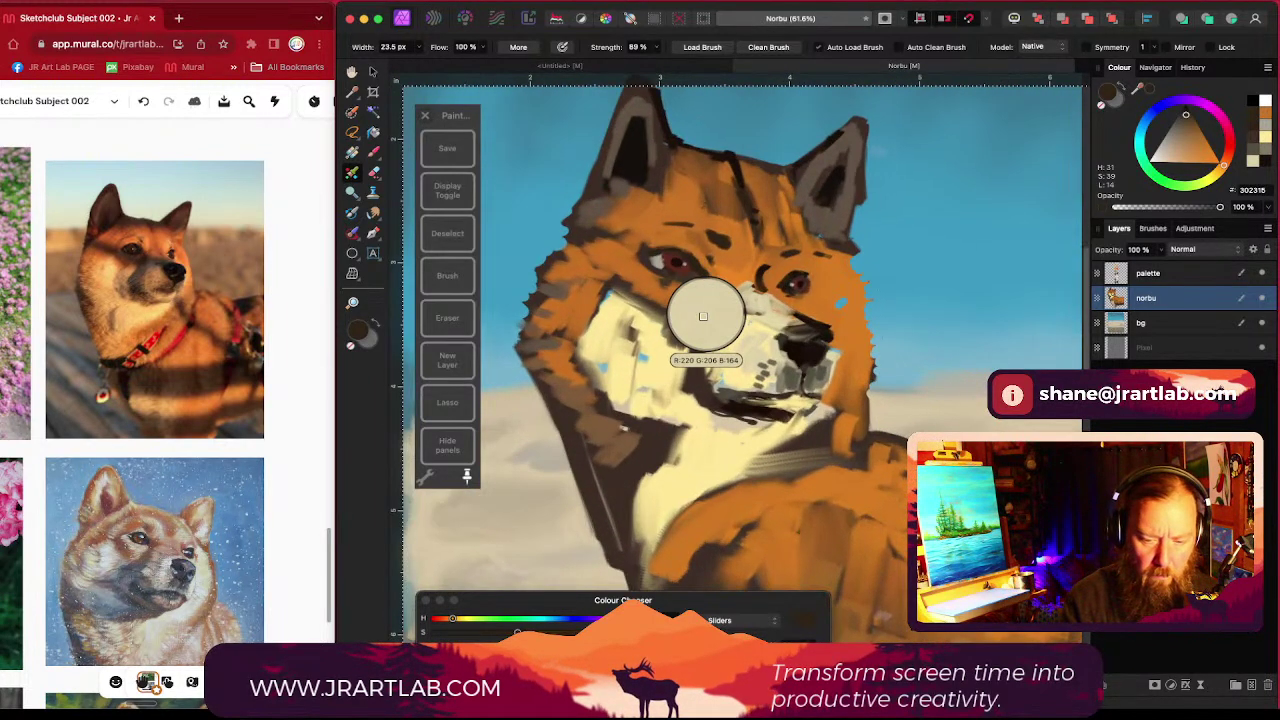
{"action": "mouse_move", "coordinate": [612, 308]}
{"action": "left_mouse_down"}
{"action": "mouse_move", "coordinate": [603, 297]}
{"action": "mouse_move", "coordinate": [602, 322]}
{"action": "mouse_move", "coordinate": [622, 298]}
{"action": "left_mouse_up"}
{"action": "key", "text": "bracketright"}
{"action": "key", "text": "bracketright"}
{"action": "key", "text": "bracketright"}
{"action": "key", "text": "bracketright"}
{"action": "key", "text": "bracketright"}
{"action": "key", "text": "bracketright"}
{"action": "key", "text": "bracketright"}
{"action": "scroll", "coordinate": [700, 392], "scroll_direction": "left", "scroll_amount": 1}
{"action": "mouse_move", "coordinate": [806, 456]}
{"action": "left_mouse_down"}
{"action": "mouse_move", "coordinate": [830, 443]}
{"action": "mouse_move", "coordinate": [800, 456]}
{"action": "left_mouse_up"}
{"action": "scroll", "coordinate": [880, 343], "scroll_direction": "down", "scroll_amount": 1}
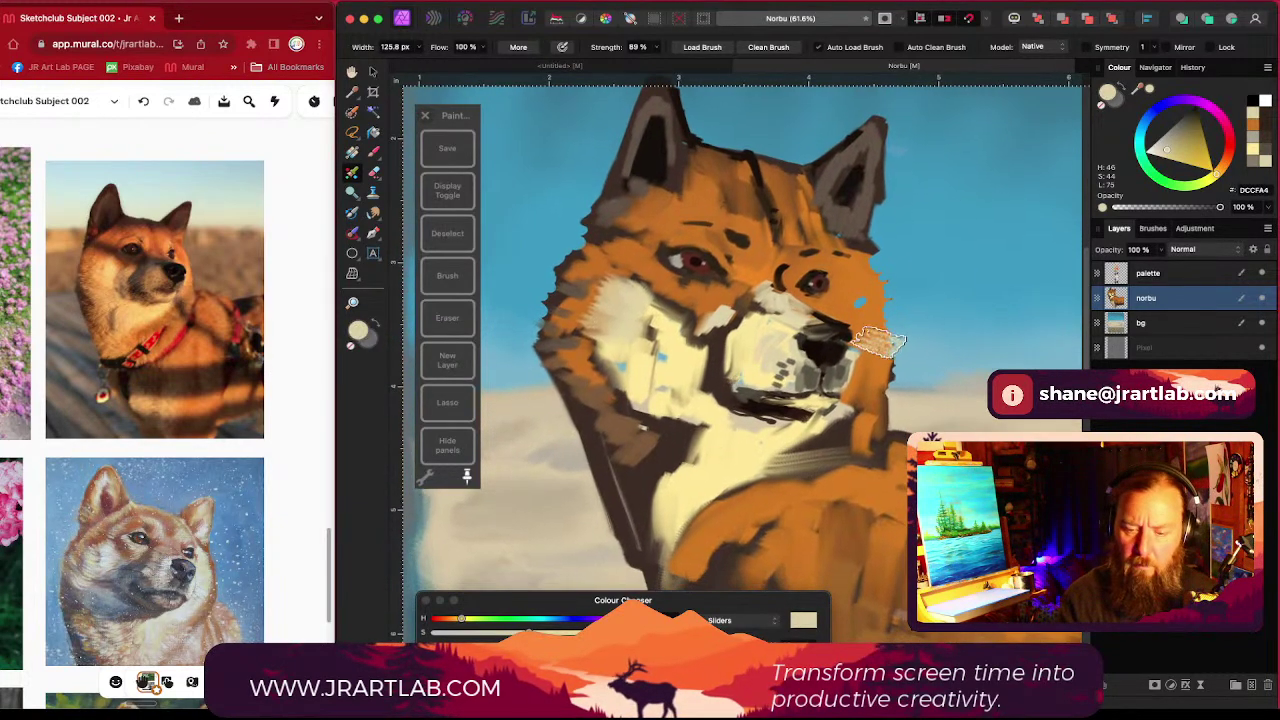
{"action": "mouse_move", "coordinate": [700, 350]}
{"action": "left_mouse_down"}
{"action": "mouse_move", "coordinate": [660, 340]}
{"action": "mouse_move", "coordinate": [650, 365]}
{"action": "mouse_move", "coordinate": [694, 388]}
{"action": "left_mouse_up"}
Step: Blend sampled cream #F7E298 into the near cheek, reducing the brush width to 72.2 px and 44.3 px
{"action": "key", "text": "bracketleft"}
{"action": "key", "text": "bracketleft"}
{"action": "key", "text": "bracketleft"}
{"action": "key", "text": "bracketleft"}
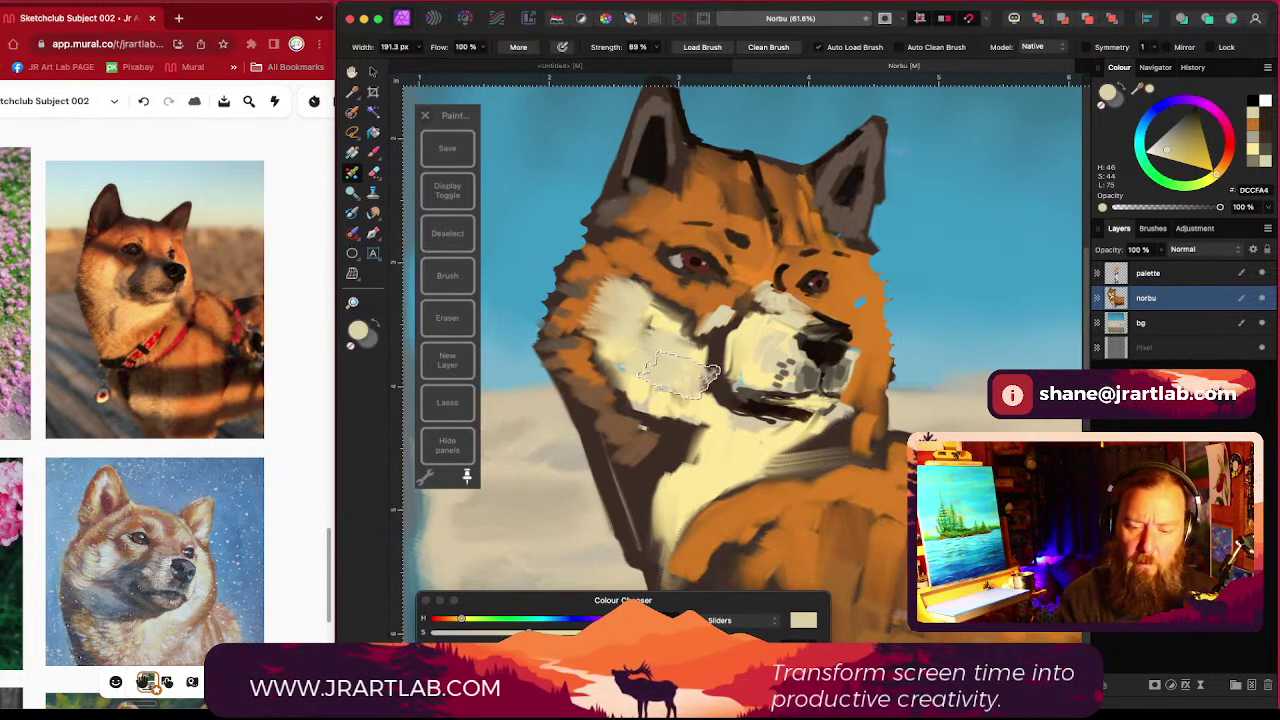
{"action": "left_click", "coordinate": [690, 362], "text": "alt"}
{"action": "mouse_move", "coordinate": [648, 316]}
{"action": "left_mouse_down"}
{"action": "mouse_move", "coordinate": [630, 330]}
{"action": "mouse_move", "coordinate": [688, 362]}
{"action": "mouse_move", "coordinate": [620, 372]}
{"action": "mouse_move", "coordinate": [592, 352]}
{"action": "mouse_move", "coordinate": [628, 372]}
{"action": "left_mouse_up"}
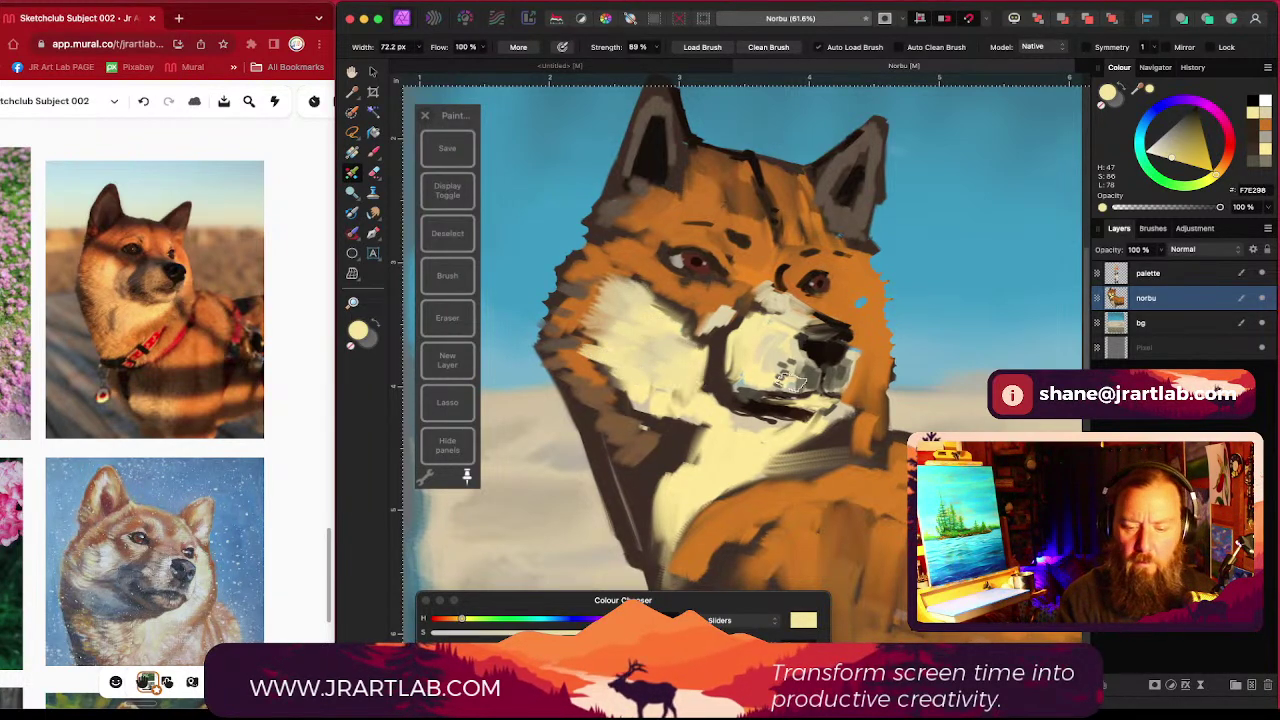
{"action": "mouse_move", "coordinate": [670, 314]}
{"action": "left_mouse_down"}
{"action": "mouse_move", "coordinate": [635, 278]}
{"action": "mouse_move", "coordinate": [667, 303]}
{"action": "mouse_move", "coordinate": [663, 325]}
{"action": "mouse_move", "coordinate": [698, 329]}
{"action": "mouse_move", "coordinate": [669, 318]}
{"action": "mouse_move", "coordinate": [735, 385]}
{"action": "left_mouse_up"}
{"action": "key", "text": "["}
{"action": "key", "text": "["}
{"action": "key", "text": "["}
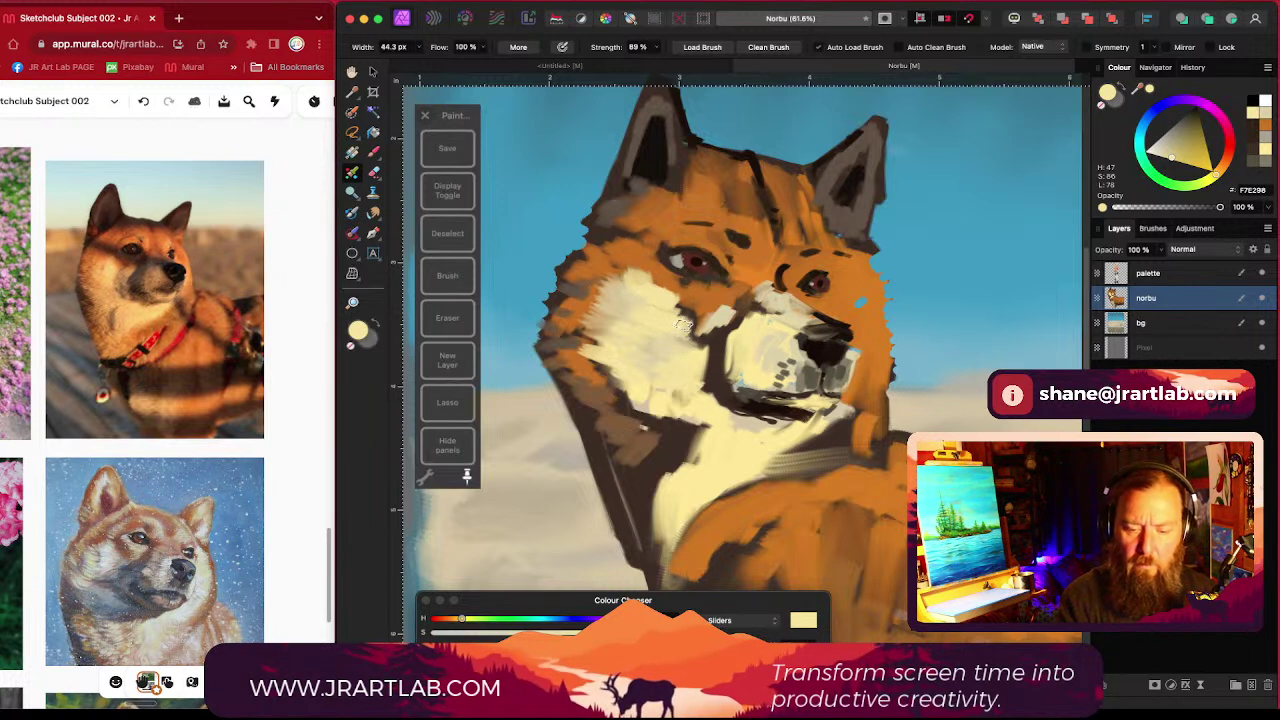
Step: Look through the brushes in the SycraBrushCollection-Nov-19-2013 set, from the smoke and animal-skin types to the chalk ones
{"action": "scroll", "coordinate": [875, 477], "scroll_direction": "down", "scroll_amount": 1}
{"action": "scroll", "coordinate": [875, 478], "scroll_direction": "down", "scroll_amount": 2}
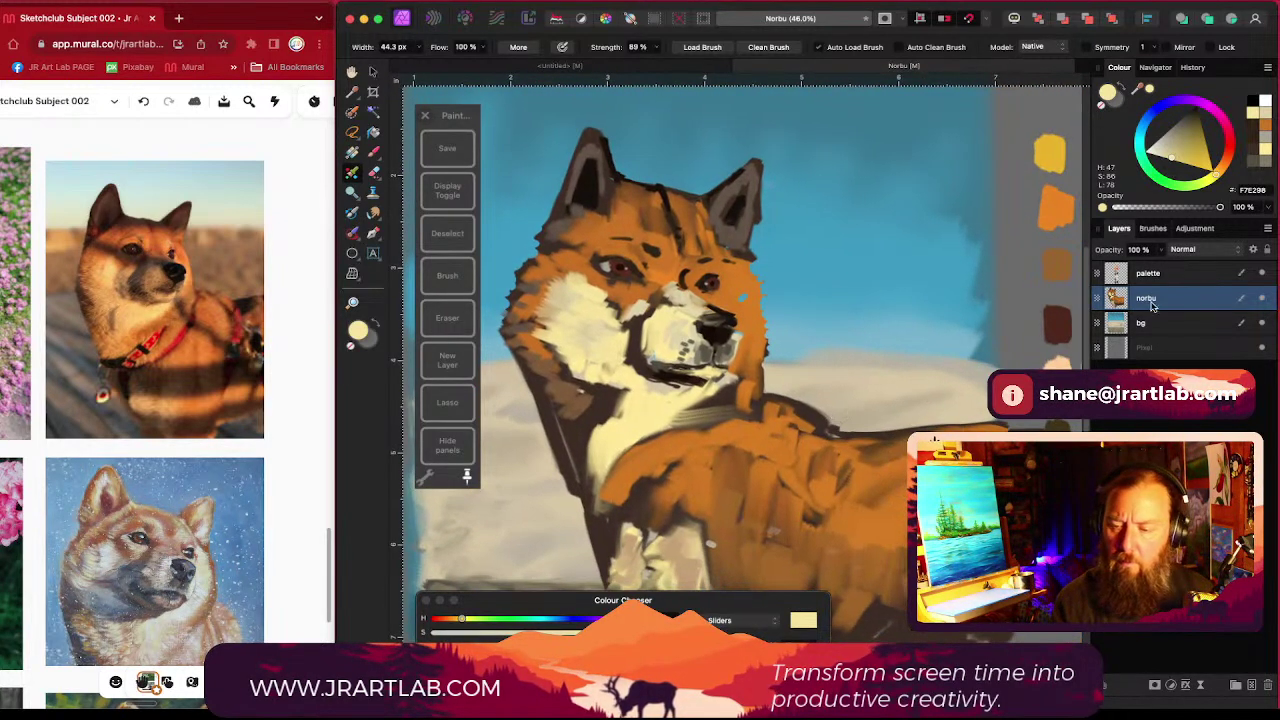
{"action": "left_click", "coordinate": [1152, 230]}
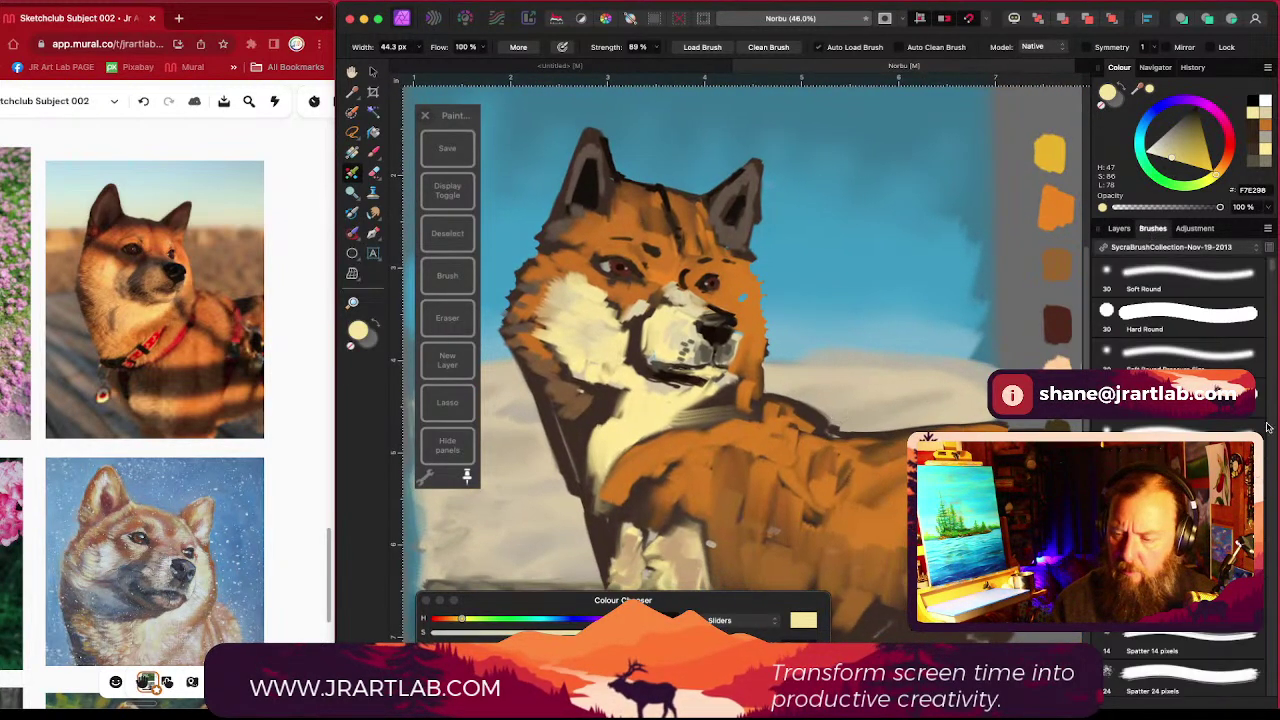
{"action": "mouse_move", "coordinate": [884, 248]}
{"action": "left_mouse_down"}
{"action": "mouse_move", "coordinate": [912, 318]}
{"action": "mouse_move", "coordinate": [930, 324]}
{"action": "left_mouse_up"}
{"action": "key", "text": "super+z"}
{"action": "left_click_drag", "start_coordinate": [1273, 271], "coordinate": [1264, 365]}
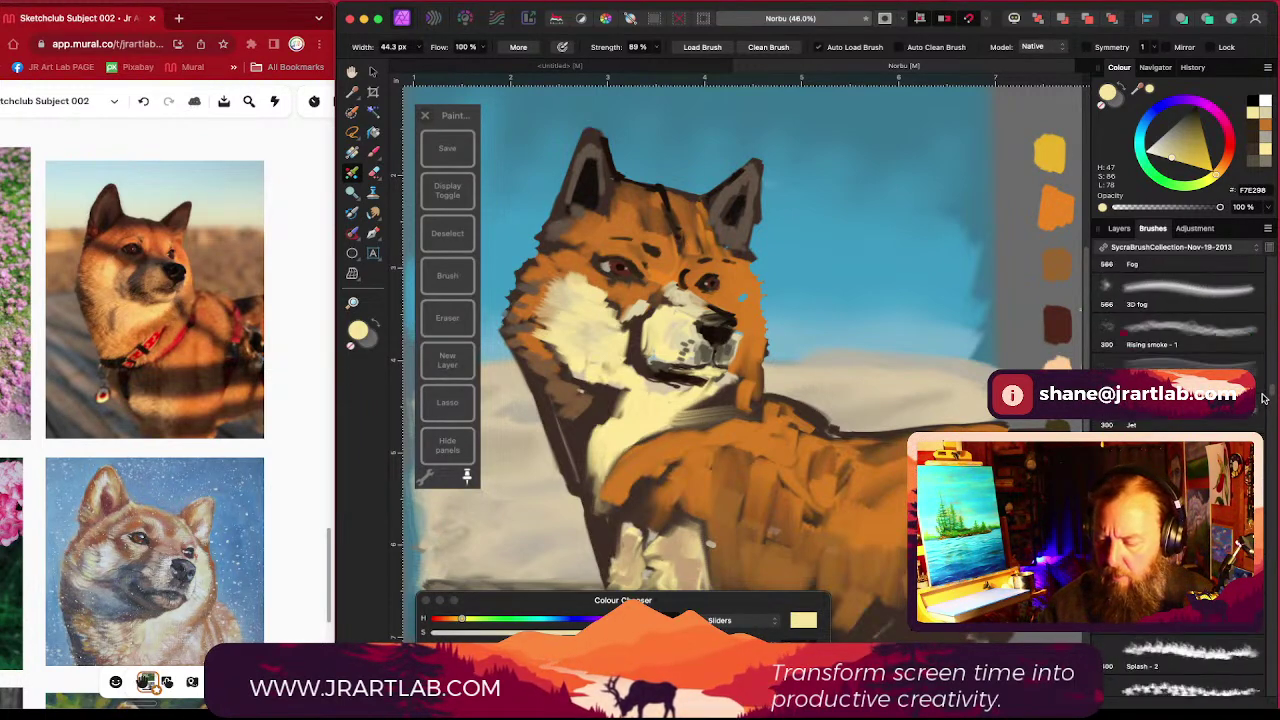
{"action": "scroll", "coordinate": [1263, 399], "scroll_direction": "up", "scroll_amount": 3}
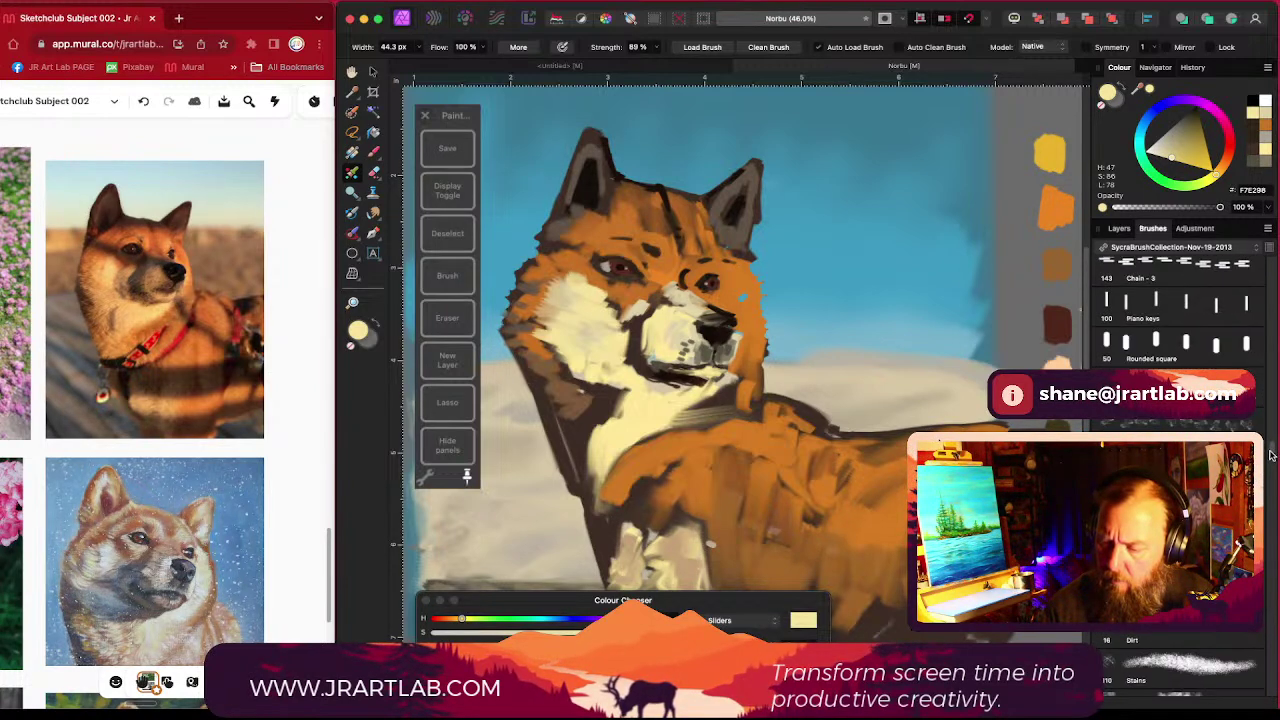
{"action": "scroll", "coordinate": [1272, 461], "scroll_direction": "down", "scroll_amount": 10}
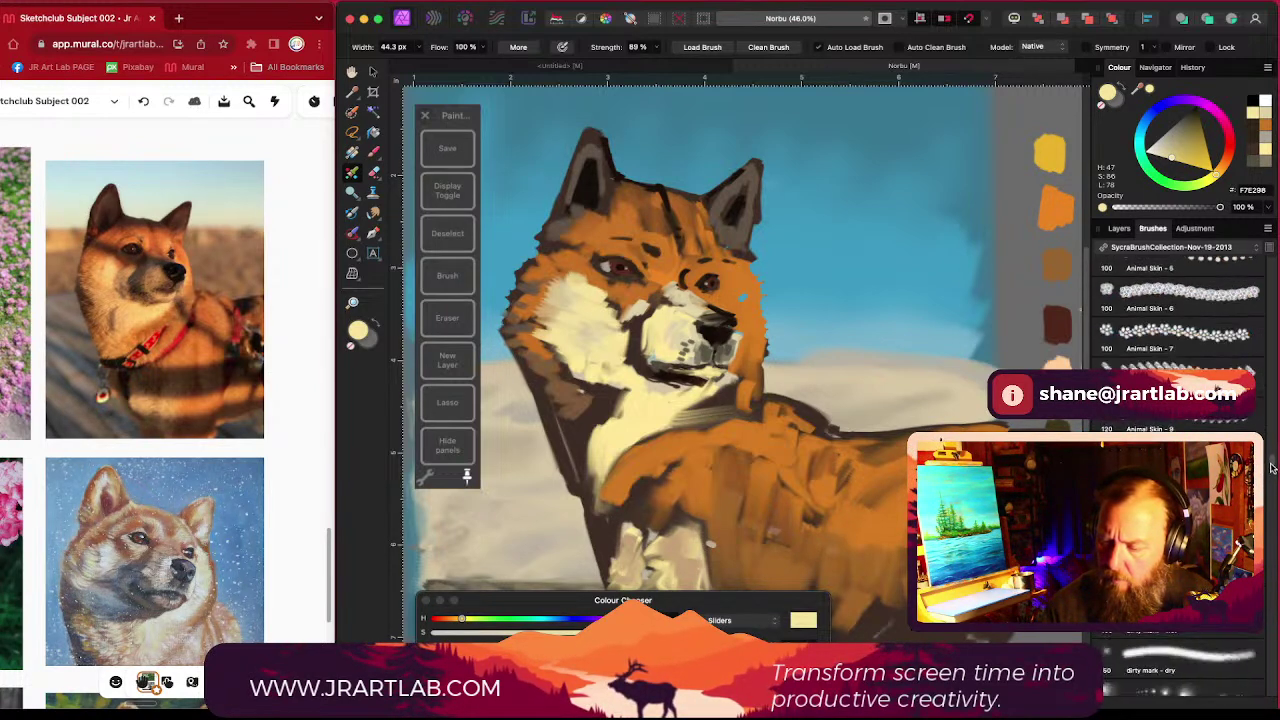
{"action": "scroll", "coordinate": [1272, 472], "scroll_direction": "down", "scroll_amount": 10}
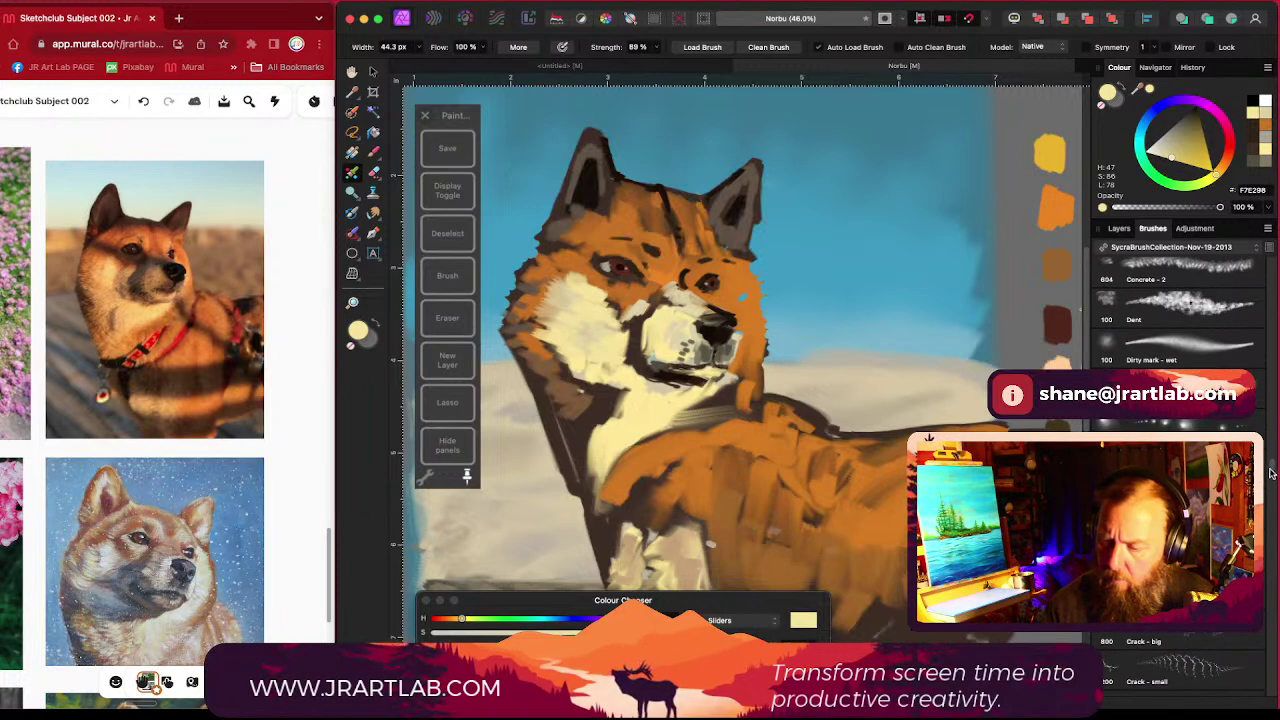
{"action": "scroll", "coordinate": [1272, 486], "scroll_direction": "down", "scroll_amount": 10}
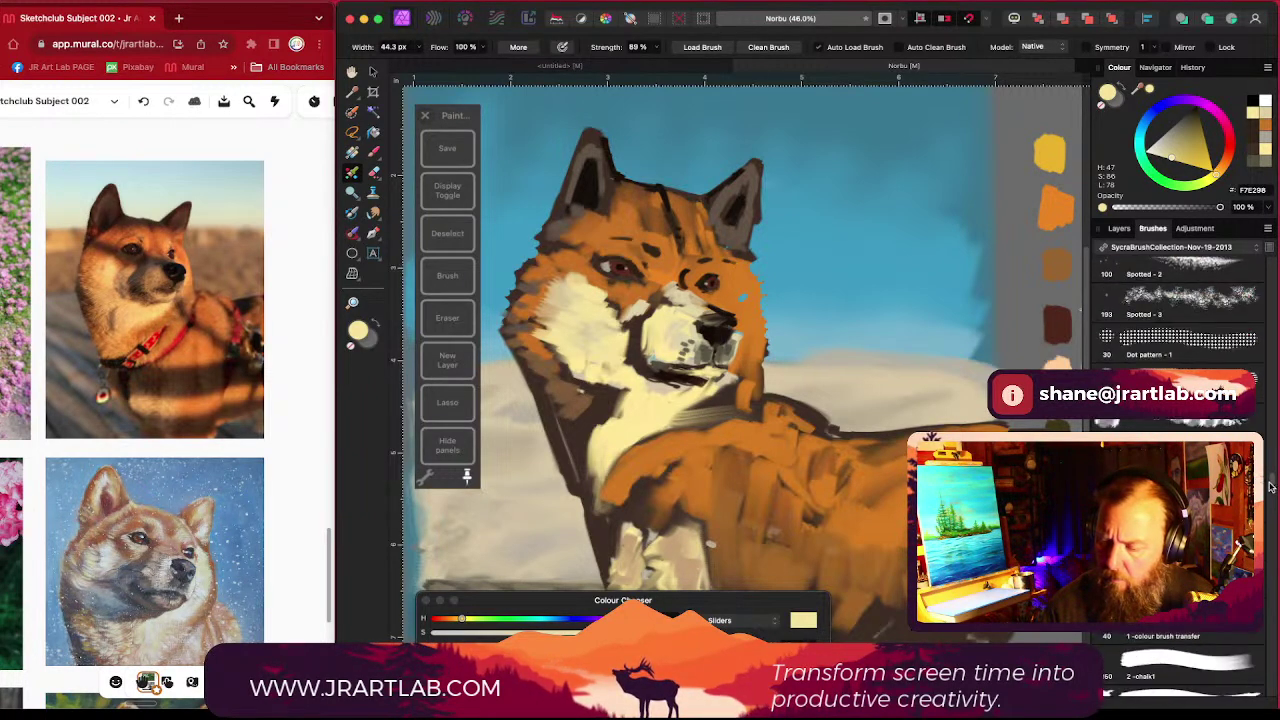
{"action": "scroll", "coordinate": [1271, 488], "scroll_direction": "down", "scroll_amount": 2}
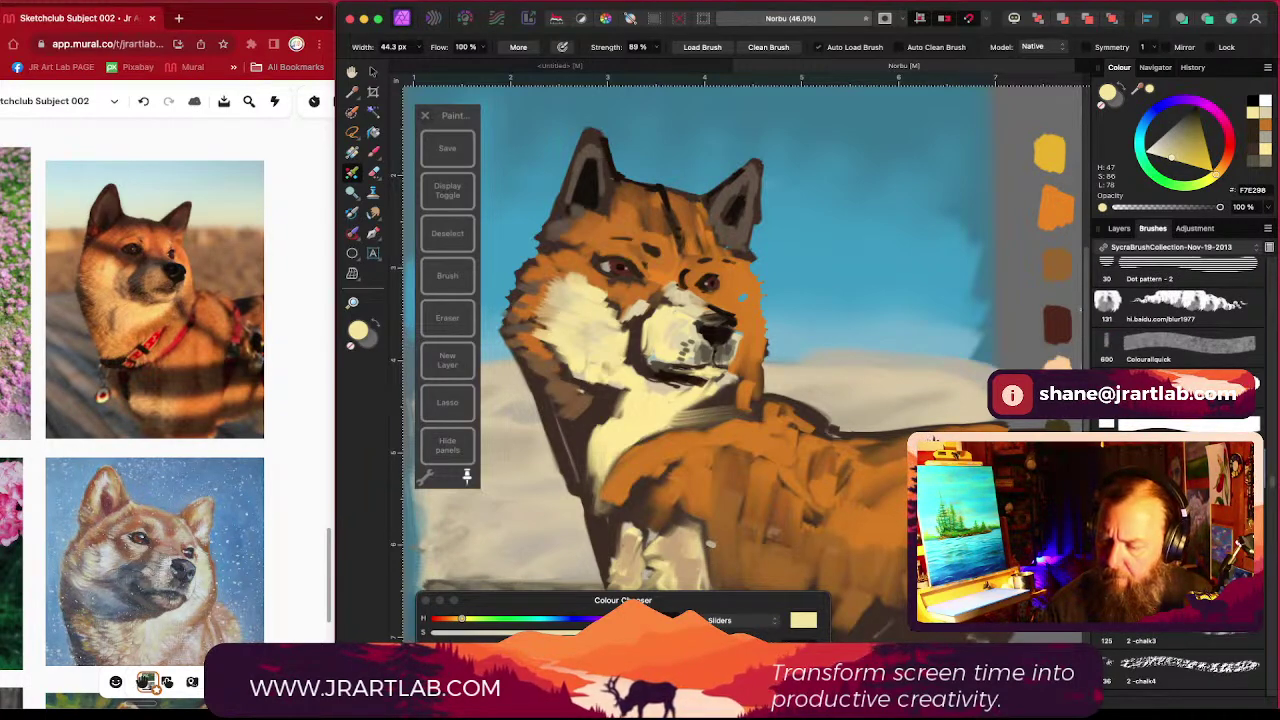
Step: Test cream strokes on the background beside the dog at brush widths of 40 px and 150 px, undoing each one
{"action": "key", "text": "bracketleft"}
{"action": "left_click_drag", "start_coordinate": [878, 318], "coordinate": [900, 313]}
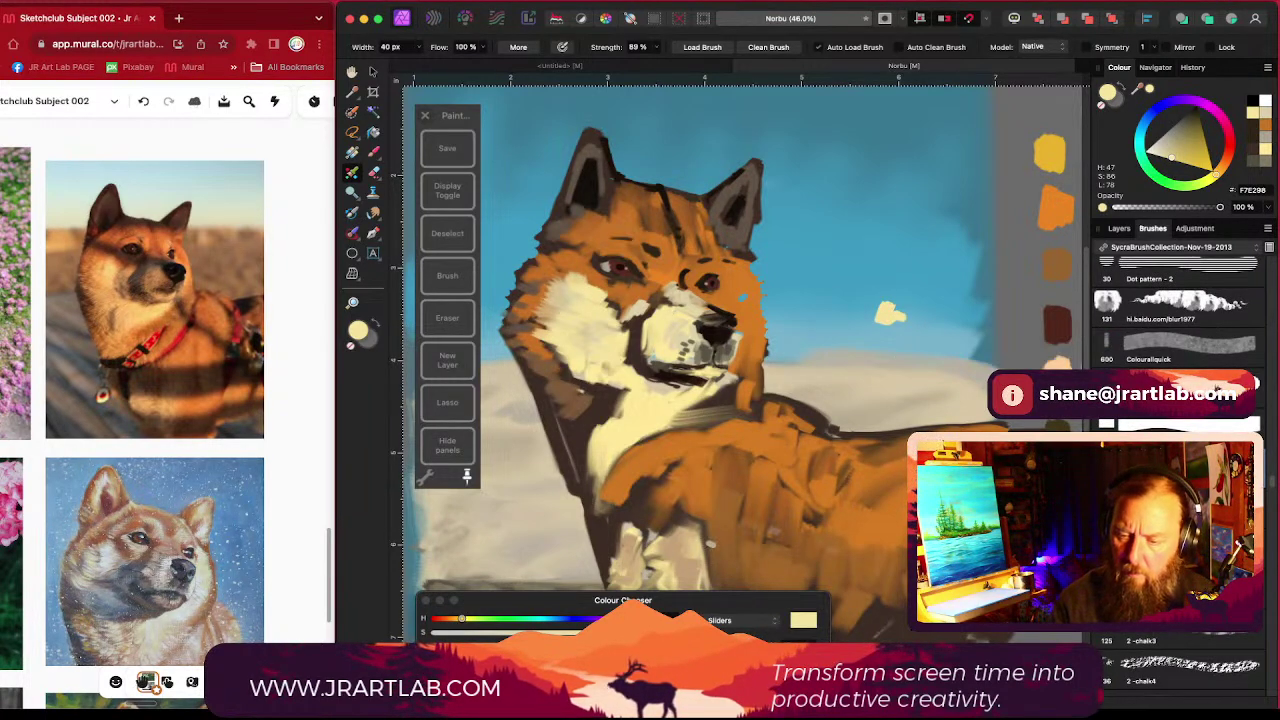
{"action": "key", "text": "super+z"}
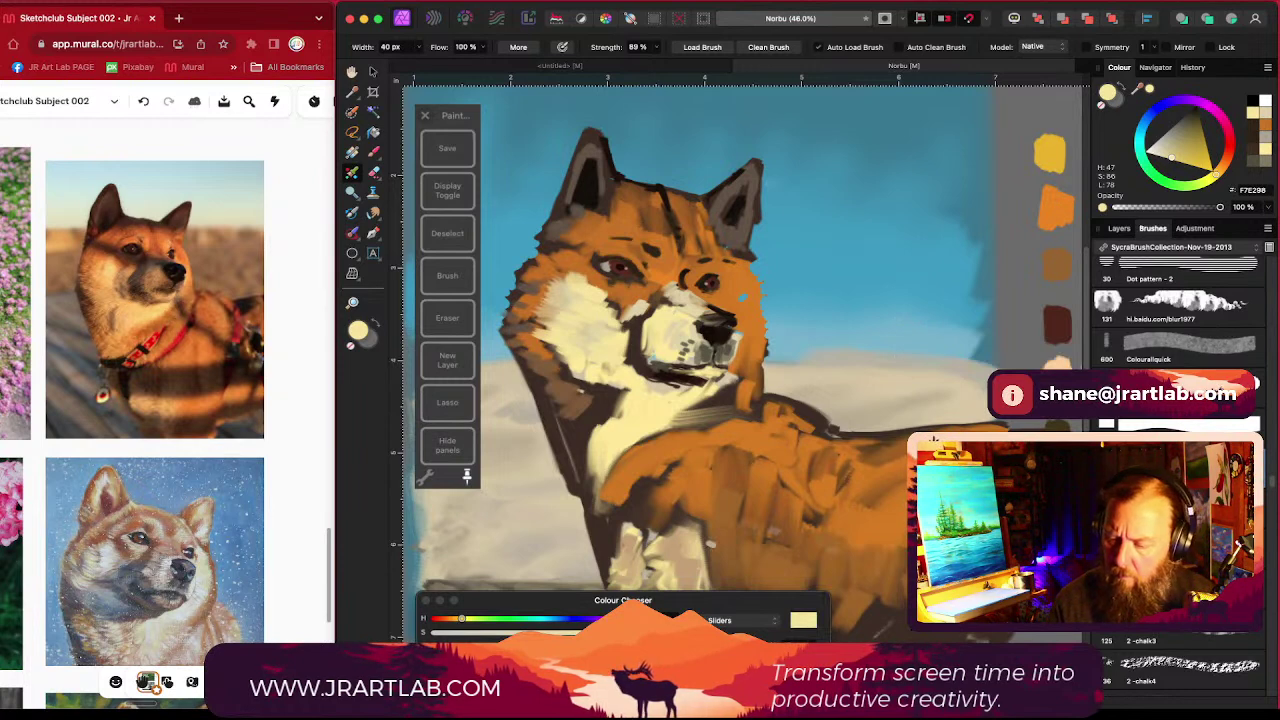
{"action": "key", "text": "bracketright"}
{"action": "key", "text": "bracketright"}
{"action": "key", "text": "bracketright"}
{"action": "key", "text": "bracketright"}
{"action": "key", "text": "bracketright"}
{"action": "key", "text": "bracketright"}
{"action": "key", "text": "bracketright"}
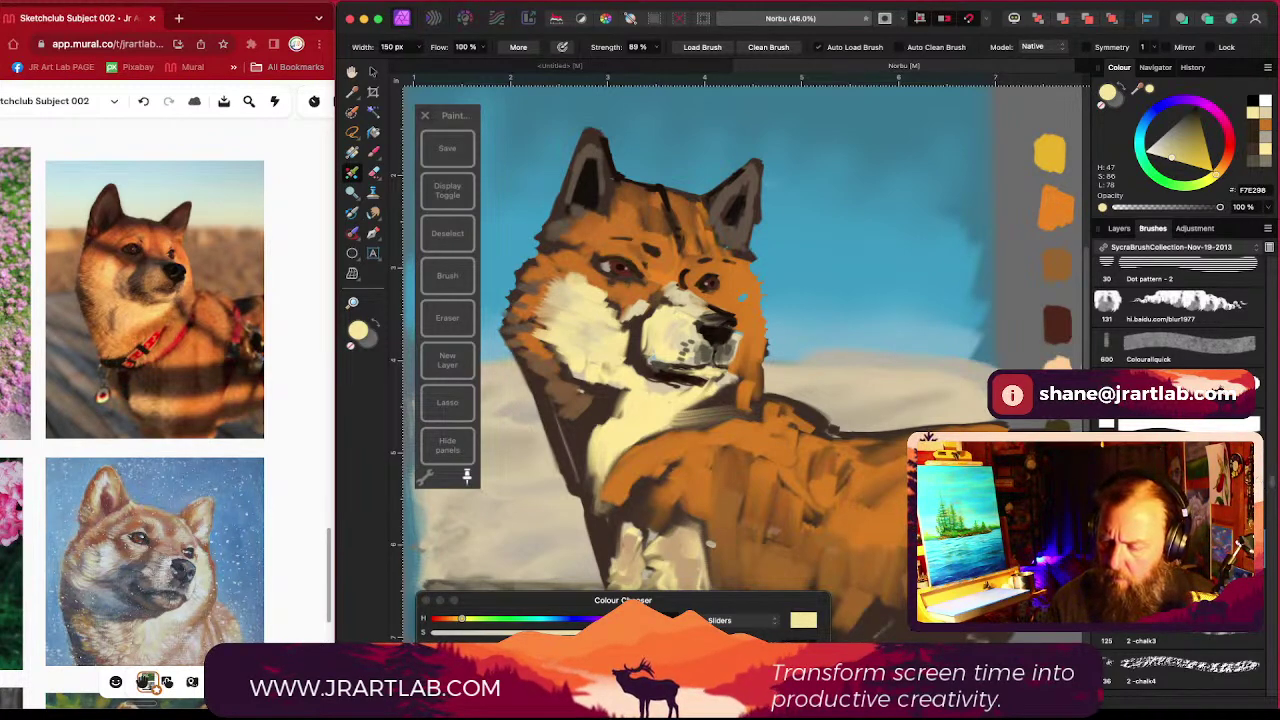
{"action": "mouse_move", "coordinate": [876, 350]}
{"action": "left_mouse_down"}
{"action": "mouse_move", "coordinate": [891, 309]}
{"action": "mouse_move", "coordinate": [897, 352]}
{"action": "left_mouse_up"}
{"action": "key", "text": "super+z"}
{"action": "key", "text": "bracketleft"}
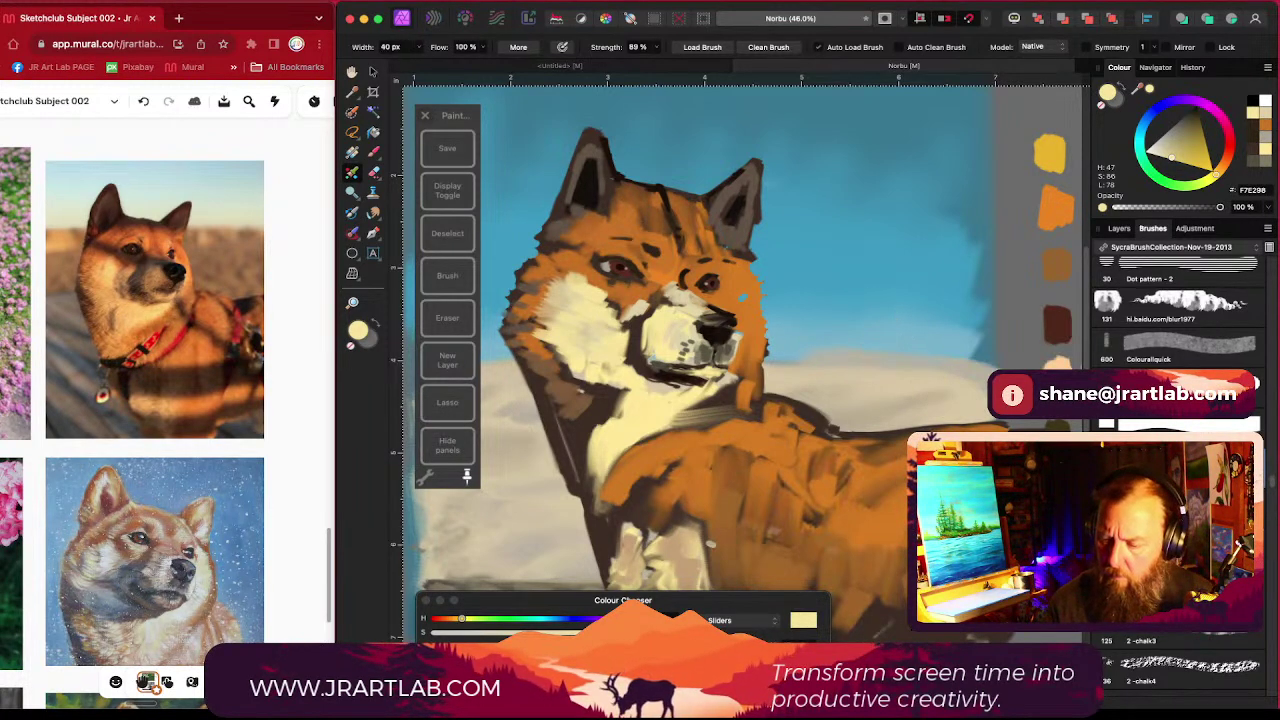
Step: Test the brush in the sky, and set its Rotation Jitter to 100% controlled by Direction
{"action": "left_click_drag", "start_coordinate": [865, 308], "coordinate": [906, 346]}
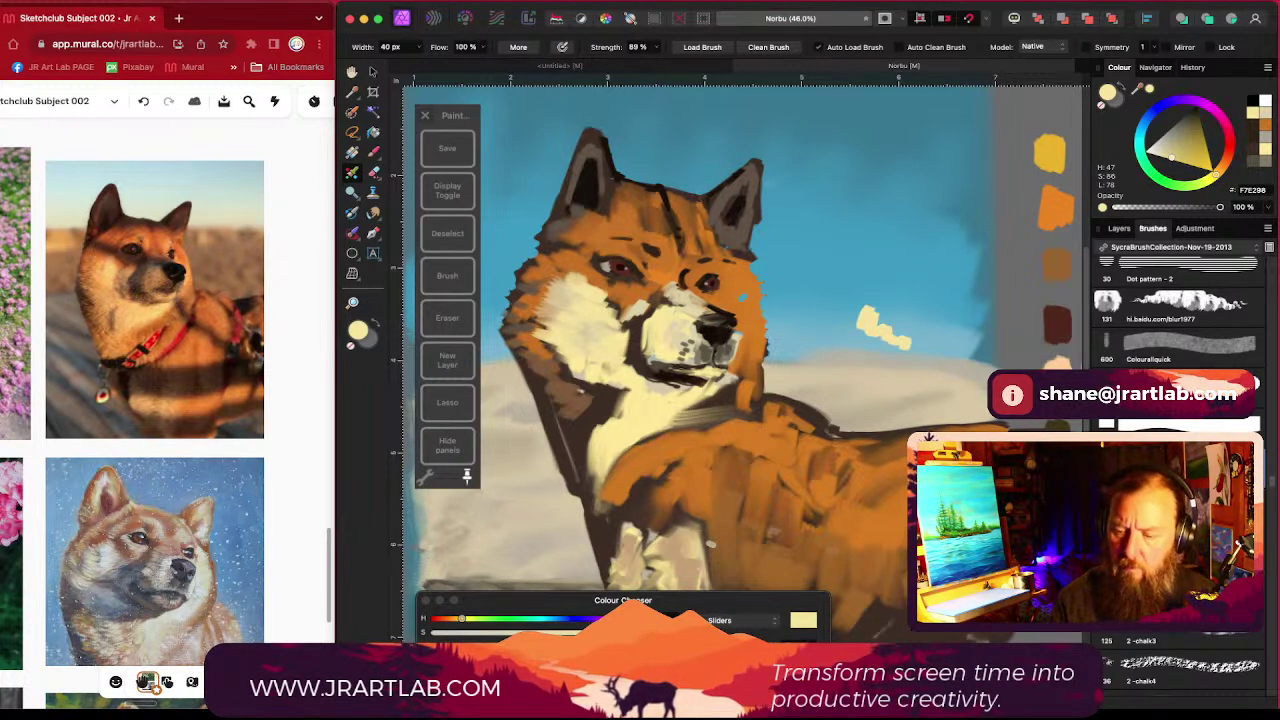
{"action": "left_click", "coordinate": [518, 47]}
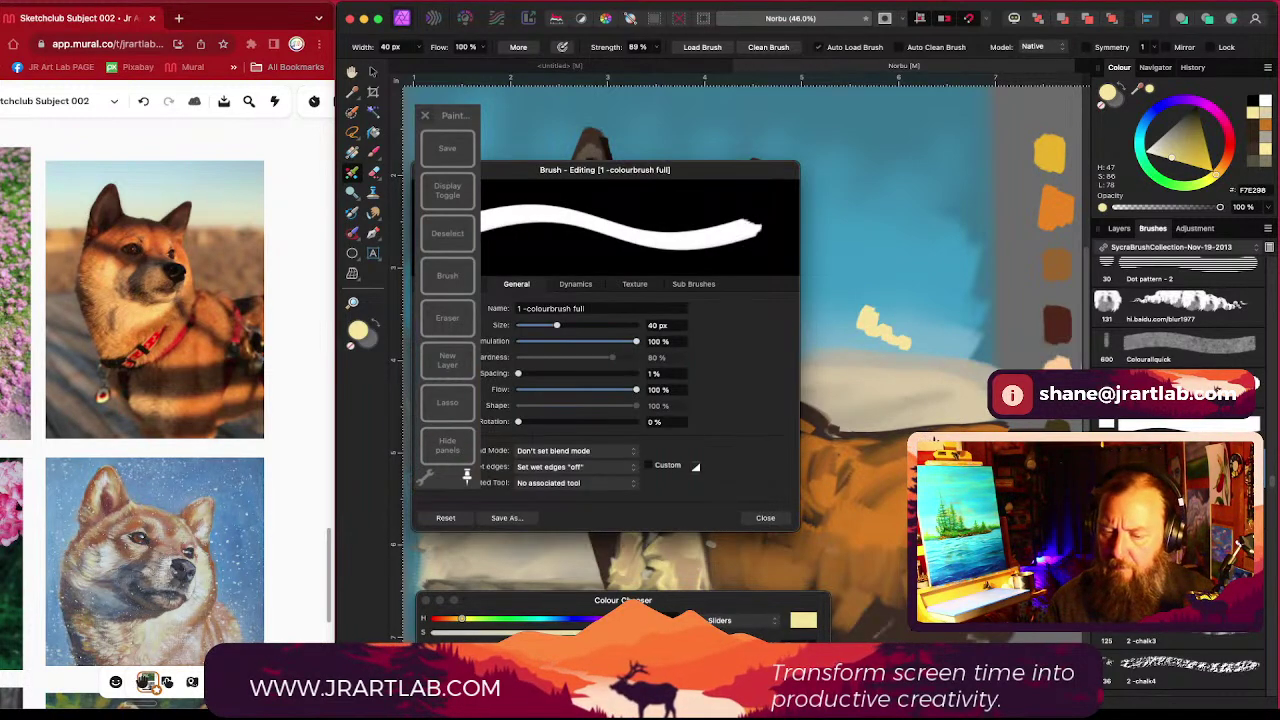
{"action": "left_click", "coordinate": [577, 285]}
{"action": "left_click_drag", "start_coordinate": [627, 171], "coordinate": [795, 155]}
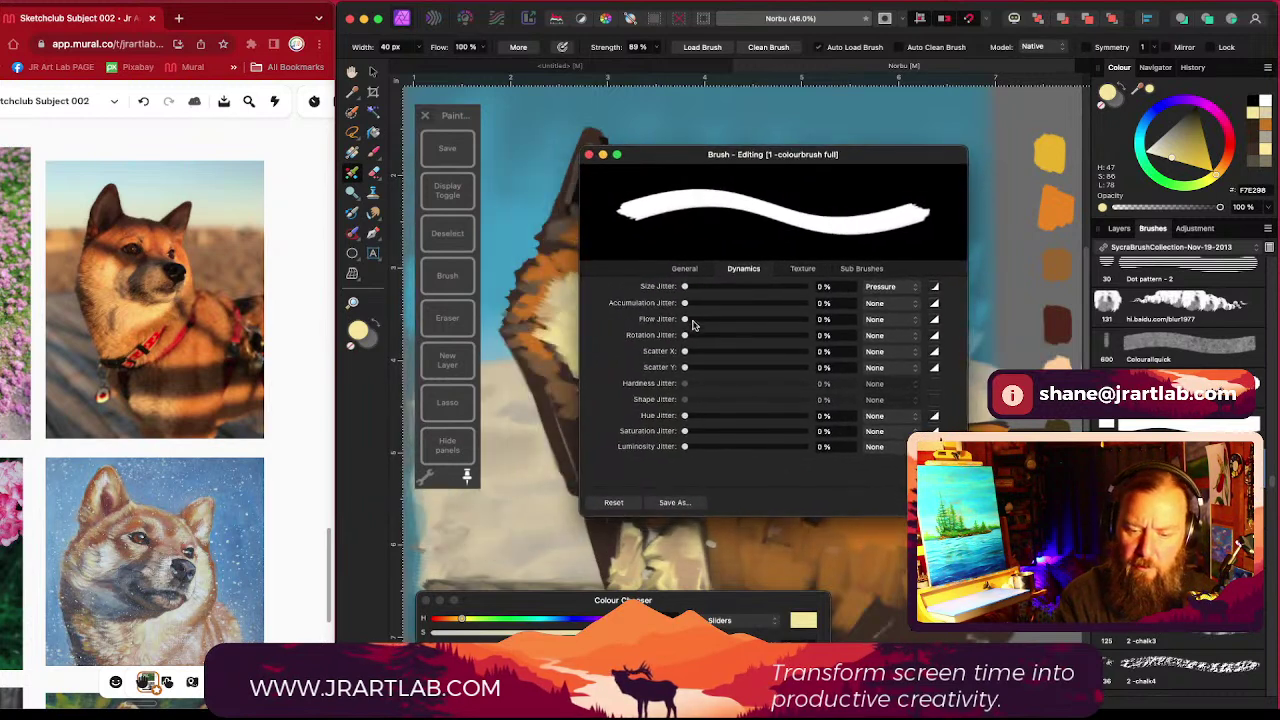
{"action": "left_click_drag", "start_coordinate": [692, 337], "coordinate": [829, 343]}
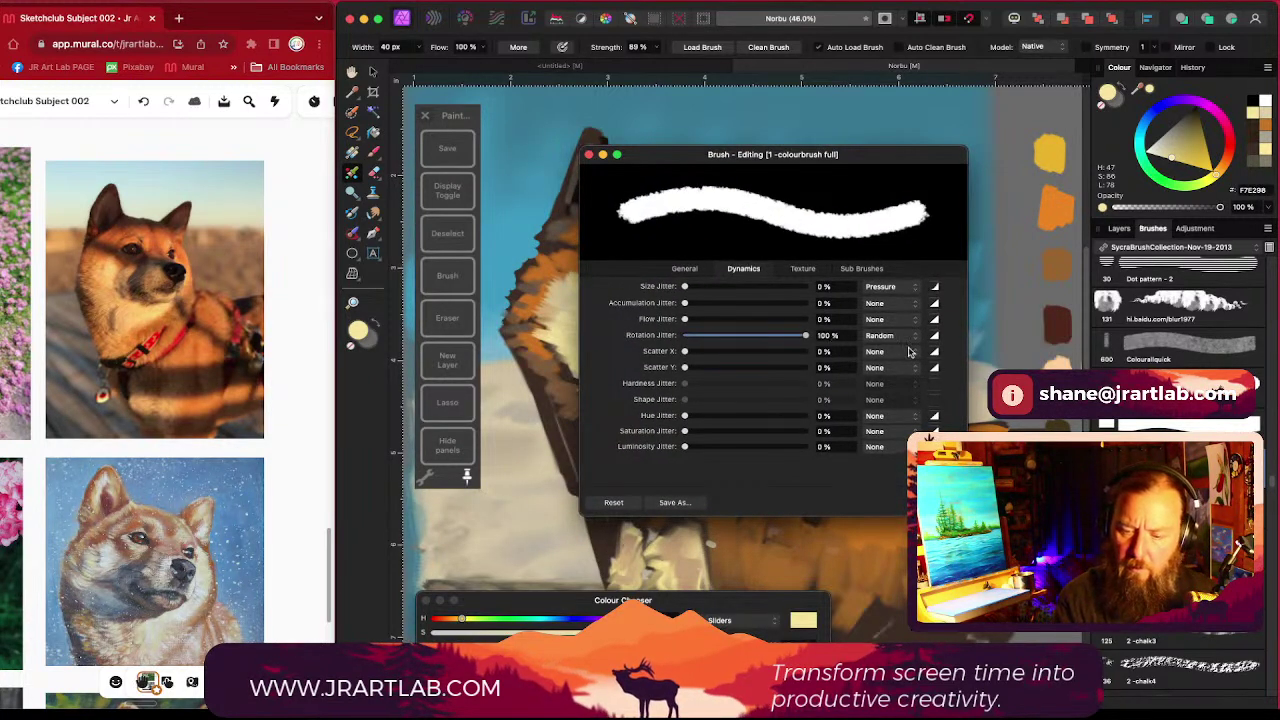
{"action": "left_click", "coordinate": [903, 338]}
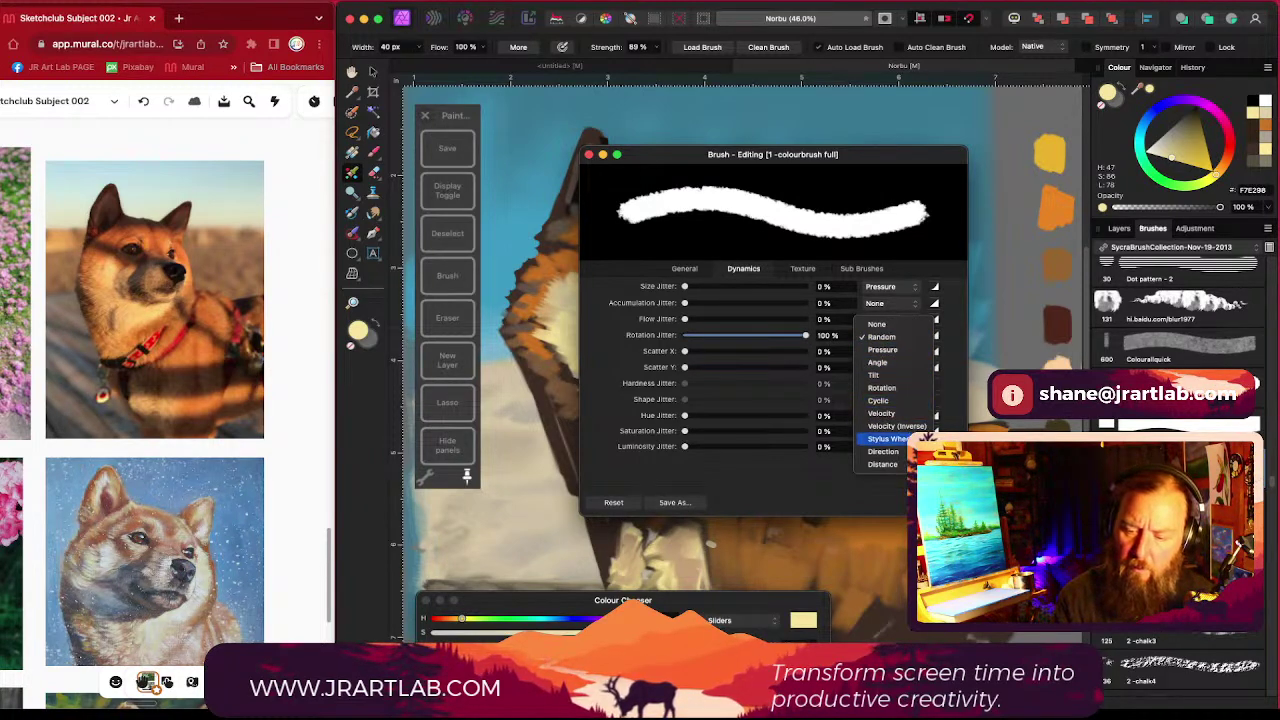
{"action": "left_click", "coordinate": [883, 451]}
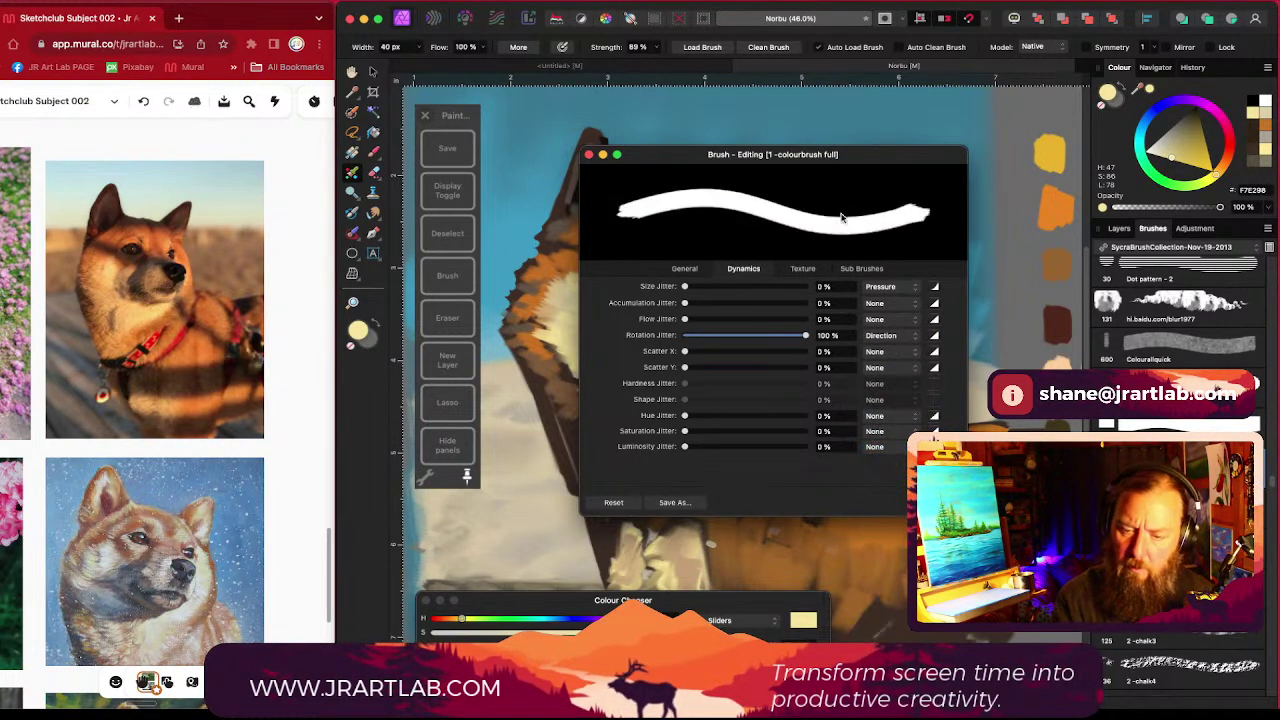
{"action": "left_click", "coordinate": [589, 154]}
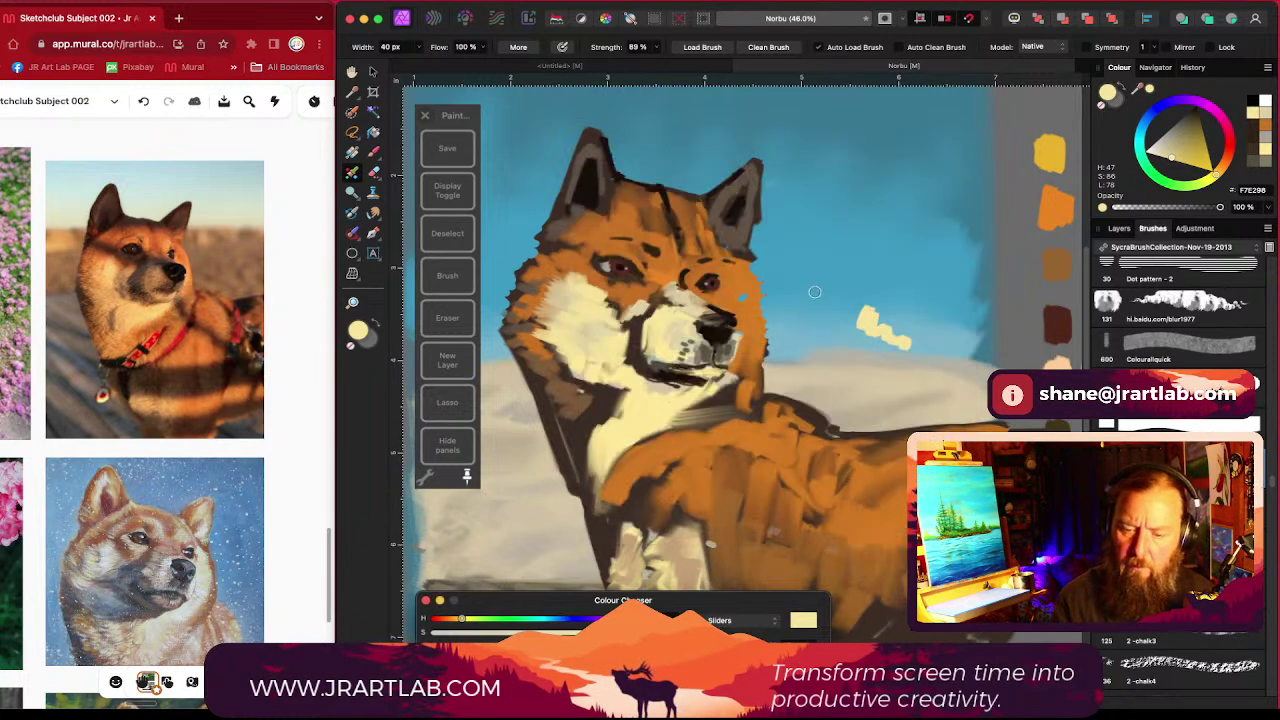
Step: Try the adjusted brush with a cream stroke across the sky, and undo the test strokes
{"action": "mouse_move", "coordinate": [814, 289]}
{"action": "left_mouse_down"}
{"action": "mouse_move", "coordinate": [863, 346]}
{"action": "mouse_move", "coordinate": [929, 332]}
{"action": "mouse_move", "coordinate": [854, 326]}
{"action": "mouse_move", "coordinate": [894, 348]}
{"action": "left_mouse_up"}
{"action": "key", "text": "super+z"}
{"action": "key", "text": "b"}
{"action": "key", "text": "bracketright"}
{"action": "key", "text": "bracketright"}
{"action": "key", "text": "bracketright"}
{"action": "key", "text": "bracketright"}
{"action": "key", "text": "bracketright"}
{"action": "key", "text": "super+z"}
{"action": "key", "text": "bracketleft"}
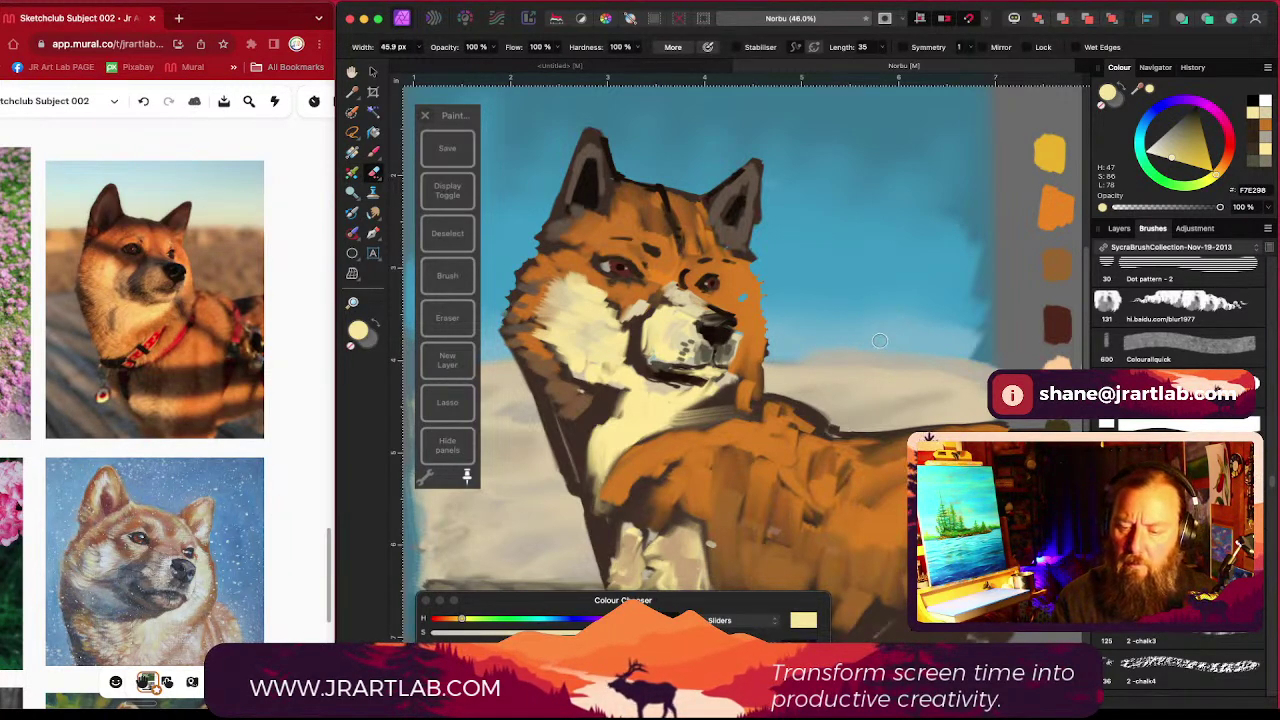
Step: Using the Paint Brush at 21 px, cover the small blue gap on the dog's cheek with orange sampled from the face
{"action": "key", "text": "b"}
{"action": "left_click_drag", "start_coordinate": [797, 348], "coordinate": [791, 356]}
{"action": "scroll", "coordinate": [791, 356], "scroll_direction": "down", "scroll_amount": 8}
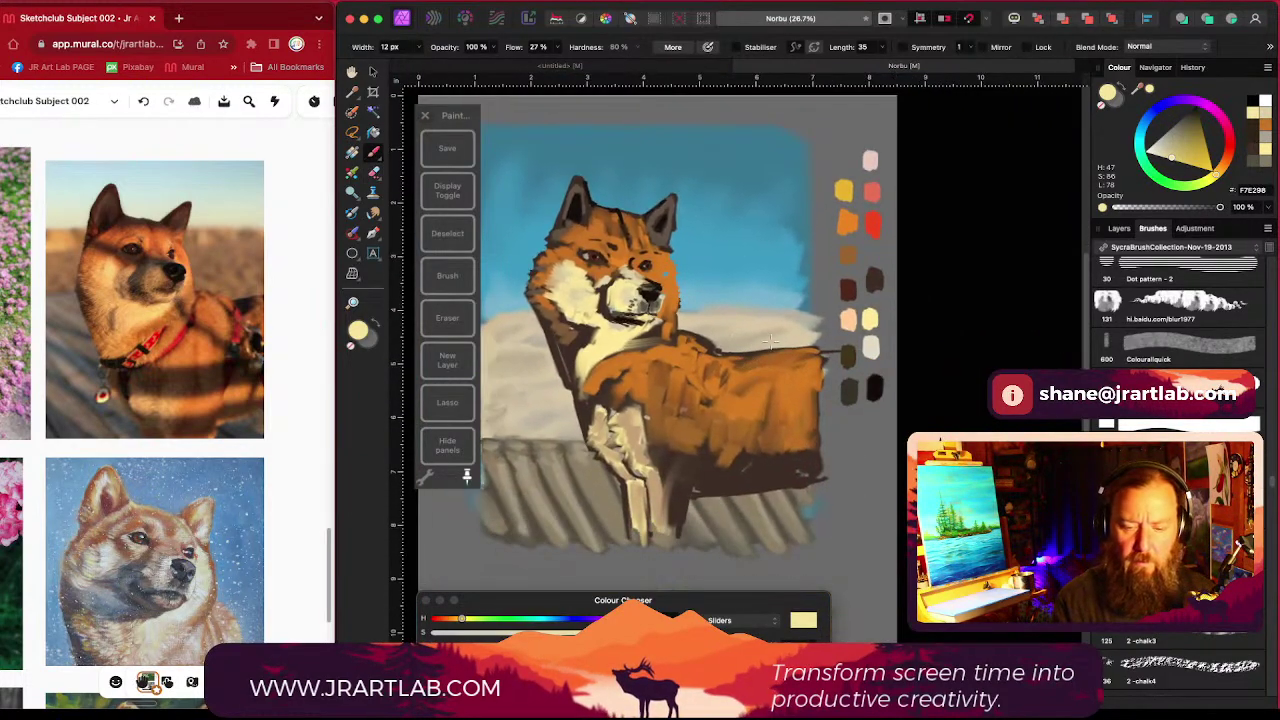
{"action": "scroll", "coordinate": [772, 348], "scroll_direction": "up", "scroll_amount": 1}
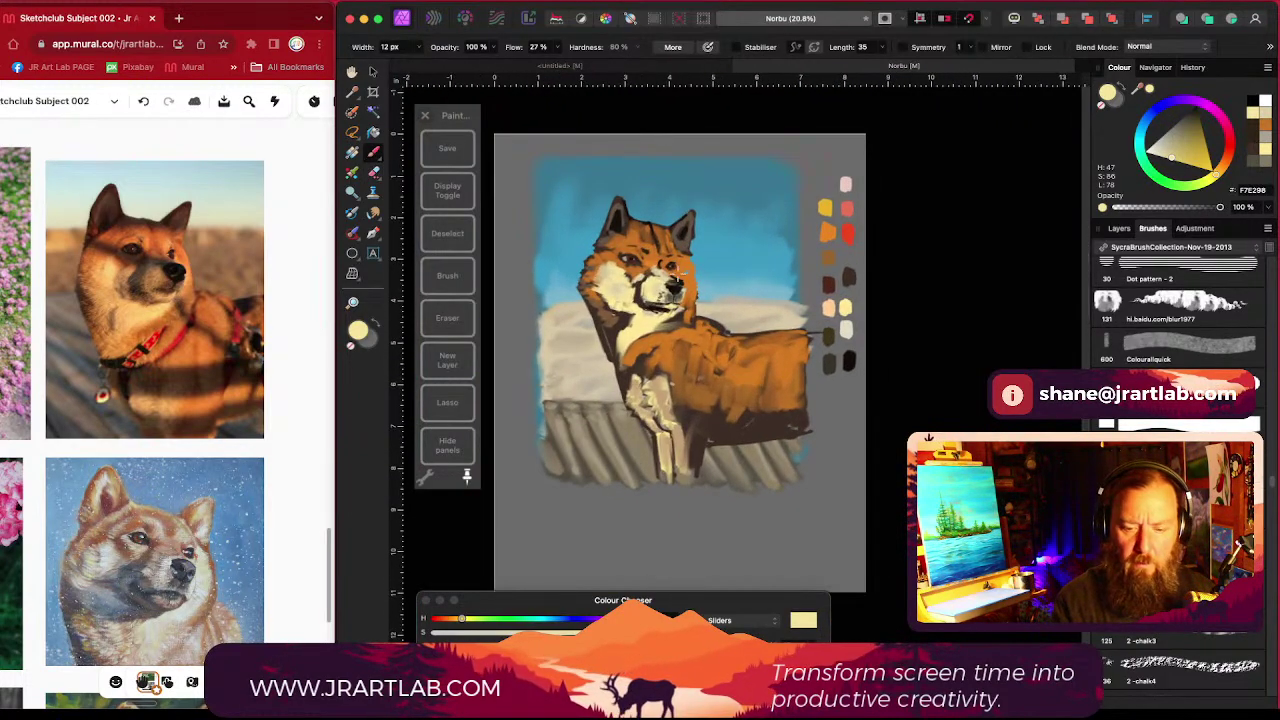
{"action": "scroll", "coordinate": [677, 254], "scroll_direction": "up", "scroll_amount": 1}
{"action": "scroll", "coordinate": [702, 295], "scroll_direction": "up", "scroll_amount": 2}
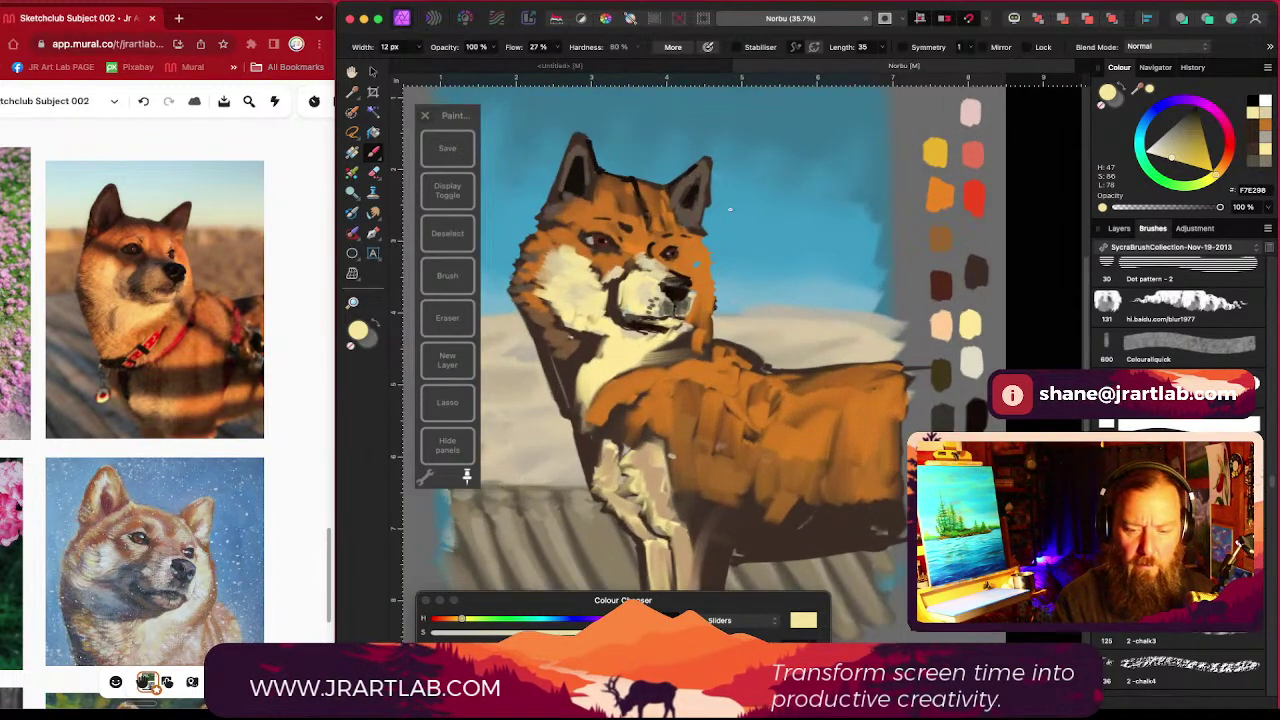
{"action": "left_click_drag", "start_coordinate": [697, 264], "coordinate": [715, 275]}
{"action": "left_click", "coordinate": [672, 277], "text": "alt"}
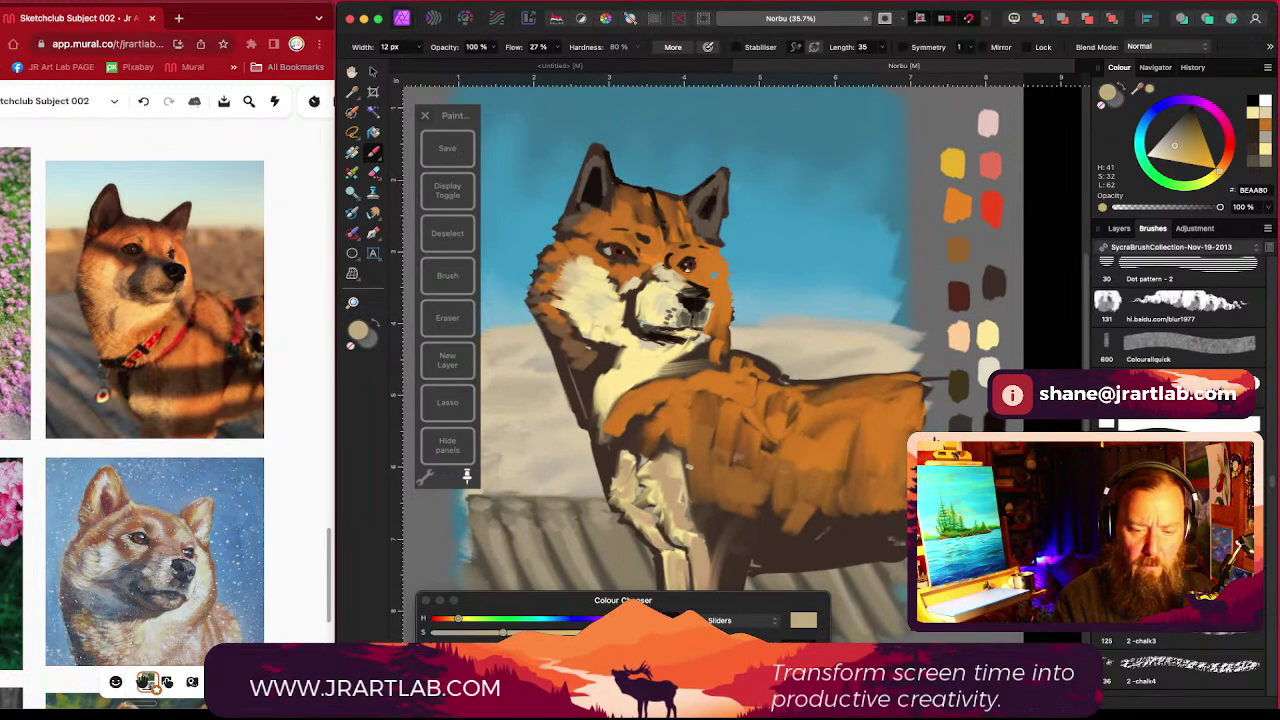
{"action": "left_click", "coordinate": [665, 252], "text": "alt"}
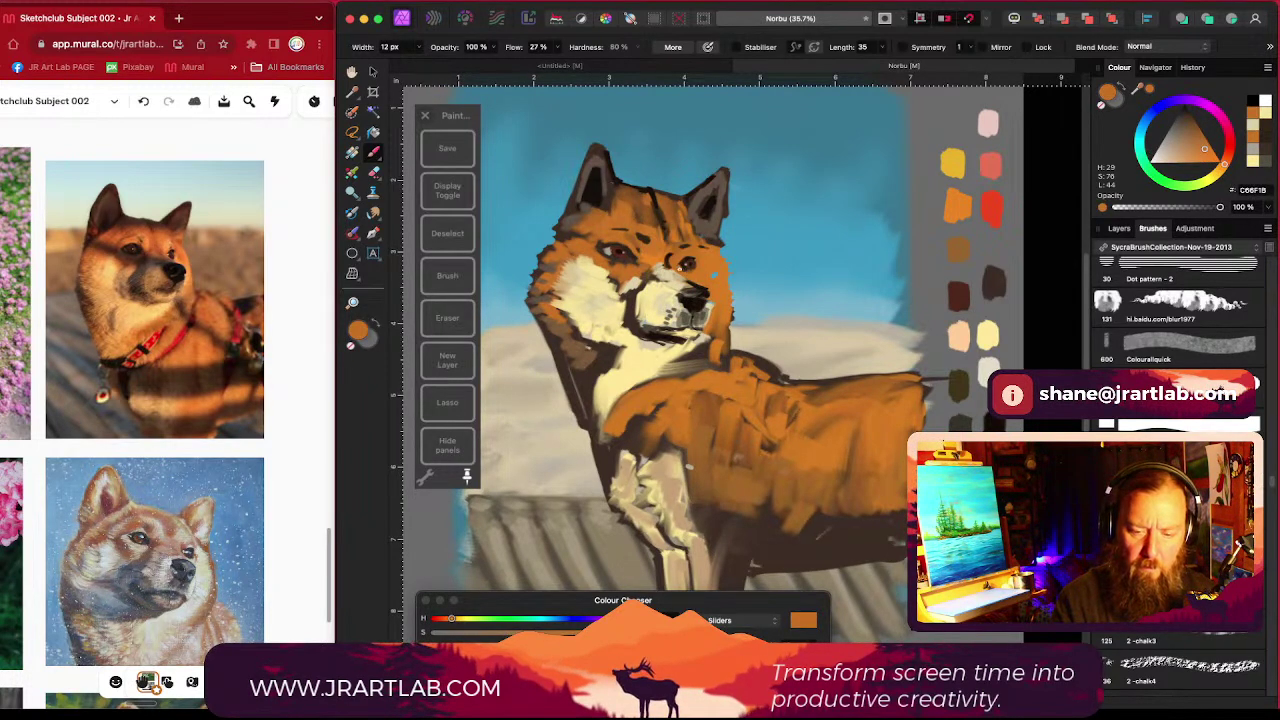
{"action": "left_click_drag", "start_coordinate": [710, 278], "coordinate": [721, 285]}
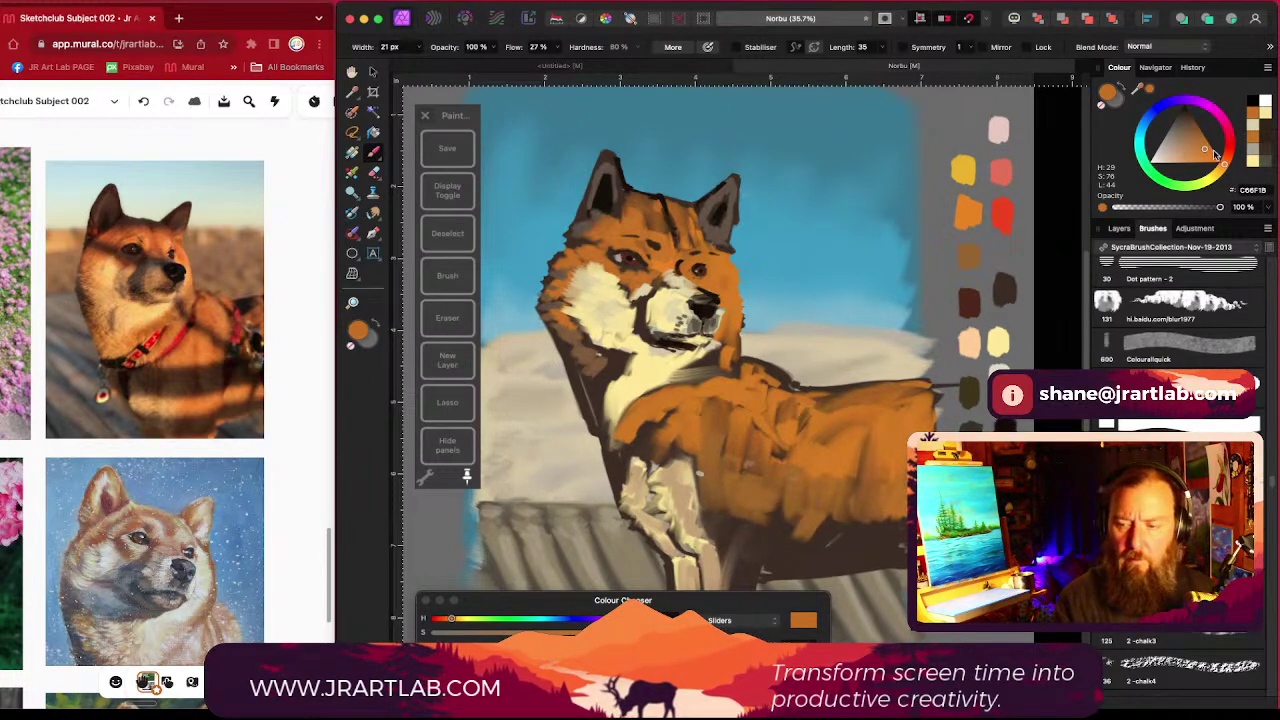
Step: Mix a light tan (D5AC63) and paint small highlights above both of the dog's eyes
{"action": "left_click", "coordinate": [704, 279], "text": "alt"}
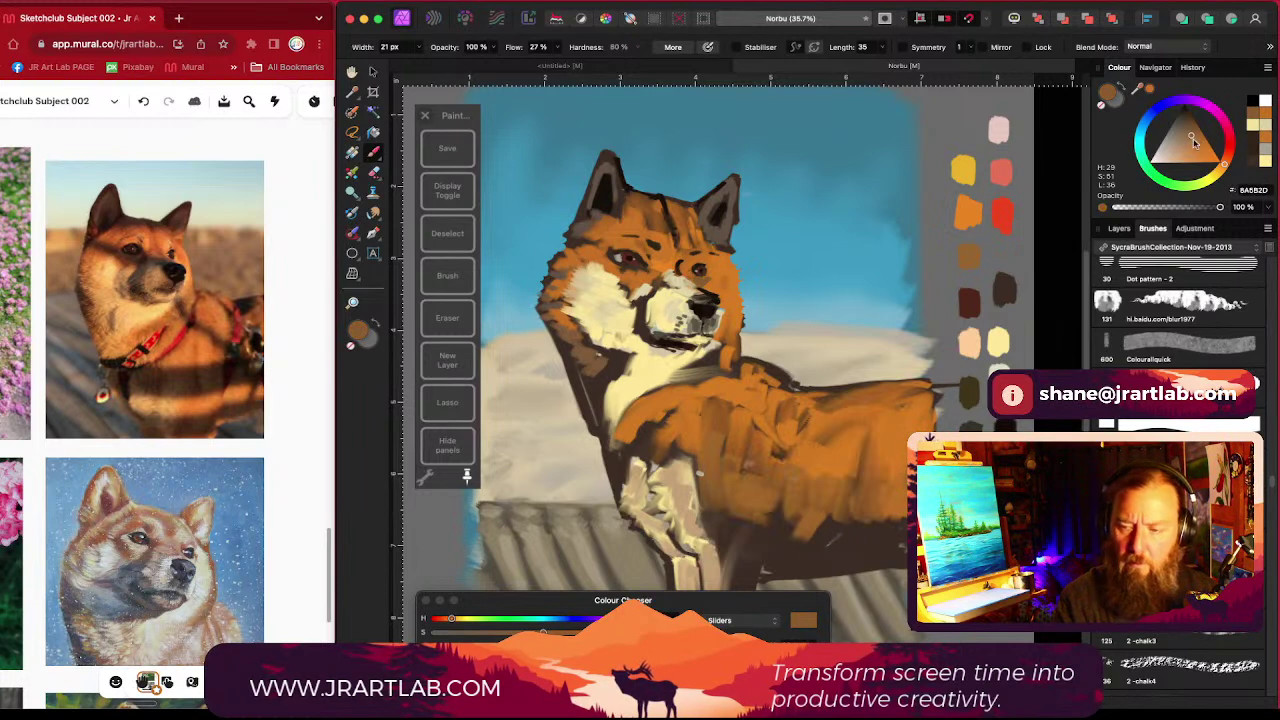
{"action": "mouse_move", "coordinate": [1193, 142]}
{"action": "left_mouse_down"}
{"action": "mouse_move", "coordinate": [1186, 152]}
{"action": "mouse_move", "coordinate": [1221, 177]}
{"action": "left_mouse_up"}
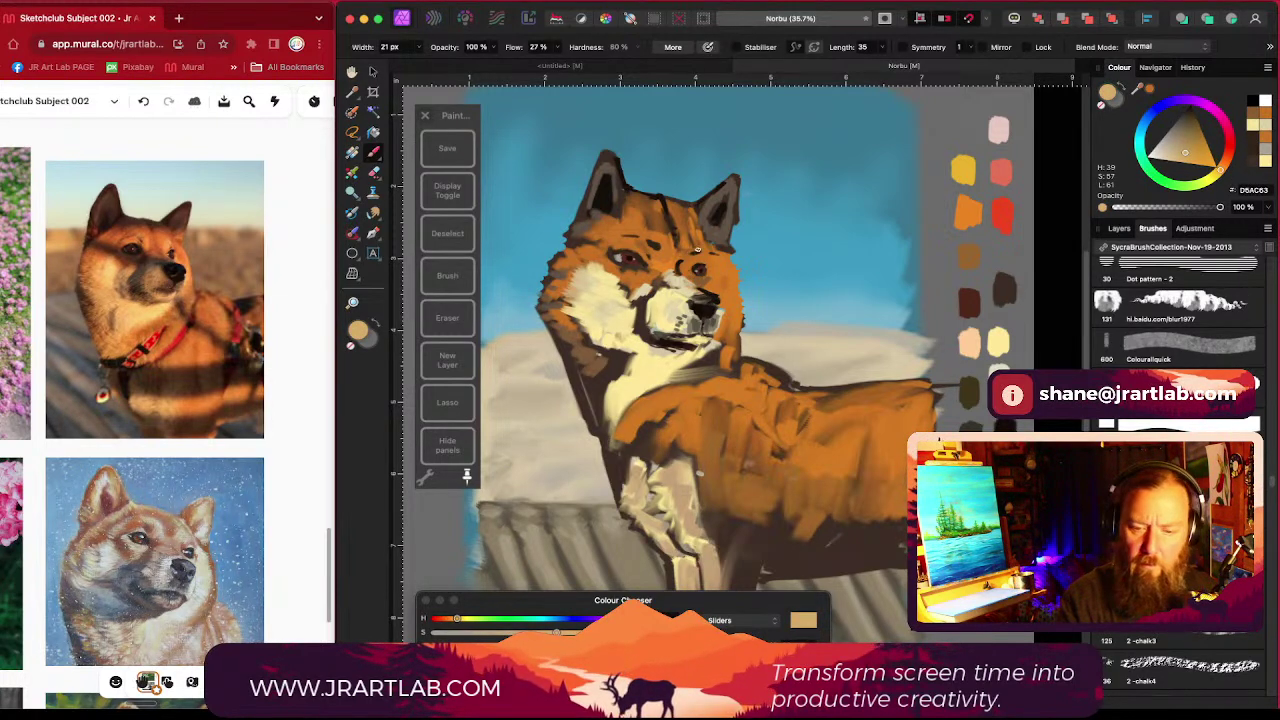
{"action": "left_click_drag", "start_coordinate": [698, 251], "coordinate": [694, 258]}
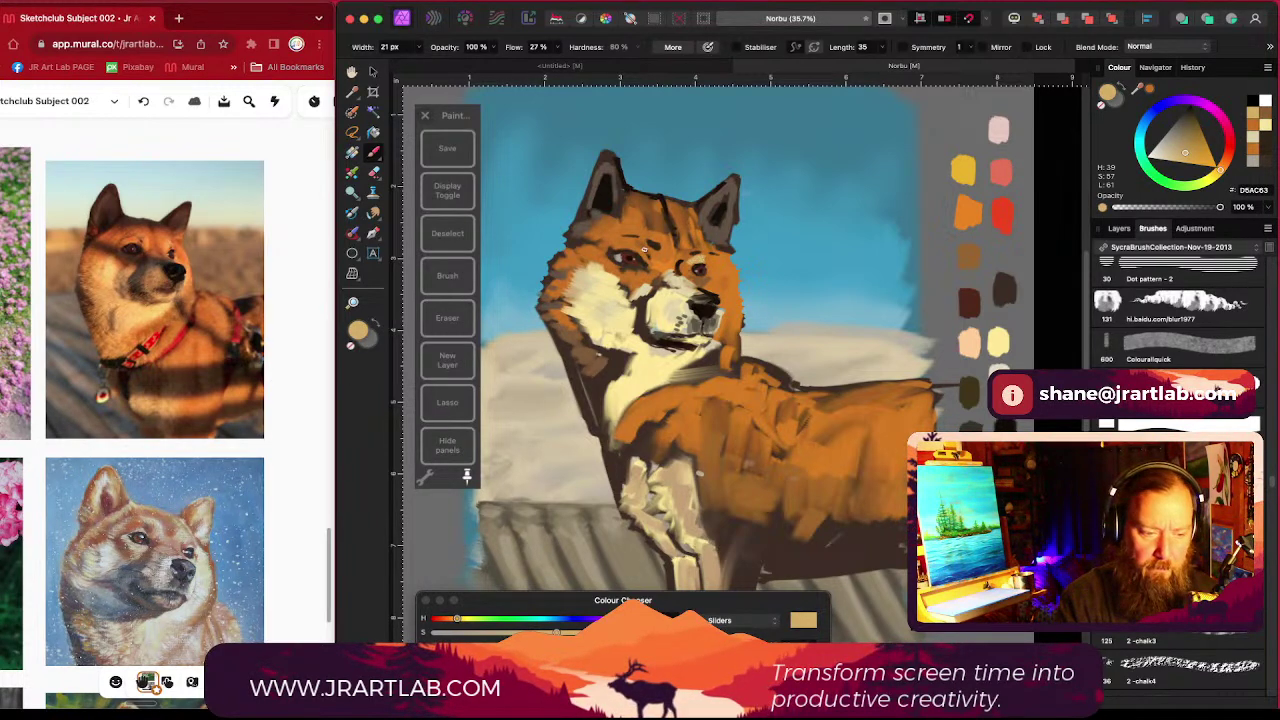
{"action": "left_click_drag", "start_coordinate": [644, 250], "coordinate": [637, 245]}
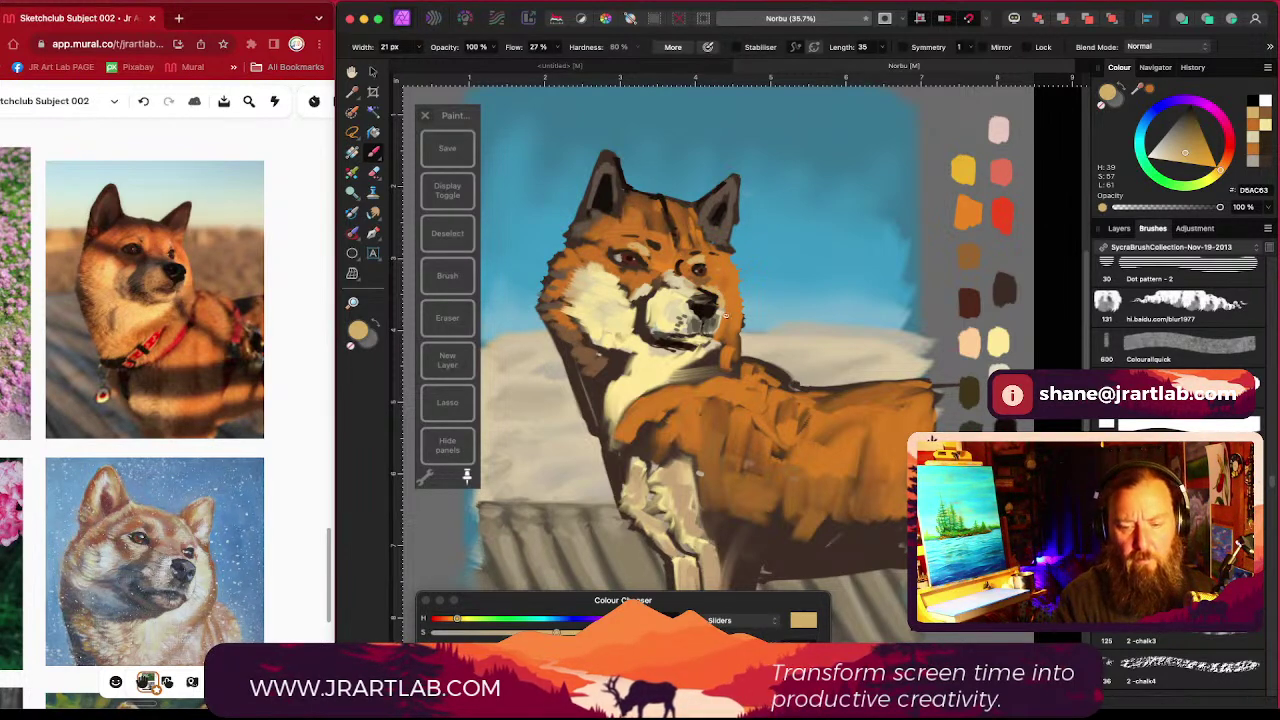
Step: Paint the outer edges of both cheeks with oranges sampled from the fur, enlarging the brush to 44.3 px
{"action": "left_click", "coordinate": [729, 278], "text": "alt"}
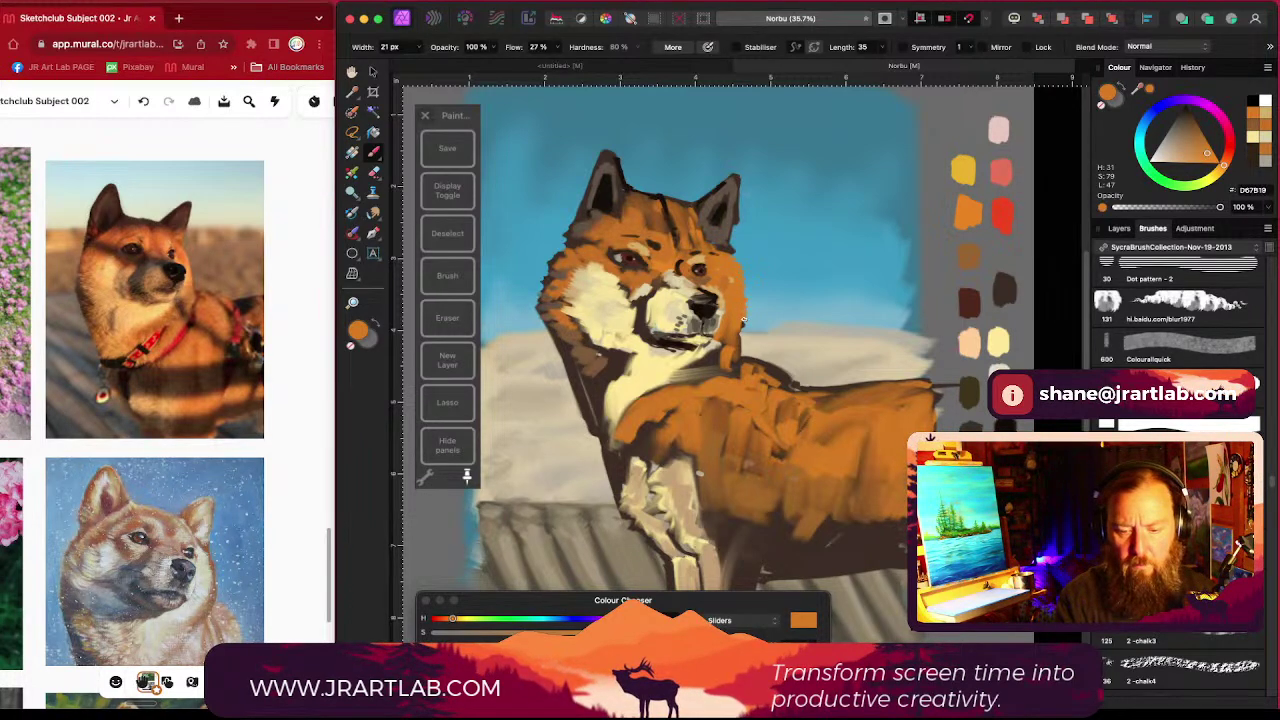
{"action": "left_click", "coordinate": [552, 287], "text": "alt"}
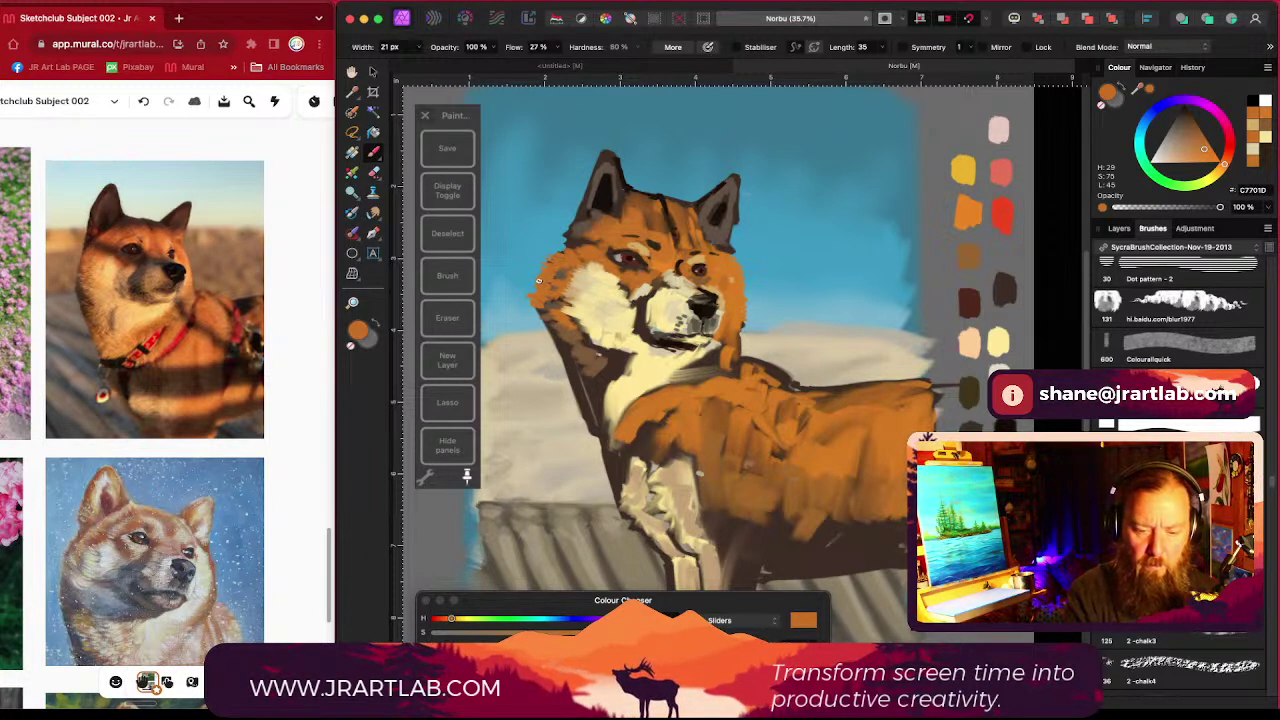
{"action": "mouse_move", "coordinate": [783, 262]}
{"action": "left_mouse_down"}
{"action": "mouse_move", "coordinate": [658, 333]}
{"action": "mouse_move", "coordinate": [597, 333]}
{"action": "left_mouse_up"}
{"action": "key", "text": "bracketleft"}
{"action": "key", "text": "bracketleft"}
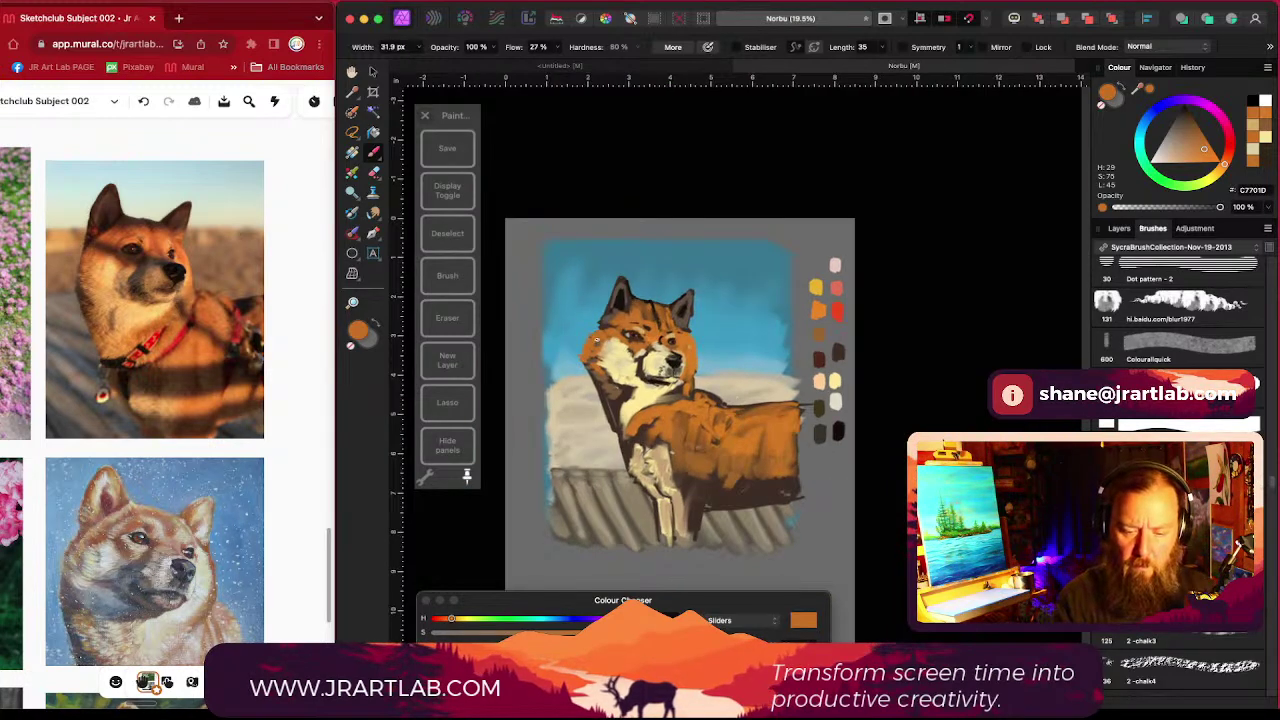
{"action": "key", "text": "bracketright"}
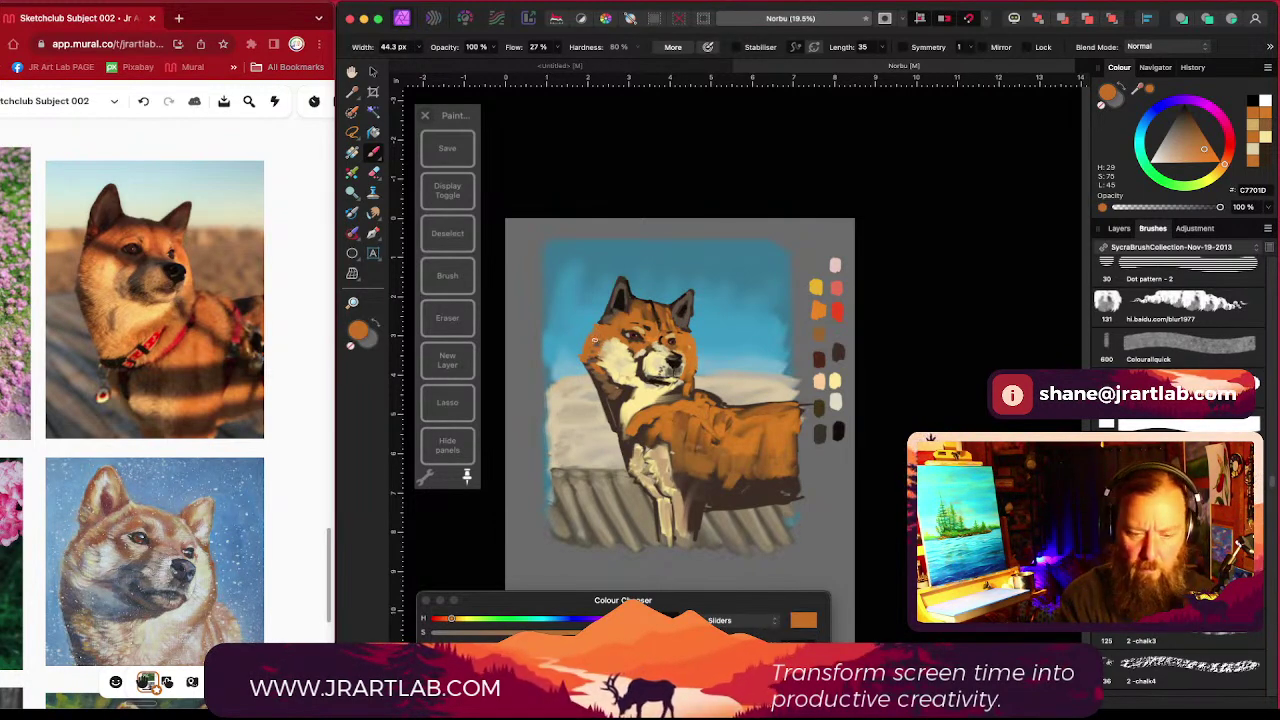
Step: Paint fur strokes on the dog's left cheek and neck edge in muted orange B47539 and brighter orange E3862E
{"action": "left_click", "coordinate": [1194, 140]}
{"action": "left_click", "coordinate": [1193, 145]}
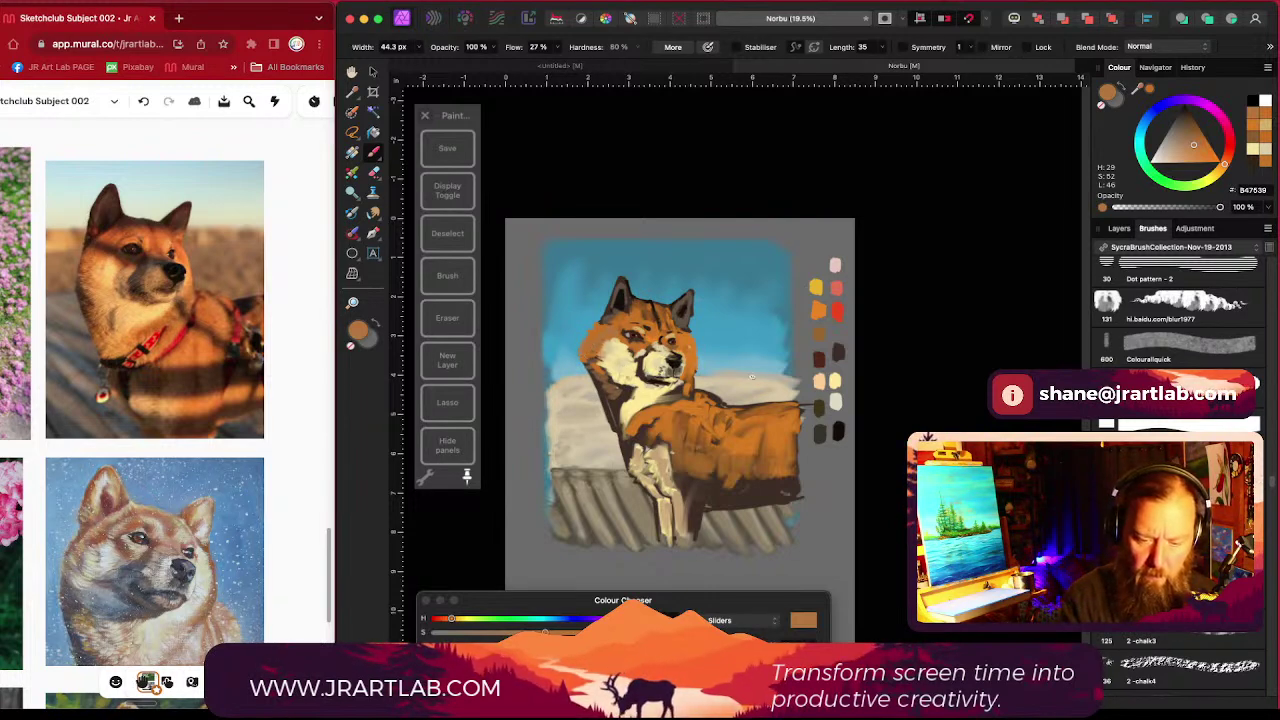
{"action": "left_click_drag", "start_coordinate": [1194, 145], "coordinate": [1203, 155]}
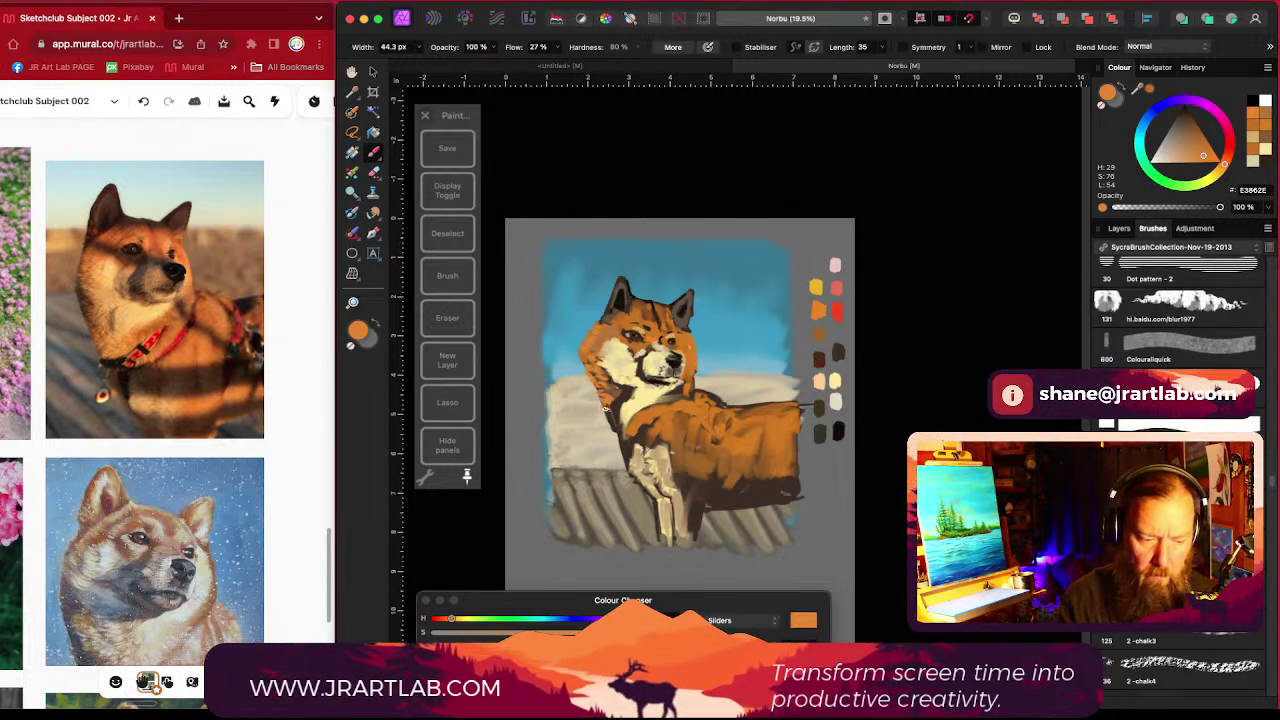
{"action": "left_click", "coordinate": [842, 313], "text": "alt"}
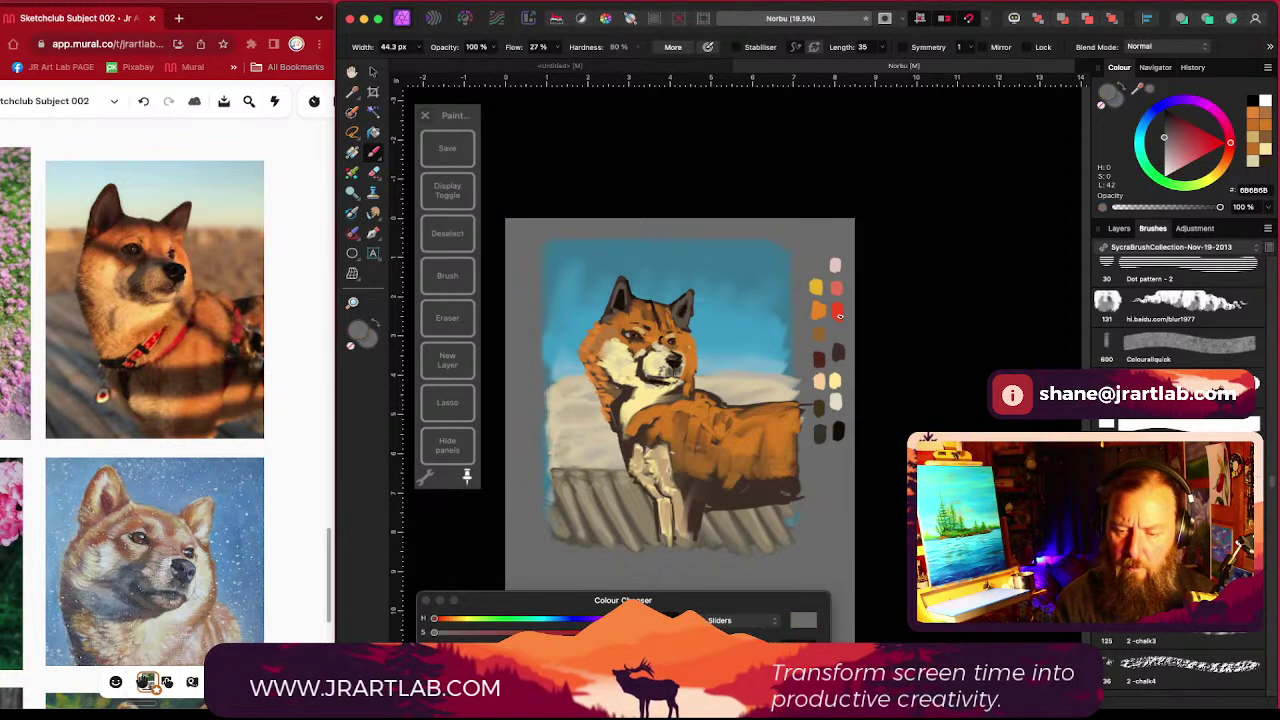
{"action": "key", "text": "bracketright"}
{"action": "key", "text": "bracketright"}
{"action": "key", "text": "bracketright"}
{"action": "key", "text": "bracketright"}
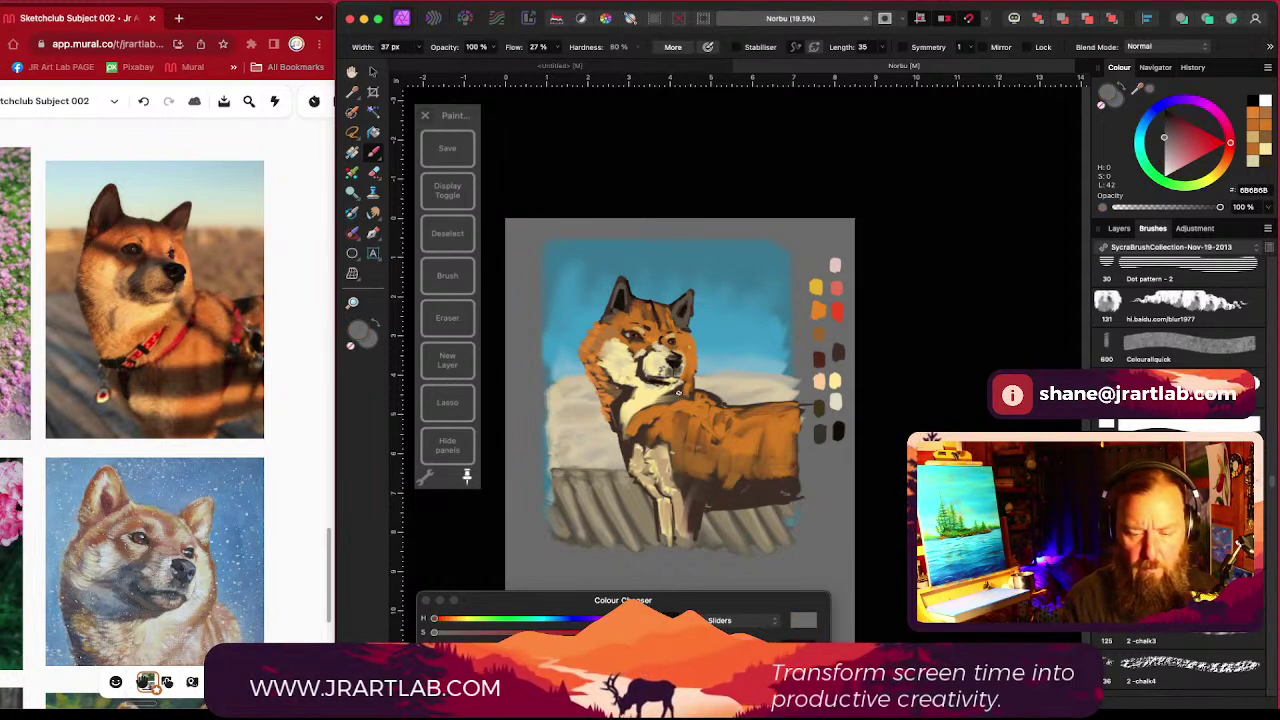
{"action": "left_click", "coordinate": [680, 391]}
{"action": "left_click_drag", "start_coordinate": [684, 391], "coordinate": [626, 414]}
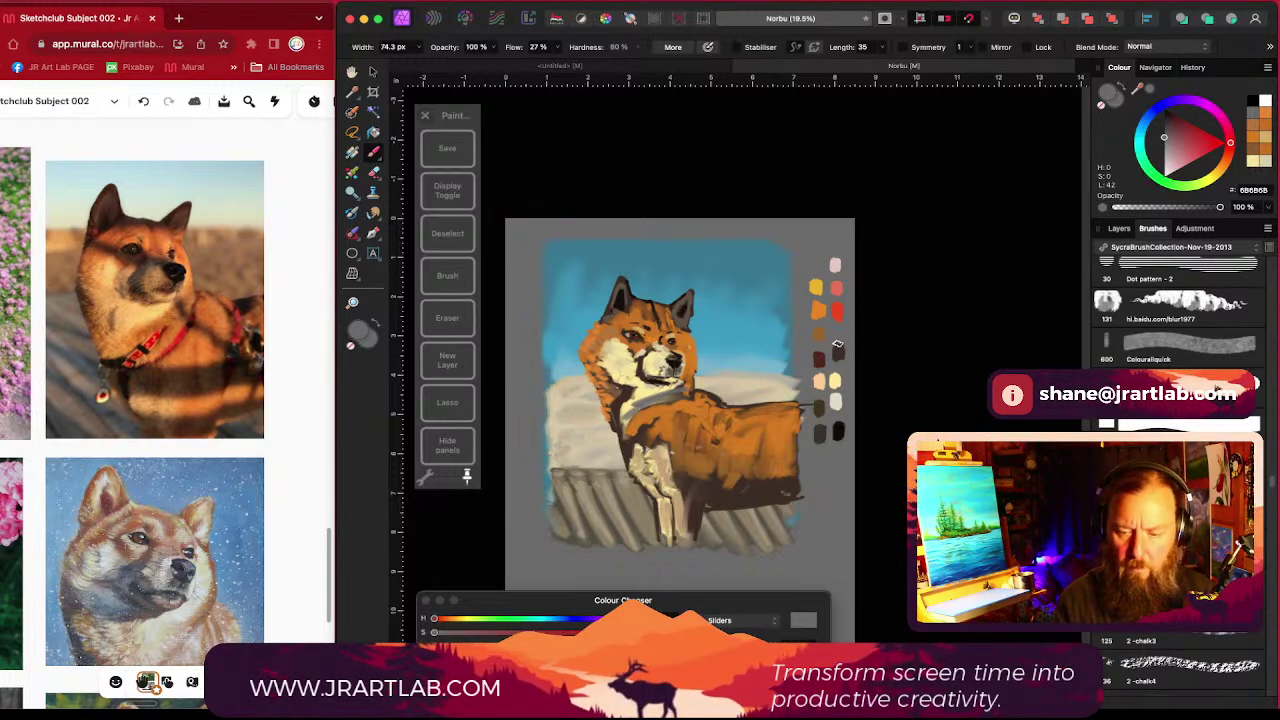
Step: Sample the palette red, shift it to EE2B1E, and paint a collar band across the dog's neck with a 23.8 px brush
{"action": "scroll", "coordinate": [839, 345], "scroll_direction": "up", "scroll_amount": 3}
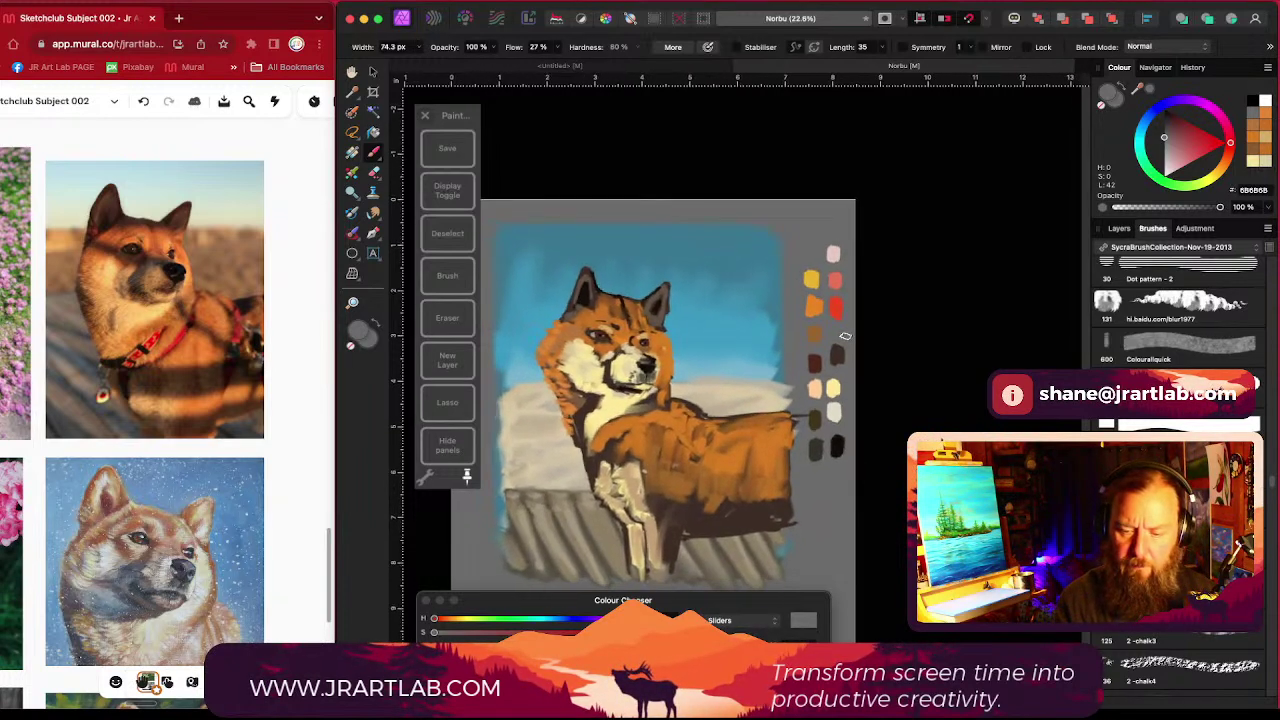
{"action": "left_click", "coordinate": [836, 305], "text": "alt"}
{"action": "left_click_drag", "start_coordinate": [790, 367], "coordinate": [867, 358]}
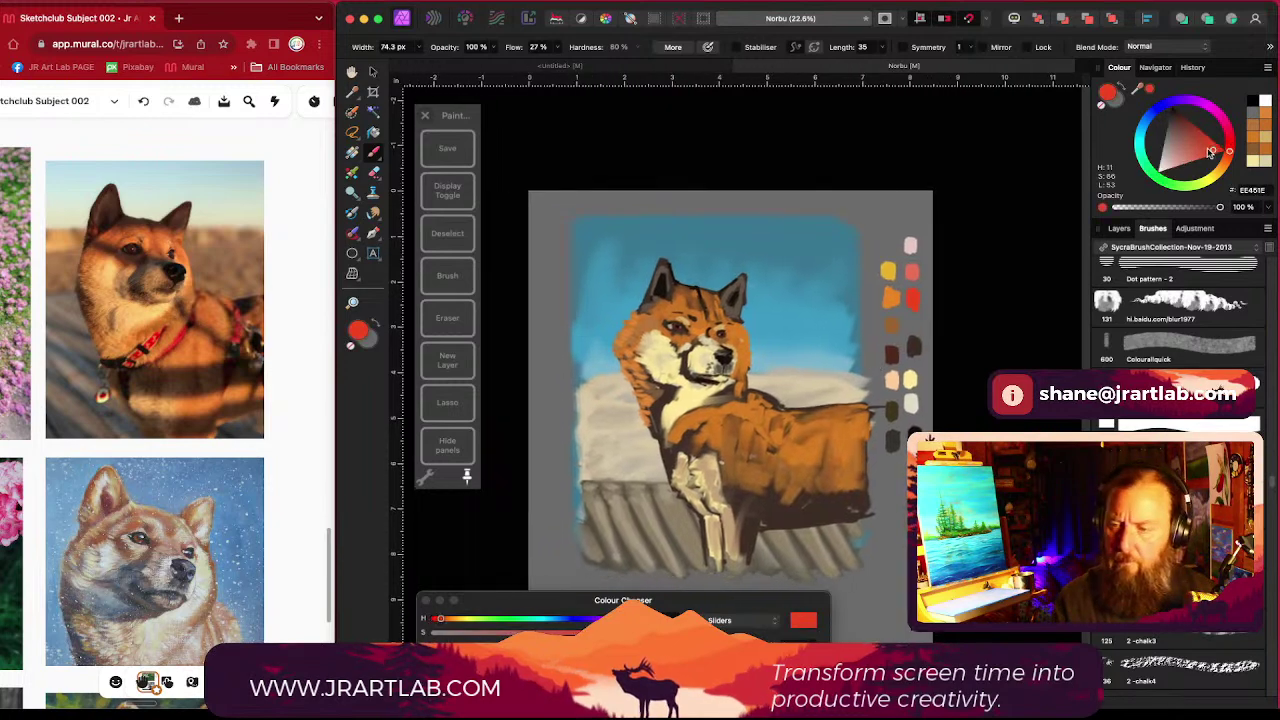
{"action": "left_click_drag", "start_coordinate": [1228, 150], "coordinate": [1230, 145]}
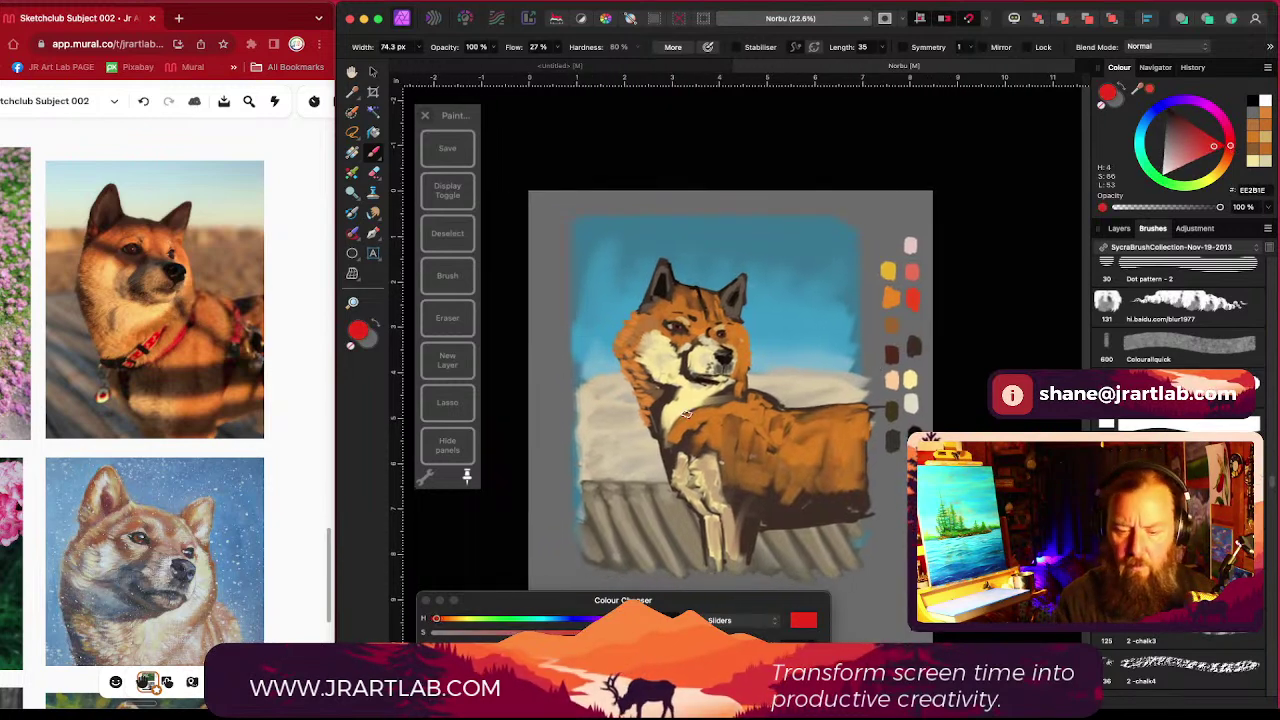
{"action": "mouse_move", "coordinate": [692, 405]}
{"action": "left_mouse_down"}
{"action": "mouse_move", "coordinate": [663, 415]}
{"action": "mouse_move", "coordinate": [703, 402]}
{"action": "left_mouse_up"}
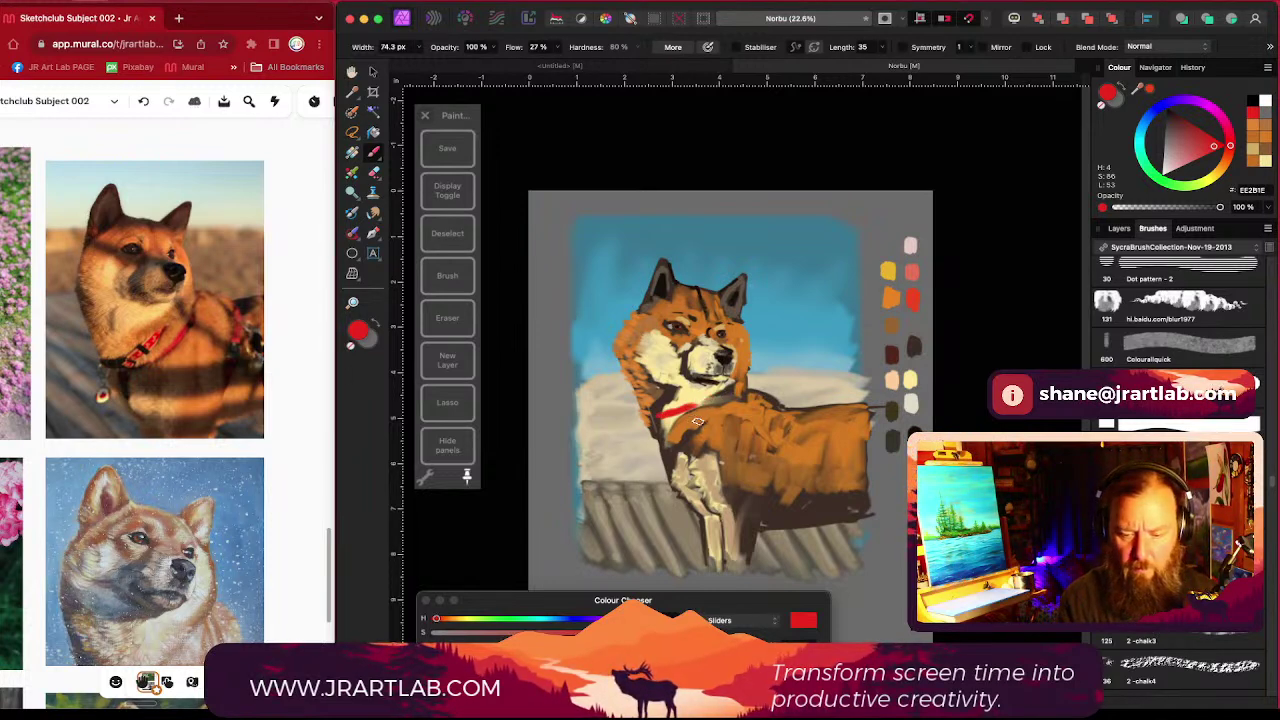
{"action": "key", "text": "super+z"}
{"action": "mouse_move", "coordinate": [676, 422]}
{"action": "left_mouse_down"}
{"action": "mouse_move", "coordinate": [663, 430]}
{"action": "mouse_move", "coordinate": [702, 406]}
{"action": "mouse_move", "coordinate": [672, 420]}
{"action": "left_mouse_up"}
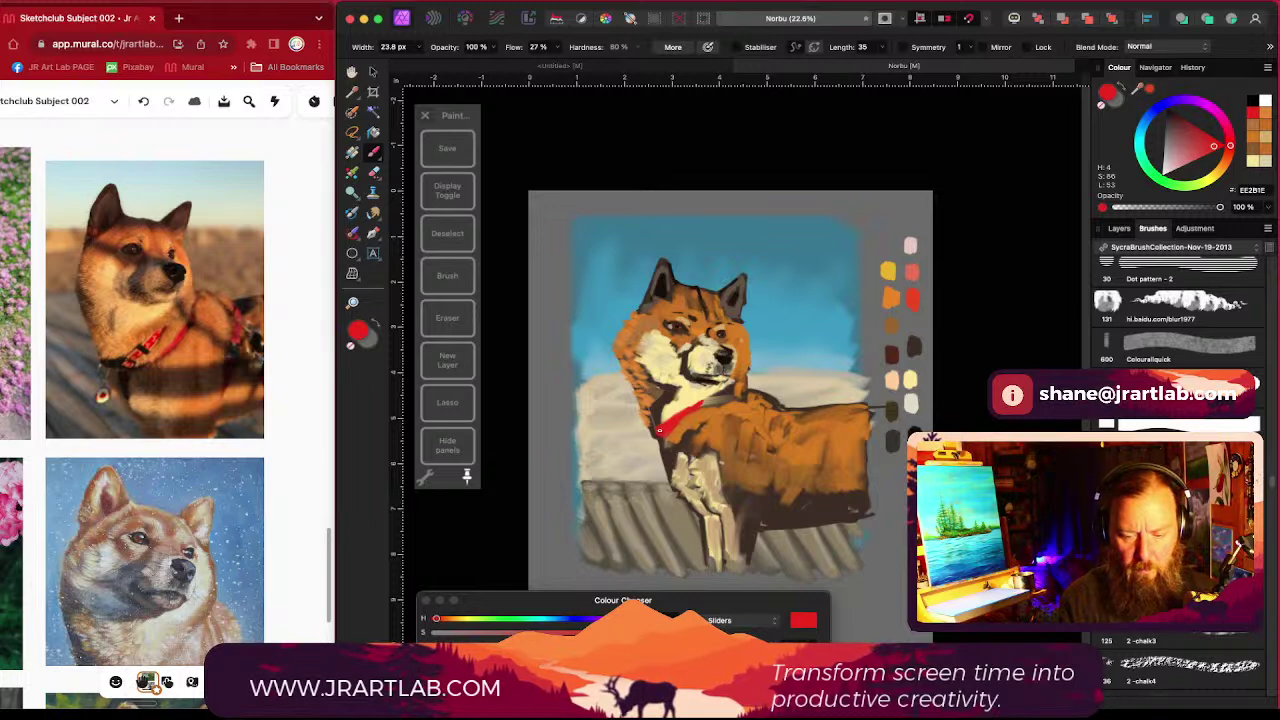
Step: Paint a near-black clasp at the collar's lower end and a hanging tag using light grey B7ADA9 and dark brown 56433C
{"action": "left_click", "coordinate": [914, 432], "text": "alt"}
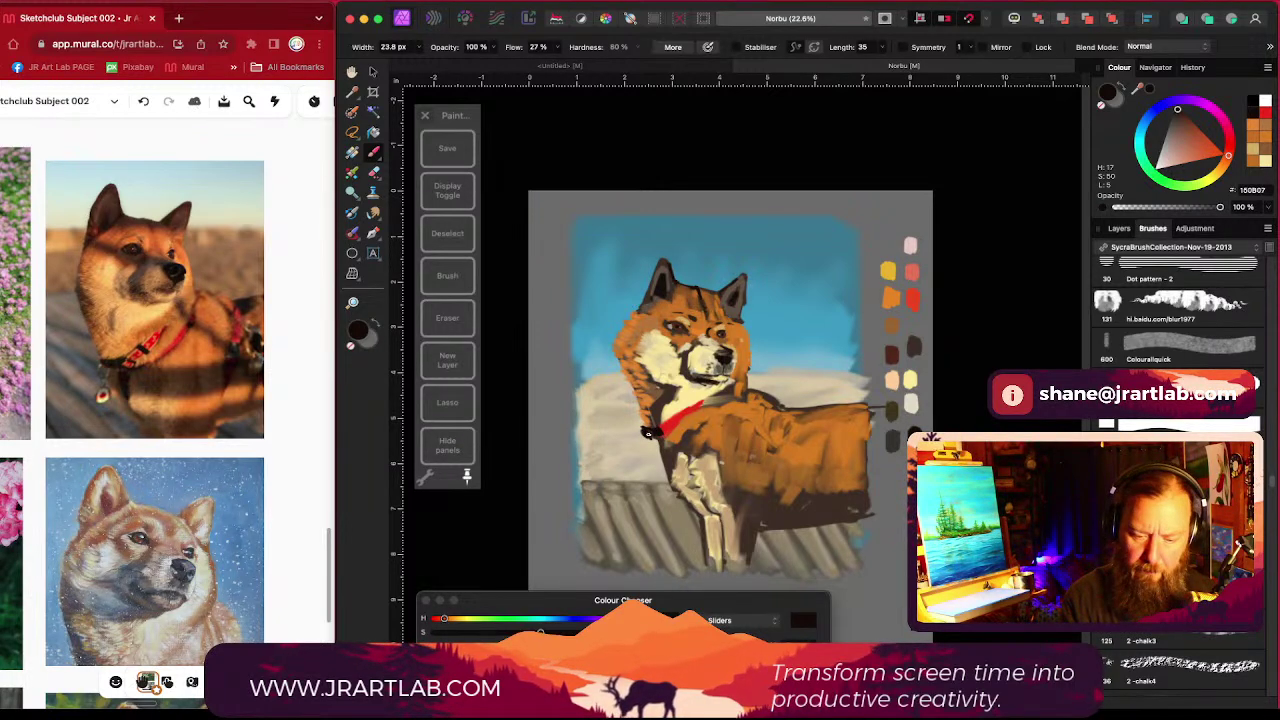
{"action": "left_click_drag", "start_coordinate": [1176, 150], "coordinate": [1164, 150]}
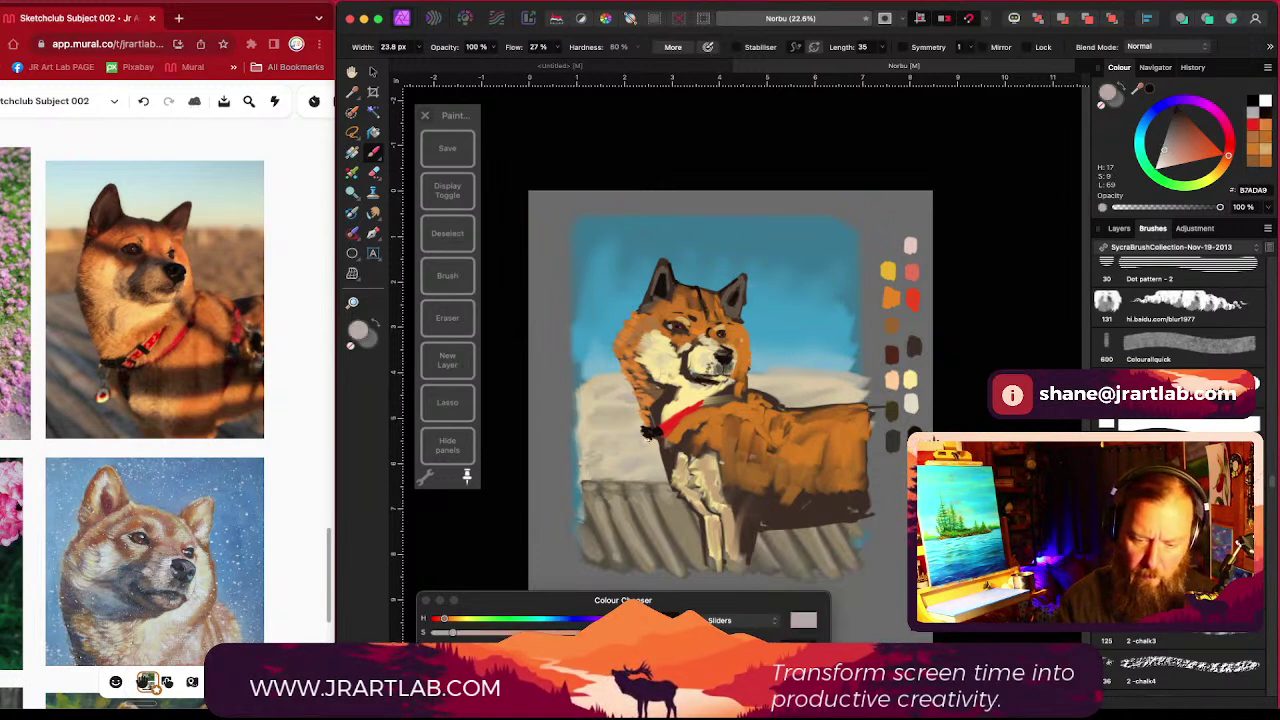
{"action": "left_click", "coordinate": [1175, 127]}
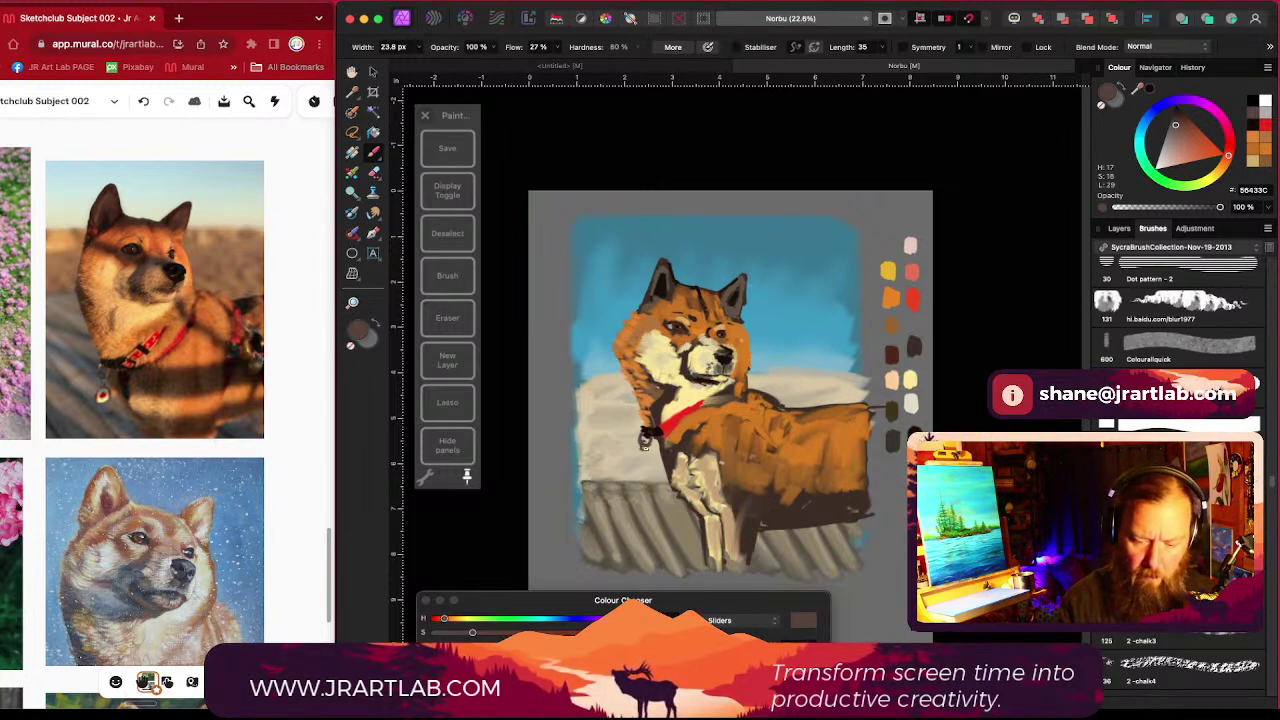
Step: Draw a round dark brown tag below the collar clasp, fill it with collar red EE2B1E, and paint a white FFFFFF centre
{"action": "left_click_drag", "start_coordinate": [643, 456], "coordinate": [640, 466]}
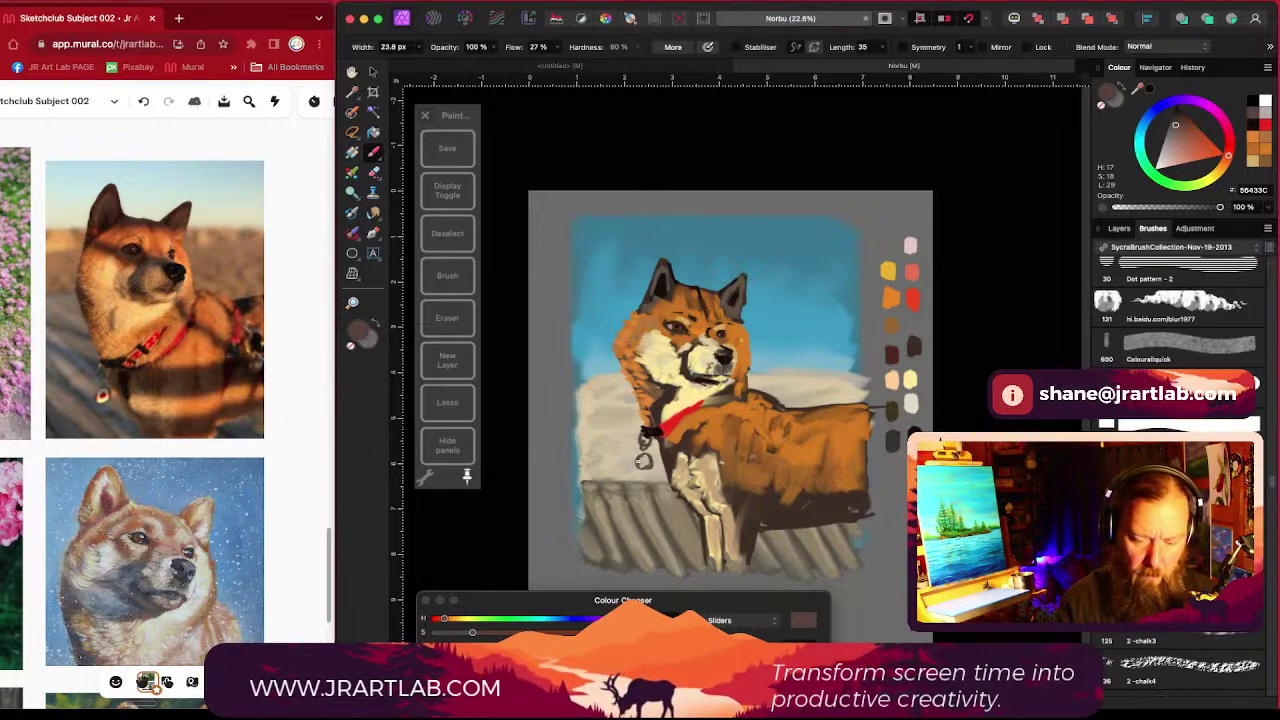
{"action": "left_click", "coordinate": [677, 424], "text": "alt"}
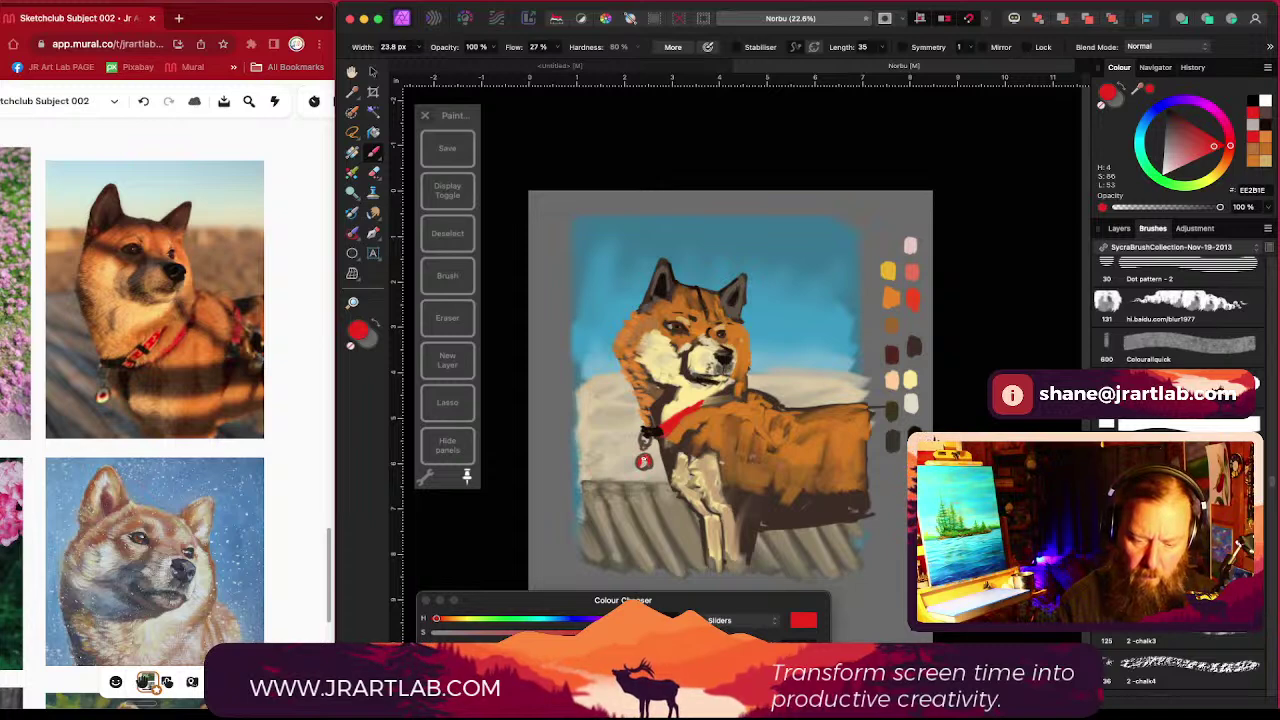
{"action": "left_click_drag", "start_coordinate": [1178, 160], "coordinate": [1160, 176]}
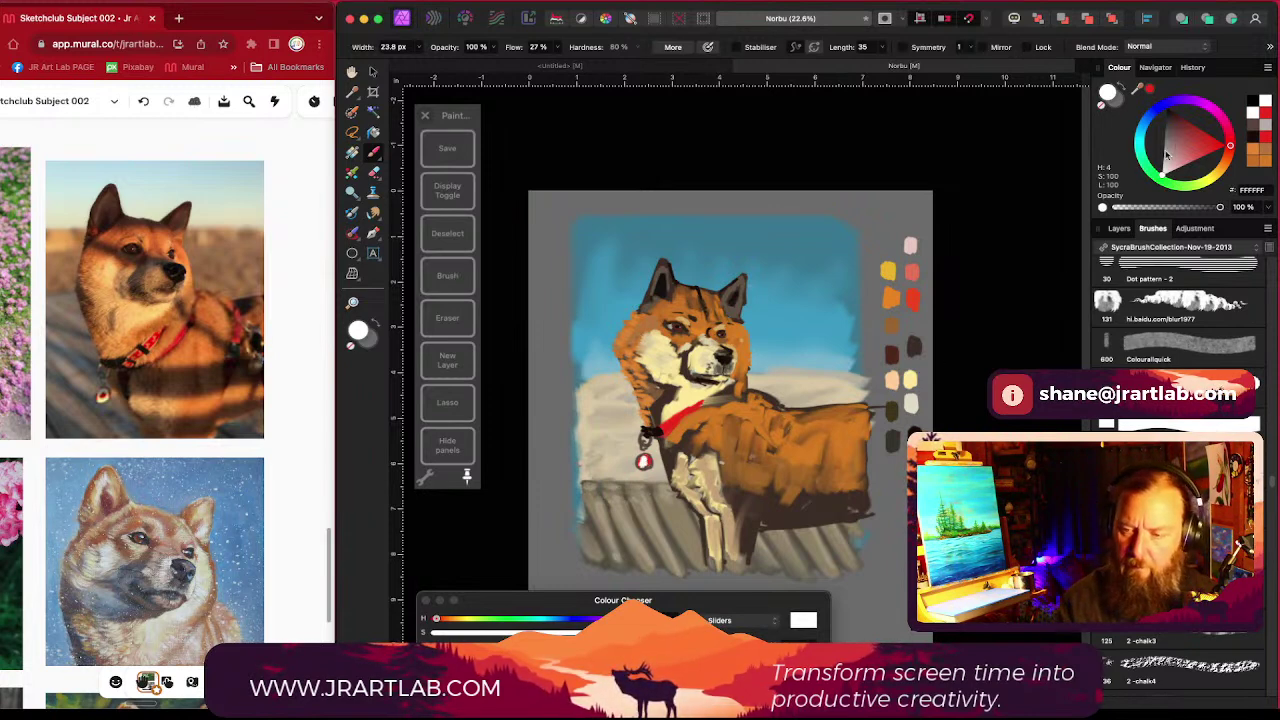
Step: Reshape the tag's red sides and white centre using reds D74036 and F04338 and off-white FAF9F6
{"action": "left_click_drag", "start_coordinate": [1175, 154], "coordinate": [1203, 146]}
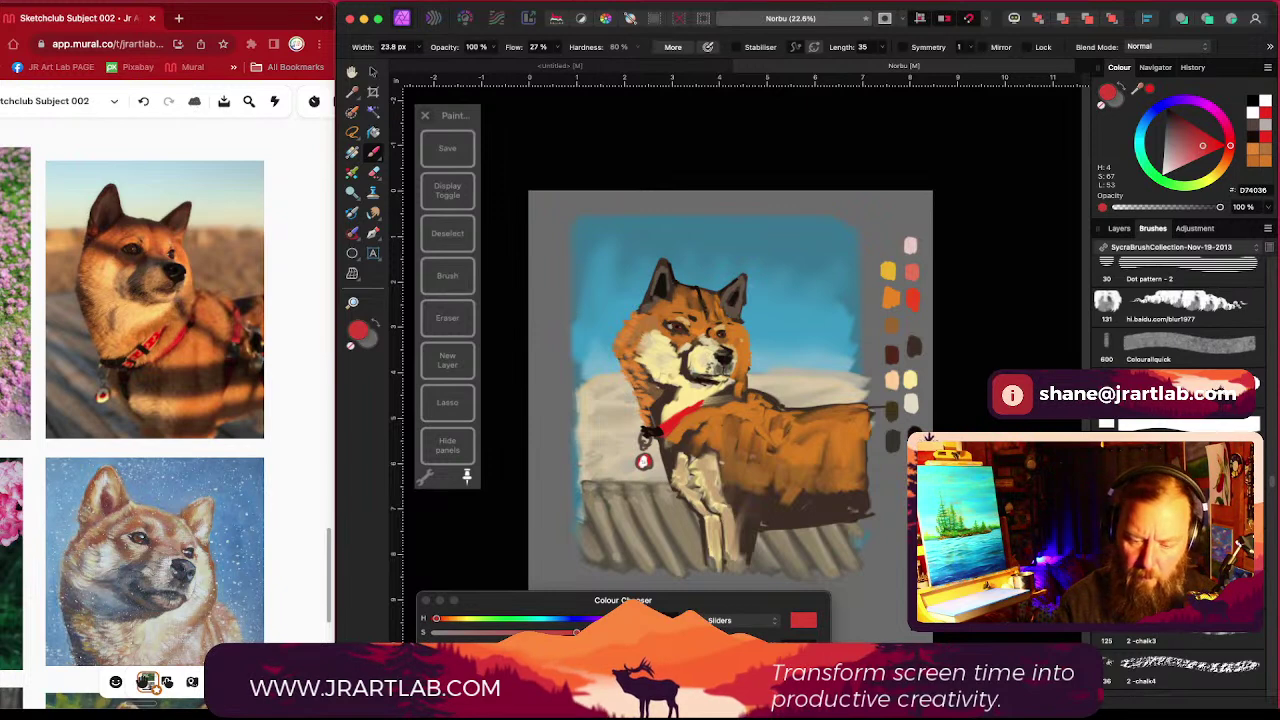
{"action": "scroll", "coordinate": [686, 481], "scroll_direction": "up", "scroll_amount": 3}
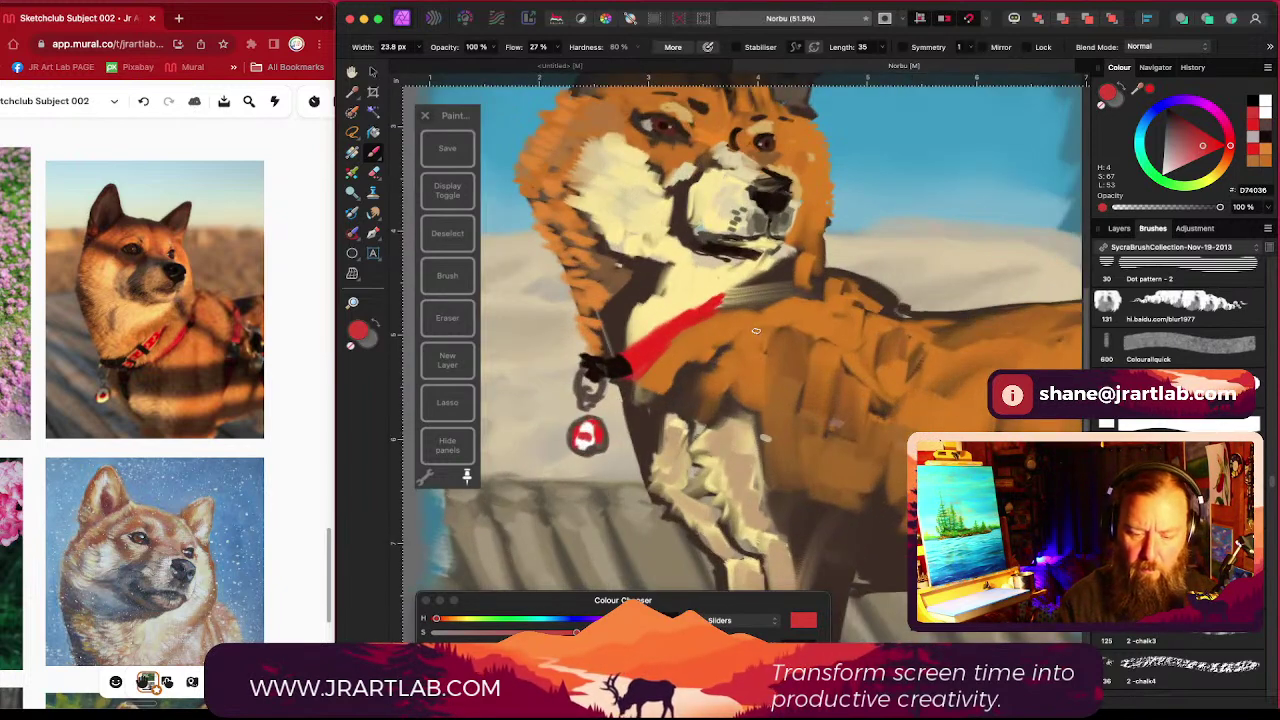
{"action": "left_click", "coordinate": [580, 430], "text": "alt"}
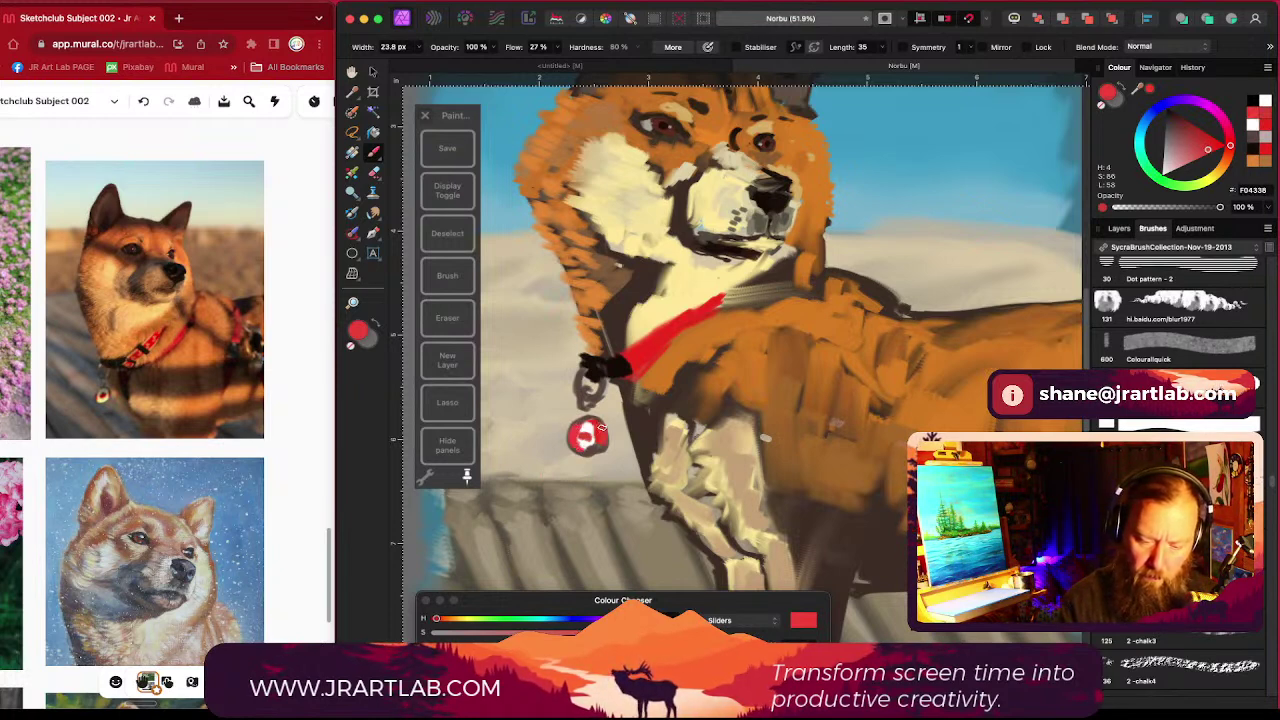
{"action": "left_click", "coordinate": [589, 437], "text": "alt"}
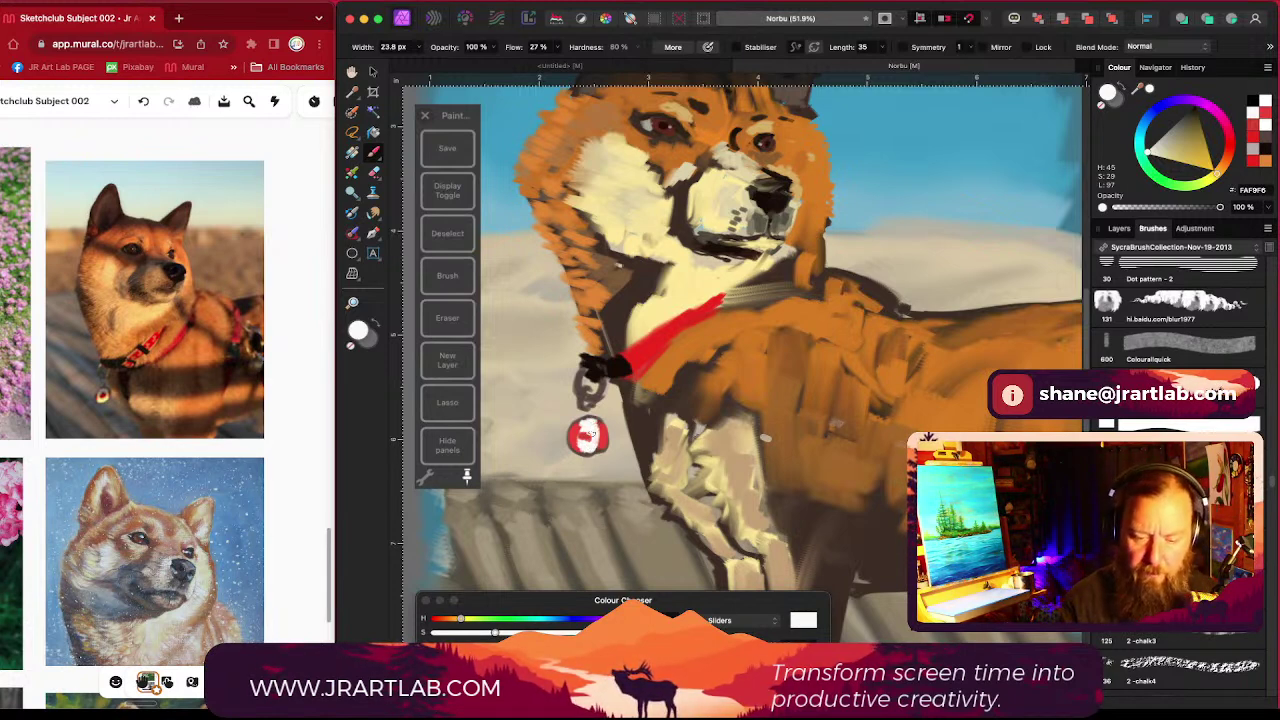
{"action": "left_click_drag", "start_coordinate": [587, 437], "coordinate": [584, 436]}
Step: Refine the tag's off-white centre and paint a small cross-like emblem on it in red D74138, reducing the brush to 12.4 px
{"action": "left_click", "coordinate": [587, 436]}
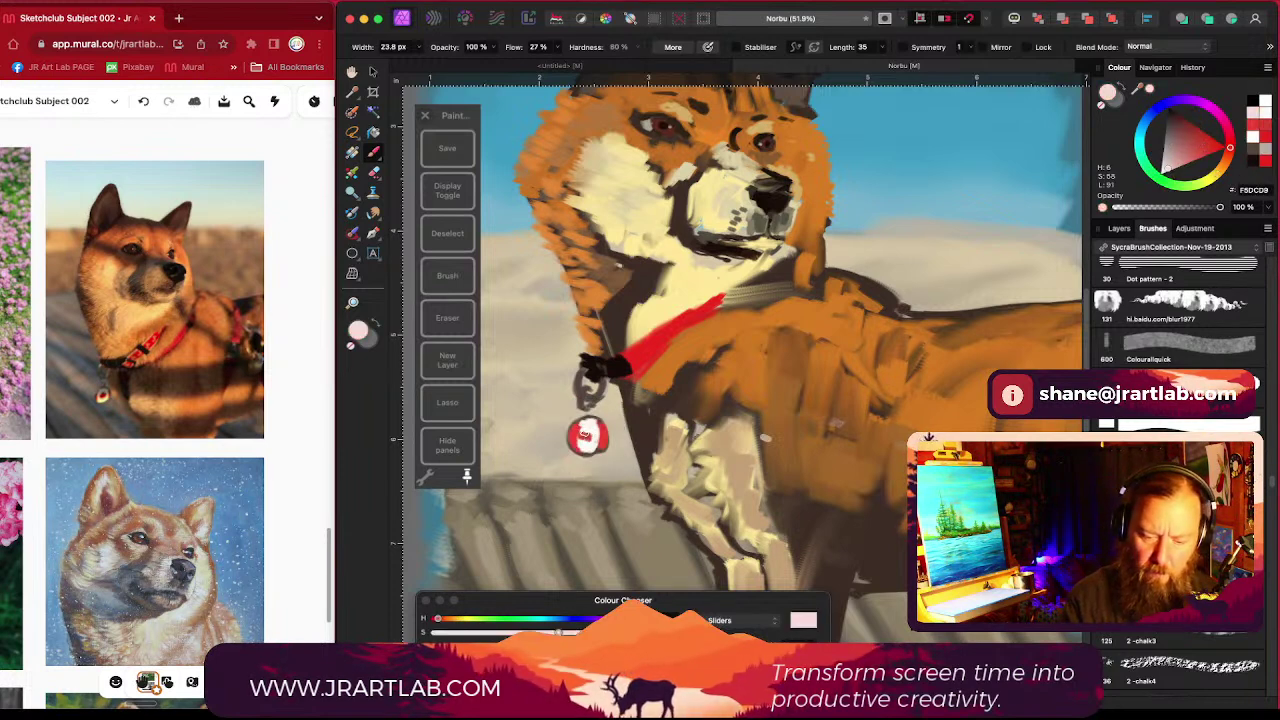
{"action": "left_click", "coordinate": [587, 436]}
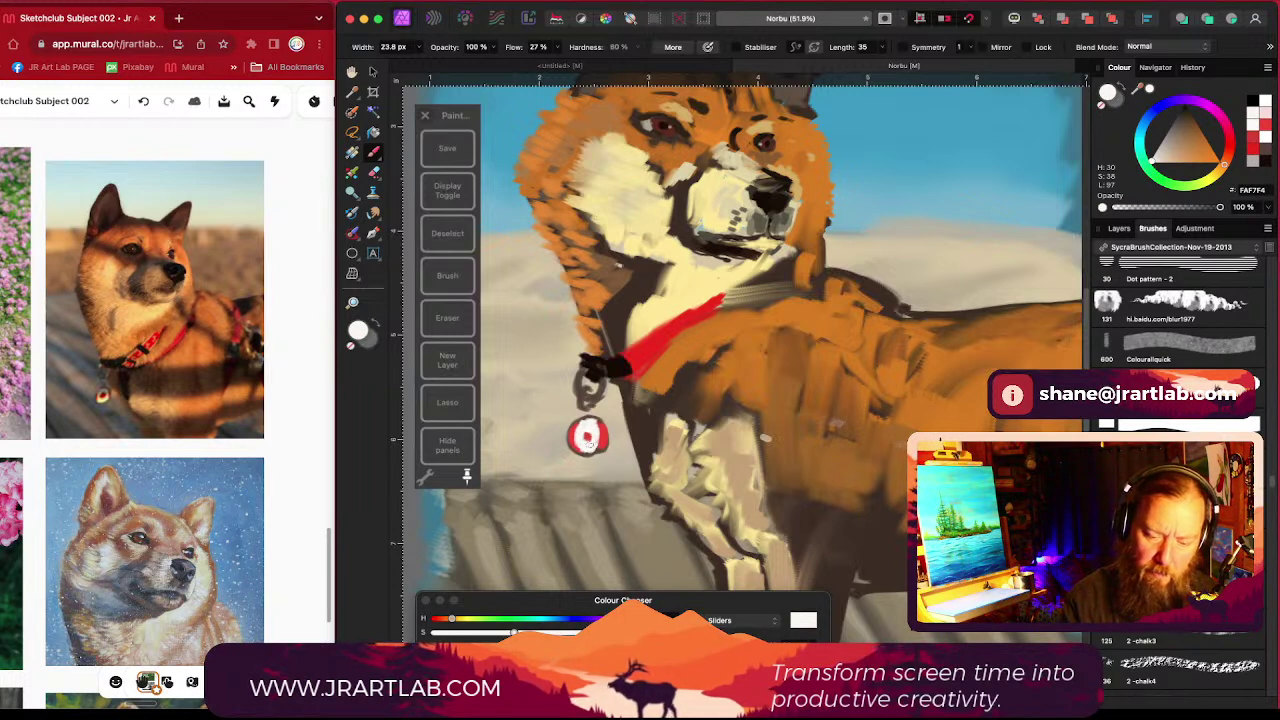
{"action": "left_click", "coordinate": [587, 436]}
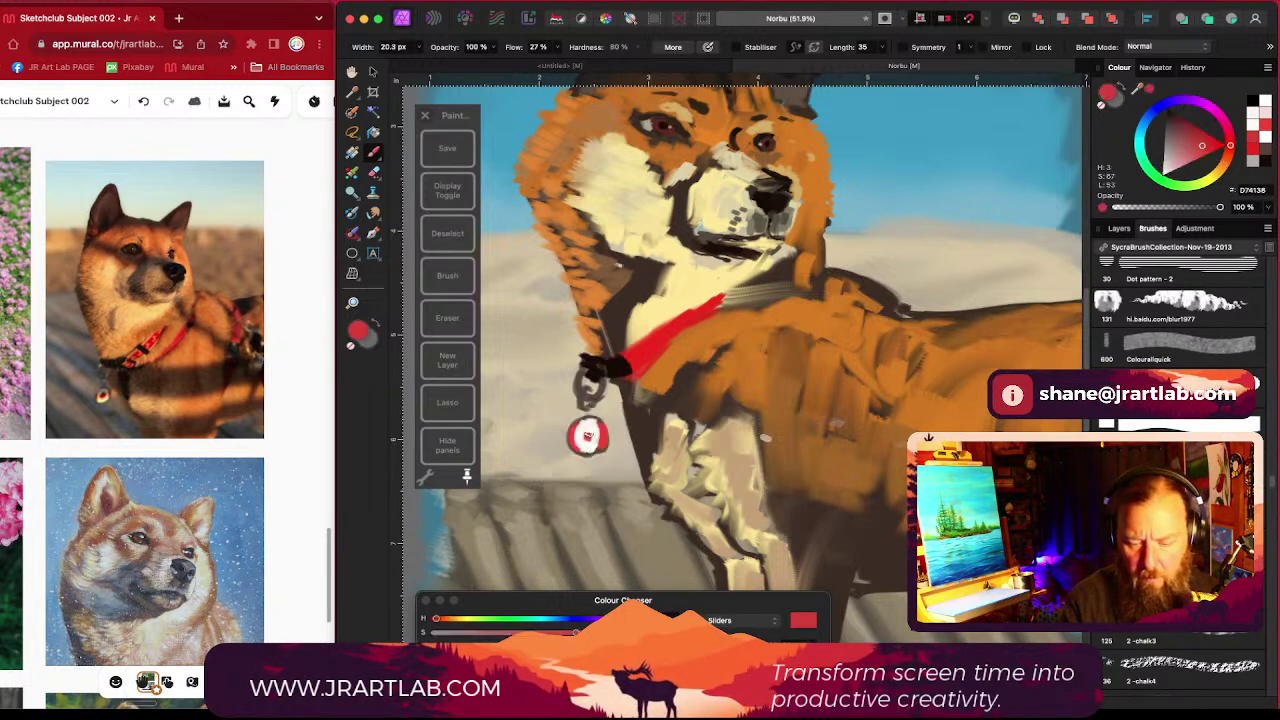
{"action": "key", "text": "bracketleft"}
{"action": "key", "text": "bracketleft"}
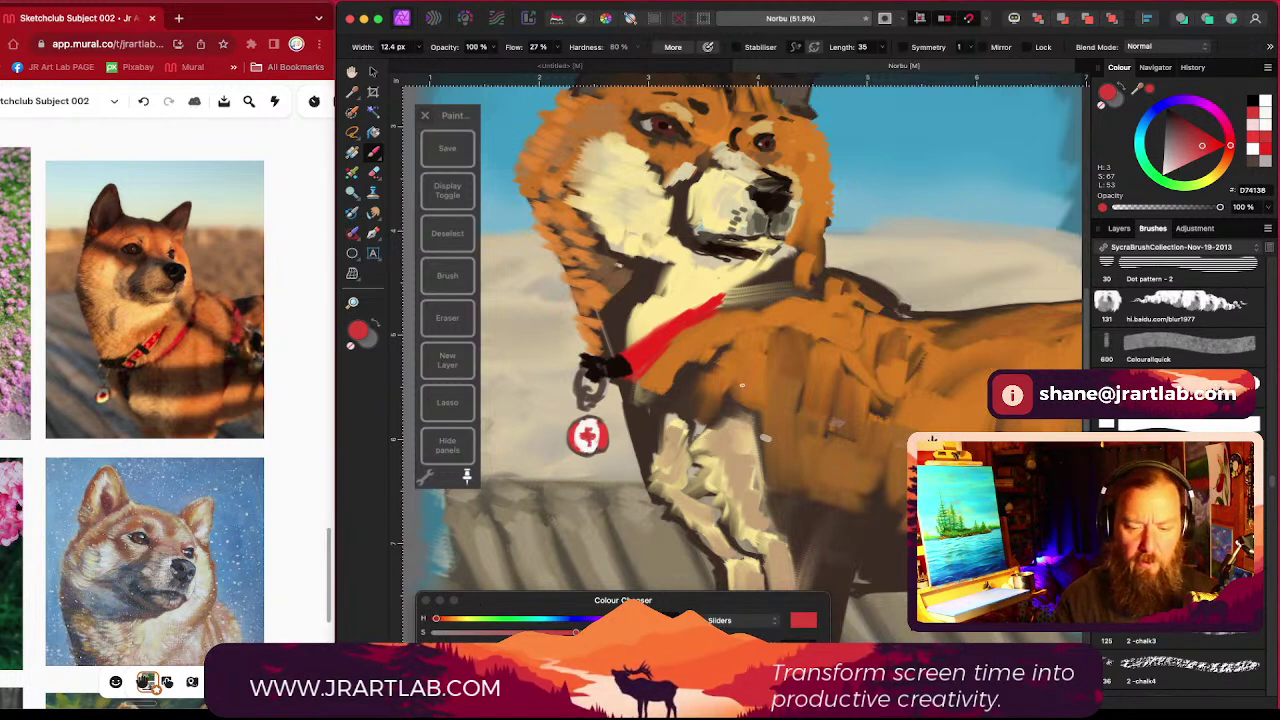
Step: Sample the palette's salmon red E57257 and paint highlight strokes along the red collar band
{"action": "scroll", "coordinate": [742, 384], "scroll_direction": "down", "scroll_amount": 3}
{"action": "scroll", "coordinate": [742, 384], "scroll_direction": "down", "scroll_amount": 4}
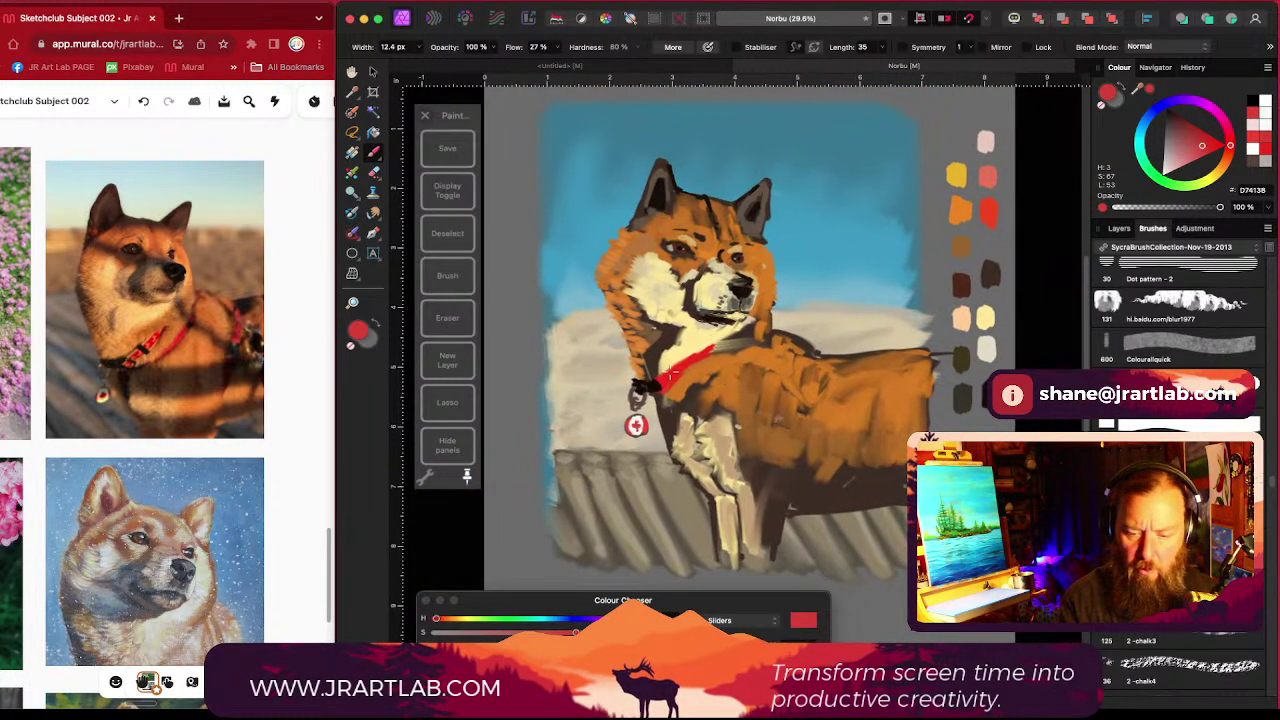
{"action": "left_click_drag", "start_coordinate": [676, 378], "coordinate": [690, 400]}
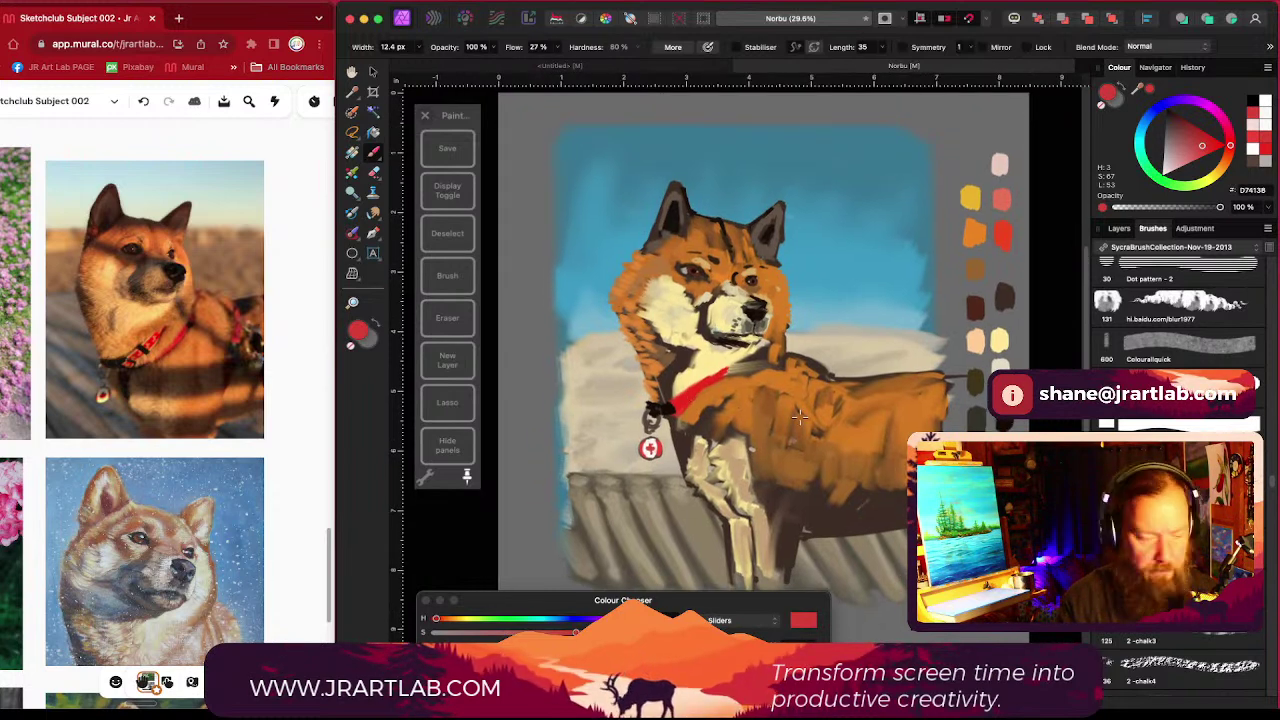
{"action": "left_click", "coordinate": [1002, 199], "text": "alt"}
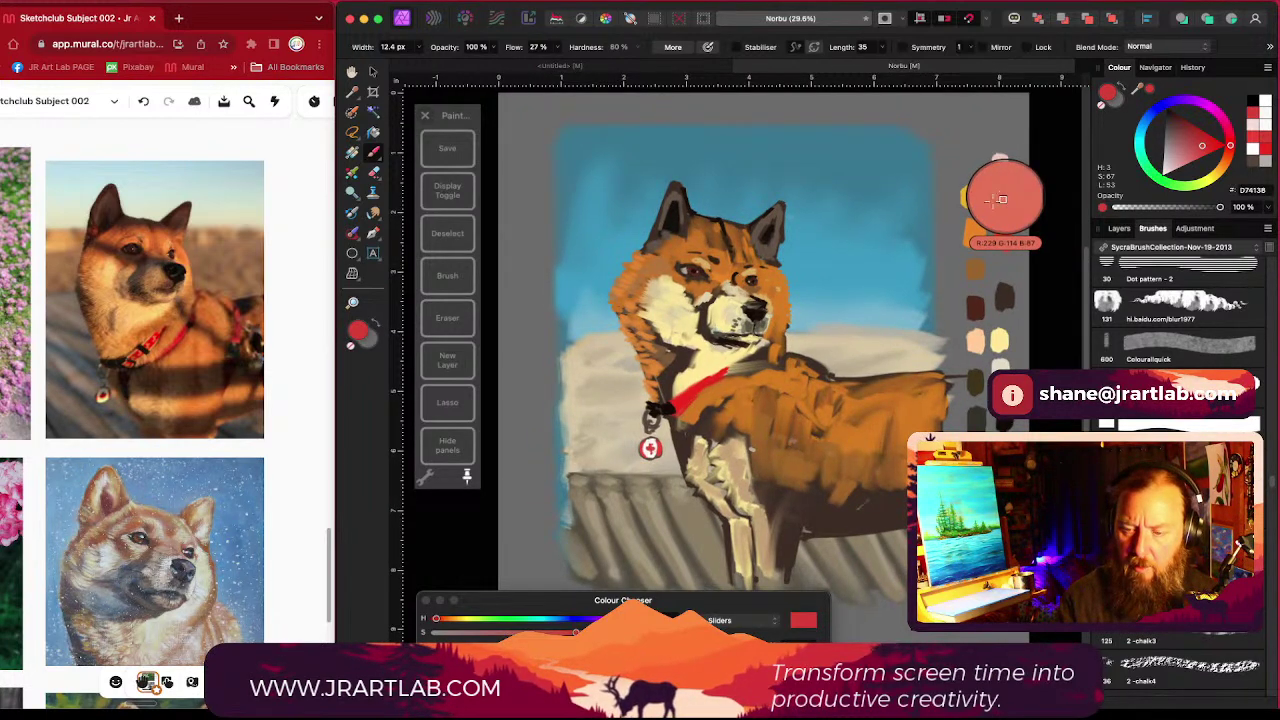
{"action": "mouse_move", "coordinate": [688, 393]}
{"action": "left_mouse_down"}
{"action": "mouse_move", "coordinate": [682, 409]}
{"action": "mouse_move", "coordinate": [722, 376]}
{"action": "left_mouse_up"}
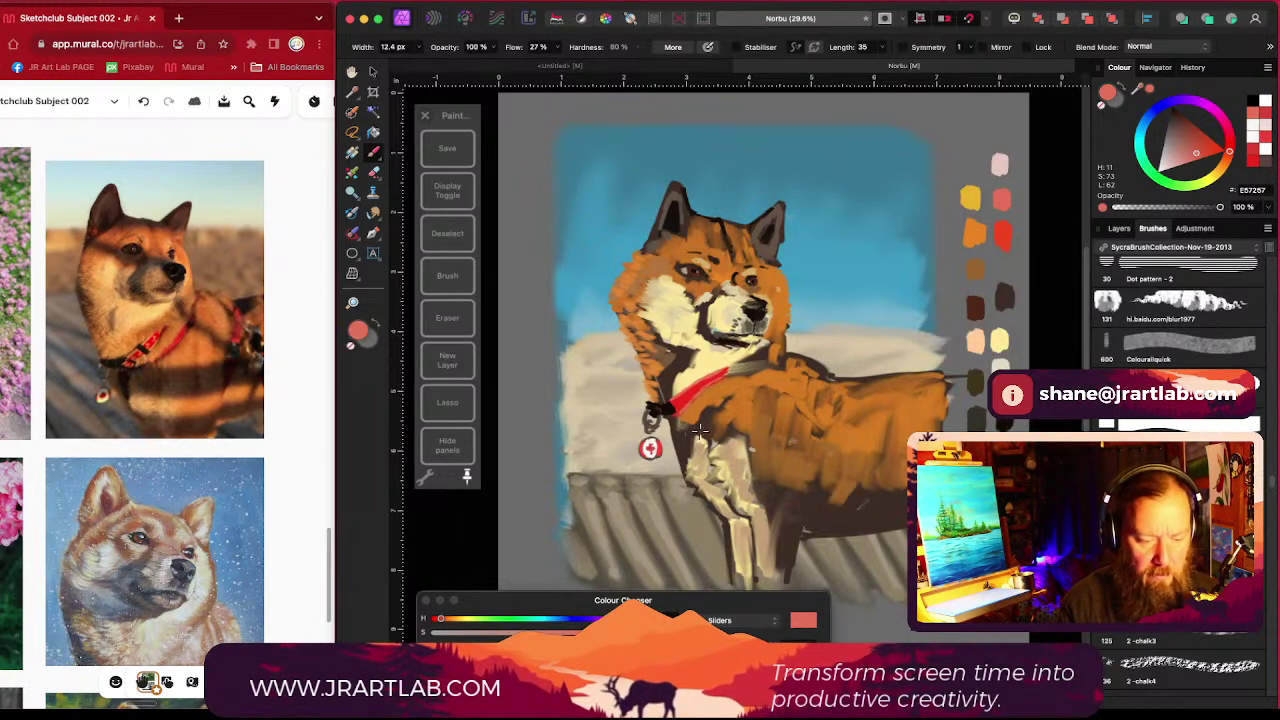
{"action": "mouse_move", "coordinate": [686, 397]}
{"action": "left_mouse_down"}
{"action": "mouse_move", "coordinate": [668, 405]}
{"action": "mouse_move", "coordinate": [709, 380]}
{"action": "left_mouse_up"}
Step: Sample near-black 150B07 from the clasp and paint a small dark buckle across the upper part of the collar band
{"action": "left_click", "coordinate": [664, 405], "text": "alt"}
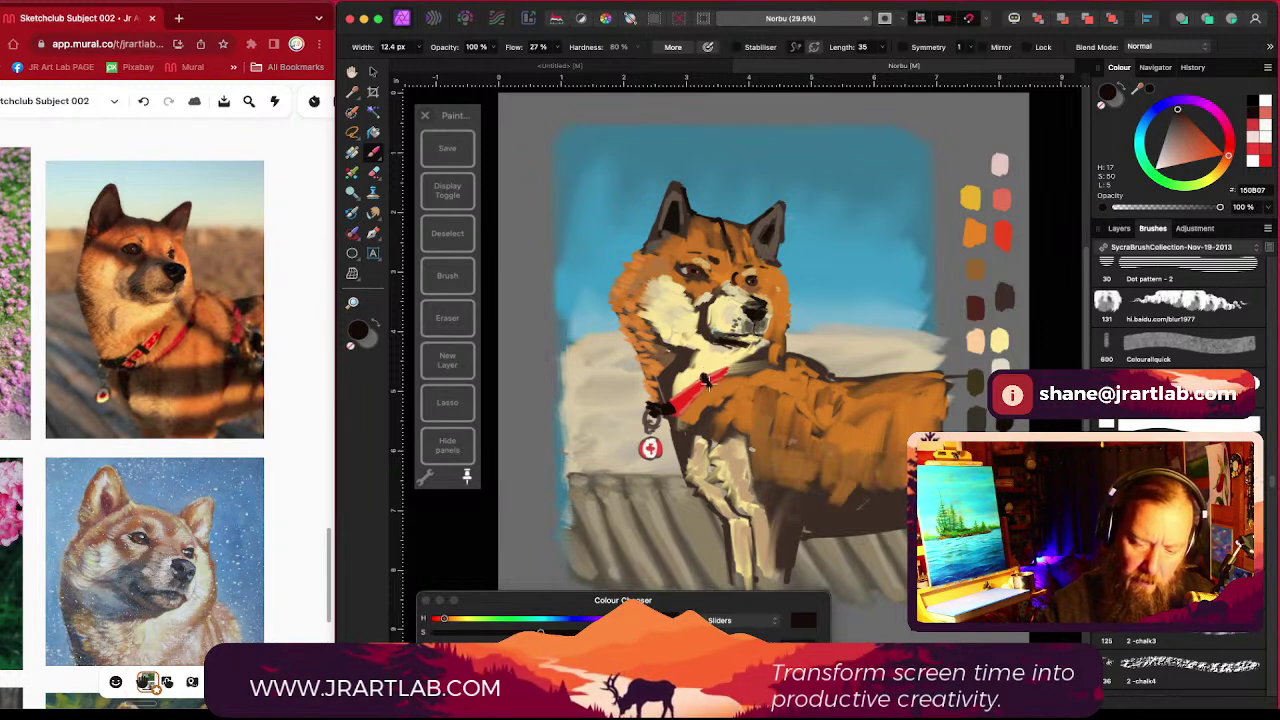
{"action": "left_click_drag", "start_coordinate": [821, 398], "coordinate": [727, 405]}
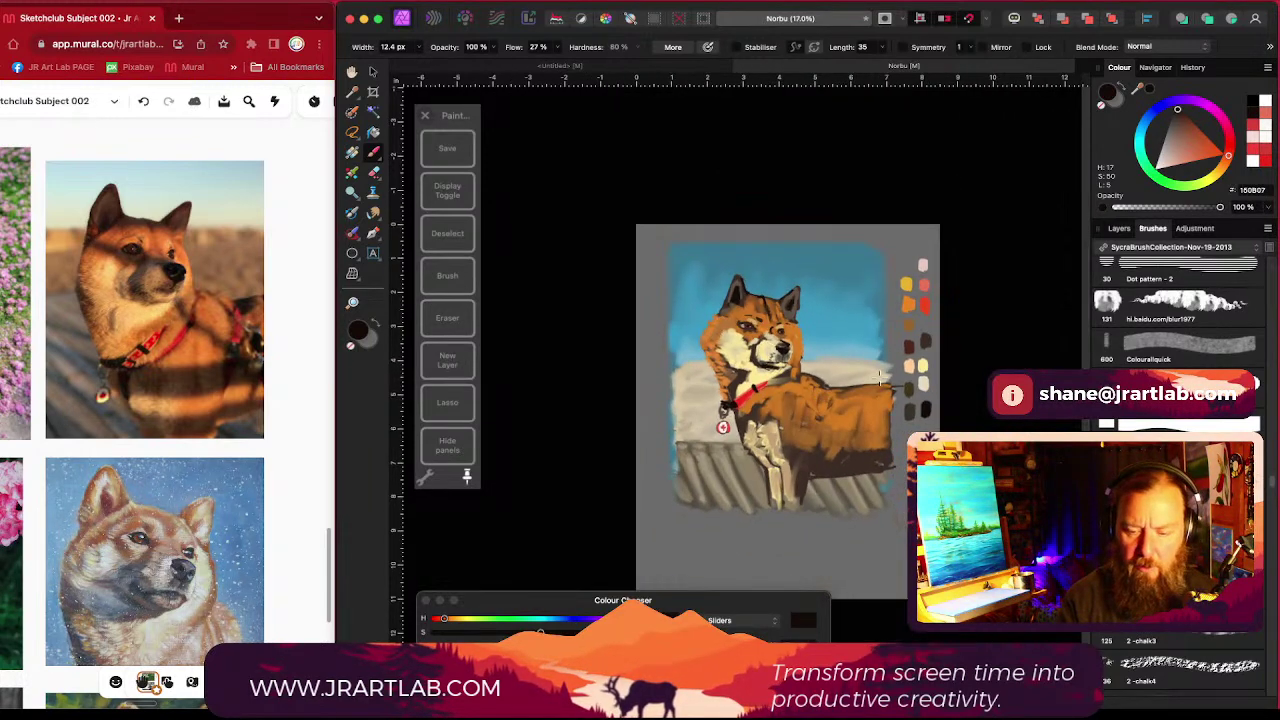
{"action": "scroll", "coordinate": [726, 404], "scroll_direction": "right", "scroll_amount": 5}
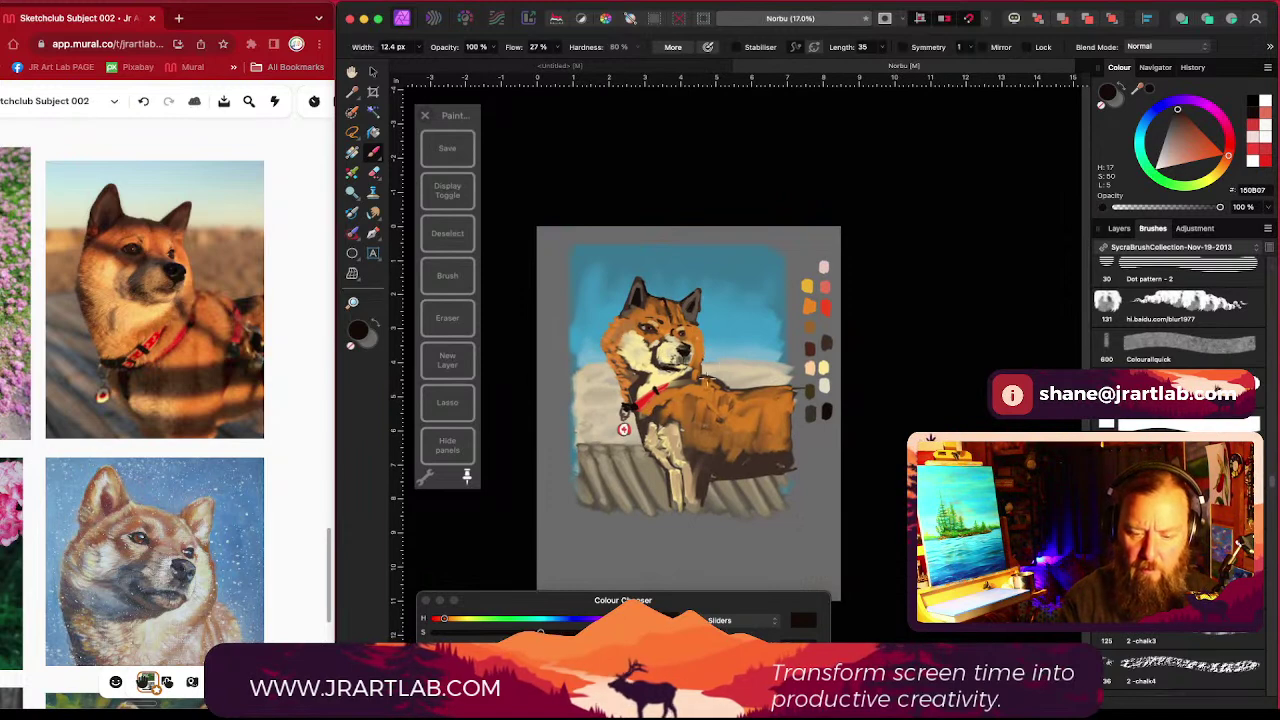
Step: Sample orange D67A18 from the cheek, enlarge the brush to 57.9 px, and paint the neck beside the collar
{"action": "scroll", "coordinate": [699, 406], "scroll_direction": "up", "scroll_amount": 4}
{"action": "left_click", "coordinate": [696, 312], "text": "alt"}
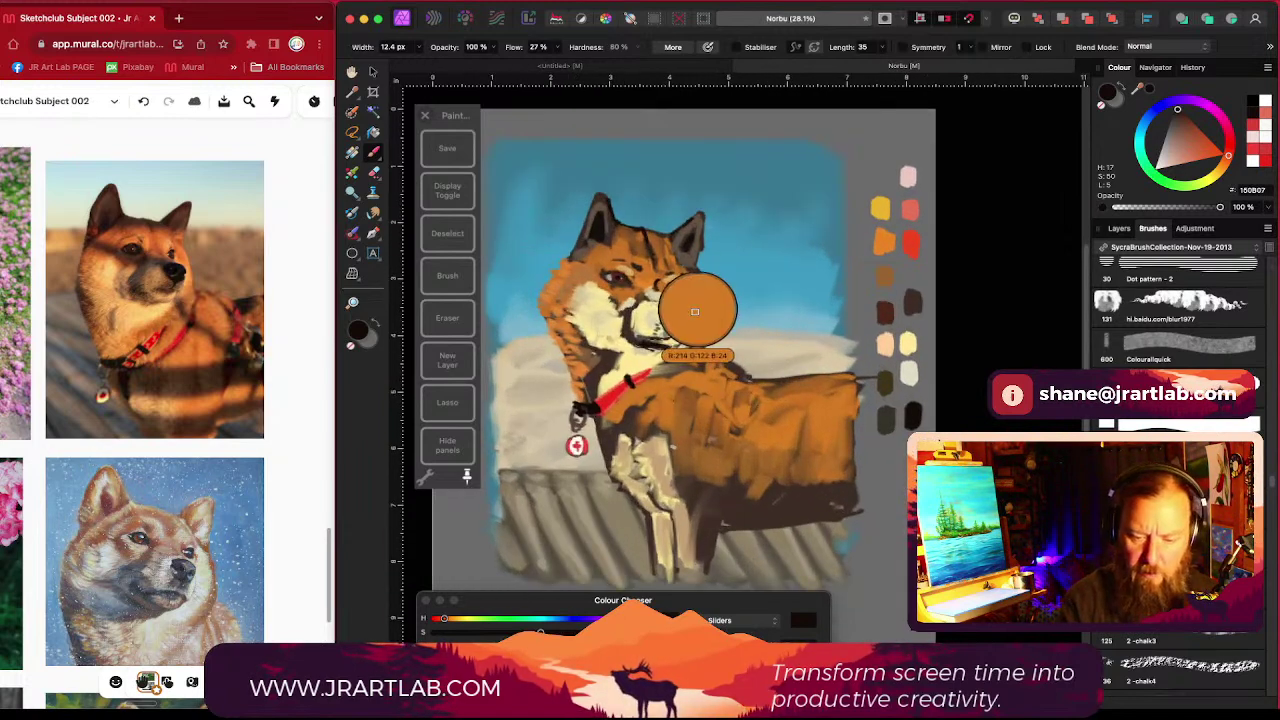
{"action": "left_click", "coordinate": [681, 363]}
{"action": "key", "text": "bracketright"}
{"action": "key", "text": "bracketright"}
{"action": "key", "text": "bracketright"}
{"action": "key", "text": "bracketright"}
{"action": "key", "text": "bracketright"}
{"action": "key", "text": "bracketright"}
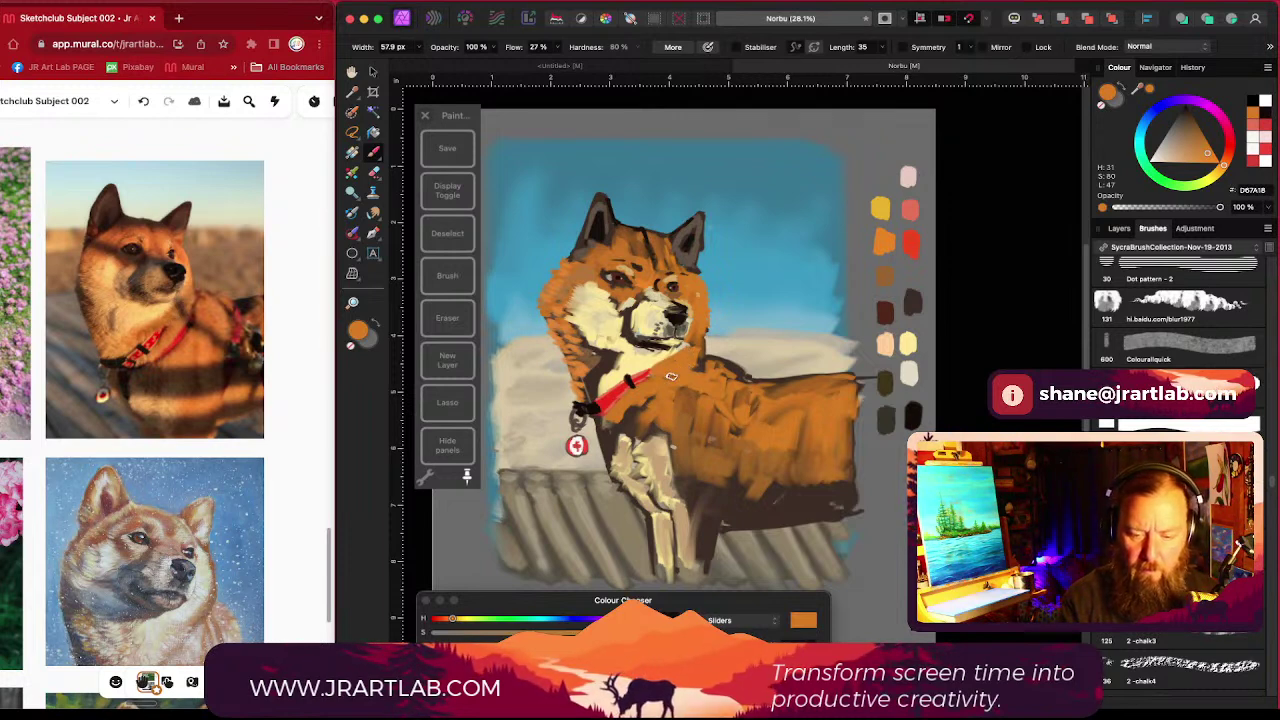
Step: Paint broad D67A18 orange strokes over the dog's shoulder, back and flank and down the leg behind the pale foreleg
{"action": "scroll", "coordinate": [834, 461], "scroll_direction": "down", "scroll_amount": 3}
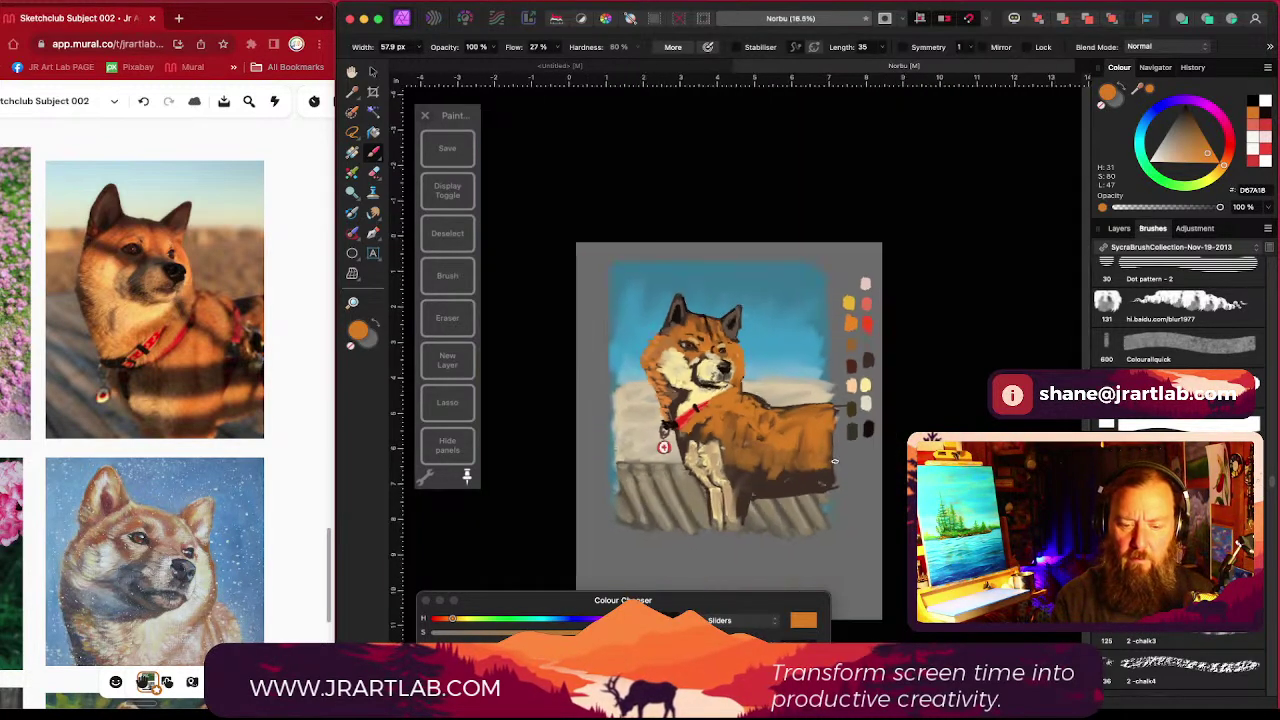
{"action": "scroll", "coordinate": [835, 461], "scroll_direction": "down", "scroll_amount": 1}
{"action": "left_click_drag", "start_coordinate": [835, 461], "coordinate": [782, 421]}
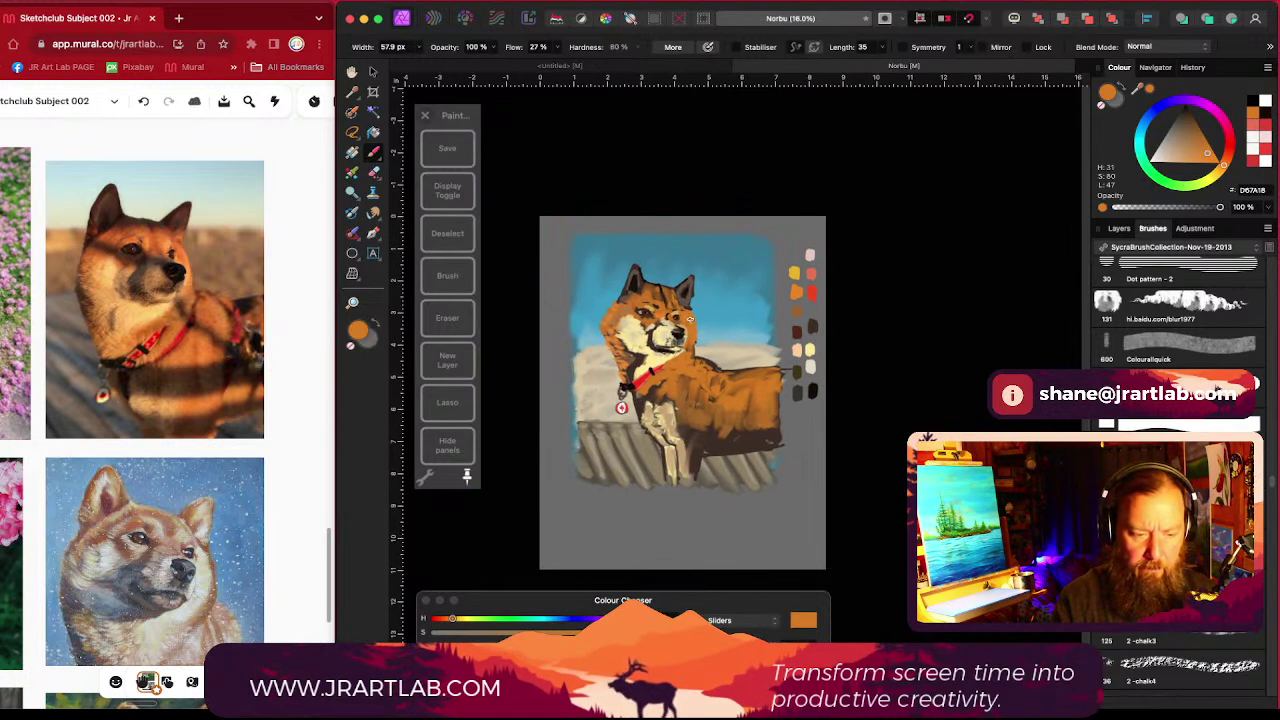
{"action": "left_click", "coordinate": [374, 172]}
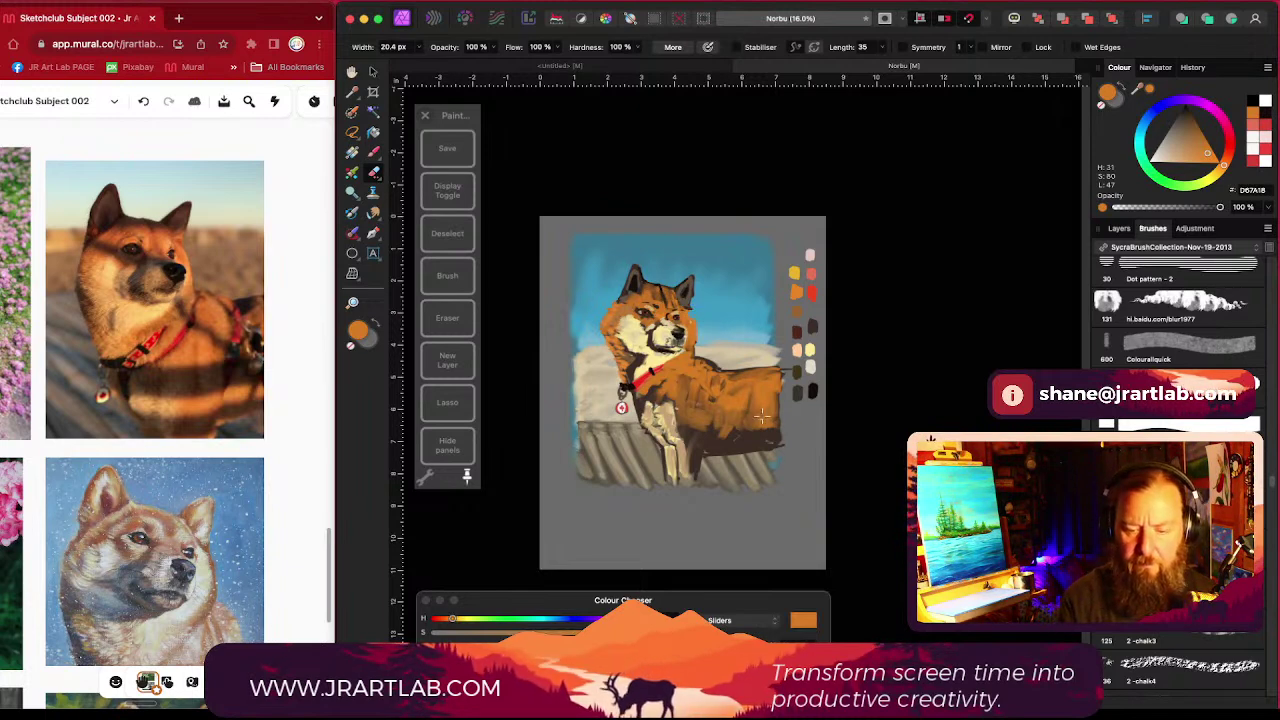
{"action": "mouse_move", "coordinate": [734, 420]}
{"action": "left_mouse_down"}
{"action": "mouse_move", "coordinate": [757, 397]}
{"action": "mouse_move", "coordinate": [754, 378]}
{"action": "left_mouse_up"}
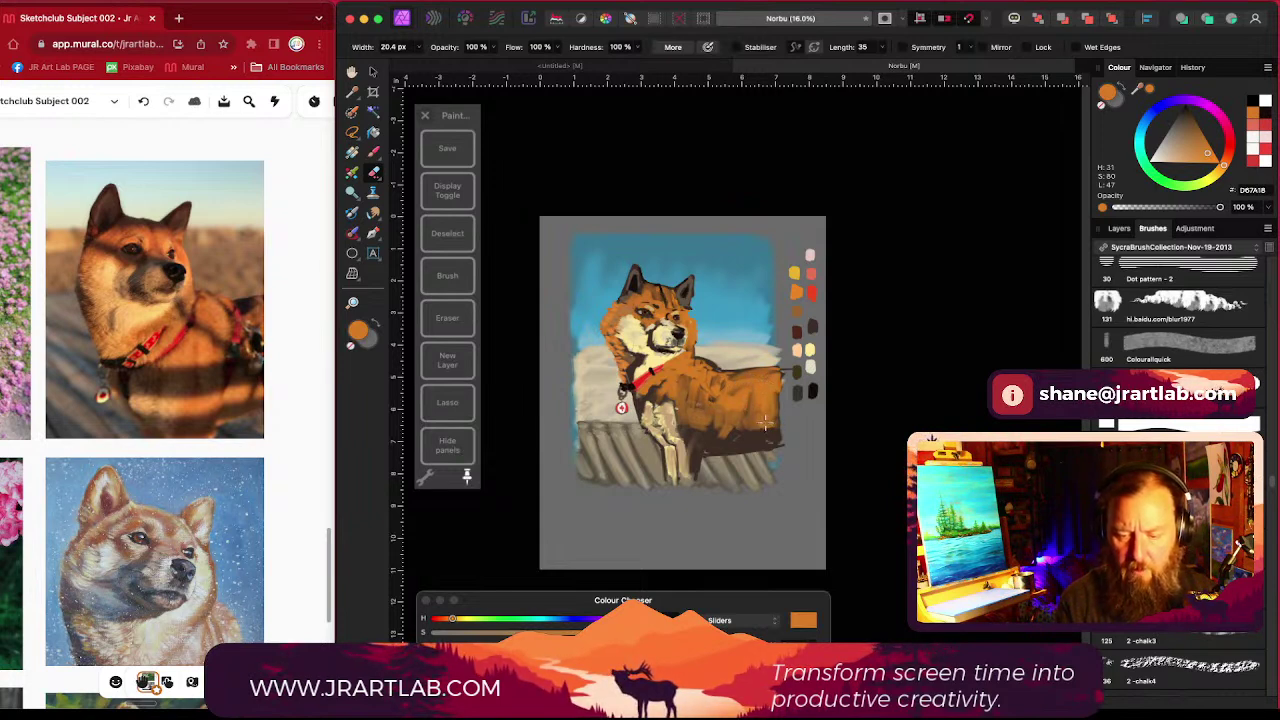
{"action": "left_click", "coordinate": [373, 152]}
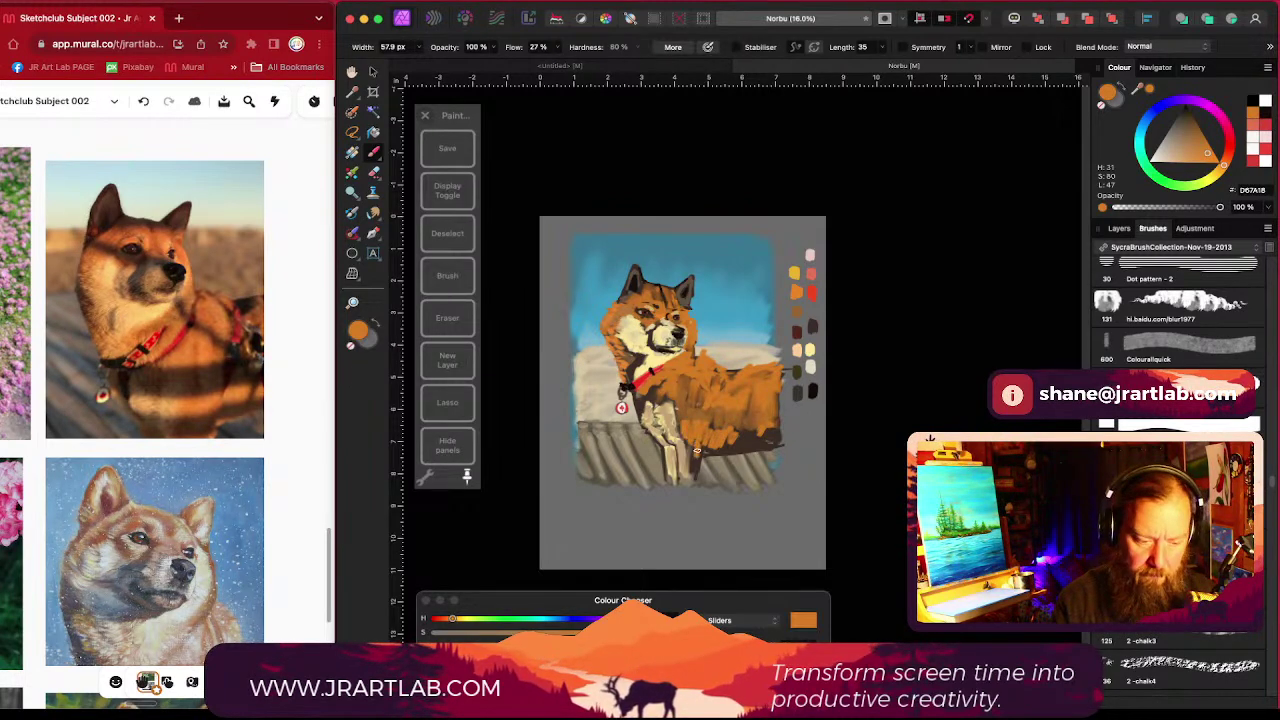
{"action": "left_click_drag", "start_coordinate": [695, 460], "coordinate": [691, 488]}
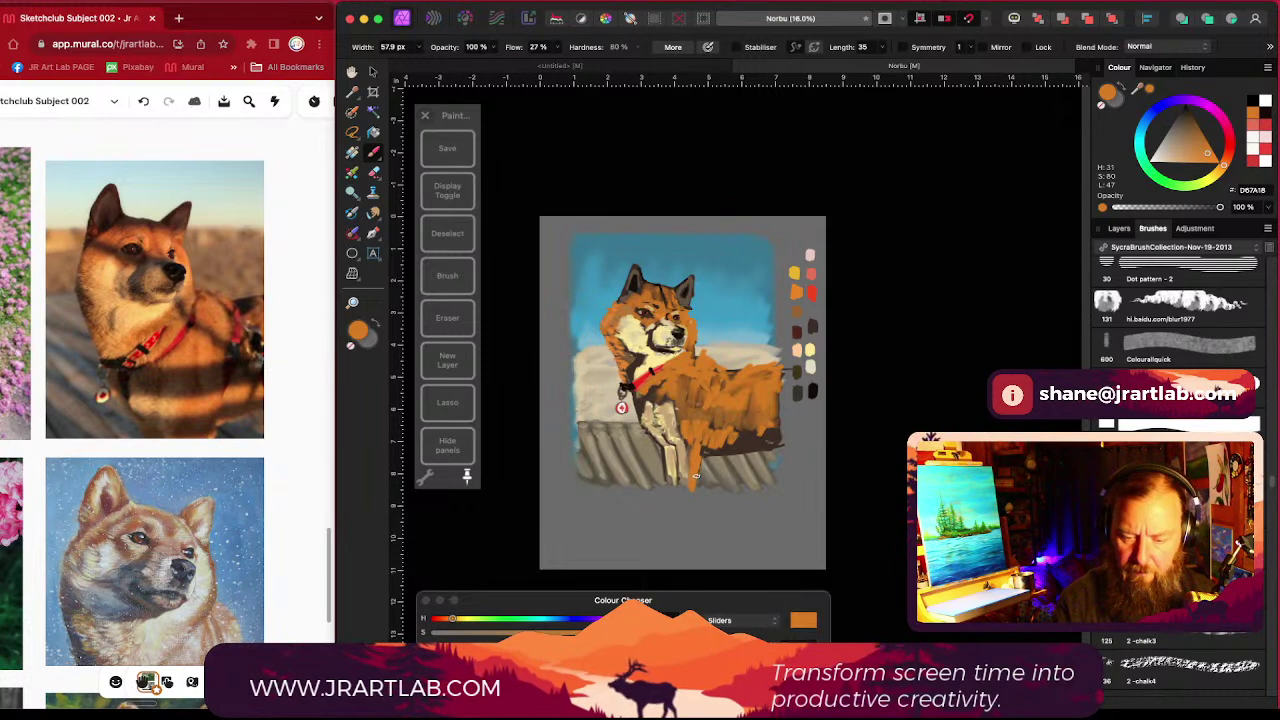
Step: Shade the belly and upper leg with brown 855B2F, and paint the legs and front chest edge in sampled orange D37A18
{"action": "left_click_drag", "start_coordinate": [1192, 138], "coordinate": [1190, 134]}
{"action": "left_click_drag", "start_coordinate": [740, 431], "coordinate": [737, 441]}
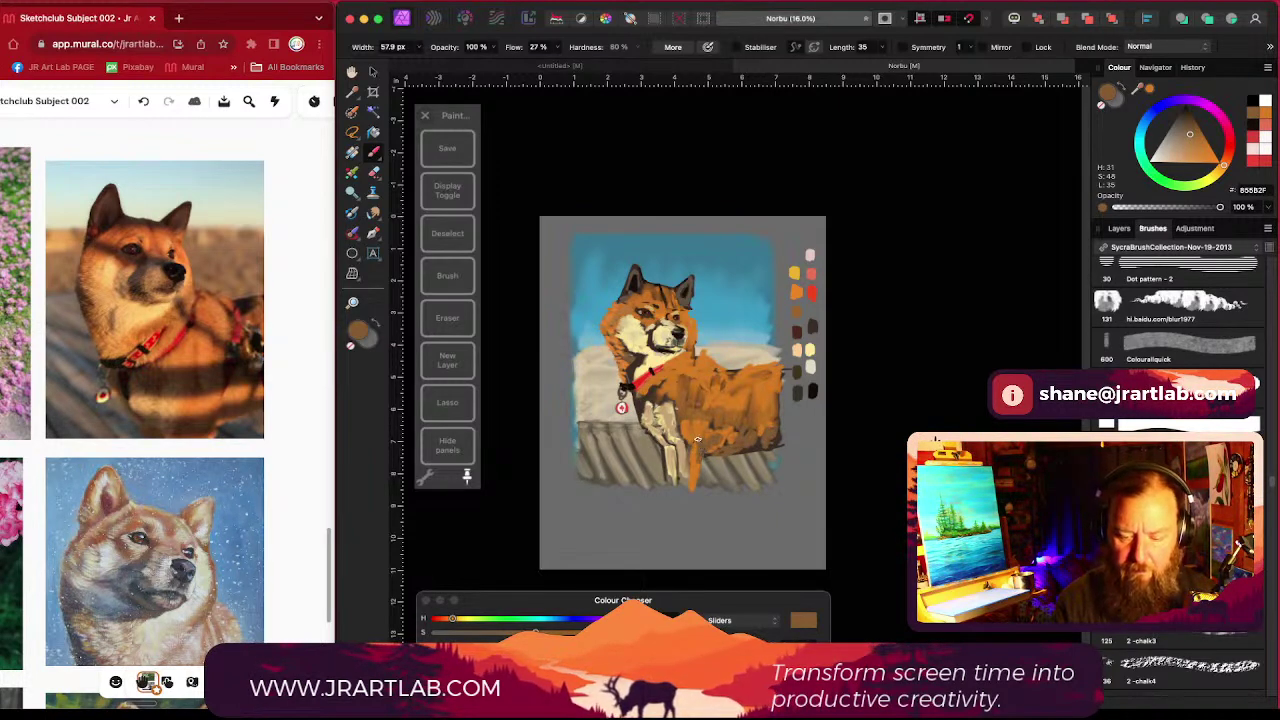
{"action": "mouse_move", "coordinate": [697, 438]}
{"action": "left_mouse_down"}
{"action": "mouse_move", "coordinate": [698, 478]}
{"action": "mouse_move", "coordinate": [699, 466]}
{"action": "left_mouse_up"}
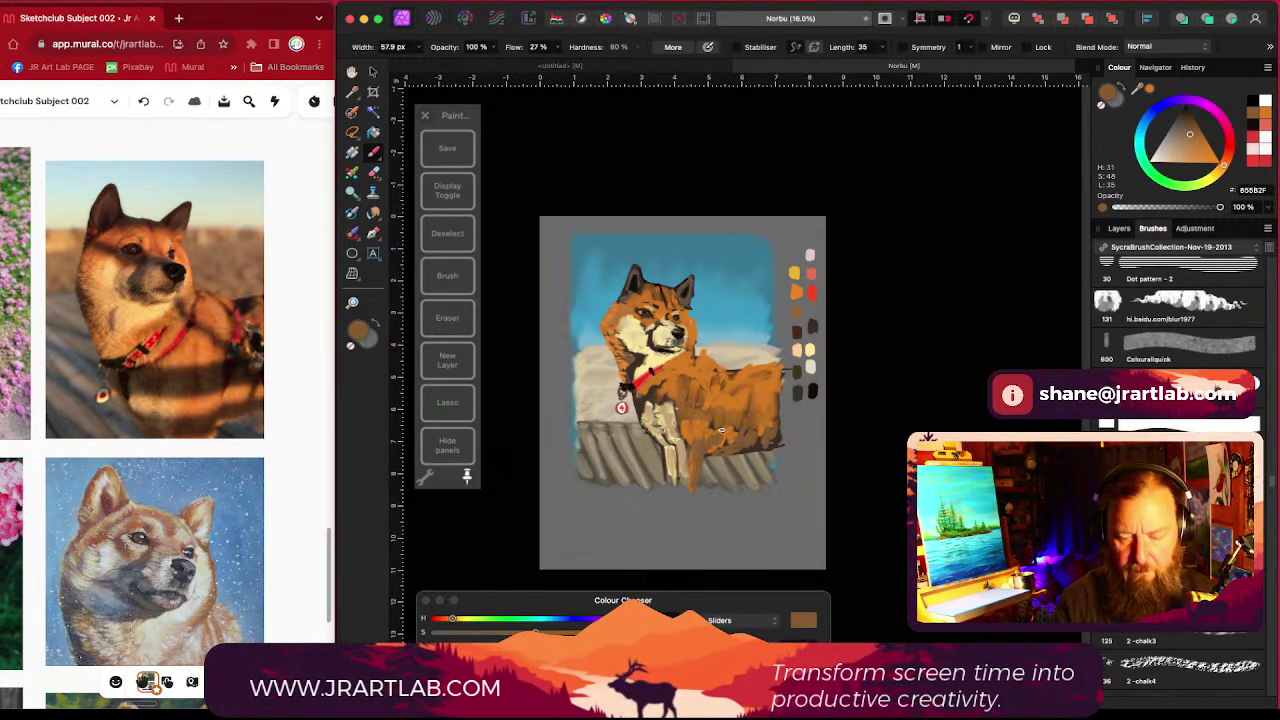
{"action": "left_click", "coordinate": [743, 405], "text": "alt"}
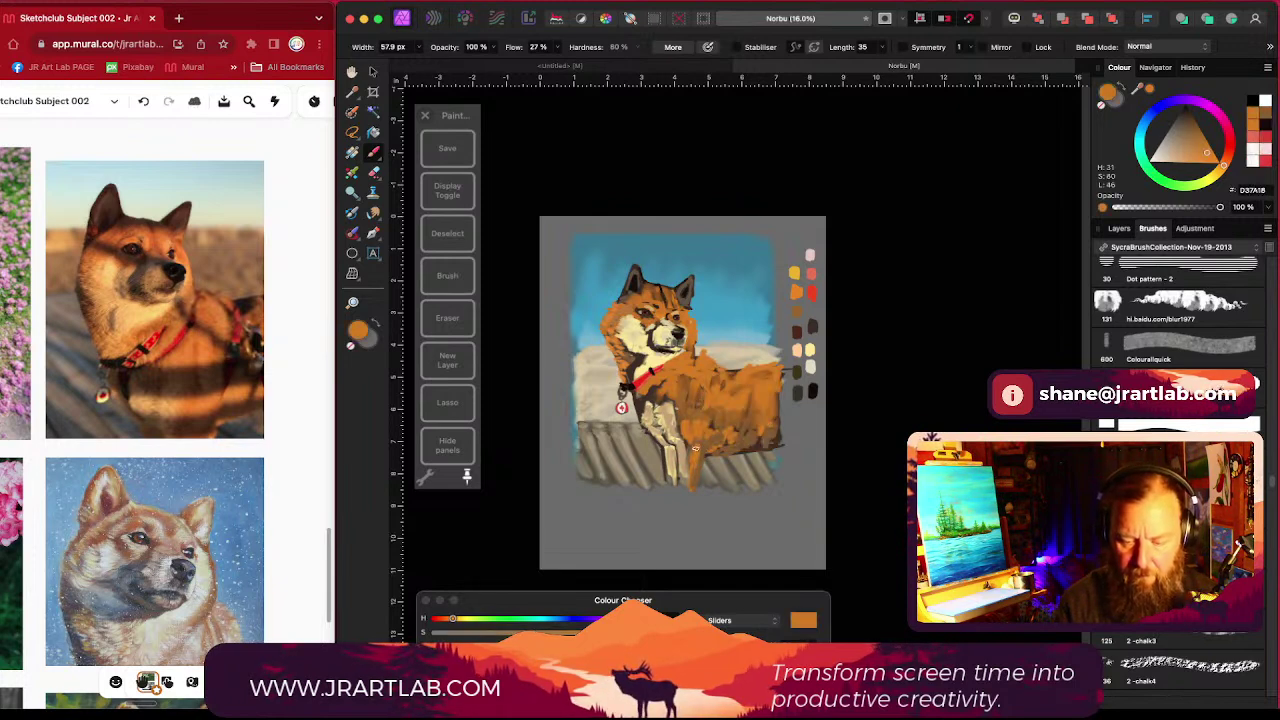
{"action": "mouse_move", "coordinate": [699, 438]}
{"action": "left_mouse_down"}
{"action": "mouse_move", "coordinate": [694, 480]}
{"action": "mouse_move", "coordinate": [690, 458]}
{"action": "mouse_move", "coordinate": [668, 478]}
{"action": "left_mouse_up"}
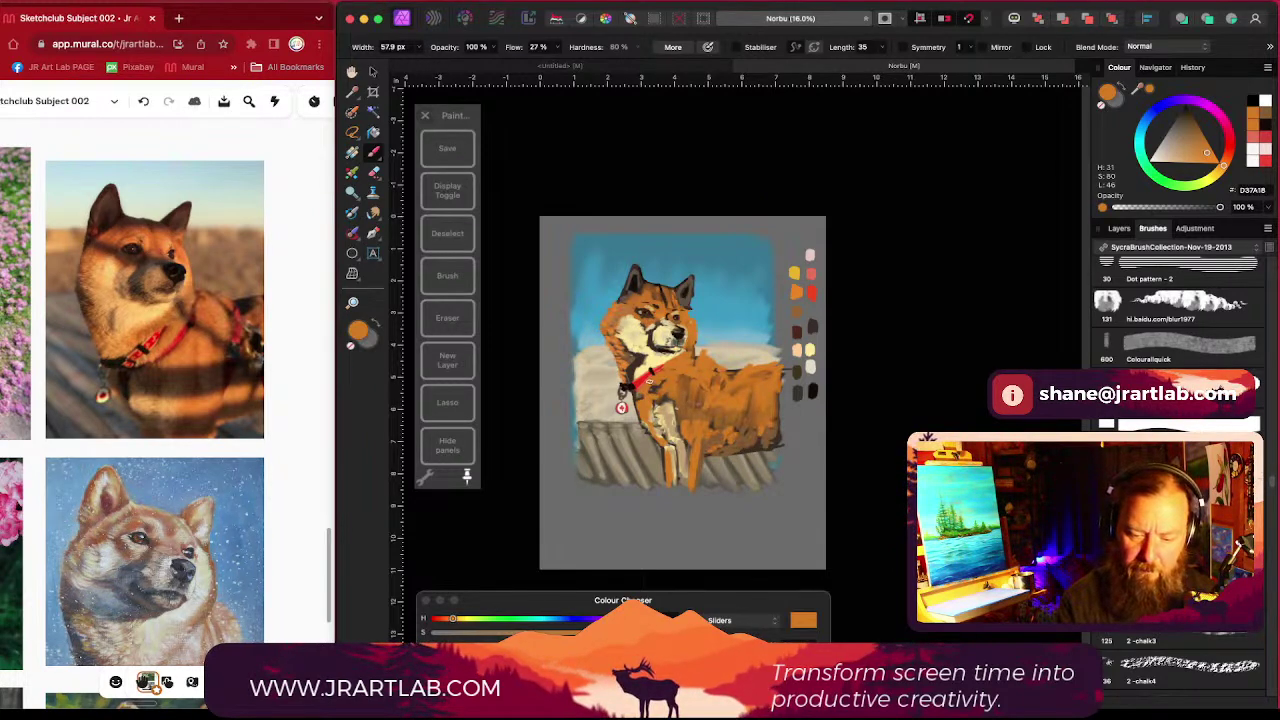
Step: Sample tan D6B37F from the pale foreleg, reduce the brush to 30.2 px, and add small light marks on the red collar
{"action": "left_click", "coordinate": [667, 409], "text": "alt"}
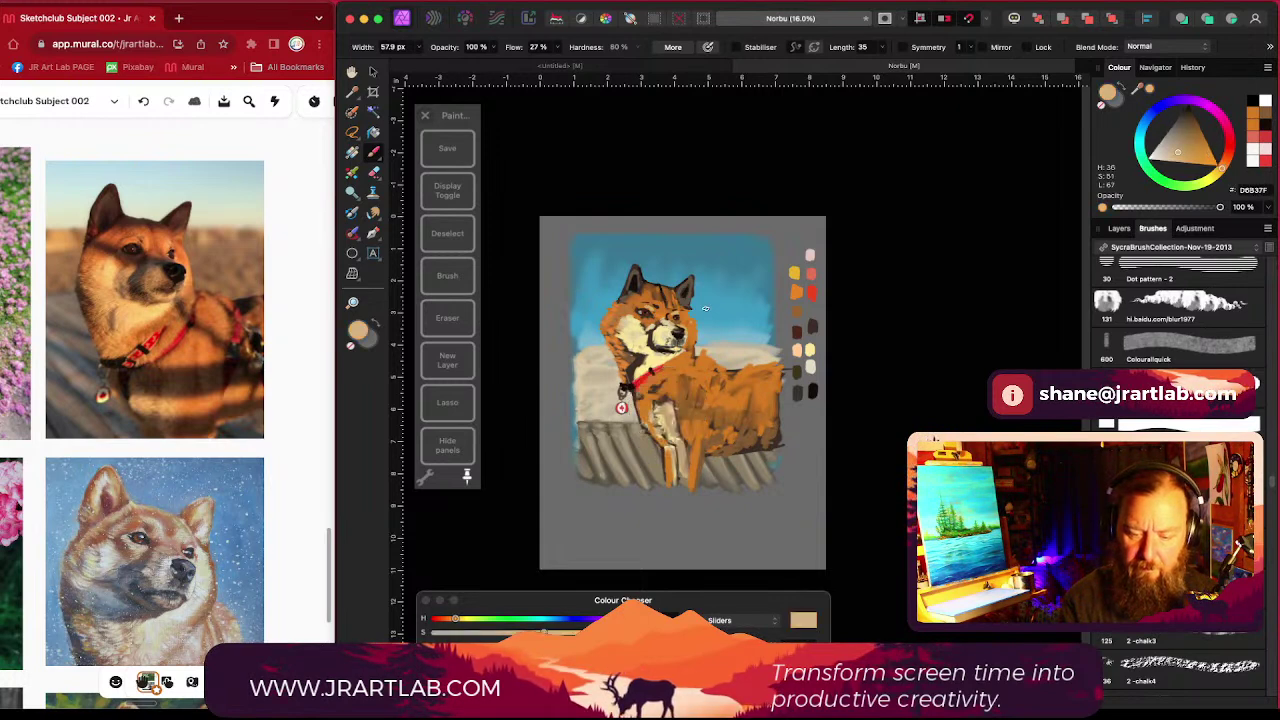
{"action": "scroll", "coordinate": [672, 394], "scroll_direction": "up", "scroll_amount": 4}
{"action": "key", "text": "["}
{"action": "left_click_drag", "start_coordinate": [598, 374], "coordinate": [607, 364]}
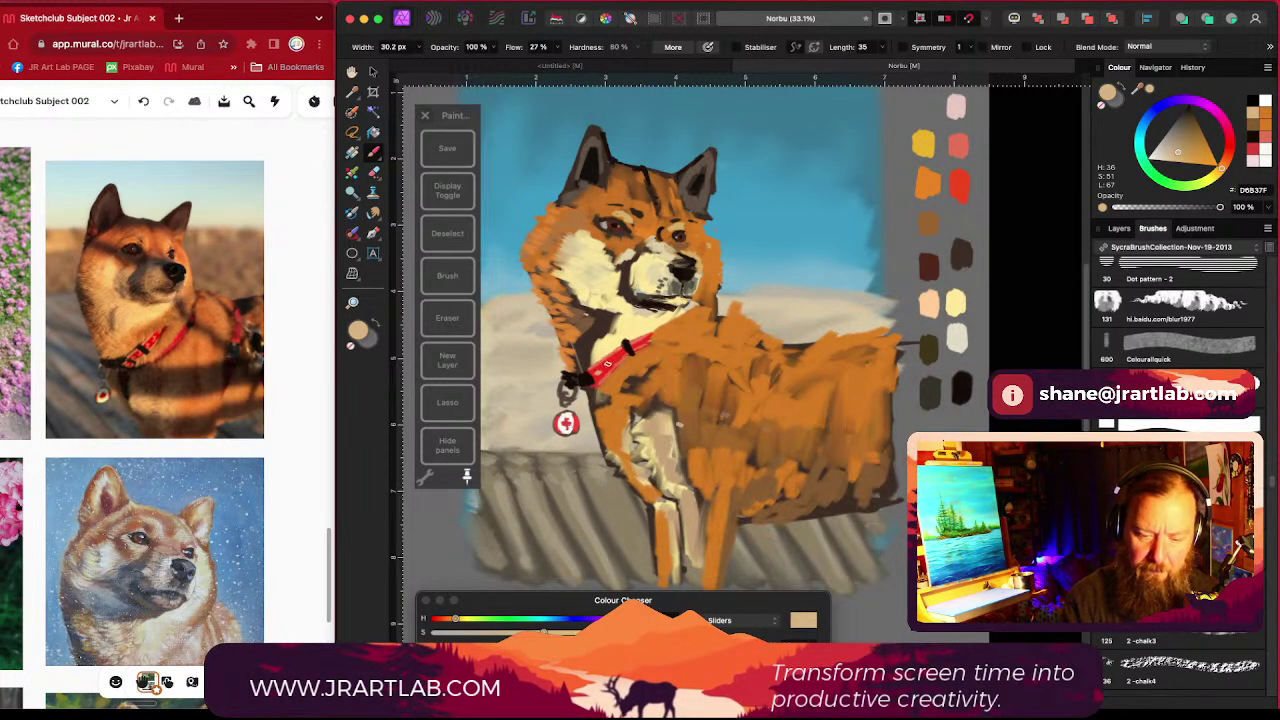
{"action": "scroll", "coordinate": [610, 383], "scroll_direction": "down", "scroll_amount": 5}
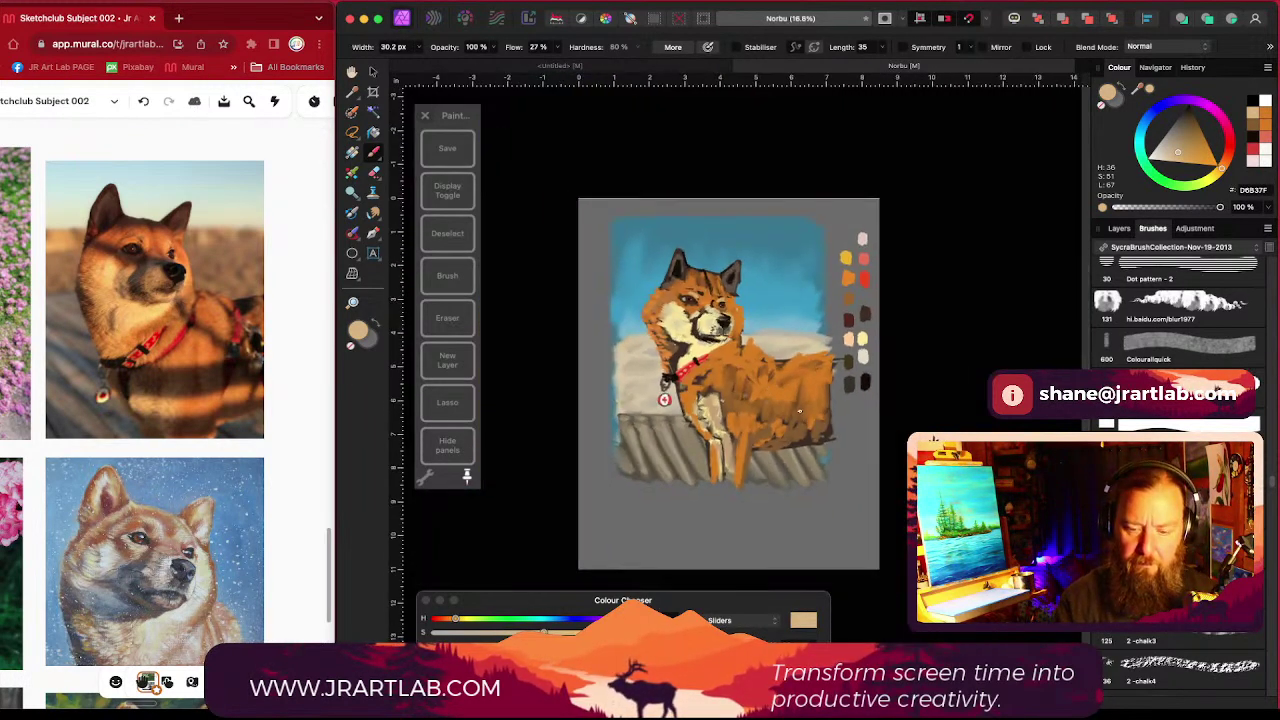
{"action": "left_click_drag", "start_coordinate": [679, 400], "coordinate": [688, 404]}
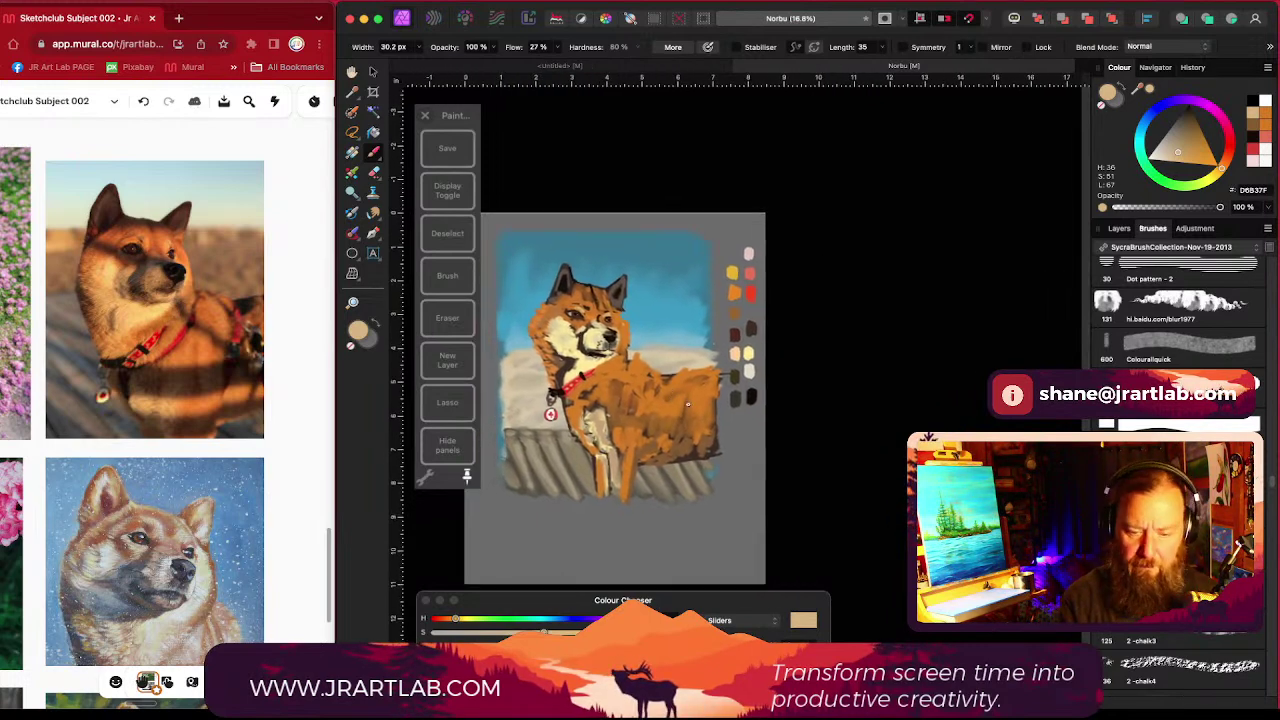
{"action": "scroll", "coordinate": [711, 450], "scroll_direction": "down", "scroll_amount": 1}
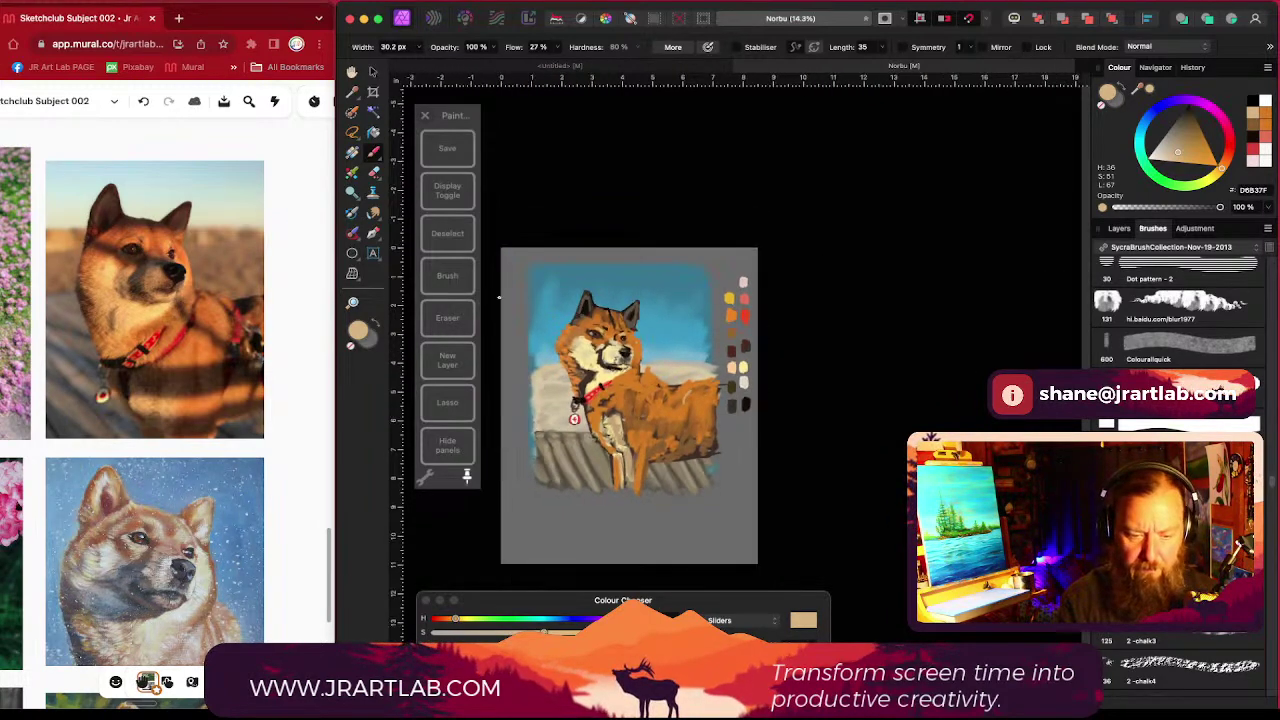
Step: Enlarge the brush to 109.1 px and paint the dog's flank, shoulder and upper leg with sampled oranges CA7119 and D37A18
{"action": "left_click", "coordinate": [697, 400], "text": "alt"}
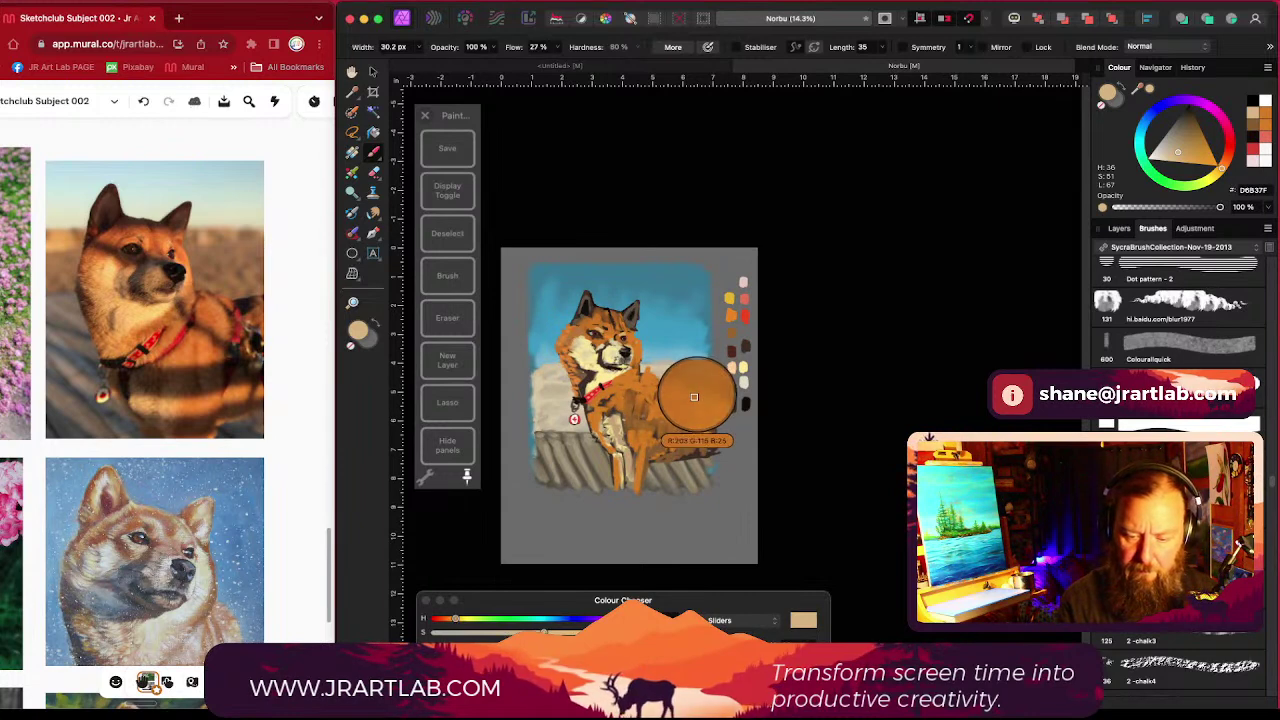
{"action": "mouse_move", "coordinate": [712, 413]}
{"action": "left_mouse_down"}
{"action": "mouse_move", "coordinate": [671, 392]}
{"action": "mouse_move", "coordinate": [663, 375]}
{"action": "mouse_move", "coordinate": [715, 372]}
{"action": "mouse_move", "coordinate": [700, 466]}
{"action": "mouse_move", "coordinate": [710, 394]}
{"action": "mouse_move", "coordinate": [714, 442]}
{"action": "mouse_move", "coordinate": [788, 389]}
{"action": "left_mouse_up"}
{"action": "key", "text": "bracketright"}
{"action": "key", "text": "bracketright"}
{"action": "key", "text": "bracketright"}
{"action": "key", "text": "bracketright"}
{"action": "key", "text": "bracketright"}
{"action": "key", "text": "bracketright"}
{"action": "key", "text": "bracketright"}
{"action": "key", "text": "bracketright"}
{"action": "scroll", "coordinate": [755, 476], "scroll_direction": "down", "scroll_amount": 2}
{"action": "scroll", "coordinate": [755, 512], "scroll_direction": "up", "scroll_amount": 5}
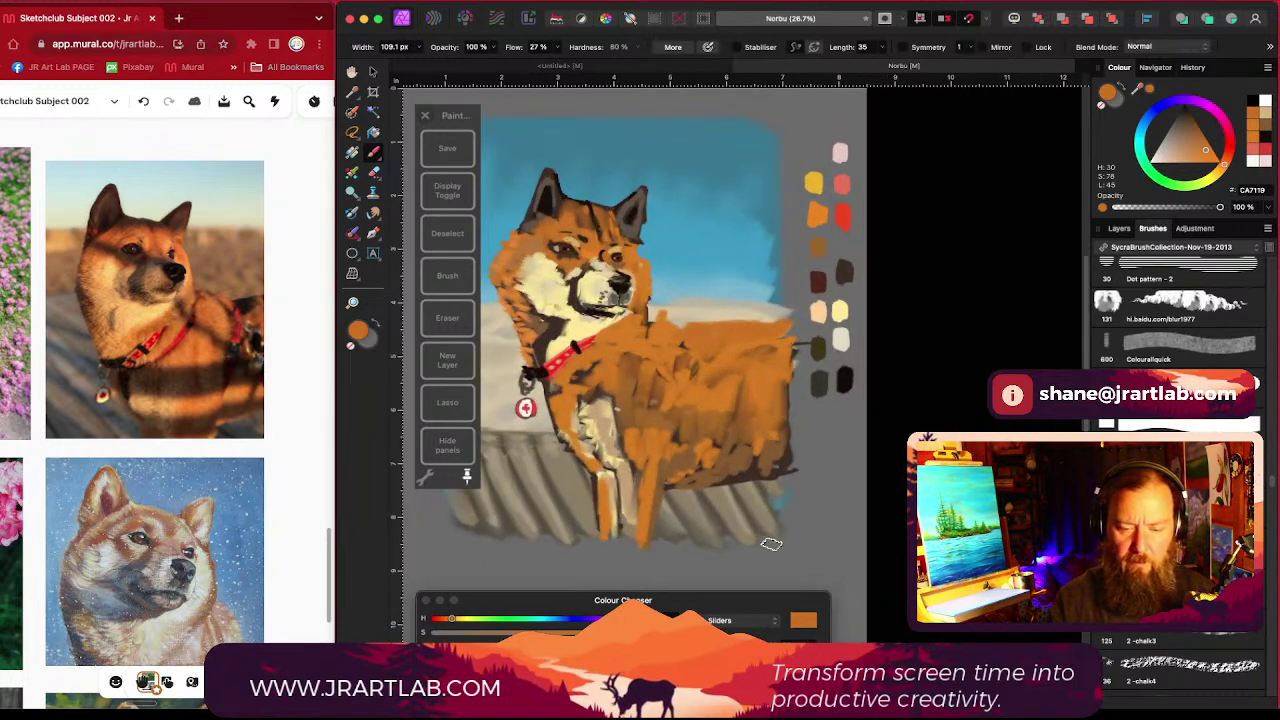
{"action": "left_click_drag", "start_coordinate": [852, 425], "coordinate": [844, 436]}
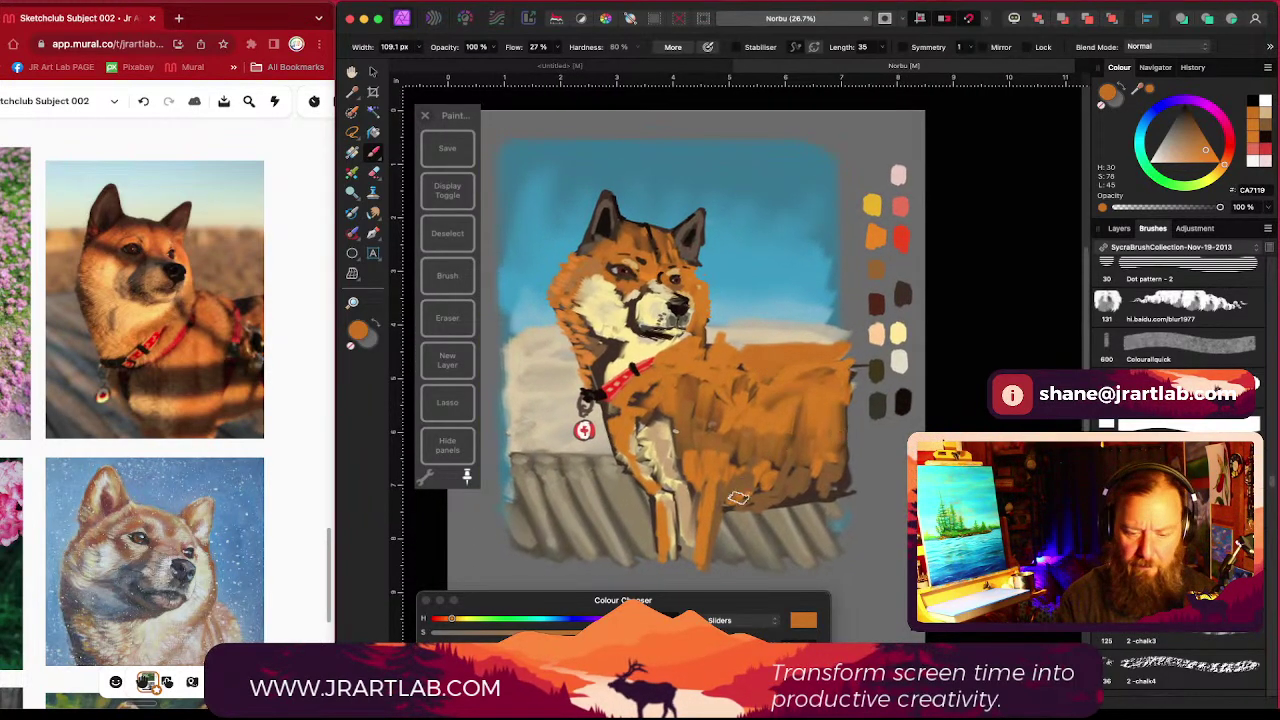
{"action": "left_click", "coordinate": [706, 499], "text": "alt"}
{"action": "mouse_move", "coordinate": [714, 497]}
{"action": "left_mouse_down"}
{"action": "mouse_move", "coordinate": [746, 406]}
{"action": "mouse_move", "coordinate": [721, 450]}
{"action": "mouse_move", "coordinate": [716, 403]}
{"action": "mouse_move", "coordinate": [694, 445]}
{"action": "mouse_move", "coordinate": [705, 475]}
{"action": "mouse_move", "coordinate": [738, 418]}
{"action": "mouse_move", "coordinate": [726, 490]}
{"action": "left_mouse_up"}
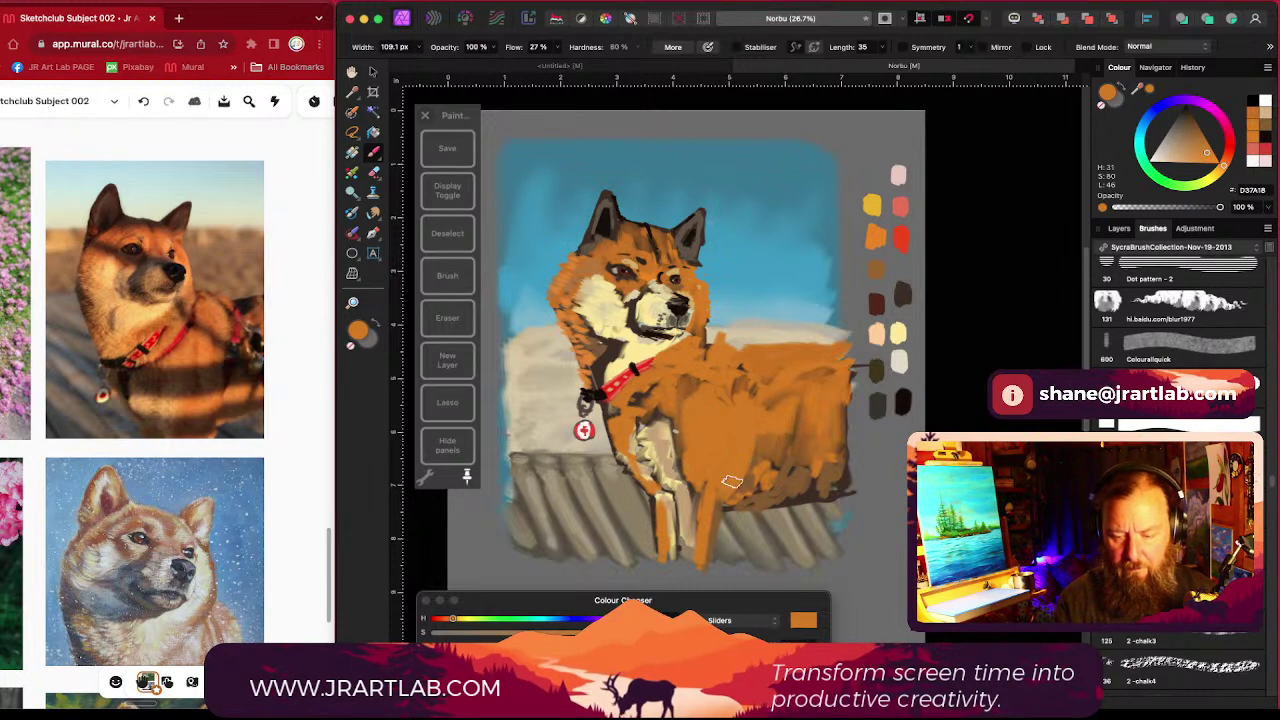
Step: Choose lighter orange E39846 and paint broad highlight strokes over the shoulder, back and flank
{"action": "left_click", "coordinate": [1196, 155]}
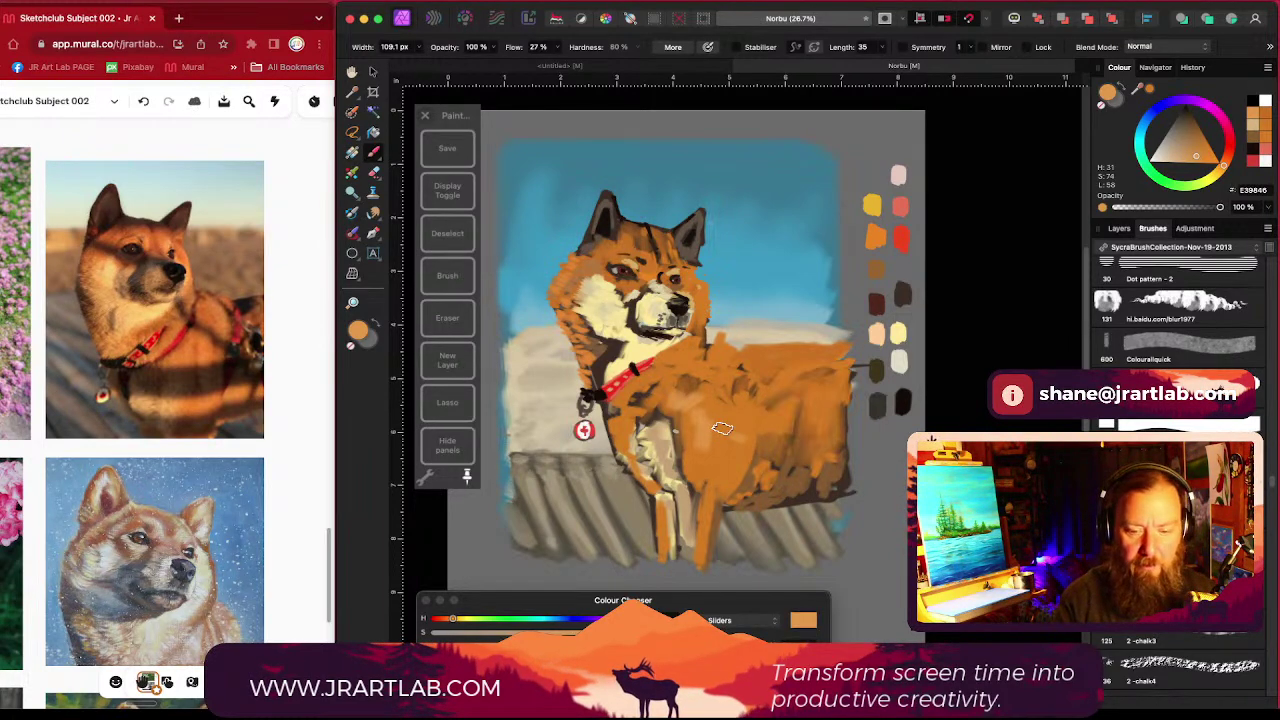
{"action": "scroll", "coordinate": [764, 441], "scroll_direction": "left", "scroll_amount": 1}
{"action": "mouse_move", "coordinate": [717, 376]}
{"action": "left_mouse_down"}
{"action": "mouse_move", "coordinate": [766, 431]}
{"action": "mouse_move", "coordinate": [709, 421]}
{"action": "mouse_move", "coordinate": [739, 410]}
{"action": "mouse_move", "coordinate": [756, 382]}
{"action": "mouse_move", "coordinate": [725, 352]}
{"action": "mouse_move", "coordinate": [711, 349]}
{"action": "mouse_move", "coordinate": [743, 372]}
{"action": "mouse_move", "coordinate": [759, 414]}
{"action": "left_mouse_up"}
{"action": "scroll", "coordinate": [876, 392], "scroll_direction": "down", "scroll_amount": 3}
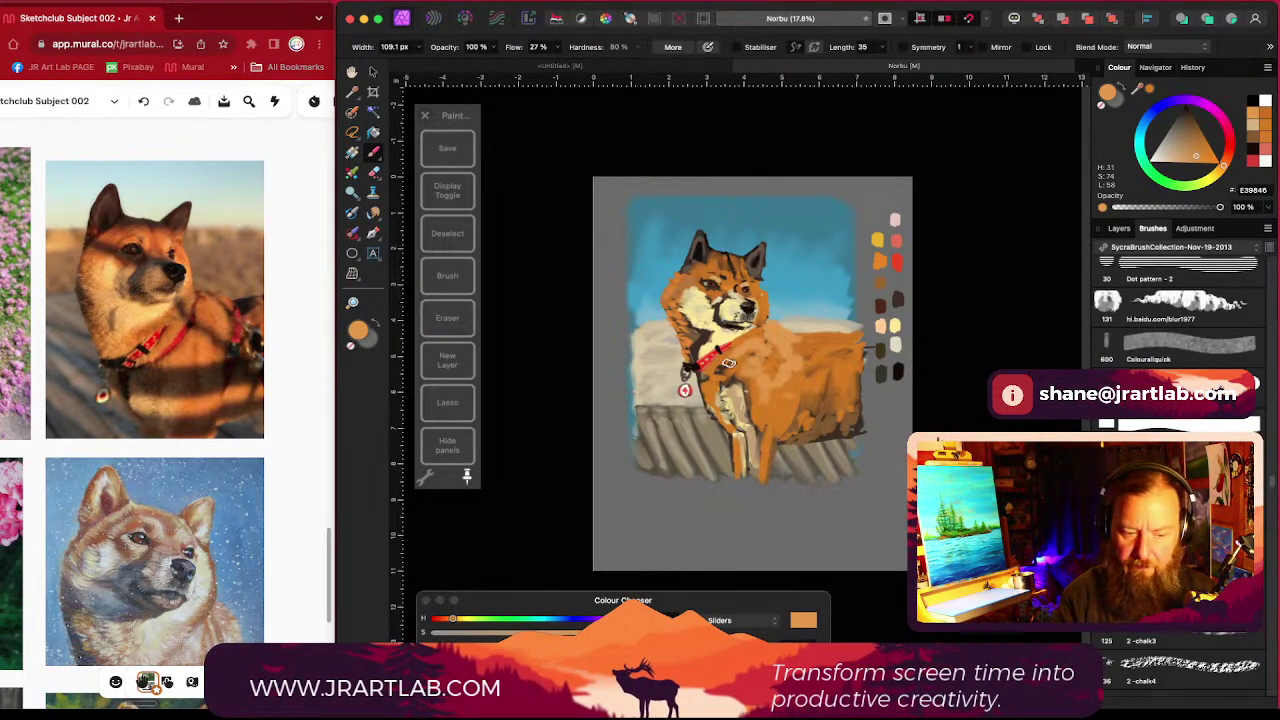
{"action": "scroll", "coordinate": [771, 441], "scroll_direction": "up", "scroll_amount": 2}
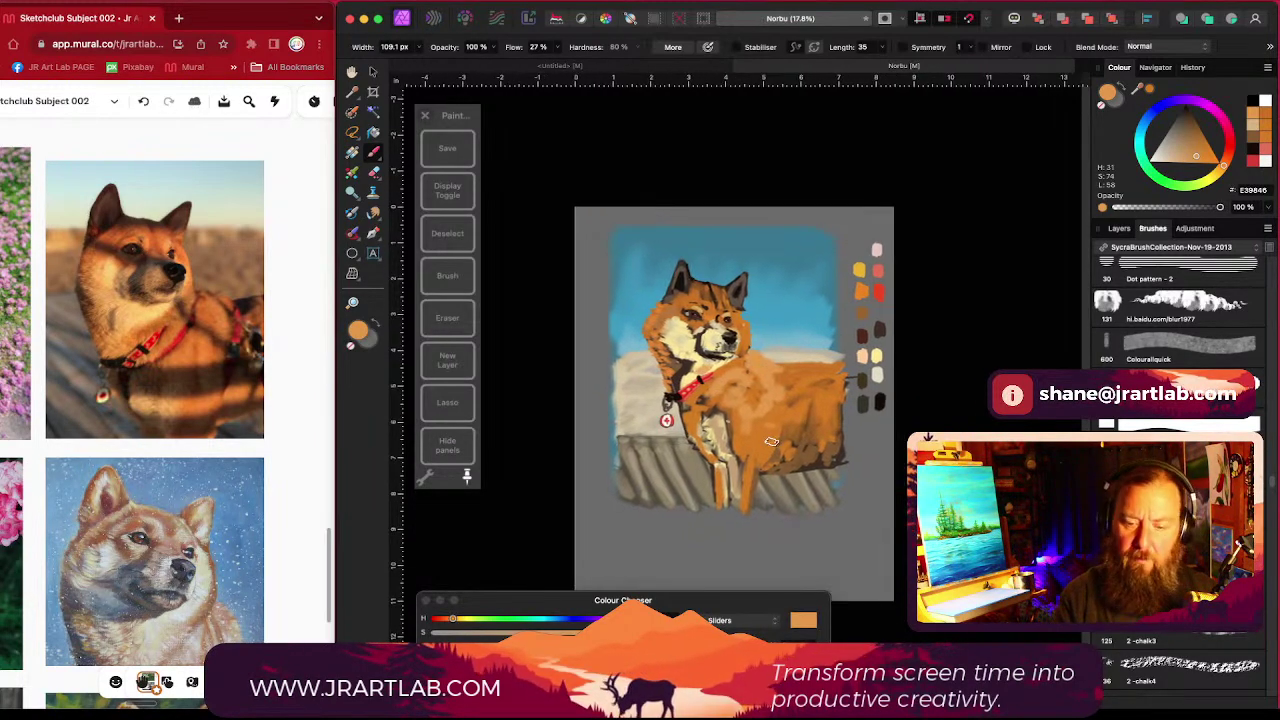
{"action": "mouse_move", "coordinate": [784, 430]}
{"action": "left_mouse_down"}
{"action": "mouse_move", "coordinate": [757, 450]}
{"action": "mouse_move", "coordinate": [783, 446]}
{"action": "left_mouse_up"}
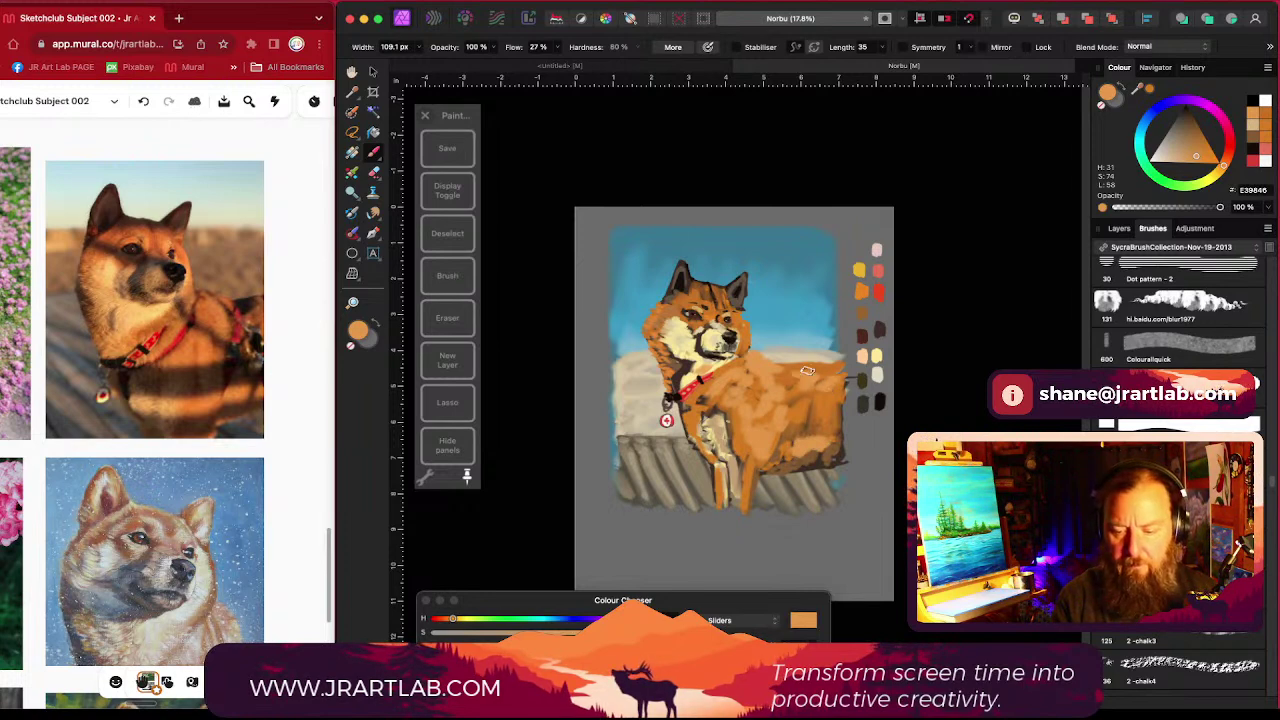
Step: Shade the flank with sampled brown 8E5A20 and touch up the outer cheek with sampled orange C47121
{"action": "left_click", "coordinate": [806, 423], "text": "alt"}
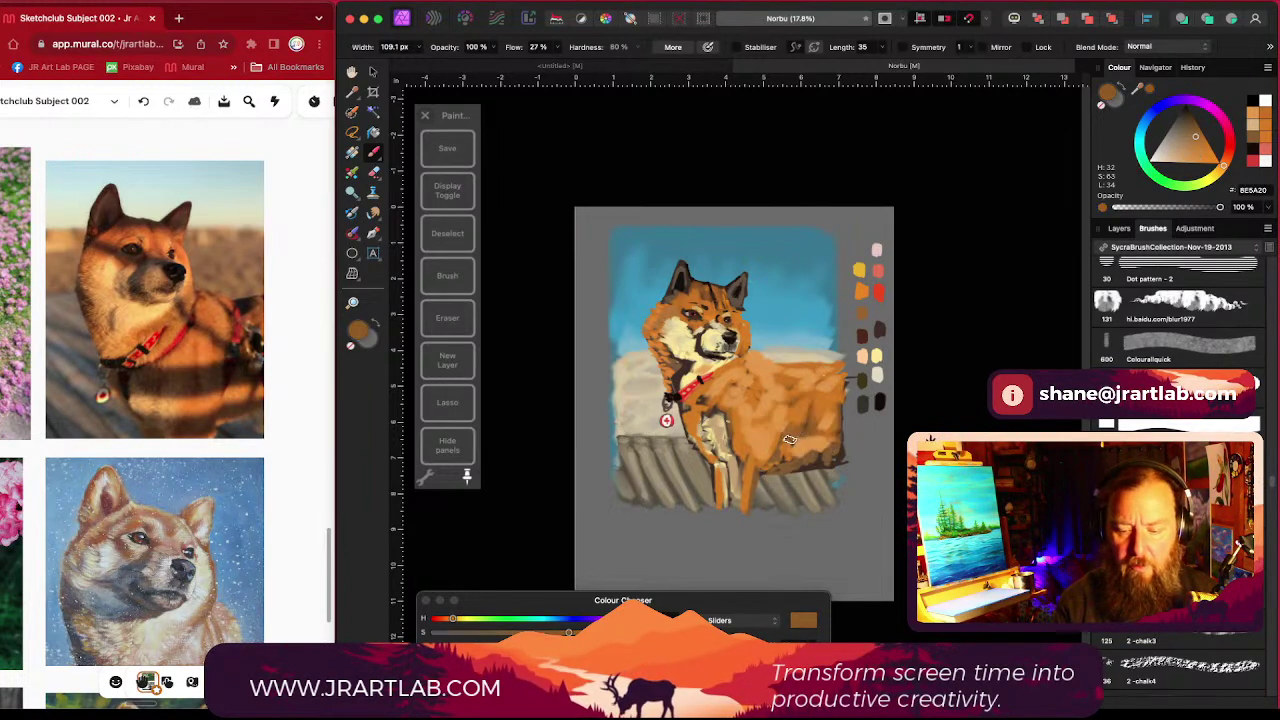
{"action": "left_click_drag", "start_coordinate": [819, 425], "coordinate": [835, 433]}
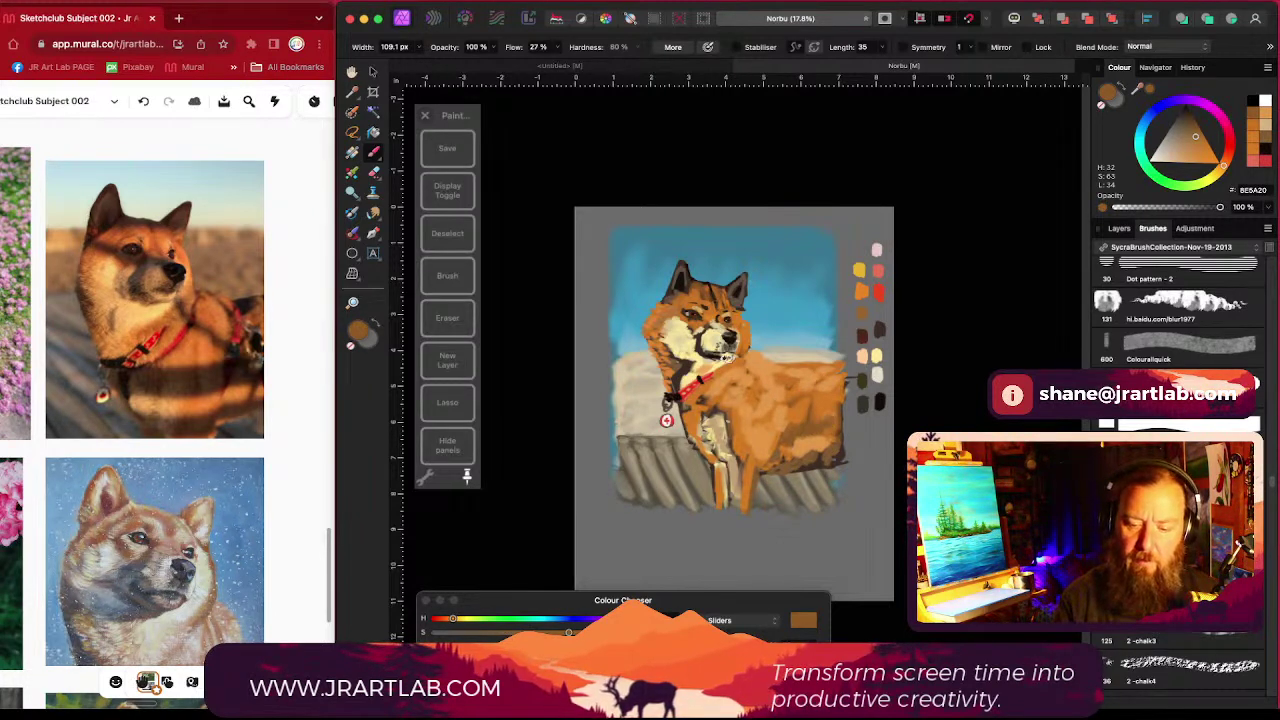
{"action": "left_click", "coordinate": [653, 318], "text": "alt"}
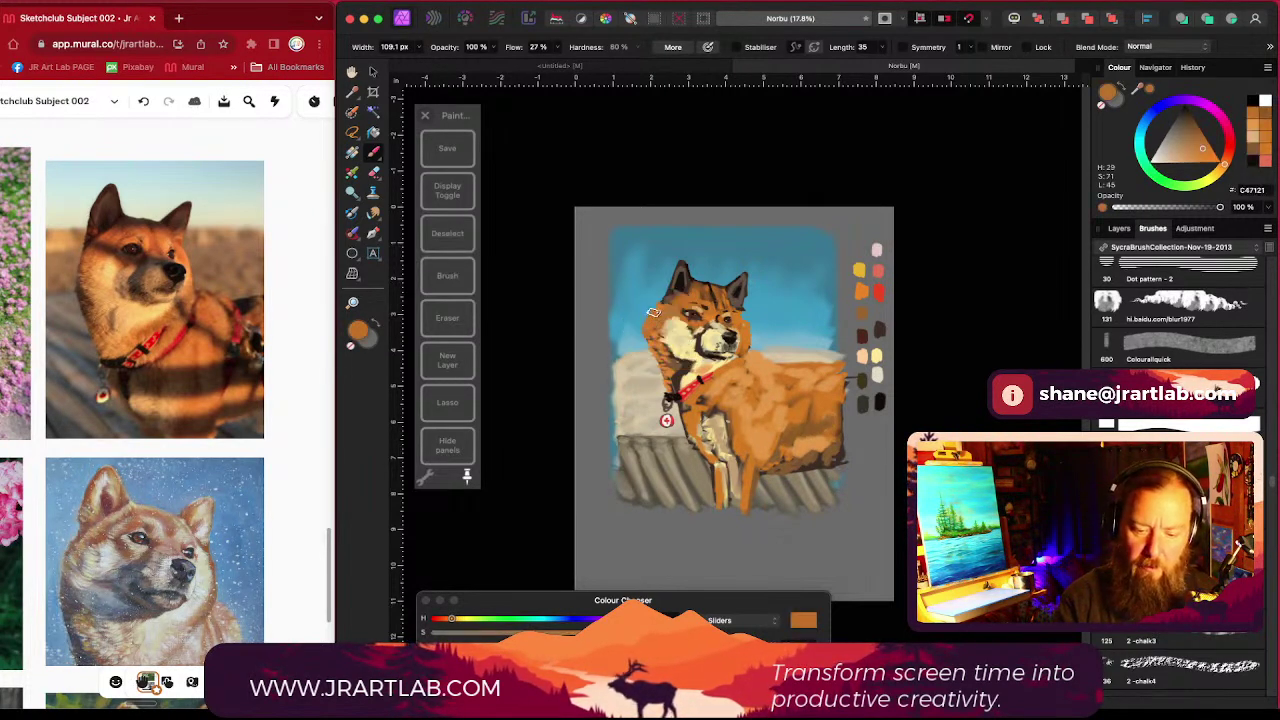
{"action": "left_click_drag", "start_coordinate": [656, 447], "coordinate": [630, 410]}
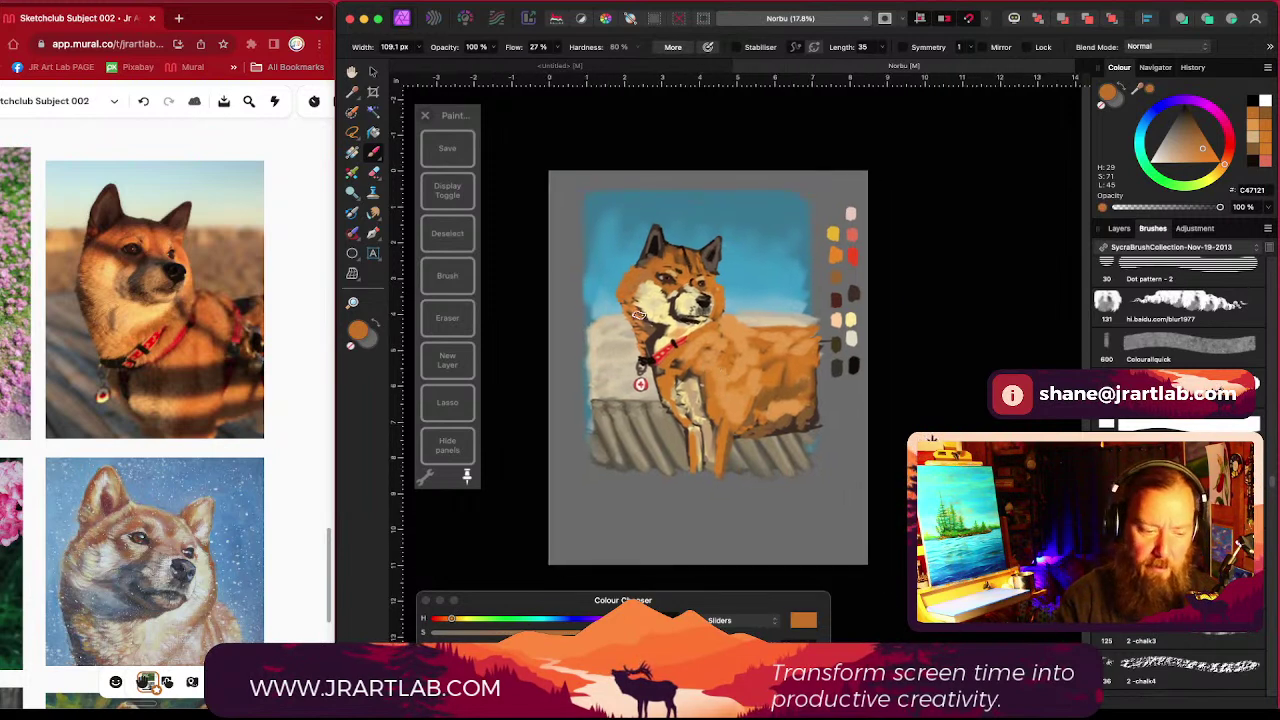
{"action": "left_click_drag", "start_coordinate": [654, 343], "coordinate": [590, 316]}
Step: Mix dark brown 764413 and shade the neck and front chest edge near the collar with a 79.1 px brush
{"action": "scroll", "coordinate": [680, 350], "scroll_direction": "up", "scroll_amount": 3}
{"action": "key", "text": "["}
{"action": "key", "text": "["}
{"action": "key", "text": "["}
{"action": "key", "text": "["}
{"action": "key", "text": "["}
{"action": "key", "text": "["}
{"action": "key", "text": "["}
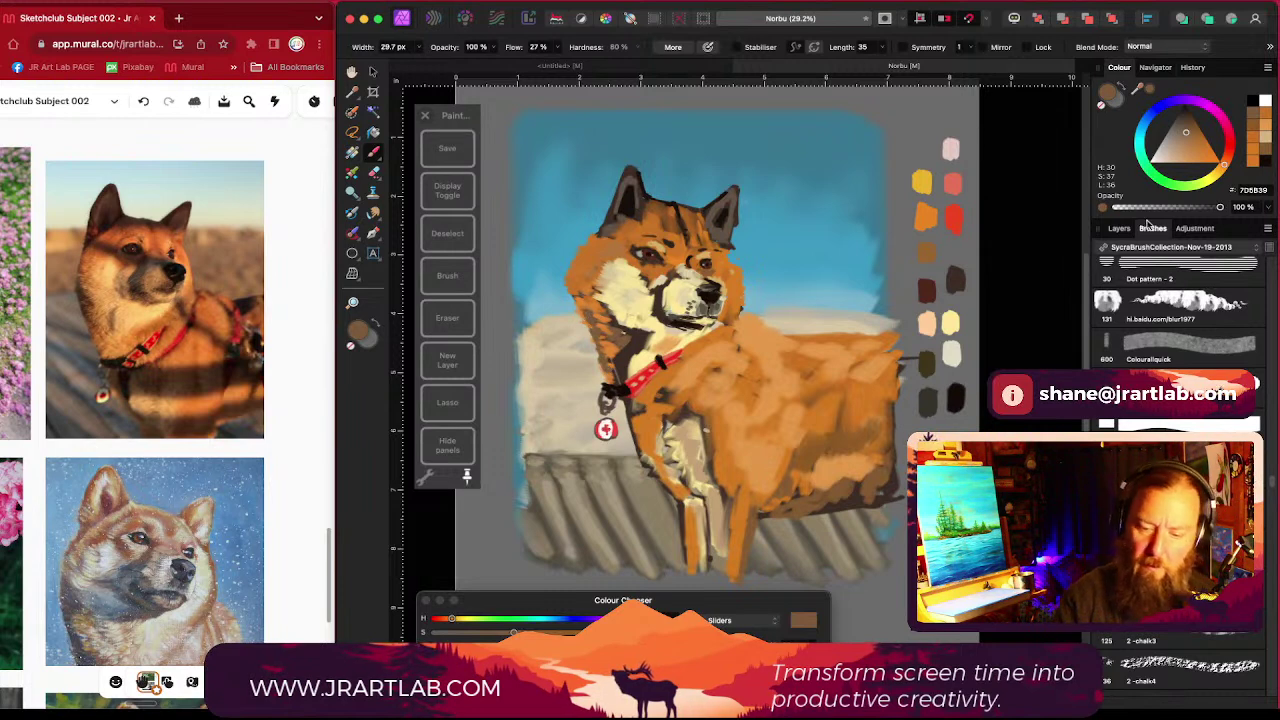
{"action": "left_click_drag", "start_coordinate": [1186, 133], "coordinate": [1187, 125]}
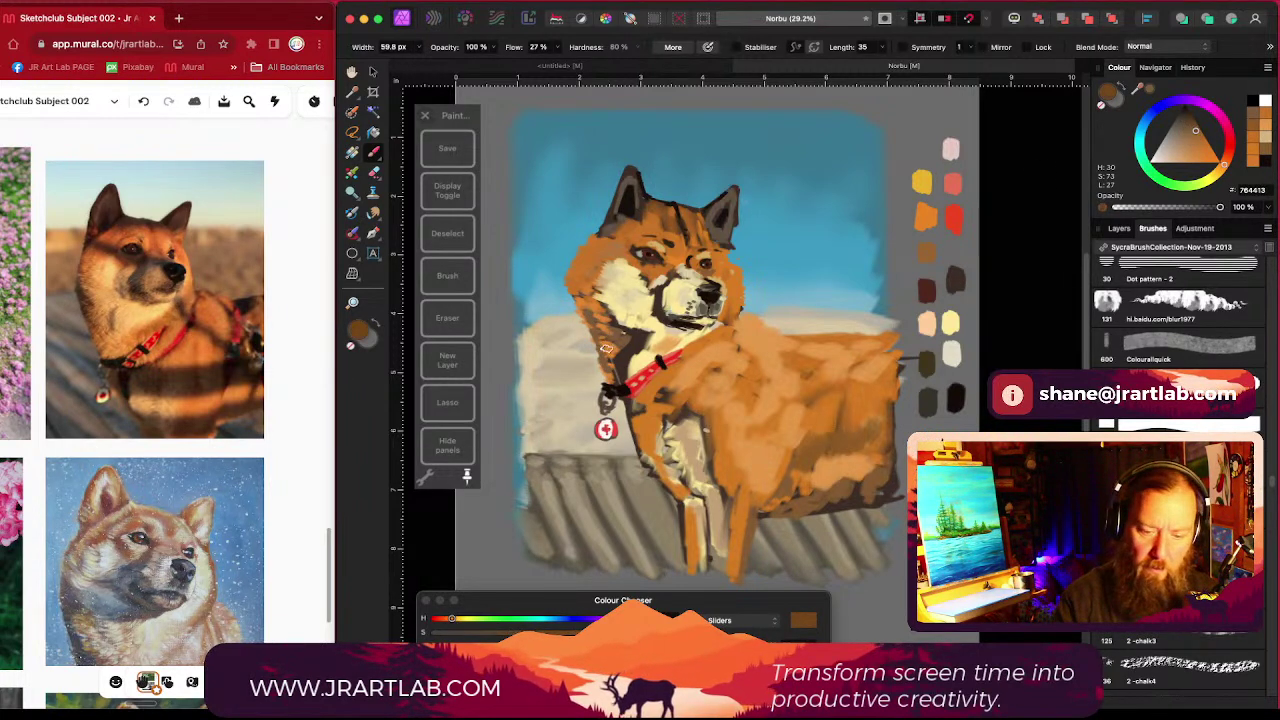
{"action": "key", "text": "bracketright"}
{"action": "mouse_move", "coordinate": [603, 354]}
{"action": "left_mouse_down"}
{"action": "mouse_move", "coordinate": [632, 388]}
{"action": "mouse_move", "coordinate": [630, 433]}
{"action": "left_mouse_up"}
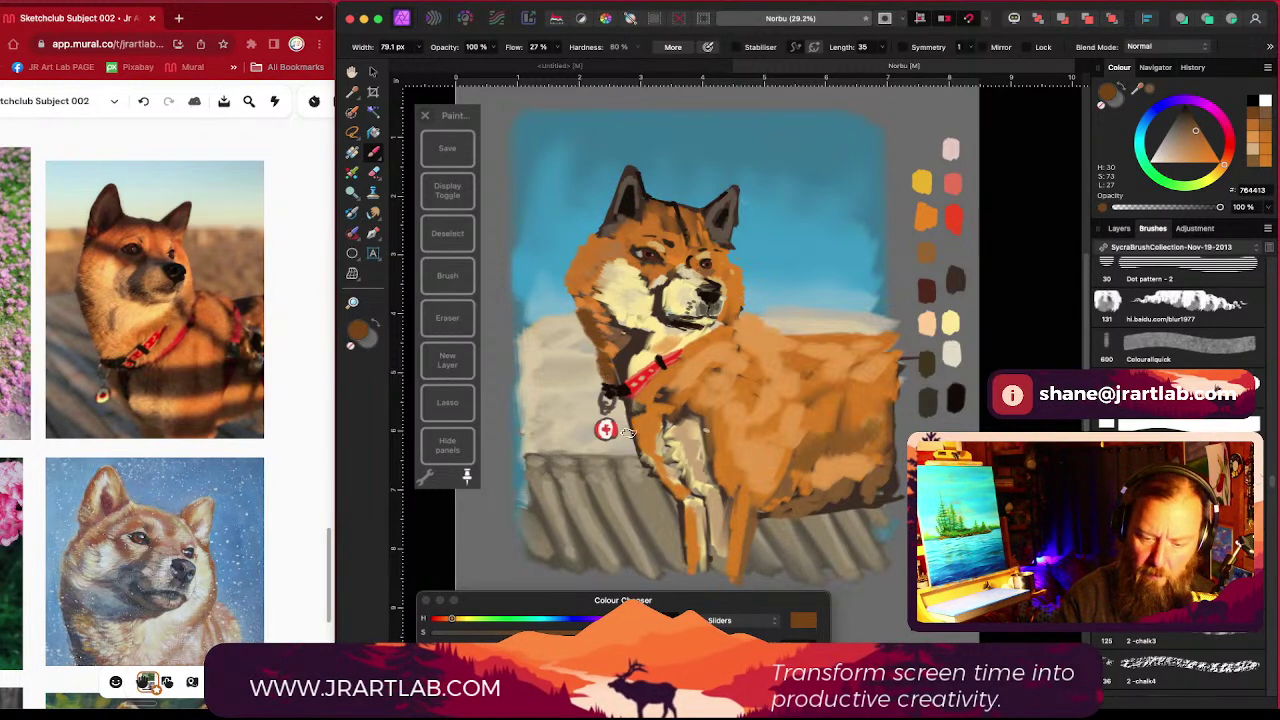
Step: Sample tan from the pale foreleg, darken it to 7B5F3D, and shade the foreleg and lower chest
{"action": "left_click", "coordinate": [660, 465], "text": "alt"}
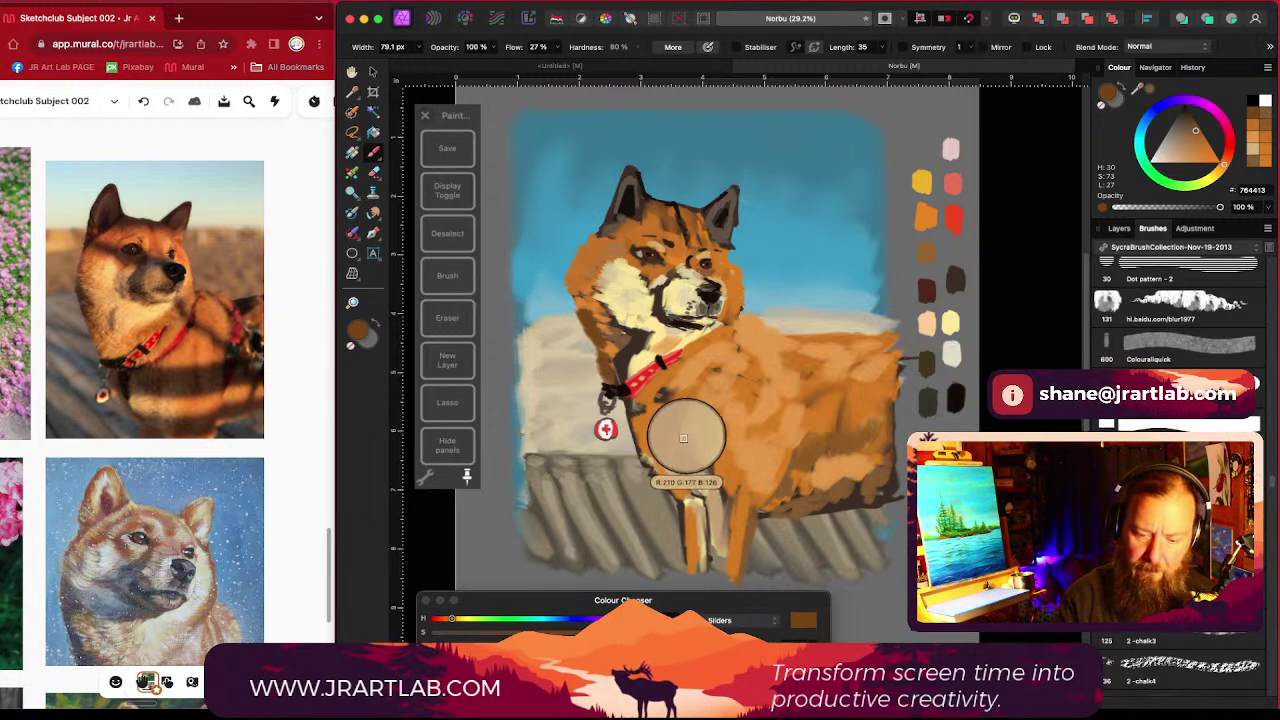
{"action": "left_click_drag", "start_coordinate": [1180, 148], "coordinate": [1185, 132]}
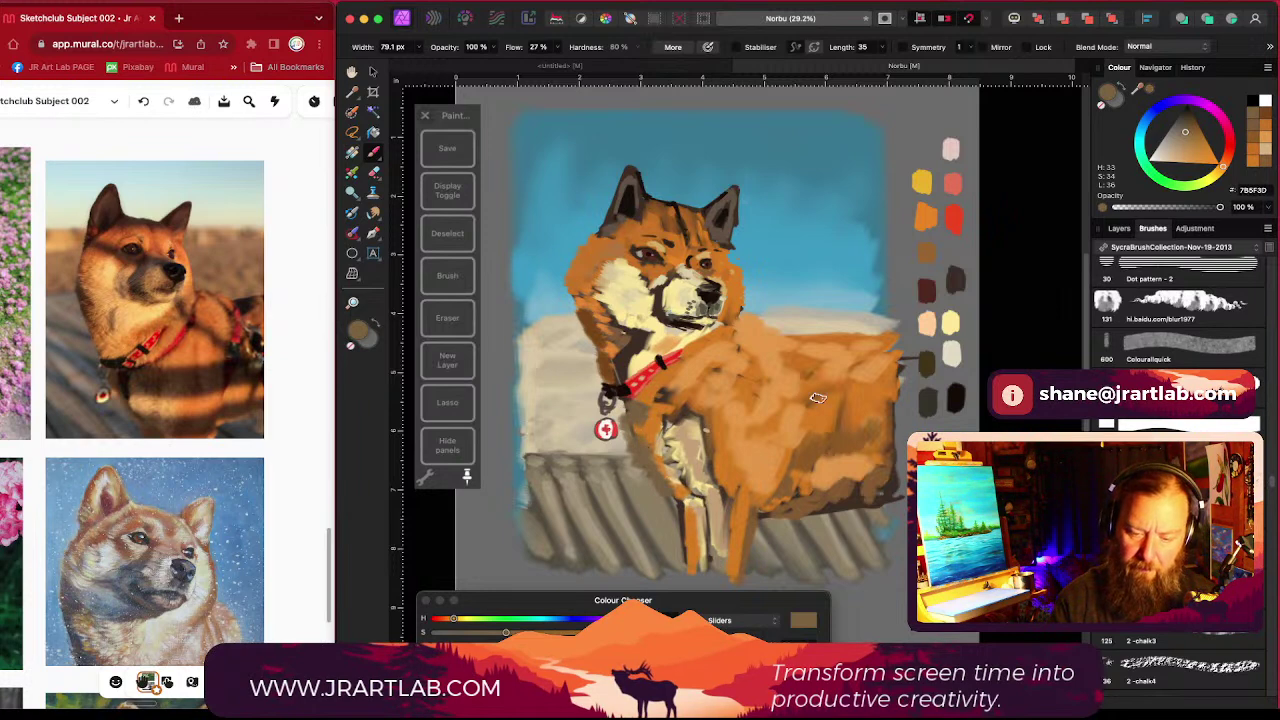
{"action": "scroll", "coordinate": [818, 398], "scroll_direction": "down", "scroll_amount": 3}
Step: Sample the light body orange, intensify it to F48104, and brighten the fur on the back, shoulder and face
{"action": "left_click_drag", "start_coordinate": [823, 447], "coordinate": [735, 404]}
{"action": "left_click", "coordinate": [712, 383], "text": "alt"}
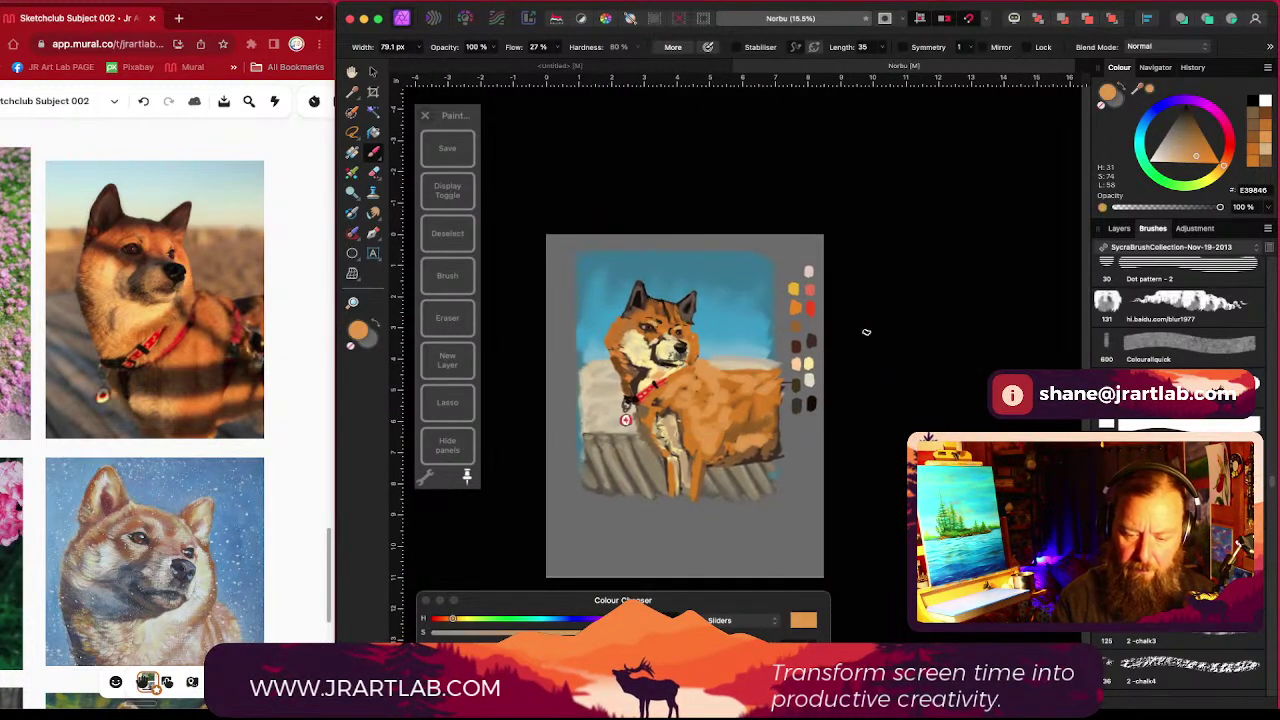
{"action": "left_click_drag", "start_coordinate": [1195, 151], "coordinate": [1204, 155]}
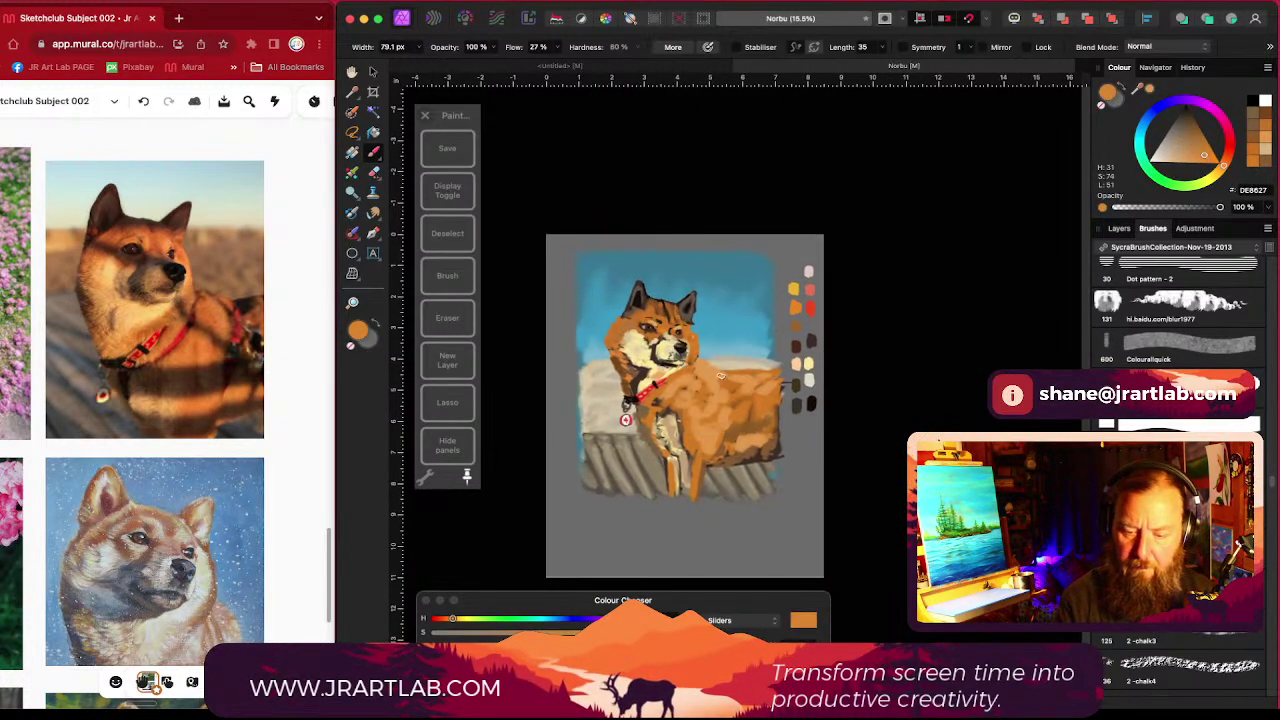
{"action": "left_click", "coordinate": [1218, 163]}
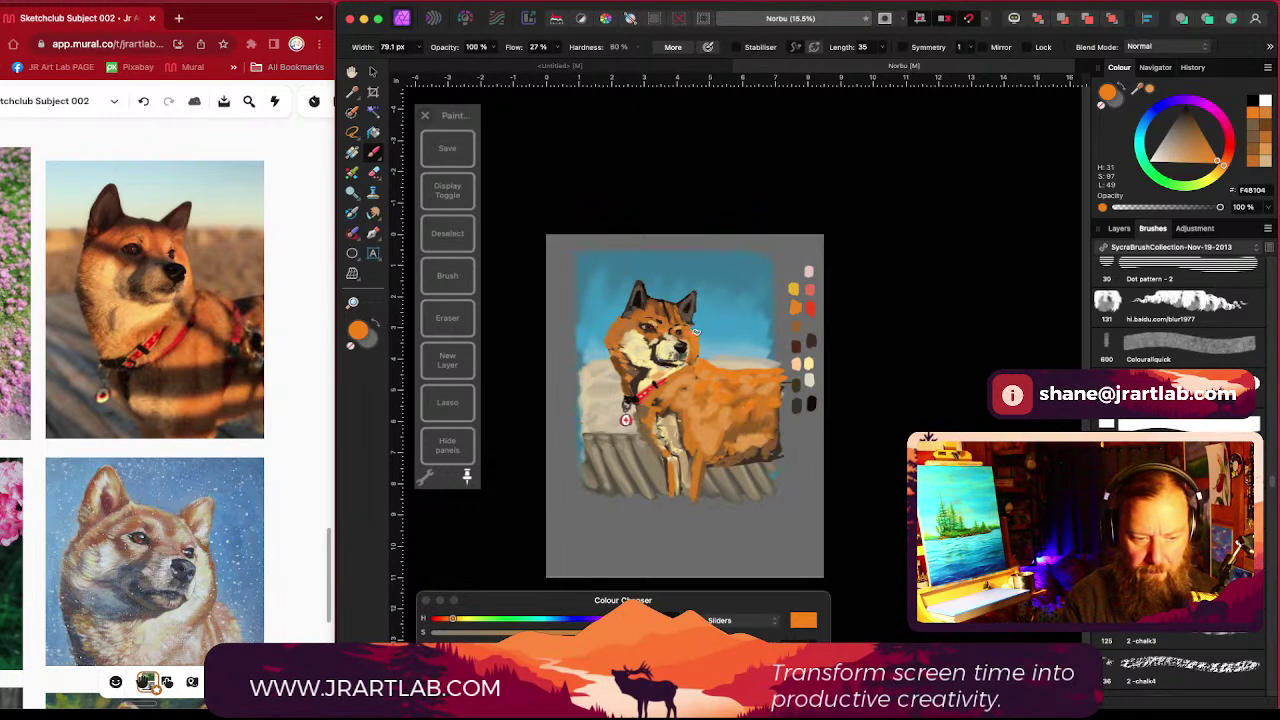
{"action": "scroll", "coordinate": [735, 306], "scroll_direction": "up", "scroll_amount": 5}
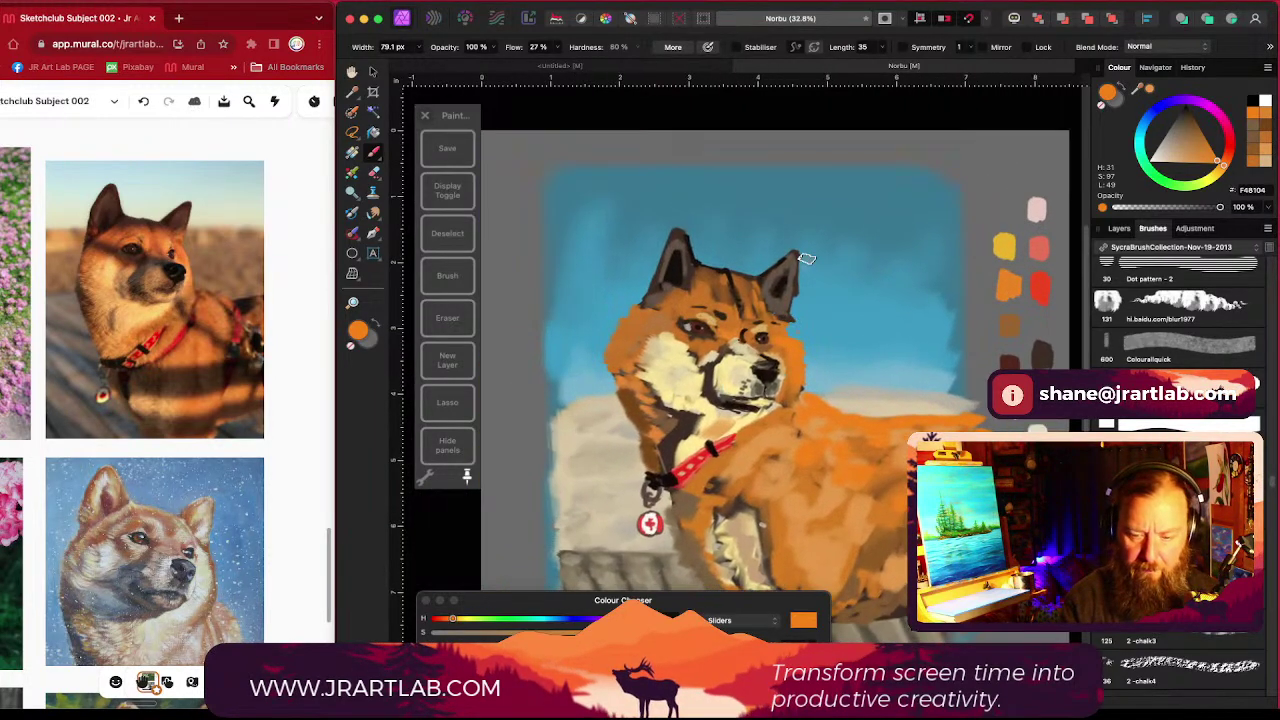
{"action": "scroll", "coordinate": [814, 257], "scroll_direction": "up", "scroll_amount": 3}
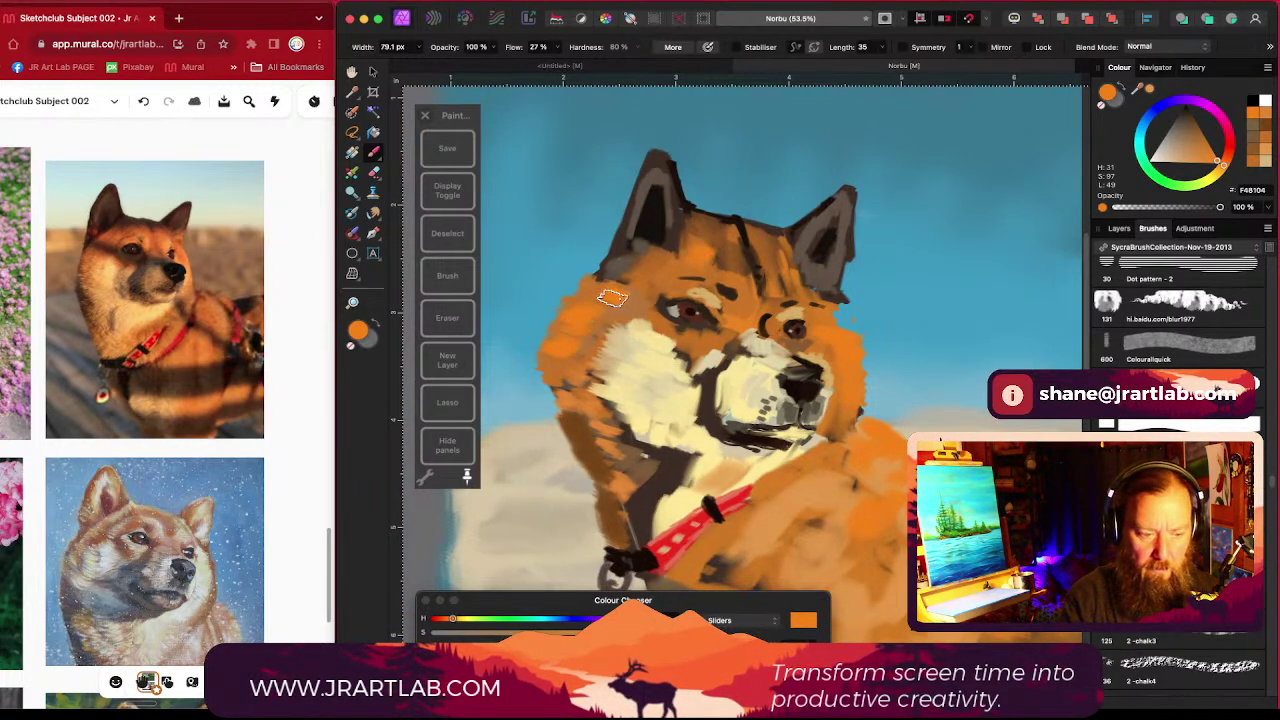
Step: Sample a brown near the eye and paint a 74481A shadow band from the outer cheek under the eye toward the muzzle
{"action": "left_click_drag", "start_coordinate": [739, 355], "coordinate": [752, 367]}
{"action": "left_click", "coordinate": [681, 310], "text": "alt"}
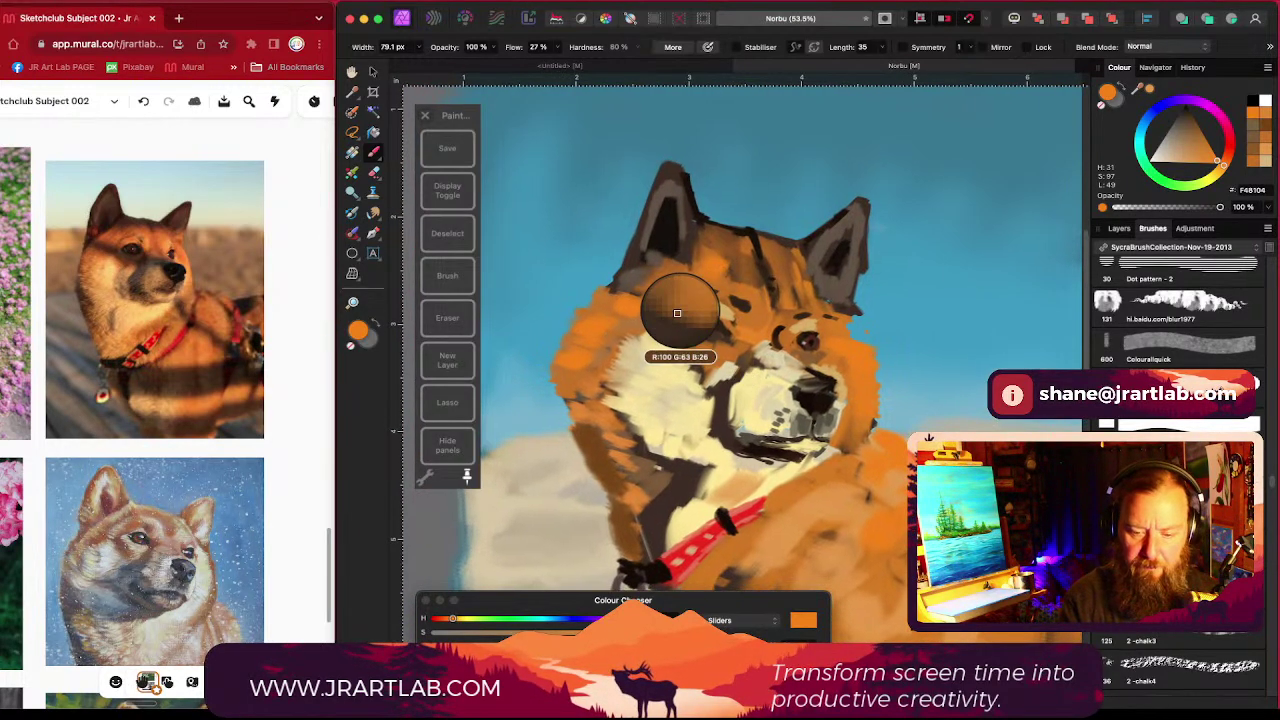
{"action": "mouse_move", "coordinate": [600, 305]}
{"action": "left_mouse_down"}
{"action": "mouse_move", "coordinate": [635, 328]}
{"action": "mouse_move", "coordinate": [600, 306]}
{"action": "mouse_move", "coordinate": [674, 330]}
{"action": "mouse_move", "coordinate": [618, 300]}
{"action": "mouse_move", "coordinate": [645, 305]}
{"action": "mouse_move", "coordinate": [701, 356]}
{"action": "mouse_move", "coordinate": [736, 348]}
{"action": "left_mouse_up"}
{"action": "left_click_drag", "start_coordinate": [888, 480], "coordinate": [850, 433]}
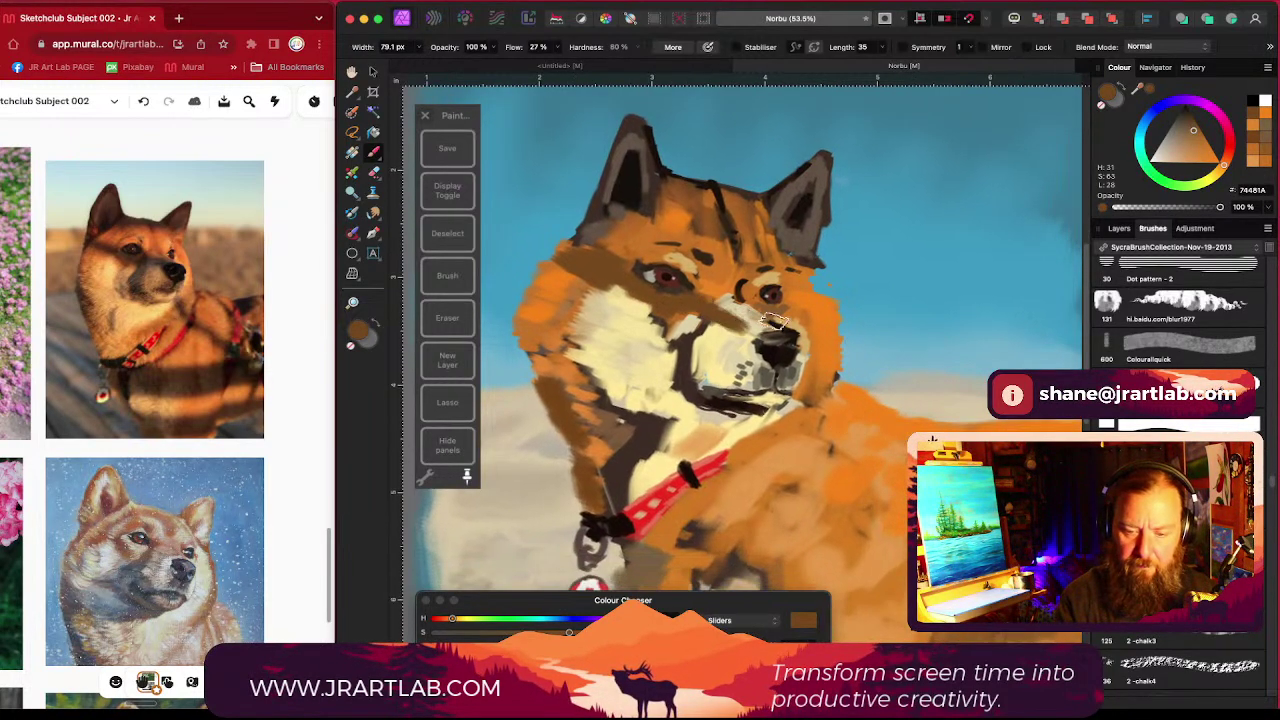
Step: Extend the shadow band over the muzzle bridge to the nose with grey-olive 8E8464 and brown 6E4E26
{"action": "left_click", "coordinate": [755, 330], "text": "alt"}
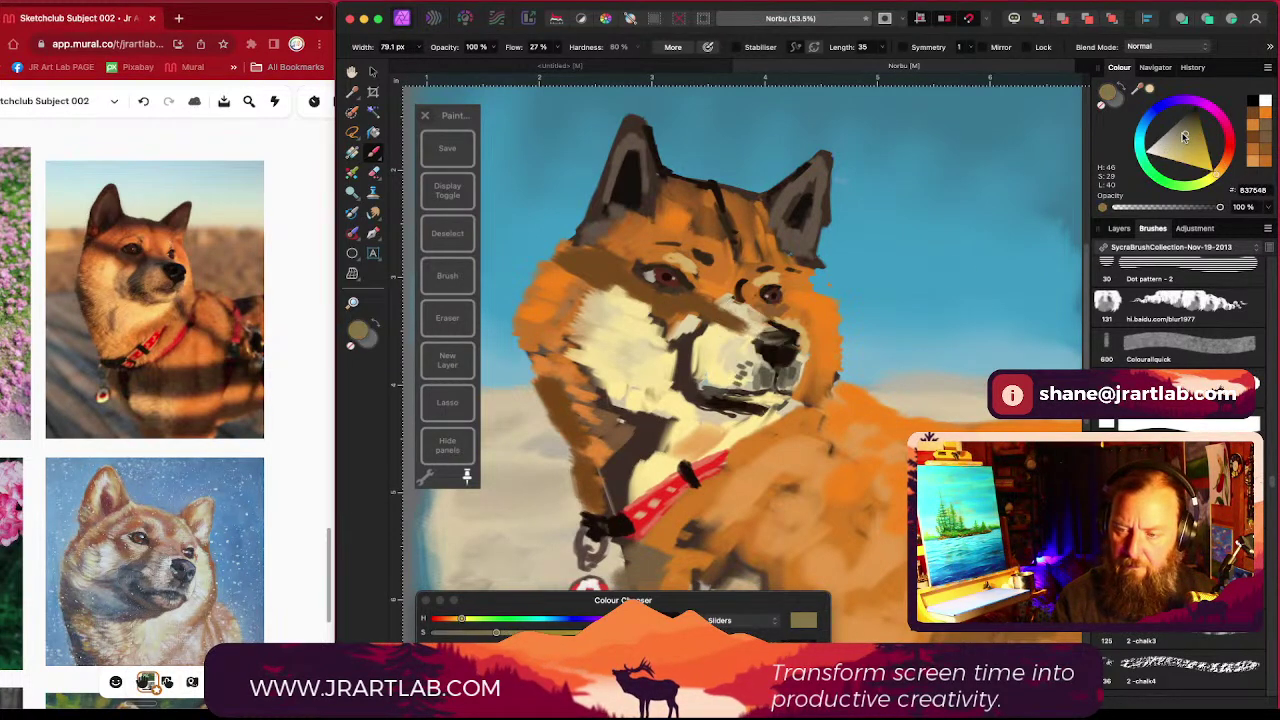
{"action": "left_click_drag", "start_coordinate": [718, 314], "coordinate": [756, 330]}
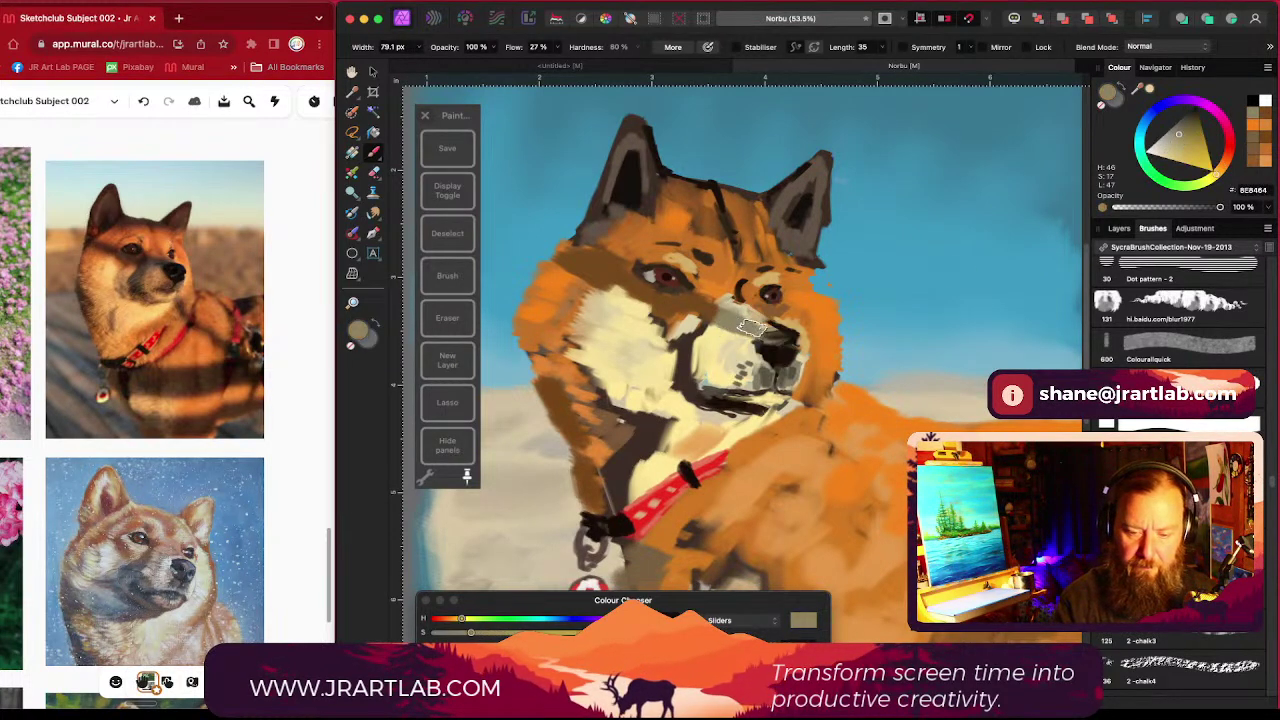
{"action": "left_click", "coordinate": [700, 305], "text": "alt"}
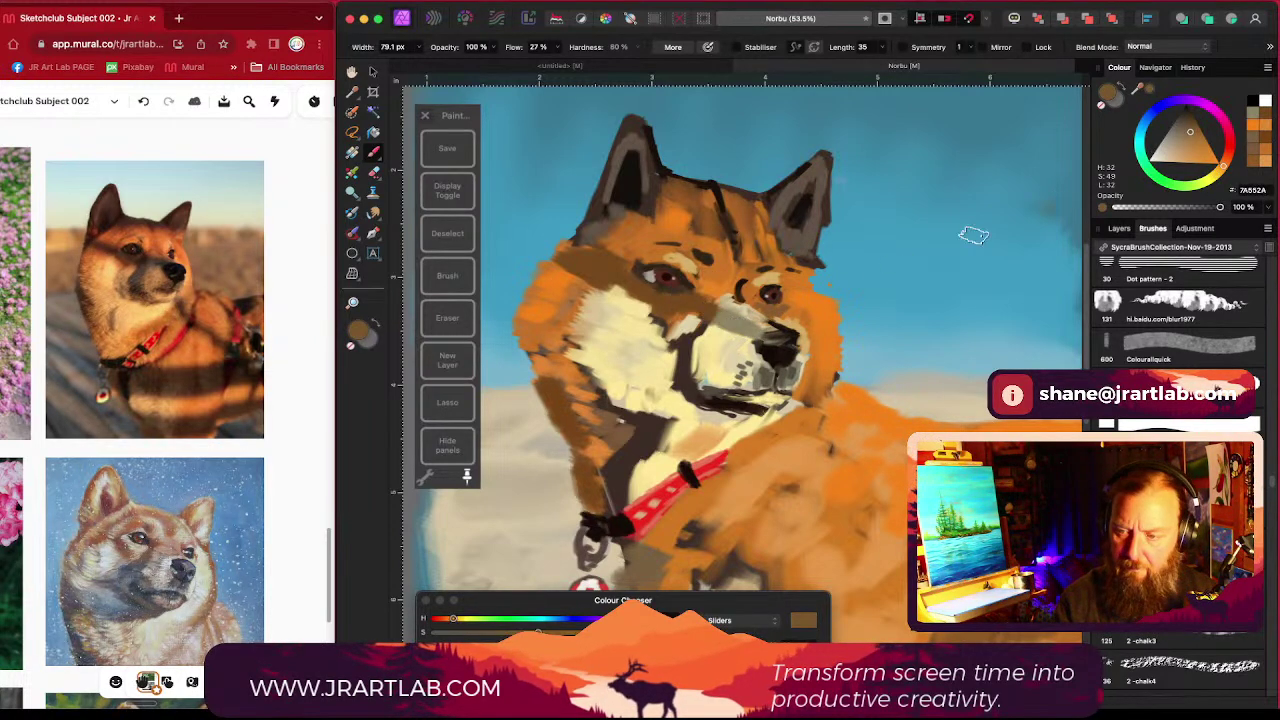
{"action": "left_click", "coordinate": [733, 332], "text": "alt"}
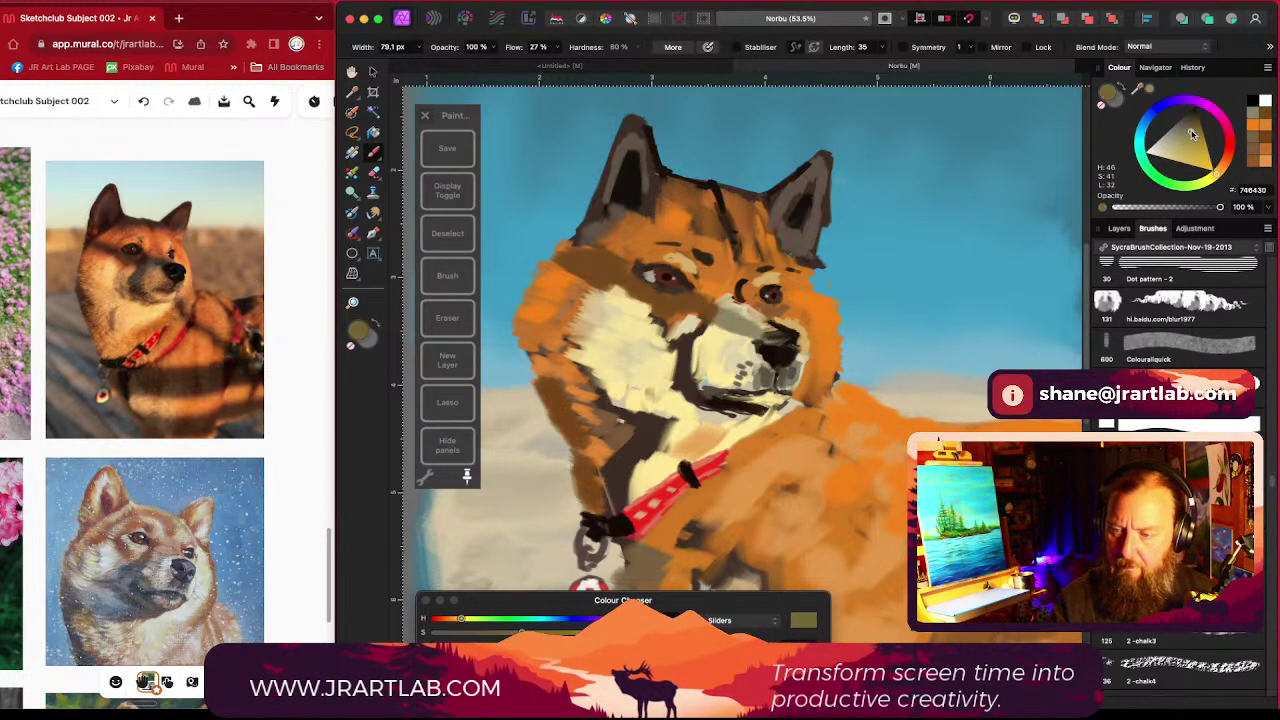
{"action": "left_click", "coordinate": [1218, 178]}
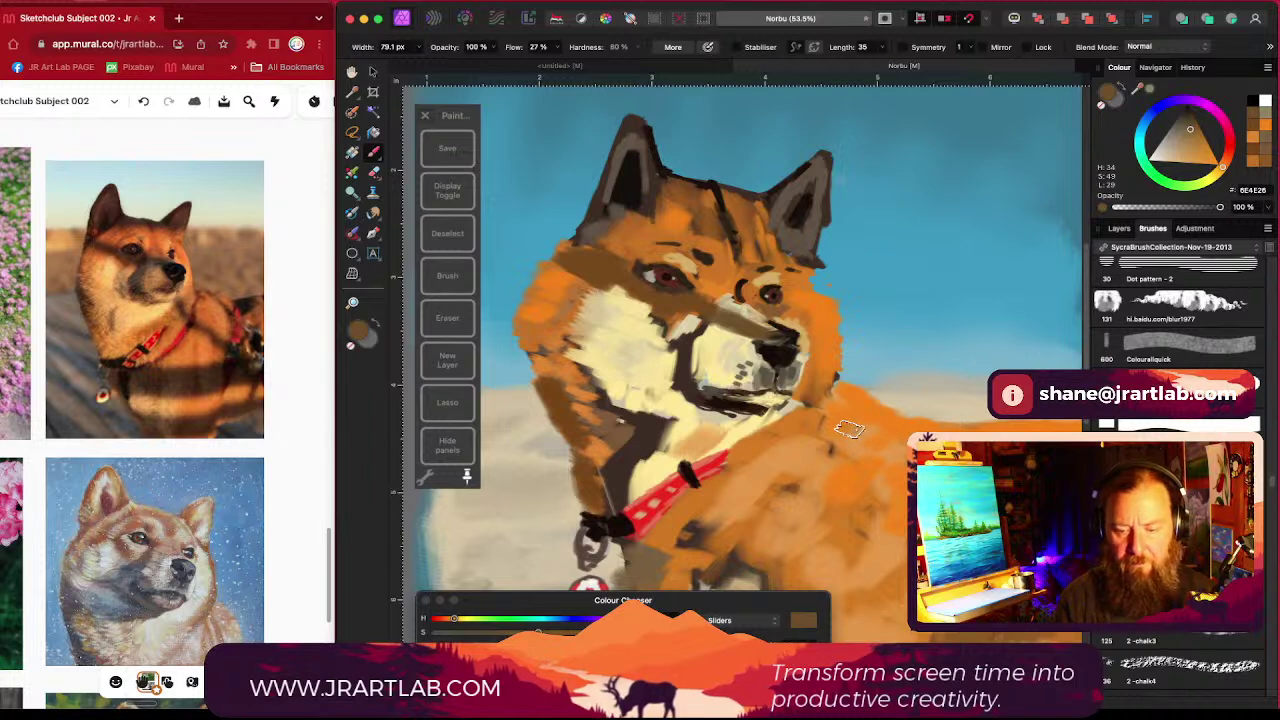
Step: Paint 6E4E26 shadow stripes from below the cheek down the shoulder and across the chest above the forelegs
{"action": "scroll", "coordinate": [854, 435], "scroll_direction": "down", "scroll_amount": 1}
{"action": "mouse_move", "coordinate": [807, 385]}
{"action": "left_mouse_down"}
{"action": "mouse_move", "coordinate": [806, 421]}
{"action": "mouse_move", "coordinate": [893, 492]}
{"action": "mouse_move", "coordinate": [835, 449]}
{"action": "mouse_move", "coordinate": [824, 402]}
{"action": "left_mouse_up"}
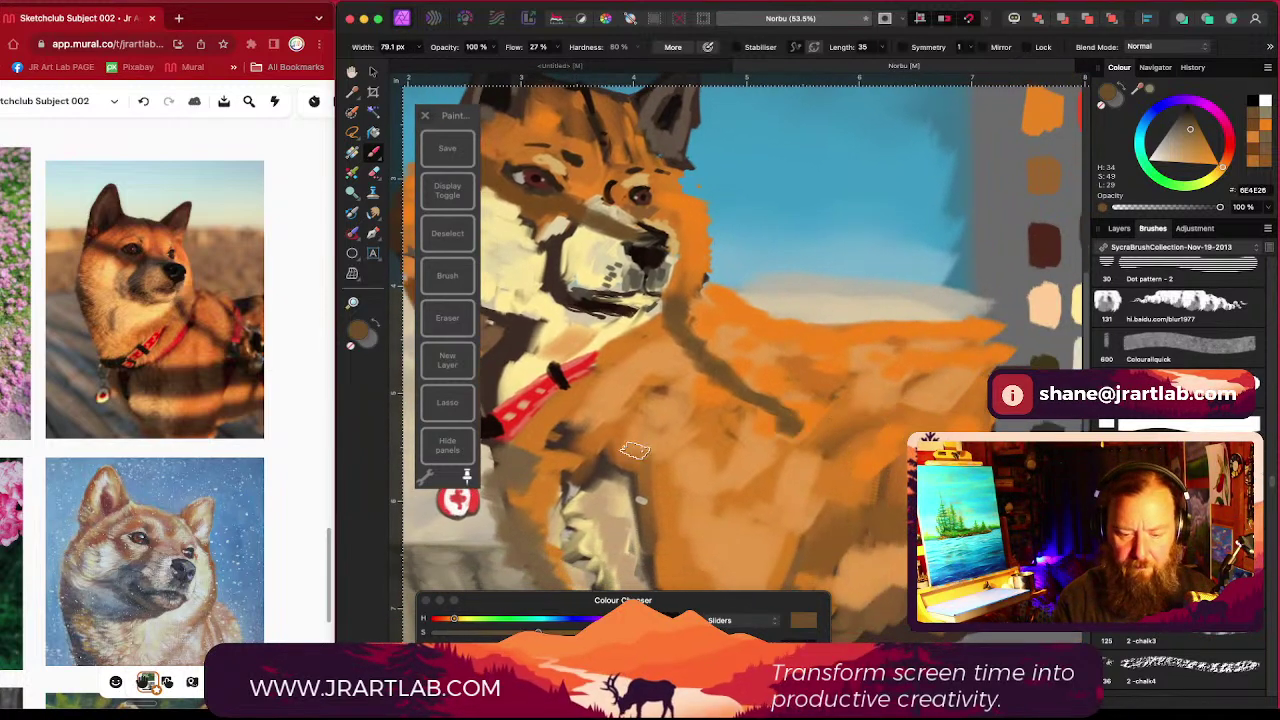
{"action": "scroll", "coordinate": [785, 412], "scroll_direction": "left", "scroll_amount": 3}
{"action": "mouse_move", "coordinate": [609, 500]}
{"action": "left_mouse_down"}
{"action": "mouse_move", "coordinate": [703, 443]}
{"action": "mouse_move", "coordinate": [692, 438]}
{"action": "mouse_move", "coordinate": [711, 469]}
{"action": "mouse_move", "coordinate": [757, 476]}
{"action": "mouse_move", "coordinate": [777, 443]}
{"action": "mouse_move", "coordinate": [788, 468]}
{"action": "mouse_move", "coordinate": [904, 385]}
{"action": "mouse_move", "coordinate": [797, 428]}
{"action": "left_mouse_up"}
{"action": "scroll", "coordinate": [780, 440], "scroll_direction": "down", "scroll_amount": 3}
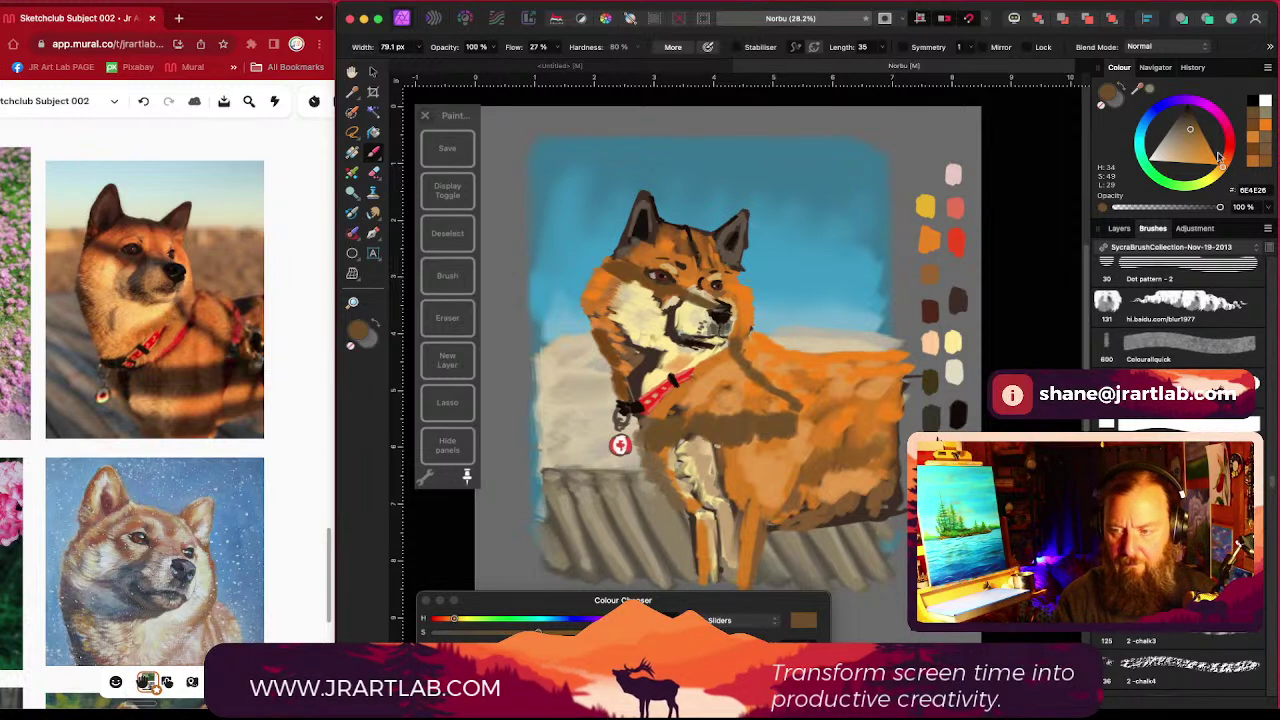
Step: Darken the brown to 4B361C and paint a horizontal shadow band across the chest, shoulder and flank
{"action": "left_click_drag", "start_coordinate": [1190, 129], "coordinate": [1188, 121]}
{"action": "mouse_move", "coordinate": [666, 433]}
{"action": "left_mouse_down"}
{"action": "mouse_move", "coordinate": [739, 425]}
{"action": "mouse_move", "coordinate": [725, 439]}
{"action": "mouse_move", "coordinate": [756, 419]}
{"action": "mouse_move", "coordinate": [760, 438]}
{"action": "mouse_move", "coordinate": [790, 431]}
{"action": "mouse_move", "coordinate": [783, 422]}
{"action": "mouse_move", "coordinate": [768, 441]}
{"action": "mouse_move", "coordinate": [782, 448]}
{"action": "mouse_move", "coordinate": [772, 434]}
{"action": "mouse_move", "coordinate": [752, 452]}
{"action": "mouse_move", "coordinate": [724, 434]}
{"action": "mouse_move", "coordinate": [684, 434]}
{"action": "mouse_move", "coordinate": [670, 450]}
{"action": "mouse_move", "coordinate": [692, 440]}
{"action": "mouse_move", "coordinate": [639, 451]}
{"action": "left_mouse_up"}
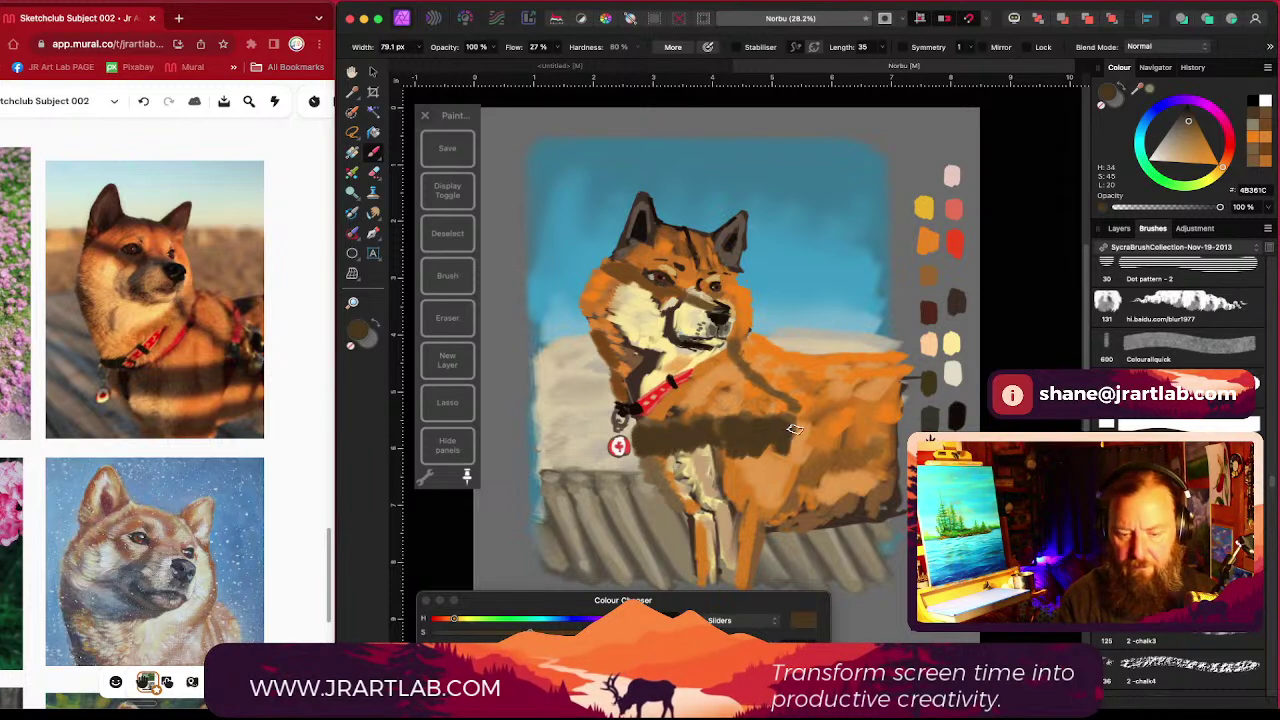
{"action": "mouse_move", "coordinate": [822, 438]}
{"action": "left_mouse_down"}
{"action": "mouse_move", "coordinate": [855, 422]}
{"action": "mouse_move", "coordinate": [888, 432]}
{"action": "left_mouse_up"}
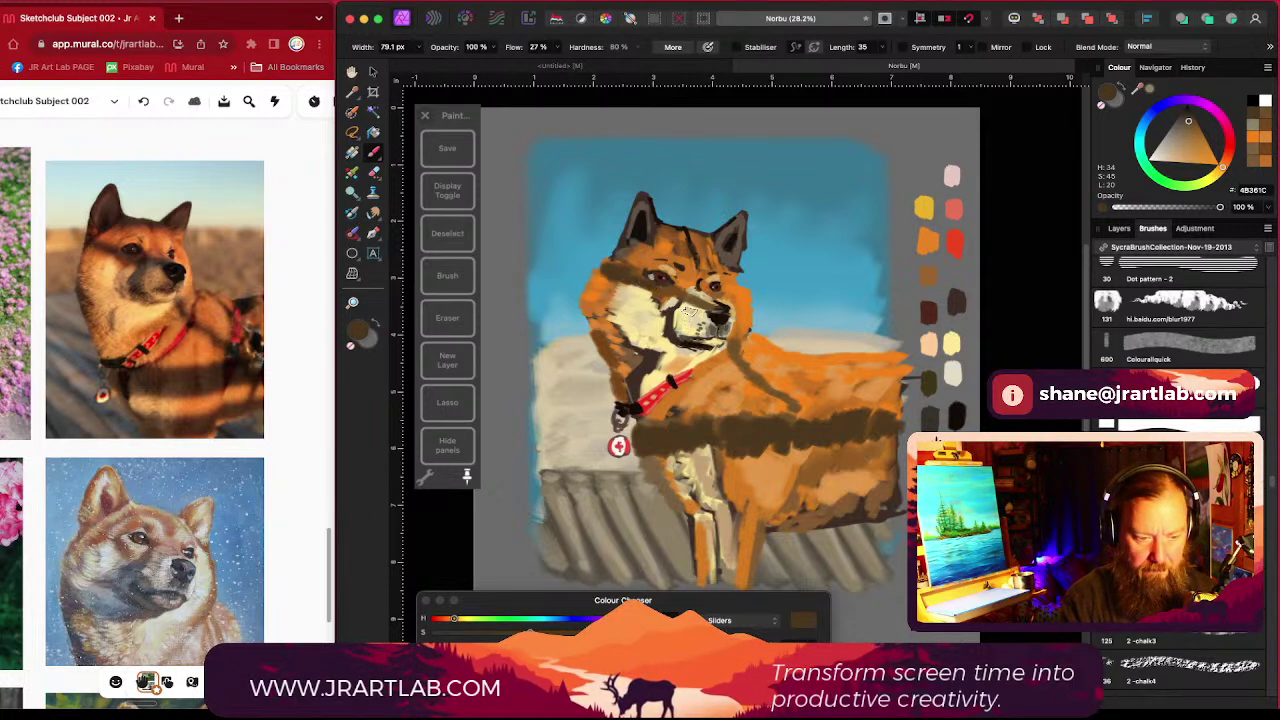
Step: Paint a 4B361C shadow around the side of the muzzle, under the chin and down the shoulder to the horizontal band
{"action": "left_click_drag", "start_coordinate": [686, 301], "coordinate": [680, 315]}
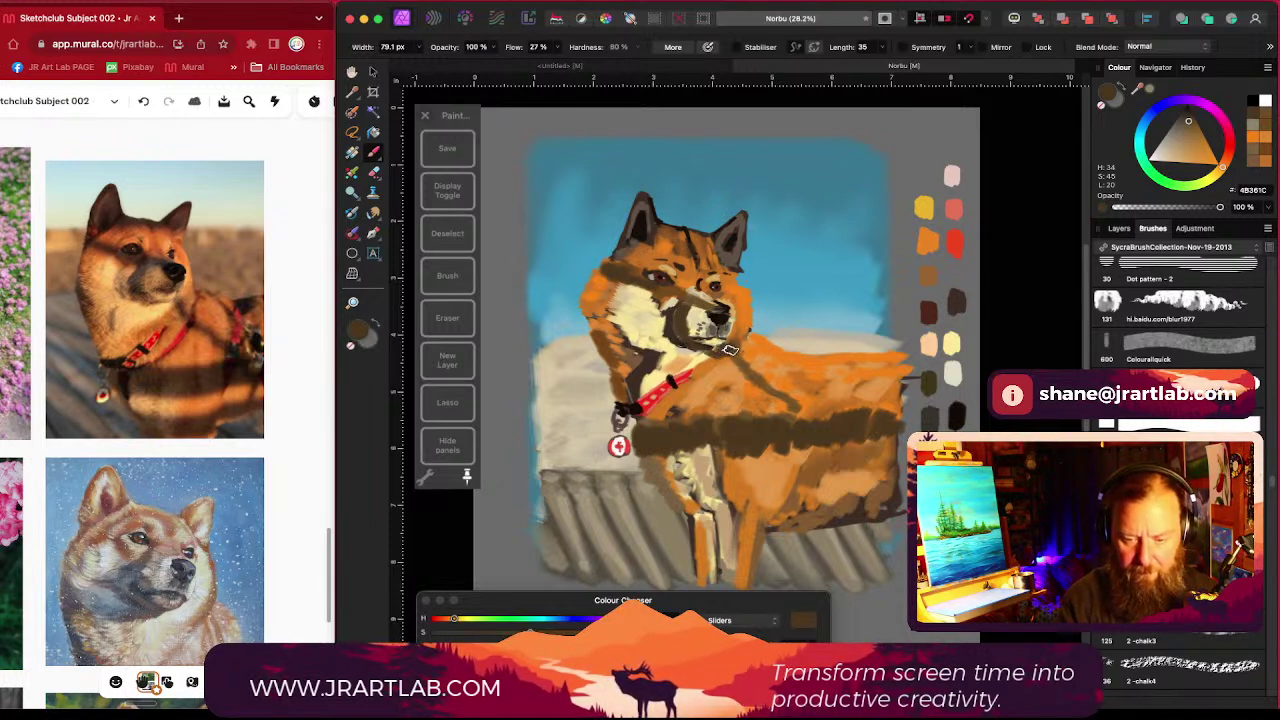
{"action": "left_click_drag", "start_coordinate": [750, 371], "coordinate": [810, 421]}
{"action": "scroll", "coordinate": [840, 436], "scroll_direction": "left", "scroll_amount": 1}
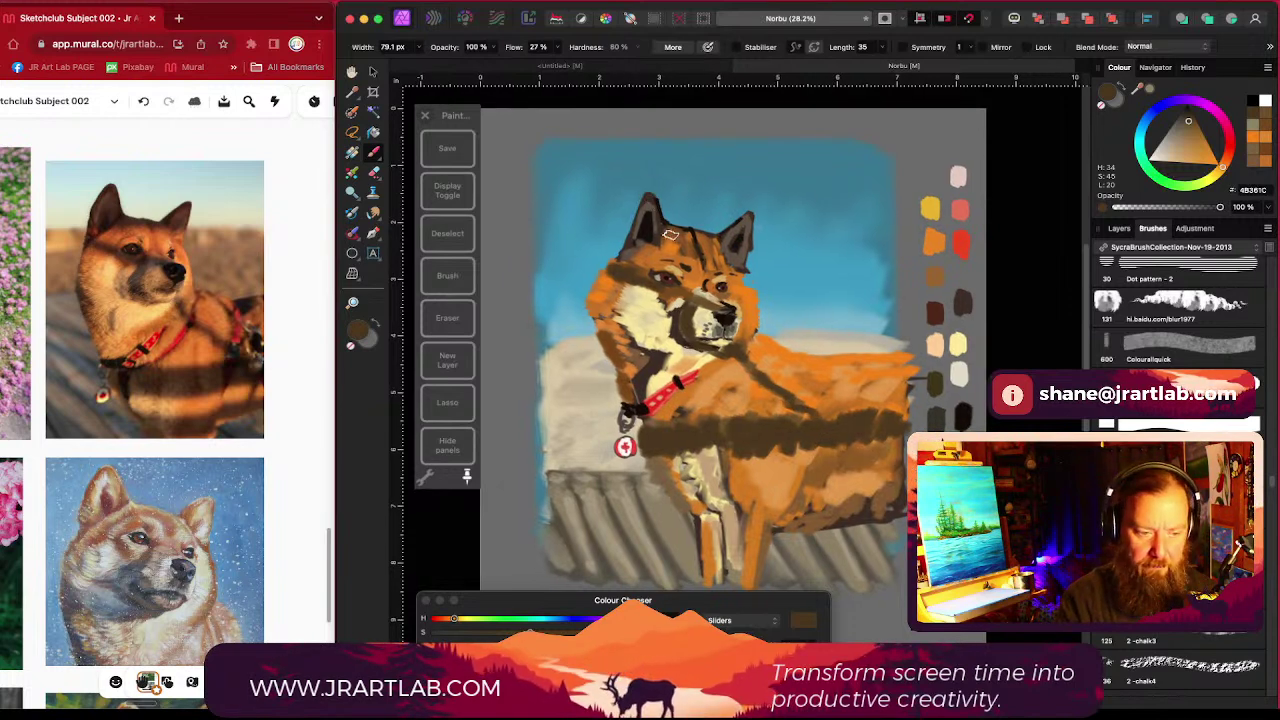
Step: Shade the edges of both ears with brown 4B361C and touch up the far side of the head with sky blue 40849A
{"action": "mouse_move", "coordinate": [644, 200]}
{"action": "left_mouse_down"}
{"action": "mouse_move", "coordinate": [627, 247]}
{"action": "mouse_move", "coordinate": [645, 196]}
{"action": "left_mouse_up"}
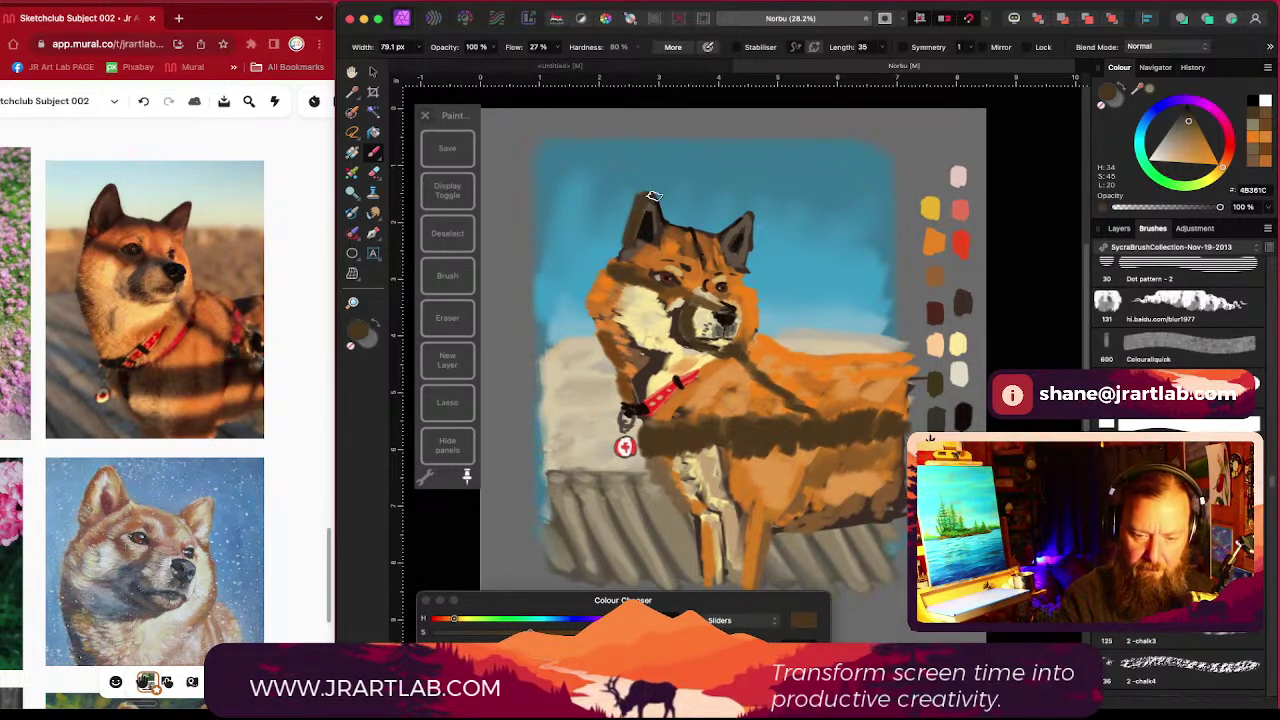
{"action": "left_click_drag", "start_coordinate": [752, 261], "coordinate": [747, 264]}
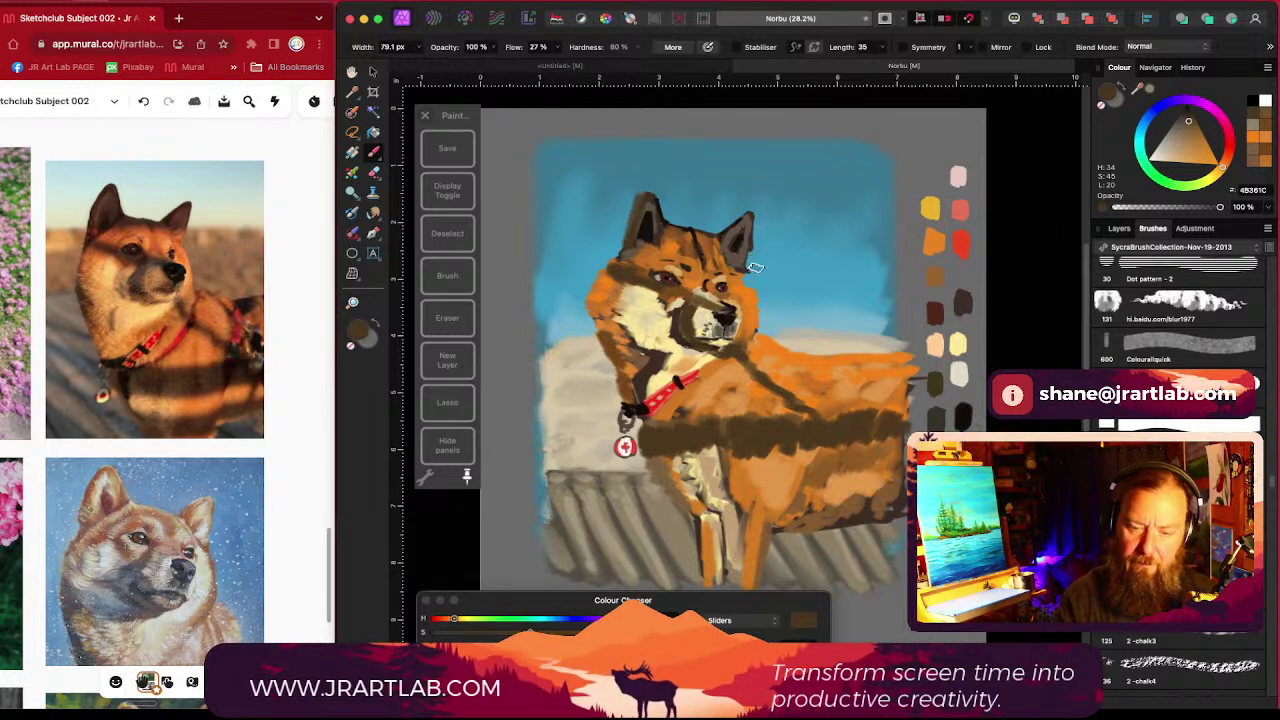
{"action": "left_click", "coordinate": [742, 283], "text": "alt"}
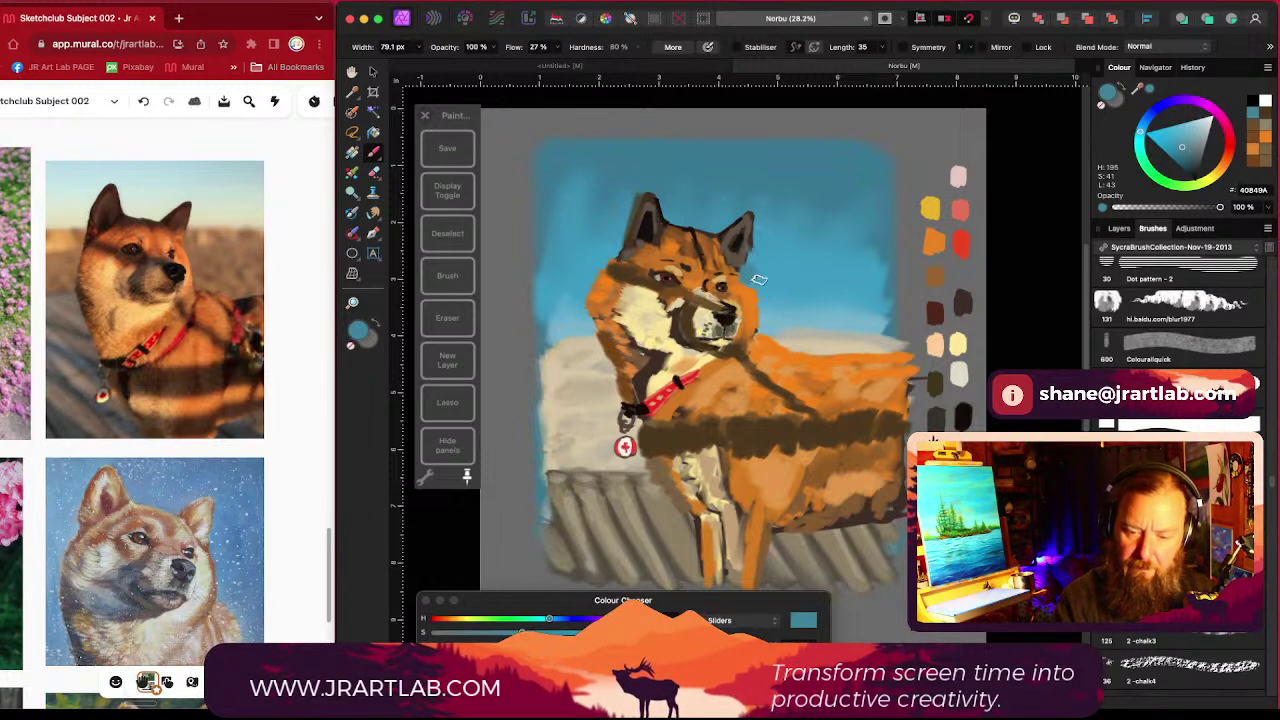
{"action": "left_click", "coordinate": [743, 286], "text": "alt"}
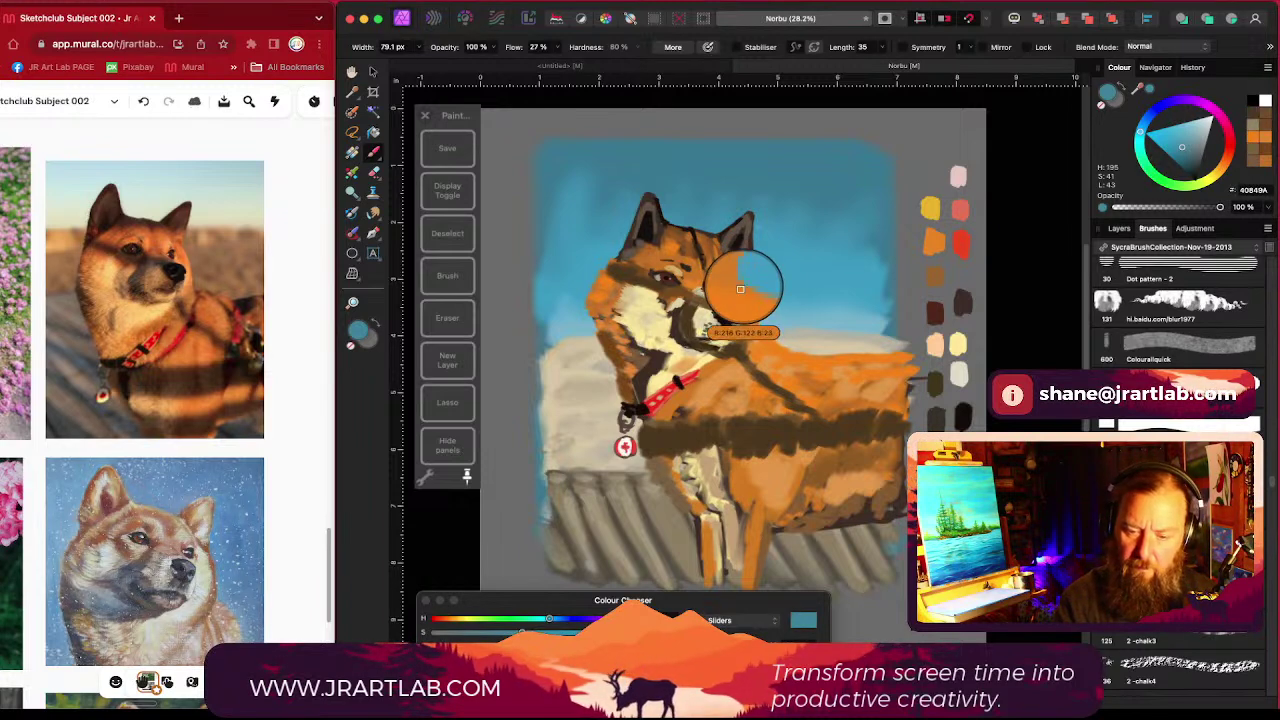
Step: Paint shadow patches along the upper edge of the dog's back with sampled brown 68421A and the greyer brown 4F4234
{"action": "left_click", "coordinate": [624, 272], "text": "alt"}
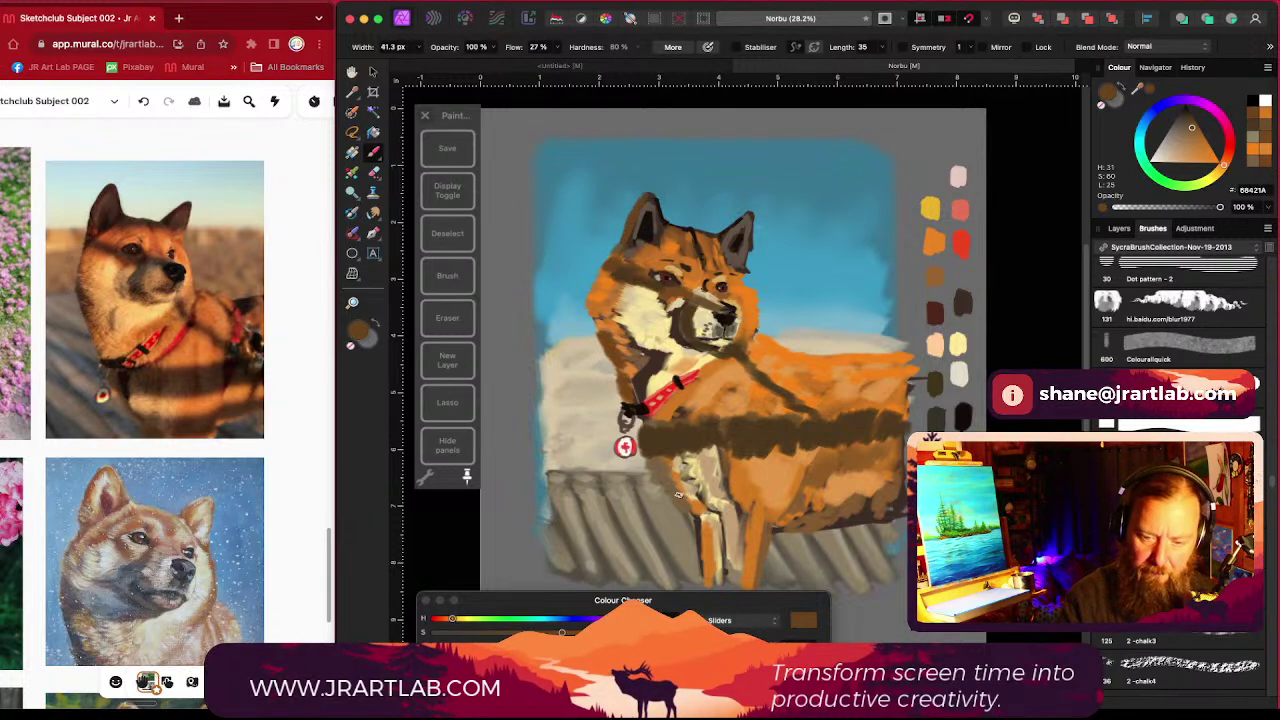
{"action": "scroll", "coordinate": [679, 496], "scroll_direction": "right", "scroll_amount": 1}
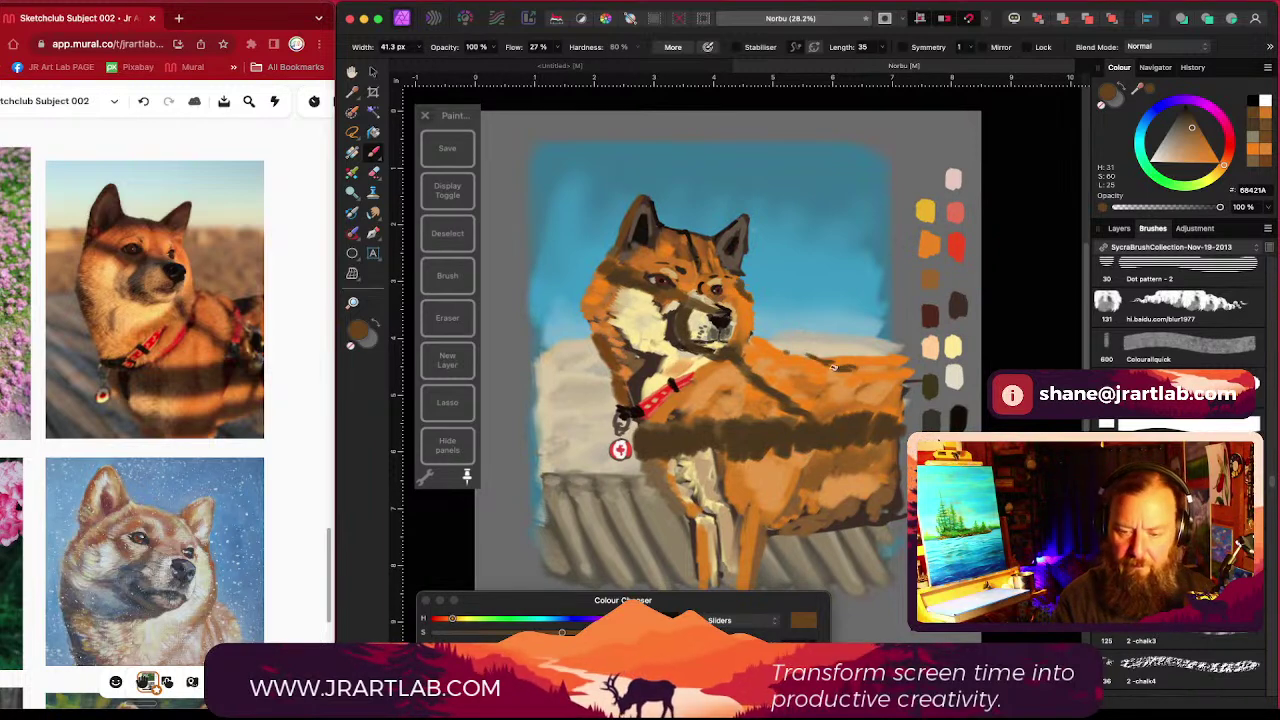
{"action": "scroll", "coordinate": [861, 367], "scroll_direction": "right", "scroll_amount": 1}
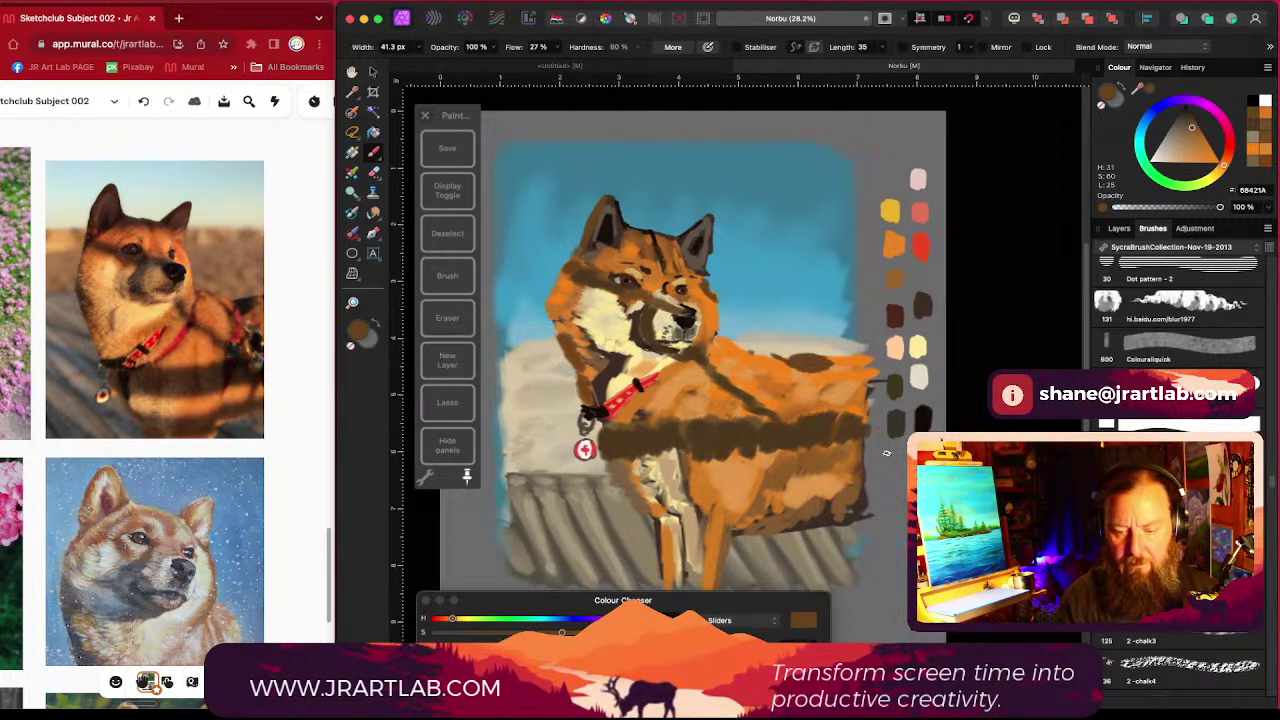
{"action": "scroll", "coordinate": [861, 367], "scroll_direction": "down", "scroll_amount": 2}
{"action": "scroll", "coordinate": [830, 428], "scroll_direction": "down", "scroll_amount": 1}
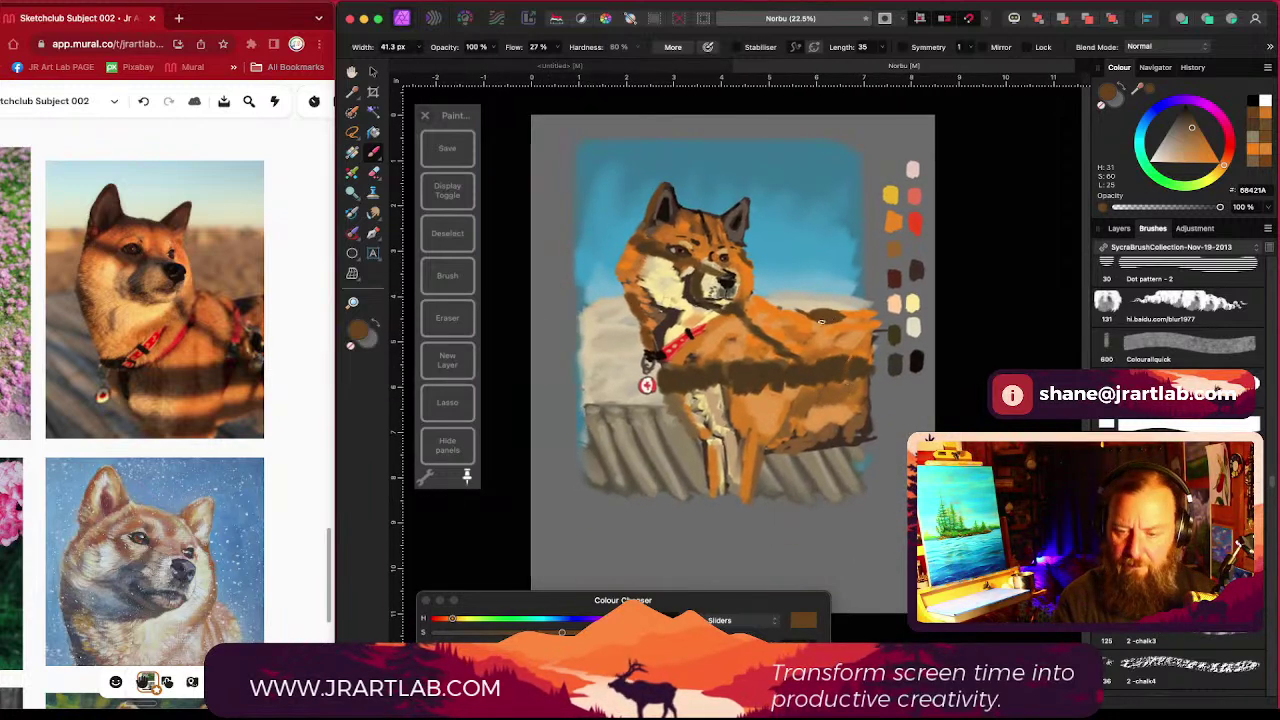
{"action": "left_click_drag", "start_coordinate": [1191, 134], "coordinate": [1181, 121]}
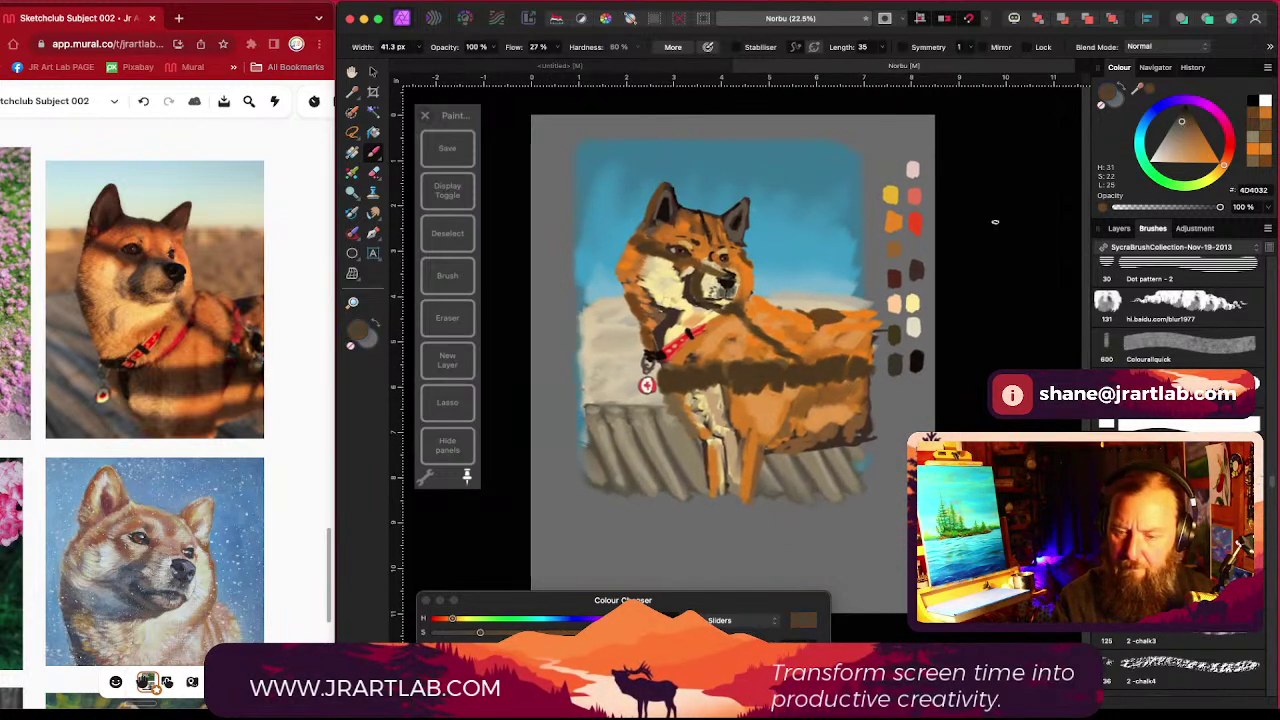
{"action": "left_click_drag", "start_coordinate": [836, 321], "coordinate": [818, 328]}
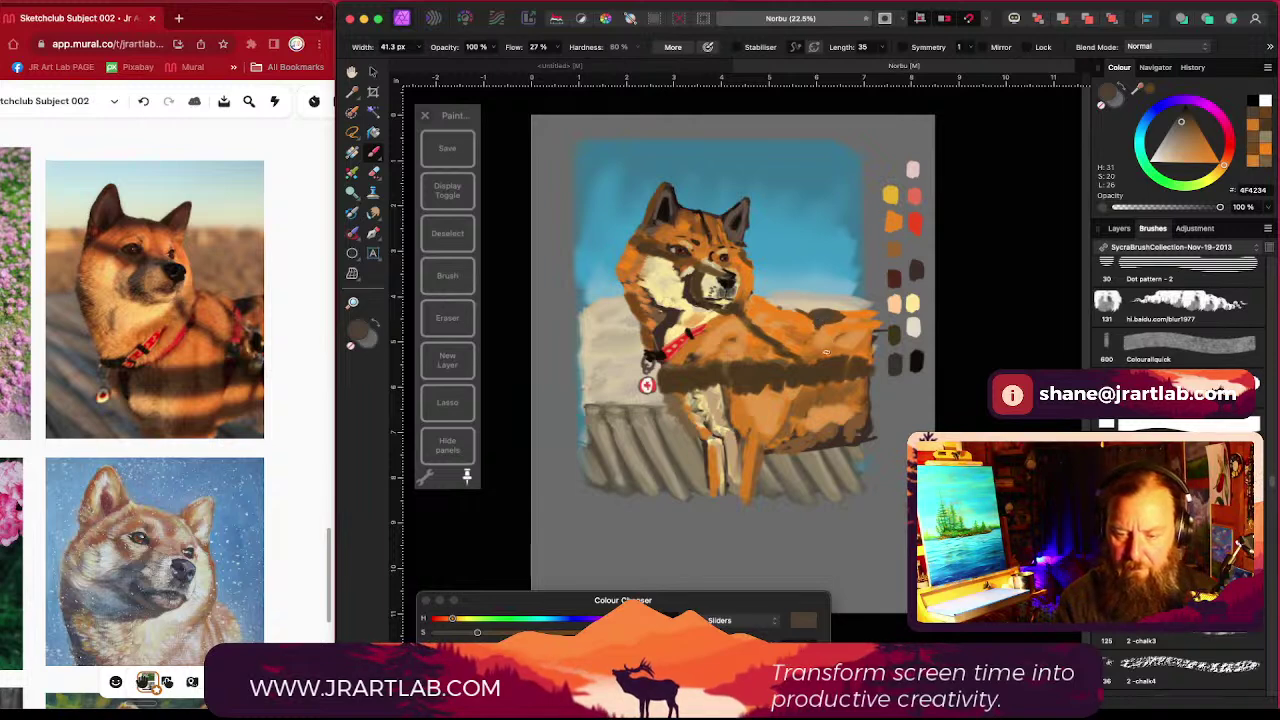
Step: Deepen the horizontal shadow band across the chest and flank with dark grey-brown 3A332D and a 93.3 px brush
{"action": "key", "text": "bracketright"}
{"action": "left_click", "coordinate": [1183, 120]}
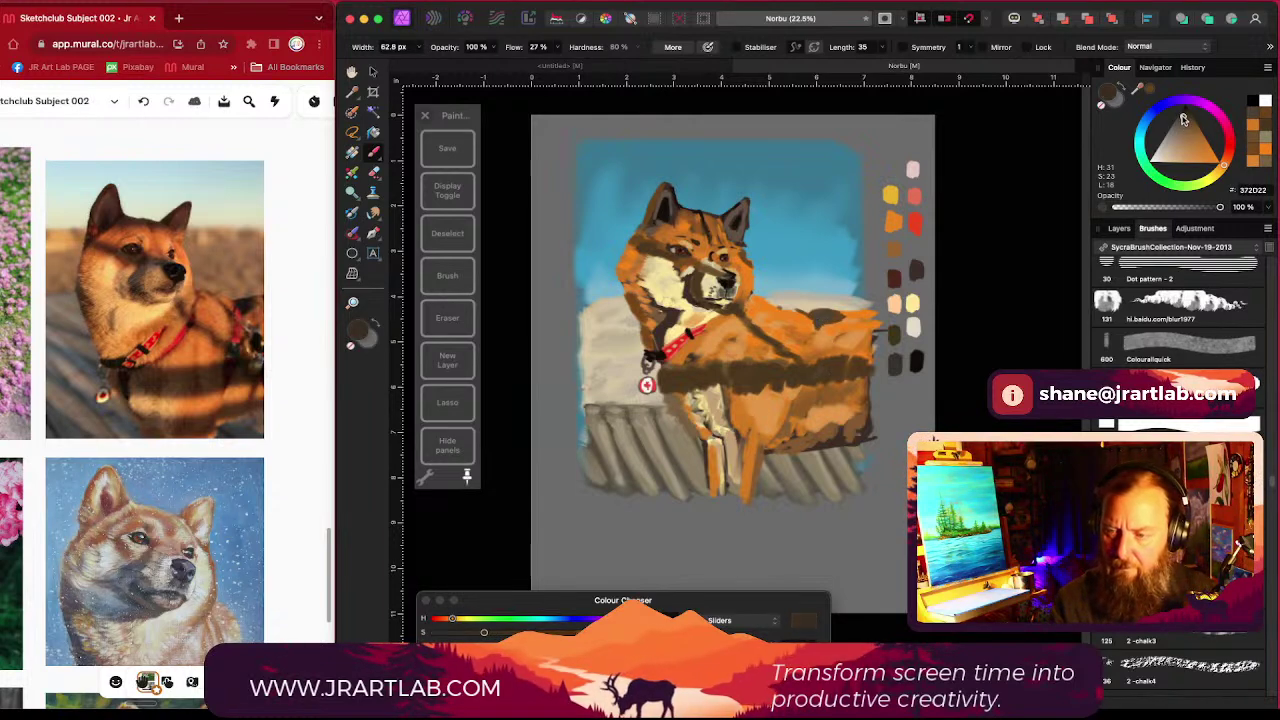
{"action": "left_click_drag", "start_coordinate": [1184, 119], "coordinate": [1180, 117]}
{"action": "key", "text": "bracketright"}
{"action": "key", "text": "bracketright"}
{"action": "left_click_drag", "start_coordinate": [782, 383], "coordinate": [769, 369]}
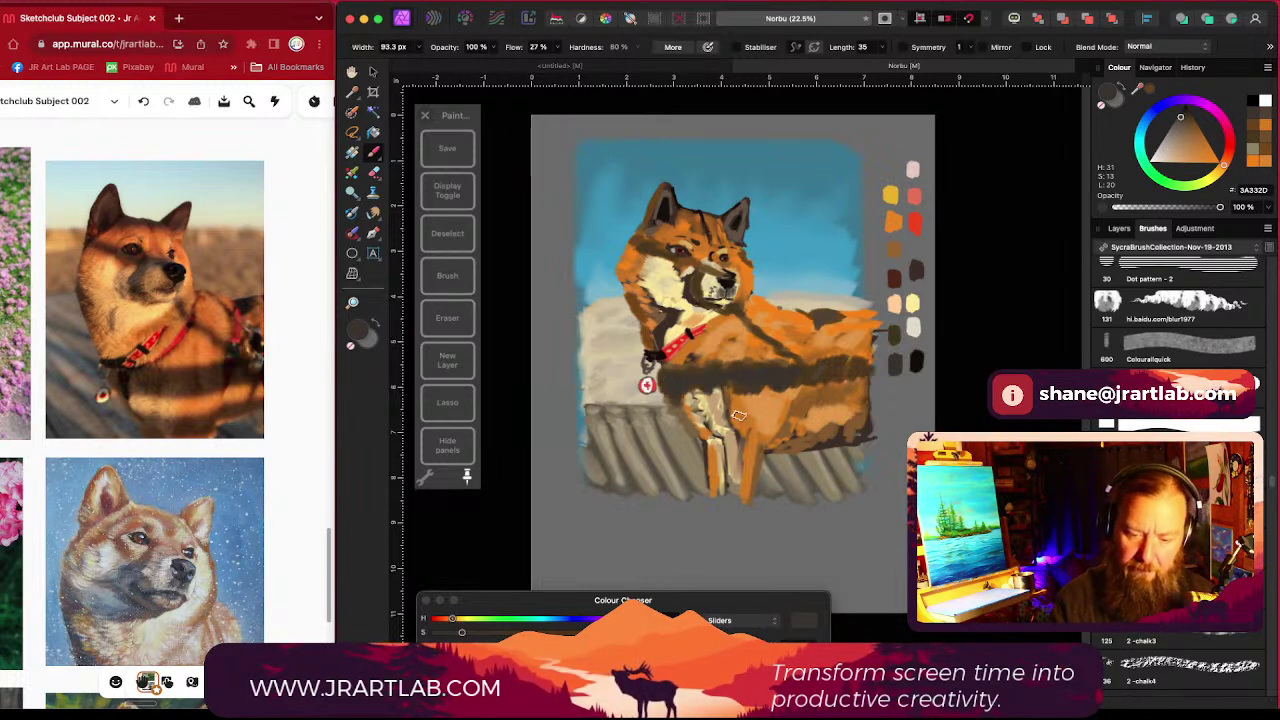
Step: Compare the painted face with the Shiba Inu reference photo by viewing both enlarged, switching to the Mural board
{"action": "scroll", "coordinate": [928, 396], "scroll_direction": "up", "scroll_amount": 1}
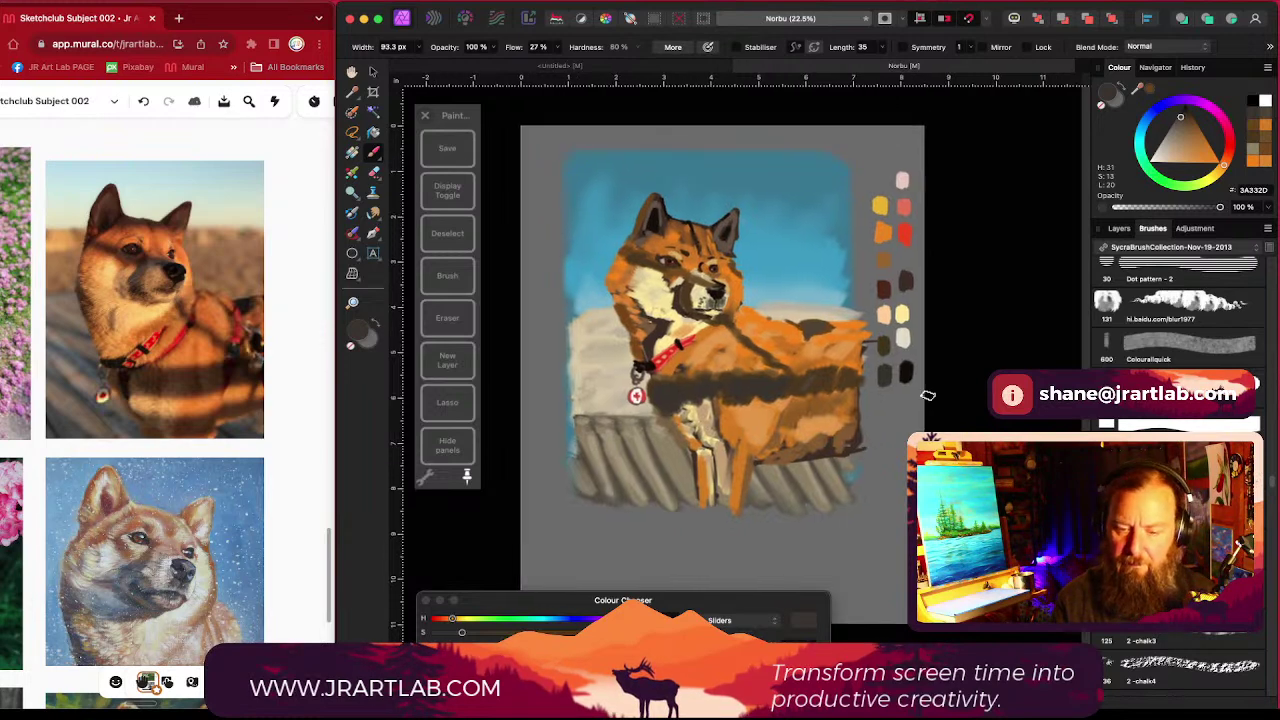
{"action": "scroll", "coordinate": [927, 396], "scroll_direction": "down", "scroll_amount": 2}
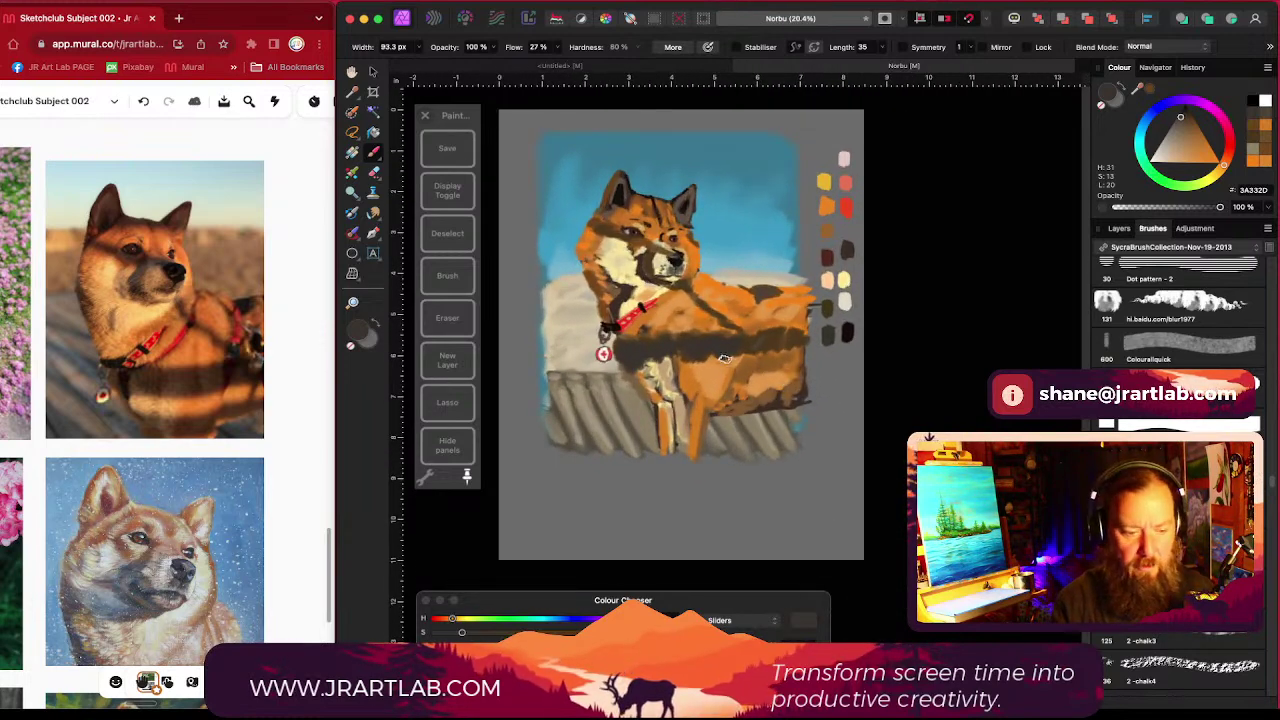
{"action": "scroll", "coordinate": [720, 298], "scroll_direction": "up", "scroll_amount": 4}
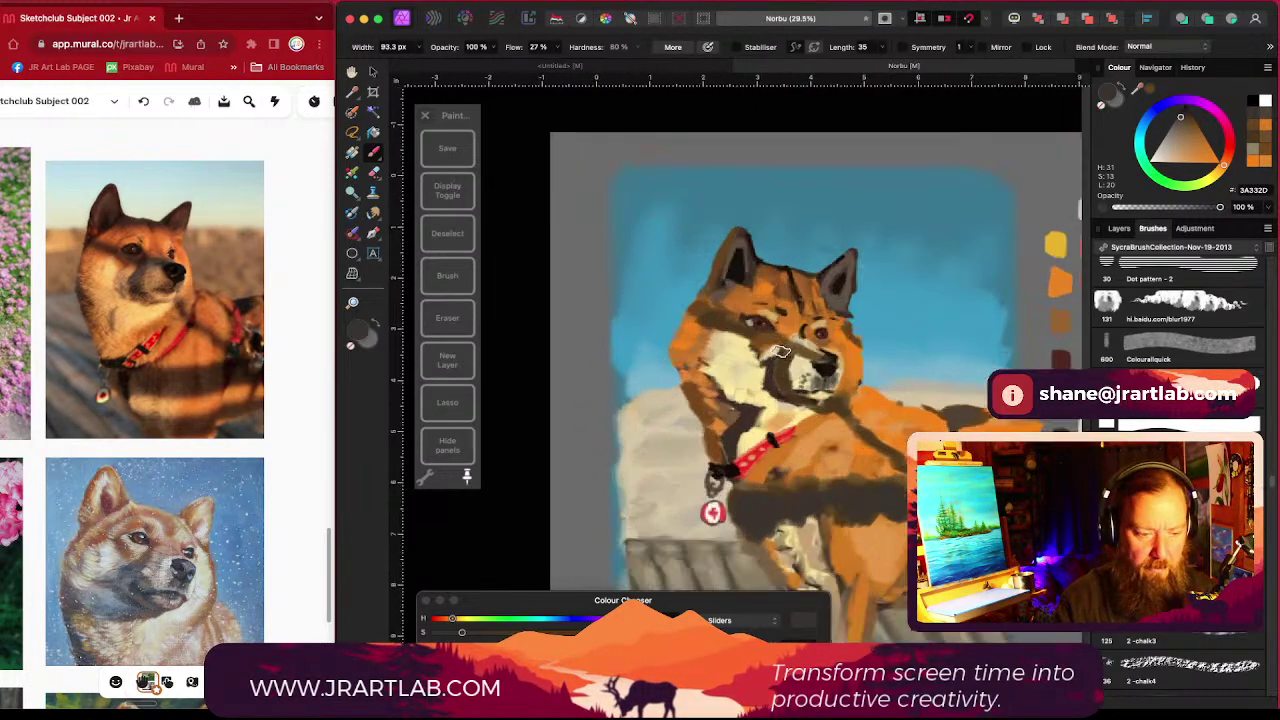
{"action": "scroll", "coordinate": [757, 304], "scroll_direction": "up", "scroll_amount": 5}
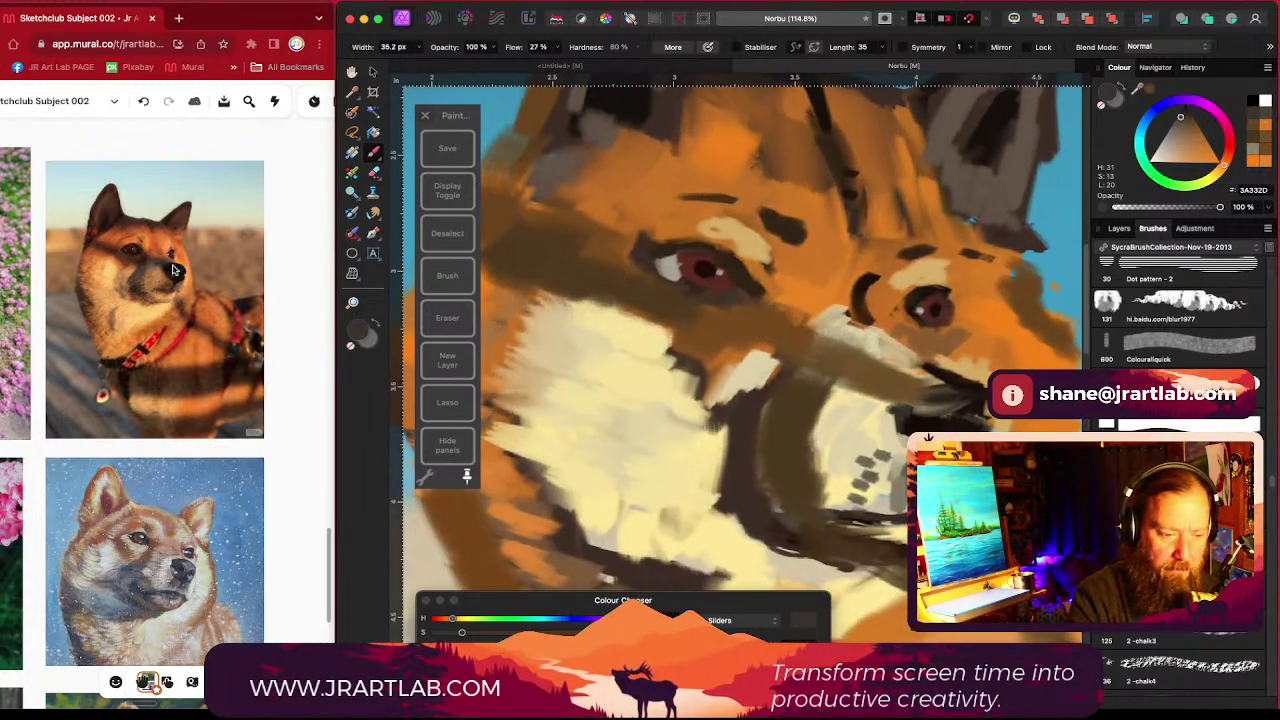
{"action": "left_click", "coordinate": [282, 672]}
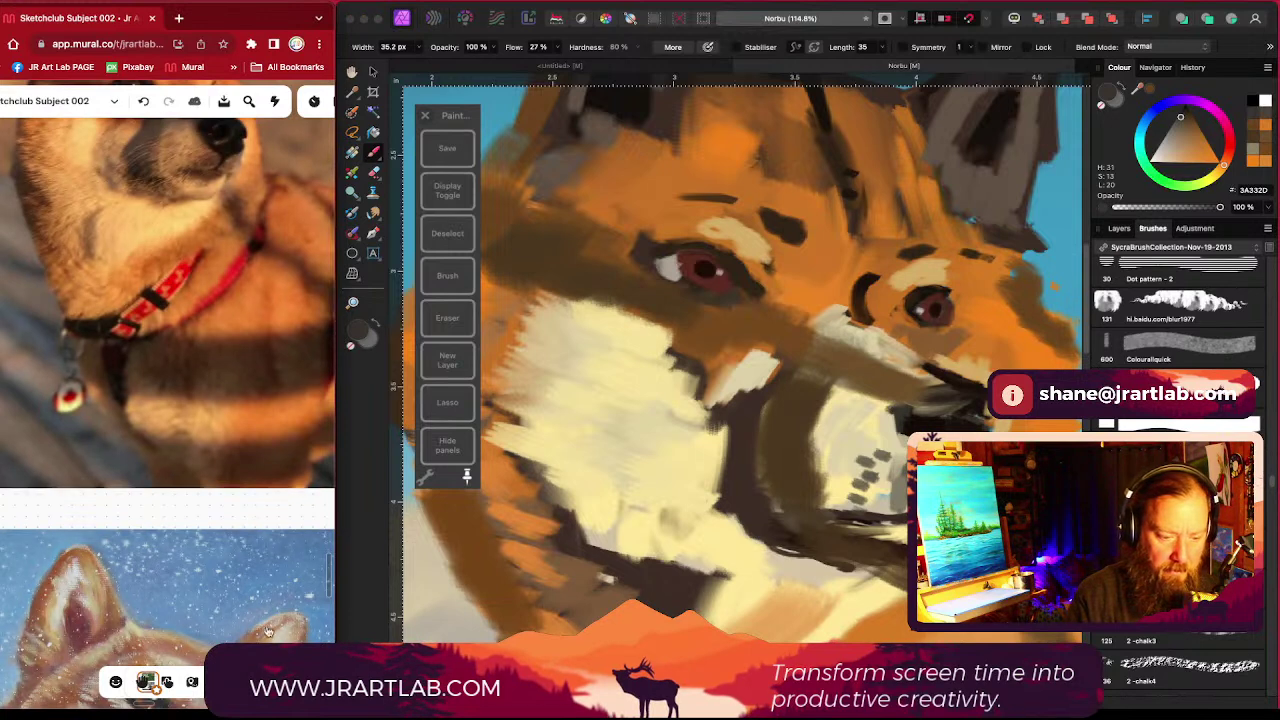
{"action": "scroll", "coordinate": [280, 440], "scroll_direction": "up", "scroll_amount": 4}
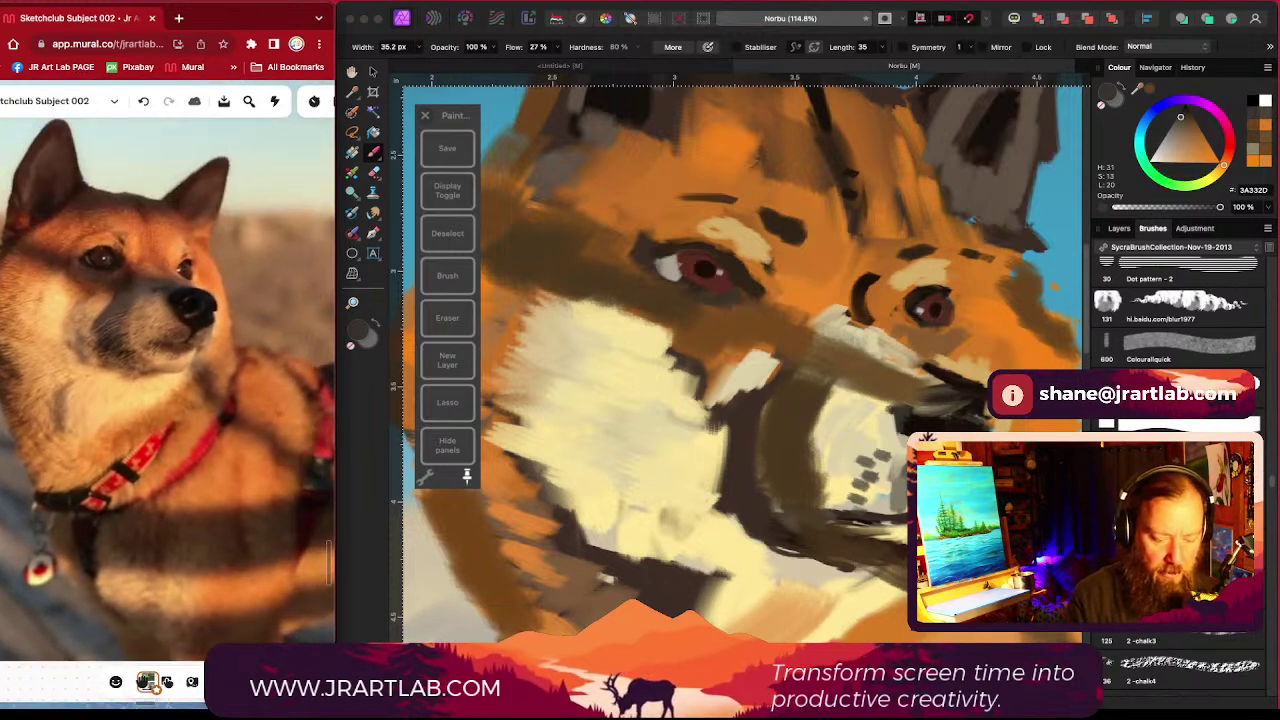
{"action": "scroll", "coordinate": [130, 400], "scroll_direction": "down", "scroll_amount": 1}
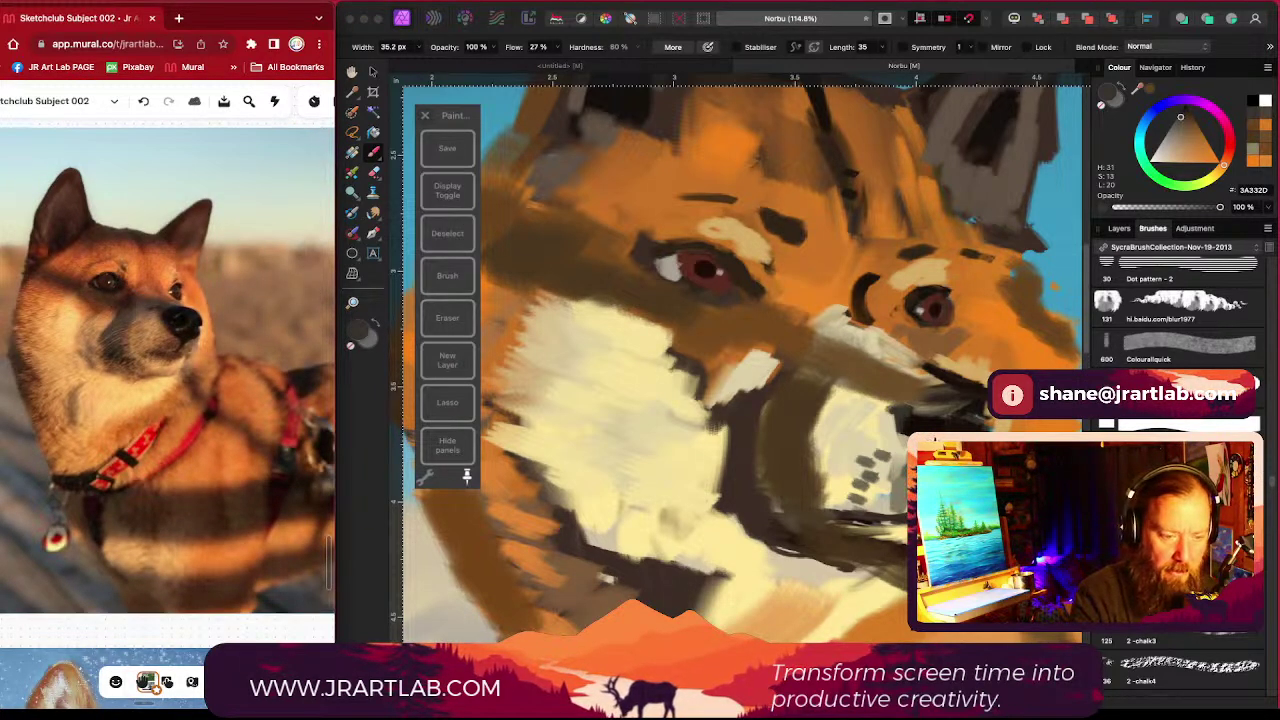
Step: Return to Affinity Photo and save the Norbu painting
{"action": "key", "text": "super+d"}
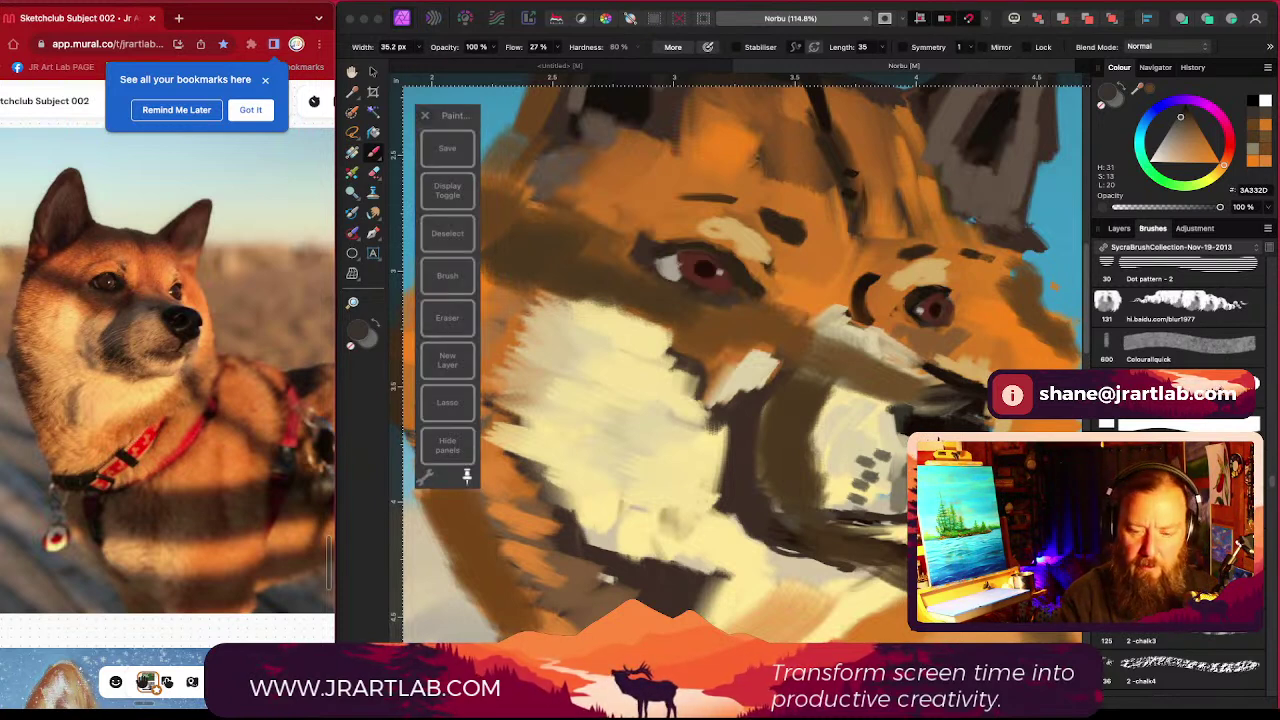
{"action": "left_click", "coordinate": [816, 369]}
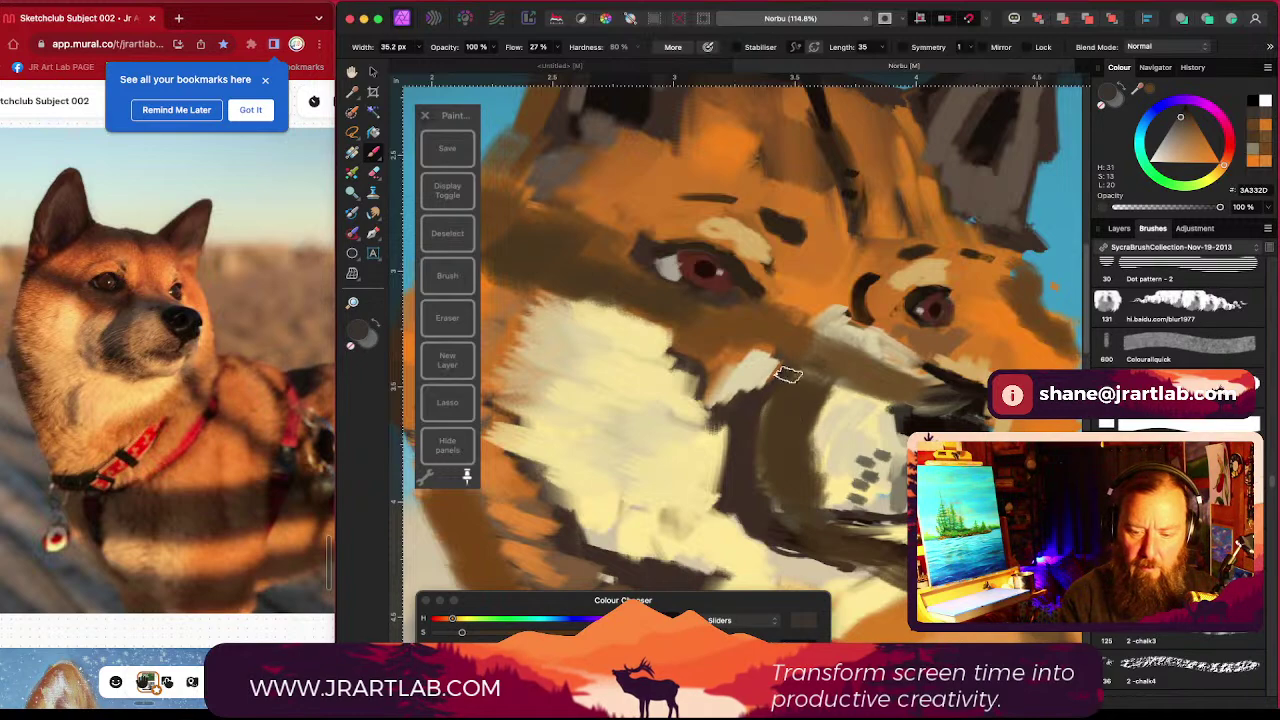
{"action": "left_click", "coordinate": [447, 148]}
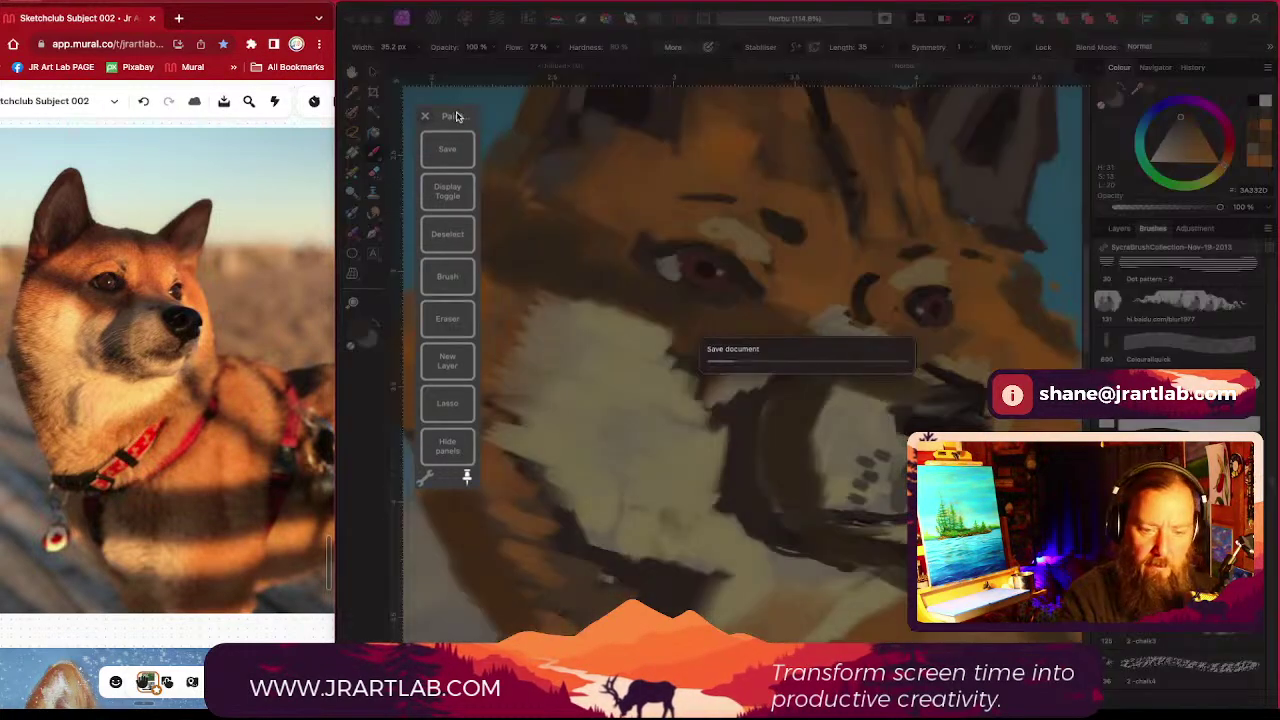
{"action": "mouse_move", "coordinate": [456, 116]}
{"action": "left_mouse_down"}
{"action": "mouse_move", "coordinate": [682, 26]}
{"action": "mouse_move", "coordinate": [498, 207]}
{"action": "left_mouse_up"}
{"action": "left_click", "coordinate": [510, 220]}
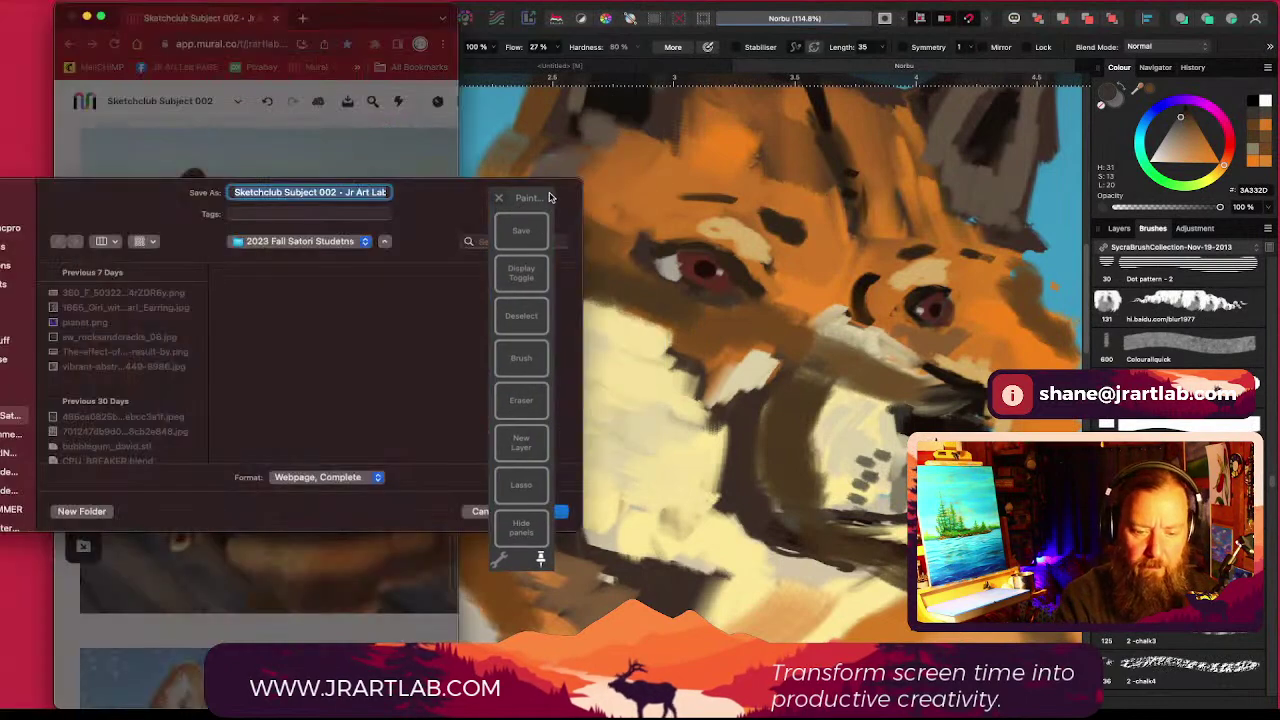
{"action": "left_click", "coordinate": [478, 511]}
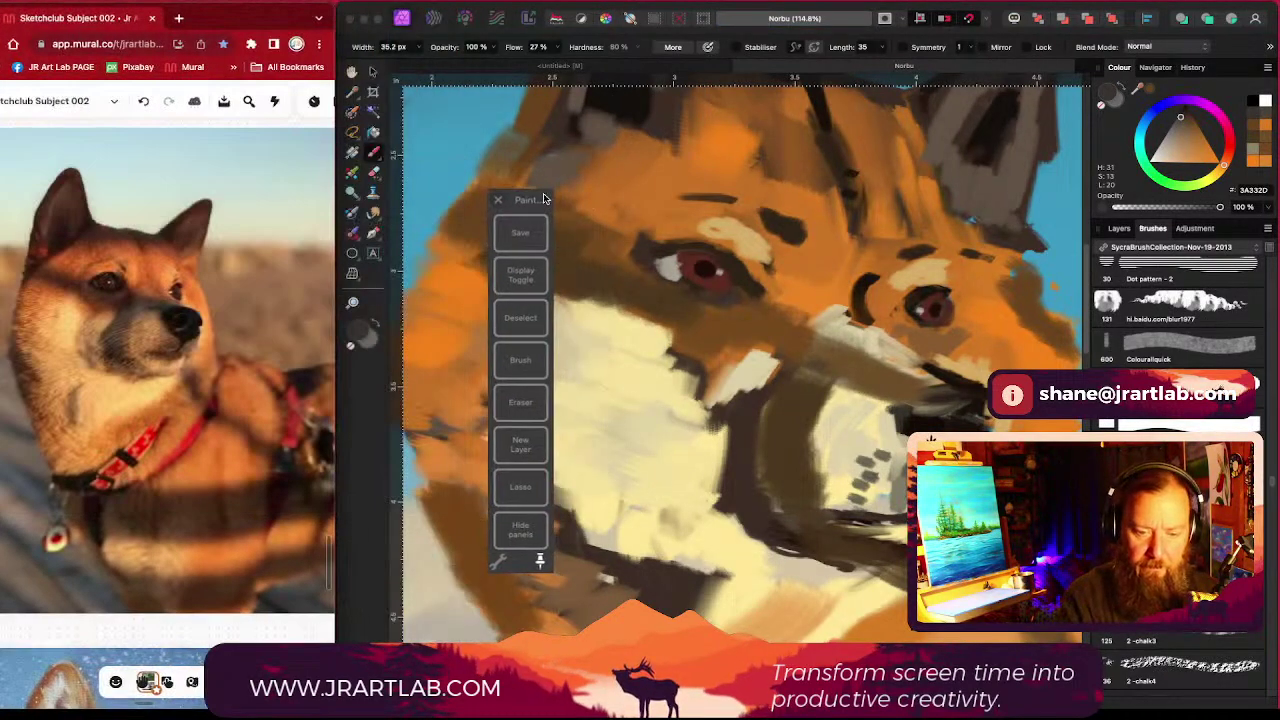
{"action": "left_click_drag", "start_coordinate": [540, 204], "coordinate": [474, 228]}
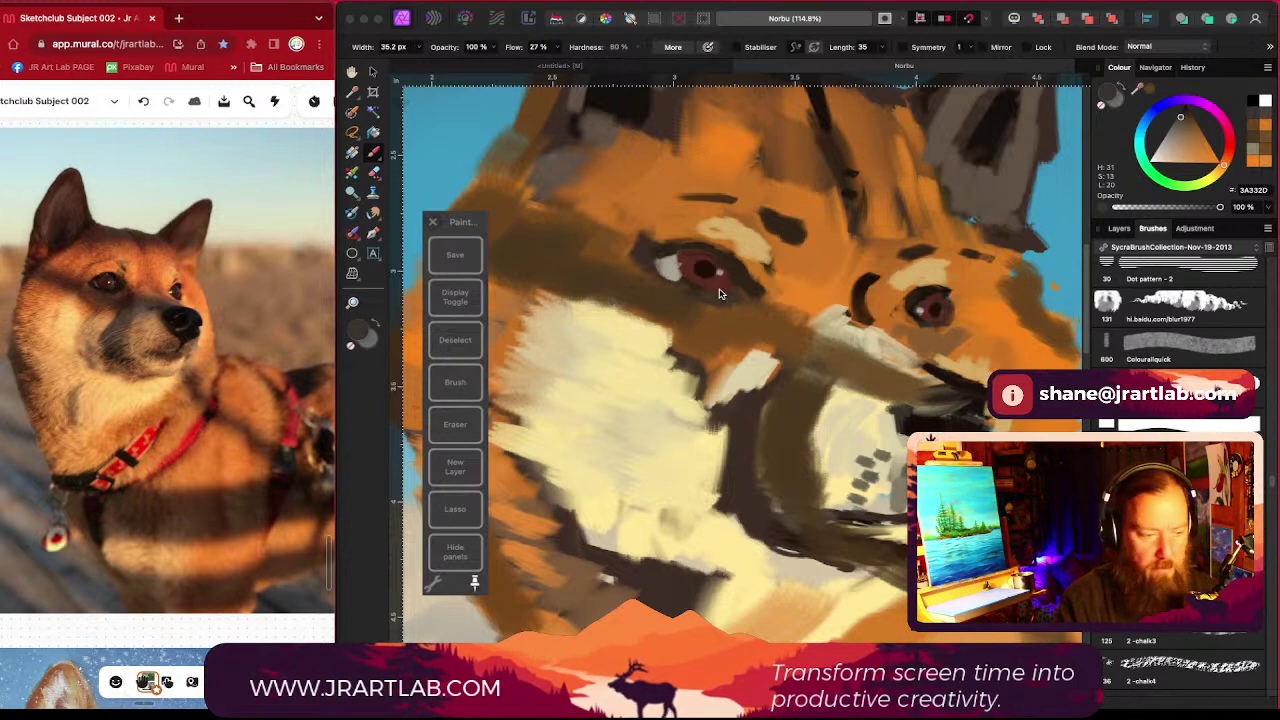
Step: Redraw the dark rim under the near eye in sampled brown 2F2215 with the Paint Mixer Brush at 12.8 px
{"action": "scroll", "coordinate": [719, 293], "scroll_direction": "up", "scroll_amount": 2}
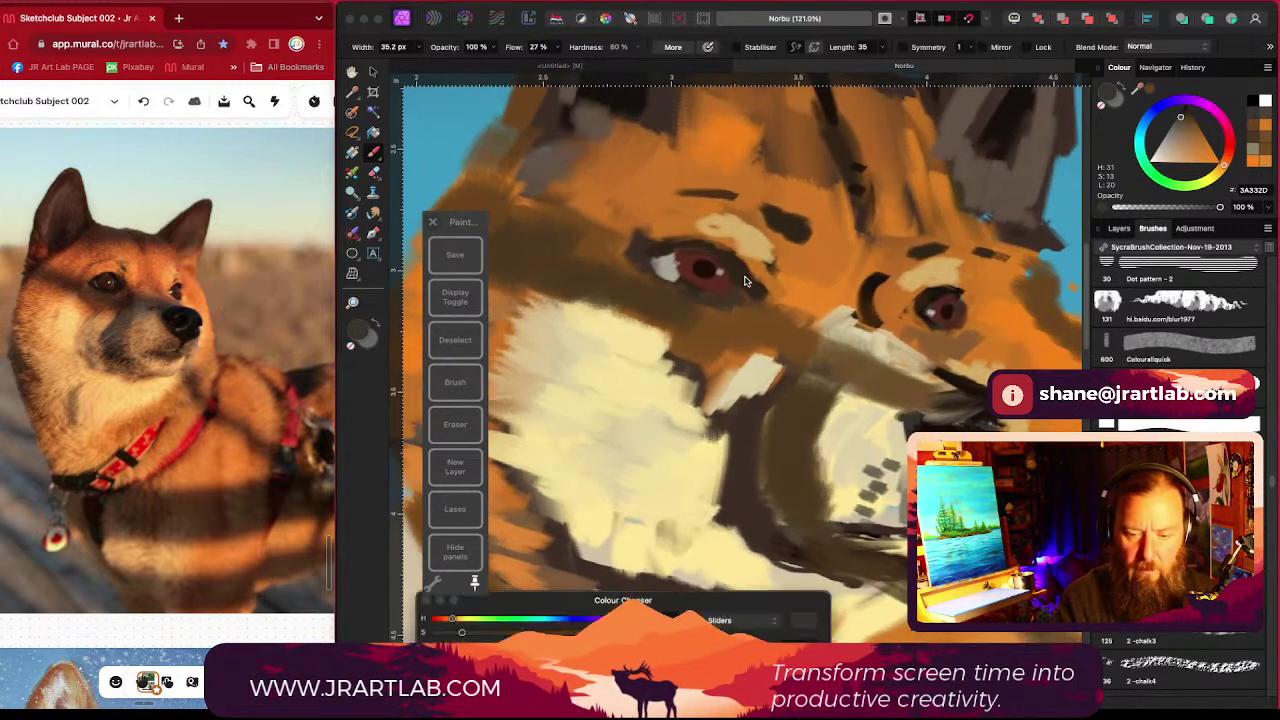
{"action": "left_click", "coordinate": [745, 271], "text": "alt"}
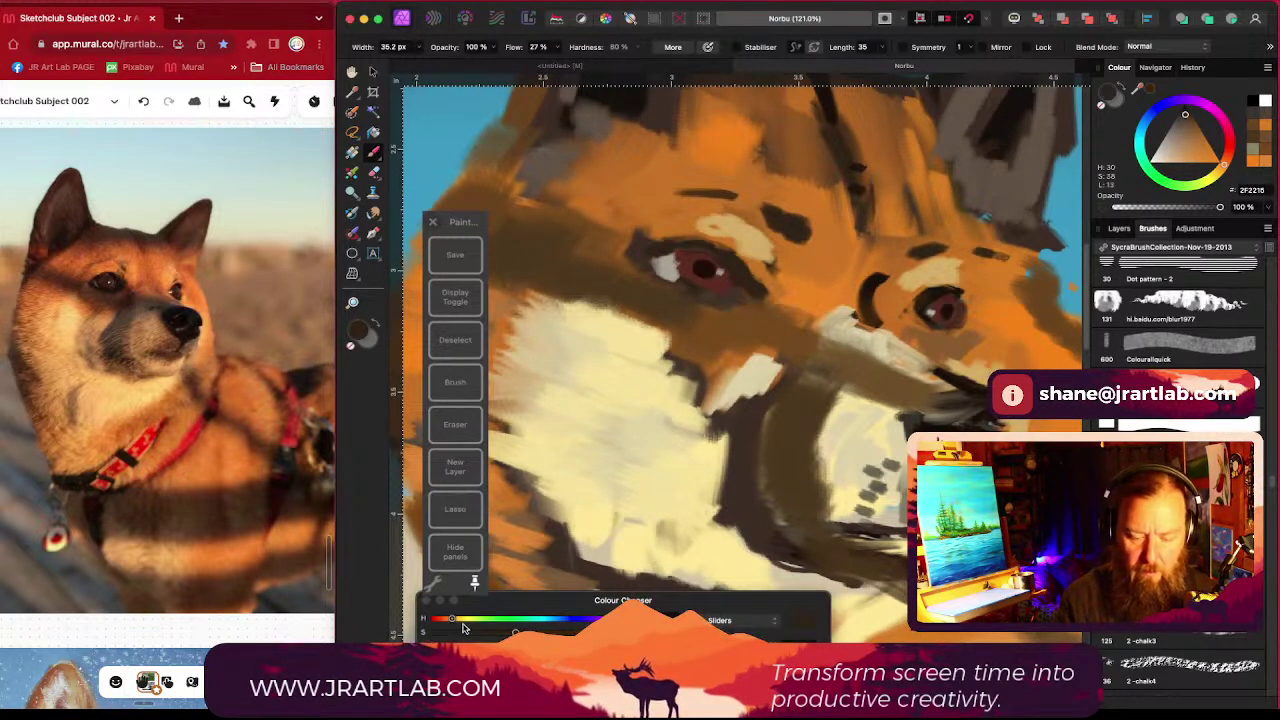
{"action": "left_click", "coordinate": [352, 172]}
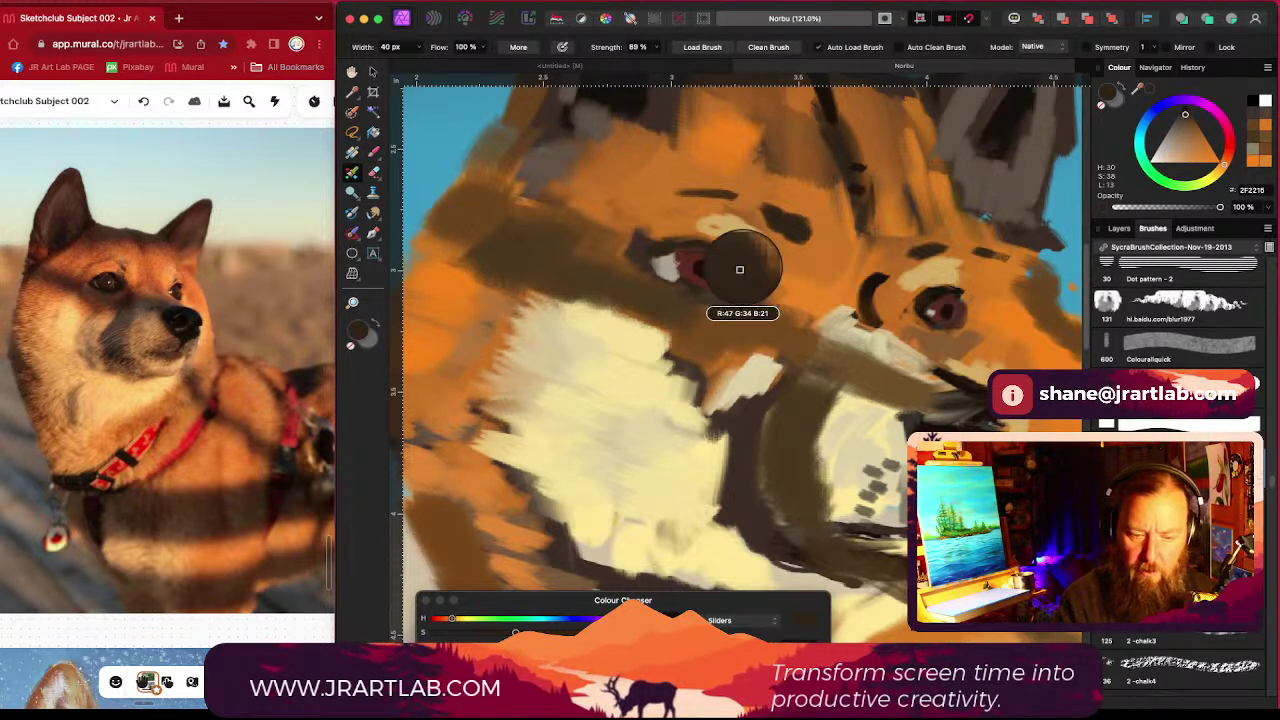
{"action": "key", "text": "["}
{"action": "key", "text": "["}
{"action": "key", "text": "["}
{"action": "key", "text": "["}
{"action": "key", "text": "["}
{"action": "left_click_drag", "start_coordinate": [683, 292], "coordinate": [695, 302]}
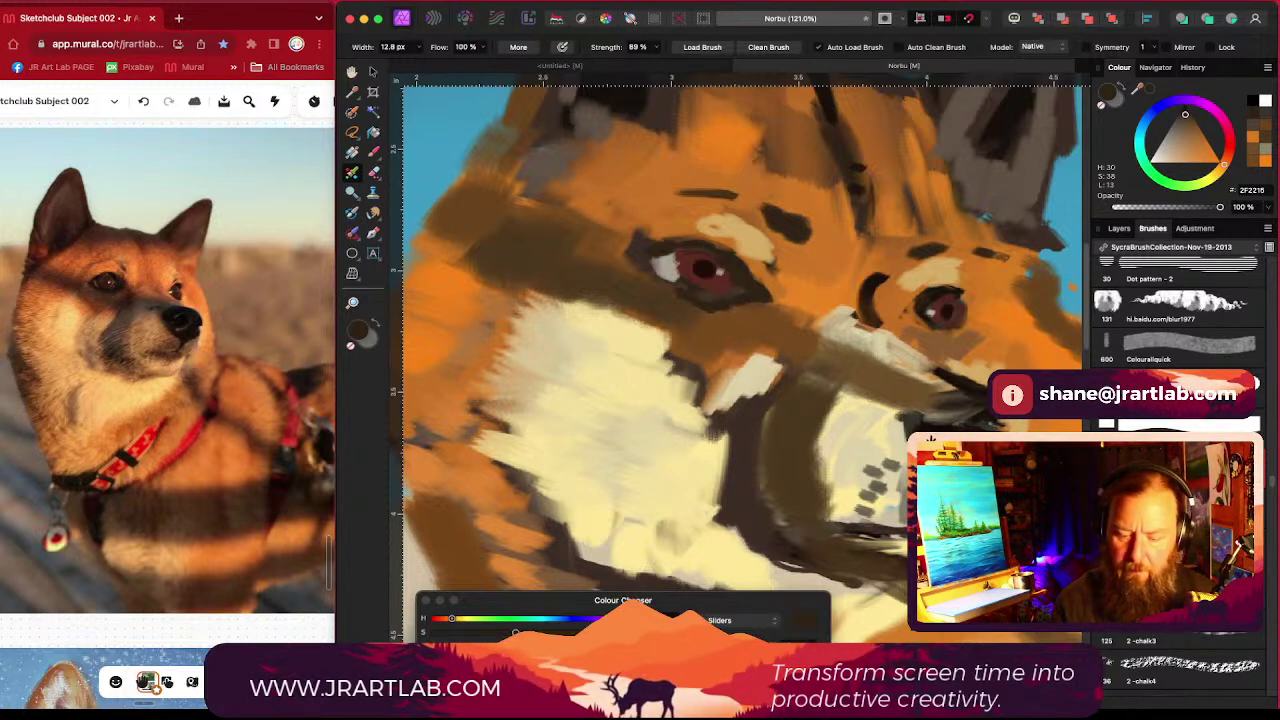
Step: Darken the colour to 1F170E and repaint the pupils of both eyes larger and darker
{"action": "left_click_drag", "start_coordinate": [462, 646], "coordinate": [453, 646]}
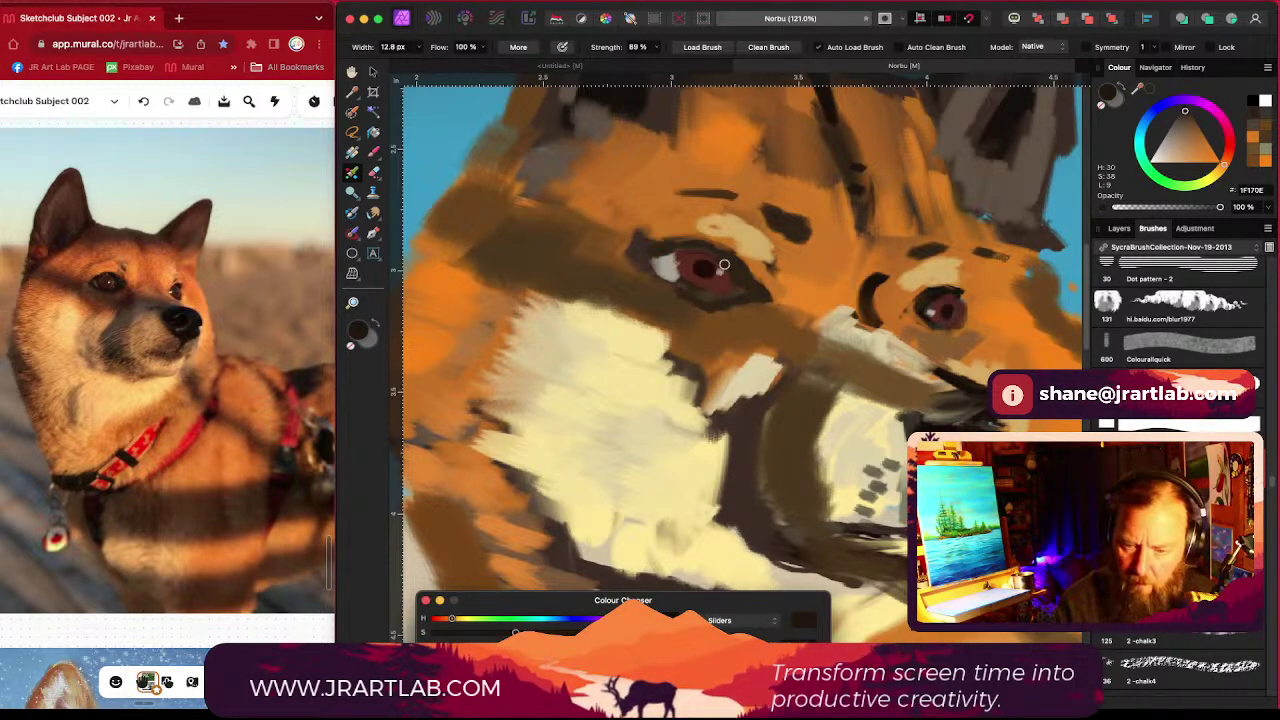
{"action": "left_click_drag", "start_coordinate": [711, 269], "coordinate": [710, 283]}
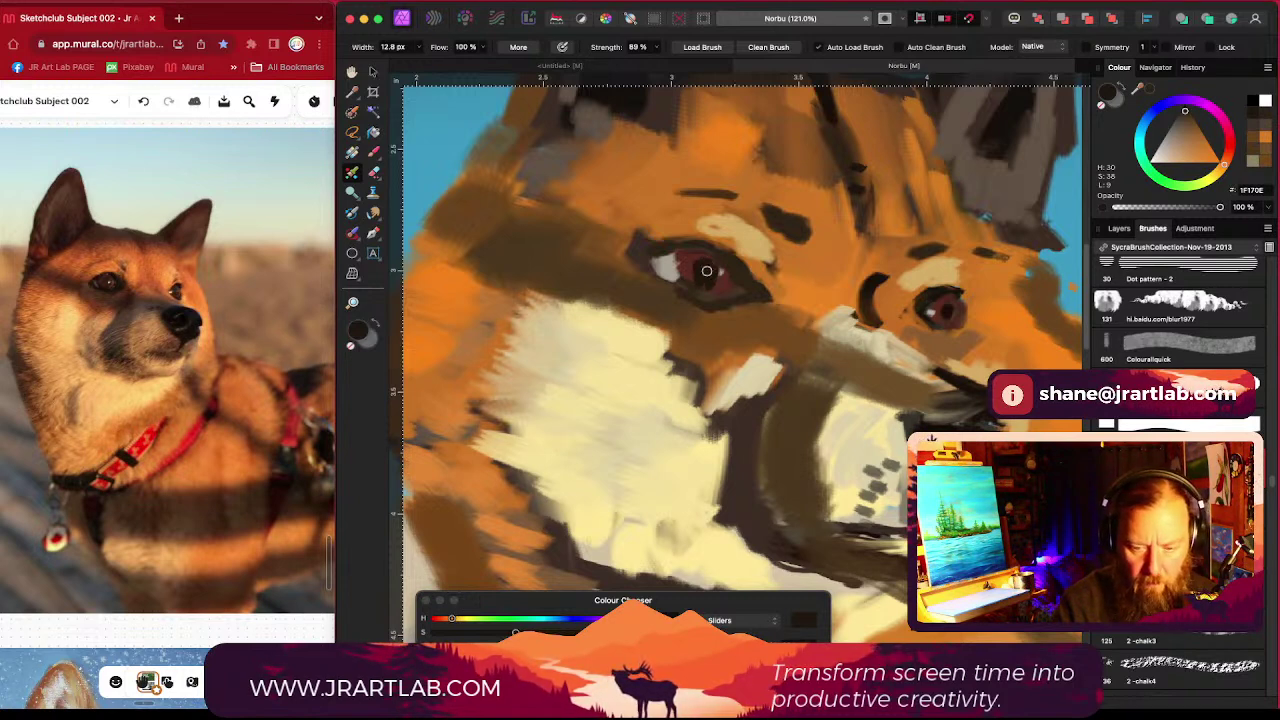
{"action": "scroll", "coordinate": [931, 320], "scroll_direction": "up", "scroll_amount": 1}
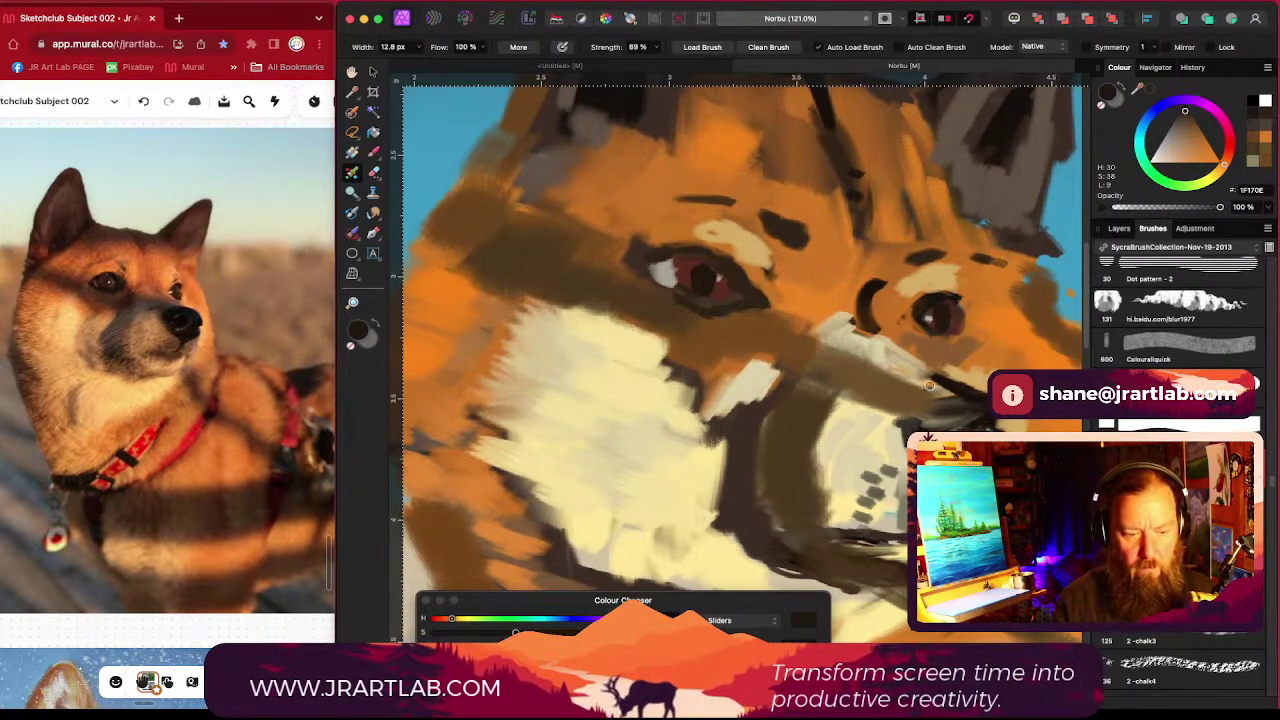
Step: Dab a light grey AAA496 highlight in the near eye and add a dark brown 302315 stroke above its inner corner
{"action": "left_click", "coordinate": [673, 278], "text": "alt"}
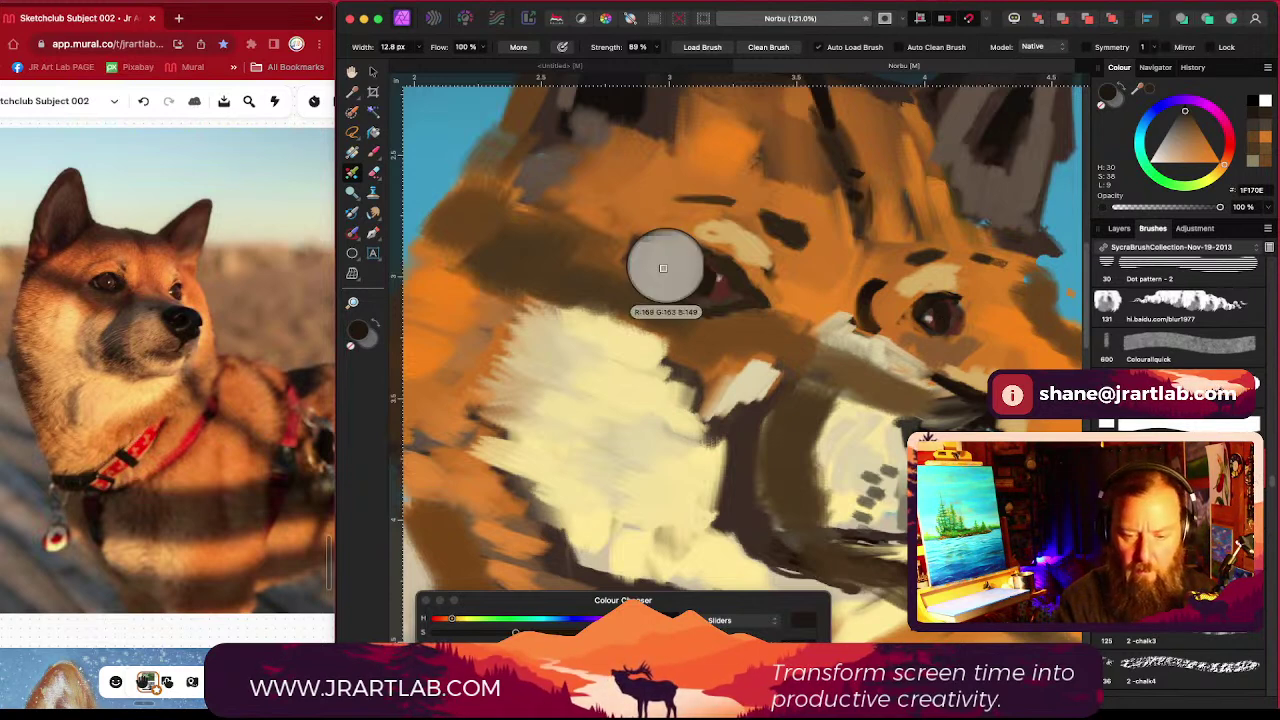
{"action": "left_click", "coordinate": [715, 280]}
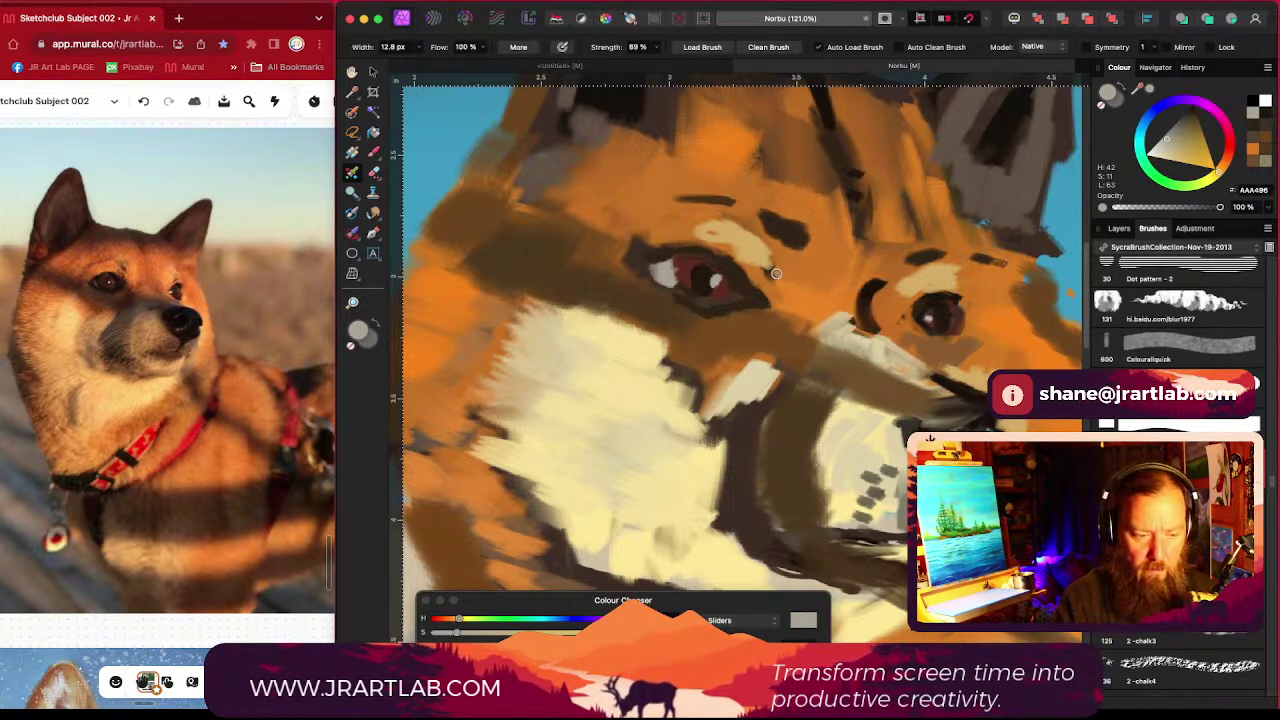
{"action": "left_click", "coordinate": [790, 233], "text": "alt"}
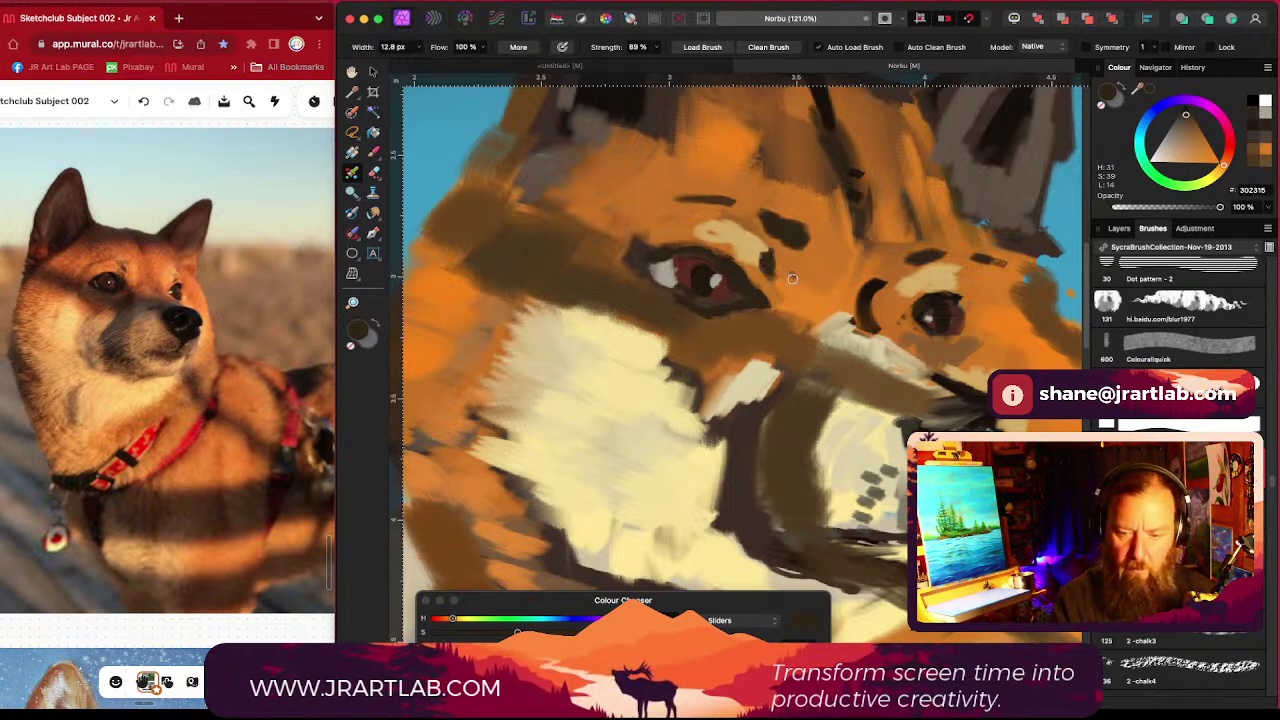
Step: Paint light patches beside the near eye's inner corner and above the far eye in sampled tan D6AC63 with a 29.7 px brush
{"action": "left_click", "coordinate": [749, 250], "text": "alt"}
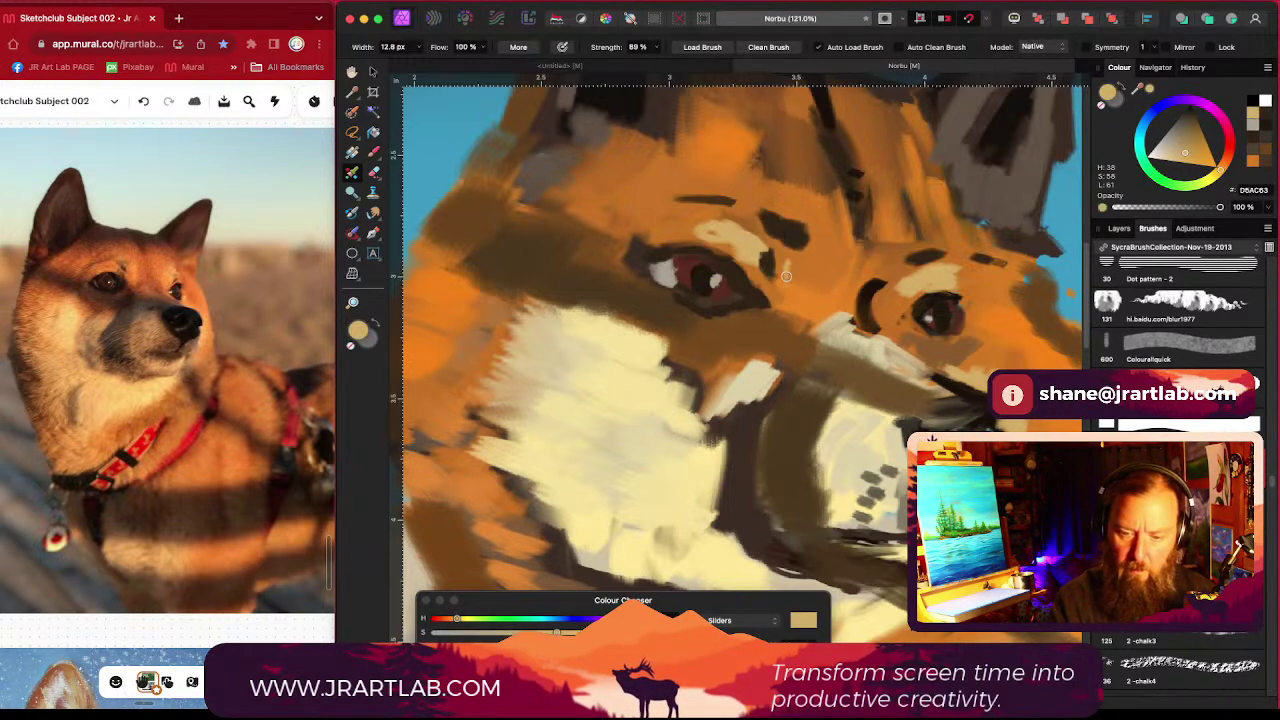
{"action": "key", "text": "]"}
{"action": "key", "text": "]"}
{"action": "key", "text": "]"}
{"action": "mouse_move", "coordinate": [790, 270]}
{"action": "left_mouse_down"}
{"action": "mouse_move", "coordinate": [789, 288]}
{"action": "mouse_move", "coordinate": [781, 264]}
{"action": "mouse_move", "coordinate": [797, 295]}
{"action": "mouse_move", "coordinate": [782, 258]}
{"action": "left_mouse_up"}
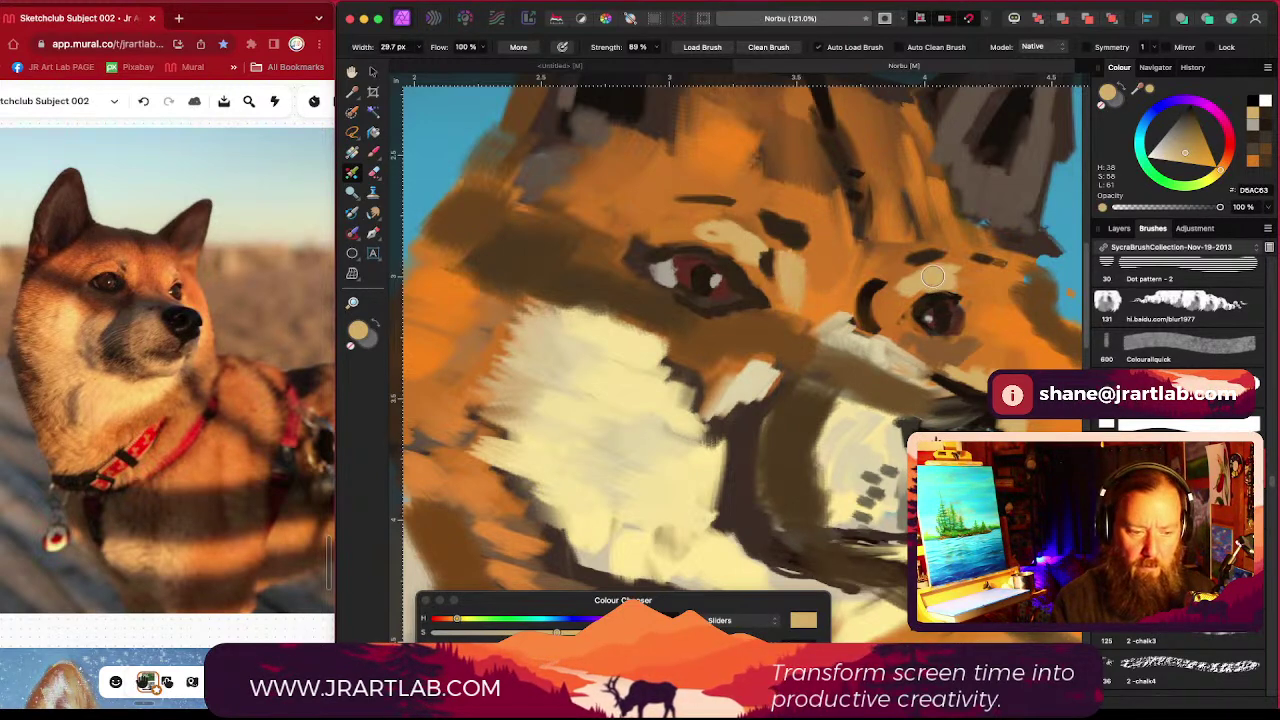
{"action": "mouse_move", "coordinate": [932, 276]}
{"action": "left_mouse_down"}
{"action": "mouse_move", "coordinate": [910, 325]}
{"action": "mouse_move", "coordinate": [1195, 149]}
{"action": "mouse_move", "coordinate": [894, 311]}
{"action": "mouse_move", "coordinate": [914, 280]}
{"action": "left_mouse_up"}
Step: Add golden strokes below the near eye's inner patch and around the far eye, shifting the colour from B68227 to D3A727 and D29924
{"action": "left_click", "coordinate": [893, 310], "text": "alt"}
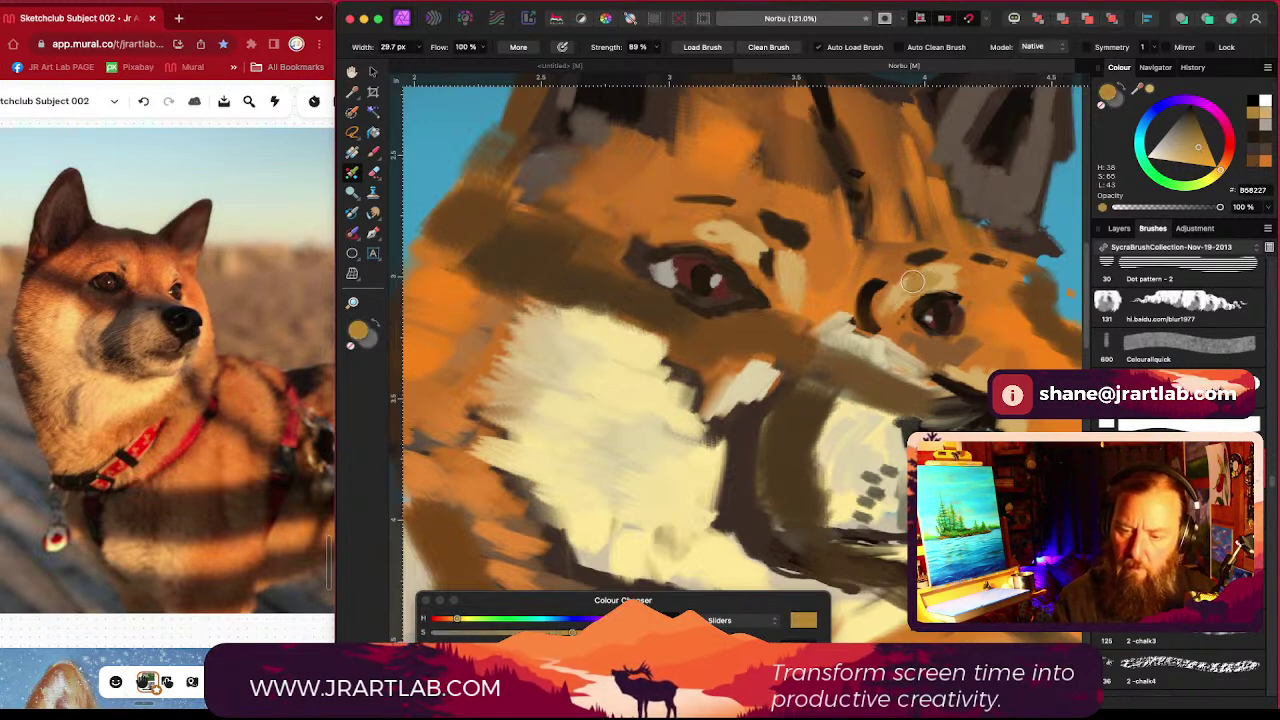
{"action": "left_click_drag", "start_coordinate": [790, 291], "coordinate": [801, 300]}
{"action": "left_click_drag", "start_coordinate": [1219, 169], "coordinate": [1216, 174]}
{"action": "left_click", "coordinate": [1201, 156]}
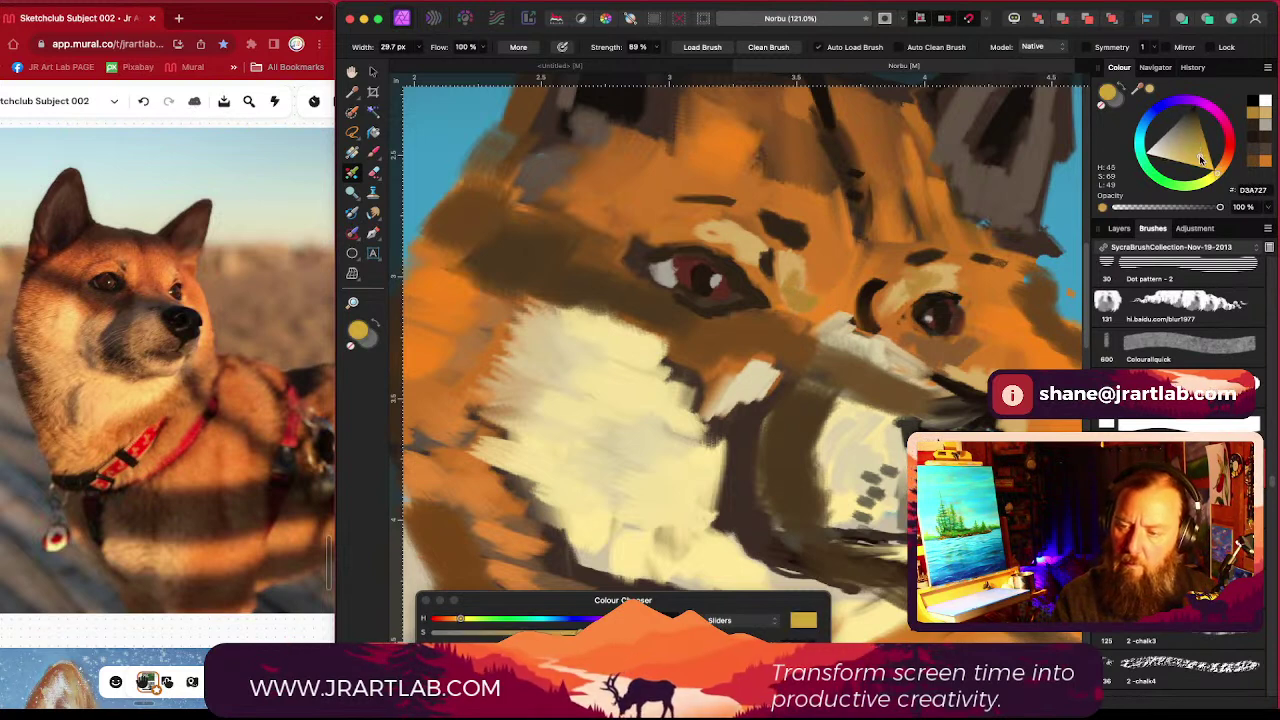
{"action": "mouse_move", "coordinate": [897, 313]}
{"action": "left_mouse_down"}
{"action": "mouse_move", "coordinate": [968, 349]}
{"action": "mouse_move", "coordinate": [985, 348]}
{"action": "mouse_move", "coordinate": [971, 335]}
{"action": "mouse_move", "coordinate": [1012, 342]}
{"action": "left_mouse_up"}
{"action": "left_click", "coordinate": [1219, 175]}
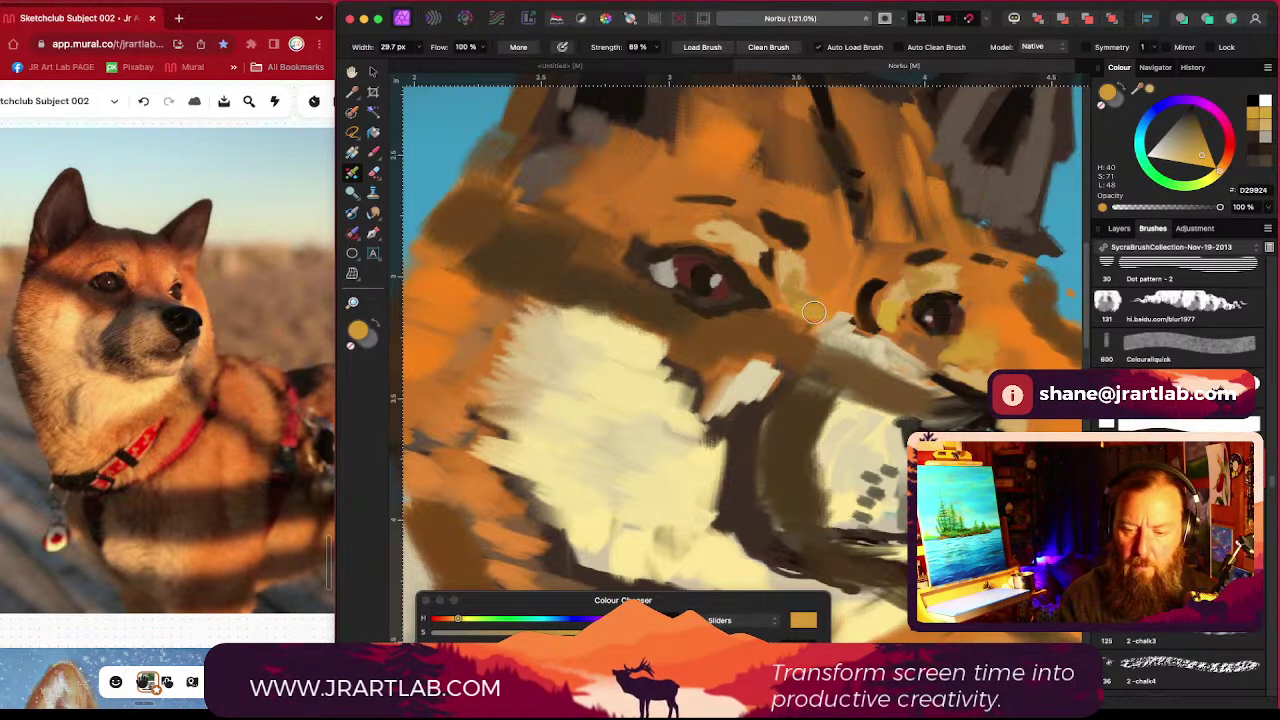
Step: Trim the white and thicken the lower outer rim of the near eye in sampled dark brown 362716 at 11.2 px
{"action": "left_click", "coordinate": [651, 252], "text": "alt"}
{"action": "key", "text": "["}
{"action": "key", "text": "["}
{"action": "key", "text": "["}
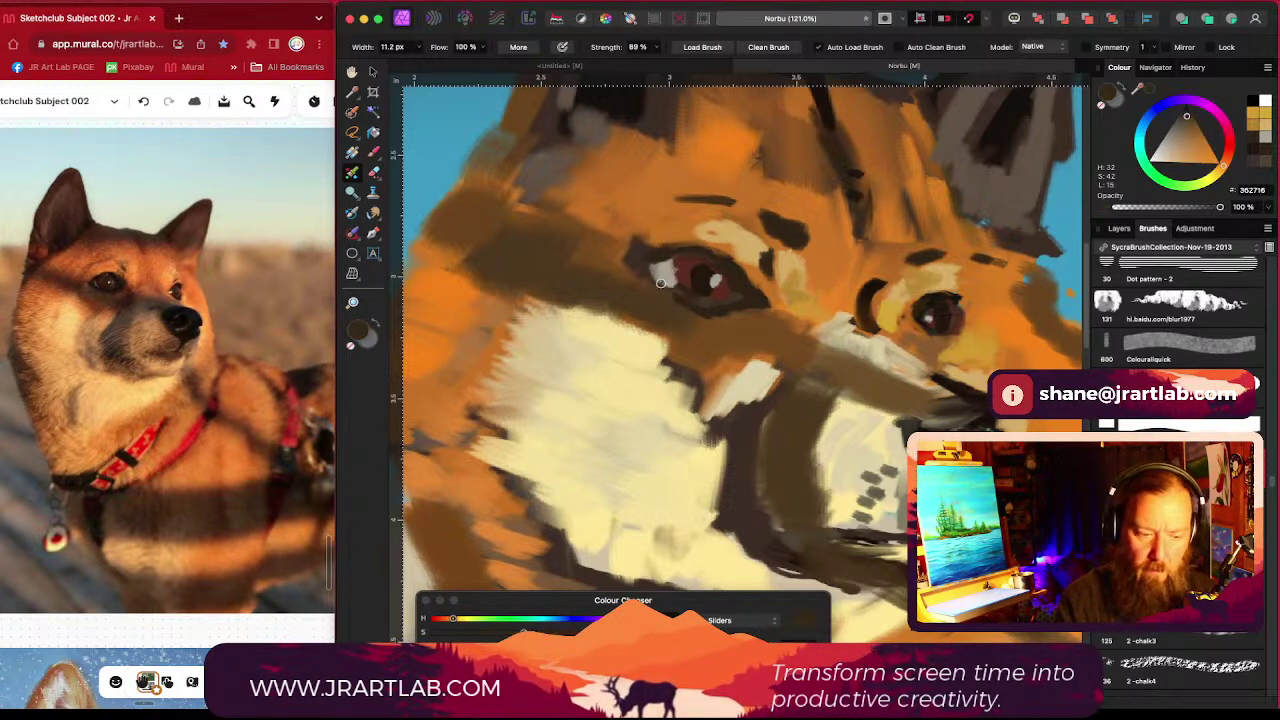
{"action": "left_click_drag", "start_coordinate": [662, 284], "coordinate": [689, 310]}
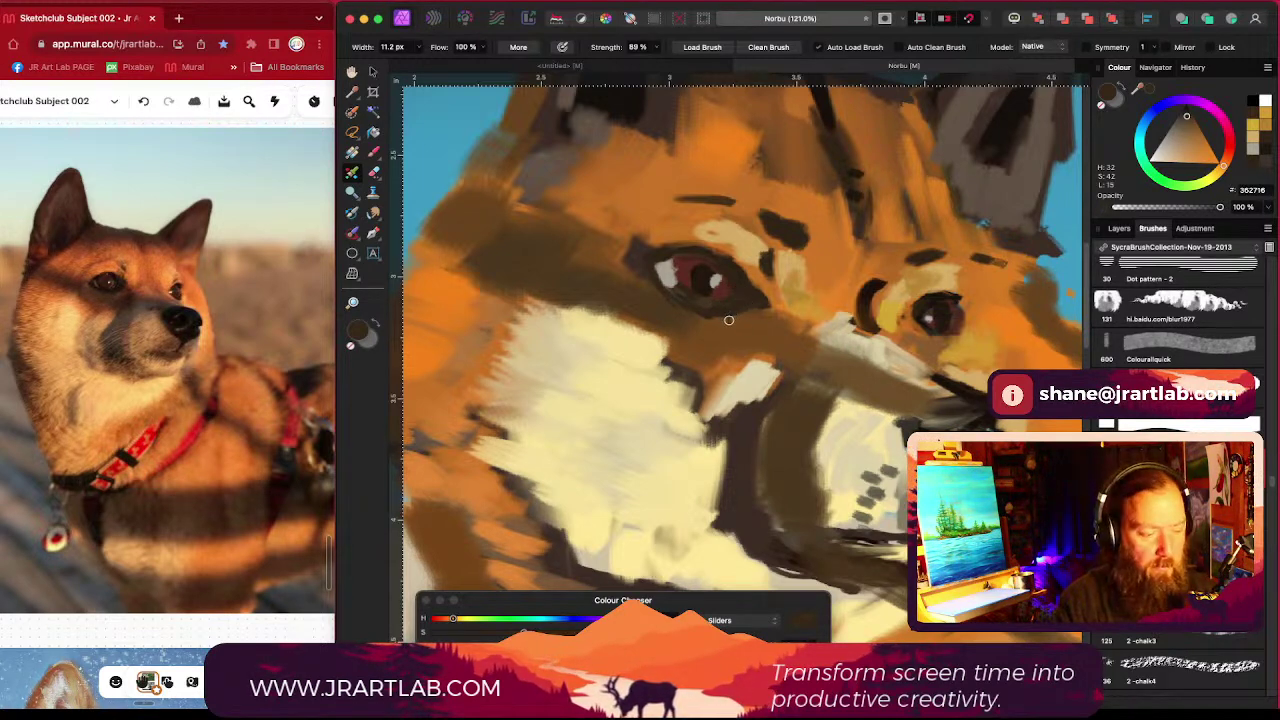
Step: Rework the near eye's lower lid and iris with sampled browns 302315, 3B2518 and reddish 5C2B1F
{"action": "left_click", "coordinate": [750, 284], "text": "alt"}
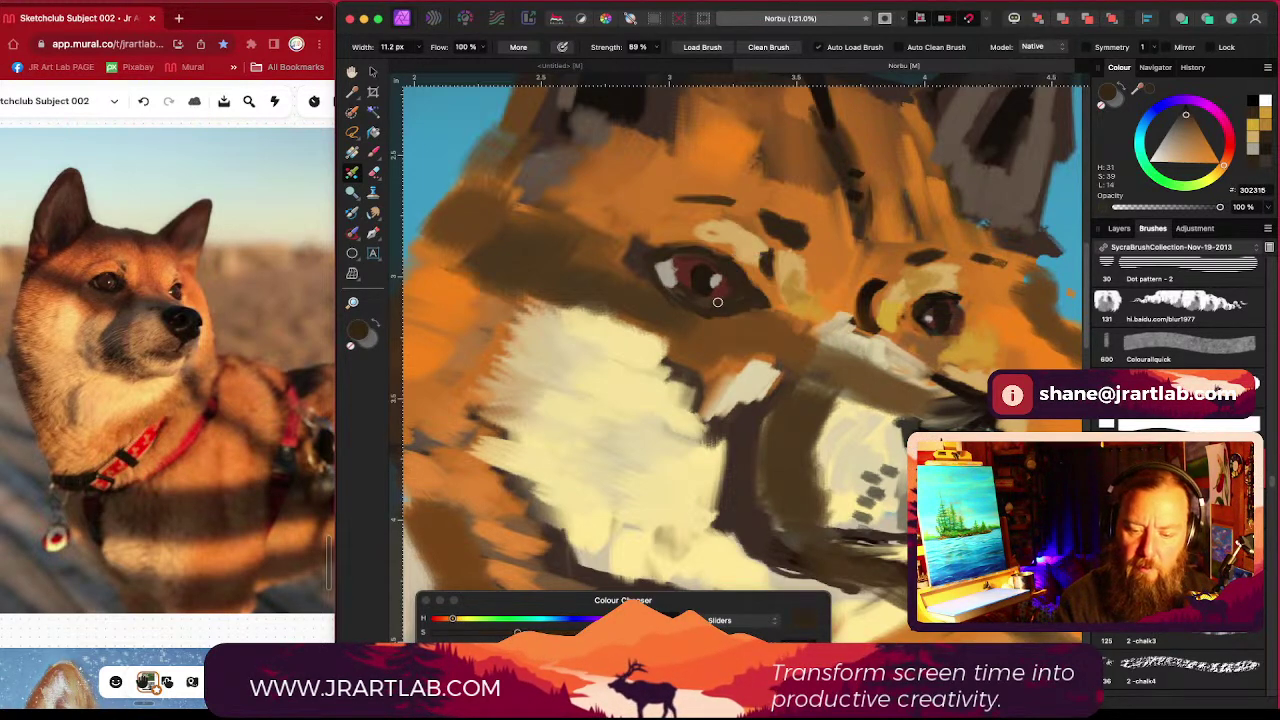
{"action": "left_click", "coordinate": [723, 288], "text": "alt"}
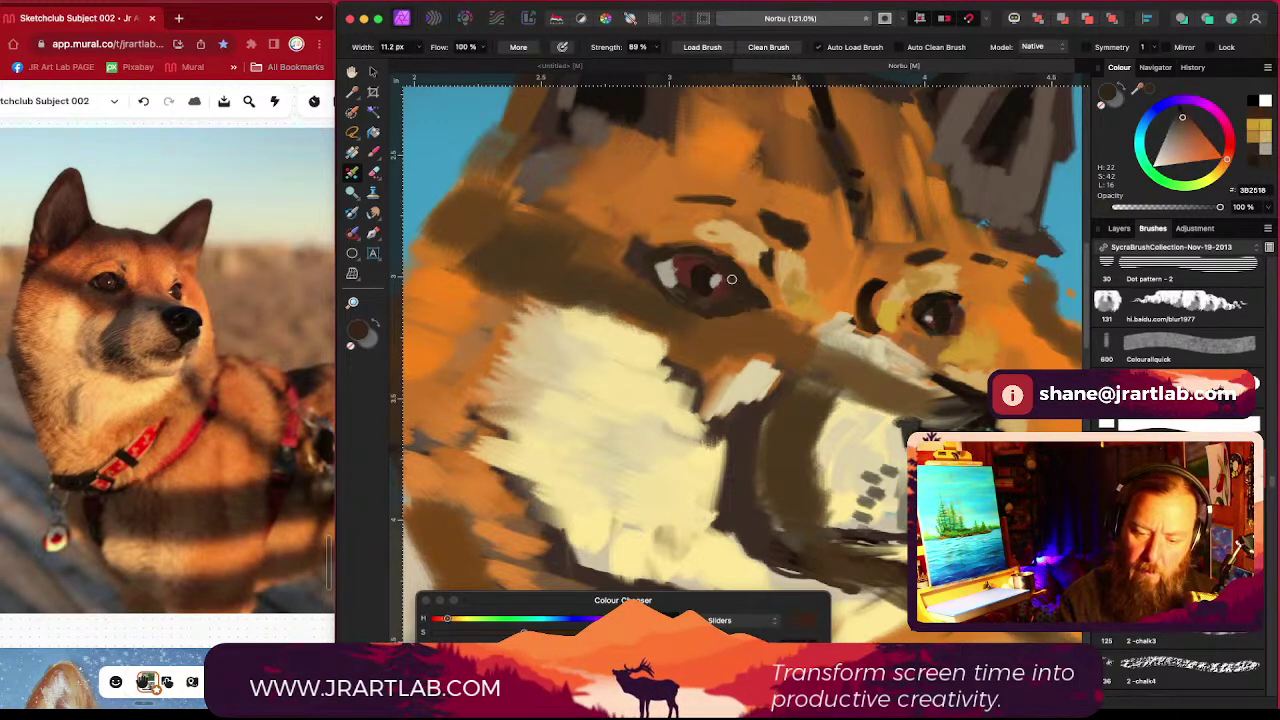
{"action": "left_click", "coordinate": [685, 274], "text": "alt"}
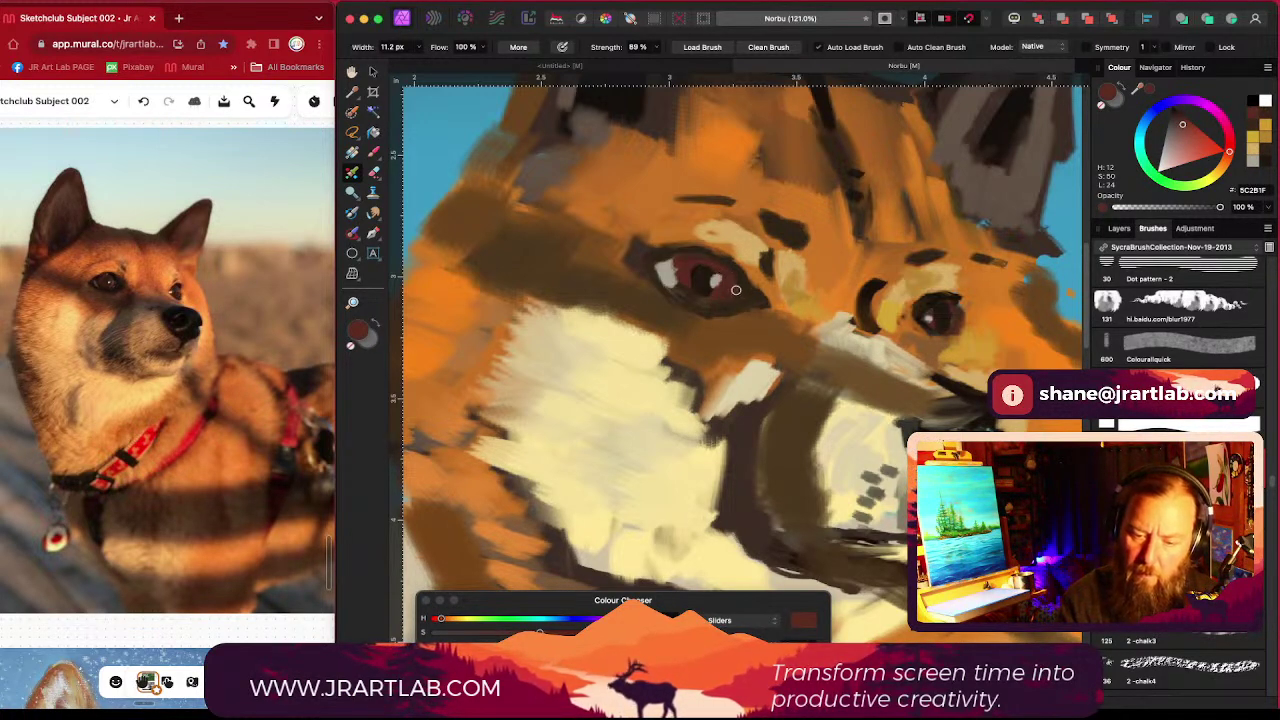
Step: Outline the near eye's rim in sampled near-black brown 18120B
{"action": "scroll", "coordinate": [740, 287], "scroll_direction": "right", "scroll_amount": 2}
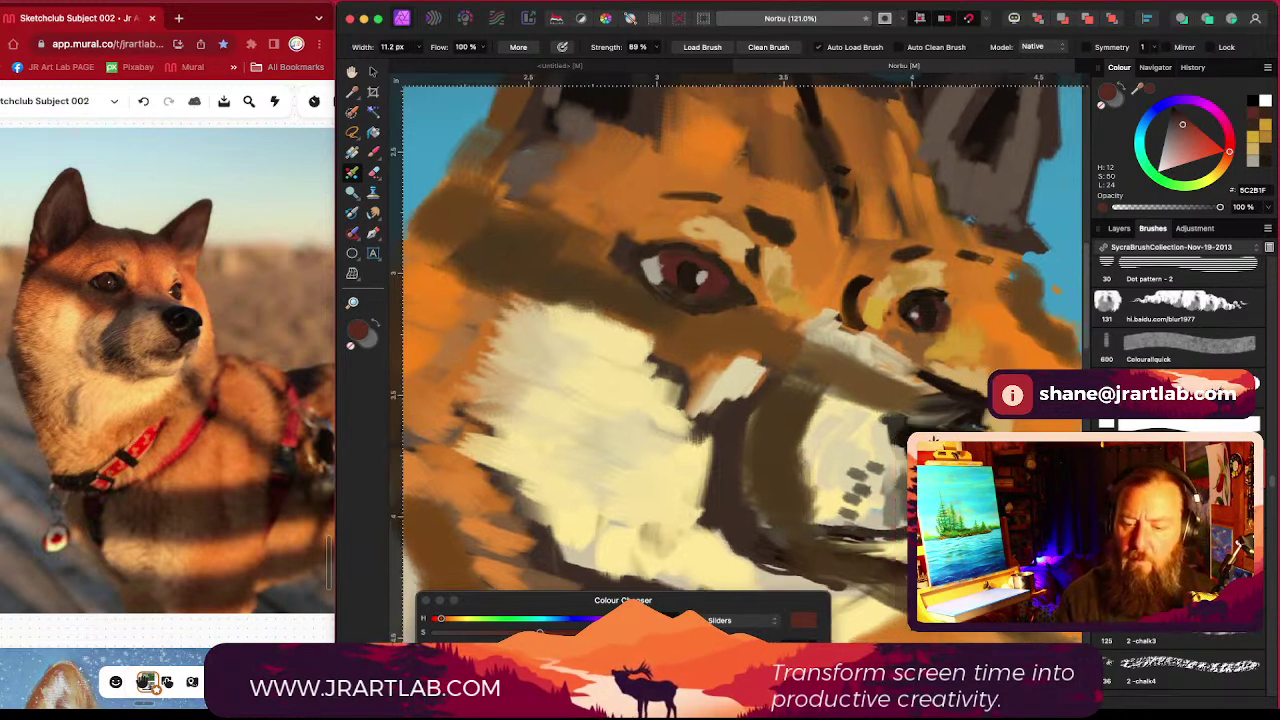
{"action": "left_click", "coordinate": [768, 215], "text": "alt"}
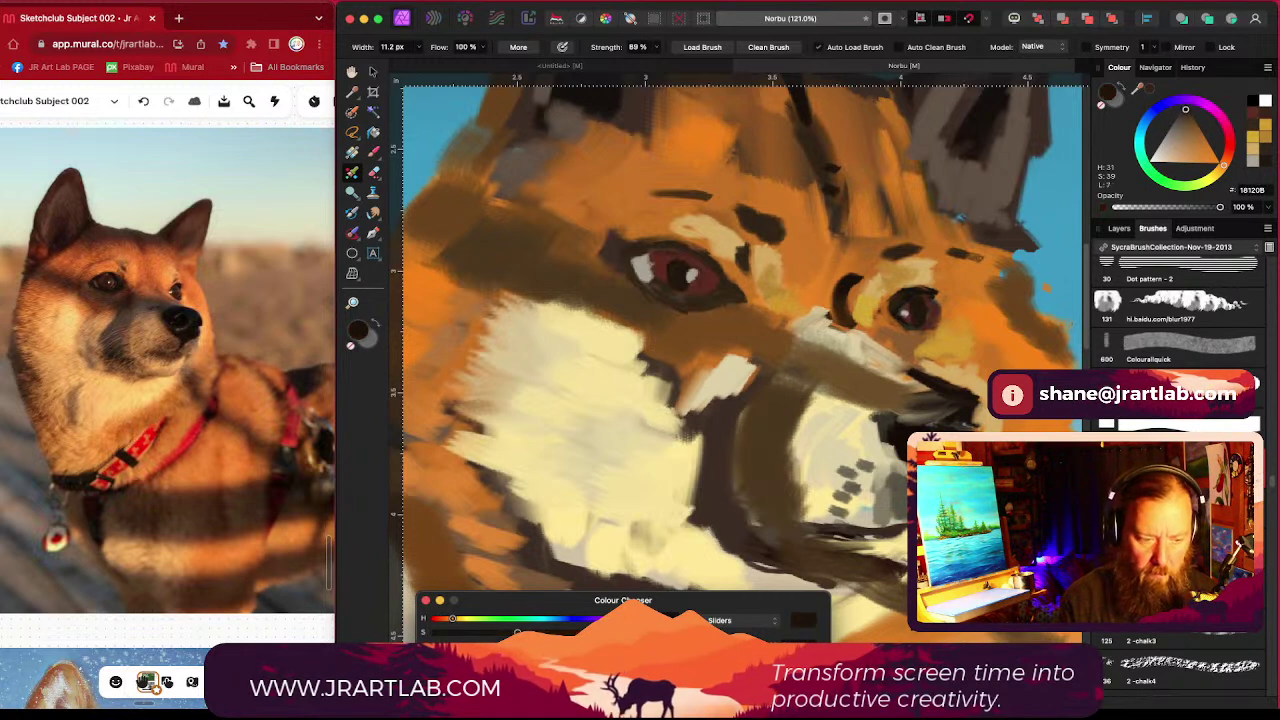
{"action": "mouse_move", "coordinate": [716, 303]}
{"action": "left_mouse_down"}
{"action": "mouse_move", "coordinate": [697, 297]}
{"action": "mouse_move", "coordinate": [709, 295]}
{"action": "left_mouse_up"}
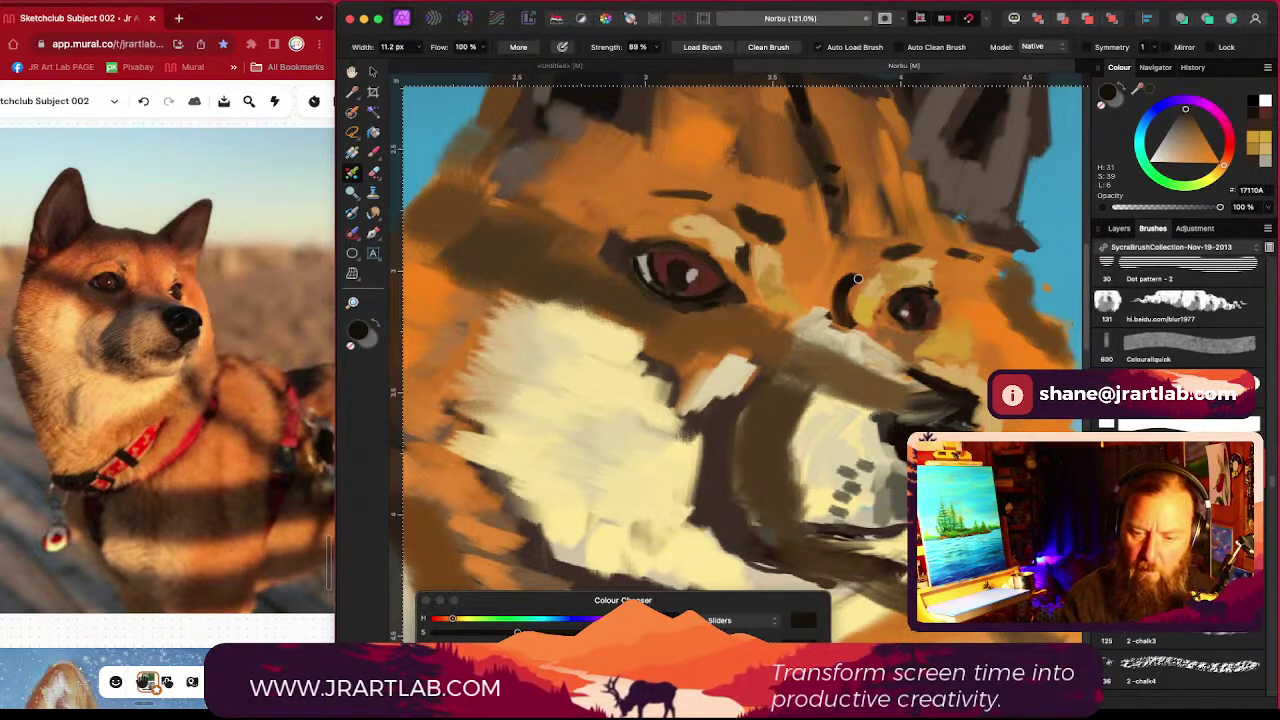
Step: Brighten the near iris with reddish brown lightened to 774538 and darken the far eye's rim in sampled 19100A
{"action": "left_click", "coordinate": [664, 268], "text": "alt"}
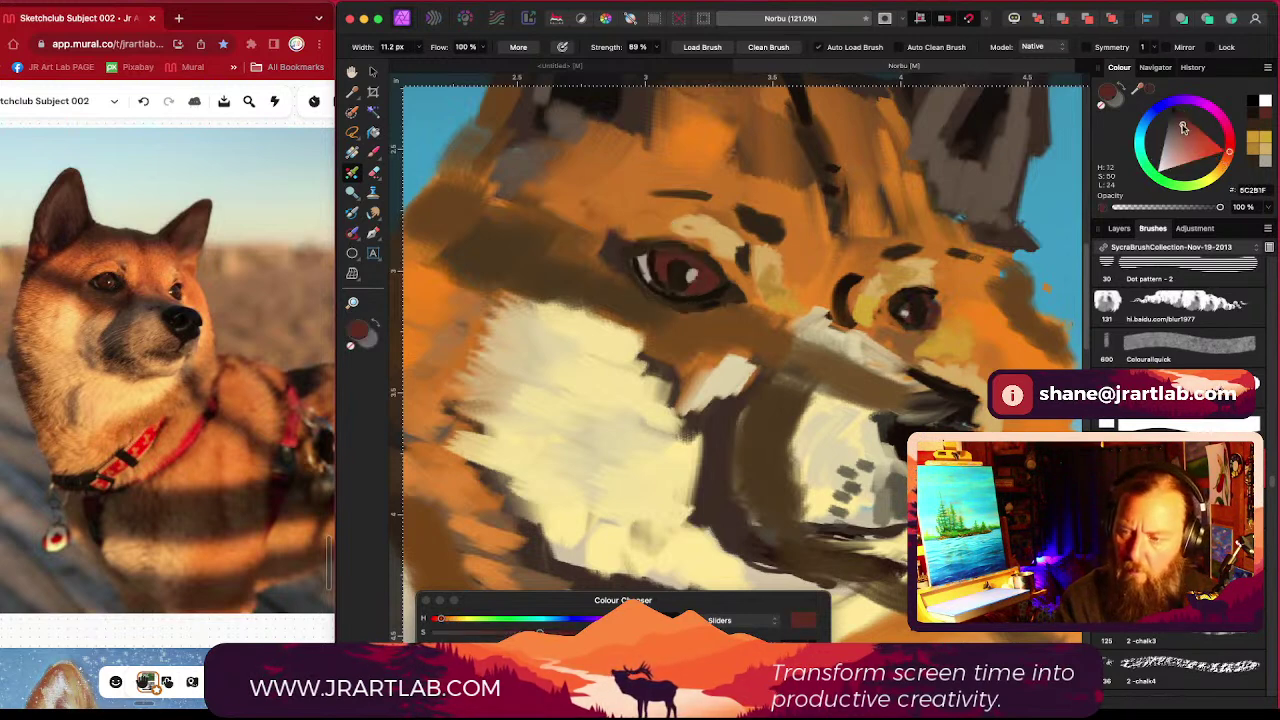
{"action": "left_click_drag", "start_coordinate": [1183, 128], "coordinate": [1181, 131]}
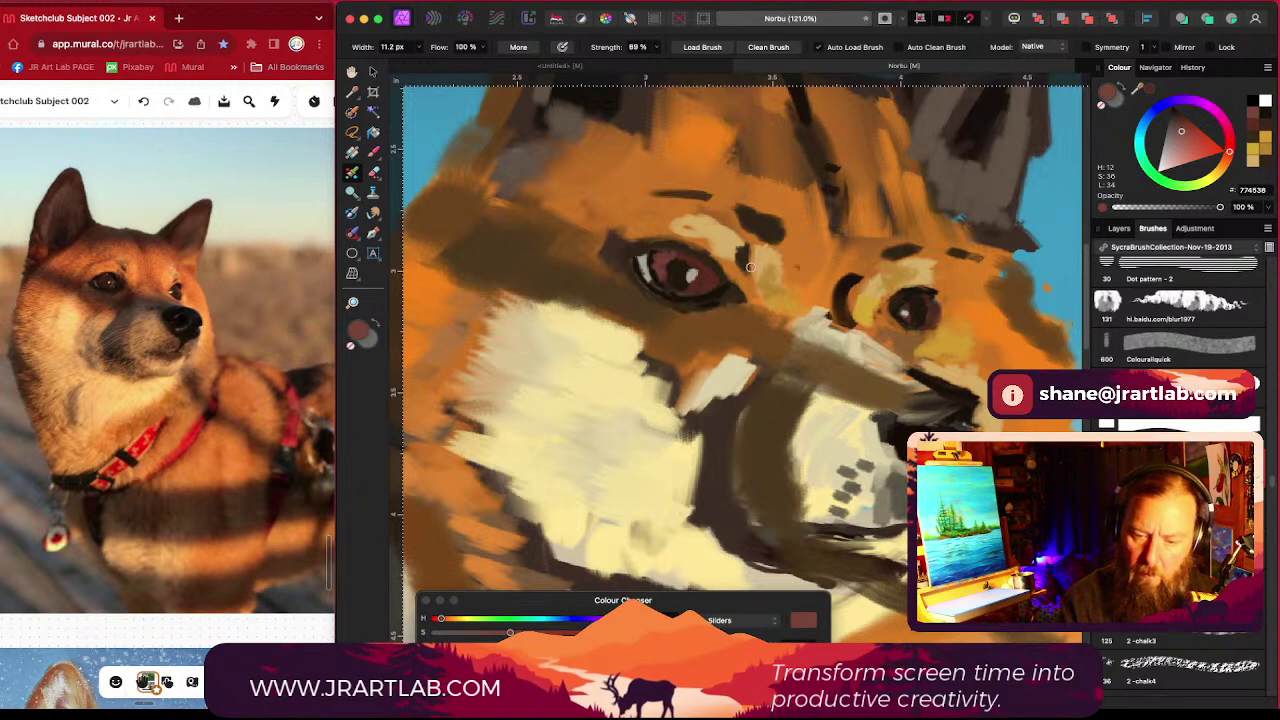
{"action": "left_click", "coordinate": [934, 300], "text": "alt"}
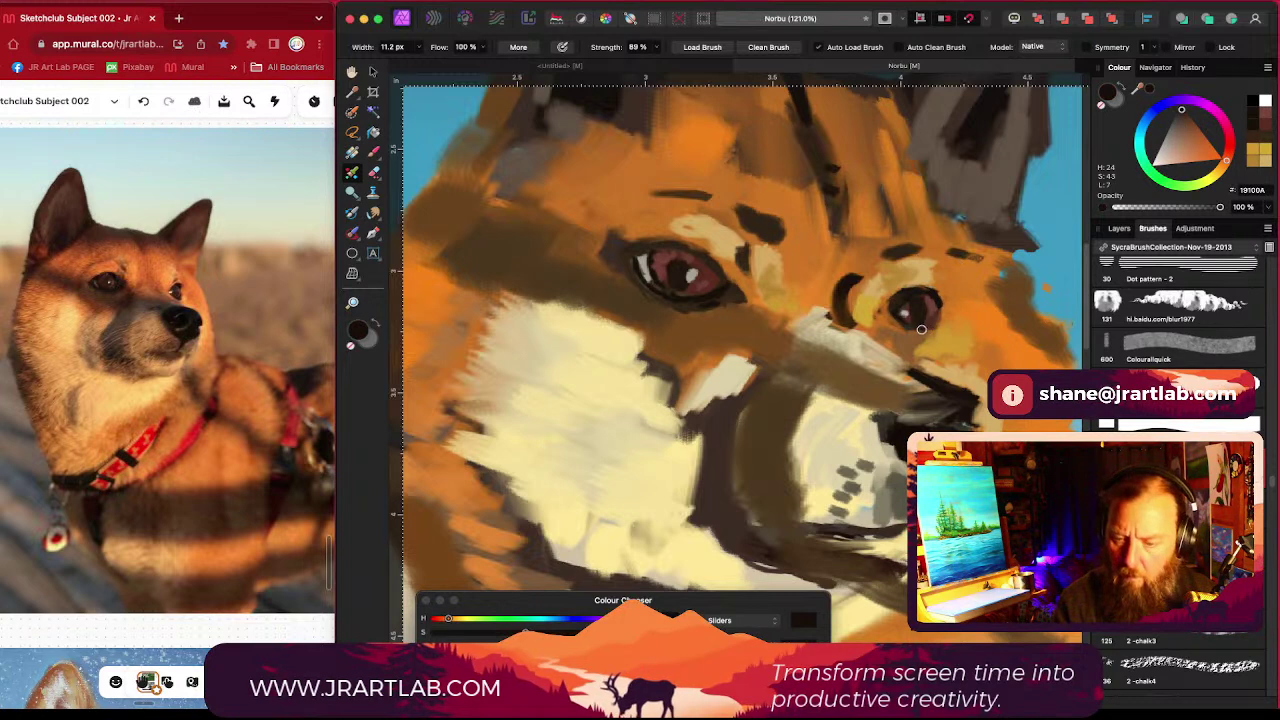
Step: Clean up below the far eye in orange D37615 and paint warm tan strokes C18244 and C07F3E along the muzzle bridge towards the nose
{"action": "left_click", "coordinate": [942, 318], "text": "alt"}
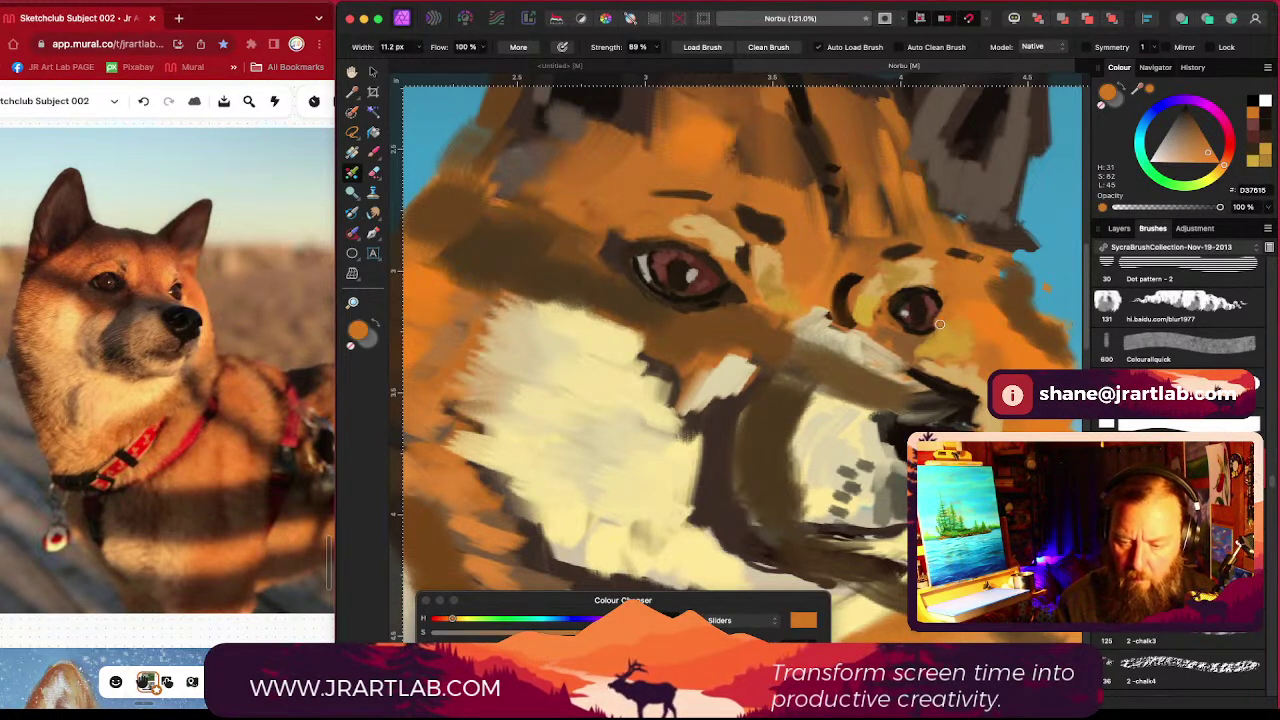
{"action": "left_click", "coordinate": [886, 343], "text": "alt"}
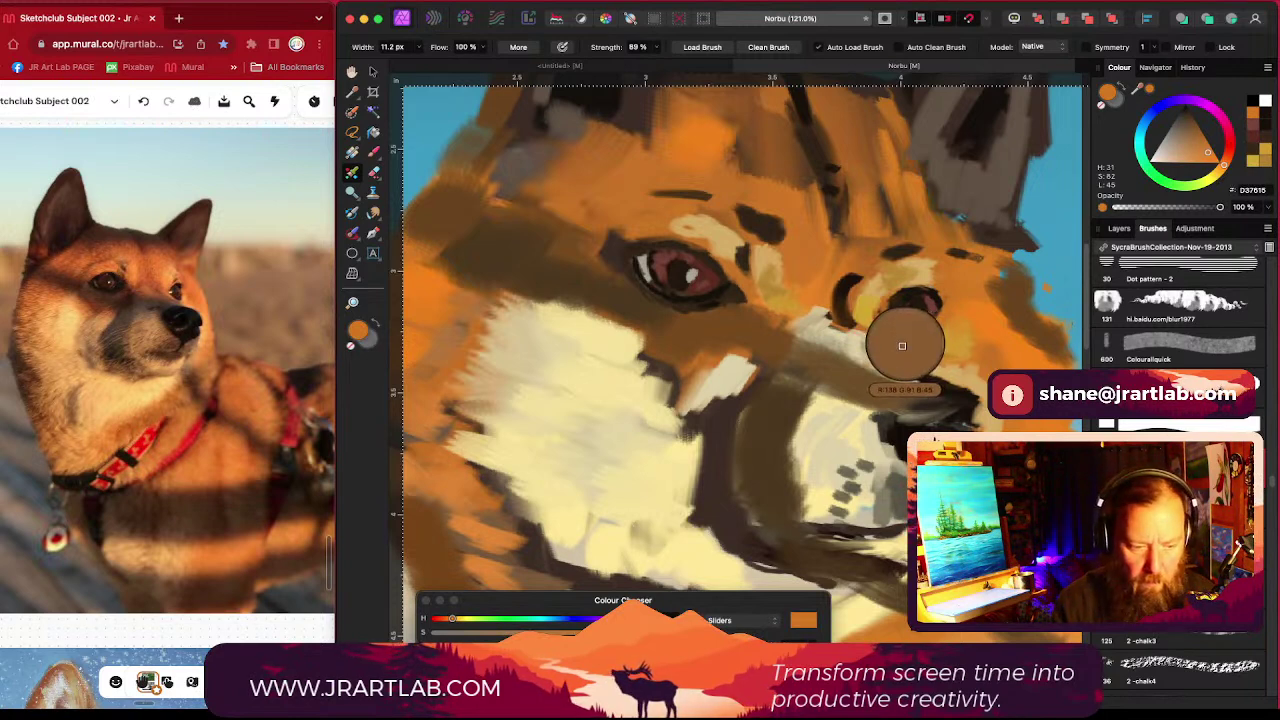
{"action": "left_click", "coordinate": [880, 350], "text": "alt"}
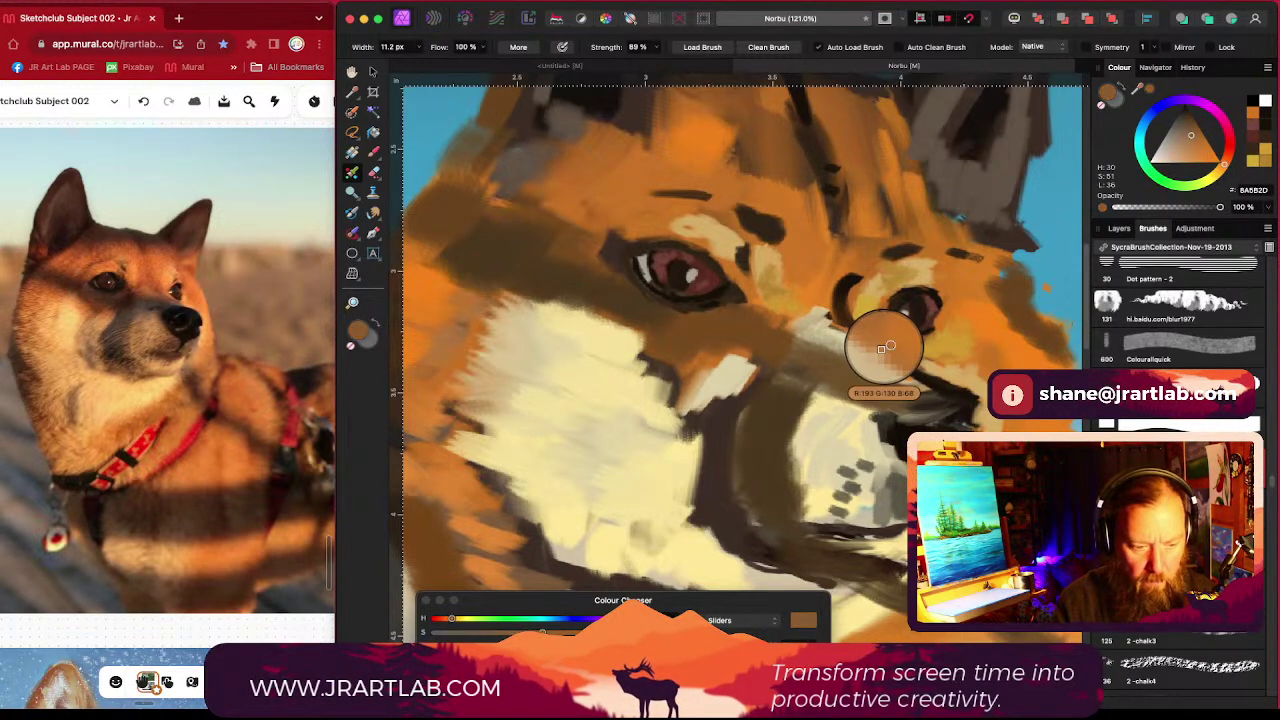
{"action": "left_click_drag", "start_coordinate": [886, 342], "coordinate": [925, 359]}
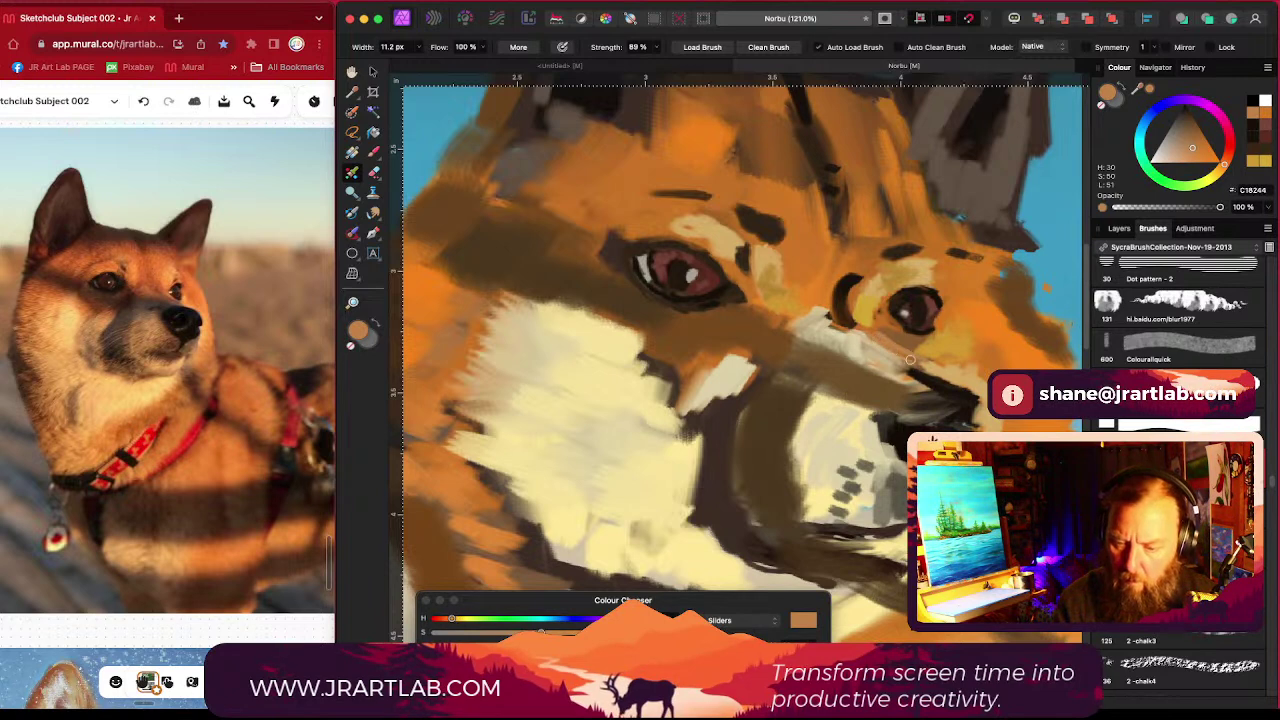
{"action": "left_click", "coordinate": [877, 344], "text": "alt"}
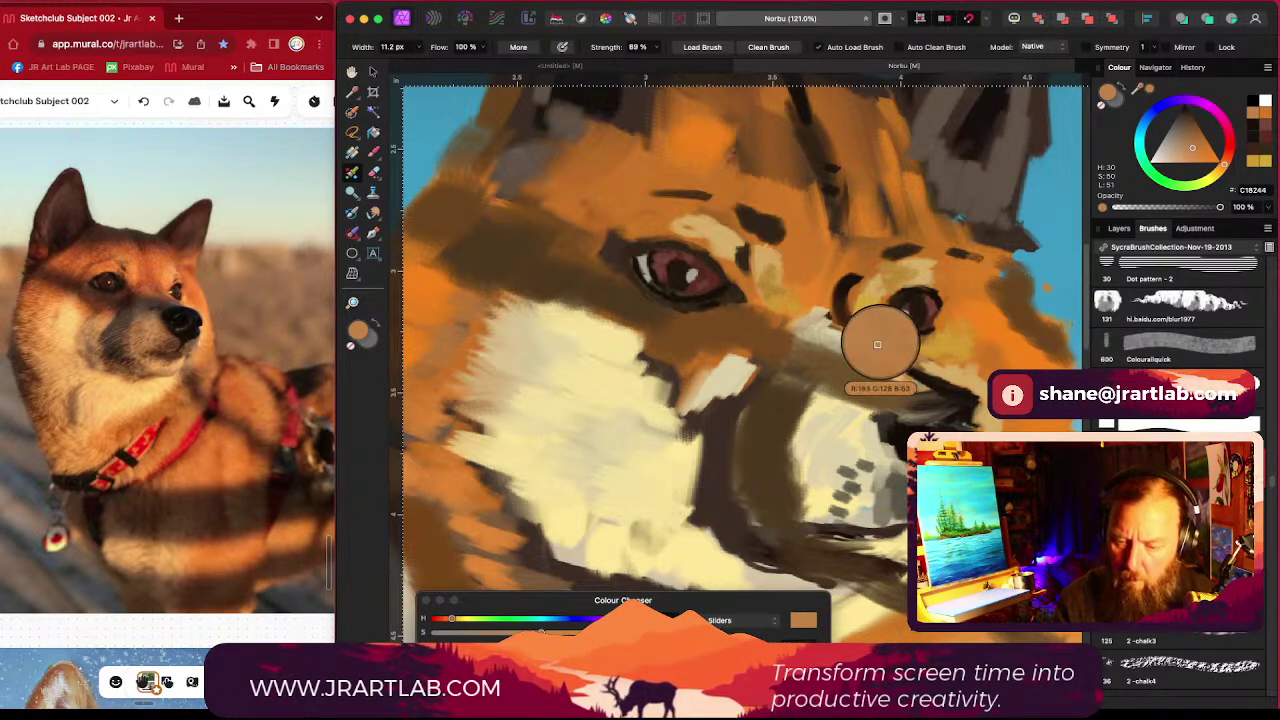
{"action": "mouse_move", "coordinate": [879, 348]}
{"action": "left_mouse_down"}
{"action": "mouse_move", "coordinate": [929, 371]}
{"action": "mouse_move", "coordinate": [980, 370]}
{"action": "left_mouse_up"}
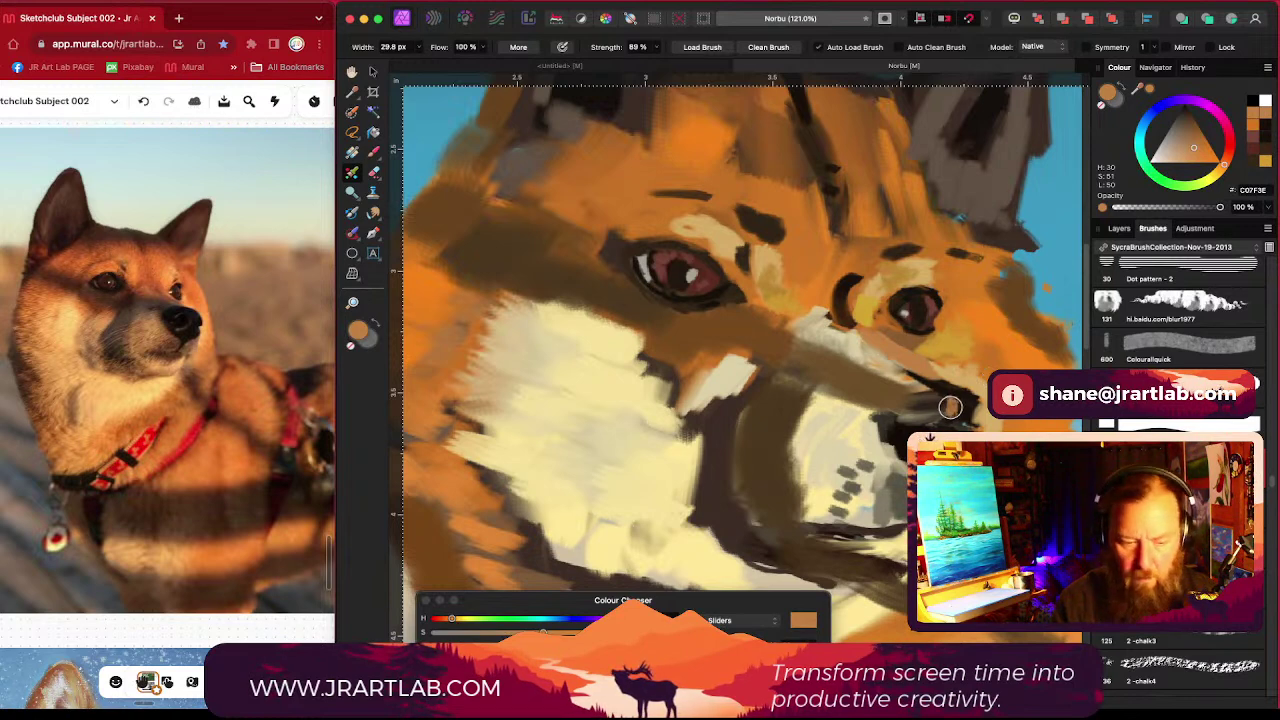
{"action": "left_click_drag", "start_coordinate": [951, 378], "coordinate": [974, 389]}
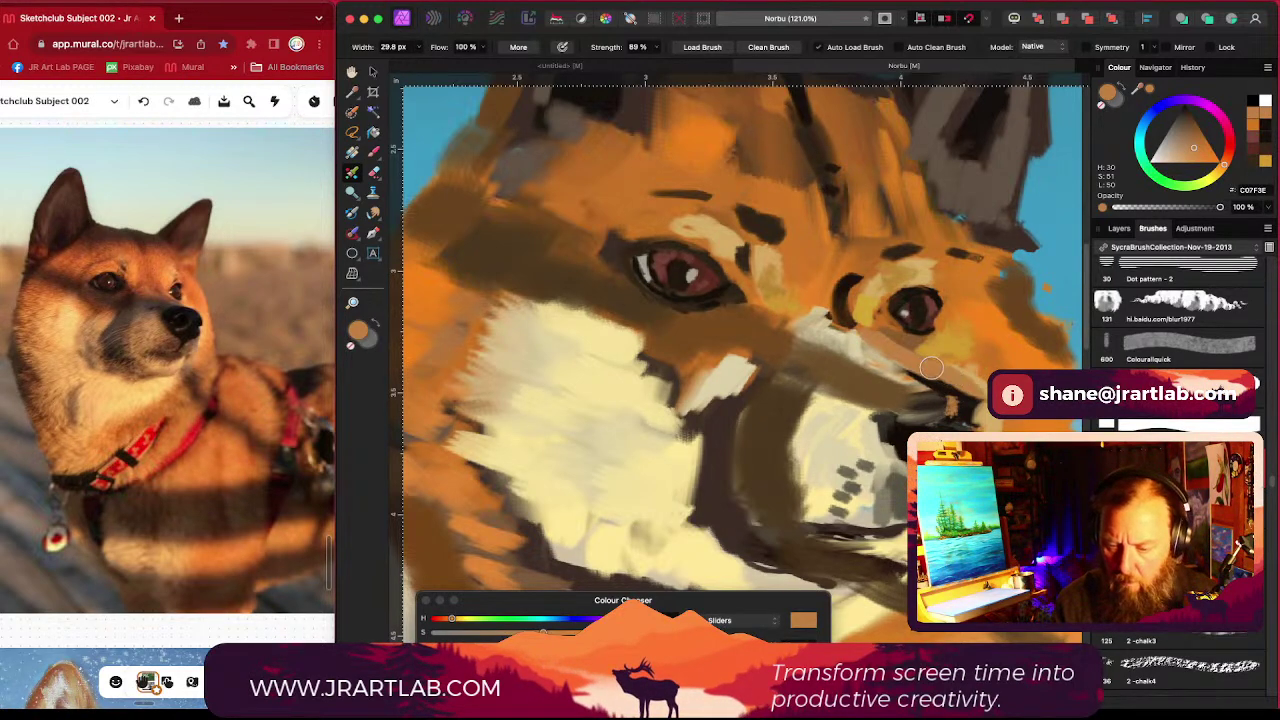
Step: Repaint the nose as a solid shape in near-black 150B07 with a 29.8 px brush
{"action": "scroll", "coordinate": [872, 360], "scroll_direction": "right", "scroll_amount": 3}
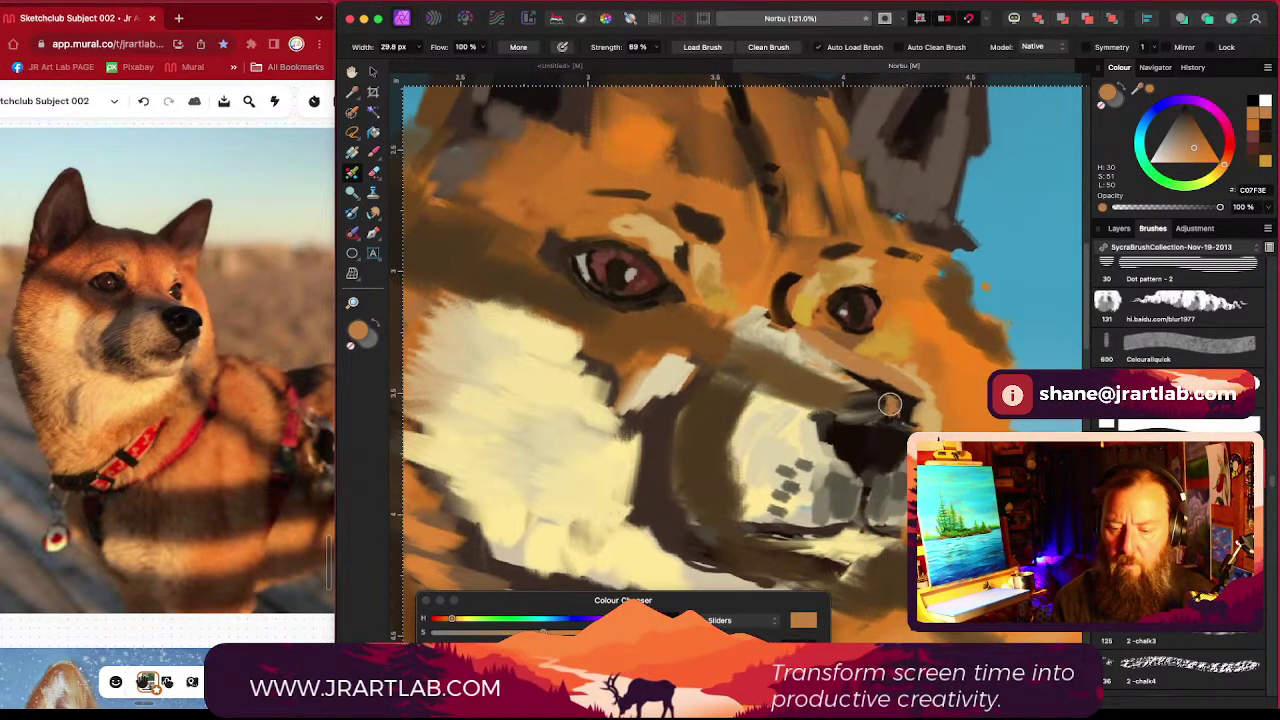
{"action": "scroll", "coordinate": [890, 400], "scroll_direction": "right", "scroll_amount": 2}
{"action": "mouse_move", "coordinate": [800, 394]}
{"action": "left_mouse_down"}
{"action": "mouse_move", "coordinate": [809, 430]}
{"action": "mouse_move", "coordinate": [831, 394]}
{"action": "mouse_move", "coordinate": [843, 411]}
{"action": "mouse_move", "coordinate": [861, 391]}
{"action": "mouse_move", "coordinate": [848, 409]}
{"action": "mouse_move", "coordinate": [889, 419]}
{"action": "mouse_move", "coordinate": [819, 420]}
{"action": "left_mouse_up"}
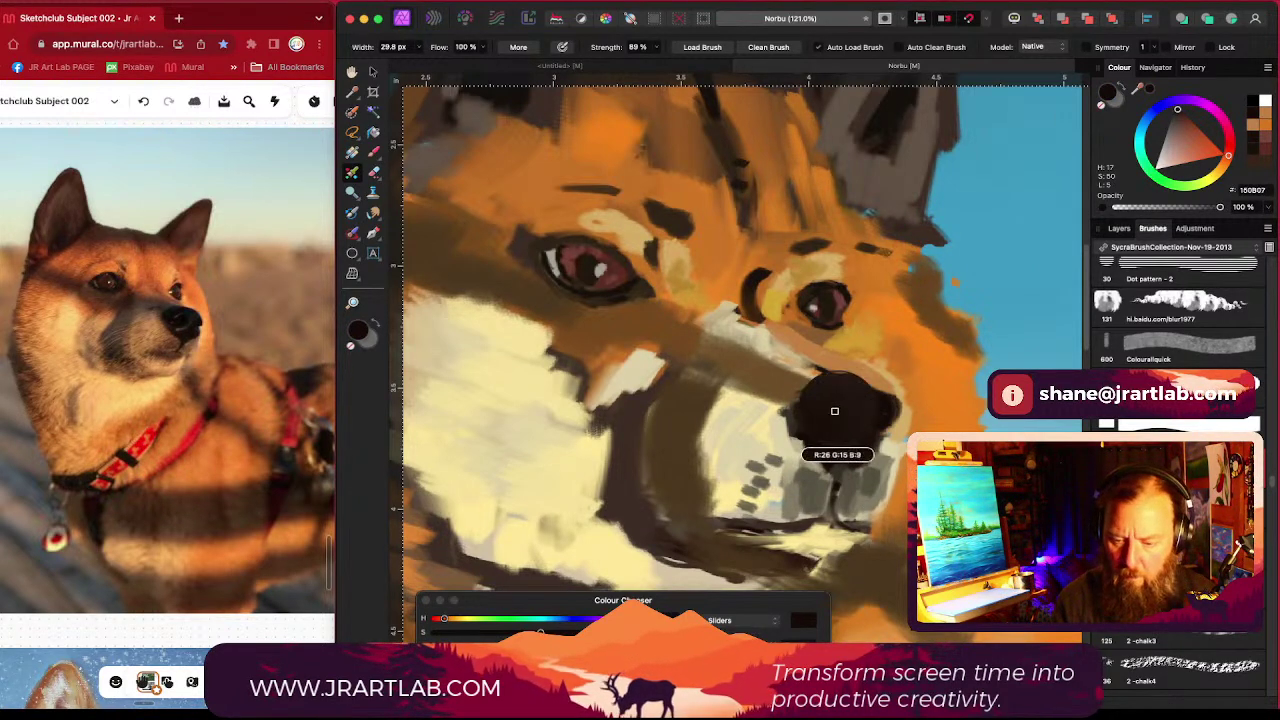
Step: Paint thin nostril highlights in sampled grey A69C7D at 6.9 px and touch up the nose's far edge in tan D6AC62
{"action": "left_click", "coordinate": [784, 436], "text": "alt"}
{"action": "key", "text": "["}
{"action": "key", "text": "["}
{"action": "key", "text": "["}
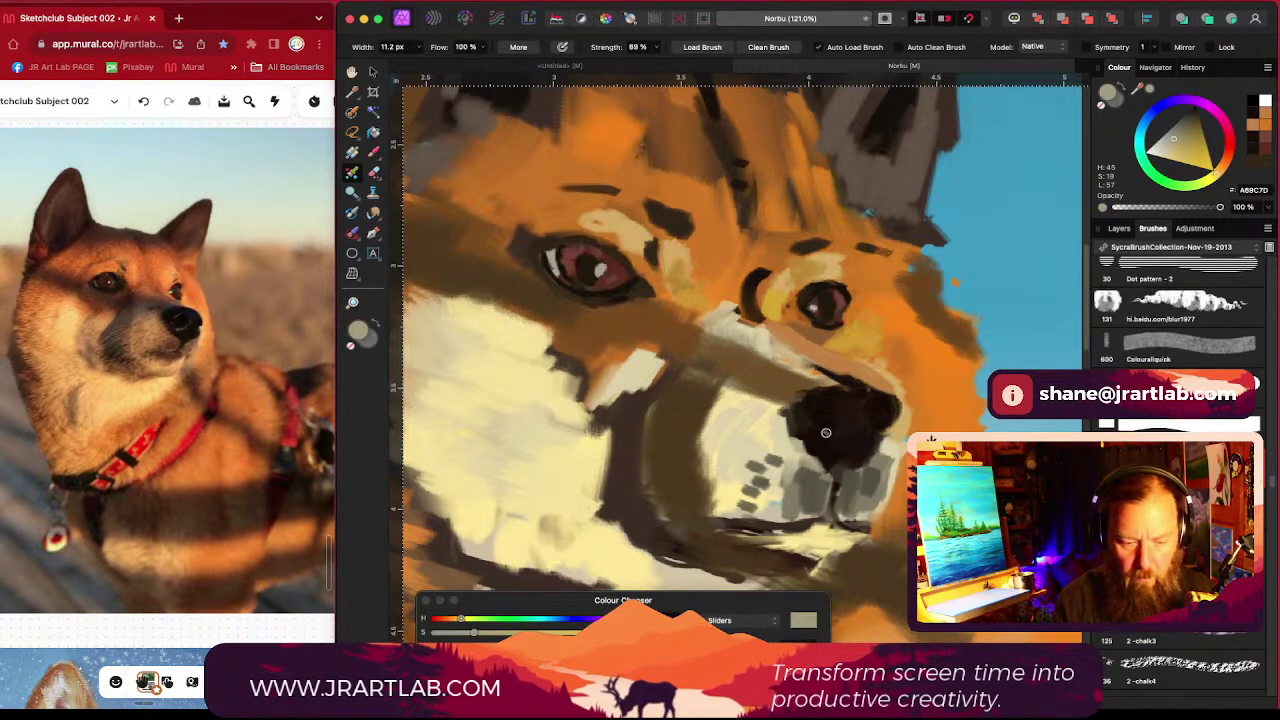
{"action": "key", "text": "bracketleft"}
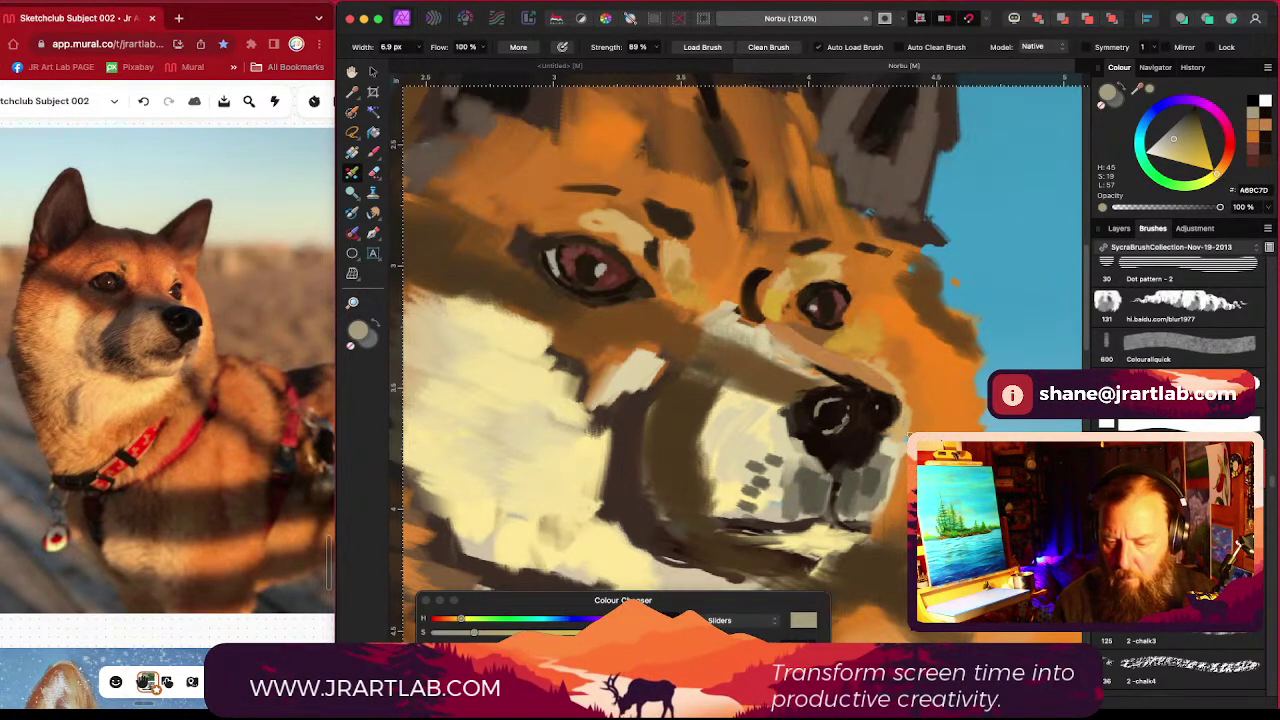
{"action": "left_click", "coordinate": [887, 424], "text": "alt"}
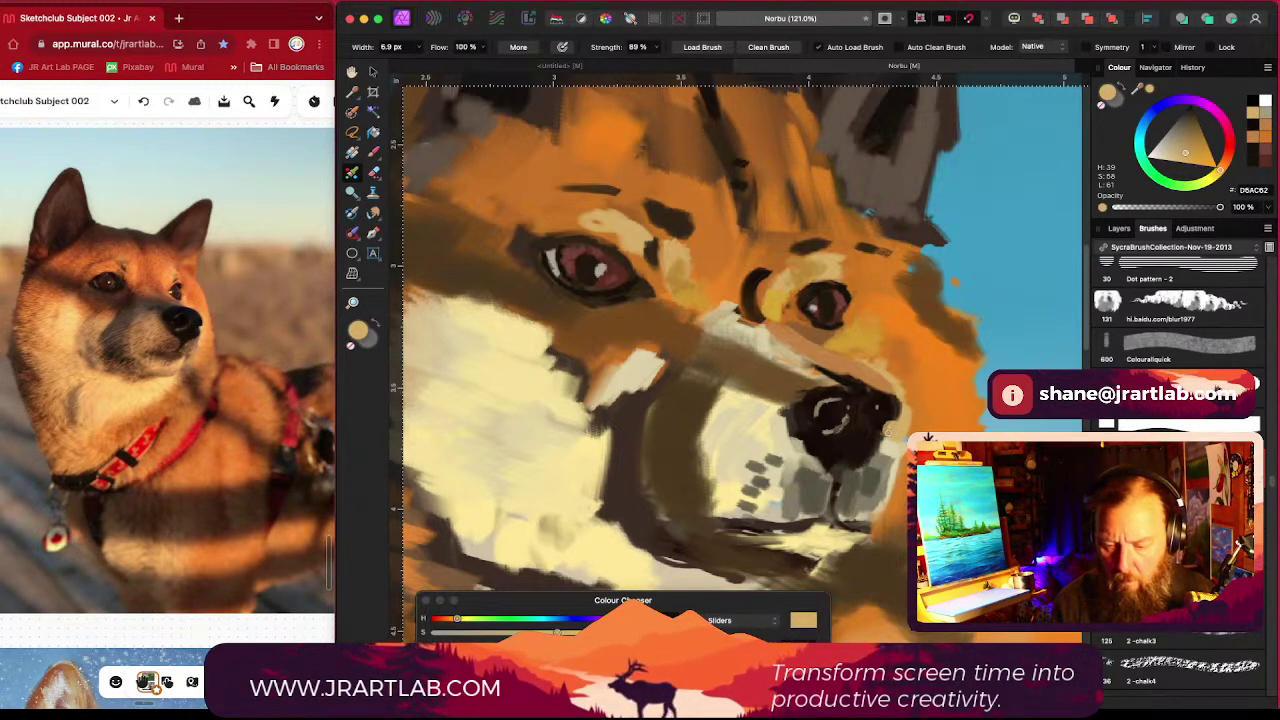
Step: Paint the dark line running from the nose down to the mouth in sampled 1F1109, widening the brush to 13.9 px
{"action": "left_click", "coordinate": [835, 464], "text": "alt"}
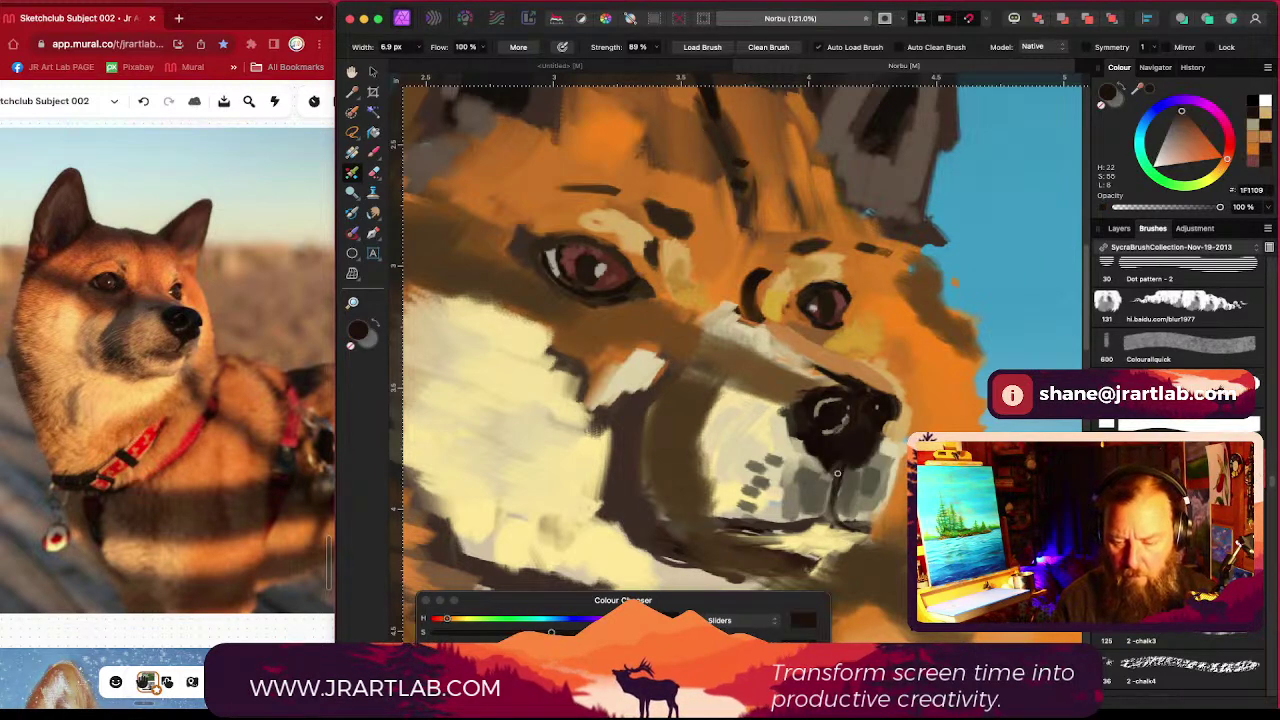
{"action": "key", "text": "bracketright"}
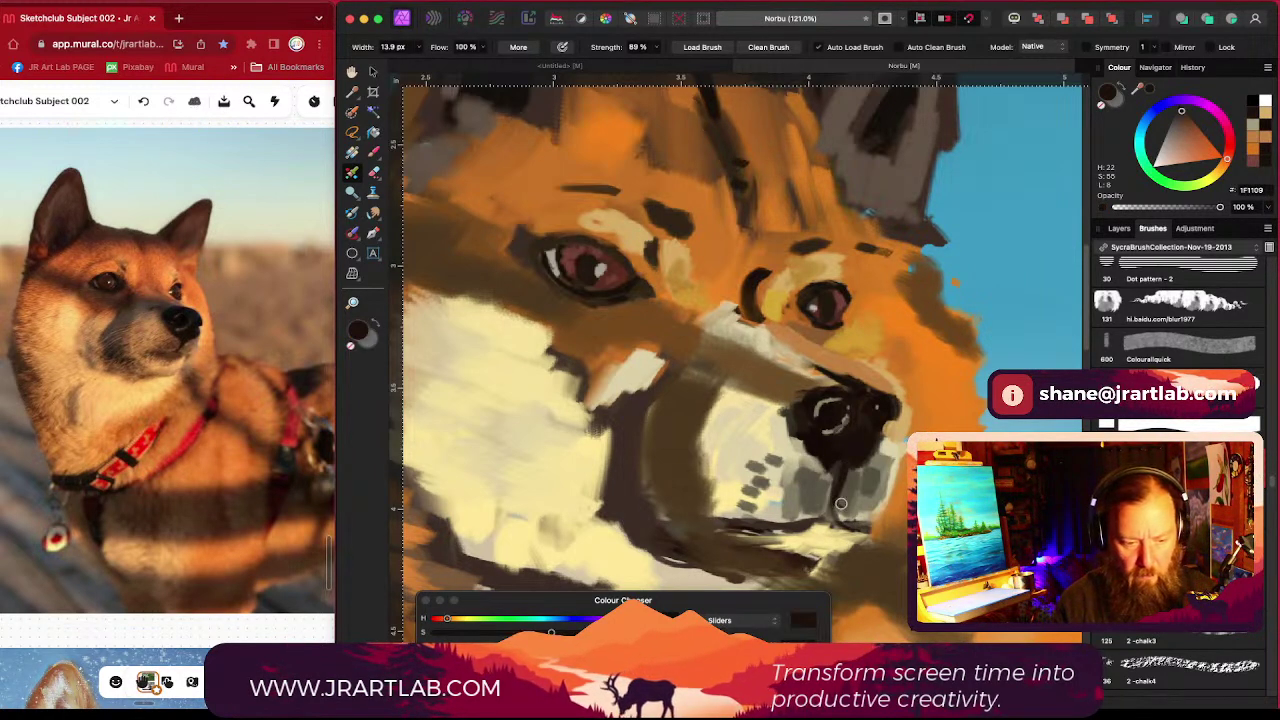
{"action": "left_click_drag", "start_coordinate": [832, 500], "coordinate": [820, 523]}
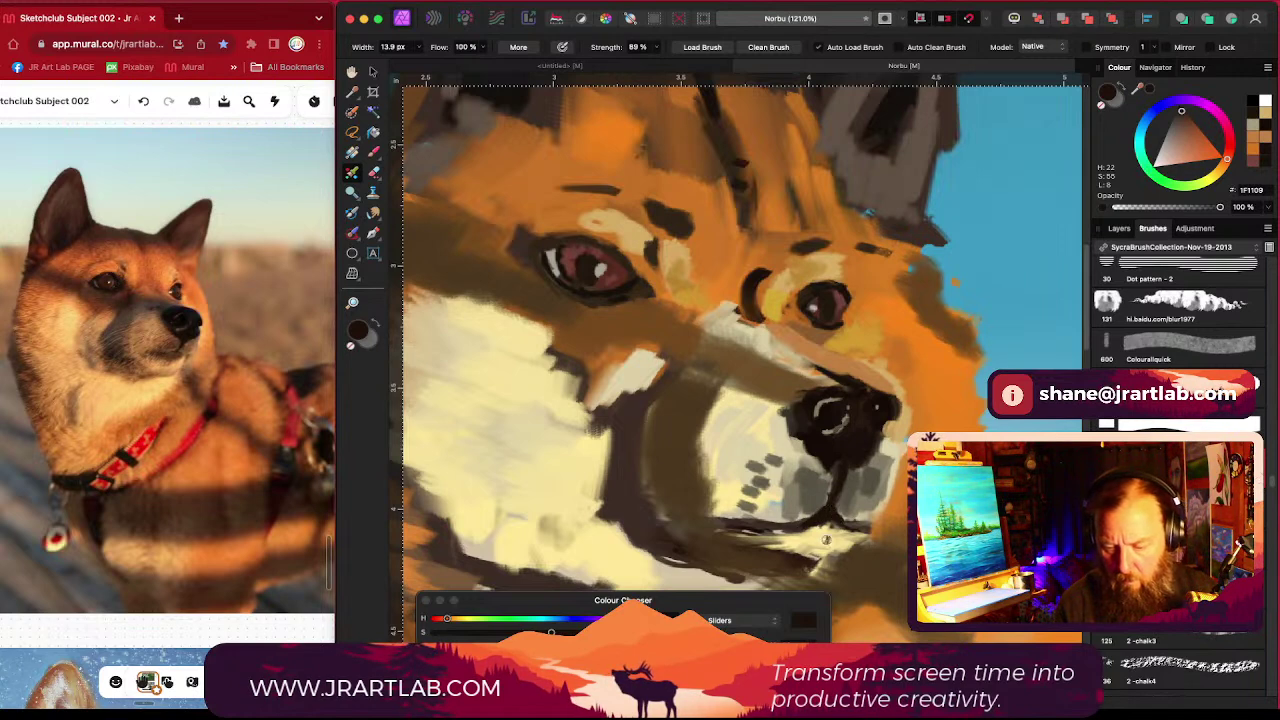
Step: Fill the chin fur under the mouth with sampled cream F4DC8E and draw the far side of the mouth line in dark 1F1109
{"action": "left_click", "coordinate": [826, 536], "text": "alt"}
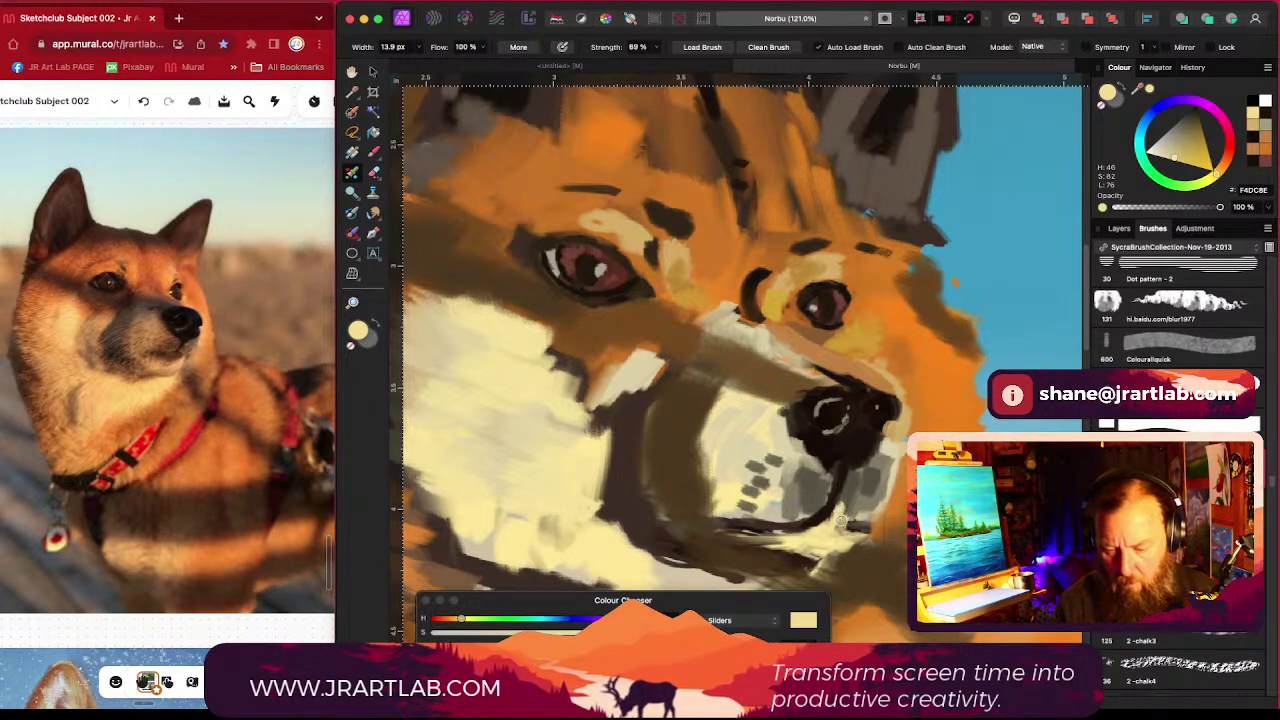
{"action": "left_click", "coordinate": [862, 528], "text": "alt"}
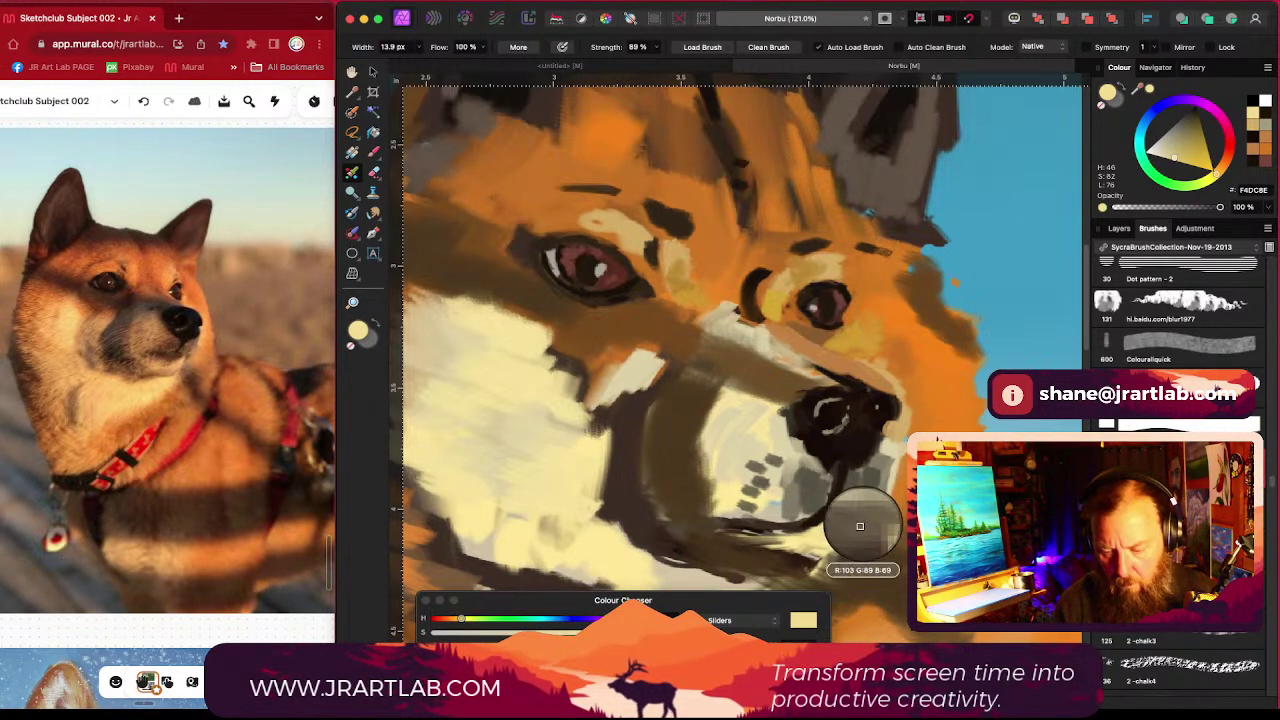
{"action": "left_click", "coordinate": [845, 481], "text": "alt"}
{"action": "left_click_drag", "start_coordinate": [845, 510], "coordinate": [872, 528]}
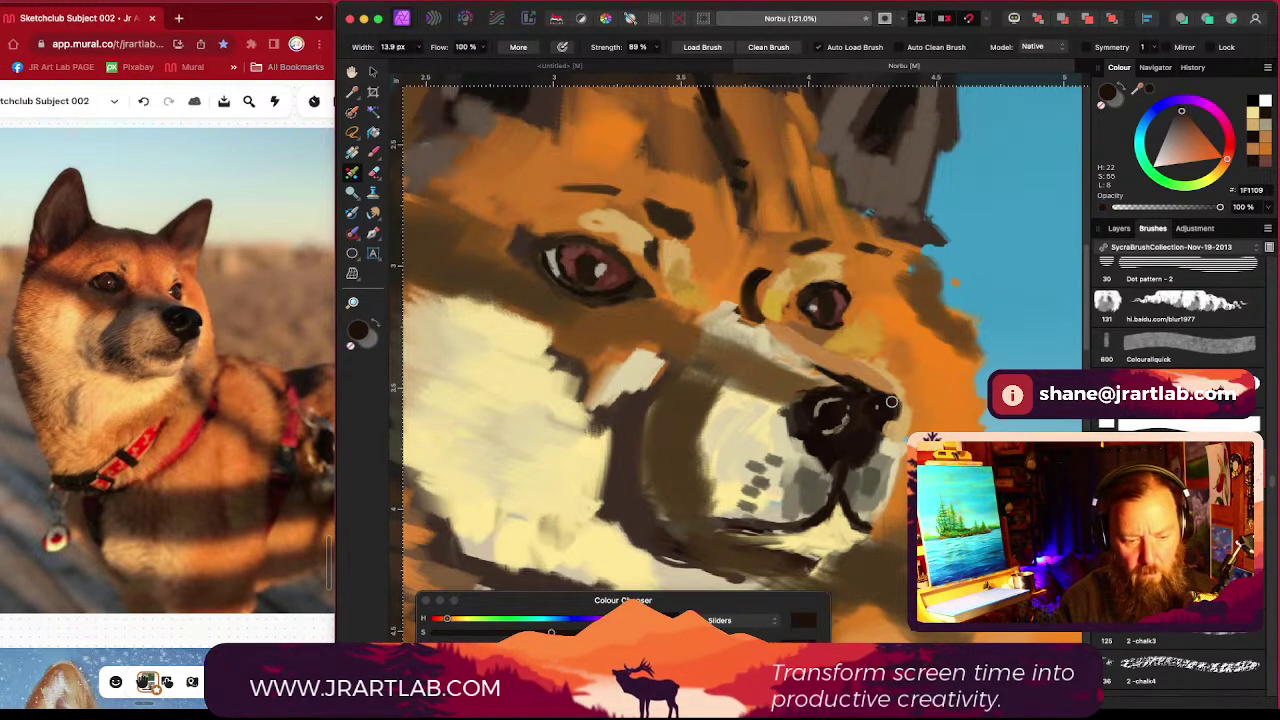
Step: Sample brown 574125 and then tan D6AA60 beside the nose and touch up the far edge of the muzzle
{"action": "left_click", "coordinate": [901, 426], "text": "alt"}
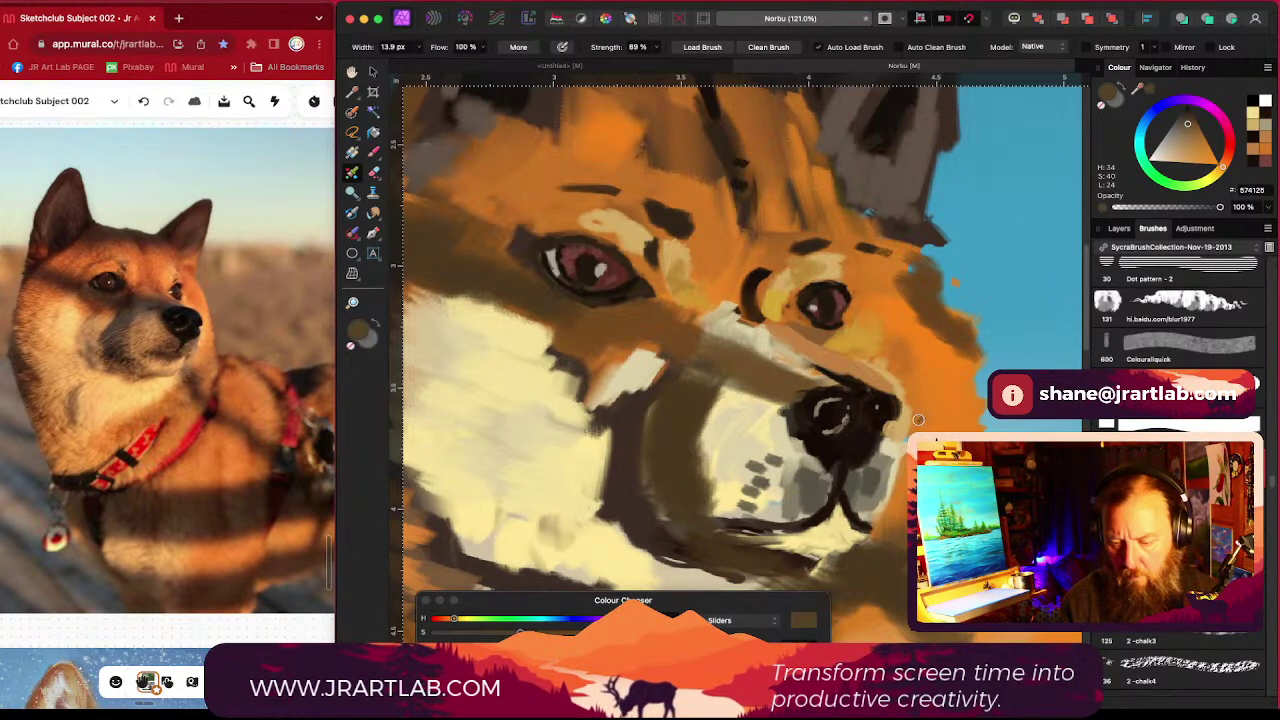
{"action": "left_click", "coordinate": [906, 430], "text": "alt"}
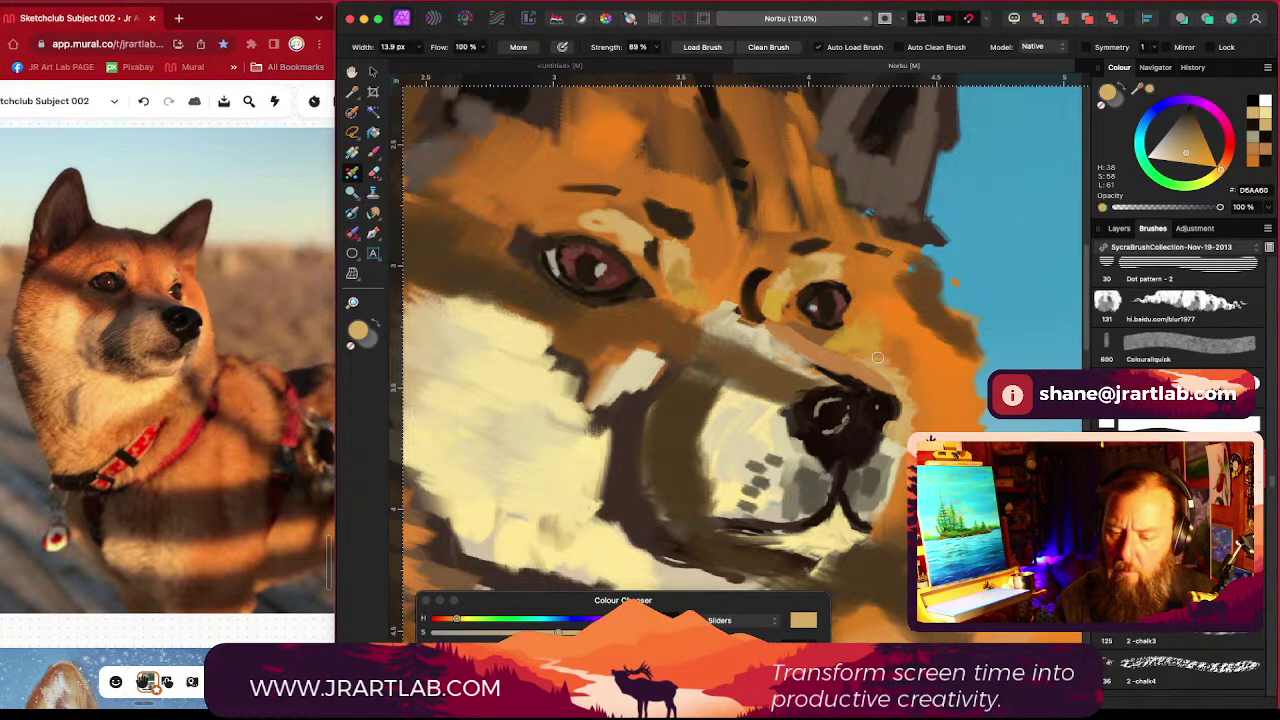
{"action": "scroll", "coordinate": [851, 451], "scroll_direction": "down", "scroll_amount": 3}
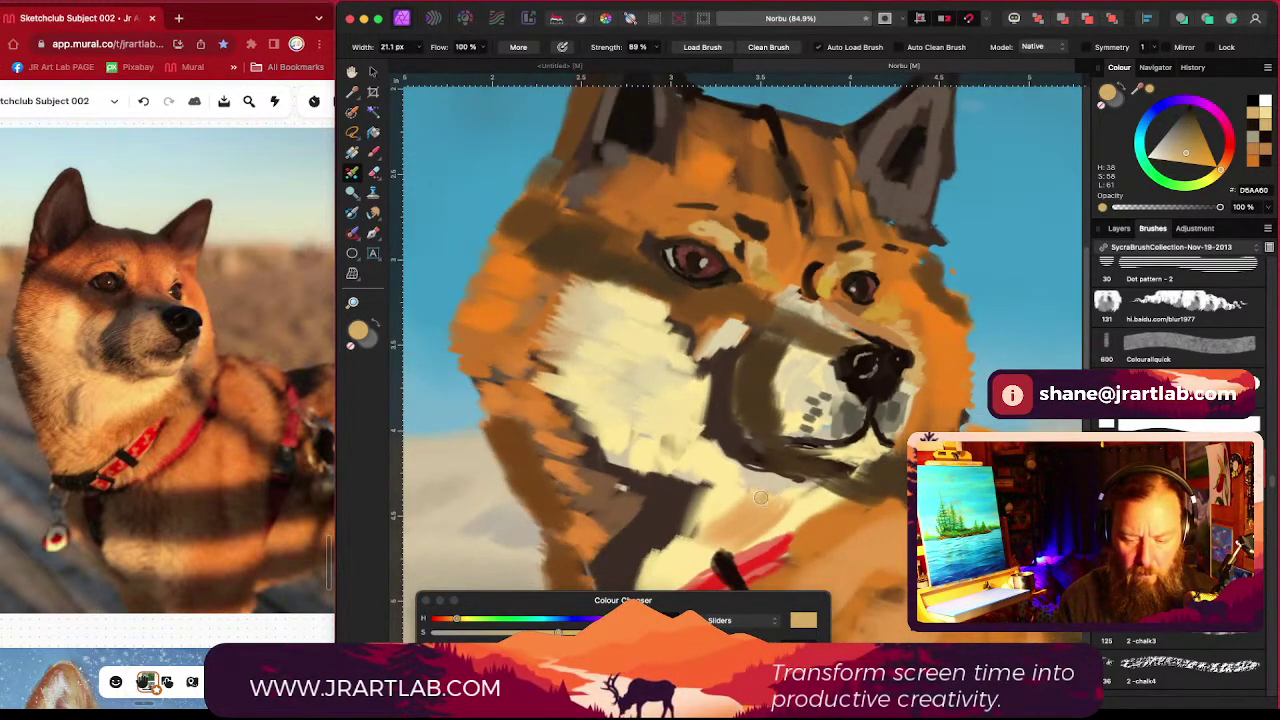
Step: Widen the brush to 32.1 px, sample light orange E8A553 from the chest fur and make the palette layer active
{"action": "key", "text": "]"}
{"action": "key", "text": "]"}
{"action": "key", "text": "]"}
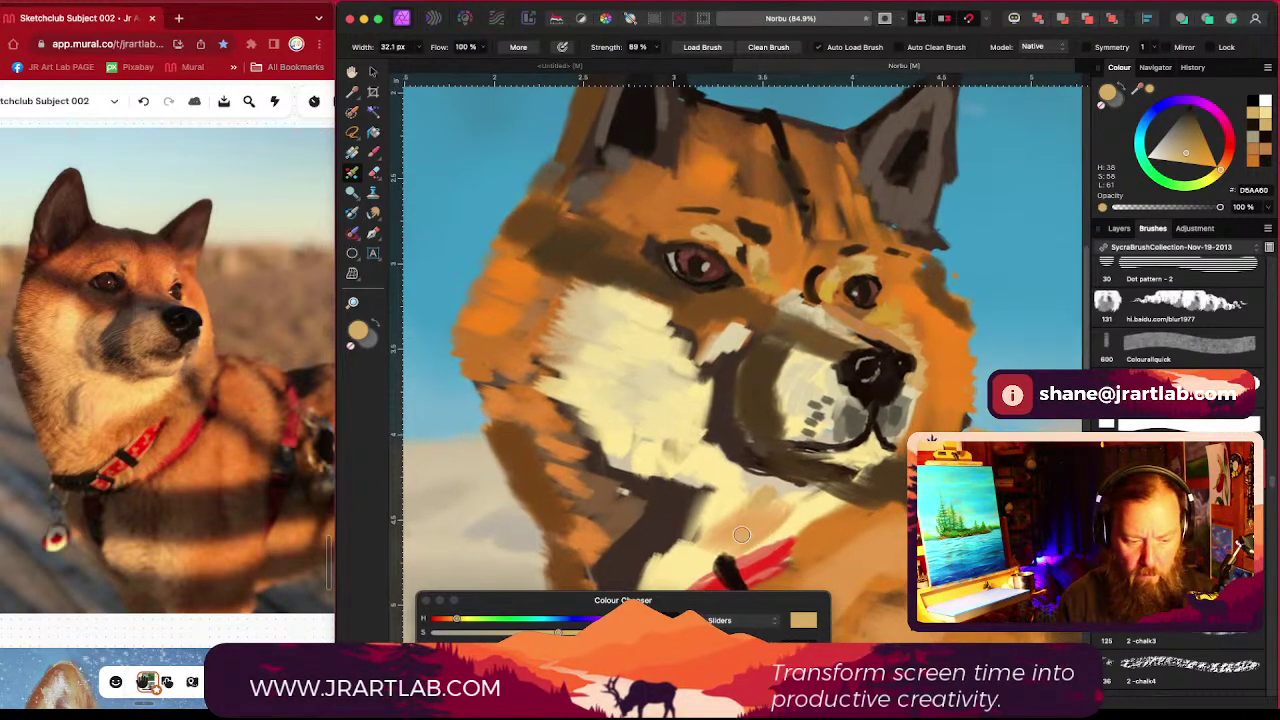
{"action": "left_click", "coordinate": [759, 519], "text": "alt"}
{"action": "scroll", "coordinate": [822, 484], "scroll_direction": "down", "scroll_amount": 1}
{"action": "scroll", "coordinate": [821, 484], "scroll_direction": "right", "scroll_amount": 5}
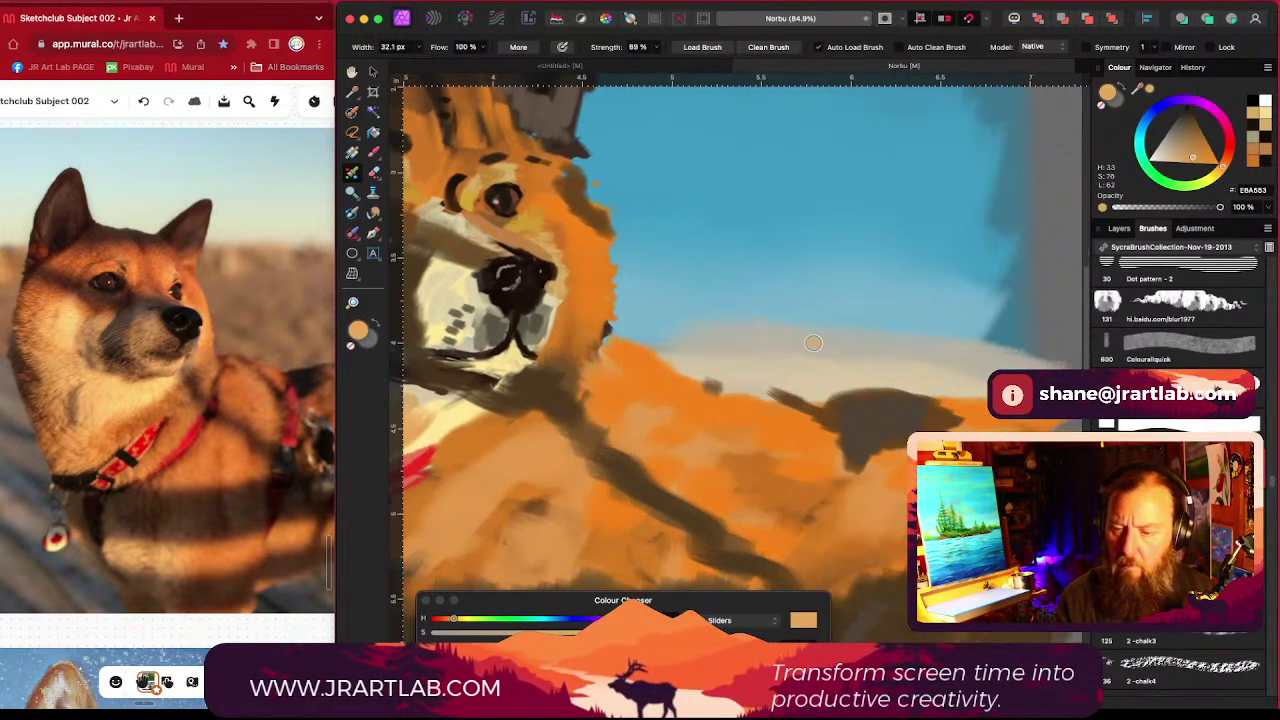
{"action": "left_click", "coordinate": [1119, 228]}
{"action": "left_click", "coordinate": [1182, 323]}
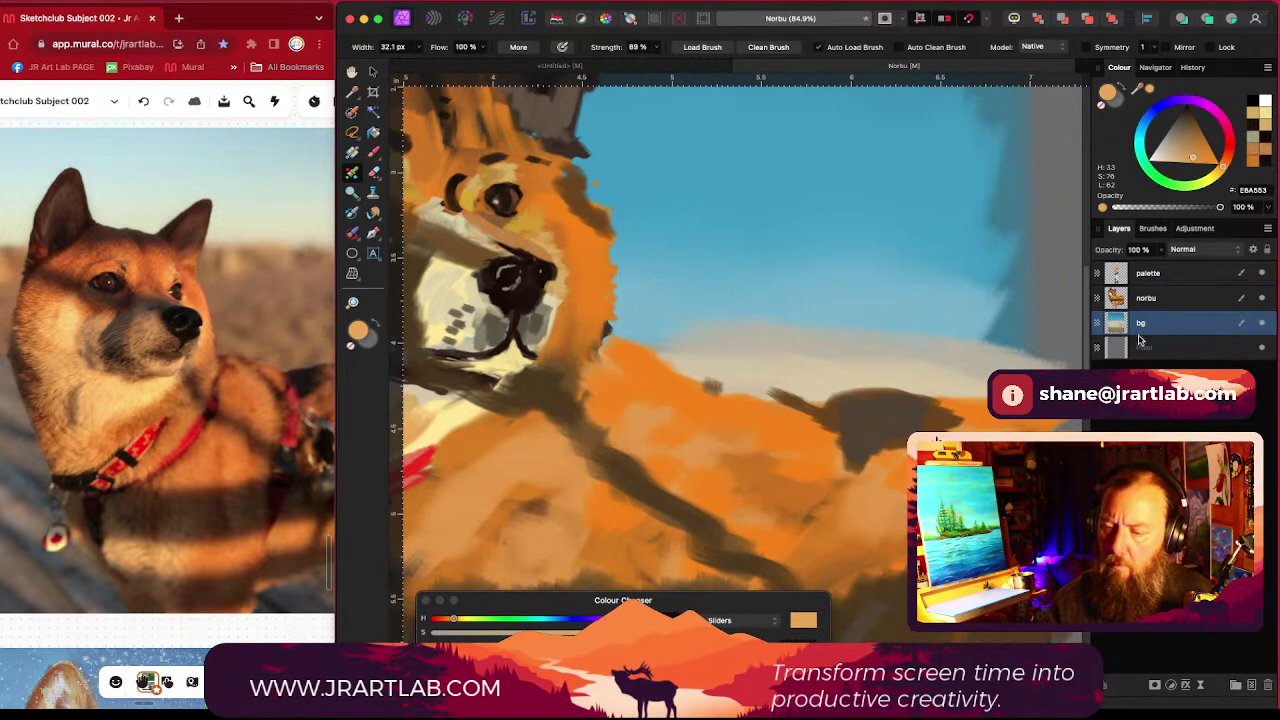
{"action": "left_click", "coordinate": [1176, 273]}
{"action": "scroll", "coordinate": [700, 400], "scroll_direction": "down", "scroll_amount": 3}
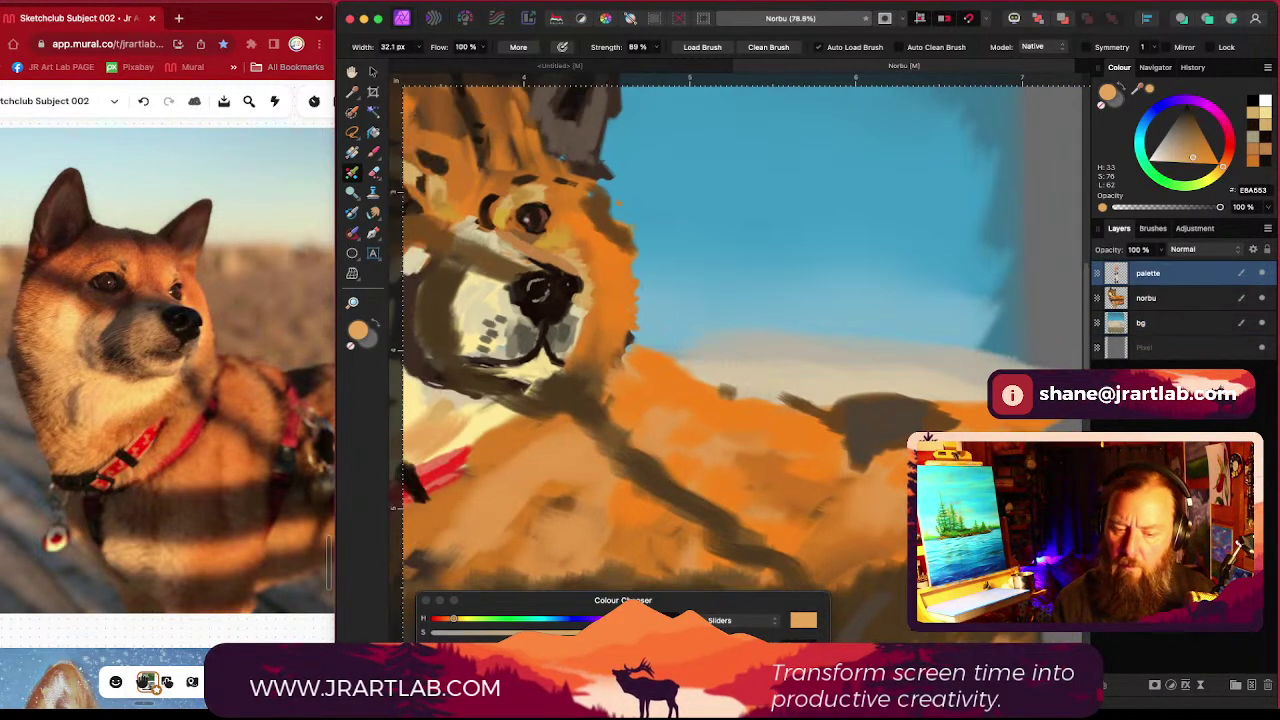
{"action": "scroll", "coordinate": [840, 387], "scroll_direction": "down", "scroll_amount": 3}
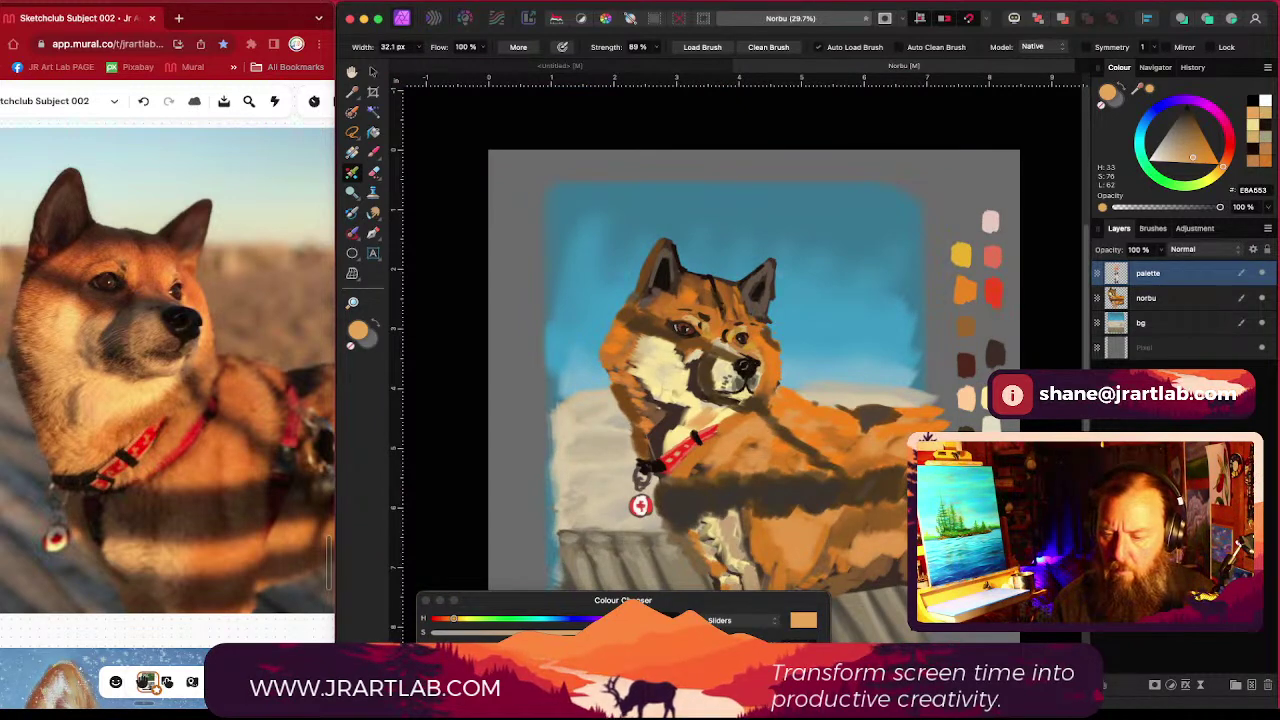
{"action": "scroll", "coordinate": [764, 453], "scroll_direction": "down", "scroll_amount": 3}
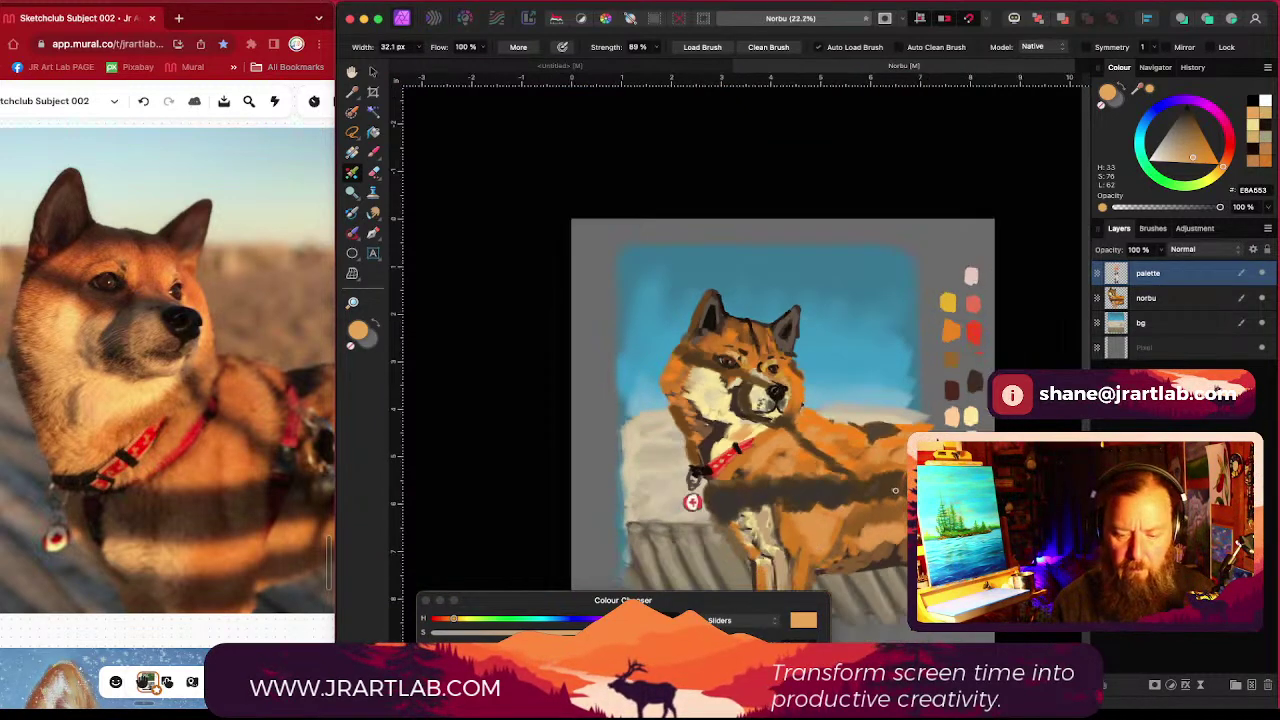
Step: Paint over the dark shadow band across the middle of the body in sampled orange DB892E with a 129.7 px brush
{"action": "left_click", "coordinate": [764, 453], "text": "alt"}
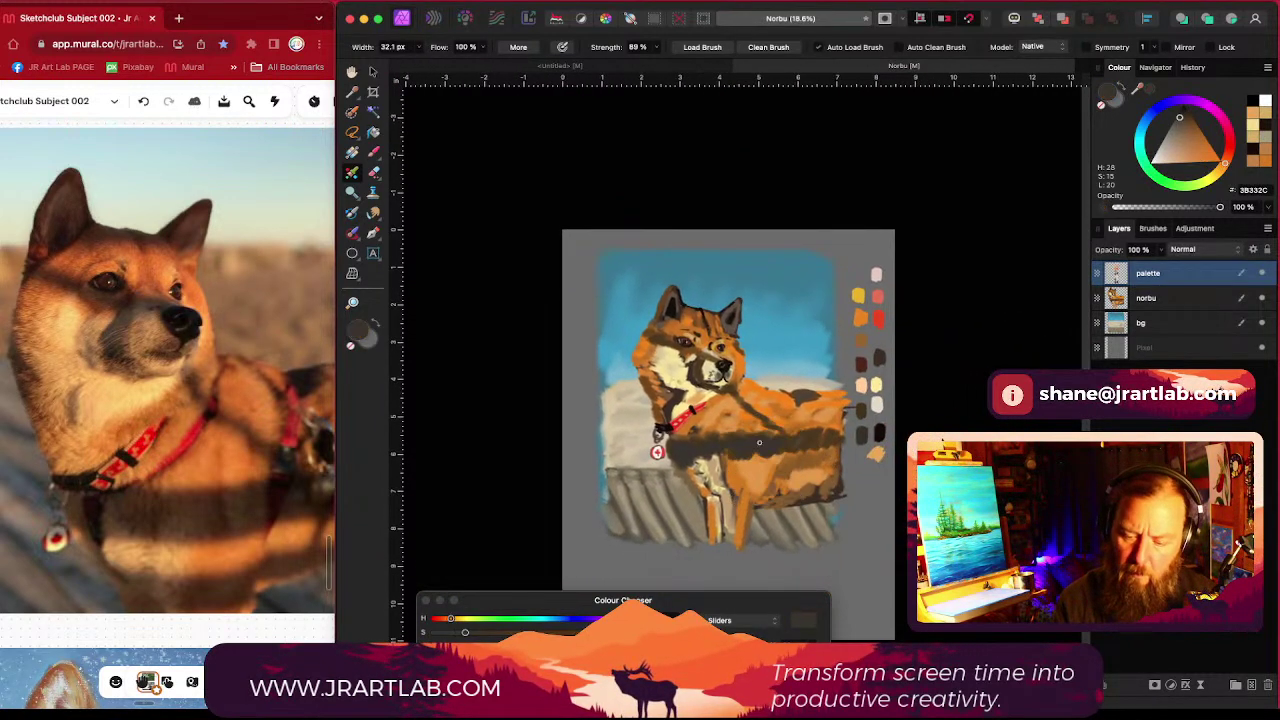
{"action": "key", "text": "bracketright"}
{"action": "key", "text": "bracketright"}
{"action": "key", "text": "bracketright"}
{"action": "key", "text": "bracketright"}
{"action": "key", "text": "bracketright"}
{"action": "key", "text": "bracketright"}
{"action": "left_click_drag", "start_coordinate": [756, 432], "coordinate": [758, 458]}
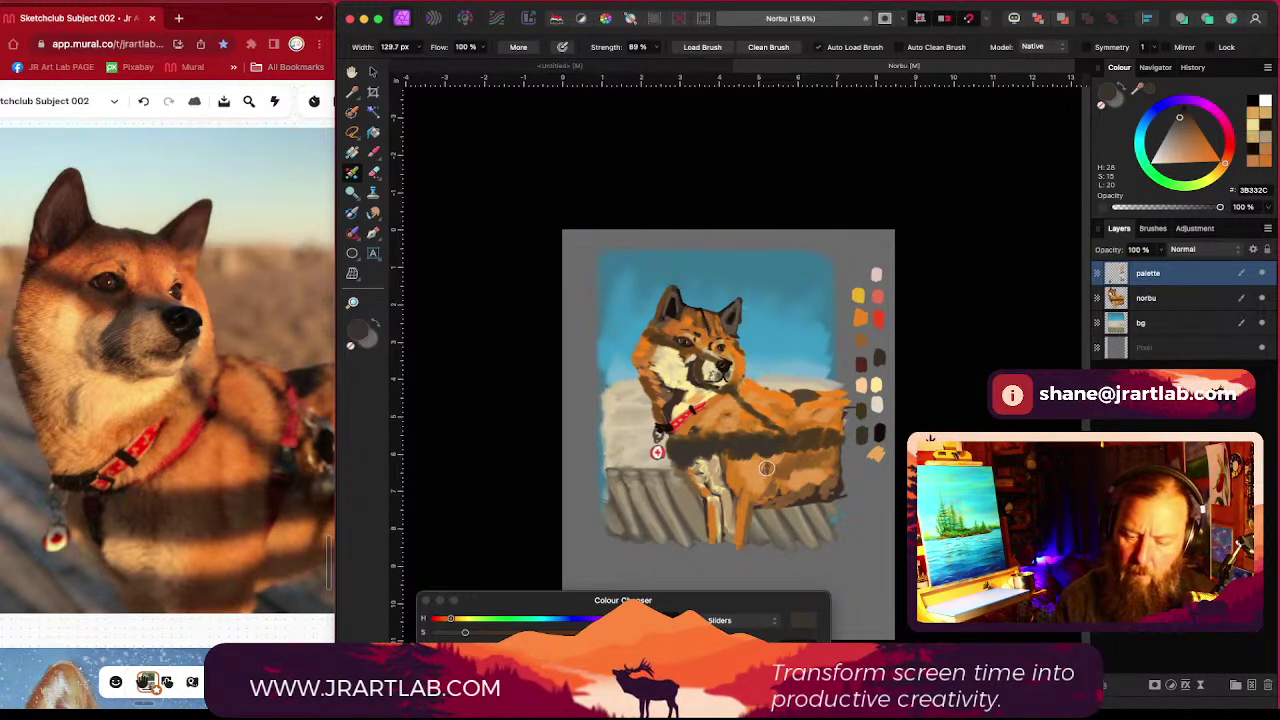
{"action": "left_click", "coordinate": [760, 463], "text": "alt"}
{"action": "left_click", "coordinate": [760, 463], "text": "alt"}
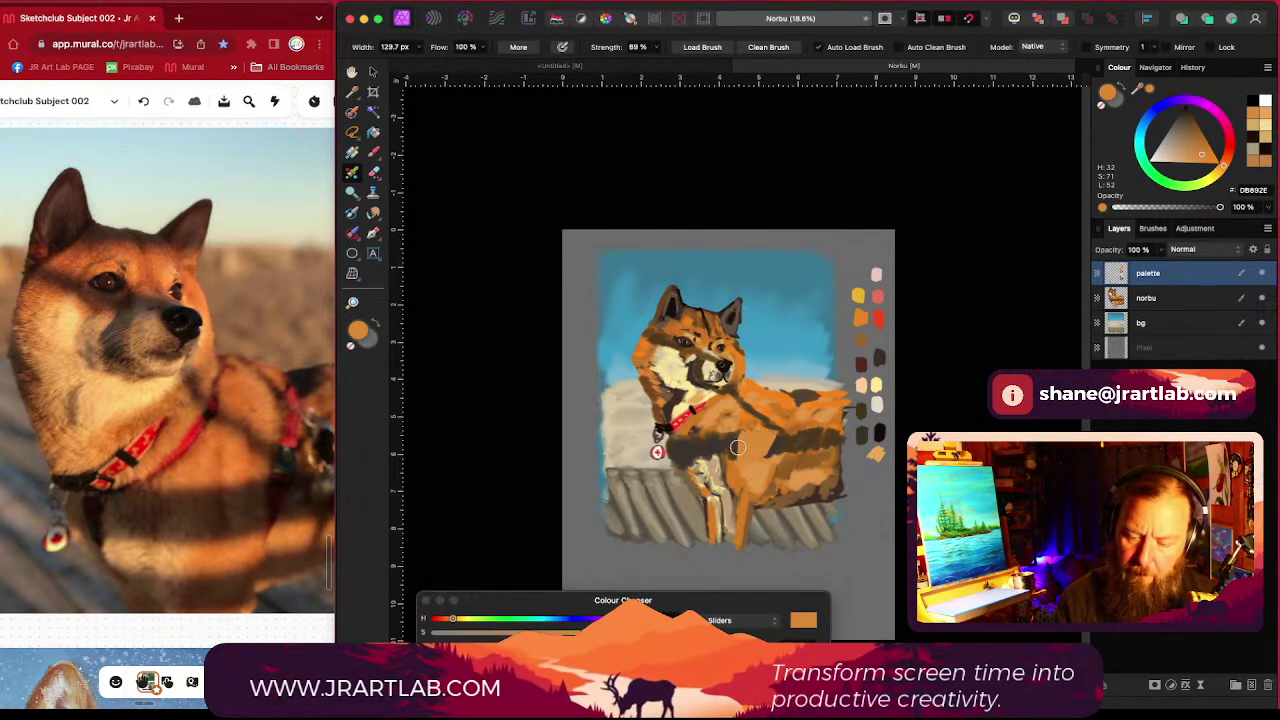
{"action": "mouse_move", "coordinate": [727, 433]}
{"action": "left_mouse_down"}
{"action": "mouse_move", "coordinate": [775, 447]}
{"action": "mouse_move", "coordinate": [788, 438]}
{"action": "mouse_move", "coordinate": [766, 421]}
{"action": "mouse_move", "coordinate": [778, 422]}
{"action": "mouse_move", "coordinate": [789, 447]}
{"action": "mouse_move", "coordinate": [805, 442]}
{"action": "left_mouse_up"}
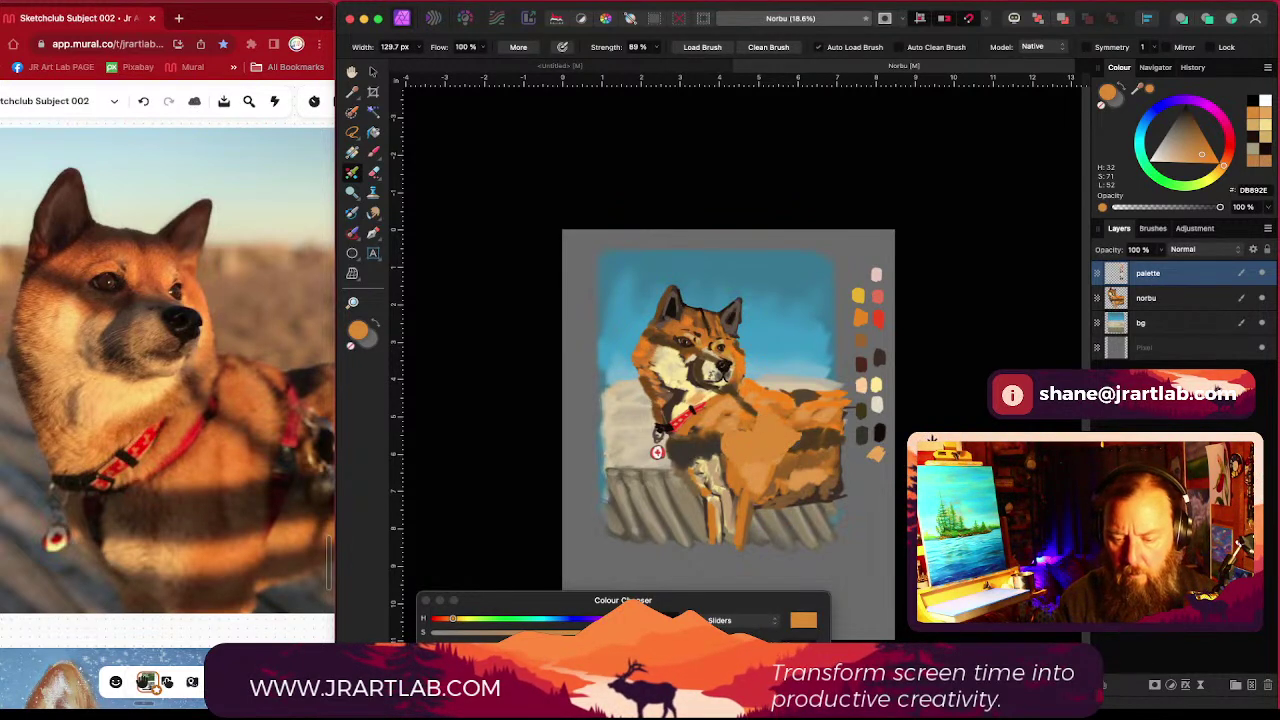
Step: Cover the shadow band on the rear flank in sampled brown 935A1C with the brush reduced to 100.7 px
{"action": "left_click", "coordinate": [785, 419], "text": "alt"}
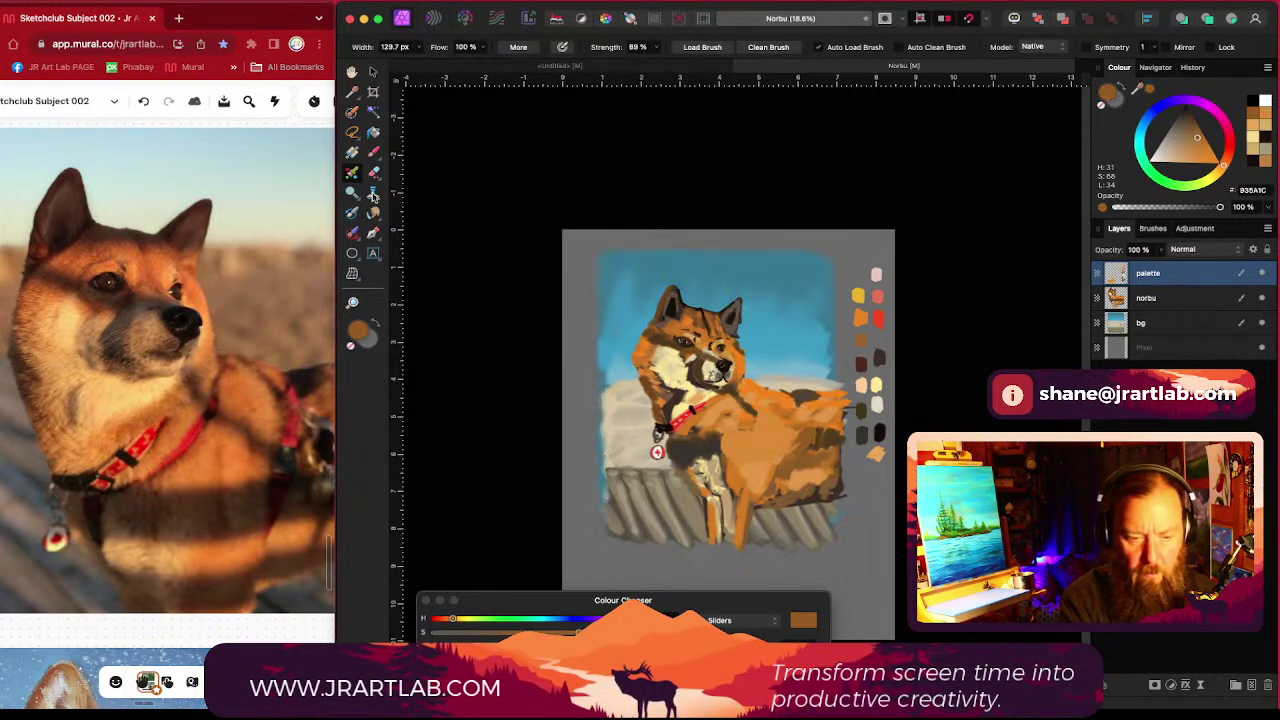
{"action": "key", "text": "]"}
{"action": "key", "text": "]"}
{"action": "key", "text": "]"}
{"action": "key", "text": "]"}
{"action": "key", "text": "["}
{"action": "key", "text": "["}
{"action": "key", "text": "["}
{"action": "key", "text": "["}
{"action": "key", "text": "["}
{"action": "key", "text": "["}
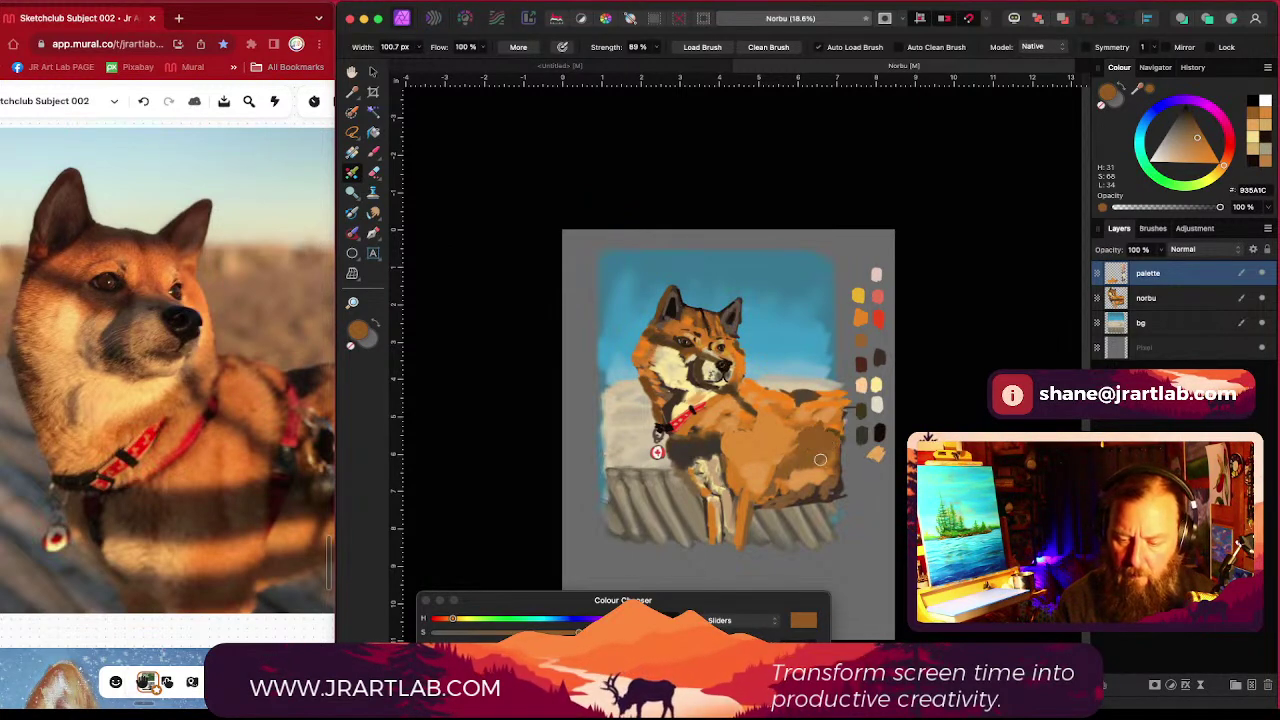
{"action": "scroll", "coordinate": [756, 448], "scroll_direction": "up", "scroll_amount": 1}
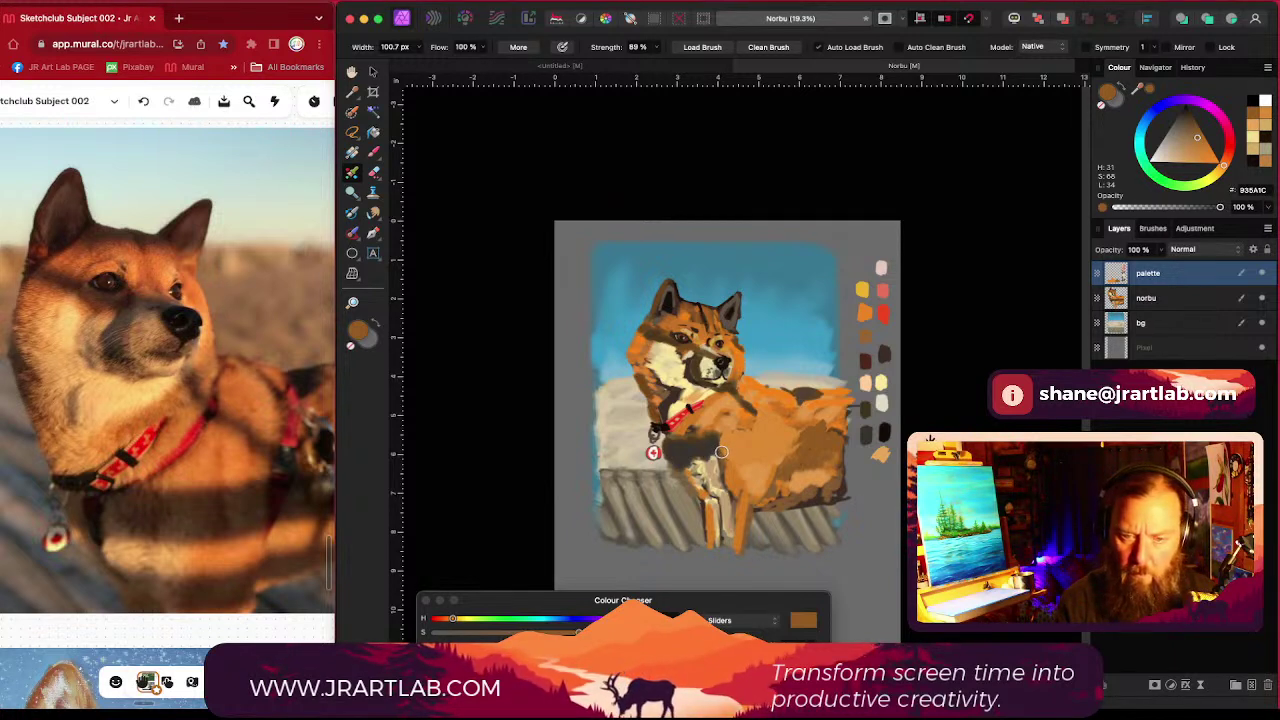
Step: Look through the SycraBrushCollection-Nov-19-2013 brushes and choose the 75 px brush listed below julien_mod_broad
{"action": "left_click", "coordinate": [1153, 228]}
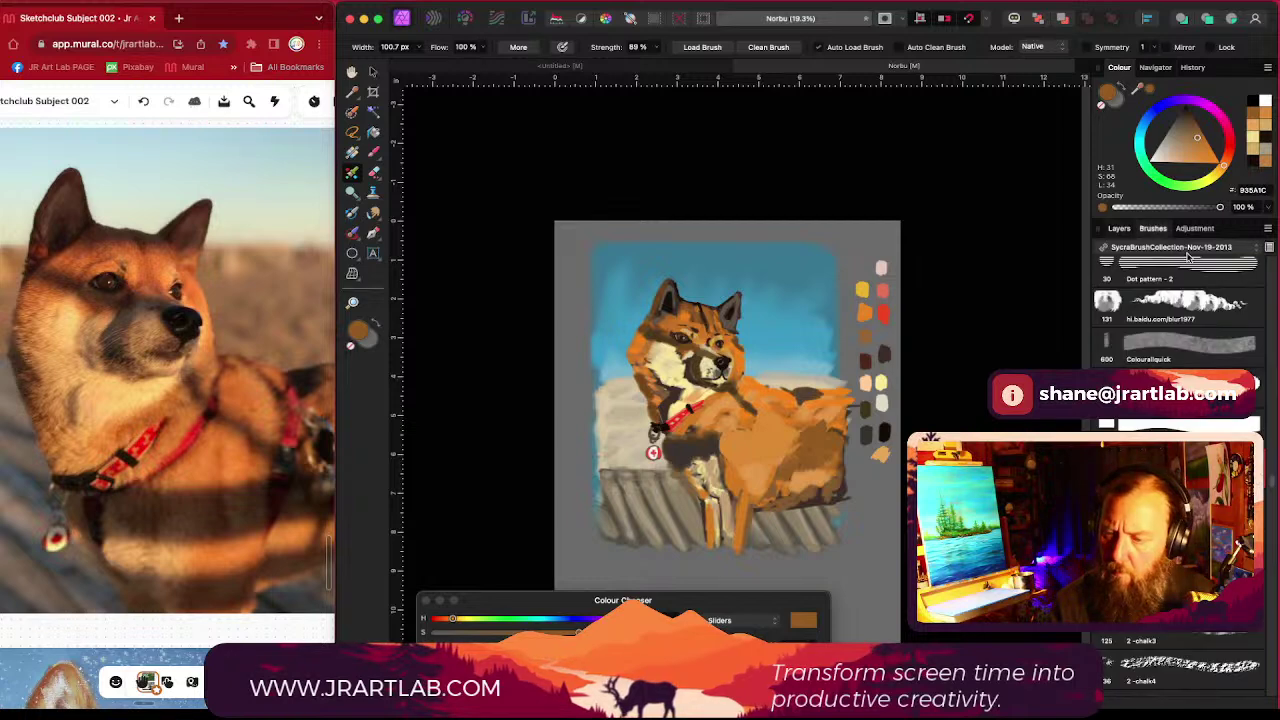
{"action": "scroll", "coordinate": [1274, 482], "scroll_direction": "down", "scroll_amount": 10}
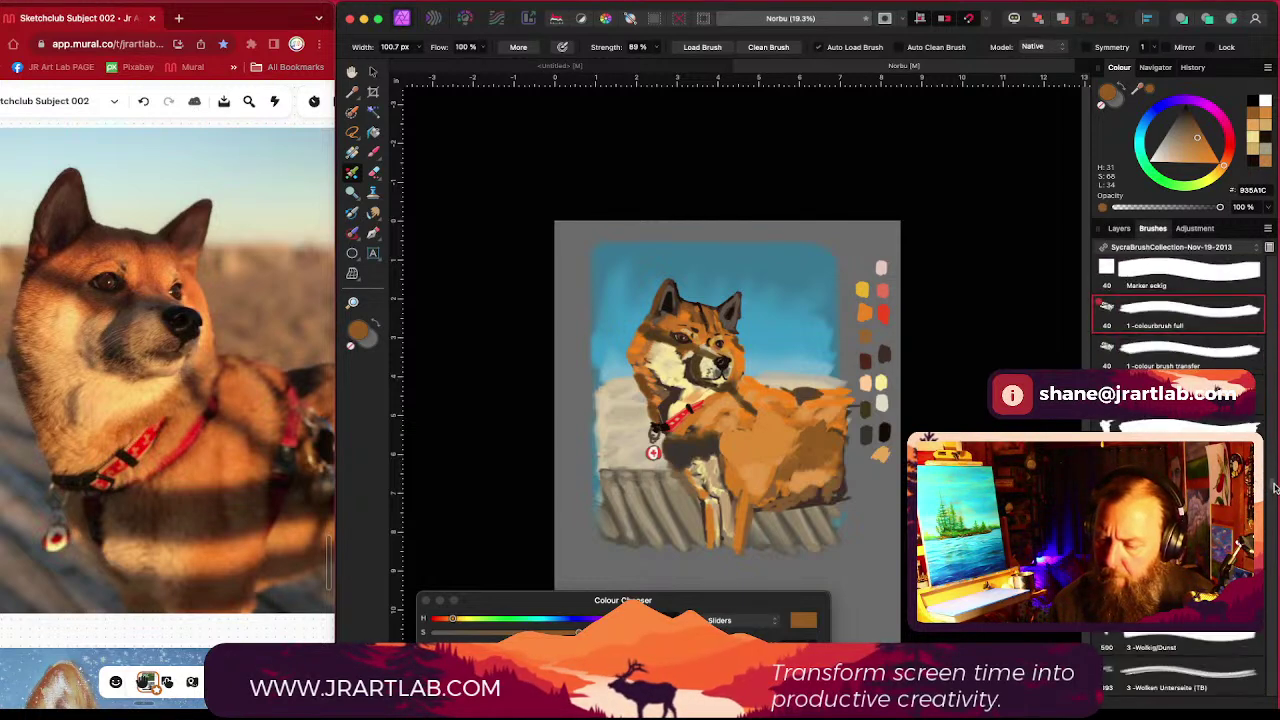
{"action": "scroll", "coordinate": [1274, 496], "scroll_direction": "down", "scroll_amount": 10}
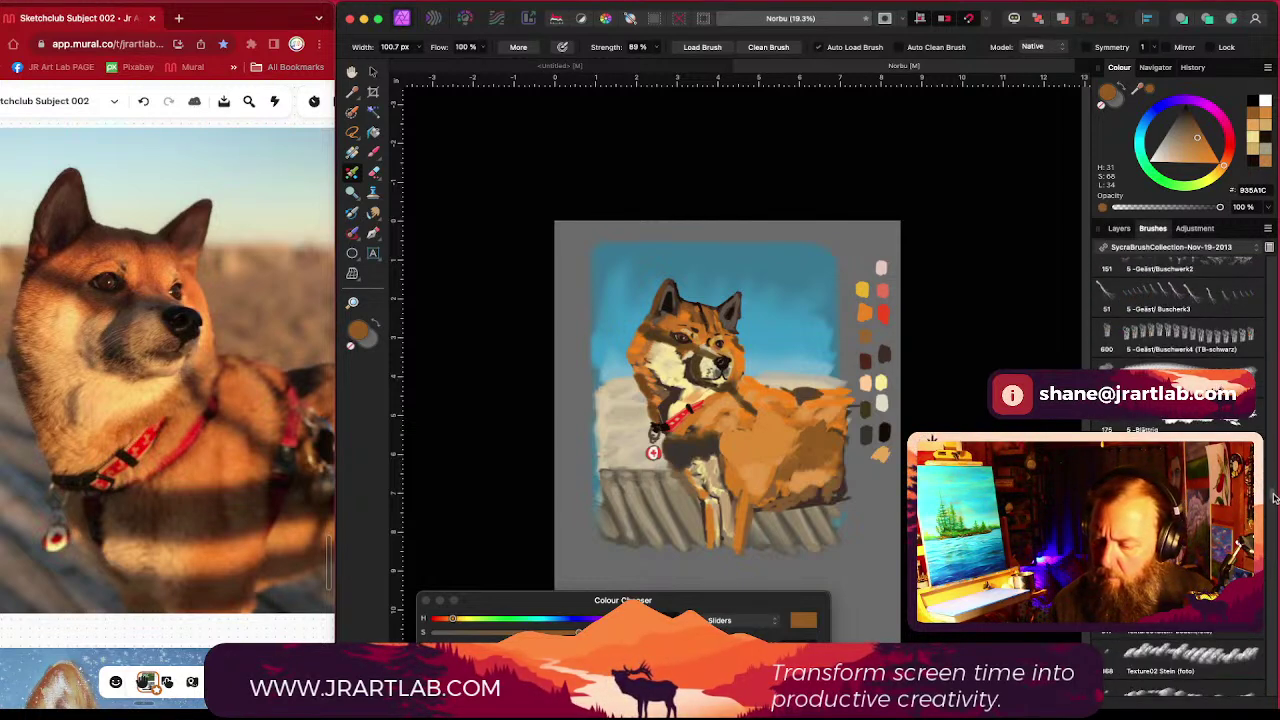
{"action": "scroll", "coordinate": [1274, 507], "scroll_direction": "down", "scroll_amount": 3}
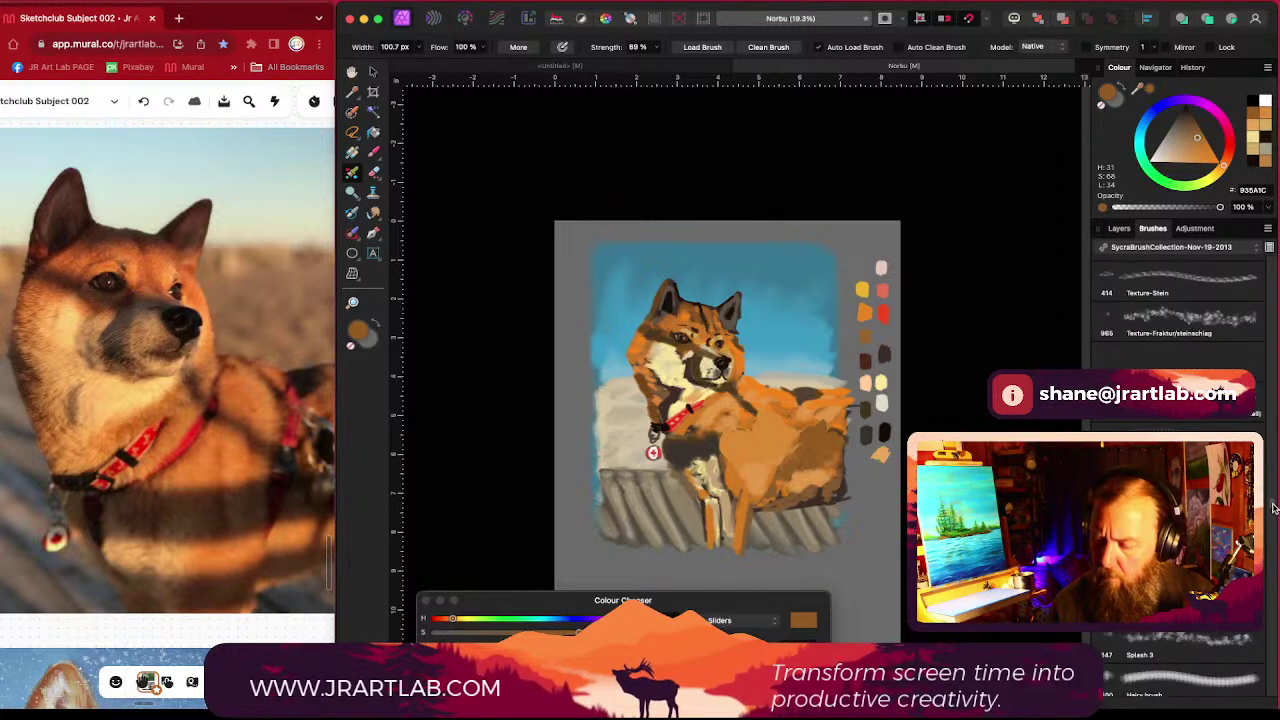
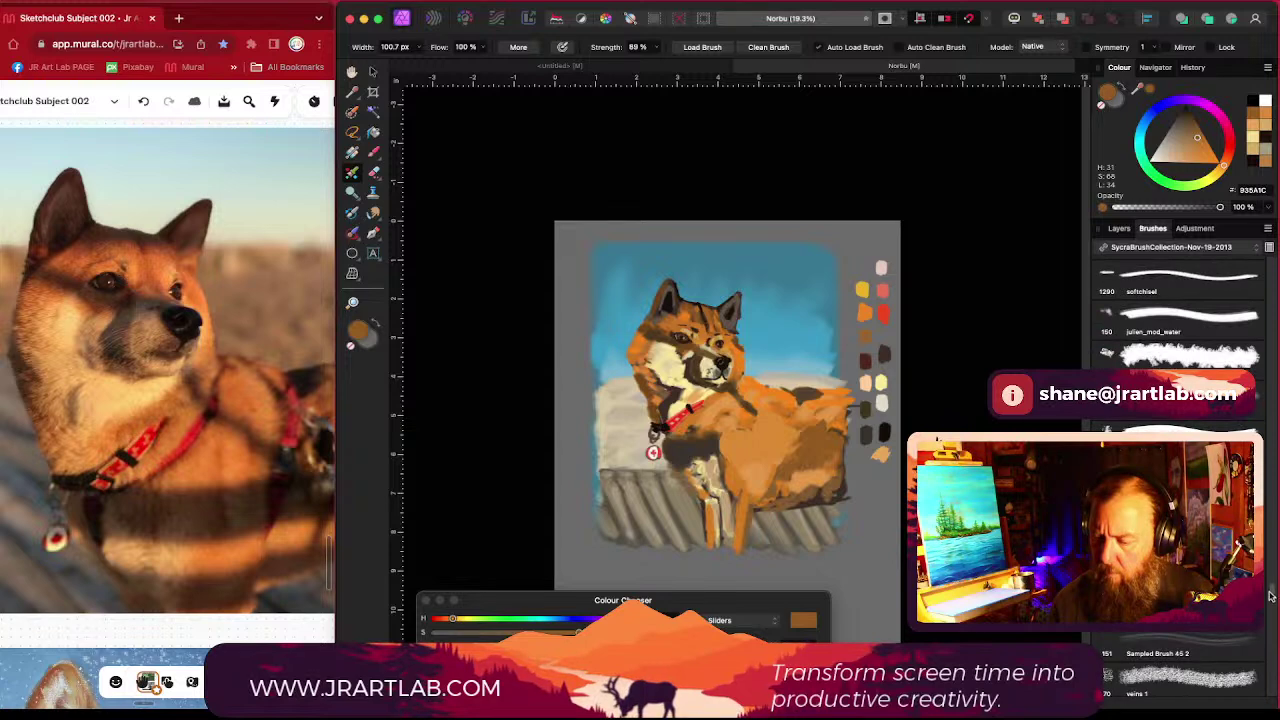
{"action": "scroll", "coordinate": [1270, 598], "scroll_direction": "down", "scroll_amount": 5}
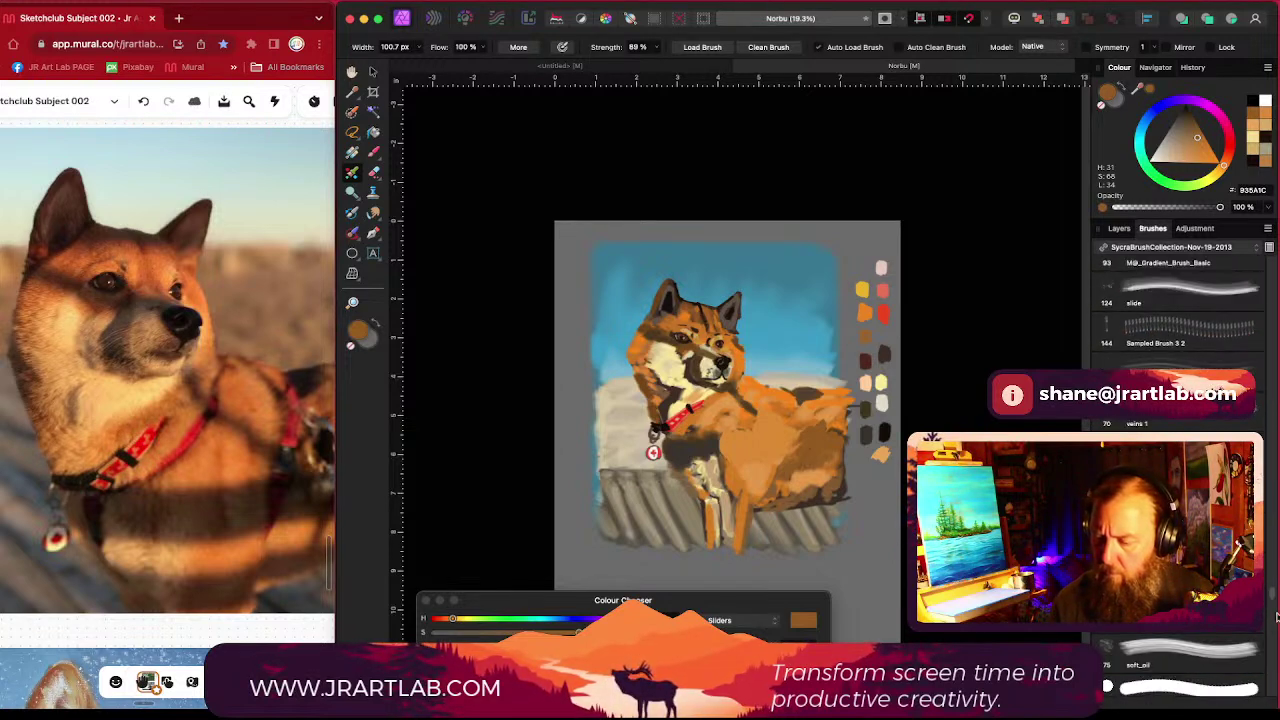
{"action": "scroll", "coordinate": [1273, 598], "scroll_direction": "down", "scroll_amount": 5}
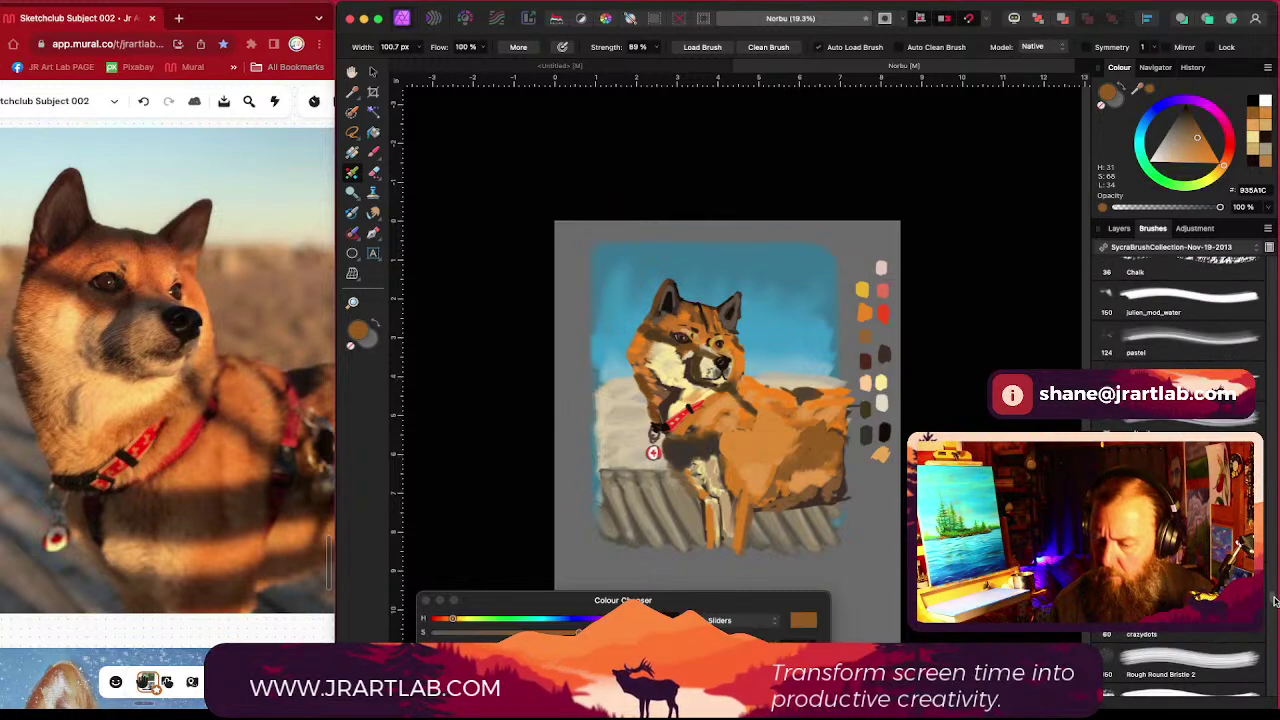
{"action": "scroll", "coordinate": [1273, 598], "scroll_direction": "down", "scroll_amount": 1}
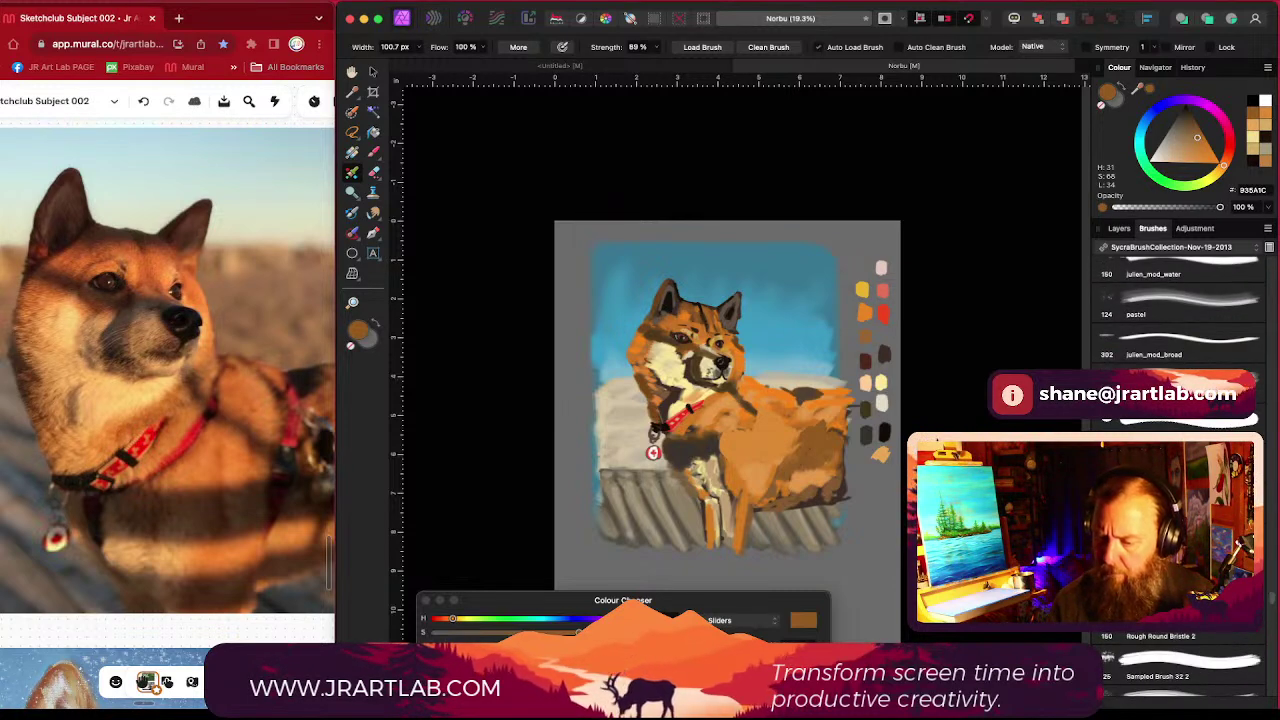
{"action": "left_click", "coordinate": [1150, 378]}
{"action": "scroll", "coordinate": [757, 467], "scroll_direction": "up", "scroll_amount": 3}
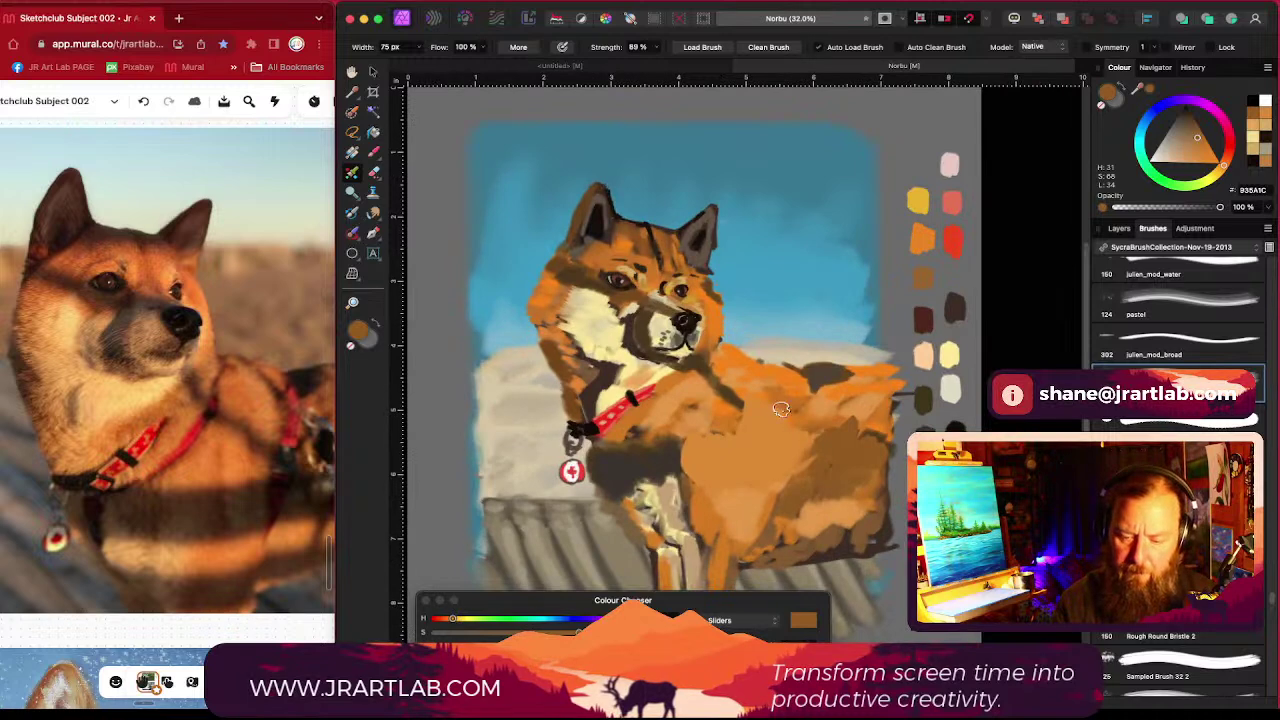
Step: Blend the shoulder, back and chest fur in sampled oranges DE8728, F48104 and E29745 with the 75 px brush
{"action": "mouse_move", "coordinate": [776, 418]}
{"action": "left_mouse_down"}
{"action": "mouse_move", "coordinate": [767, 432]}
{"action": "mouse_move", "coordinate": [760, 380]}
{"action": "left_mouse_up"}
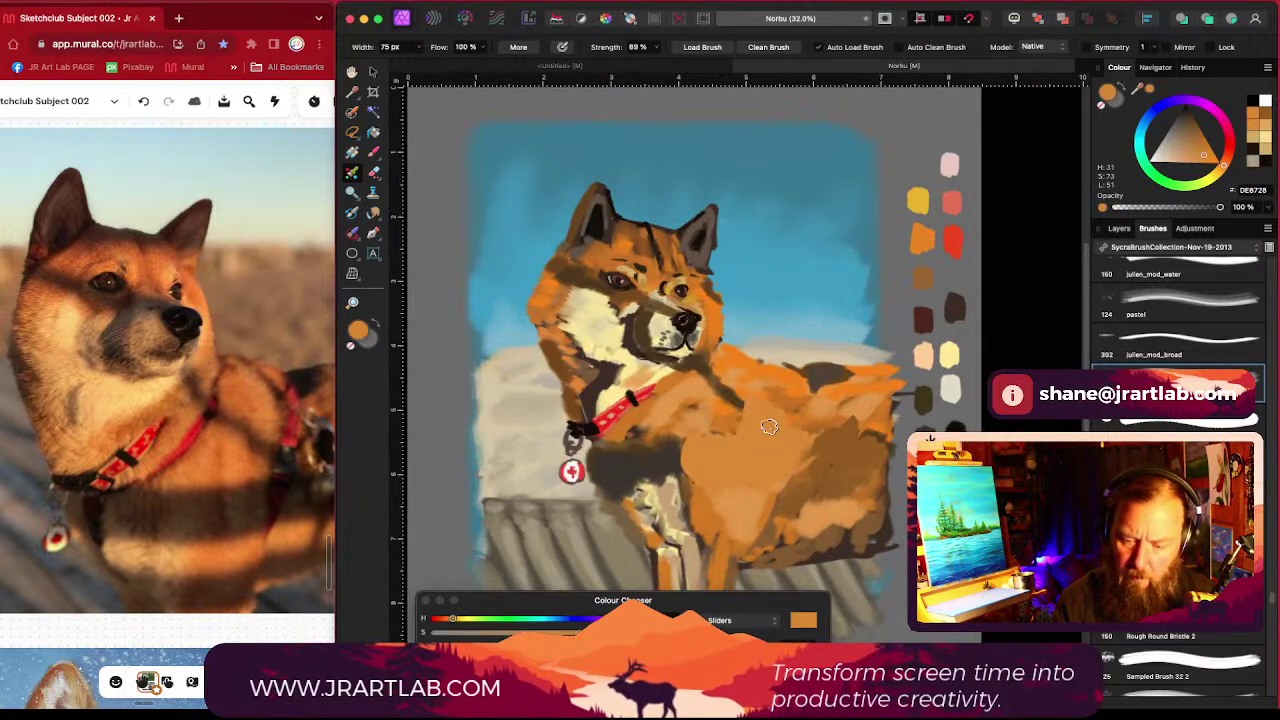
{"action": "left_click", "coordinate": [796, 386], "text": "alt"}
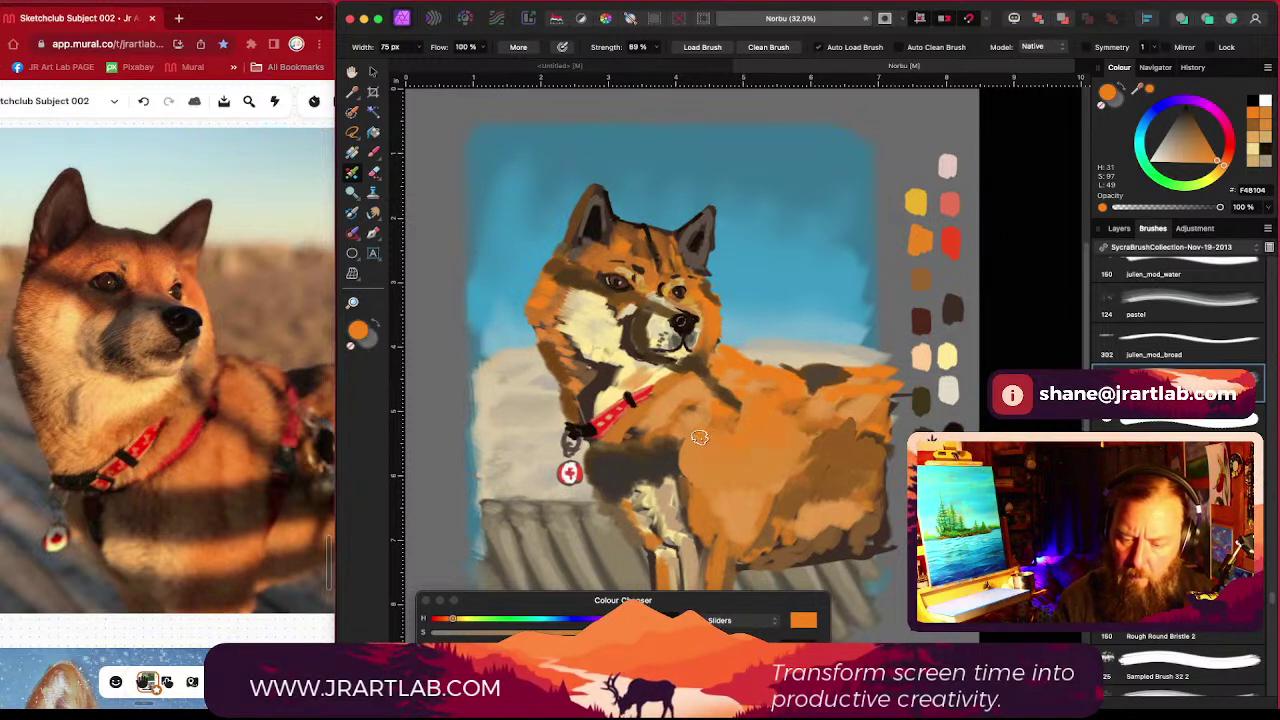
{"action": "left_click", "coordinate": [663, 410], "text": "alt"}
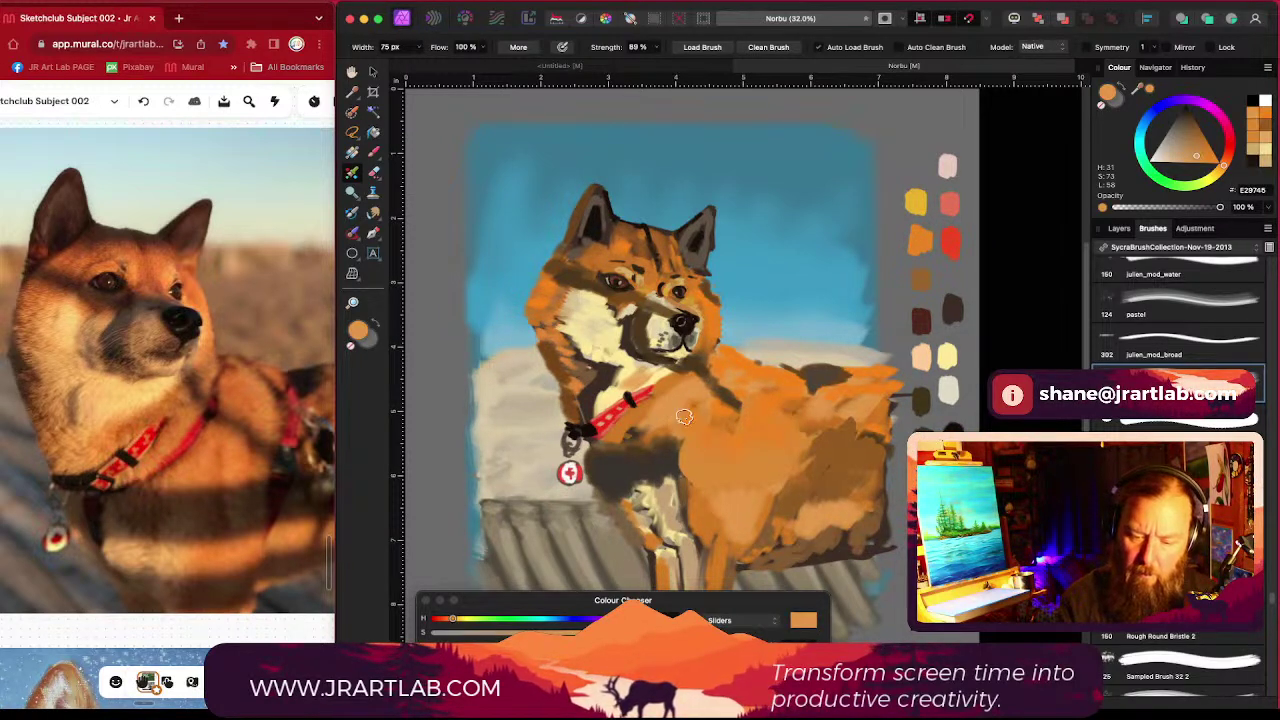
Step: Test the 75 px brush in orange E29745 on the open sky and undo the test strokes
{"action": "mouse_move", "coordinate": [801, 228]}
{"action": "left_mouse_down"}
{"action": "mouse_move", "coordinate": [799, 280]}
{"action": "mouse_move", "coordinate": [814, 288]}
{"action": "mouse_move", "coordinate": [817, 268]}
{"action": "mouse_move", "coordinate": [824, 342]}
{"action": "mouse_move", "coordinate": [814, 270]}
{"action": "left_mouse_up"}
{"action": "key", "text": "super+z"}
{"action": "key", "text": "super+z"}
{"action": "key", "text": "super+z"}
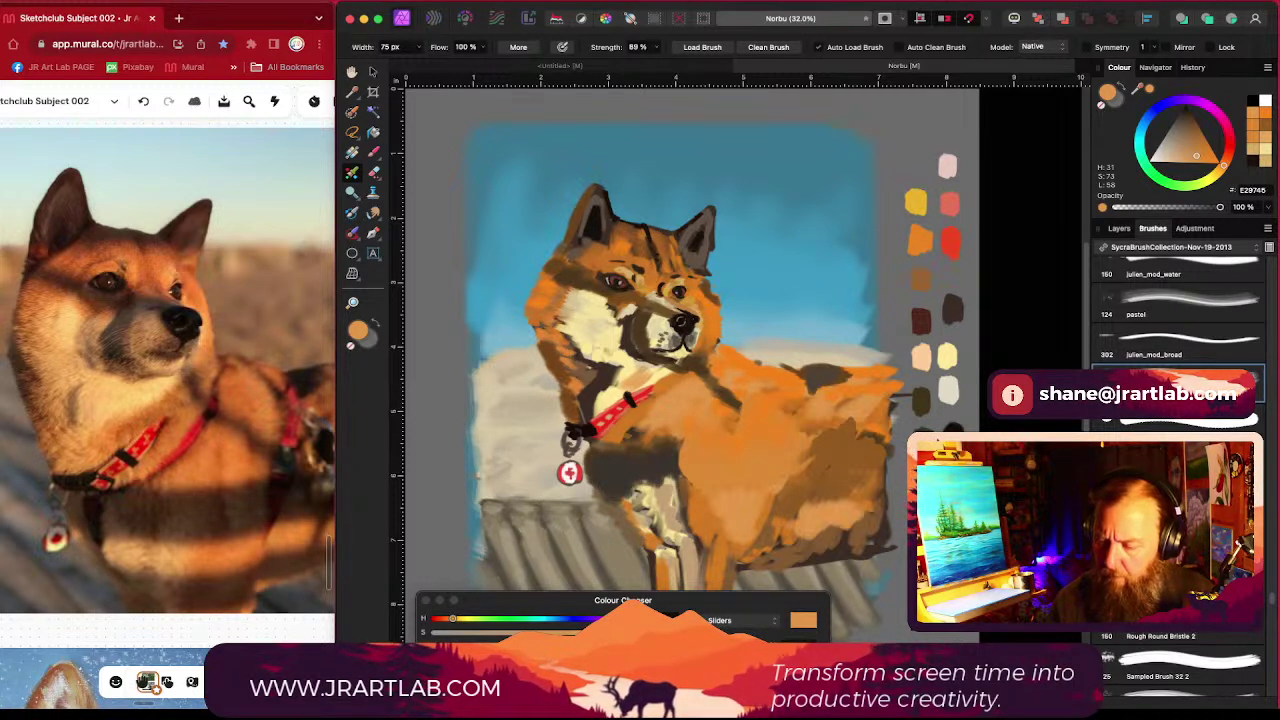
Step: Switch to a 150 px brush from the same collection, test it in orange E29745 on the sky and undo the stroke
{"action": "left_click", "coordinate": [1178, 424]}
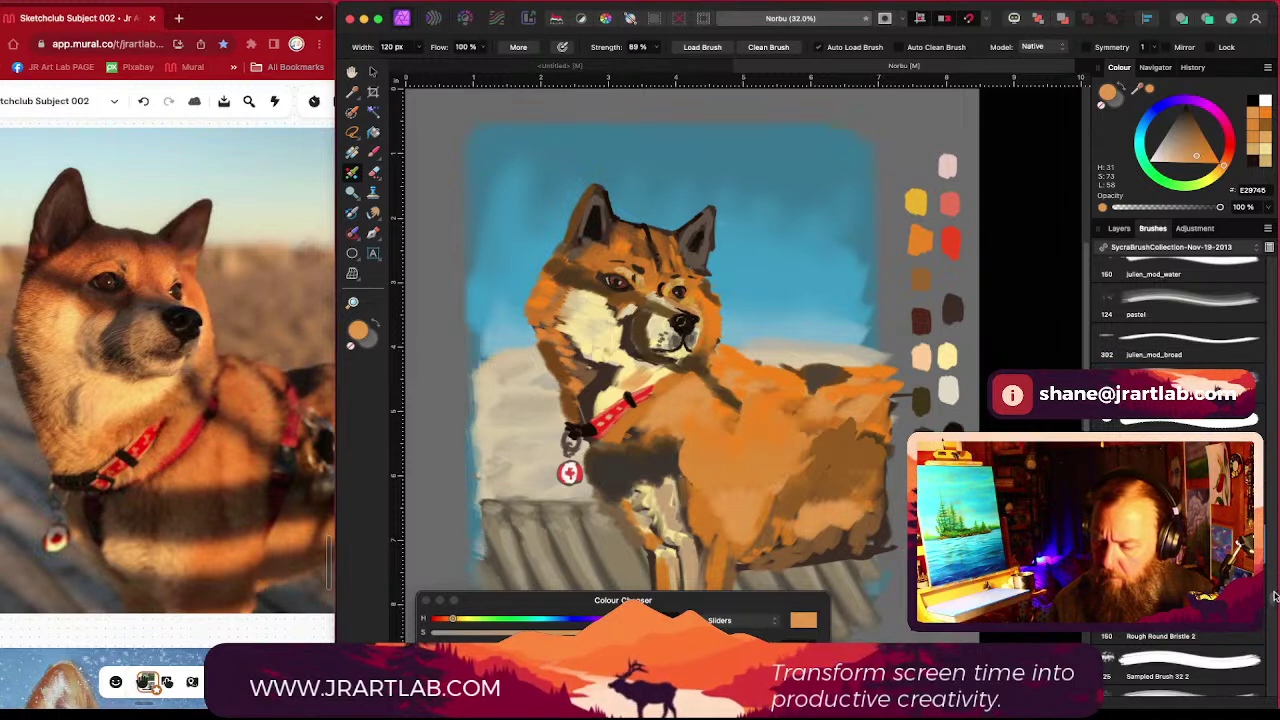
{"action": "scroll", "coordinate": [1274, 600], "scroll_direction": "down", "scroll_amount": 5}
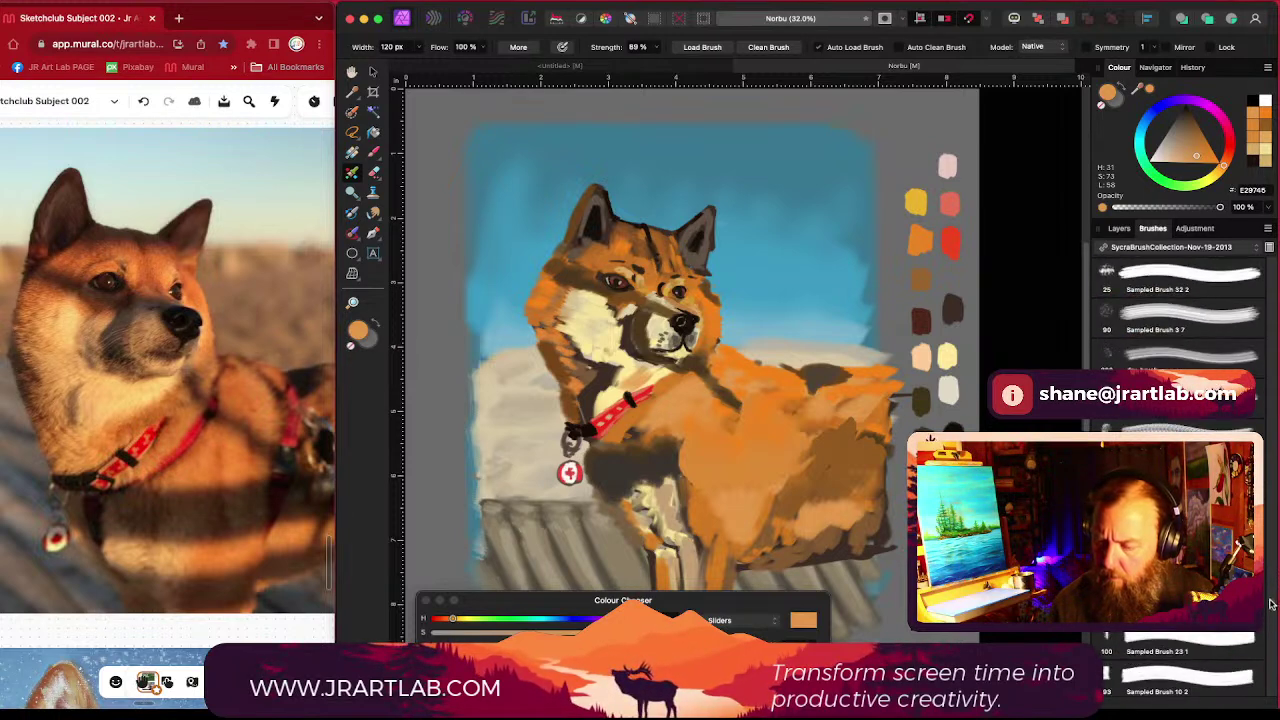
{"action": "mouse_move", "coordinate": [810, 262]}
{"action": "left_mouse_down"}
{"action": "mouse_move", "coordinate": [814, 294]}
{"action": "mouse_move", "coordinate": [842, 324]}
{"action": "mouse_move", "coordinate": [812, 262]}
{"action": "left_mouse_up"}
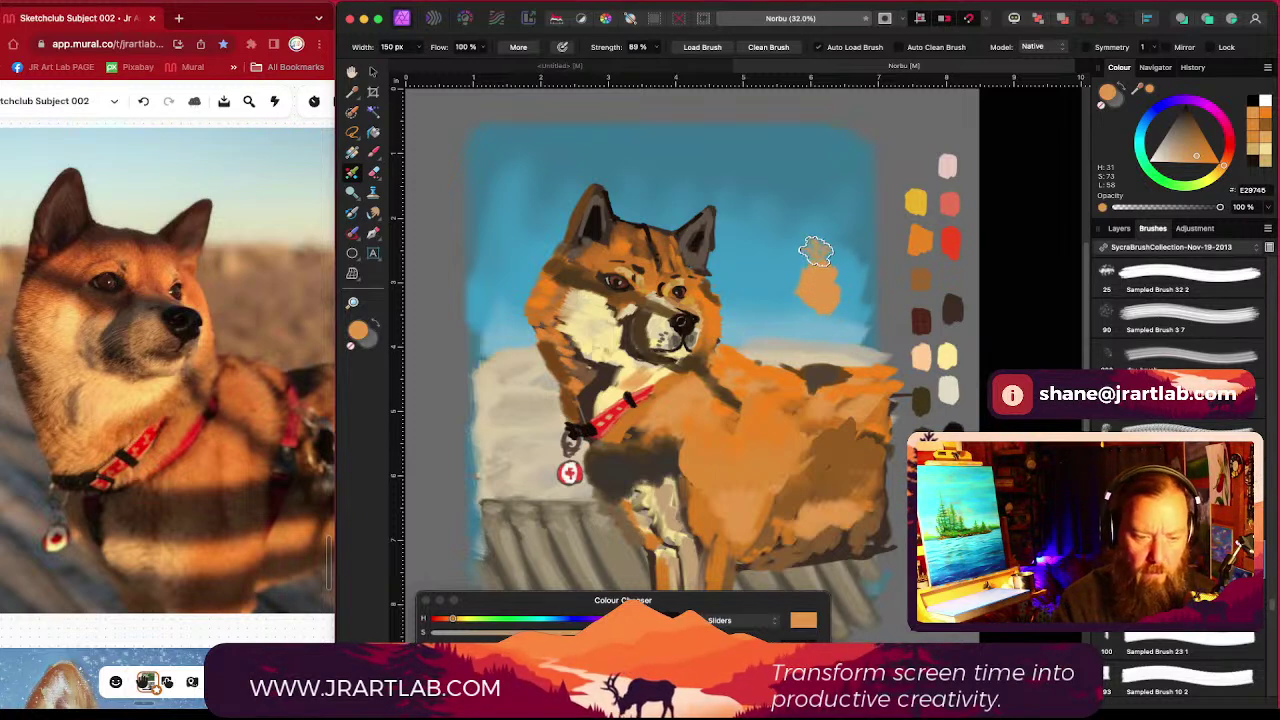
{"action": "key", "text": "super+z"}
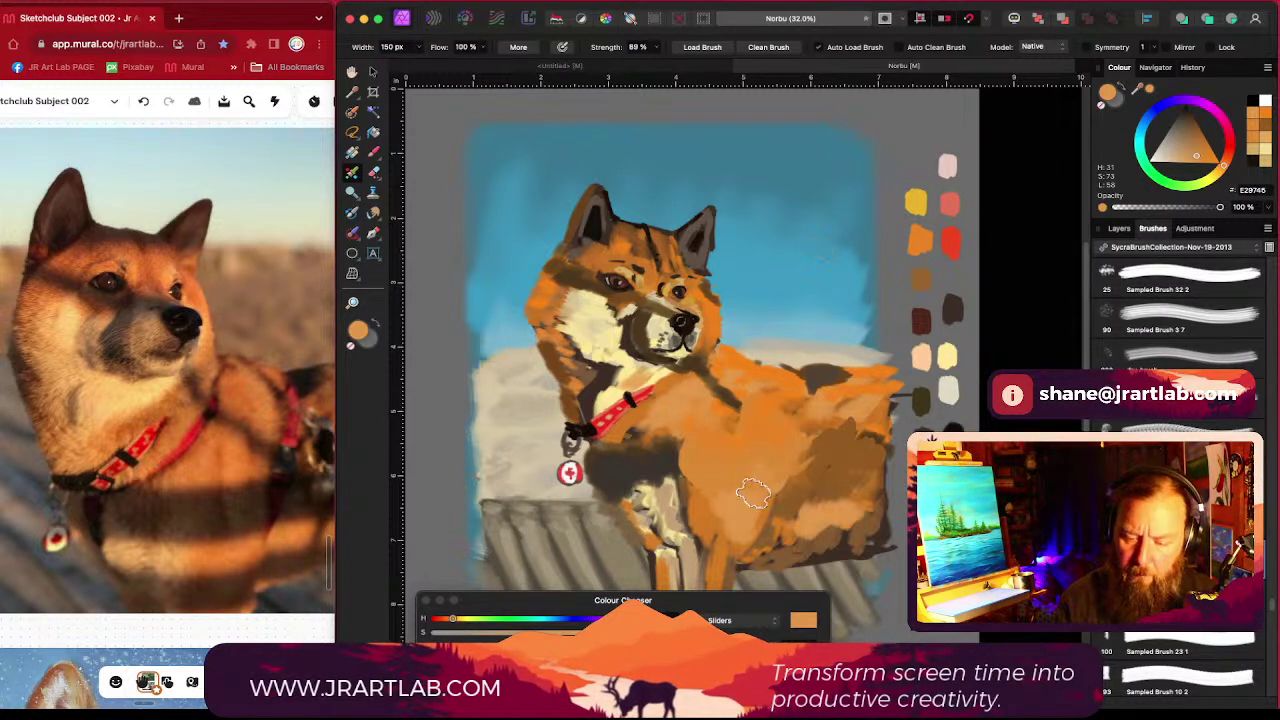
Step: Paint an orange patch on the sky, set the colour to brown 7B5F40, test blending it over the patch and undo the brown stroke
{"action": "left_click_drag", "start_coordinate": [777, 263], "coordinate": [838, 275]}
{"action": "left_click_drag", "start_coordinate": [1196, 156], "coordinate": [1184, 132]}
{"action": "mouse_move", "coordinate": [818, 264]}
{"action": "left_mouse_down"}
{"action": "mouse_move", "coordinate": [786, 272]}
{"action": "mouse_move", "coordinate": [812, 252]}
{"action": "left_mouse_up"}
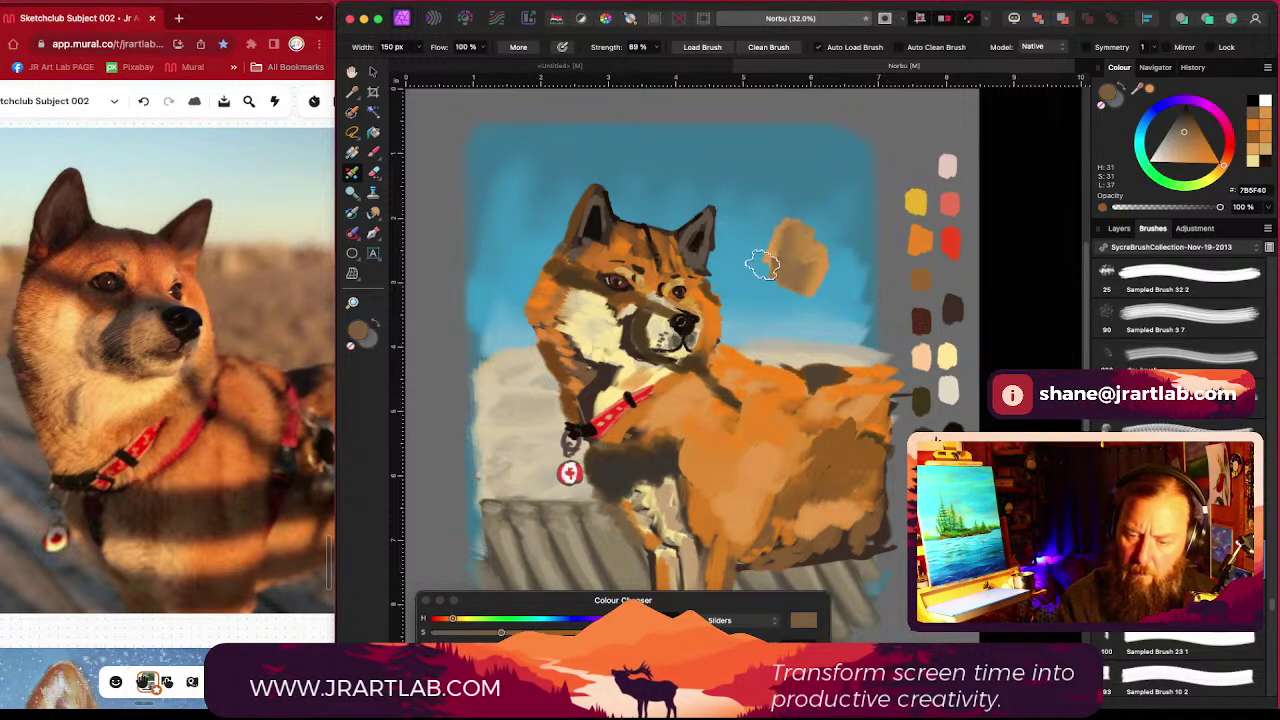
{"action": "key", "text": "super+z"}
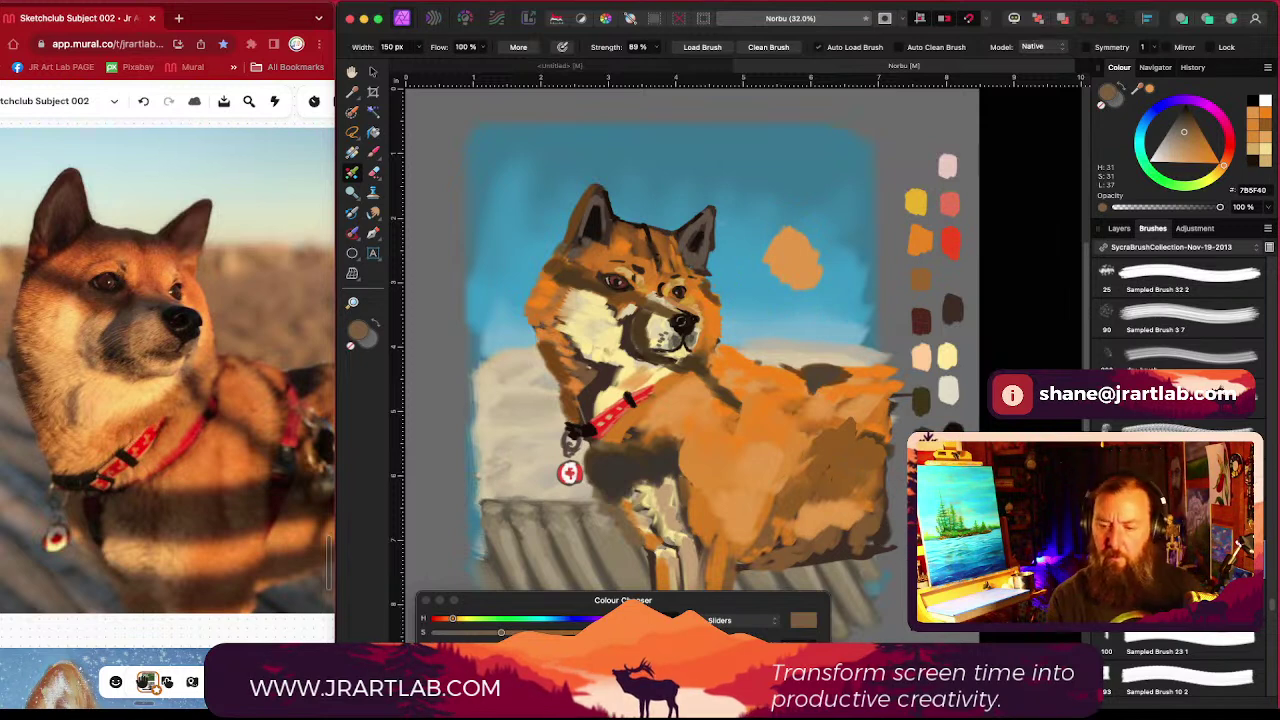
Step: Undo the orange sky patch and set the brush's Rotation Jitter to 100 % controlled by Direction
{"action": "key", "text": "super+z"}
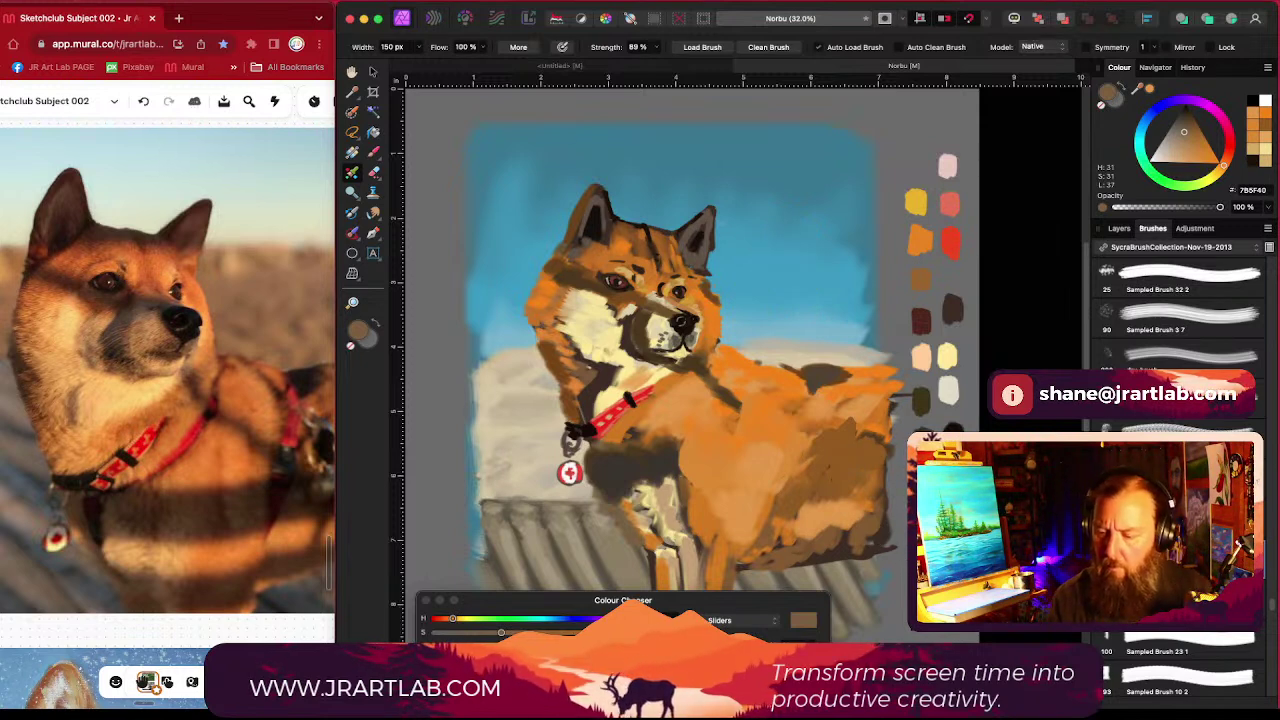
{"action": "left_click", "coordinate": [518, 47]}
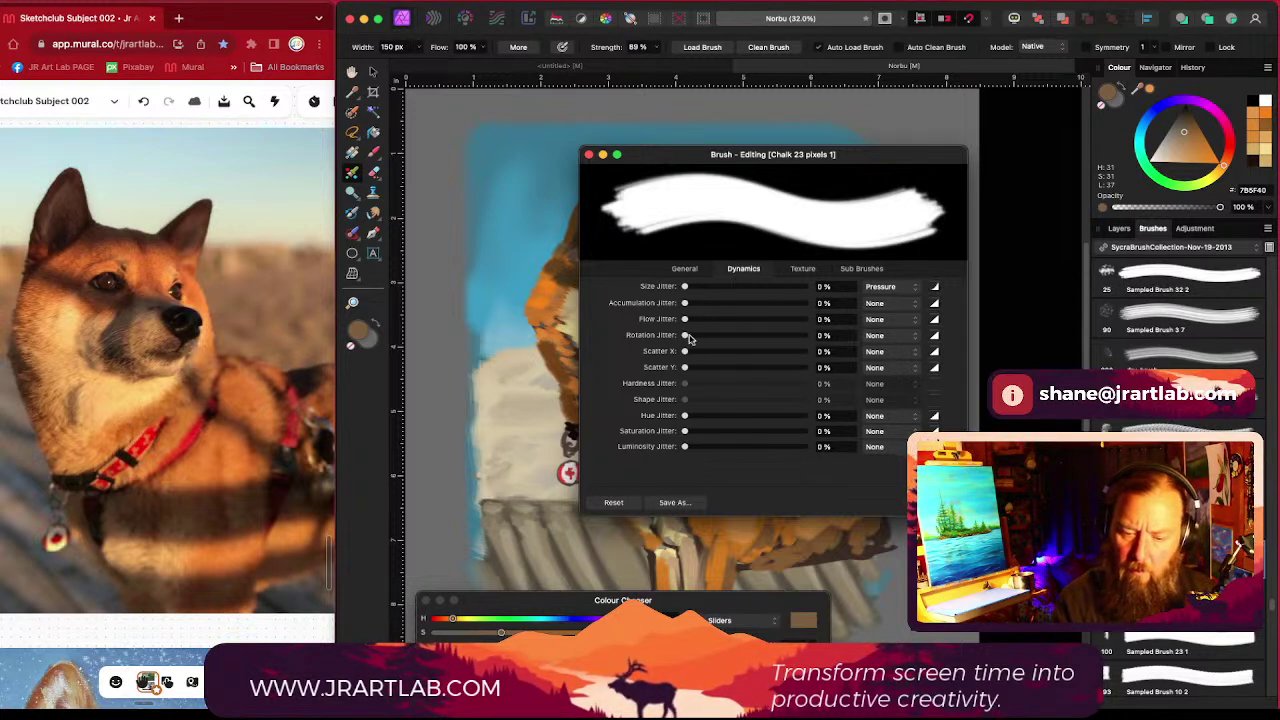
{"action": "left_click_drag", "start_coordinate": [686, 338], "coordinate": [808, 336]}
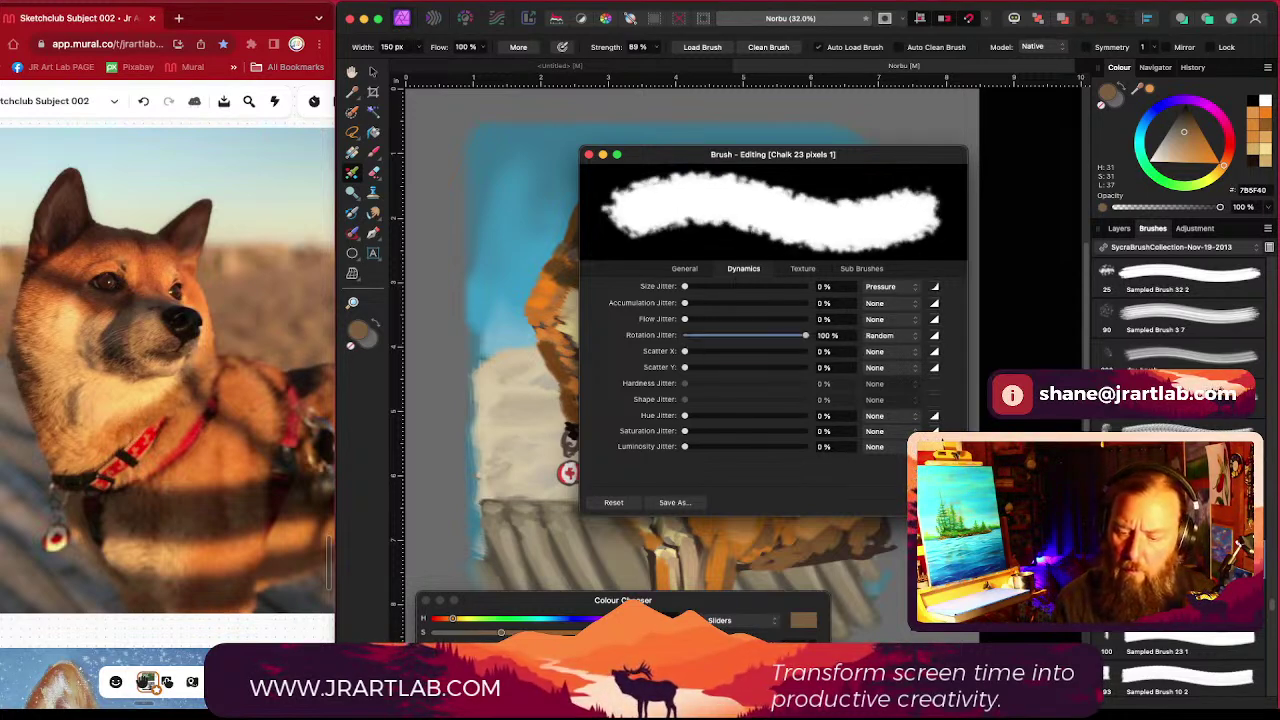
{"action": "left_click", "coordinate": [896, 336]}
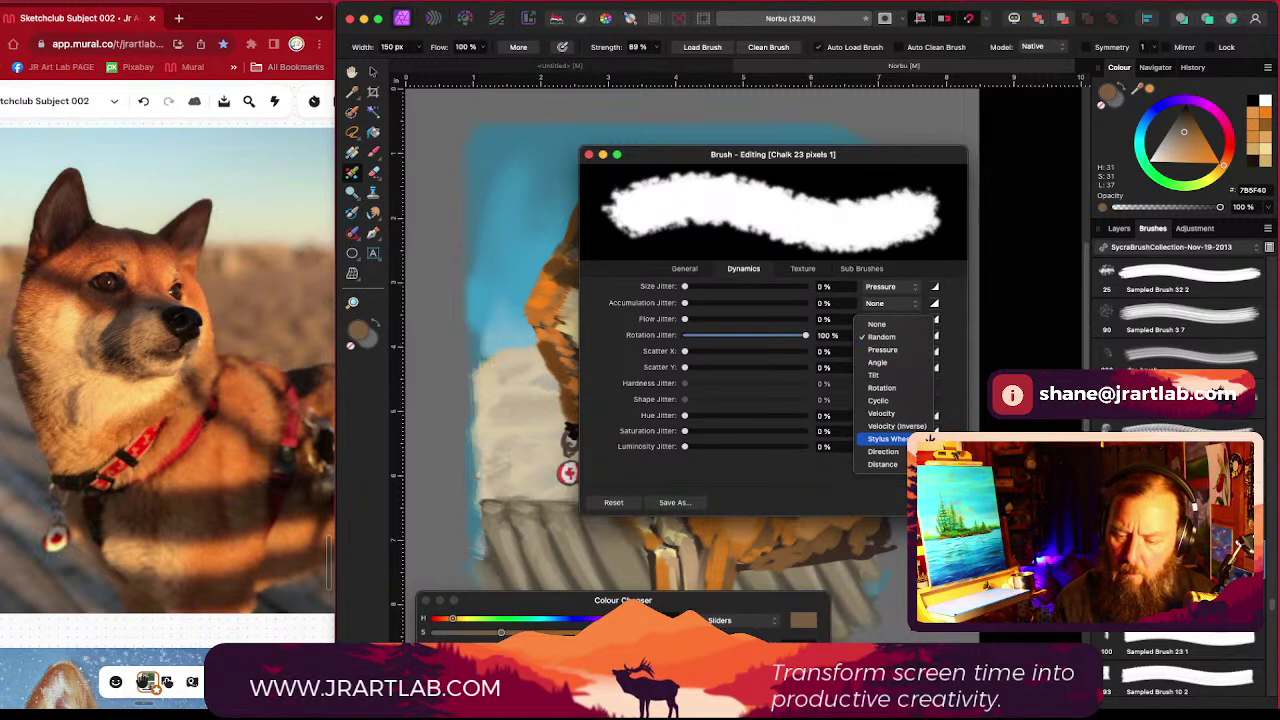
{"action": "left_click", "coordinate": [920, 451]}
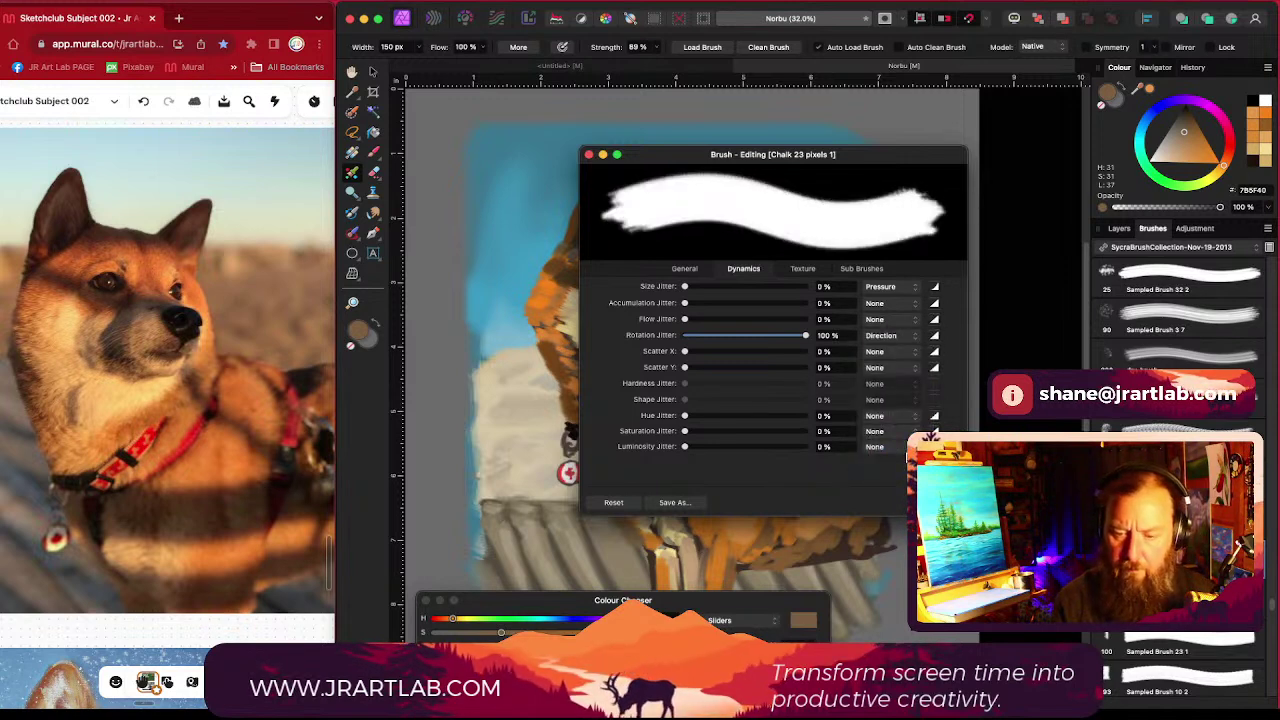
{"action": "left_click", "coordinate": [930, 502]}
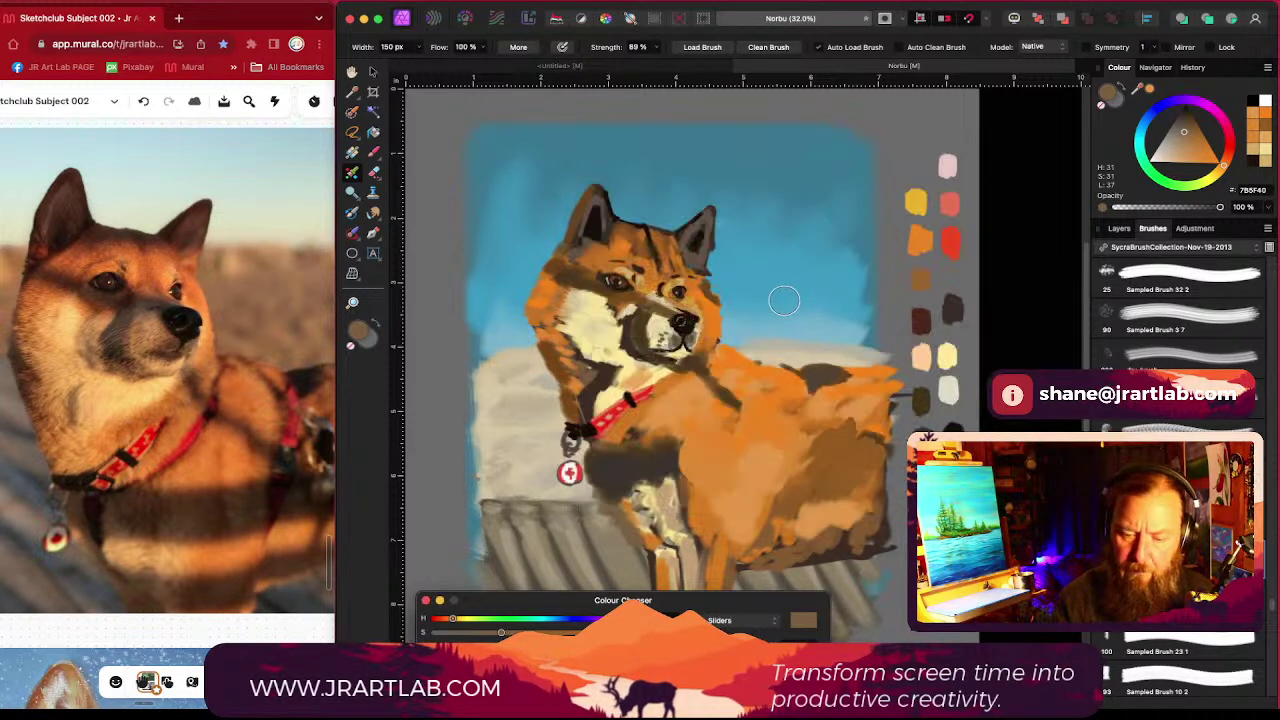
Step: Test the edited brush on the open sky, reduce its width to 56.6 px, test it again and undo the strokes
{"action": "left_click_drag", "start_coordinate": [783, 300], "coordinate": [823, 306]}
{"action": "key", "text": "super+z"}
{"action": "key", "text": "bracketleft"}
{"action": "key", "text": "bracketleft"}
{"action": "key", "text": "bracketleft"}
{"action": "key", "text": "bracketleft"}
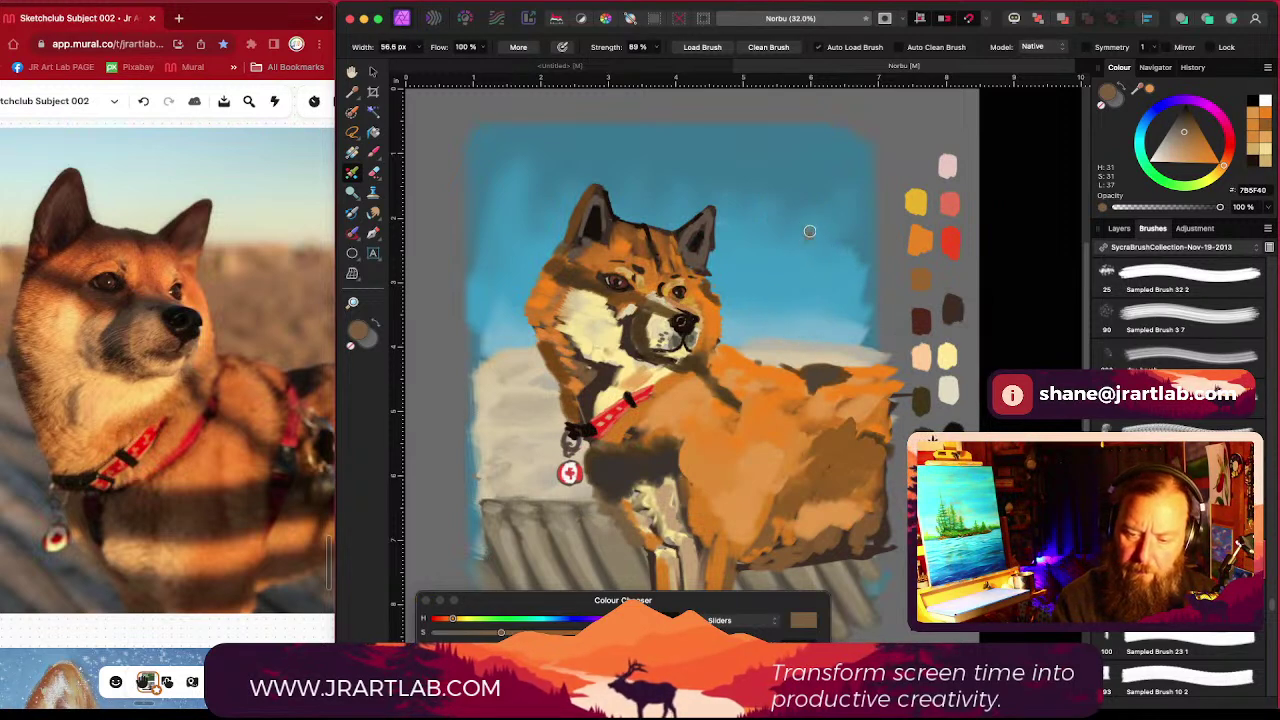
{"action": "mouse_move", "coordinate": [808, 226]}
{"action": "left_mouse_down"}
{"action": "mouse_move", "coordinate": [798, 286]}
{"action": "mouse_move", "coordinate": [778, 323]}
{"action": "left_mouse_up"}
{"action": "key", "text": "super+z"}
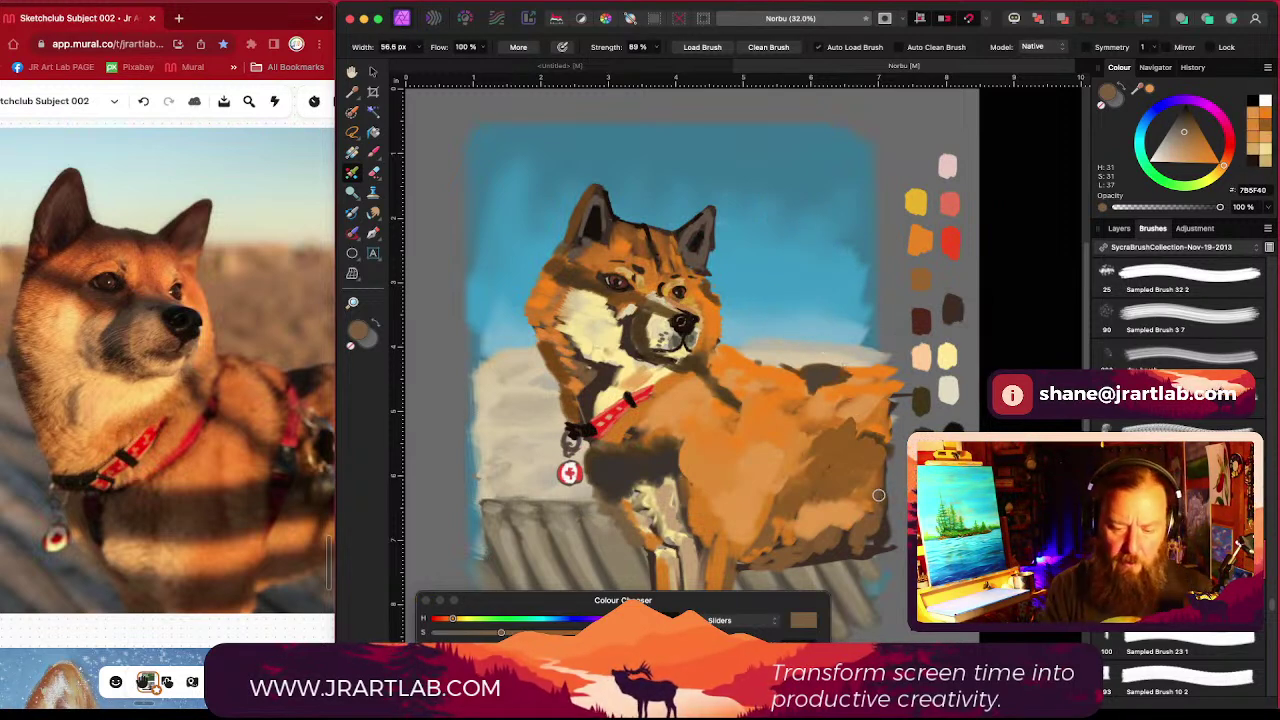
Step: Paint the cheek patch below the eye in sampled creams F7E298 and E4DBAE, adding darker yellow D6B952 with the 56.6 px brush
{"action": "left_click_drag", "start_coordinate": [834, 469], "coordinate": [838, 471]}
{"action": "left_click_drag", "start_coordinate": [729, 351], "coordinate": [777, 374]}
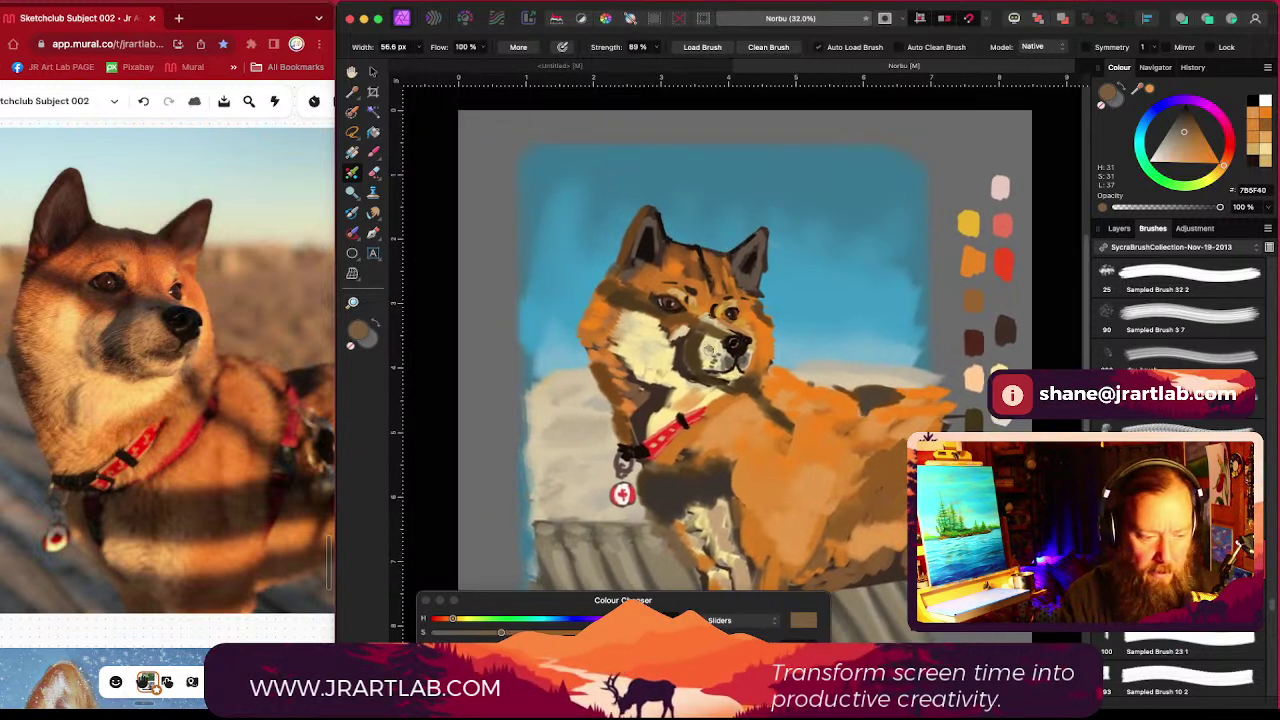
{"action": "scroll", "coordinate": [710, 351], "scroll_direction": "up", "scroll_amount": 2}
{"action": "left_click_drag", "start_coordinate": [635, 310], "coordinate": [687, 335]}
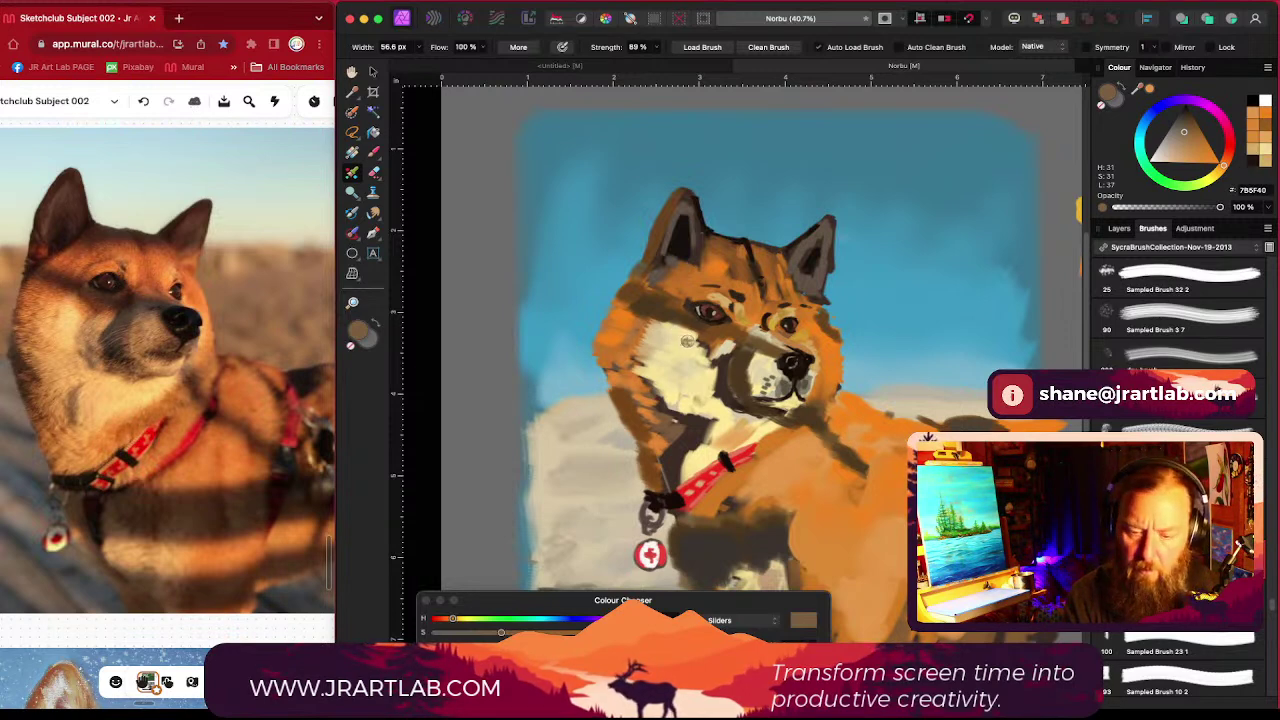
{"action": "left_click", "coordinate": [679, 338], "text": "alt"}
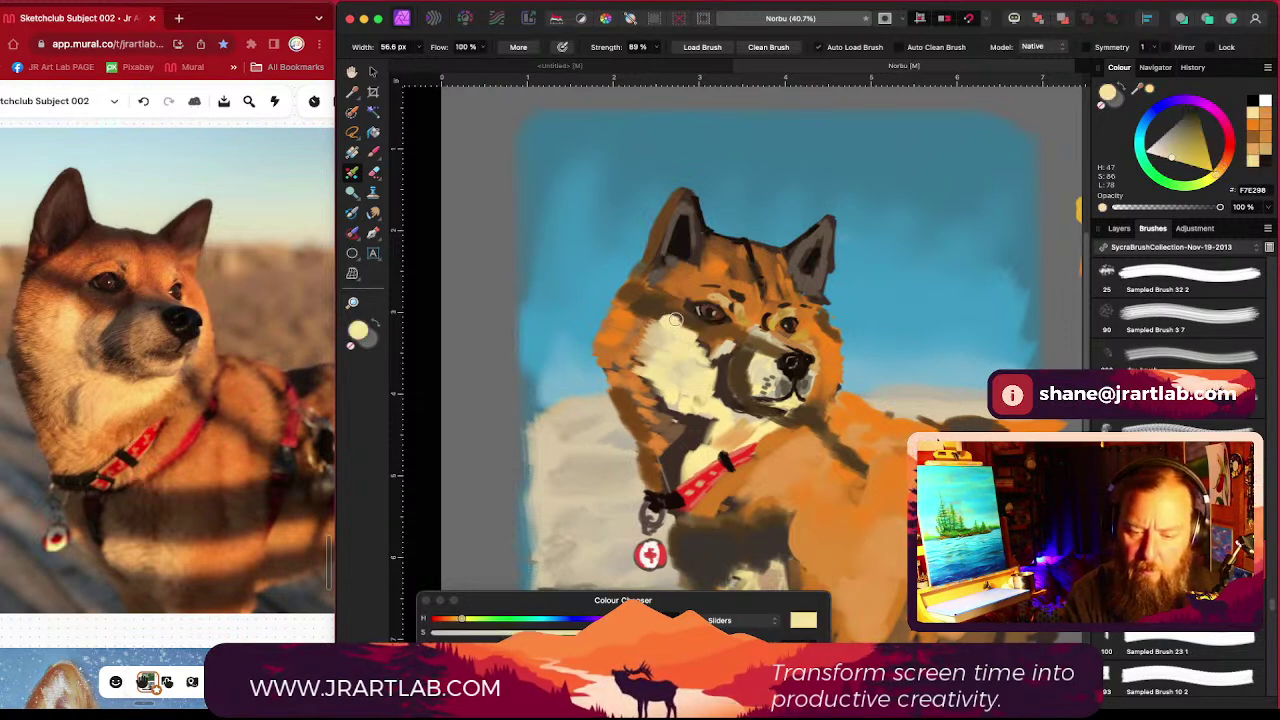
{"action": "left_click", "coordinate": [684, 340], "text": "alt"}
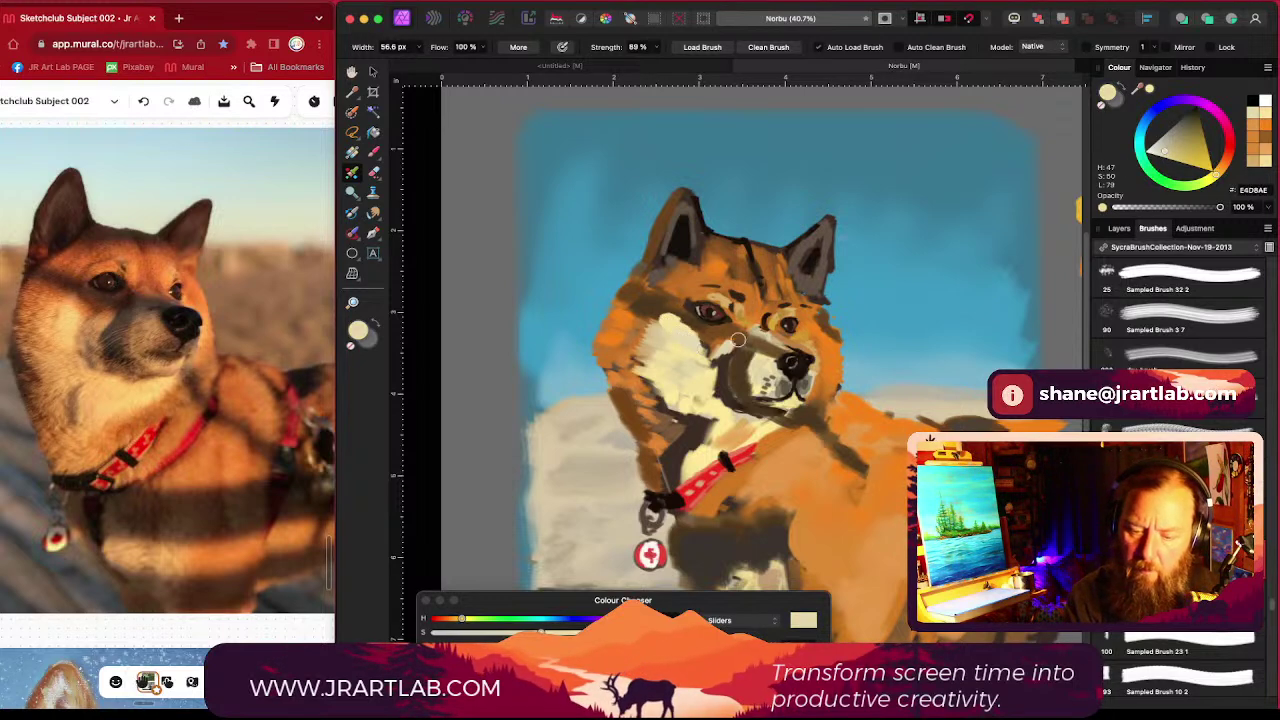
{"action": "mouse_move", "coordinate": [1162, 167]}
{"action": "left_mouse_down"}
{"action": "mouse_move", "coordinate": [1186, 158]}
{"action": "mouse_move", "coordinate": [1173, 145]}
{"action": "mouse_move", "coordinate": [1187, 154]}
{"action": "left_mouse_up"}
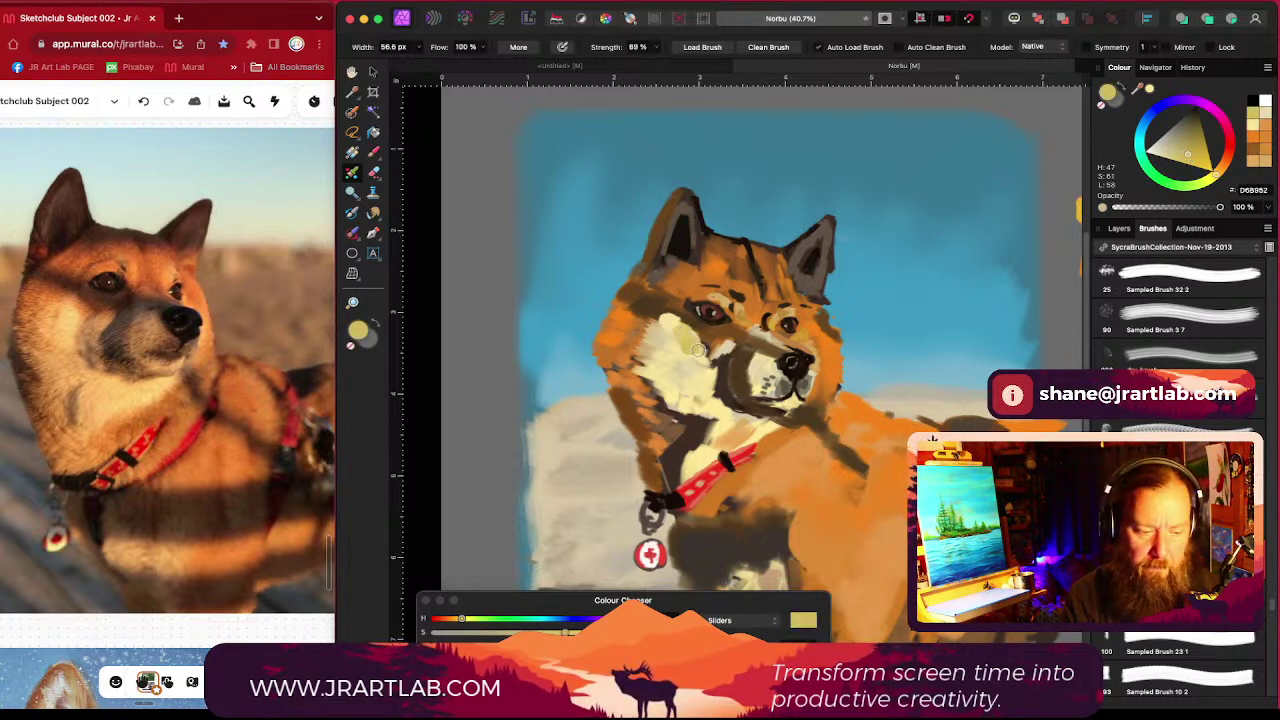
{"action": "left_click_drag", "start_coordinate": [688, 336], "coordinate": [661, 342]}
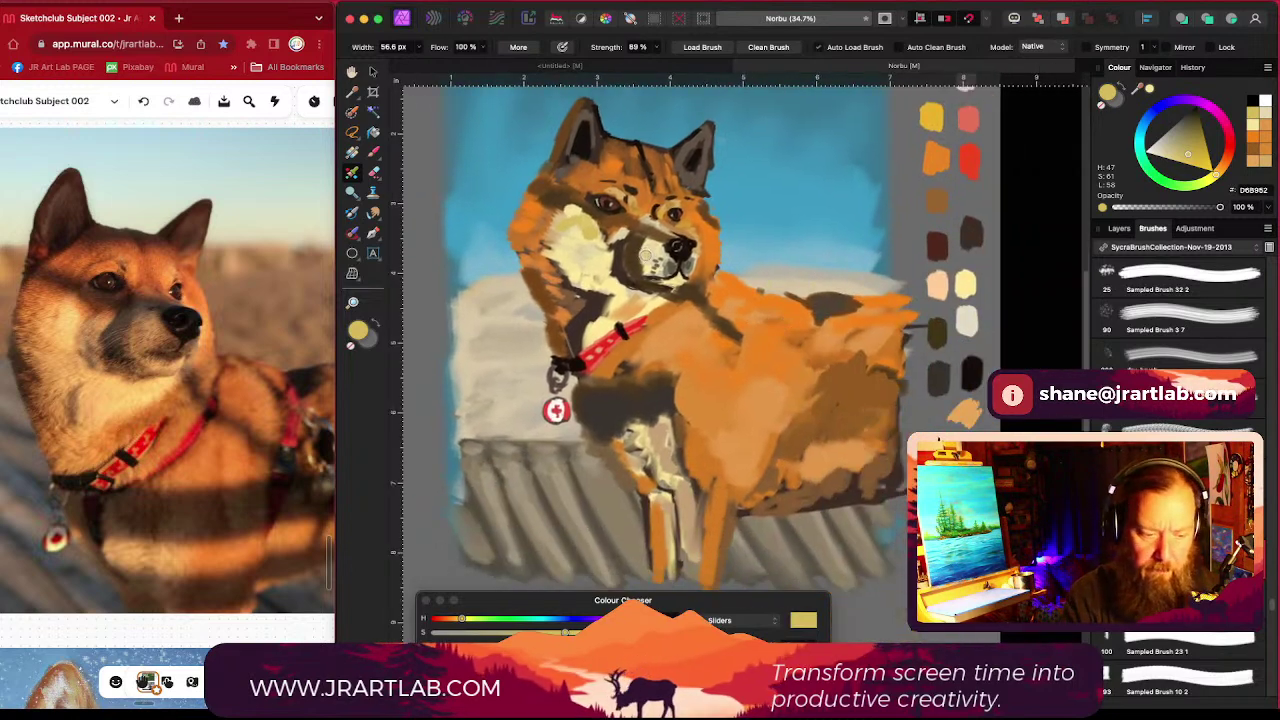
Step: Lighten the muzzle in sampled cream E9D8A0 and dot whisker spots in near-black 1D1600 with a 13.1 px brush
{"action": "left_click", "coordinate": [648, 248], "text": "alt"}
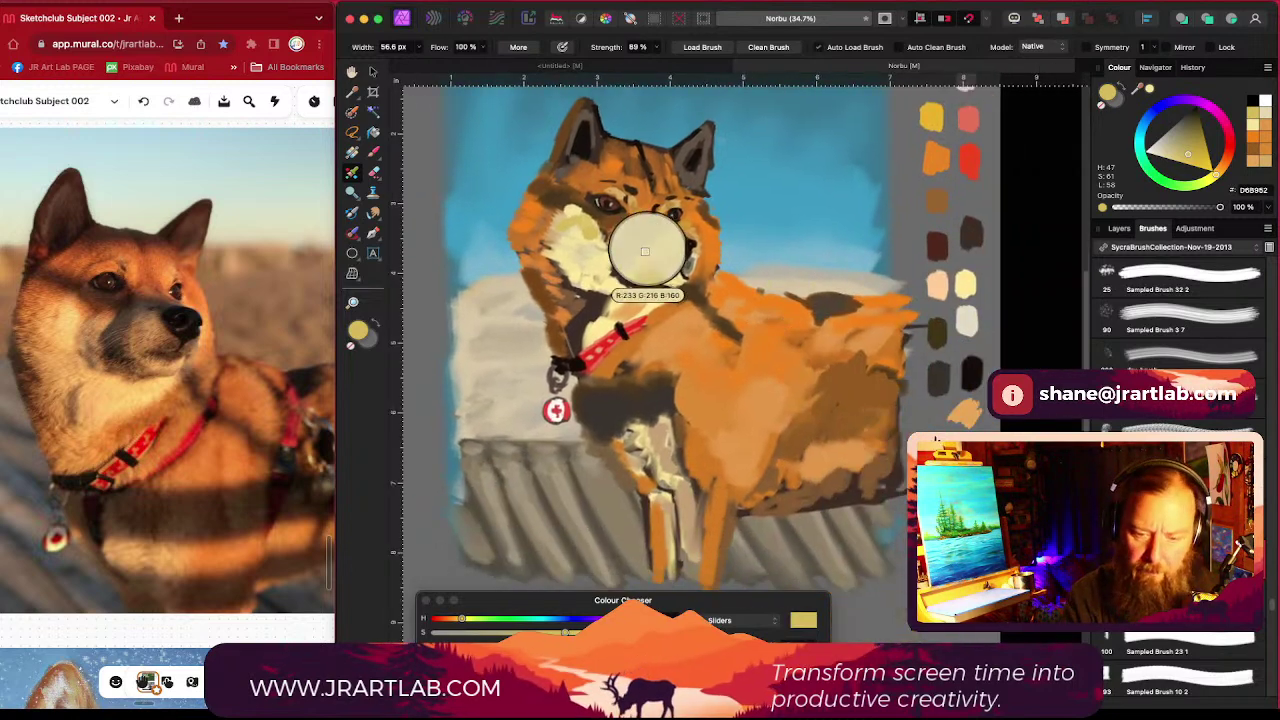
{"action": "left_click_drag", "start_coordinate": [638, 239], "coordinate": [638, 270]}
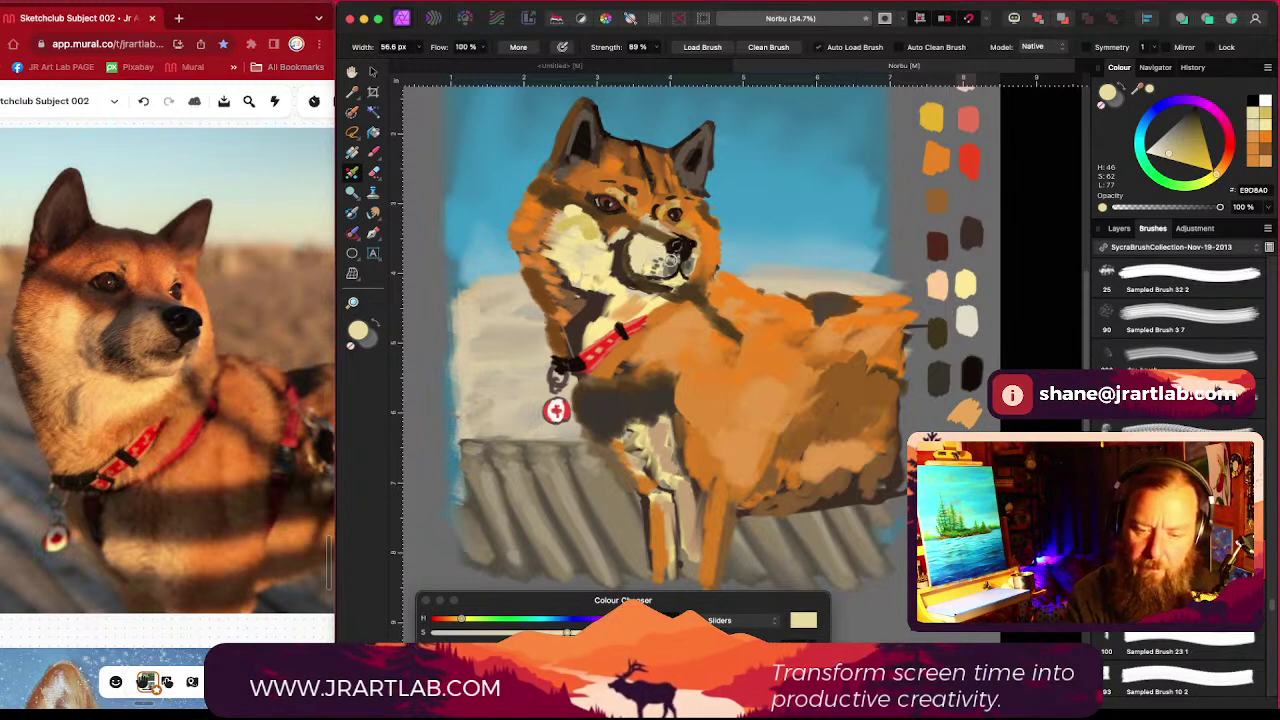
{"action": "key", "text": "bracketleft"}
{"action": "key", "text": "bracketleft"}
{"action": "key", "text": "bracketleft"}
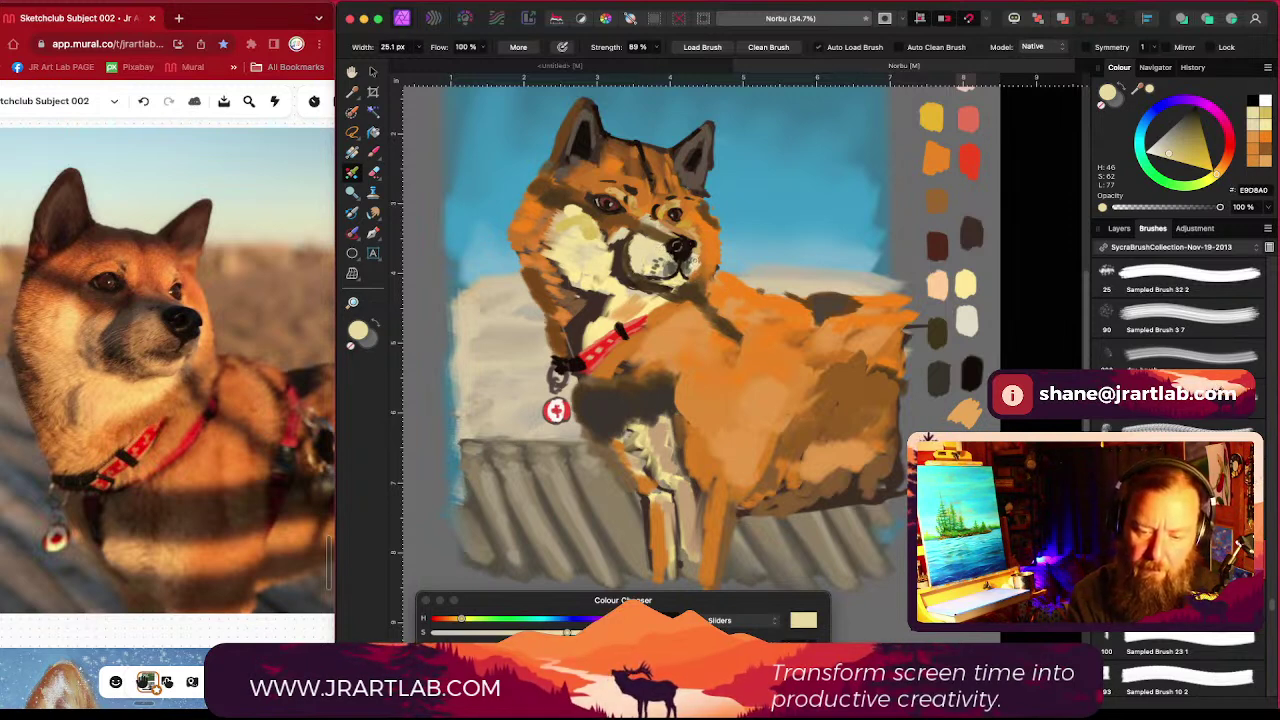
{"action": "left_click_drag", "start_coordinate": [1176, 142], "coordinate": [1197, 113]}
{"action": "key", "text": "bracketleft"}
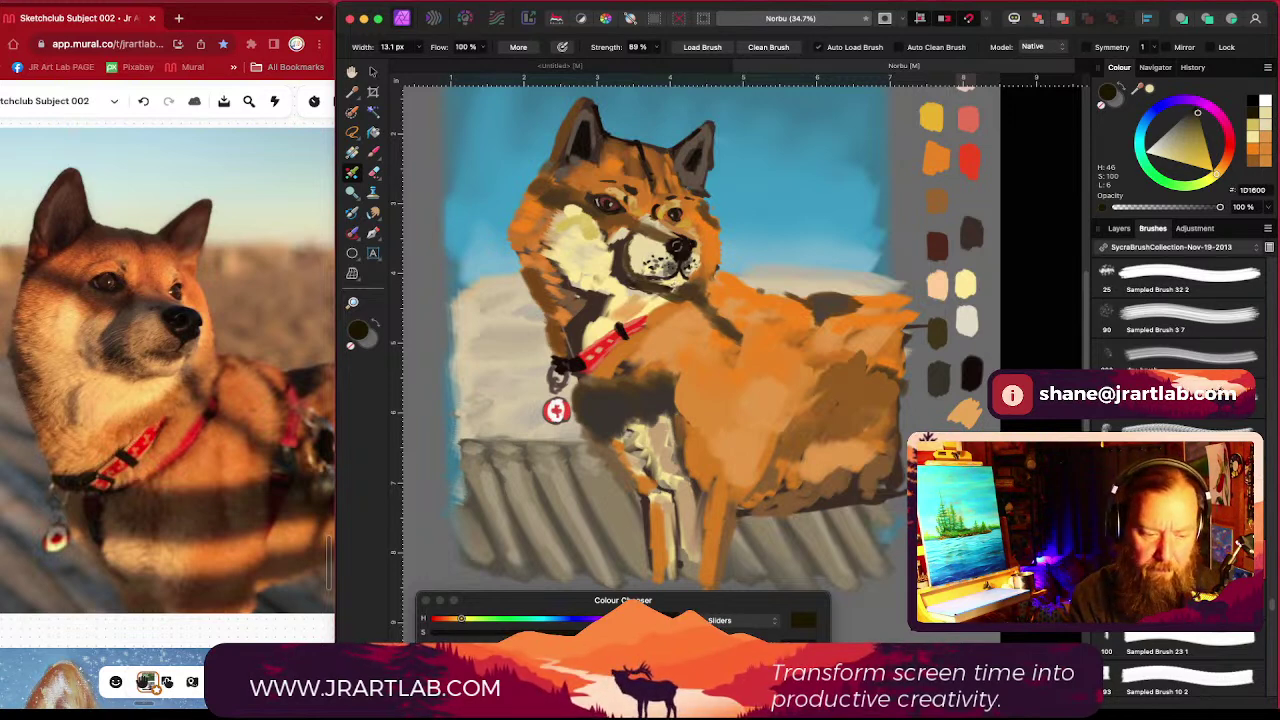
Step: Paint the chin below the mouth in sampled cream F4DC8E with the 13.1 px brush
{"action": "scroll", "coordinate": [675, 285], "scroll_direction": "up", "scroll_amount": 5}
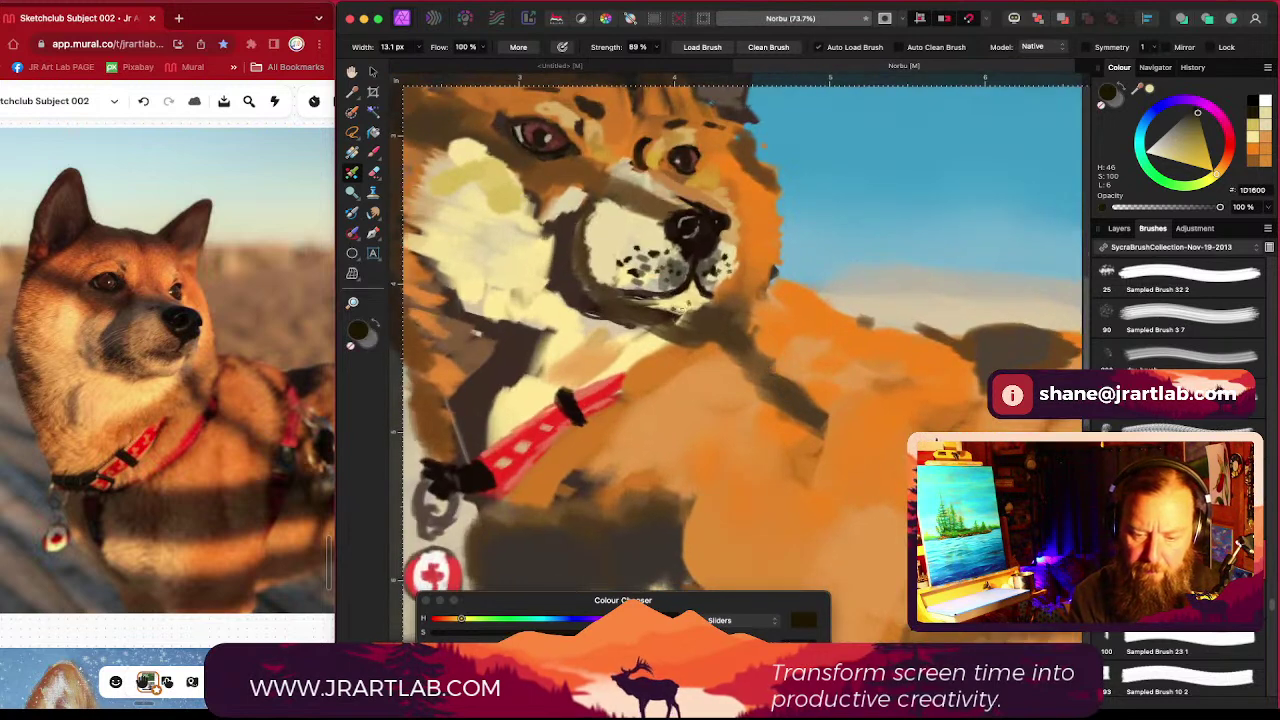
{"action": "left_click_drag", "start_coordinate": [684, 336], "coordinate": [695, 350]}
{"action": "left_click", "coordinate": [702, 321], "text": "alt"}
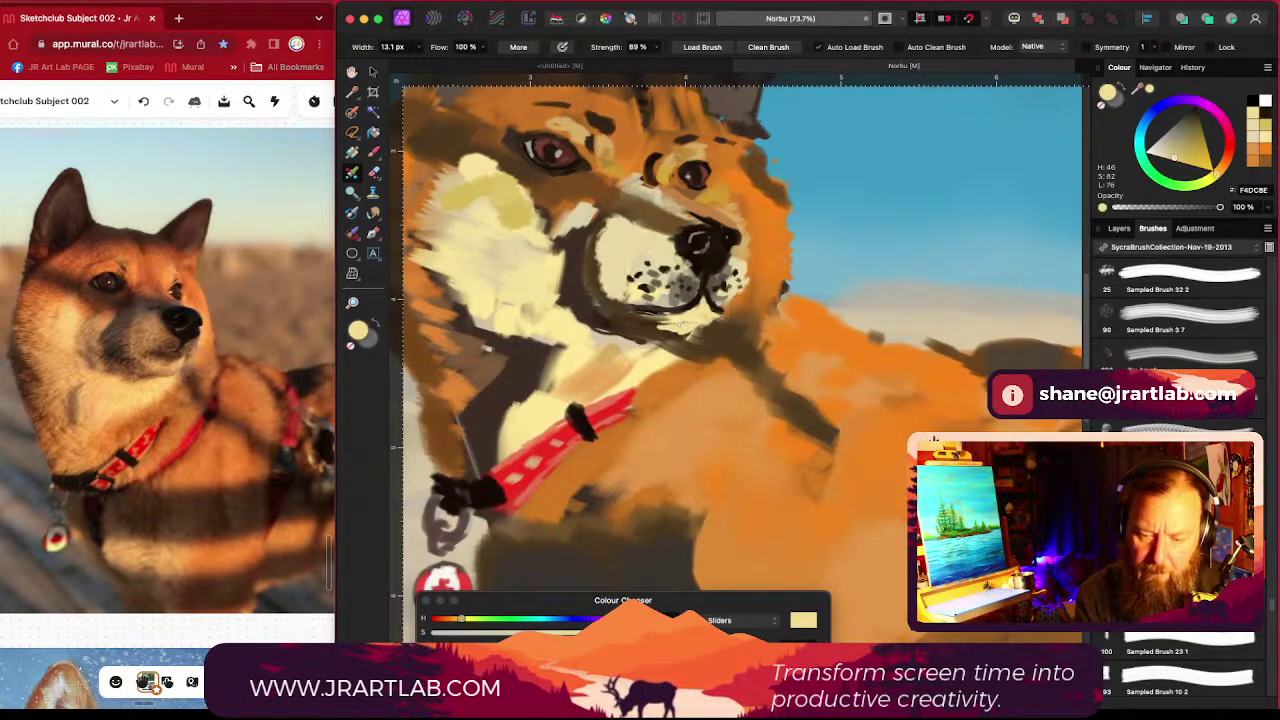
{"action": "mouse_move", "coordinate": [680, 324]}
{"action": "left_mouse_down"}
{"action": "mouse_move", "coordinate": [641, 324]}
{"action": "mouse_move", "coordinate": [702, 327]}
{"action": "left_mouse_up"}
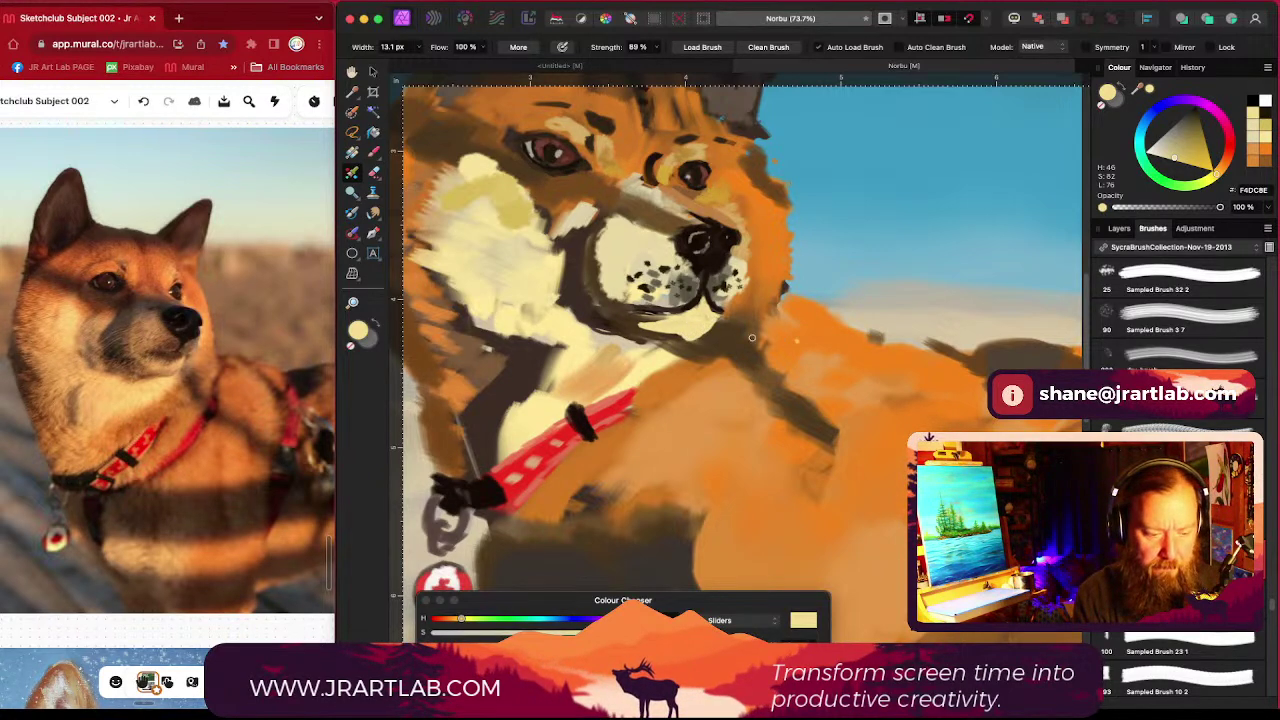
Step: Paint fine cream hairs along the dark jaw edge with a 7.5 px brush at 35 % flow
{"action": "scroll", "coordinate": [645, 337], "scroll_direction": "up", "scroll_amount": 2}
{"action": "scroll", "coordinate": [645, 337], "scroll_direction": "left", "scroll_amount": 4}
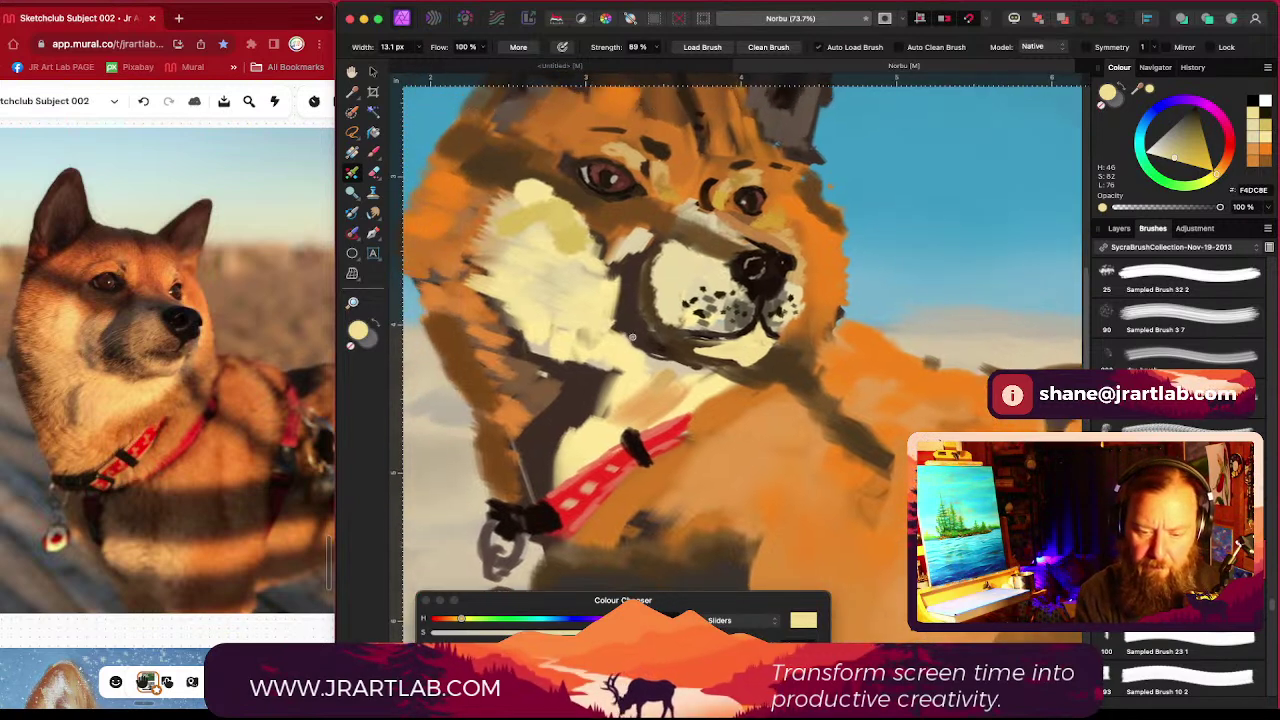
{"action": "key", "text": "bracketleft"}
{"action": "key", "text": "bracketleft"}
{"action": "key", "text": "bracketleft"}
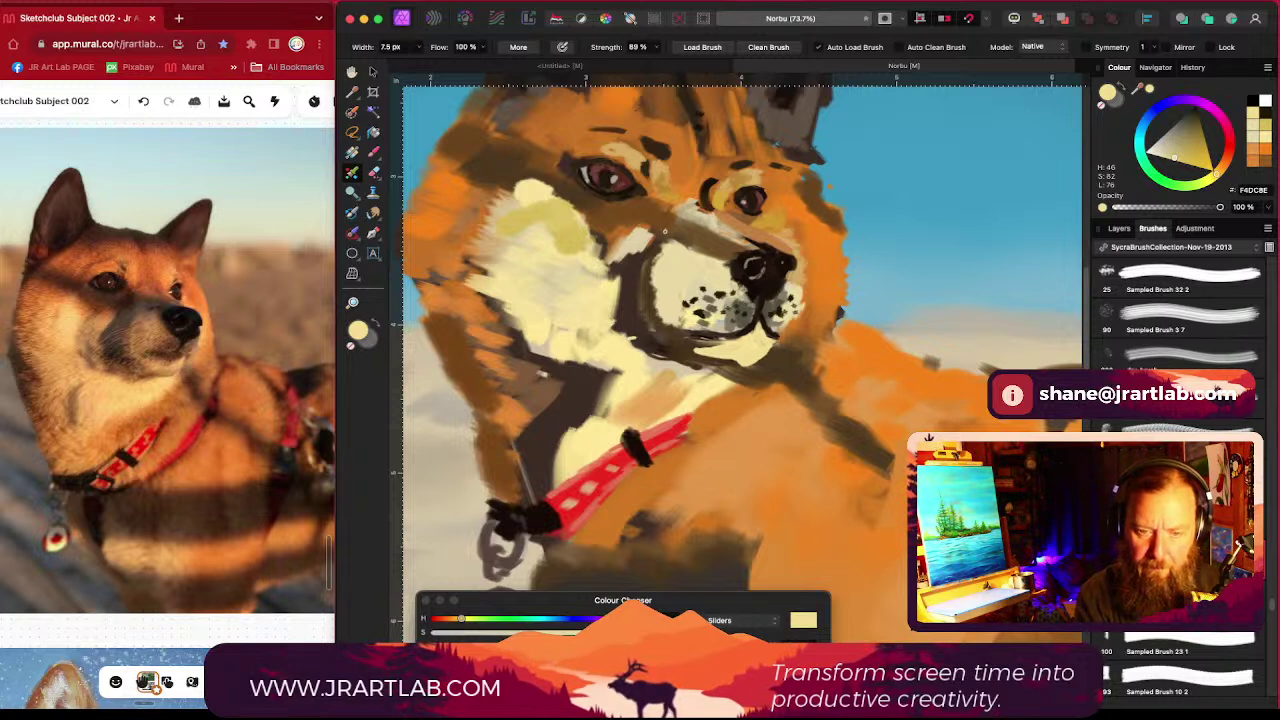
{"action": "left_click", "coordinate": [485, 48]}
{"action": "left_click_drag", "start_coordinate": [481, 64], "coordinate": [405, 66]}
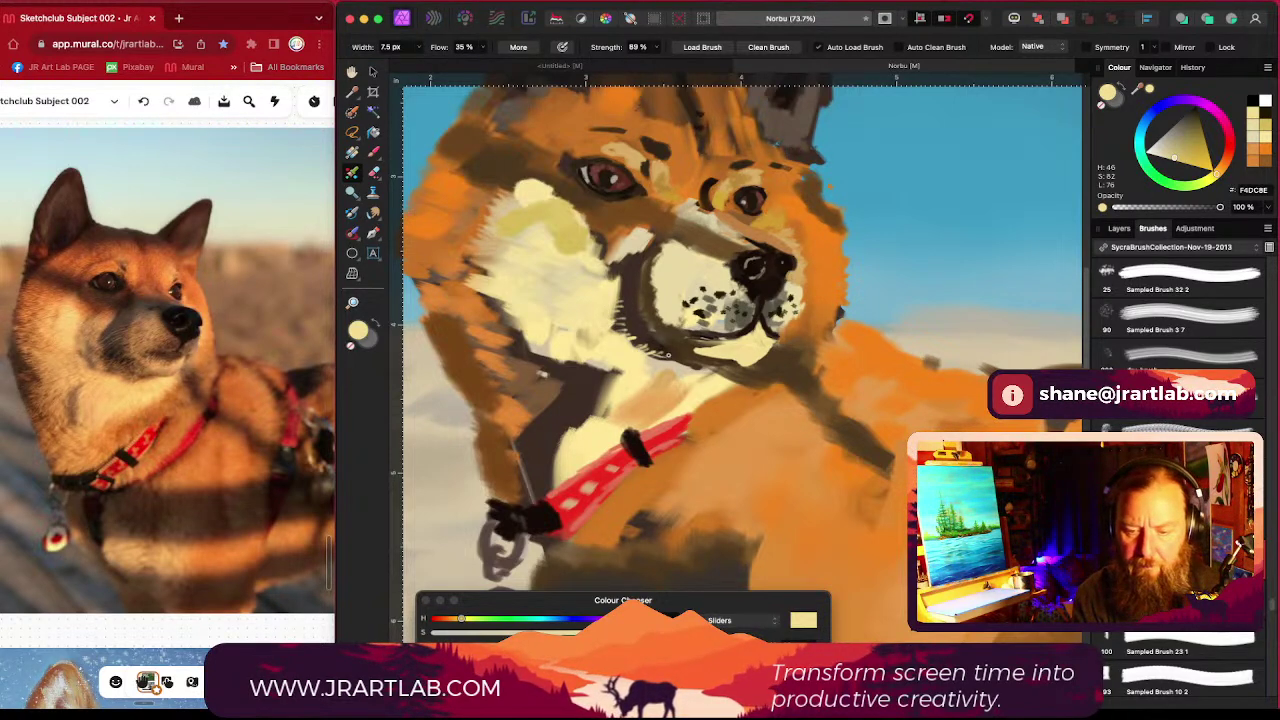
{"action": "scroll", "coordinate": [660, 295], "scroll_direction": "up", "scroll_amount": 1}
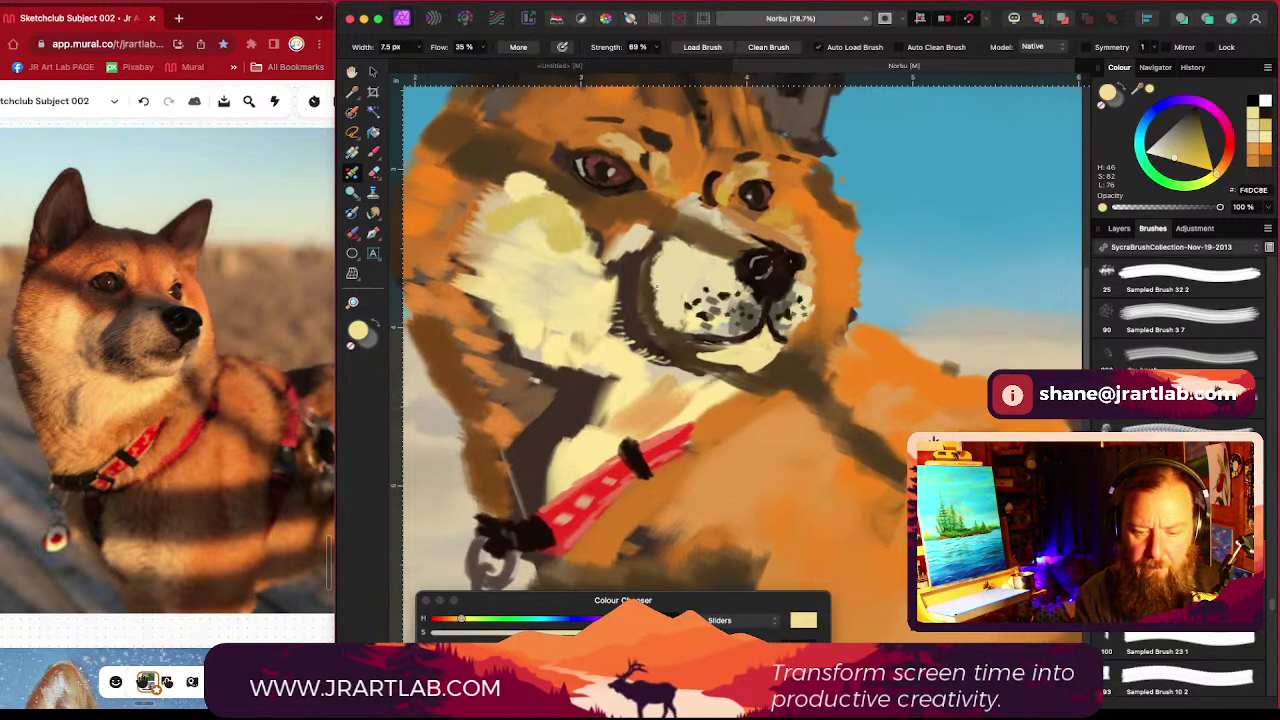
Step: Sample a muzzle brown and a cheek cream, and try the yellow and orange variations F2CF59, F2B059 and F2DE59
{"action": "left_click", "coordinate": [651, 294], "text": "alt"}
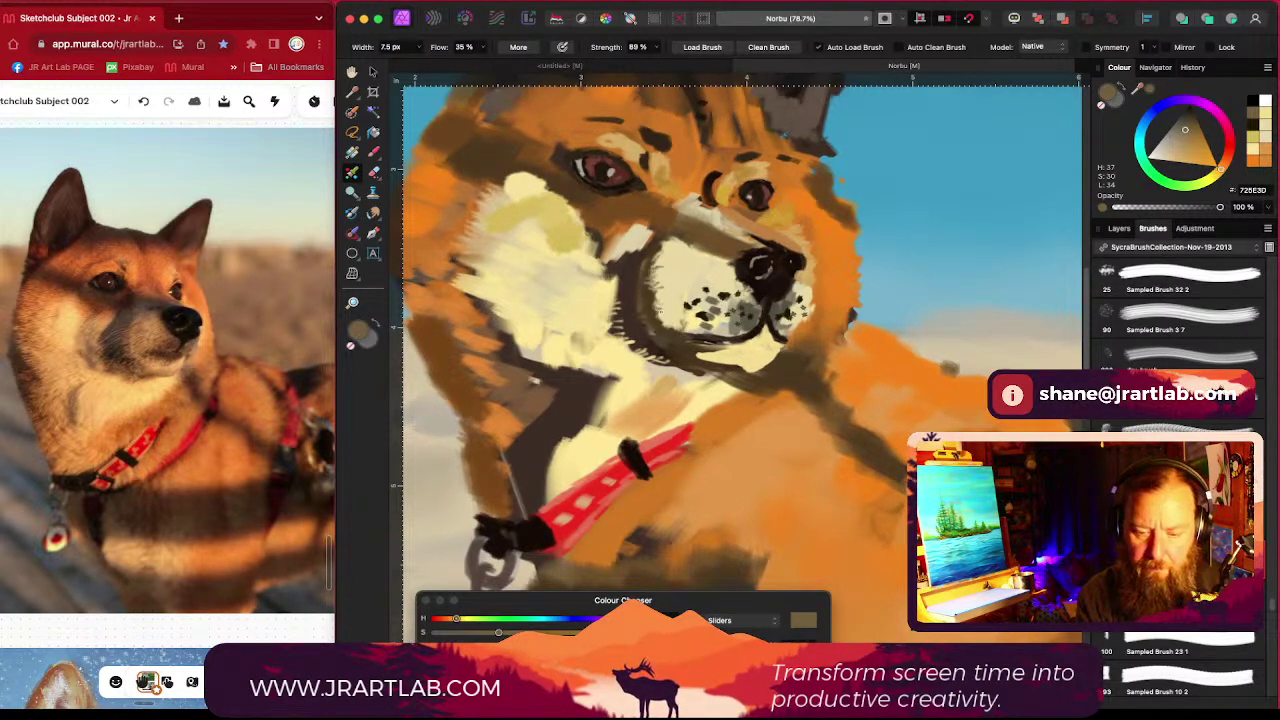
{"action": "scroll", "coordinate": [685, 330], "scroll_direction": "down", "scroll_amount": 4}
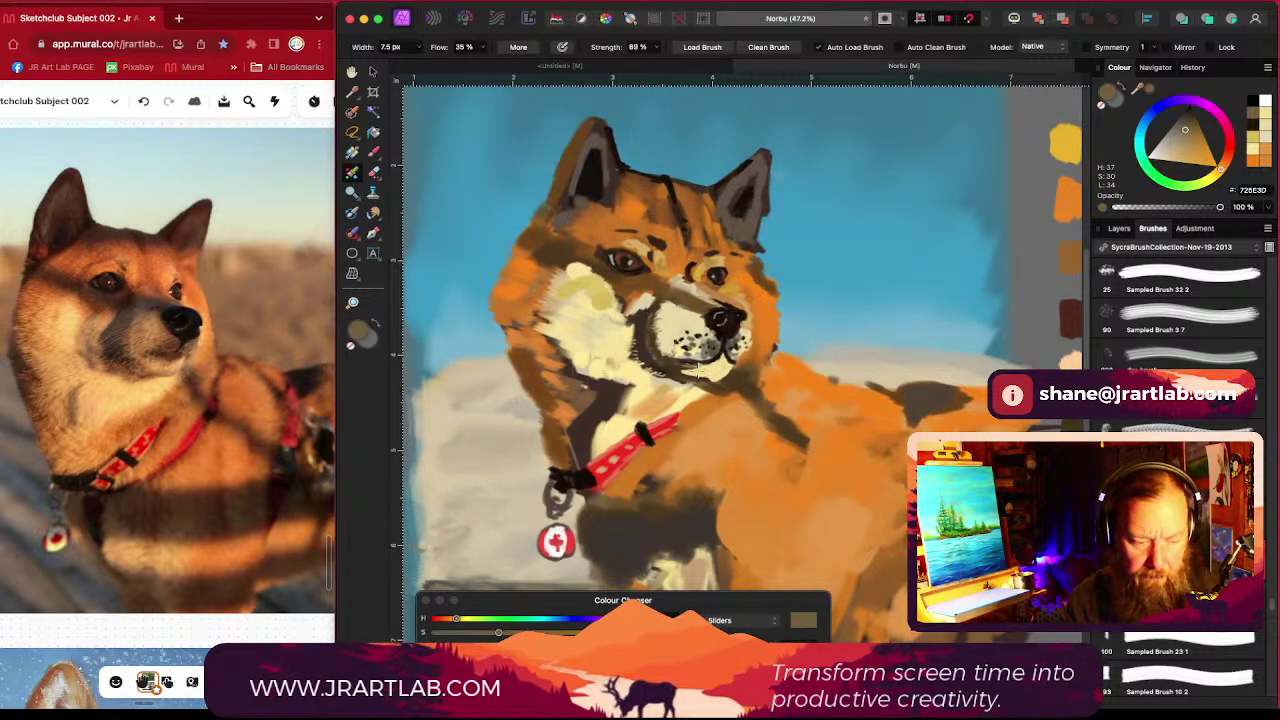
{"action": "left_click", "coordinate": [620, 336], "text": "alt"}
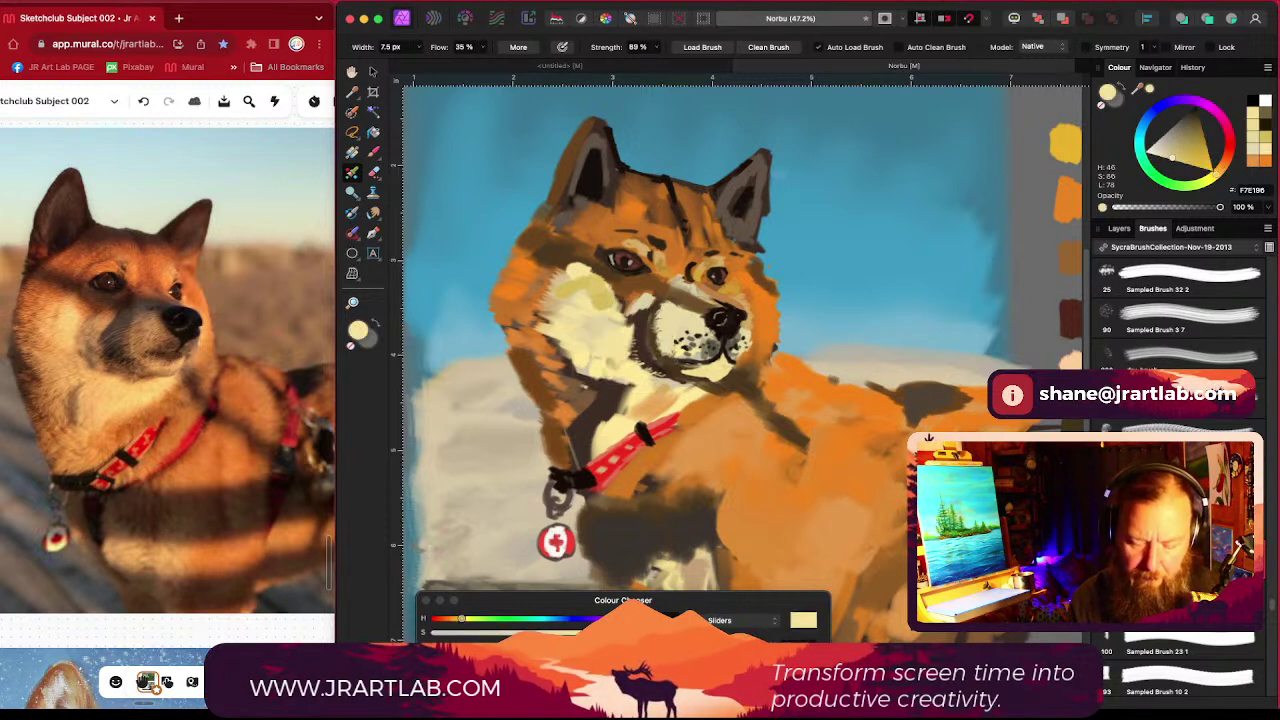
{"action": "left_click_drag", "start_coordinate": [609, 646], "coordinate": [580, 646]}
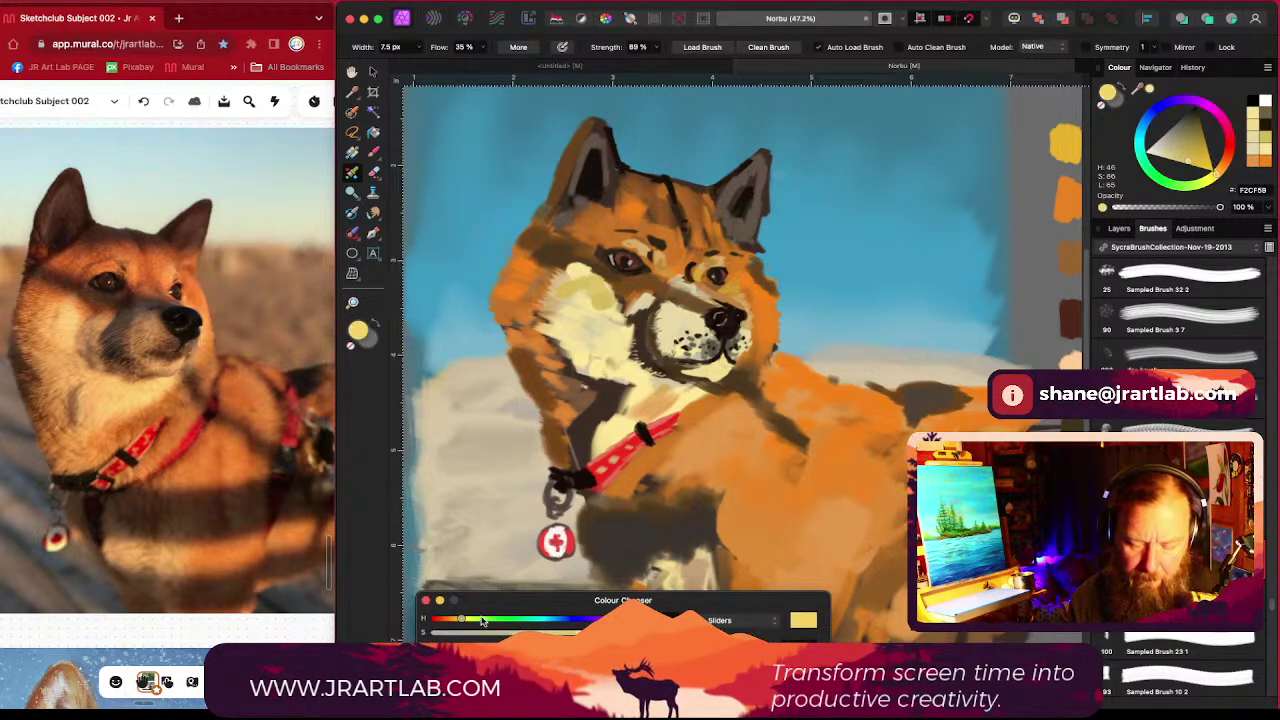
{"action": "left_click_drag", "start_coordinate": [463, 619], "coordinate": [460, 605]}
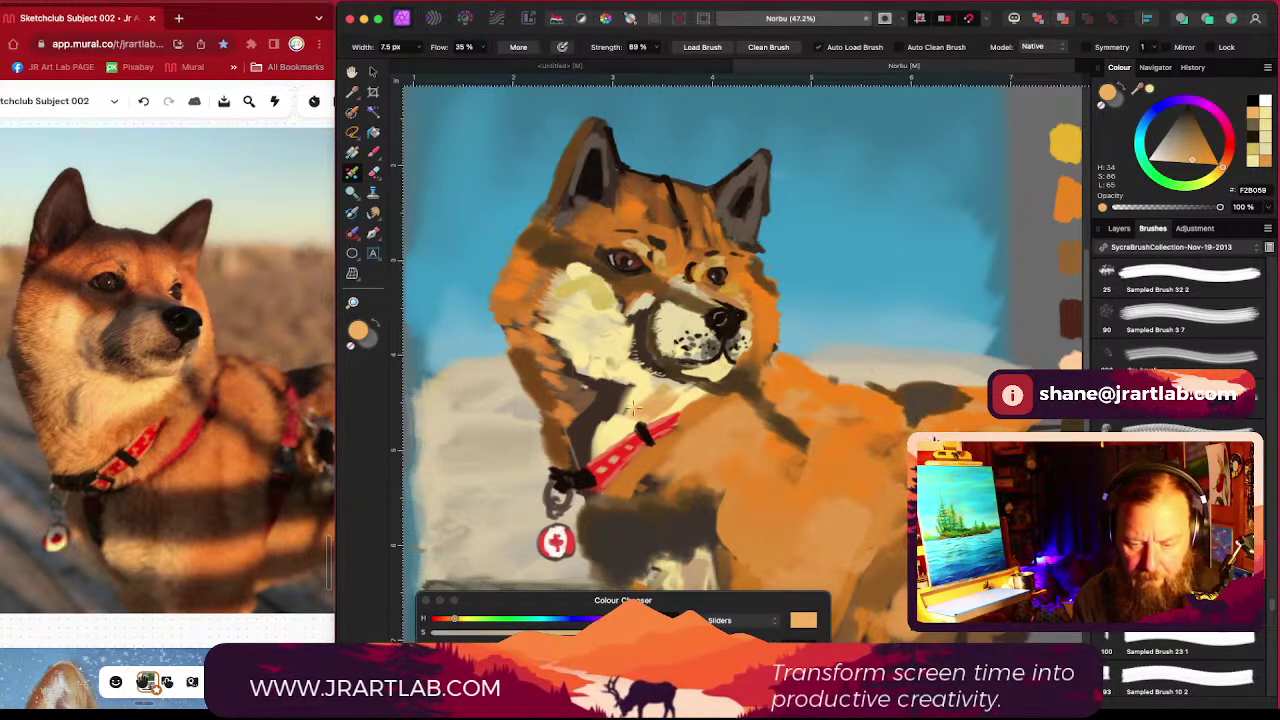
{"action": "left_click_drag", "start_coordinate": [454, 620], "coordinate": [466, 622]}
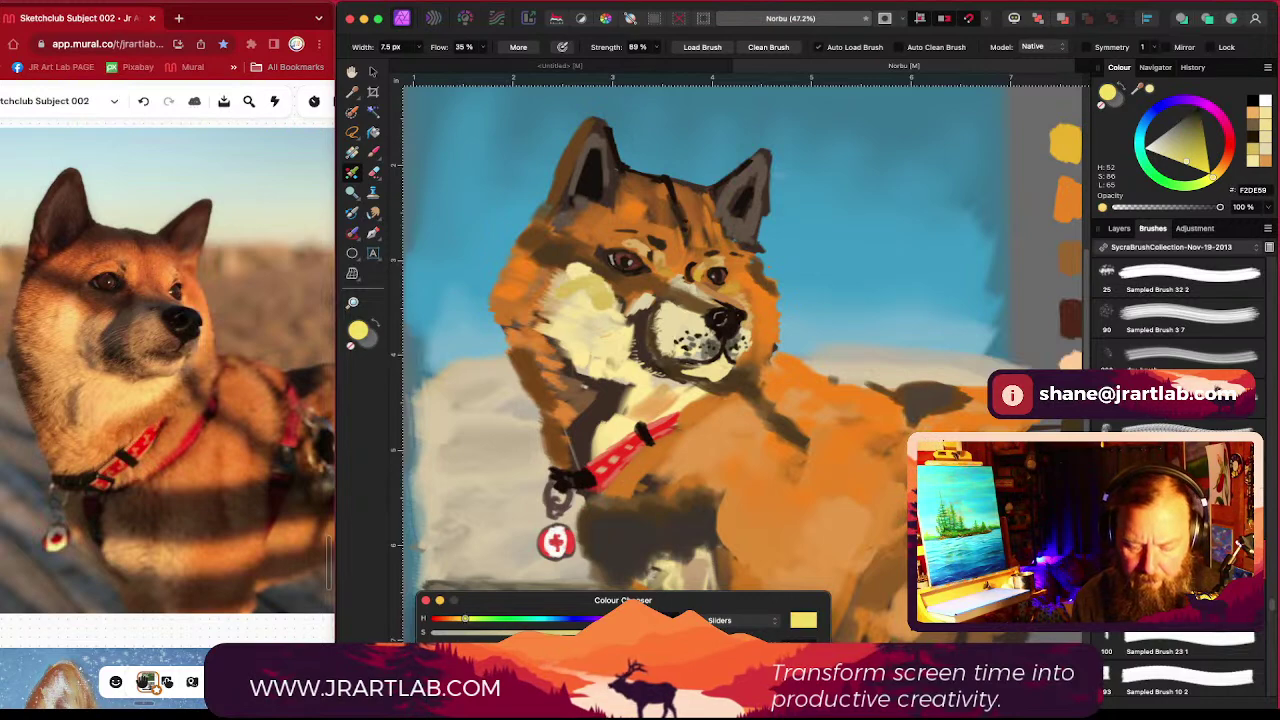
{"action": "key", "text": "F4"}
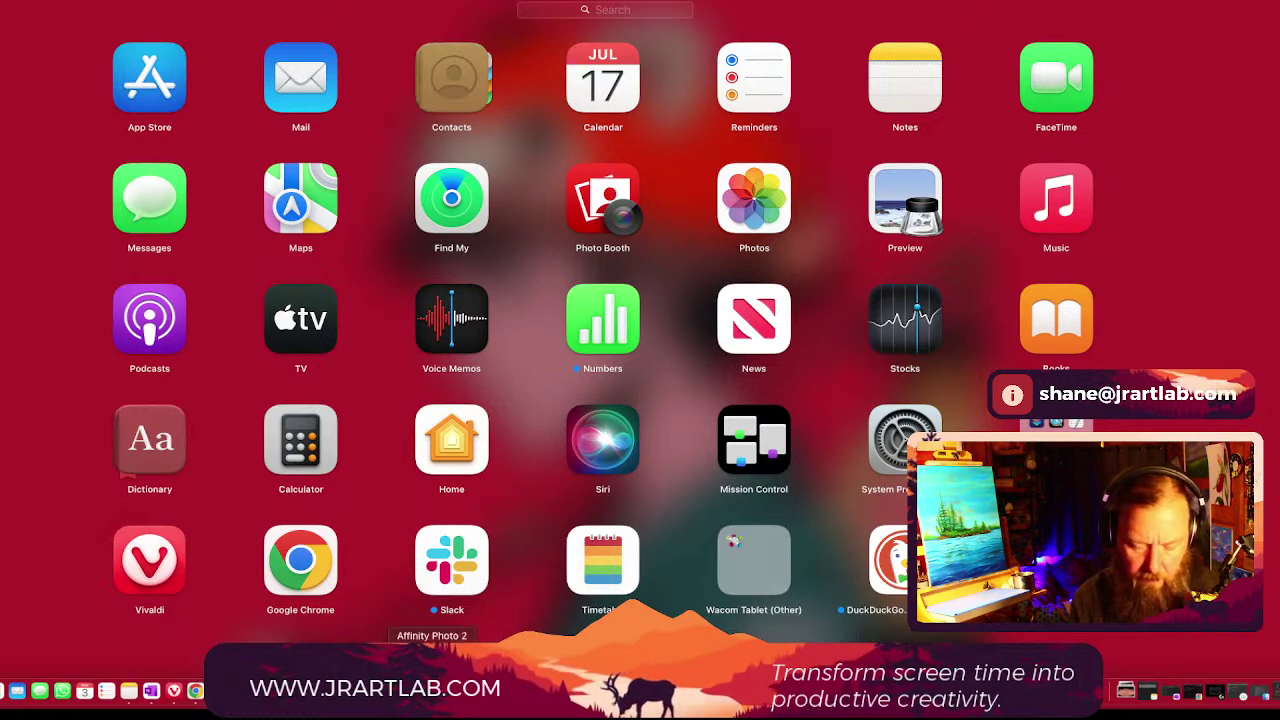
{"action": "left_click", "coordinate": [423, 690]}
Step: Paint cheek fur in sampled cream F8E187 and deeper yellow F2C53E, and reduce the brush width to 6.4 px
{"action": "left_click", "coordinate": [614, 326], "text": "alt"}
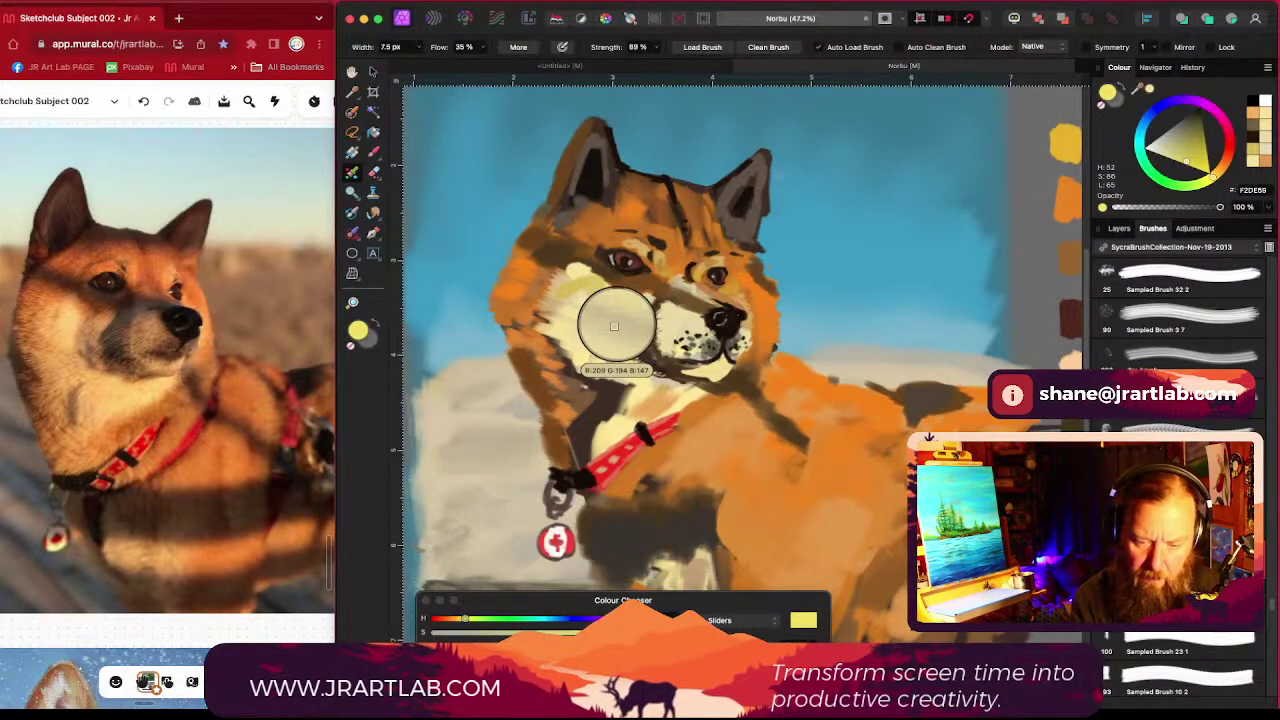
{"action": "left_click_drag", "start_coordinate": [614, 326], "coordinate": [591, 290]}
{"action": "left_click", "coordinate": [616, 336], "text": "alt"}
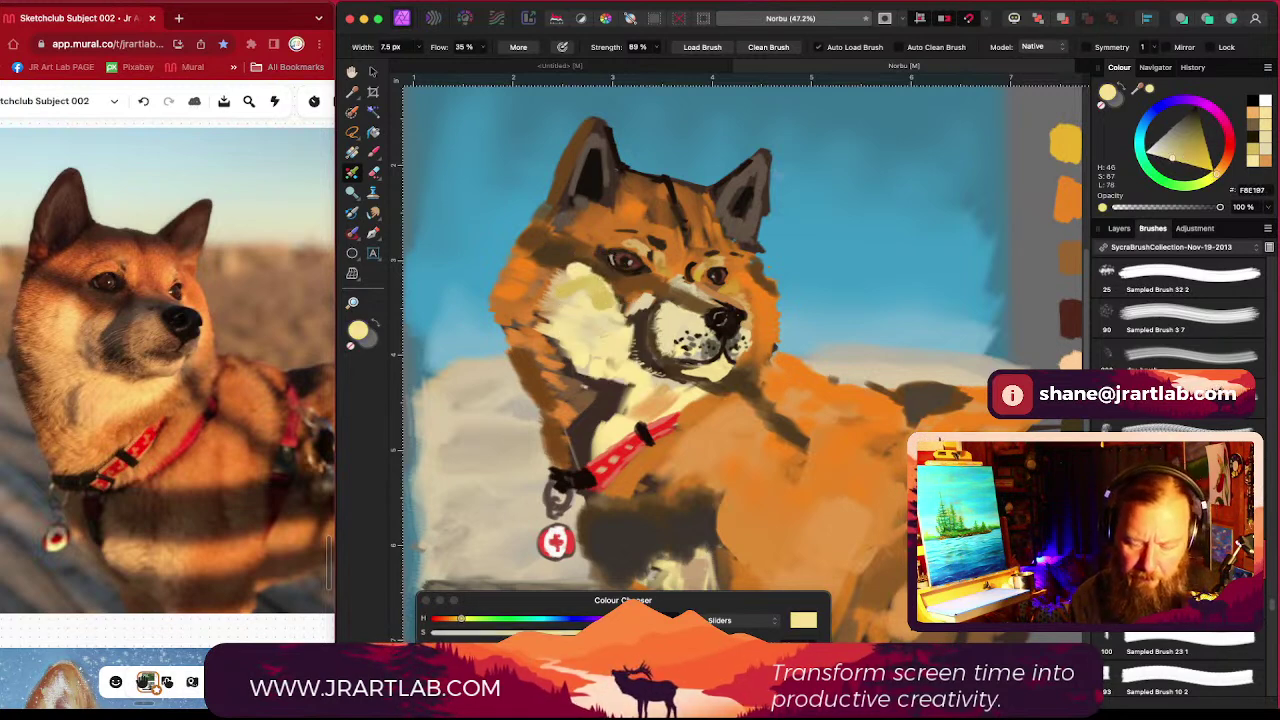
{"action": "left_click_drag", "start_coordinate": [601, 646], "coordinate": [571, 646]}
{"action": "left_click", "coordinate": [621, 350]}
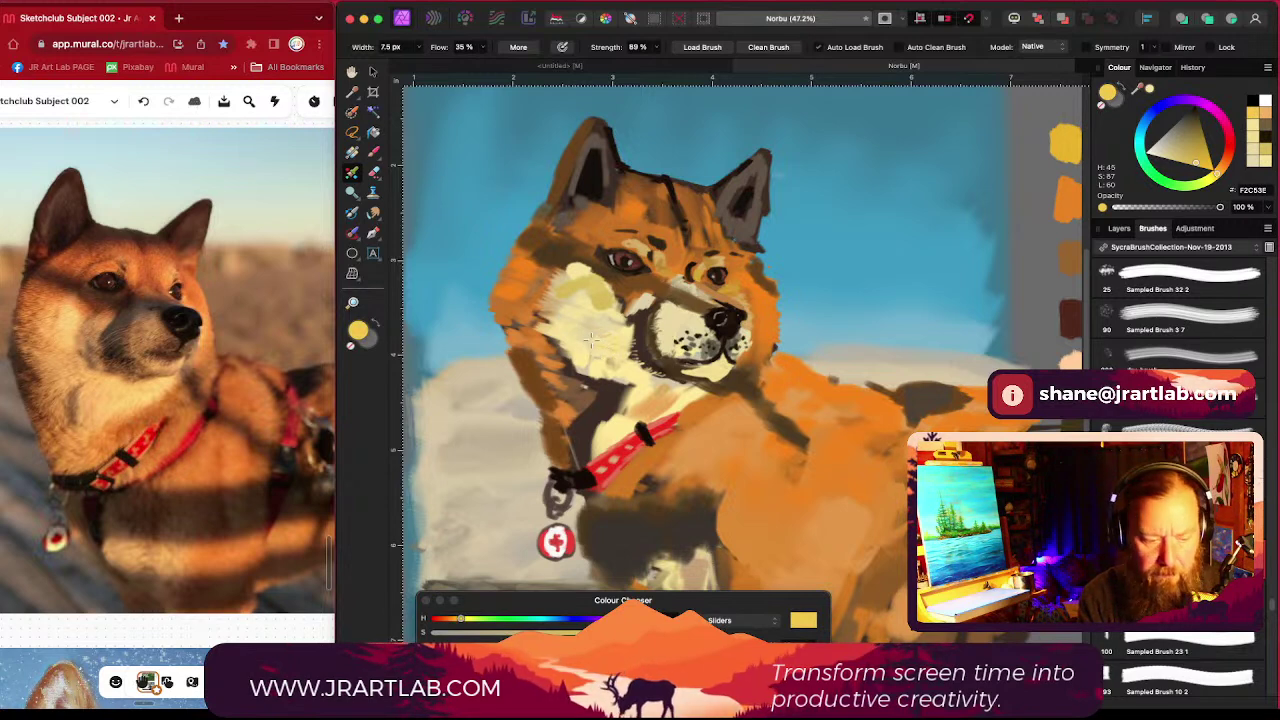
{"action": "key", "text": "["}
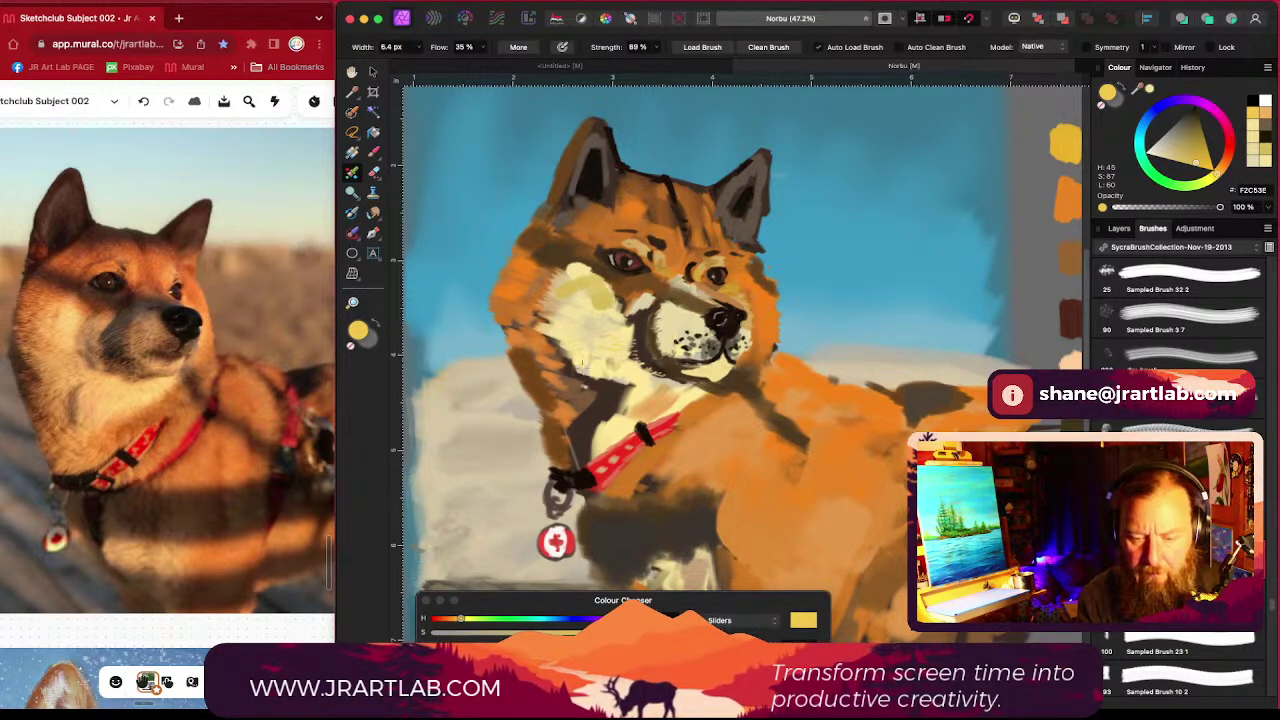
Step: Rework the iris of the nearer eye in sampled reddish browns 6E4033 and 5A2B1F with the 6.4 px brush
{"action": "scroll", "coordinate": [580, 362], "scroll_direction": "down", "scroll_amount": 5}
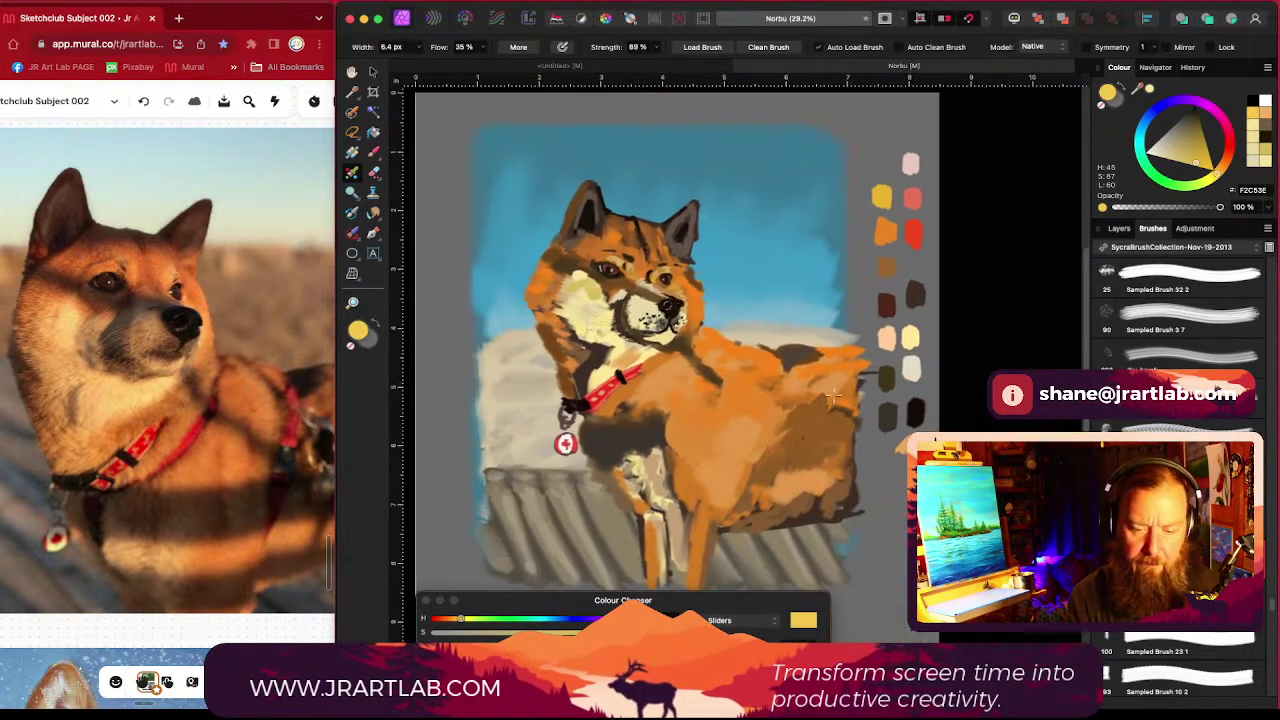
{"action": "scroll", "coordinate": [833, 397], "scroll_direction": "down", "scroll_amount": 3}
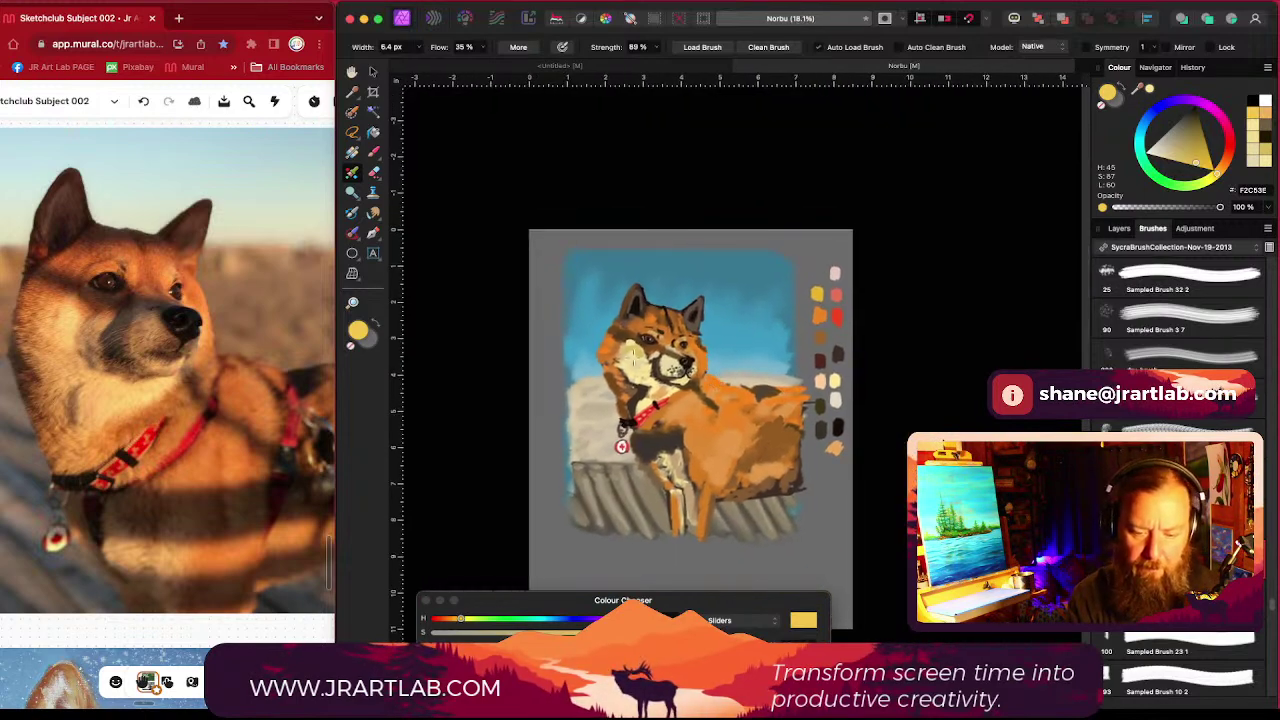
{"action": "scroll", "coordinate": [676, 331], "scroll_direction": "up", "scroll_amount": 10}
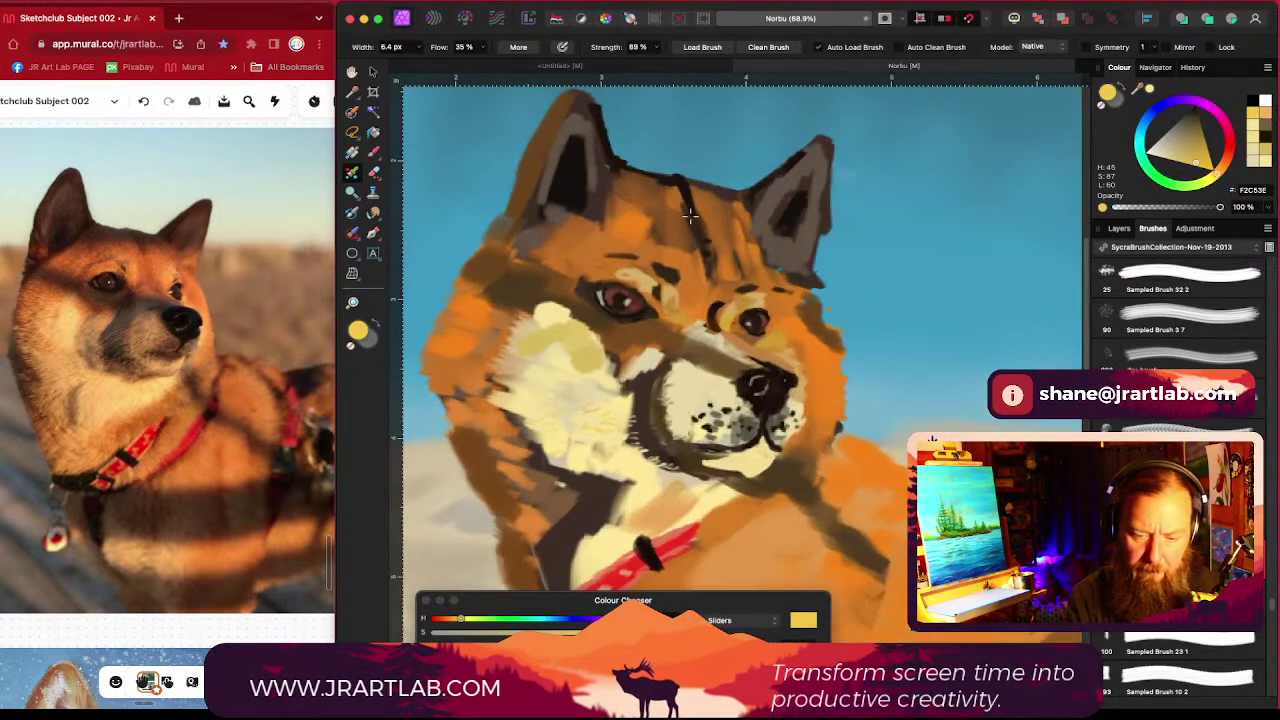
{"action": "scroll", "coordinate": [662, 296], "scroll_direction": "up", "scroll_amount": 1}
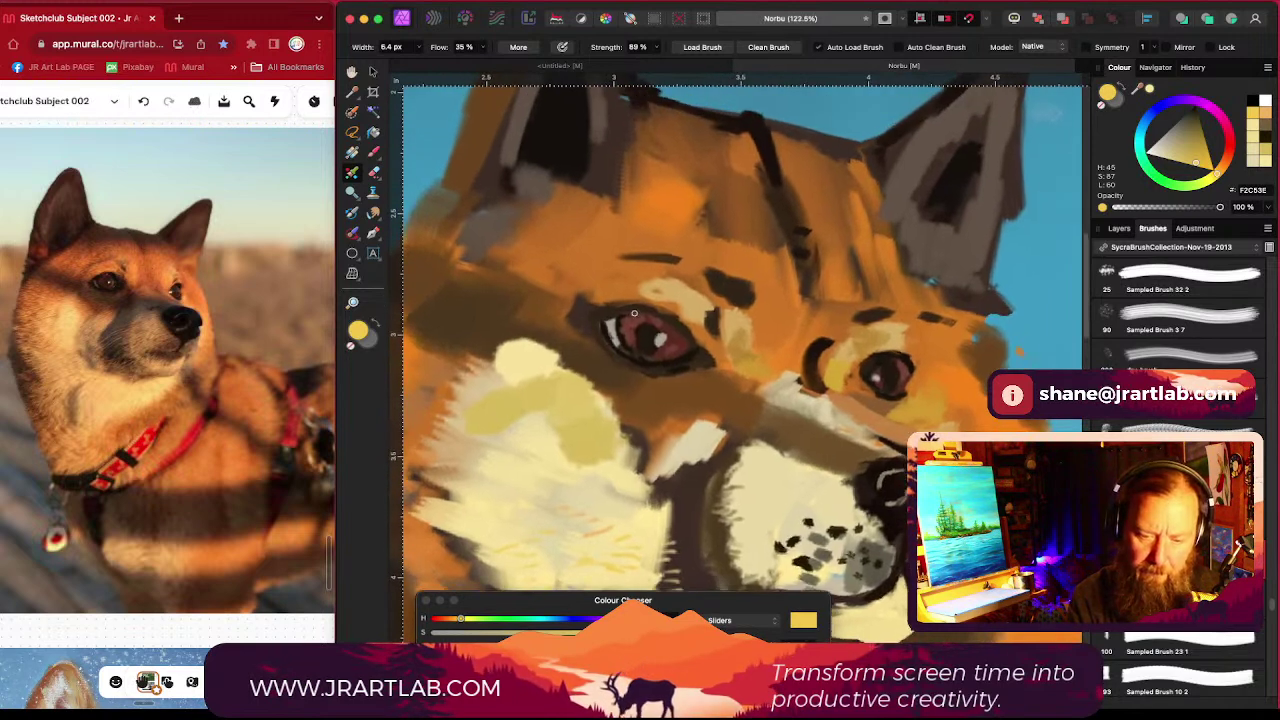
{"action": "left_click", "coordinate": [628, 323], "text": "alt"}
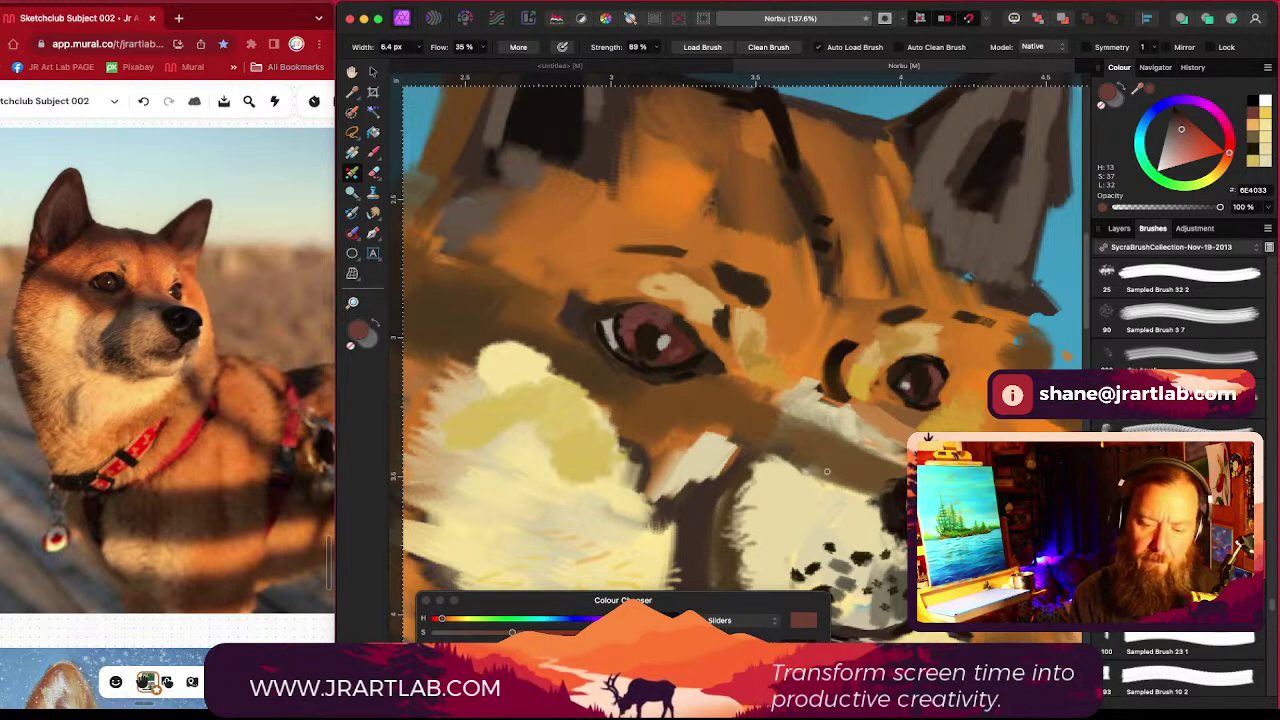
{"action": "mouse_move", "coordinate": [597, 348]}
{"action": "left_mouse_down"}
{"action": "mouse_move", "coordinate": [613, 309]}
{"action": "mouse_move", "coordinate": [667, 299]}
{"action": "mouse_move", "coordinate": [632, 304]}
{"action": "mouse_move", "coordinate": [679, 313]}
{"action": "mouse_move", "coordinate": [656, 304]}
{"action": "mouse_move", "coordinate": [686, 320]}
{"action": "left_mouse_up"}
{"action": "left_click", "coordinate": [672, 318], "text": "alt"}
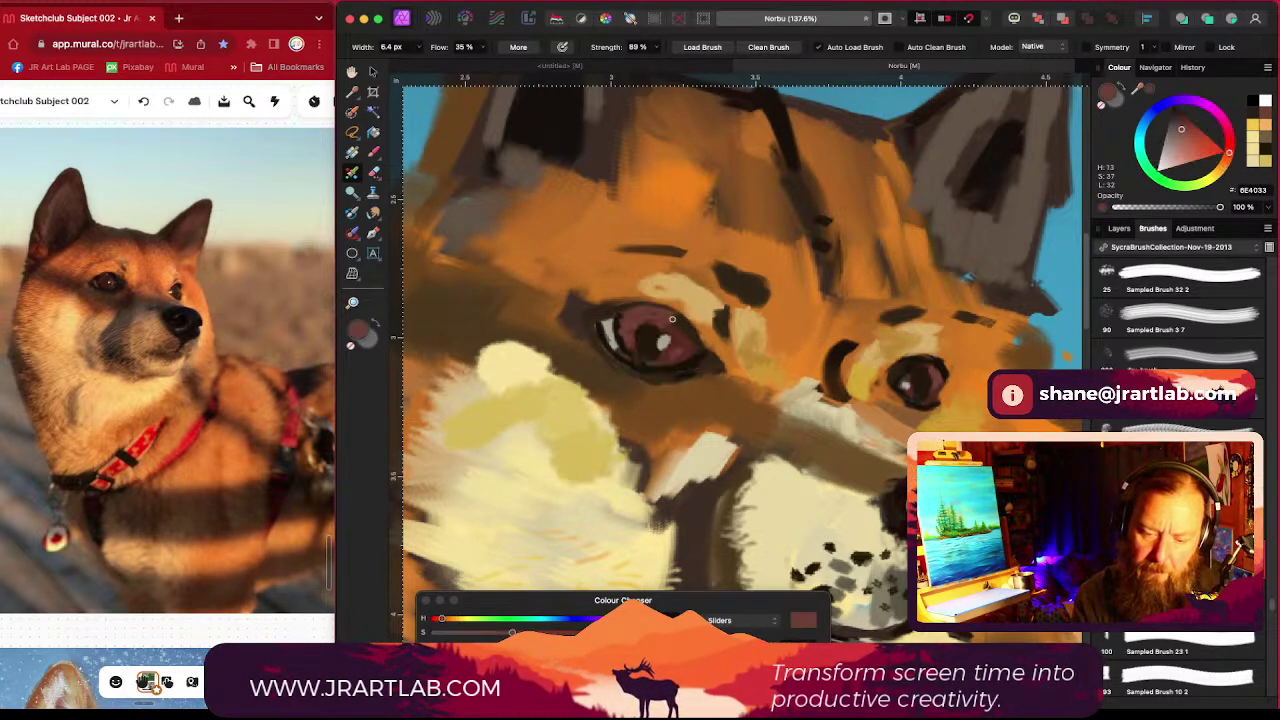
{"action": "left_click", "coordinate": [676, 342], "text": "alt"}
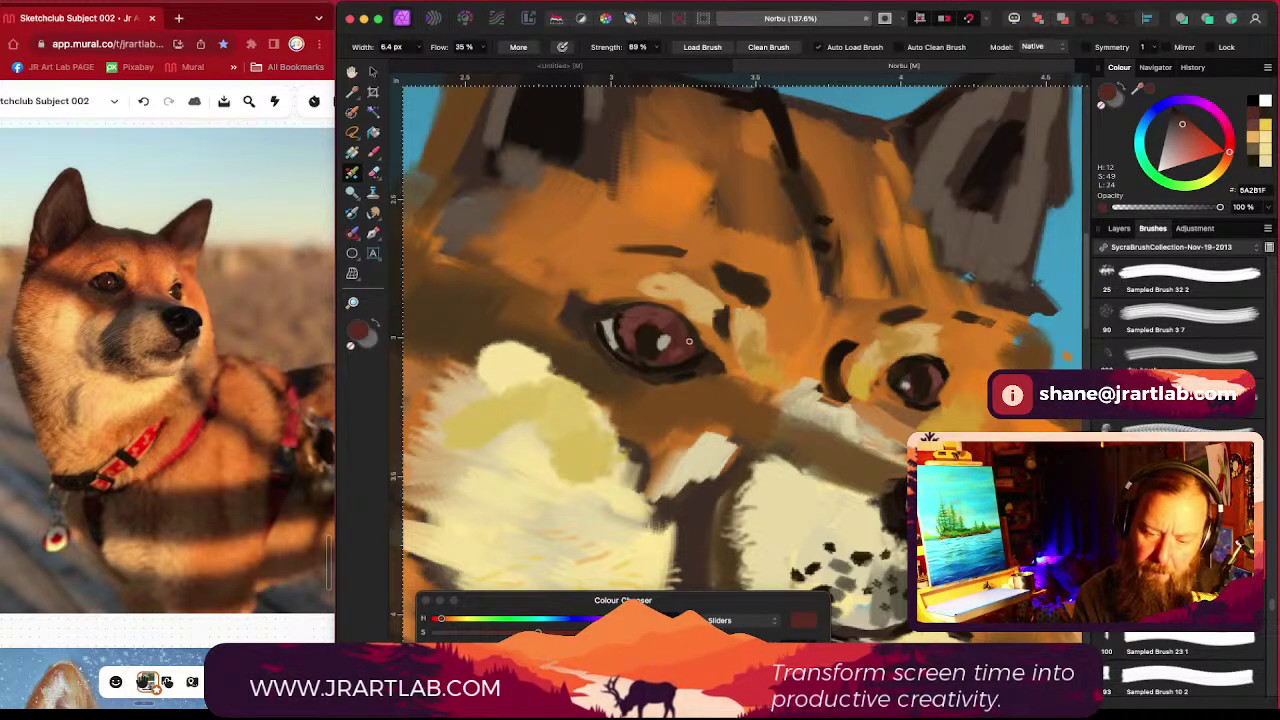
Step: Sample dark brown 22180F from the nearer eye, darken it to 120D08 and paint the pupil
{"action": "scroll", "coordinate": [883, 428], "scroll_direction": "down", "scroll_amount": 5}
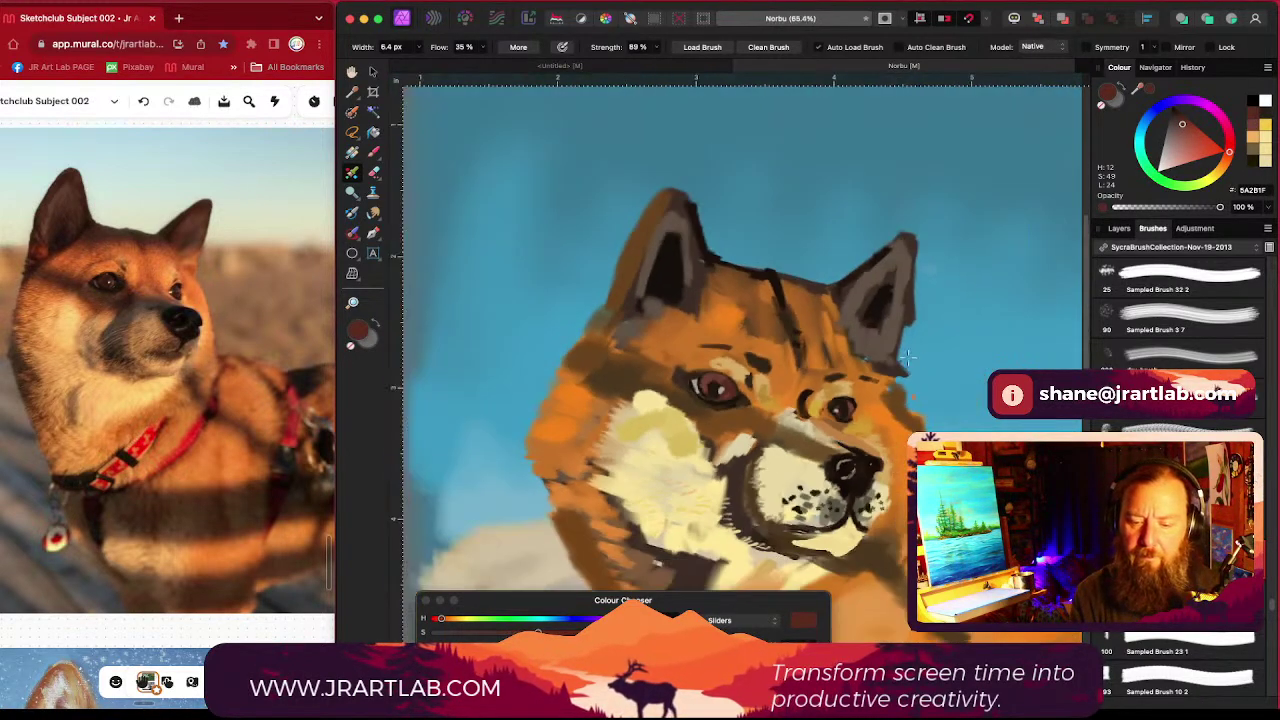
{"action": "scroll", "coordinate": [767, 308], "scroll_direction": "up", "scroll_amount": 5}
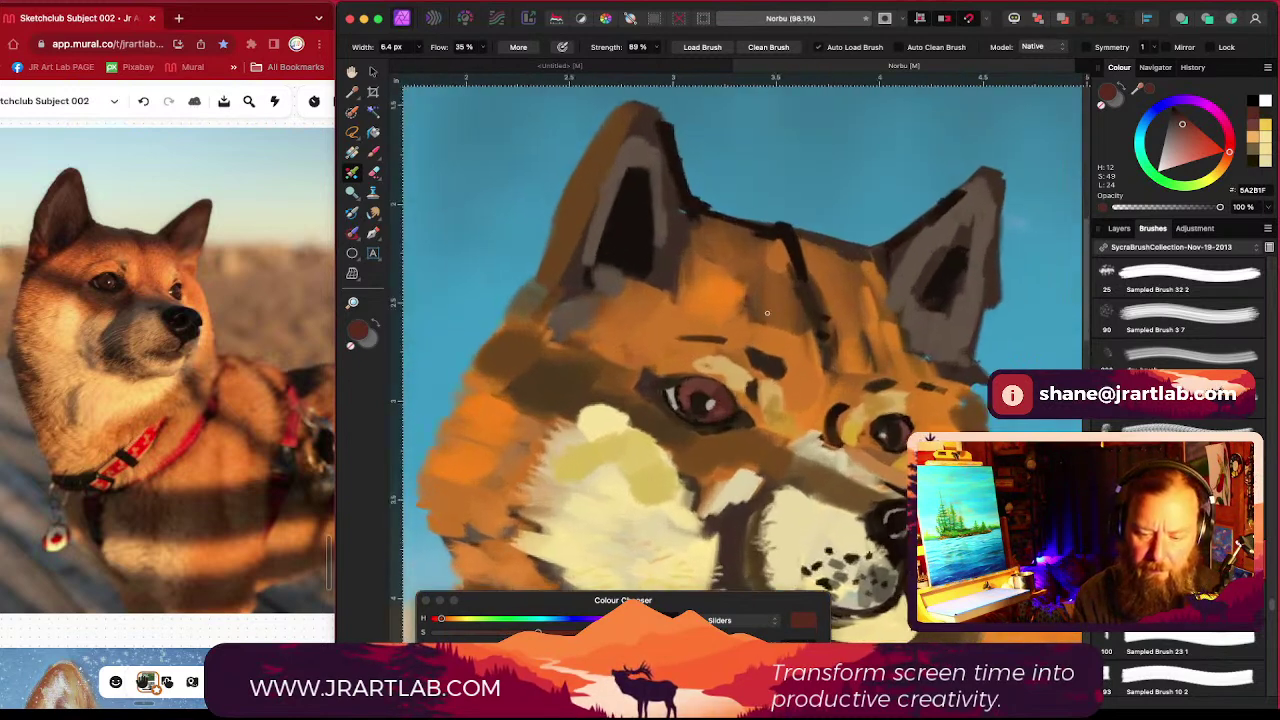
{"action": "left_click", "coordinate": [684, 398], "text": "alt"}
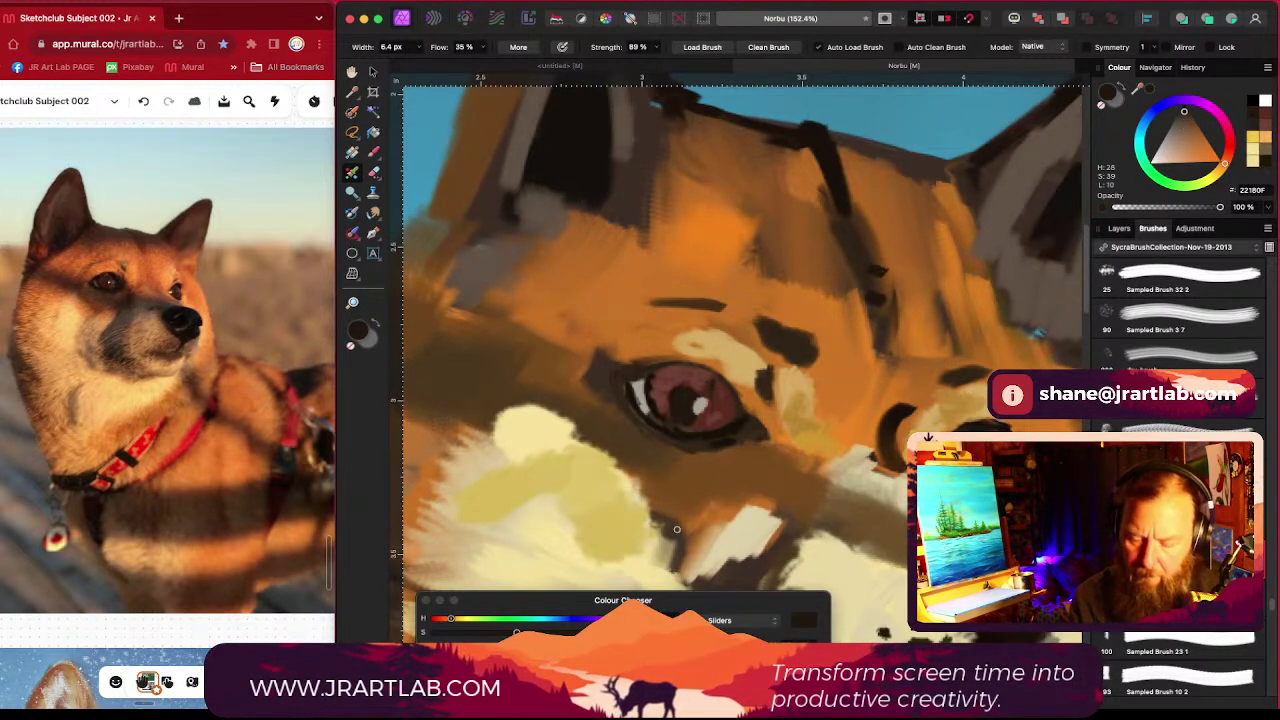
{"action": "left_click_drag", "start_coordinate": [454, 646], "coordinate": [443, 646]}
{"action": "left_click_drag", "start_coordinate": [697, 379], "coordinate": [700, 388]}
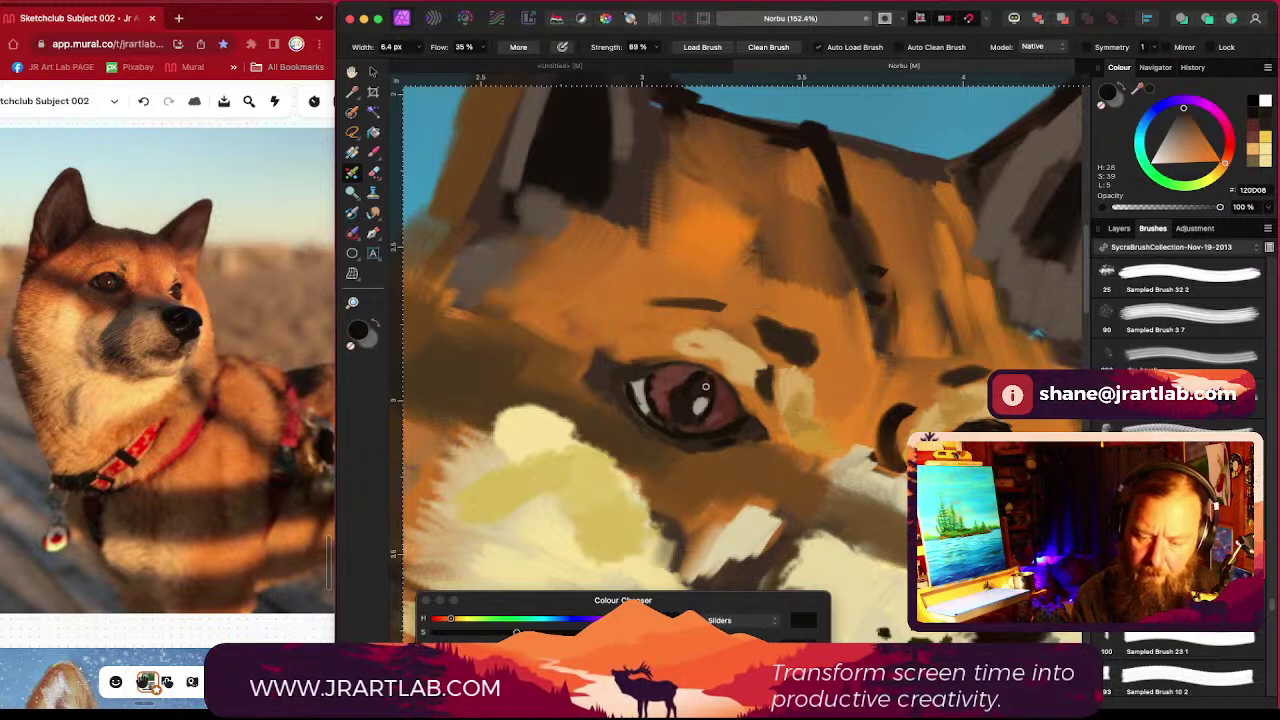
Step: Touch up the iris in sampled browns 6B3F32 and 5C2B1F, and outline the nearer eye in near-black 18120B
{"action": "left_click", "coordinate": [679, 378], "text": "alt"}
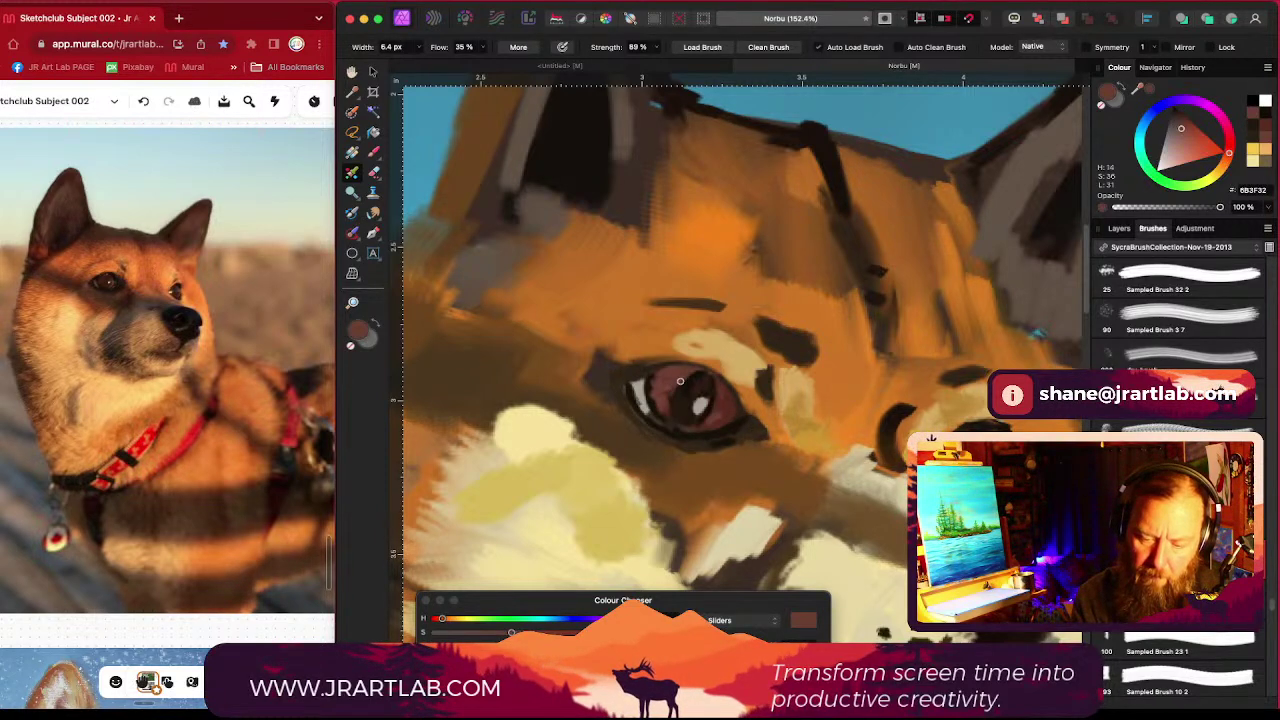
{"action": "left_click", "coordinate": [723, 412], "text": "alt"}
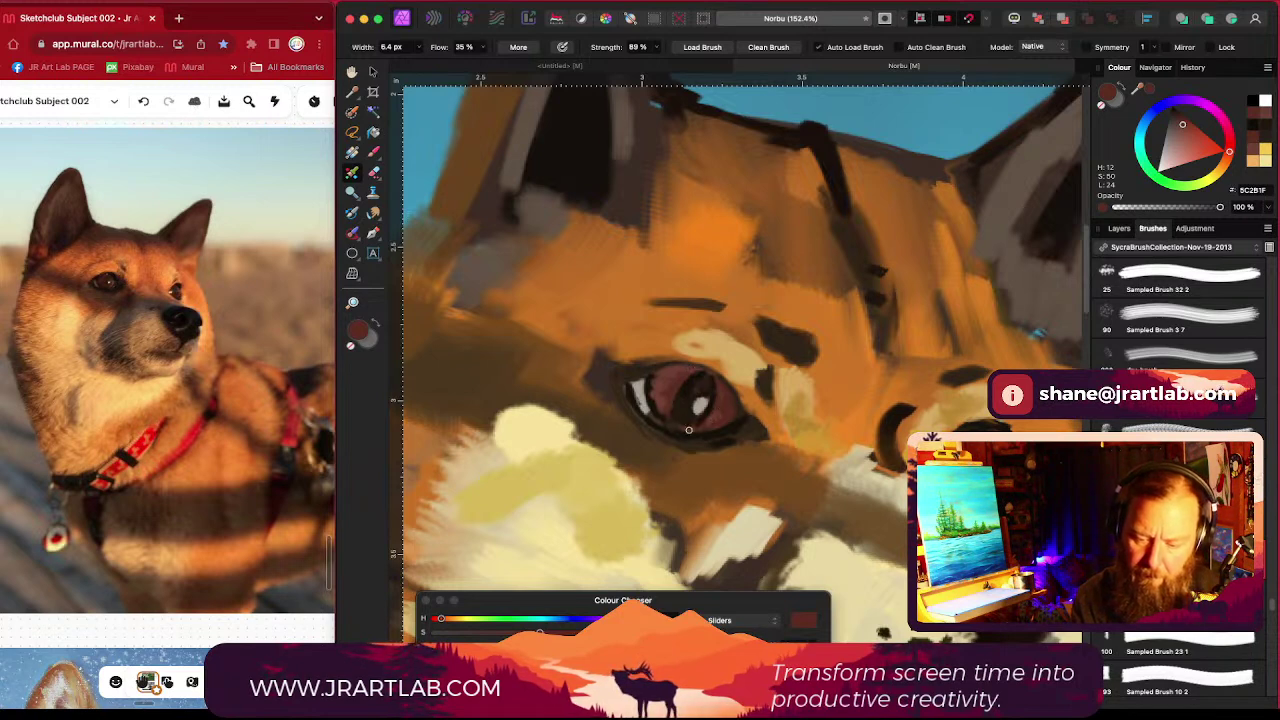
{"action": "left_click", "coordinate": [628, 392], "text": "alt"}
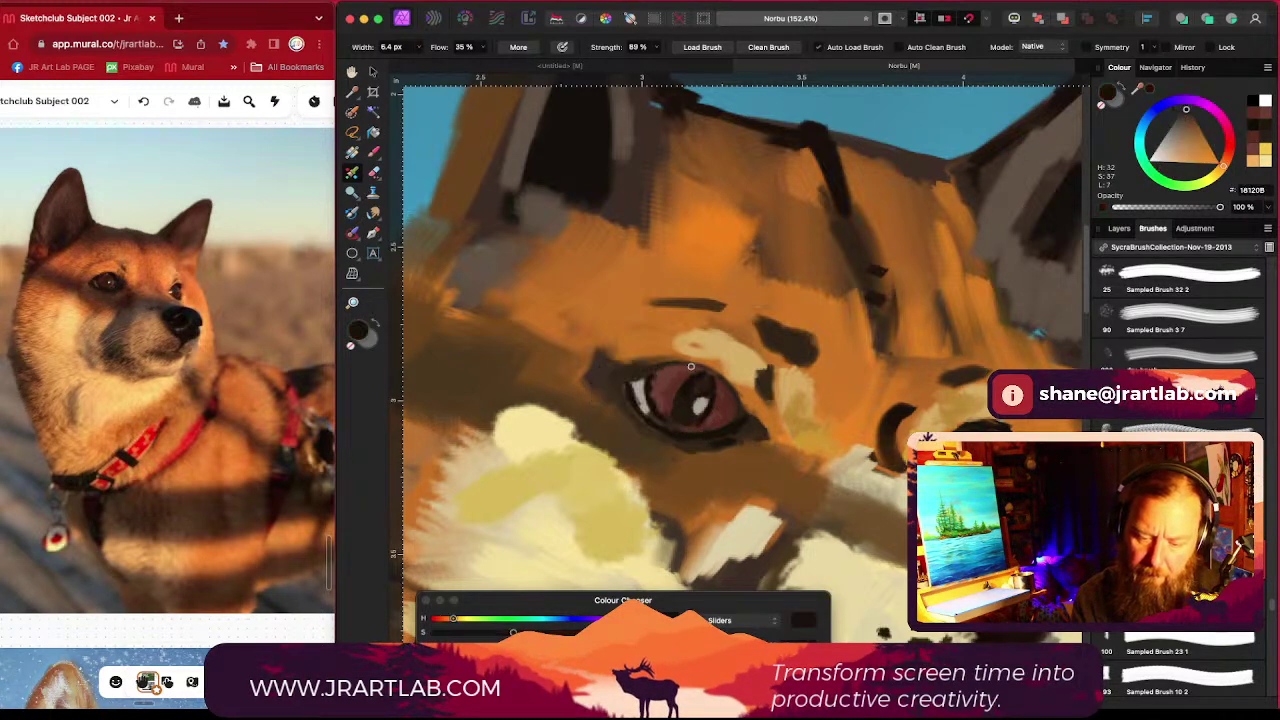
{"action": "mouse_move", "coordinate": [668, 365]}
{"action": "left_mouse_down"}
{"action": "mouse_move", "coordinate": [732, 369]}
{"action": "mouse_move", "coordinate": [715, 365]}
{"action": "mouse_move", "coordinate": [754, 416]}
{"action": "left_mouse_up"}
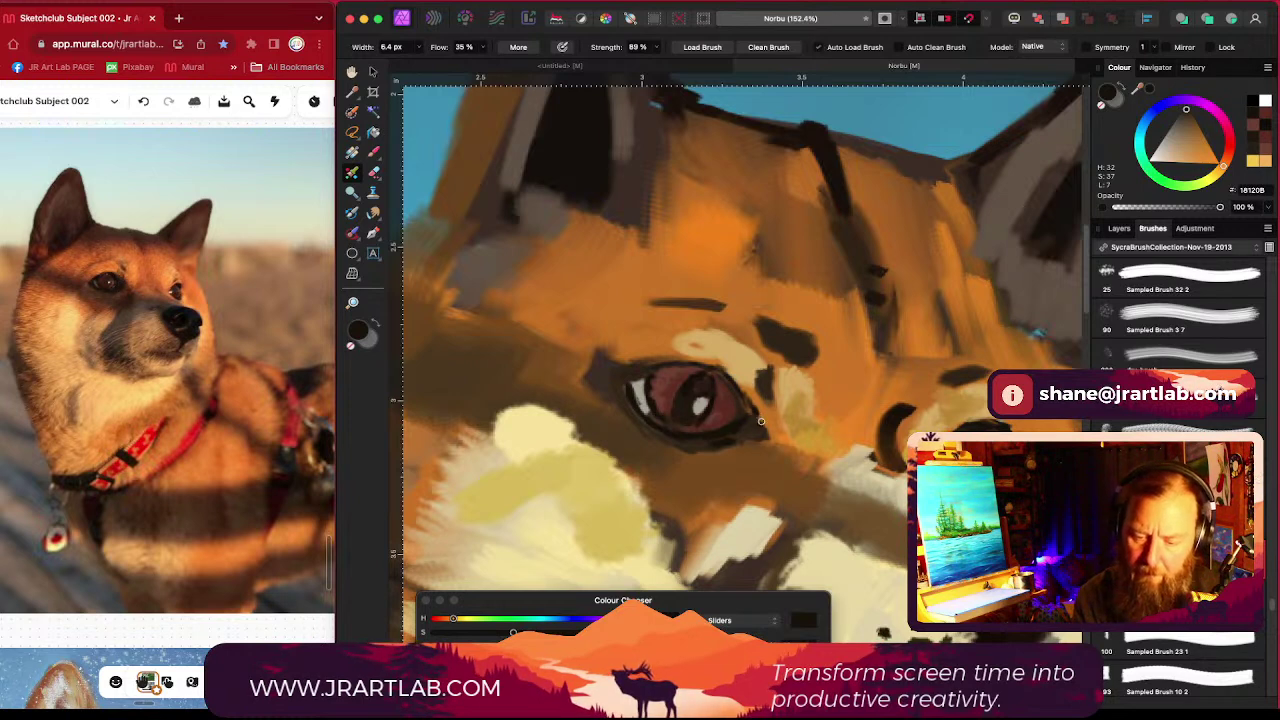
{"action": "left_click_drag", "start_coordinate": [756, 417], "coordinate": [741, 383]}
{"action": "scroll", "coordinate": [880, 457], "scroll_direction": "down", "scroll_amount": 4}
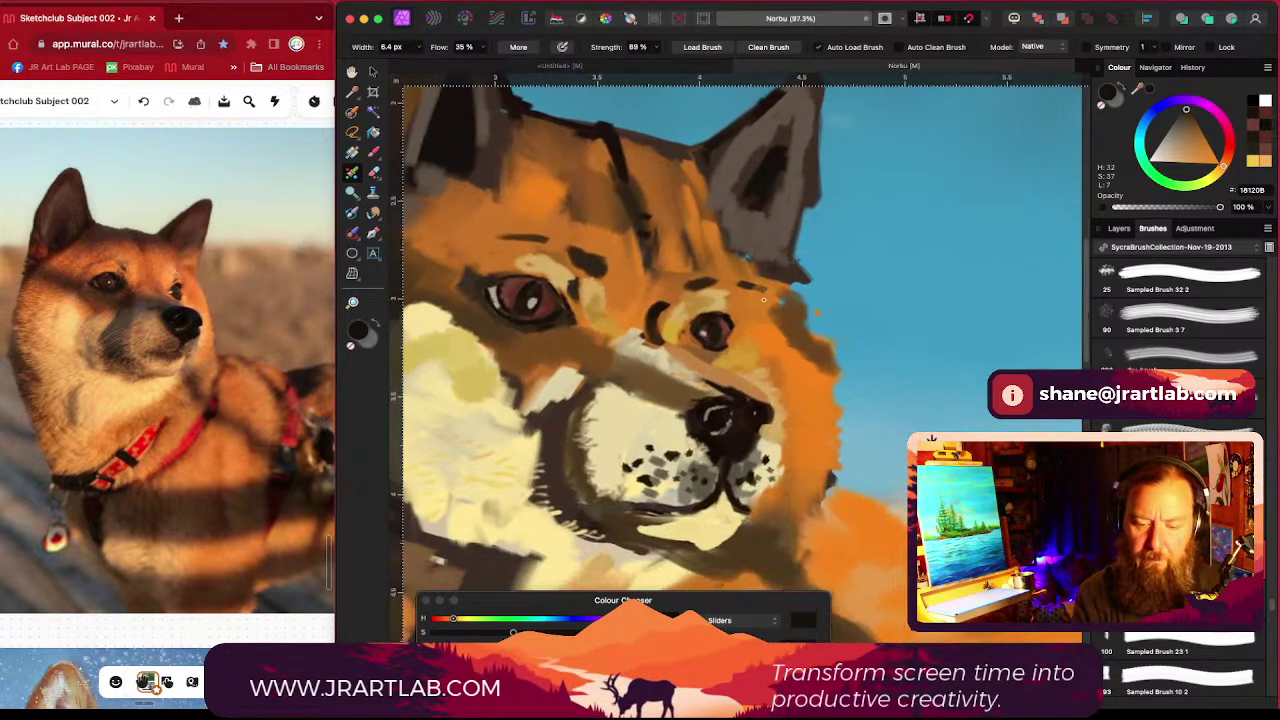
{"action": "right_click", "coordinate": [786, 334]}
{"action": "left_click", "coordinate": [840, 283]}
{"action": "scroll", "coordinate": [822, 432], "scroll_direction": "down", "scroll_amount": 4}
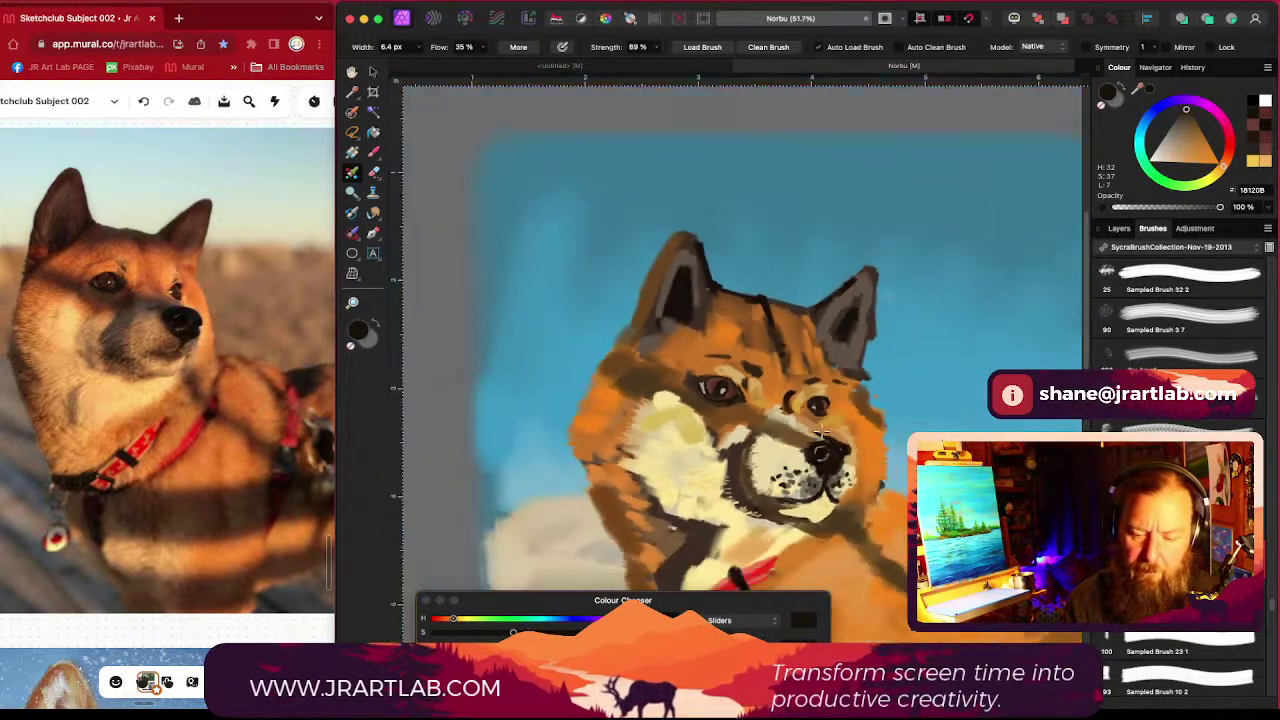
{"action": "scroll", "coordinate": [822, 432], "scroll_direction": "down", "scroll_amount": 1}
{"action": "left_click_drag", "start_coordinate": [822, 432], "coordinate": [721, 326]}
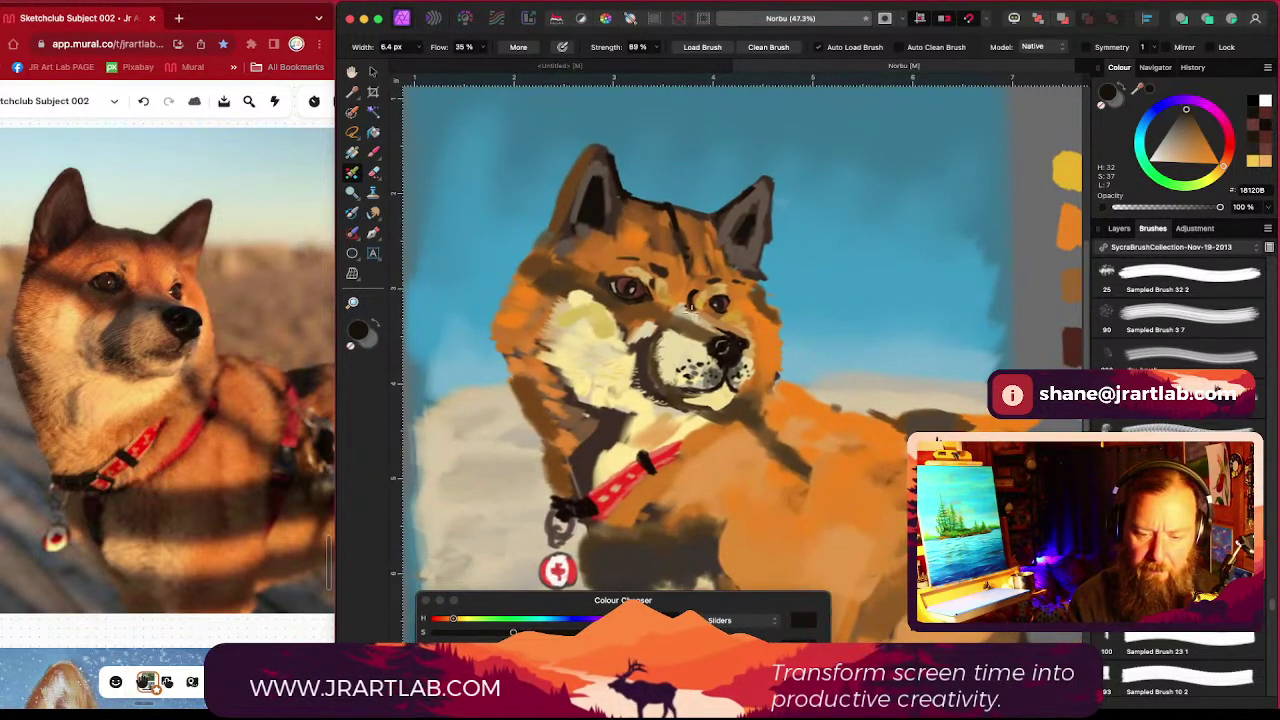
Step: Try to rotate the nearer eye slightly using a freehand selection around it
{"action": "scroll", "coordinate": [698, 270], "scroll_direction": "up", "scroll_amount": 6}
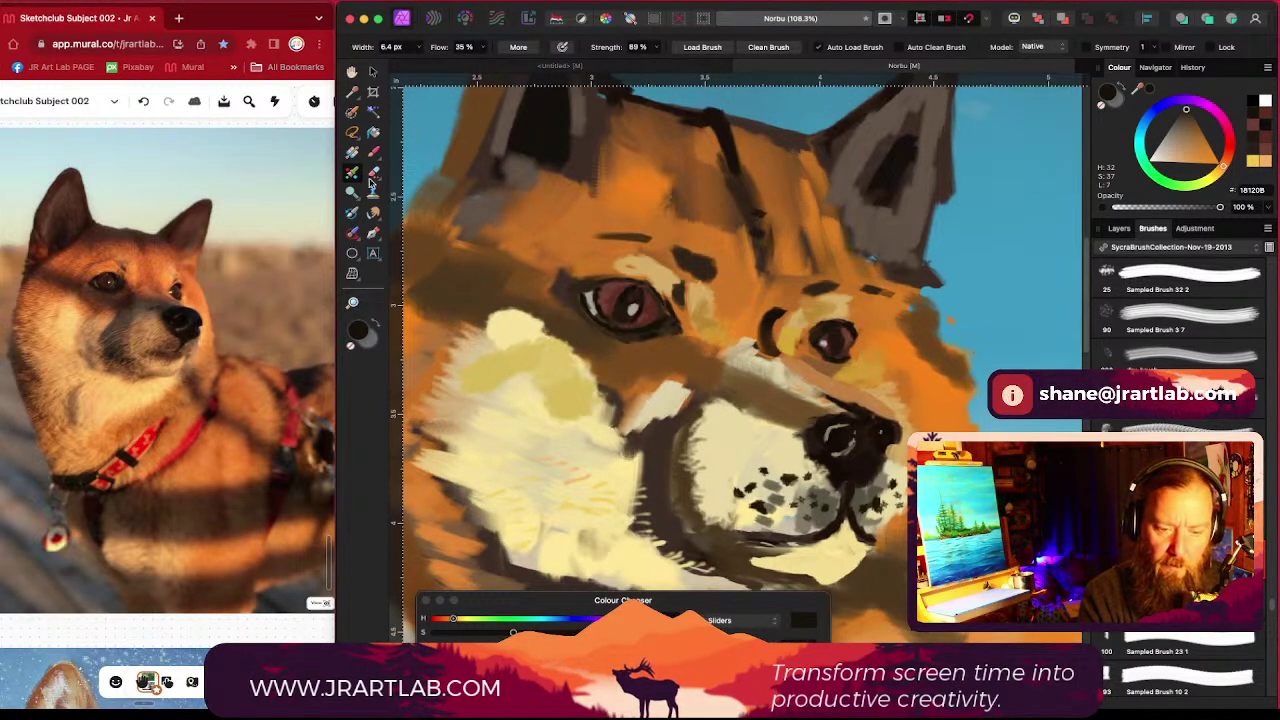
{"action": "left_click", "coordinate": [352, 131]}
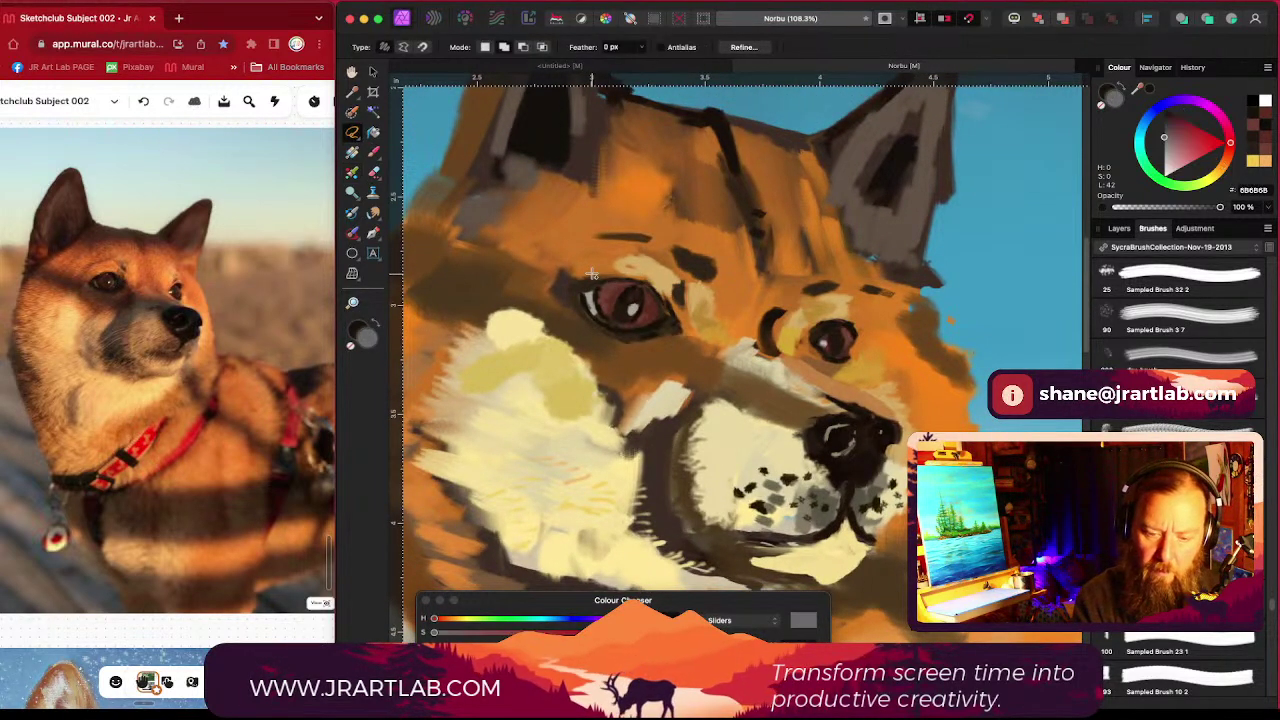
{"action": "mouse_move", "coordinate": [592, 274]}
{"action": "left_mouse_down"}
{"action": "mouse_move", "coordinate": [556, 268]}
{"action": "mouse_move", "coordinate": [568, 316]}
{"action": "left_mouse_up"}
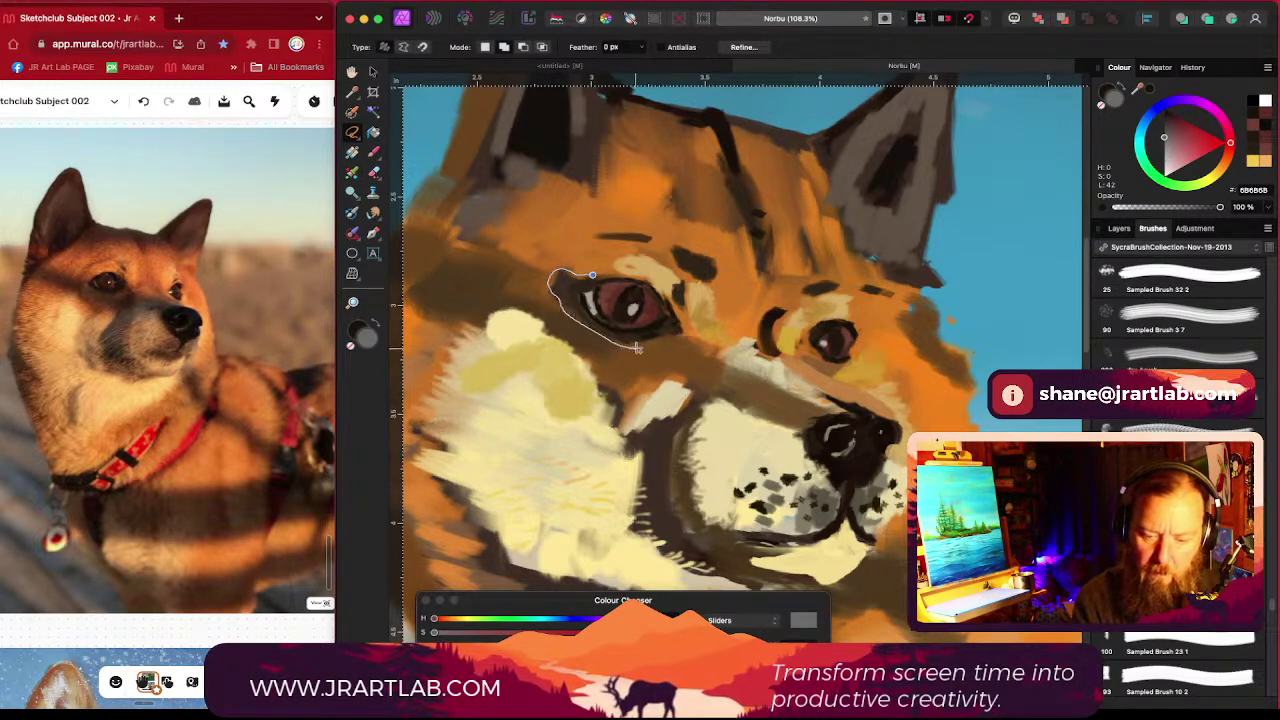
{"action": "mouse_move", "coordinate": [636, 347]}
{"action": "left_mouse_down"}
{"action": "mouse_move", "coordinate": [685, 328]}
{"action": "mouse_move", "coordinate": [660, 288]}
{"action": "mouse_move", "coordinate": [592, 275]}
{"action": "left_mouse_up"}
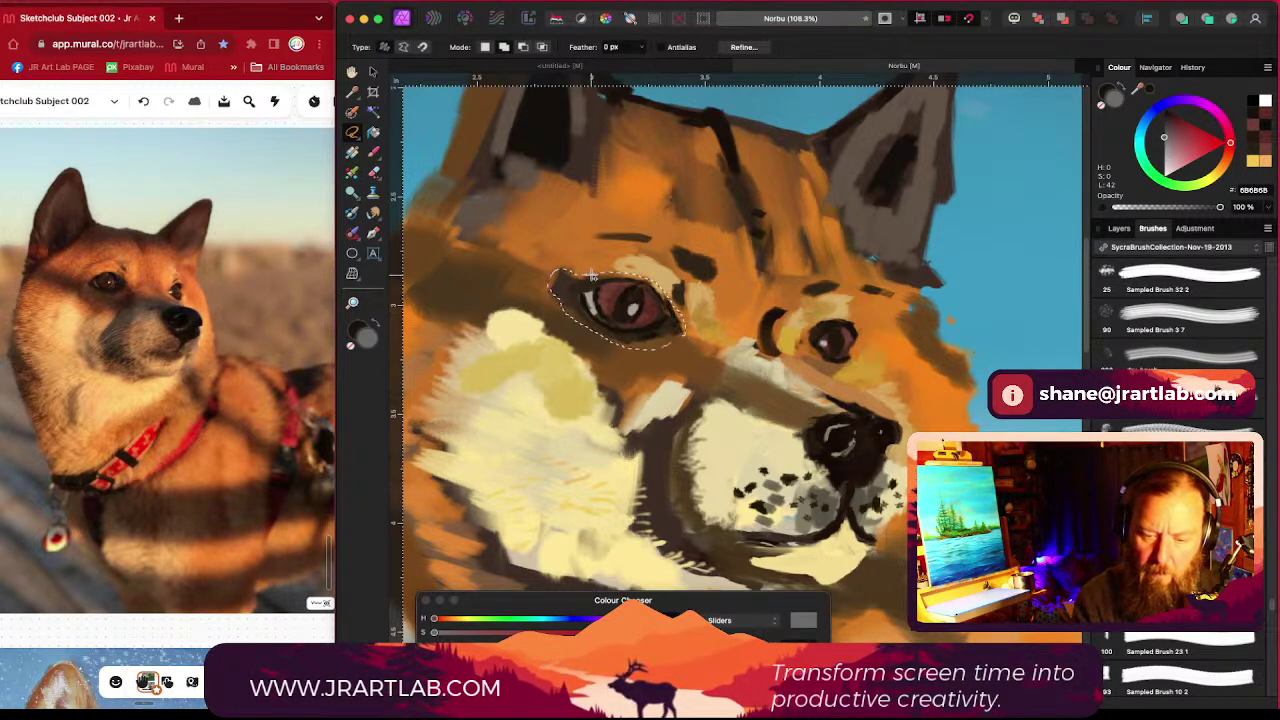
{"action": "left_click", "coordinate": [372, 72]}
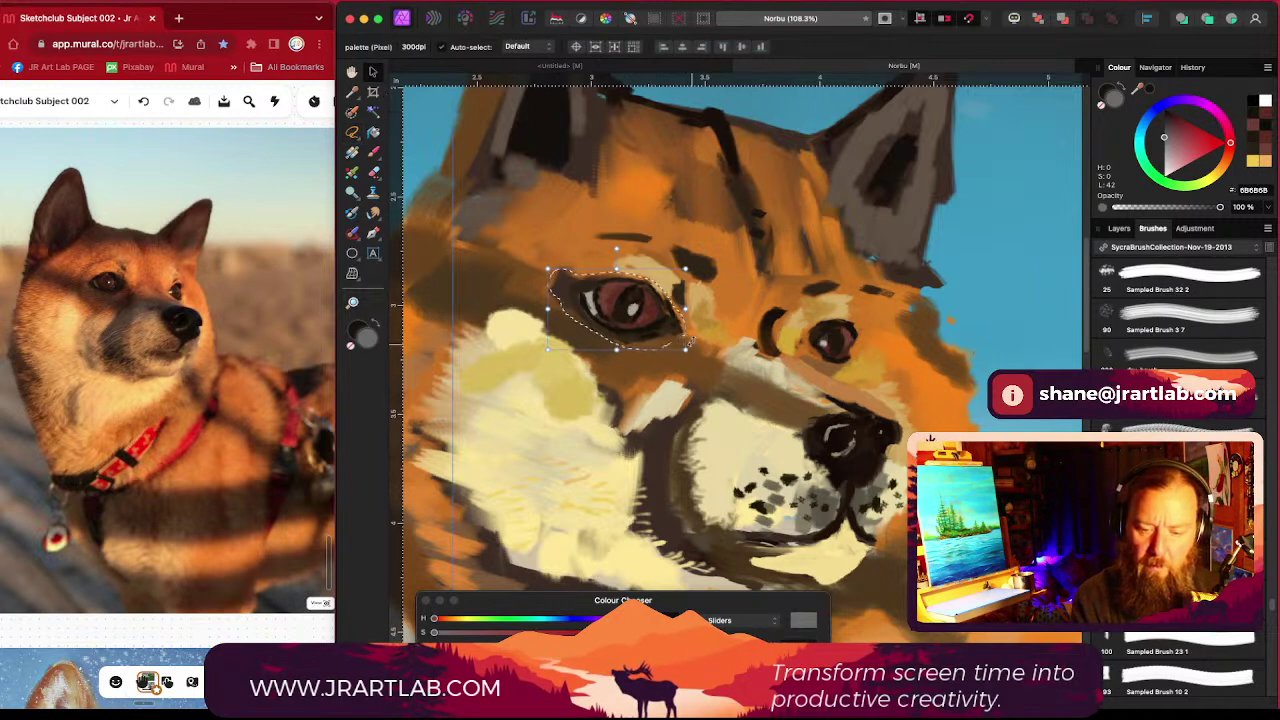
{"action": "mouse_move", "coordinate": [618, 251]}
{"action": "left_mouse_down"}
{"action": "mouse_move", "coordinate": [602, 250]}
{"action": "mouse_move", "coordinate": [634, 236]}
{"action": "mouse_move", "coordinate": [597, 250]}
{"action": "left_mouse_up"}
{"action": "key", "text": "super+z"}
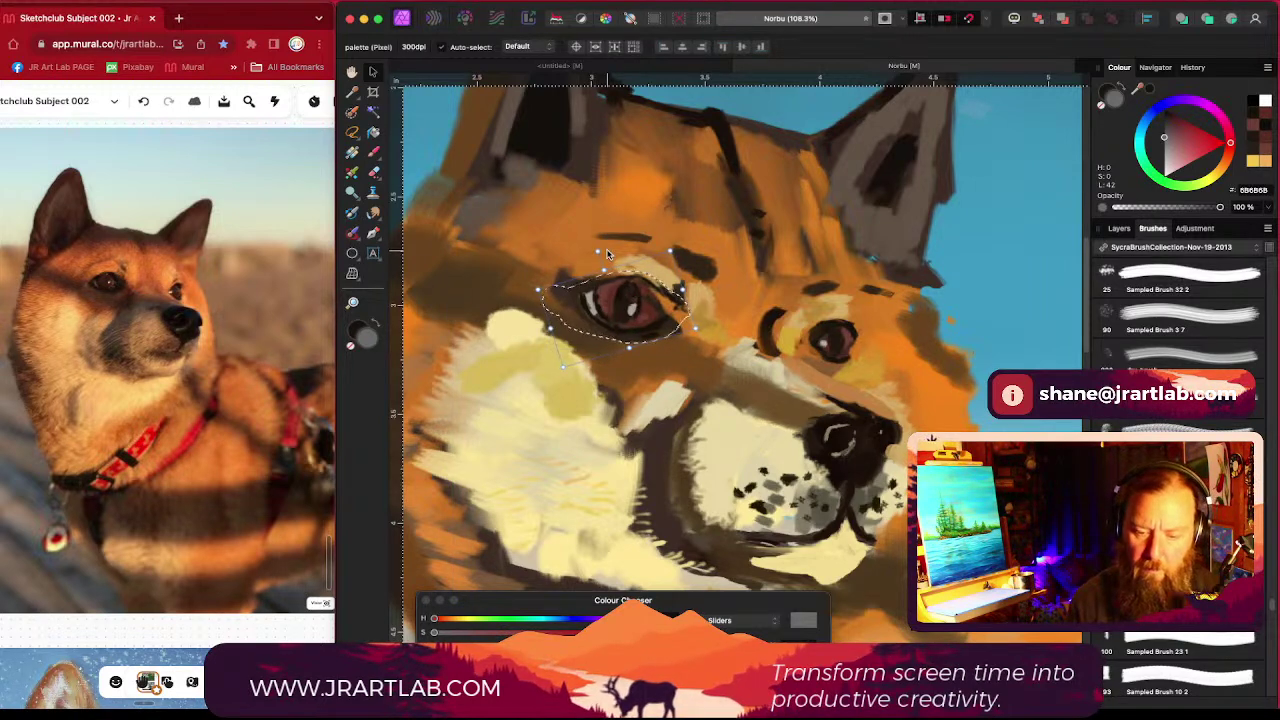
Step: Clear the eye selection and merge the palette layer down into the norbu layer
{"action": "left_click", "coordinate": [1121, 229]}
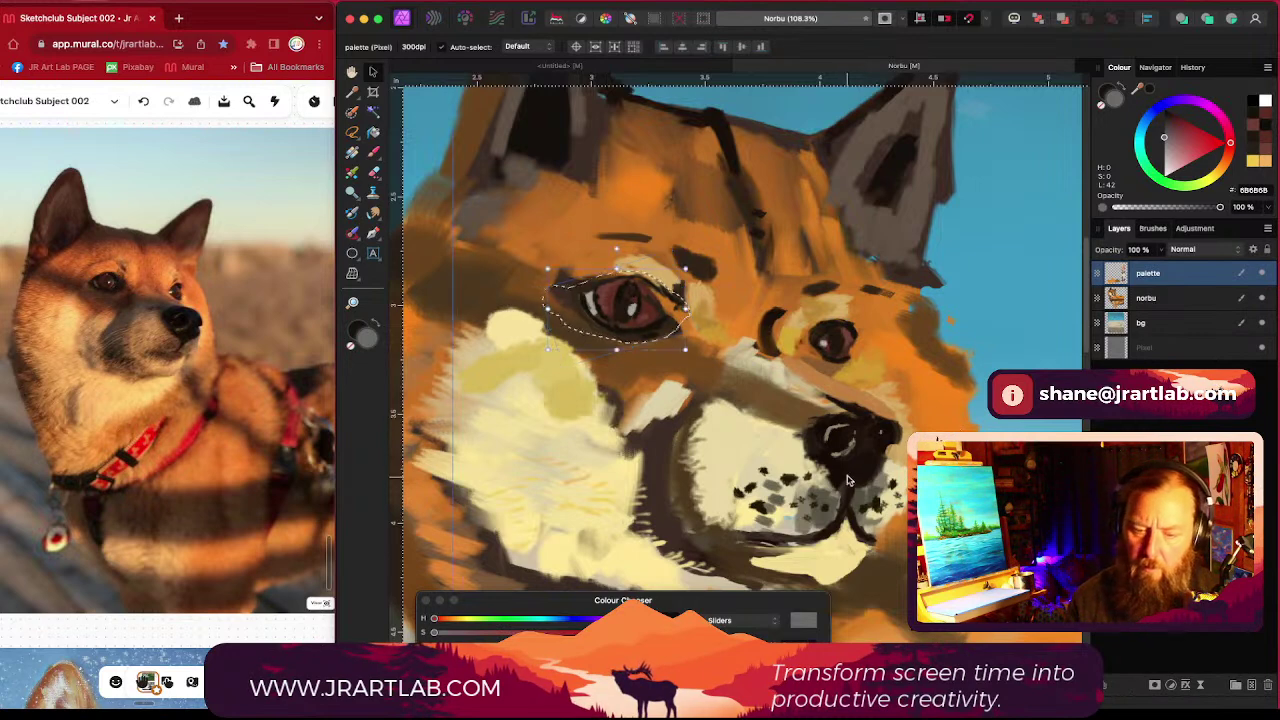
{"action": "left_click", "coordinate": [1180, 297]}
{"action": "left_click", "coordinate": [1177, 275]}
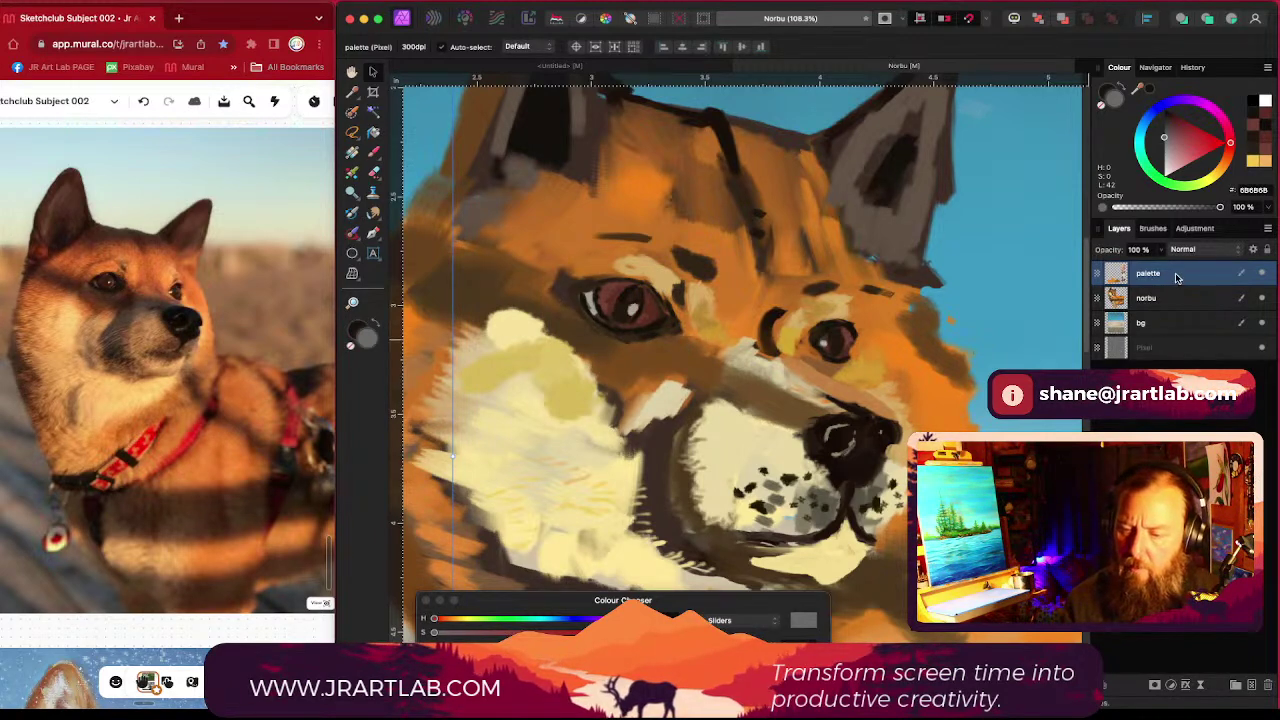
{"action": "right_click", "coordinate": [1121, 280]}
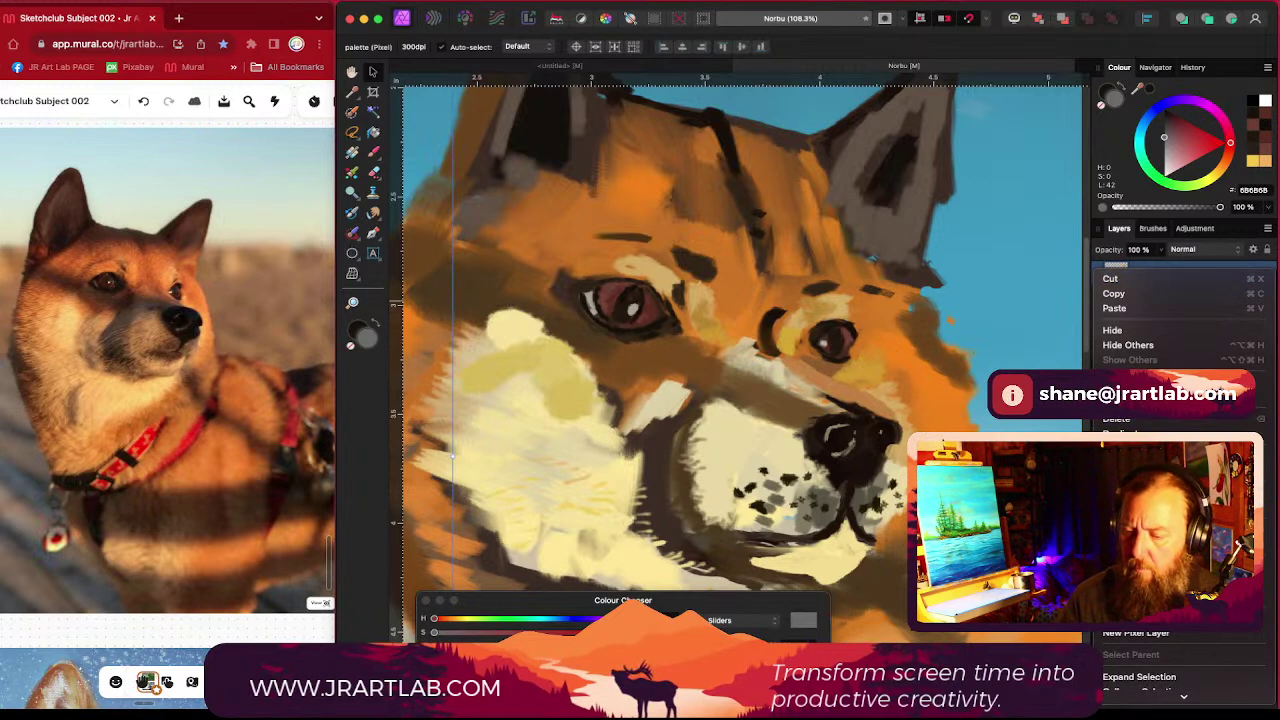
{"action": "left_click", "coordinate": [1130, 550]}
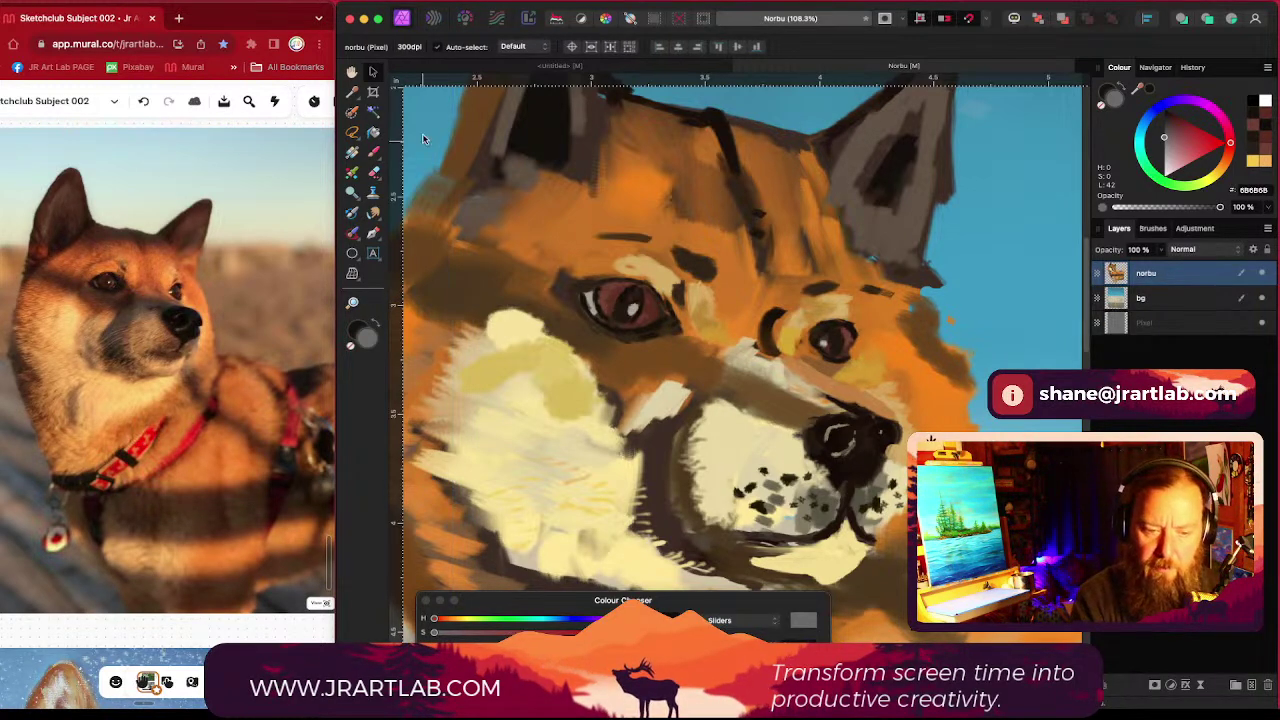
{"action": "scroll", "coordinate": [807, 292], "scroll_direction": "down", "scroll_amount": 5}
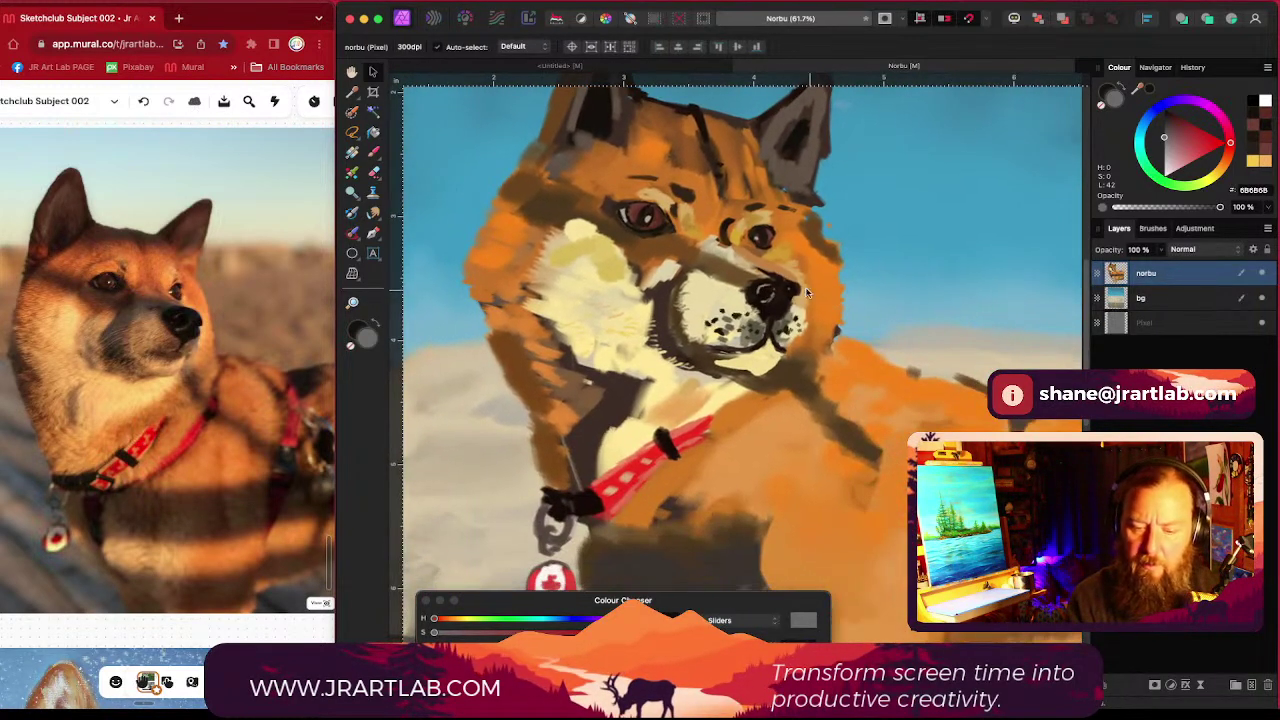
{"action": "scroll", "coordinate": [615, 251], "scroll_direction": "left", "scroll_amount": 1}
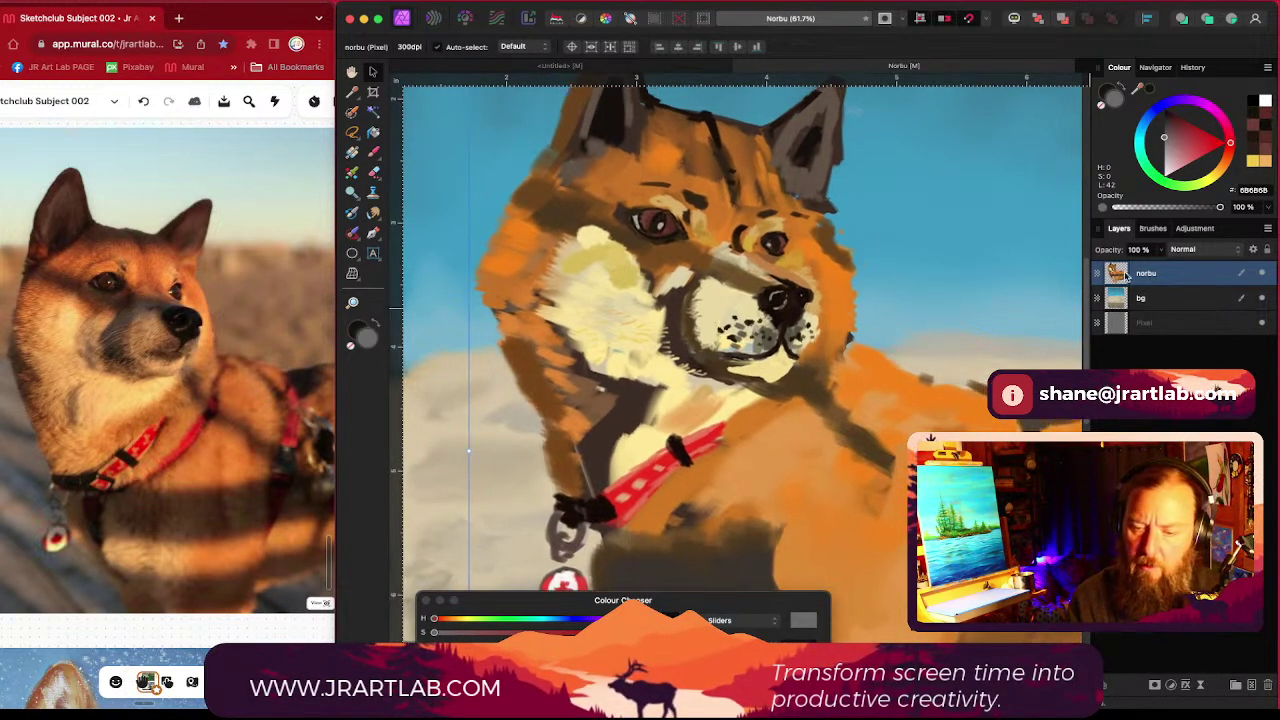
{"action": "scroll", "coordinate": [804, 301], "scroll_direction": "down", "scroll_amount": 4}
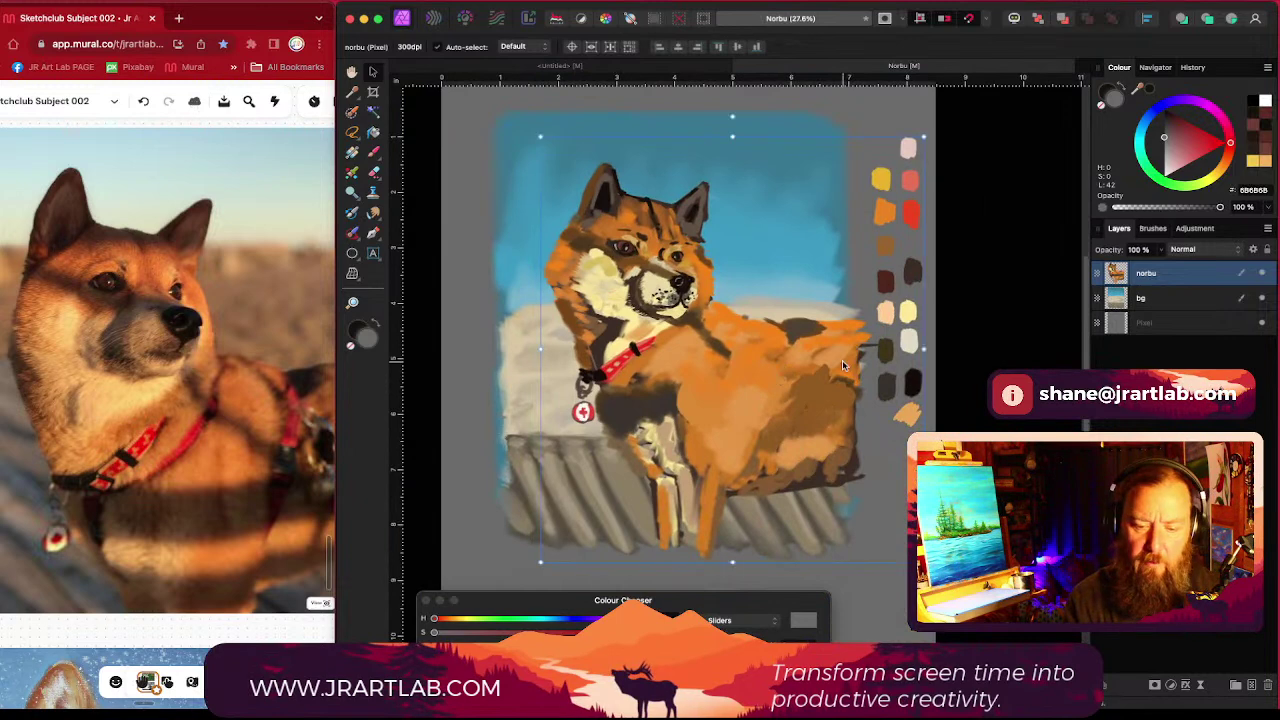
{"action": "scroll", "coordinate": [800, 405], "scroll_direction": "down", "scroll_amount": 2}
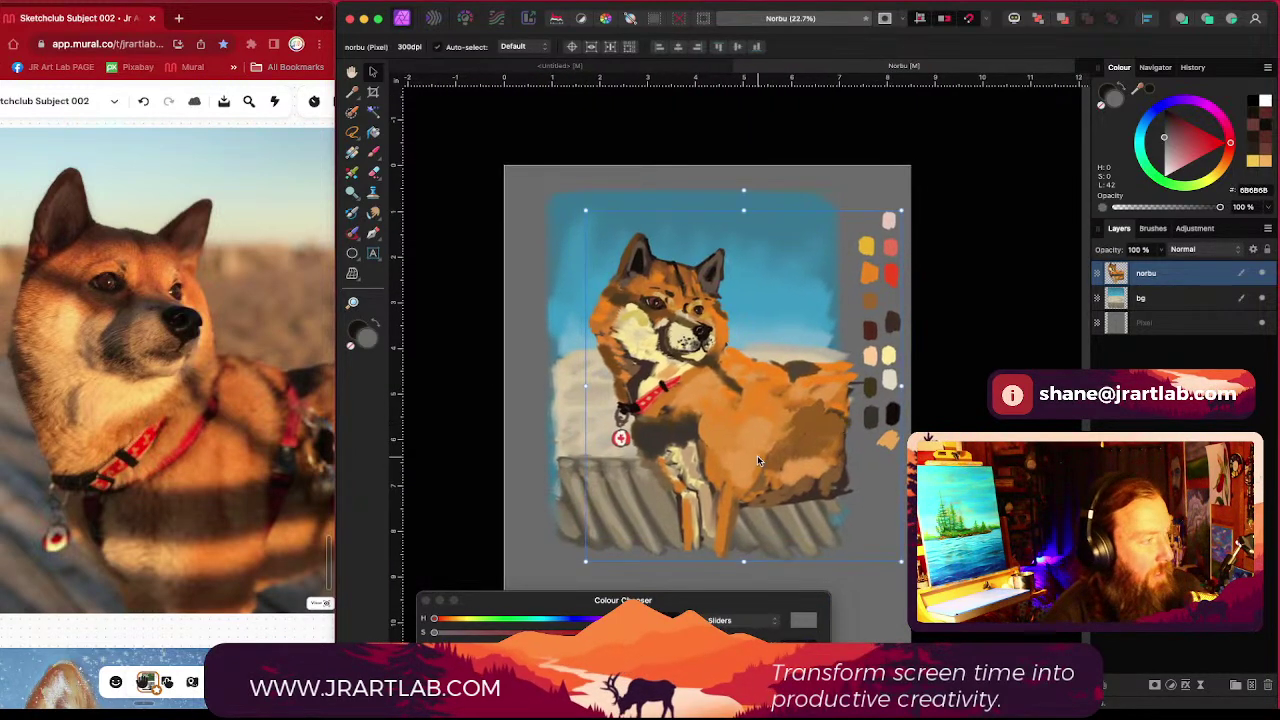
{"action": "scroll", "coordinate": [758, 457], "scroll_direction": "up", "scroll_amount": 1}
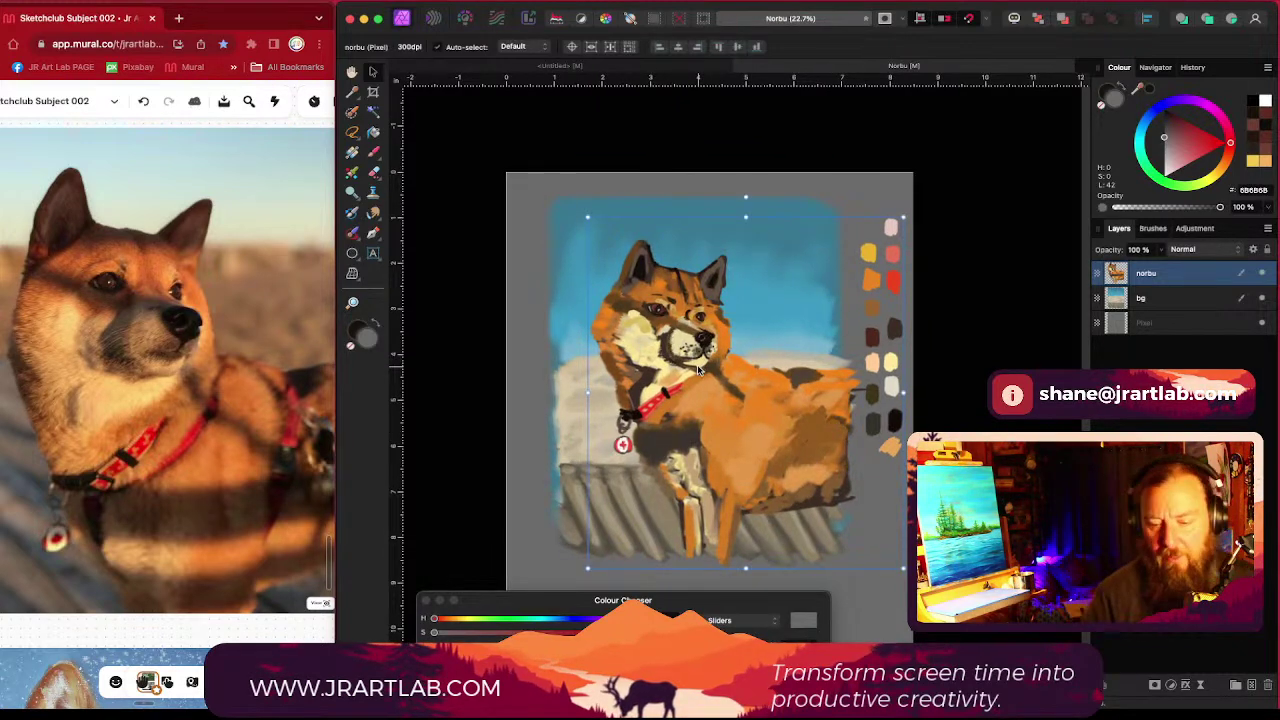